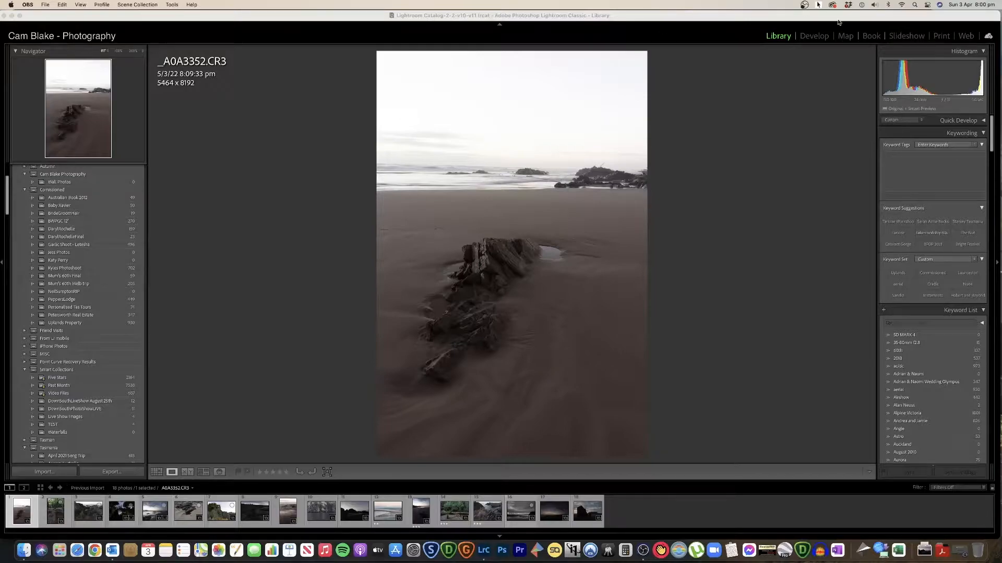
Turn on PointerPro's circle effect around the pointer
{"action": "left_click", "coordinate": [819, 4]}
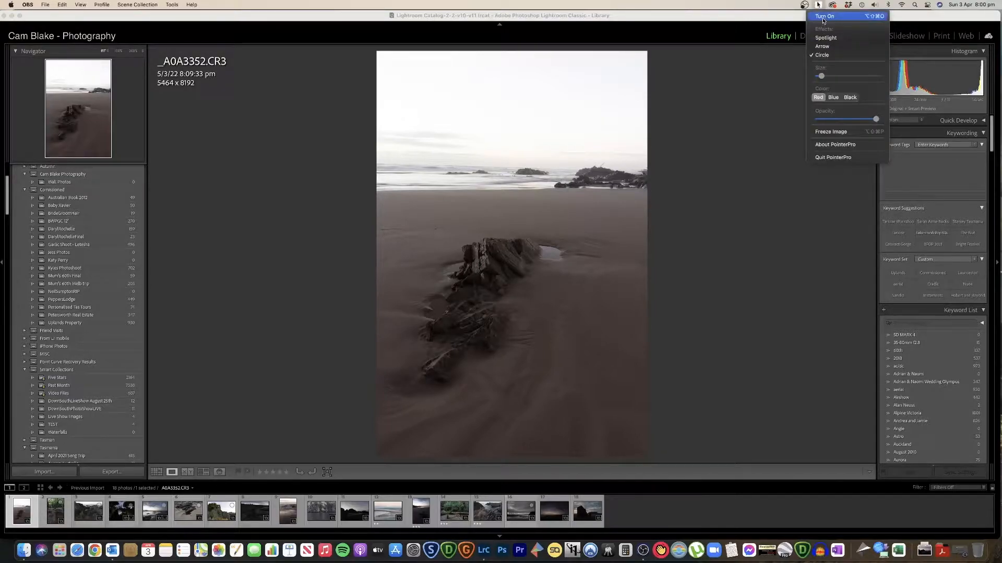
{"action": "left_click", "coordinate": [824, 16]}
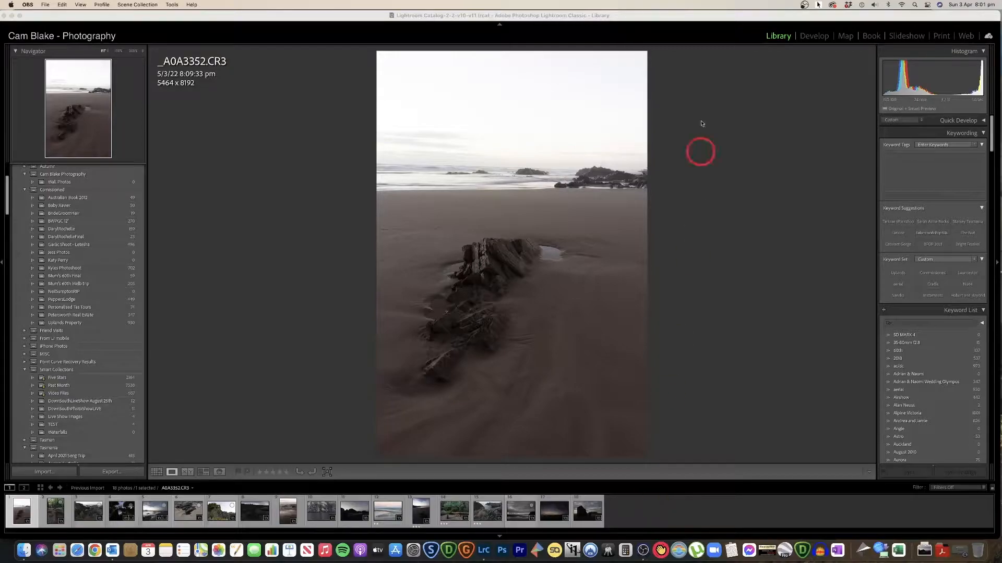
Open the beach photo in the Develop module, view its camera settings in the info overlay and hide the overlay
{"action": "left_click", "coordinate": [822, 40]}
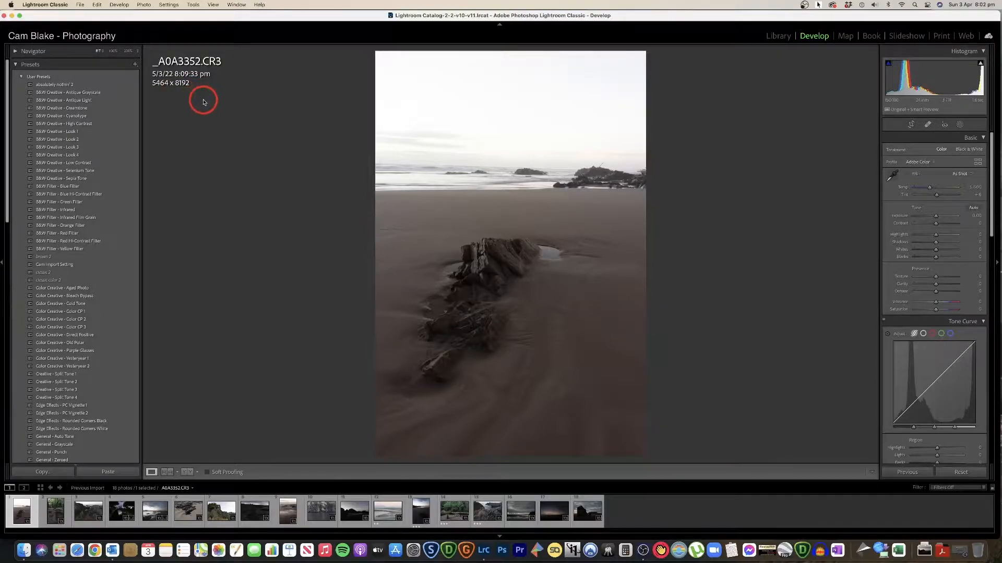
{"action": "key", "text": "i"}
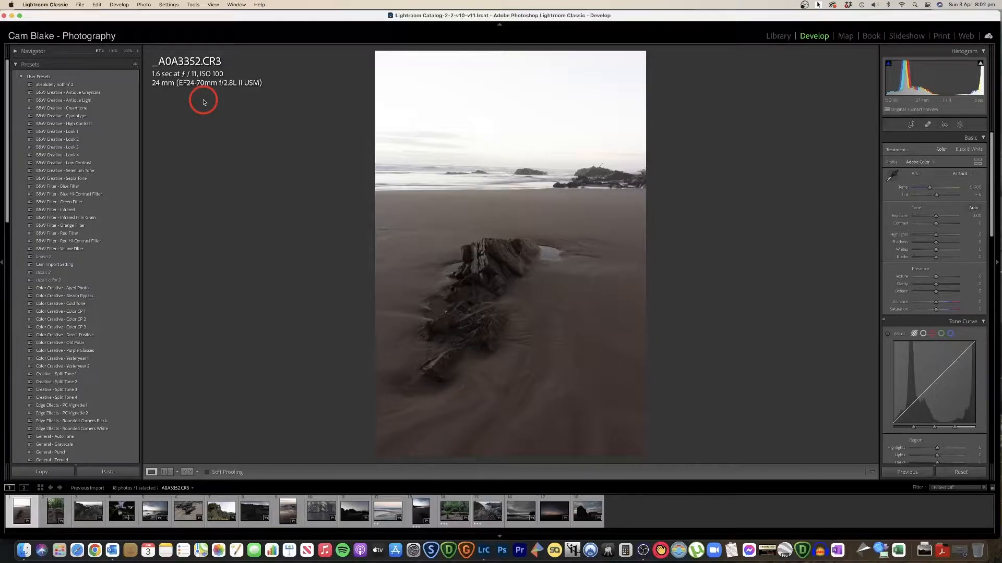
{"action": "key", "text": "i"}
{"action": "key", "text": "i"}
{"action": "key", "text": "i"}
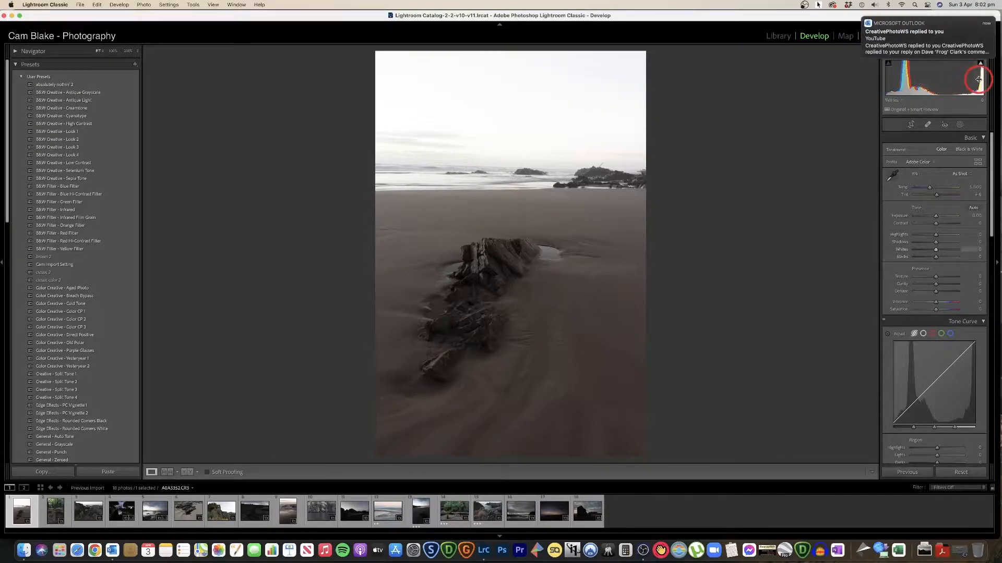
Dismiss the mail notification and enable the shadow and highlight clipping warnings on the histogram
{"action": "left_click", "coordinate": [863, 17]}
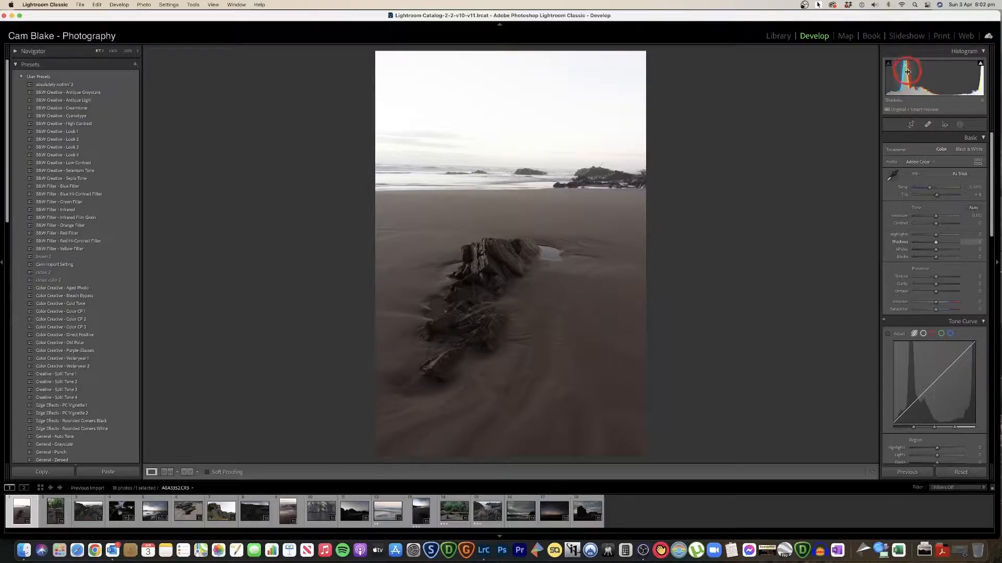
{"action": "left_click", "coordinate": [982, 67]}
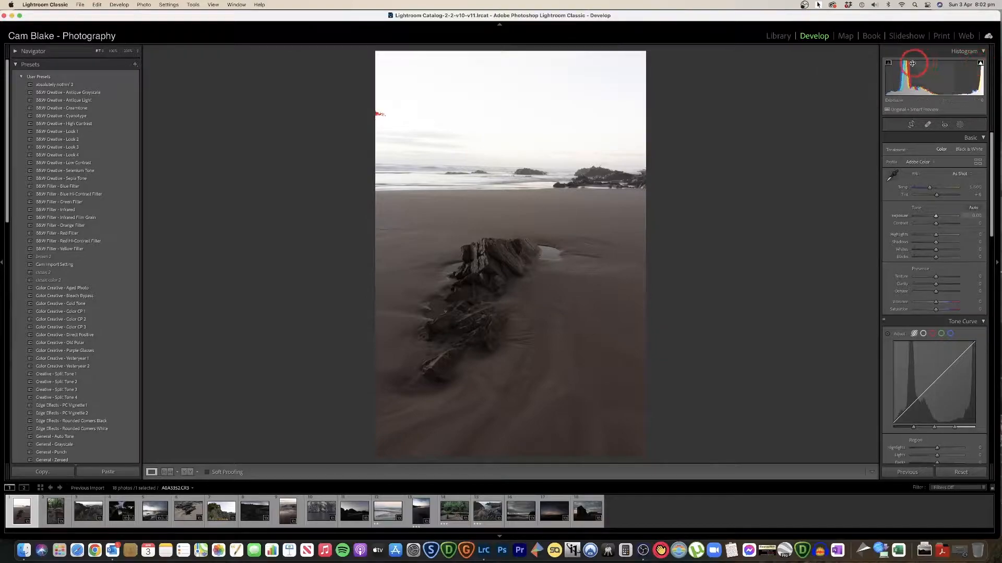
{"action": "left_click", "coordinate": [980, 63]}
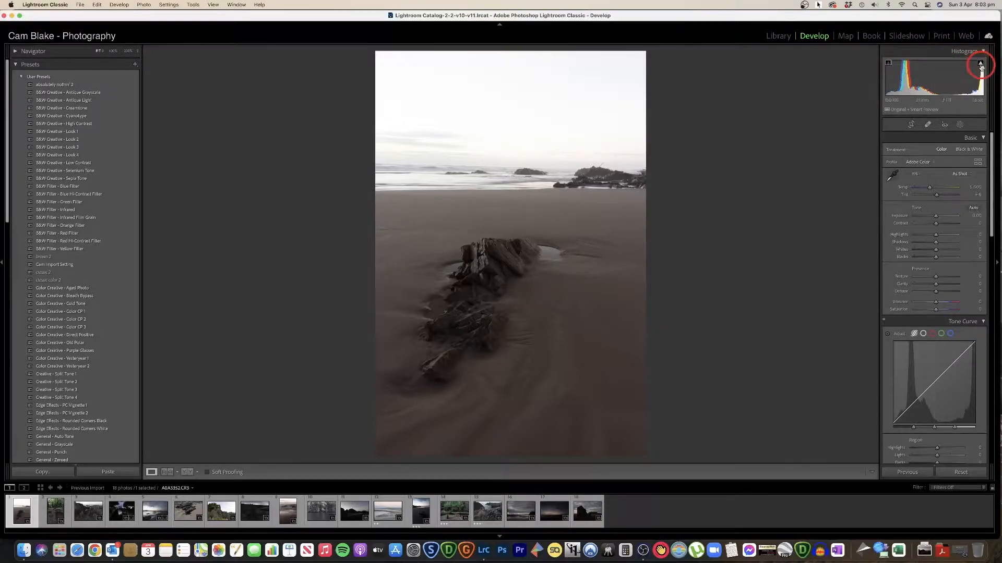
{"action": "left_click", "coordinate": [980, 63]}
{"action": "left_click", "coordinate": [888, 63]}
Try much darker and much brighter Exposure settings to check shadow and highlight clipping, and reset Exposure to 0
{"action": "left_click", "coordinate": [935, 150]}
{"action": "left_click_drag", "start_coordinate": [935, 216], "coordinate": [919, 217]}
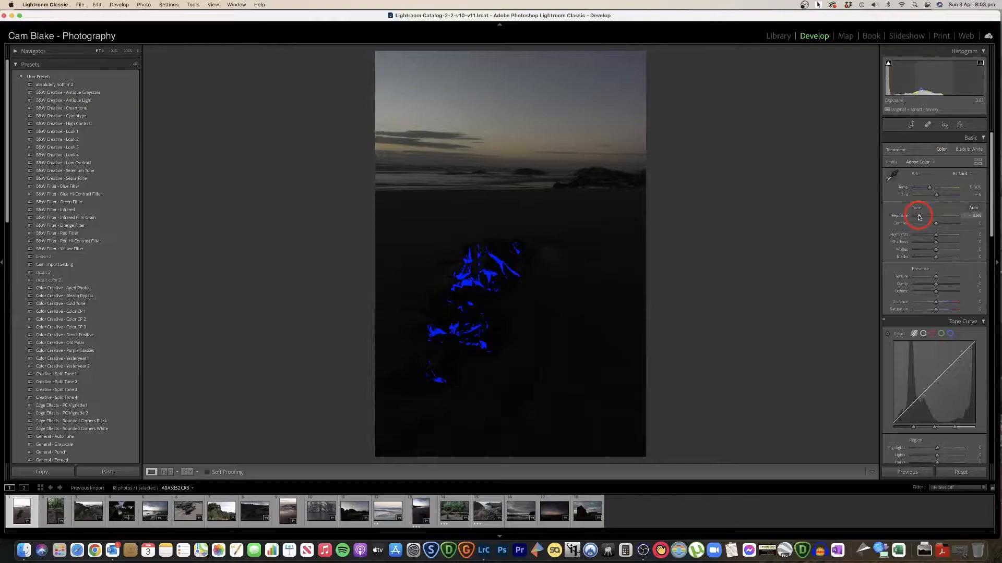
{"action": "left_click_drag", "start_coordinate": [919, 217], "coordinate": [949, 219]}
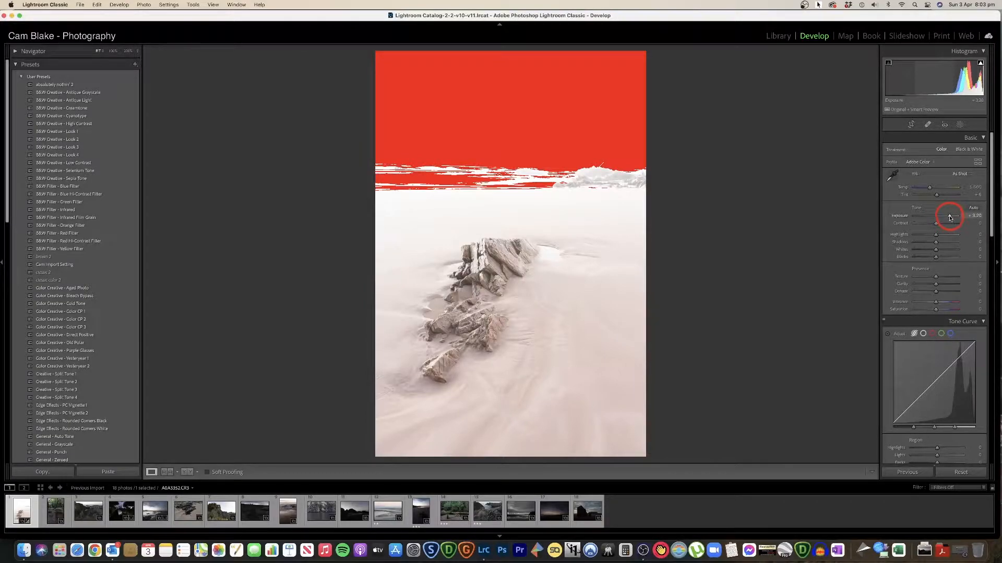
{"action": "left_click_drag", "start_coordinate": [949, 218], "coordinate": [947, 219]}
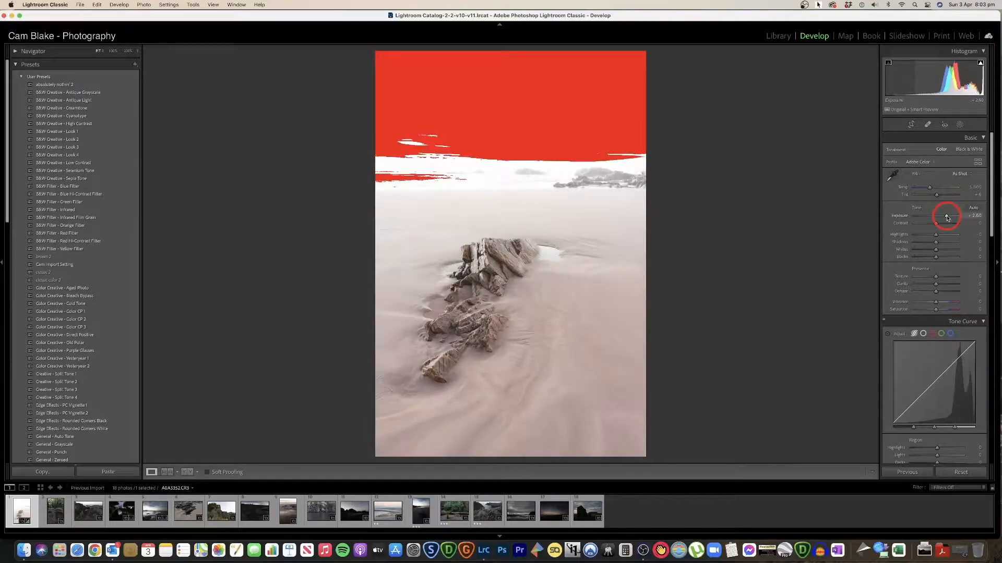
{"action": "double_click", "coordinate": [946, 218]}
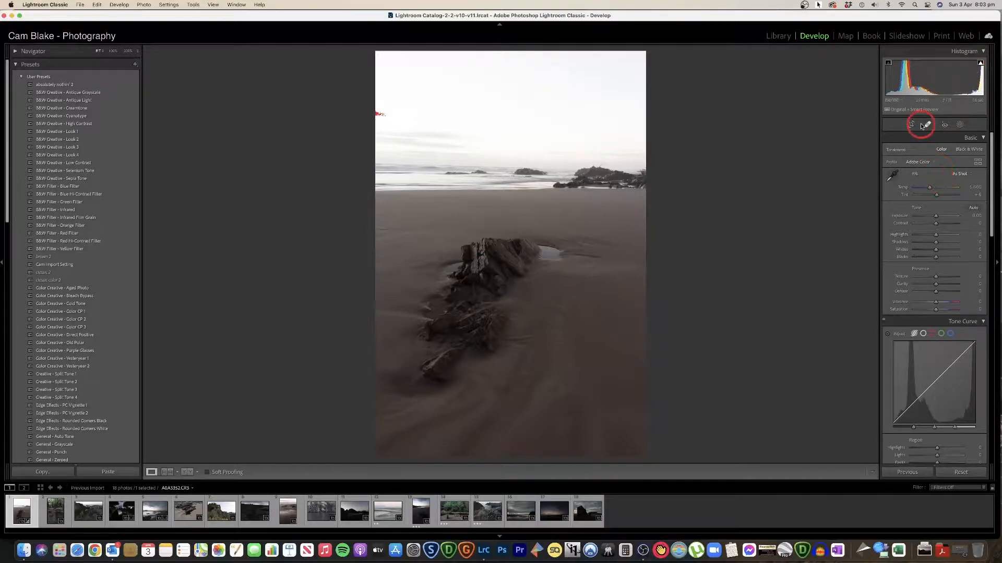
Warm the photo's white balance by raising the temperature to about 6,700
{"action": "scroll", "coordinate": [907, 198], "scroll_direction": "down", "scroll_amount": 15}
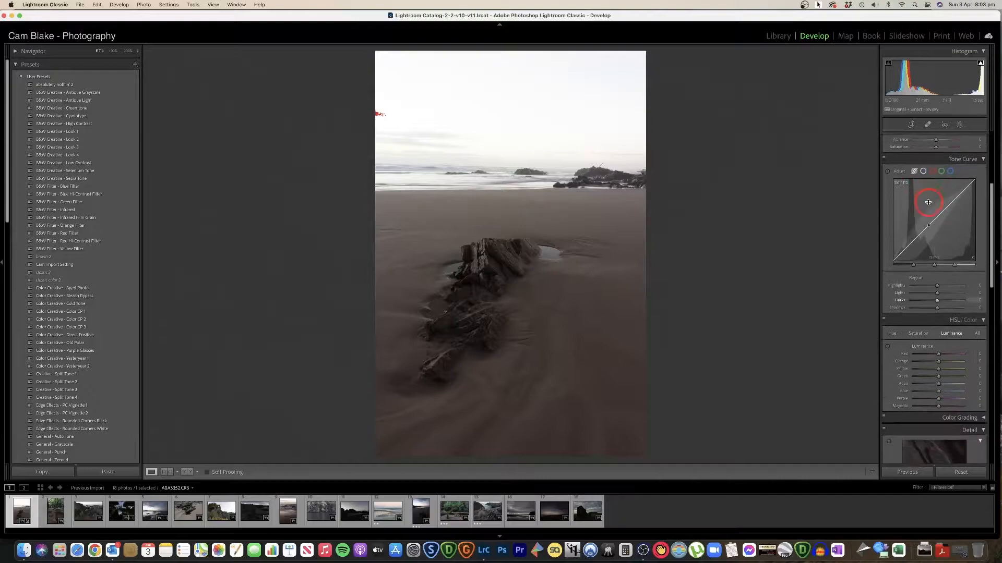
{"action": "scroll", "coordinate": [930, 203], "scroll_direction": "down", "scroll_amount": 6}
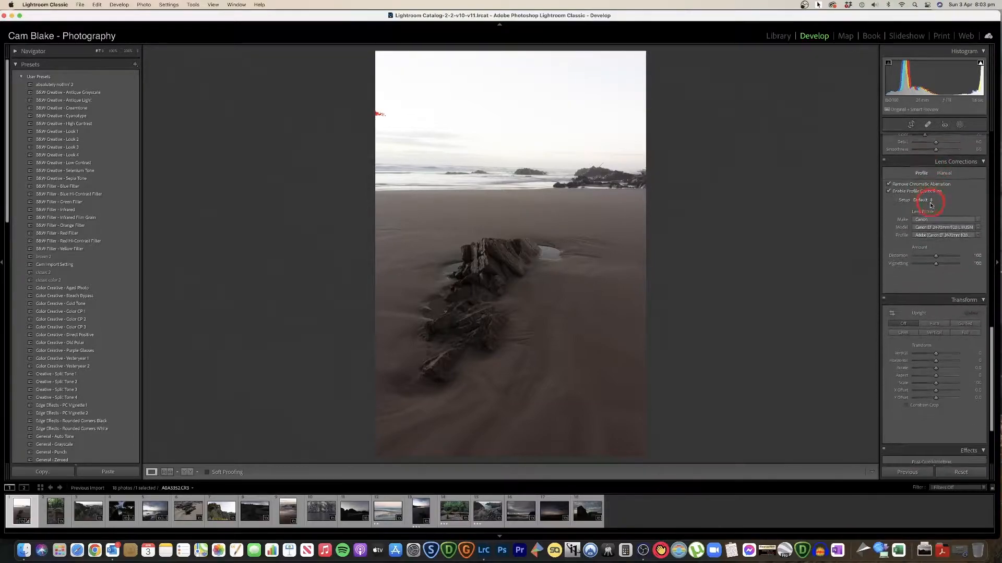
{"action": "scroll", "coordinate": [947, 253], "scroll_direction": "up", "scroll_amount": 20}
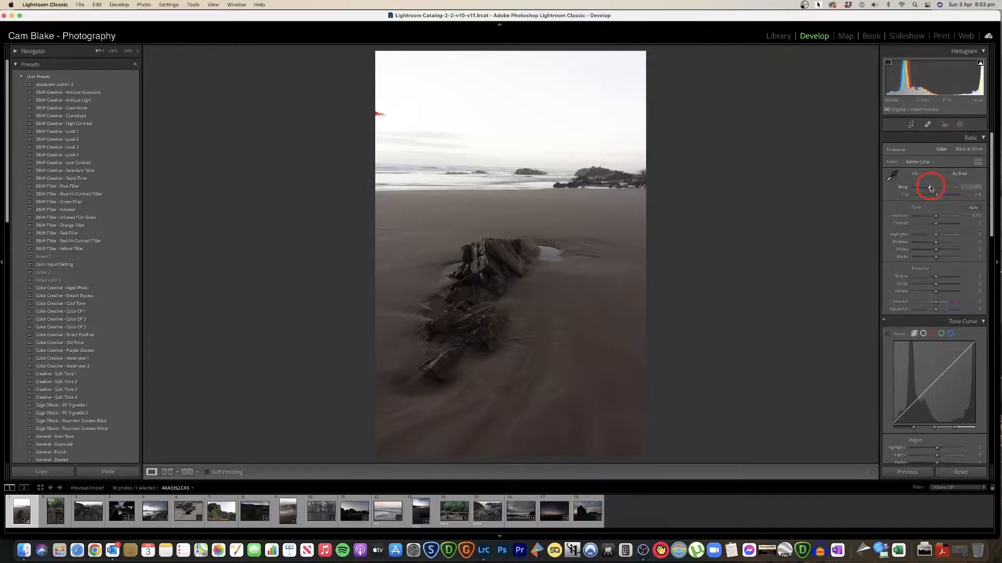
{"action": "mouse_move", "coordinate": [929, 188]}
{"action": "left_mouse_down"}
{"action": "mouse_move", "coordinate": [954, 188]}
{"action": "mouse_move", "coordinate": [920, 189]}
{"action": "left_mouse_up"}
{"action": "left_click_drag", "start_coordinate": [917, 189], "coordinate": [932, 189]}
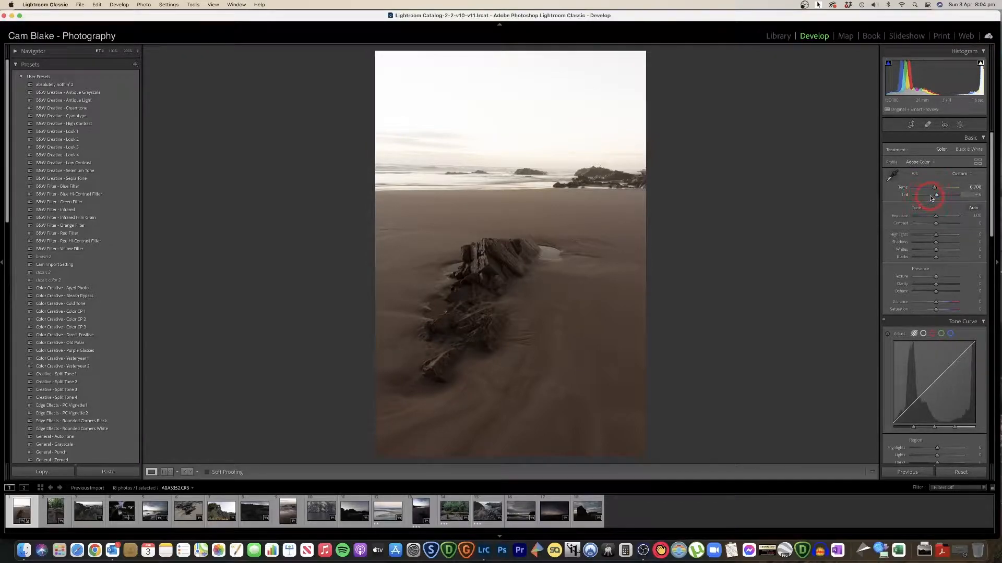
{"action": "mouse_move", "coordinate": [936, 196]}
{"action": "left_mouse_down"}
{"action": "mouse_move", "coordinate": [923, 197]}
{"action": "mouse_move", "coordinate": [946, 196]}
{"action": "mouse_move", "coordinate": [917, 197]}
{"action": "mouse_move", "coordinate": [935, 196]}
{"action": "left_mouse_up"}
Try lowering the Exposure to about -2.75 and inspect the sky detail up close
{"action": "left_click", "coordinate": [936, 217]}
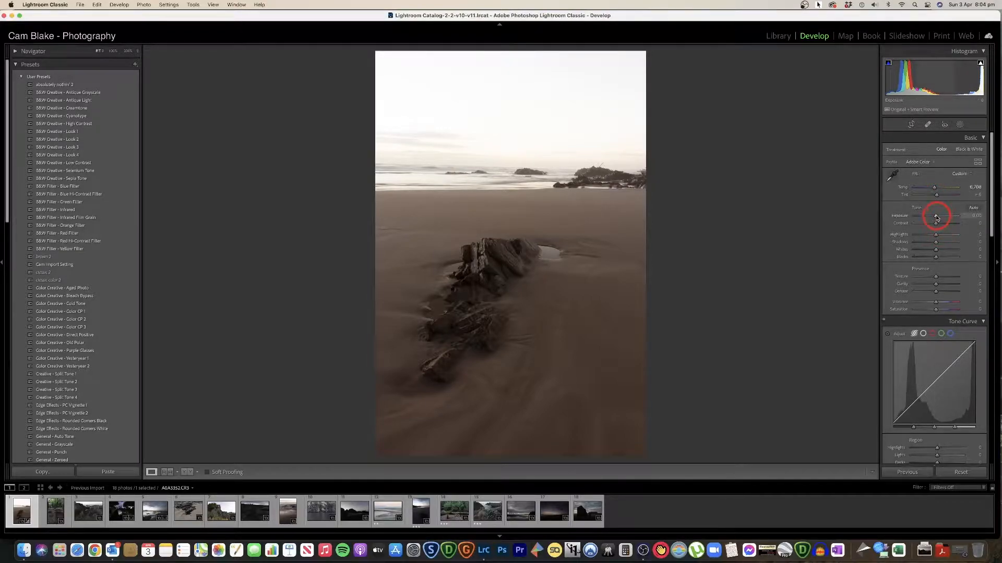
{"action": "left_click_drag", "start_coordinate": [936, 217], "coordinate": [936, 218]}
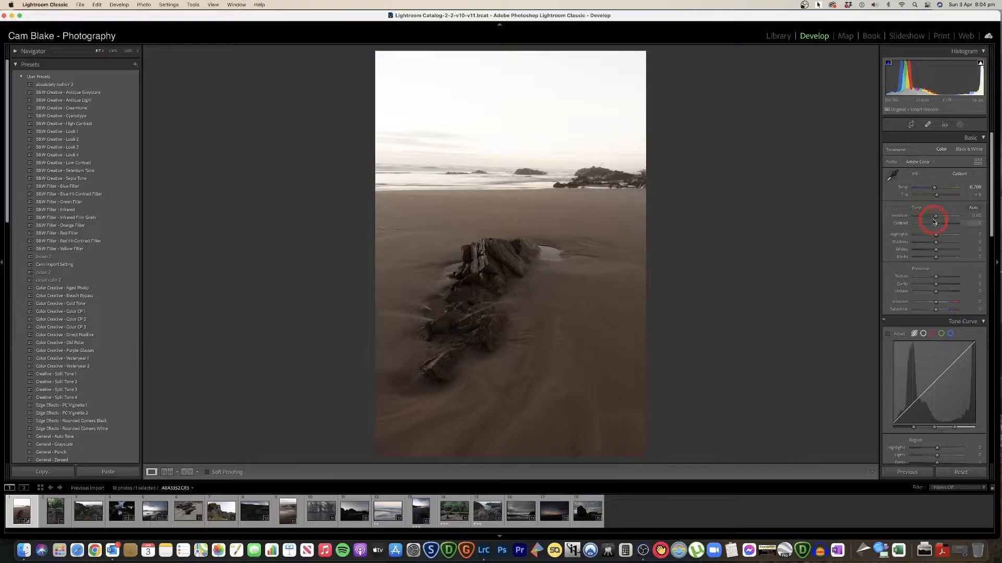
{"action": "left_click_drag", "start_coordinate": [935, 216], "coordinate": [919, 217]}
{"action": "left_click", "coordinate": [562, 71]}
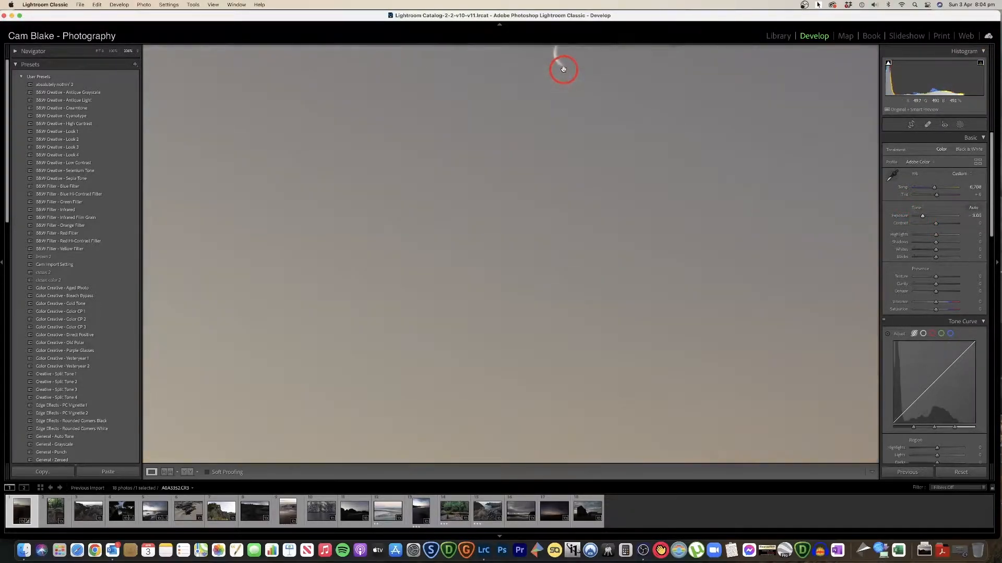
{"action": "left_click", "coordinate": [568, 151]}
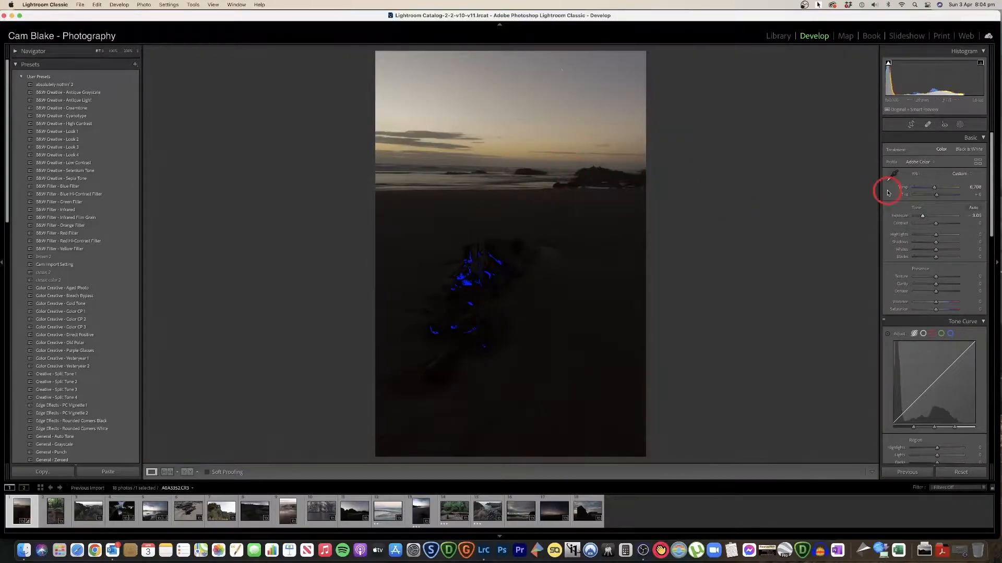
{"action": "left_click_drag", "start_coordinate": [924, 217], "coordinate": [924, 217]}
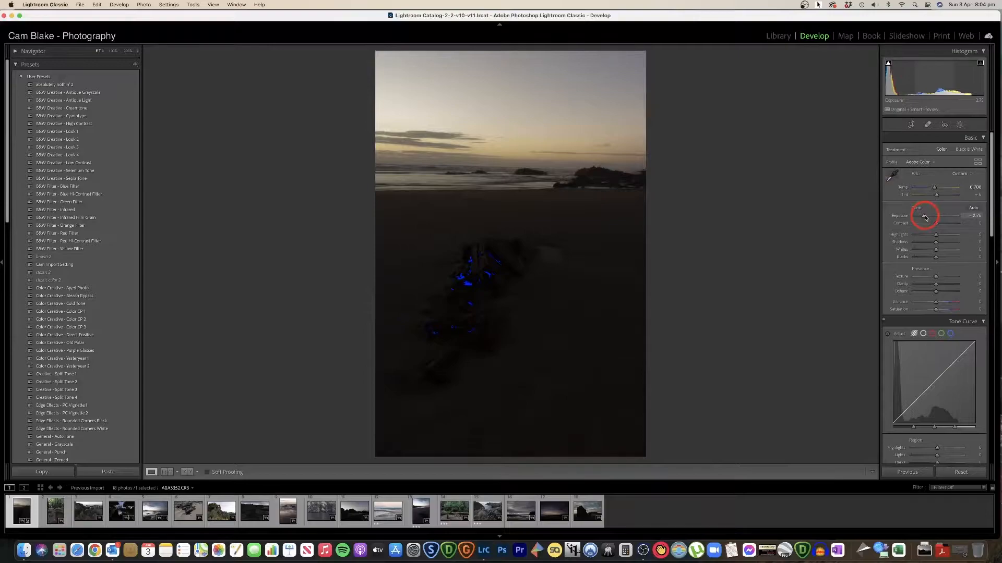
Raise the Exposure to +1.00 and the Contrast to +35, judging the brightness on the foreground rocks
{"action": "left_click_drag", "start_coordinate": [924, 217], "coordinate": [942, 217]}
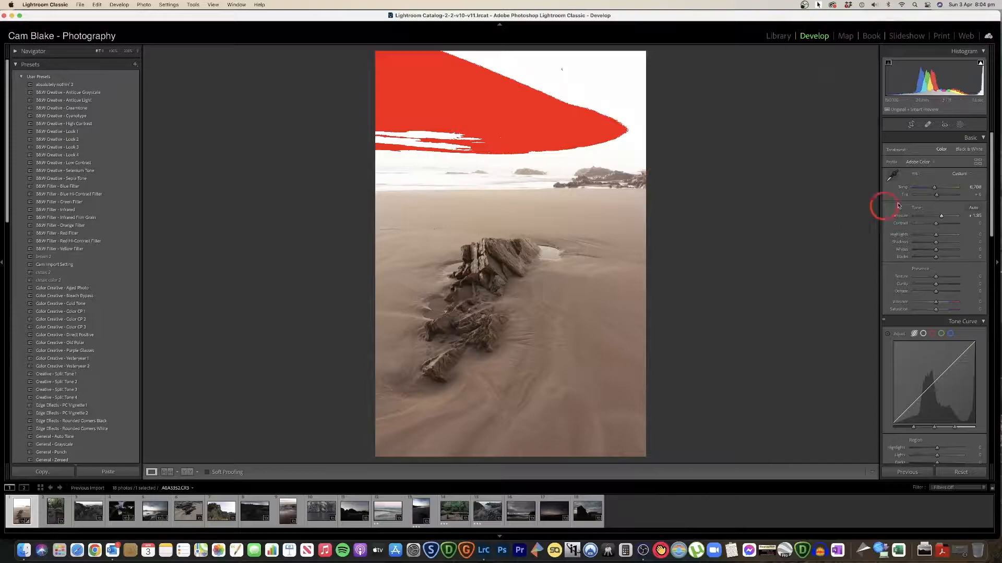
{"action": "left_click_drag", "start_coordinate": [941, 216], "coordinate": [939, 216]}
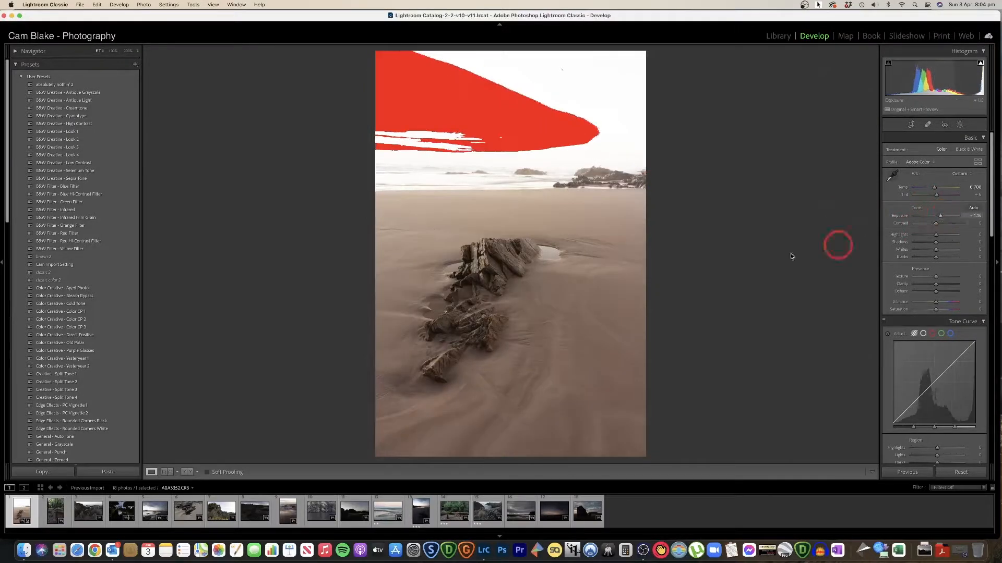
{"action": "left_click", "coordinate": [487, 267]}
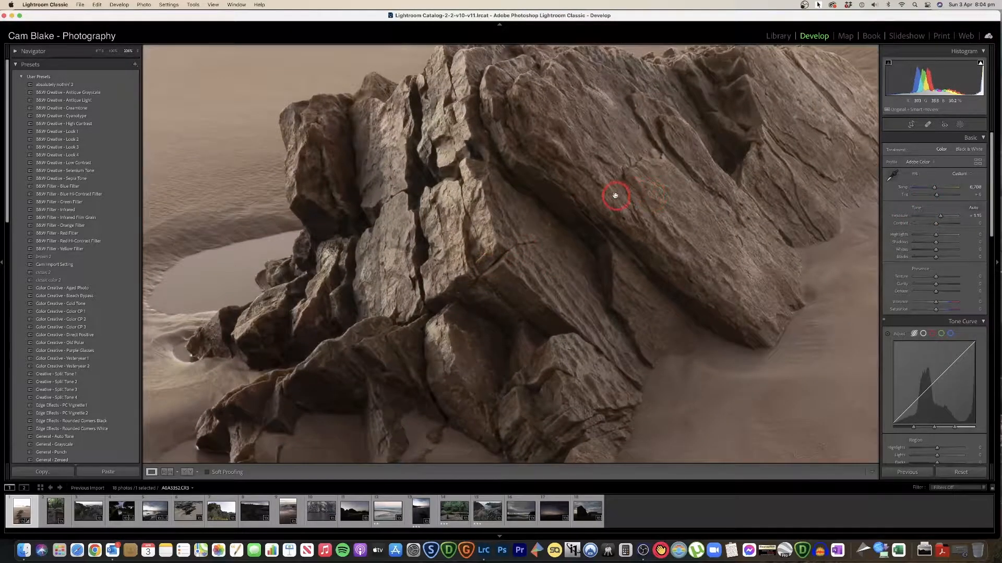
{"action": "left_click_drag", "start_coordinate": [620, 173], "coordinate": [422, 274]}
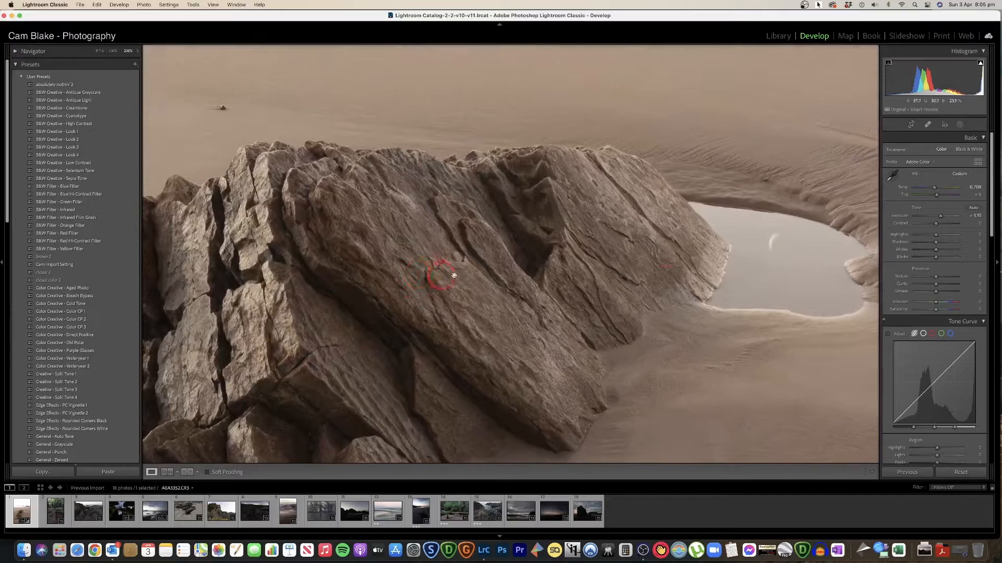
{"action": "left_click", "coordinate": [778, 242]}
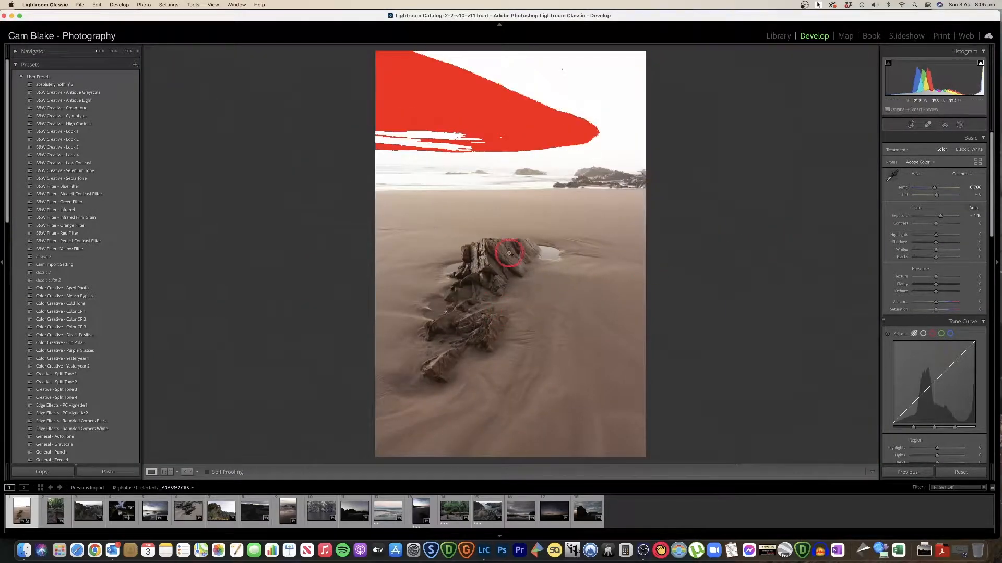
{"action": "mouse_move", "coordinate": [940, 216]}
{"action": "left_mouse_down"}
{"action": "mouse_move", "coordinate": [939, 225]}
{"action": "mouse_move", "coordinate": [956, 225]}
{"action": "mouse_move", "coordinate": [944, 226]}
{"action": "left_mouse_up"}
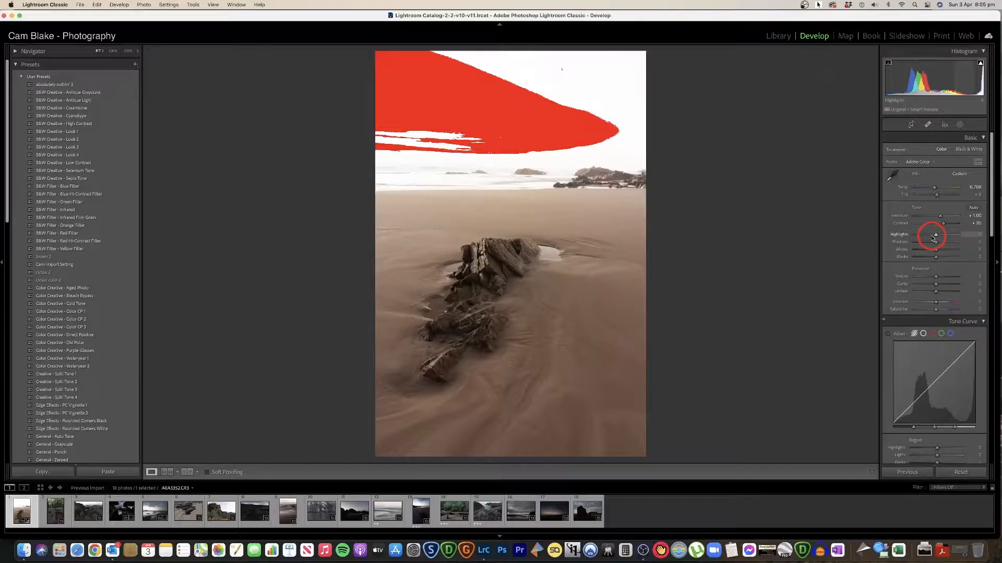
Compare the photo before and after the edits side by side, including a close-up of the rocks
{"action": "key", "text": "y"}
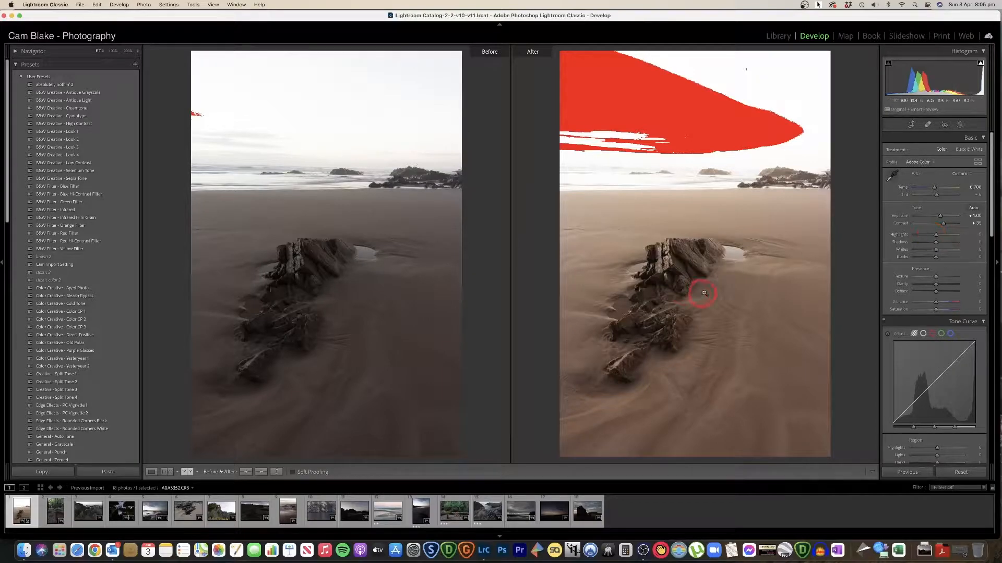
{"action": "left_click", "coordinate": [672, 268]}
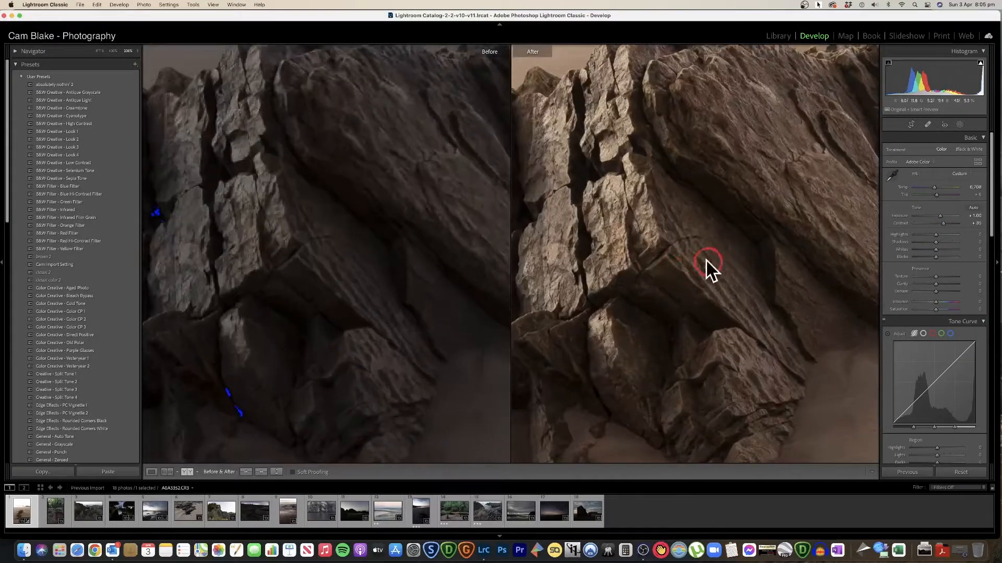
{"action": "left_click", "coordinate": [689, 225]}
{"action": "key", "text": "y"}
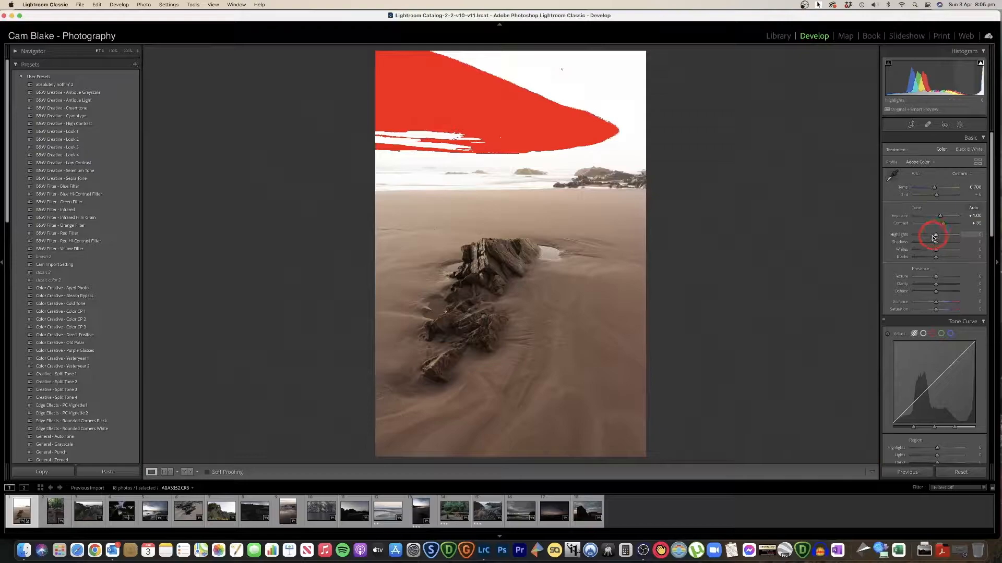
Reduce the Highlights to about -45 and check the tide pool and rocks up close
{"action": "mouse_move", "coordinate": [936, 236]}
{"action": "left_mouse_down"}
{"action": "mouse_move", "coordinate": [917, 236]}
{"action": "mouse_move", "coordinate": [936, 236]}
{"action": "left_mouse_up"}
{"action": "left_click", "coordinate": [543, 248]}
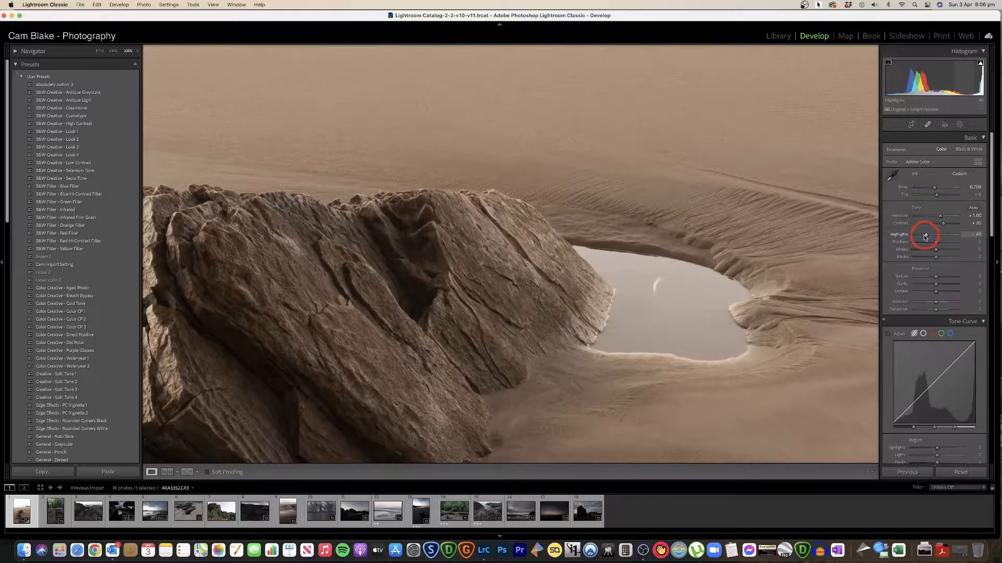
{"action": "left_click", "coordinate": [386, 243]}
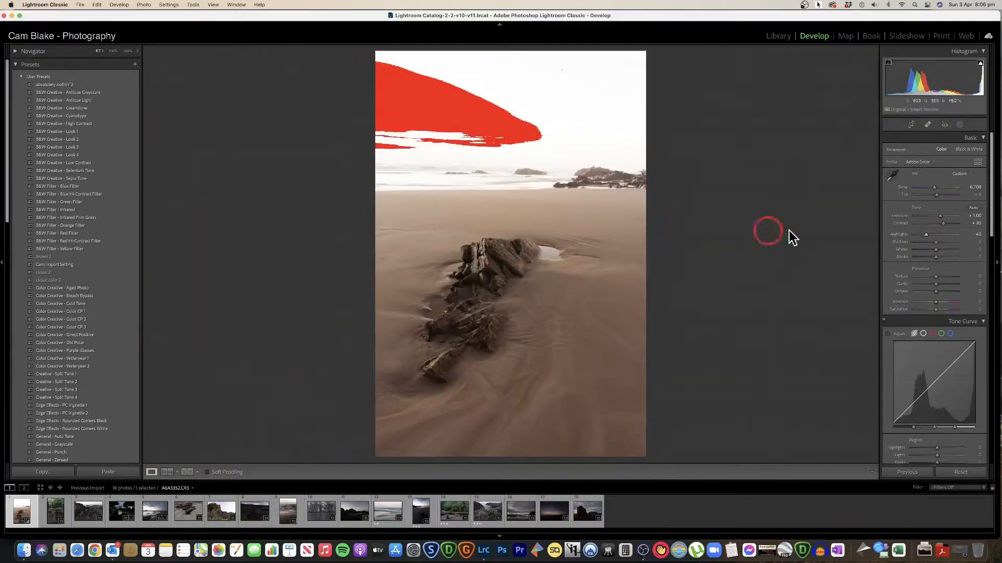
{"action": "left_click", "coordinate": [497, 260]}
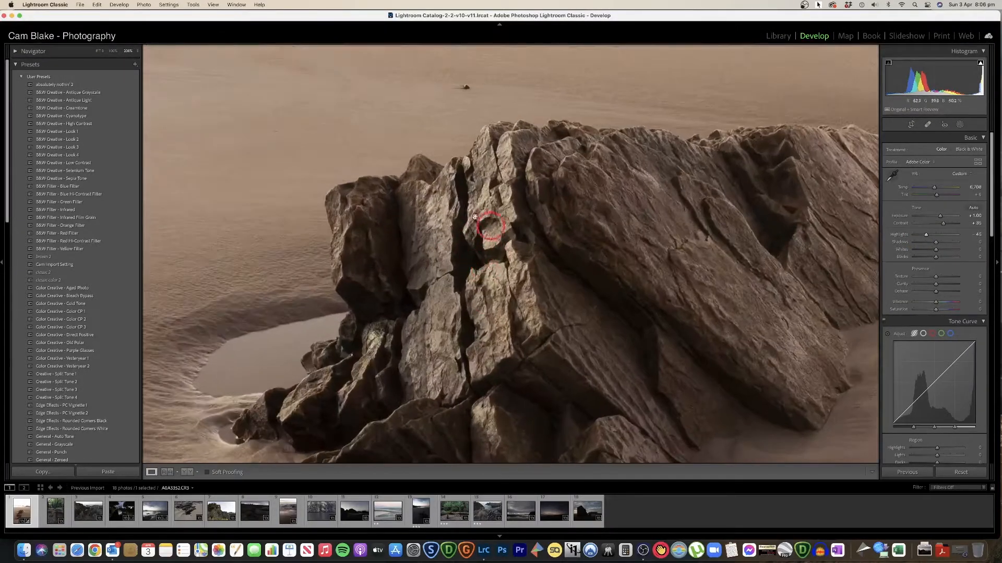
{"action": "left_click", "coordinate": [492, 243]}
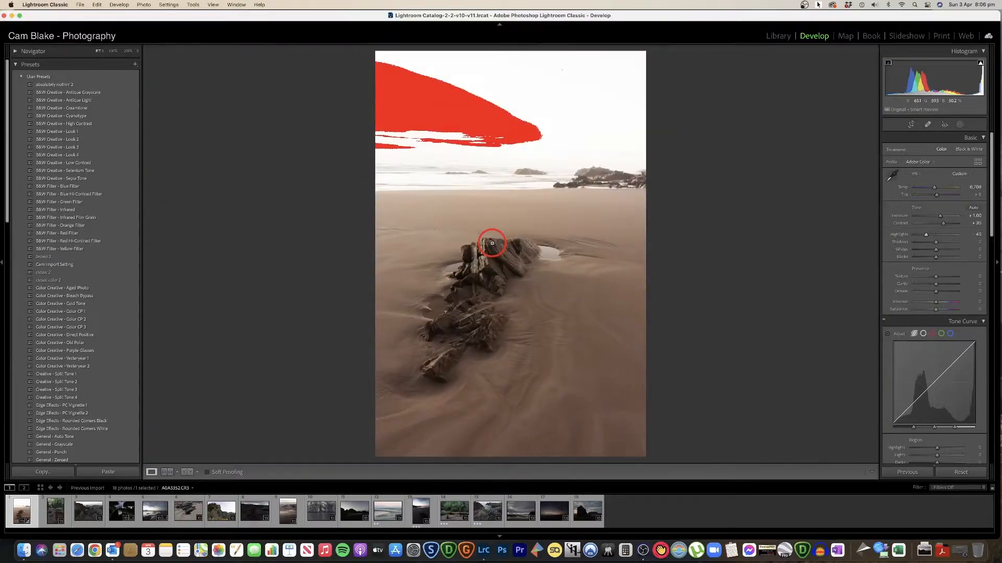
Lower the Shadows to about -10 and check the dark crevices of the rocks up close
{"action": "mouse_move", "coordinate": [936, 244]}
{"action": "left_mouse_down"}
{"action": "mouse_move", "coordinate": [946, 244]}
{"action": "mouse_move", "coordinate": [932, 243]}
{"action": "left_mouse_up"}
{"action": "left_click", "coordinate": [470, 275]}
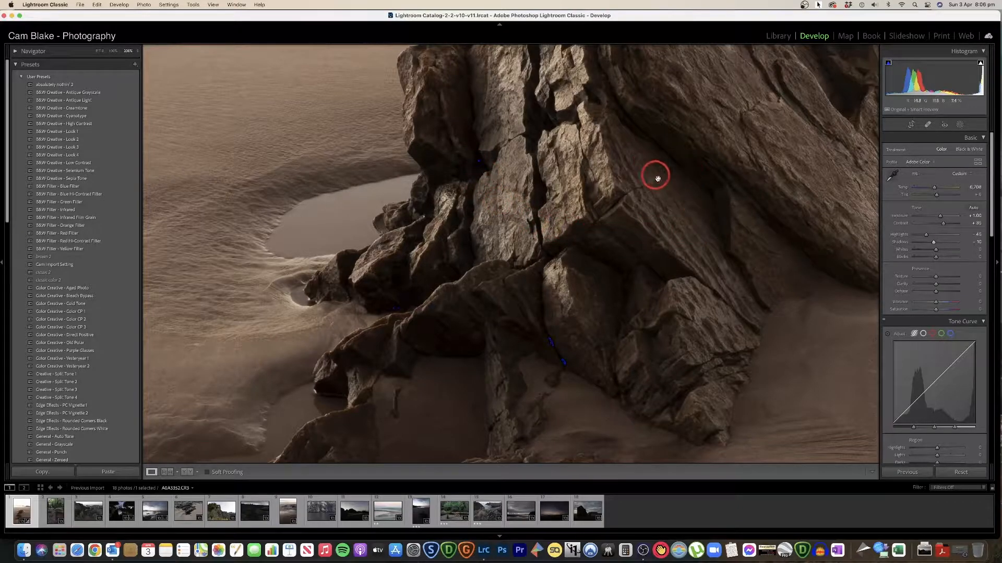
Check the lower foreground rocks up close to judge their highlights and dark areas, returning to the full photo
{"action": "left_click", "coordinate": [658, 212]}
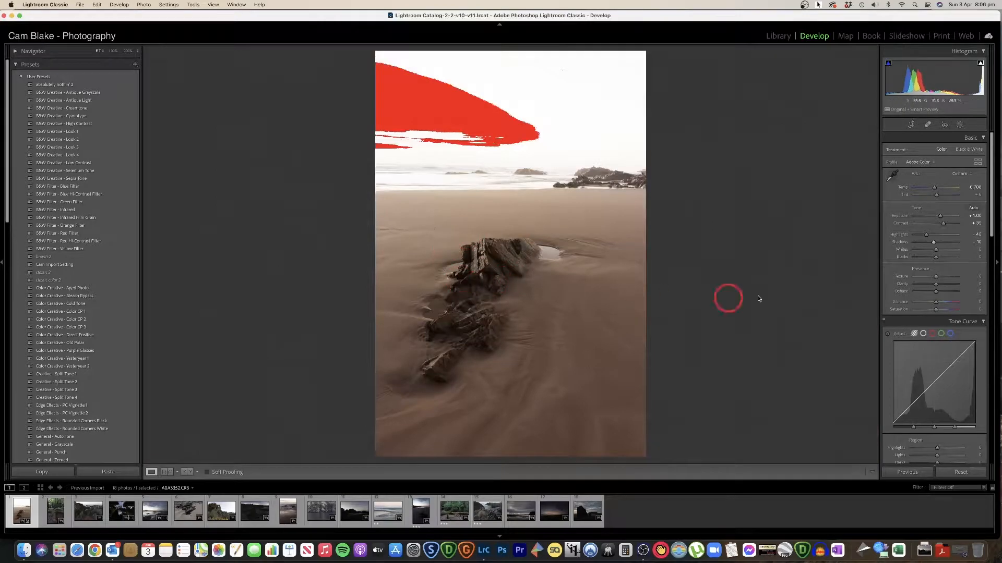
{"action": "left_click", "coordinate": [936, 254]}
{"action": "mouse_move", "coordinate": [935, 250]}
{"action": "left_mouse_down"}
{"action": "mouse_move", "coordinate": [924, 249]}
{"action": "mouse_move", "coordinate": [946, 250]}
{"action": "mouse_move", "coordinate": [924, 259]}
{"action": "mouse_move", "coordinate": [938, 260]}
{"action": "left_mouse_up"}
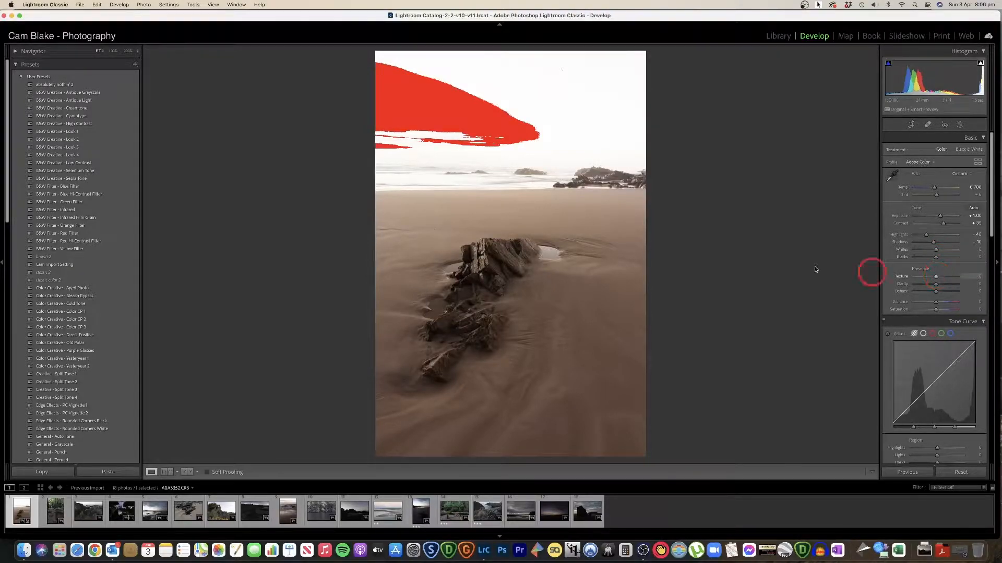
{"action": "left_click", "coordinate": [472, 315]}
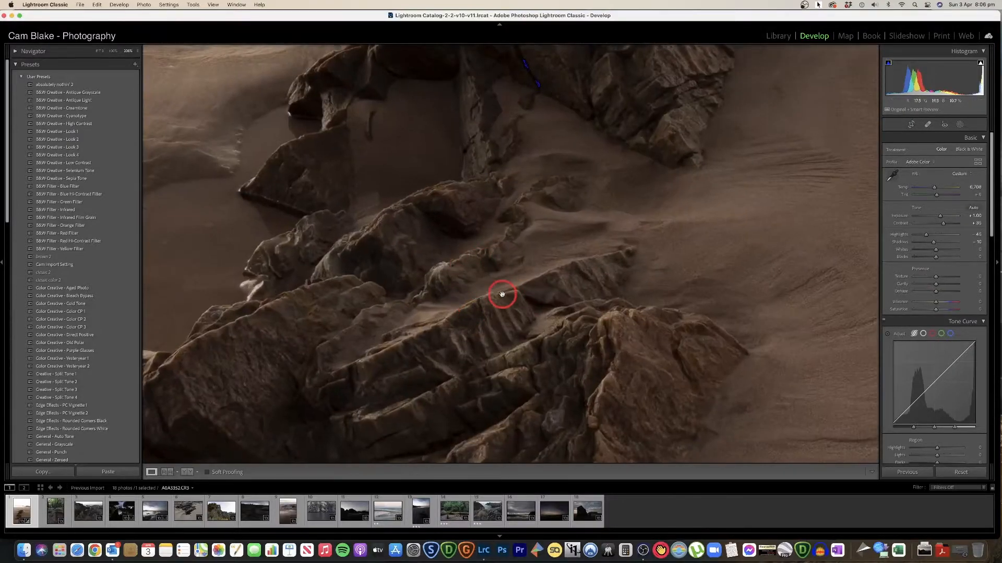
{"action": "left_click", "coordinate": [502, 294]}
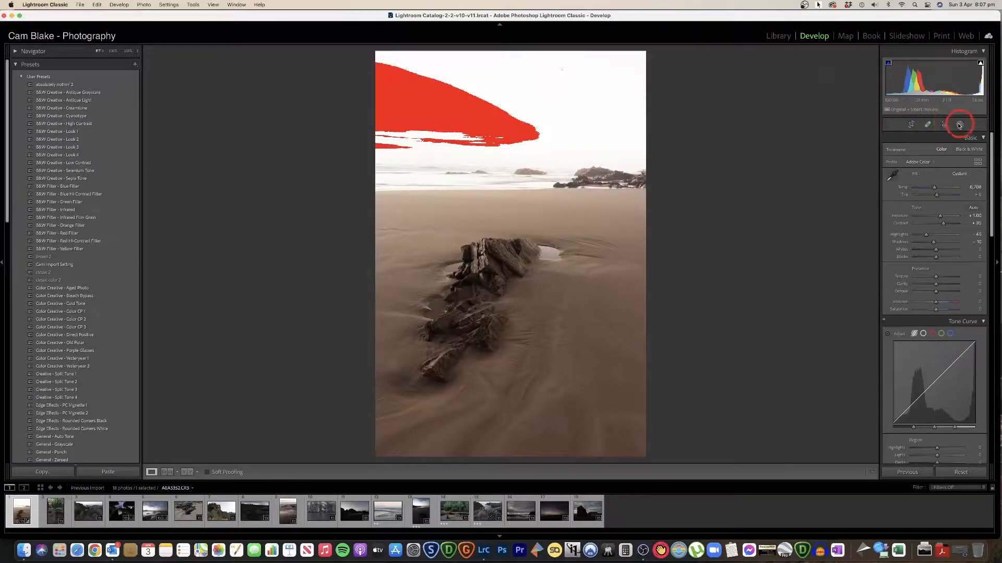
Straighten the photo by rotating the crop slightly so the horizon is level, and apply it
{"action": "left_click", "coordinate": [910, 125]}
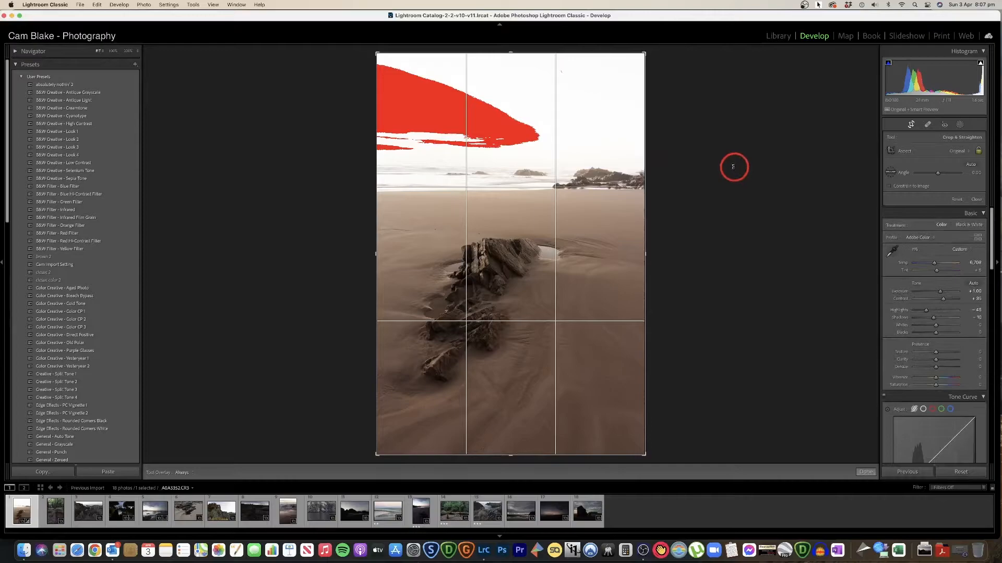
{"action": "left_click_drag", "start_coordinate": [792, 146], "coordinate": [791, 139]}
{"action": "key", "text": "Return"}
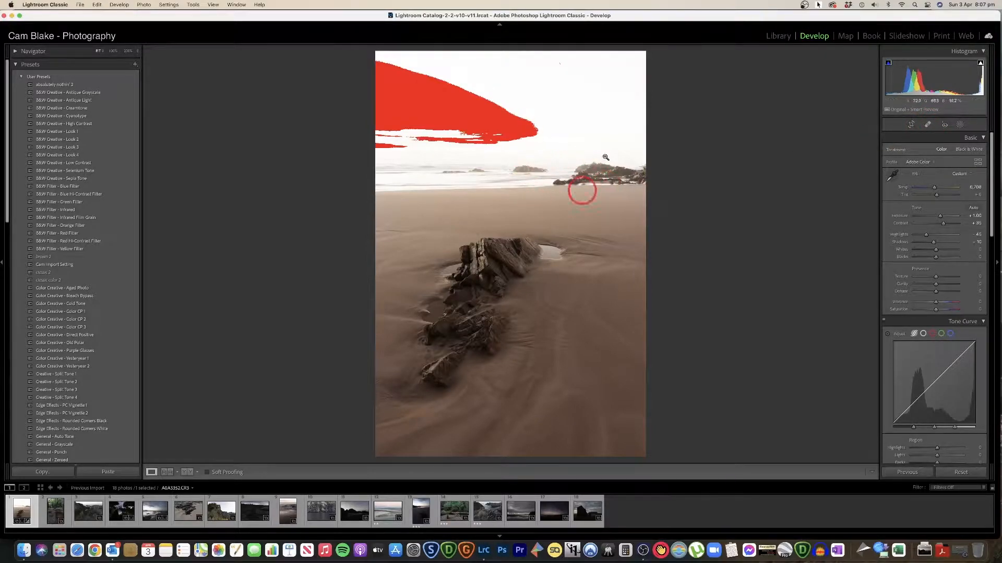
Add a linear gradient mask over the sky, running from the photo's upper edge down to the top of the rocks
{"action": "left_click", "coordinate": [960, 126]}
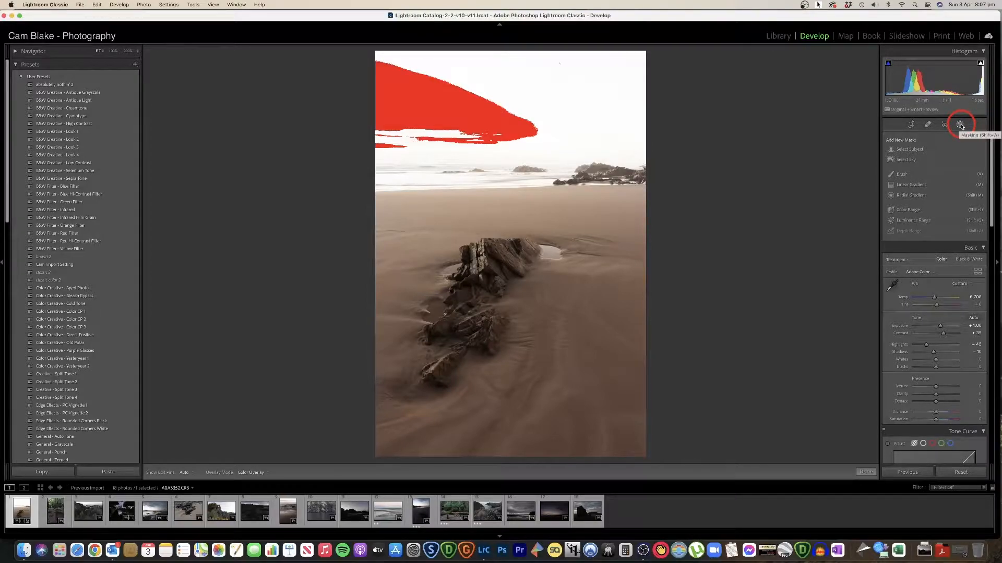
{"action": "left_click", "coordinate": [913, 185]}
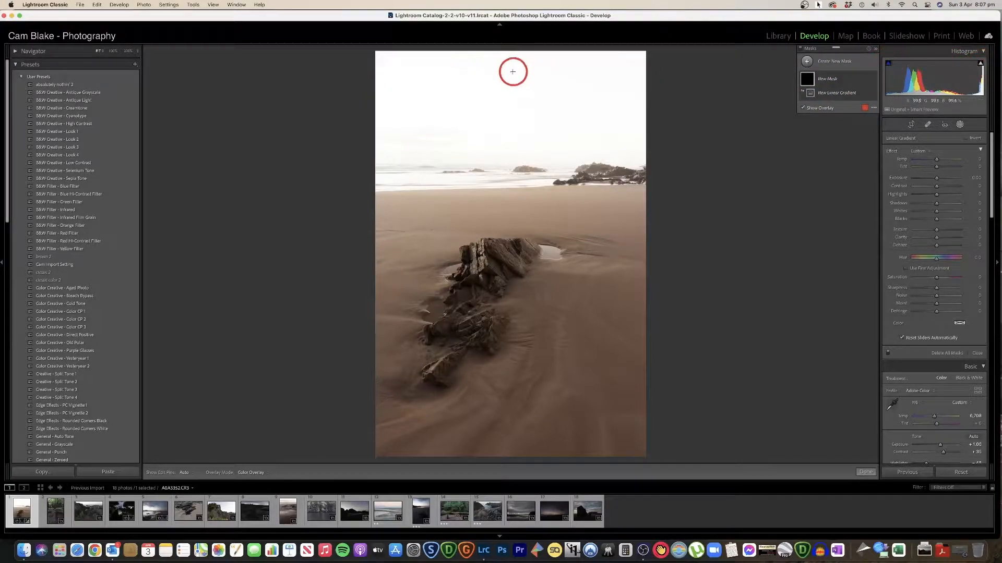
{"action": "left_click_drag", "start_coordinate": [503, 53], "coordinate": [502, 237]}
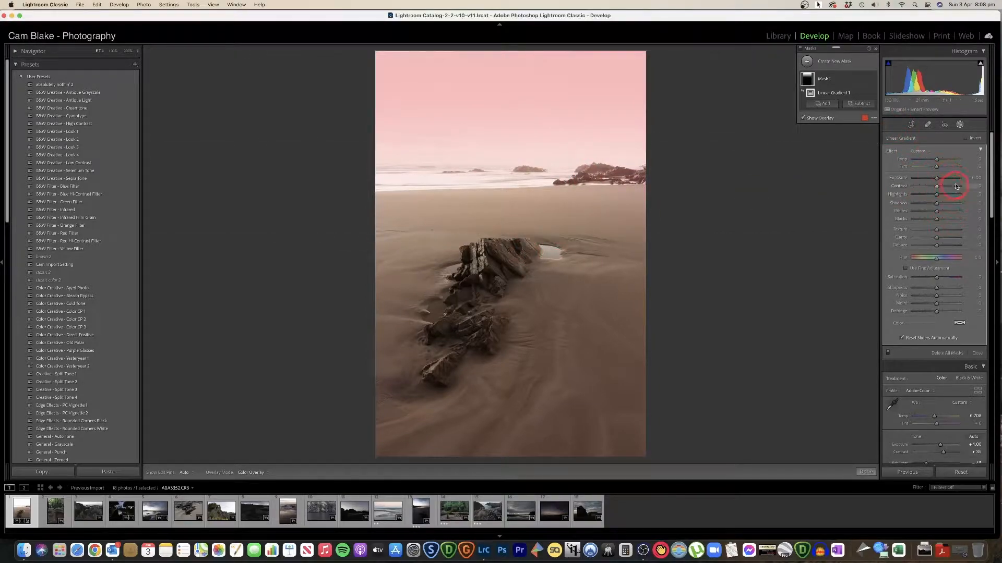
Darken the sky gradient by lowering its Exposure to about -3 and its Highlights to about -41
{"action": "scroll", "coordinate": [934, 343], "scroll_direction": "down", "scroll_amount": 3}
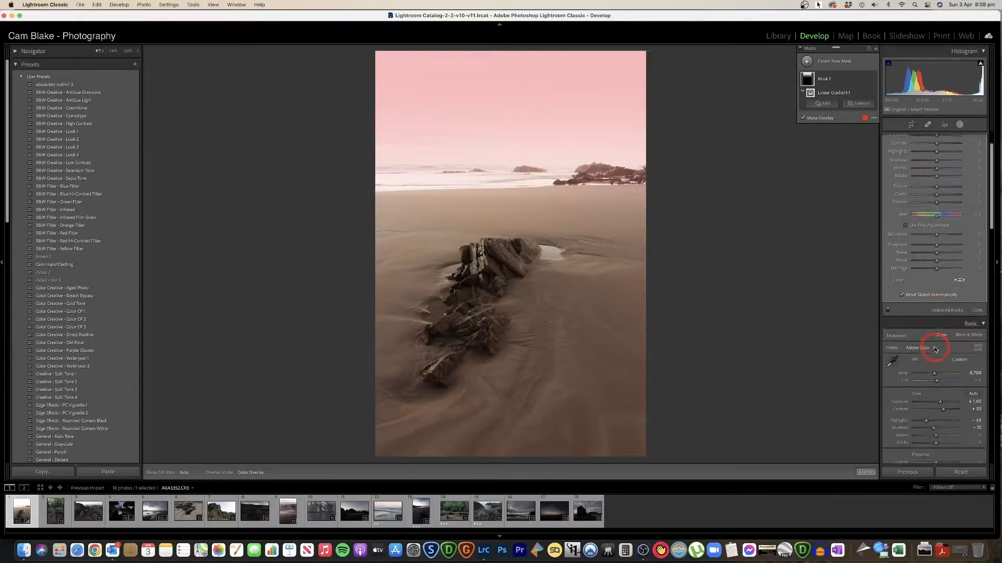
{"action": "scroll", "coordinate": [944, 394], "scroll_direction": "up", "scroll_amount": 3}
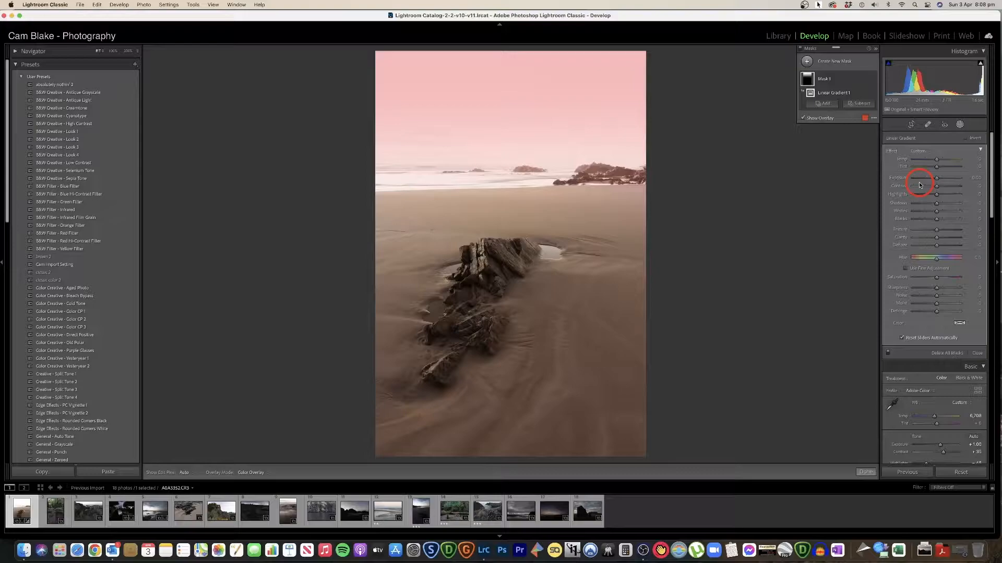
{"action": "left_click_drag", "start_coordinate": [936, 180], "coordinate": [918, 180]}
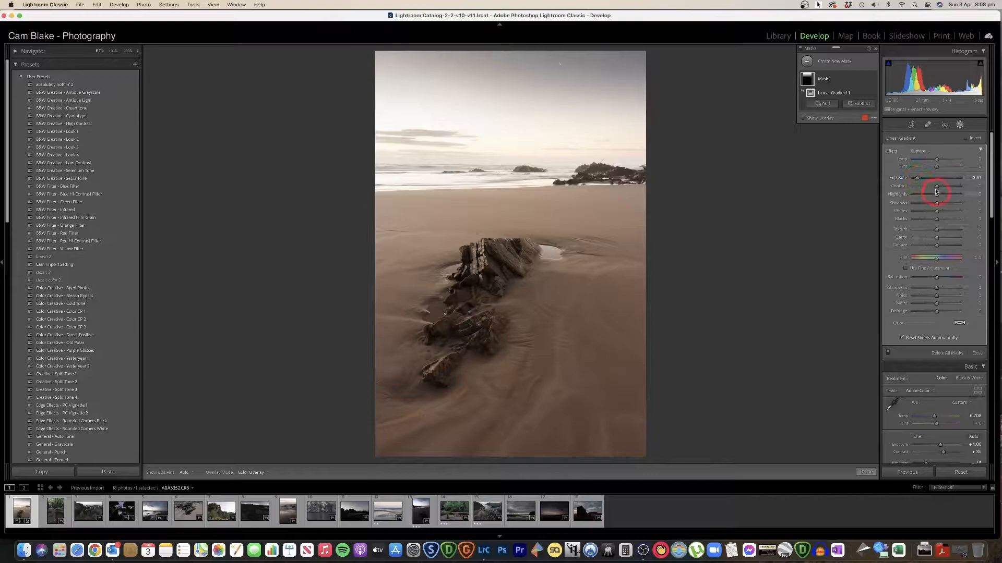
{"action": "mouse_move", "coordinate": [937, 187]}
{"action": "left_mouse_down"}
{"action": "mouse_move", "coordinate": [944, 188]}
{"action": "mouse_move", "coordinate": [927, 196]}
{"action": "left_mouse_up"}
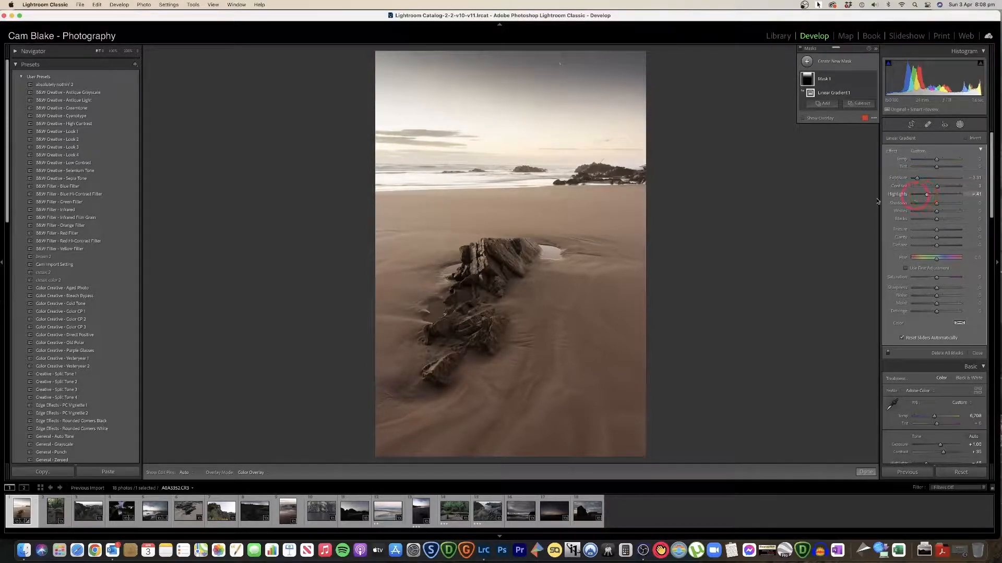
Extend the gradient down to the middle of the rocks, and adjust its Exposure to about -2.95 and Highlights to about -45
{"action": "mouse_move", "coordinate": [491, 236]}
{"action": "left_mouse_down"}
{"action": "mouse_move", "coordinate": [489, 181]}
{"action": "mouse_move", "coordinate": [486, 280]}
{"action": "mouse_move", "coordinate": [476, 253]}
{"action": "mouse_move", "coordinate": [483, 273]}
{"action": "mouse_move", "coordinate": [482, 187]}
{"action": "left_mouse_up"}
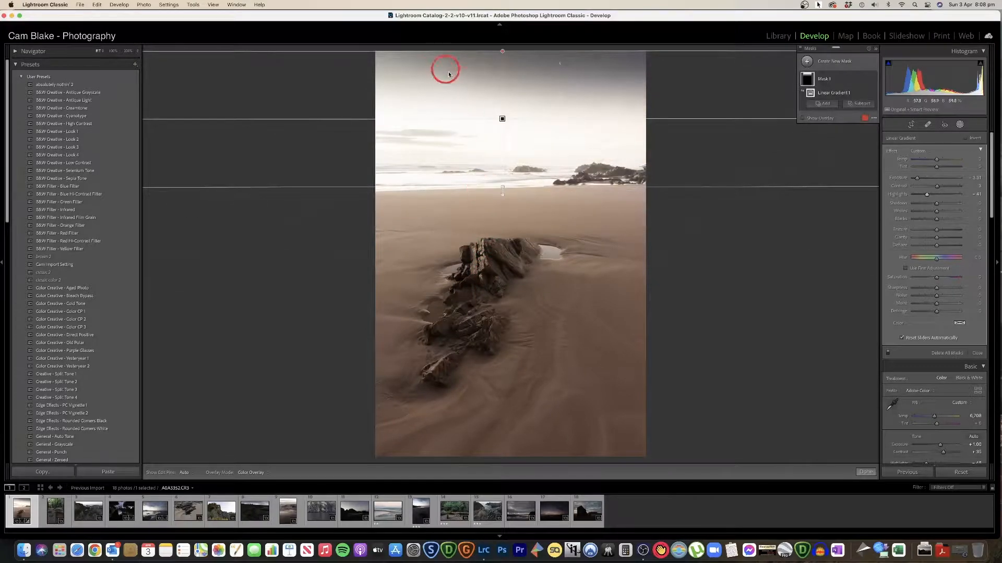
{"action": "left_click_drag", "start_coordinate": [485, 184], "coordinate": [494, 277]}
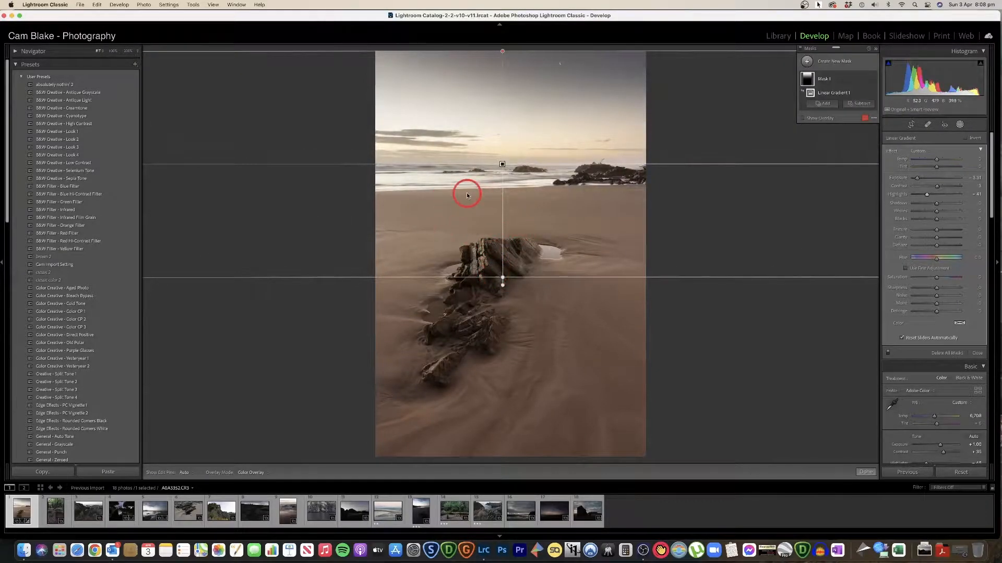
{"action": "left_click_drag", "start_coordinate": [918, 179], "coordinate": [927, 196]}
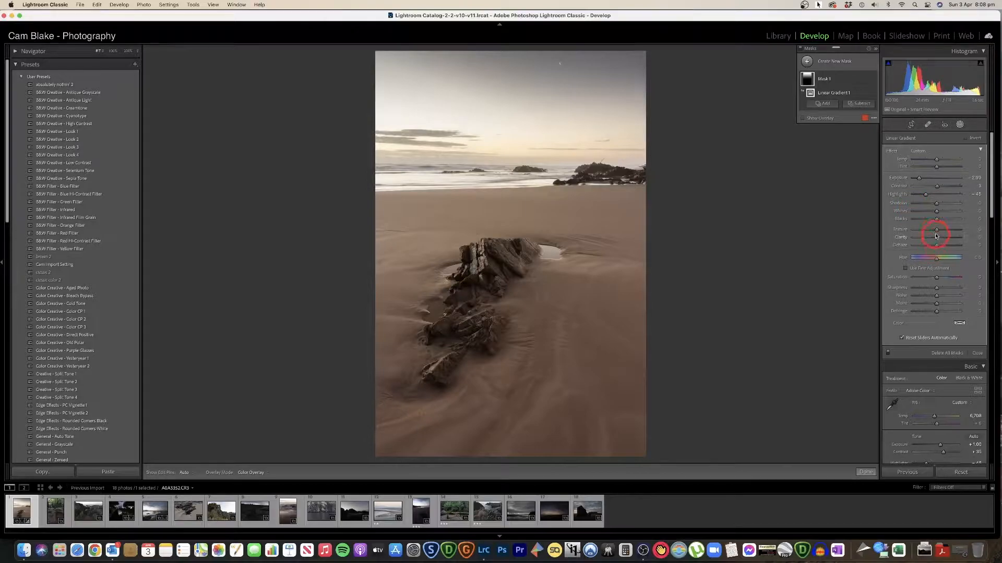
Soften the sky gradient with Texture at about -40 and Clarity at about -11, trying Dehaze but resetting it to 0
{"action": "left_click_drag", "start_coordinate": [918, 231], "coordinate": [945, 247]}
{"action": "double_click", "coordinate": [945, 246]}
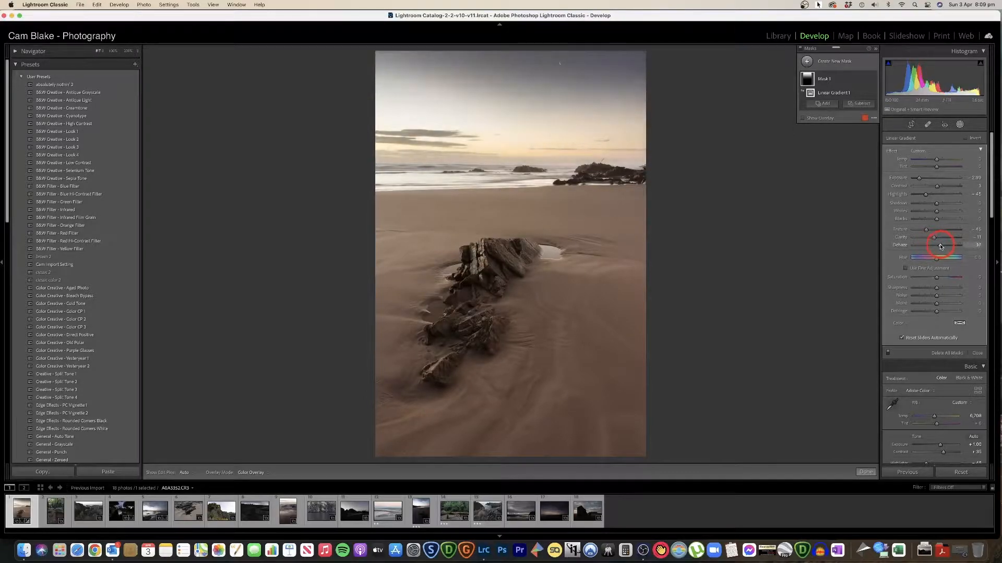
{"action": "left_click", "coordinate": [936, 246]}
Cool the sky gradient's color by setting its Temp to about -25 and its Tint to about 23
{"action": "left_click", "coordinate": [935, 166]}
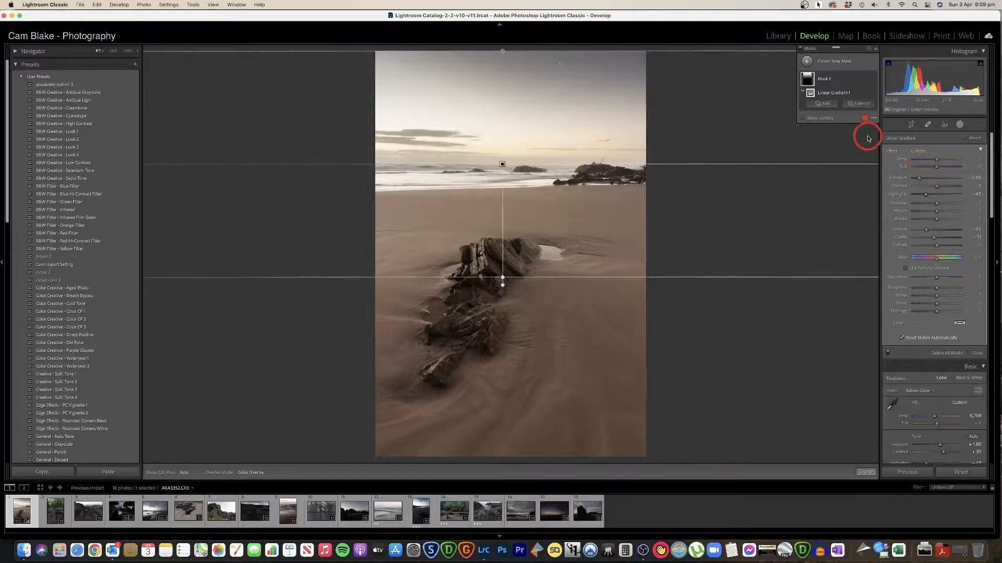
{"action": "left_click_drag", "start_coordinate": [937, 160], "coordinate": [930, 161]}
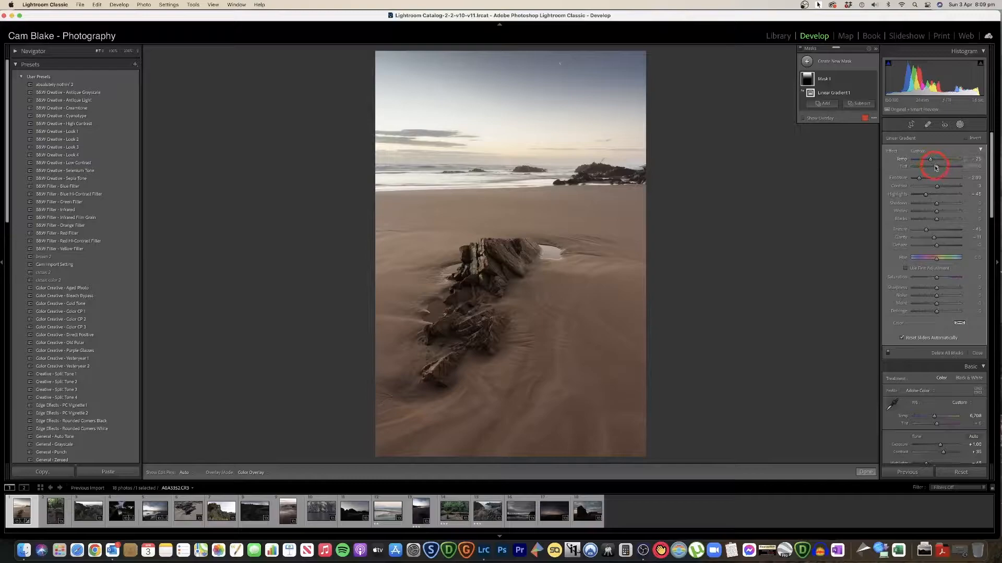
{"action": "left_click_drag", "start_coordinate": [937, 168], "coordinate": [941, 168]}
Ease the sky gradient's Exposure to about -2.76, close the mask, and raise the whole photo's Exposure to about +1.15
{"action": "left_click", "coordinate": [919, 178]}
{"action": "left_click_drag", "start_coordinate": [918, 179], "coordinate": [921, 180]}
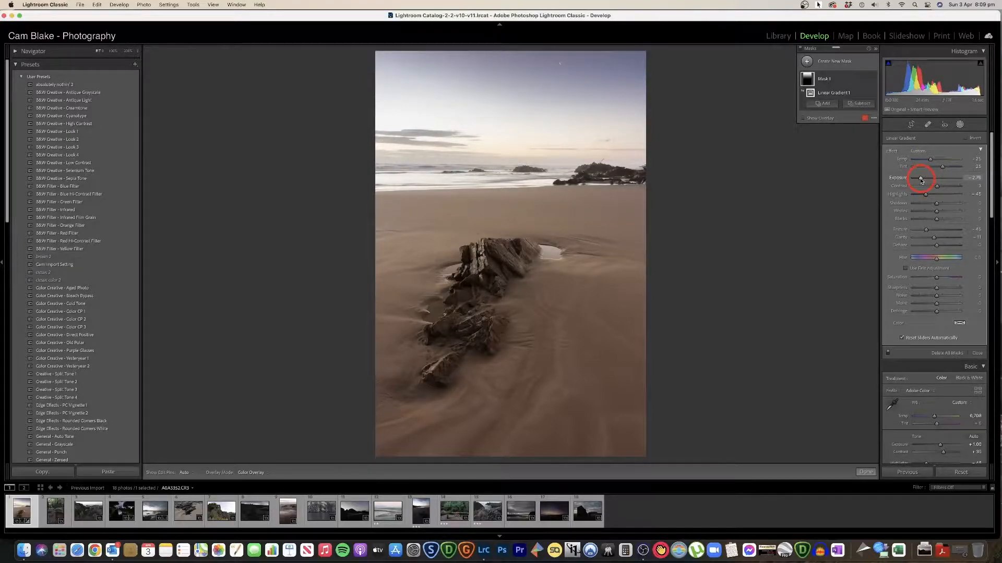
{"action": "mouse_move", "coordinate": [836, 431]}
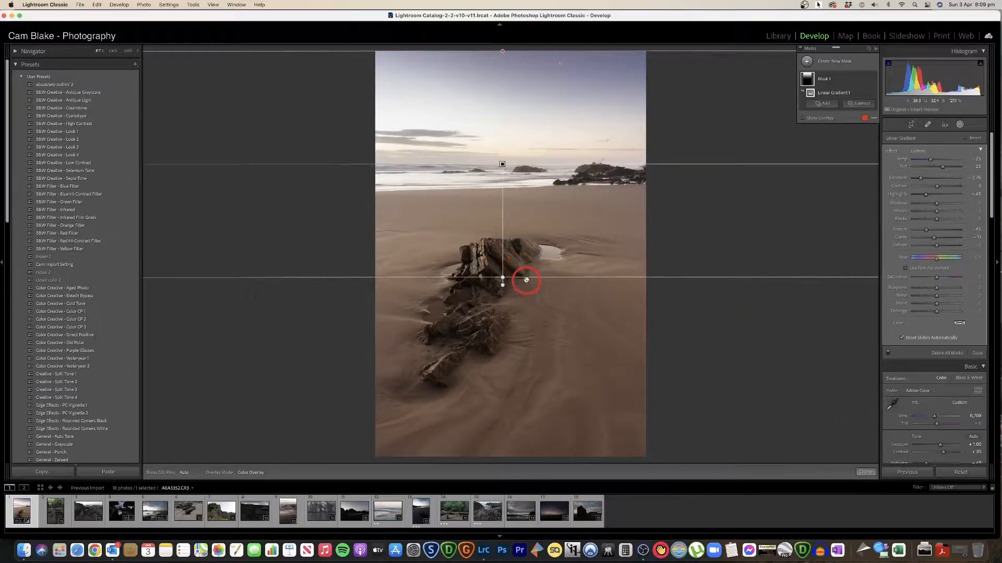
{"action": "left_click", "coordinate": [863, 473]}
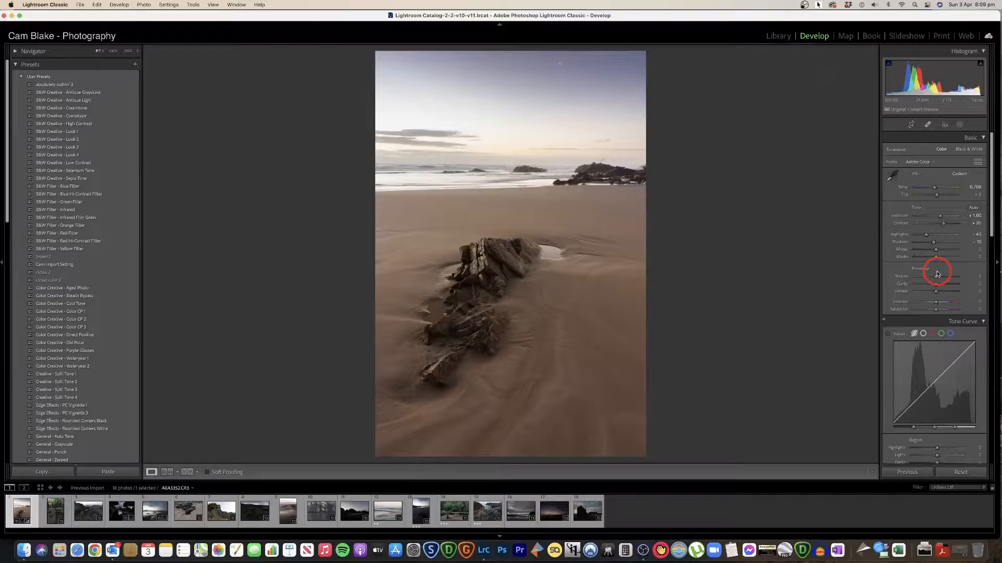
{"action": "left_click_drag", "start_coordinate": [940, 216], "coordinate": [944, 219]}
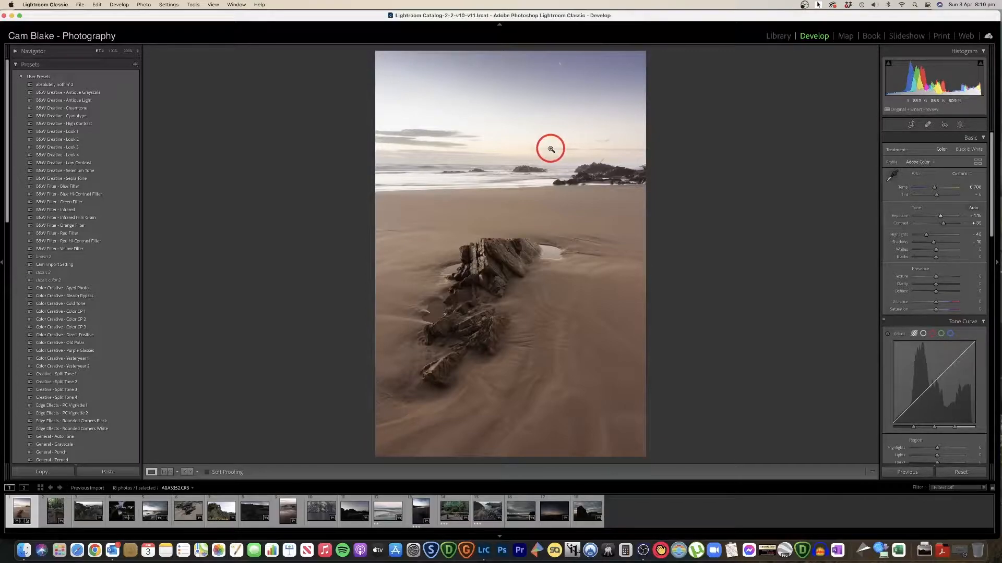
View the sky's upper-left corner at 100% and visualize dust spots with the spot removal tool, raising the visualization threshold slightly
{"action": "left_click", "coordinate": [400, 73]}
{"action": "left_click_drag", "start_coordinate": [410, 91], "coordinate": [476, 195]}
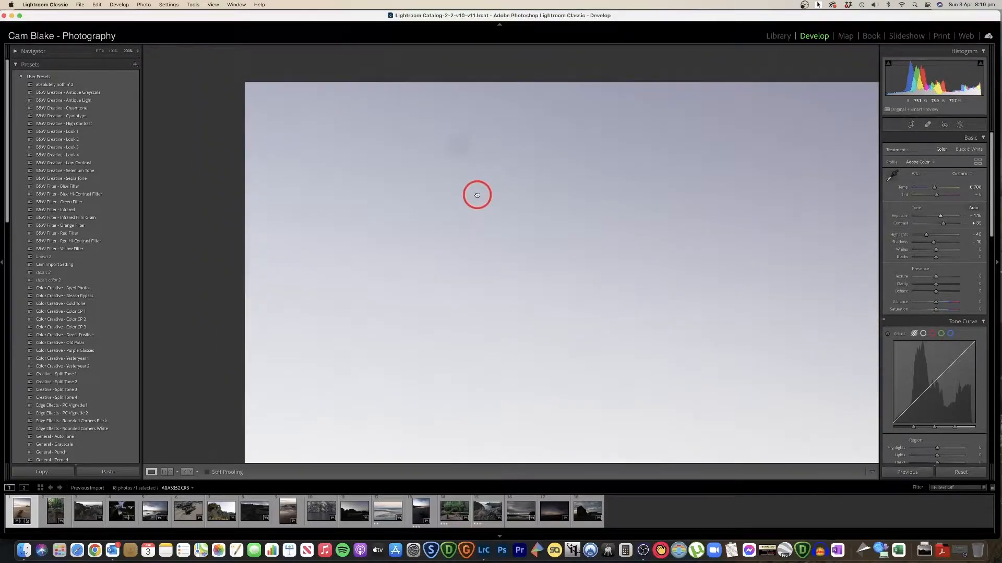
{"action": "left_click", "coordinate": [114, 53]}
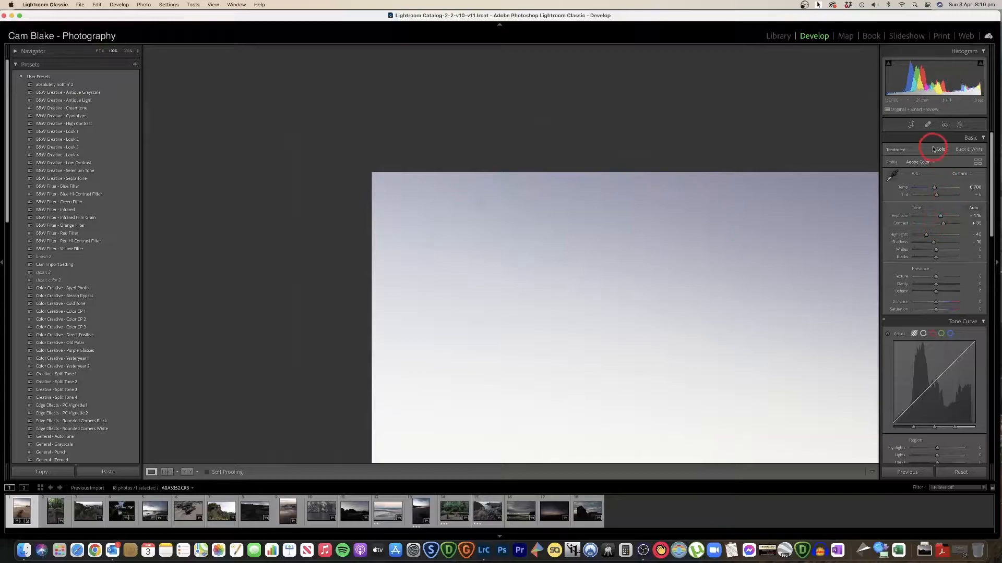
{"action": "left_click", "coordinate": [928, 125]}
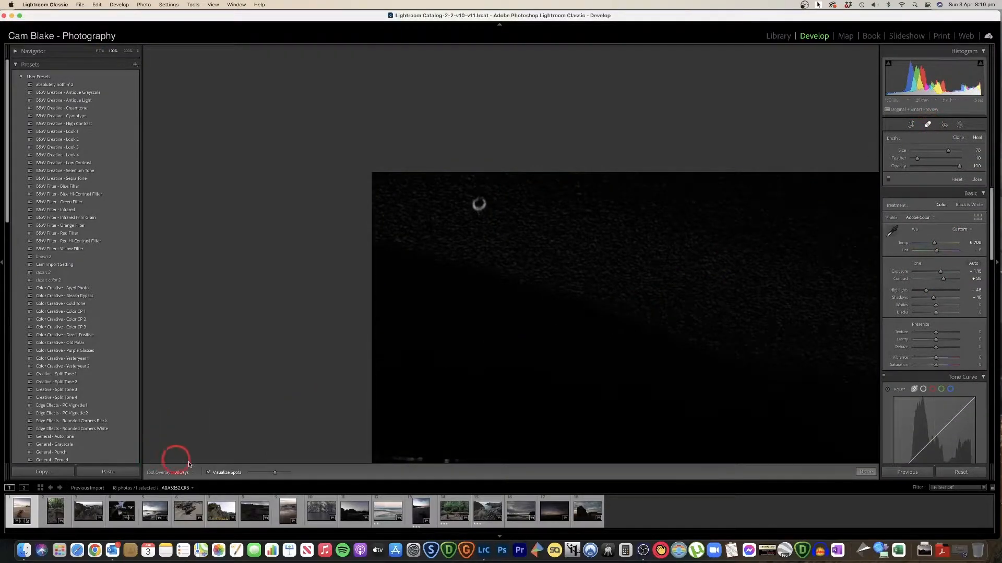
{"action": "left_click", "coordinate": [210, 474]}
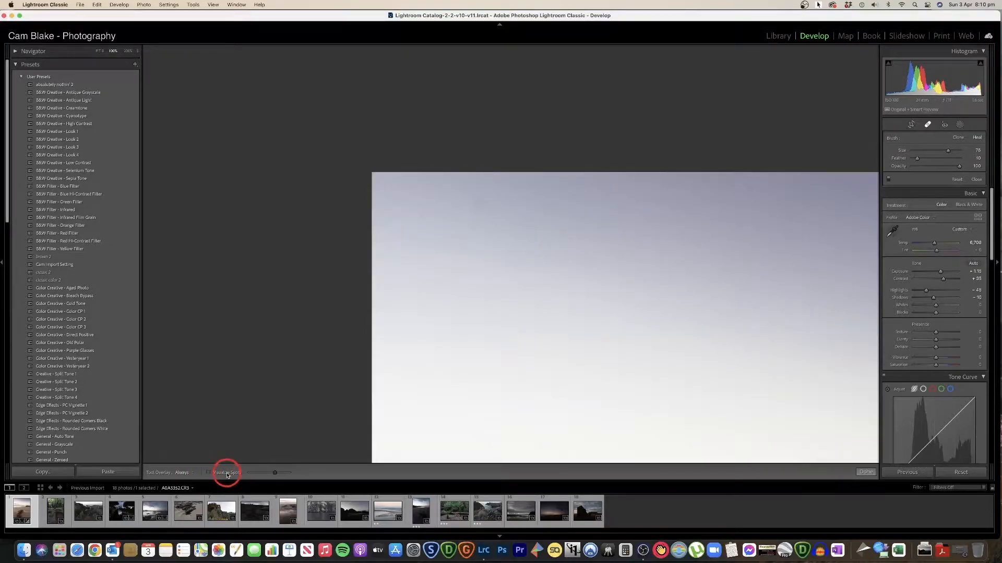
{"action": "left_click", "coordinate": [209, 473]}
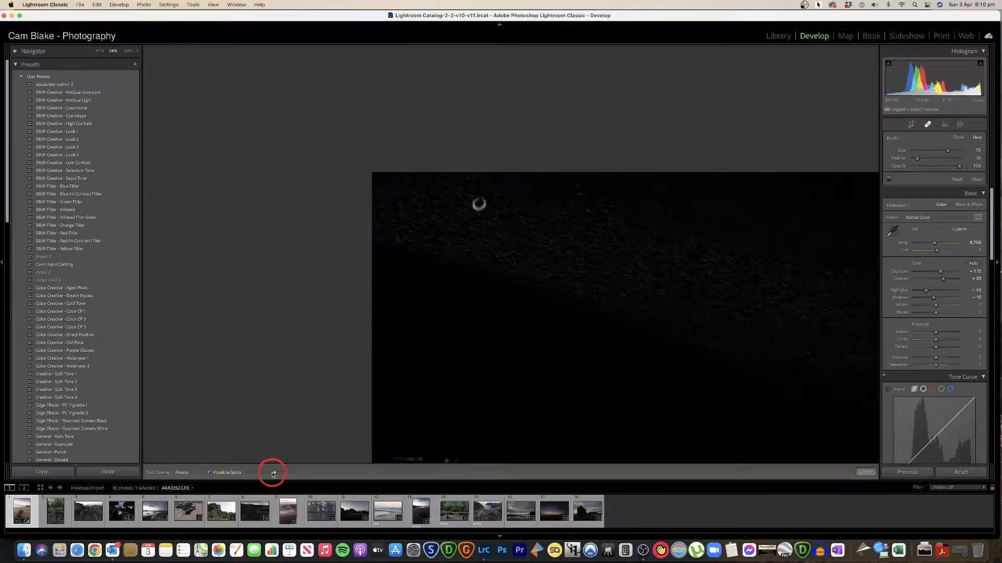
{"action": "mouse_move", "coordinate": [275, 473]}
{"action": "left_mouse_down"}
{"action": "mouse_move", "coordinate": [252, 473]}
{"action": "mouse_move", "coordinate": [279, 475]}
{"action": "left_mouse_up"}
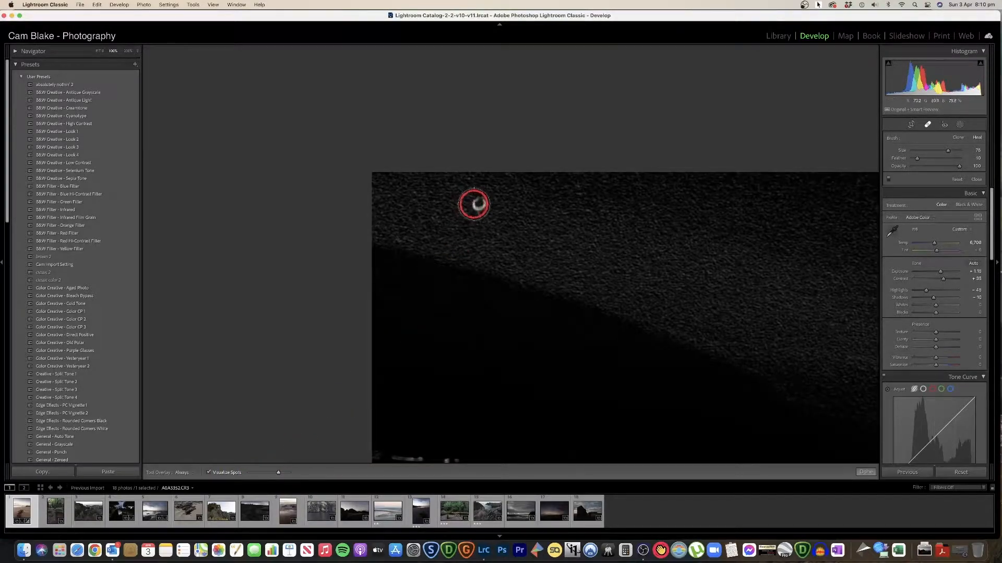
Shrink the healing brush to the dust spot's size, heal the spot in the sky's upper-left corner, and return to the full photo
{"action": "scroll", "coordinate": [479, 204], "scroll_direction": "down", "scroll_amount": 3}
{"action": "scroll", "coordinate": [478, 204], "scroll_direction": "down", "scroll_amount": 5}
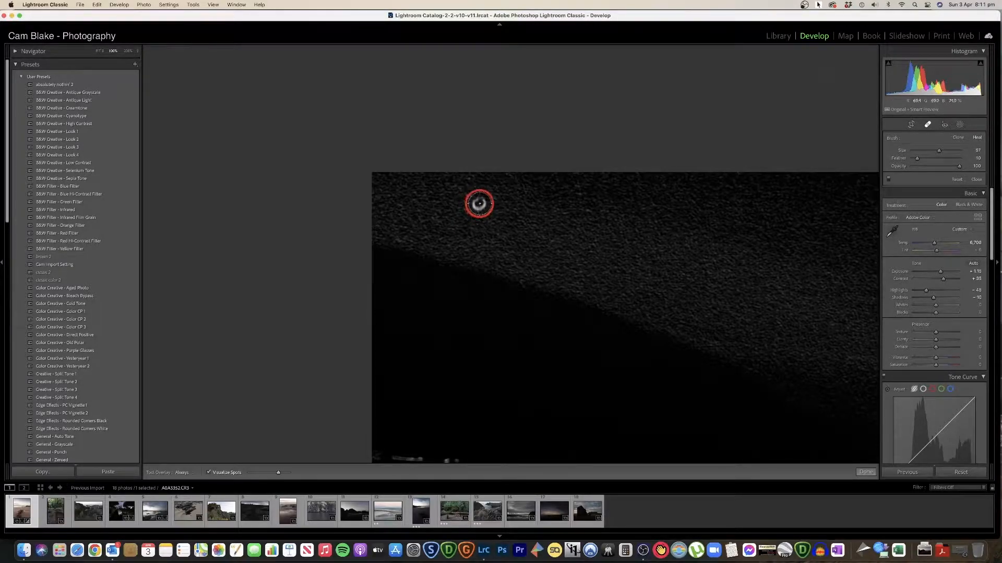
{"action": "left_click", "coordinate": [479, 203]}
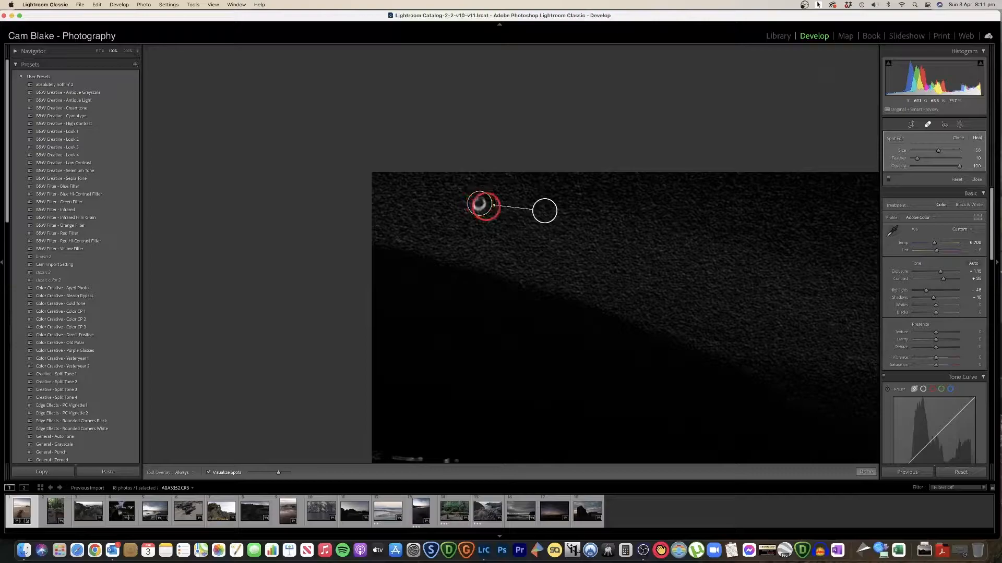
{"action": "left_click", "coordinate": [866, 472]}
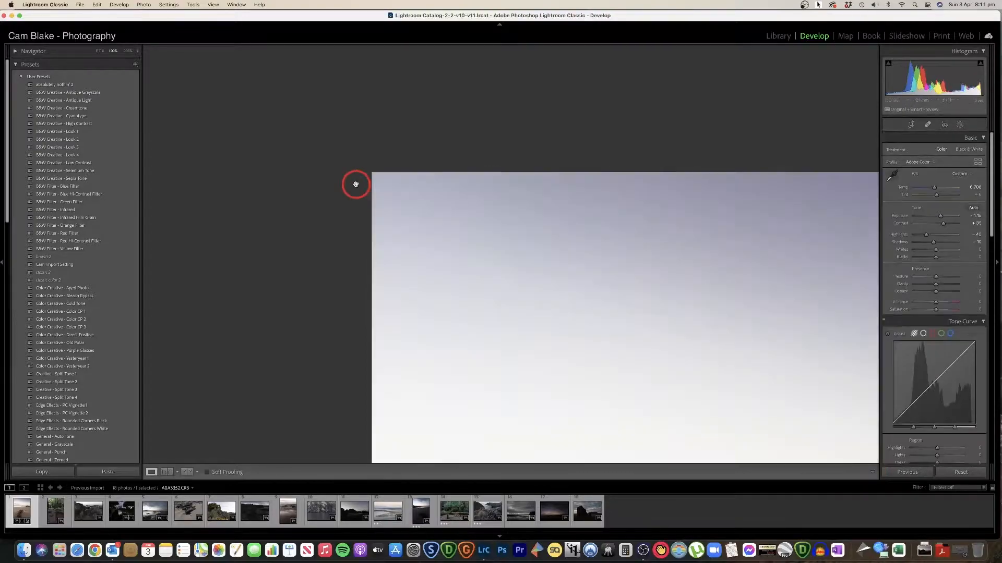
{"action": "left_click", "coordinate": [546, 253]}
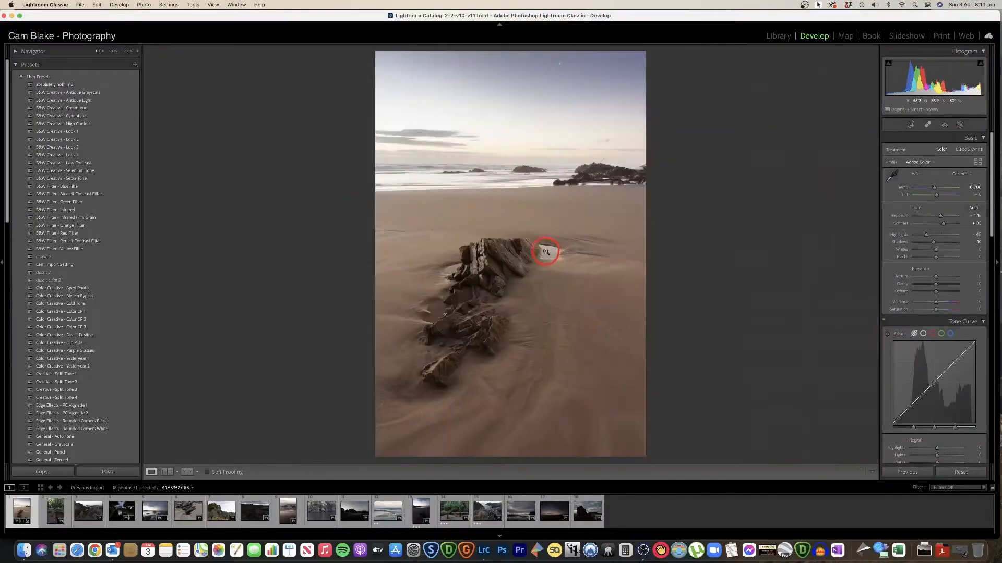
Examine the rest of the sky up close for remaining dust spots, returning to the full photo
{"action": "left_click", "coordinate": [510, 70]}
{"action": "left_click_drag", "start_coordinate": [551, 116], "coordinate": [349, 190]}
{"action": "left_click_drag", "start_coordinate": [541, 190], "coordinate": [567, 128]}
{"action": "left_click_drag", "start_coordinate": [473, 191], "coordinate": [626, 174]}
{"action": "left_click_drag", "start_coordinate": [417, 181], "coordinate": [620, 174]}
{"action": "left_click_drag", "start_coordinate": [433, 166], "coordinate": [496, 163]}
{"action": "left_click", "coordinate": [499, 167]}
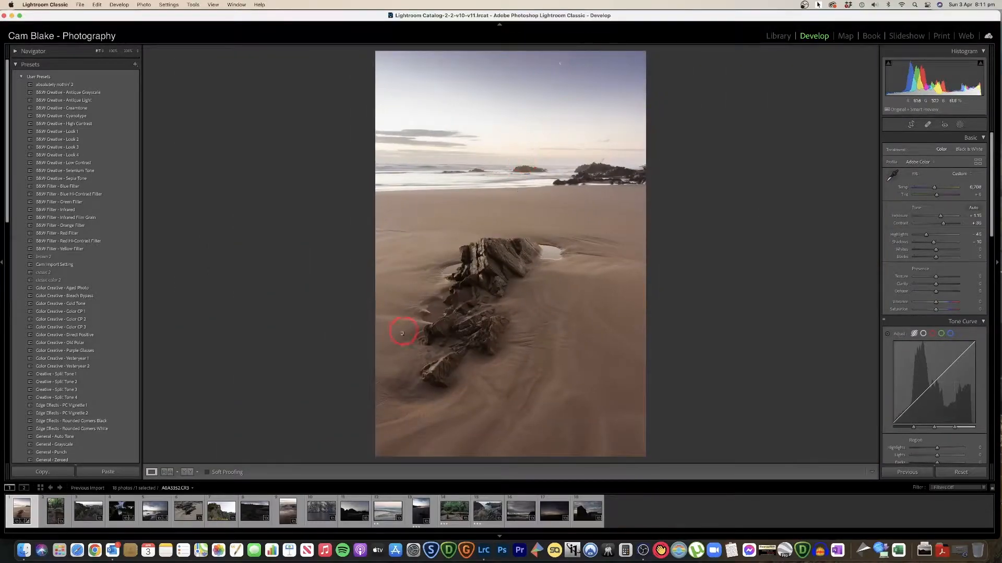
{"action": "scroll", "coordinate": [924, 262], "scroll_direction": "down", "scroll_amount": 3}
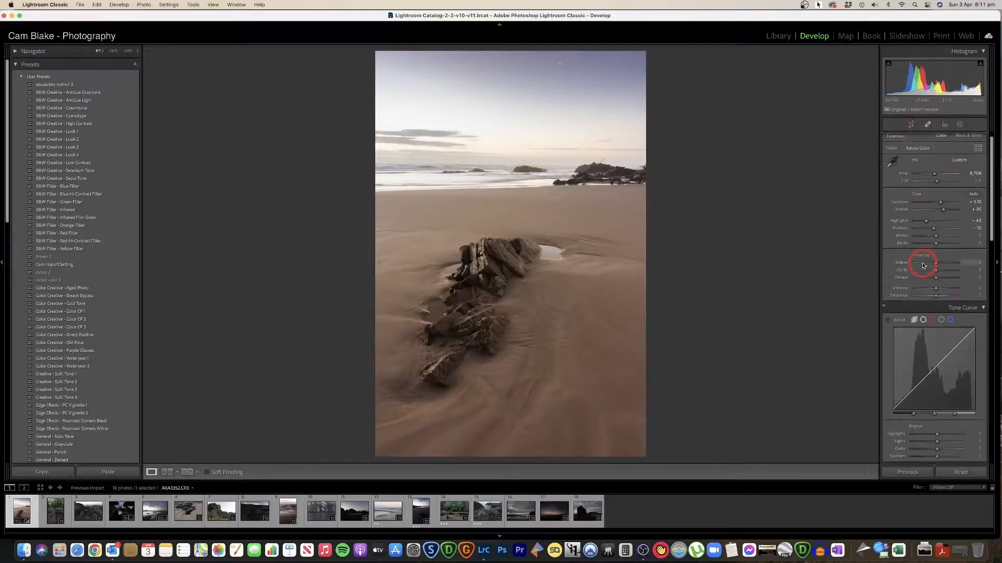
Compare the whole photo before and after the edits side by side, returning to the single view
{"action": "scroll", "coordinate": [932, 255], "scroll_direction": "down", "scroll_amount": 3}
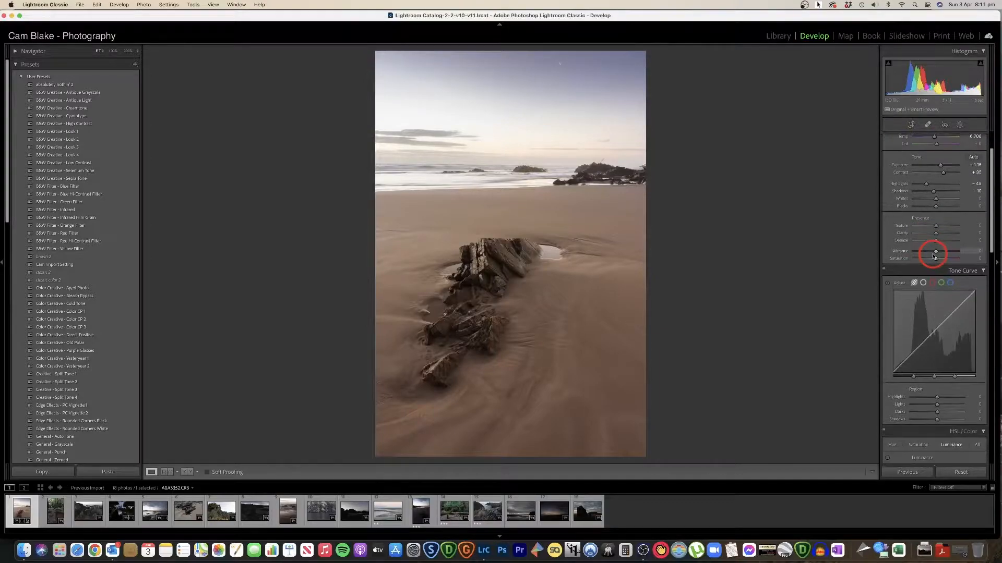
{"action": "key", "text": "y"}
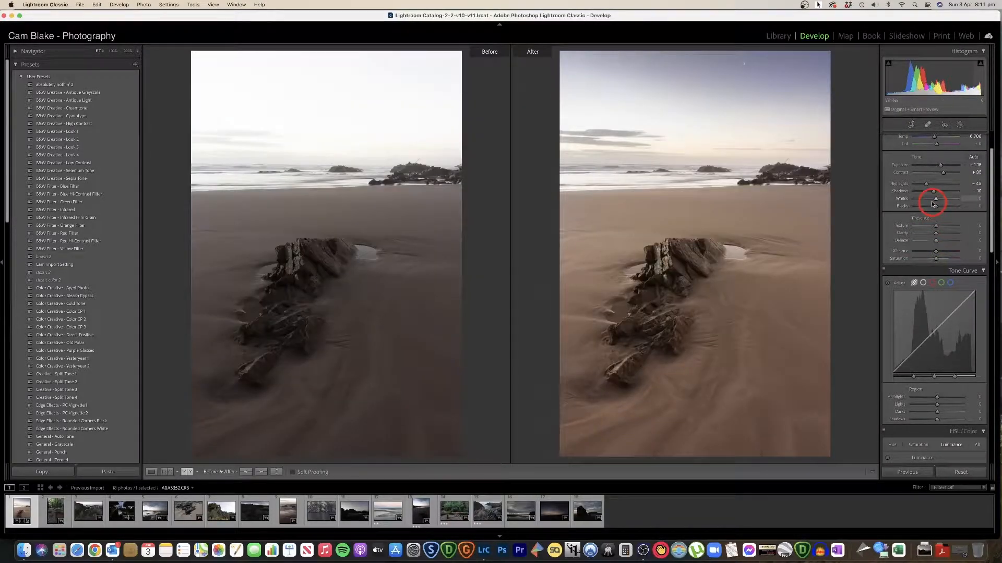
{"action": "key", "text": "y"}
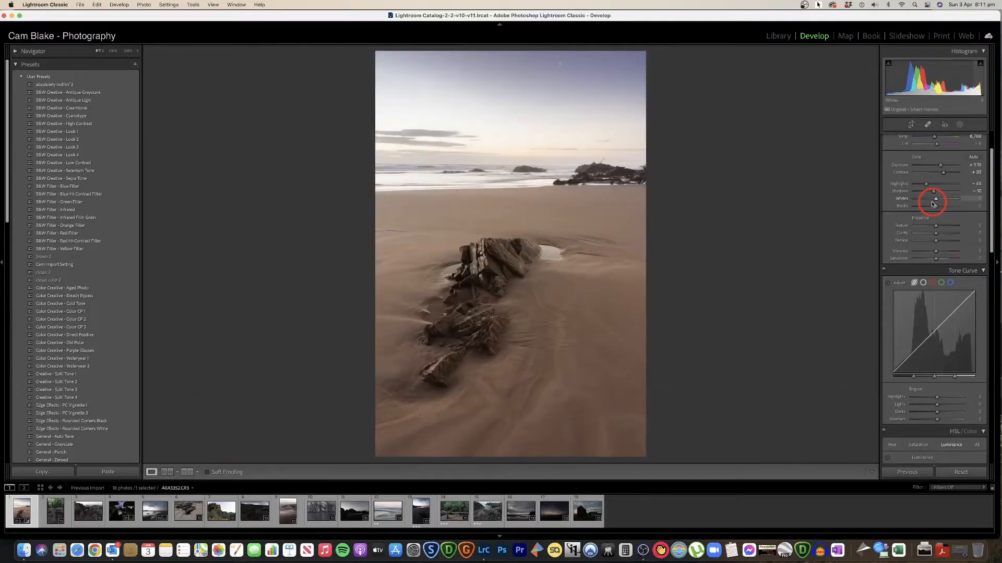
Viewing the rocks at 100%, set Texture to about -15 and raise Clarity and Dehaze to about +10 each
{"action": "left_click", "coordinate": [478, 257]}
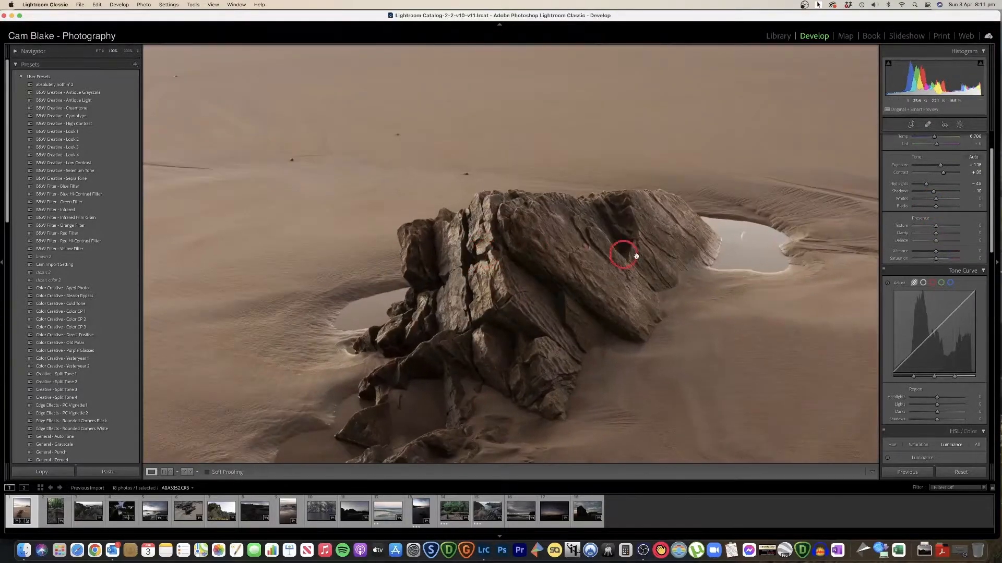
{"action": "left_click_drag", "start_coordinate": [924, 227], "coordinate": [951, 226]}
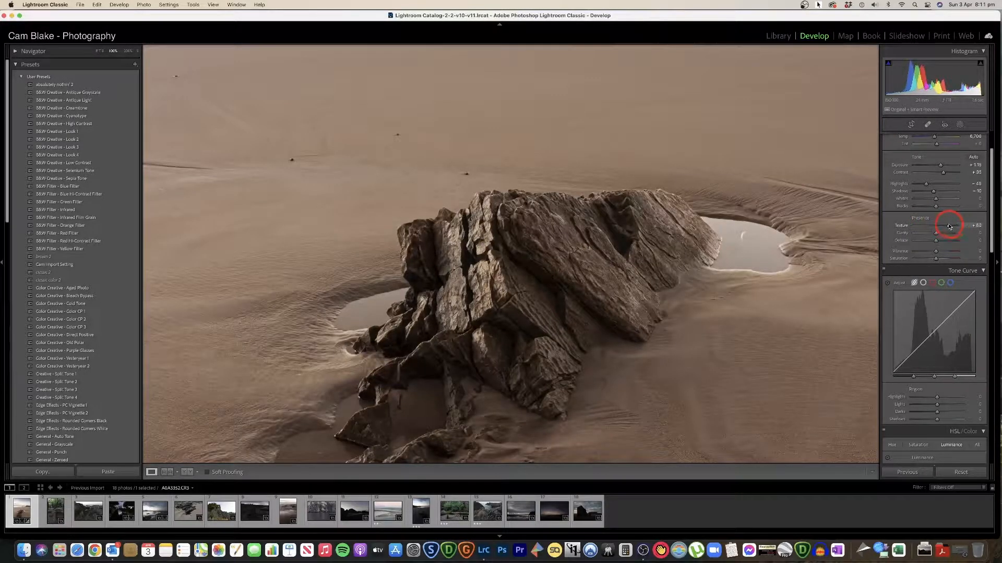
{"action": "double_click", "coordinate": [949, 226]}
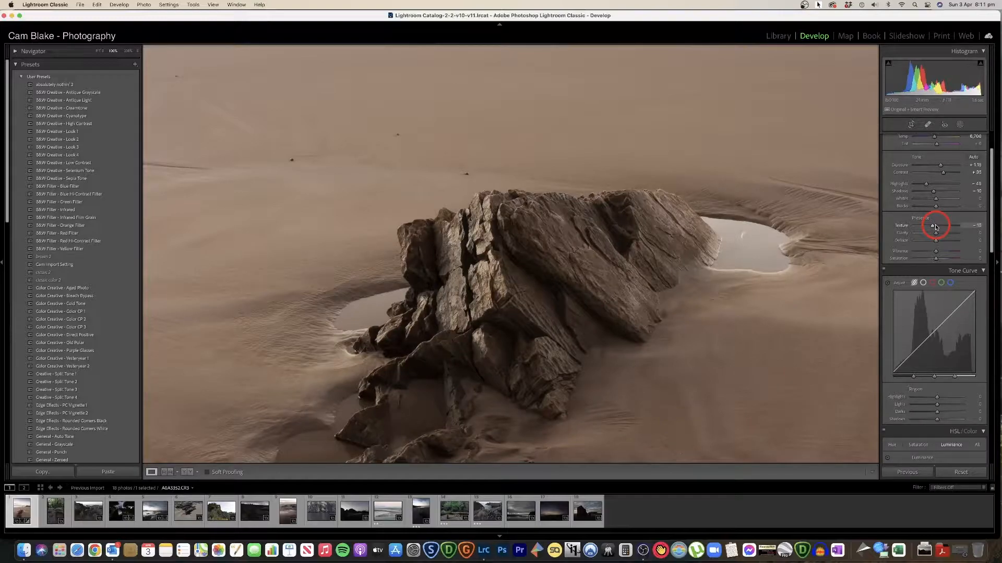
{"action": "mouse_move", "coordinate": [938, 235]}
{"action": "left_mouse_down"}
{"action": "mouse_move", "coordinate": [953, 234]}
{"action": "mouse_move", "coordinate": [916, 240]}
{"action": "mouse_move", "coordinate": [948, 240]}
{"action": "mouse_move", "coordinate": [928, 240]}
{"action": "mouse_move", "coordinate": [937, 241]}
{"action": "left_mouse_up"}
Examine the rocks, foreground sand and horizon at 100%, returning to the full photo
{"action": "left_click", "coordinate": [744, 223]}
{"action": "left_click", "coordinate": [465, 272]}
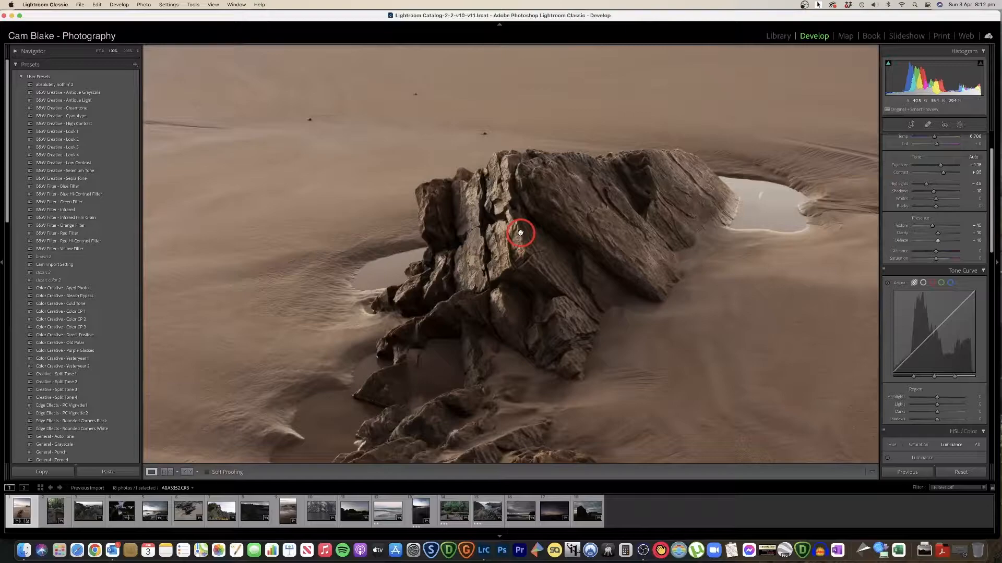
{"action": "scroll", "coordinate": [636, 292], "scroll_direction": "down", "scroll_amount": 10}
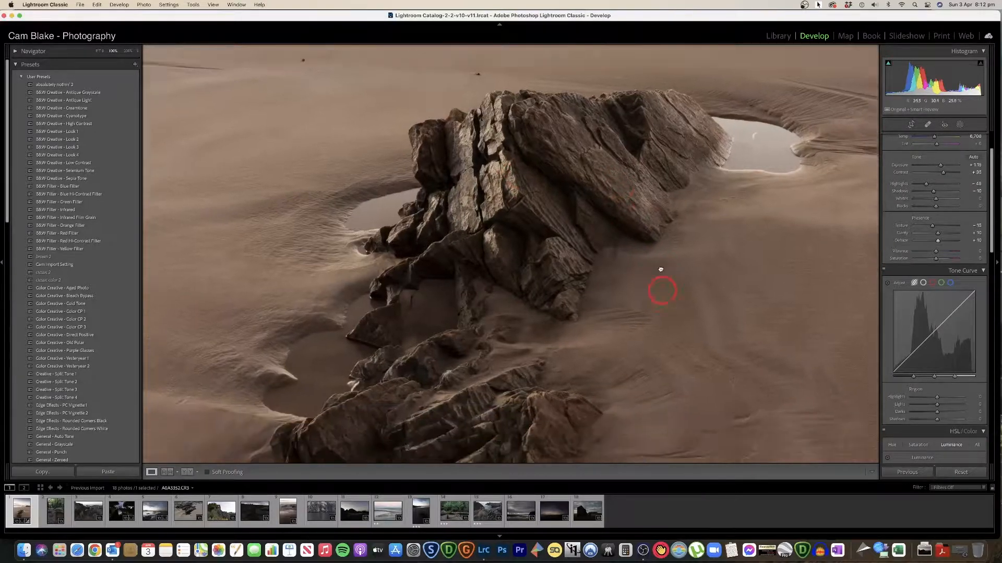
{"action": "scroll", "coordinate": [632, 298], "scroll_direction": "down", "scroll_amount": 10}
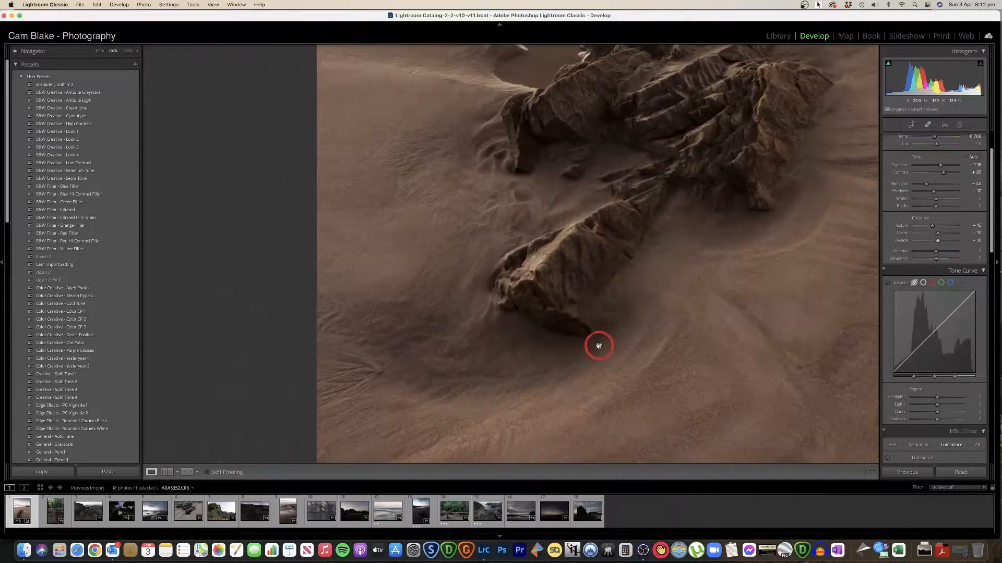
{"action": "scroll", "coordinate": [613, 289], "scroll_direction": "up", "scroll_amount": 10}
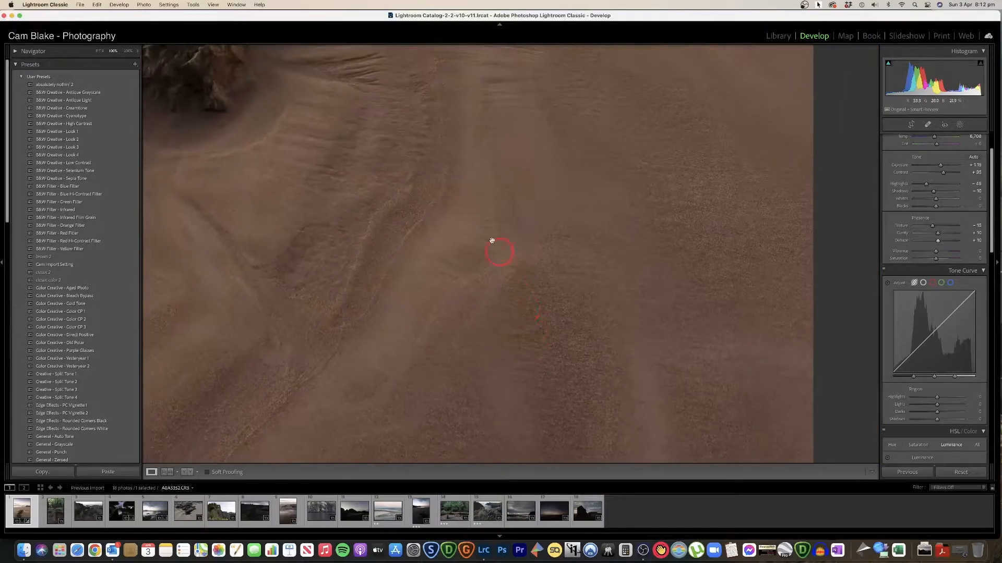
{"action": "scroll", "coordinate": [430, 236], "scroll_direction": "up", "scroll_amount": 15}
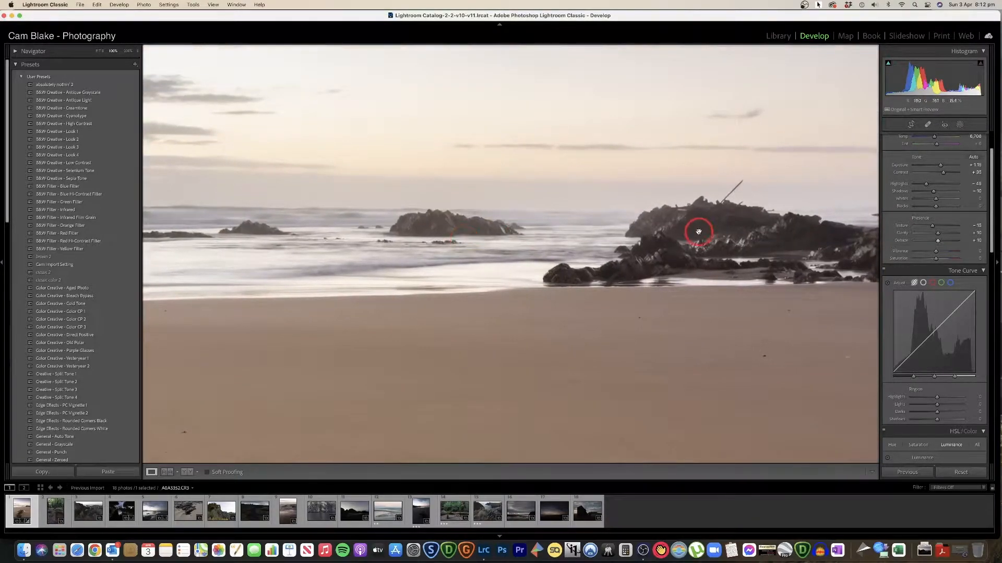
{"action": "left_click_drag", "start_coordinate": [476, 221], "coordinate": [633, 223]}
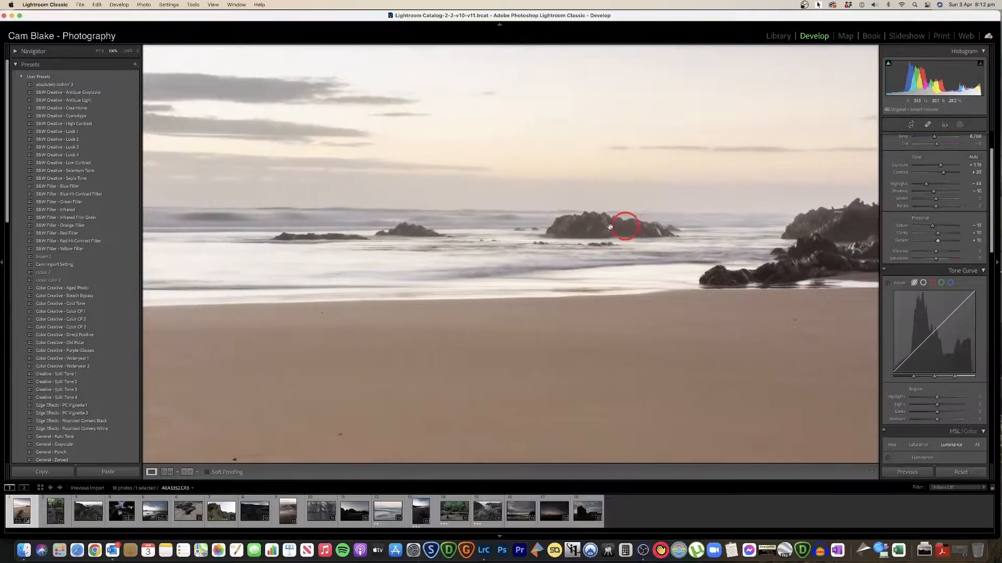
{"action": "left_click", "coordinate": [595, 222]}
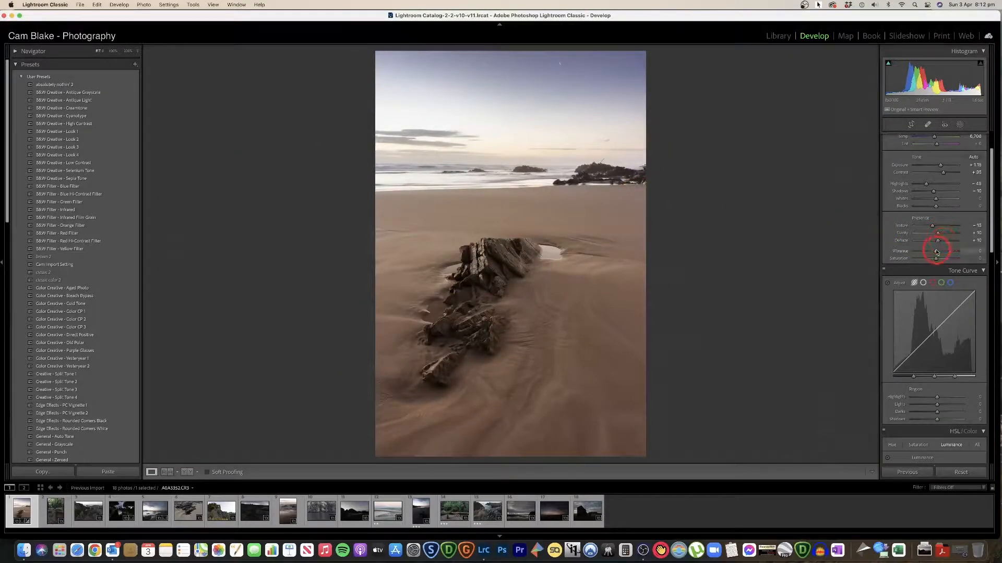
Raise Vibrance and Saturation to about +5 each, and set the tone curve's Highlights to +10 and Shadows to about -5
{"action": "mouse_move", "coordinate": [935, 253]}
{"action": "left_mouse_down"}
{"action": "mouse_move", "coordinate": [945, 252]}
{"action": "mouse_move", "coordinate": [929, 252]}
{"action": "mouse_move", "coordinate": [934, 261]}
{"action": "left_mouse_up"}
{"action": "scroll", "coordinate": [931, 254], "scroll_direction": "down", "scroll_amount": 5}
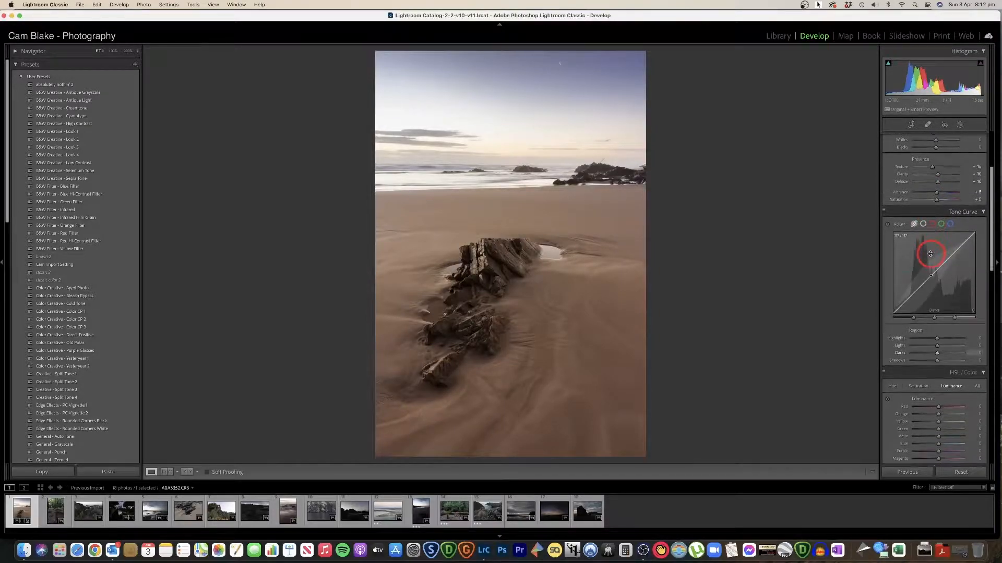
{"action": "scroll", "coordinate": [933, 172], "scroll_direction": "down", "scroll_amount": 3}
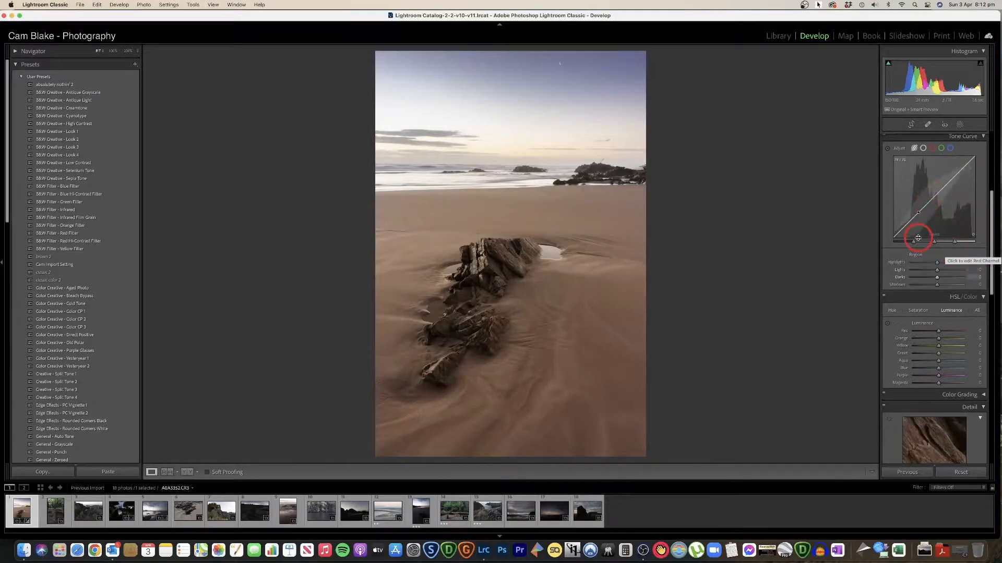
{"action": "scroll", "coordinate": [938, 265], "scroll_direction": "down", "scroll_amount": 1}
{"action": "mouse_move", "coordinate": [937, 246]}
{"action": "left_mouse_down"}
{"action": "mouse_move", "coordinate": [956, 247]}
{"action": "mouse_move", "coordinate": [940, 247]}
{"action": "left_mouse_up"}
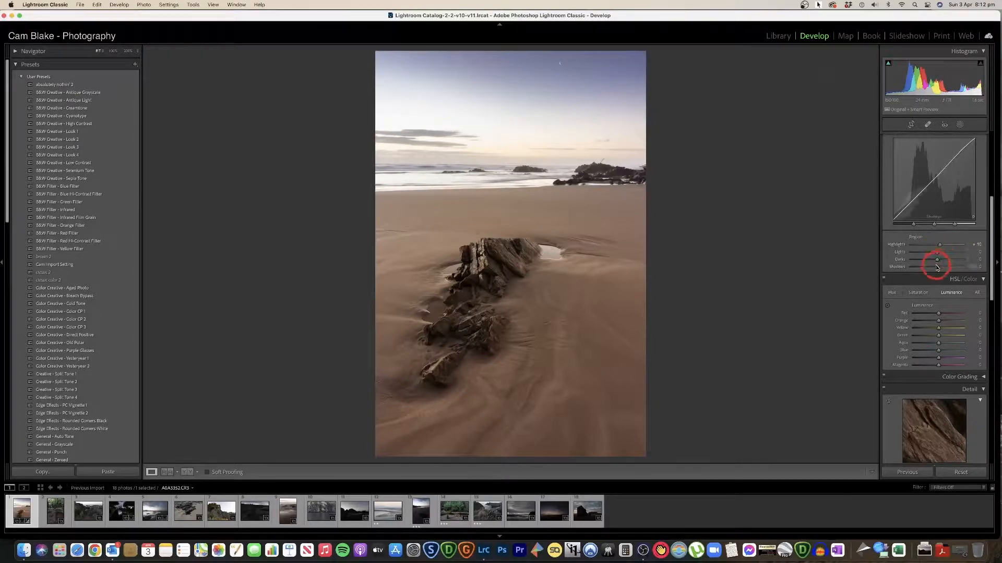
{"action": "left_click", "coordinate": [473, 290]}
{"action": "left_click_drag", "start_coordinate": [937, 267], "coordinate": [936, 267]}
{"action": "left_click", "coordinate": [530, 198]}
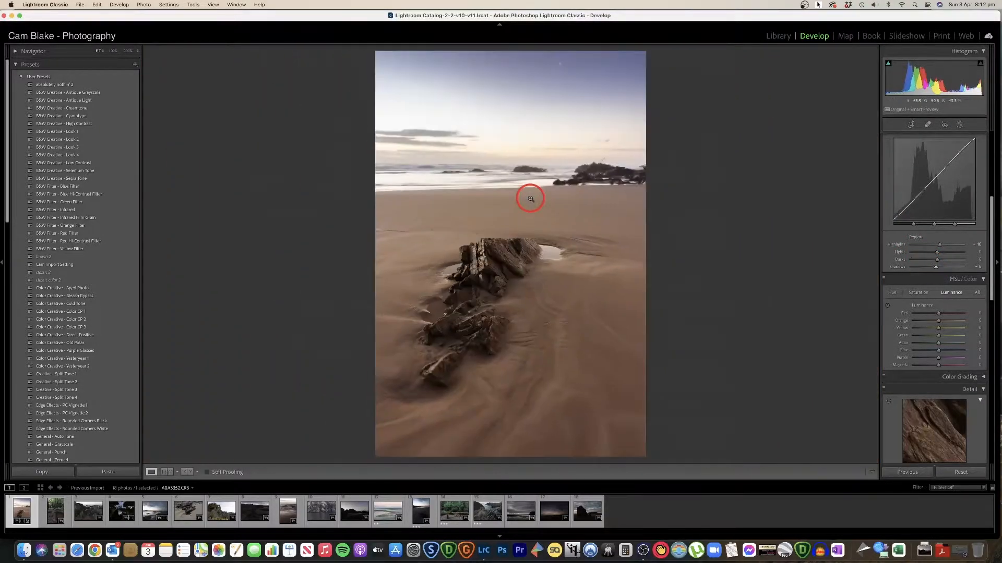
Compare the photo before and after side by side, and check the rock pool at 100%
{"action": "key", "text": "y"}
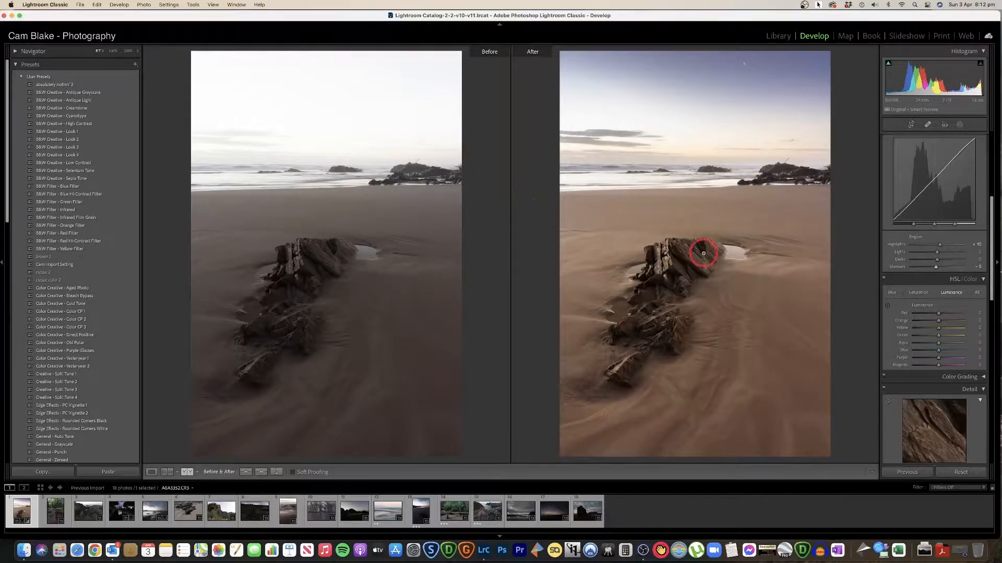
{"action": "key", "text": "y"}
{"action": "left_click", "coordinate": [553, 252]}
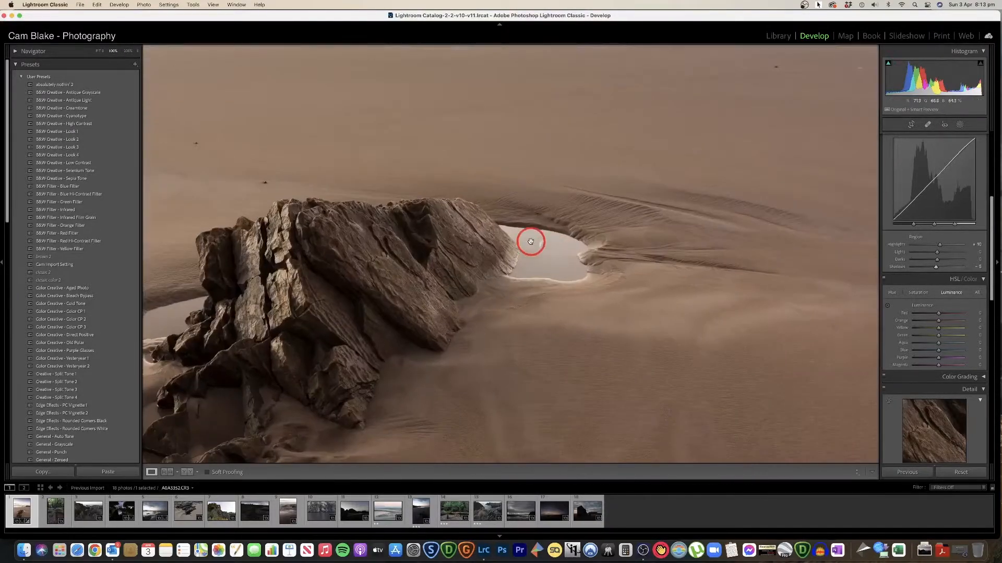
{"action": "left_click", "coordinate": [540, 245]}
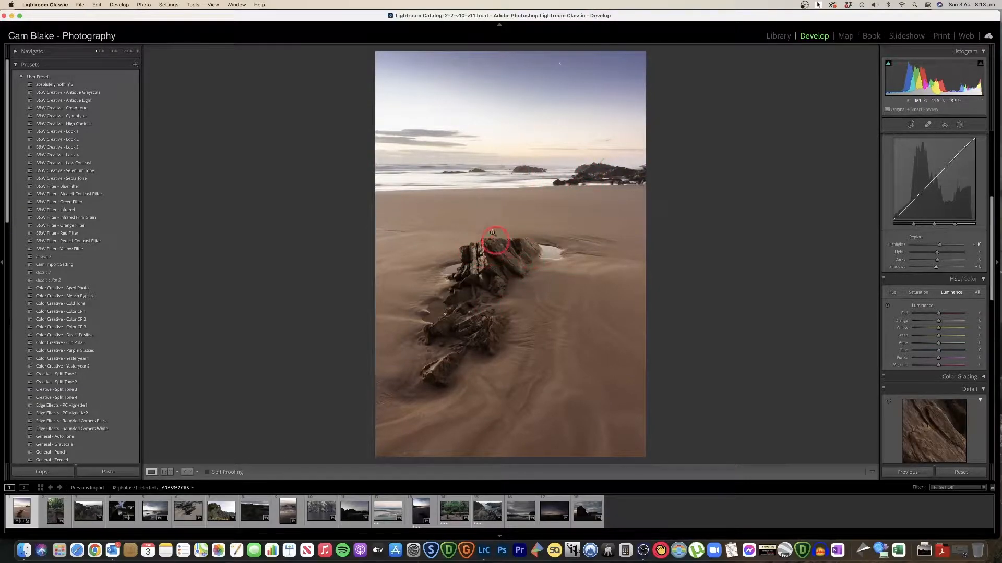
Review the HSL hue and saturation settings, and set the luminance of Orange to +30, Yellow to -10 and Blue to -10
{"action": "scroll", "coordinate": [937, 262], "scroll_direction": "down", "scroll_amount": 2}
{"action": "scroll", "coordinate": [937, 262], "scroll_direction": "down", "scroll_amount": 4}
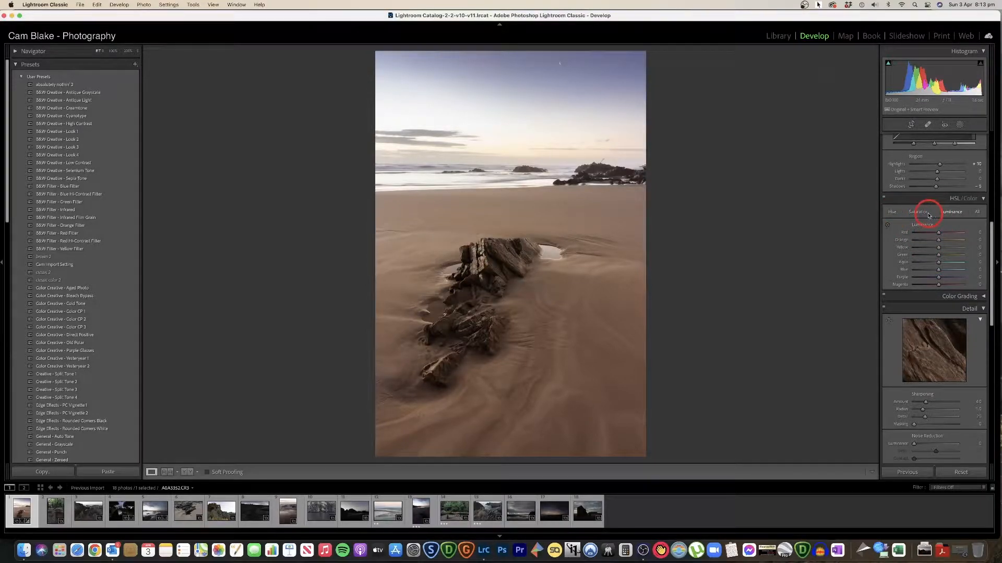
{"action": "left_click", "coordinate": [893, 214]}
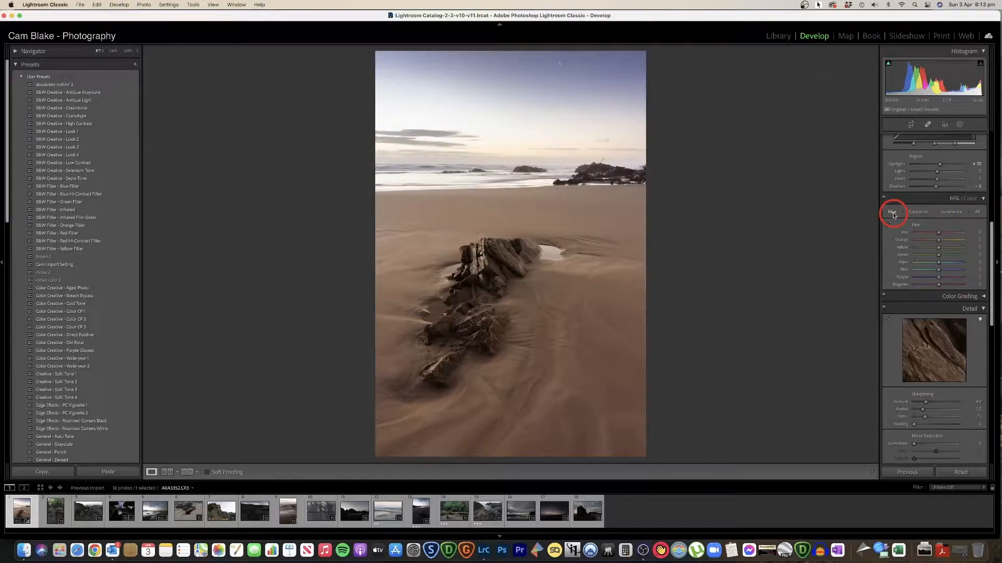
{"action": "left_click", "coordinate": [922, 213]}
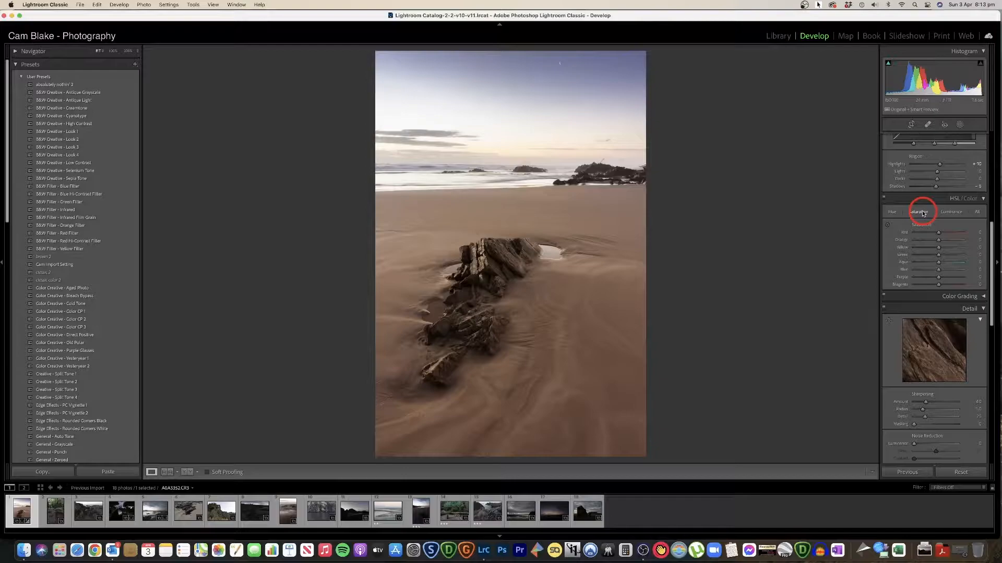
{"action": "left_click", "coordinate": [960, 215]}
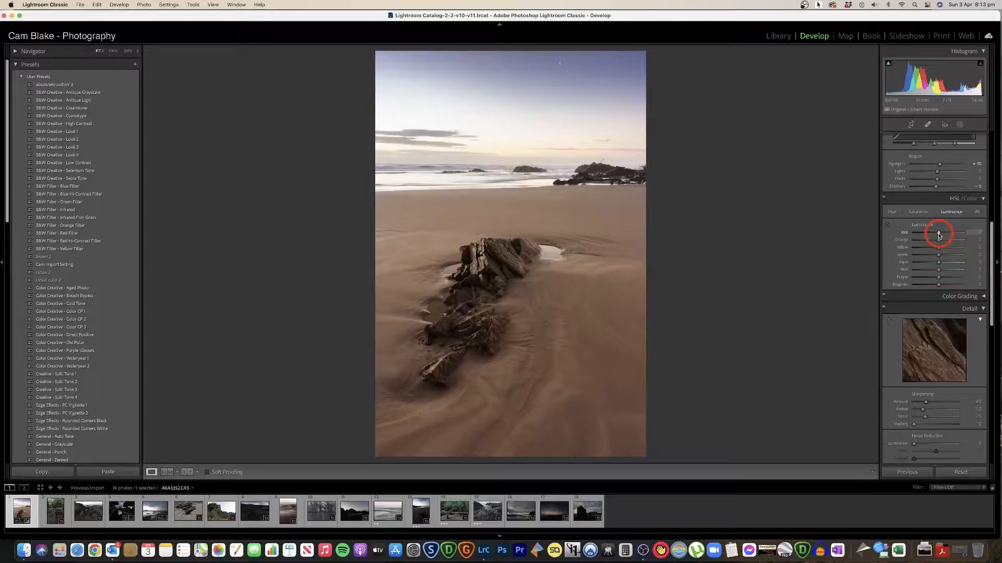
{"action": "left_click", "coordinate": [945, 273]}
{"action": "left_click_drag", "start_coordinate": [940, 271], "coordinate": [945, 241]}
{"action": "left_click_drag", "start_coordinate": [939, 247], "coordinate": [932, 250]}
{"action": "left_click_drag", "start_coordinate": [943, 249], "coordinate": [934, 249]}
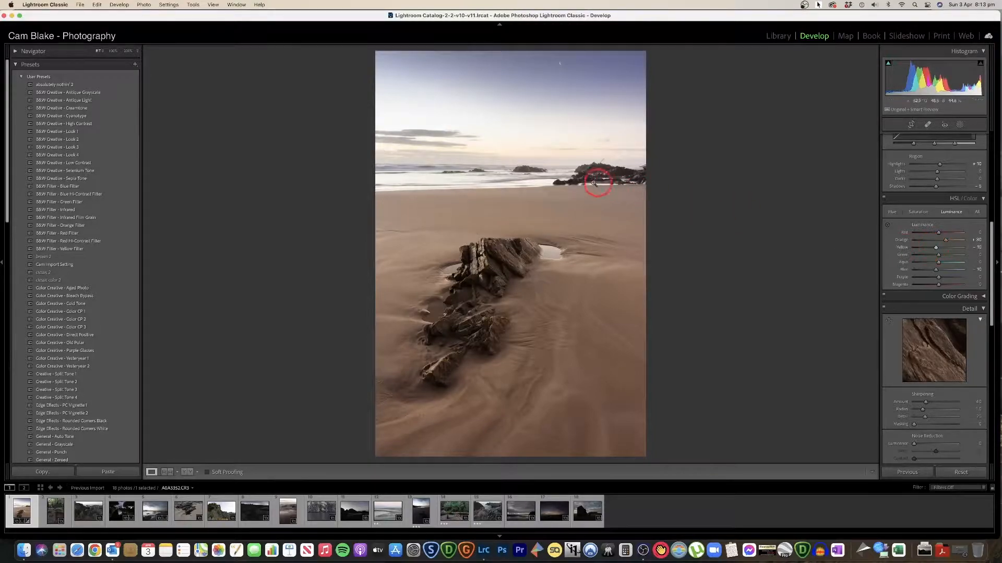
Try the Yellow luminance at -100, inspect the sky near the horizon at 100%, and reset the value
{"action": "left_click_drag", "start_coordinate": [918, 248], "coordinate": [910, 250]}
{"action": "left_click", "coordinate": [475, 154]}
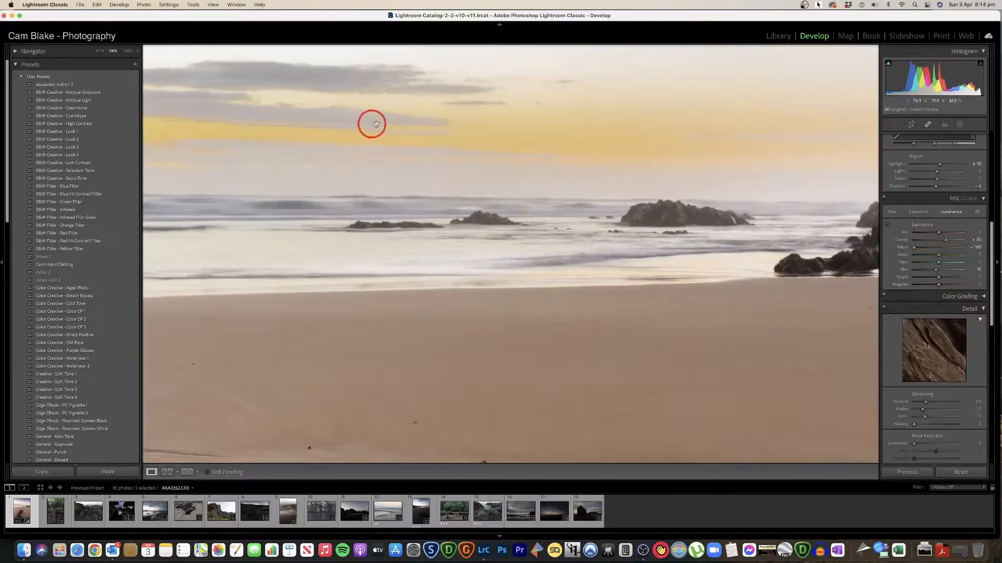
{"action": "double_click", "coordinate": [917, 250]}
Set the luminance of Yellow to about -15, Purple to about +30 and Magenta to about +10, working back at full-photo view
{"action": "left_click_drag", "start_coordinate": [938, 249], "coordinate": [934, 249]}
{"action": "left_click", "coordinate": [475, 133]}
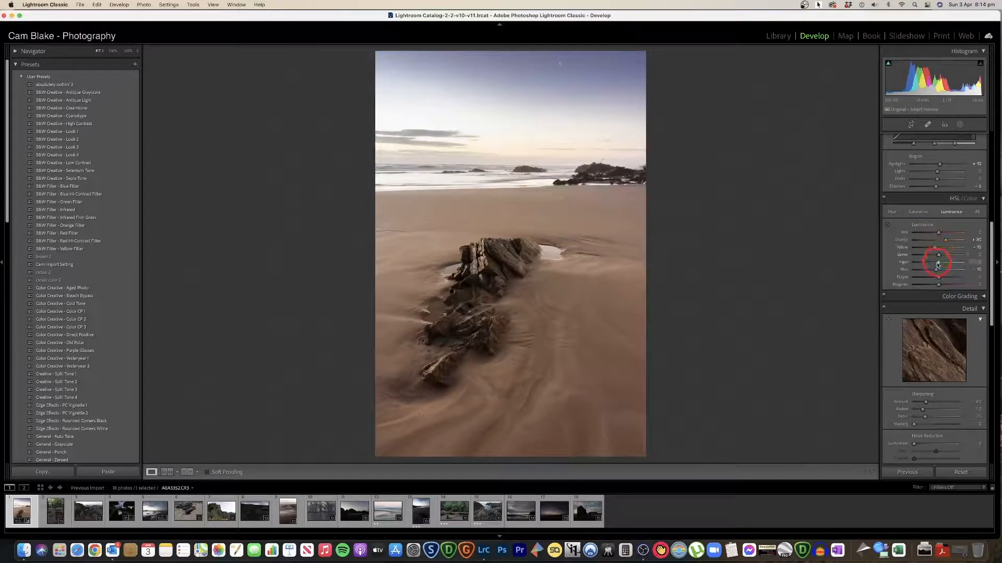
{"action": "mouse_move", "coordinate": [938, 277]}
{"action": "left_mouse_down"}
{"action": "mouse_move", "coordinate": [926, 277]}
{"action": "mouse_move", "coordinate": [951, 279]}
{"action": "mouse_move", "coordinate": [926, 284]}
{"action": "mouse_move", "coordinate": [952, 284]}
{"action": "mouse_move", "coordinate": [941, 285]}
{"action": "left_mouse_up"}
Compare the color-adjusted photo with its original version side by side, returning to the single view
{"action": "scroll", "coordinate": [928, 260], "scroll_direction": "down", "scroll_amount": 3}
{"action": "key", "text": "y"}
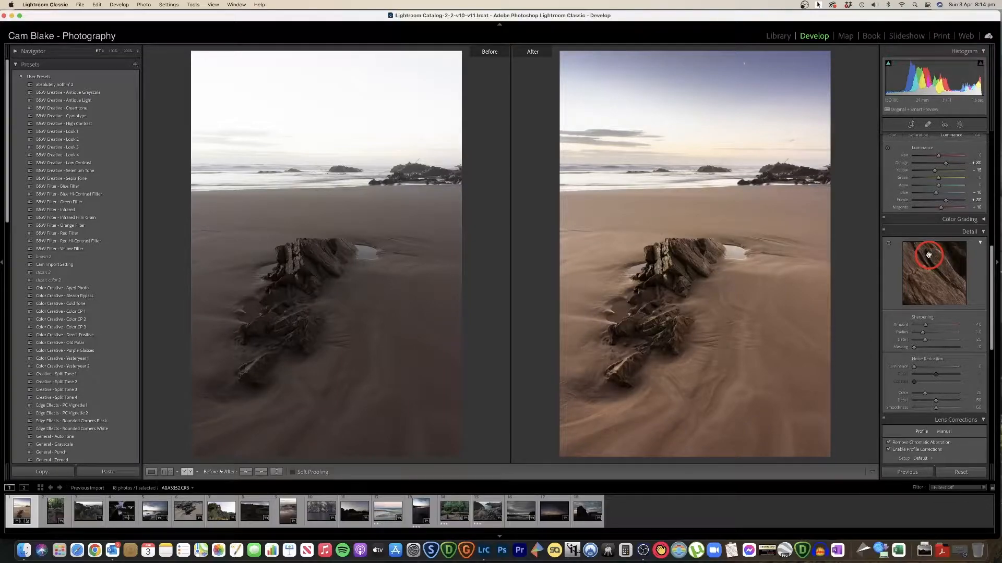
{"action": "key", "text": "y"}
Set the sharpening Masking to about 80 while previewing the mask, limiting sharpening to the edges of the rocks and shoreline
{"action": "scroll", "coordinate": [929, 251], "scroll_direction": "down", "scroll_amount": 4}
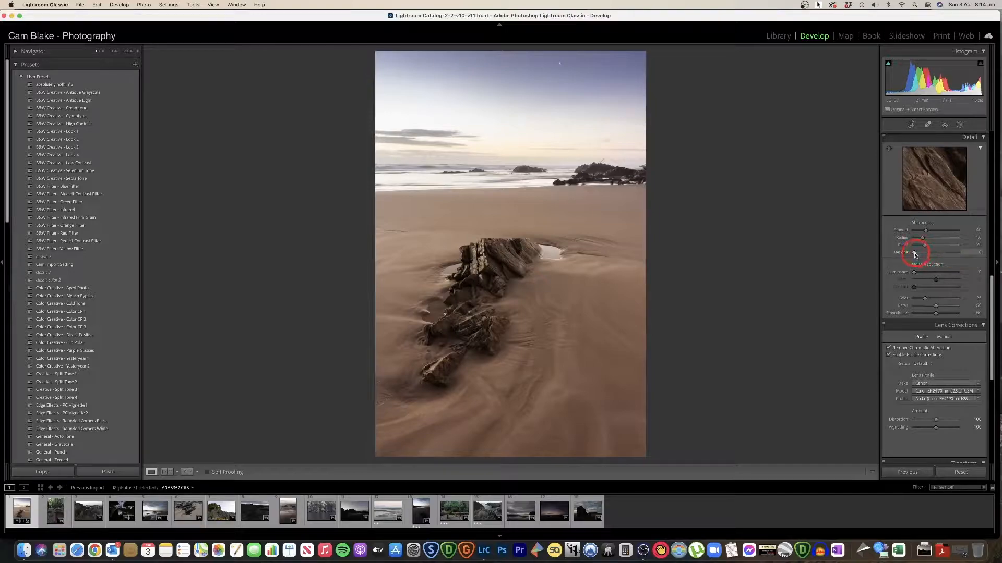
{"action": "key", "text": "alt"}
{"action": "key", "text": "alt"}
{"action": "left_click_drag", "start_coordinate": [914, 254], "coordinate": [951, 255]}
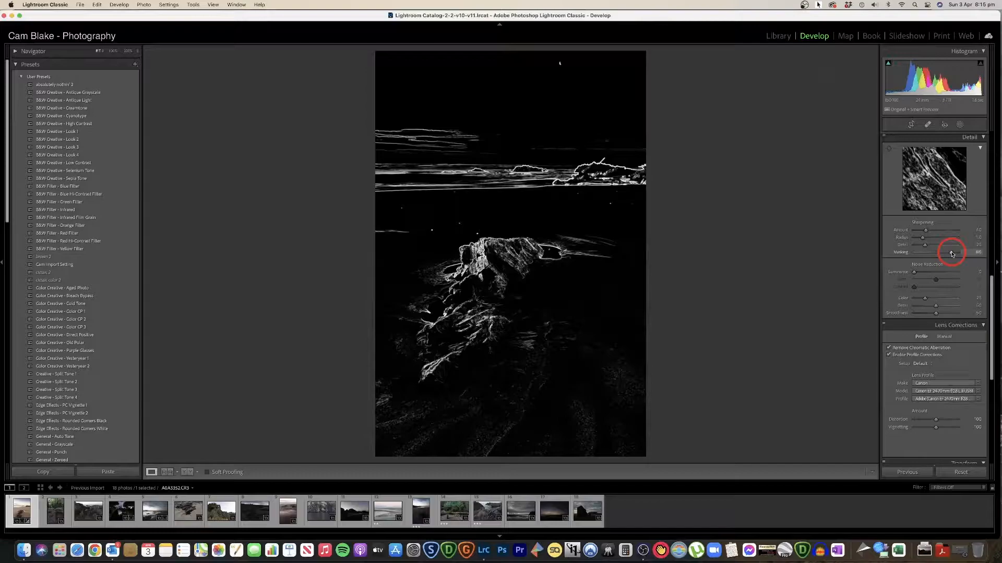
{"action": "left_click_drag", "start_coordinate": [951, 254], "coordinate": [951, 254]}
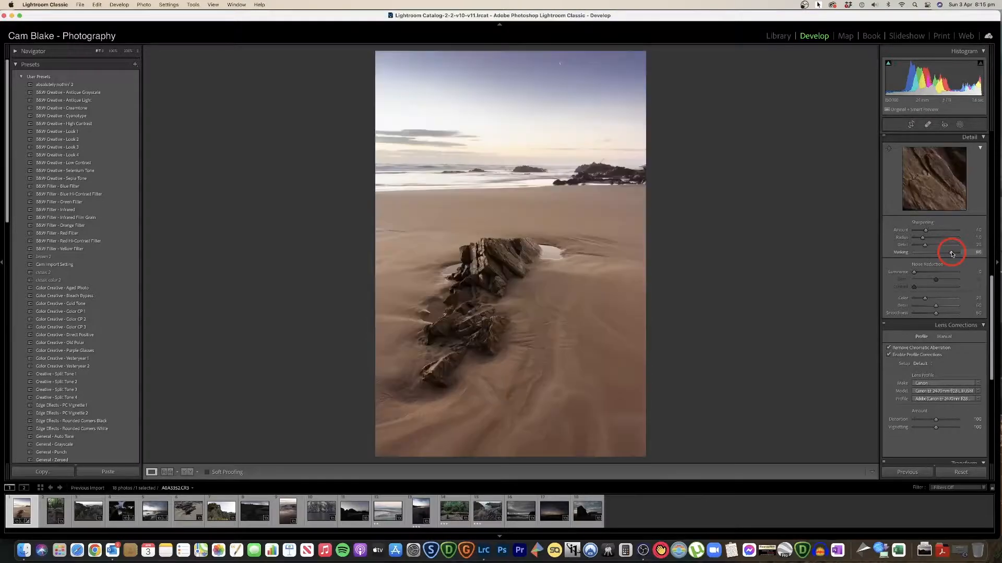
Compare the rocks and pool before and after at 100%, returning to the full single photo and the Masking setting
{"action": "left_click", "coordinate": [558, 253]}
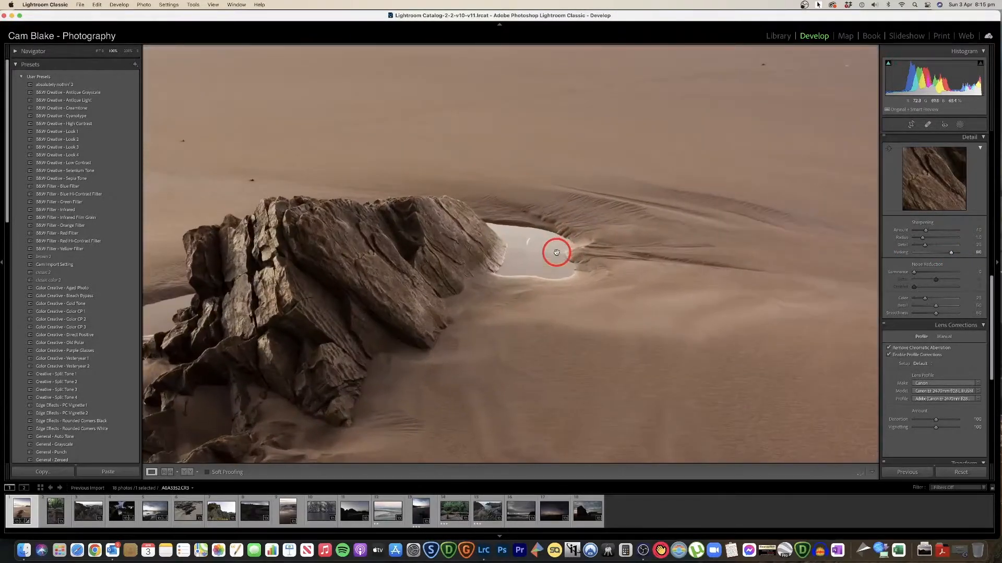
{"action": "key", "text": "y"}
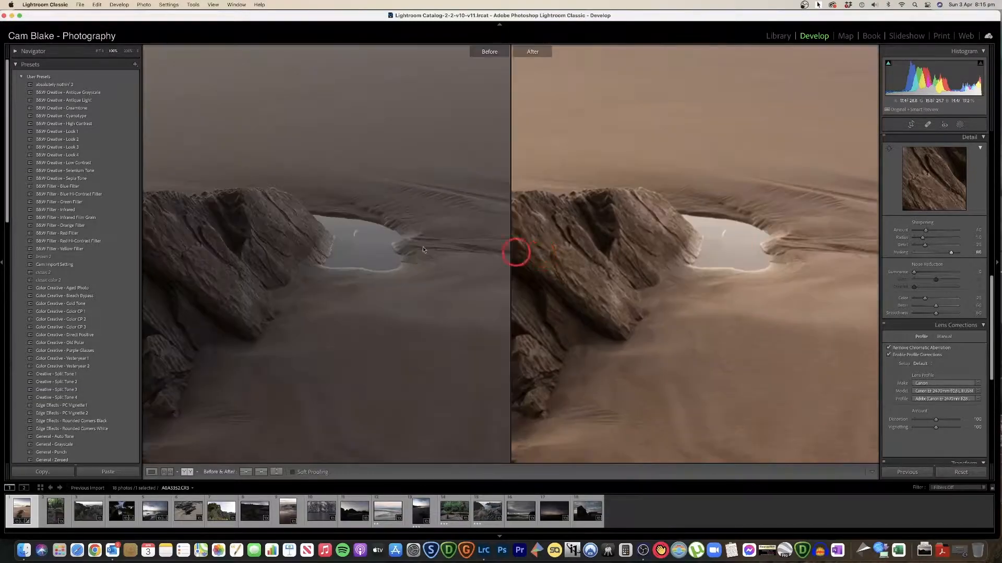
{"action": "left_click_drag", "start_coordinate": [646, 250], "coordinate": [722, 249]}
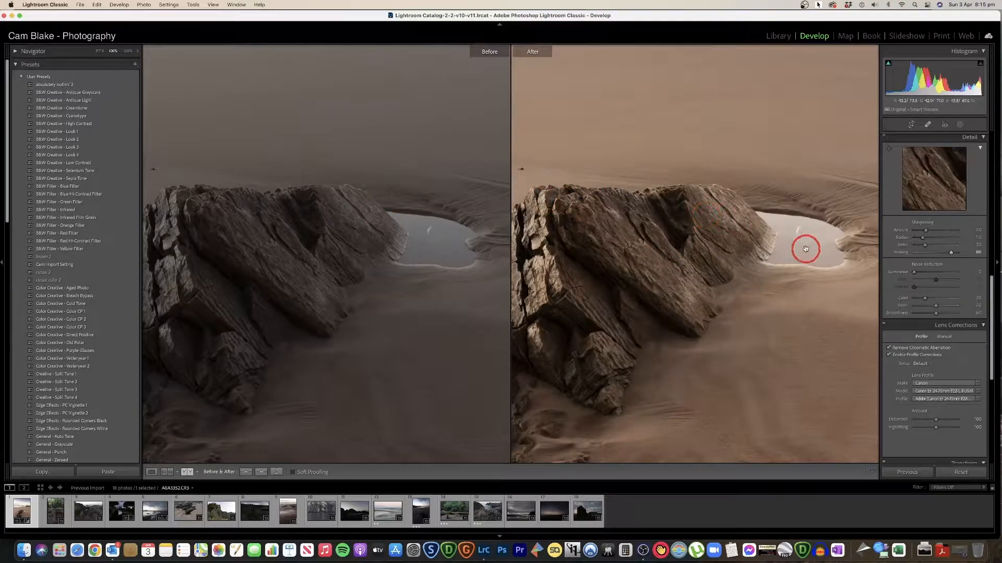
{"action": "left_click", "coordinate": [635, 256]}
{"action": "key", "text": "y"}
{"action": "left_click", "coordinate": [950, 254]}
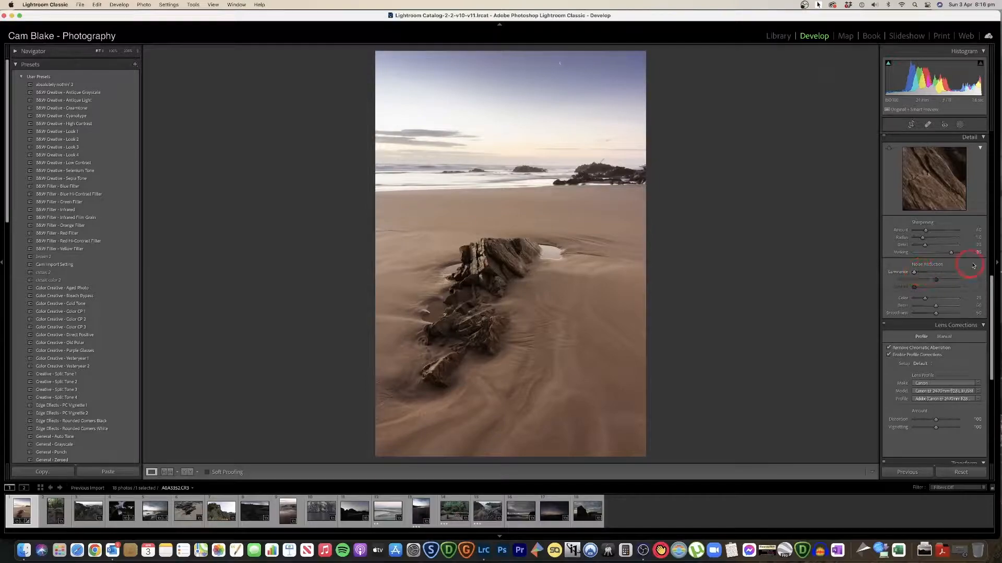
Check the rocks up close, returning to the full photo, and review the Noise Reduction and Lens Corrections settings
{"action": "left_click", "coordinate": [479, 262]}
{"action": "left_click", "coordinate": [480, 263]}
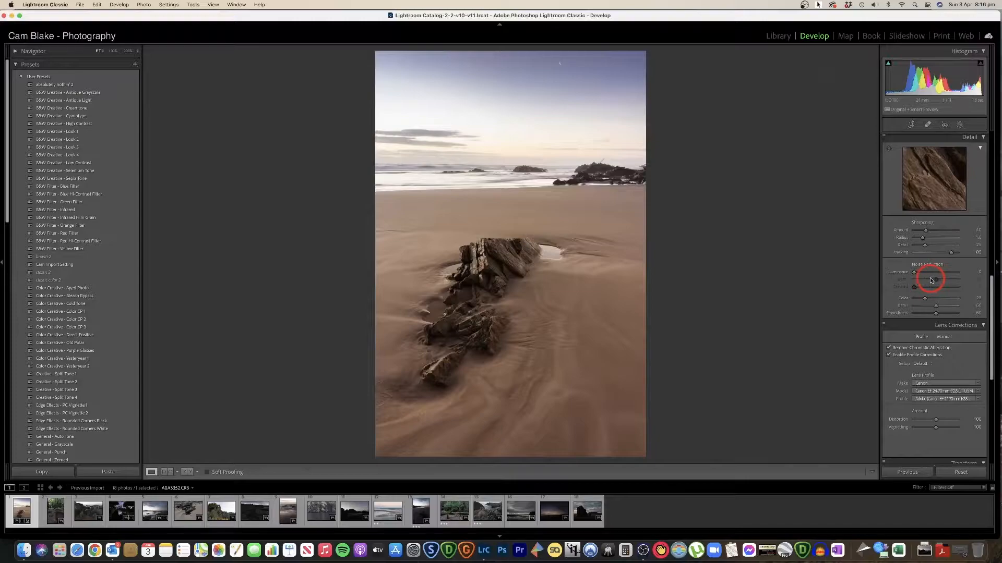
{"action": "scroll", "coordinate": [929, 283], "scroll_direction": "down", "scroll_amount": 2}
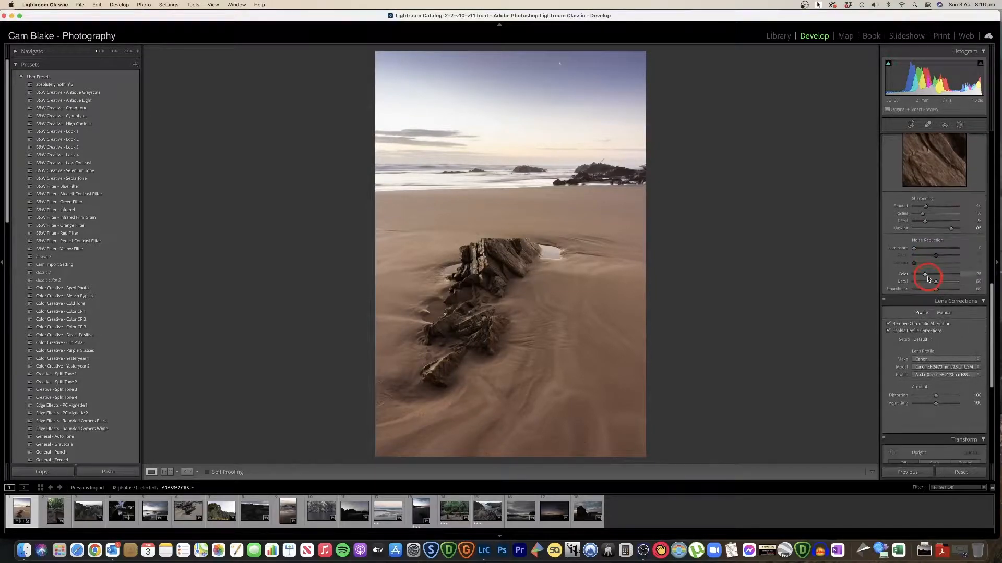
{"action": "scroll", "coordinate": [929, 278], "scroll_direction": "down", "scroll_amount": 4}
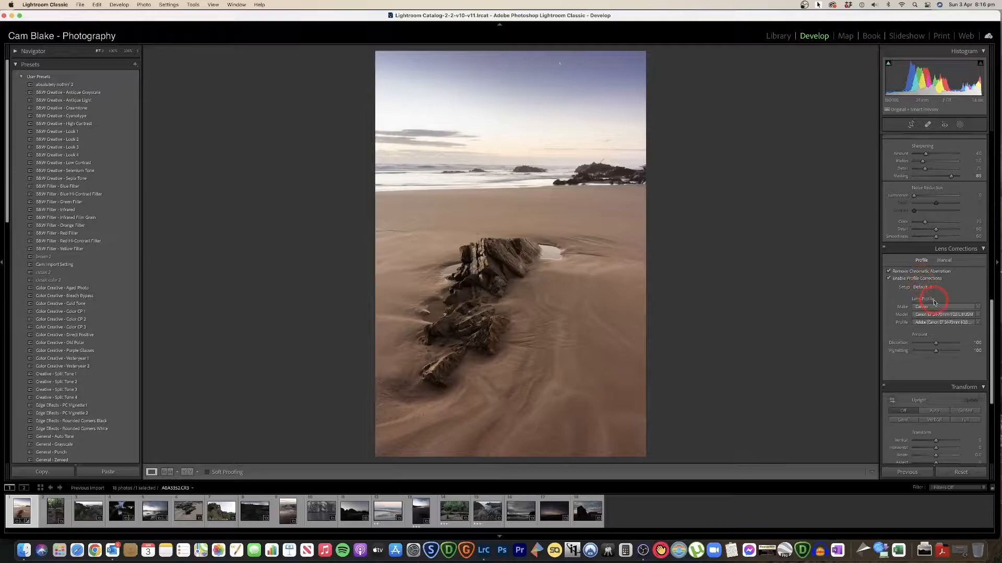
Compare the beach photo with and without lens profile corrections, leaving Enable Profile Corrections on
{"action": "left_click", "coordinate": [889, 279]}
{"action": "left_click", "coordinate": [889, 279]}
{"action": "left_click", "coordinate": [889, 279]}
{"action": "left_click", "coordinate": [890, 279]}
{"action": "left_click", "coordinate": [889, 279]}
{"action": "left_click", "coordinate": [890, 279]}
{"action": "left_click", "coordinate": [889, 279]}
Review the Transform settings and the photo's existing crop and straighten, closing the crop overlay without changes
{"action": "scroll", "coordinate": [903, 313], "scroll_direction": "down", "scroll_amount": 5}
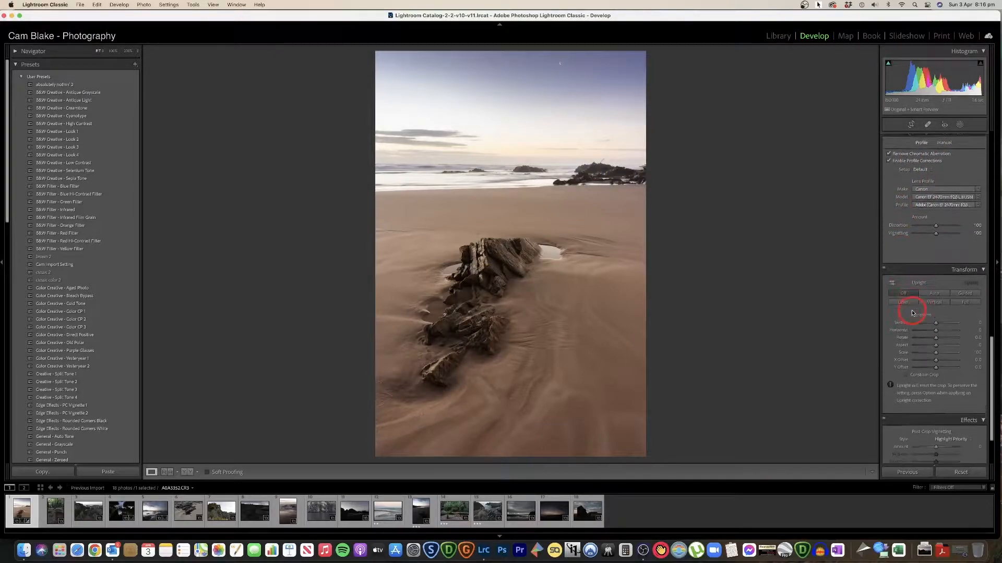
{"action": "scroll", "coordinate": [960, 267], "scroll_direction": "down", "scroll_amount": 1}
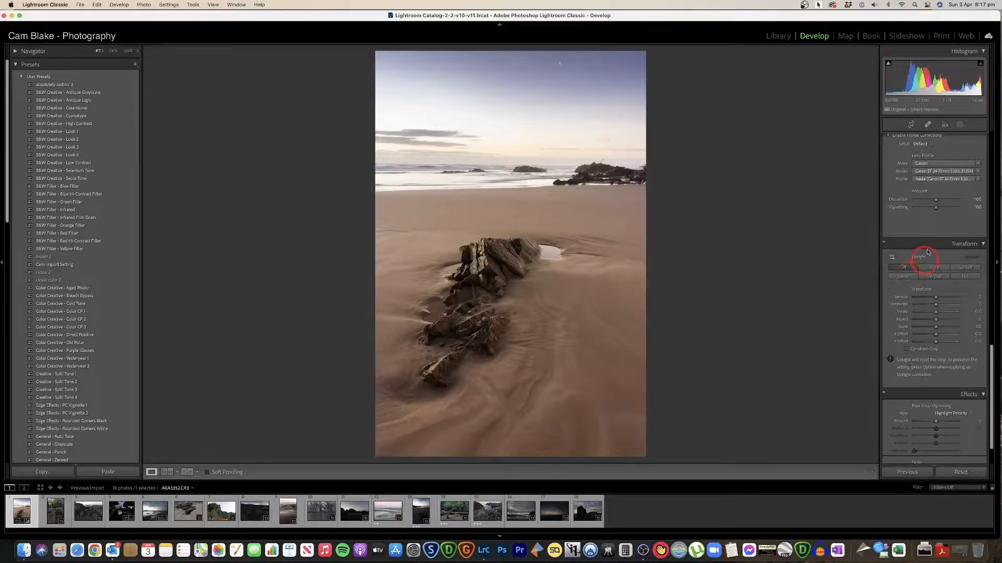
{"action": "left_click", "coordinate": [911, 124]}
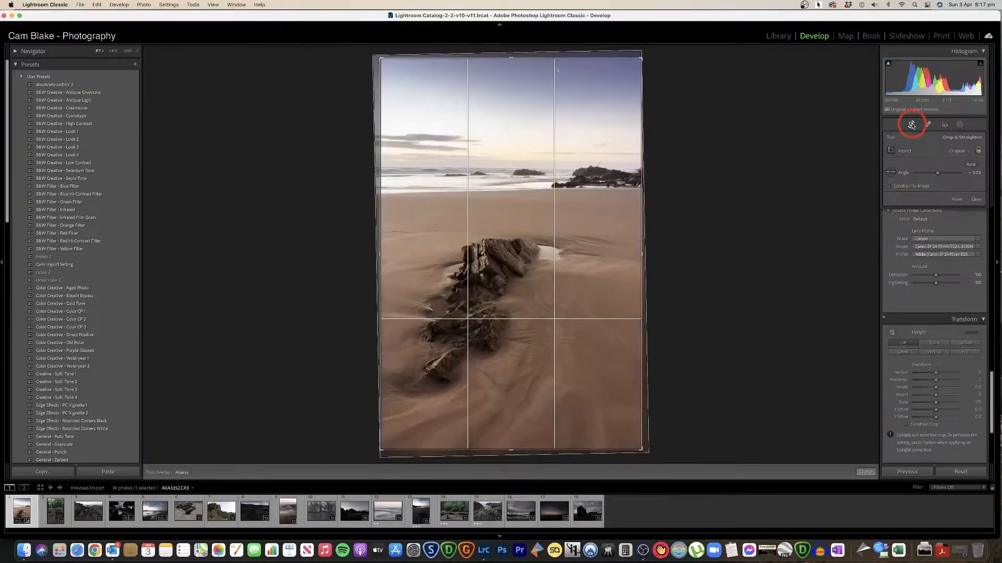
{"action": "left_click", "coordinate": [910, 125]}
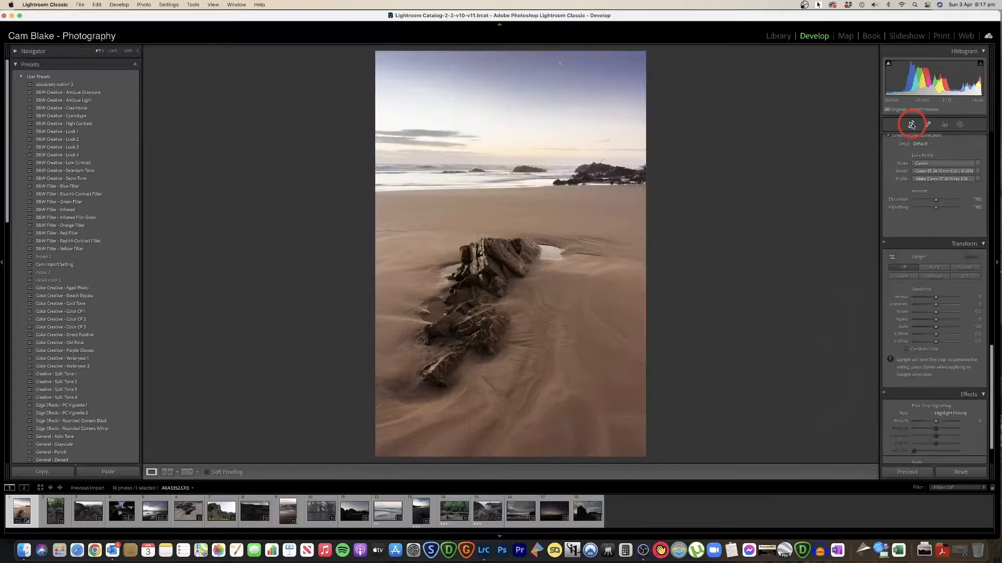
Try a positive post-crop vignette, reset it, and set the vignetting Amount to about -6 to darken the corners subtly
{"action": "scroll", "coordinate": [923, 307], "scroll_direction": "down", "scroll_amount": 3}
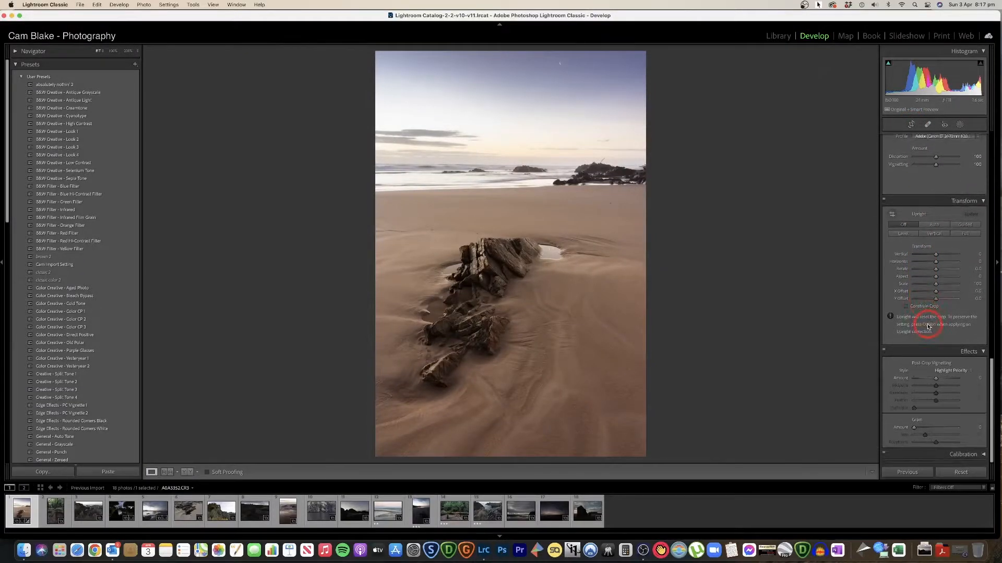
{"action": "left_click_drag", "start_coordinate": [935, 379], "coordinate": [944, 379]}
{"action": "double_click", "coordinate": [944, 380]}
{"action": "left_click_drag", "start_coordinate": [936, 380], "coordinate": [936, 381]}
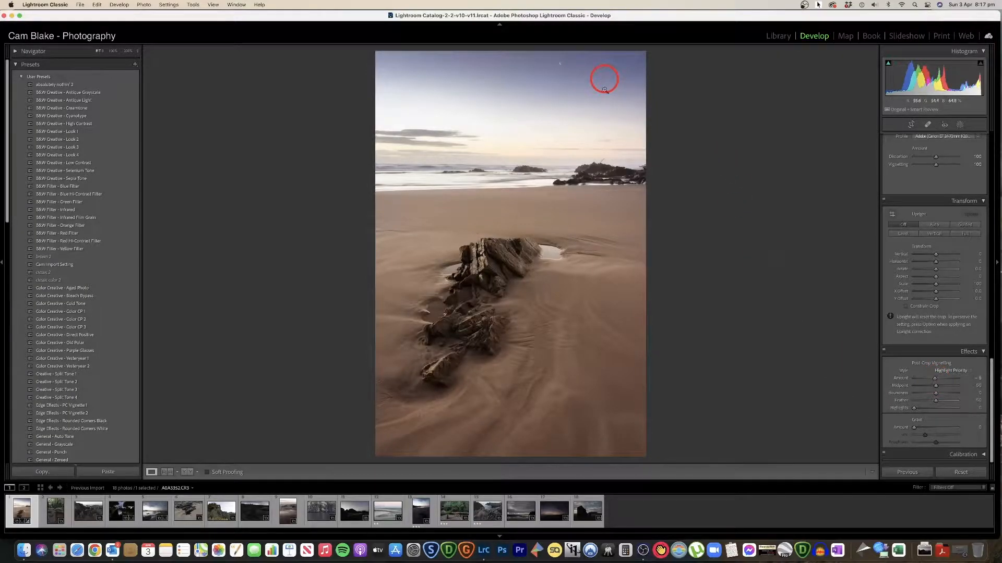
Compare the edited beach photo with its original side by side, then review its adjustments from Basic through Effects in single view
{"action": "key", "text": "y"}
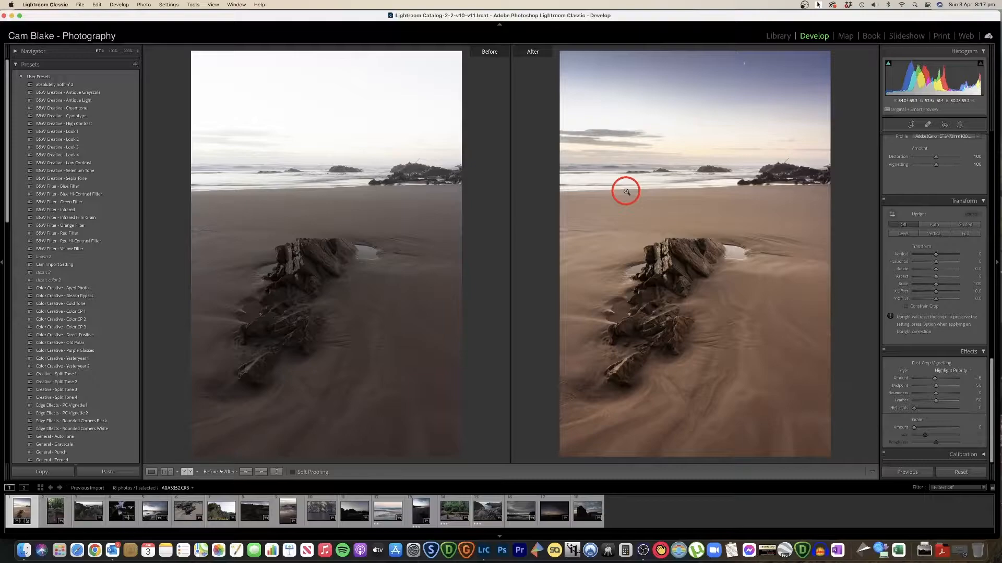
{"action": "key", "text": "y"}
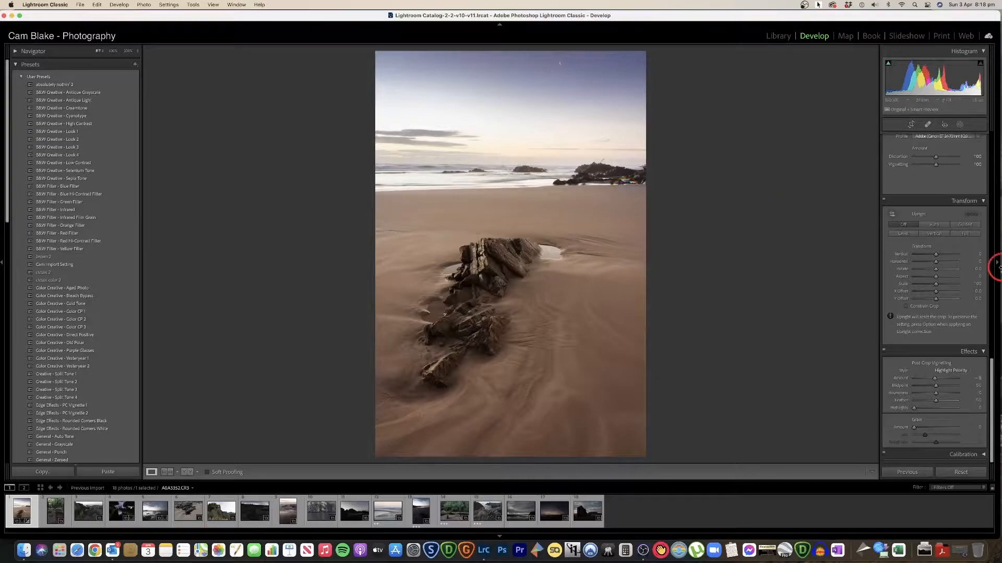
{"action": "scroll", "coordinate": [925, 310], "scroll_direction": "up", "scroll_amount": 10}
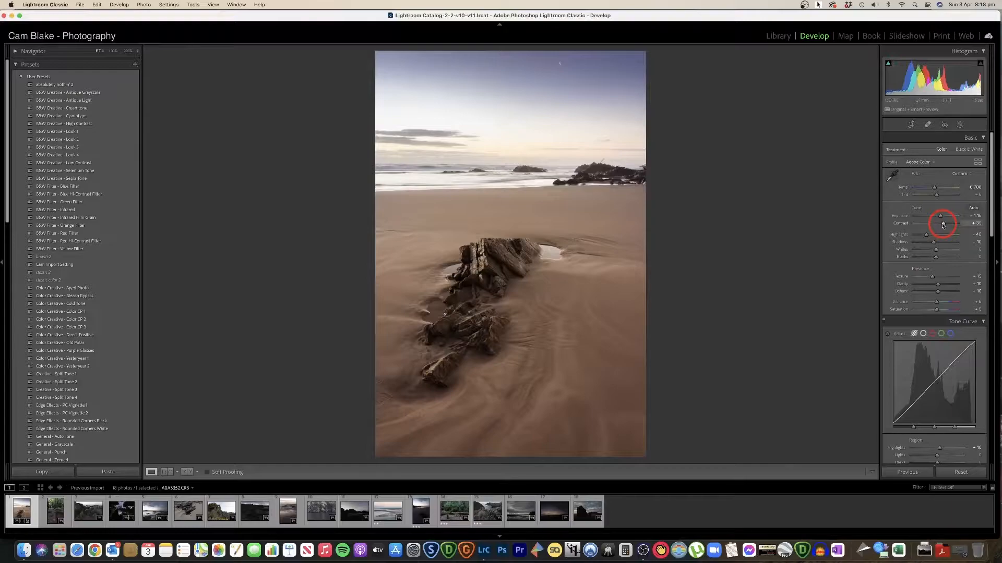
{"action": "scroll", "coordinate": [934, 269], "scroll_direction": "down", "scroll_amount": 2}
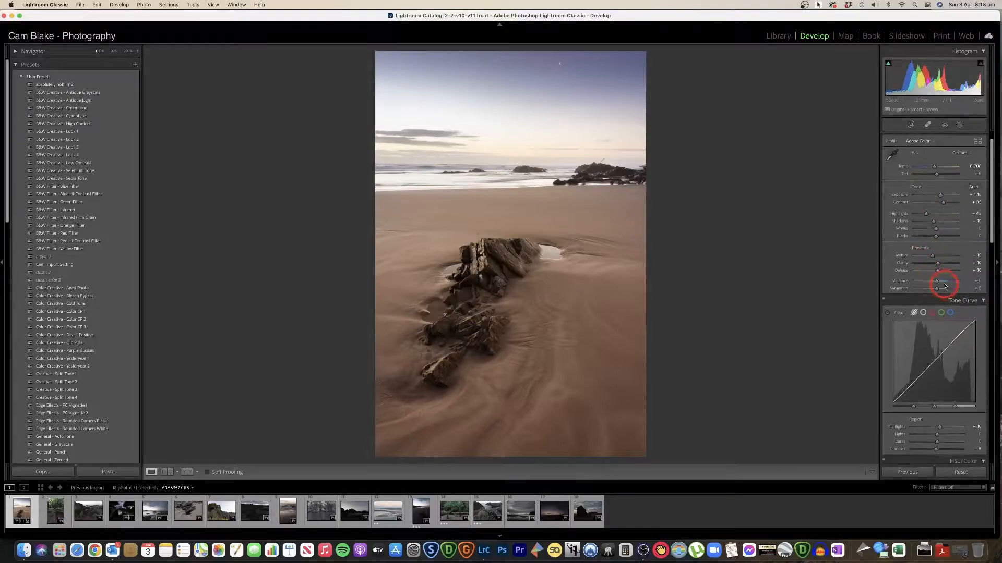
{"action": "scroll", "coordinate": [939, 284], "scroll_direction": "down", "scroll_amount": 1}
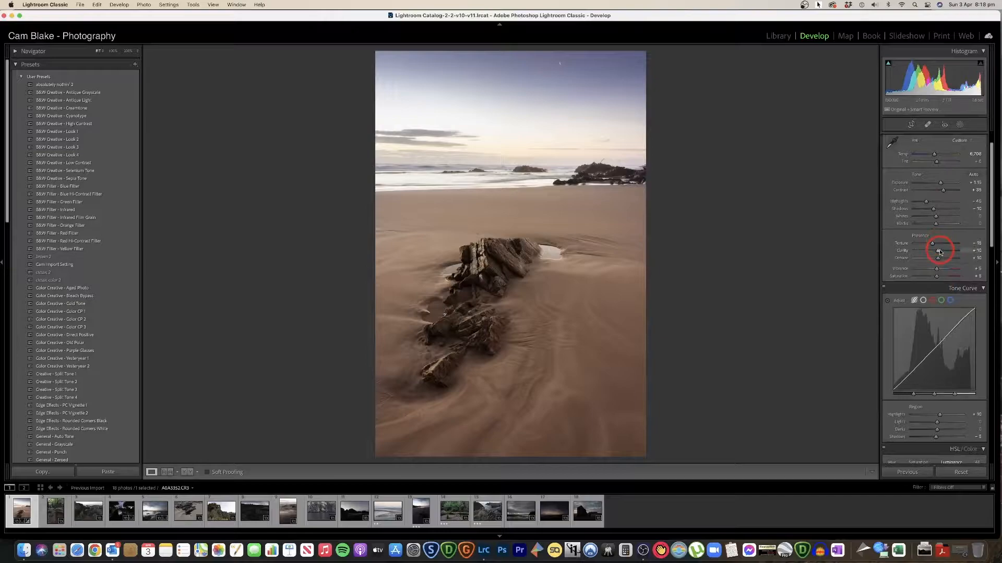
{"action": "scroll", "coordinate": [938, 258], "scroll_direction": "down", "scroll_amount": 10}
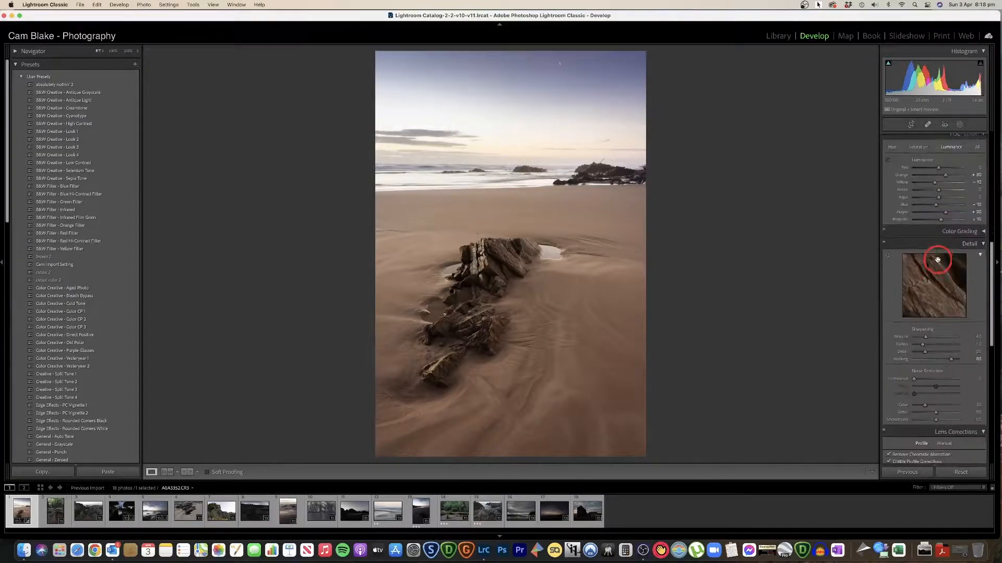
{"action": "scroll", "coordinate": [938, 259], "scroll_direction": "down", "scroll_amount": 10}
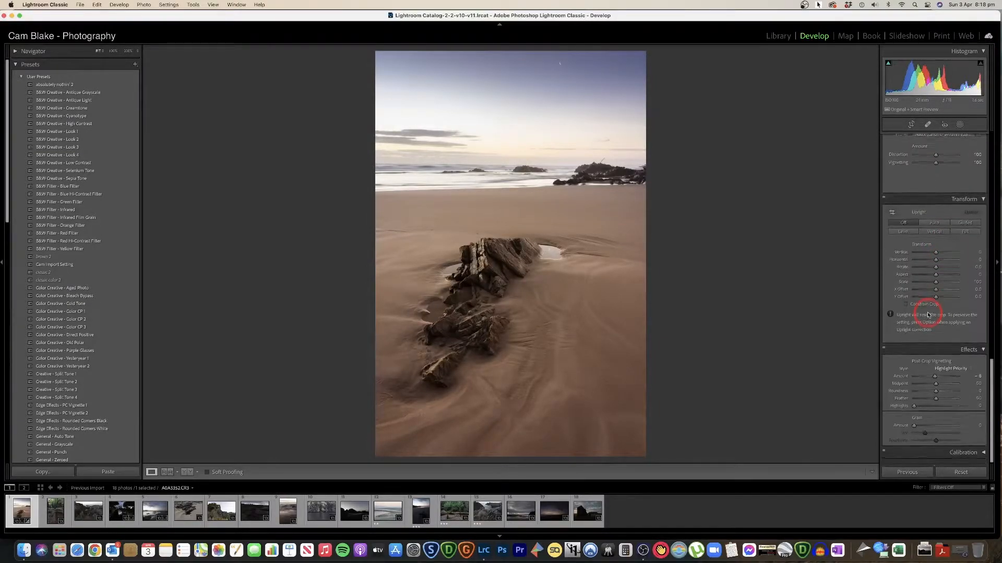
{"action": "scroll", "coordinate": [936, 335], "scroll_direction": "up", "scroll_amount": 15}
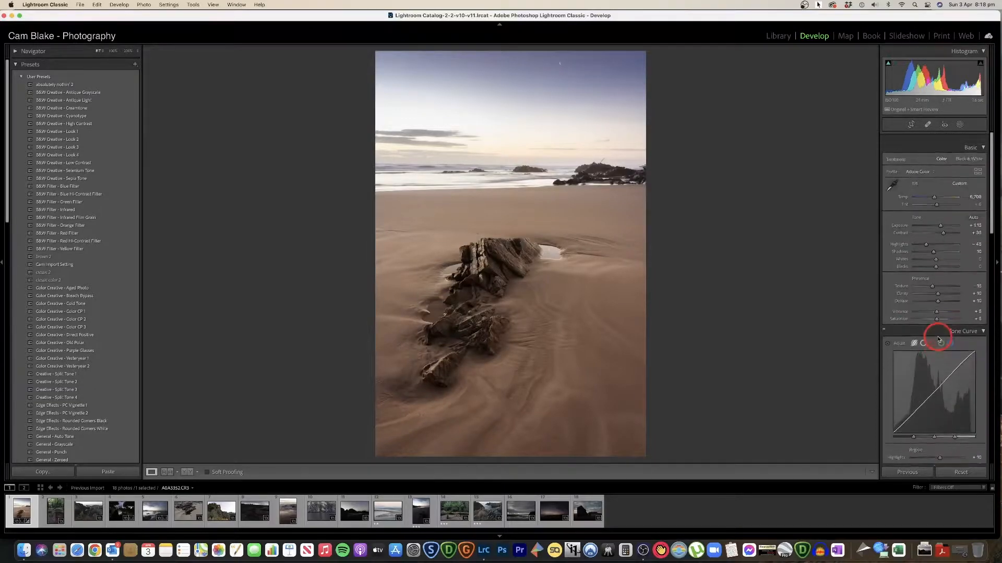
{"action": "scroll", "coordinate": [938, 339], "scroll_direction": "down", "scroll_amount": 1}
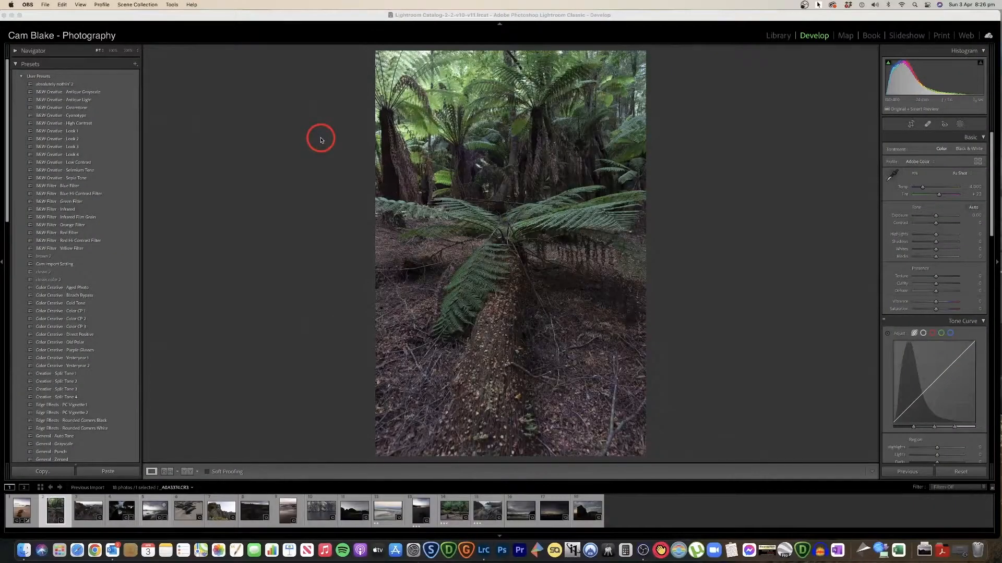
Show the info overlay on the fern forest photo, switched to shutter speed, aperture, ISO and lens details
{"action": "left_click", "coordinate": [321, 140]}
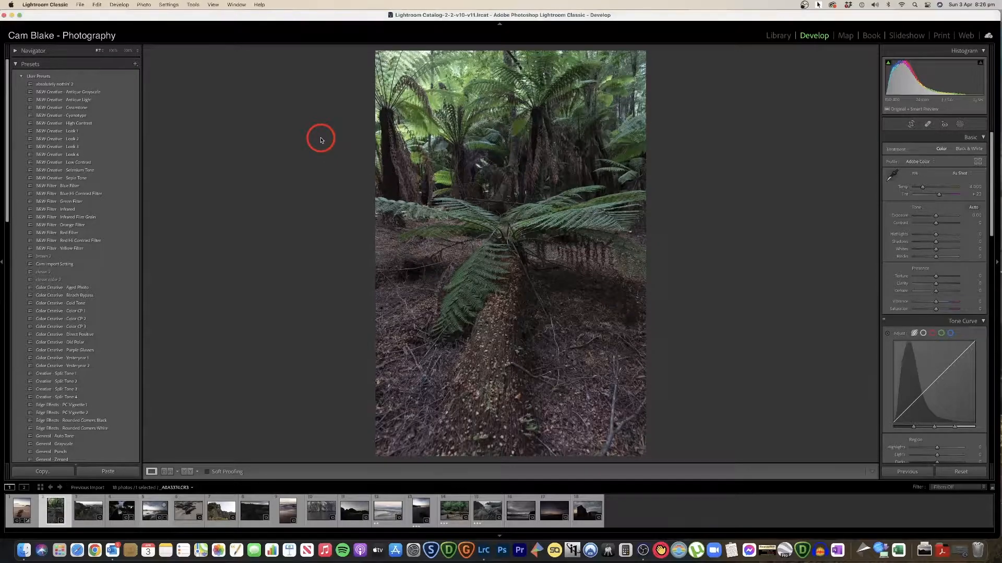
{"action": "key", "text": "i"}
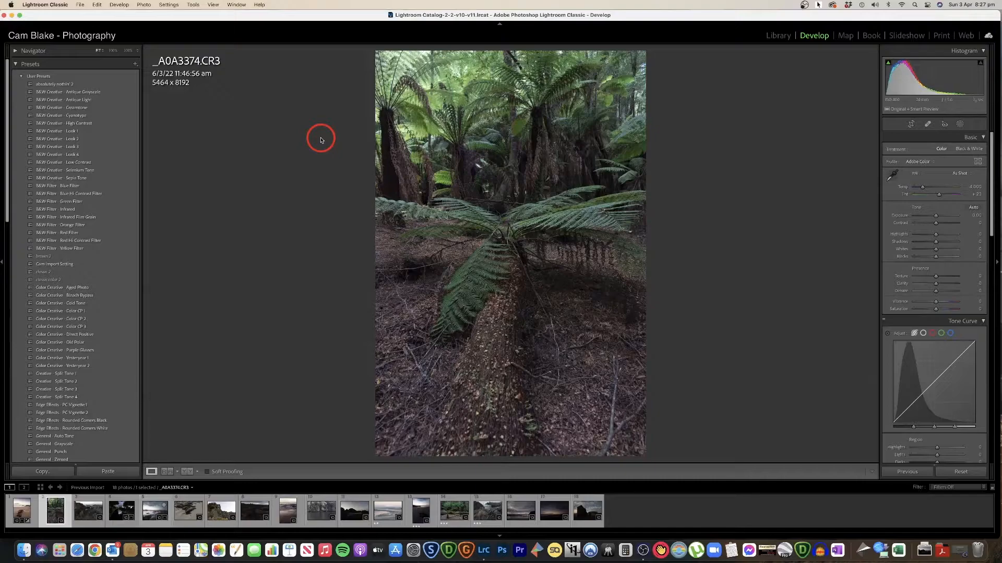
{"action": "key", "text": "i"}
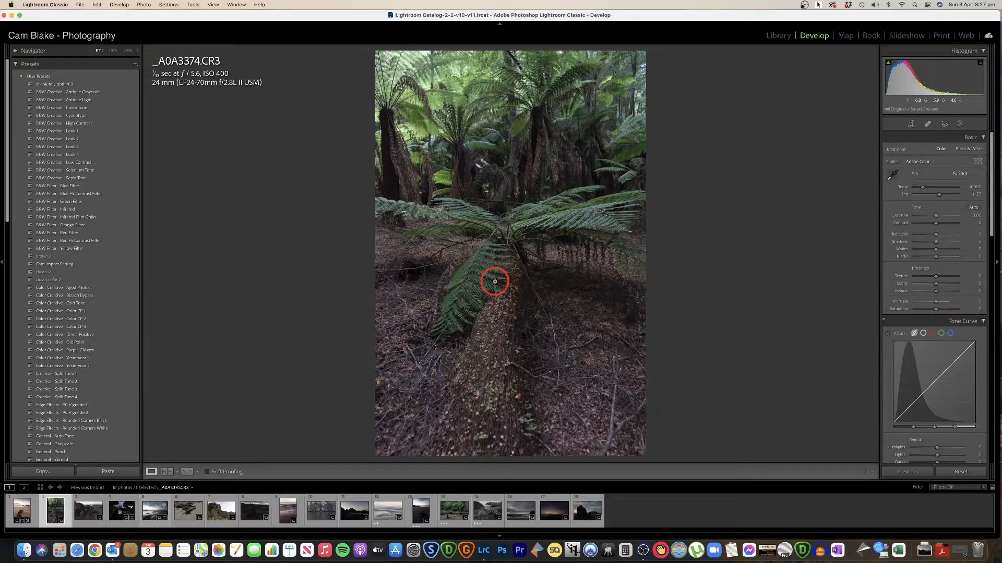
Examine the fern photo's leaf-covered trunk and foreground fronds at 100% for sharpness, returning to the full photo
{"action": "left_click", "coordinate": [465, 402]}
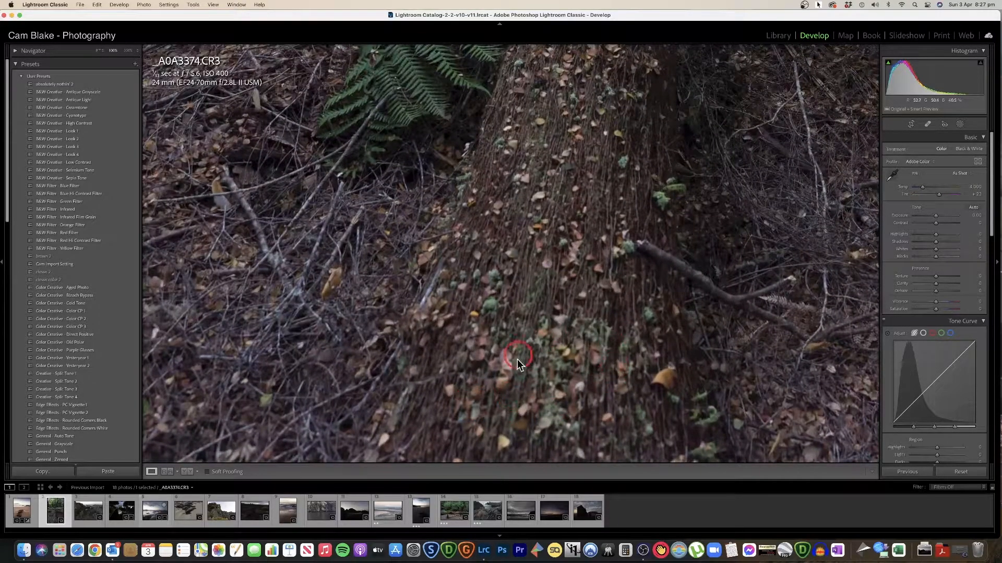
{"action": "left_click", "coordinate": [558, 320]}
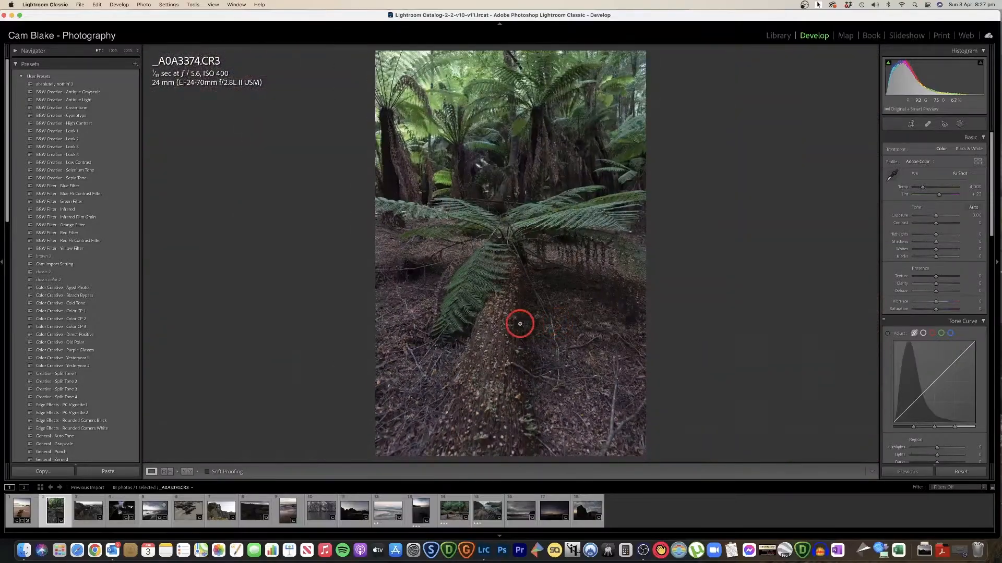
{"action": "left_click", "coordinate": [505, 248]}
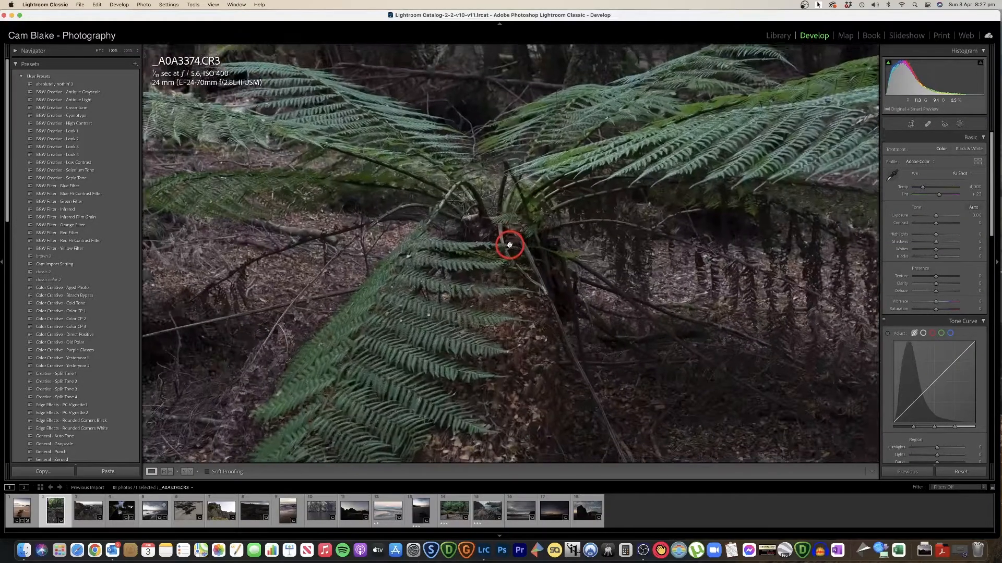
{"action": "left_click_drag", "start_coordinate": [510, 163], "coordinate": [591, 205]}
{"action": "left_click_drag", "start_coordinate": [600, 260], "coordinate": [617, 175]}
{"action": "left_click_drag", "start_coordinate": [581, 276], "coordinate": [588, 212]}
{"action": "left_click_drag", "start_coordinate": [583, 319], "coordinate": [597, 212]}
{"action": "left_click_drag", "start_coordinate": [585, 292], "coordinate": [596, 209]}
{"action": "left_click", "coordinate": [556, 339]}
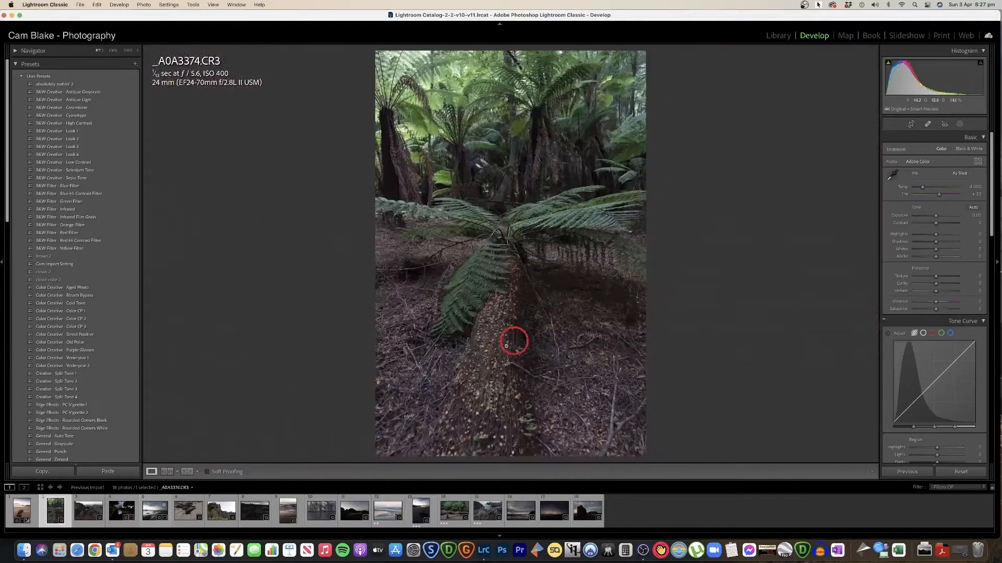
{"action": "left_click", "coordinate": [504, 283]}
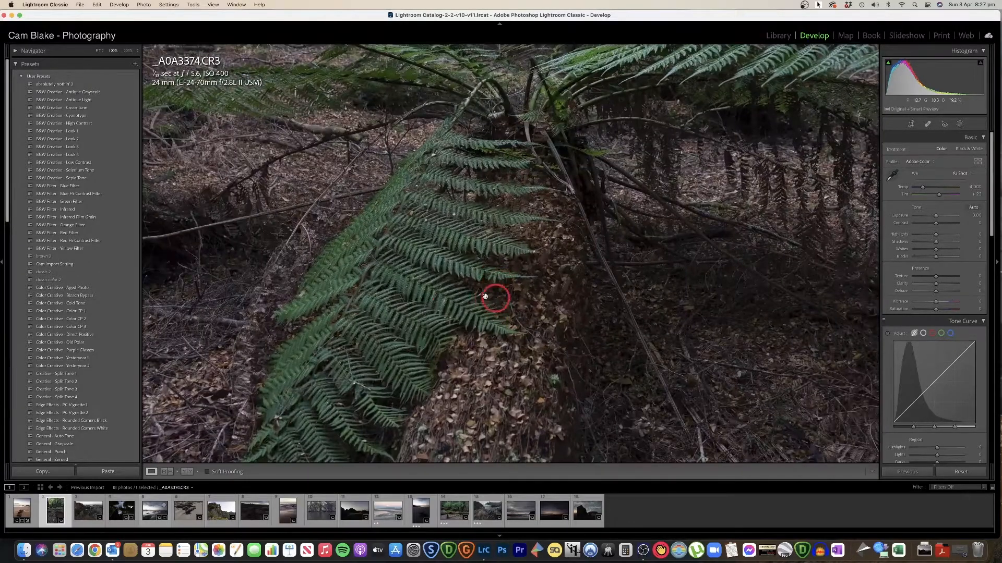
{"action": "left_click", "coordinate": [481, 330]}
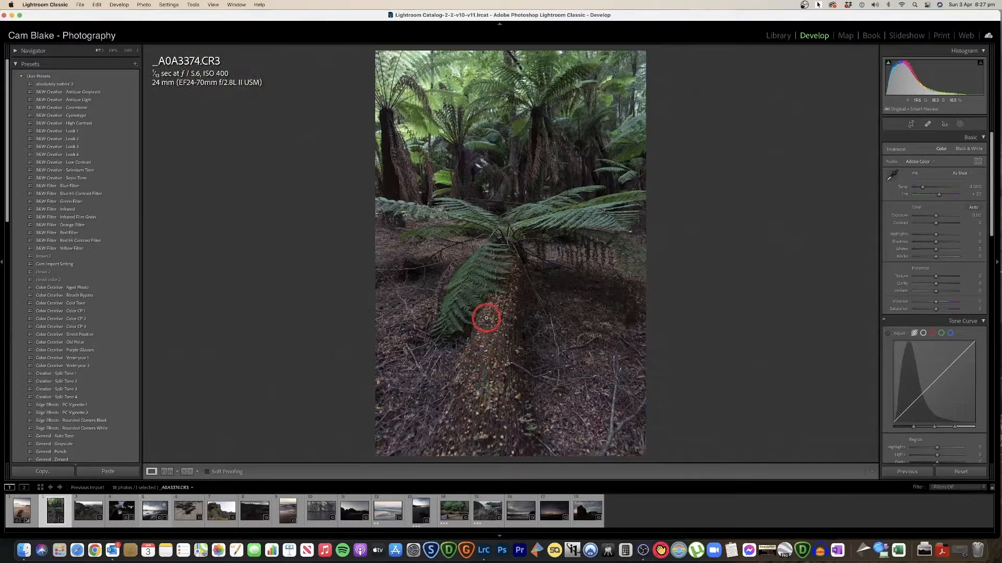
Examine the background tree ferns and the fern's crown at 100%, returning to the full photo
{"action": "left_click", "coordinate": [505, 135]}
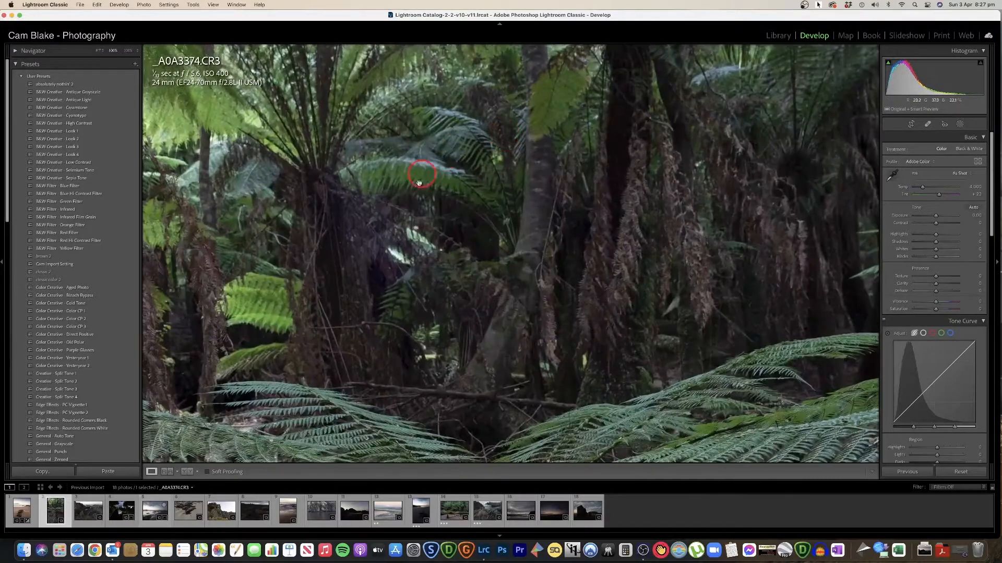
{"action": "left_click", "coordinate": [543, 177]}
{"action": "left_click", "coordinate": [524, 135]}
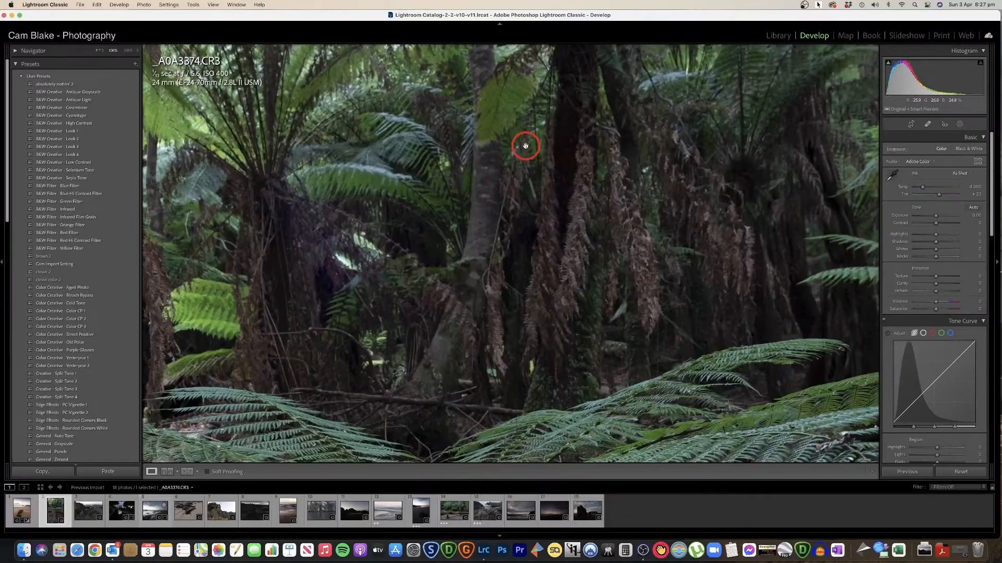
{"action": "left_click", "coordinate": [497, 218]}
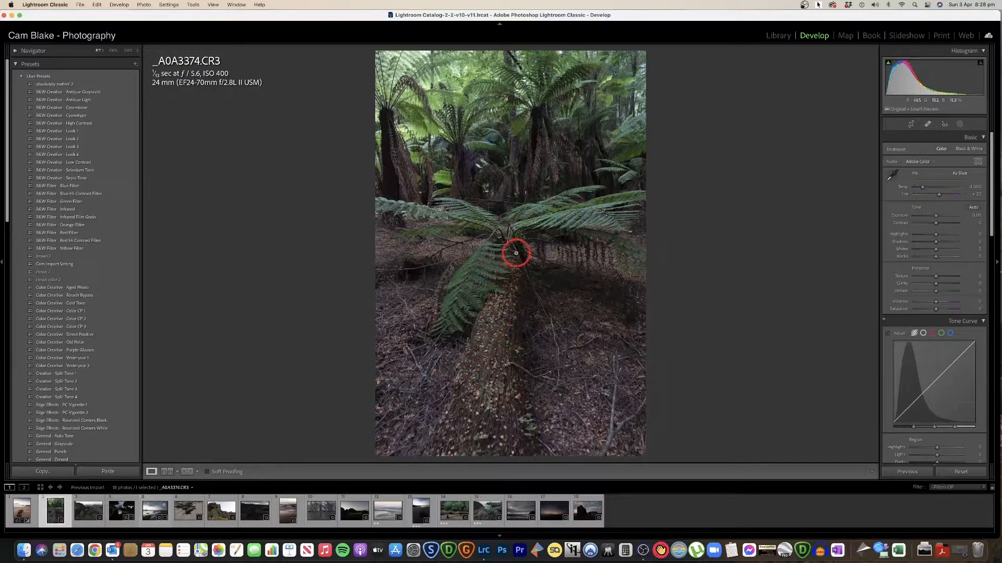
{"action": "left_click", "coordinate": [508, 240]}
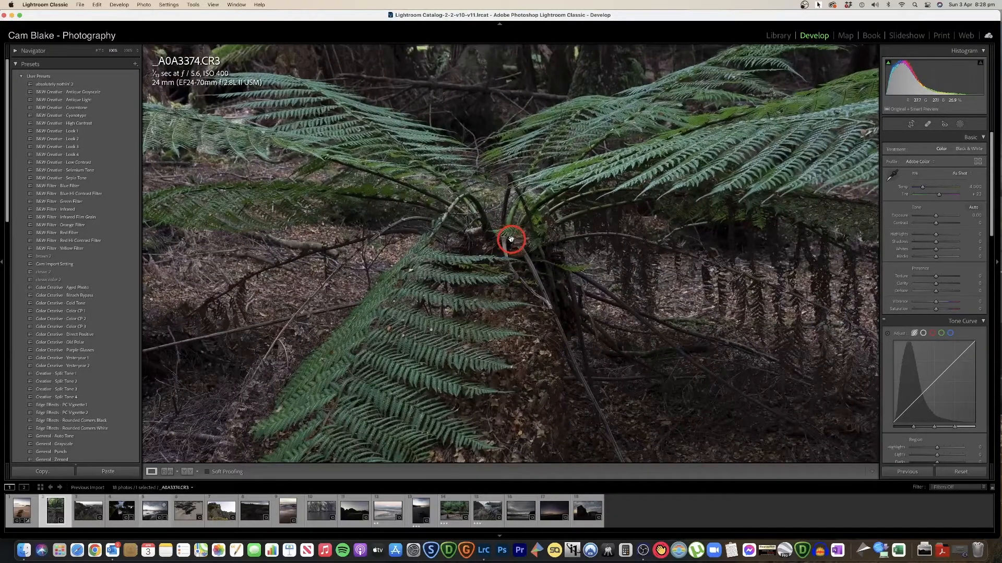
{"action": "left_click", "coordinate": [511, 240]}
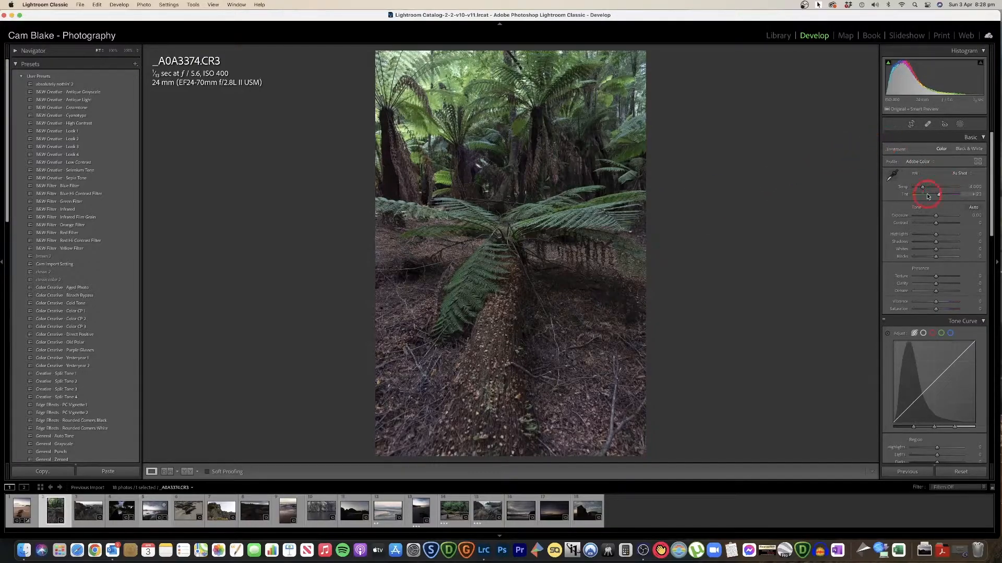
Raise the fern photo's Exposure to about +0.45 and inspect the brightened fronds at 100%
{"action": "left_click_drag", "start_coordinate": [921, 188], "coordinate": [936, 216]}
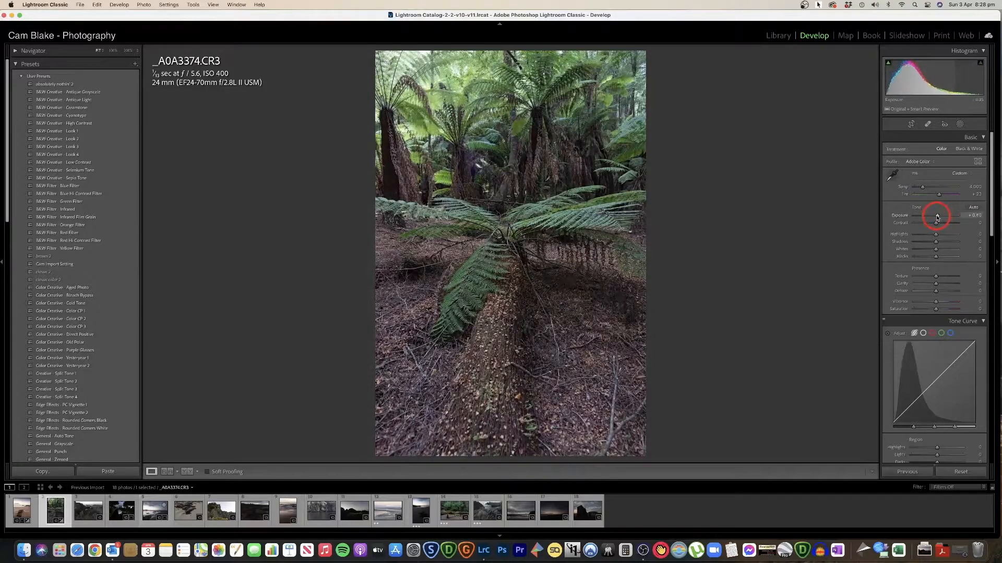
{"action": "left_click", "coordinate": [518, 253]}
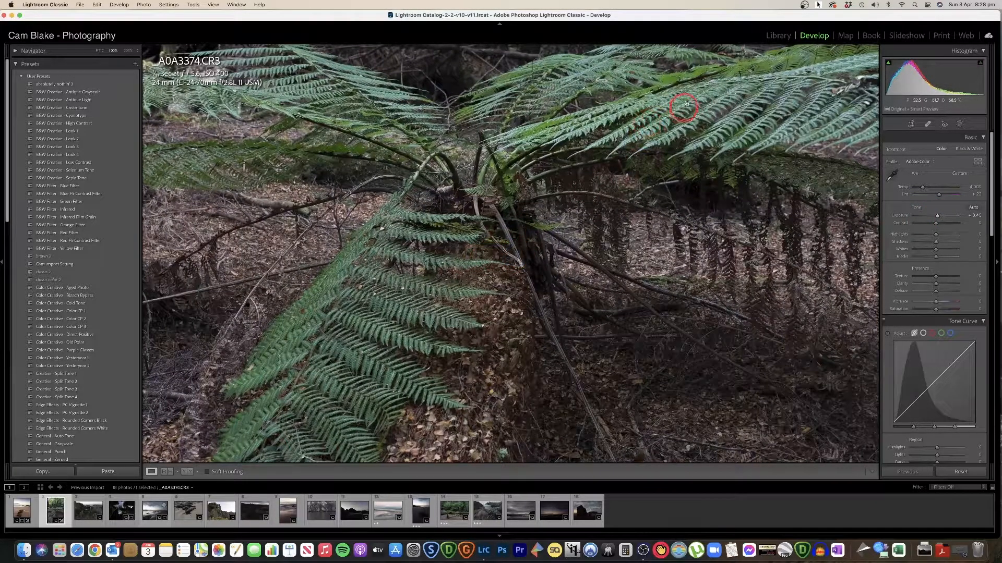
{"action": "left_click_drag", "start_coordinate": [669, 115], "coordinate": [512, 151]}
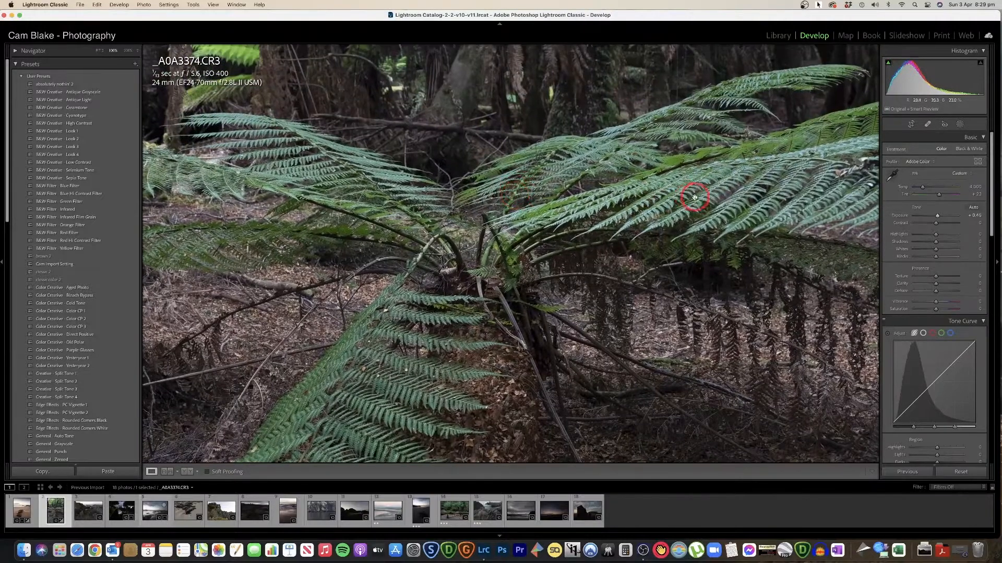
Examine the fern's crown, lower fronds and surrounding forest floor at 100%, returning to the full photo
{"action": "left_click_drag", "start_coordinate": [579, 192], "coordinate": [601, 172]}
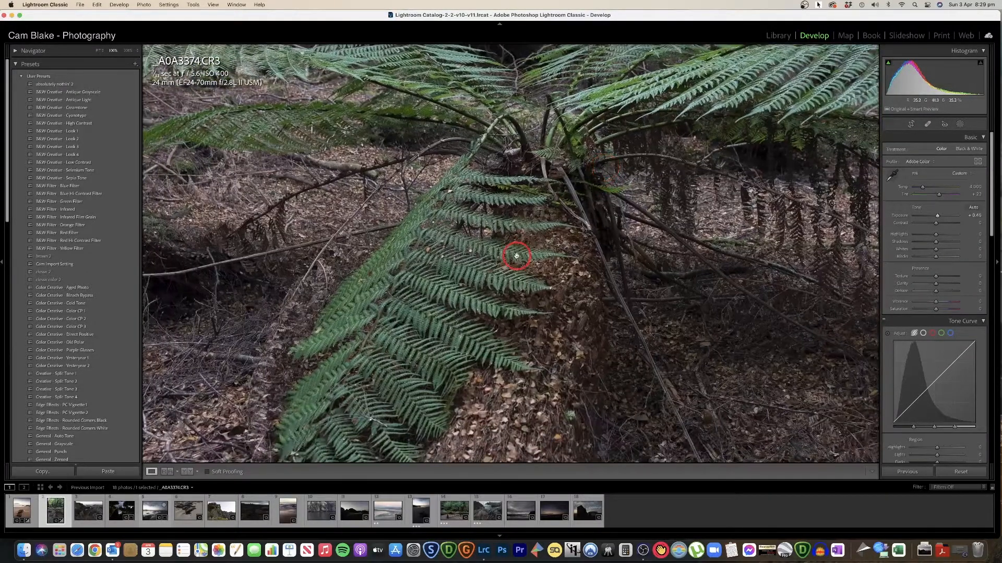
{"action": "left_click_drag", "start_coordinate": [743, 87], "coordinate": [722, 135]}
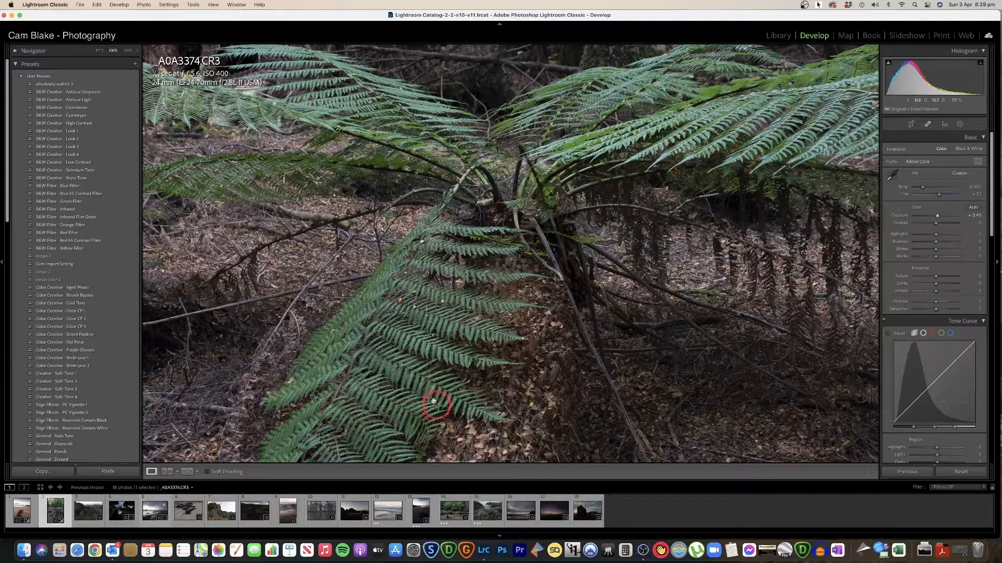
{"action": "left_click", "coordinate": [430, 363]}
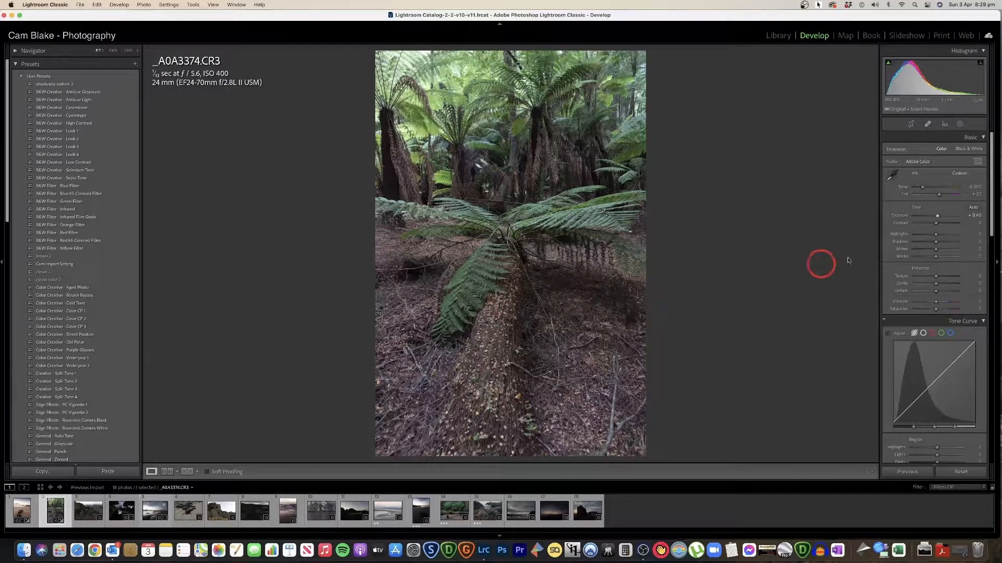
Raise the fern photo's Exposure to about +0.55 and Contrast to +30, checking the dark ground beside the trunk at 100%
{"action": "left_click_drag", "start_coordinate": [937, 216], "coordinate": [945, 224]}
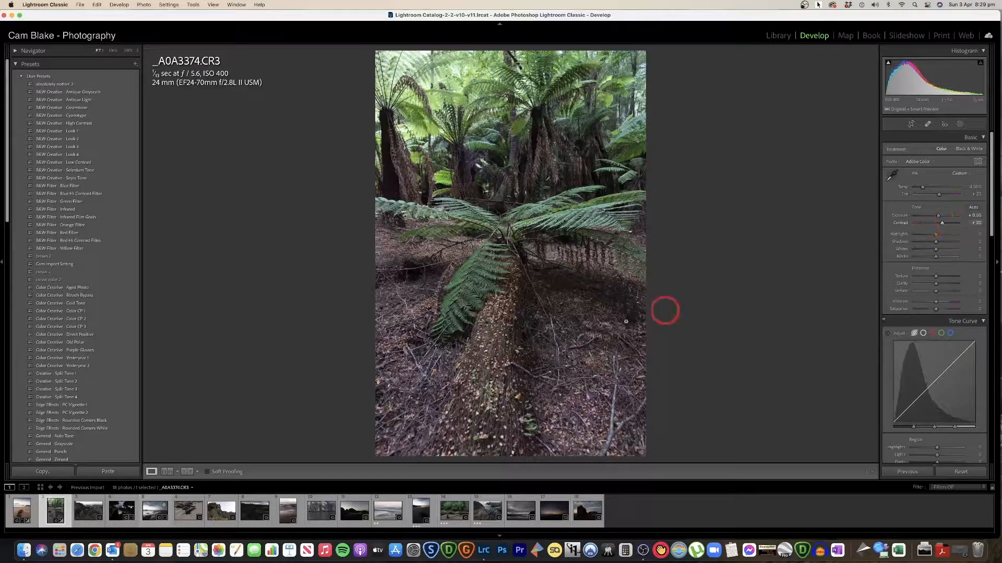
{"action": "left_click", "coordinate": [533, 280]}
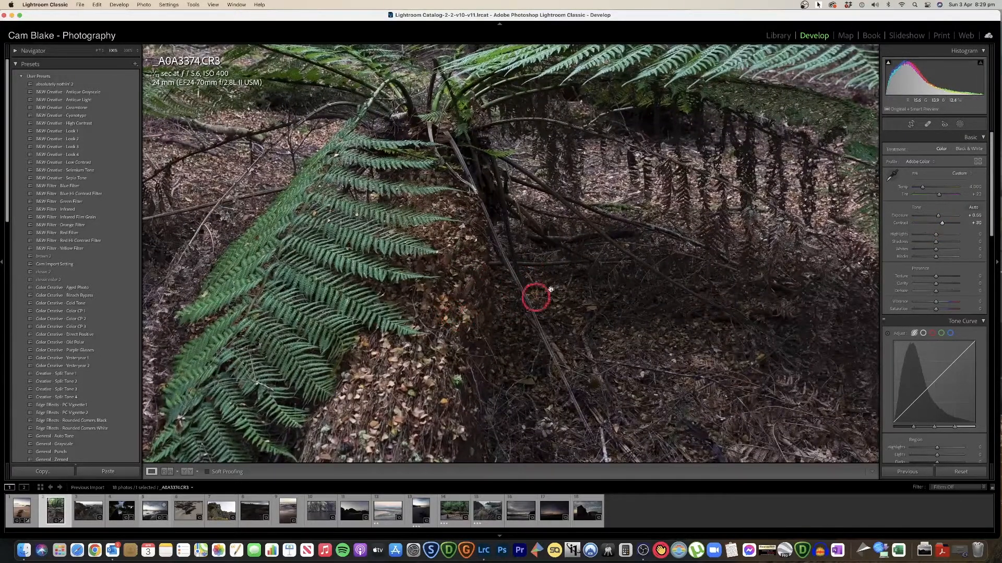
{"action": "left_click_drag", "start_coordinate": [953, 225], "coordinate": [939, 226]}
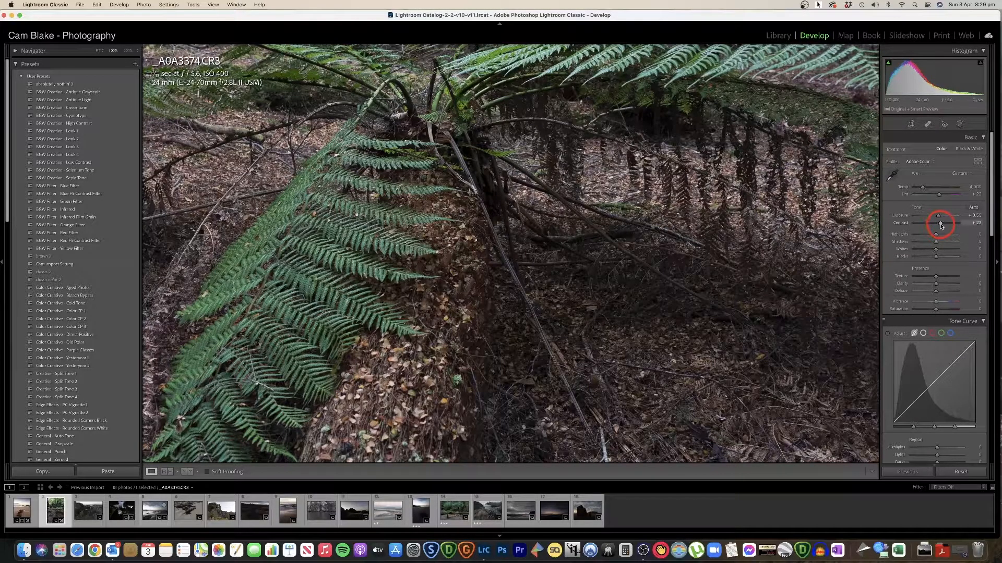
{"action": "left_click", "coordinate": [577, 264]}
Lower Highlights to −60 and Shadows to −20, checking the bright fern fronds at 100% between adjustments
{"action": "left_click_drag", "start_coordinate": [942, 225], "coordinate": [926, 237]}
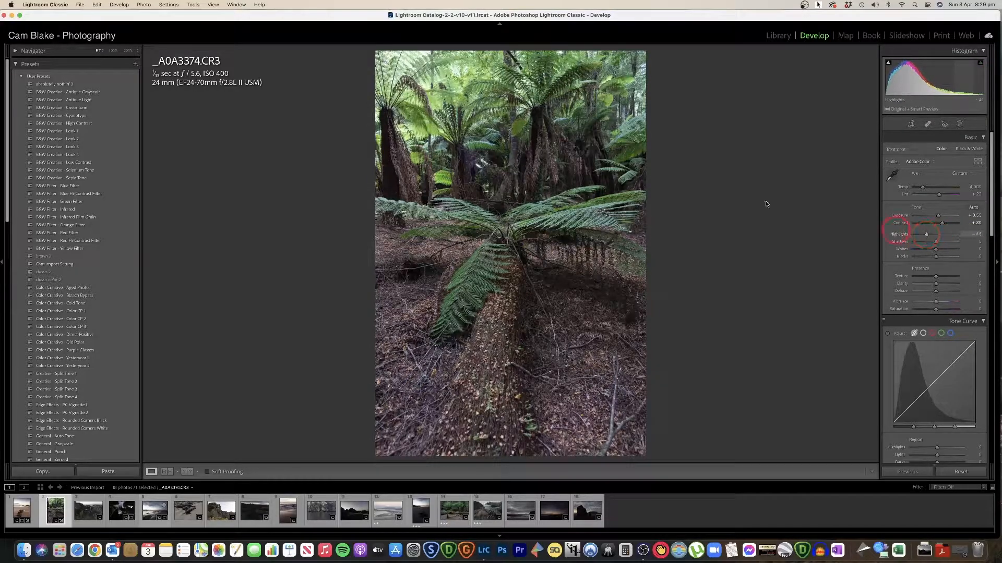
{"action": "left_click", "coordinate": [577, 219]}
{"action": "left_click", "coordinate": [578, 220]}
{"action": "left_click_drag", "start_coordinate": [927, 236], "coordinate": [929, 238]}
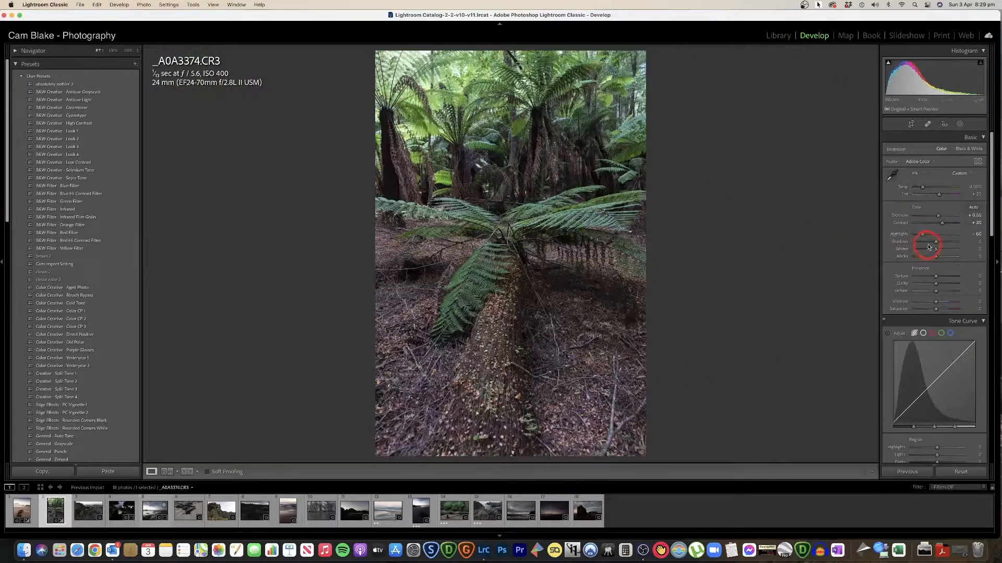
{"action": "mouse_move", "coordinate": [940, 242]}
{"action": "left_mouse_down"}
{"action": "mouse_move", "coordinate": [955, 243]}
{"action": "mouse_move", "coordinate": [921, 239]}
{"action": "mouse_move", "coordinate": [938, 243]}
{"action": "mouse_move", "coordinate": [929, 243]}
{"action": "left_mouse_up"}
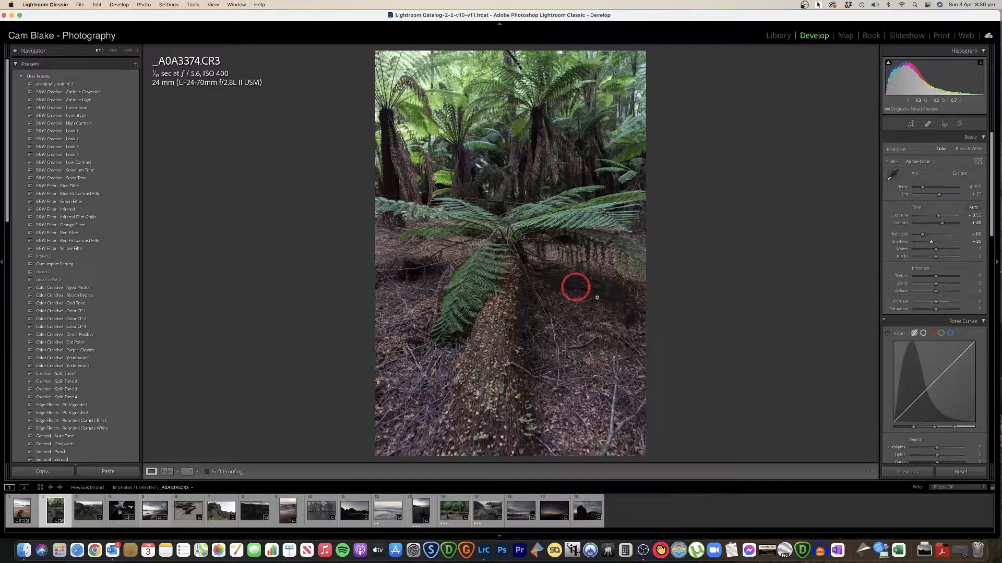
Examine the background tree trunks and the shadowed ground beside the fallen trunk at 100%, returning to the full photo
{"action": "left_click", "coordinate": [517, 152]}
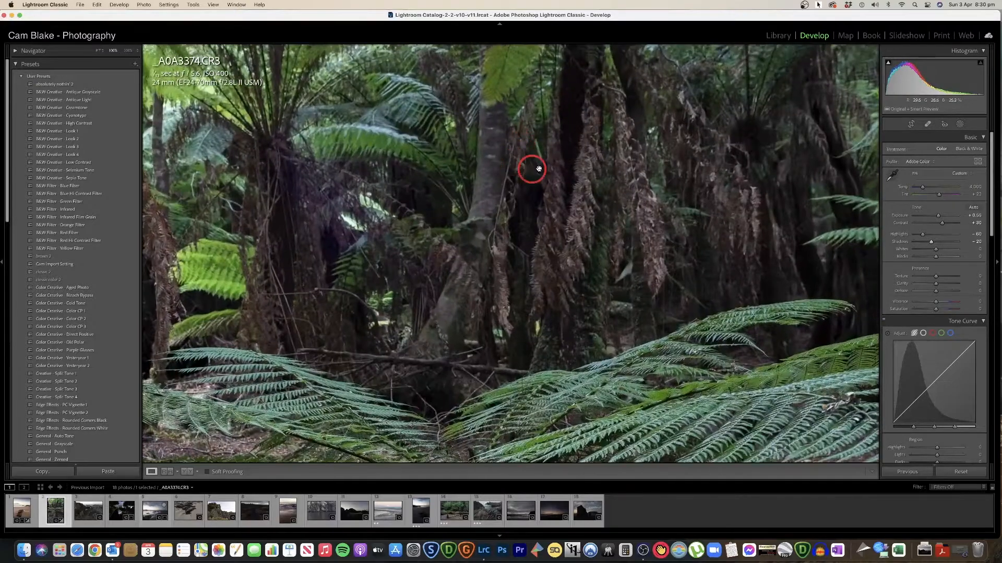
{"action": "left_click_drag", "start_coordinate": [311, 251], "coordinate": [492, 197]}
{"action": "left_click_drag", "start_coordinate": [271, 233], "coordinate": [329, 210]}
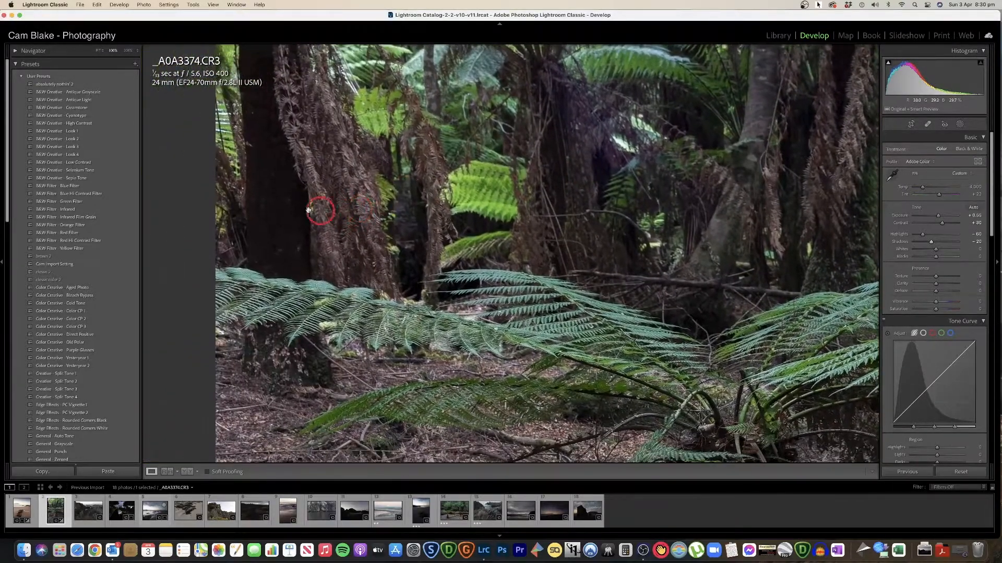
{"action": "left_click", "coordinate": [293, 204]}
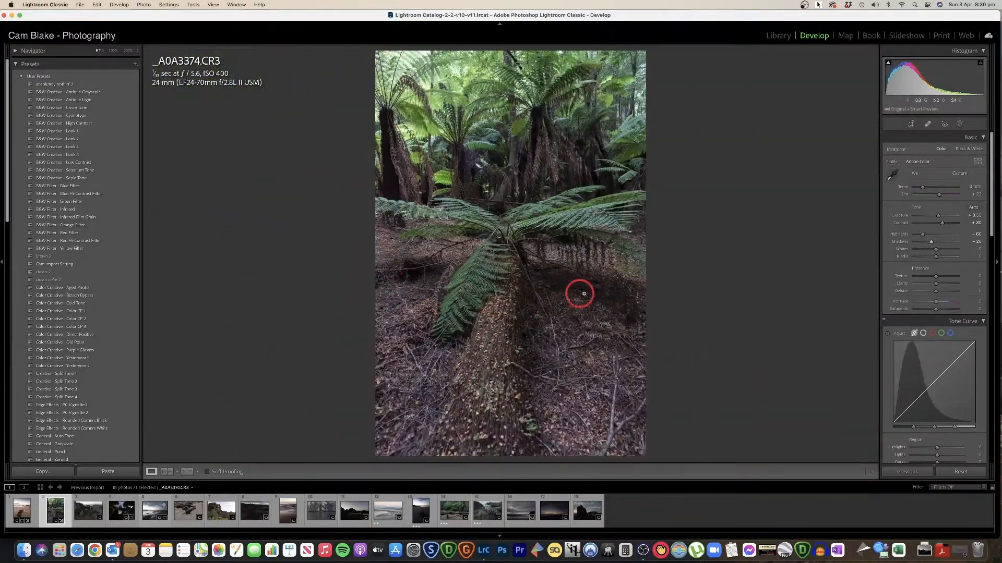
{"action": "left_click", "coordinate": [547, 290]}
{"action": "left_click", "coordinate": [566, 280]}
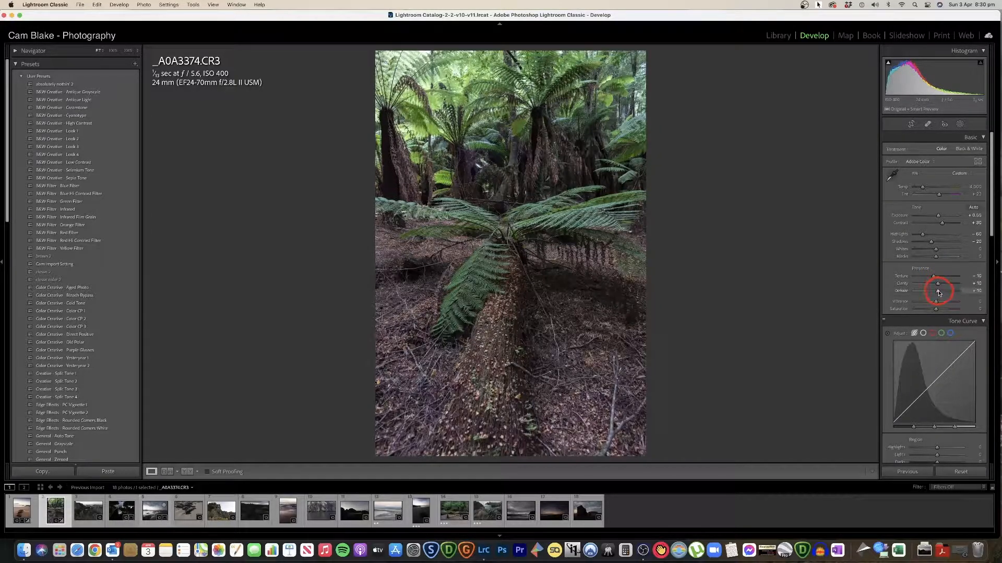
Set Vibrance to about +5 and Saturation to +10, judging the colour of the green fronds at 100%
{"action": "scroll", "coordinate": [938, 292], "scroll_direction": "down", "scroll_amount": 1}
{"action": "left_click_drag", "start_coordinate": [935, 294], "coordinate": [939, 302]}
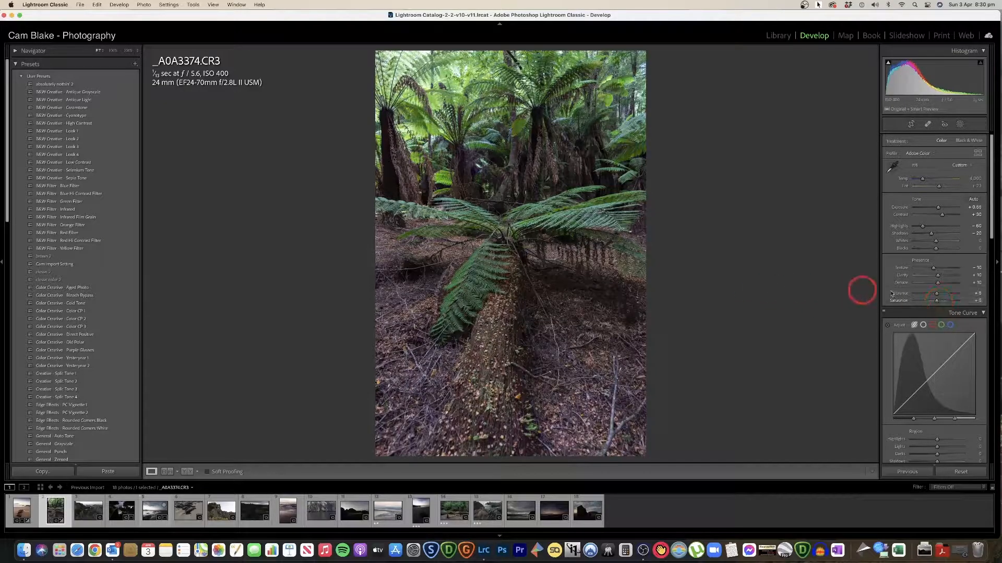
{"action": "left_click", "coordinate": [583, 210]}
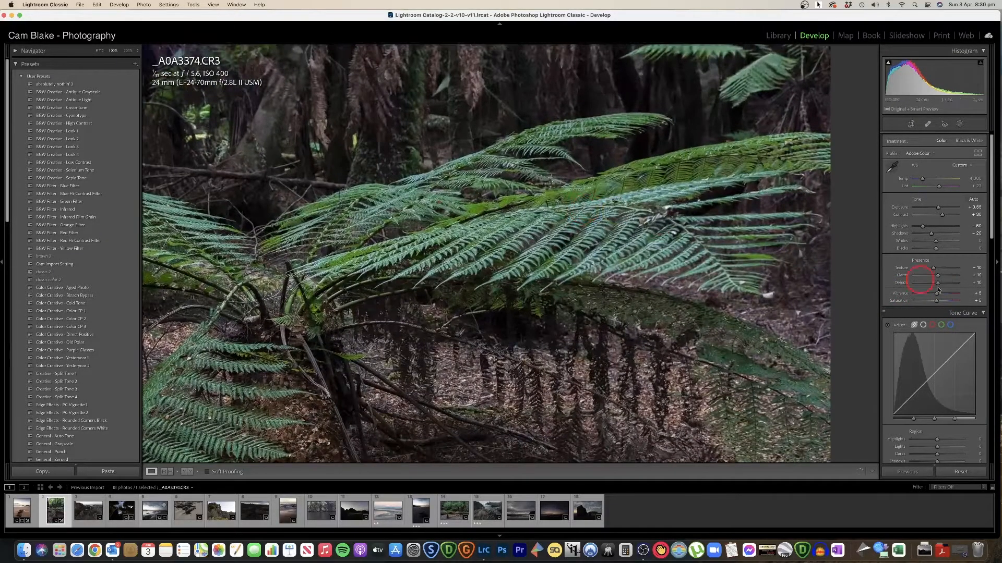
{"action": "left_click_drag", "start_coordinate": [937, 301], "coordinate": [939, 301]}
{"action": "left_click", "coordinate": [611, 238]}
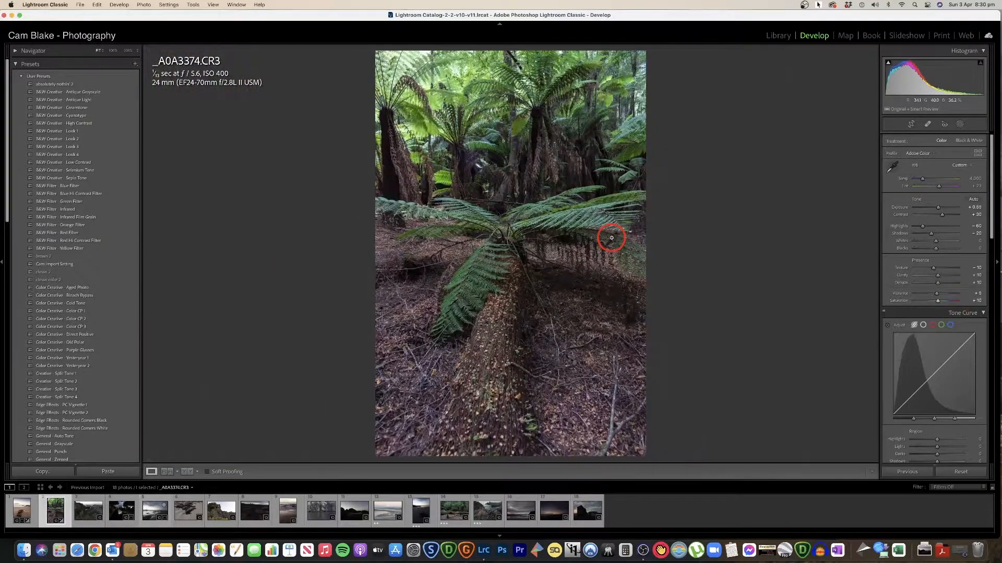
Compare the fern photo's before and after versions side by side, inspecting the leafy trunk and lower frond at 100%
{"action": "key", "text": "y"}
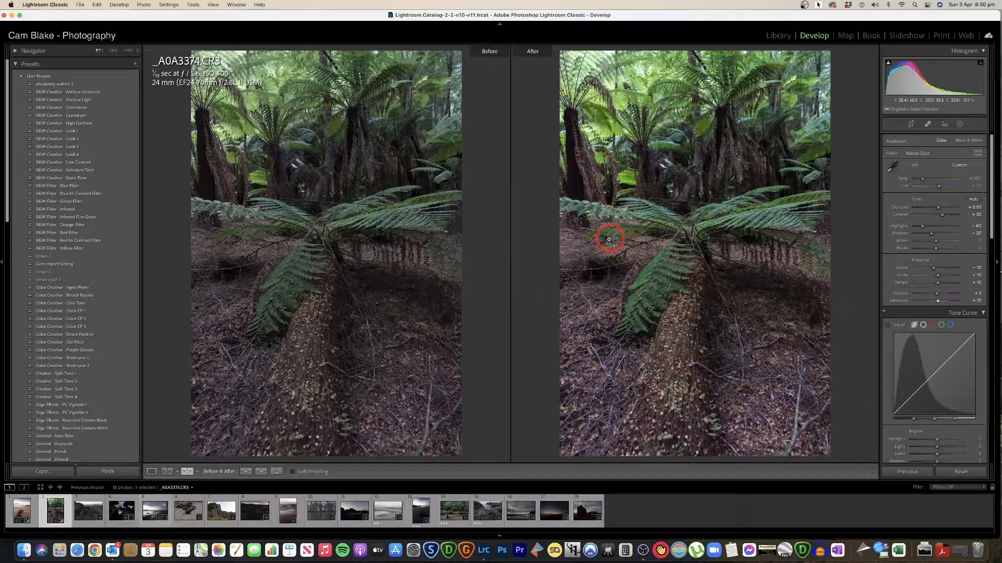
{"action": "left_click", "coordinate": [683, 314]}
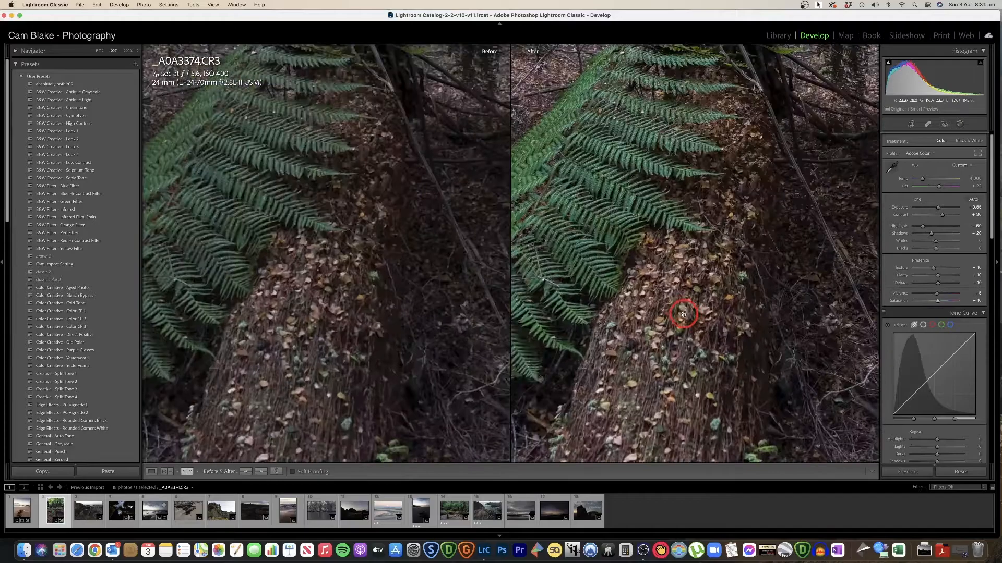
{"action": "left_click", "coordinate": [696, 284]}
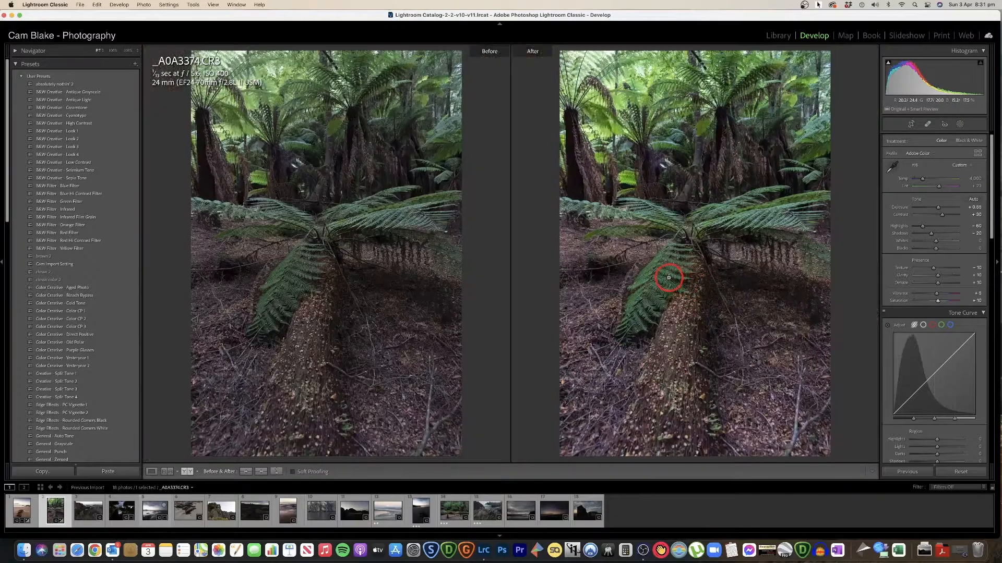
{"action": "left_click", "coordinate": [668, 278]}
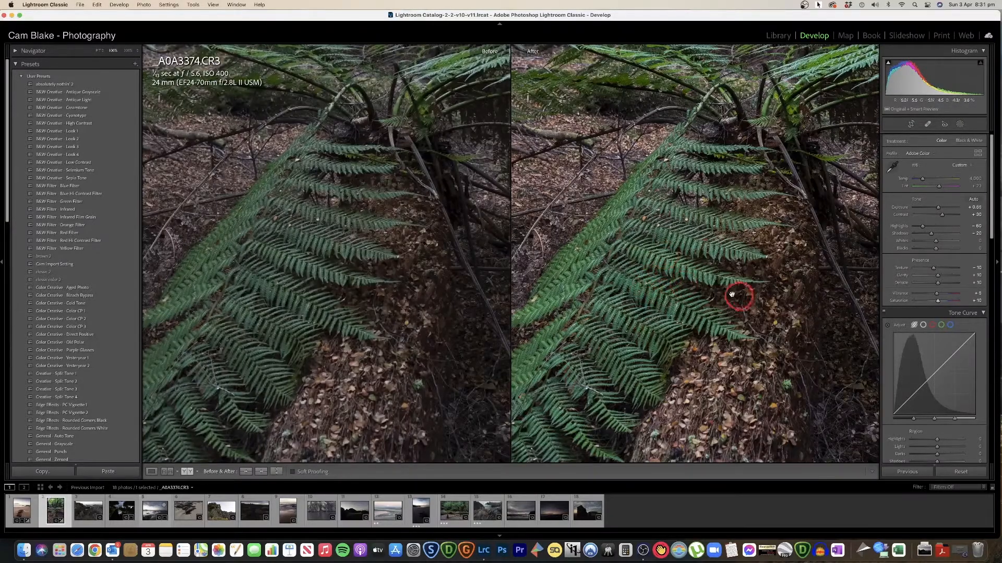
{"action": "left_click", "coordinate": [711, 292]}
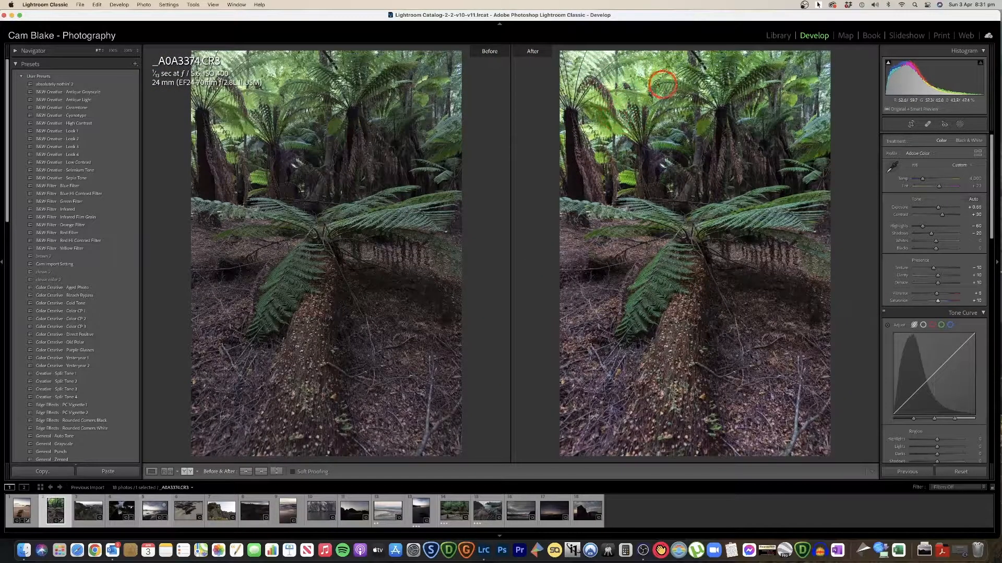
{"action": "key", "text": "y"}
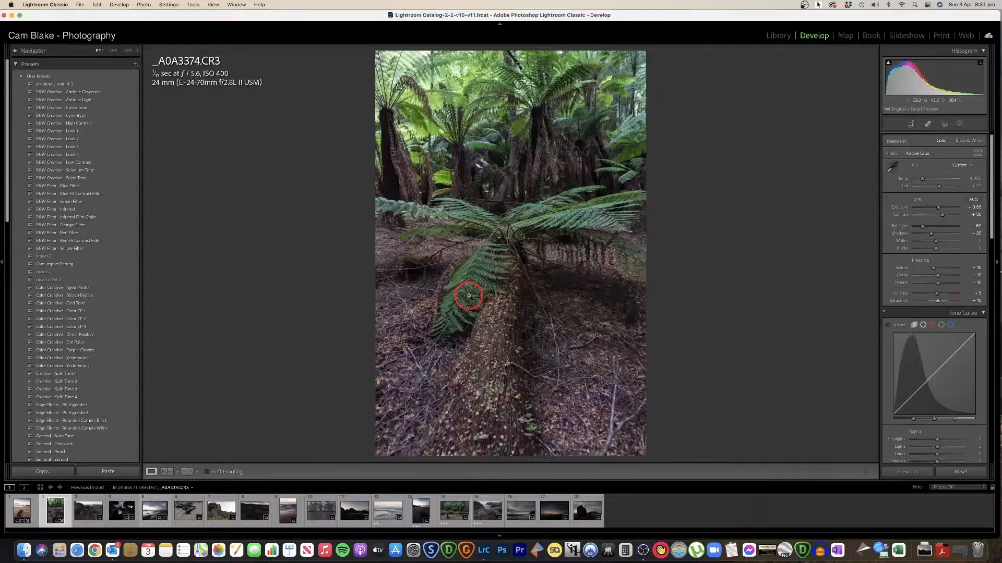
Add a linear gradient mask from the photo's upper edge to the fern's crown and warm its Temp to about 20
{"action": "left_click", "coordinate": [960, 123]}
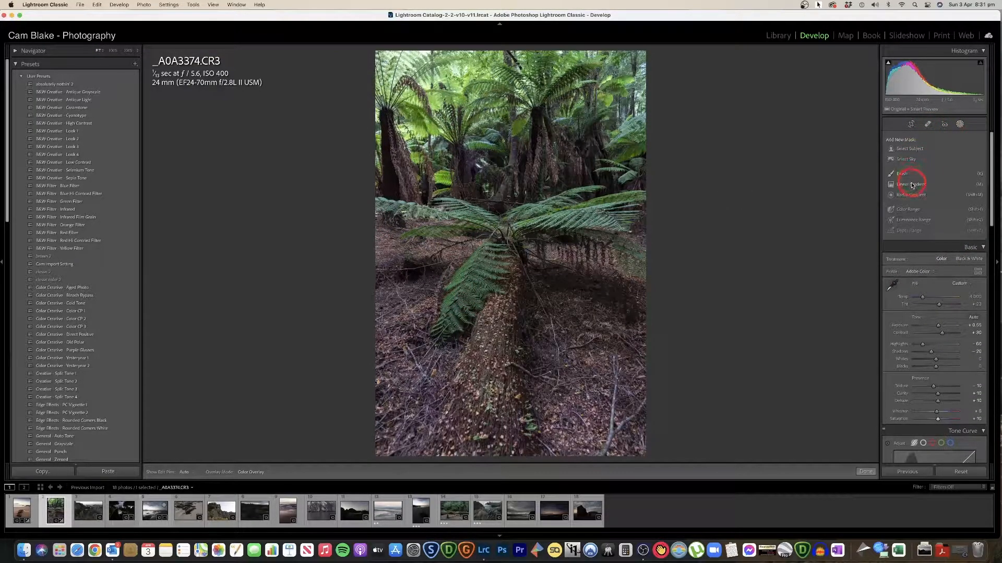
{"action": "left_click", "coordinate": [911, 185]}
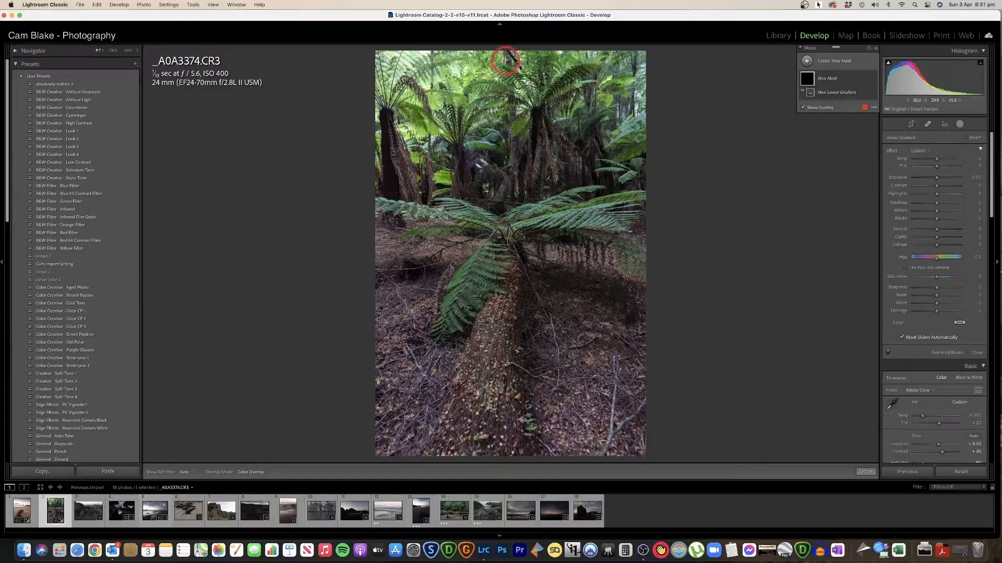
{"action": "left_click_drag", "start_coordinate": [502, 53], "coordinate": [502, 229]}
{"action": "left_click_drag", "start_coordinate": [937, 159], "coordinate": [942, 159]}
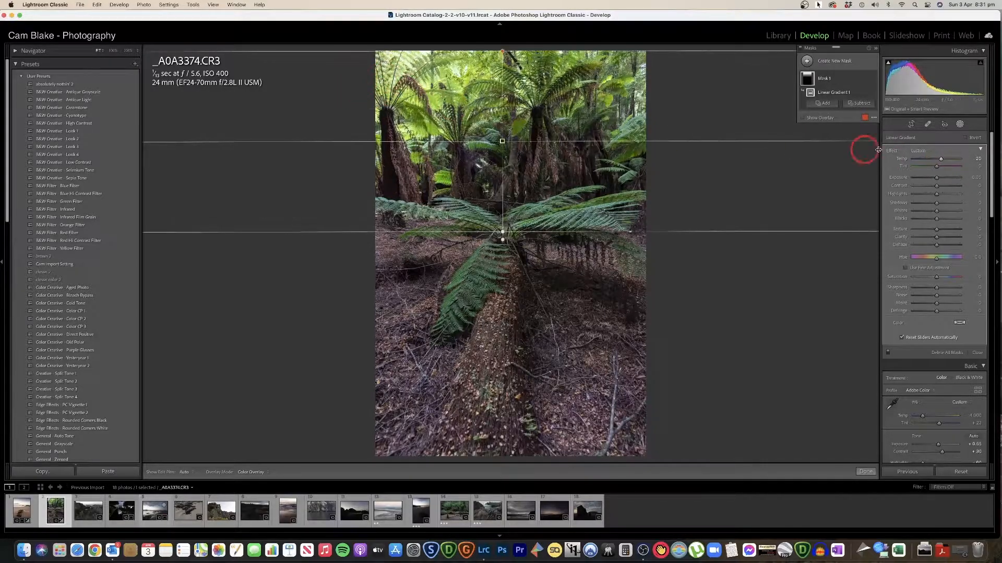
Lower the gradient's Highlights to about −60 with slight Contrast and Temp tweaks, close masking and compare before and after
{"action": "left_click_drag", "start_coordinate": [948, 189], "coordinate": [937, 188]}
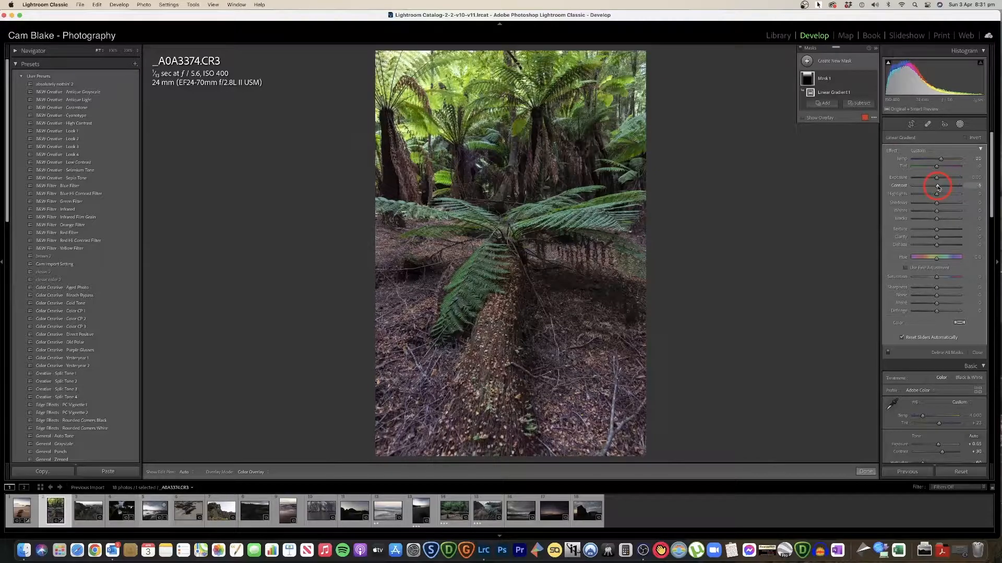
{"action": "left_click_drag", "start_coordinate": [937, 194], "coordinate": [941, 160]}
{"action": "left_click", "coordinate": [941, 159]}
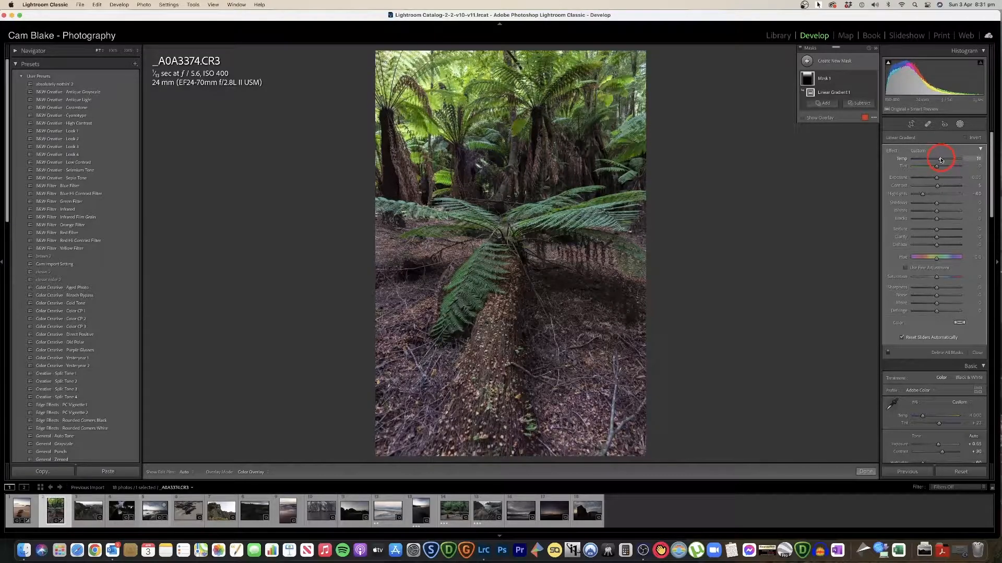
{"action": "left_click", "coordinate": [862, 471]}
{"action": "key", "text": "y"}
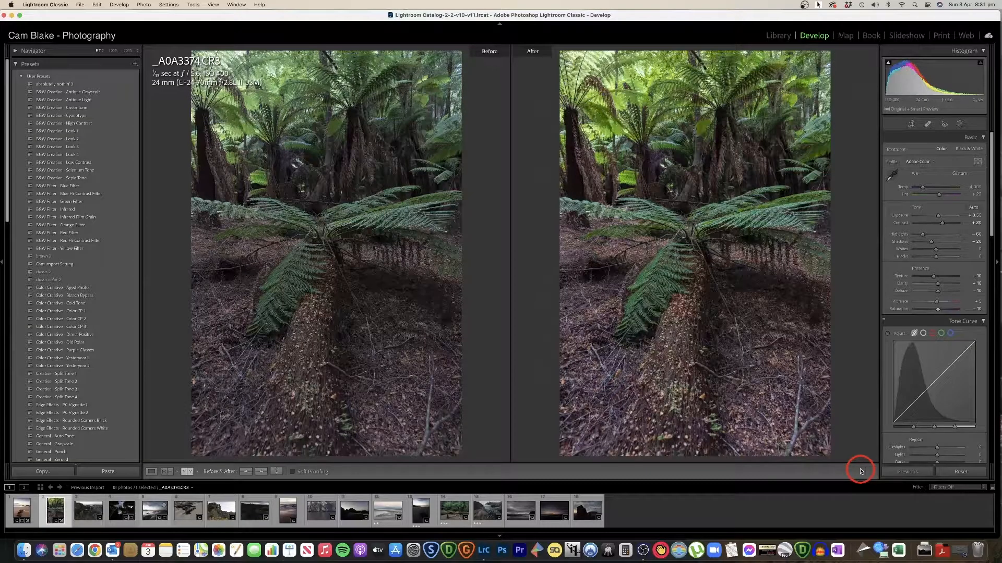
{"action": "key", "text": "y"}
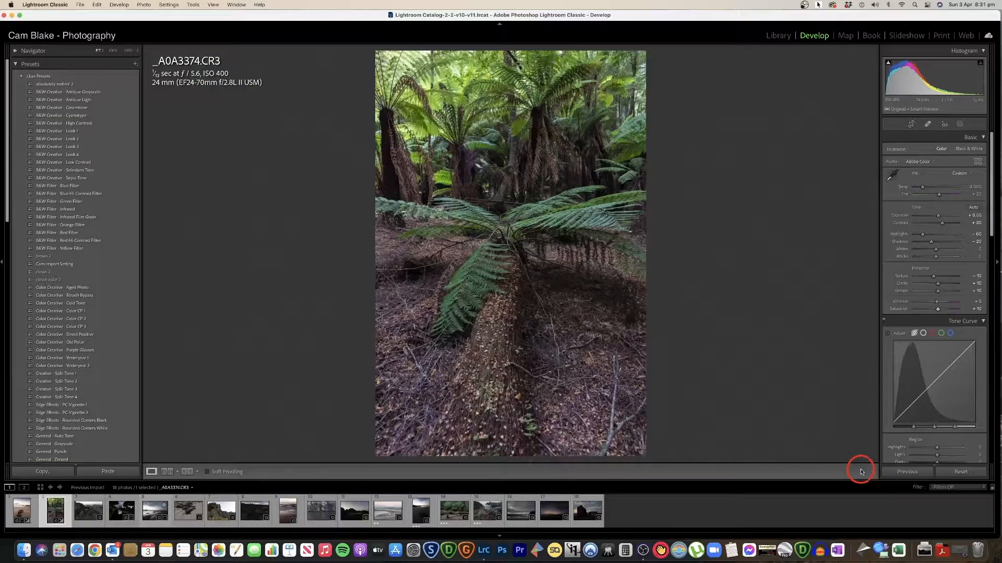
Set the tone curve's Highlights to +30 and Shadows to −10, inspecting the forest floor at 100% and comparing before and after
{"action": "scroll", "coordinate": [929, 269], "scroll_direction": "down", "scroll_amount": 2}
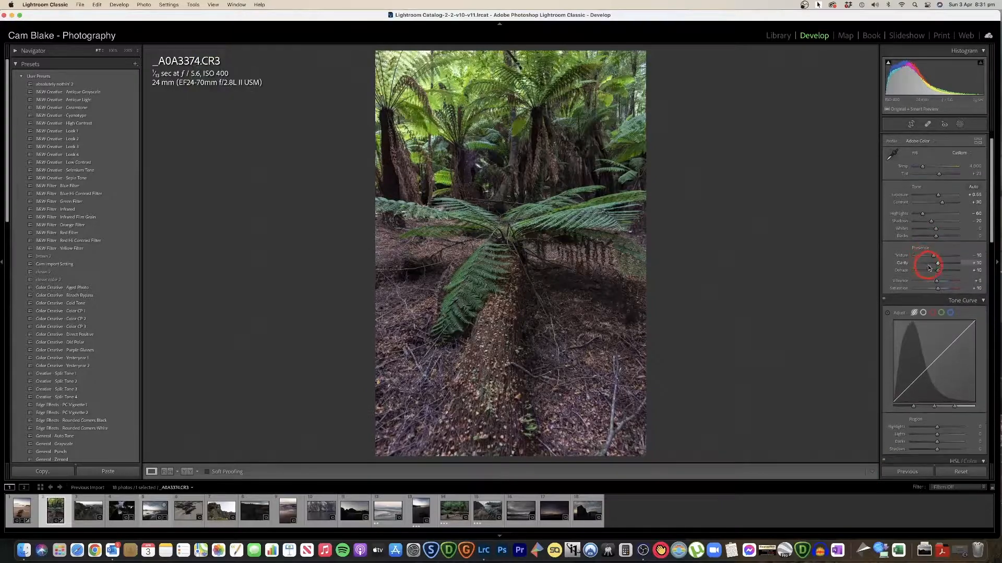
{"action": "scroll", "coordinate": [929, 269], "scroll_direction": "down", "scroll_amount": 8}
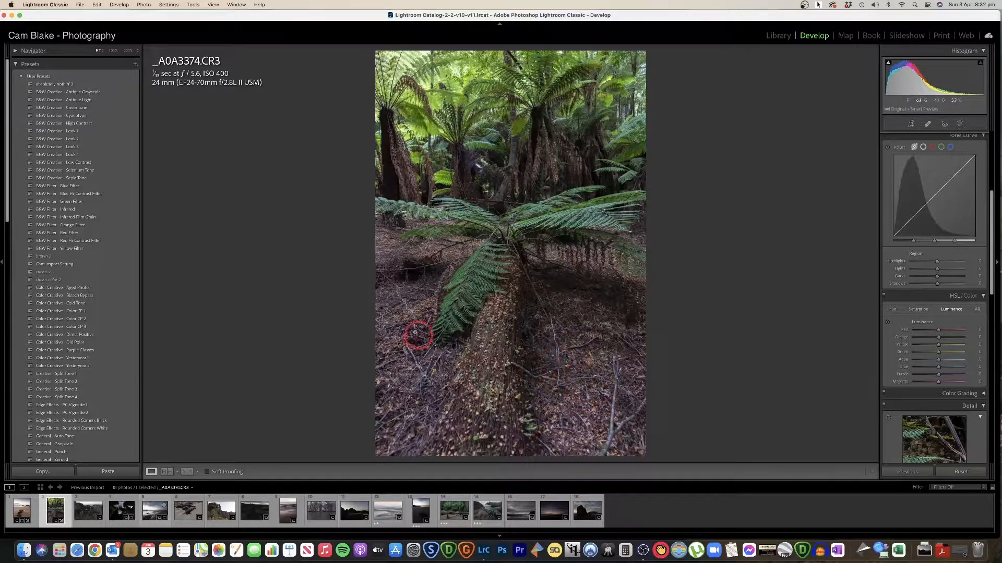
{"action": "left_click", "coordinate": [566, 360]}
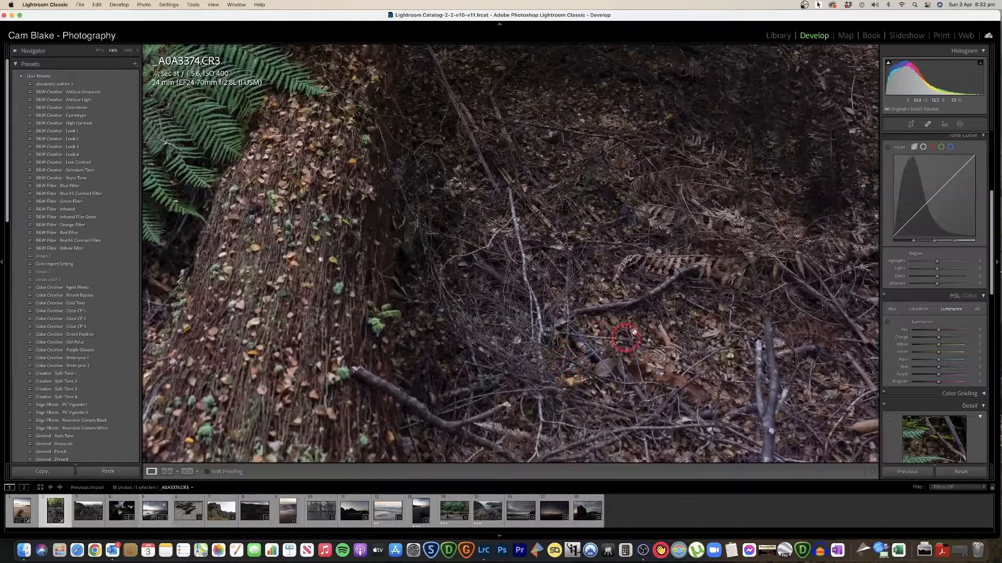
{"action": "left_click", "coordinate": [652, 294]}
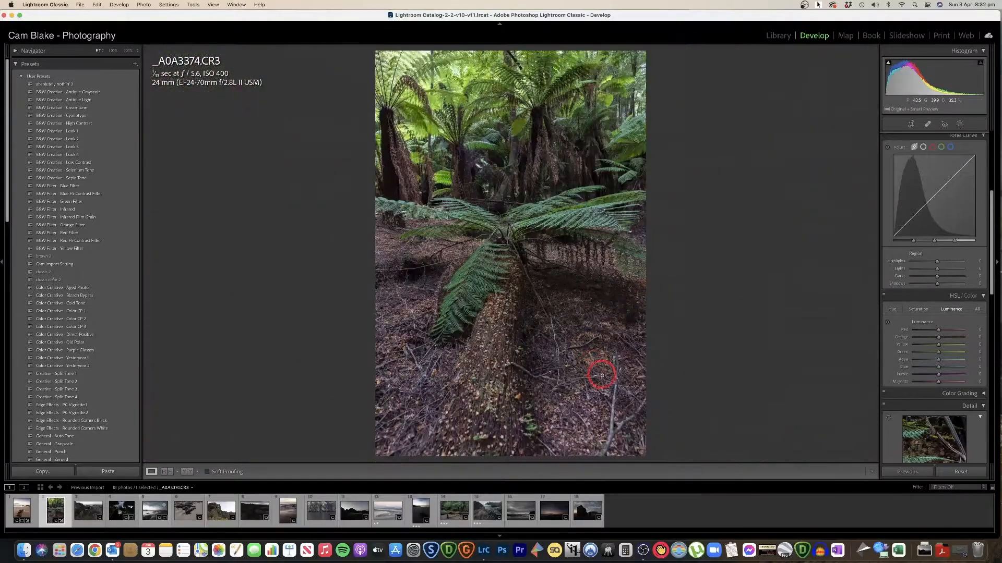
{"action": "left_click", "coordinate": [574, 349]}
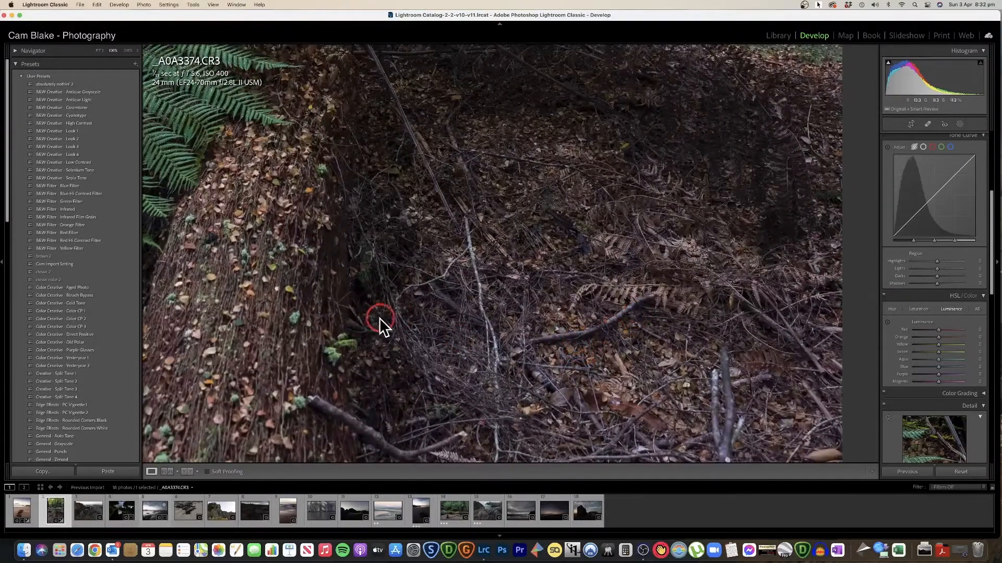
{"action": "left_click", "coordinate": [396, 315]}
{"action": "left_click", "coordinate": [942, 265]}
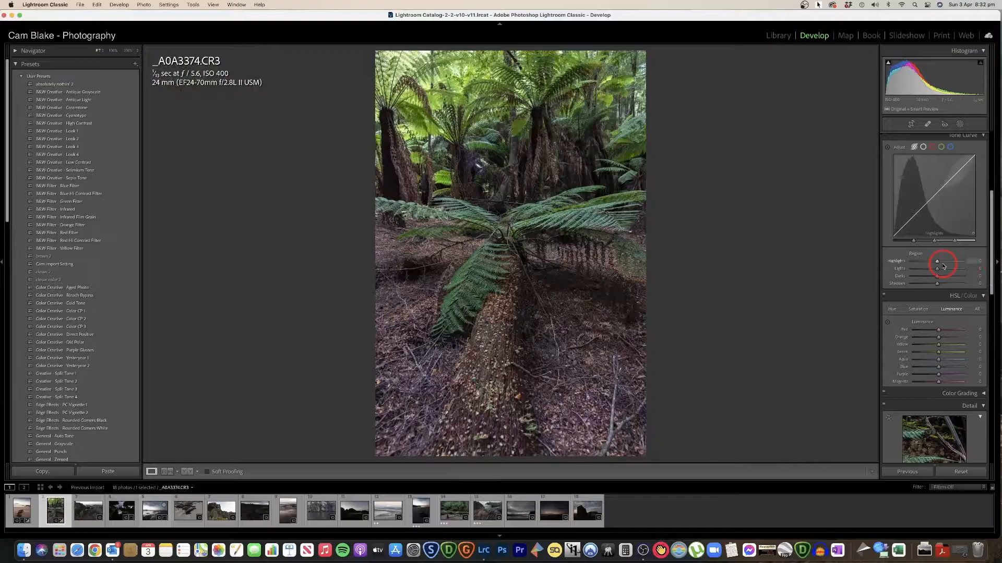
{"action": "left_click_drag", "start_coordinate": [939, 264], "coordinate": [943, 263]}
{"action": "left_click_drag", "start_coordinate": [963, 262], "coordinate": [934, 284]}
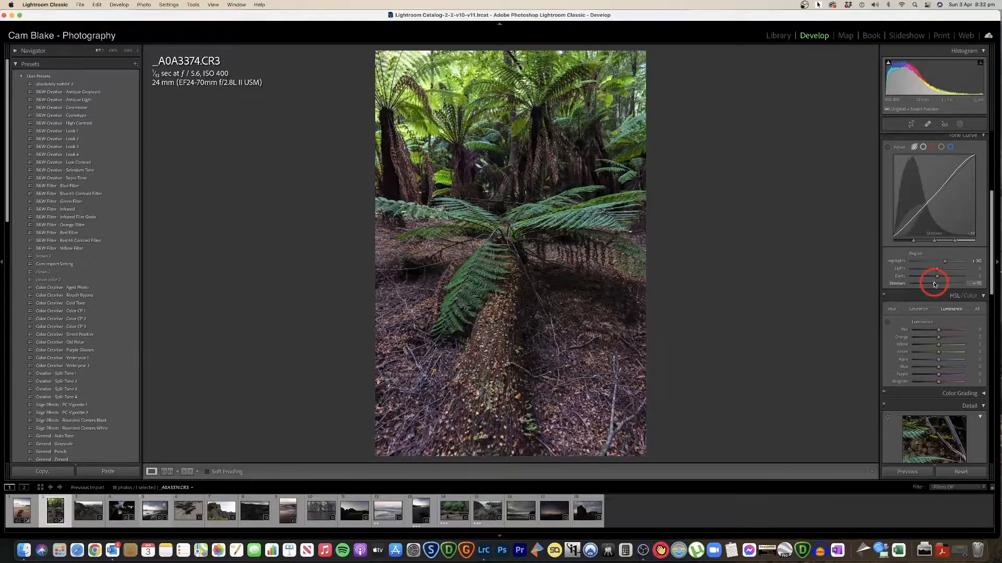
{"action": "key", "text": "y"}
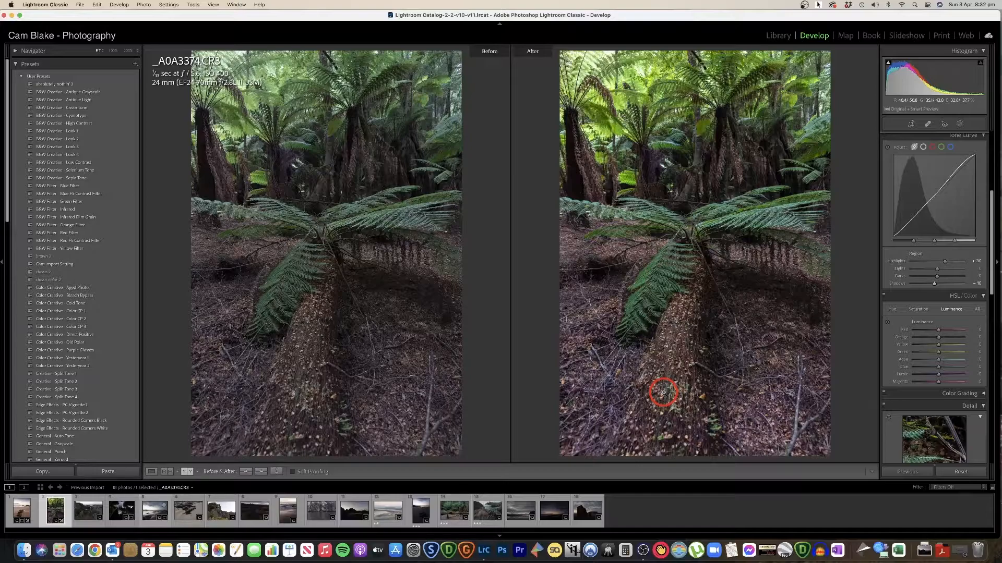
{"action": "key", "text": "y"}
Raise the fern photo's Exposure to +0.80 and dismiss the incoming mail notification
{"action": "scroll", "coordinate": [913, 243], "scroll_direction": "up", "scroll_amount": 3}
{"action": "scroll", "coordinate": [913, 244], "scroll_direction": "up", "scroll_amount": 3}
{"action": "left_click_drag", "start_coordinate": [938, 217], "coordinate": [940, 218]}
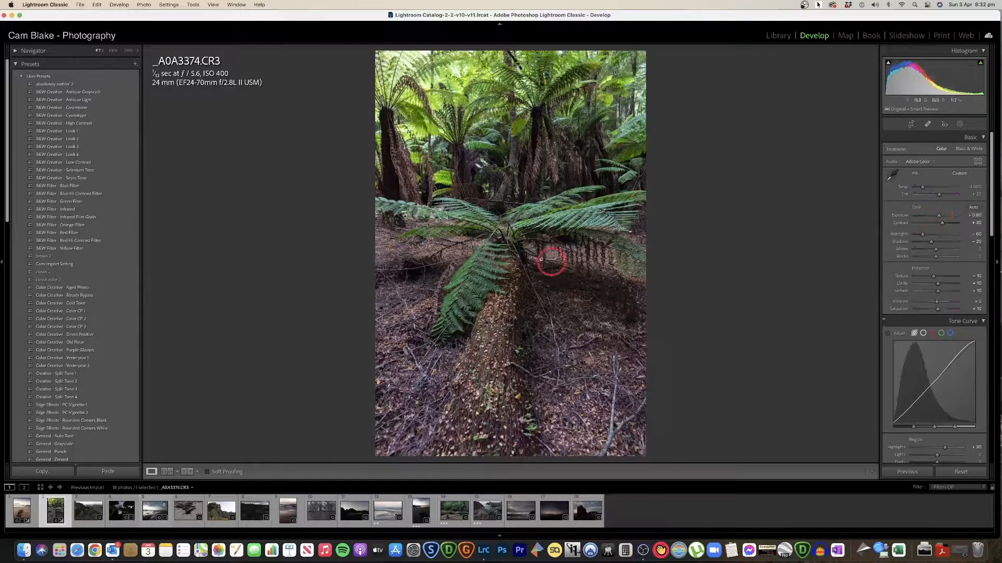
{"action": "left_click", "coordinate": [509, 244]}
{"action": "left_click", "coordinate": [509, 244]}
{"action": "scroll", "coordinate": [929, 292], "scroll_direction": "down", "scroll_amount": 1}
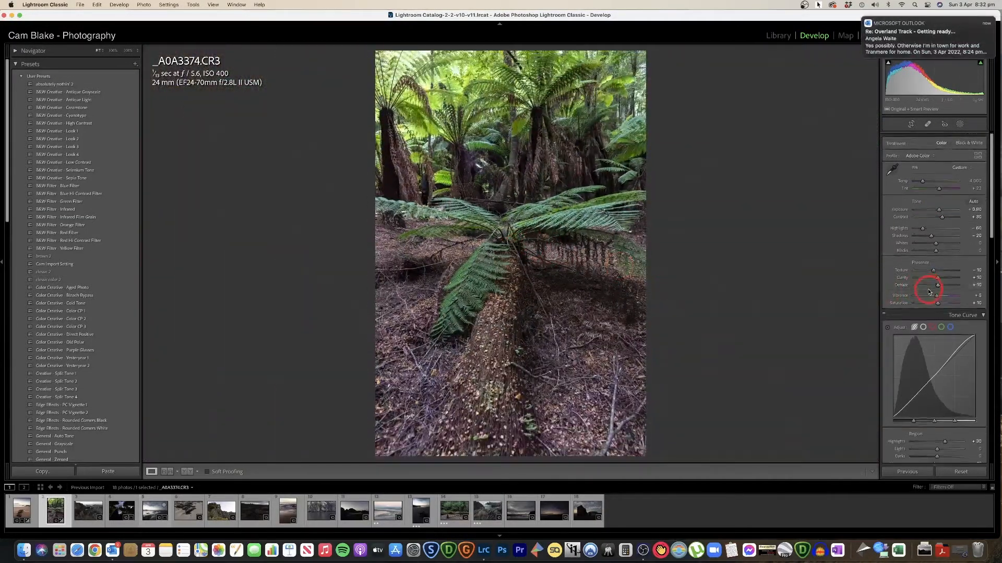
{"action": "scroll", "coordinate": [929, 292], "scroll_direction": "down", "scroll_amount": 3}
{"action": "left_click", "coordinate": [865, 23]}
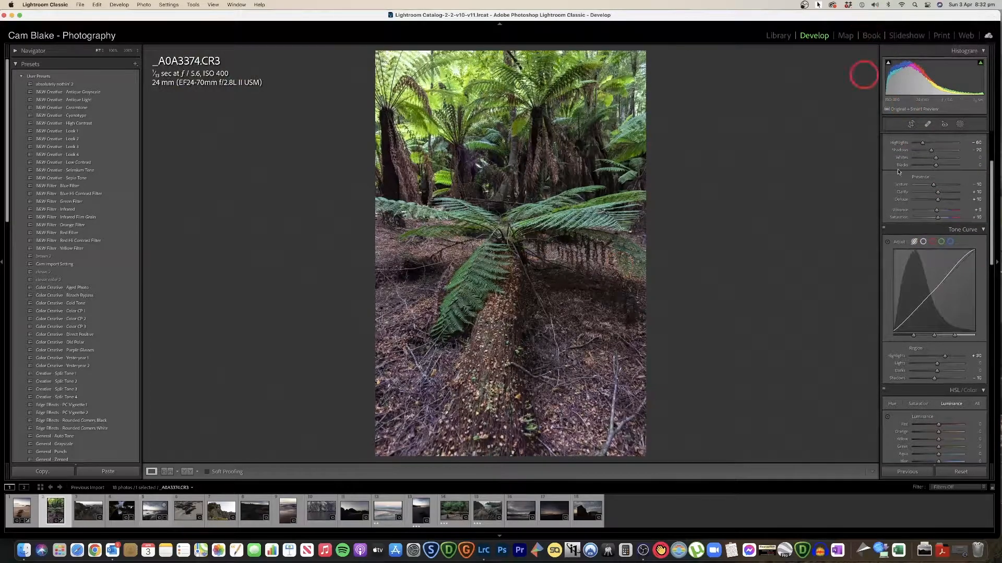
Set HSL Luminance to Orange +25, Yellow about −35, Green about −5 and Purple about −65, and compare before and after
{"action": "scroll", "coordinate": [918, 272], "scroll_direction": "down", "scroll_amount": 4}
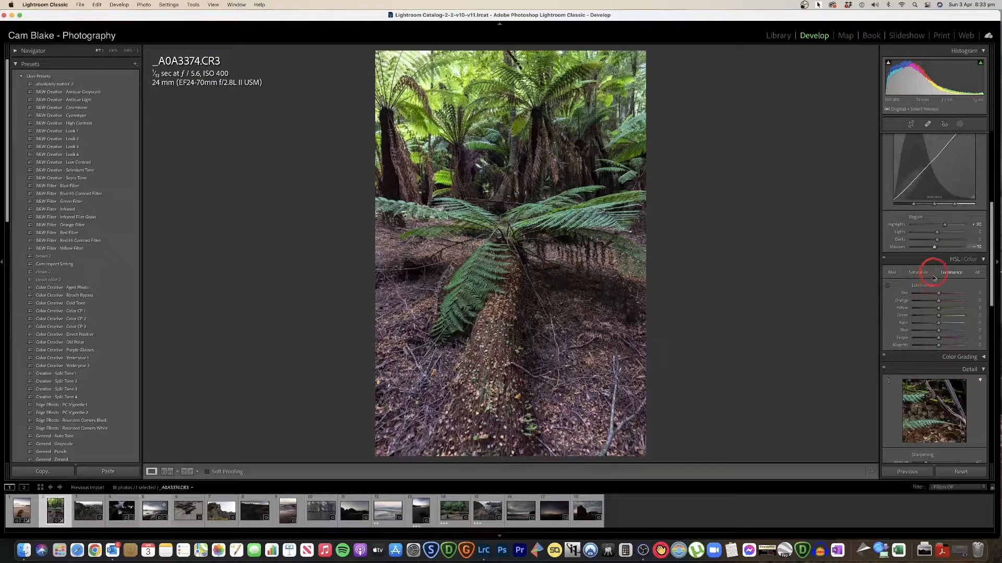
{"action": "scroll", "coordinate": [933, 278], "scroll_direction": "down", "scroll_amount": 2}
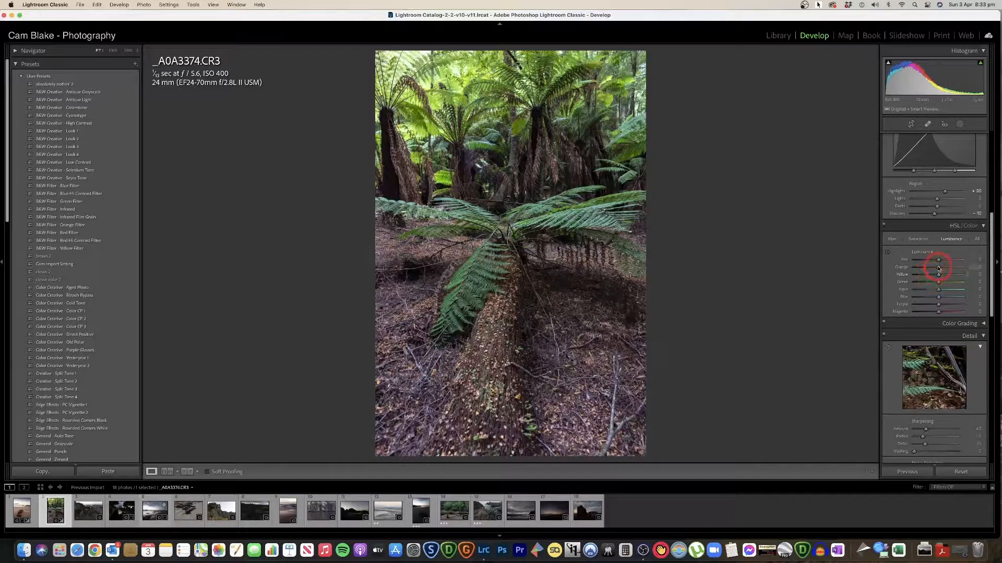
{"action": "mouse_move", "coordinate": [937, 268]}
{"action": "left_mouse_down"}
{"action": "mouse_move", "coordinate": [923, 268]}
{"action": "mouse_move", "coordinate": [956, 268]}
{"action": "mouse_move", "coordinate": [917, 270]}
{"action": "mouse_move", "coordinate": [946, 270]}
{"action": "left_mouse_up"}
{"action": "scroll", "coordinate": [943, 272], "scroll_direction": "up", "scroll_amount": 1}
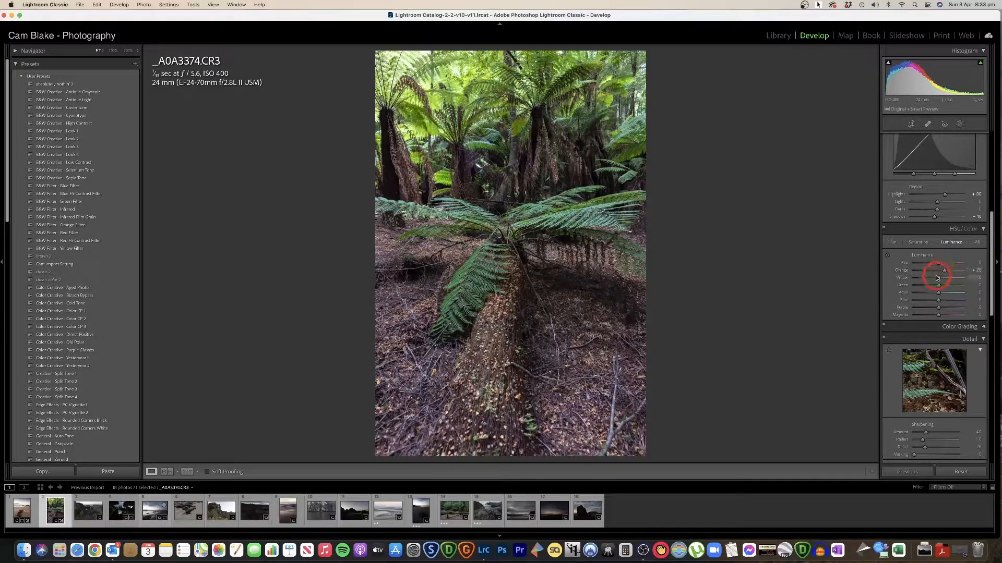
{"action": "mouse_move", "coordinate": [938, 279]}
{"action": "left_mouse_down"}
{"action": "mouse_move", "coordinate": [918, 278]}
{"action": "mouse_move", "coordinate": [927, 278]}
{"action": "left_mouse_up"}
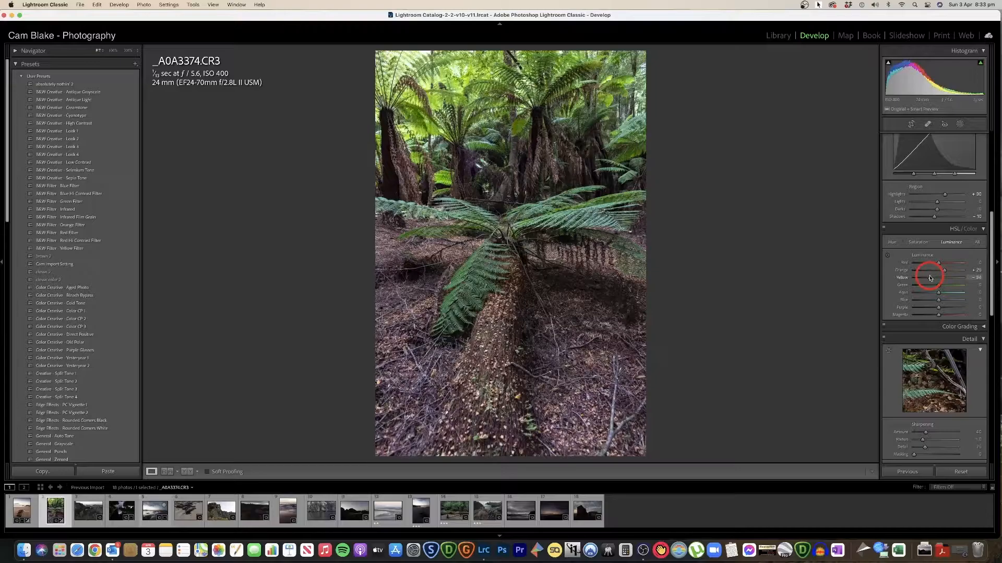
{"action": "mouse_move", "coordinate": [938, 285]}
{"action": "left_mouse_down"}
{"action": "mouse_move", "coordinate": [927, 287]}
{"action": "mouse_move", "coordinate": [938, 287]}
{"action": "left_mouse_up"}
{"action": "mouse_move", "coordinate": [938, 308]}
{"action": "left_mouse_down"}
{"action": "mouse_move", "coordinate": [921, 308]}
{"action": "mouse_move", "coordinate": [955, 308]}
{"action": "mouse_move", "coordinate": [922, 309]}
{"action": "left_mouse_up"}
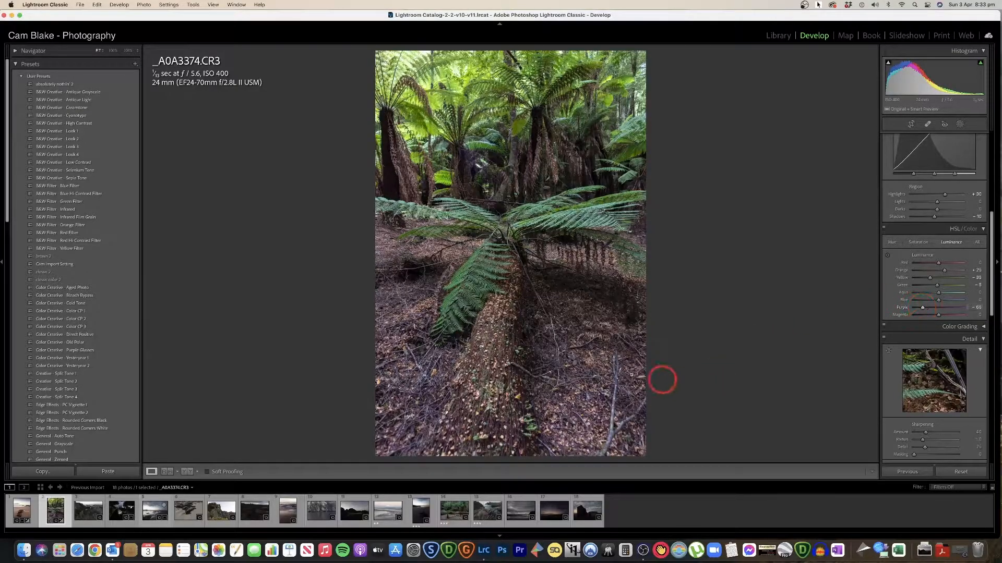
{"action": "key", "text": "y"}
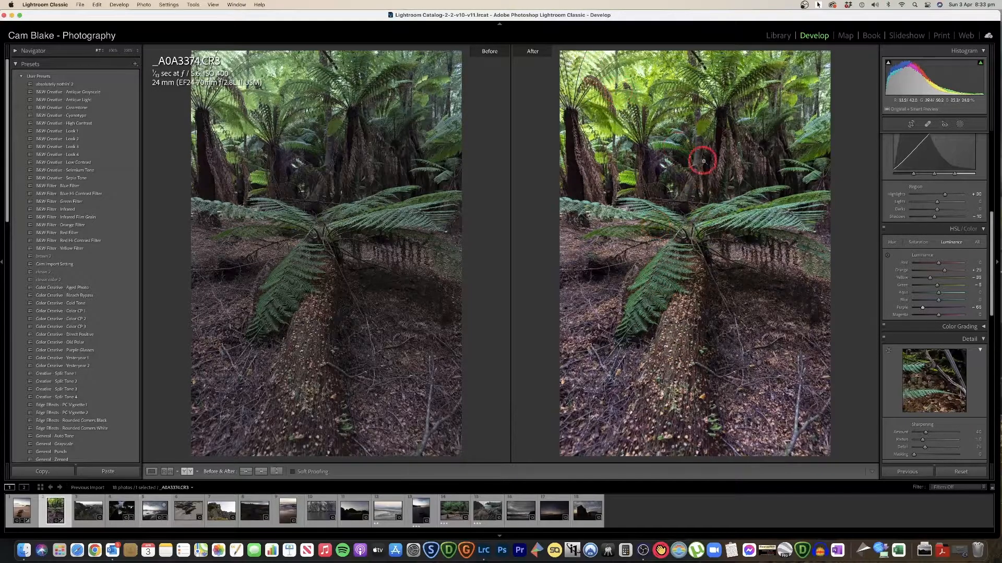
{"action": "key", "text": "y"}
Raise the sharpening Masking to about 80 while previewing the mask
{"action": "scroll", "coordinate": [934, 321], "scroll_direction": "down", "scroll_amount": 5}
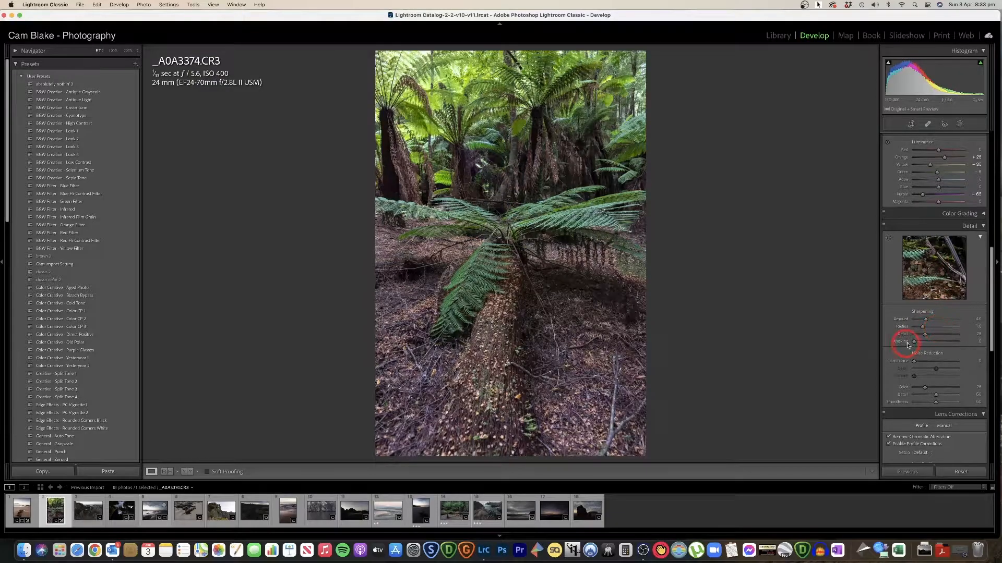
{"action": "key", "text": "alt"}
{"action": "left_click_drag", "start_coordinate": [914, 343], "coordinate": [951, 343]}
{"action": "scroll", "coordinate": [931, 339], "scroll_direction": "down", "scroll_amount": 3}
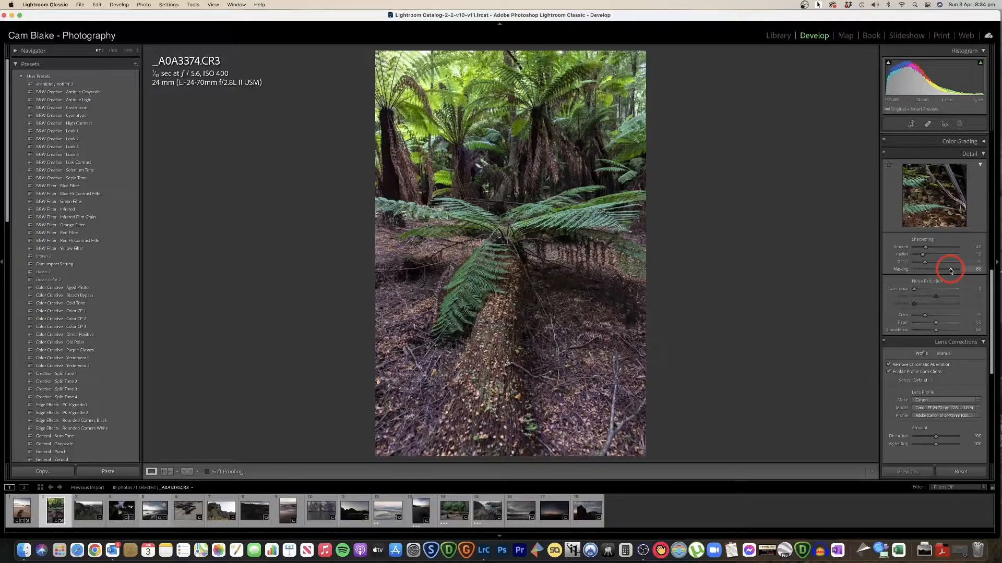
Apply a post-crop vignette with an Amount of about −25, checking the trunk at 100% and comparing before and after
{"action": "scroll", "coordinate": [946, 273], "scroll_direction": "down", "scroll_amount": 4}
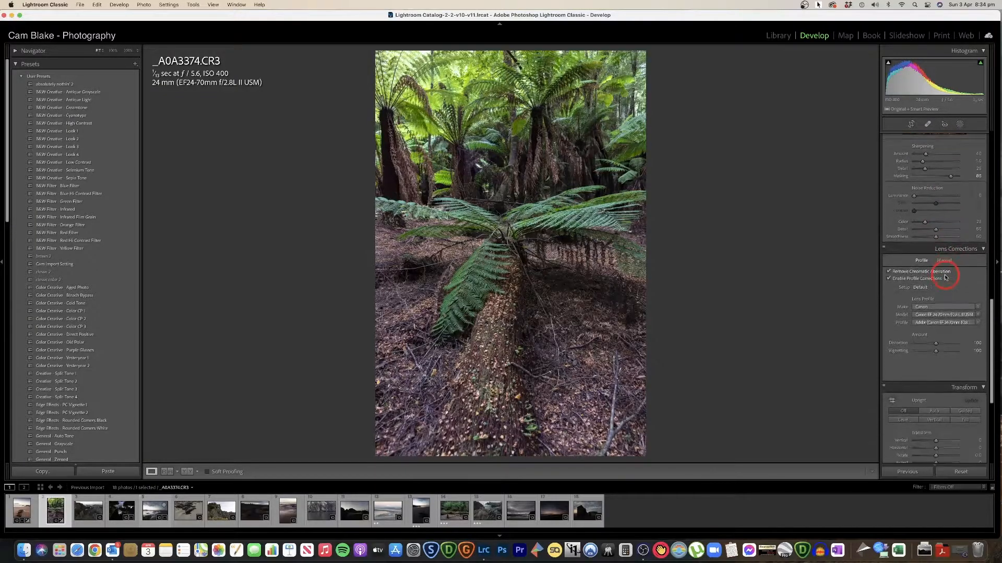
{"action": "scroll", "coordinate": [937, 268], "scroll_direction": "down", "scroll_amount": 6}
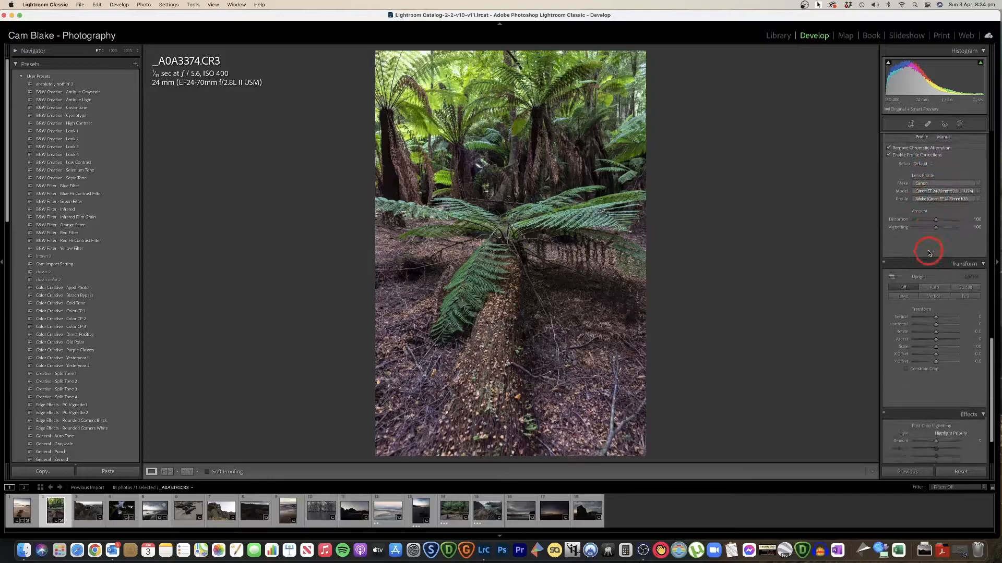
{"action": "scroll", "coordinate": [932, 283], "scroll_direction": "down", "scroll_amount": 2}
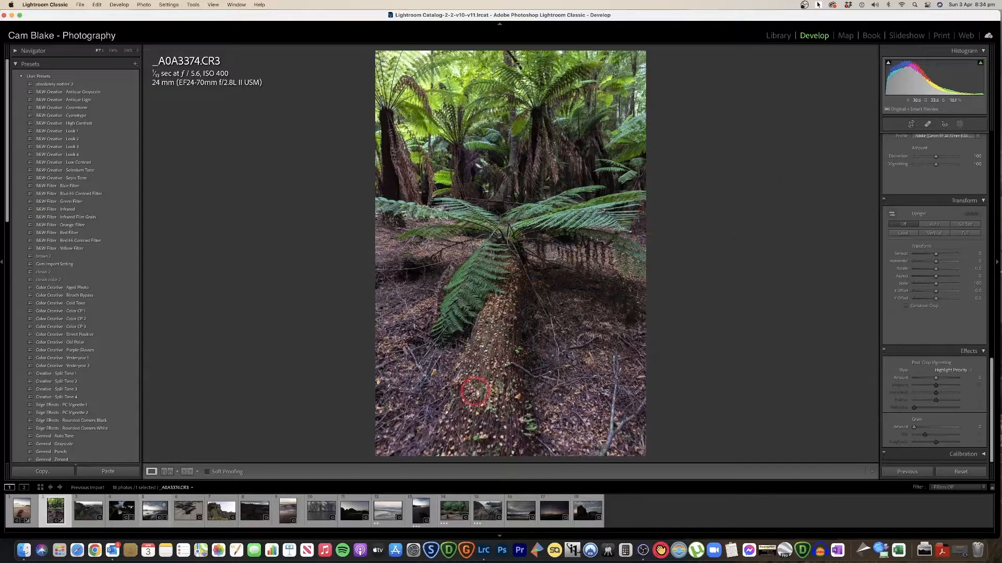
{"action": "left_click", "coordinate": [479, 401]}
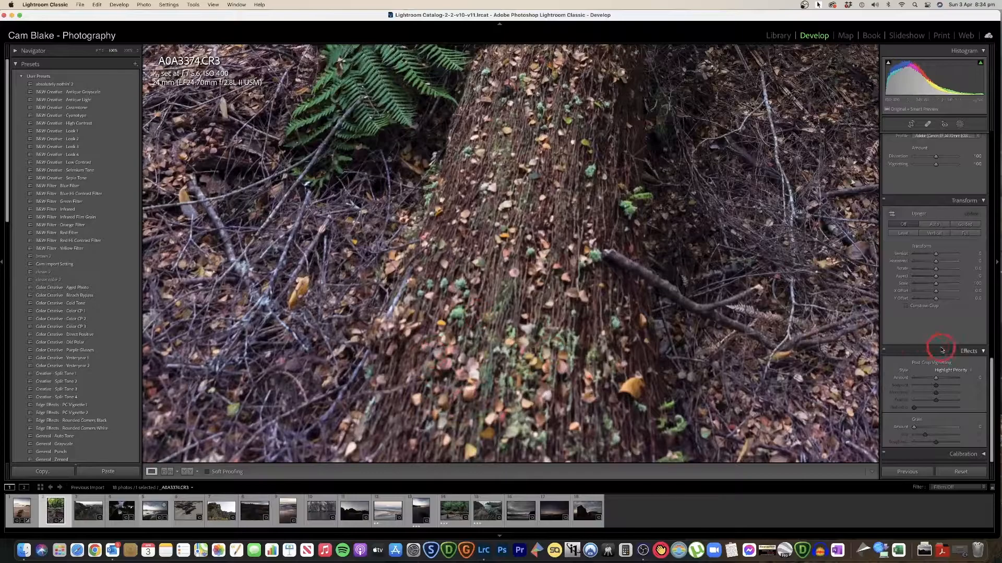
{"action": "left_click", "coordinate": [652, 348]}
{"action": "left_click_drag", "start_coordinate": [937, 379], "coordinate": [936, 381]}
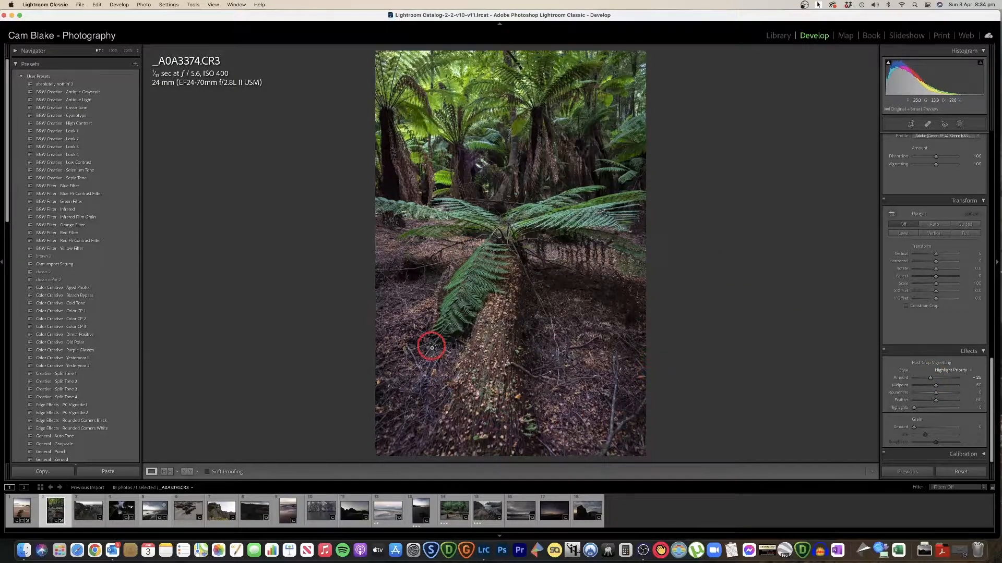
{"action": "left_click", "coordinate": [501, 325]}
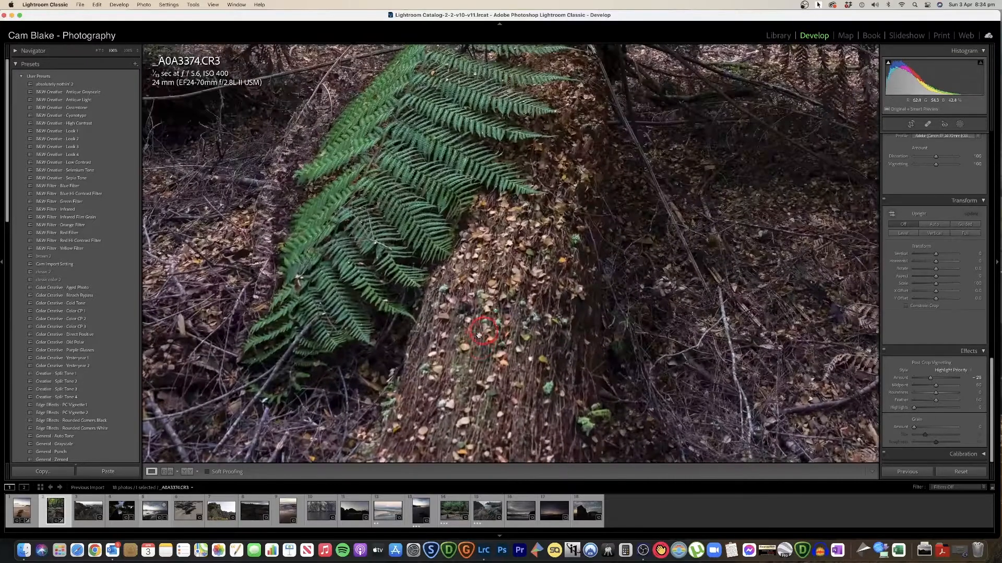
{"action": "left_click", "coordinate": [464, 311]}
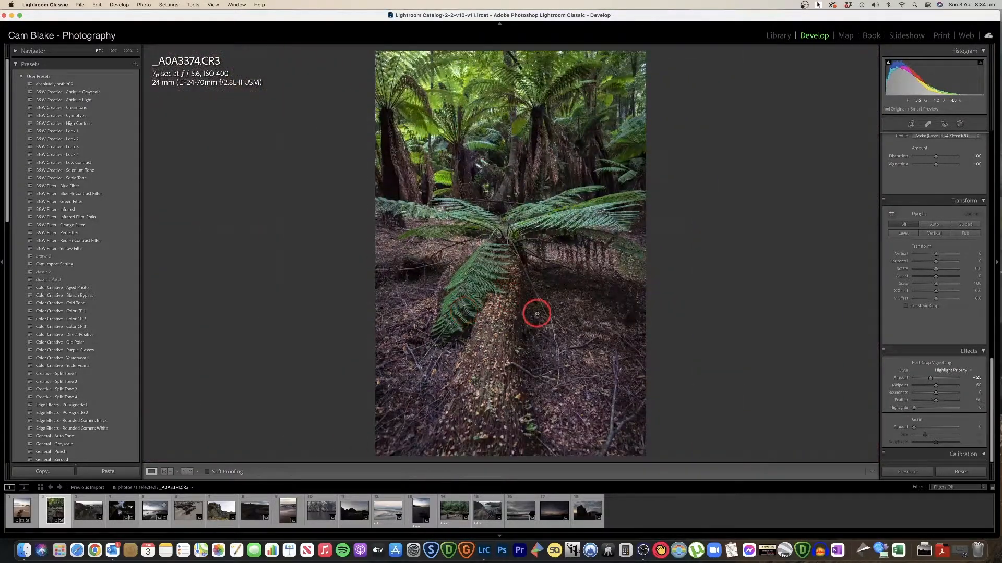
{"action": "key", "text": "y"}
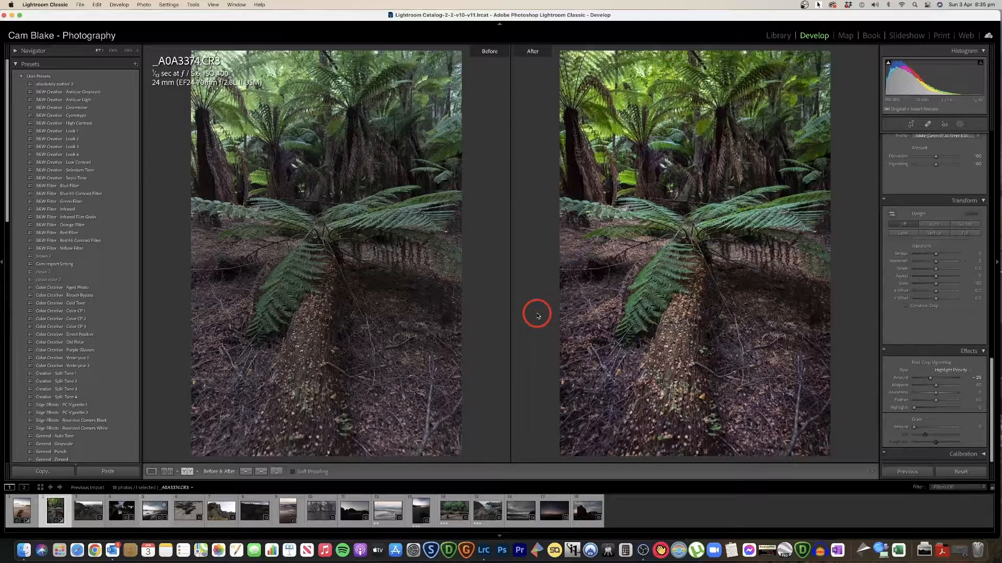
{"action": "key", "text": "y"}
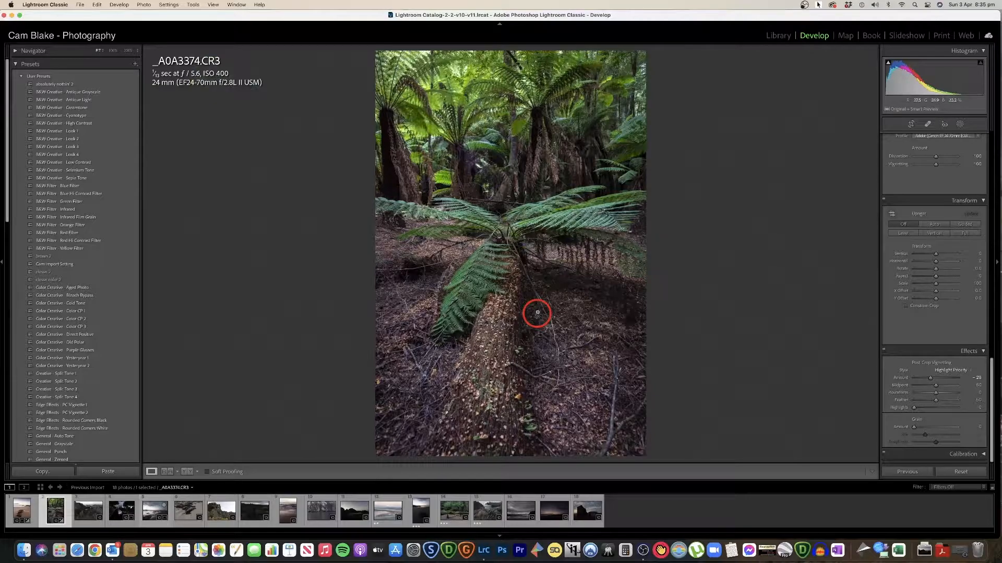
Reset the overall Saturation and set it to about +5
{"action": "scroll", "coordinate": [932, 284], "scroll_direction": "up", "scroll_amount": 10}
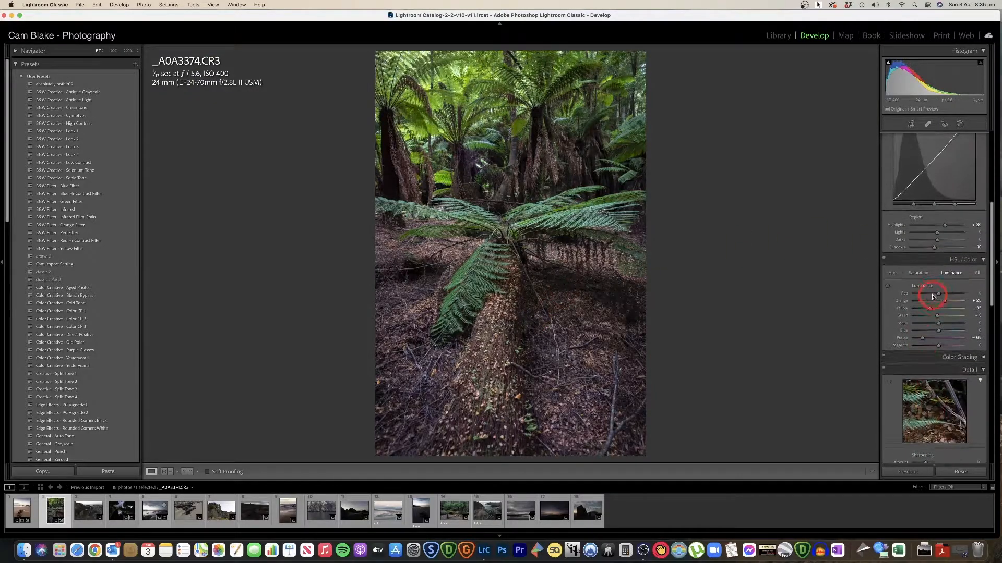
{"action": "scroll", "coordinate": [934, 300], "scroll_direction": "up", "scroll_amount": 6}
{"action": "double_click", "coordinate": [937, 309]}
{"action": "mouse_move", "coordinate": [936, 312]}
{"action": "left_mouse_down"}
{"action": "mouse_move", "coordinate": [906, 310]}
{"action": "mouse_move", "coordinate": [937, 309]}
{"action": "left_mouse_up"}
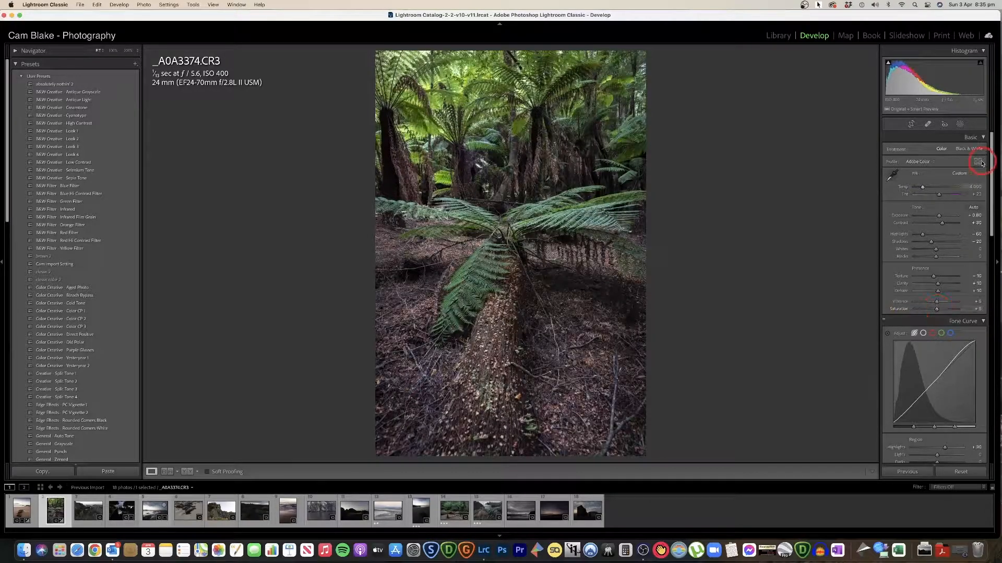
Preview the photo in the Black & White treatment and return it to Color
{"action": "left_click", "coordinate": [969, 150]}
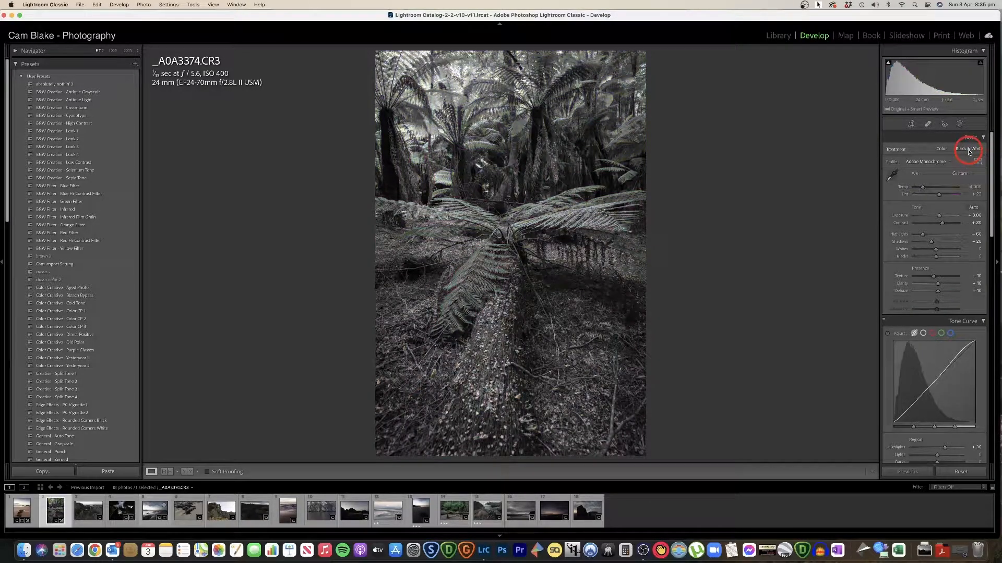
{"action": "left_click", "coordinate": [942, 149]}
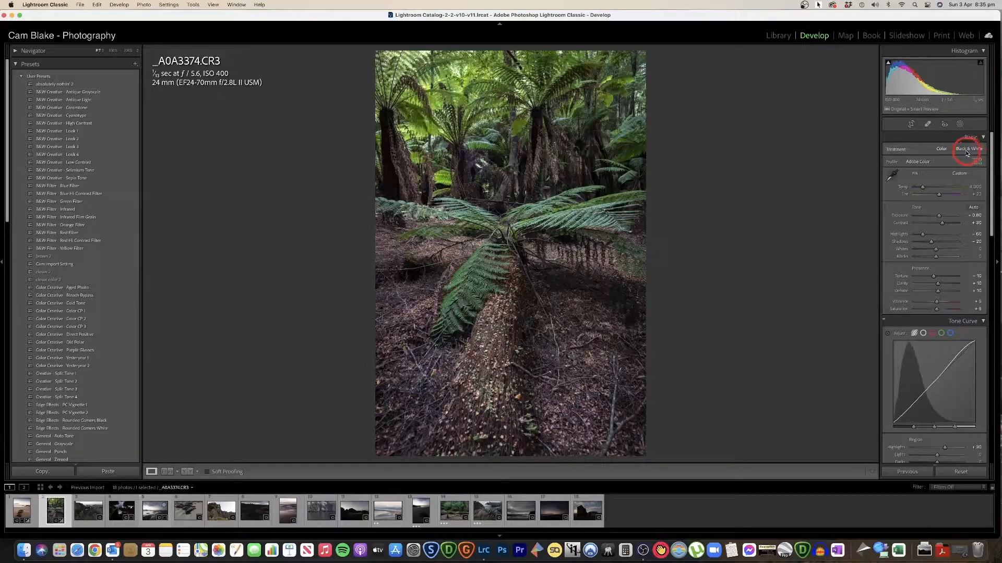
Try cropping from the photo's lower edge, close the crop tool and compare before and after
{"action": "left_click", "coordinate": [911, 123]}
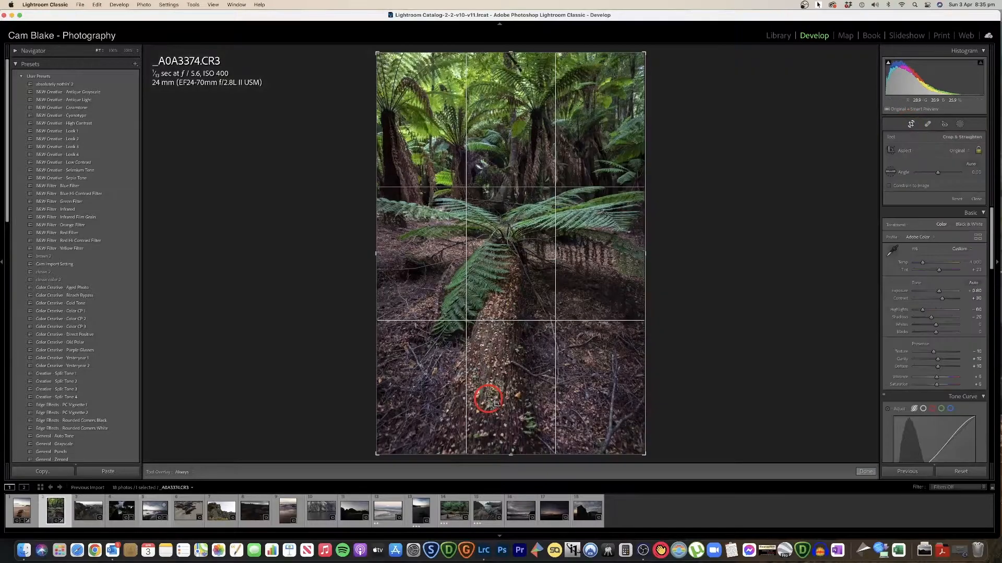
{"action": "mouse_move", "coordinate": [510, 454]}
{"action": "left_mouse_down"}
{"action": "mouse_move", "coordinate": [514, 422]}
{"action": "mouse_move", "coordinate": [514, 454]}
{"action": "left_mouse_up"}
{"action": "left_click", "coordinate": [876, 477]}
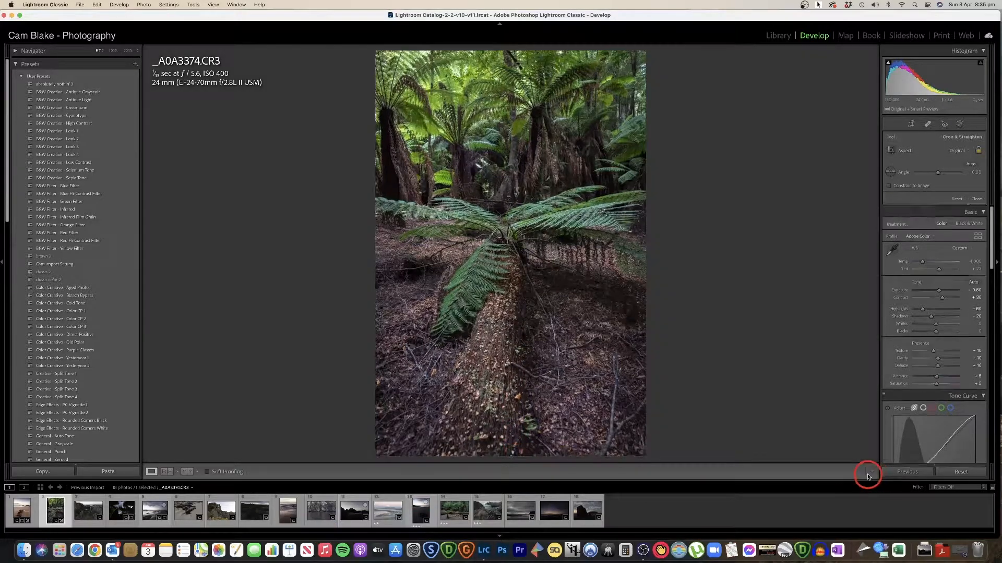
{"action": "key", "text": "y"}
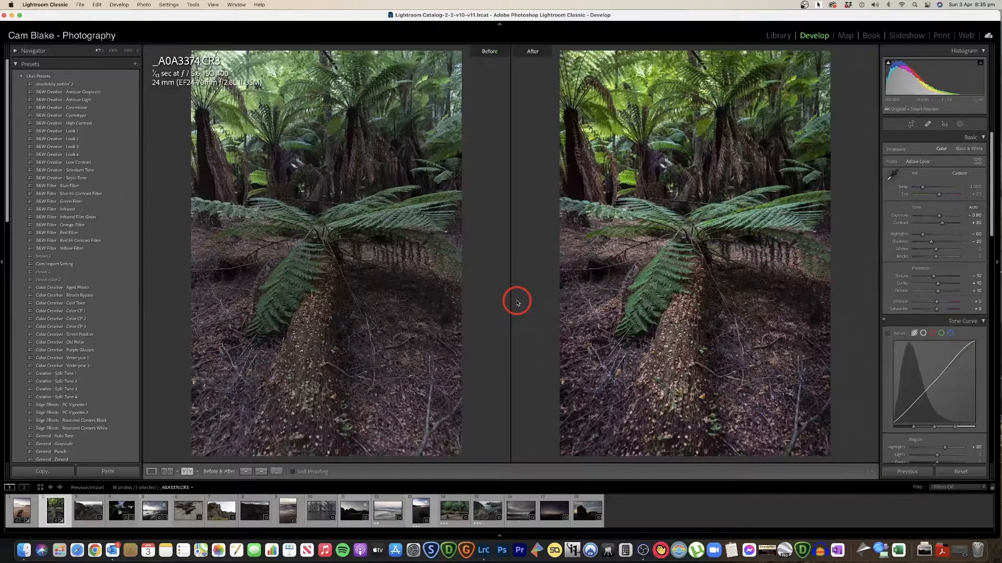
Inspect the fern forest photo's fronds, trunk and forest floor at 100%, and compare before and after
{"action": "key", "text": "y"}
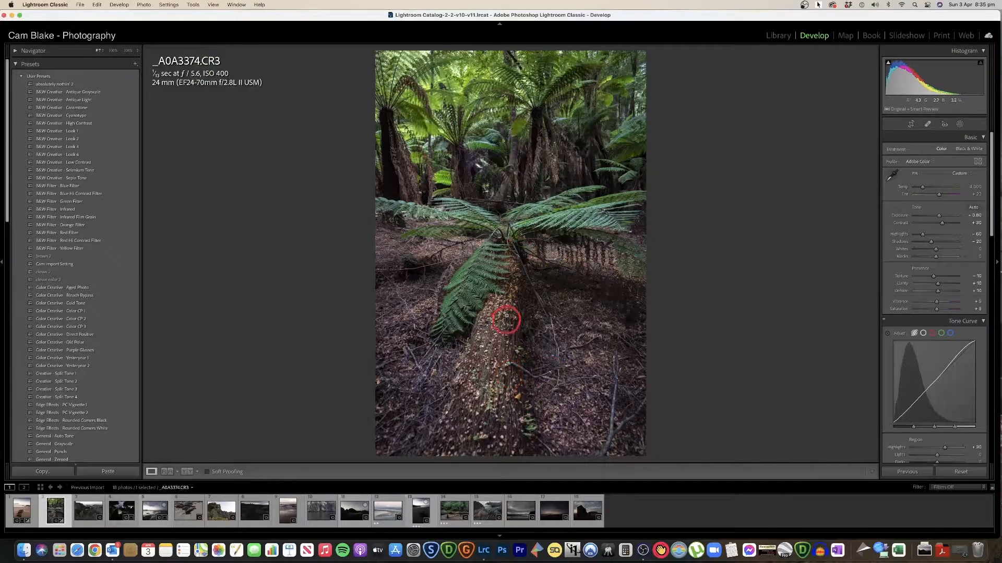
{"action": "left_click", "coordinate": [513, 323]}
{"action": "mouse_move", "coordinate": [510, 372]}
{"action": "left_mouse_down"}
{"action": "mouse_move", "coordinate": [506, 324]}
{"action": "mouse_move", "coordinate": [519, 369]}
{"action": "left_mouse_up"}
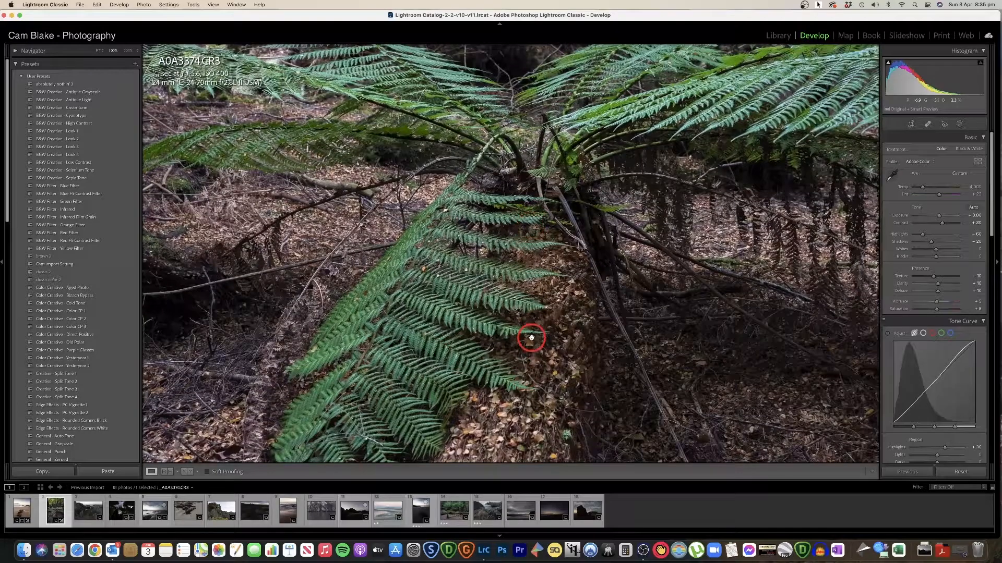
{"action": "left_click_drag", "start_coordinate": [498, 229], "coordinate": [487, 328]}
{"action": "left_click_drag", "start_coordinate": [677, 209], "coordinate": [510, 265]}
{"action": "left_click", "coordinate": [510, 265]}
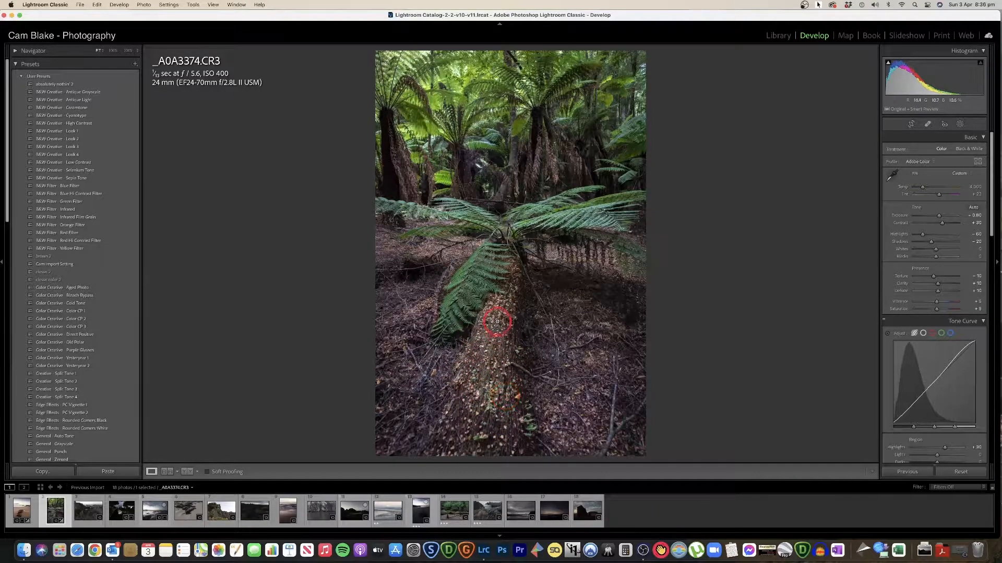
{"action": "left_click", "coordinate": [553, 229]}
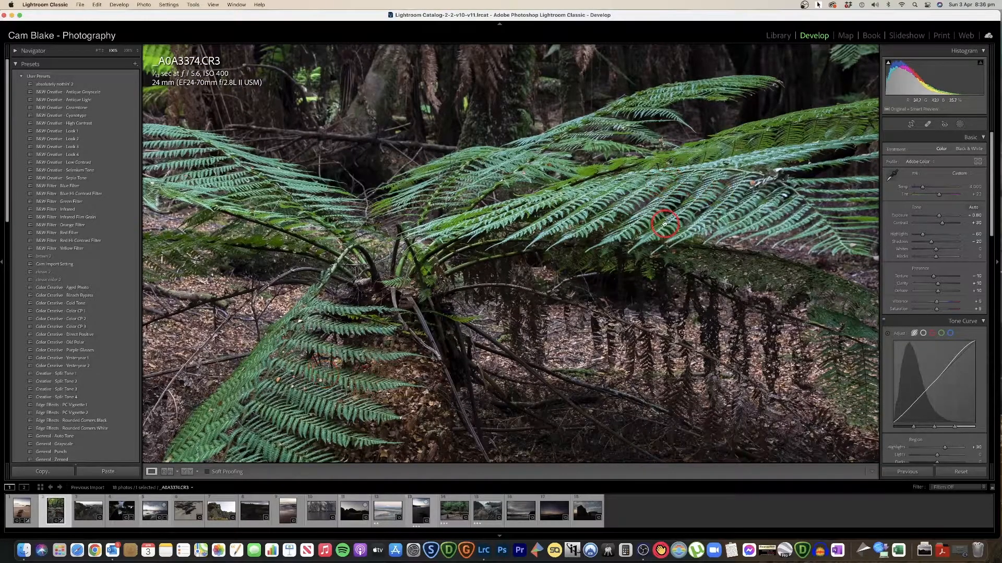
{"action": "left_click", "coordinate": [593, 200]}
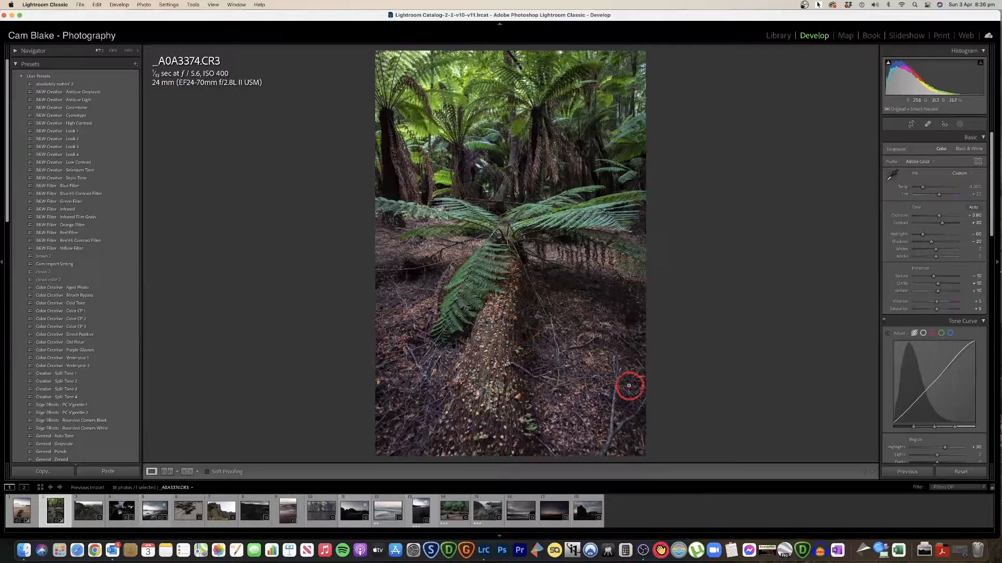
{"action": "left_click", "coordinate": [579, 373]}
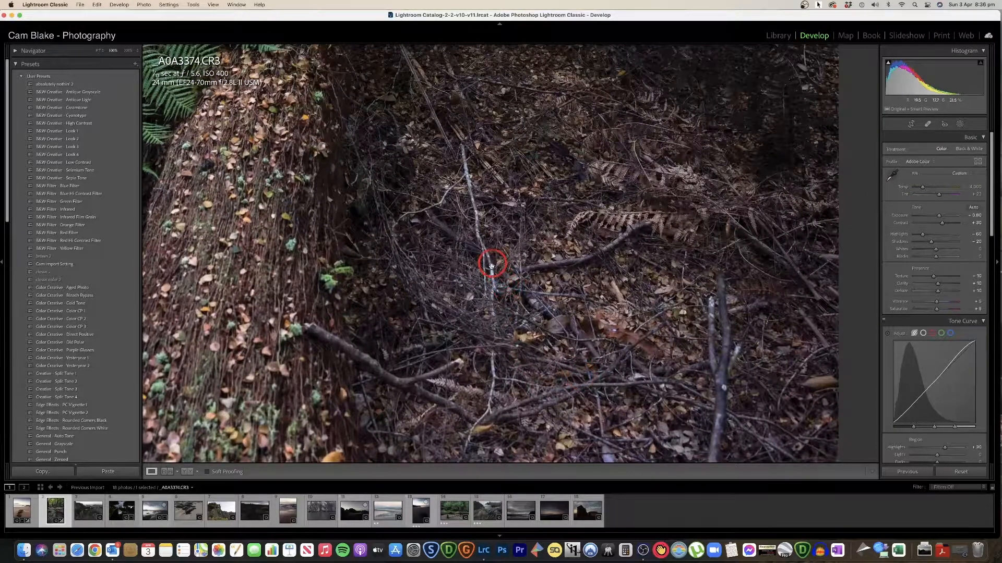
{"action": "left_click", "coordinate": [333, 348]}
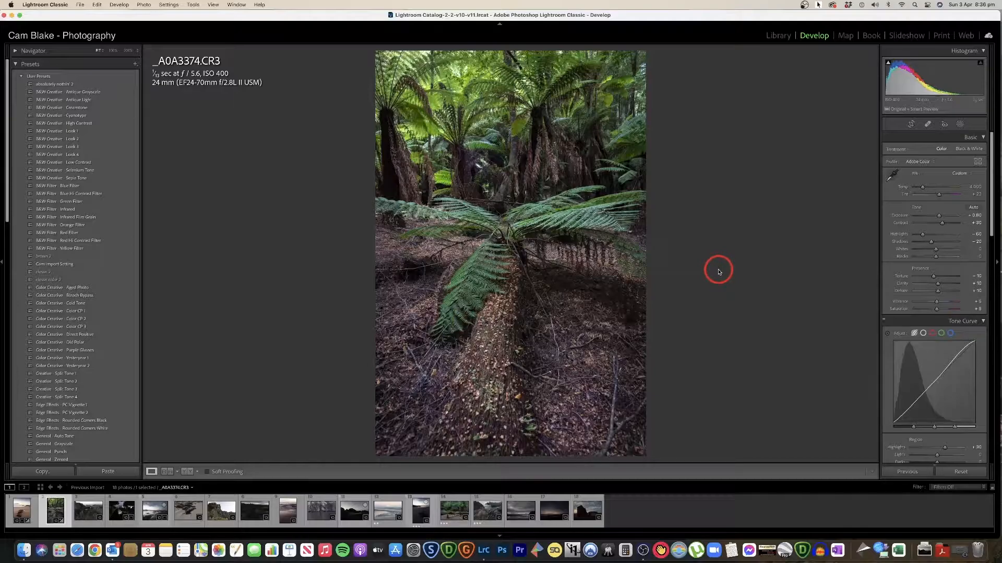
{"action": "key", "text": "y"}
{"action": "key", "text": "y"}
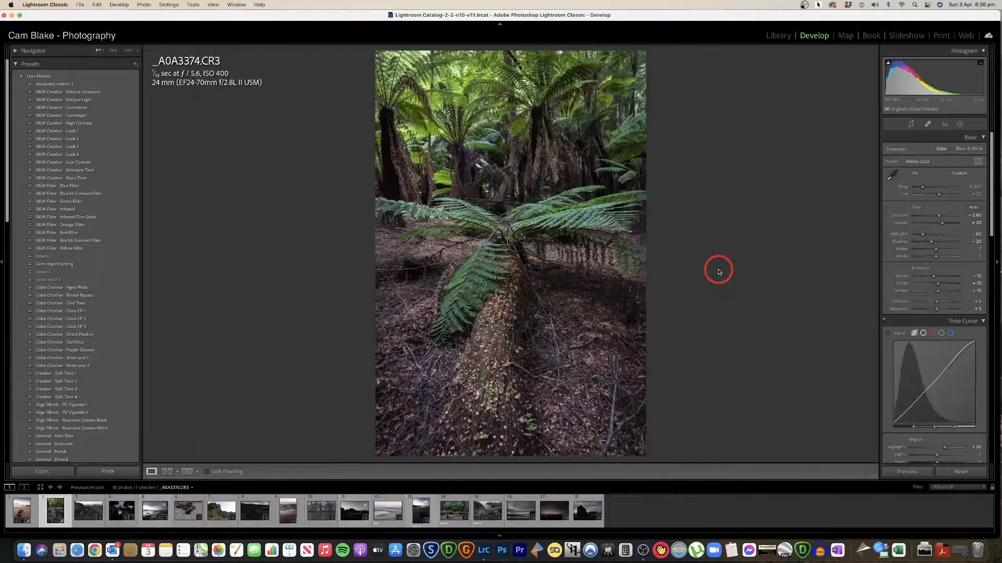
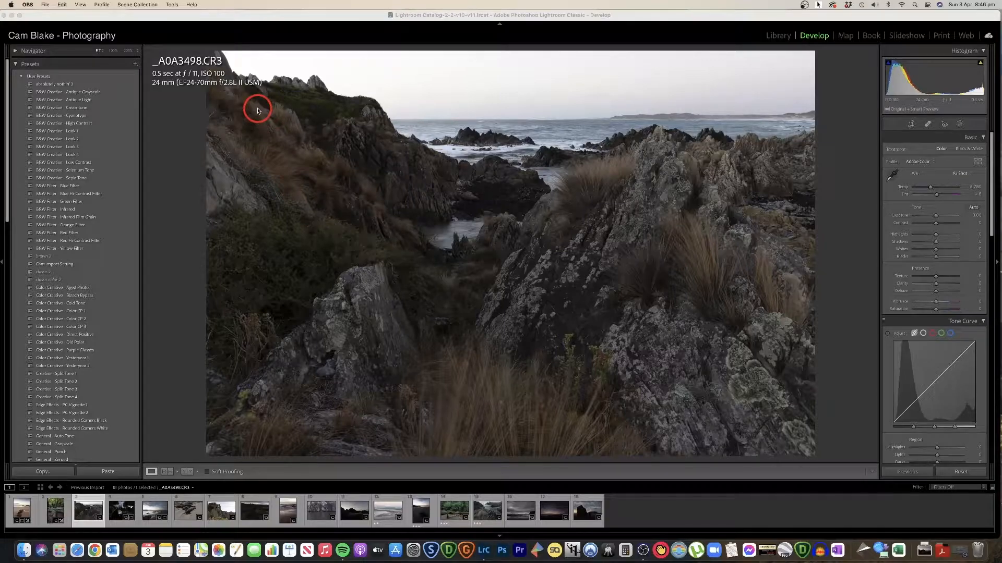
Crop the rocky coastline photo slightly inward from its upper-left corner, keeping the original aspect ratio, and apply the crop
{"action": "left_click", "coordinate": [195, 103]}
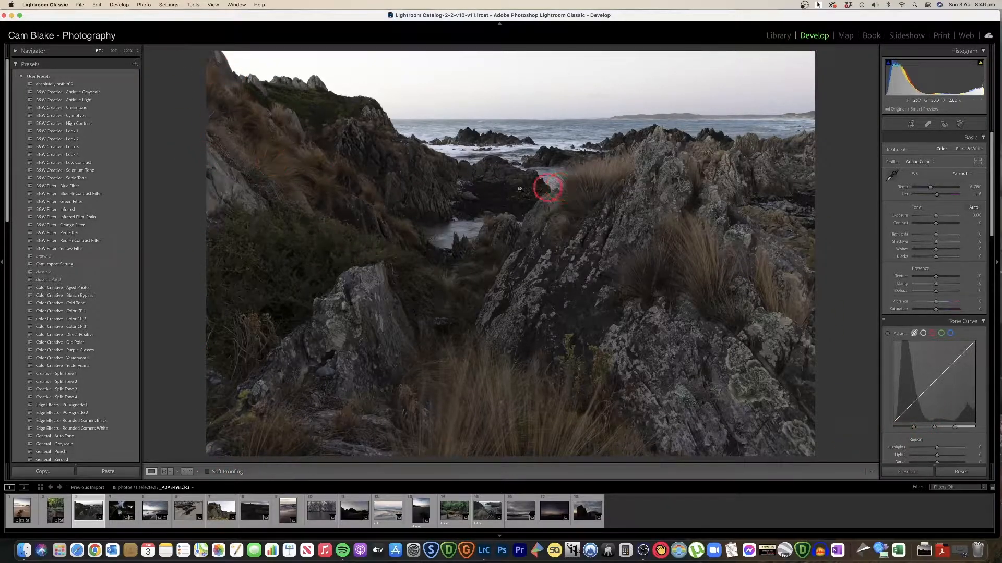
{"action": "left_click", "coordinate": [912, 126]}
{"action": "left_click_drag", "start_coordinate": [208, 53], "coordinate": [221, 58]}
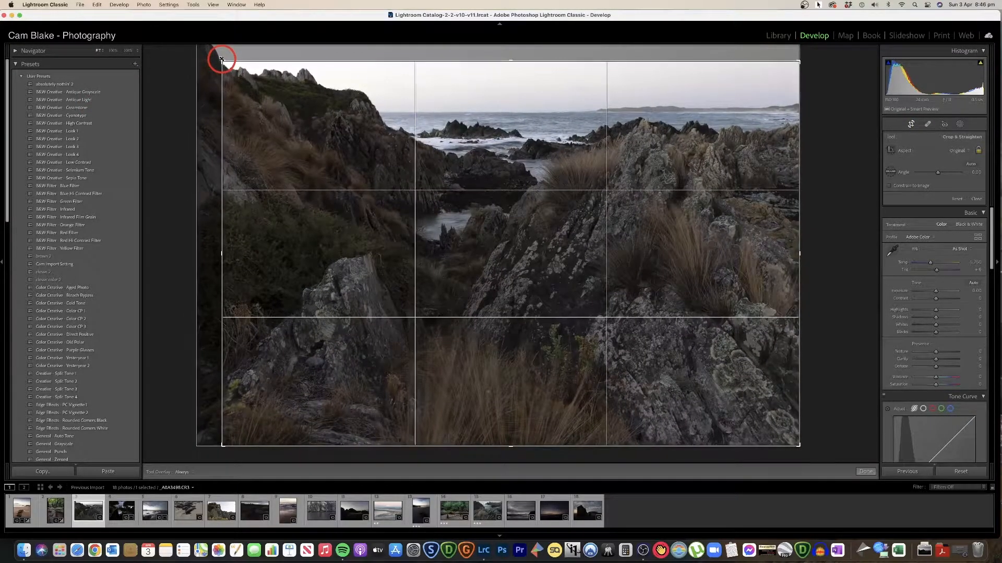
{"action": "key", "text": "Return"}
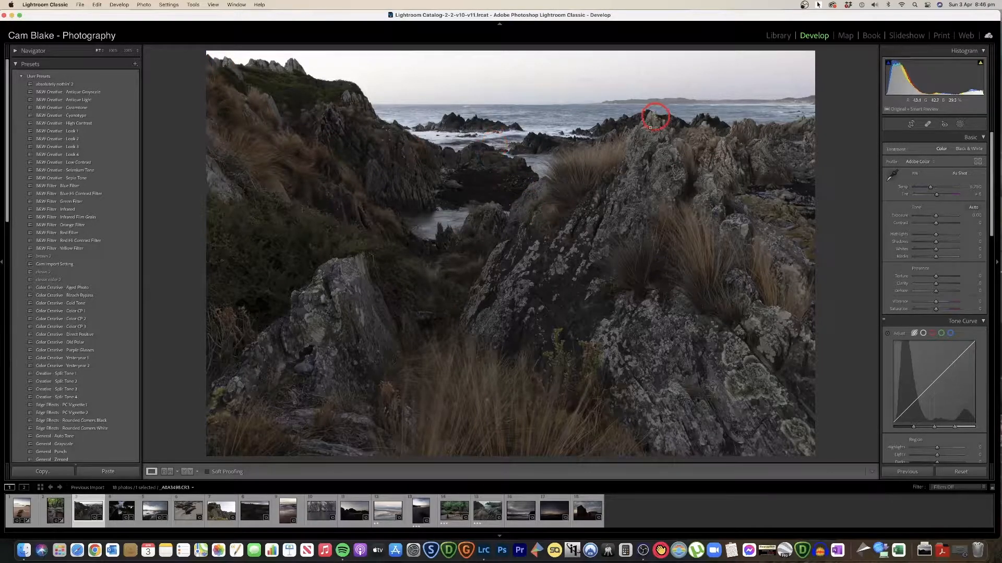
Warm the coastline photo's Temp to about 7,000 and raise Exposure to about +0.60
{"action": "mouse_move", "coordinate": [890, 63]}
{"action": "scroll", "coordinate": [925, 192], "scroll_direction": "down", "scroll_amount": 2}
{"action": "scroll", "coordinate": [925, 192], "scroll_direction": "up", "scroll_amount": 2}
{"action": "left_click_drag", "start_coordinate": [930, 185], "coordinate": [930, 207]}
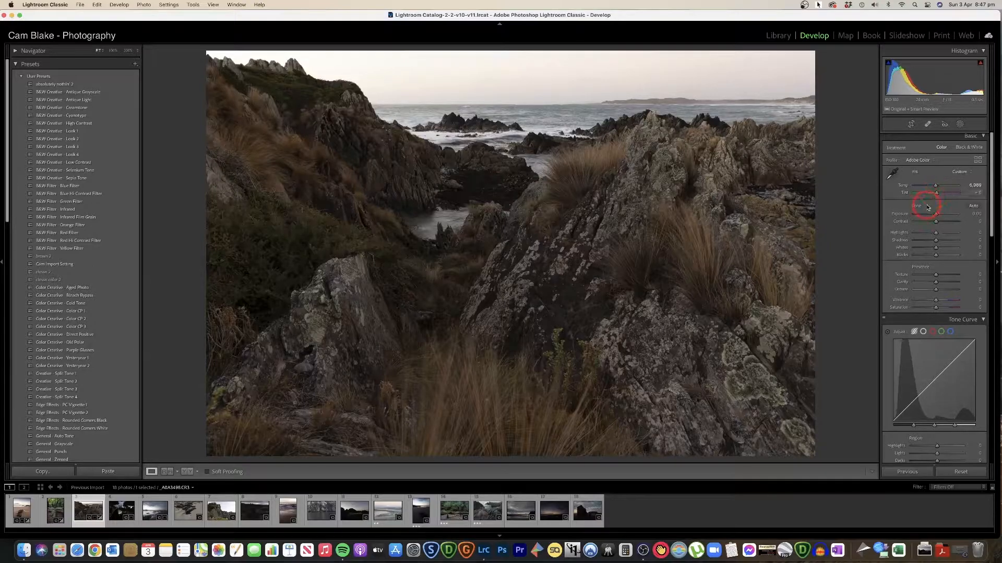
{"action": "left_click_drag", "start_coordinate": [937, 213], "coordinate": [939, 215]}
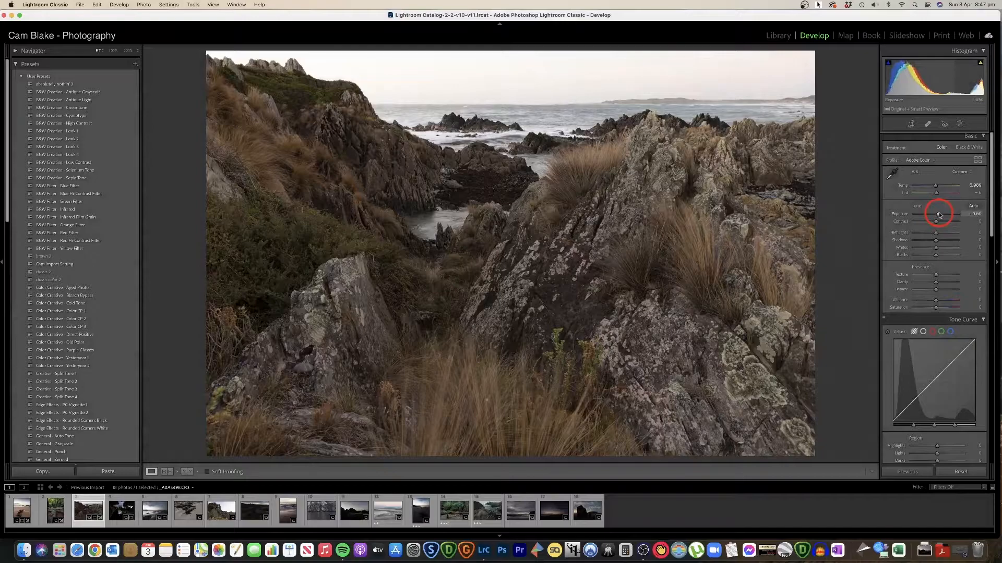
Check the sea and rocks at 100%, raise Exposure to about +0.75 and set Contrast to about +35
{"action": "left_click", "coordinate": [424, 121]}
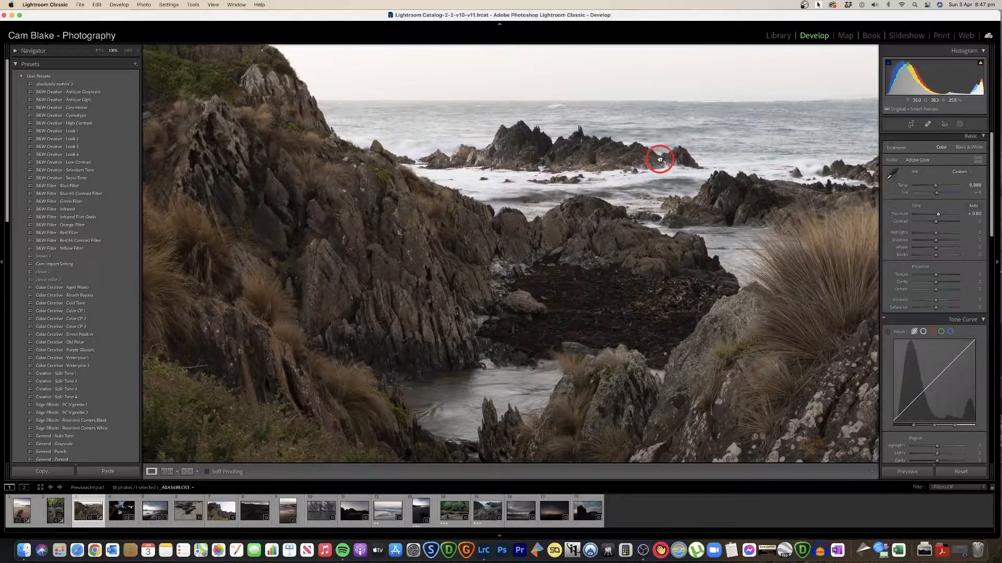
{"action": "left_click", "coordinate": [660, 159]}
{"action": "left_click_drag", "start_coordinate": [937, 213], "coordinate": [939, 215]}
{"action": "left_click_drag", "start_coordinate": [936, 221], "coordinate": [944, 222]}
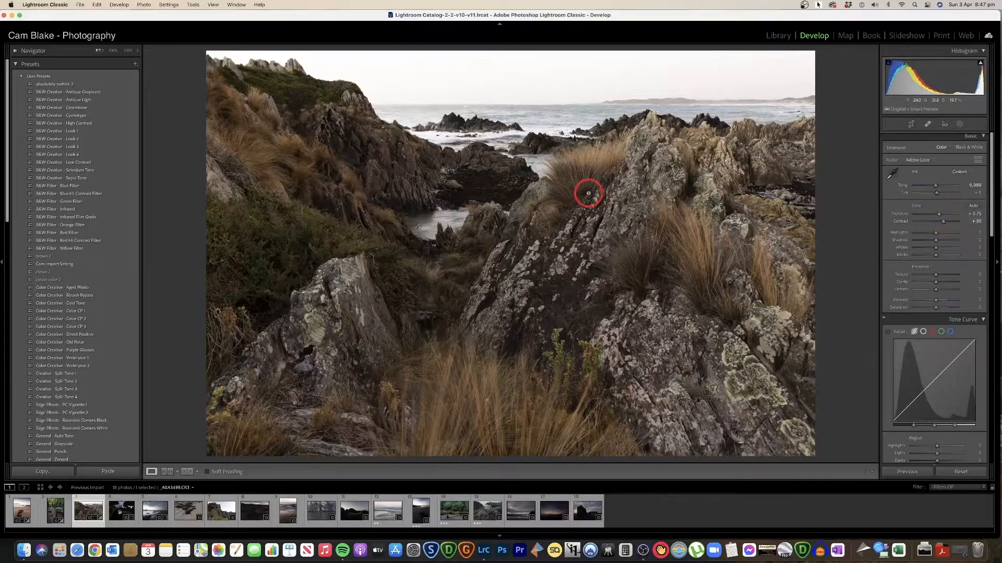
Set Highlights to about −75, raise Exposure to about +1.15 and lower Shadows to about −5
{"action": "mouse_move", "coordinate": [935, 233]}
{"action": "left_mouse_down"}
{"action": "mouse_move", "coordinate": [913, 233]}
{"action": "mouse_move", "coordinate": [937, 232]}
{"action": "mouse_move", "coordinate": [923, 233]}
{"action": "left_mouse_up"}
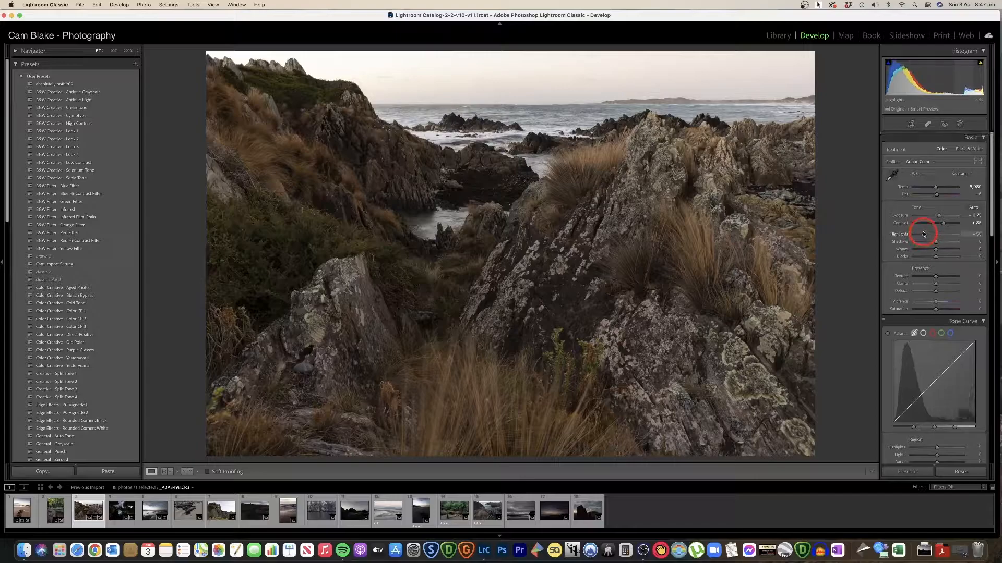
{"action": "left_click_drag", "start_coordinate": [939, 217], "coordinate": [920, 236]}
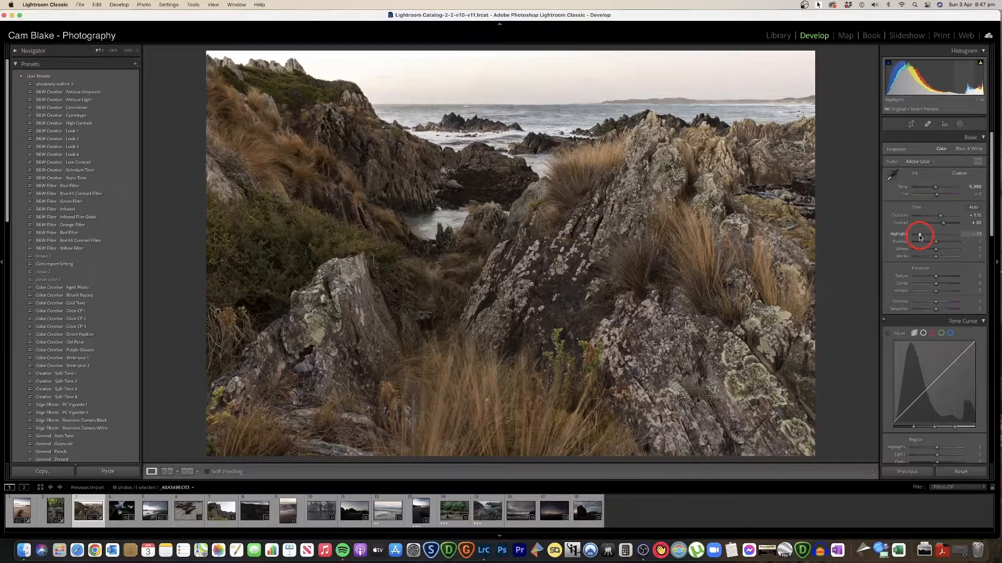
{"action": "left_click_drag", "start_coordinate": [920, 237], "coordinate": [933, 242]}
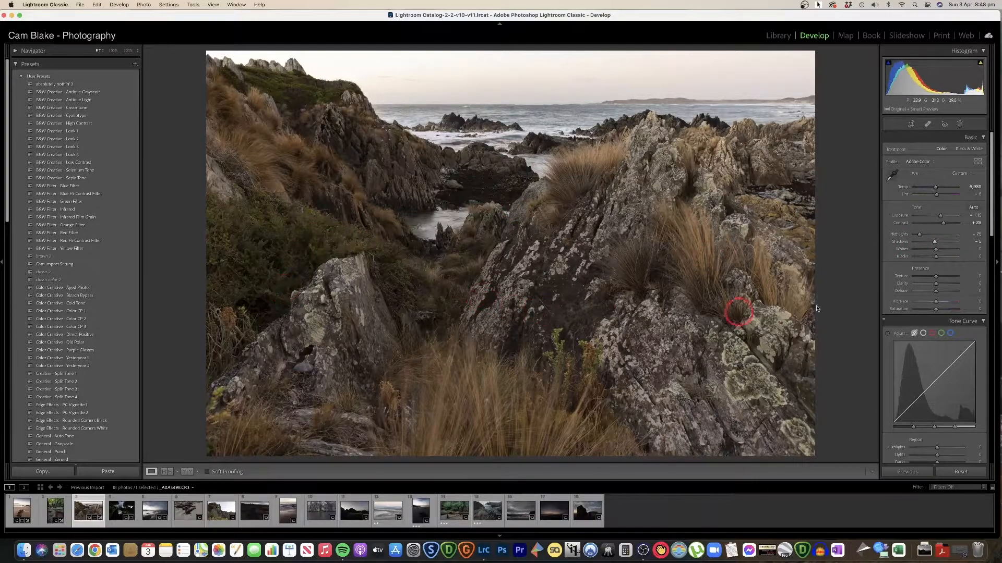
Set the Presence values to Texture −10, Clarity +10 and Dehaze +10
{"action": "scroll", "coordinate": [934, 250], "scroll_direction": "down", "scroll_amount": 2}
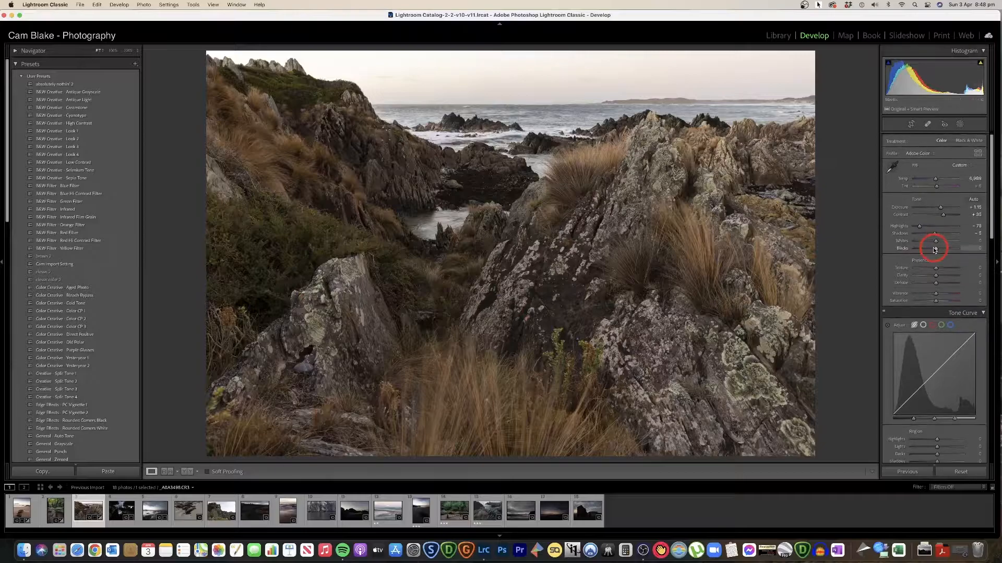
{"action": "scroll", "coordinate": [935, 239], "scroll_direction": "down", "scroll_amount": 1}
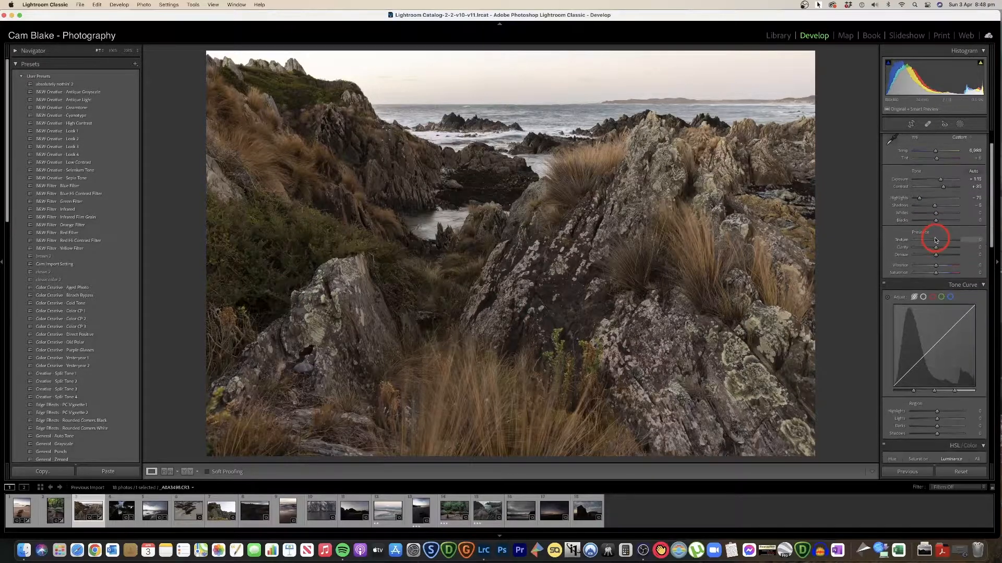
{"action": "left_click_drag", "start_coordinate": [936, 241], "coordinate": [940, 248]}
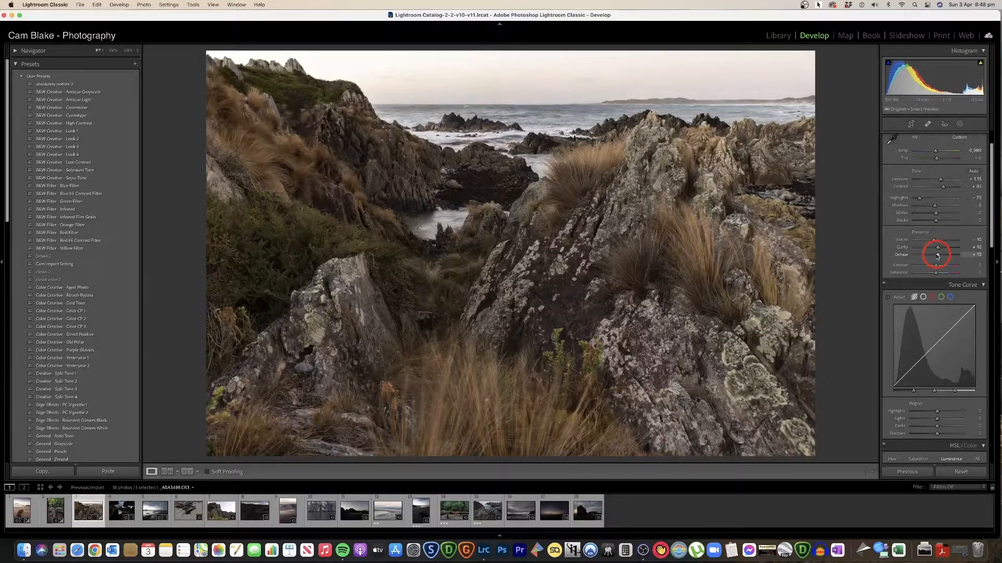
Examine the rocks, grass and offshore rocks of the coastline photo at 100%
{"action": "left_click", "coordinate": [670, 190]}
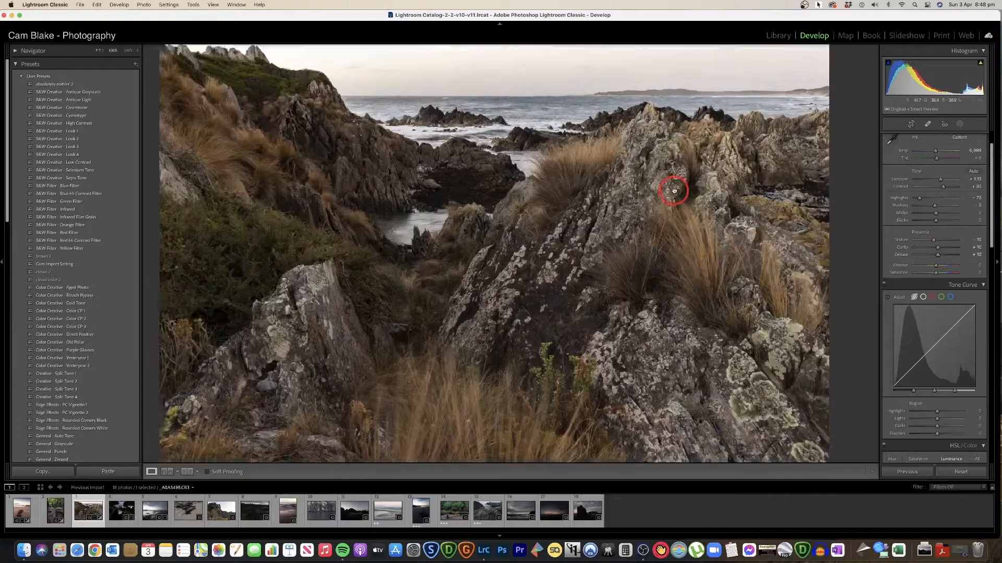
{"action": "left_click", "coordinate": [626, 192]}
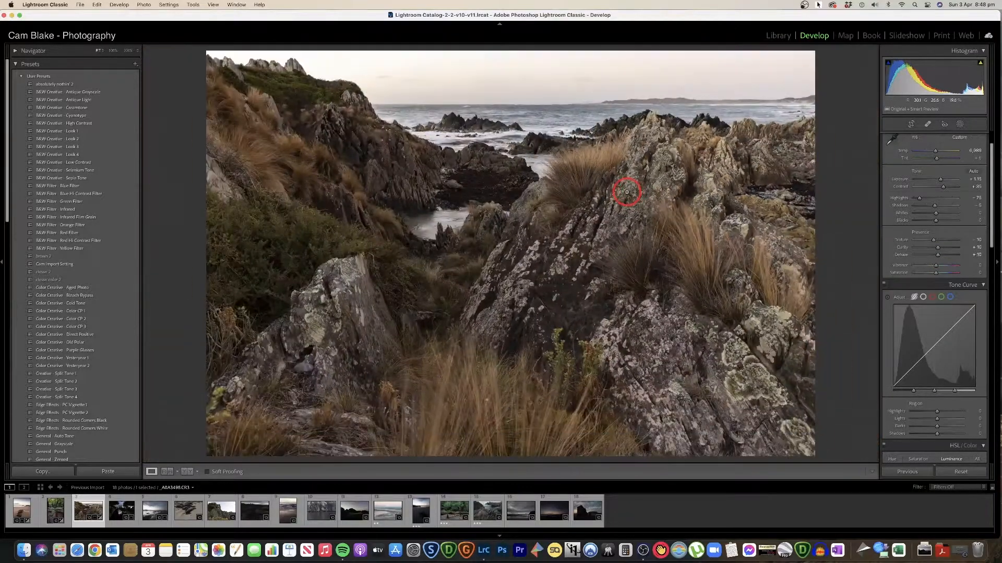
{"action": "left_click", "coordinate": [337, 286]}
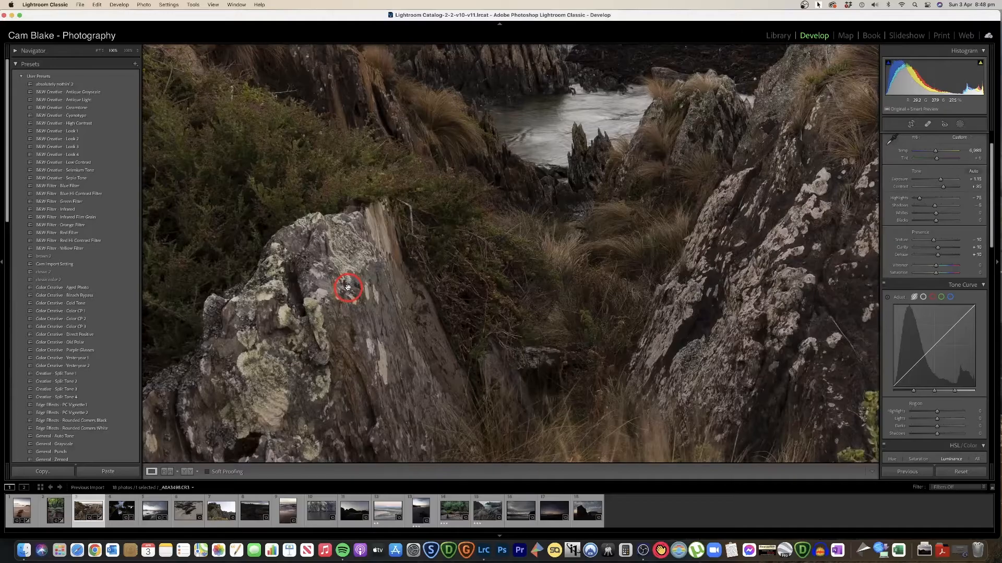
{"action": "left_click", "coordinate": [499, 184]}
{"action": "left_click", "coordinate": [498, 125]}
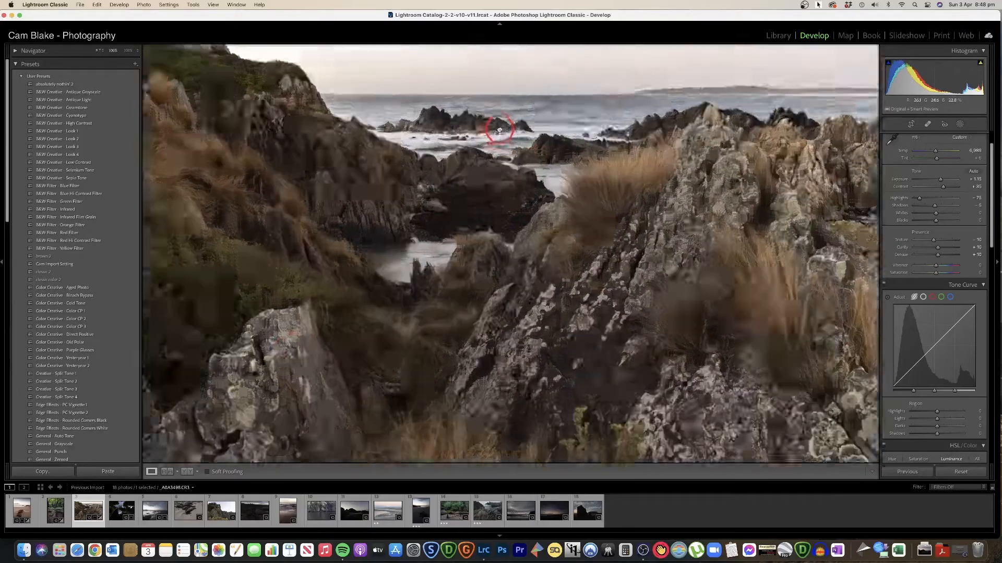
{"action": "left_click", "coordinate": [445, 123]}
{"action": "left_click", "coordinate": [693, 330]}
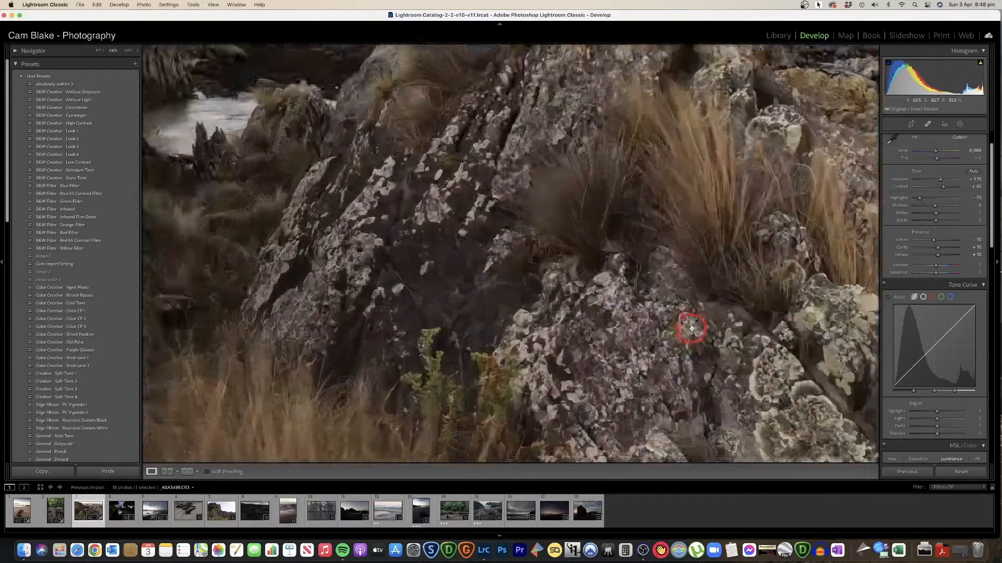
{"action": "left_click", "coordinate": [681, 329]}
{"action": "left_click", "coordinate": [258, 130]}
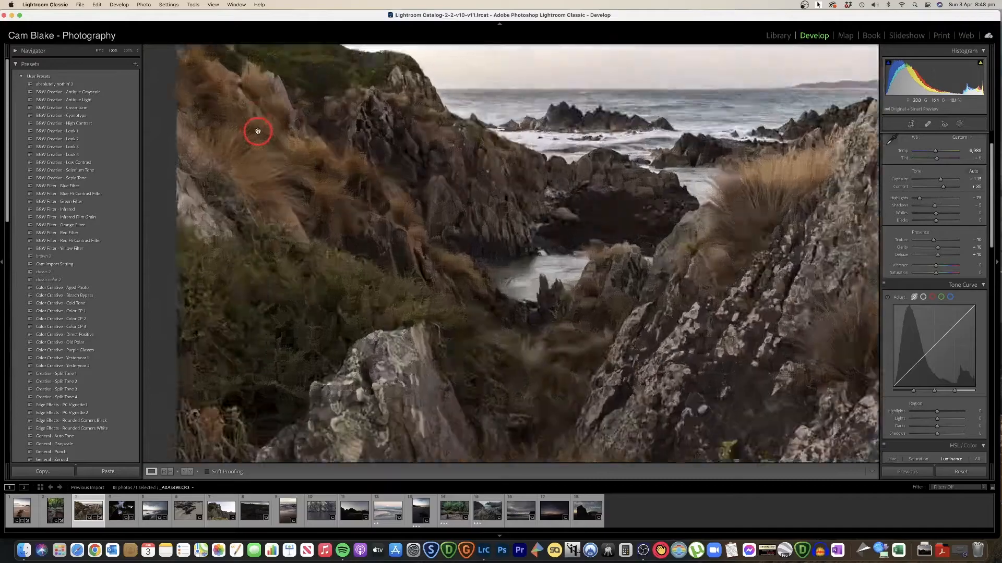
{"action": "left_click", "coordinate": [258, 131]}
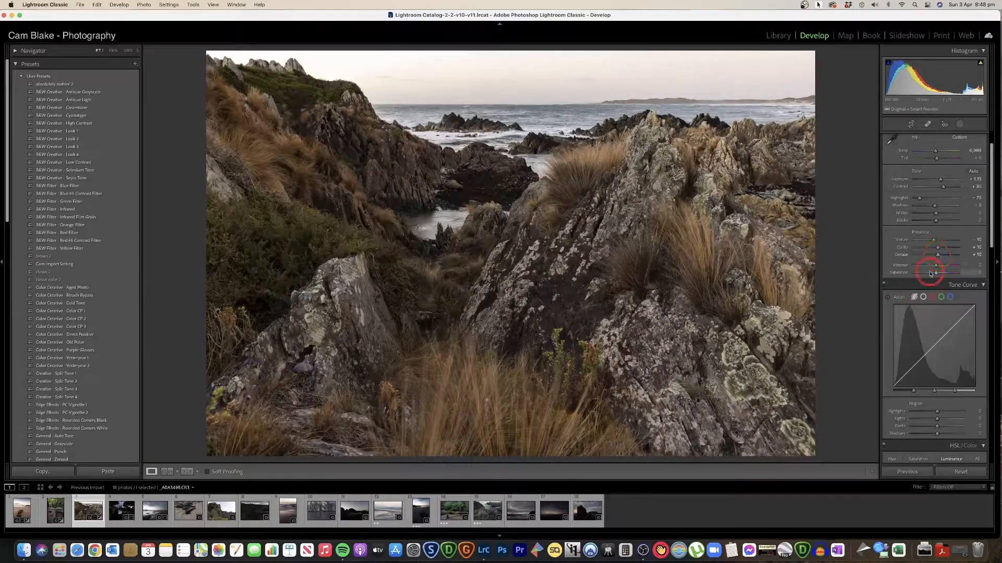
Add a Select Sky mask and adjust its tone with Contrast about 41 and Highlights about −48
{"action": "left_click", "coordinate": [960, 123]}
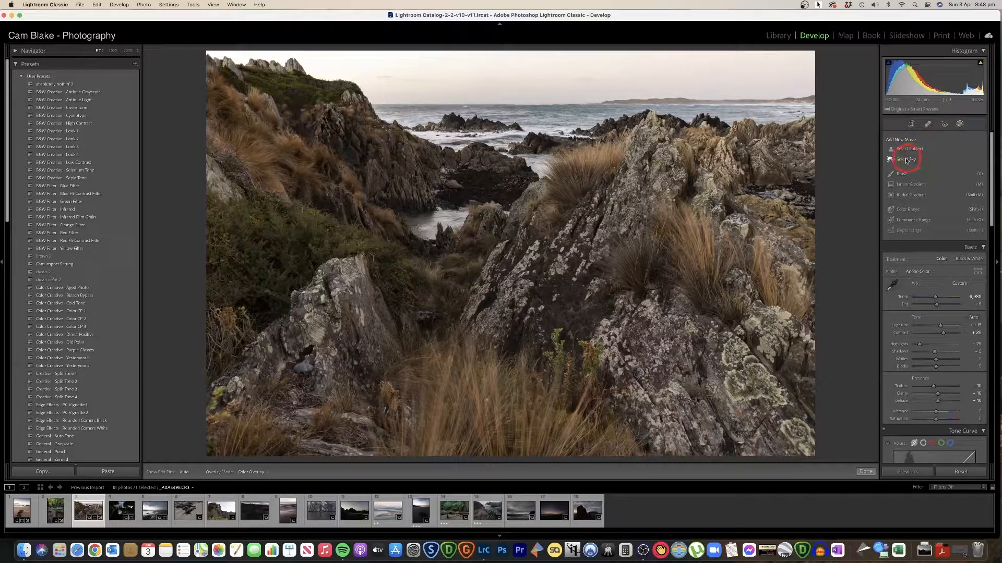
{"action": "left_click", "coordinate": [907, 160]}
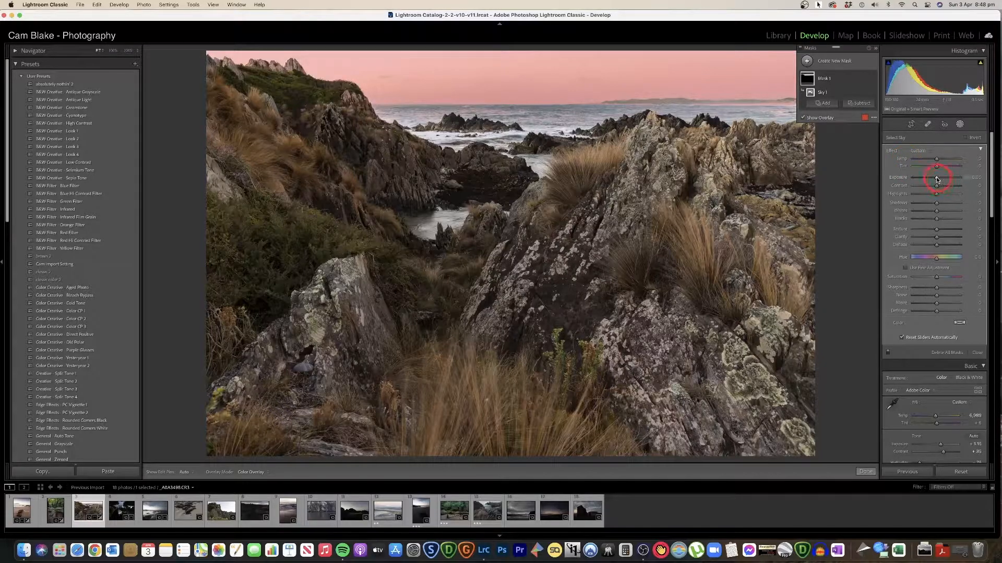
{"action": "mouse_move", "coordinate": [936, 179]}
{"action": "left_mouse_down"}
{"action": "mouse_move", "coordinate": [921, 196]}
{"action": "mouse_move", "coordinate": [946, 184]}
{"action": "mouse_move", "coordinate": [937, 179]}
{"action": "left_mouse_up"}
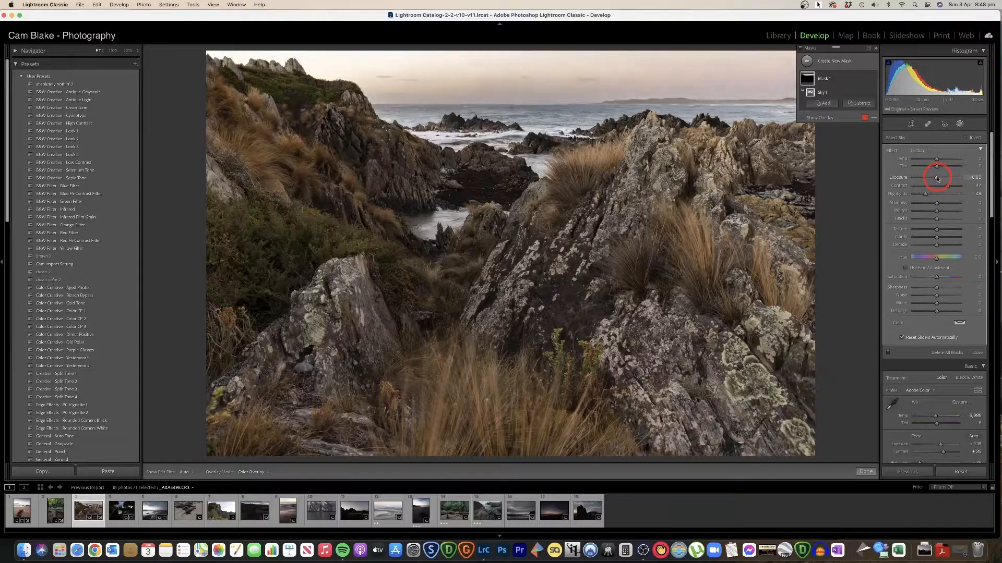
Warm the sky mask with Temp about 14 and Tint about 11, and refine its Exposure and Highlights, the latter to about −40
{"action": "left_click_drag", "start_coordinate": [937, 159], "coordinate": [942, 167]}
{"action": "left_click_drag", "start_coordinate": [939, 160], "coordinate": [939, 161]}
{"action": "left_click_drag", "start_coordinate": [940, 168], "coordinate": [939, 168]}
{"action": "left_click_drag", "start_coordinate": [935, 178], "coordinate": [945, 188]}
{"action": "mouse_move", "coordinate": [934, 197]}
{"action": "left_mouse_down"}
{"action": "mouse_move", "coordinate": [900, 194]}
{"action": "mouse_move", "coordinate": [926, 194]}
{"action": "left_mouse_up"}
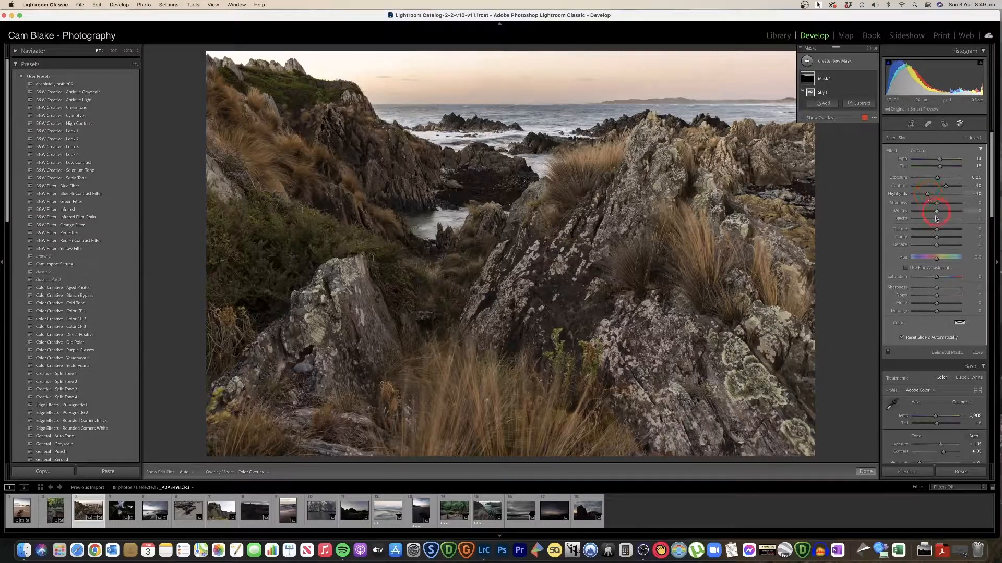
Lower the sky mask's Texture, slightly raise its Clarity and Dehaze, finish masking and check the horizon and sea at 100%
{"action": "mouse_move", "coordinate": [937, 234]}
{"action": "left_mouse_down"}
{"action": "mouse_move", "coordinate": [921, 230]}
{"action": "mouse_move", "coordinate": [950, 229]}
{"action": "mouse_move", "coordinate": [922, 232]}
{"action": "left_mouse_up"}
{"action": "mouse_move", "coordinate": [936, 237]}
{"action": "left_mouse_down"}
{"action": "mouse_move", "coordinate": [952, 245]}
{"action": "mouse_move", "coordinate": [938, 246]}
{"action": "left_mouse_up"}
{"action": "left_click", "coordinate": [870, 473]}
{"action": "left_click_drag", "start_coordinate": [510, 78], "coordinate": [597, 154]}
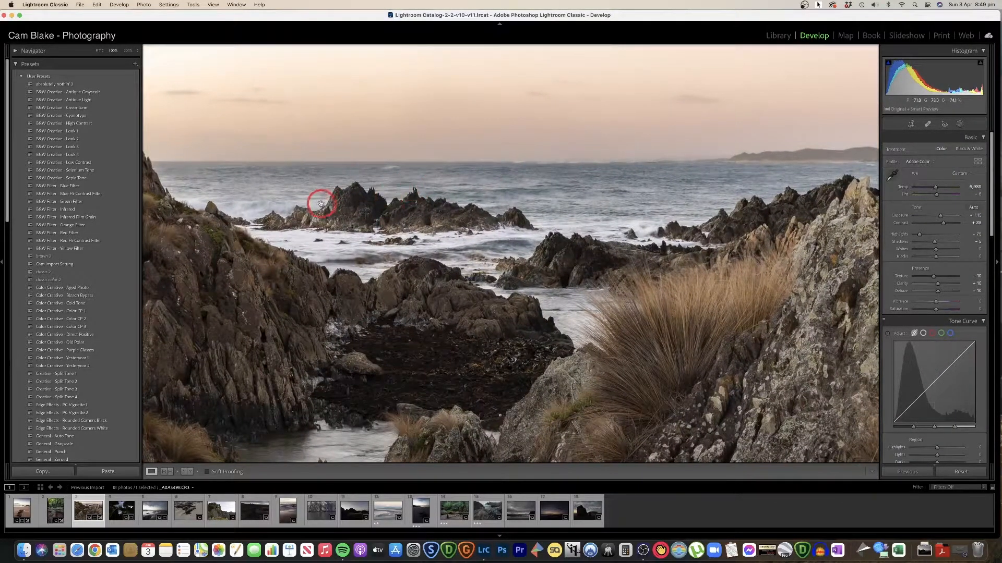
{"action": "left_click_drag", "start_coordinate": [291, 195], "coordinate": [395, 189]}
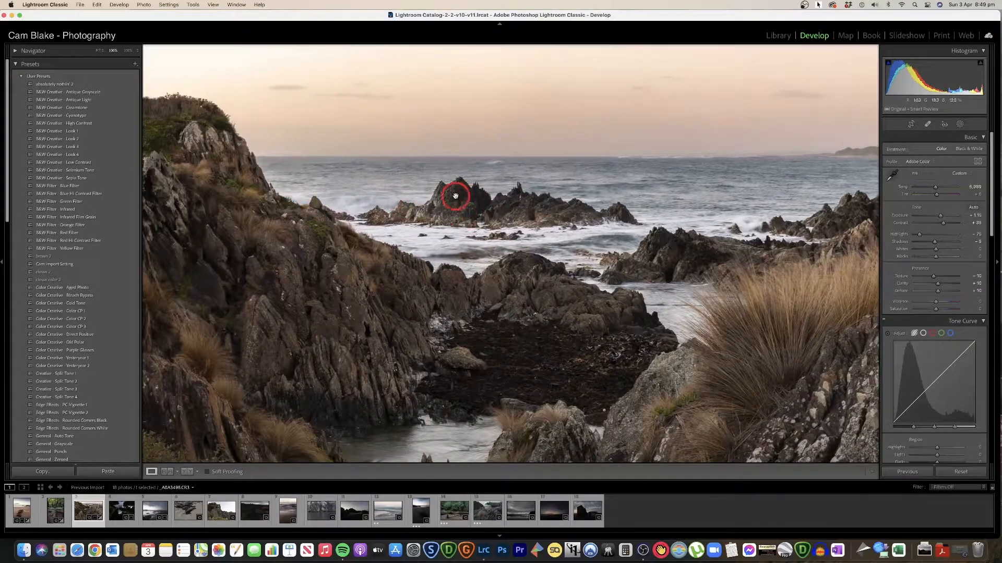
Examine the sea, offshore rocks and horizon of the coastline photo at 100% and compare the whole image before and after
{"action": "left_click_drag", "start_coordinate": [457, 195], "coordinate": [327, 186]}
{"action": "left_click_drag", "start_coordinate": [551, 178], "coordinate": [411, 175]}
{"action": "left_click_drag", "start_coordinate": [571, 156], "coordinate": [500, 220]}
{"action": "left_click_drag", "start_coordinate": [709, 148], "coordinate": [422, 148]}
{"action": "left_click", "coordinate": [536, 165]}
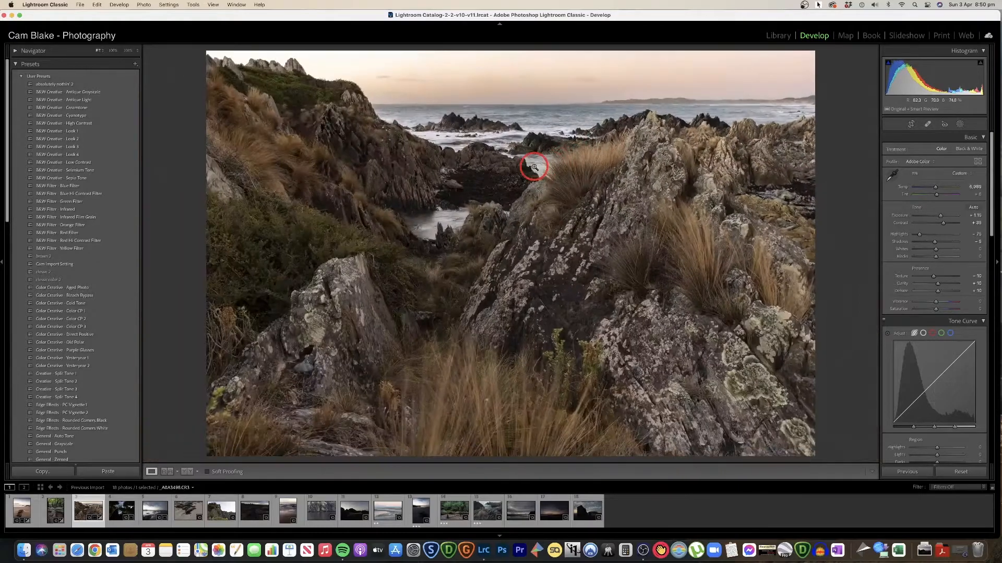
{"action": "key", "text": "y"}
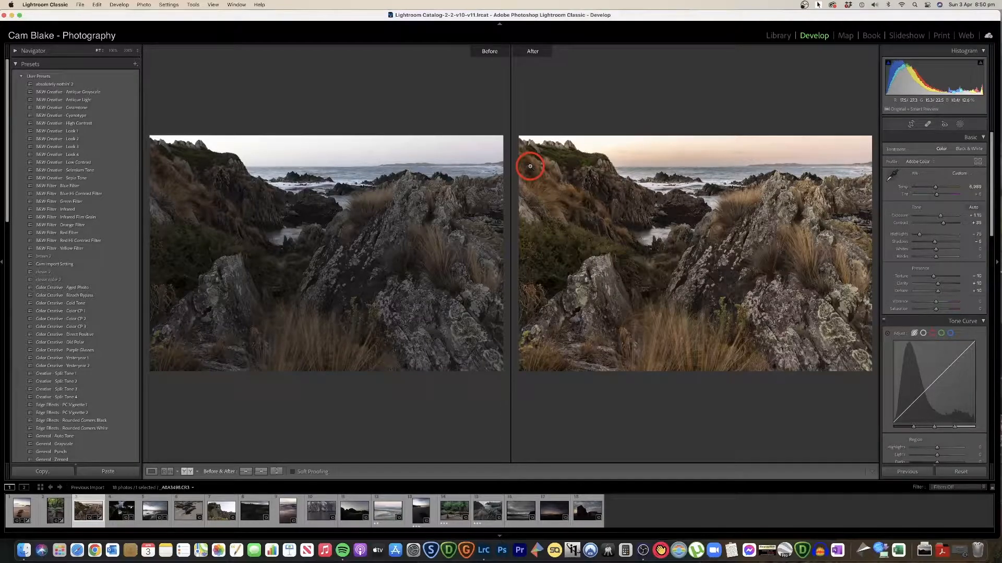
{"action": "key", "text": "y"}
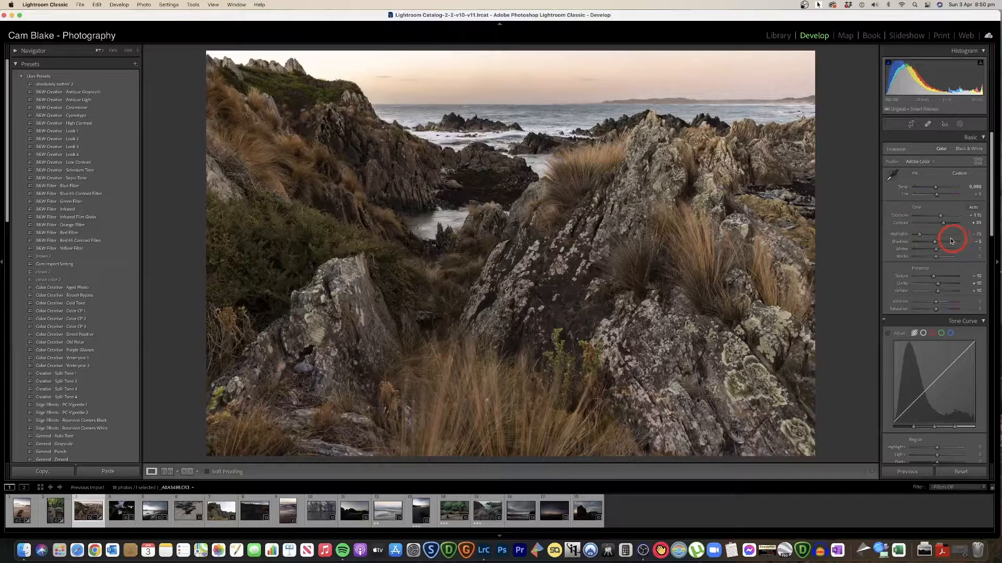
Slightly raise the Vibrance and Saturation of the coastline photo in the basic adjustments
{"action": "scroll", "coordinate": [937, 268], "scroll_direction": "down", "scroll_amount": 3}
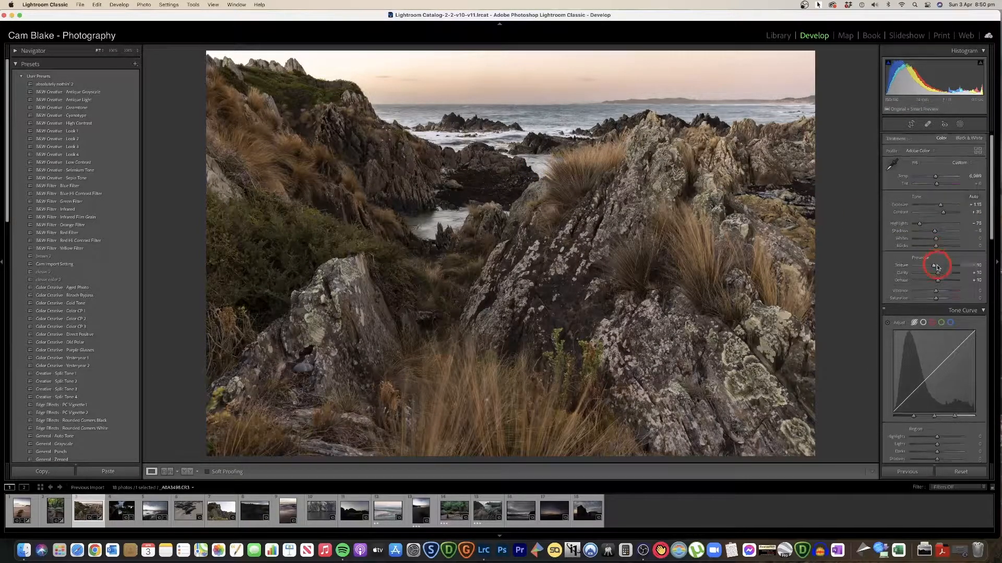
{"action": "left_click_drag", "start_coordinate": [937, 267], "coordinate": [935, 269]}
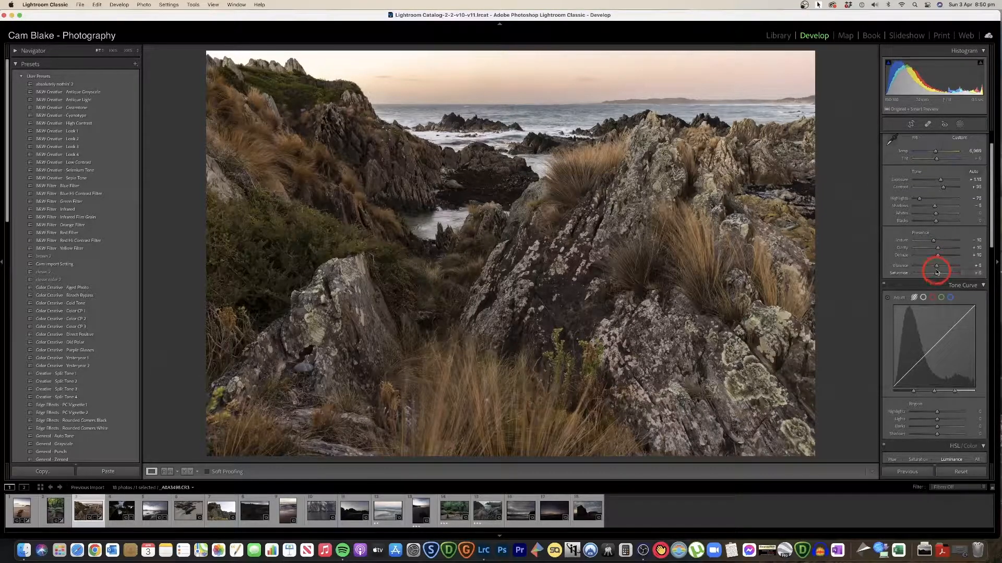
{"action": "scroll", "coordinate": [935, 263], "scroll_direction": "down", "scroll_amount": 4}
Shape the tone curve with Highlights about +20 and Shadows slightly lowered, and raise Orange luminance to about +11
{"action": "scroll", "coordinate": [935, 263], "scroll_direction": "down", "scroll_amount": 8}
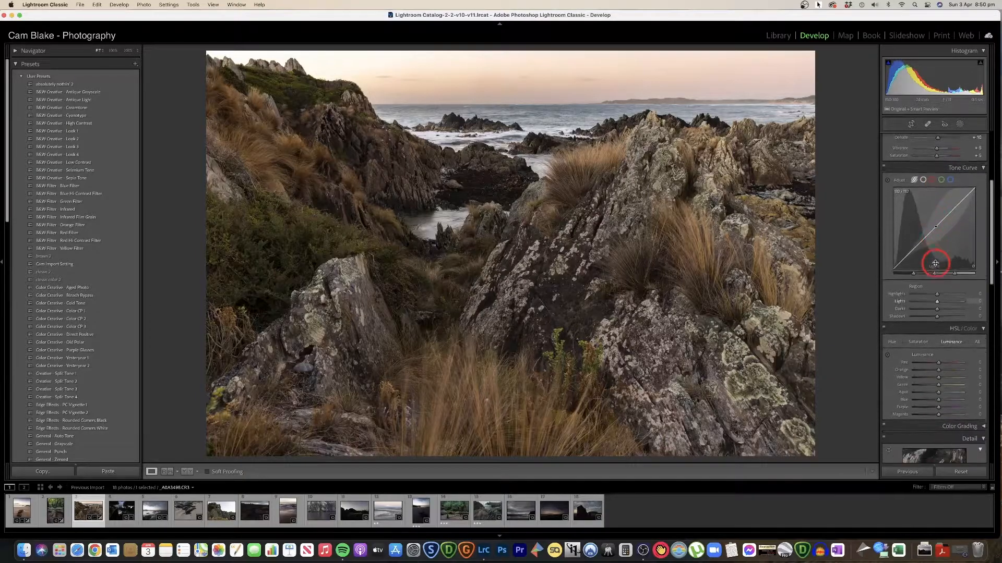
{"action": "left_click_drag", "start_coordinate": [937, 267], "coordinate": [942, 269]}
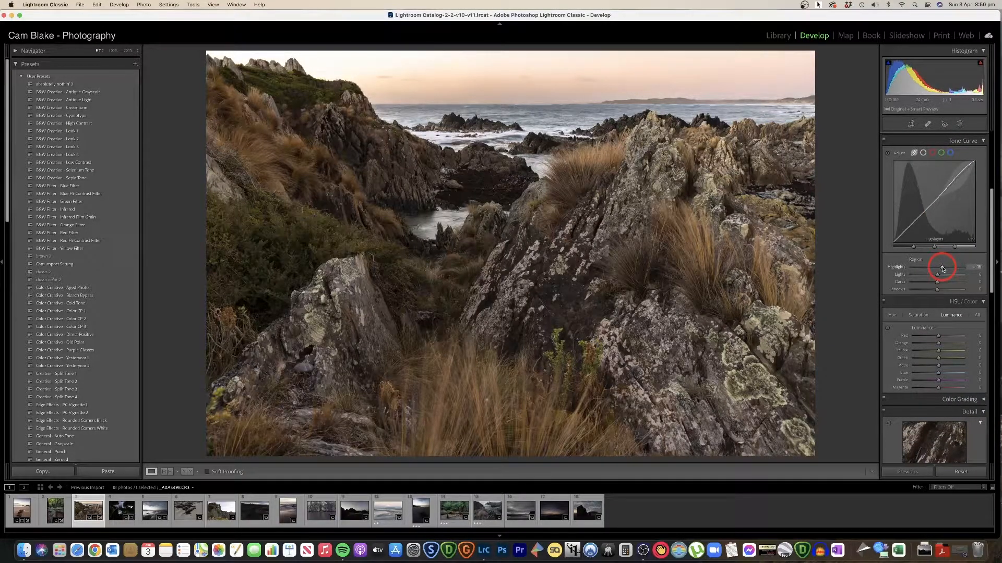
{"action": "mouse_move", "coordinate": [939, 287]}
{"action": "left_mouse_down"}
{"action": "mouse_move", "coordinate": [919, 286]}
{"action": "mouse_move", "coordinate": [943, 292]}
{"action": "mouse_move", "coordinate": [932, 289]}
{"action": "mouse_move", "coordinate": [942, 276]}
{"action": "left_mouse_up"}
Adjust luminance with Yellow about −5, Green about +20 and Blue about −20, and set the sharpening Masking to about 80
{"action": "scroll", "coordinate": [935, 285], "scroll_direction": "down", "scroll_amount": 3}
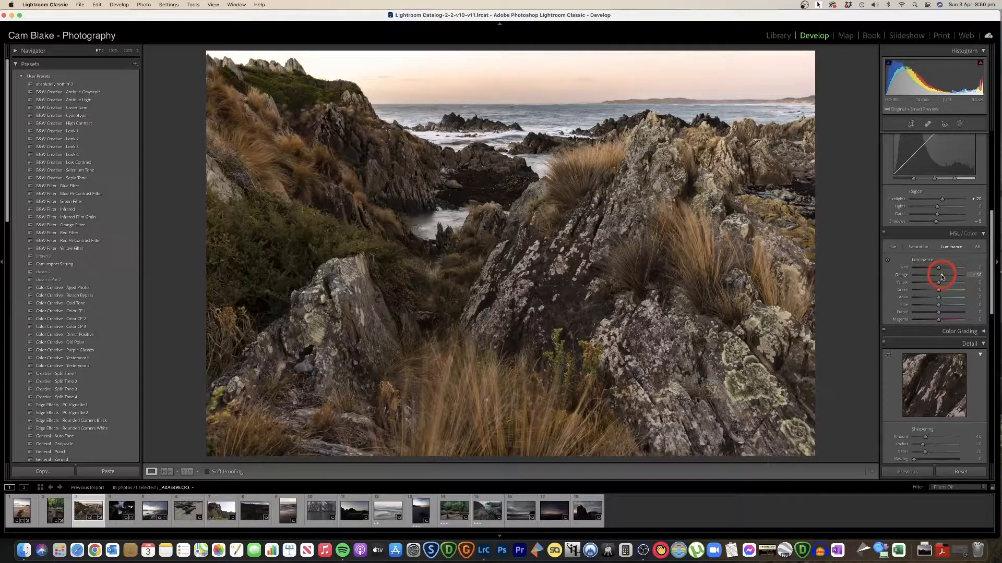
{"action": "left_click_drag", "start_coordinate": [939, 280], "coordinate": [936, 305]}
{"action": "left_click_drag", "start_coordinate": [921, 303], "coordinate": [951, 323]}
{"action": "scroll", "coordinate": [934, 307], "scroll_direction": "down", "scroll_amount": 6}
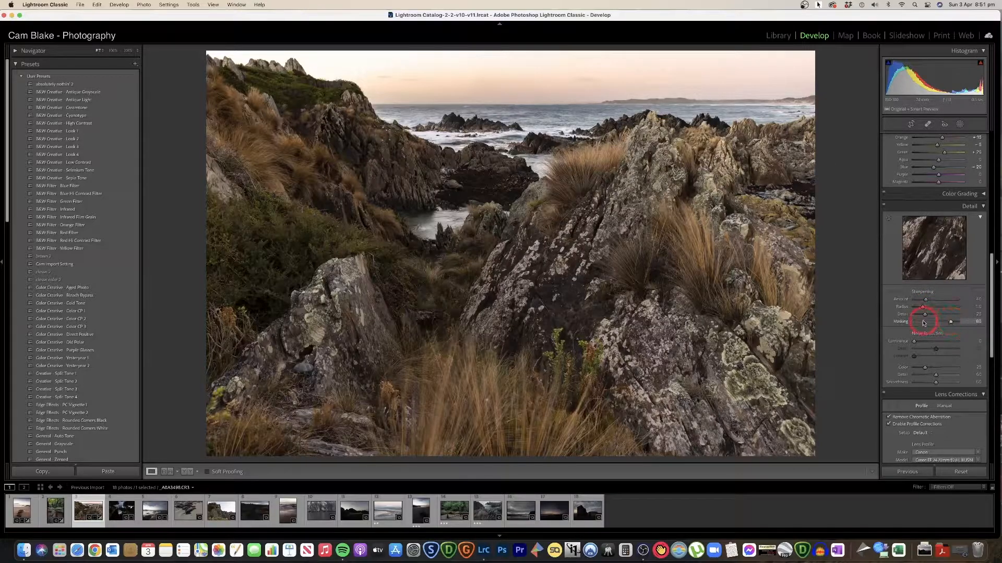
Check the lichen-covered rocks and the offshore rocks at 100% and add a slight dark post-crop vignette
{"action": "left_click", "coordinate": [648, 224]}
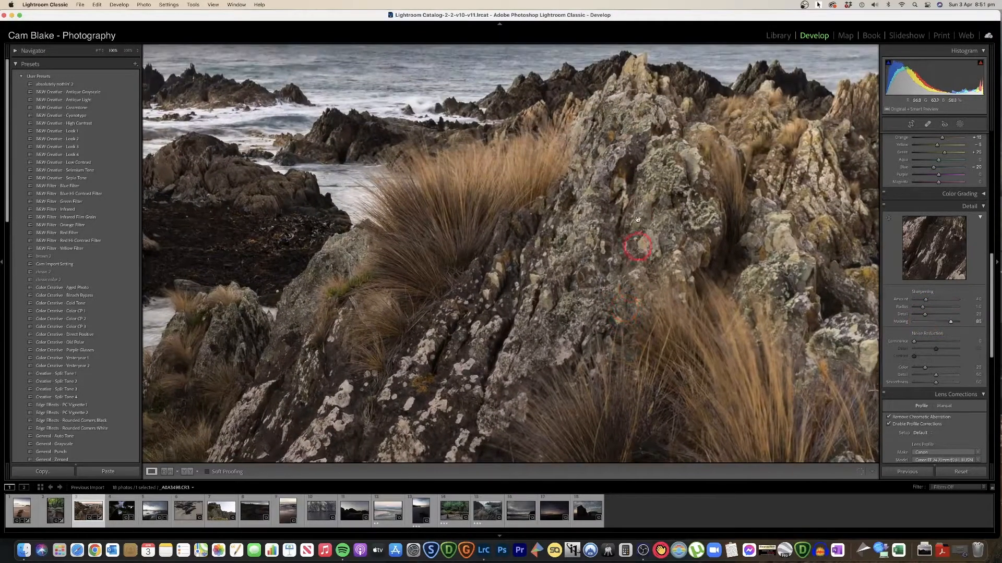
{"action": "left_click", "coordinate": [645, 170]}
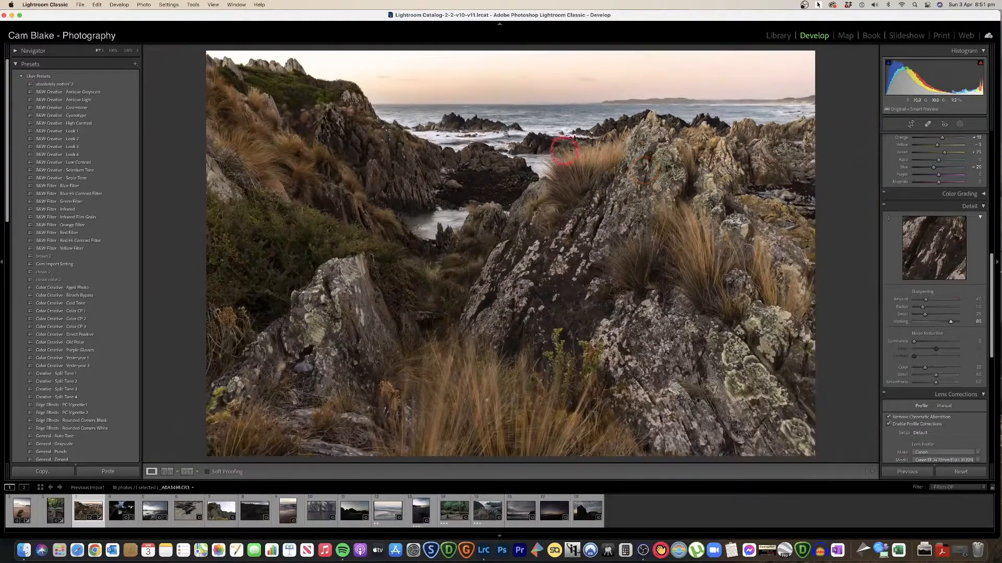
{"action": "left_click", "coordinate": [445, 121]}
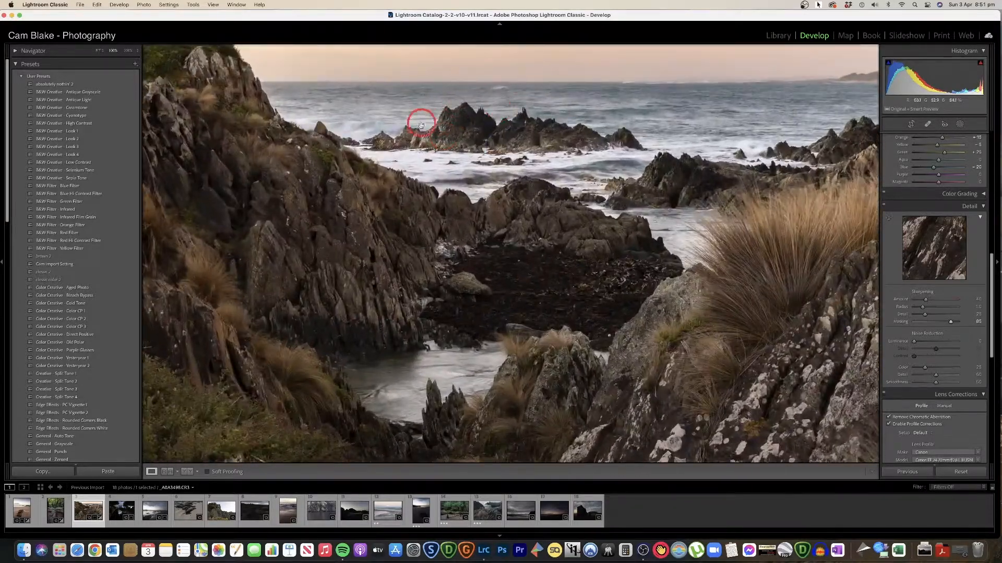
{"action": "left_click", "coordinate": [482, 143]}
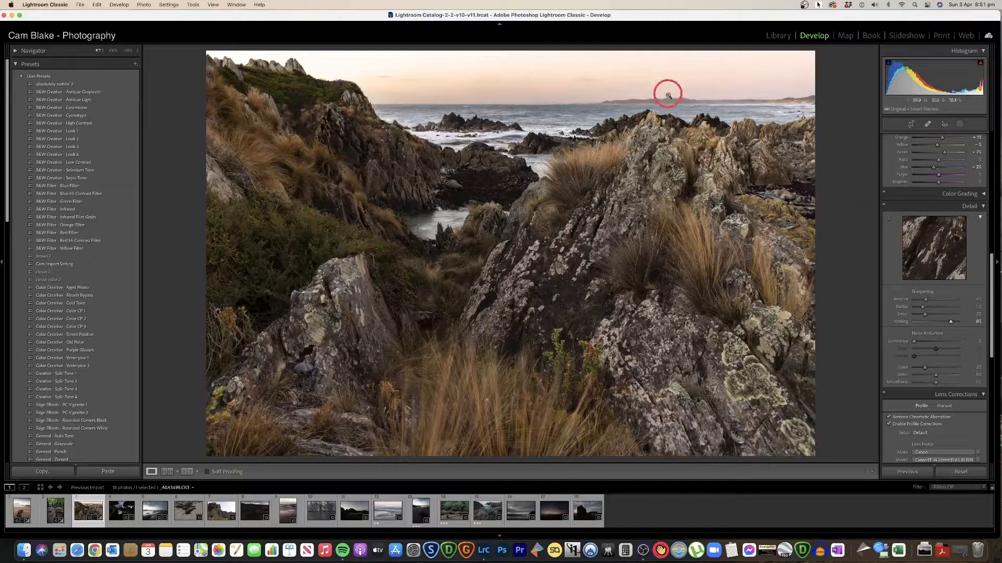
{"action": "scroll", "coordinate": [933, 261], "scroll_direction": "down", "scroll_amount": 10}
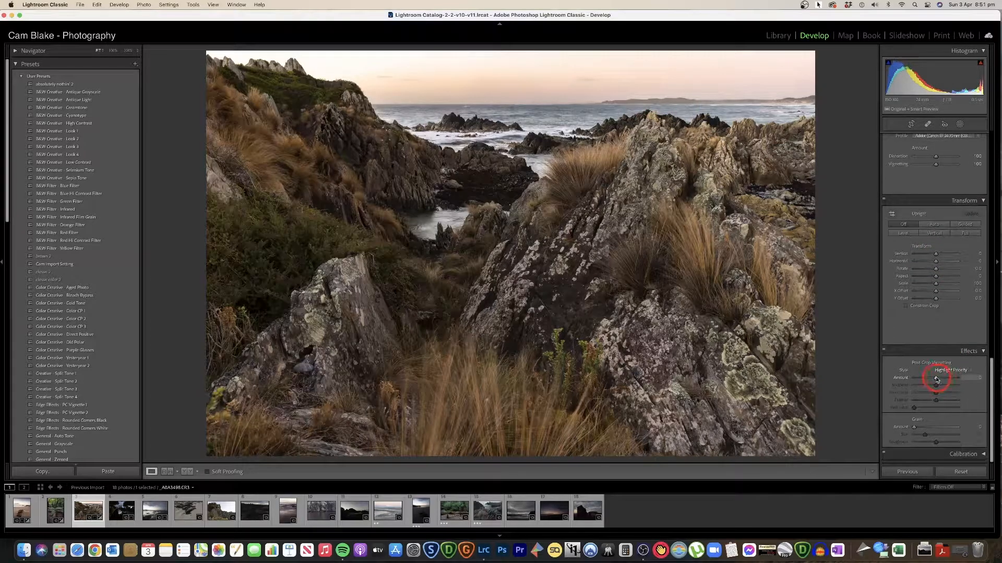
{"action": "left_click_drag", "start_coordinate": [937, 380], "coordinate": [936, 379]}
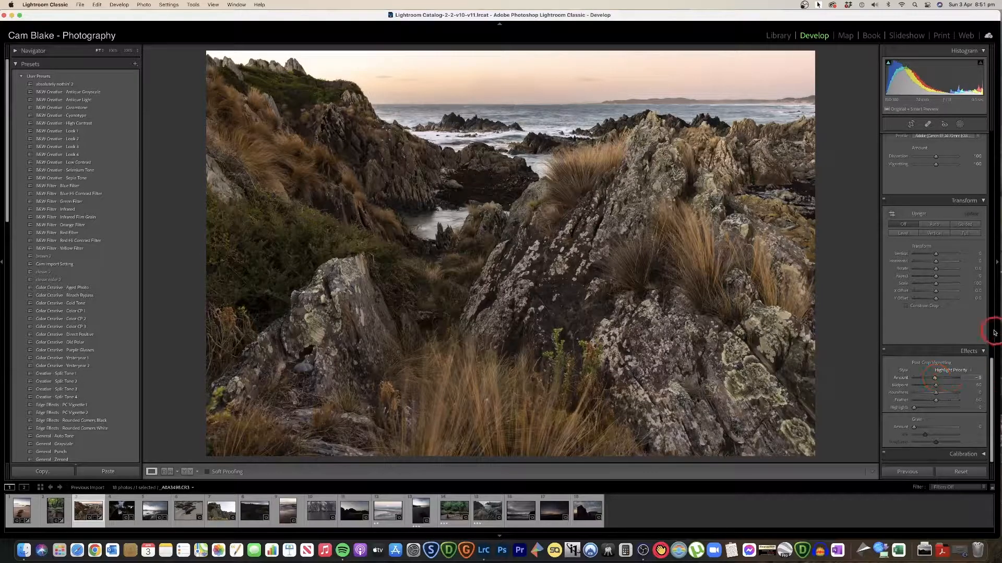
Raise the overall Exposure of the coastline photo to about +1.35
{"action": "scroll", "coordinate": [965, 329], "scroll_direction": "up", "scroll_amount": 10}
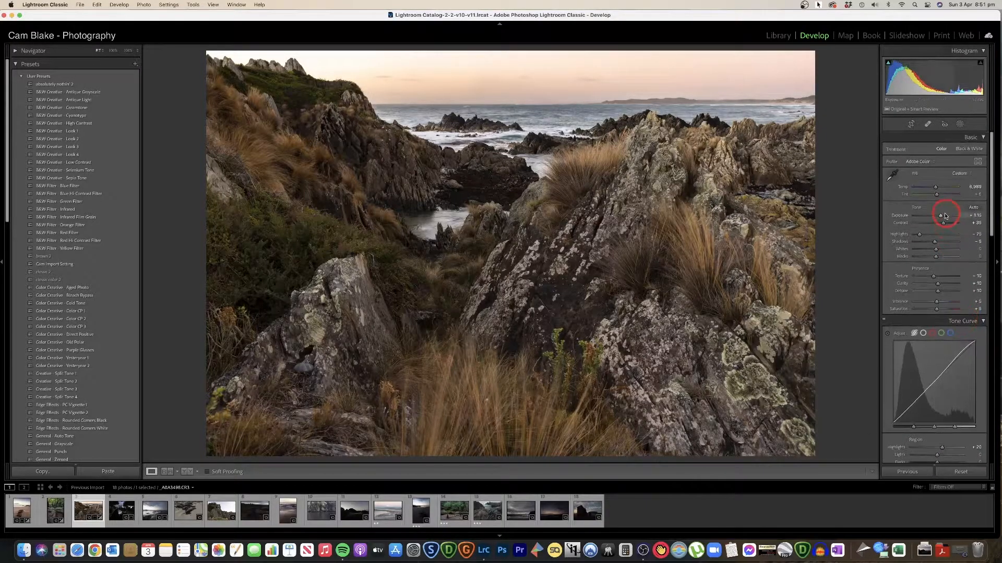
{"action": "key", "text": "Up"}
{"action": "key", "text": "Up"}
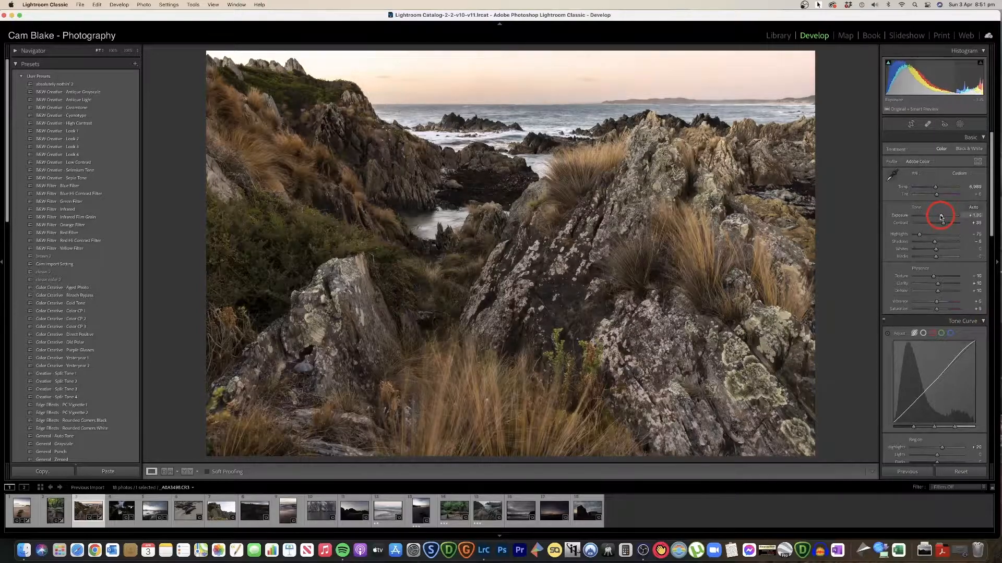
{"action": "key", "text": "F2"}
{"action": "key", "text": "Up"}
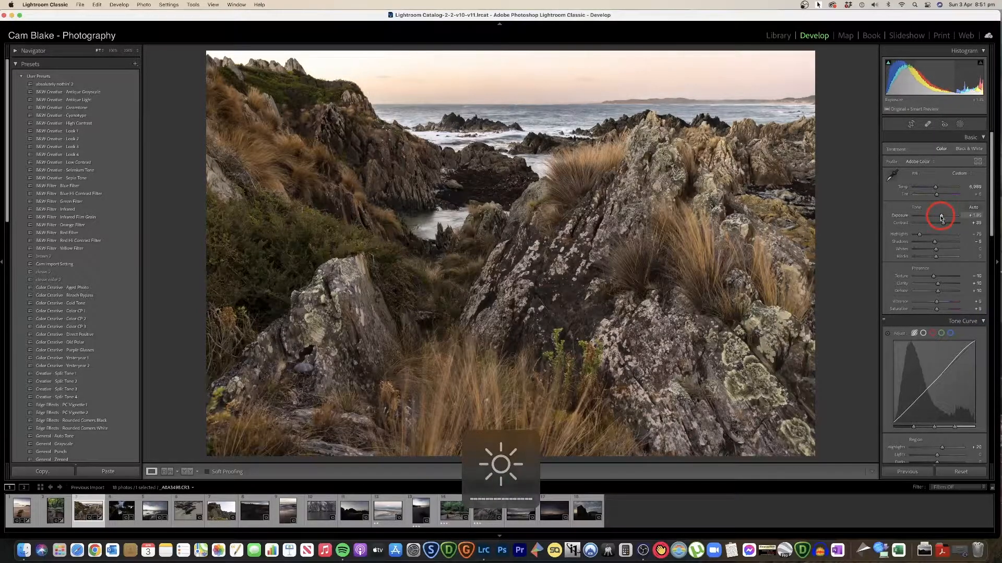
{"action": "key", "text": "Up"}
{"action": "key", "text": "Up"}
{"action": "key", "text": "Up"}
{"action": "key", "text": "Up"}
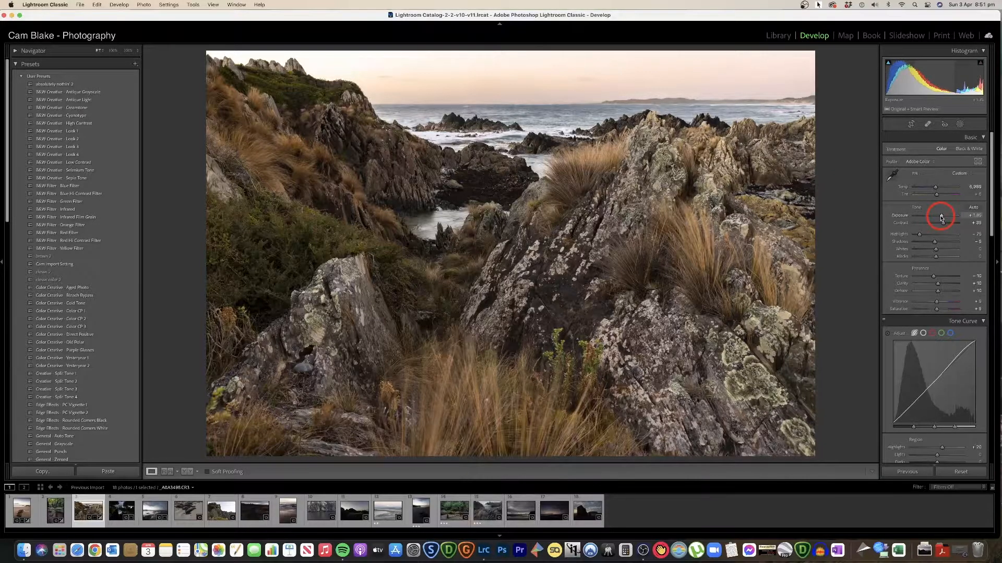
Compare the headland before and after, reduce the sky mask's Contrast to about 23, set its Highlights to about −25 and finish masking
{"action": "key", "text": "y"}
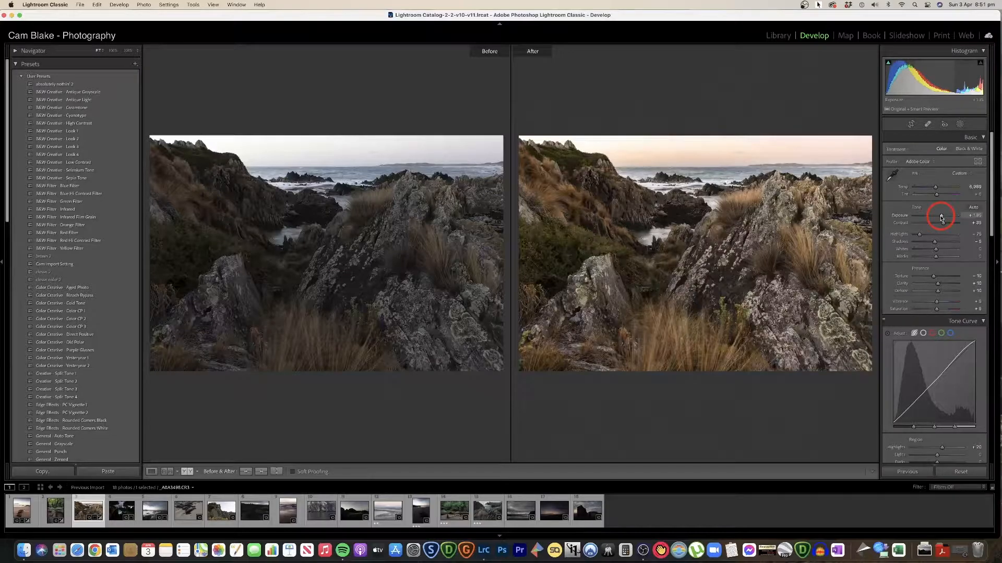
{"action": "left_click", "coordinate": [559, 141]}
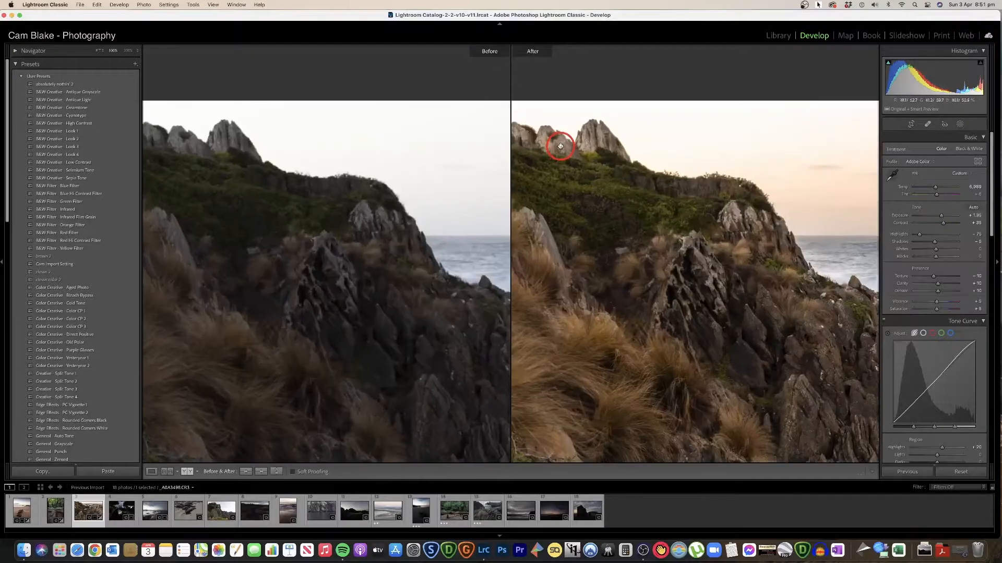
{"action": "key", "text": "y"}
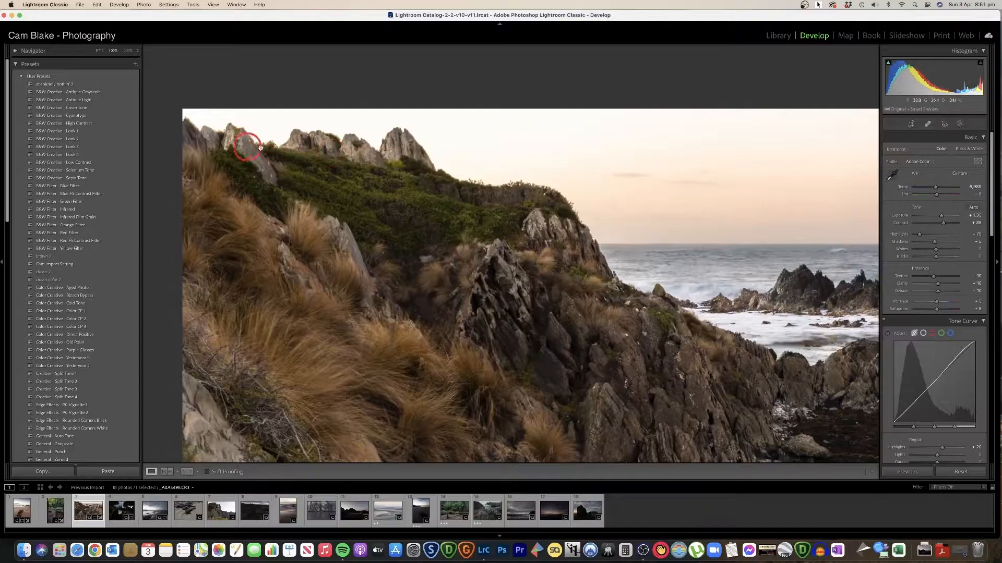
{"action": "left_click_drag", "start_coordinate": [344, 152], "coordinate": [390, 169]}
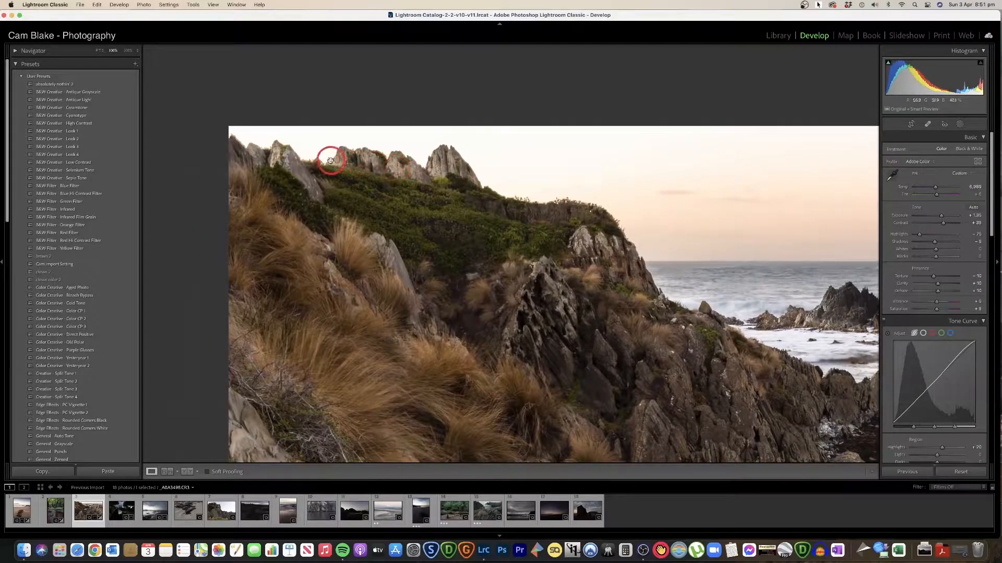
{"action": "left_click", "coordinate": [961, 125]}
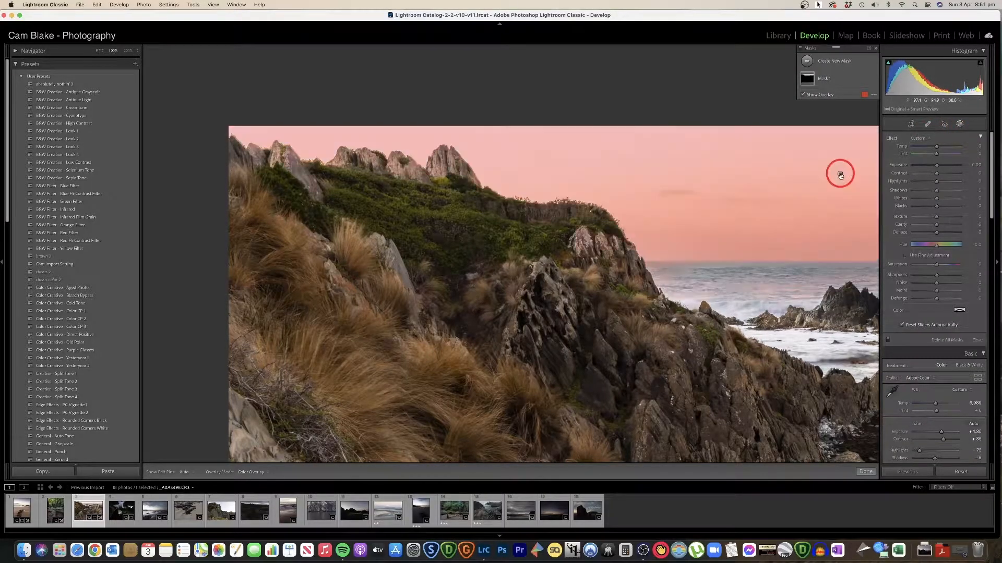
{"action": "left_click", "coordinate": [840, 175]}
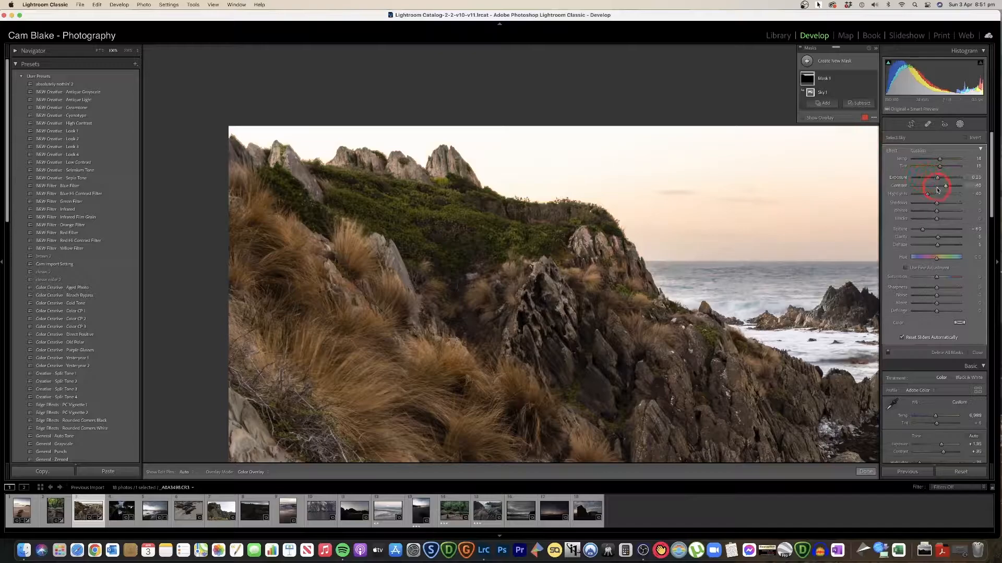
{"action": "mouse_move", "coordinate": [928, 194]}
{"action": "left_mouse_down"}
{"action": "mouse_move", "coordinate": [934, 176]}
{"action": "mouse_move", "coordinate": [942, 187]}
{"action": "left_mouse_up"}
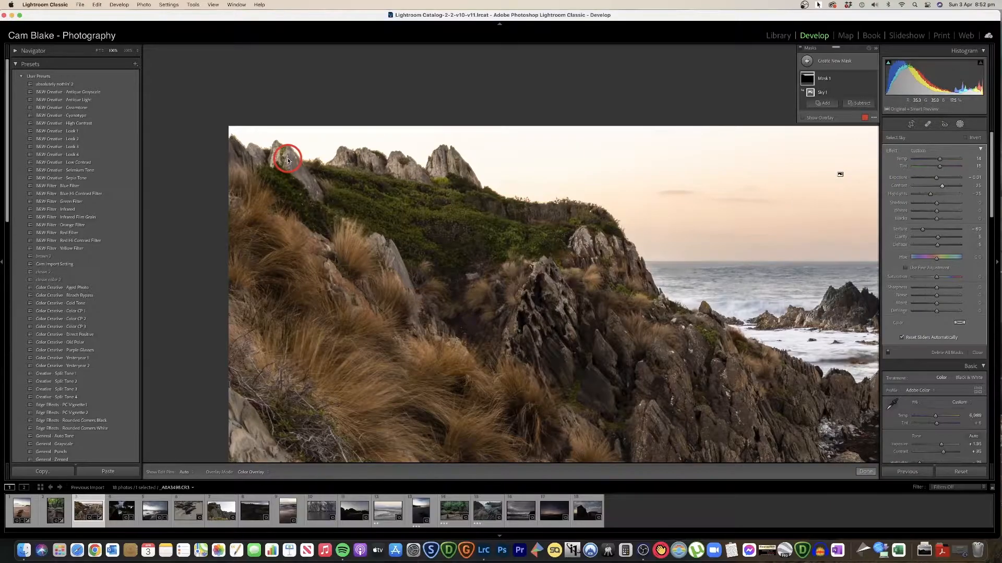
{"action": "left_click", "coordinate": [864, 472]}
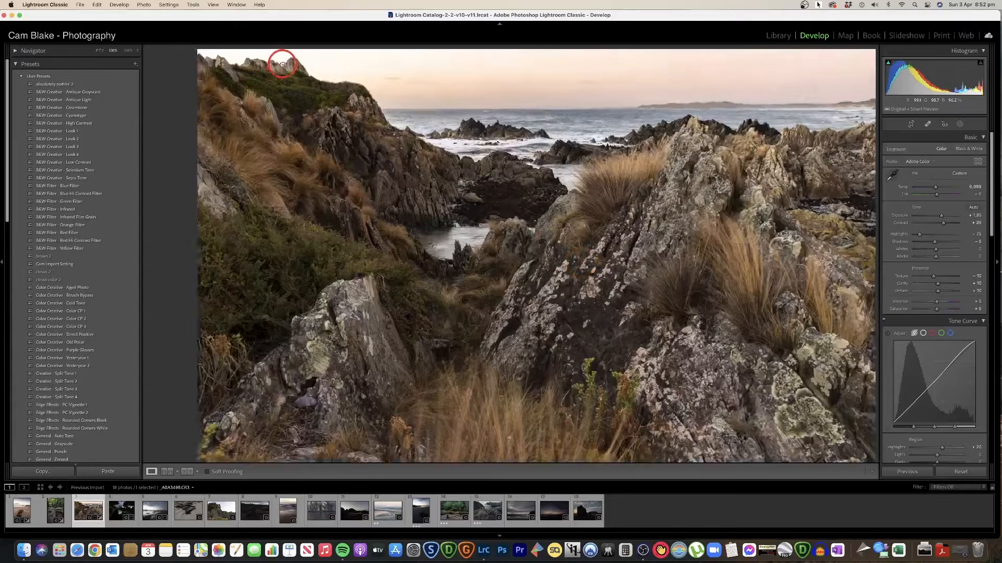
Examine the headland ridge, its edge against the sky and the sea at 100% and in the full view
{"action": "left_click", "coordinate": [283, 64]}
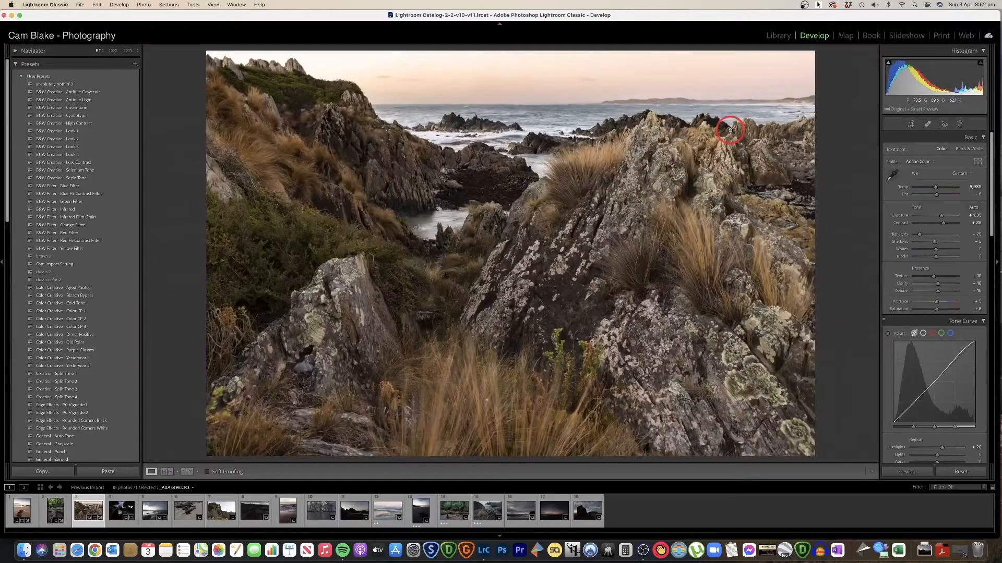
{"action": "left_click", "coordinate": [772, 107]}
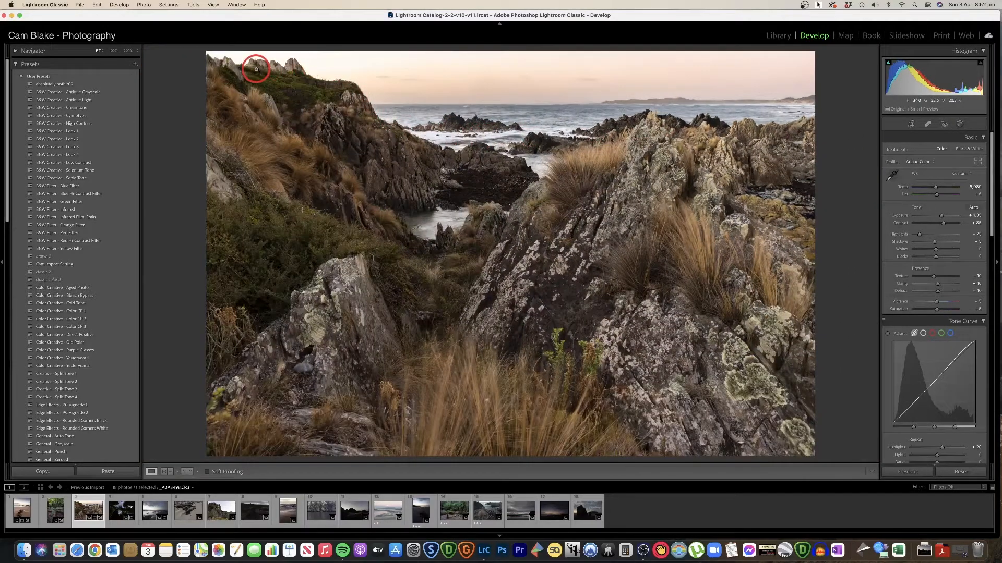
{"action": "left_click", "coordinate": [272, 89]}
{"action": "left_click_drag", "start_coordinate": [272, 88], "coordinate": [400, 173]}
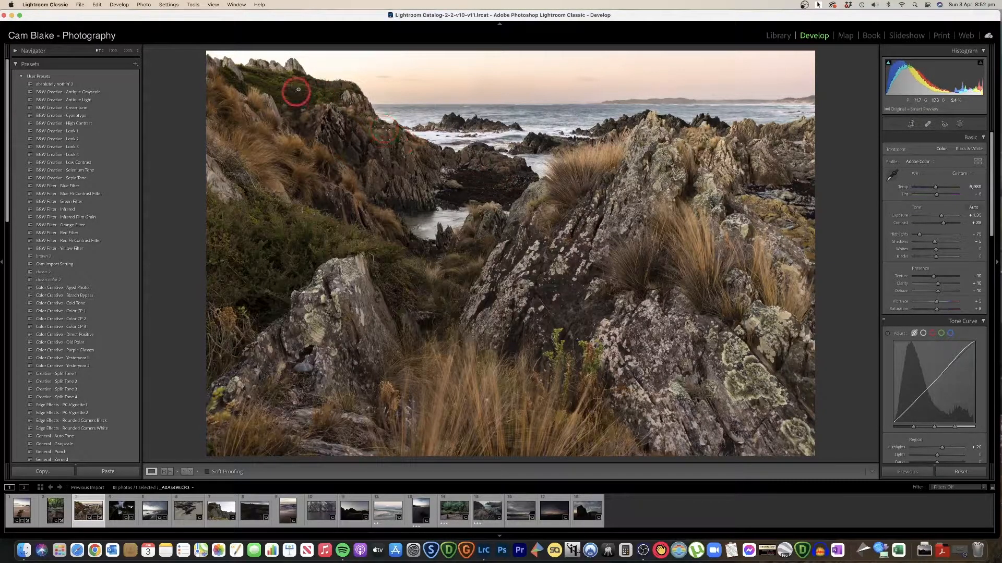
{"action": "left_click", "coordinate": [273, 68]}
{"action": "left_click_drag", "start_coordinate": [285, 74], "coordinate": [373, 134]}
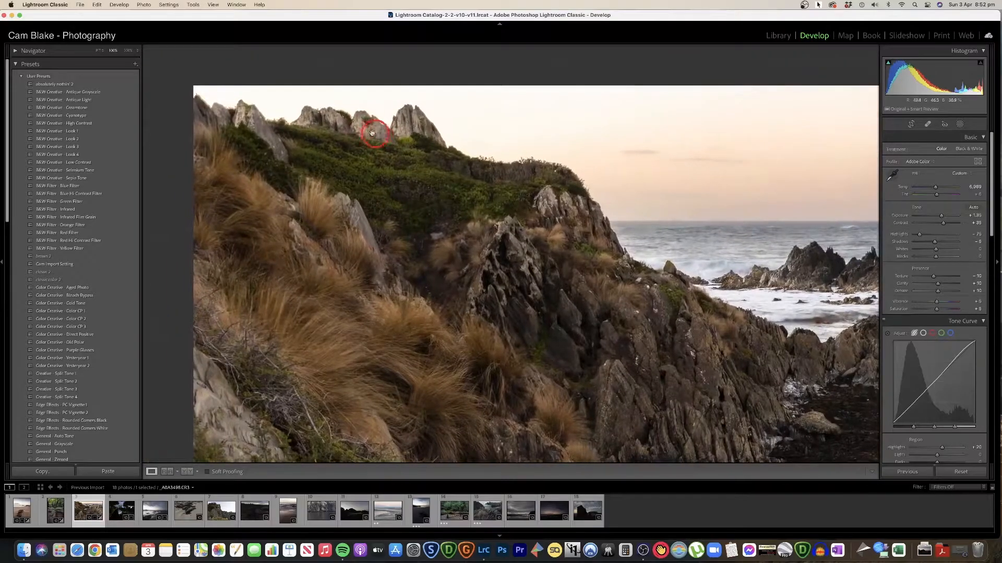
{"action": "left_click_drag", "start_coordinate": [707, 202], "coordinate": [454, 178]}
{"action": "left_click", "coordinate": [454, 179]}
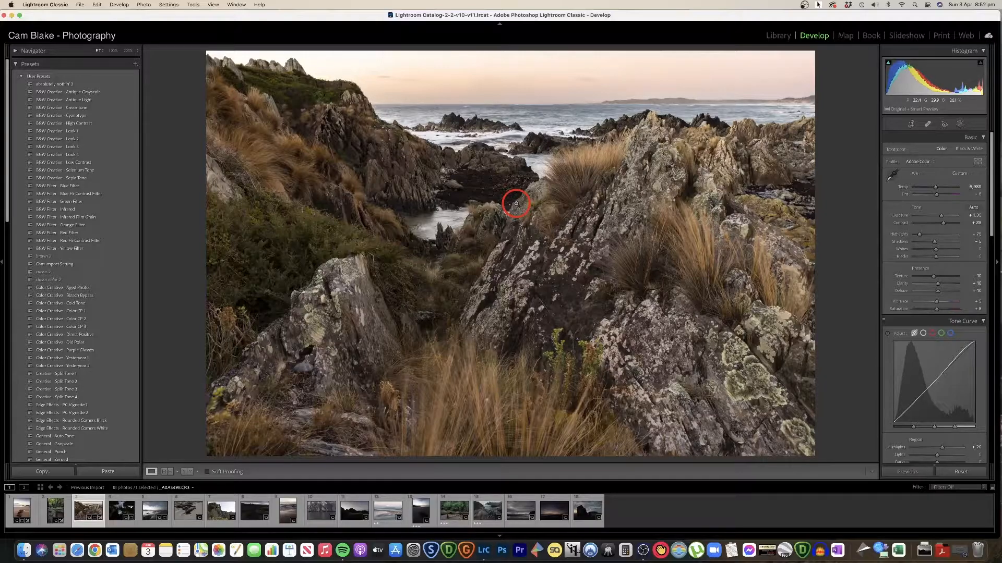
Visualize the spots in the sky above the distant hills and heal the one at the far right
{"action": "left_click", "coordinate": [799, 86]}
{"action": "left_click", "coordinate": [799, 87]}
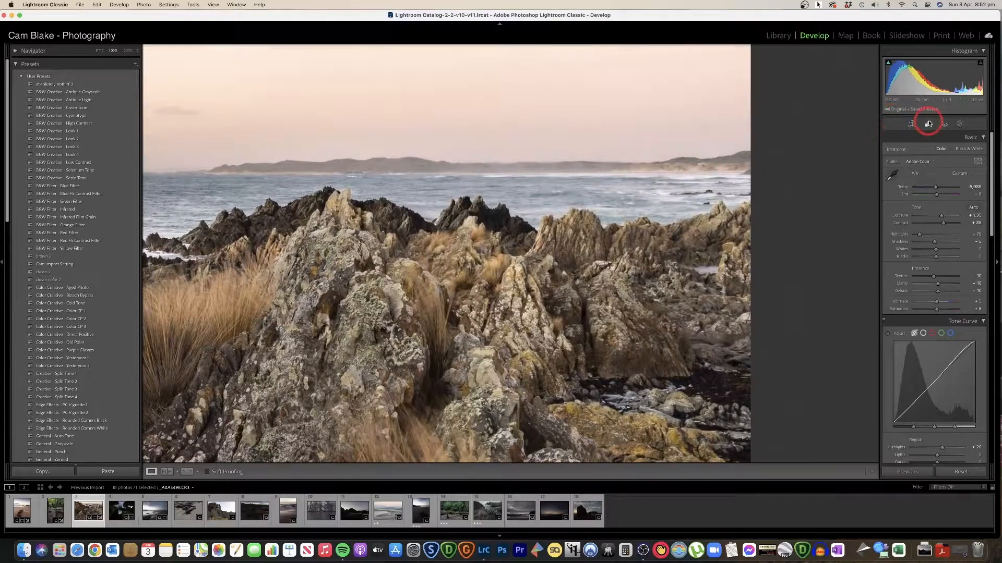
{"action": "left_click", "coordinate": [928, 123]}
{"action": "key", "text": "a"}
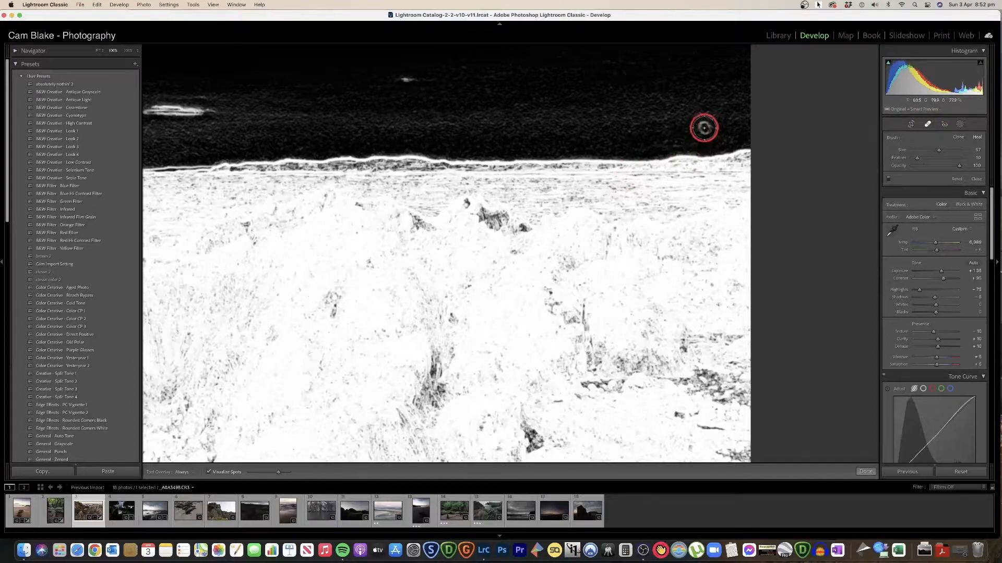
{"action": "left_click", "coordinate": [704, 127]}
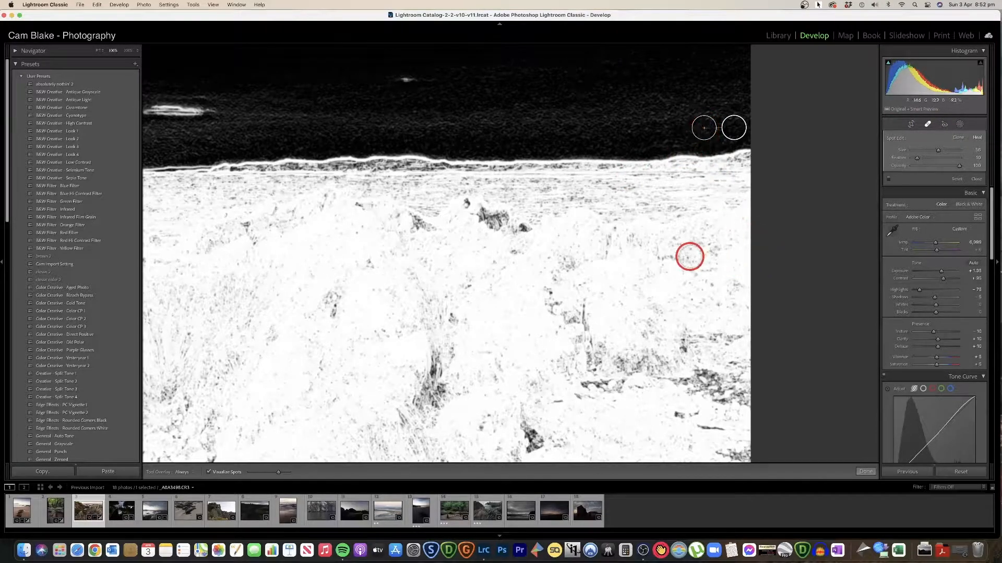
Check the rest of the coastline photo's sky for remaining spots and finish the spot healing
{"action": "mouse_move", "coordinate": [458, 109]}
{"action": "left_mouse_down"}
{"action": "mouse_move", "coordinate": [492, 134]}
{"action": "mouse_move", "coordinate": [652, 137]}
{"action": "mouse_move", "coordinate": [658, 158]}
{"action": "mouse_move", "coordinate": [695, 159]}
{"action": "mouse_move", "coordinate": [496, 154]}
{"action": "left_mouse_up"}
{"action": "left_click_drag", "start_coordinate": [807, 153], "coordinate": [522, 146]}
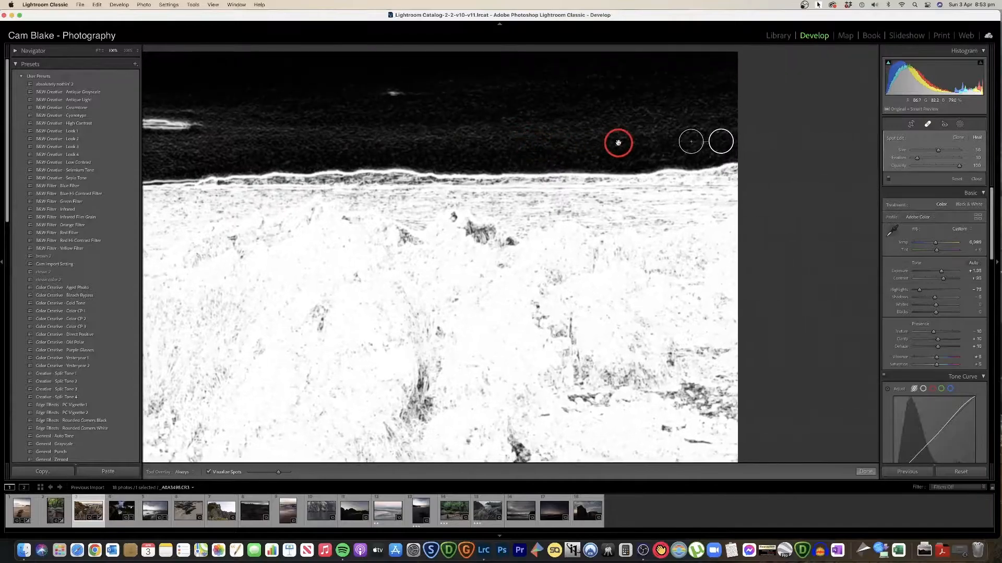
{"action": "left_click", "coordinate": [864, 470]}
{"action": "left_click", "coordinate": [488, 227]}
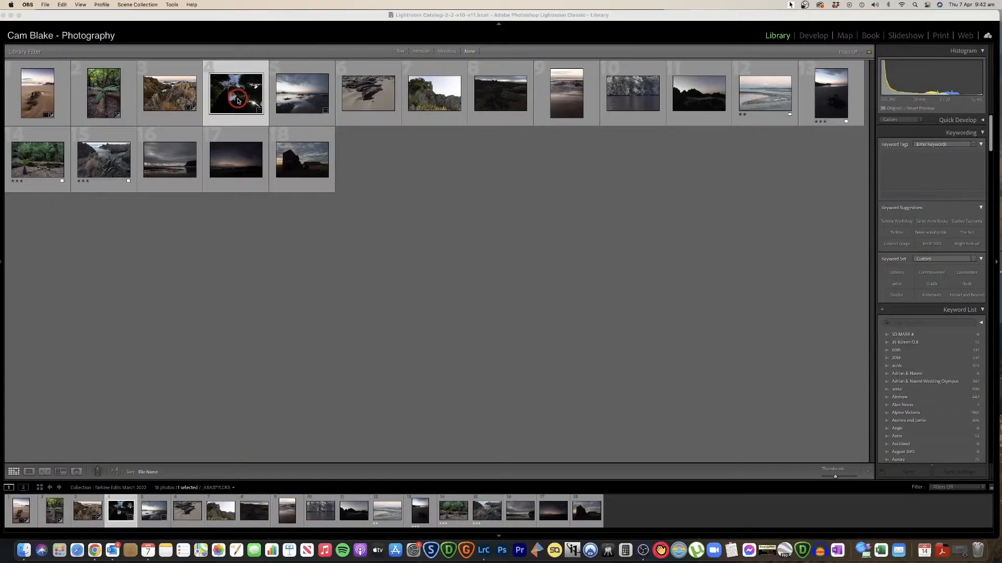
Open the forest tree photo _K8A3715.CR3 for developing and show its camera exposure details
{"action": "left_click", "coordinate": [818, 35]}
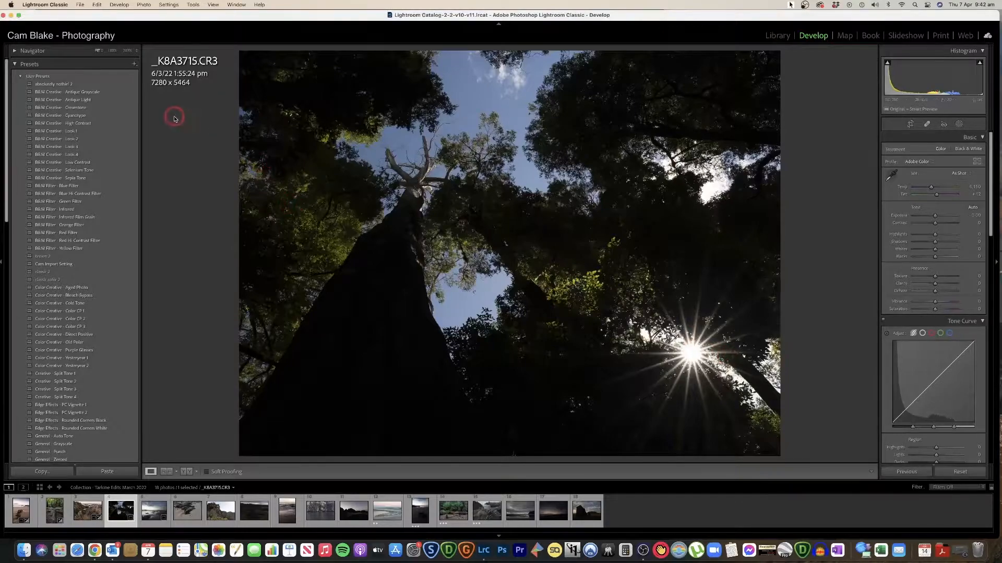
{"action": "key", "text": "i"}
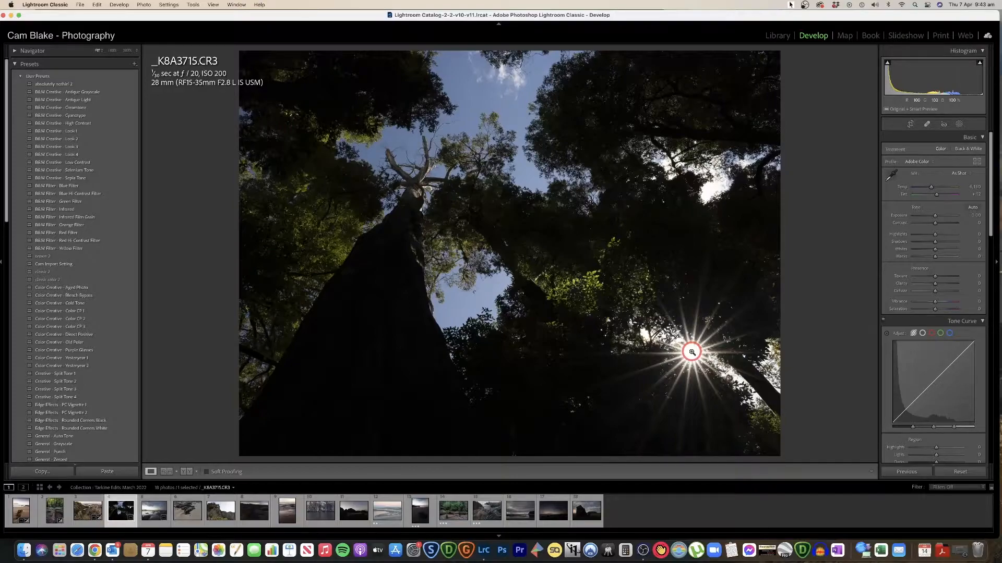
Check the forest photo's shadow and highlight clipping and examine the sunburst up close
{"action": "left_click", "coordinate": [887, 63]}
{"action": "left_click", "coordinate": [979, 63]}
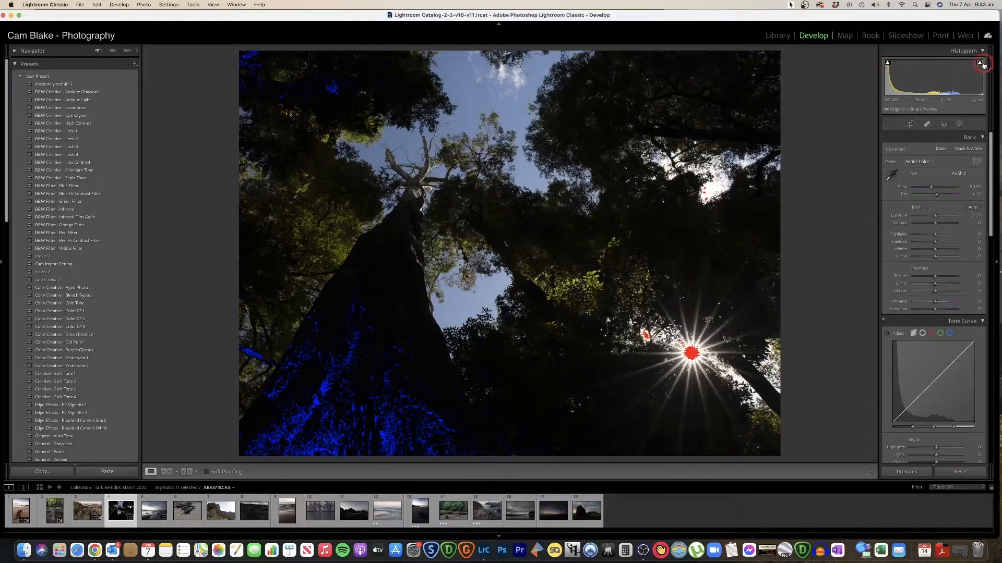
{"action": "left_click", "coordinate": [980, 63]}
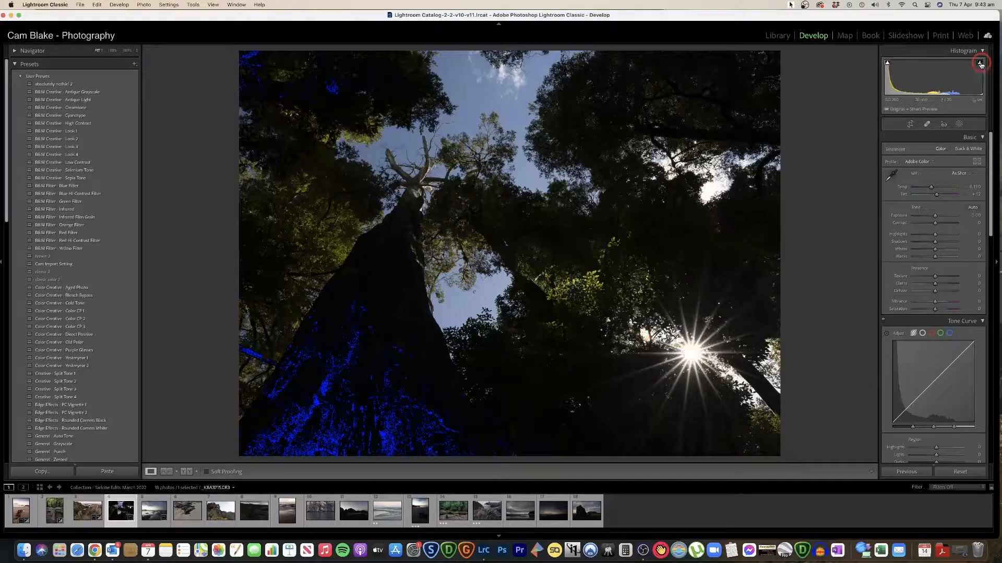
{"action": "left_click", "coordinate": [888, 64]}
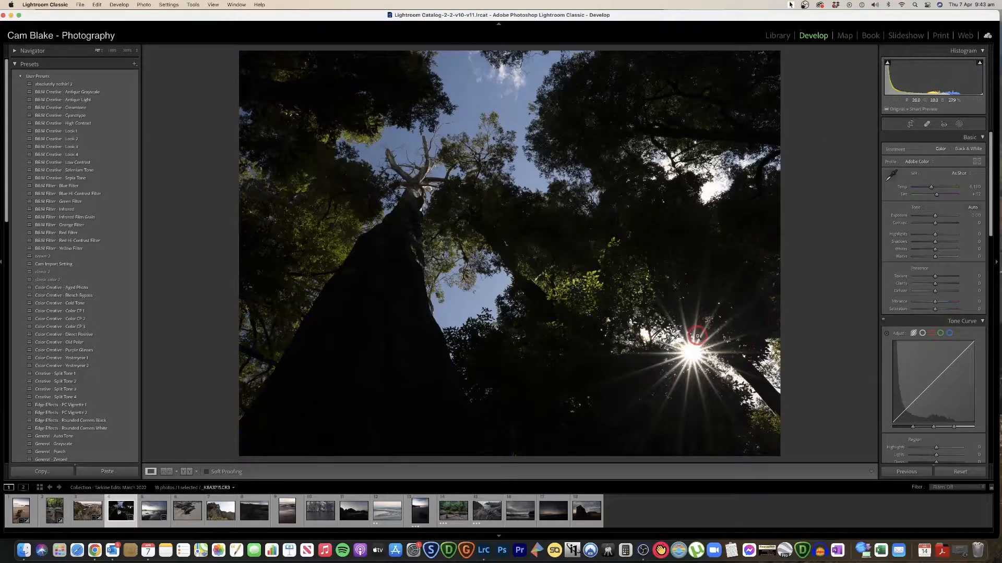
{"action": "left_click", "coordinate": [688, 349]}
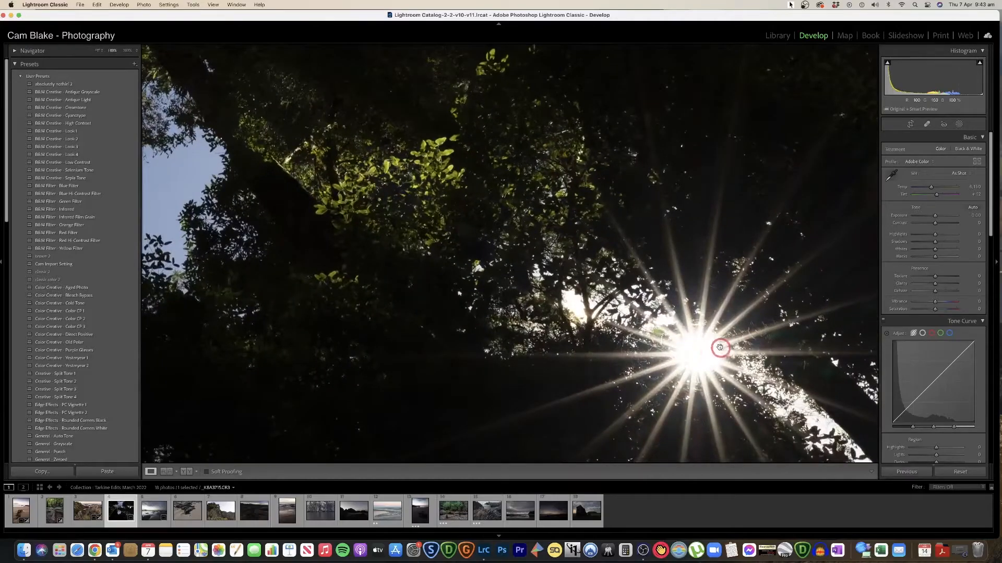
{"action": "left_click", "coordinate": [681, 357]}
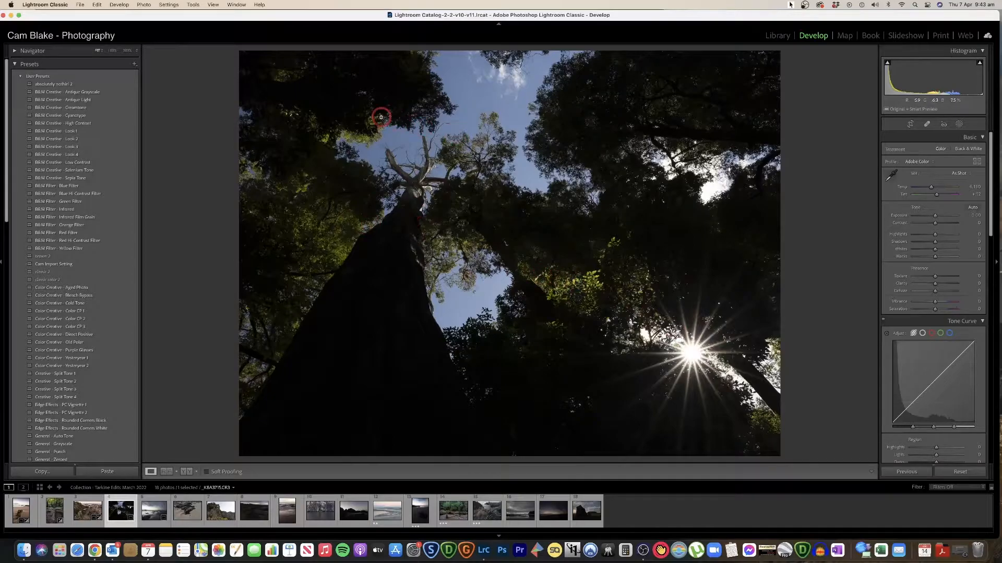
Try a strong Exposure lift on the forest photo and bring the Exposure back to about +1.00
{"action": "left_click_drag", "start_coordinate": [935, 215], "coordinate": [950, 217]}
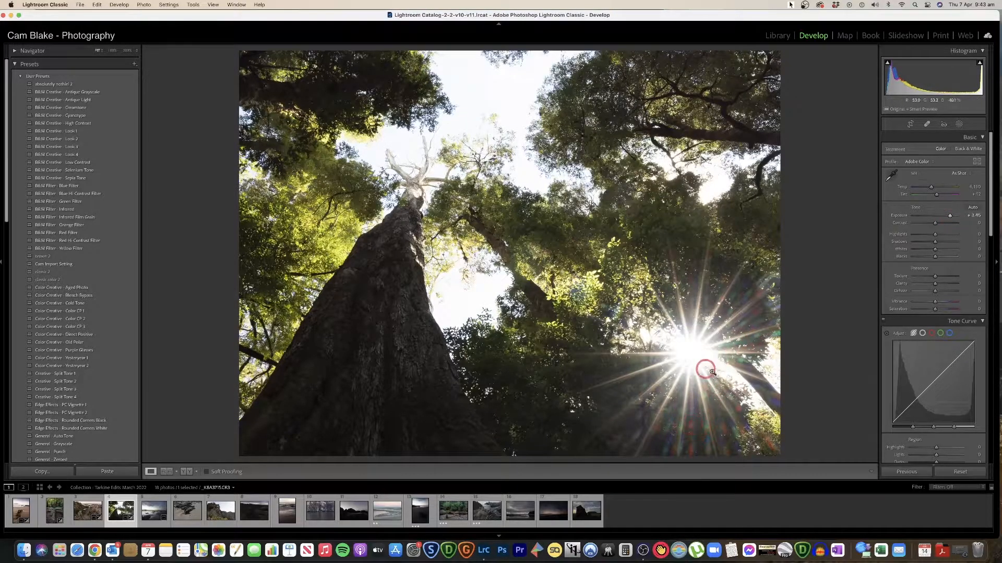
{"action": "left_click_drag", "start_coordinate": [950, 216], "coordinate": [938, 216]}
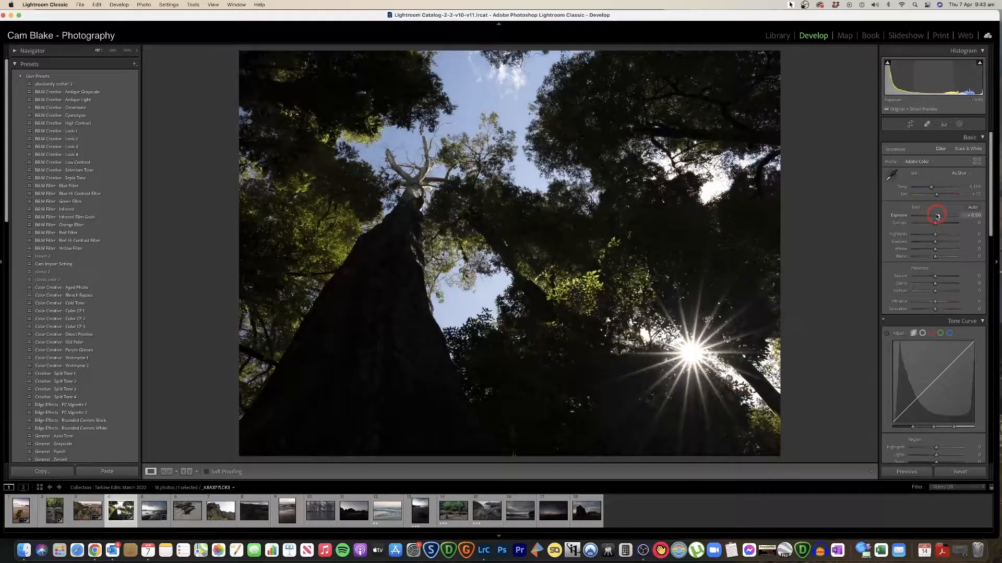
{"action": "left_click_drag", "start_coordinate": [939, 217], "coordinate": [938, 217]}
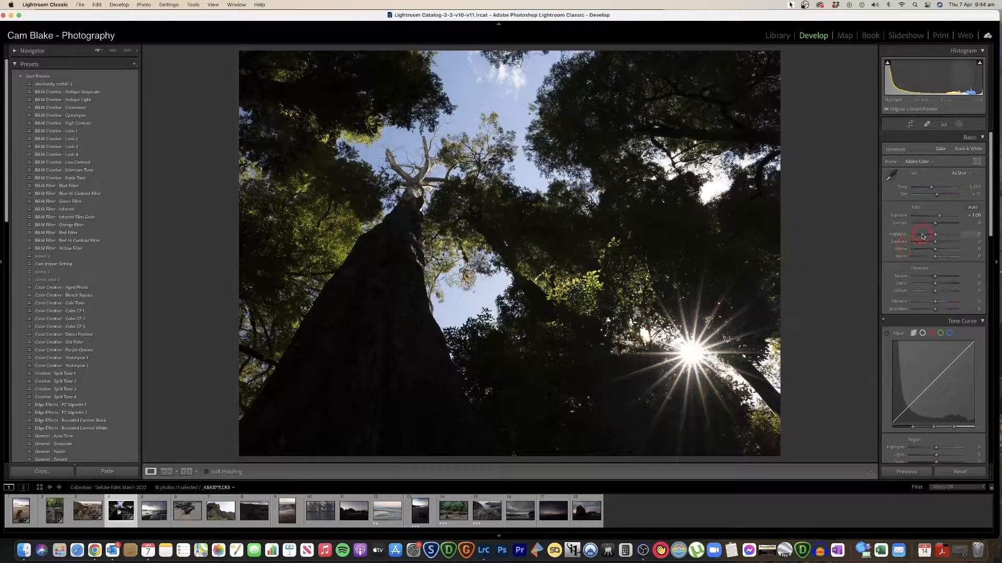
Balance the forest photo's tones with Highlights at −60, Shadows at +80 and Exposure at about +1.25
{"action": "left_click_drag", "start_coordinate": [922, 236], "coordinate": [939, 217]}
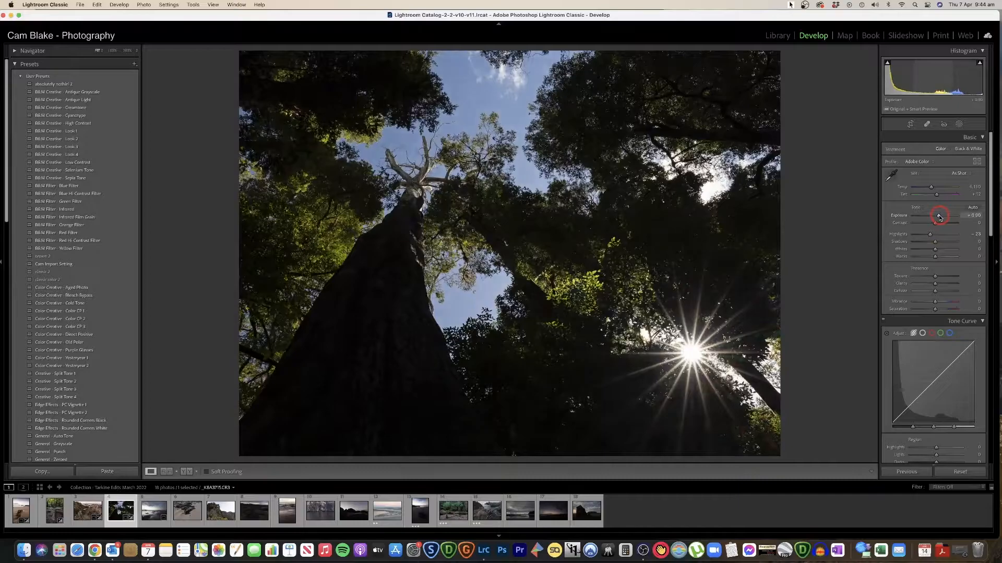
{"action": "left_click", "coordinate": [949, 243]}
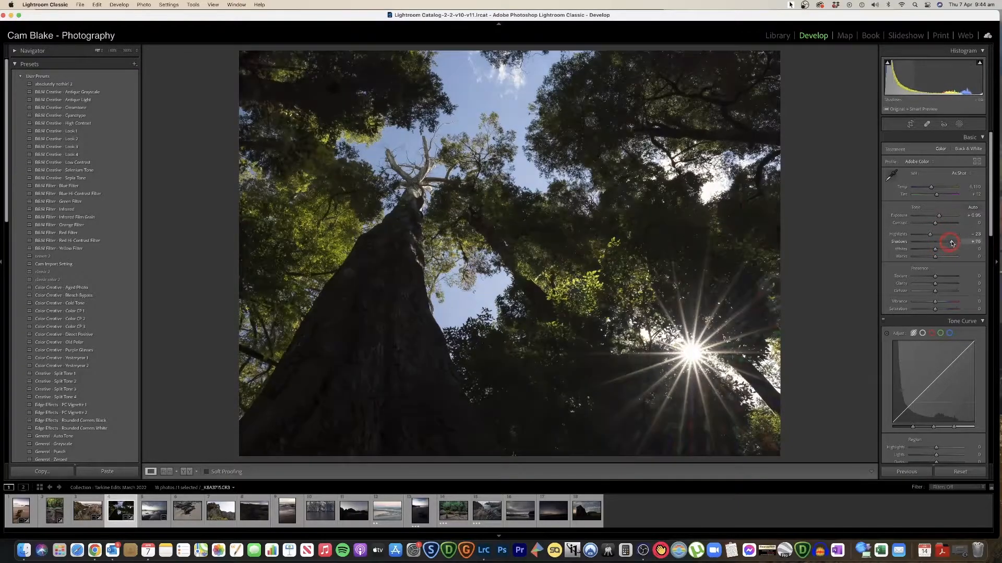
{"action": "left_click", "coordinate": [948, 216]}
{"action": "left_click_drag", "start_coordinate": [948, 216], "coordinate": [951, 242]}
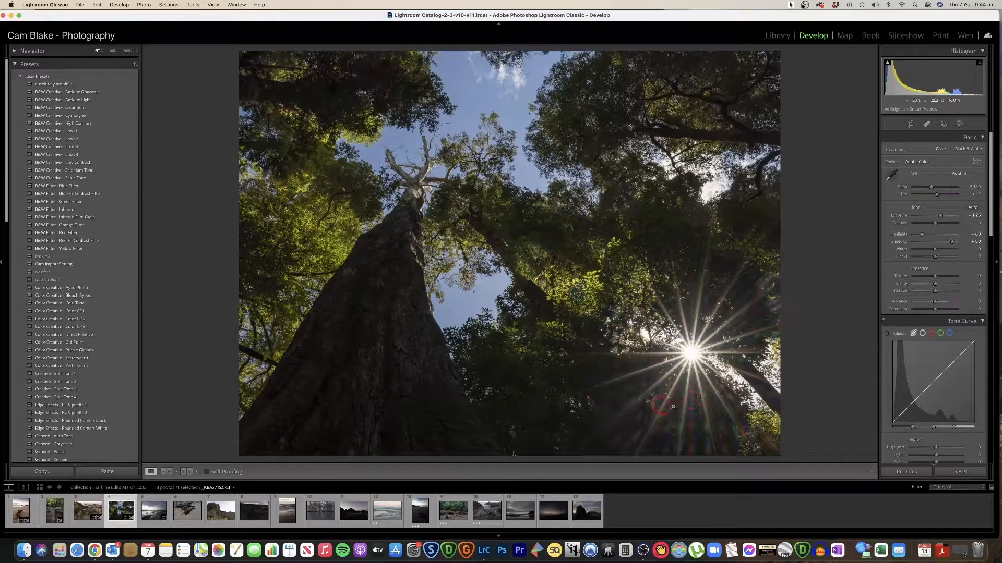
Set Exposure to about +1.65, Contrast to +9 and Temp to about 7,300, checking the sunburst and nearby foliage up close
{"action": "left_click_drag", "start_coordinate": [940, 216], "coordinate": [938, 224]}
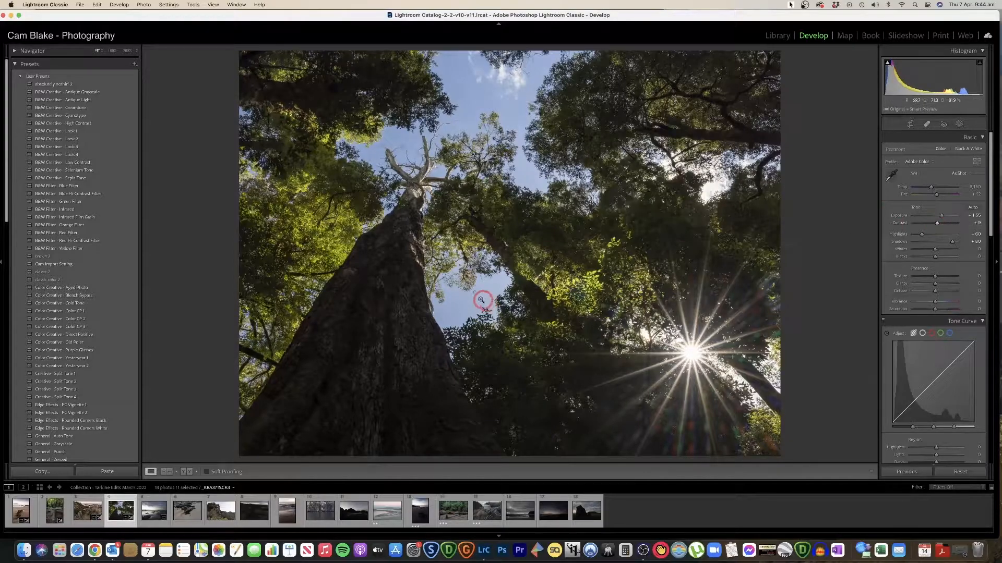
{"action": "left_click_drag", "start_coordinate": [931, 188], "coordinate": [937, 188]}
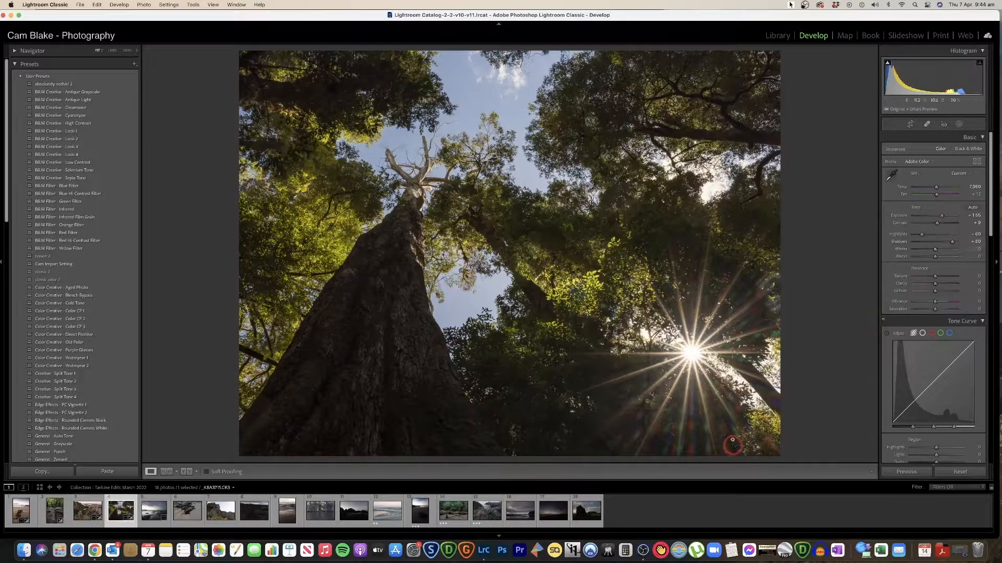
{"action": "left_click", "coordinate": [726, 427]}
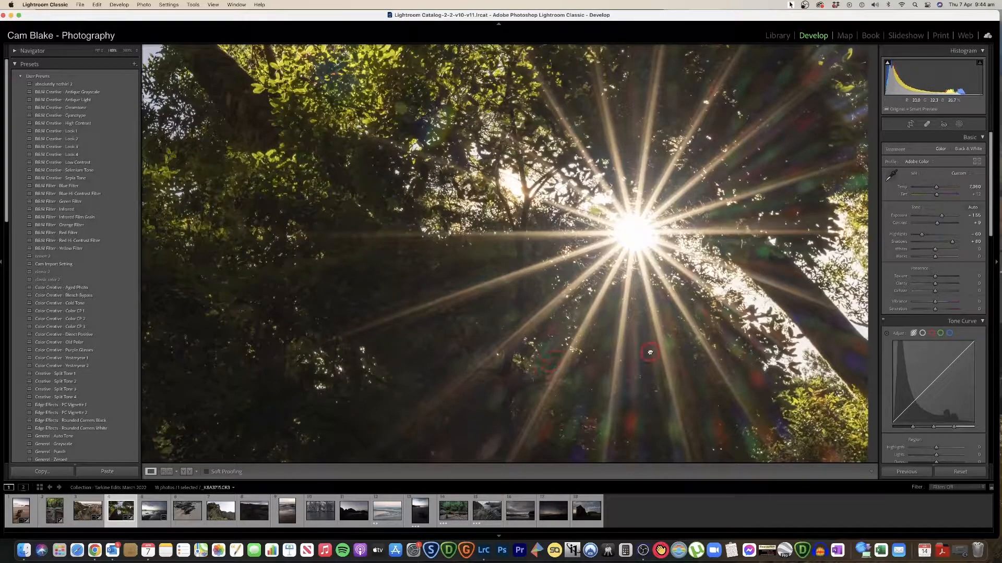
{"action": "left_click", "coordinate": [660, 344]}
{"action": "left_click", "coordinate": [660, 344]}
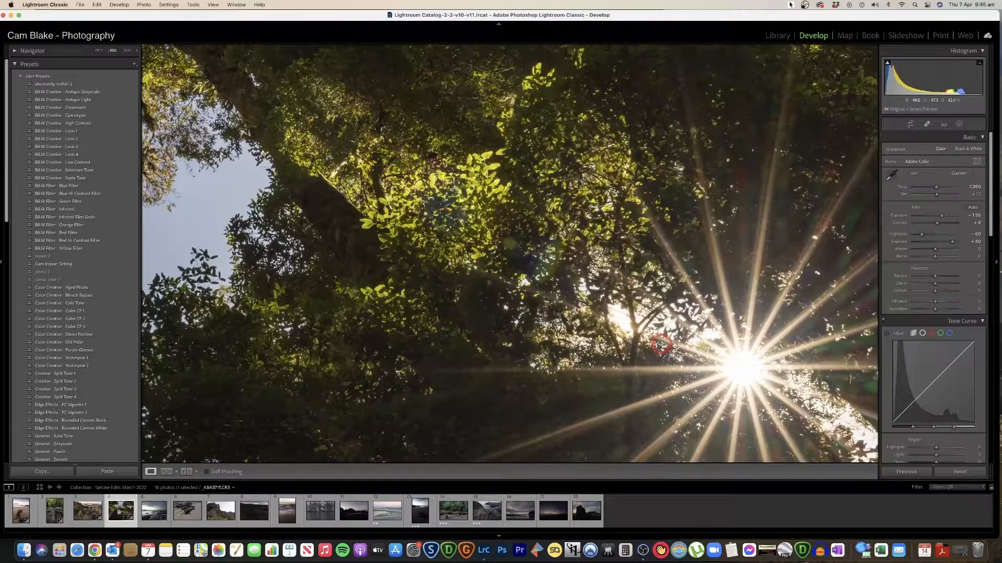
{"action": "left_click", "coordinate": [660, 345]}
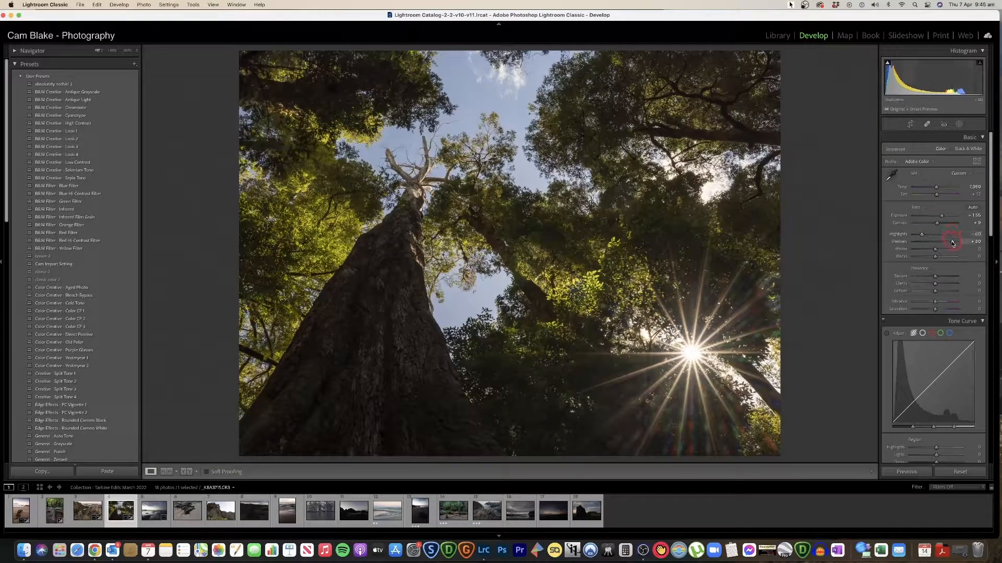
Raise the Exposure to +1.75 and the Contrast to about +30, checking the dark tree trunk
{"action": "mouse_move", "coordinate": [941, 216]}
{"action": "left_mouse_down"}
{"action": "mouse_move", "coordinate": [931, 217]}
{"action": "mouse_move", "coordinate": [943, 217]}
{"action": "left_mouse_up"}
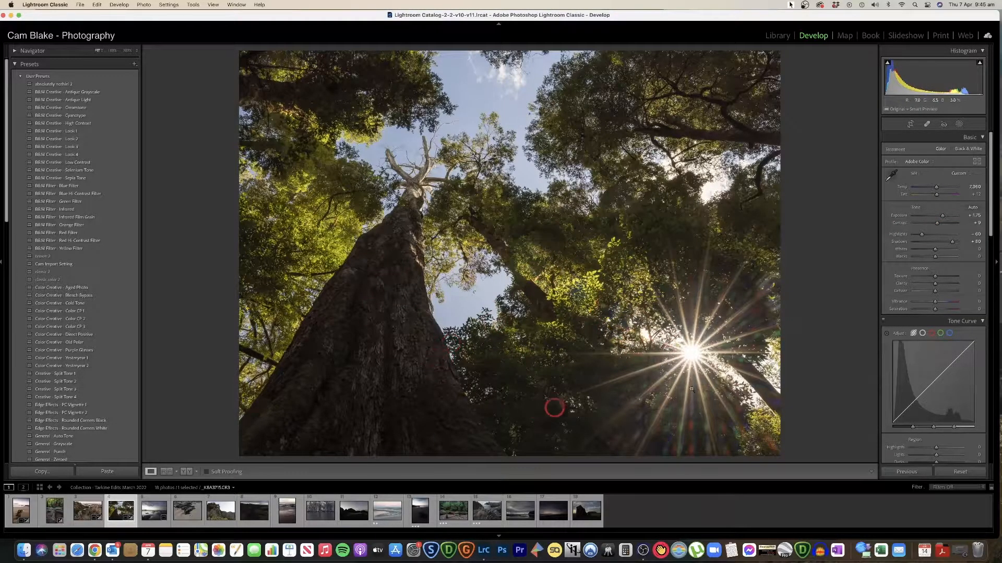
{"action": "left_click", "coordinate": [407, 304]}
{"action": "left_click", "coordinate": [366, 307]}
{"action": "left_click_drag", "start_coordinate": [939, 225], "coordinate": [943, 225]}
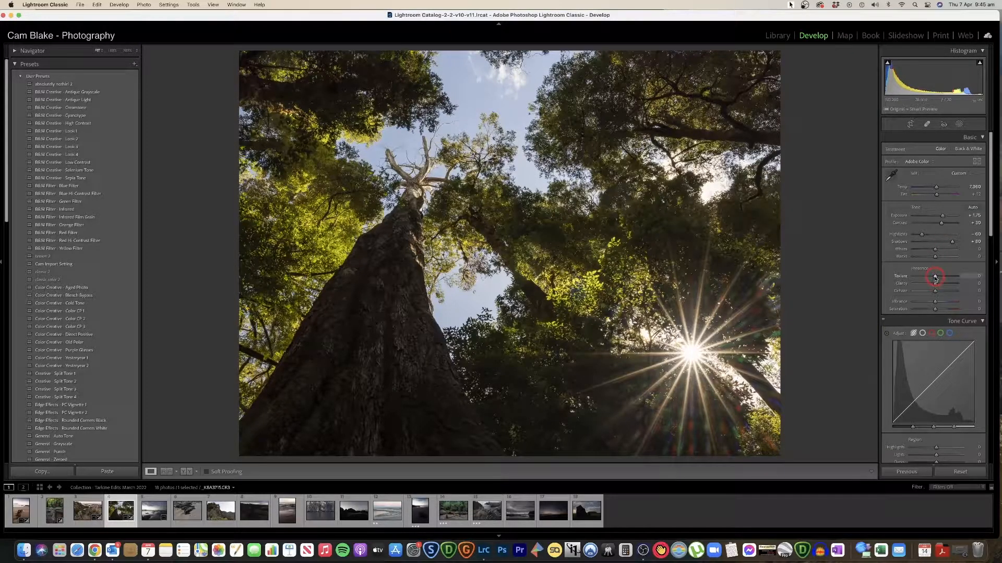
Set Texture to −10, Clarity to +10 and Dehaze to +10, and check the upper trunk and branches
{"action": "left_click_drag", "start_coordinate": [935, 285], "coordinate": [937, 286]}
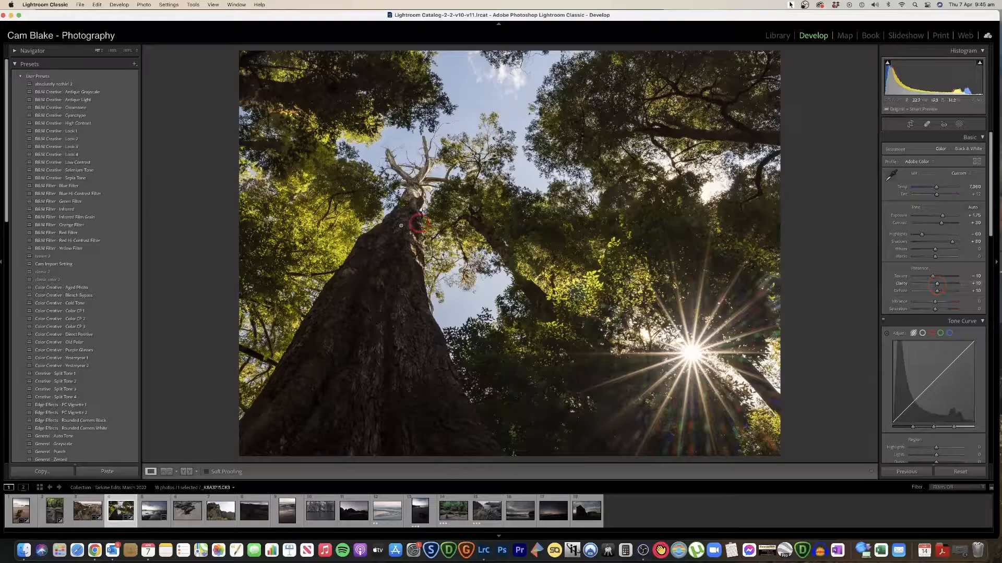
{"action": "left_click", "coordinate": [496, 219]}
{"action": "left_click", "coordinate": [440, 223]}
{"action": "left_click", "coordinate": [423, 218]}
{"action": "left_click", "coordinate": [421, 218]}
Reduce the Saturation to −5, reset the Vibrance to 0 and check the green foliage beside the trunk
{"action": "left_click", "coordinate": [936, 301]}
{"action": "mouse_move", "coordinate": [935, 310]}
{"action": "left_mouse_down"}
{"action": "mouse_move", "coordinate": [943, 311]}
{"action": "mouse_move", "coordinate": [902, 310]}
{"action": "mouse_move", "coordinate": [934, 310]}
{"action": "left_mouse_up"}
{"action": "double_click", "coordinate": [934, 304]}
{"action": "left_click", "coordinate": [308, 216]}
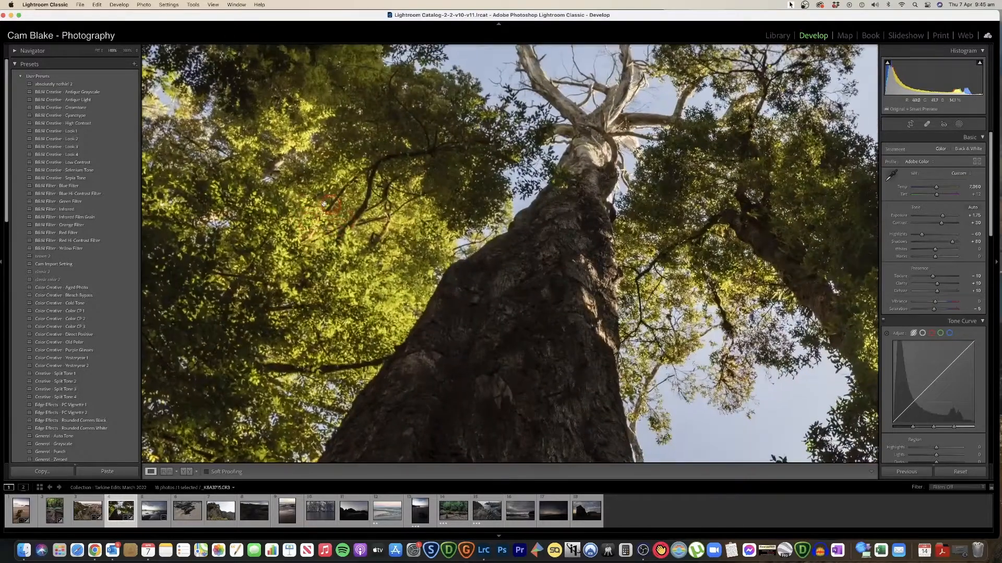
{"action": "left_click", "coordinate": [362, 215]}
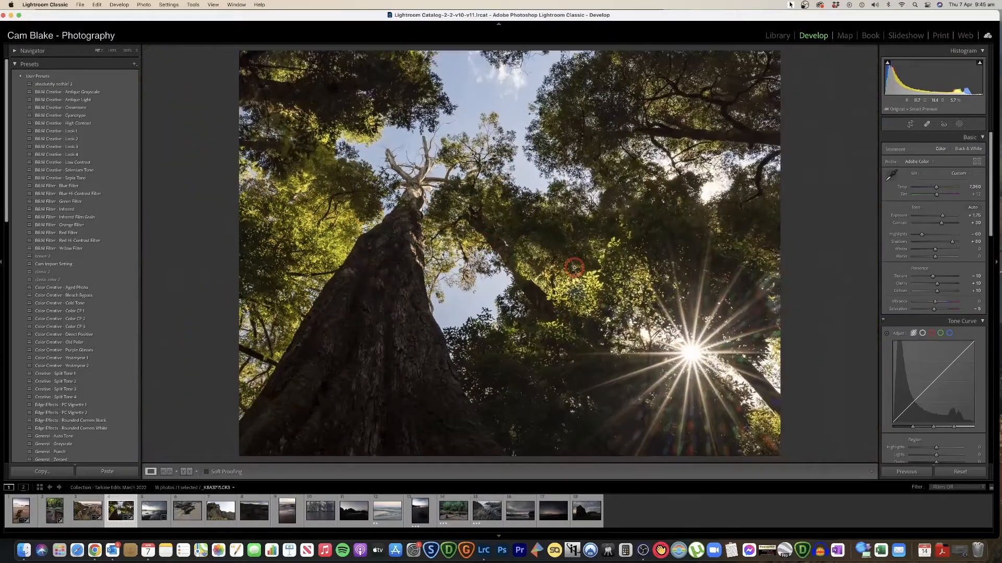
Raise the tone curve's Highlights to +25, try lifting its Shadows and reset the Shadows to 0
{"action": "scroll", "coordinate": [910, 285], "scroll_direction": "down", "scroll_amount": 8}
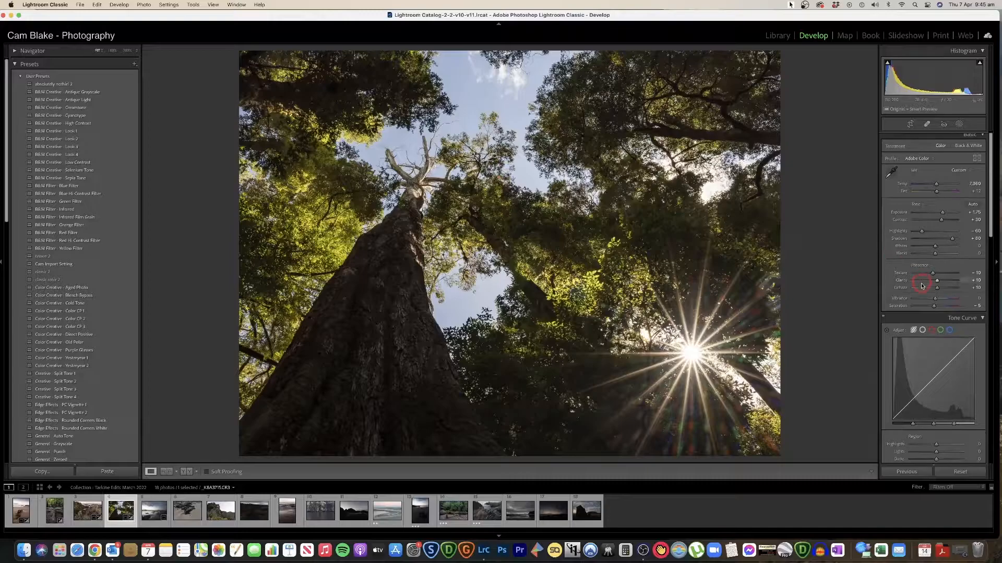
{"action": "scroll", "coordinate": [921, 284], "scroll_direction": "down", "scroll_amount": 1}
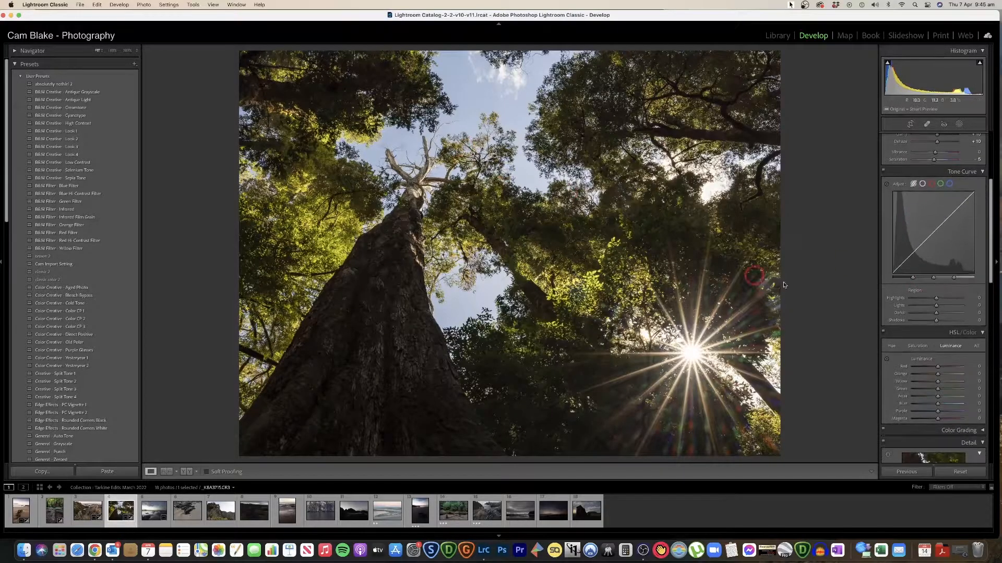
{"action": "left_click_drag", "start_coordinate": [936, 298], "coordinate": [944, 298]}
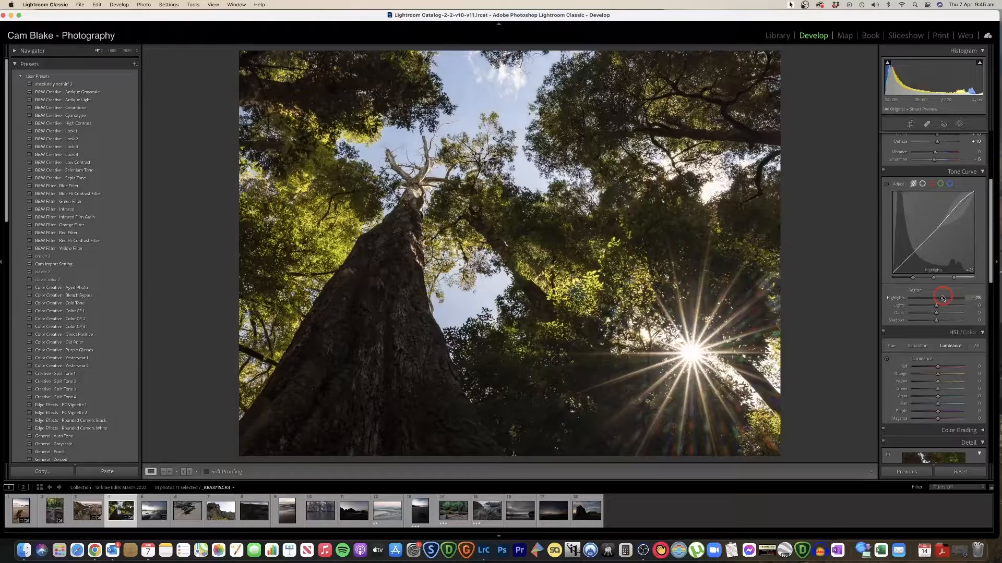
{"action": "mouse_move", "coordinate": [935, 320]}
{"action": "left_mouse_down"}
{"action": "mouse_move", "coordinate": [926, 320]}
{"action": "mouse_move", "coordinate": [944, 321]}
{"action": "left_mouse_up"}
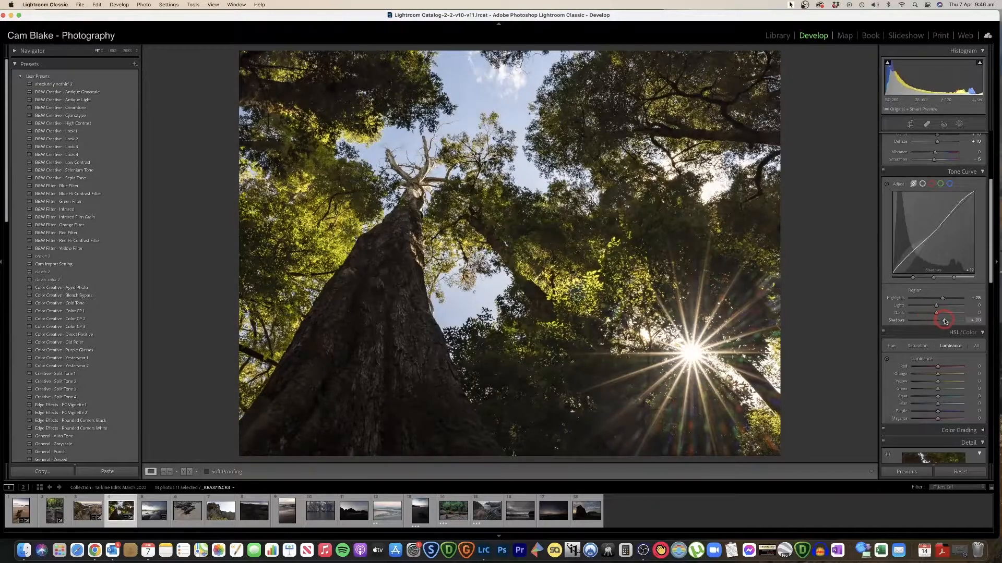
{"action": "double_click", "coordinate": [944, 321]}
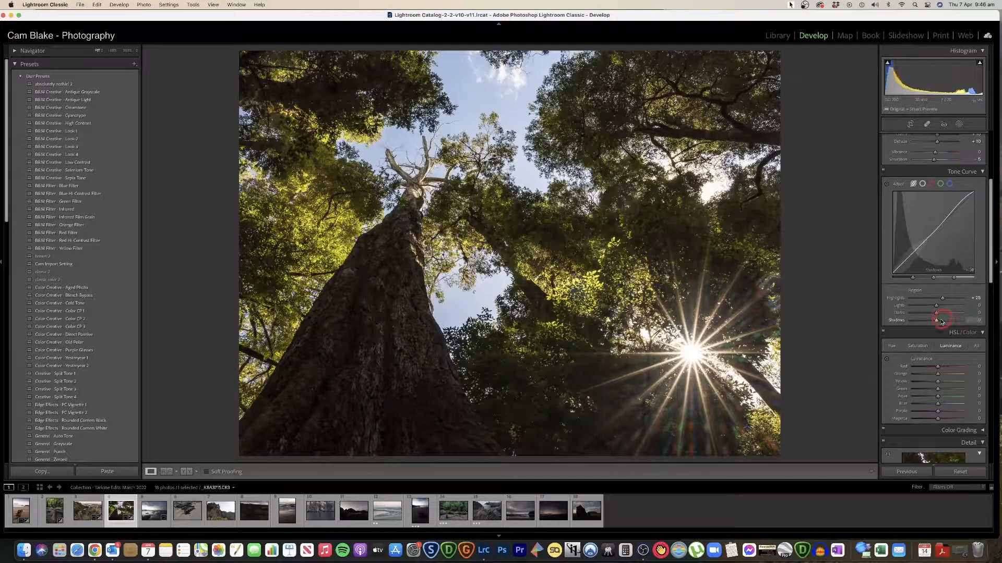
Examine the tree trunk up close and compare the forest photo before and after side by side
{"action": "left_click", "coordinate": [367, 311]}
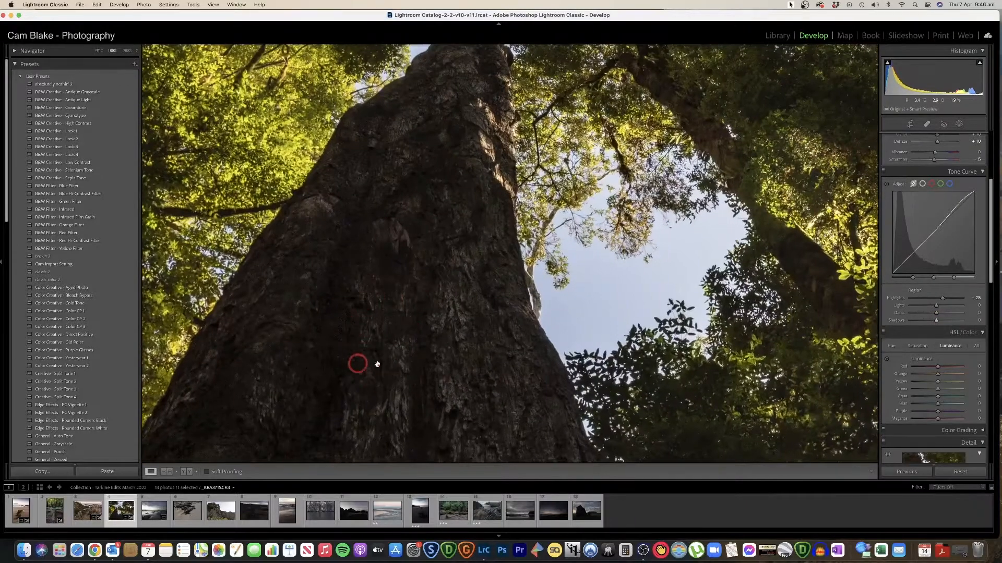
{"action": "left_click", "coordinate": [404, 271]}
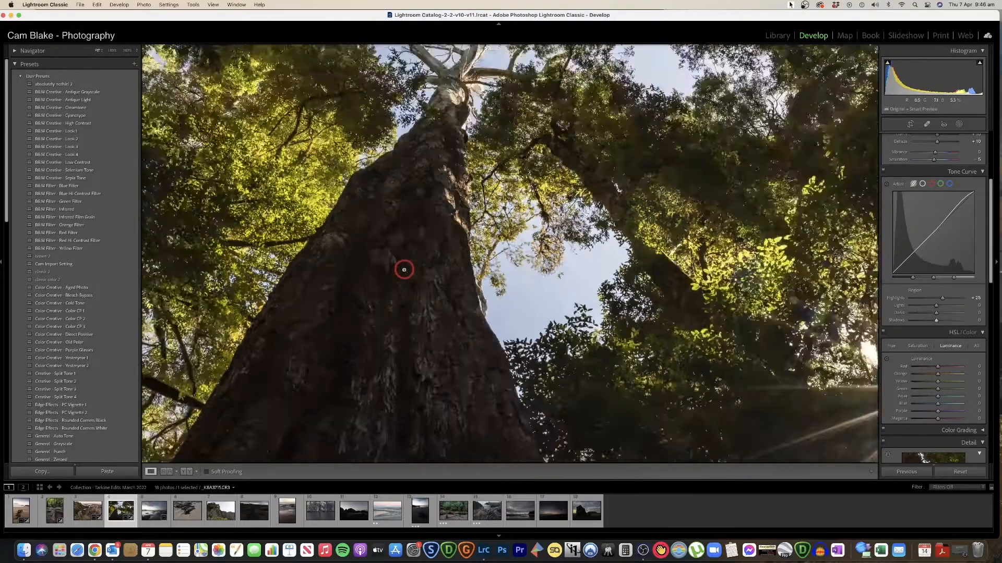
{"action": "left_click", "coordinate": [939, 332]}
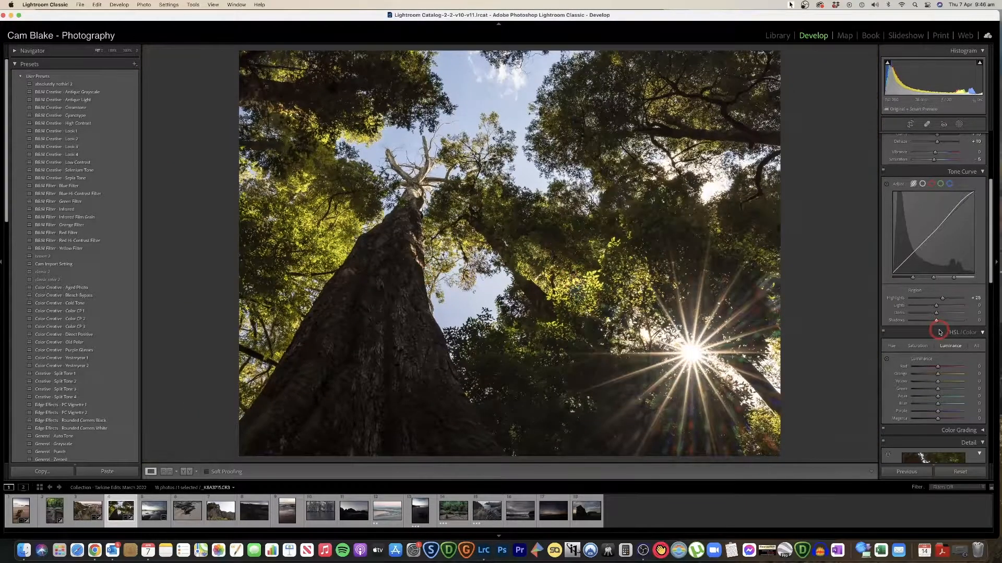
{"action": "key", "text": "y"}
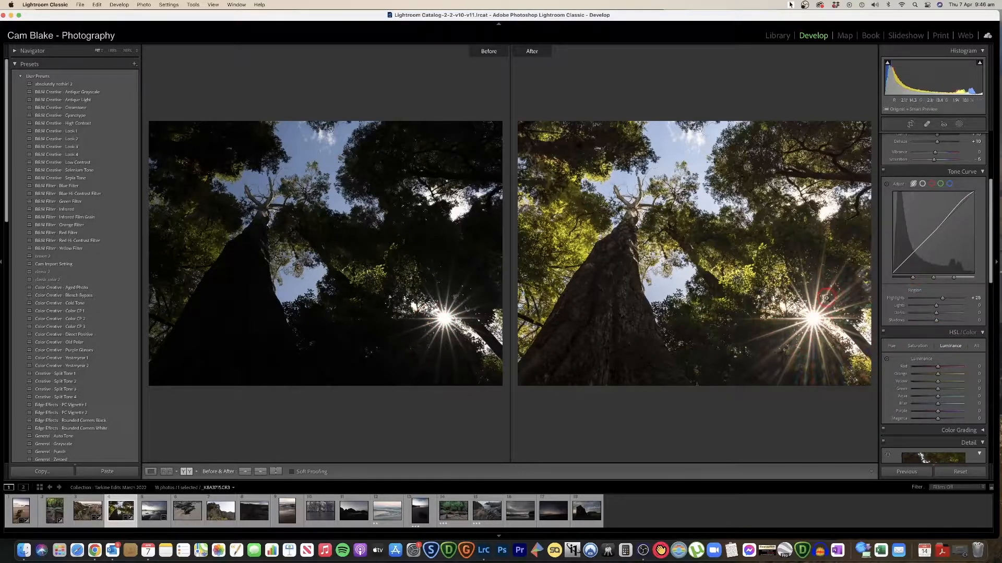
{"action": "key", "text": "y"}
{"action": "scroll", "coordinate": [954, 224], "scroll_direction": "up", "scroll_amount": 5}
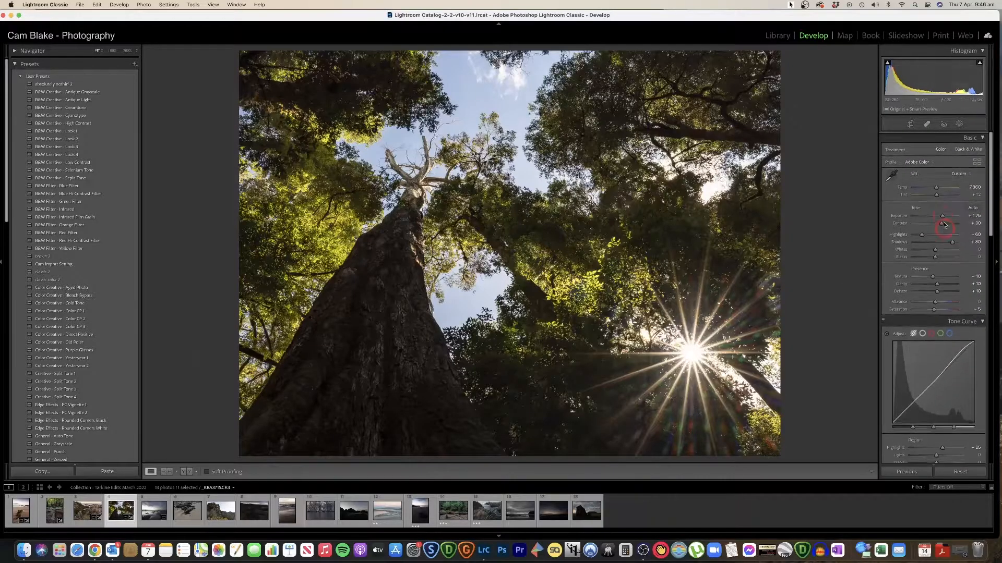
Try much darker and brighter Exposure settings on the forest photo and return the Exposure to +1.75
{"action": "left_click_drag", "start_coordinate": [942, 217], "coordinate": [934, 217]}
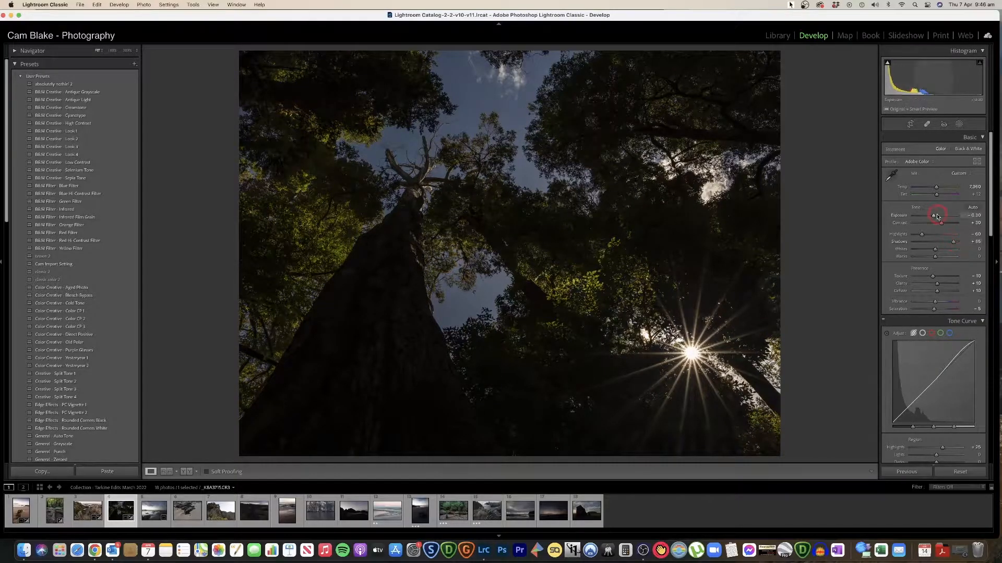
{"action": "left_click_drag", "start_coordinate": [934, 216], "coordinate": [944, 215]}
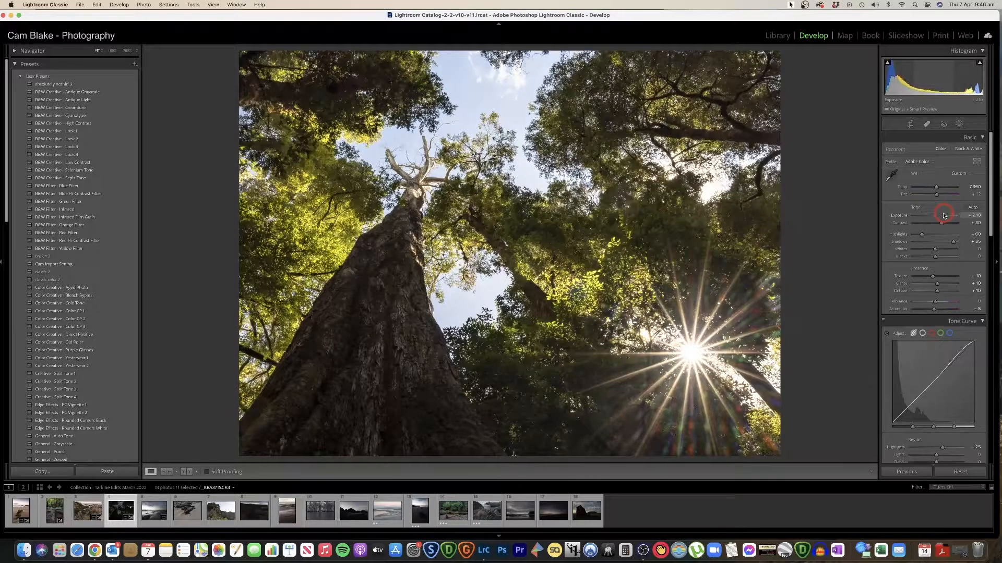
{"action": "mouse_move", "coordinate": [944, 215]}
{"action": "left_mouse_down"}
{"action": "mouse_move", "coordinate": [934, 217]}
{"action": "mouse_move", "coordinate": [942, 217]}
{"action": "left_mouse_up"}
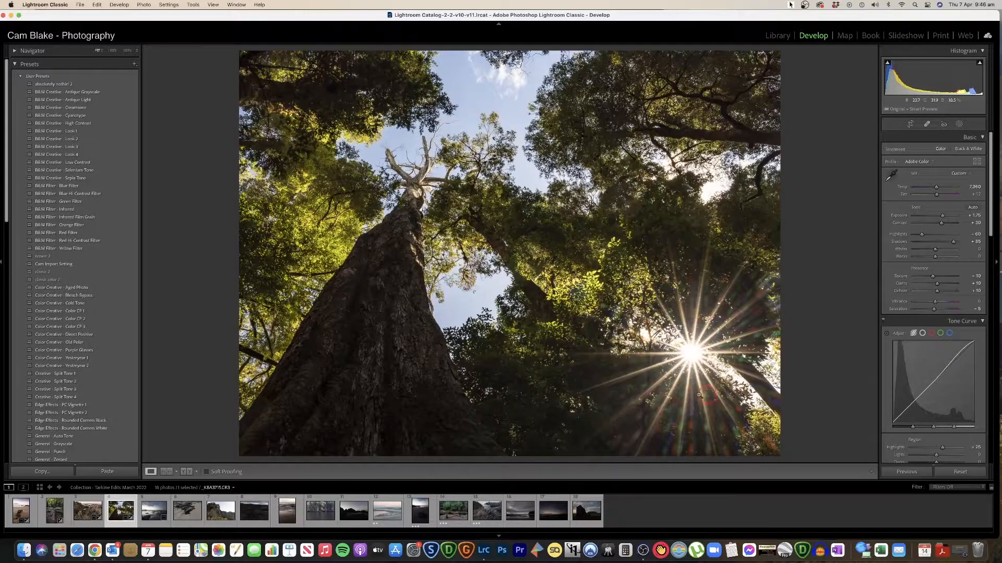
Set the HSL luminance of Orange to +5, Yellow to +20 and Blue to −30, and raise the Green luminance
{"action": "scroll", "coordinate": [924, 319], "scroll_direction": "down", "scroll_amount": 5}
{"action": "scroll", "coordinate": [926, 317], "scroll_direction": "down", "scroll_amount": 3}
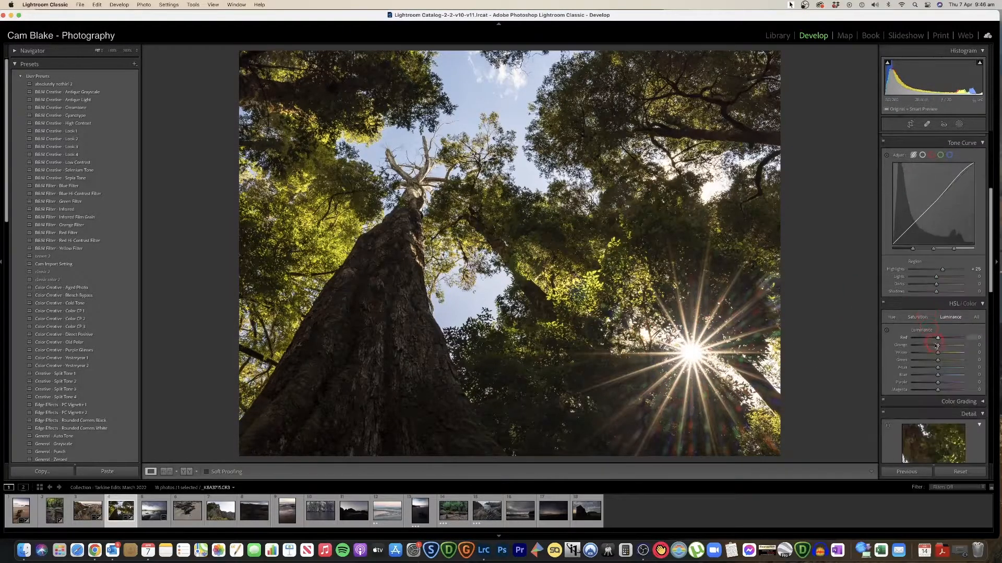
{"action": "left_click_drag", "start_coordinate": [926, 345], "coordinate": [938, 347]}
{"action": "mouse_move", "coordinate": [939, 353]}
{"action": "left_mouse_down"}
{"action": "mouse_move", "coordinate": [923, 351]}
{"action": "mouse_move", "coordinate": [946, 351]}
{"action": "mouse_move", "coordinate": [930, 360]}
{"action": "mouse_move", "coordinate": [945, 360]}
{"action": "left_mouse_up"}
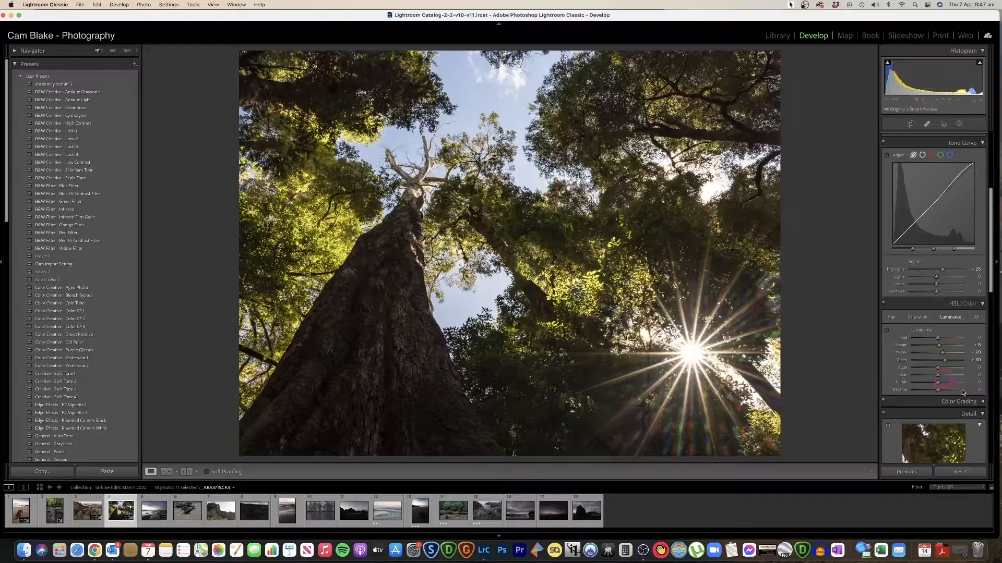
{"action": "left_click_drag", "start_coordinate": [937, 377], "coordinate": [930, 376]}
{"action": "double_click", "coordinate": [930, 376]}
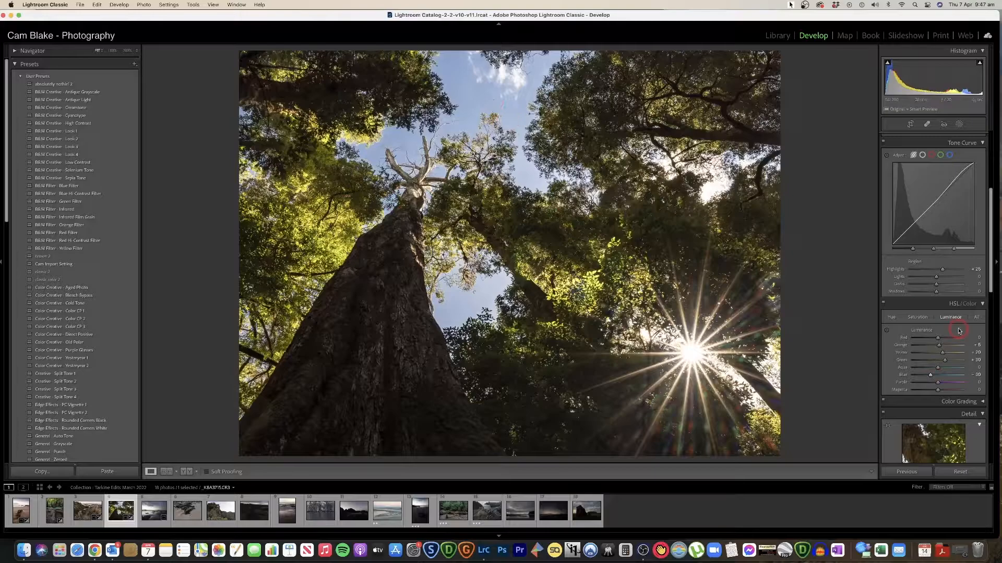
Raise the sharpening Masking and examine the sunburst and the dark foliage below it up close
{"action": "scroll", "coordinate": [948, 376], "scroll_direction": "down", "scroll_amount": 5}
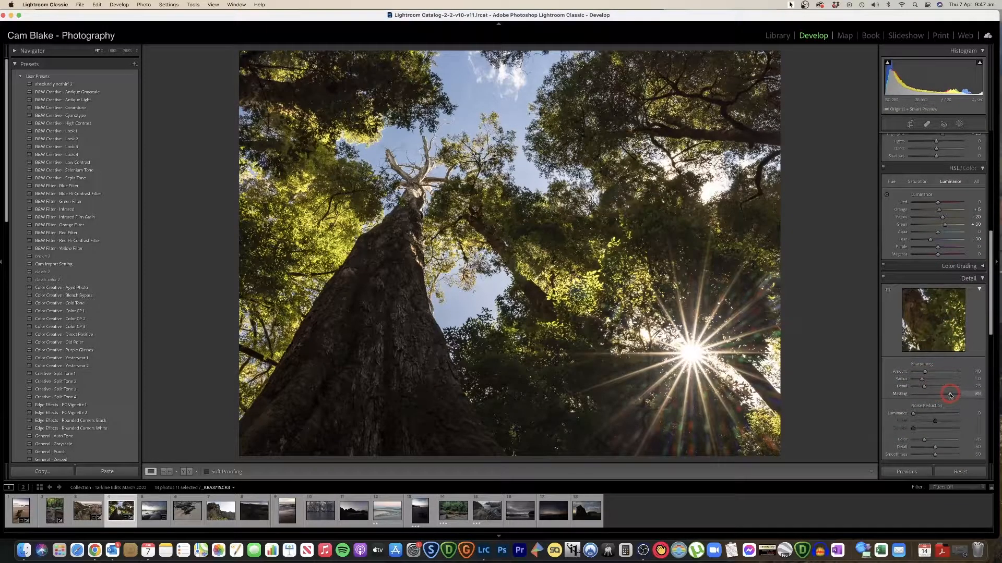
{"action": "scroll", "coordinate": [926, 365], "scroll_direction": "down", "scroll_amount": 6}
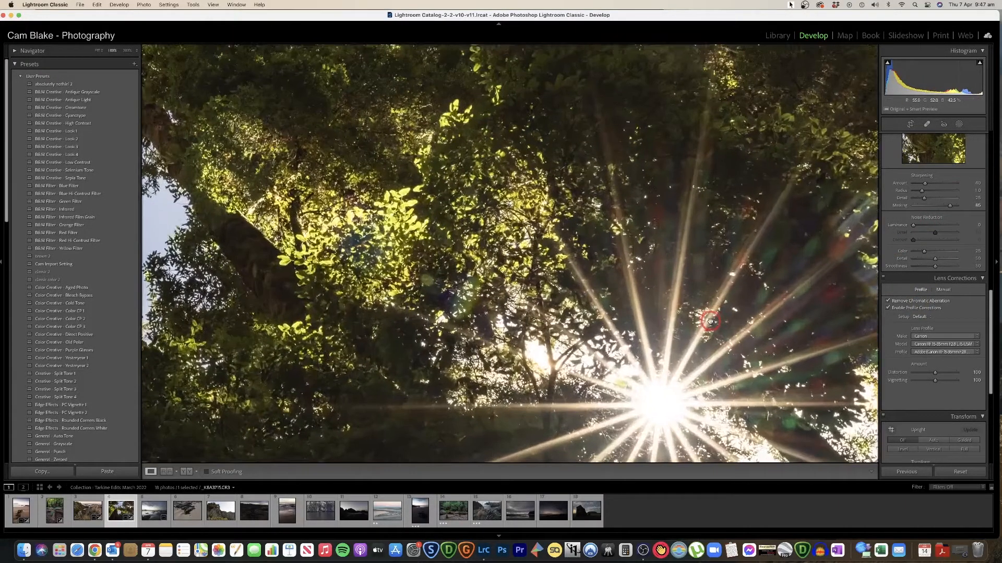
{"action": "left_click", "coordinate": [712, 321]}
{"action": "left_click_drag", "start_coordinate": [703, 338], "coordinate": [689, 215]}
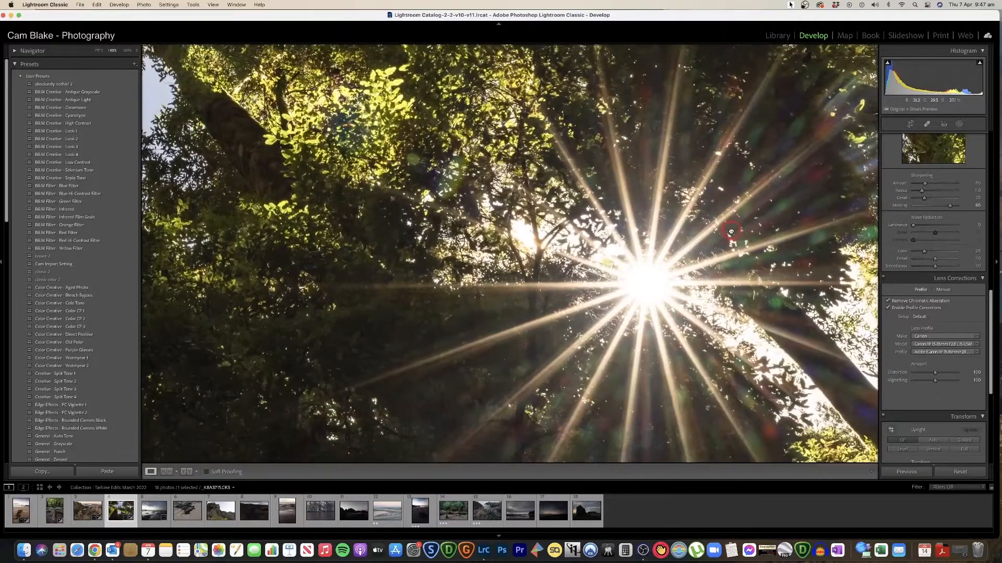
{"action": "left_click_drag", "start_coordinate": [677, 328], "coordinate": [717, 240]}
{"action": "left_click", "coordinate": [618, 363]}
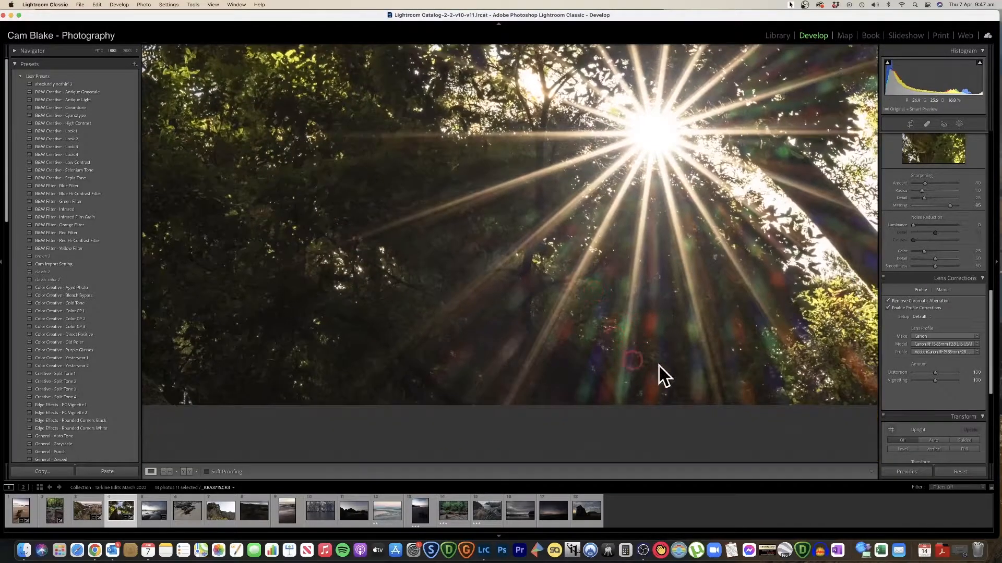
{"action": "scroll", "coordinate": [934, 366], "scroll_direction": "down", "scroll_amount": 6}
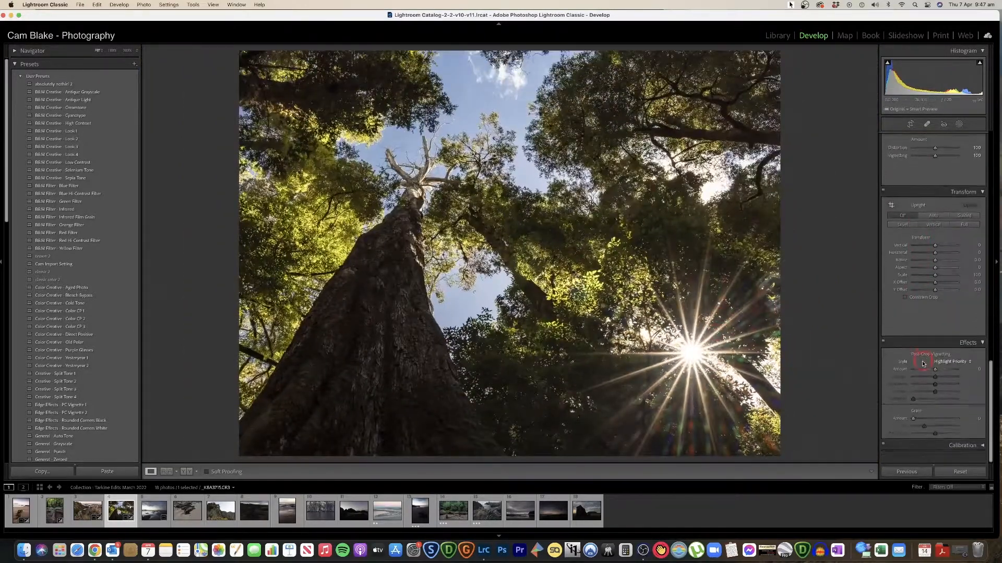
Set the post-crop vignetting Amount to −5 and compare the photo before and after side by side
{"action": "left_click_drag", "start_coordinate": [937, 377], "coordinate": [934, 379]}
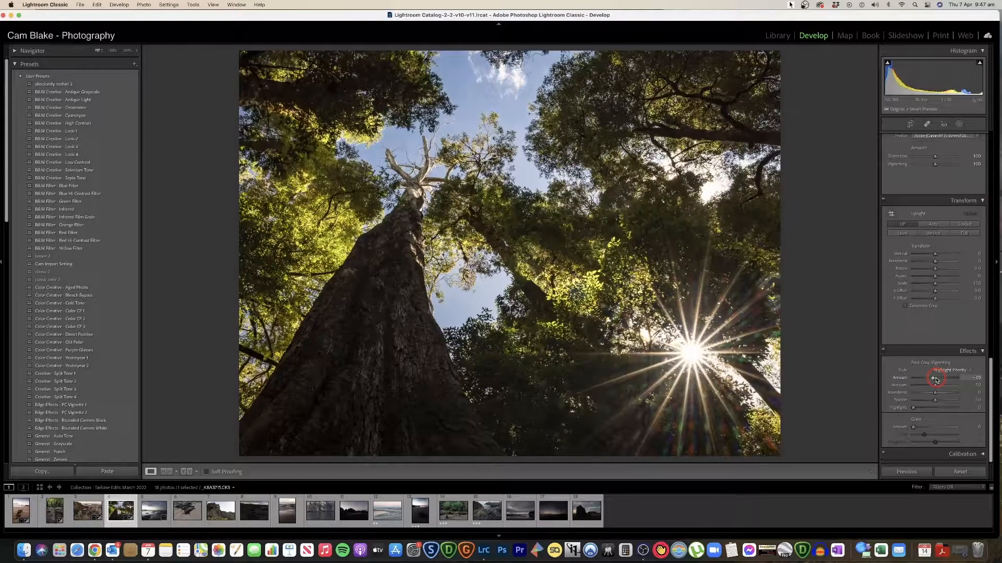
{"action": "key", "text": "y"}
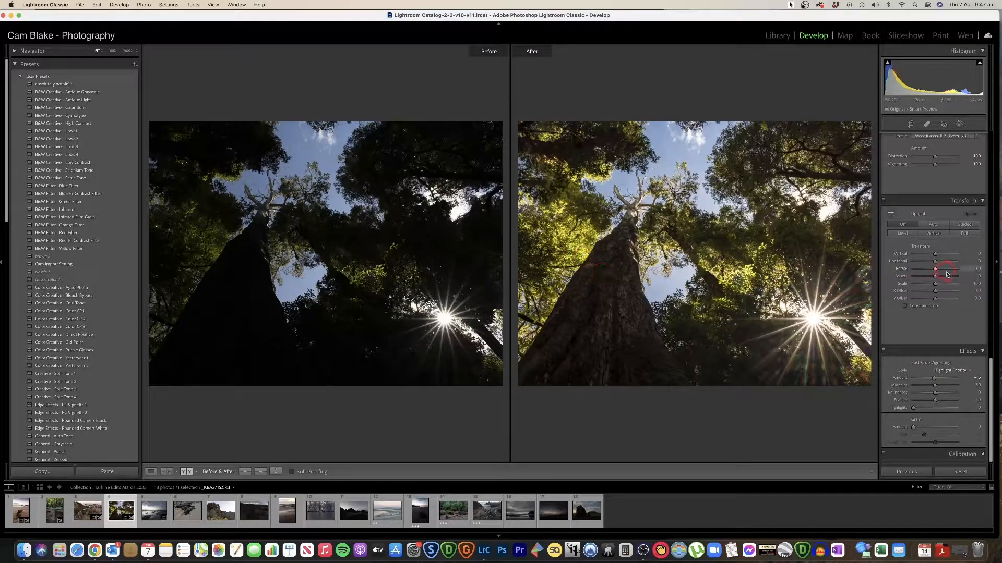
Raise the Exposure to +2.30, lower the Highlights to −70 and cool the white balance Temp to 7,100
{"action": "scroll", "coordinate": [943, 274], "scroll_direction": "up", "scroll_amount": 10}
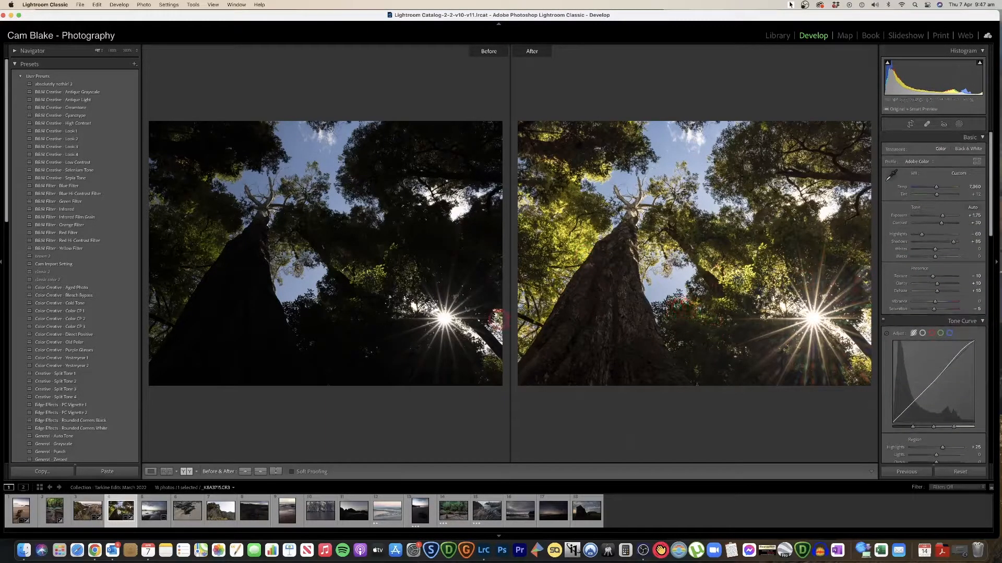
{"action": "left_click_drag", "start_coordinate": [942, 216], "coordinate": [920, 235]}
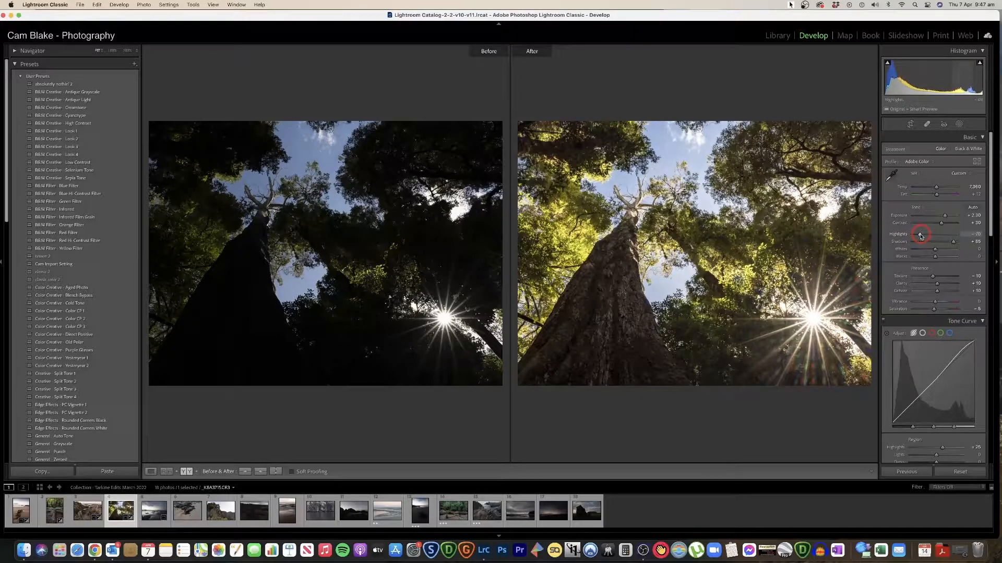
{"action": "left_click_drag", "start_coordinate": [936, 188], "coordinate": [934, 188]}
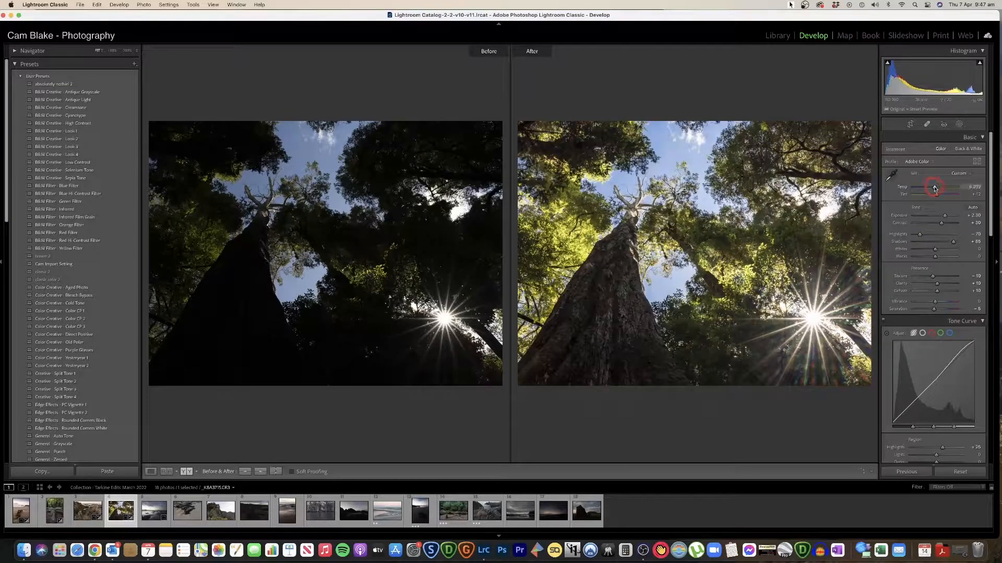
{"action": "left_click_drag", "start_coordinate": [935, 188], "coordinate": [939, 188]}
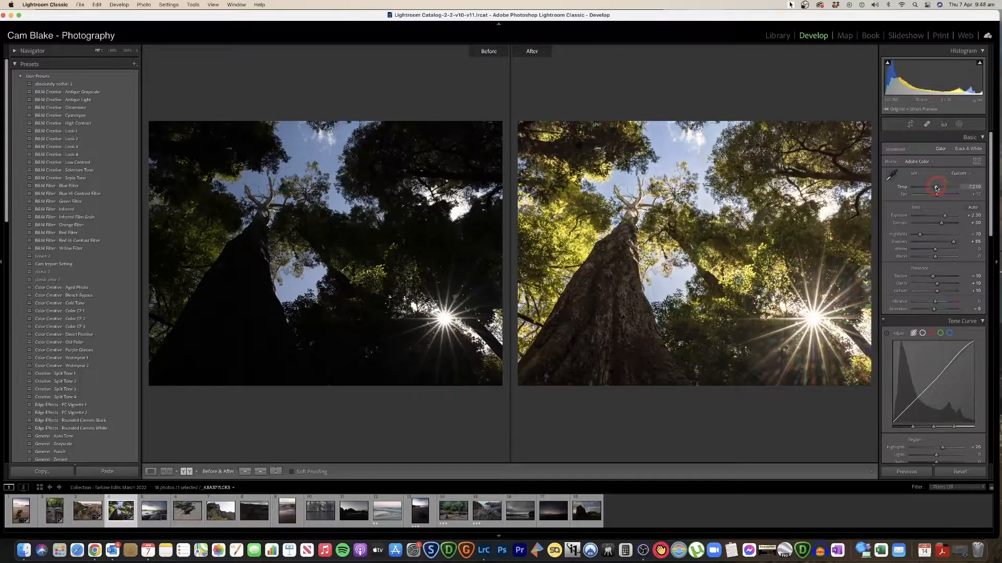
{"action": "left_click_drag", "start_coordinate": [936, 189], "coordinate": [935, 189]}
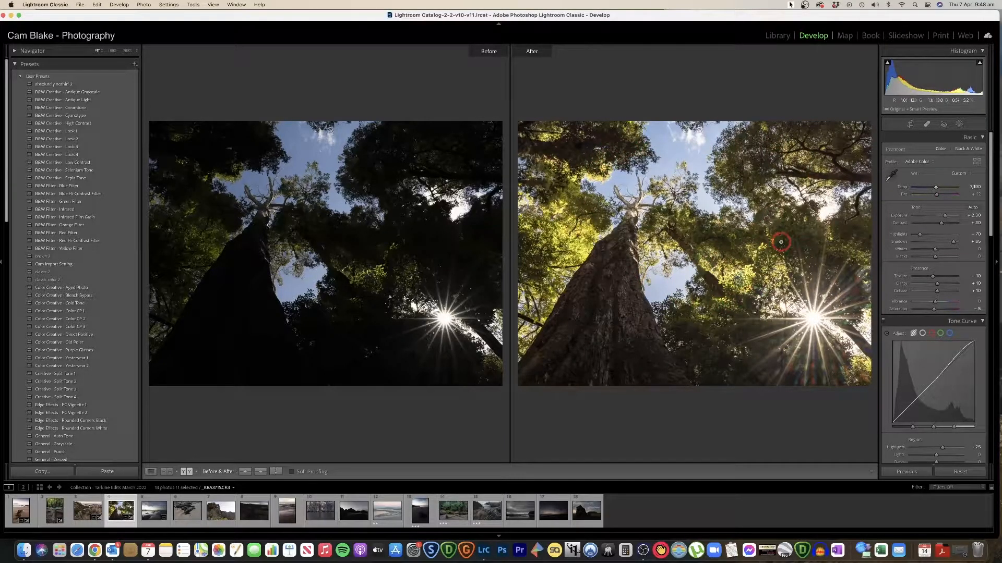
Preview the photo in the Black & White treatment, lower the Exposure to +2.05 and switch the treatment back to Color
{"action": "left_click", "coordinate": [966, 150]}
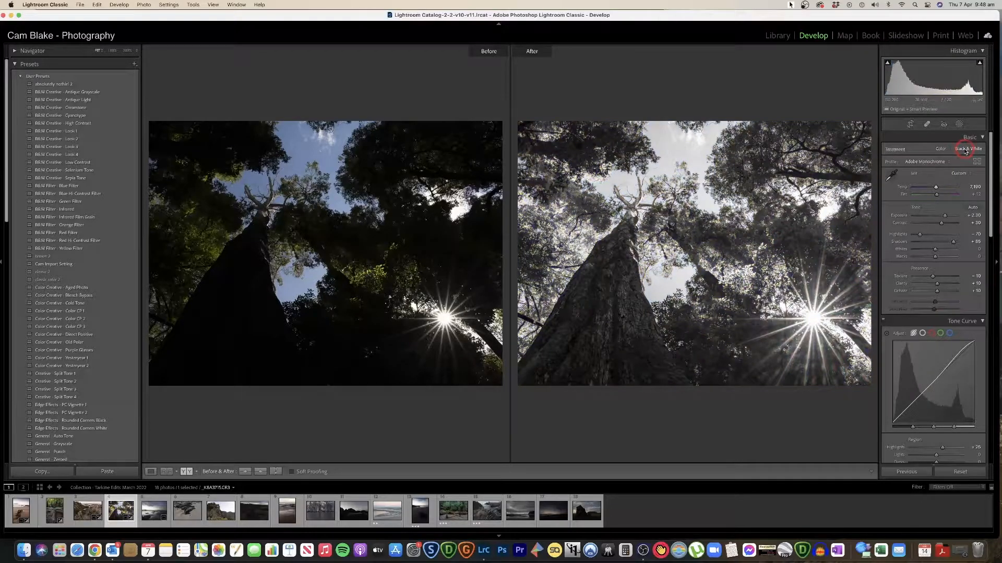
{"action": "left_click", "coordinate": [960, 150]}
{"action": "left_click_drag", "start_coordinate": [945, 216], "coordinate": [945, 218]}
{"action": "left_click", "coordinate": [941, 149]}
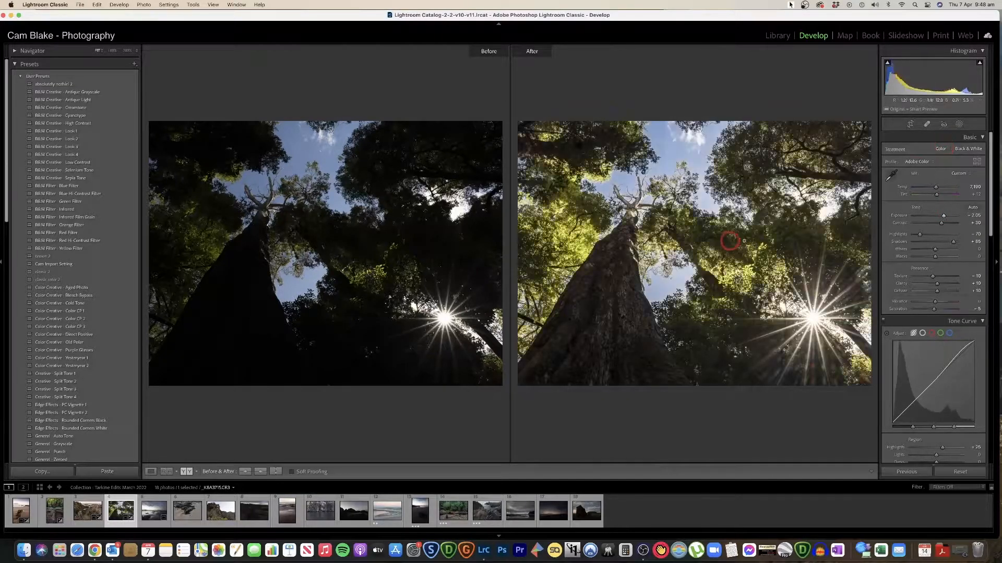
Warm the white balance Temp to about 7,300 and examine the sky and treetops up close in the single-photo view
{"action": "left_click", "coordinate": [935, 189]}
{"action": "key", "text": "y"}
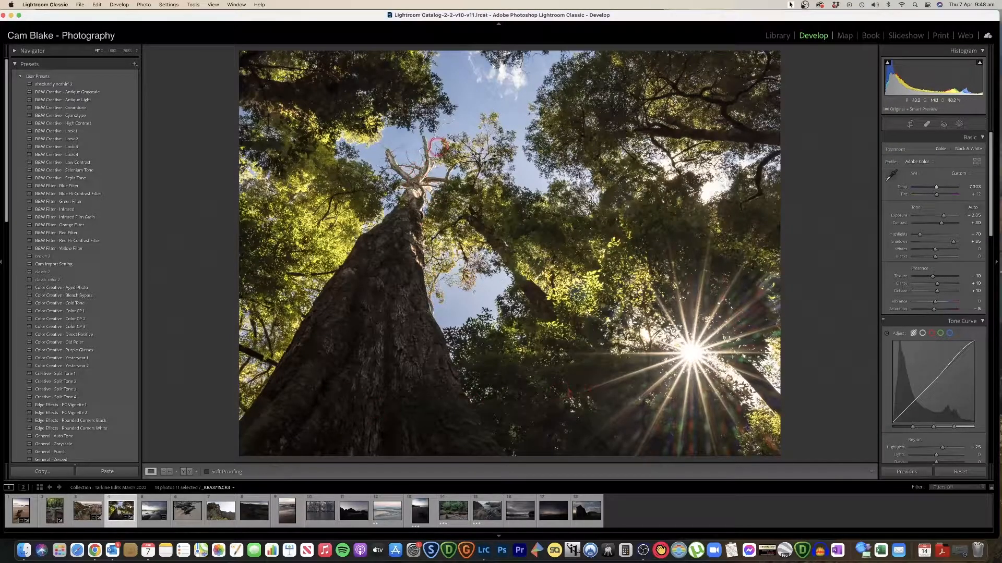
{"action": "left_click", "coordinate": [490, 68]}
{"action": "left_click_drag", "start_coordinate": [521, 69], "coordinate": [509, 156]}
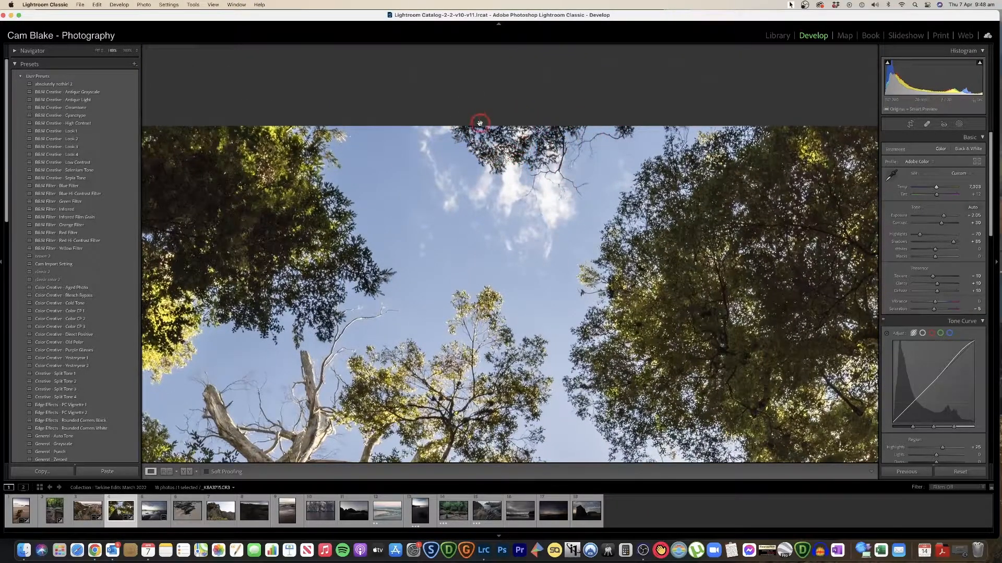
{"action": "left_click", "coordinate": [533, 182]}
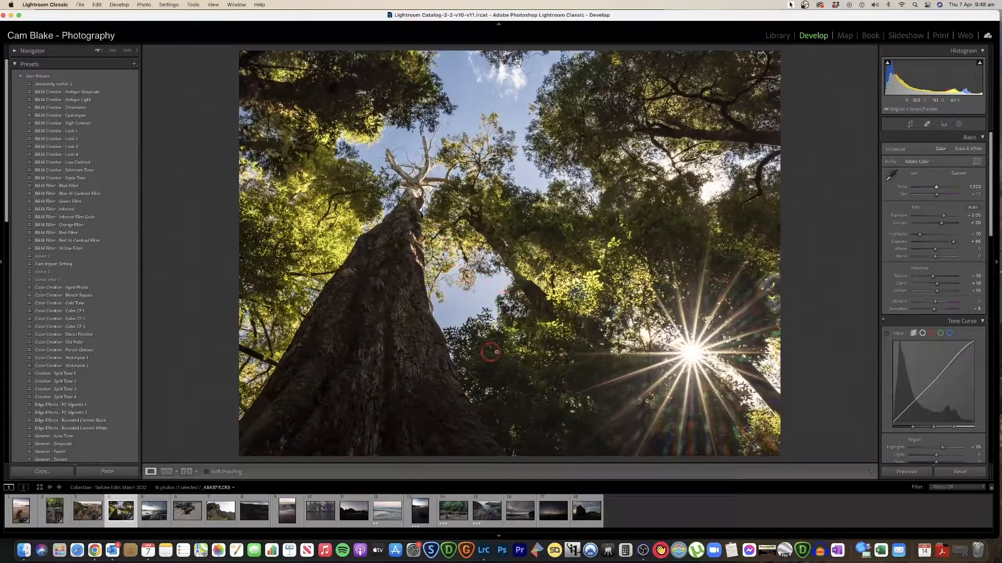
Examine the tree trunk's bark up close and compare the whole photo with its unedited version
{"action": "left_click", "coordinate": [351, 338]}
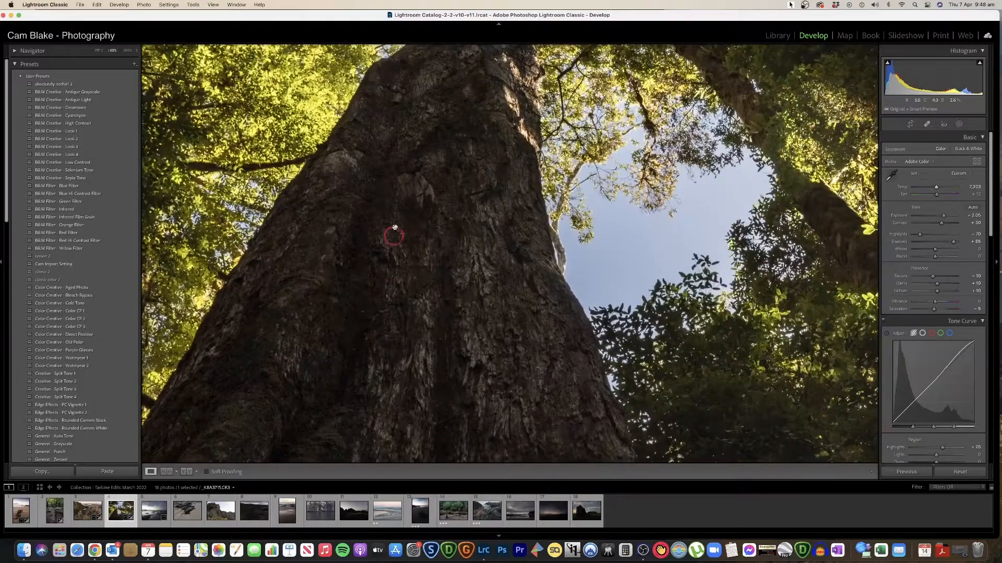
{"action": "left_click", "coordinate": [354, 279]}
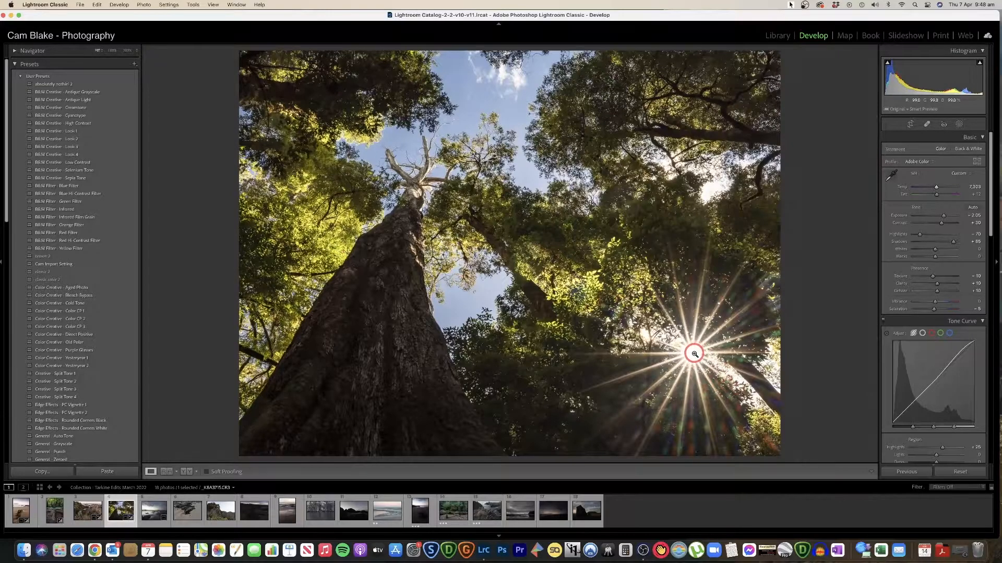
{"action": "key", "text": "y"}
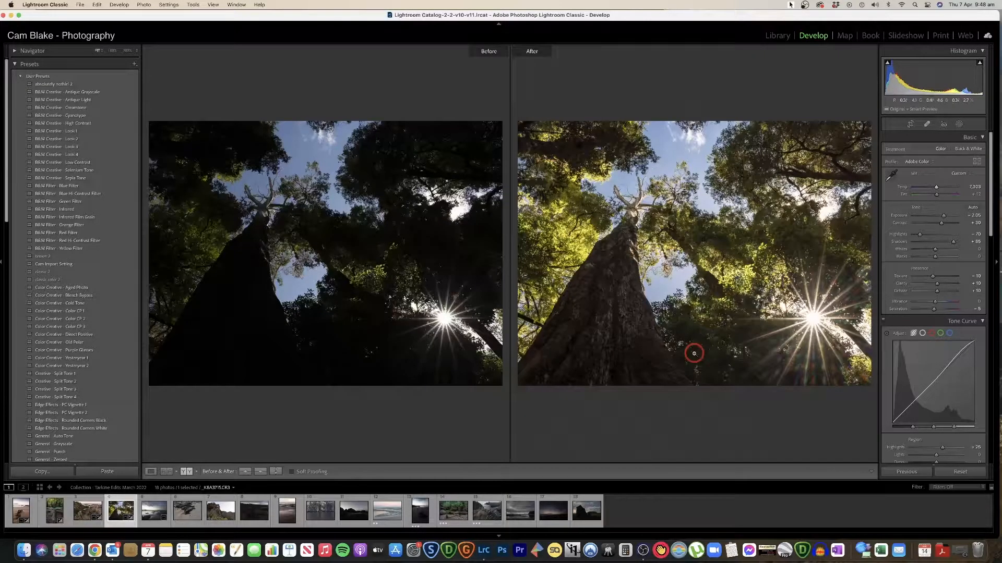
{"action": "left_click", "coordinate": [818, 320]}
{"action": "key", "text": "y"}
{"action": "key", "text": "y"}
{"action": "key", "text": "y"}
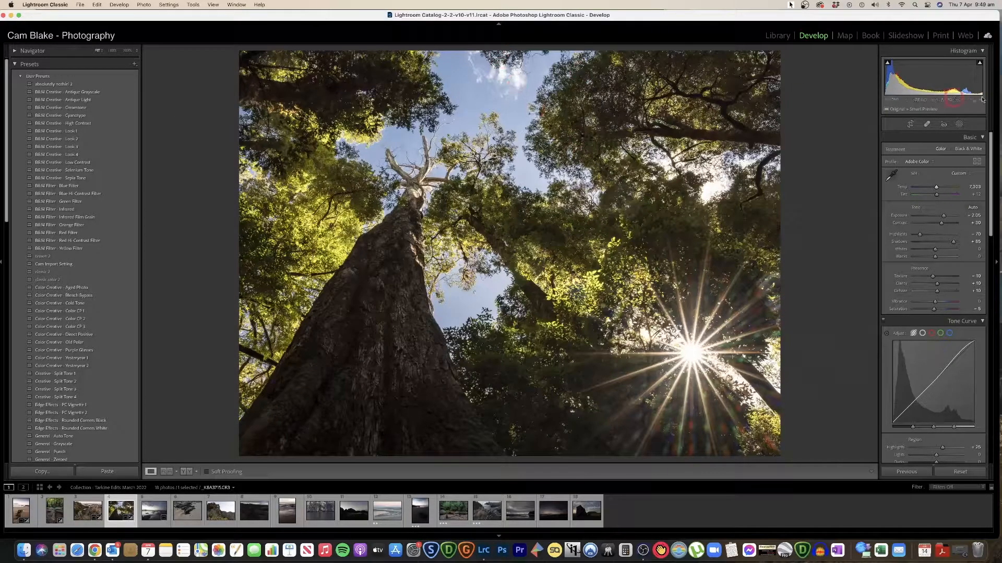
Try a tall, narrow full-height crop with an unlocked aspect ratio that leaves out the big trunk and keeps the sunburst
{"action": "left_click", "coordinate": [910, 124]}
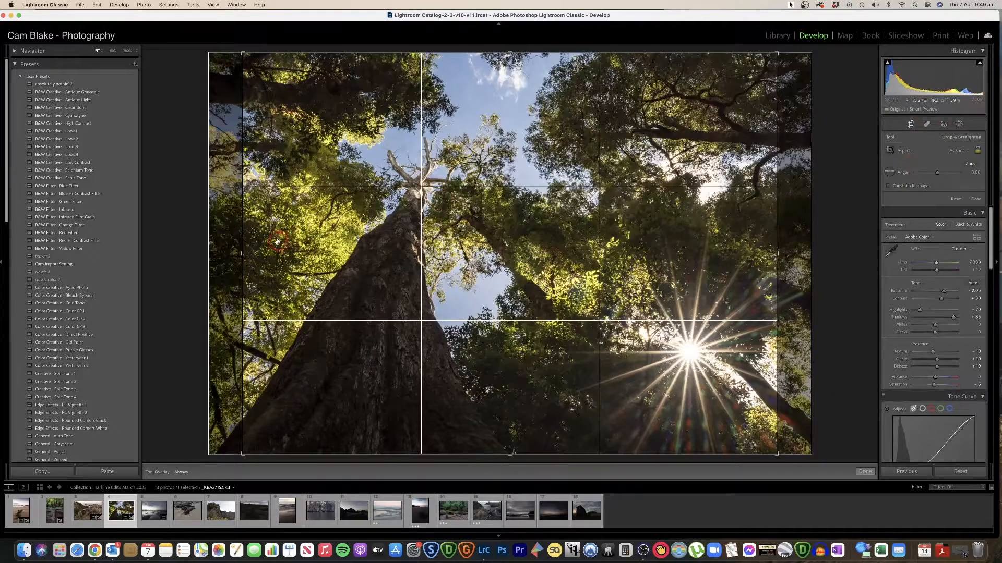
{"action": "left_click_drag", "start_coordinate": [243, 254], "coordinate": [328, 254]}
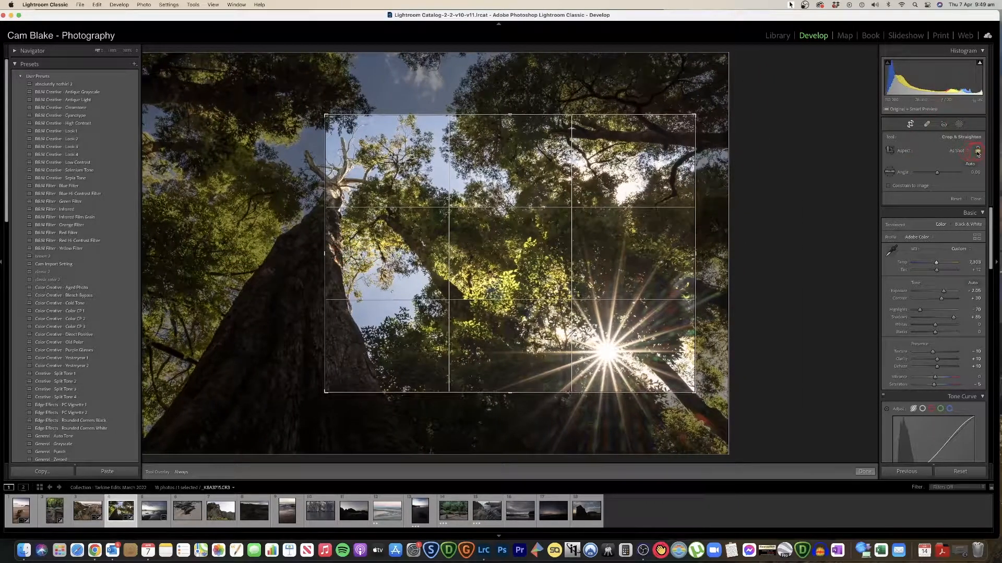
{"action": "left_click_drag", "start_coordinate": [694, 115], "coordinate": [689, 85]}
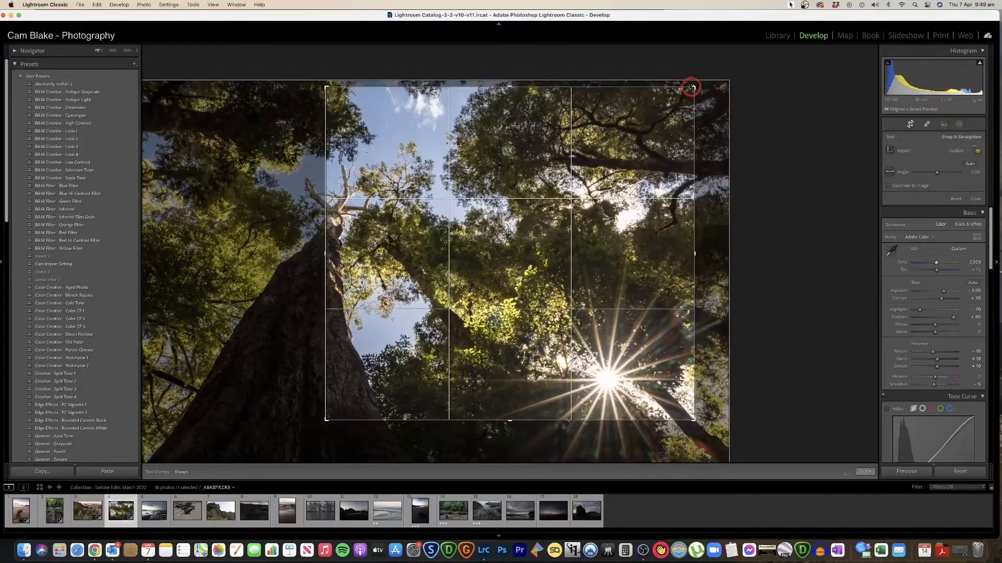
{"action": "left_click_drag", "start_coordinate": [509, 423], "coordinate": [510, 461]}
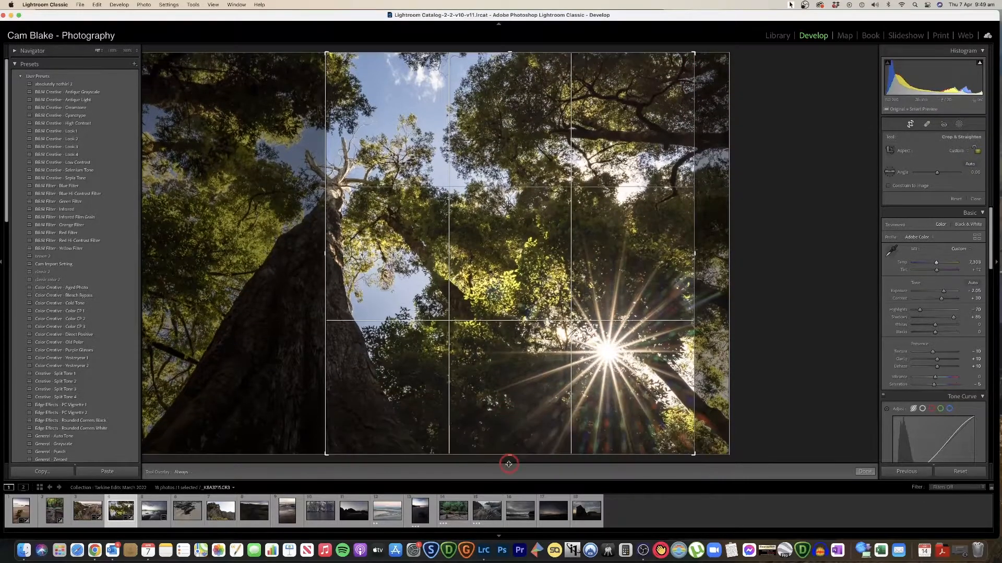
{"action": "left_click_drag", "start_coordinate": [540, 354], "coordinate": [505, 352]}
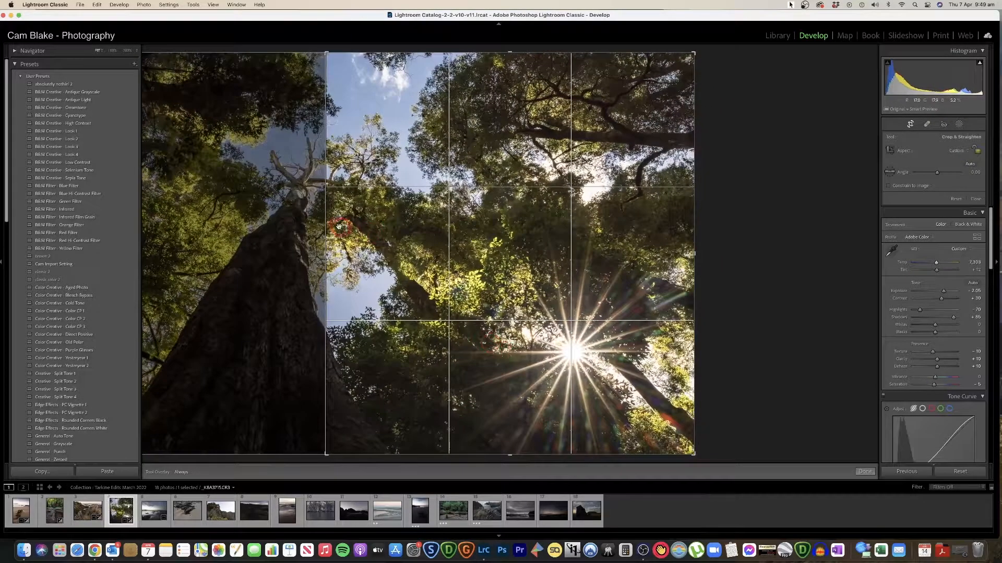
{"action": "left_click_drag", "start_coordinate": [327, 251], "coordinate": [362, 254]}
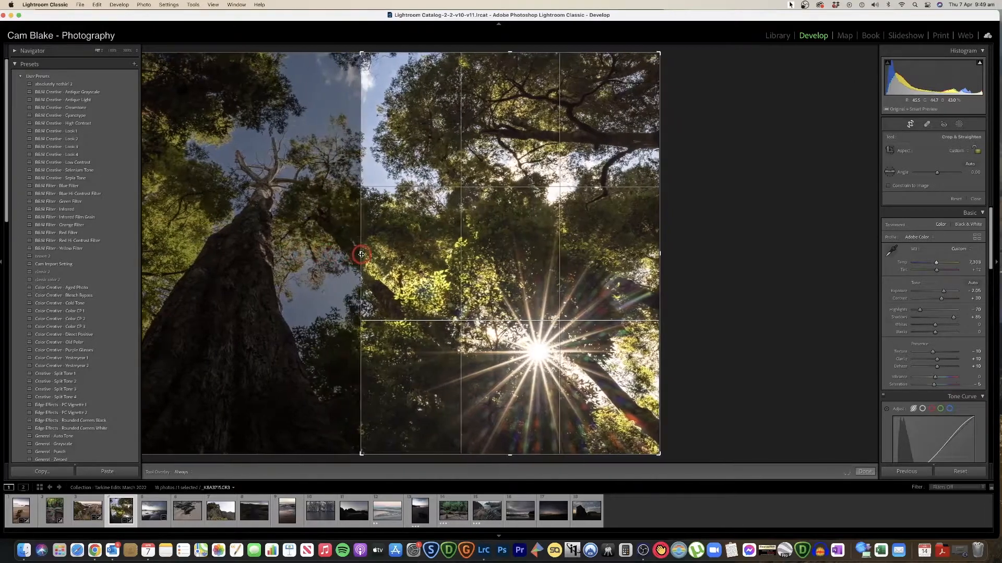
{"action": "key", "text": "Return"}
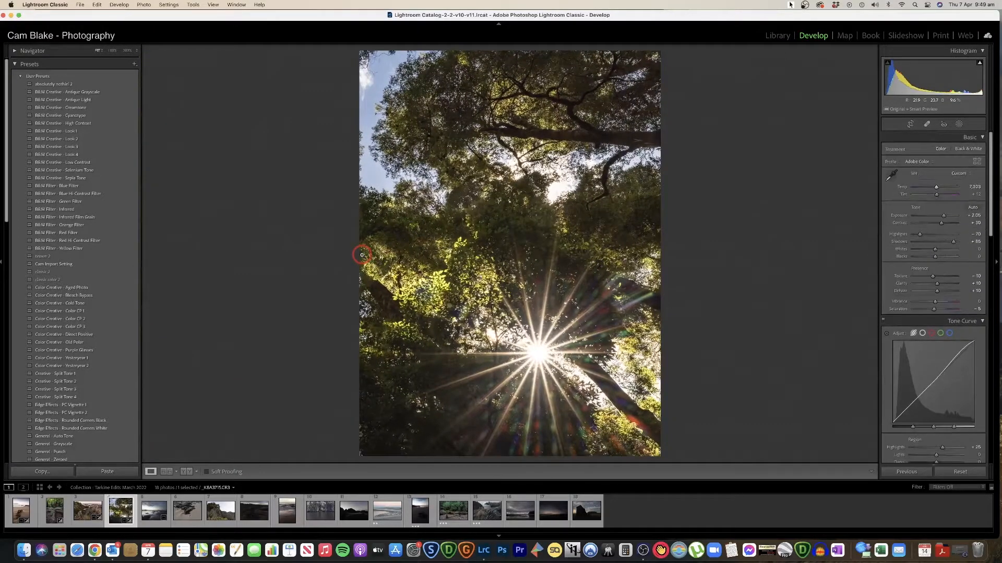
Undo the last crop changes on the forest photo
{"action": "key", "text": "super+z"}
{"action": "key", "text": "super+z"}
{"action": "key", "text": "super+z"}
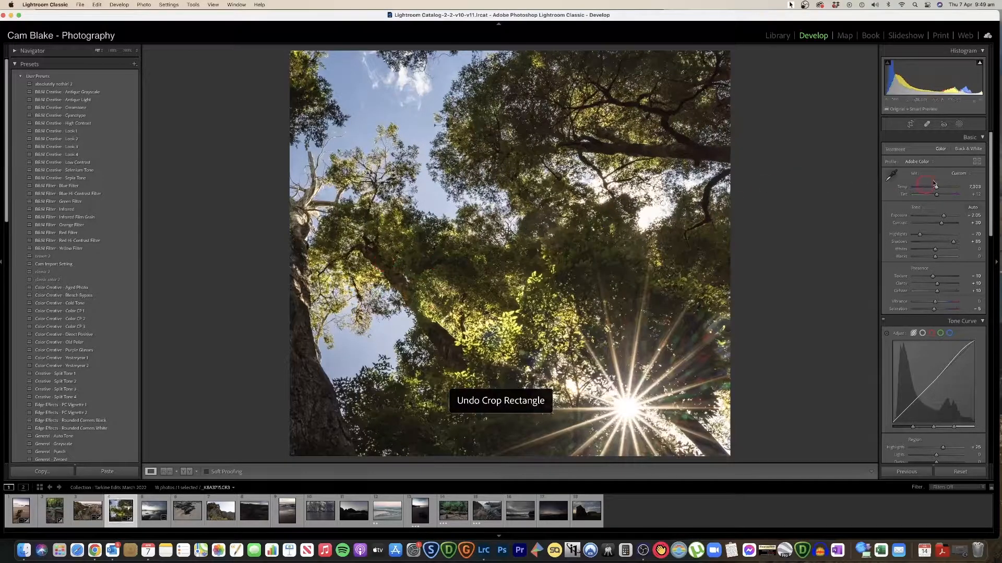
{"action": "left_click", "coordinate": [958, 173]}
{"action": "left_click", "coordinate": [928, 138]}
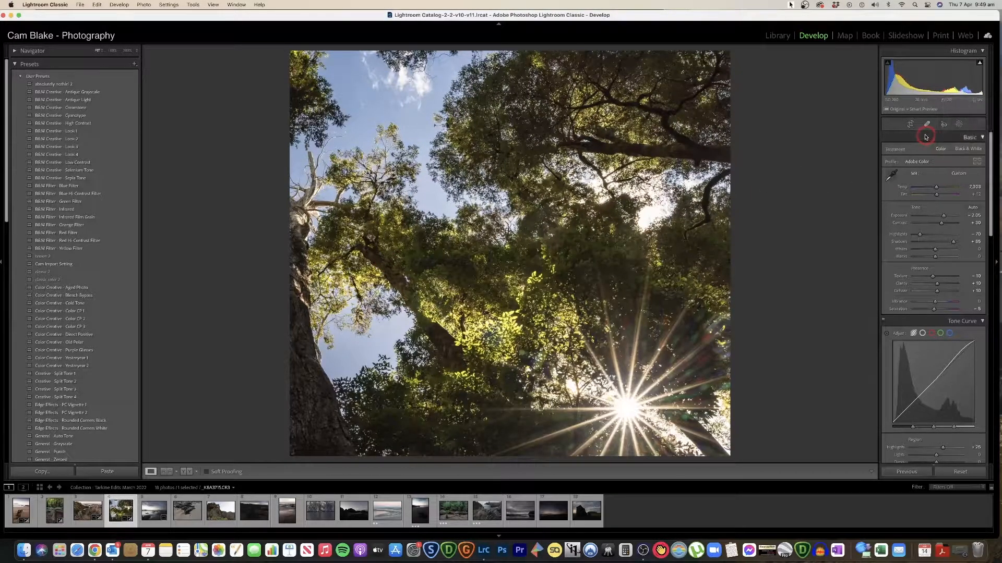
Widen the forest photo's crop to take in the big trunk again, using the Original aspect ratio
{"action": "left_click", "coordinate": [911, 125]}
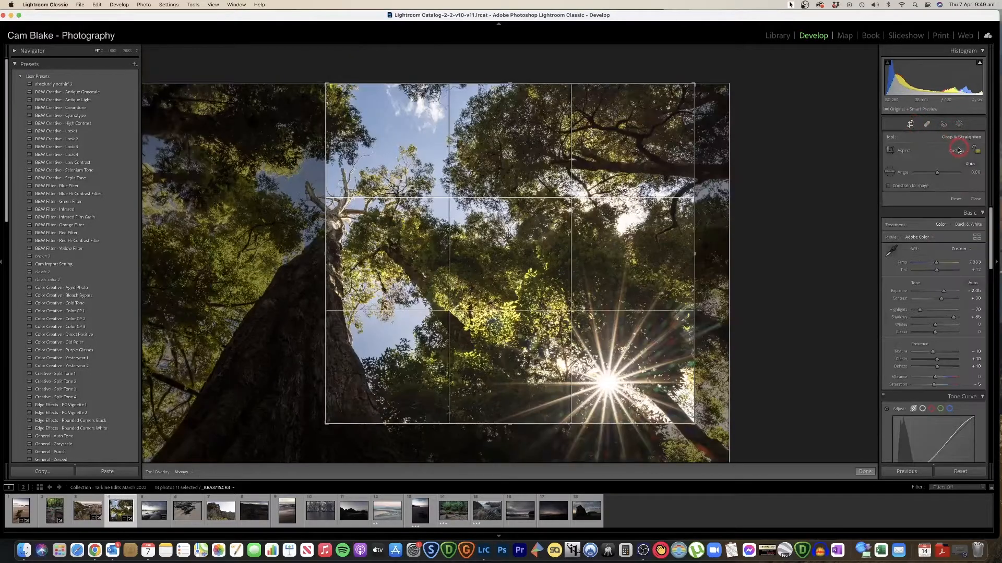
{"action": "left_click", "coordinate": [958, 152]}
{"action": "left_click", "coordinate": [955, 135]}
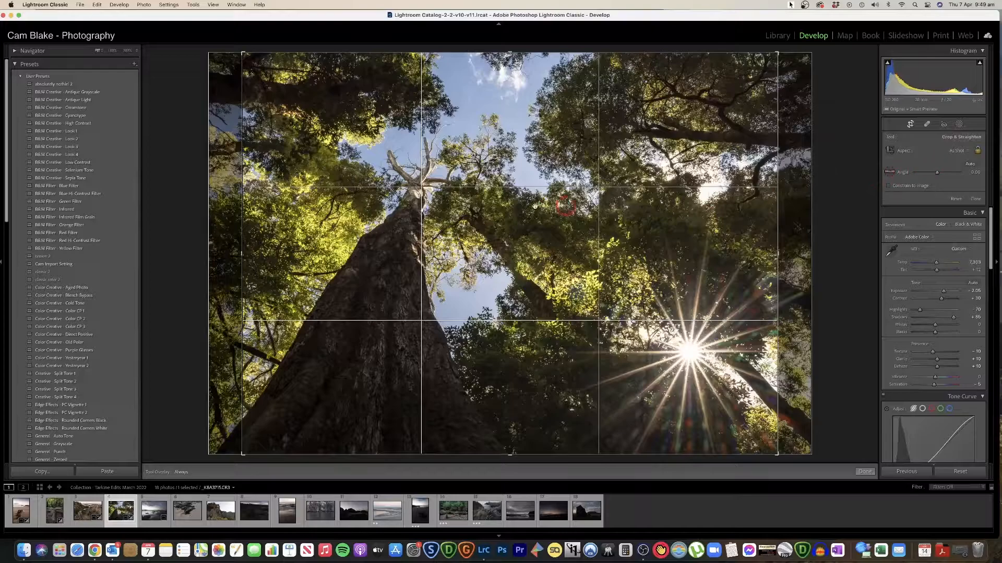
{"action": "left_click", "coordinate": [952, 152]}
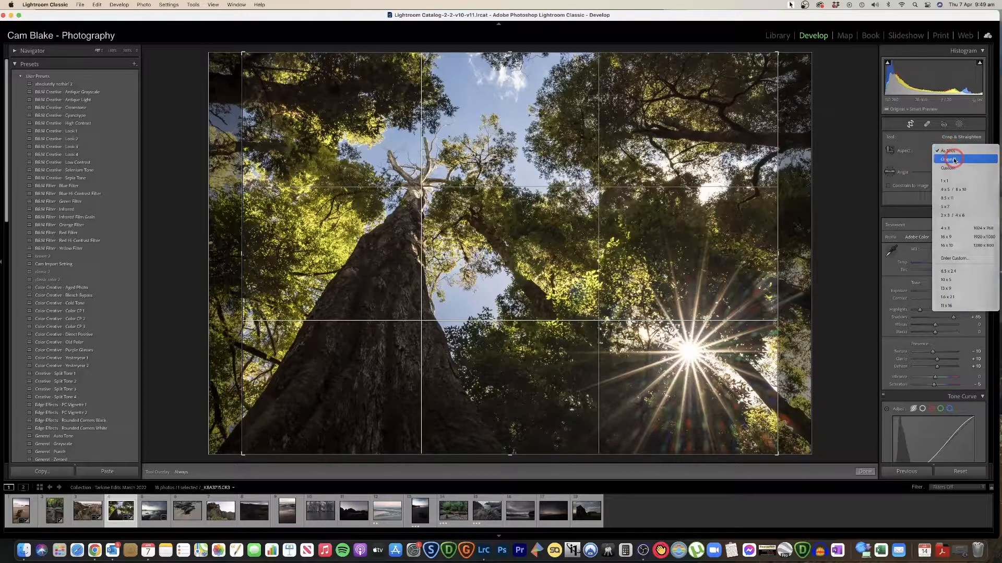
{"action": "left_click", "coordinate": [952, 157]}
{"action": "left_click", "coordinate": [864, 472]}
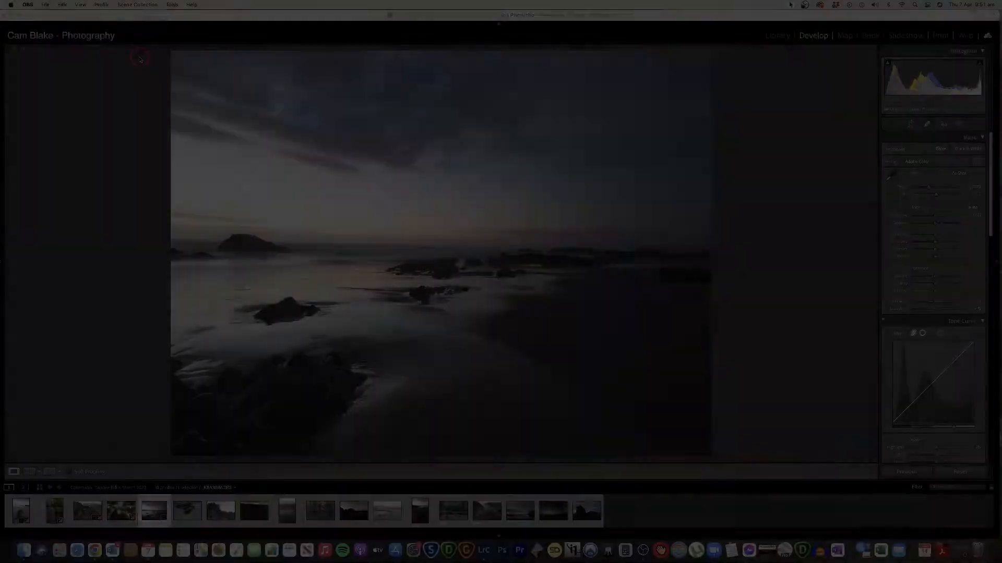
Show the exposure and lens information overlay on the seascape photo _K8A3846.CR3
{"action": "left_click", "coordinate": [139, 85]}
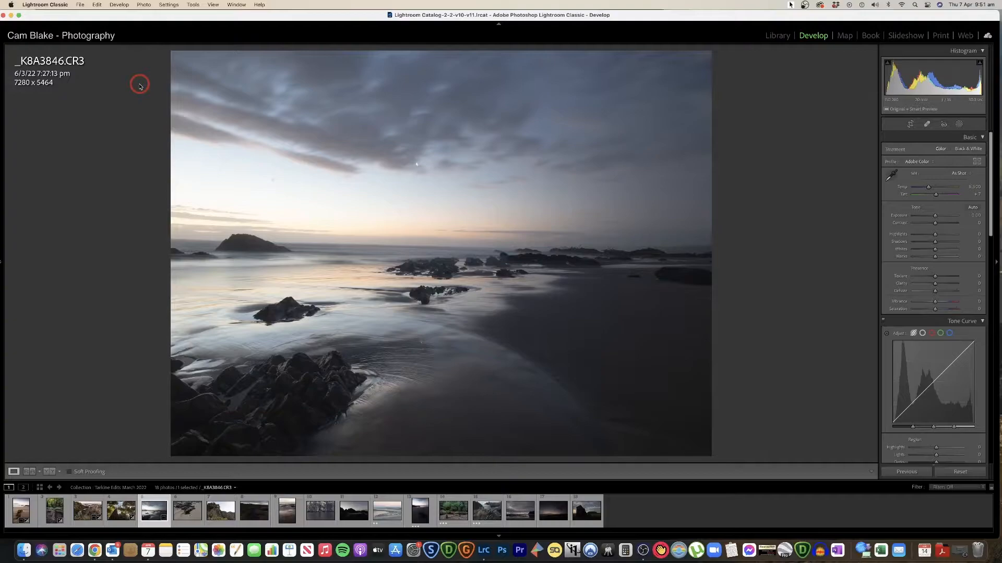
{"action": "key", "text": "i"}
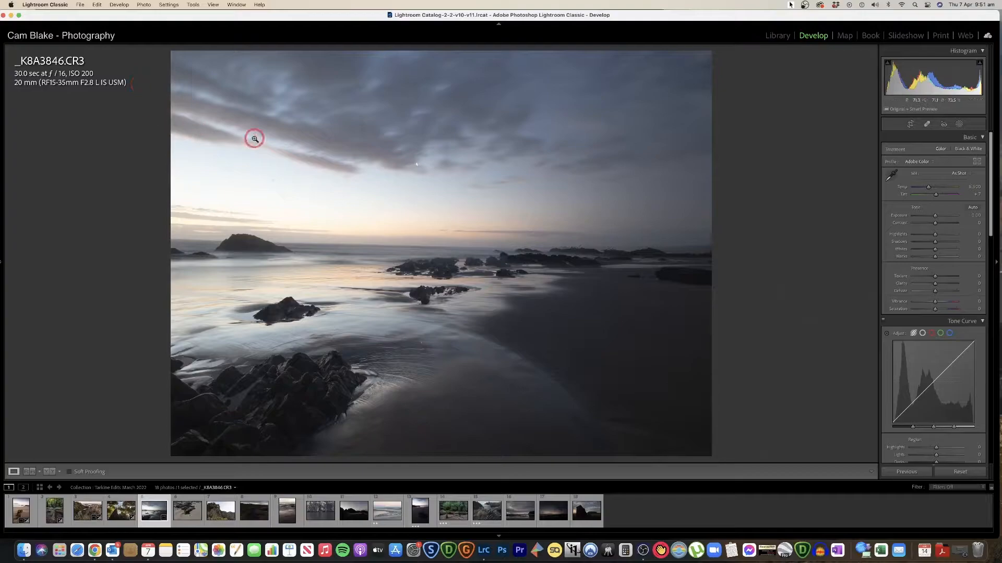
Visualize the spots in the seascape and heal the dust spot in the bright sky above the rock island
{"action": "left_click", "coordinate": [273, 178]}
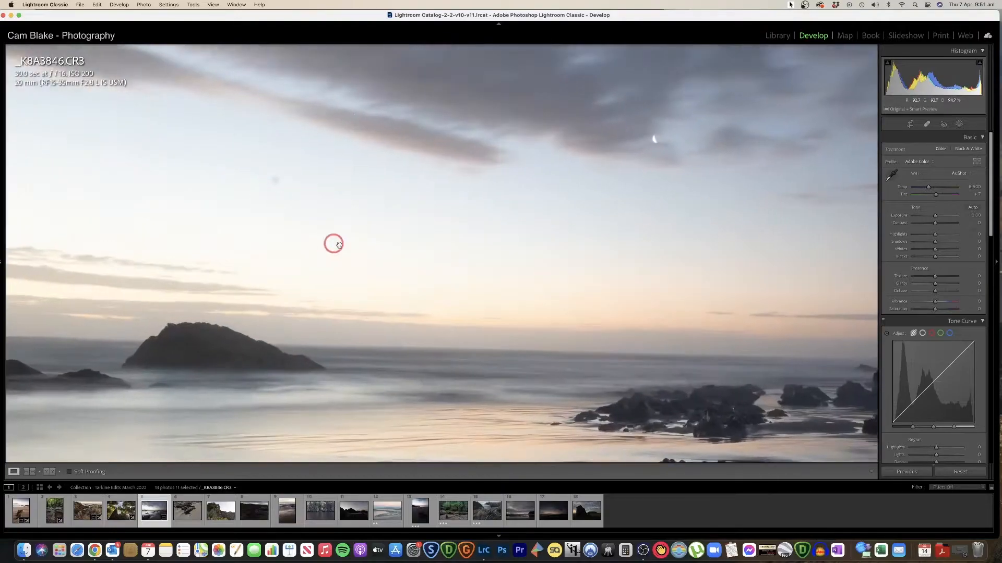
{"action": "left_click", "coordinate": [927, 124]}
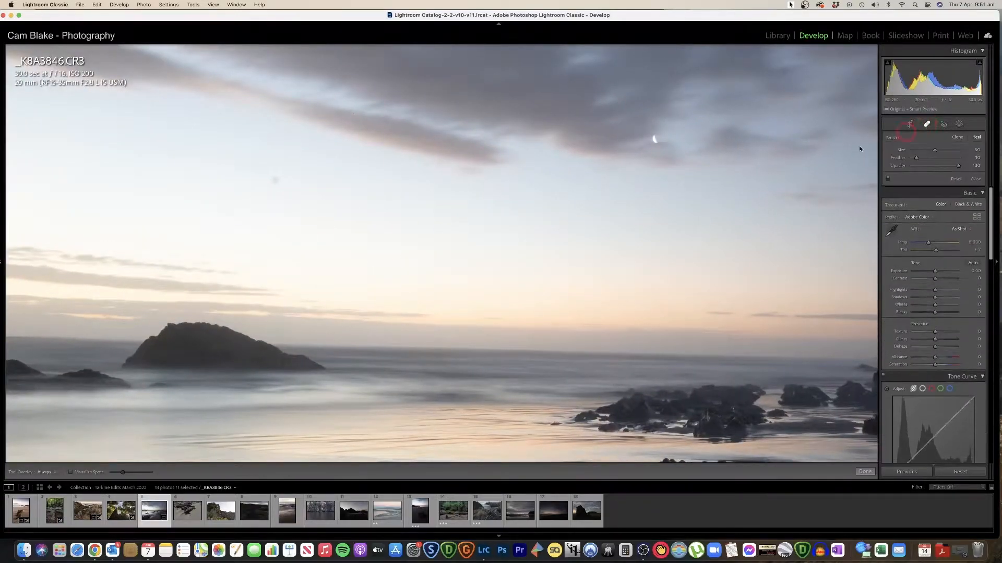
{"action": "left_click", "coordinate": [99, 473]}
{"action": "scroll", "coordinate": [275, 193], "scroll_direction": "down", "scroll_amount": 4}
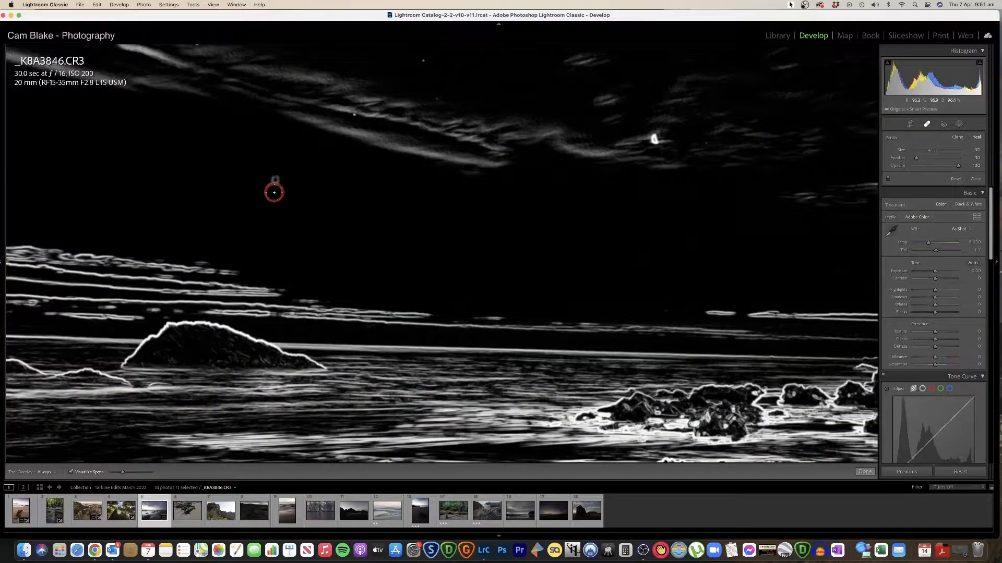
{"action": "left_click", "coordinate": [275, 182]}
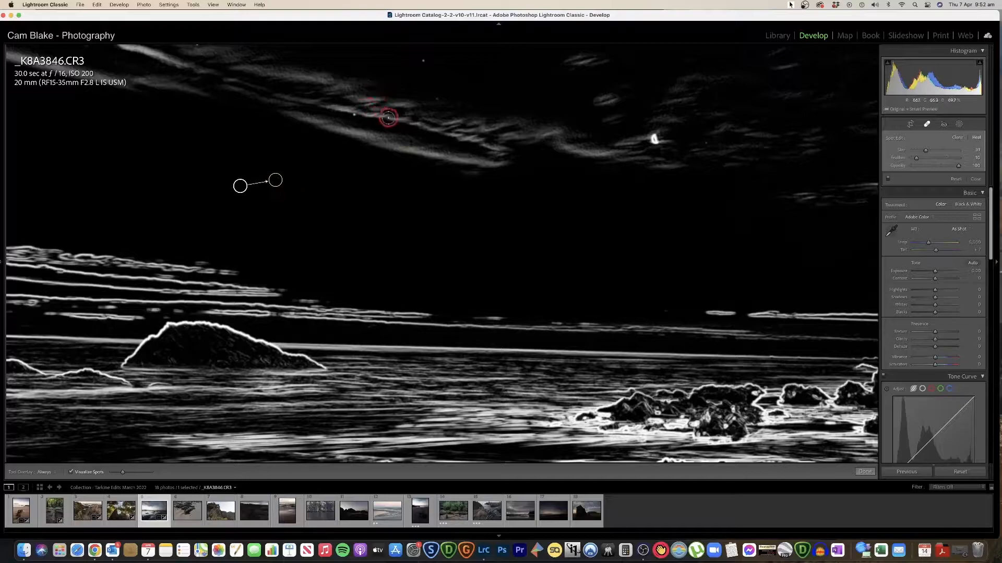
Examine the cloudy sky around the moon for remaining dust spots, both with spot visualization and in normal color
{"action": "left_click_drag", "start_coordinate": [401, 110], "coordinate": [367, 217]}
{"action": "left_click_drag", "start_coordinate": [470, 92], "coordinate": [454, 136]}
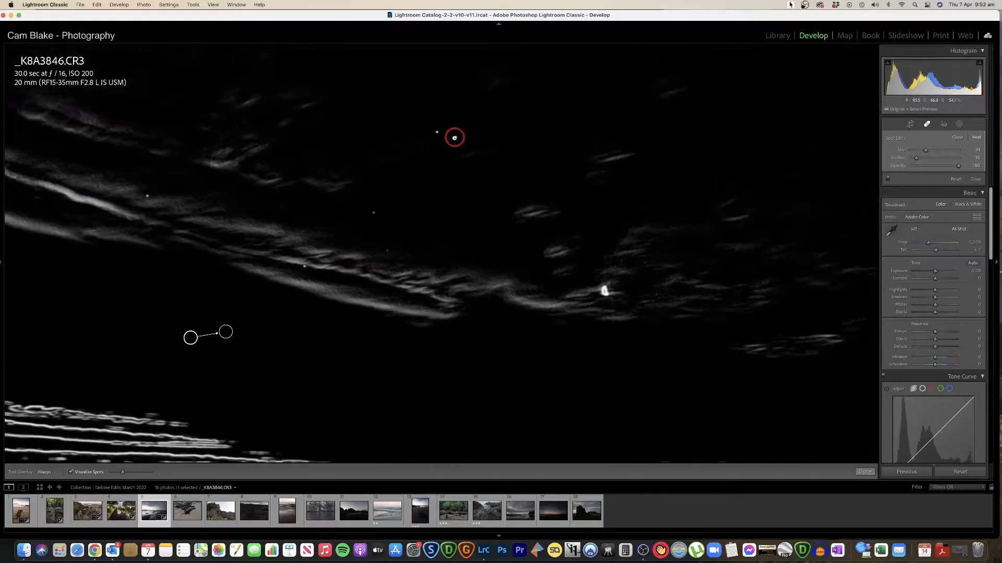
{"action": "left_click_drag", "start_coordinate": [584, 152], "coordinate": [302, 161]}
{"action": "mouse_move", "coordinate": [507, 190]}
{"action": "left_mouse_down"}
{"action": "mouse_move", "coordinate": [196, 122]}
{"action": "mouse_move", "coordinate": [590, 273]}
{"action": "left_mouse_up"}
{"action": "left_click_drag", "start_coordinate": [499, 256], "coordinate": [692, 219]}
{"action": "left_click_drag", "start_coordinate": [364, 229], "coordinate": [606, 192]}
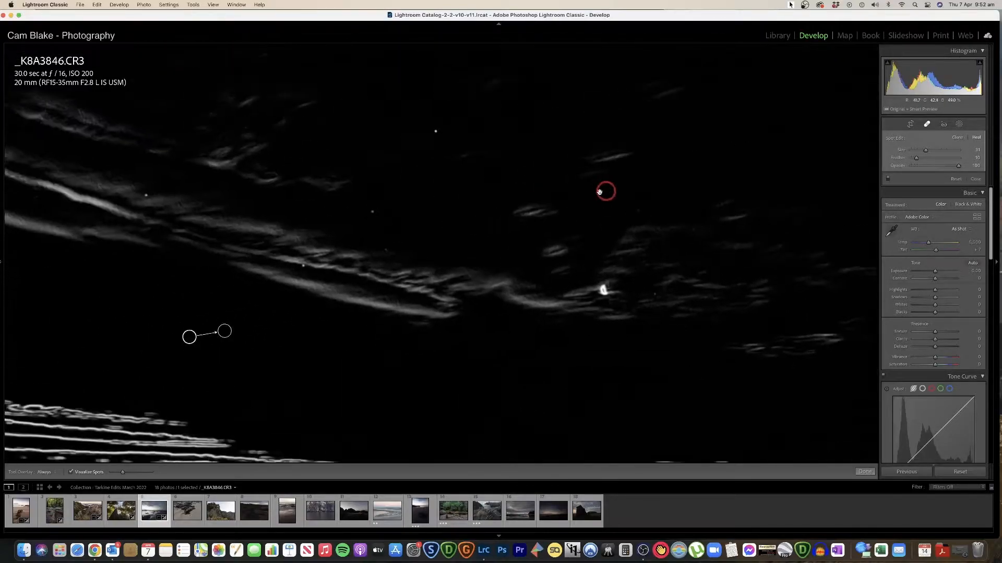
{"action": "left_click_drag", "start_coordinate": [341, 201], "coordinate": [505, 171]}
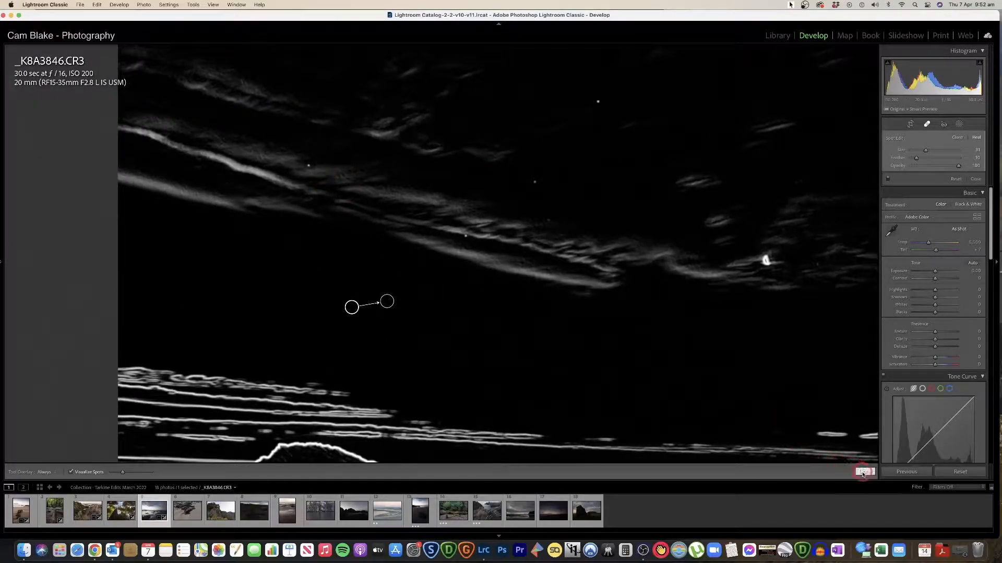
{"action": "left_click", "coordinate": [864, 471]}
{"action": "left_click", "coordinate": [606, 118]}
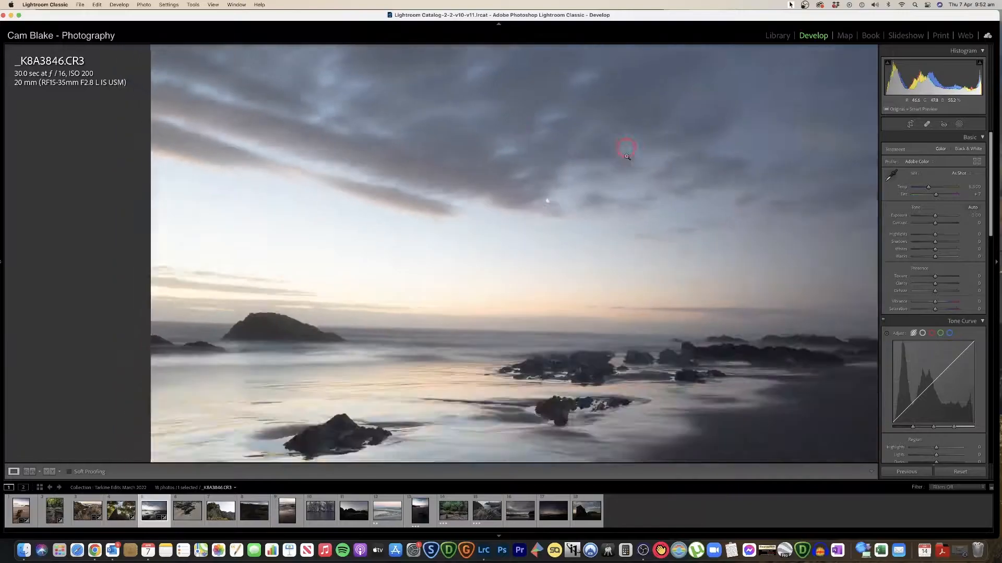
{"action": "left_click", "coordinate": [446, 82]}
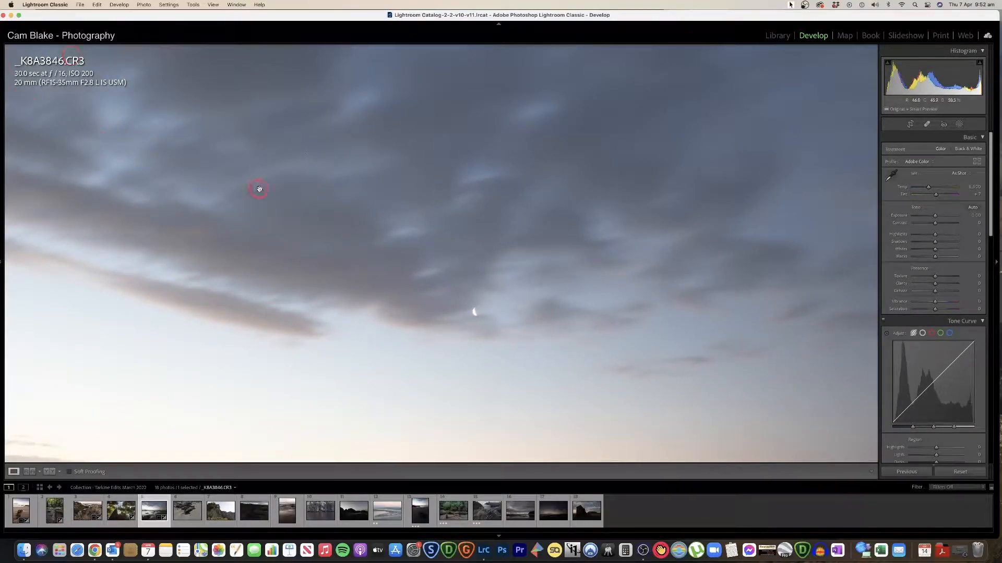
{"action": "left_click_drag", "start_coordinate": [285, 192], "coordinate": [458, 318]}
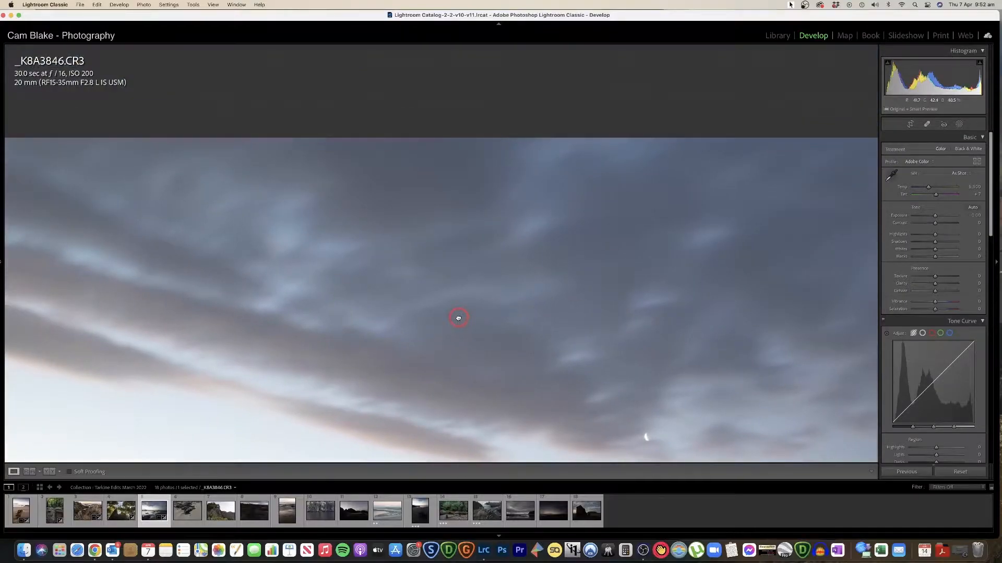
{"action": "left_click_drag", "start_coordinate": [576, 309], "coordinate": [637, 291]}
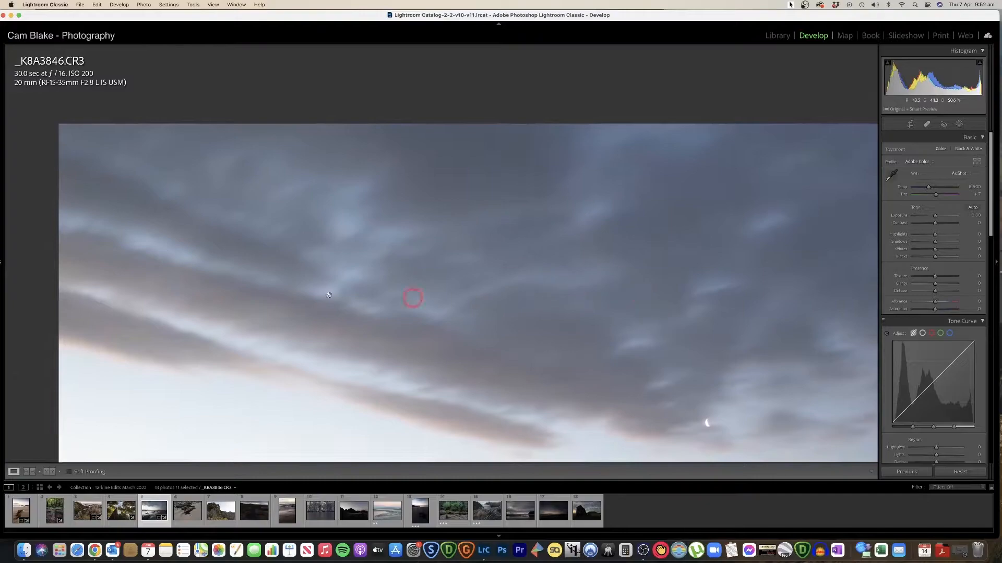
{"action": "left_click_drag", "start_coordinate": [266, 311], "coordinate": [269, 326]}
Heal the remaining small dust spots along the cloud bands and in the dark sky with spot visualization on
{"action": "left_click", "coordinate": [927, 123]}
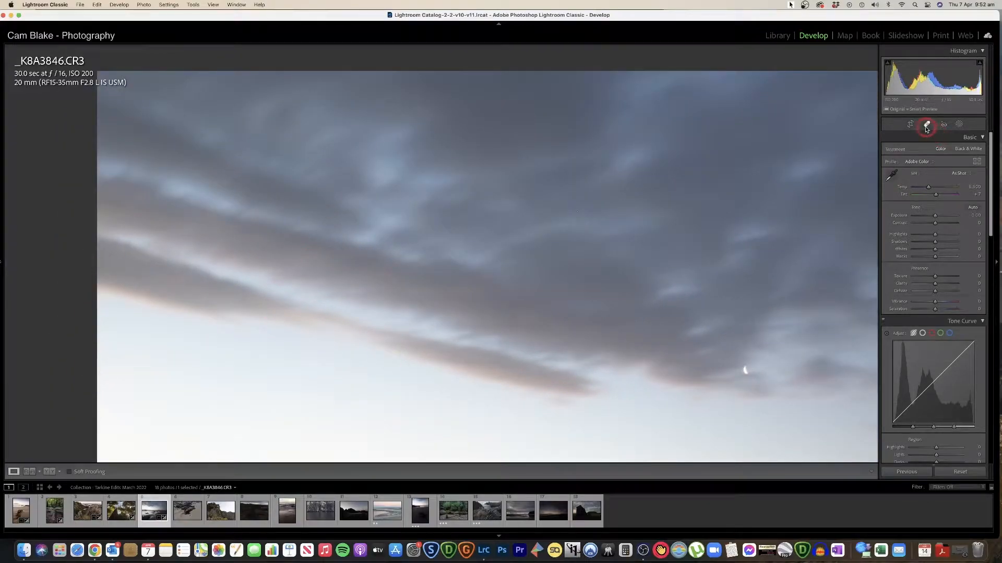
{"action": "scroll", "coordinate": [283, 274], "scroll_direction": "down", "scroll_amount": 5}
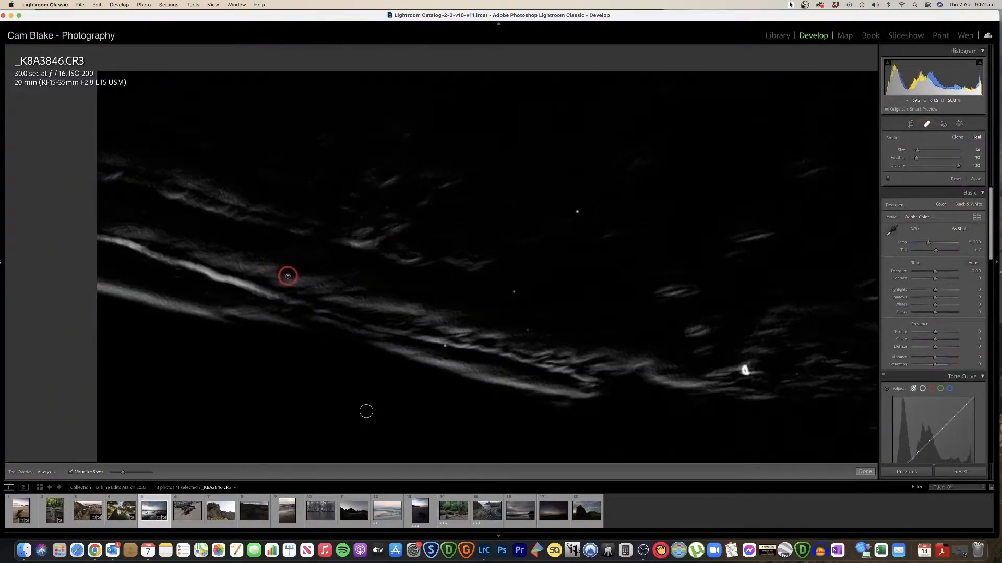
{"action": "left_click", "coordinate": [287, 276]}
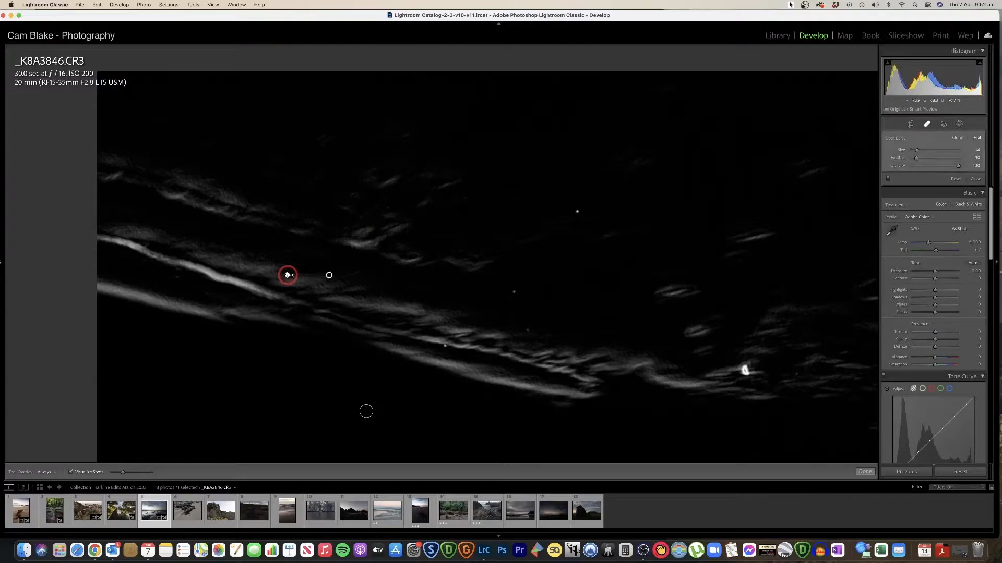
{"action": "left_click", "coordinate": [514, 292]}
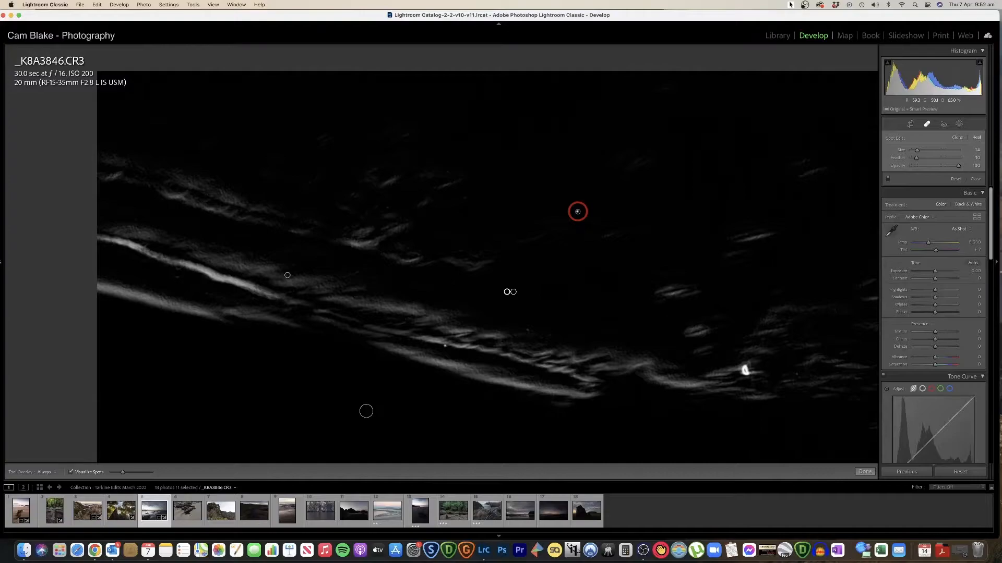
{"action": "left_click", "coordinate": [577, 212]}
{"action": "left_click", "coordinate": [445, 345]}
{"action": "left_click_drag", "start_coordinate": [610, 302], "coordinate": [360, 311]}
{"action": "left_click_drag", "start_coordinate": [559, 294], "coordinate": [251, 296]}
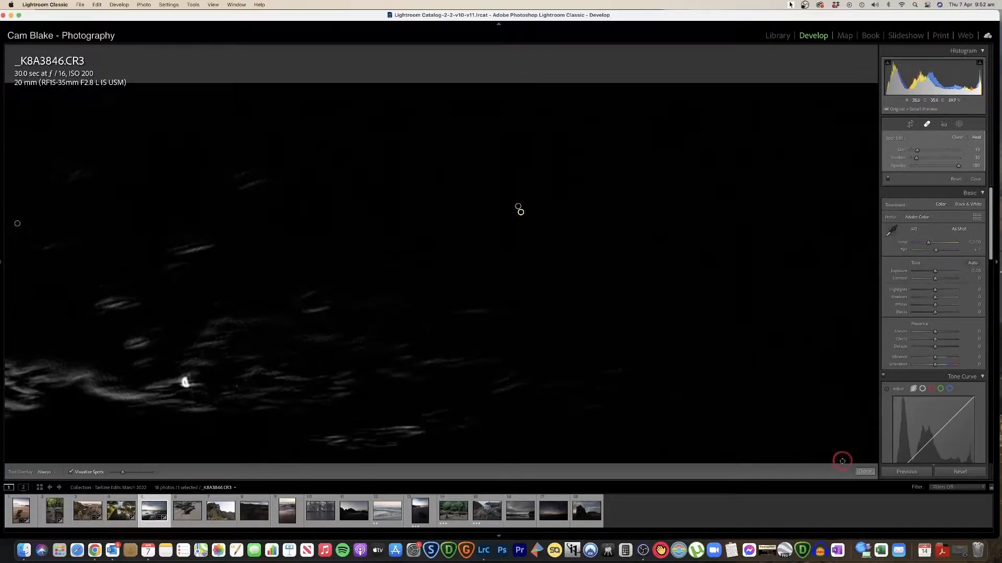
{"action": "left_click", "coordinate": [865, 472]}
Examine the healed sky and the horizon up close, and return to the whole seascape
{"action": "left_click_drag", "start_coordinate": [542, 293], "coordinate": [799, 245]}
{"action": "left_click_drag", "start_coordinate": [574, 302], "coordinate": [647, 253]}
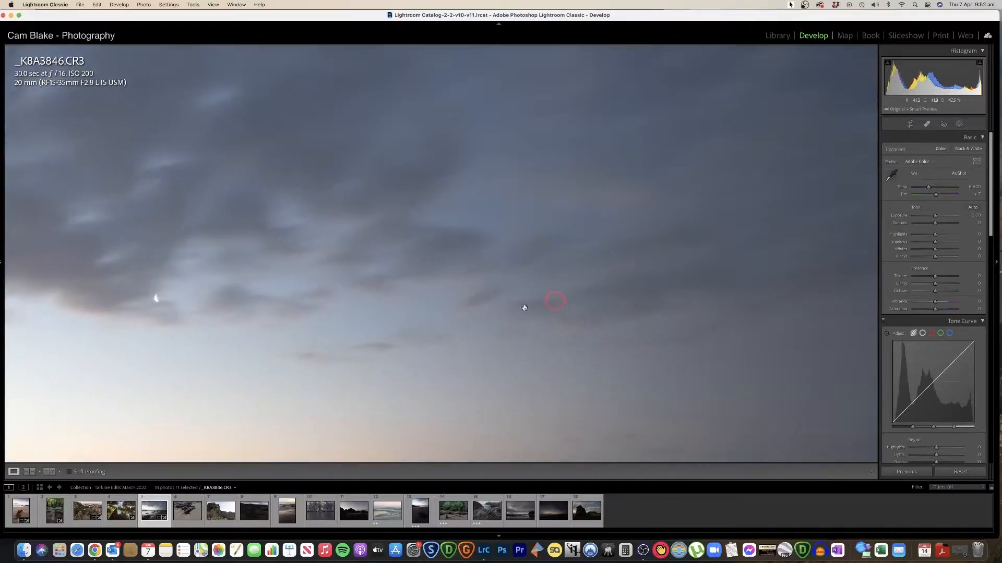
{"action": "left_click_drag", "start_coordinate": [253, 392], "coordinate": [371, 306]}
{"action": "left_click_drag", "start_coordinate": [479, 247], "coordinate": [522, 230]}
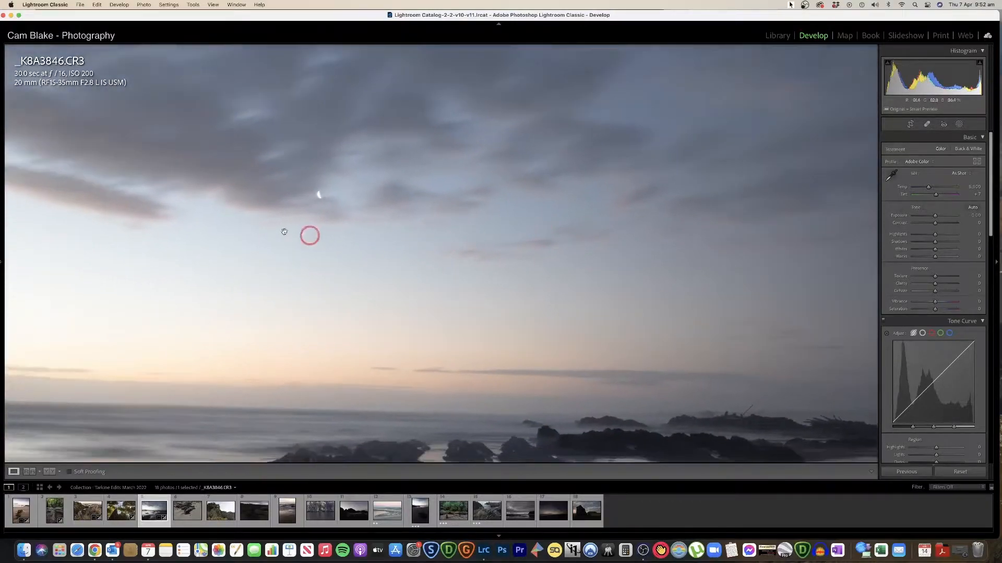
{"action": "left_click_drag", "start_coordinate": [313, 237], "coordinate": [499, 227]}
{"action": "left_click_drag", "start_coordinate": [334, 223], "coordinate": [694, 218]}
{"action": "left_click", "coordinate": [694, 218]}
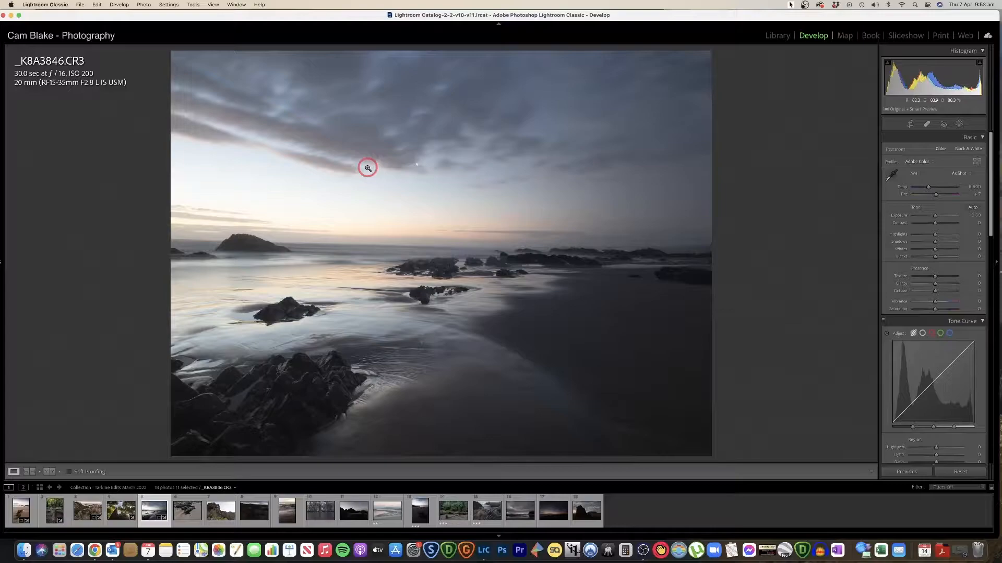
Straighten the seascape's horizon by about 1.2 degrees and crop it to the Original aspect ratio
{"action": "left_click", "coordinate": [910, 125]}
{"action": "left_click_drag", "start_coordinate": [740, 232], "coordinate": [770, 225]}
{"action": "left_click", "coordinate": [961, 151]}
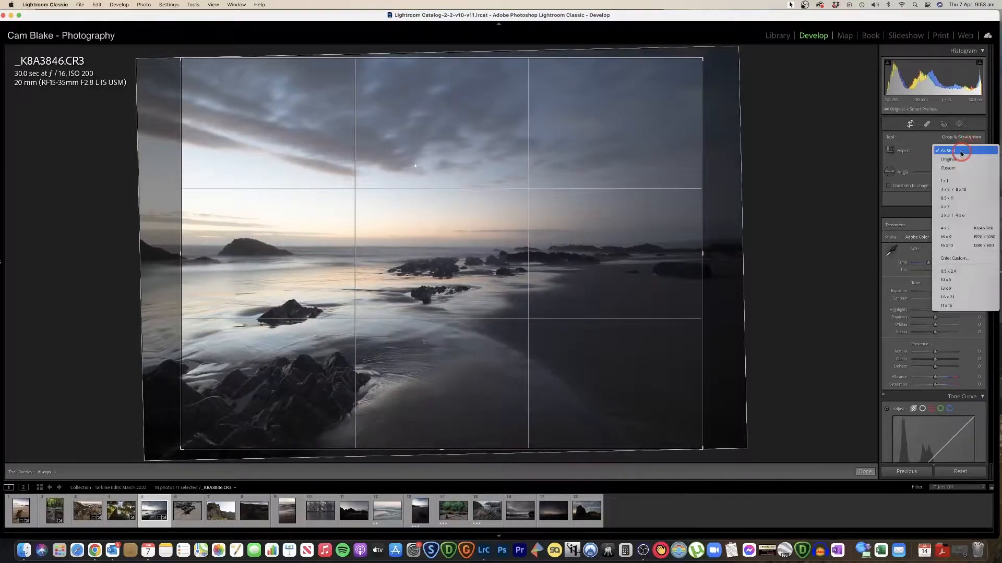
{"action": "left_click", "coordinate": [957, 162]}
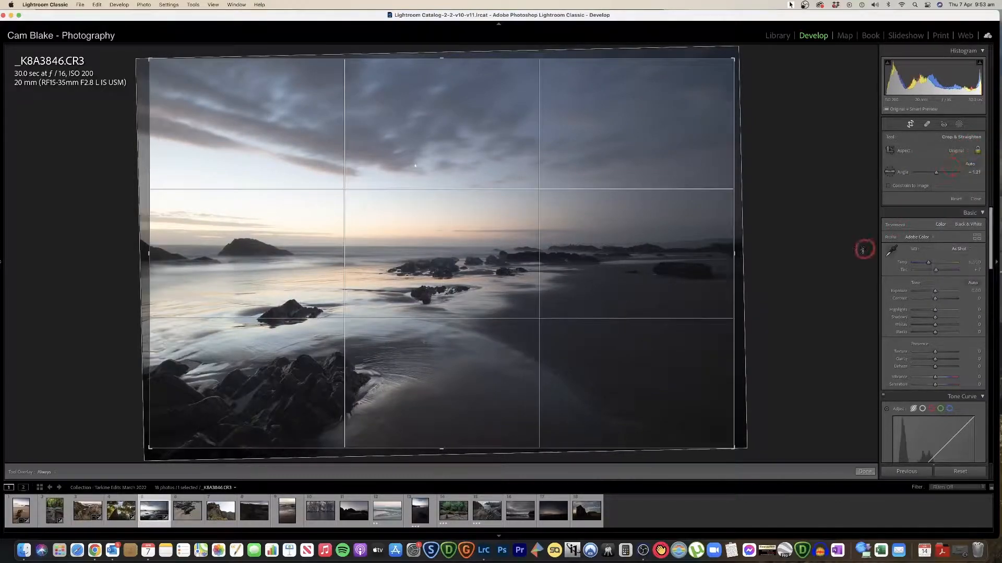
{"action": "left_click", "coordinate": [865, 472]}
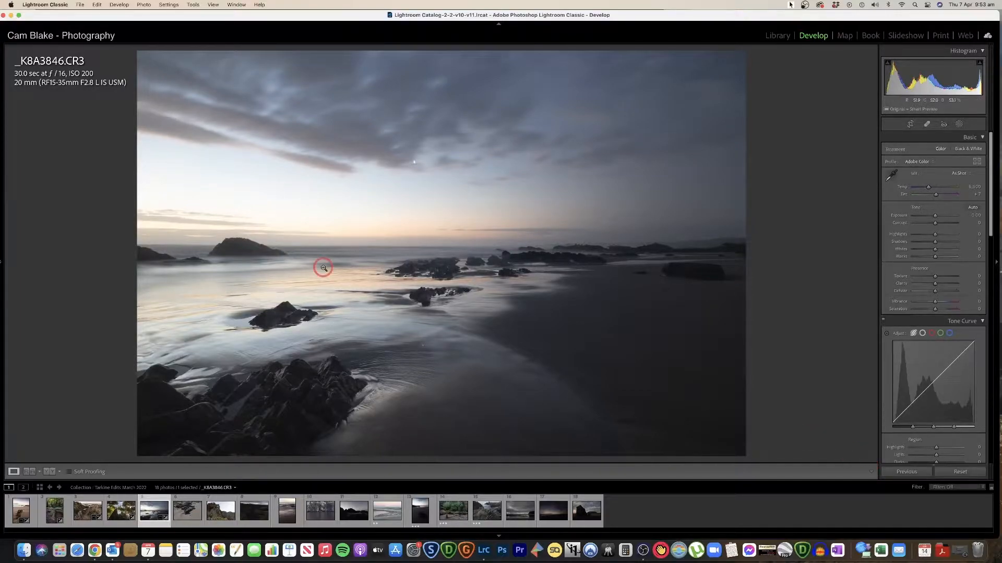
{"action": "left_click", "coordinate": [910, 124]}
{"action": "left_click", "coordinate": [958, 152]}
{"action": "left_click", "coordinate": [945, 228]}
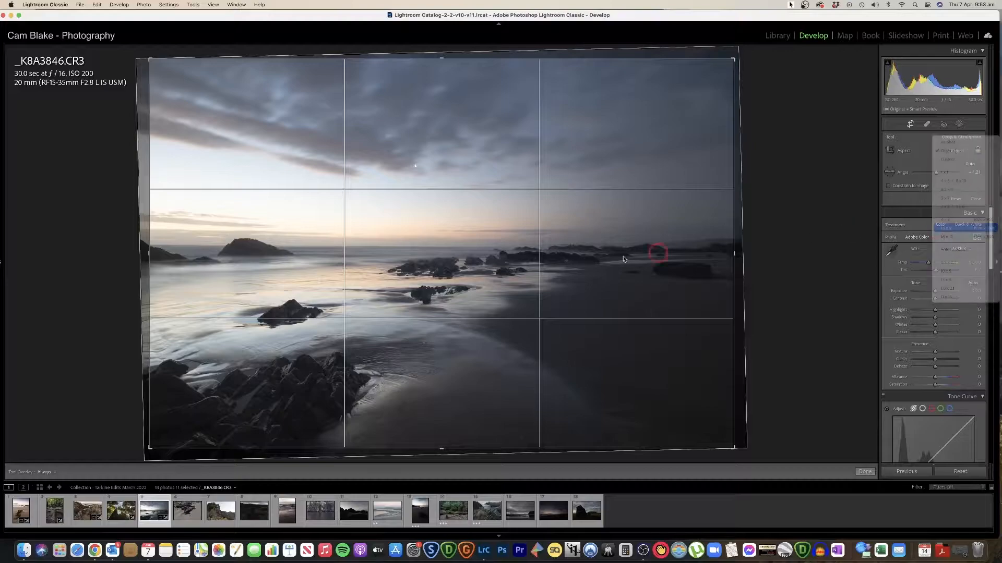
{"action": "mouse_move", "coordinate": [537, 264]}
{"action": "left_mouse_down"}
{"action": "mouse_move", "coordinate": [538, 230]}
{"action": "mouse_move", "coordinate": [539, 299]}
{"action": "mouse_move", "coordinate": [541, 277]}
{"action": "left_mouse_up"}
{"action": "key", "text": "Return"}
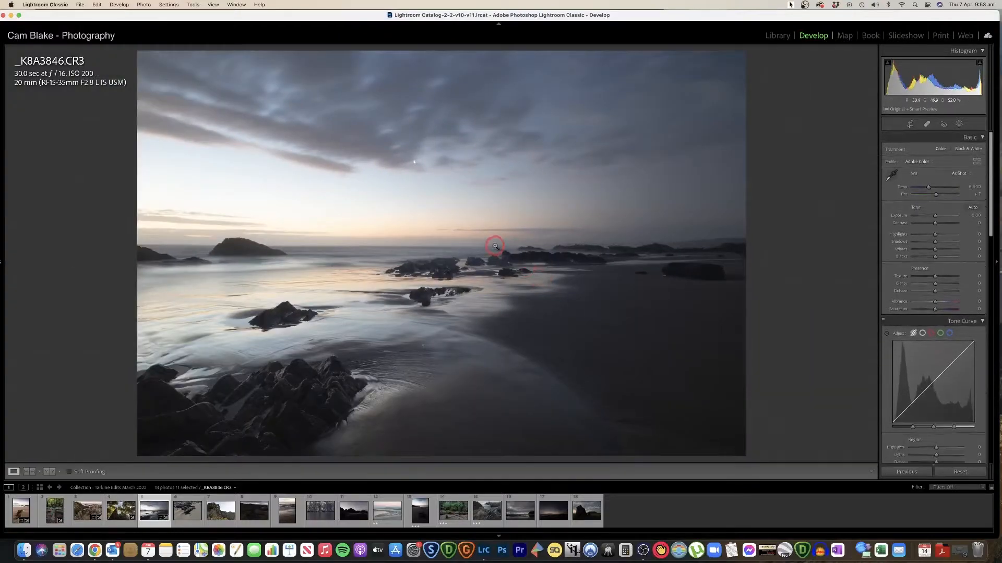
{"action": "left_click", "coordinate": [910, 125]}
{"action": "left_click", "coordinate": [911, 125]}
Level the seascape with the Upright Level correction and check the horizon against the crop grid
{"action": "scroll", "coordinate": [916, 183], "scroll_direction": "down", "scroll_amount": 10}
{"action": "scroll", "coordinate": [917, 182], "scroll_direction": "down", "scroll_amount": 8}
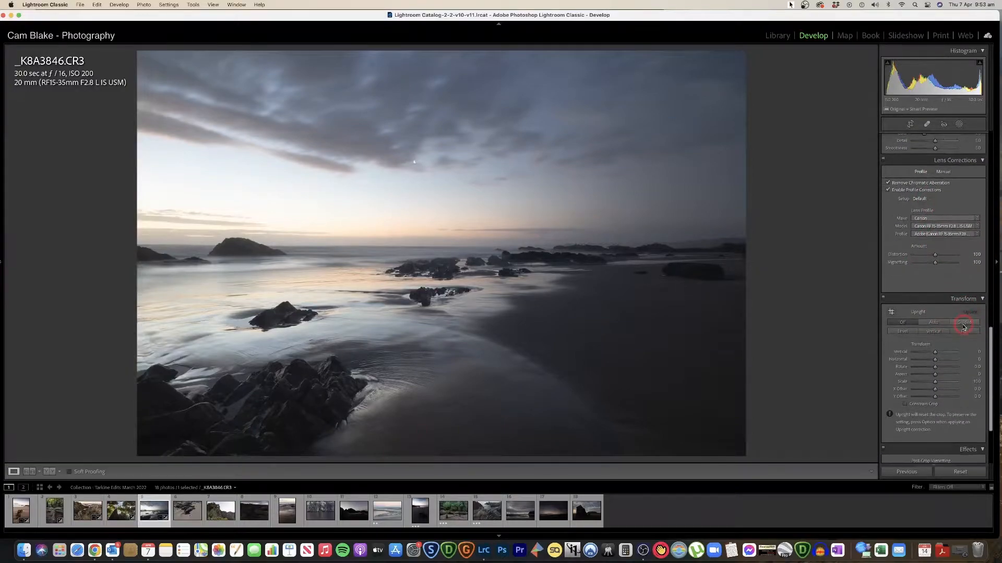
{"action": "left_click", "coordinate": [903, 333]}
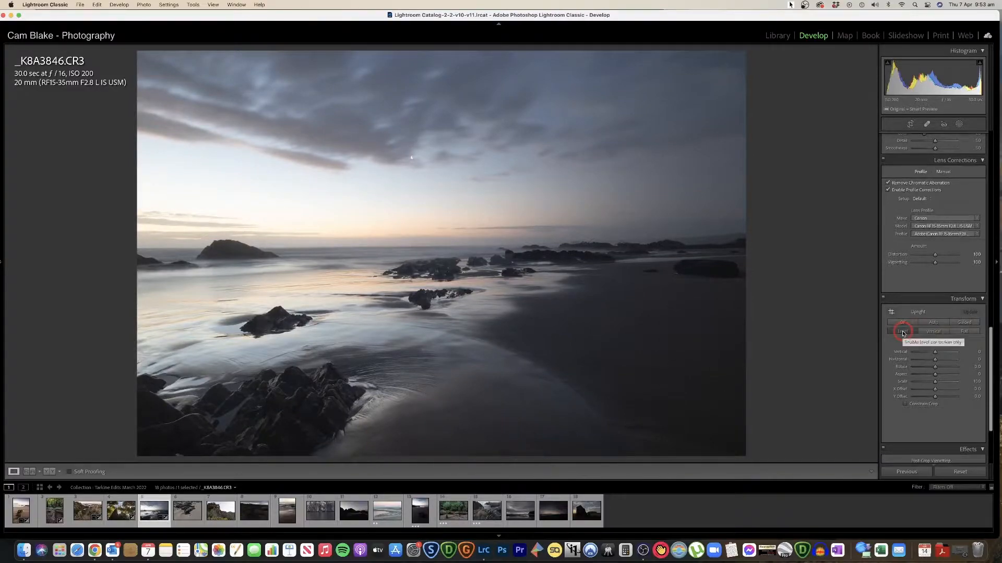
{"action": "left_click", "coordinate": [910, 123]}
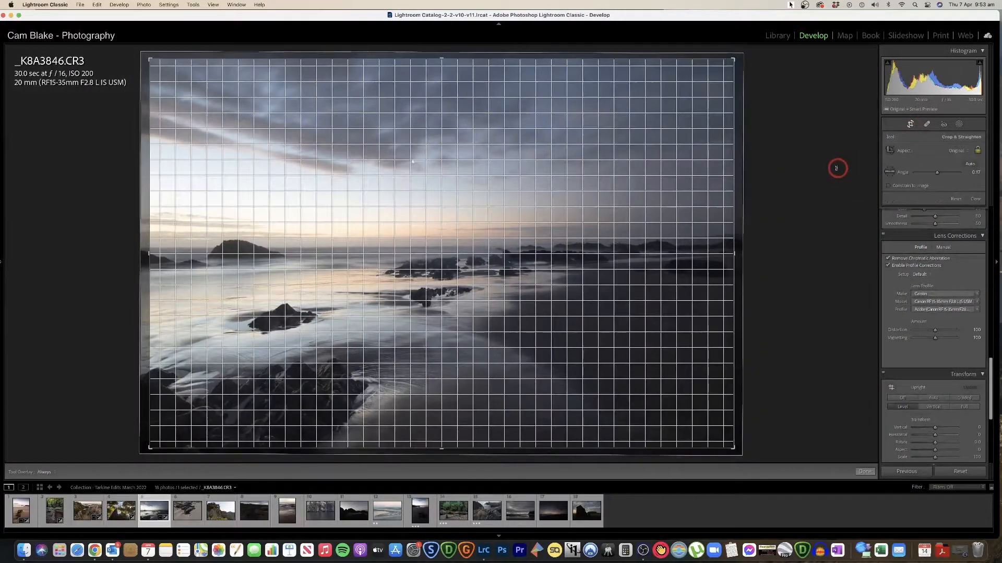
{"action": "key", "text": "Return"}
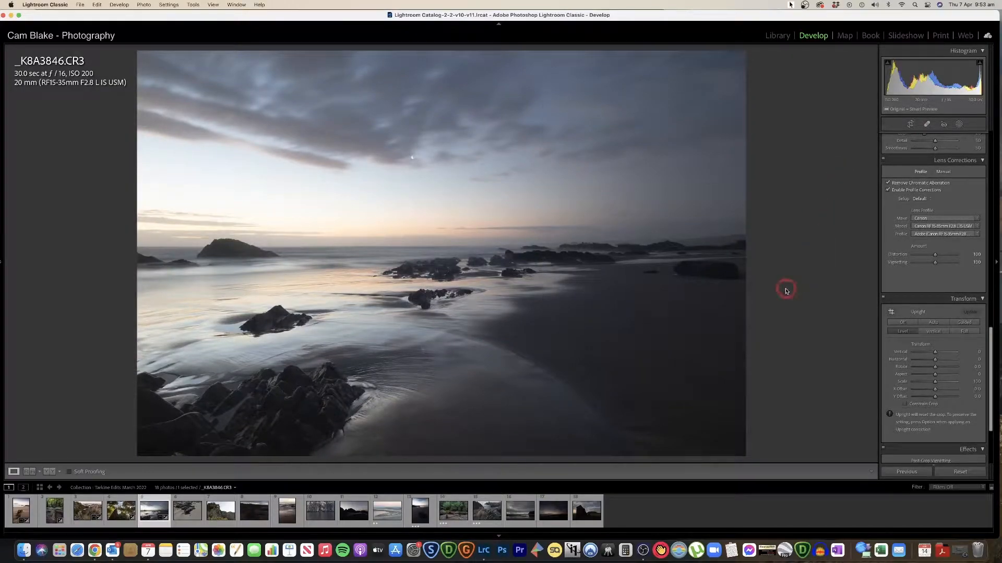
Raise the seascape's Exposure to +1.00 and inspect the water, rocks and horizon up close
{"action": "scroll", "coordinate": [908, 276], "scroll_direction": "up", "scroll_amount": 10}
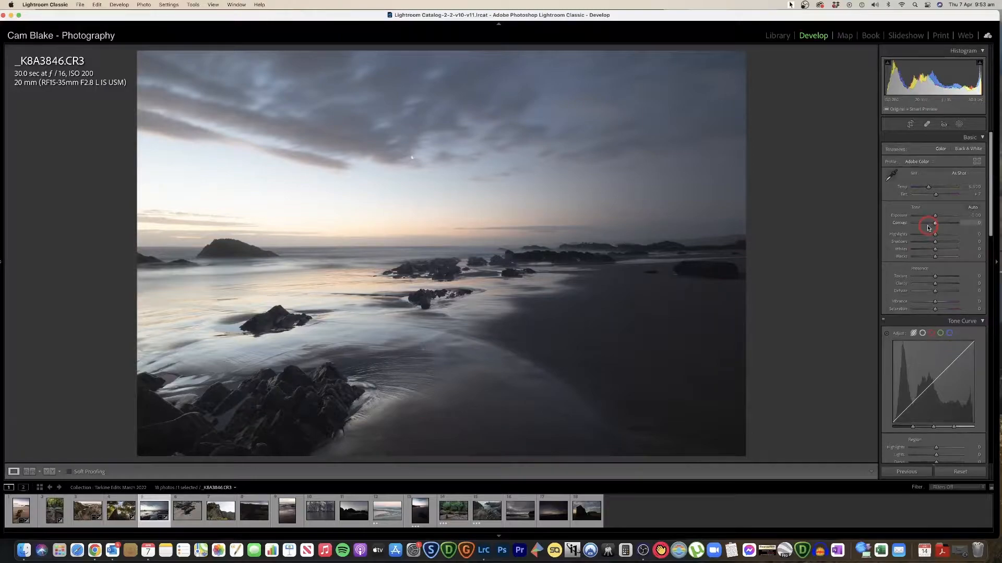
{"action": "left_click_drag", "start_coordinate": [935, 215], "coordinate": [940, 217]}
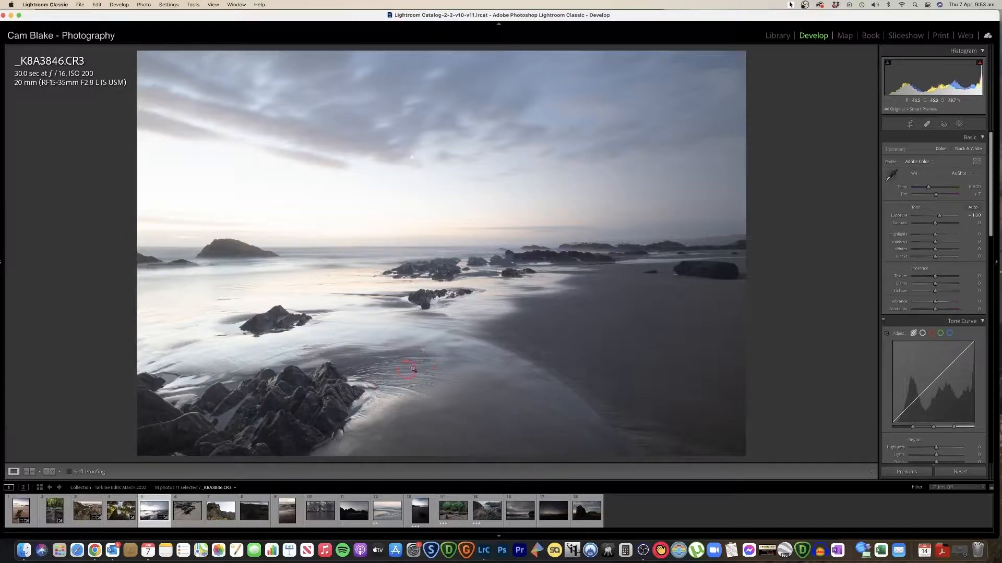
{"action": "left_click", "coordinate": [449, 387]}
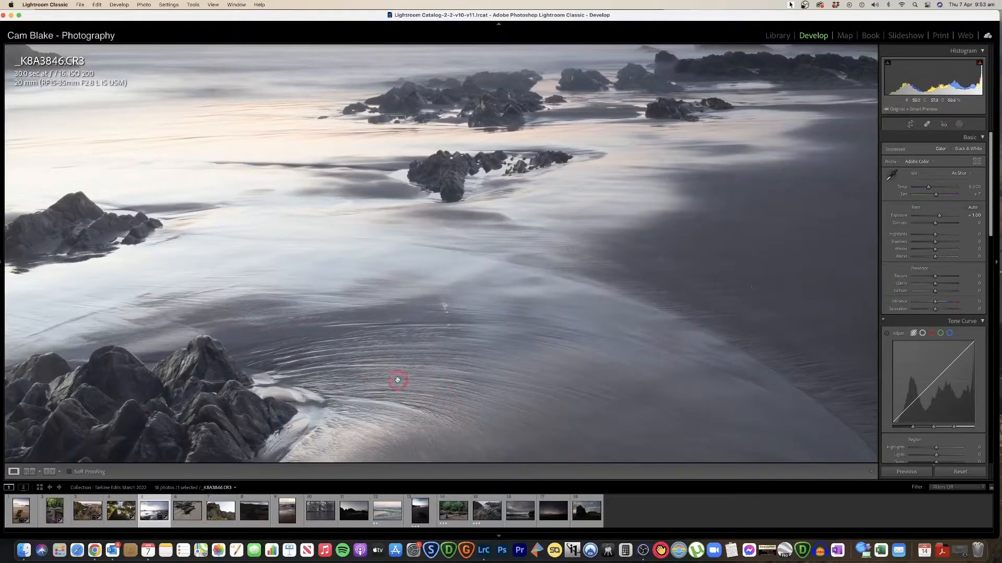
{"action": "left_click_drag", "start_coordinate": [446, 324], "coordinate": [579, 460]}
{"action": "left_click_drag", "start_coordinate": [256, 184], "coordinate": [287, 204]}
{"action": "left_click_drag", "start_coordinate": [787, 220], "coordinate": [375, 217]}
{"action": "left_click", "coordinate": [509, 232]}
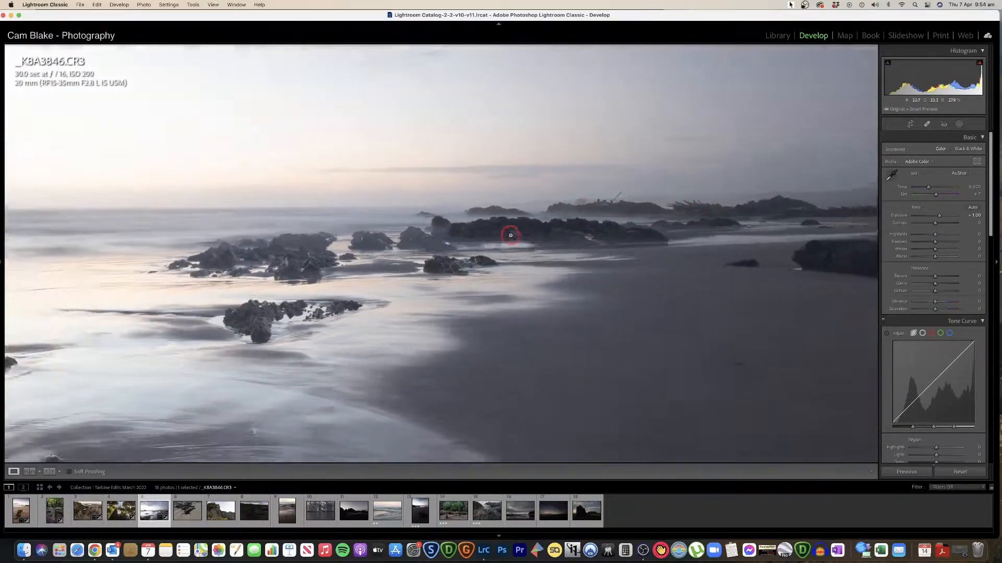
Set the tone to Exposure +1.35, Contrast +25 and Highlights -75, and warm the color temperature slightly
{"action": "left_click", "coordinate": [939, 217]}
{"action": "mouse_move", "coordinate": [939, 217]}
{"action": "left_mouse_down"}
{"action": "mouse_move", "coordinate": [916, 235]}
{"action": "mouse_move", "coordinate": [940, 225]}
{"action": "left_mouse_up"}
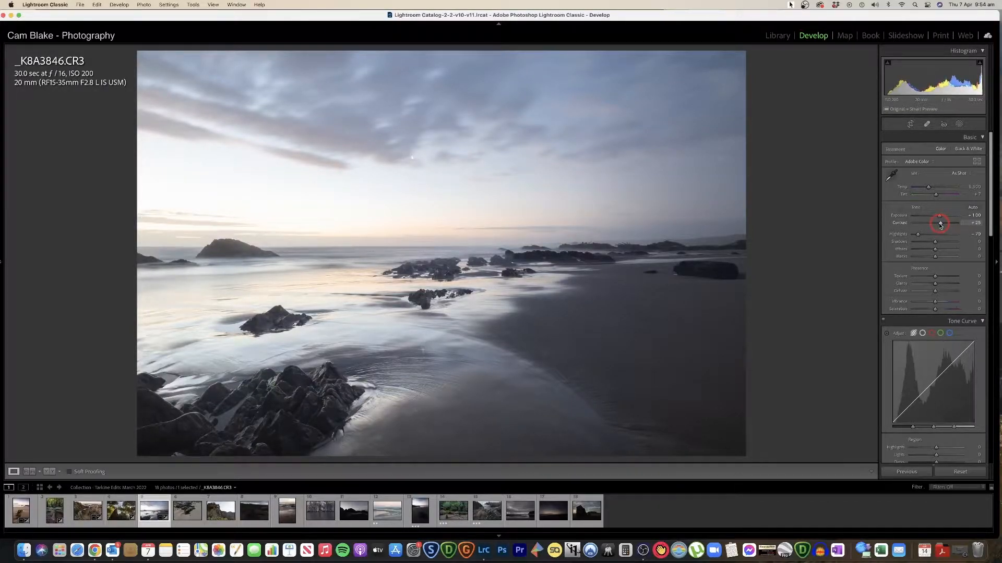
{"action": "left_click_drag", "start_coordinate": [940, 224], "coordinate": [958, 225]}
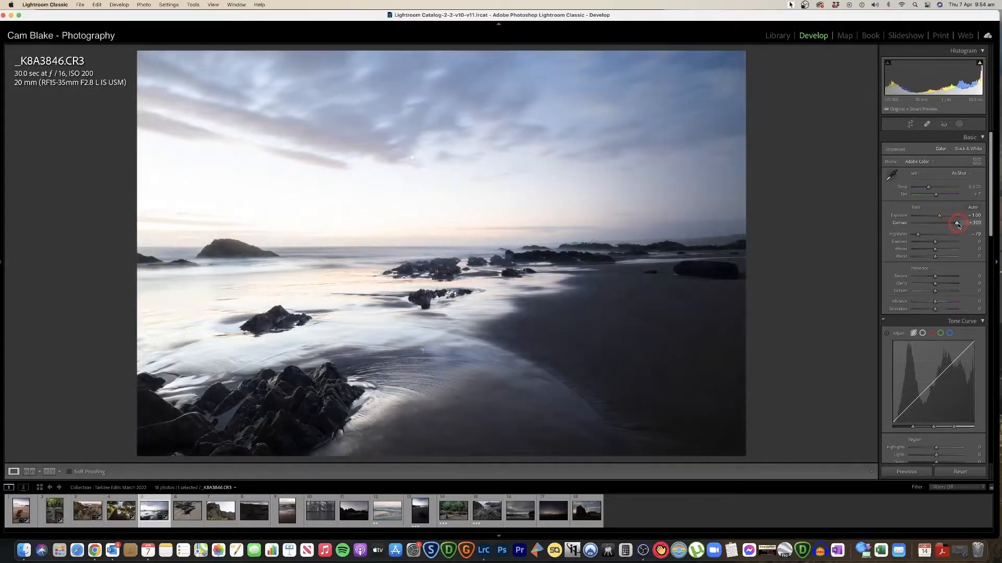
{"action": "mouse_move", "coordinate": [946, 225]}
{"action": "left_mouse_down"}
{"action": "mouse_move", "coordinate": [919, 234]}
{"action": "mouse_move", "coordinate": [940, 216]}
{"action": "left_mouse_up"}
{"action": "left_click_drag", "start_coordinate": [929, 188], "coordinate": [929, 188]}
Lower Shadows to -5 and Texture to -20, checking the smoothness of the water up close
{"action": "scroll", "coordinate": [937, 261], "scroll_direction": "down", "scroll_amount": 1}
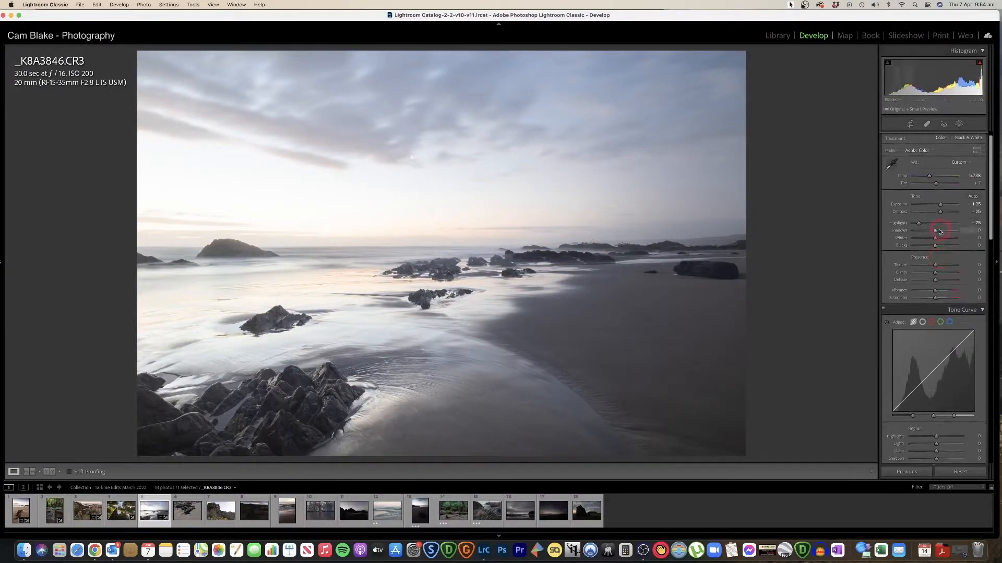
{"action": "mouse_move", "coordinate": [937, 231]}
{"action": "left_mouse_down"}
{"action": "mouse_move", "coordinate": [947, 232]}
{"action": "mouse_move", "coordinate": [913, 232]}
{"action": "mouse_move", "coordinate": [941, 235]}
{"action": "left_mouse_up"}
{"action": "double_click", "coordinate": [940, 235]}
{"action": "mouse_move", "coordinate": [935, 266]}
{"action": "left_mouse_down"}
{"action": "mouse_move", "coordinate": [923, 267]}
{"action": "mouse_move", "coordinate": [944, 267]}
{"action": "mouse_move", "coordinate": [930, 267]}
{"action": "left_mouse_up"}
{"action": "double_click", "coordinate": [930, 267]}
{"action": "left_click", "coordinate": [241, 261]}
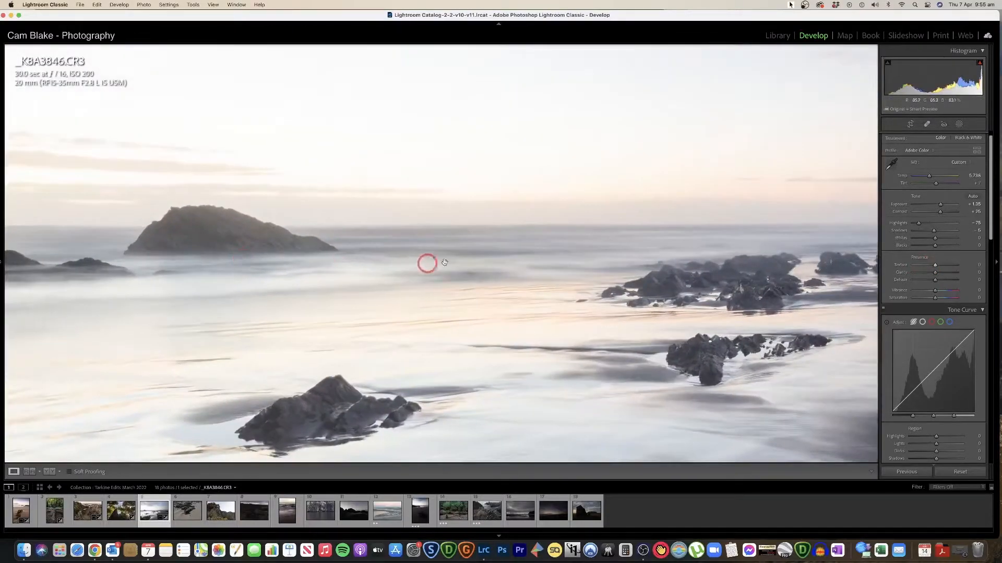
{"action": "left_click_drag", "start_coordinate": [592, 292], "coordinate": [621, 286]}
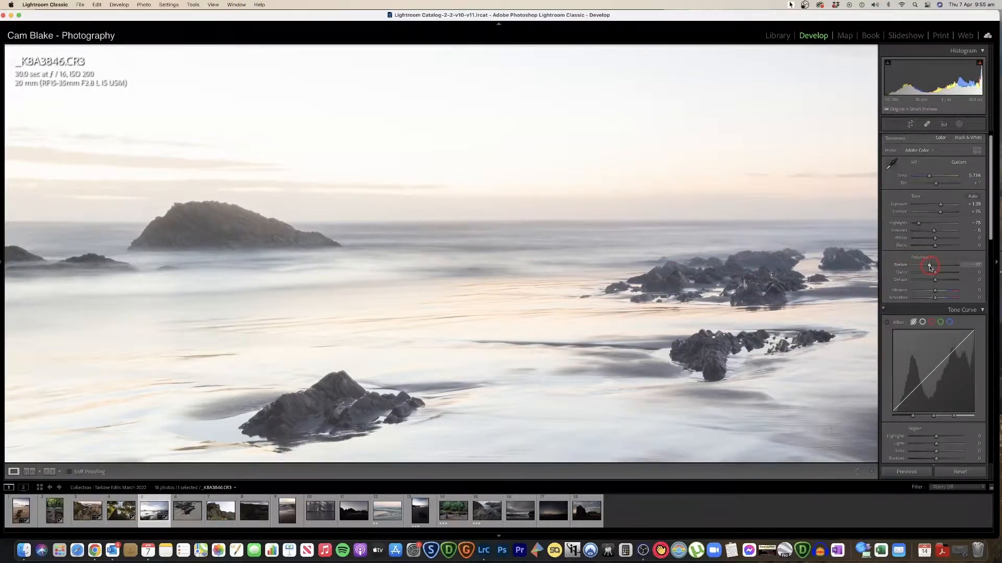
{"action": "left_click_drag", "start_coordinate": [930, 268], "coordinate": [931, 268]}
{"action": "left_click", "coordinate": [287, 221]}
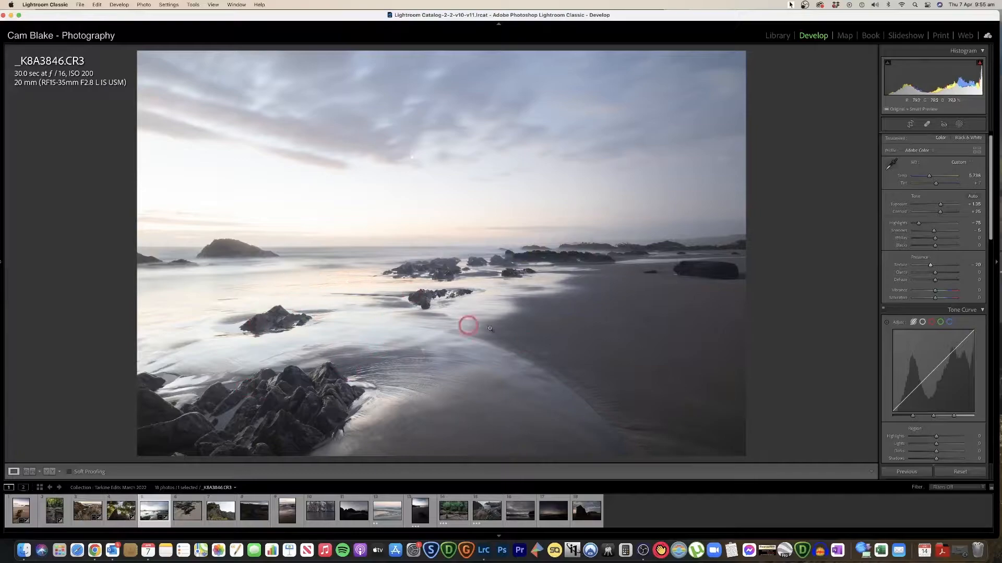
Set Clarity to +10 and Dehaze to +5, and inspect the rocks and horizon up close
{"action": "double_click", "coordinate": [941, 272]}
{"action": "left_click", "coordinate": [935, 280]}
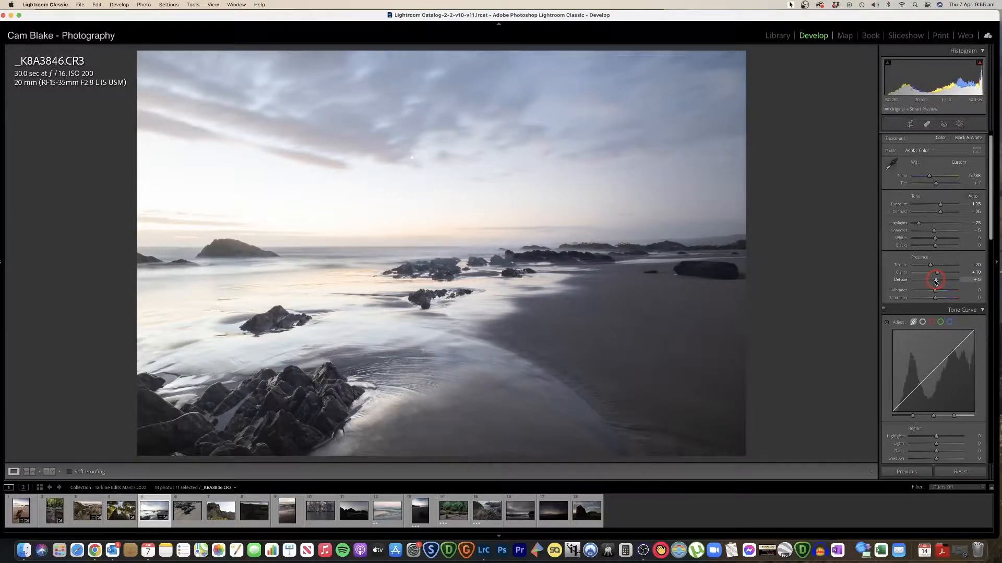
{"action": "left_click", "coordinate": [256, 248]}
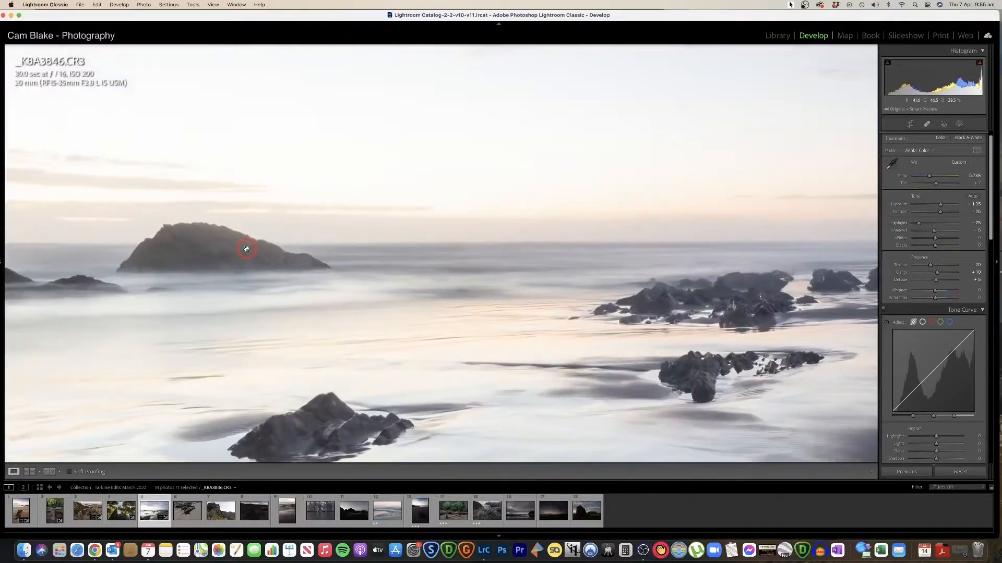
{"action": "left_click", "coordinate": [407, 416]}
{"action": "left_click", "coordinate": [364, 340]}
{"action": "left_click", "coordinate": [365, 336]}
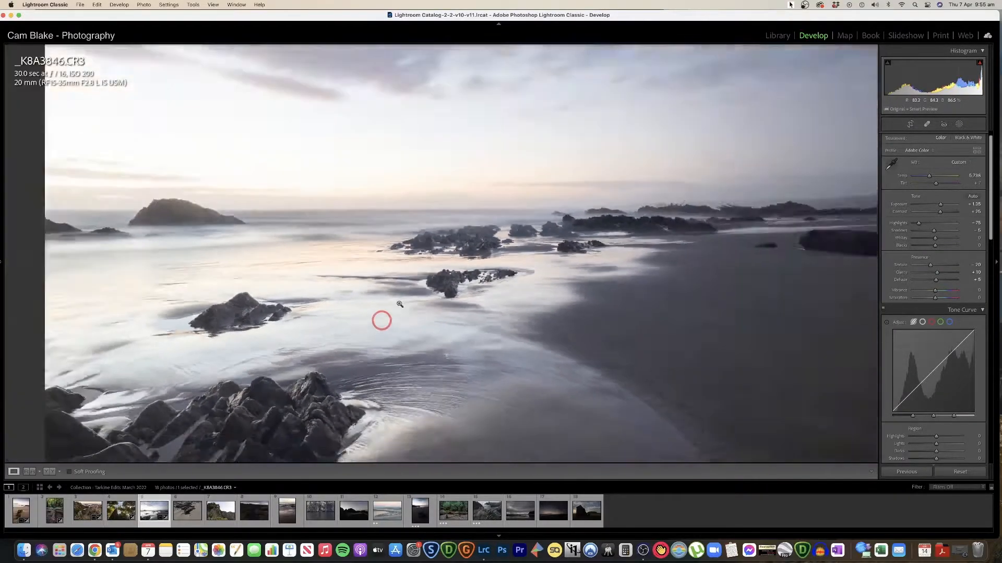
{"action": "left_click", "coordinate": [443, 266]}
{"action": "left_click_drag", "start_coordinate": [595, 240], "coordinate": [566, 296]}
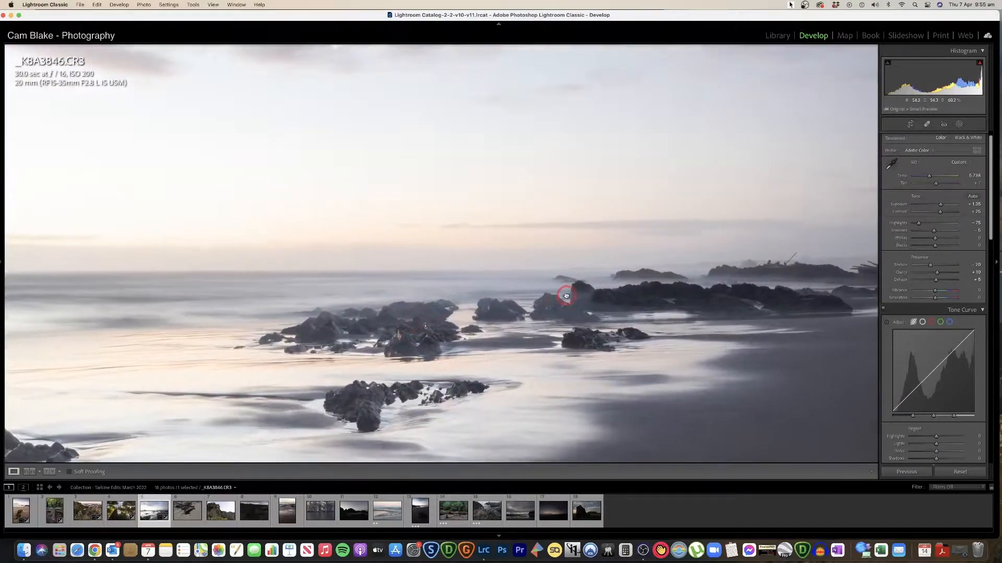
{"action": "left_click", "coordinate": [413, 319]}
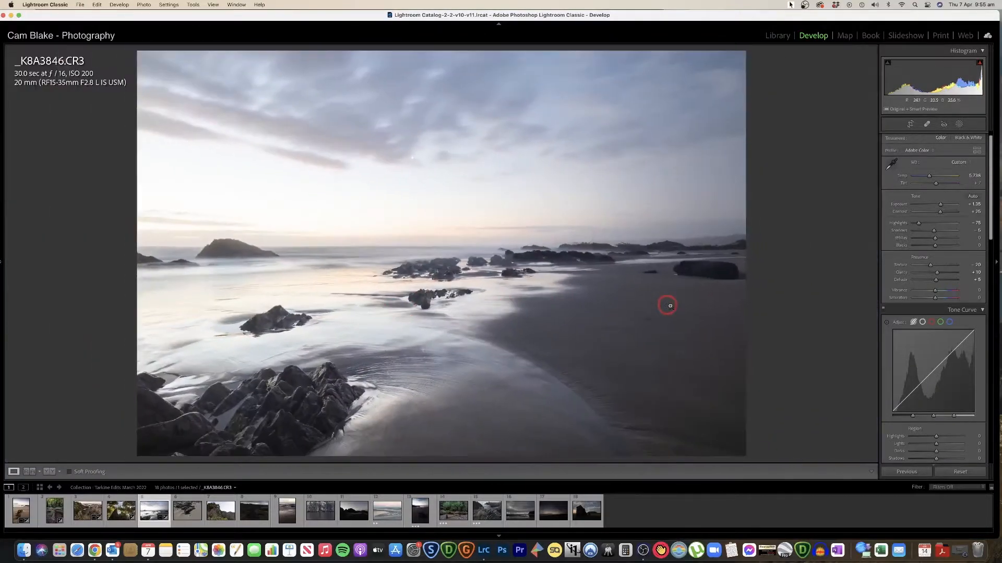
Raise both Vibrance and Saturation of the seascape to +5
{"action": "scroll", "coordinate": [934, 289], "scroll_direction": "down", "scroll_amount": 1}
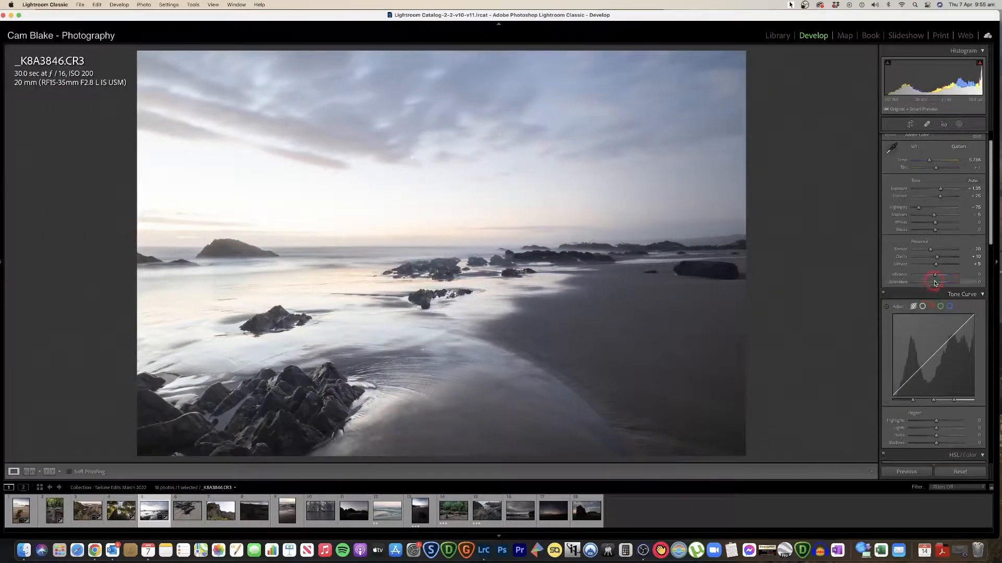
{"action": "mouse_move", "coordinate": [932, 283]}
{"action": "left_mouse_down"}
{"action": "mouse_move", "coordinate": [943, 284]}
{"action": "mouse_move", "coordinate": [936, 277]}
{"action": "left_mouse_up"}
{"action": "scroll", "coordinate": [932, 286], "scroll_direction": "down", "scroll_amount": 10}
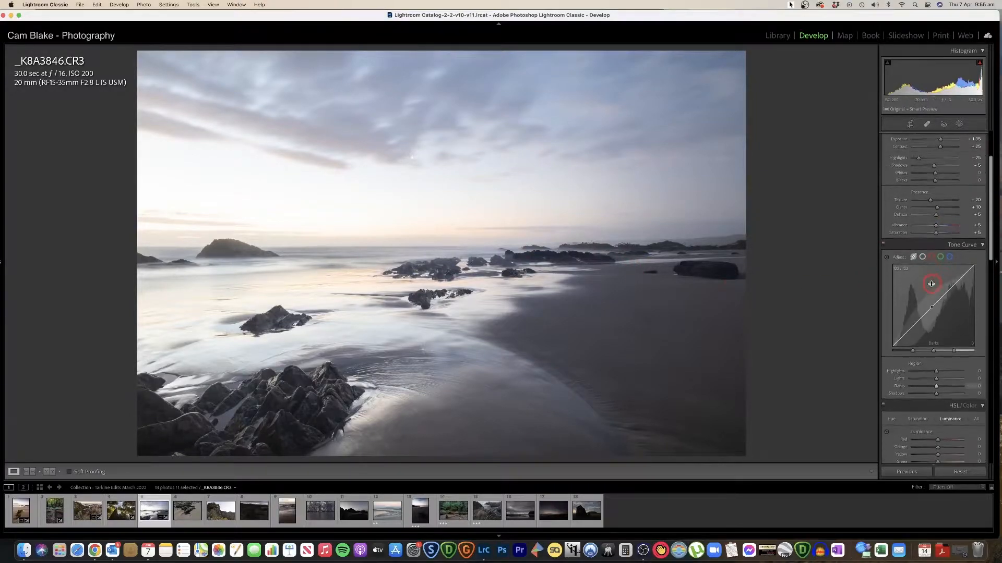
Lower the tone curve's Highlights and Shadows regions to −5 each
{"action": "mouse_move", "coordinate": [952, 293]}
{"action": "left_mouse_down"}
{"action": "mouse_move", "coordinate": [917, 292]}
{"action": "mouse_move", "coordinate": [939, 292]}
{"action": "mouse_move", "coordinate": [931, 315]}
{"action": "mouse_move", "coordinate": [935, 298]}
{"action": "left_mouse_up"}
{"action": "left_click_drag", "start_coordinate": [936, 293], "coordinate": [935, 315]}
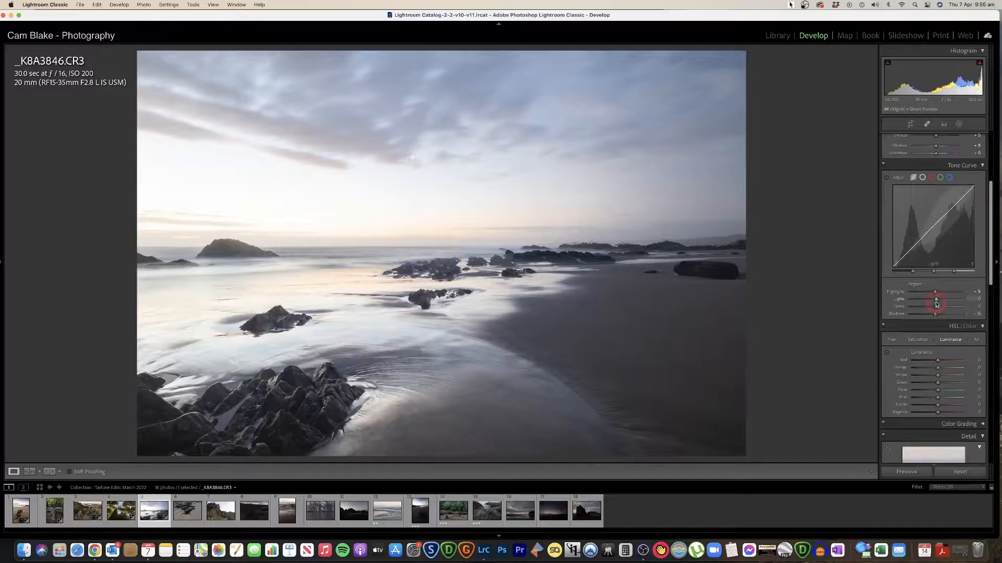
Create a new mask that automatically selects the sky
{"action": "scroll", "coordinate": [936, 304], "scroll_direction": "up", "scroll_amount": 5}
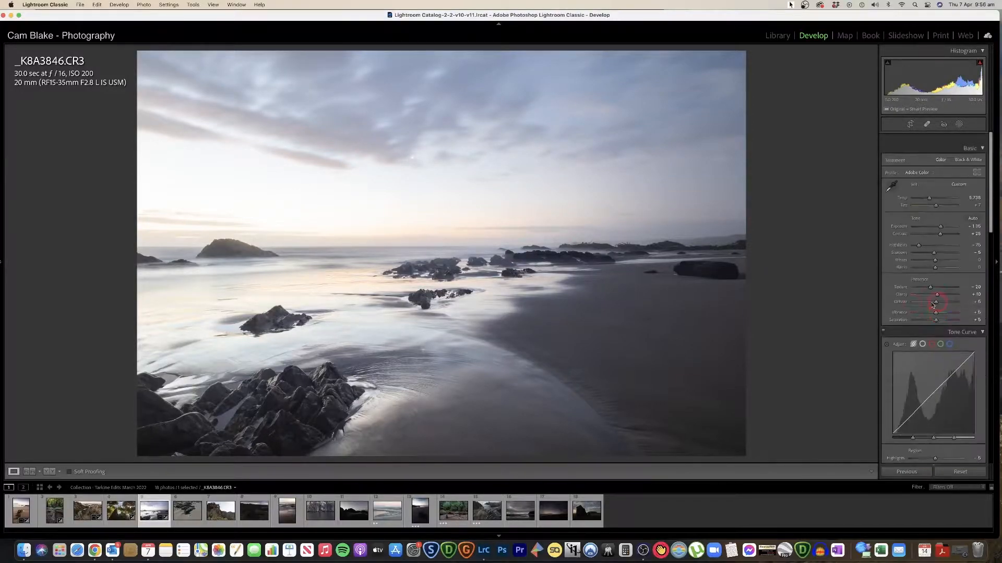
{"action": "left_click", "coordinate": [958, 123]}
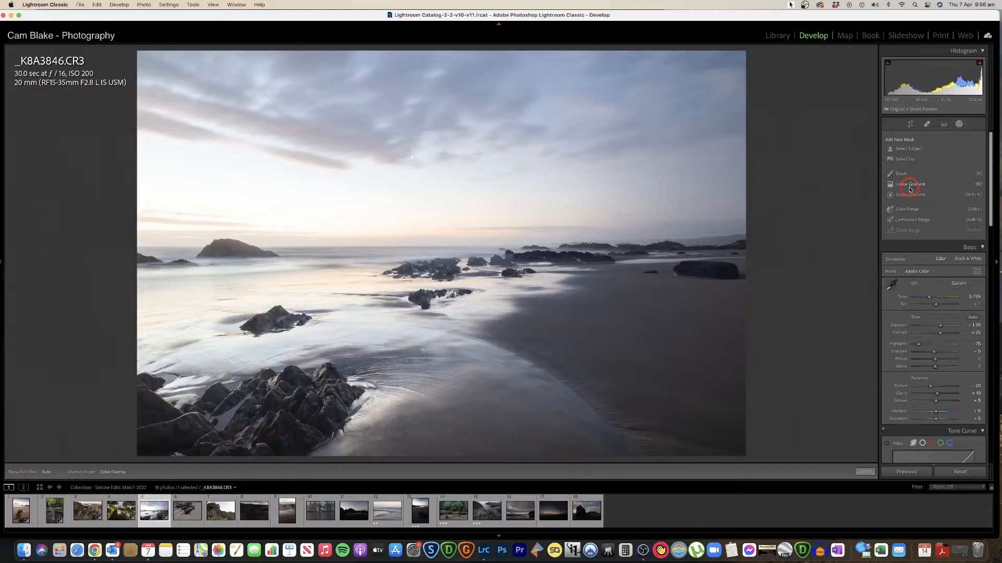
{"action": "left_click", "coordinate": [907, 160]}
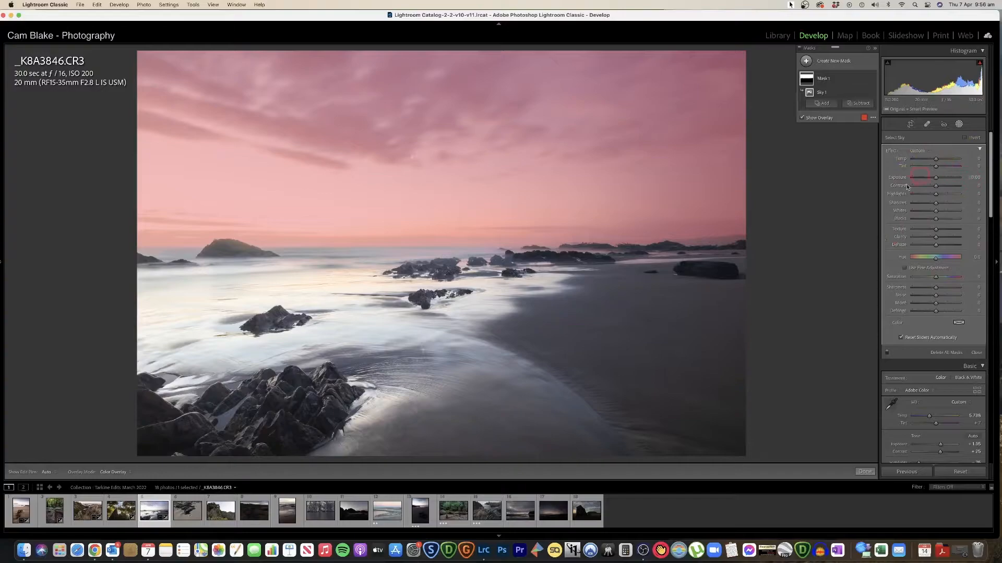
Adjust the sky mask to Exposure −0.70, Highlights −40 and Texture −30, and slightly raise Contrast, Clarity and Dehaze
{"action": "left_click_drag", "start_coordinate": [935, 178], "coordinate": [962, 233]}
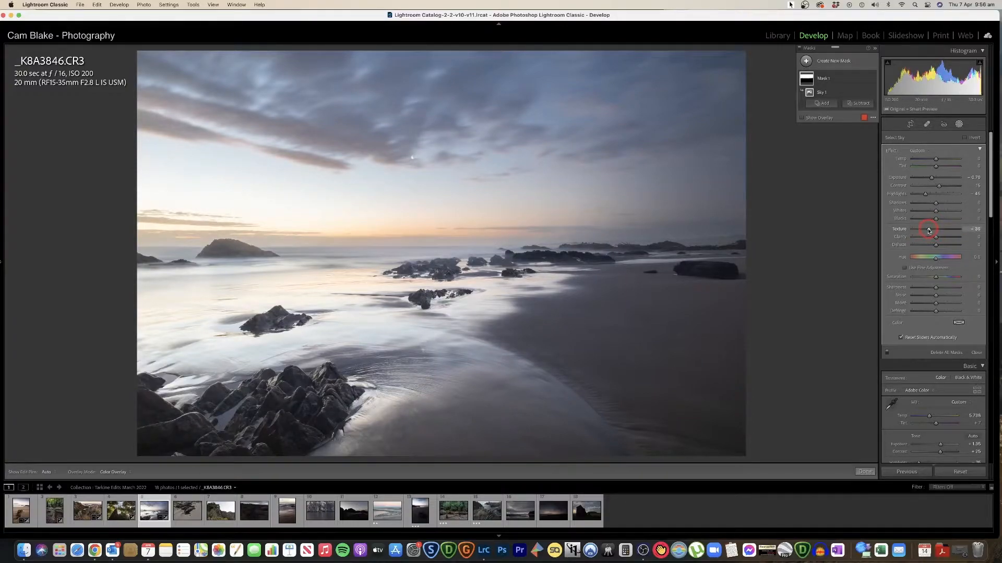
{"action": "left_click_drag", "start_coordinate": [928, 231], "coordinate": [928, 231]}
{"action": "left_click", "coordinate": [762, 184]}
{"action": "left_click_drag", "start_coordinate": [936, 239], "coordinate": [936, 245]}
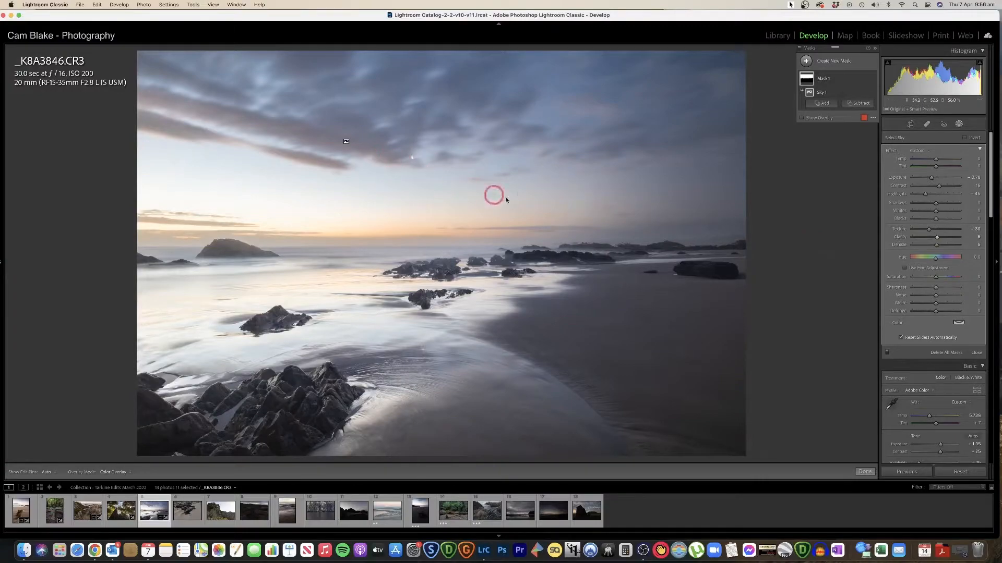
Close masking and compare the before and after versions, examining the clouds and moon up close
{"action": "key", "text": "y"}
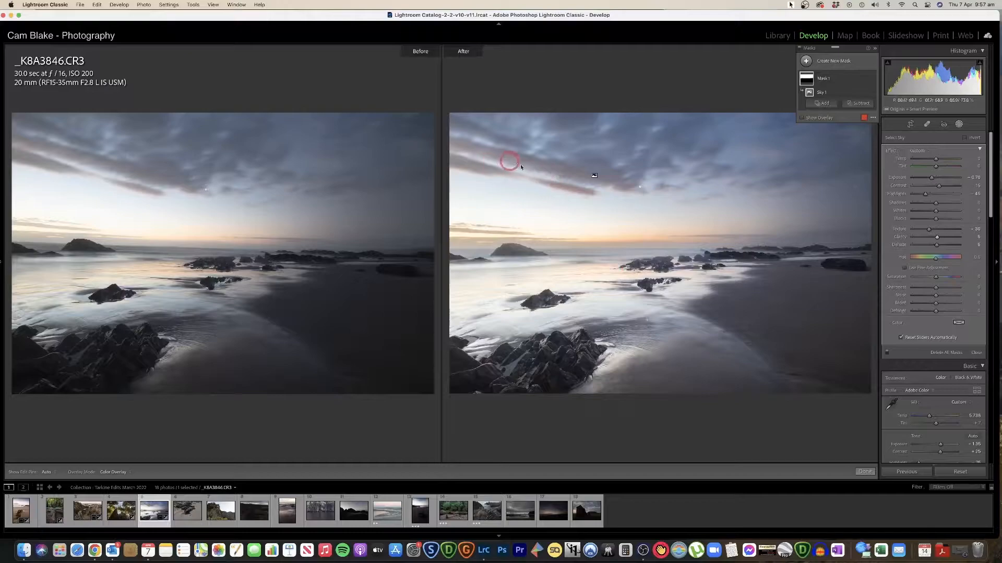
{"action": "left_click", "coordinate": [865, 471]}
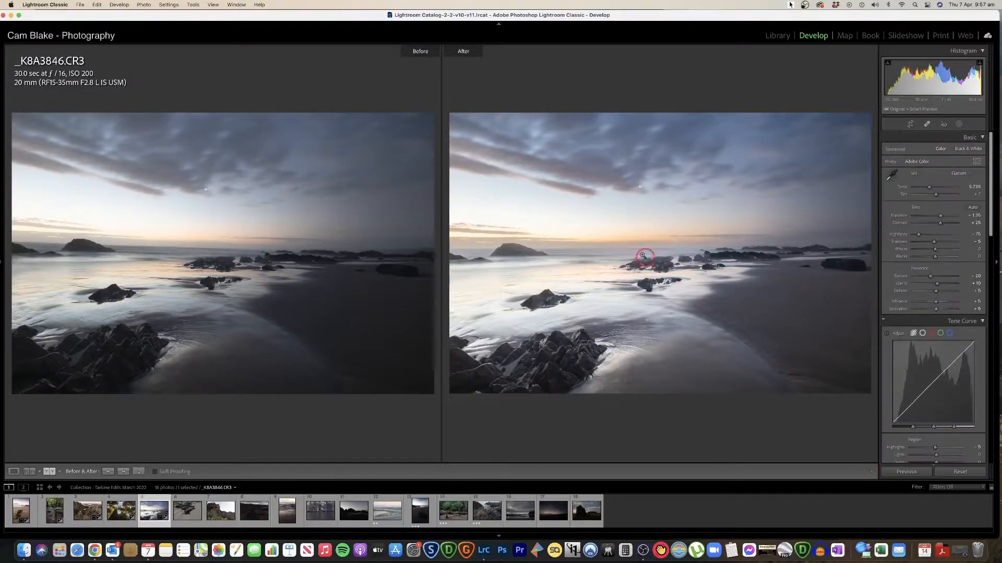
{"action": "left_click", "coordinate": [634, 185]}
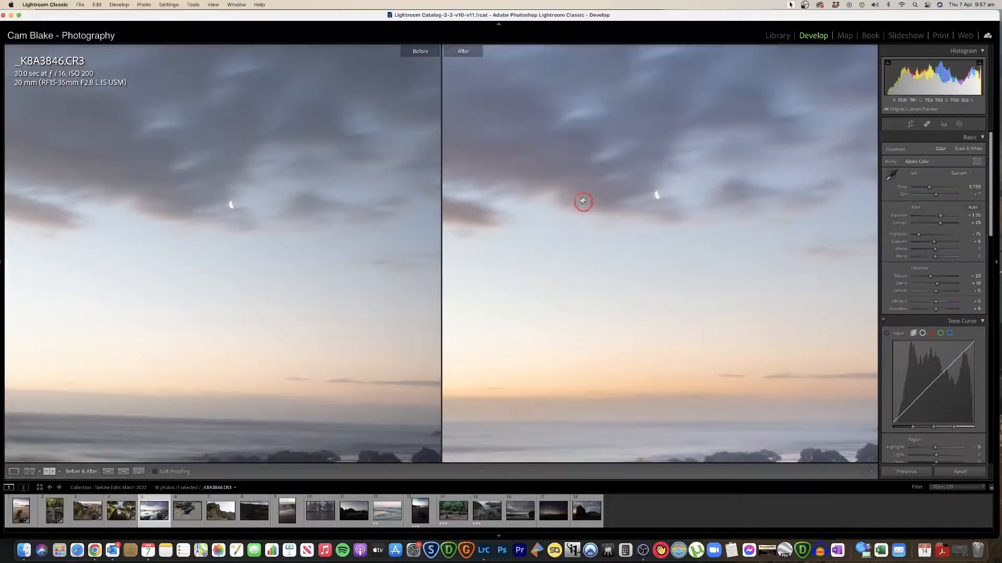
{"action": "left_click_drag", "start_coordinate": [584, 203], "coordinate": [687, 240]}
{"action": "left_click_drag", "start_coordinate": [568, 217], "coordinate": [694, 233]}
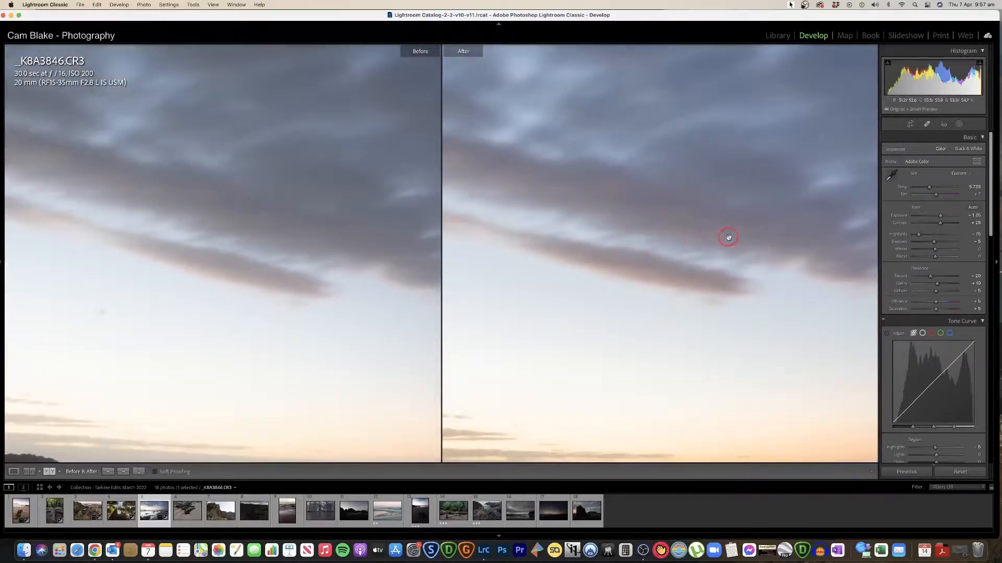
{"action": "left_click", "coordinate": [670, 219]}
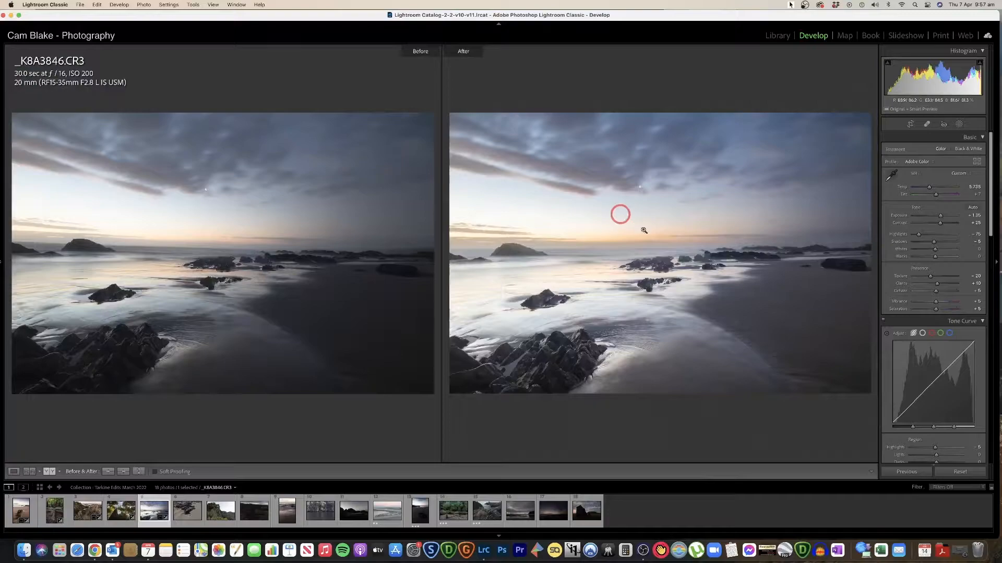
{"action": "key", "text": "y"}
Set the HSL luminance to Orange +10, Yellow −10, Blue −10, Purple −5 and Magenta −5
{"action": "scroll", "coordinate": [935, 297], "scroll_direction": "down", "scroll_amount": 1}
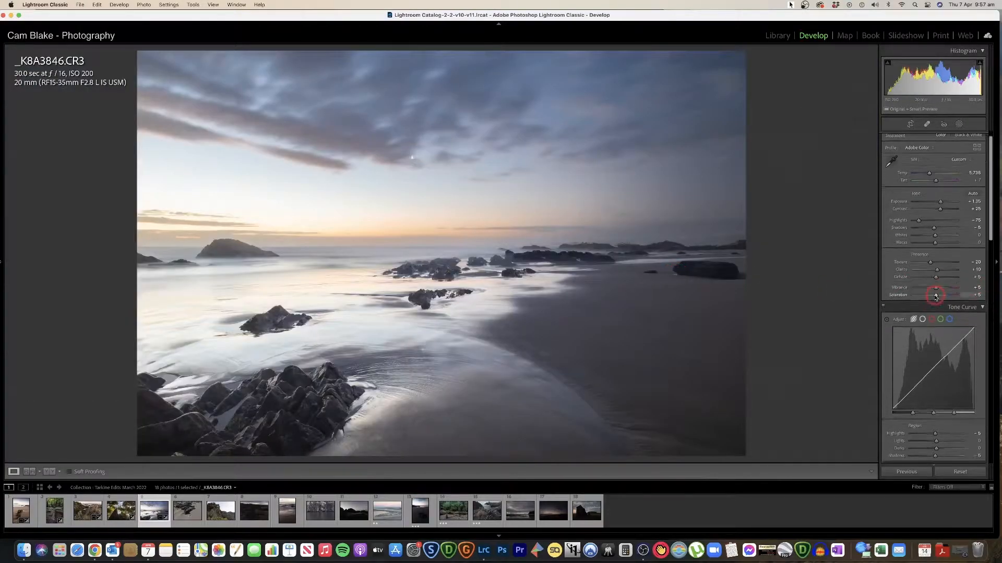
{"action": "scroll", "coordinate": [935, 297], "scroll_direction": "down", "scroll_amount": 15}
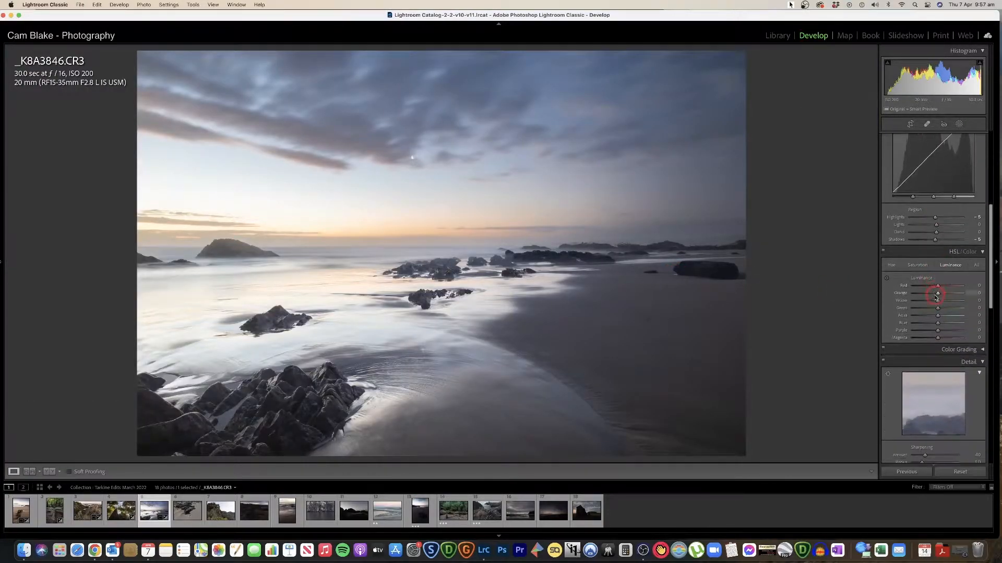
{"action": "left_click_drag", "start_coordinate": [938, 295], "coordinate": [934, 303]}
{"action": "left_click", "coordinate": [938, 318]}
{"action": "left_click", "coordinate": [938, 326]}
{"action": "mouse_move", "coordinate": [938, 325]}
{"action": "left_mouse_down"}
{"action": "mouse_move", "coordinate": [938, 334]}
{"action": "mouse_move", "coordinate": [924, 333]}
{"action": "mouse_move", "coordinate": [936, 339]}
{"action": "left_mouse_up"}
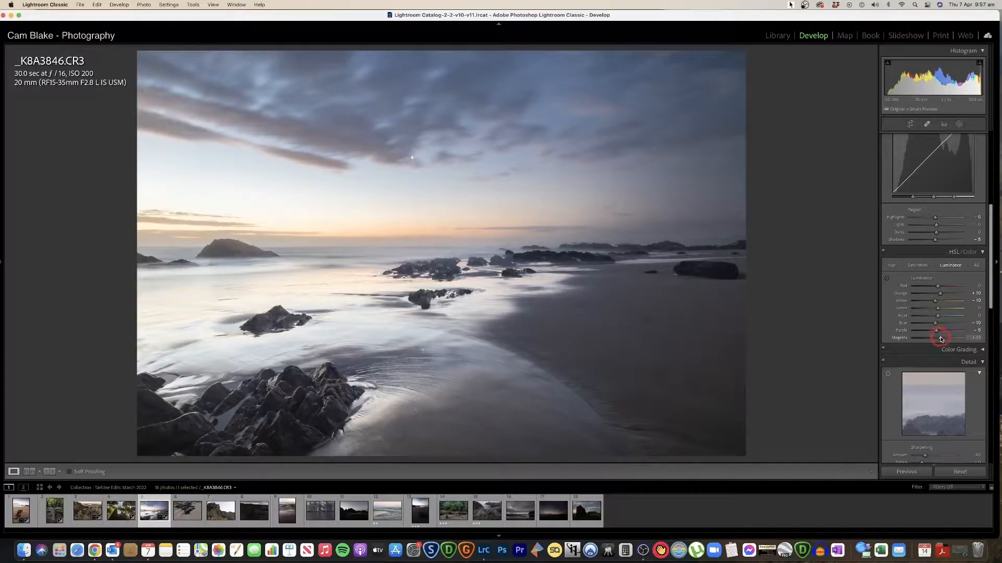
Compare the before and after versions to check the colour luminance changes
{"action": "scroll", "coordinate": [936, 340], "scroll_direction": "down", "scroll_amount": 5}
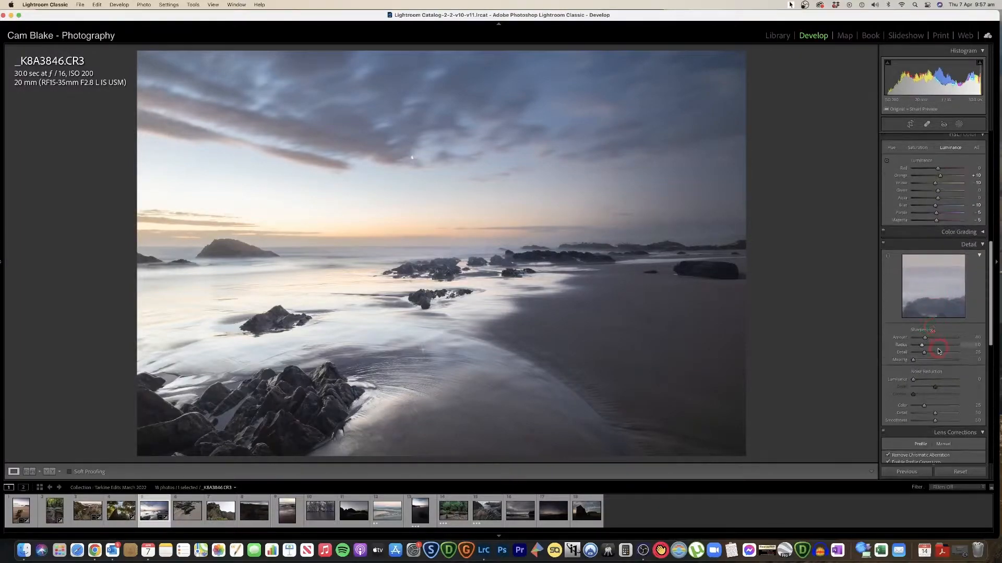
{"action": "key", "text": "y"}
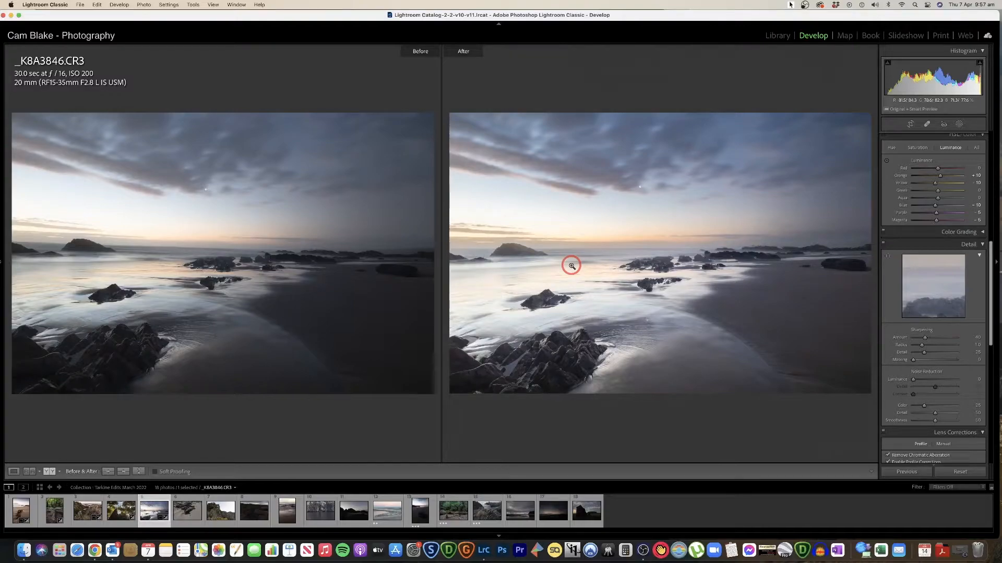
{"action": "key", "text": "y"}
Raise the sharpening Masking strongly and set the post-crop vignetting Amount to −5
{"action": "scroll", "coordinate": [947, 341], "scroll_direction": "down", "scroll_amount": 1}
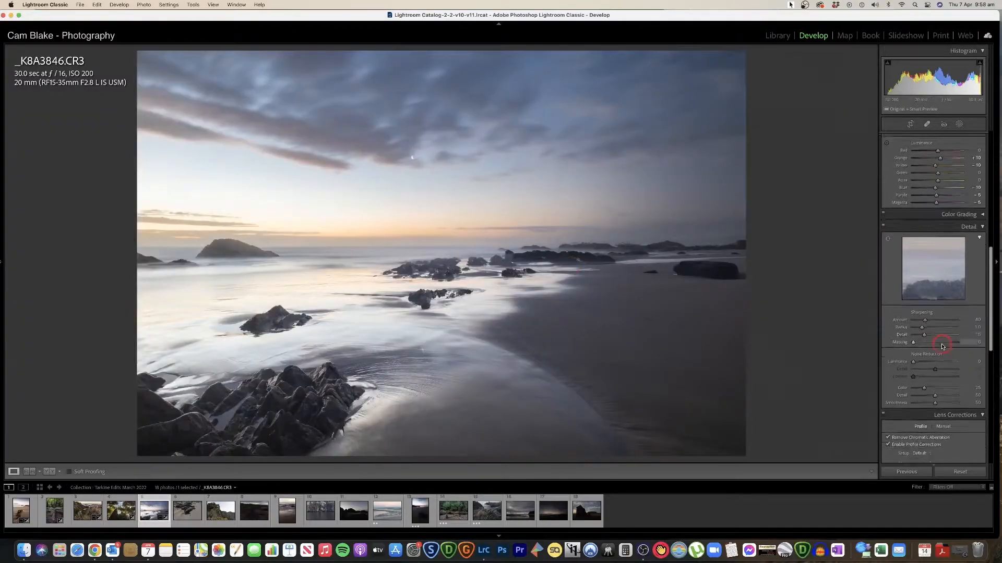
{"action": "left_click", "coordinate": [950, 340]}
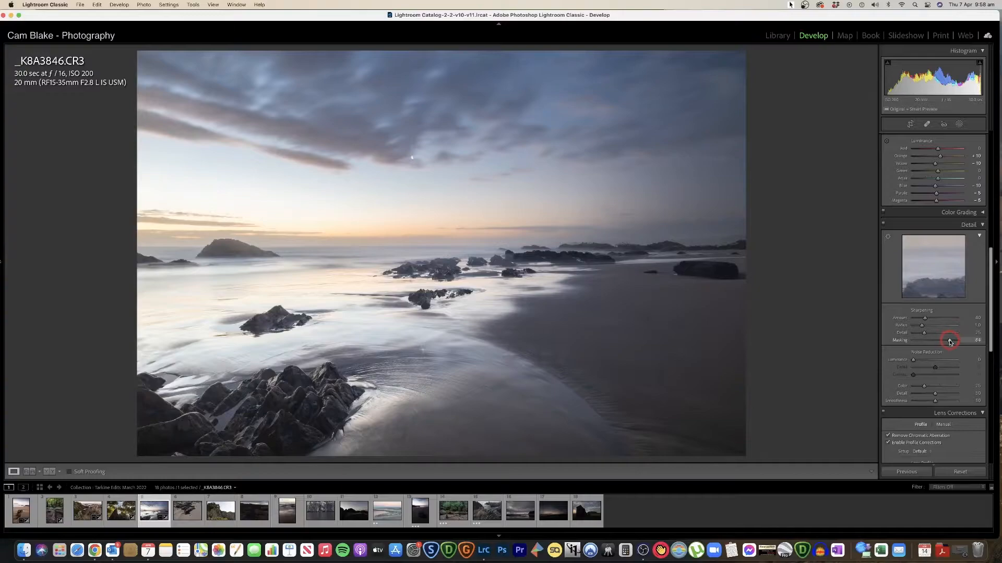
{"action": "scroll", "coordinate": [947, 341], "scroll_direction": "down", "scroll_amount": 10}
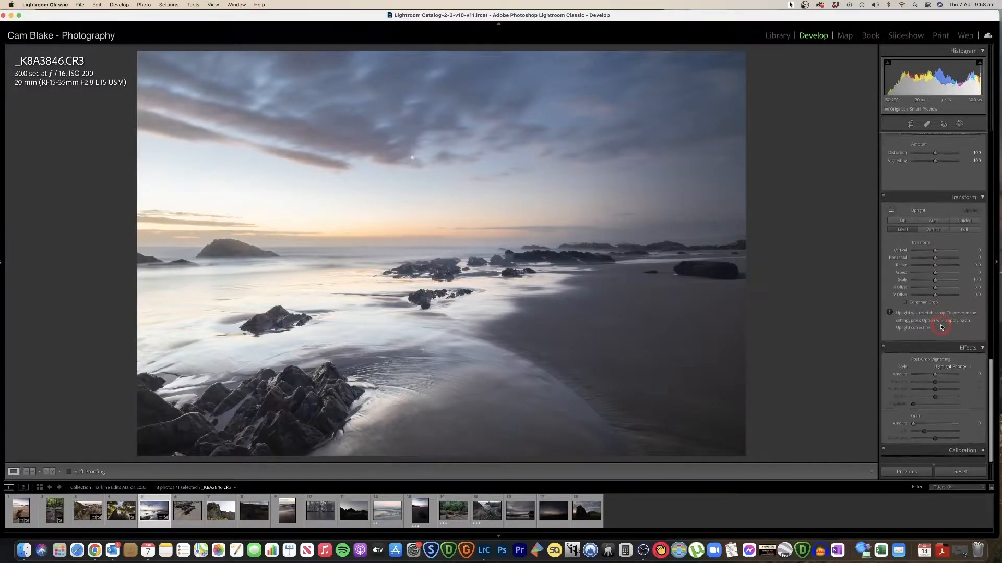
{"action": "left_click_drag", "start_coordinate": [937, 377], "coordinate": [936, 379]}
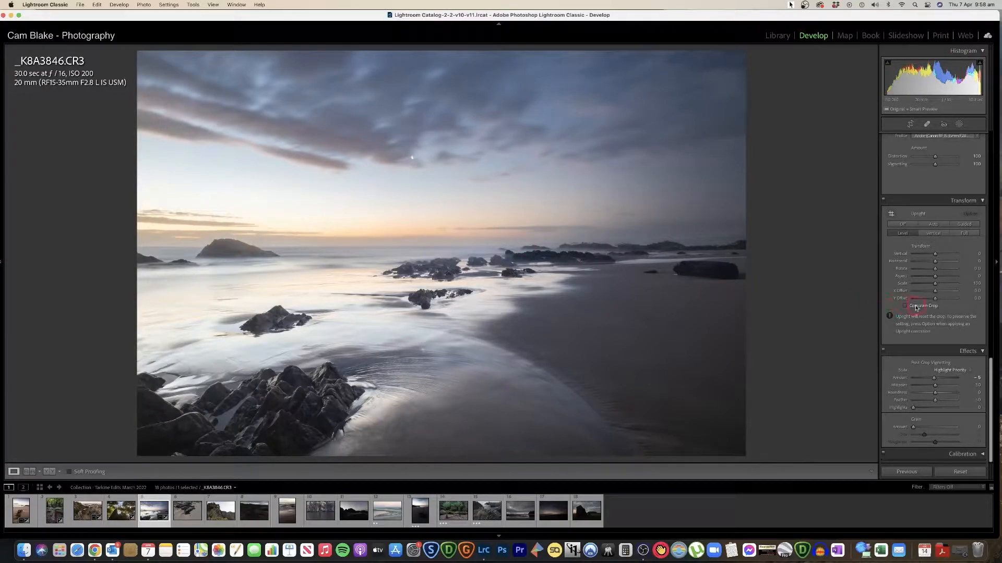
Crop the photo slightly tighter at its original aspect ratio, trimming the left edge and repositioning the image vertically within the frame
{"action": "left_click", "coordinate": [910, 124]}
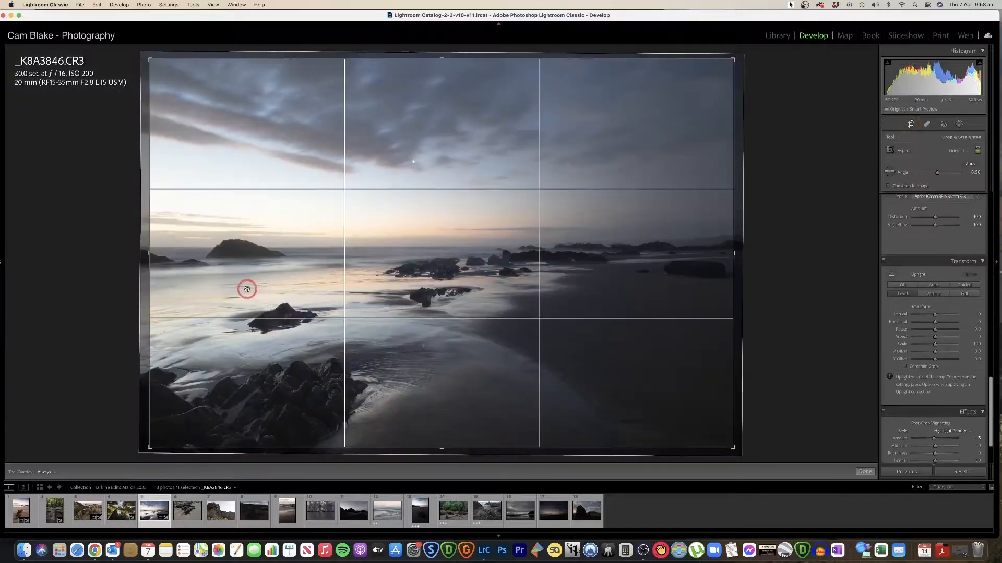
{"action": "mouse_move", "coordinate": [159, 252]}
{"action": "left_mouse_down"}
{"action": "mouse_move", "coordinate": [175, 252]}
{"action": "mouse_move", "coordinate": [146, 252]}
{"action": "mouse_move", "coordinate": [162, 252]}
{"action": "left_mouse_up"}
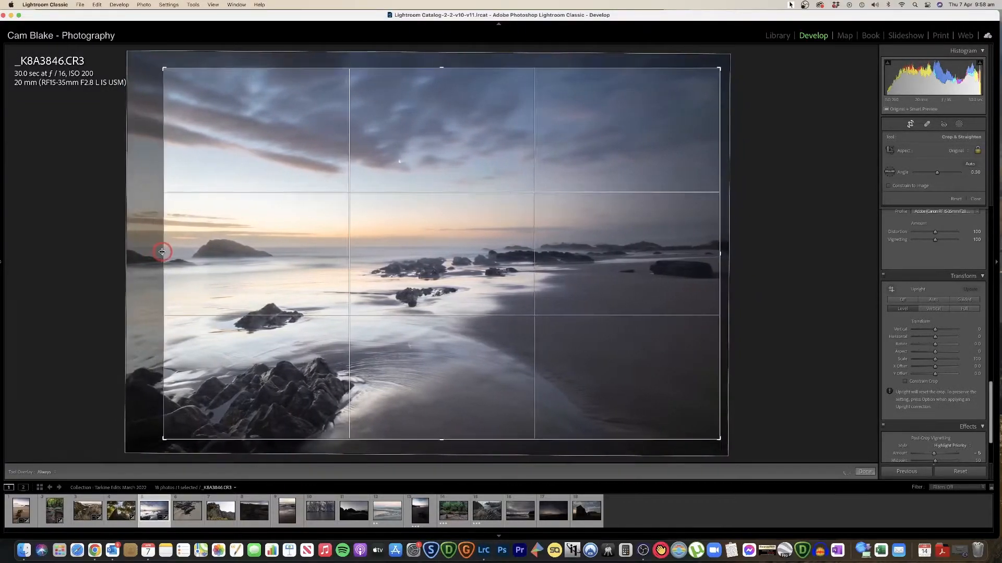
{"action": "mouse_move", "coordinate": [284, 310]}
{"action": "left_mouse_down"}
{"action": "mouse_move", "coordinate": [286, 295]}
{"action": "mouse_move", "coordinate": [283, 306]}
{"action": "left_mouse_up"}
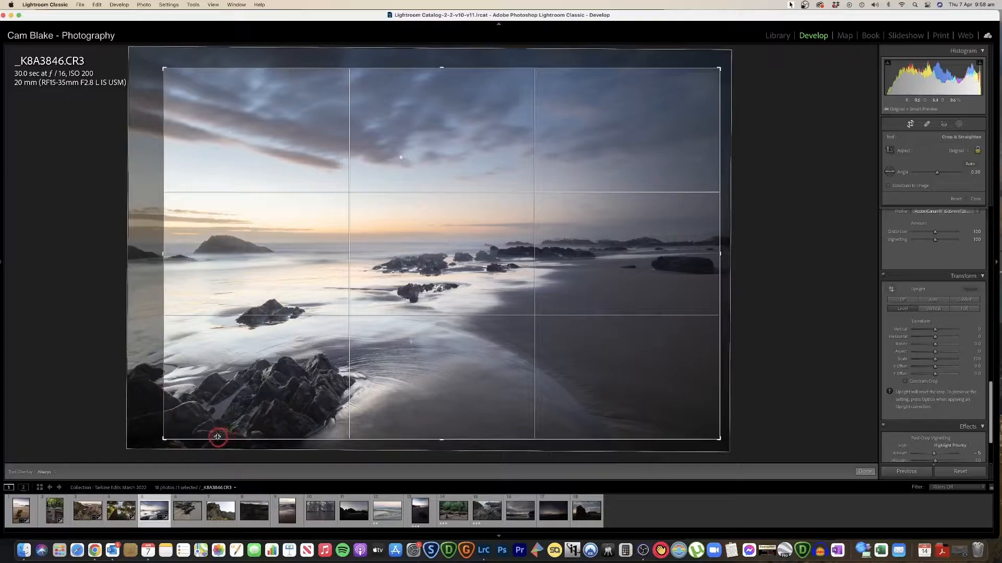
{"action": "left_click_drag", "start_coordinate": [275, 344], "coordinate": [276, 352]}
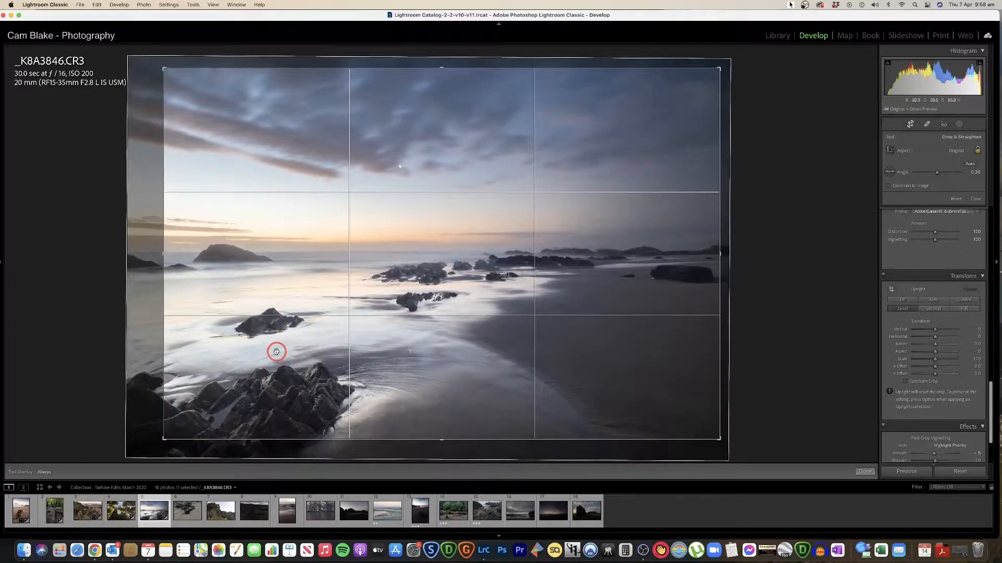
{"action": "key", "text": "Return"}
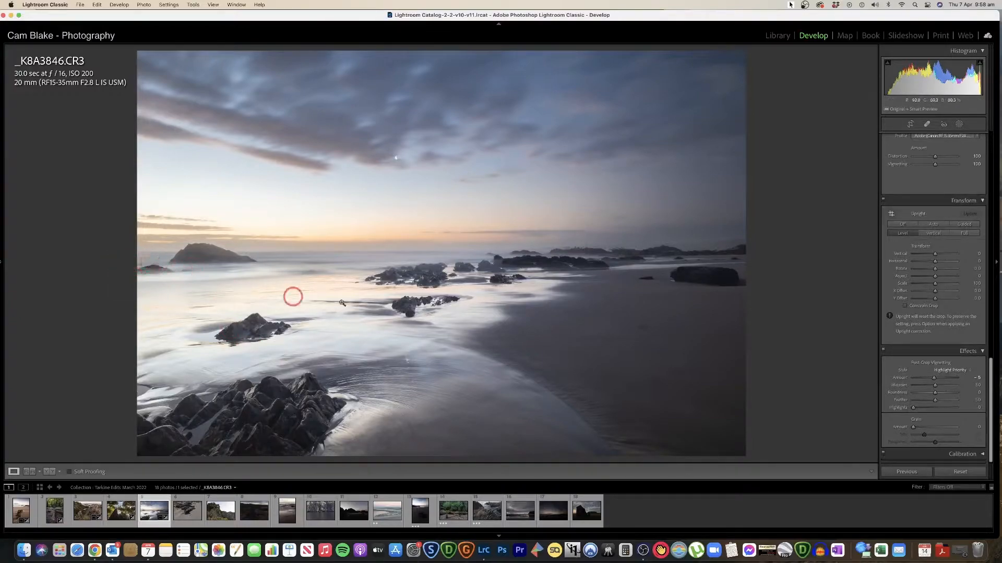
Compare the cropped photo before and after, and examine the swirling foreground water and the offshore rock up close
{"action": "key", "text": "y"}
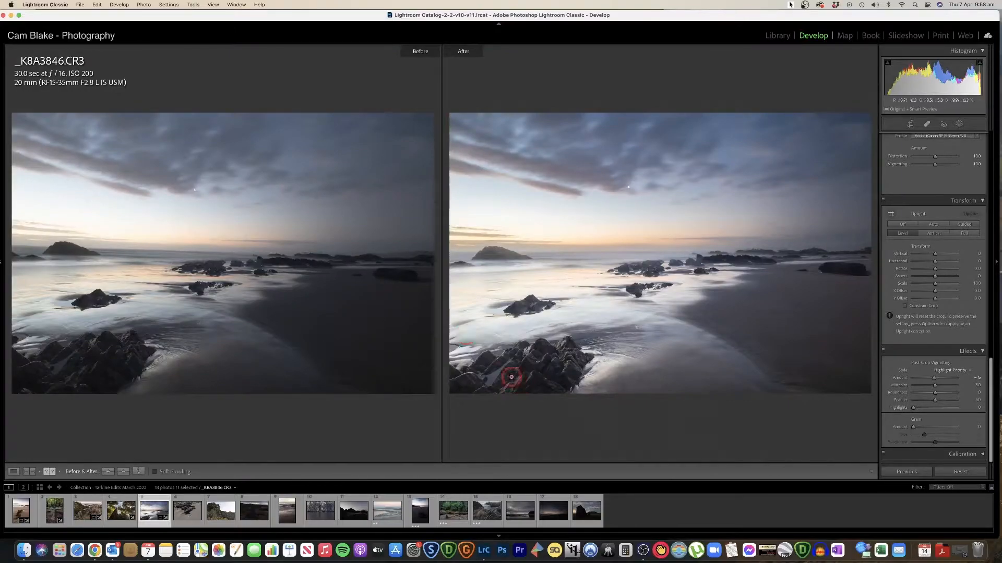
{"action": "key", "text": "y"}
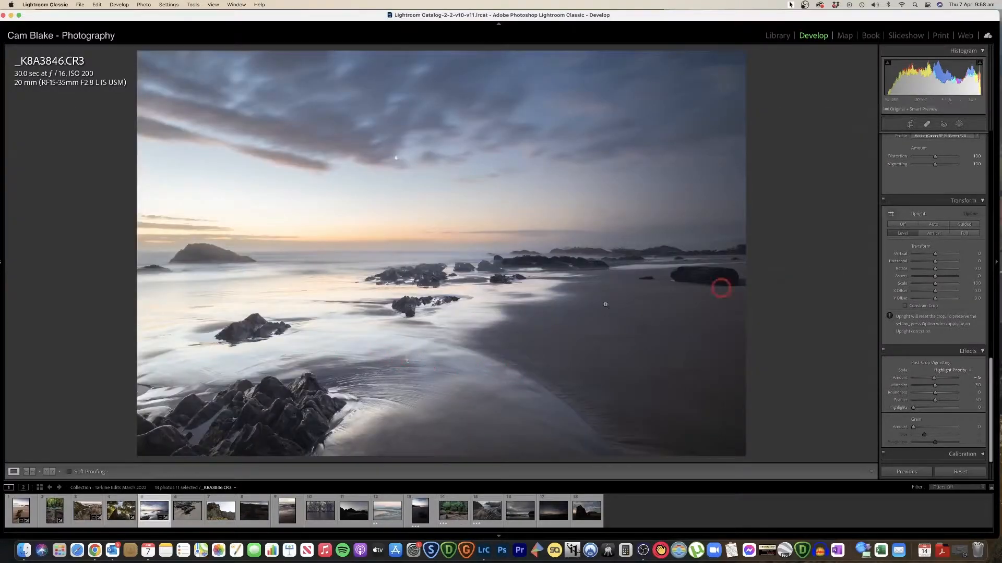
{"action": "left_click", "coordinate": [402, 365]}
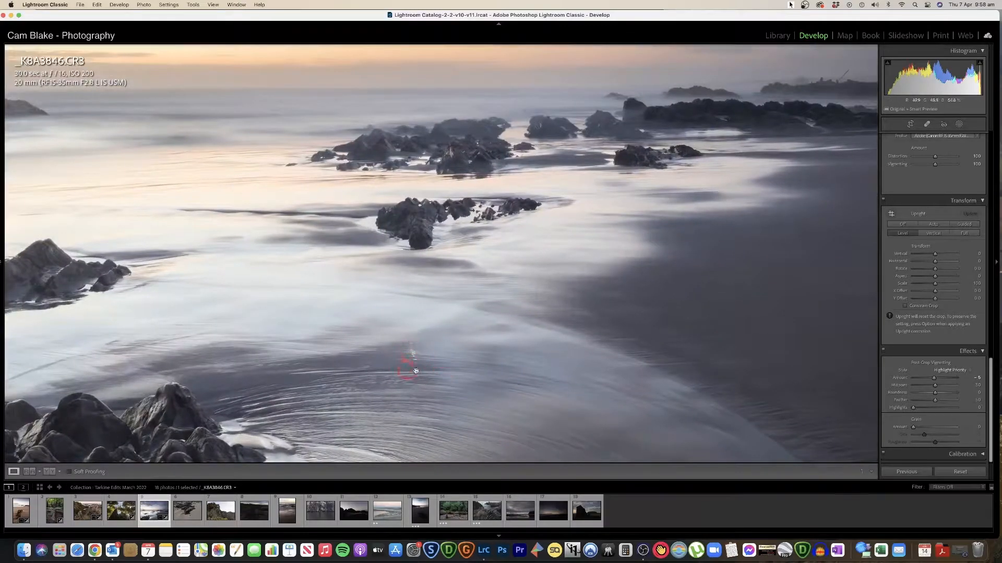
{"action": "left_click", "coordinate": [407, 370]}
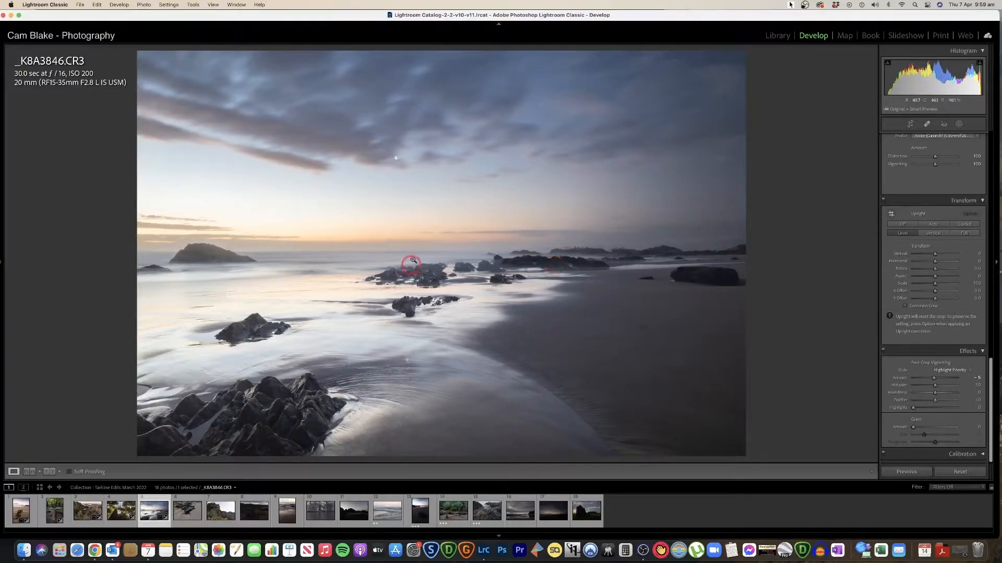
{"action": "left_click", "coordinate": [450, 254]}
{"action": "left_click", "coordinate": [441, 244]}
{"action": "left_click", "coordinate": [199, 253]}
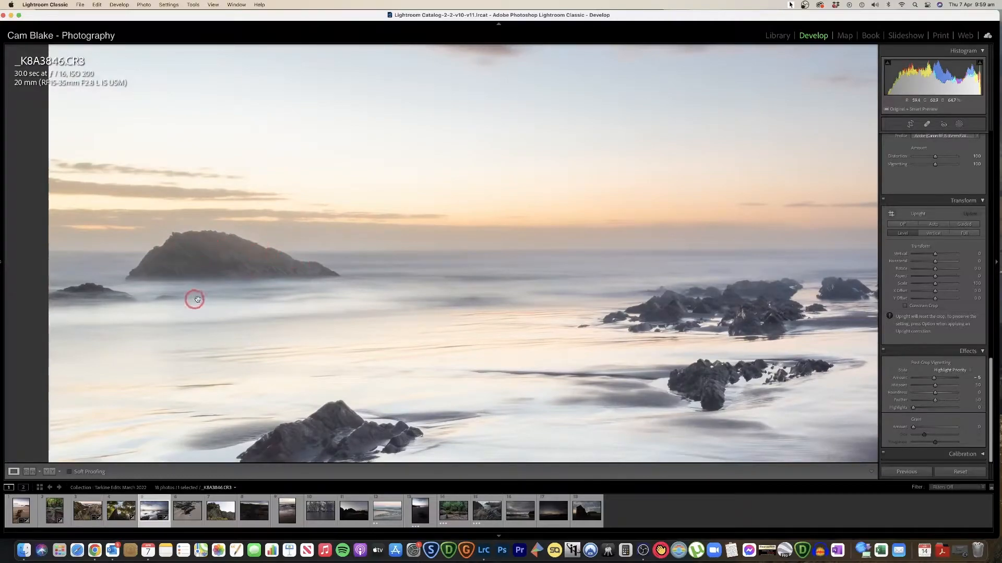
{"action": "left_click", "coordinate": [458, 286]}
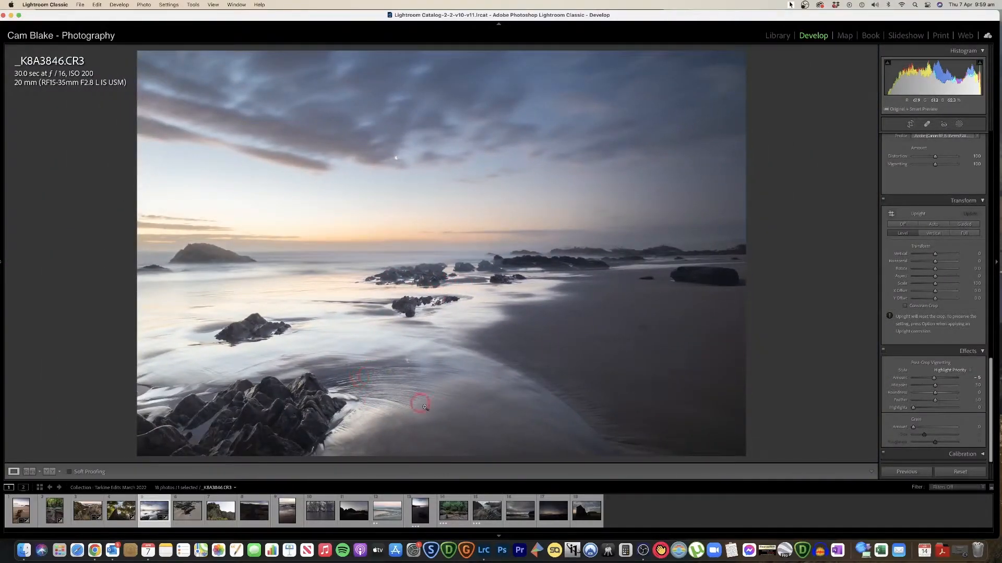
Examine the distant rocks along the beach horizon and the clouds around the moon at close zoom
{"action": "left_click", "coordinate": [660, 261]}
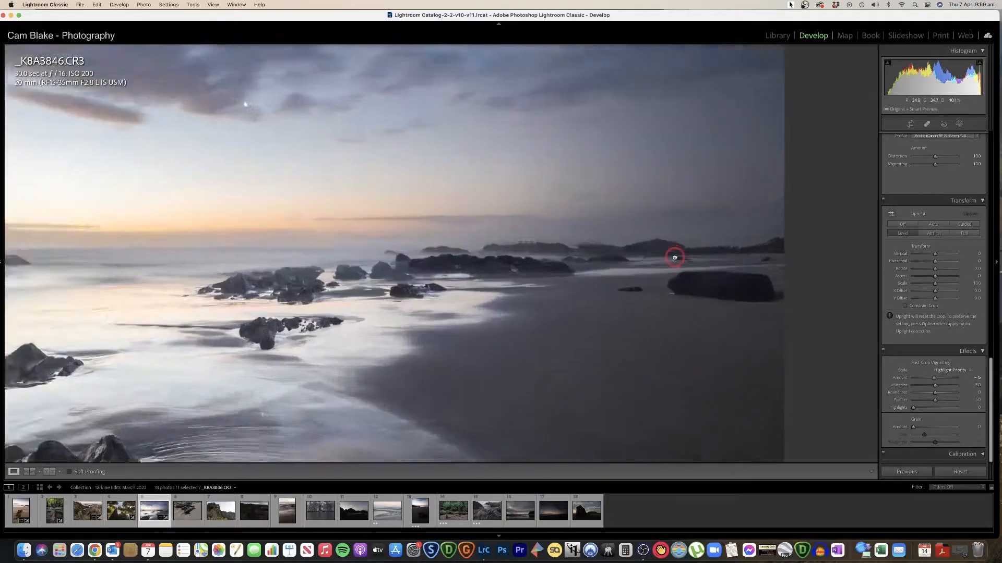
{"action": "left_click_drag", "start_coordinate": [667, 241], "coordinate": [609, 244]}
{"action": "left_click_drag", "start_coordinate": [365, 239], "coordinate": [591, 236]}
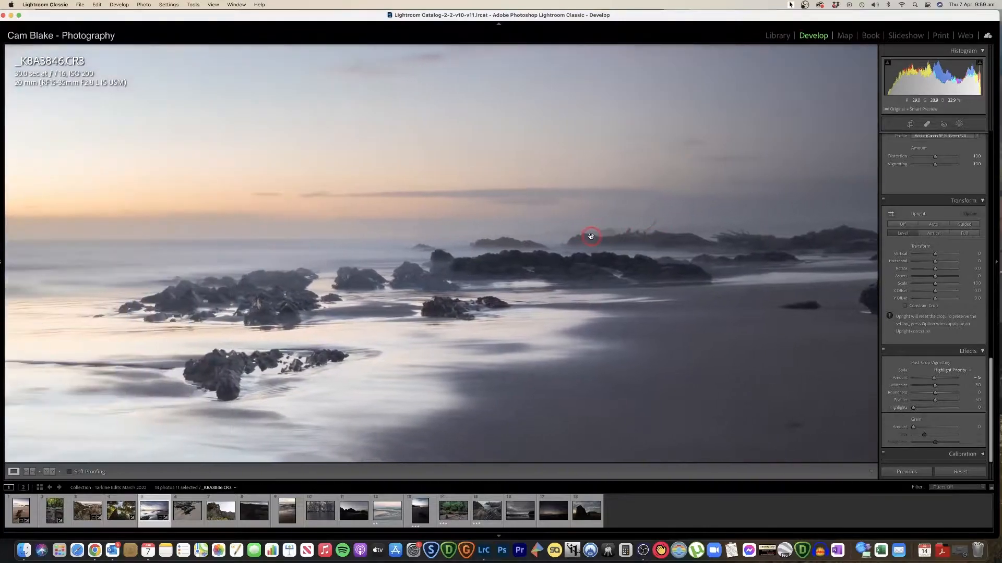
{"action": "left_click", "coordinate": [217, 350]}
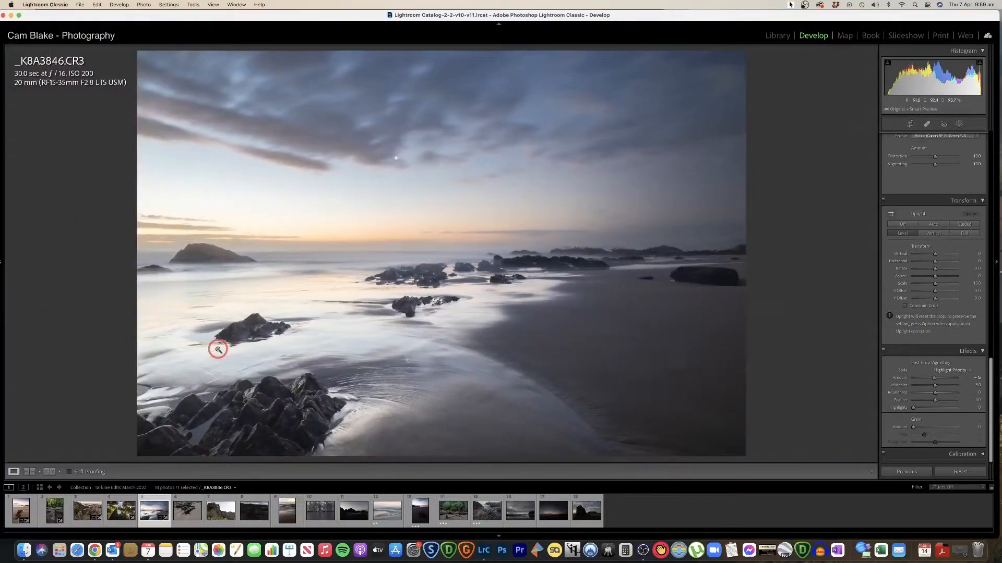
{"action": "left_click", "coordinate": [312, 153]}
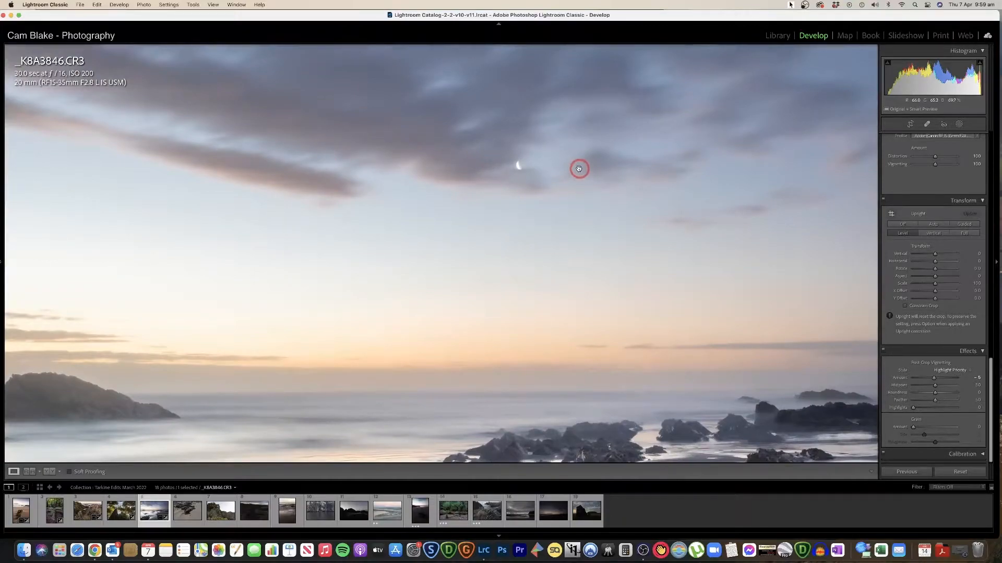
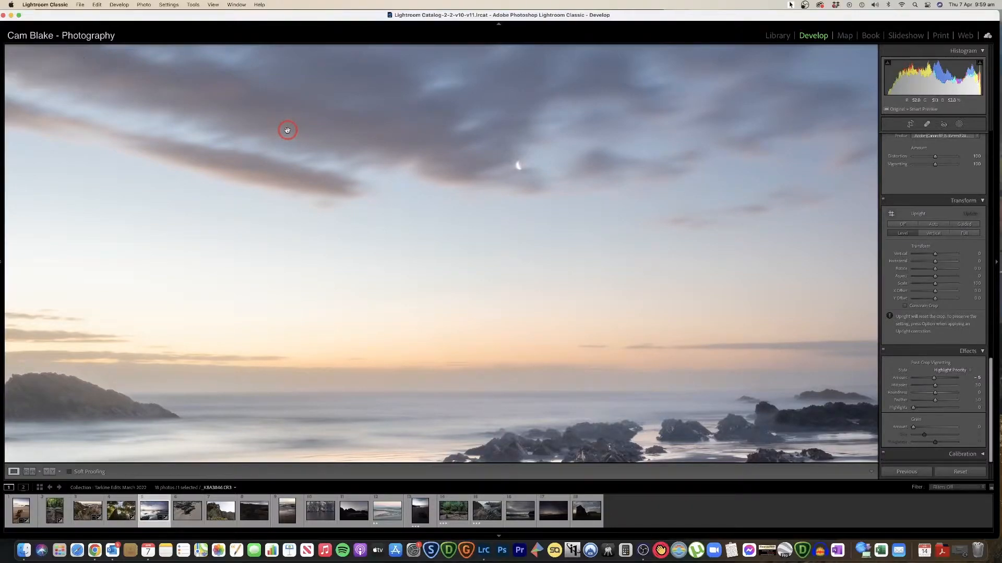
Leave the close-up of the beach sunrise, open the driftwood photo _K8A4252.CR3 and cycle its info overlay to check the exposure settings
{"action": "left_click", "coordinate": [329, 246]}
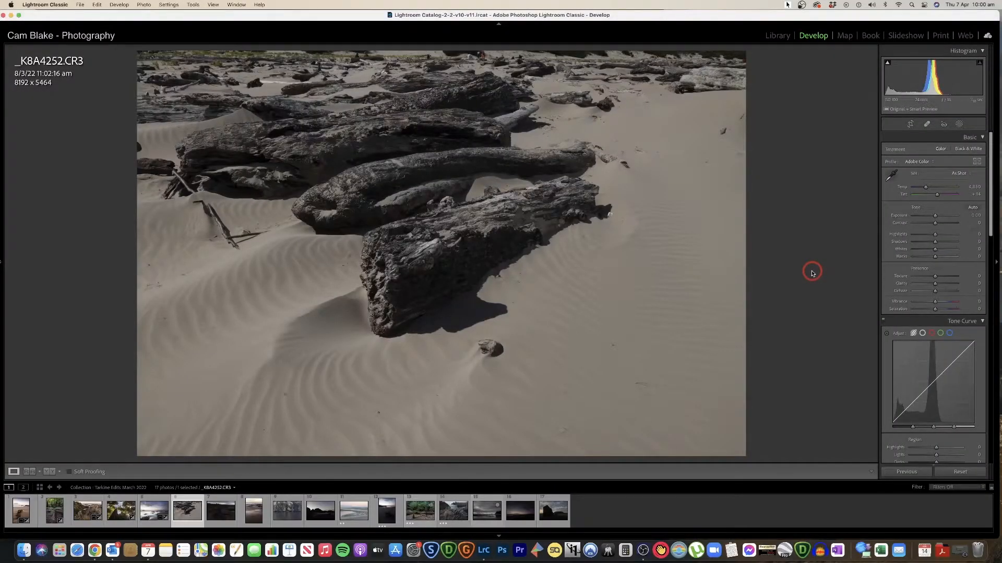
{"action": "key", "text": "i"}
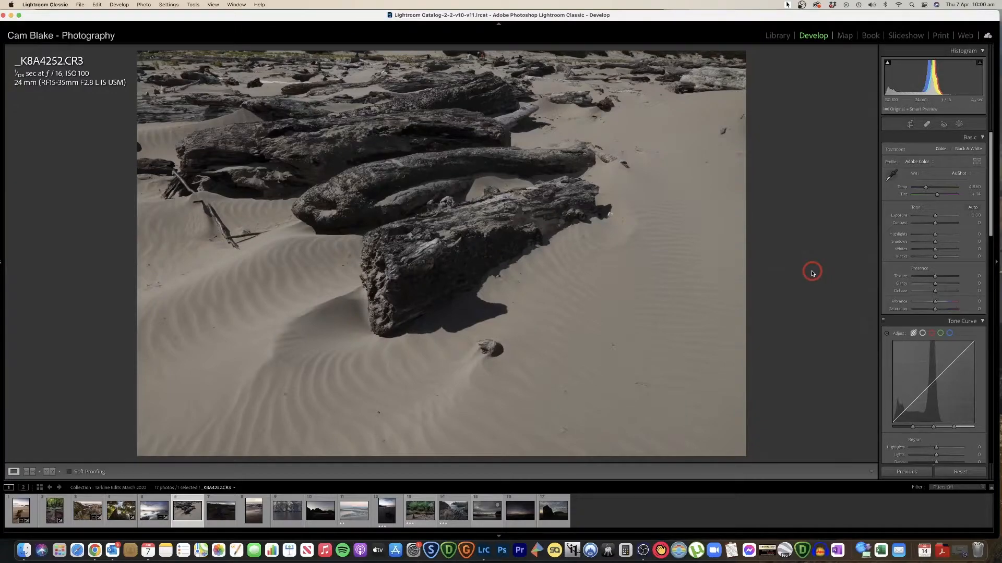
{"action": "key", "text": "i"}
{"action": "key", "text": "i"}
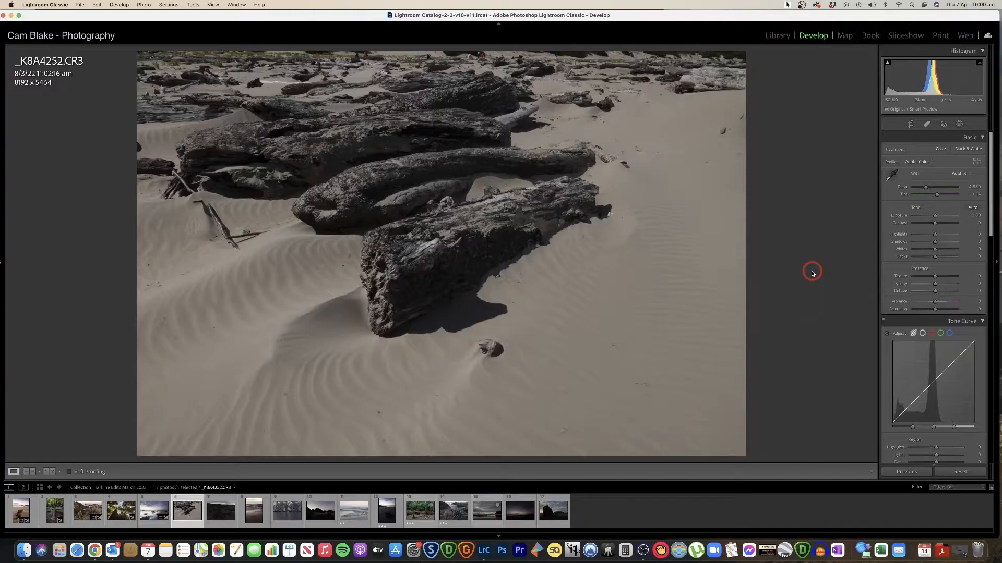
{"action": "key", "text": "i"}
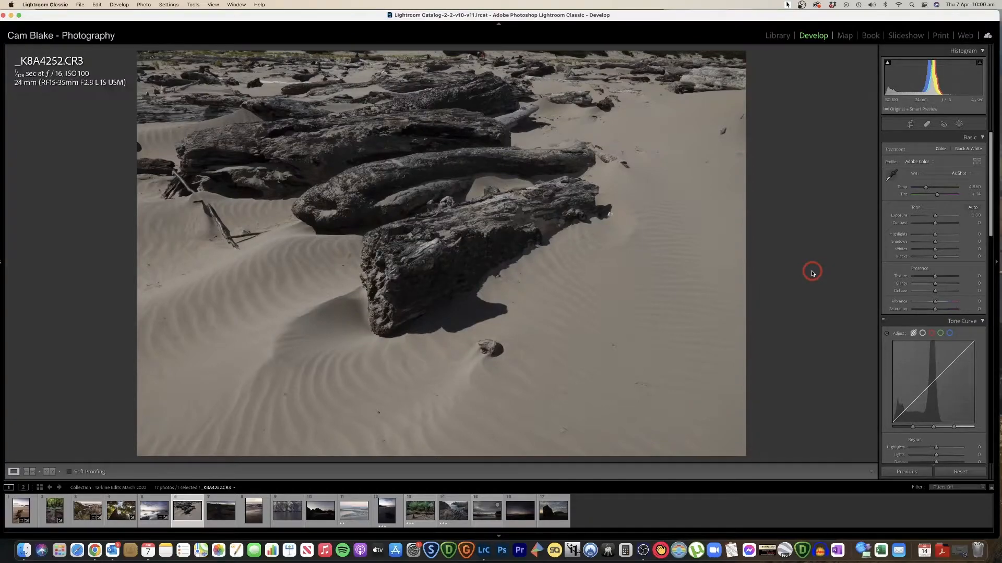
{"action": "key", "text": "i"}
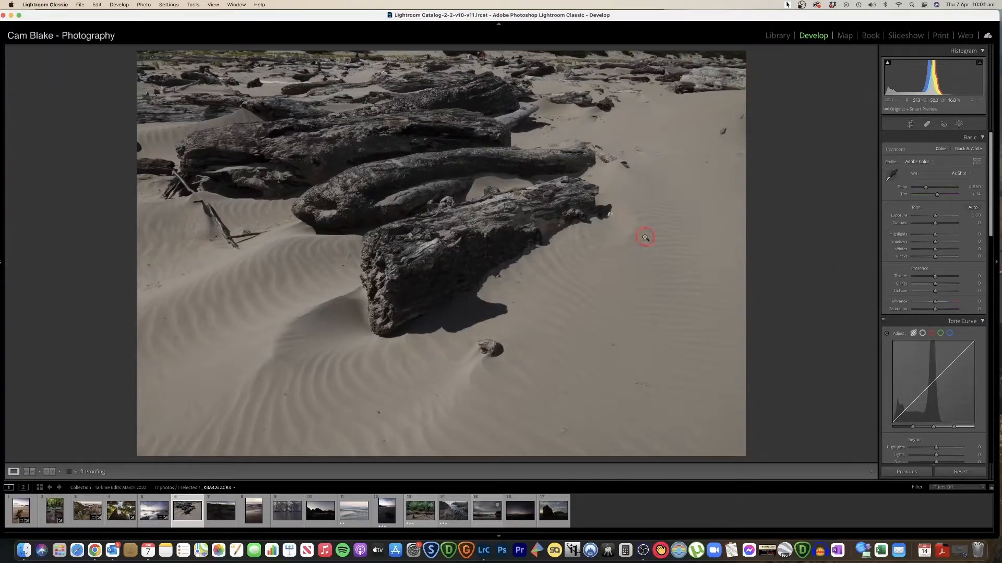
Examine the distant people and logs along the driftwood photo's upper edge at close zoom
{"action": "left_click", "coordinate": [433, 67]}
{"action": "left_click_drag", "start_coordinate": [438, 66], "coordinate": [443, 206]}
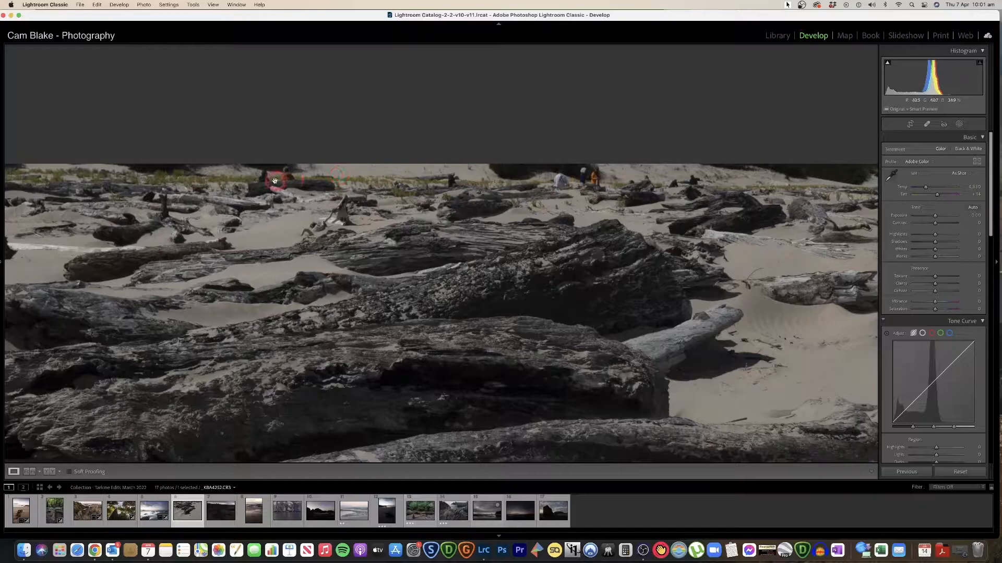
{"action": "left_click", "coordinate": [487, 257]}
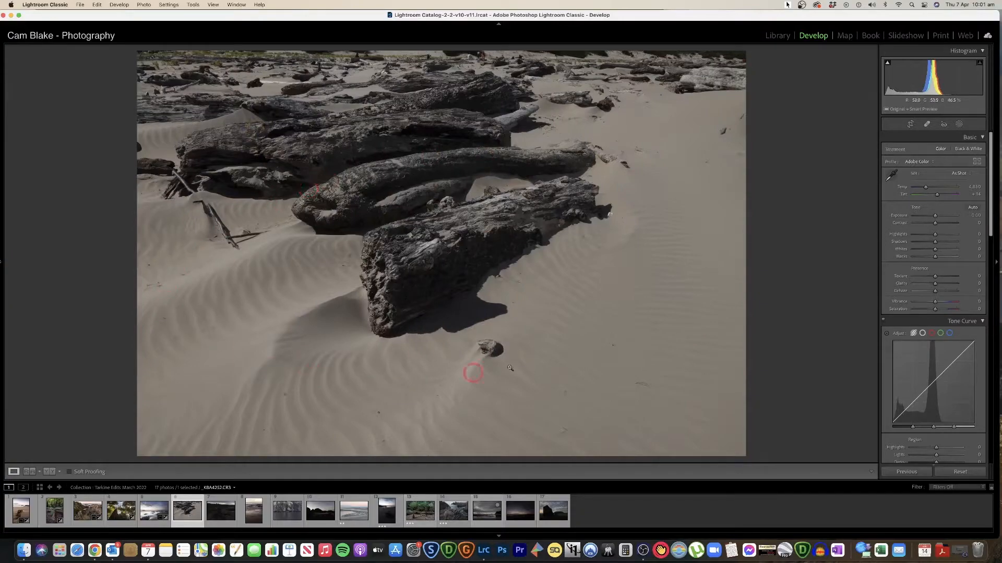
Crop the driftwood photo tighter around the main log and set the crop aspect to 16 x 9
{"action": "left_click", "coordinate": [910, 125]}
{"action": "left_click_drag", "start_coordinate": [440, 47], "coordinate": [445, 110]}
{"action": "left_click_drag", "start_coordinate": [502, 188], "coordinate": [461, 210]}
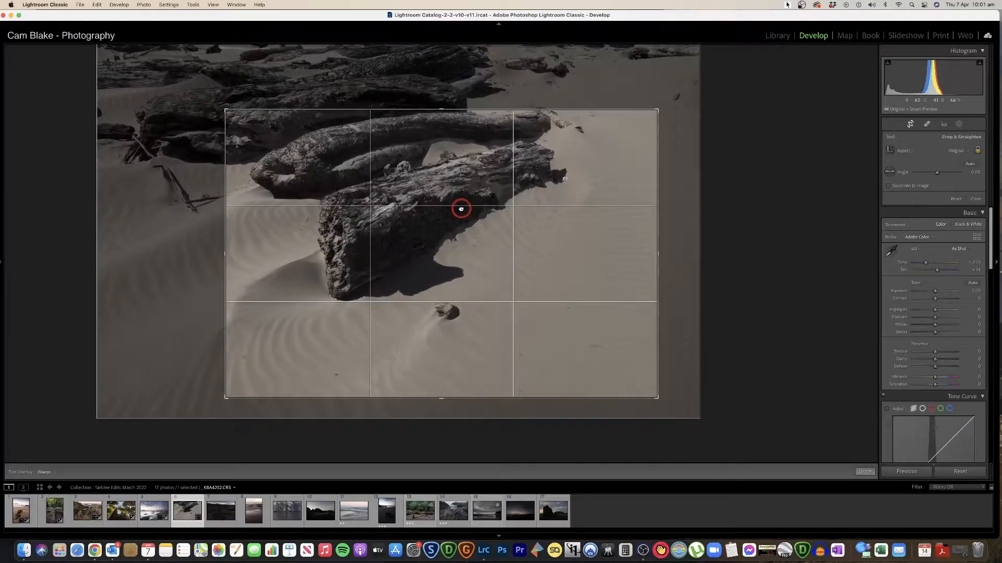
{"action": "left_click", "coordinate": [954, 151]}
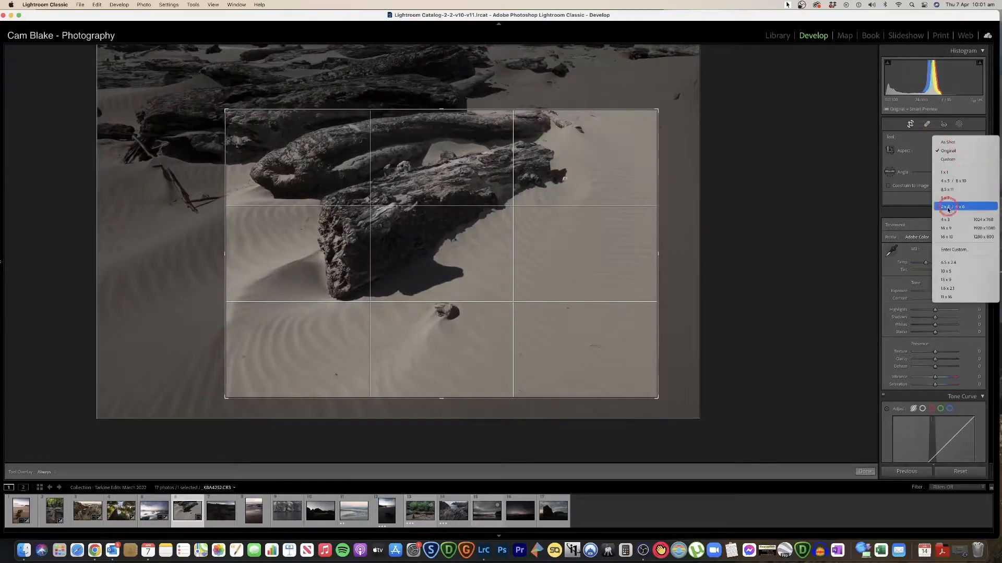
{"action": "left_click", "coordinate": [934, 224]}
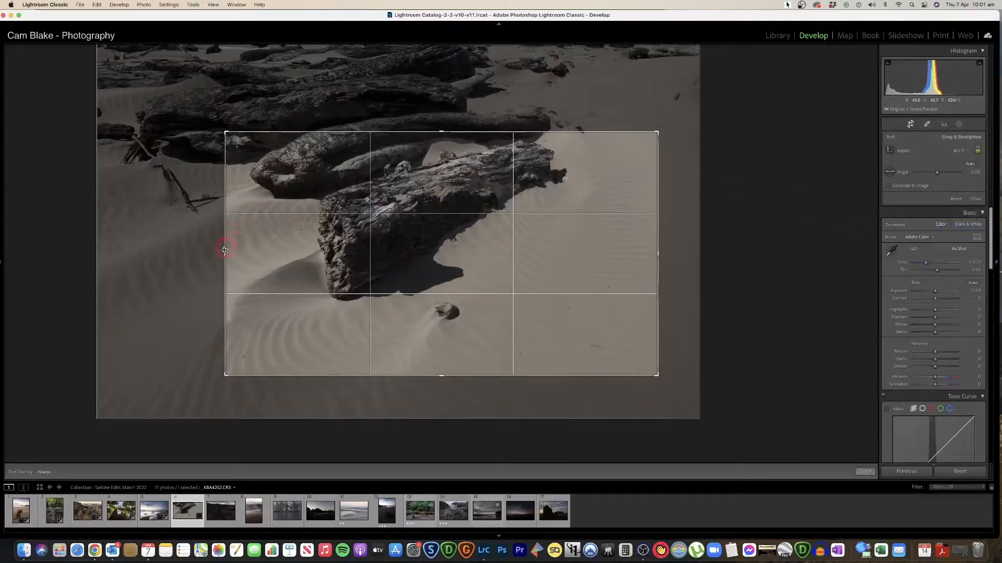
Enlarge the 16 x 9 crop, reposition the photo to include the branch and rippled sand beside the log, and apply it
{"action": "left_click_drag", "start_coordinate": [225, 253], "coordinate": [159, 253]}
{"action": "left_click_drag", "start_coordinate": [351, 246], "coordinate": [443, 229]}
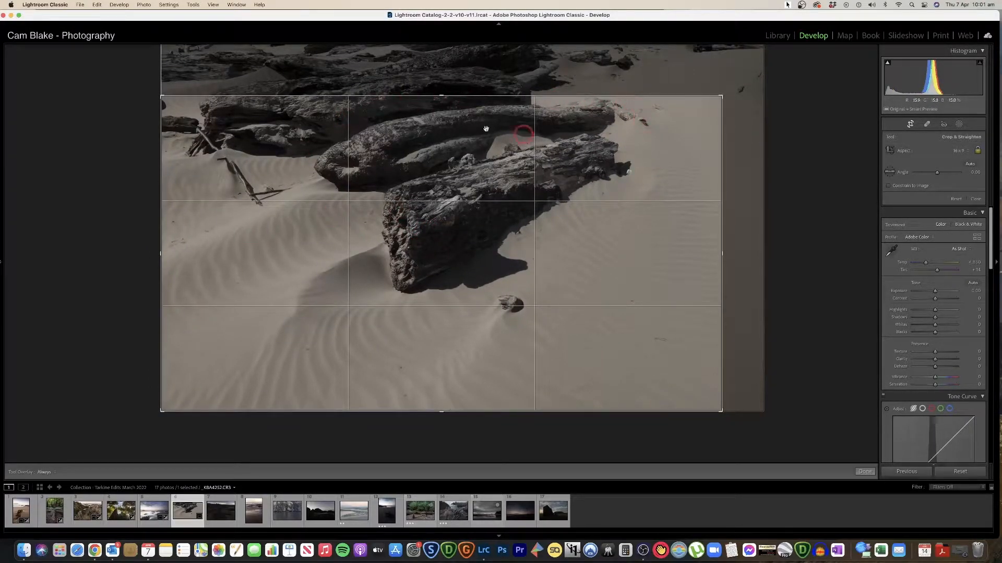
{"action": "left_click_drag", "start_coordinate": [243, 172], "coordinate": [236, 171]}
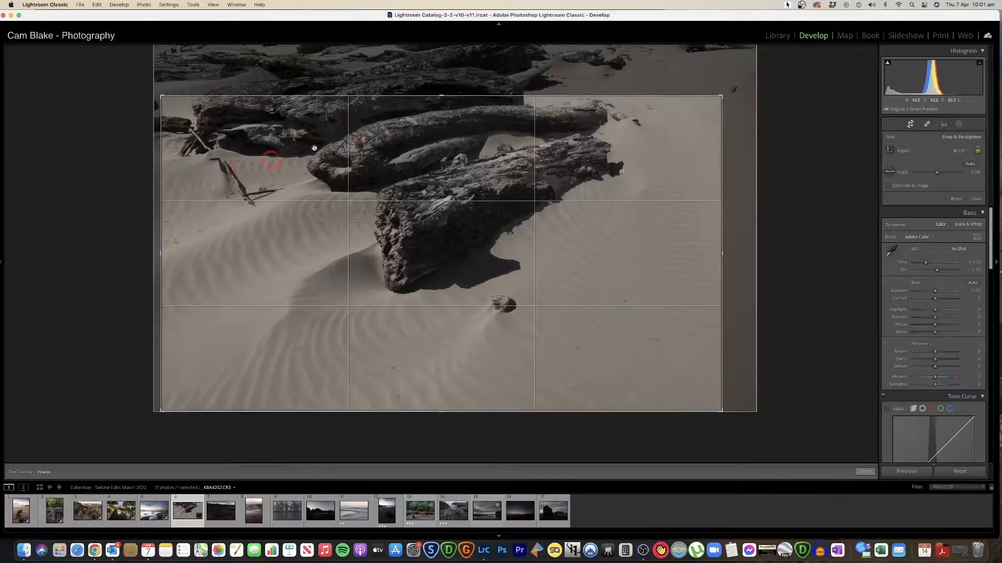
{"action": "left_click_drag", "start_coordinate": [503, 118], "coordinate": [503, 125]}
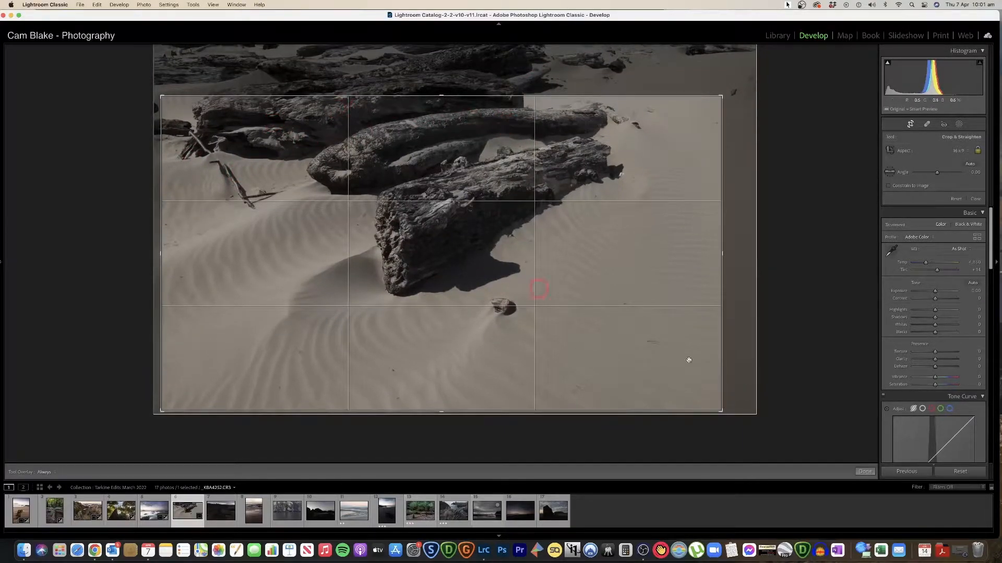
{"action": "left_click", "coordinate": [865, 471]}
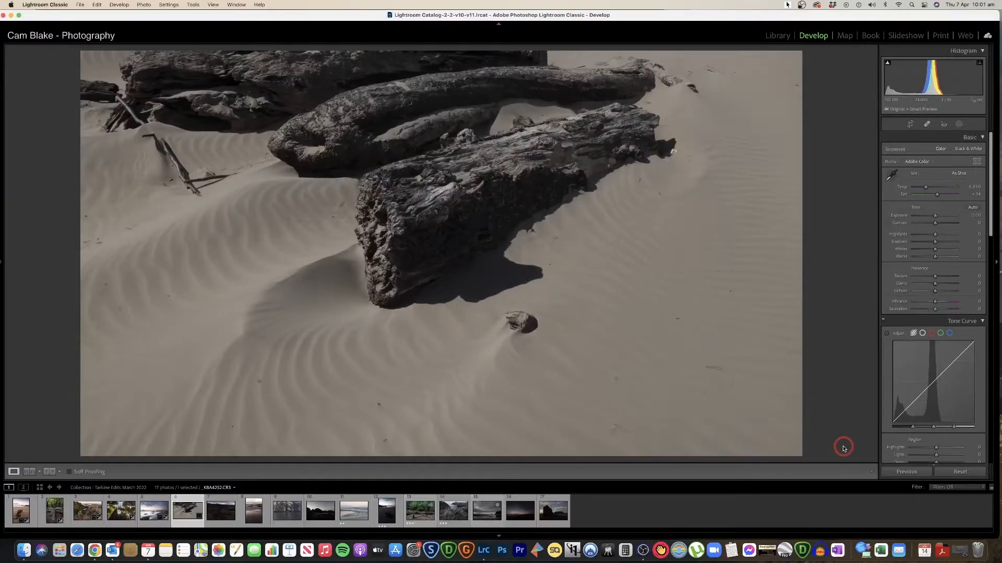
Recrop tightly on the rippled sand at the log's near end, keeping the small stump inside the frame, and apply the crop
{"action": "left_click", "coordinate": [905, 125]}
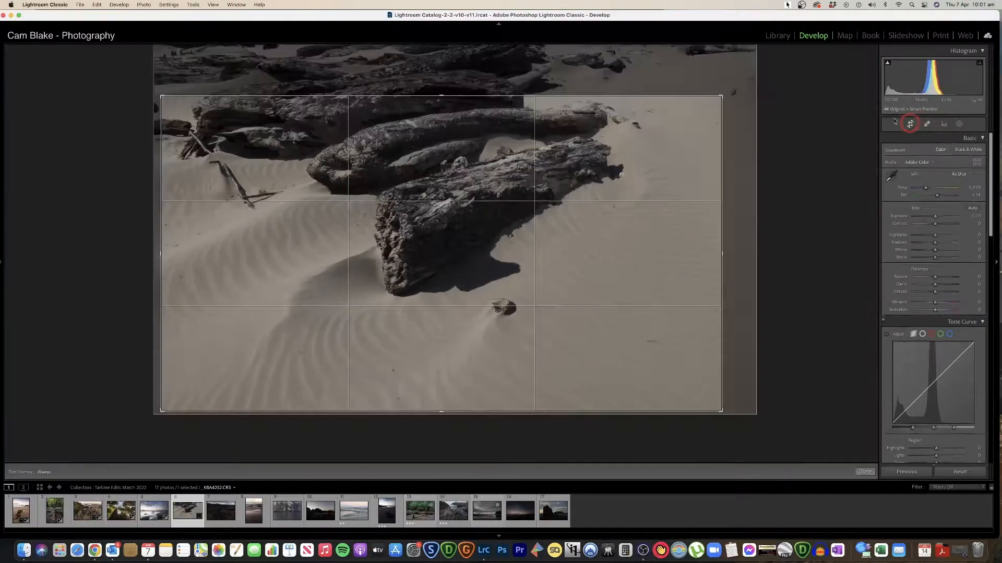
{"action": "left_click_drag", "start_coordinate": [445, 93], "coordinate": [455, 144]}
{"action": "left_click_drag", "start_coordinate": [505, 208], "coordinate": [578, 202]}
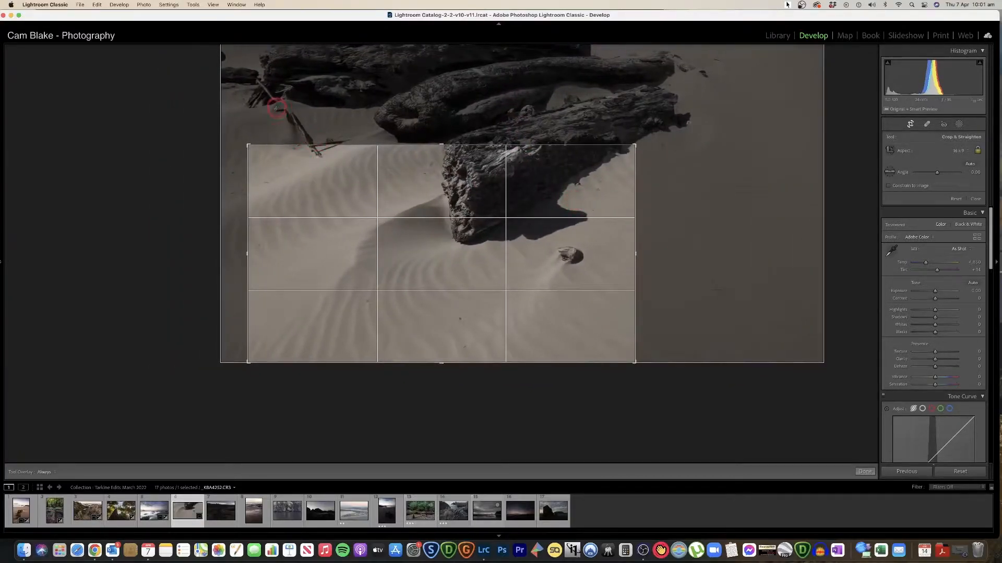
{"action": "mouse_move", "coordinate": [358, 195]}
{"action": "left_mouse_down"}
{"action": "mouse_move", "coordinate": [369, 208]}
{"action": "mouse_move", "coordinate": [358, 213]}
{"action": "mouse_move", "coordinate": [358, 188]}
{"action": "mouse_move", "coordinate": [372, 183]}
{"action": "left_mouse_up"}
{"action": "left_click_drag", "start_coordinate": [443, 144], "coordinate": [617, 194]}
{"action": "left_click_drag", "start_coordinate": [620, 155], "coordinate": [626, 155]}
{"action": "left_click_drag", "start_coordinate": [574, 217], "coordinate": [559, 217]}
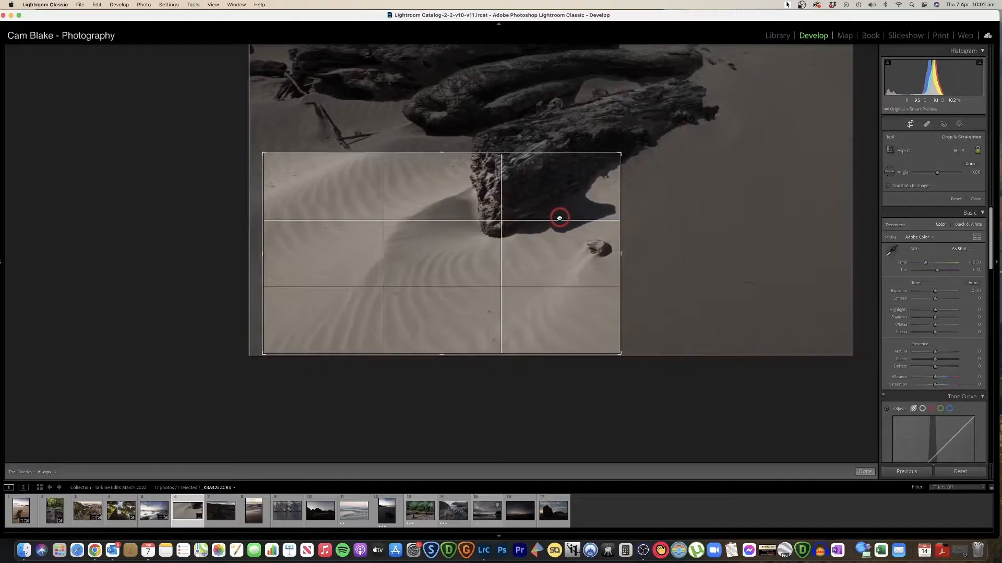
{"action": "key", "text": "Return"}
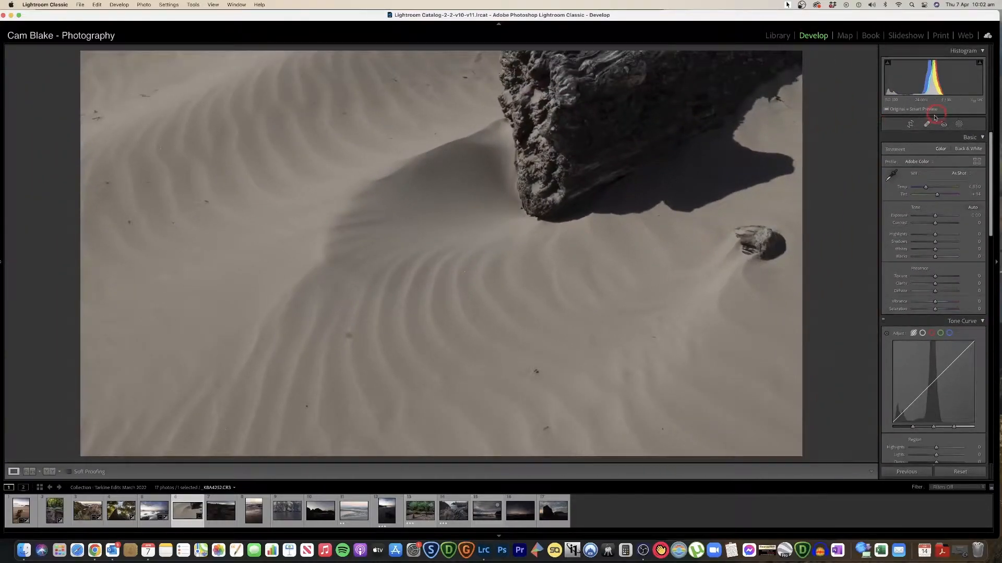
Widen the 16 x 9 crop to take in most of the main log, and shift the photo slightly to include its far end
{"action": "left_click", "coordinate": [909, 124]}
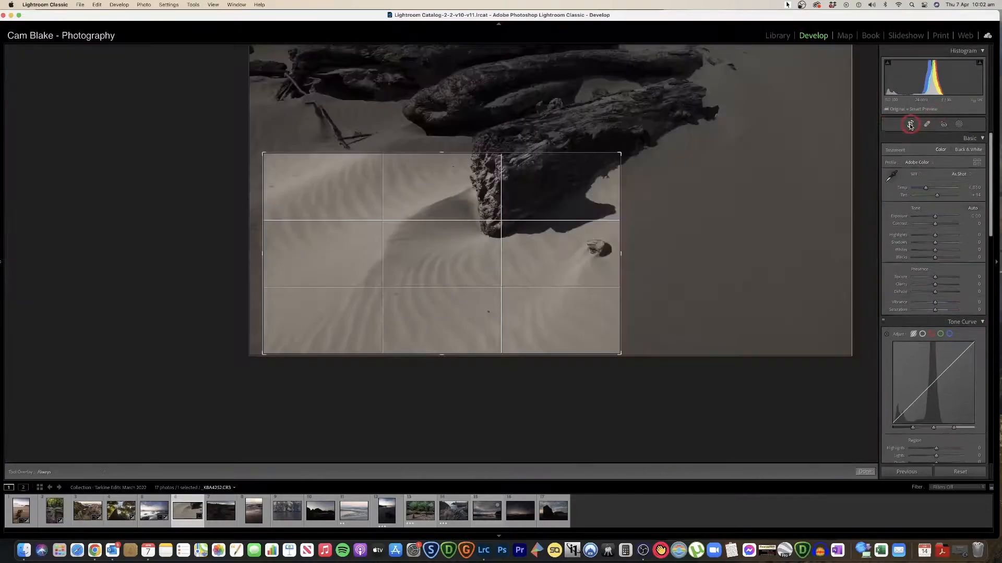
{"action": "left_click_drag", "start_coordinate": [638, 149], "coordinate": [714, 128]}
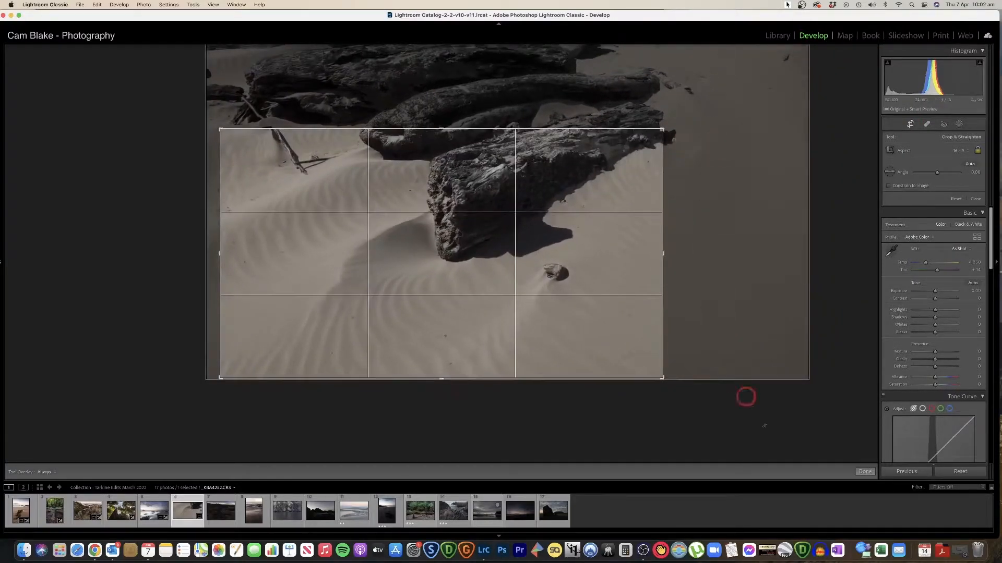
{"action": "left_click", "coordinate": [865, 471]}
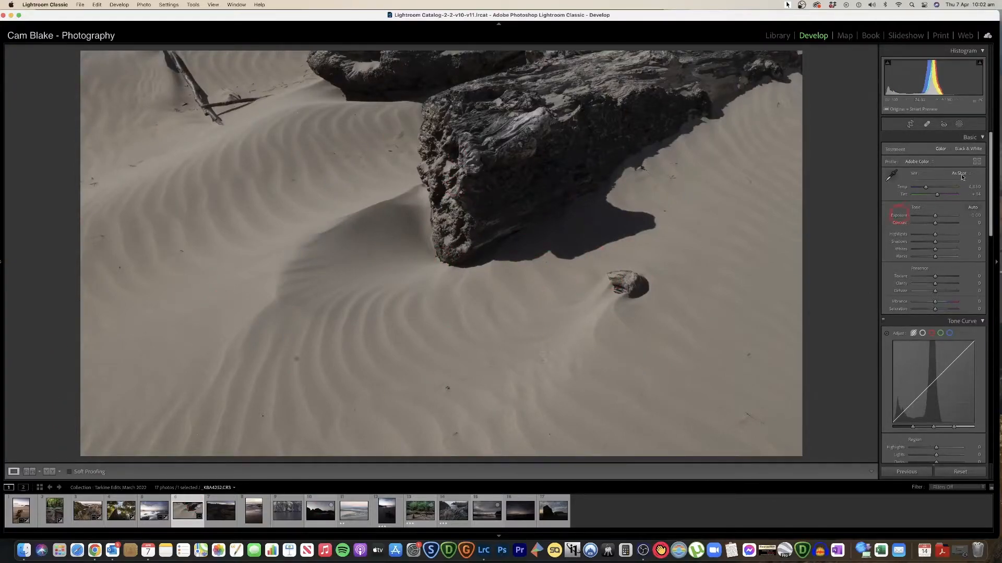
{"action": "left_click", "coordinate": [909, 125]}
{"action": "mouse_move", "coordinate": [481, 168]}
{"action": "left_mouse_down"}
{"action": "mouse_move", "coordinate": [476, 195]}
{"action": "mouse_move", "coordinate": [454, 172]}
{"action": "mouse_move", "coordinate": [409, 157]}
{"action": "mouse_move", "coordinate": [447, 156]}
{"action": "mouse_move", "coordinate": [374, 161]}
{"action": "mouse_move", "coordinate": [465, 168]}
{"action": "left_mouse_up"}
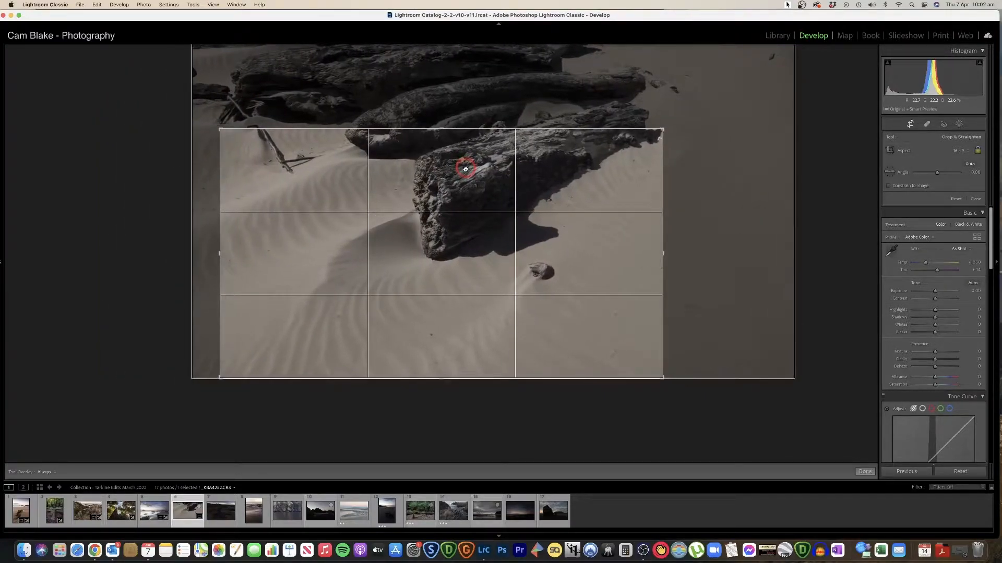
{"action": "left_click", "coordinate": [865, 471]}
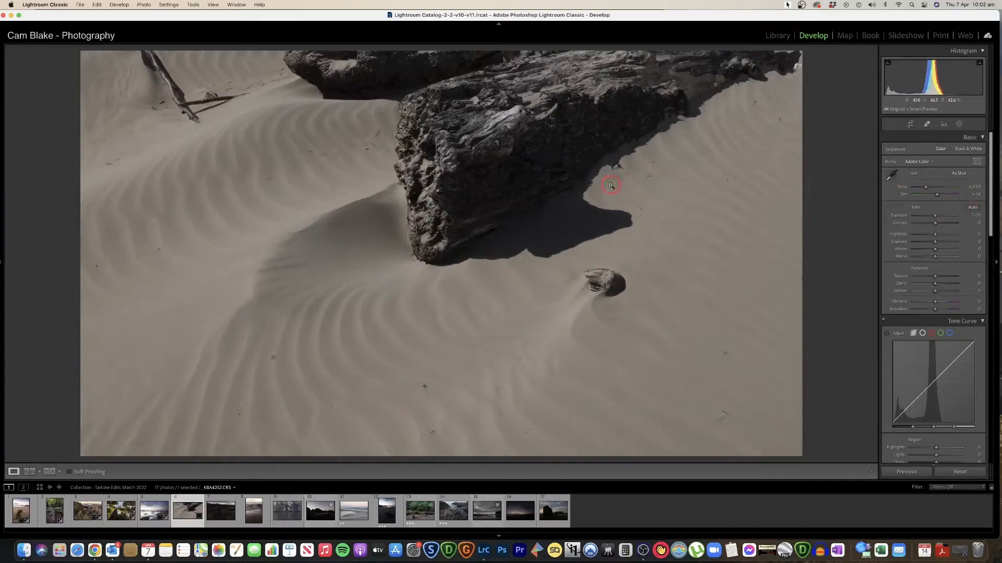
Examine the log up close and convert the photo to Black & White, toggling the colour treatment to compare
{"action": "left_click", "coordinate": [461, 113]}
{"action": "left_click", "coordinate": [519, 140]}
{"action": "left_click", "coordinate": [969, 149]}
{"action": "left_click", "coordinate": [619, 228]}
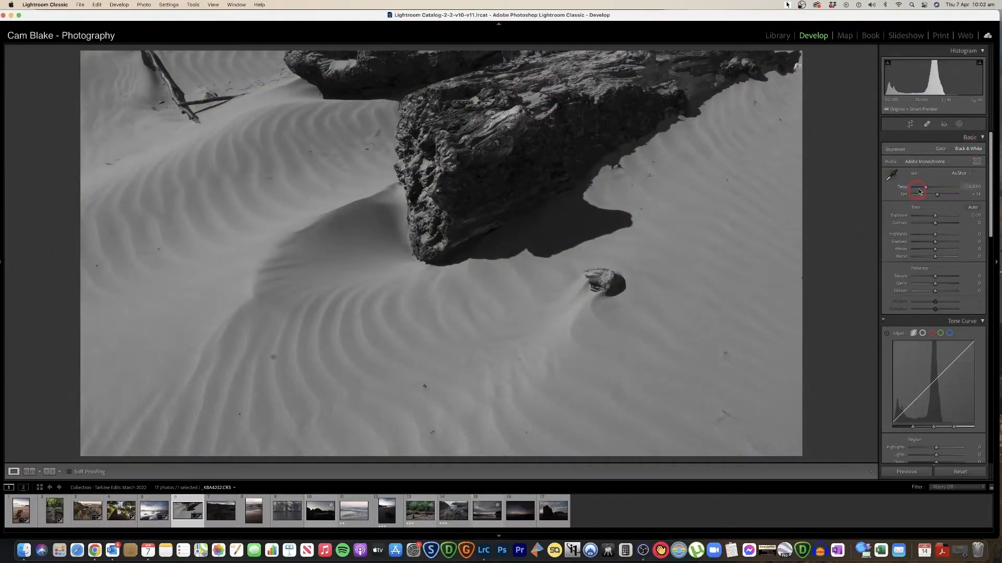
{"action": "left_click", "coordinate": [966, 150]}
{"action": "left_click", "coordinate": [947, 153]}
{"action": "left_click", "coordinate": [966, 149]}
Set Temp to 7,309 and Contrast to +60, and compare the black-and-white photo before and after
{"action": "left_click", "coordinate": [926, 188]}
{"action": "mouse_move", "coordinate": [926, 188]}
{"action": "left_mouse_down"}
{"action": "mouse_move", "coordinate": [943, 188]}
{"action": "mouse_move", "coordinate": [917, 188]}
{"action": "mouse_move", "coordinate": [945, 188]}
{"action": "mouse_move", "coordinate": [923, 188]}
{"action": "mouse_move", "coordinate": [935, 189]}
{"action": "left_mouse_up"}
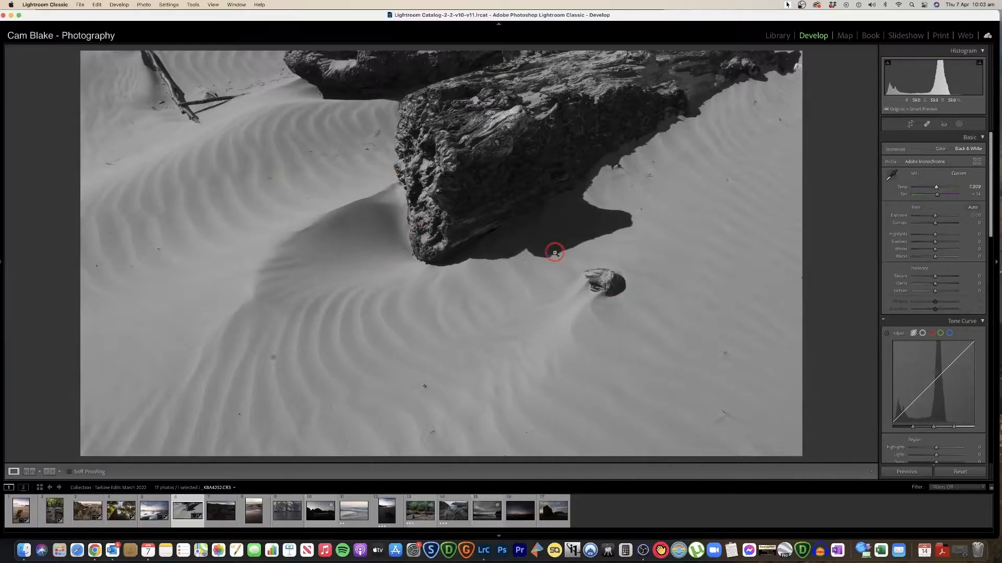
{"action": "left_click", "coordinate": [940, 223]}
{"action": "left_click_drag", "start_coordinate": [941, 225], "coordinate": [948, 223]}
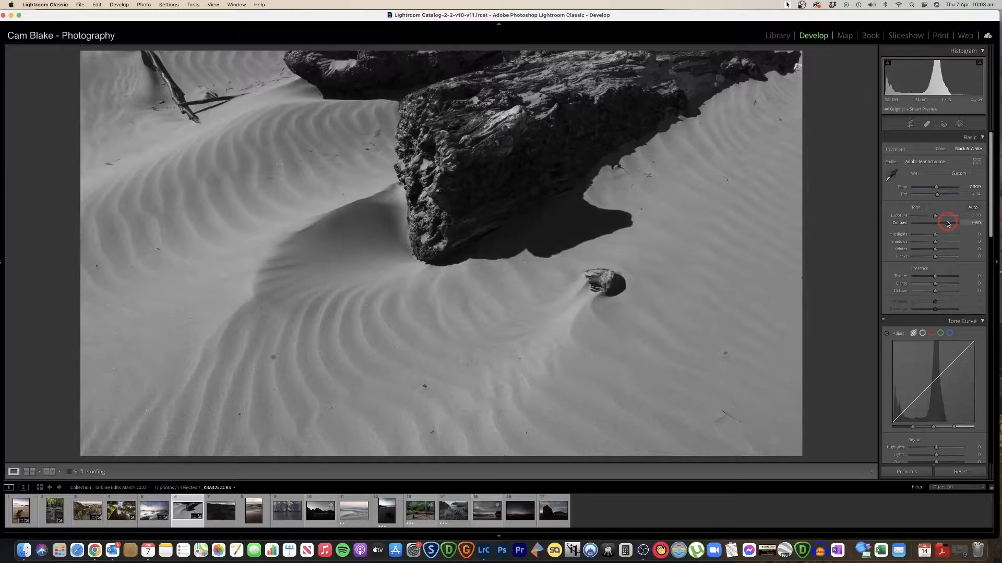
{"action": "key", "text": "y"}
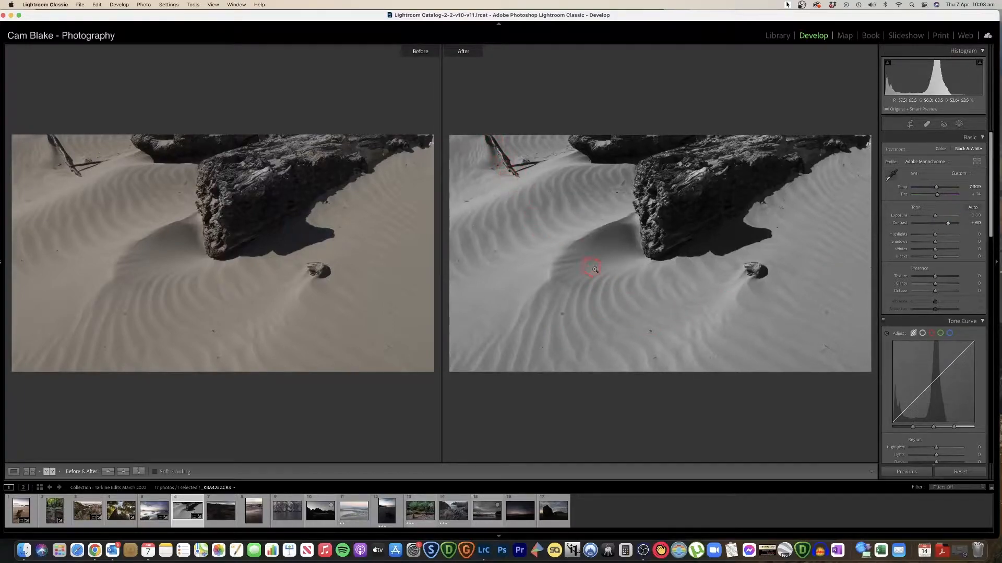
{"action": "key", "text": "y"}
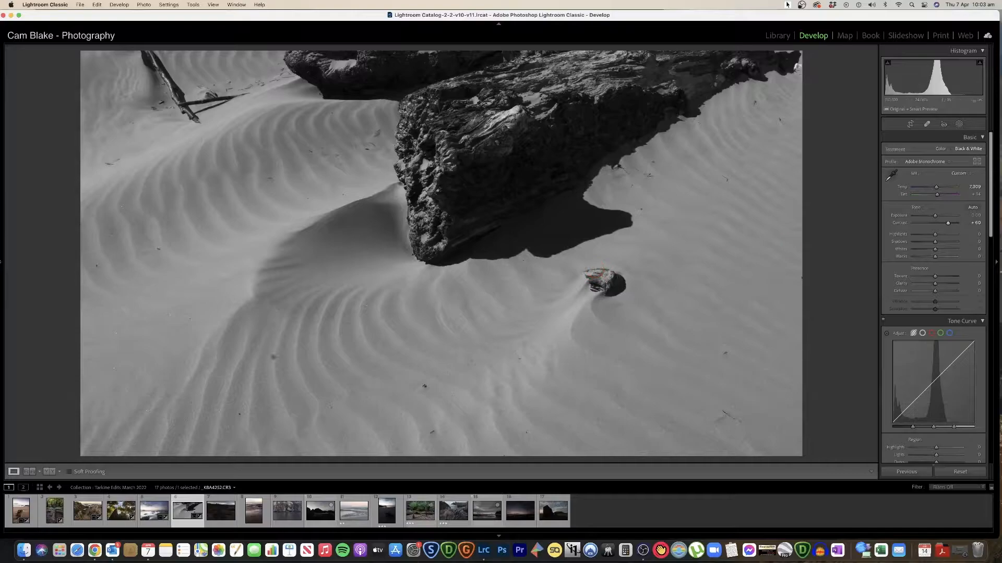
Set Highlights to −5 and Shadows to +45, and check the log's shadow detail up close
{"action": "left_click_drag", "start_coordinate": [910, 234], "coordinate": [934, 236]}
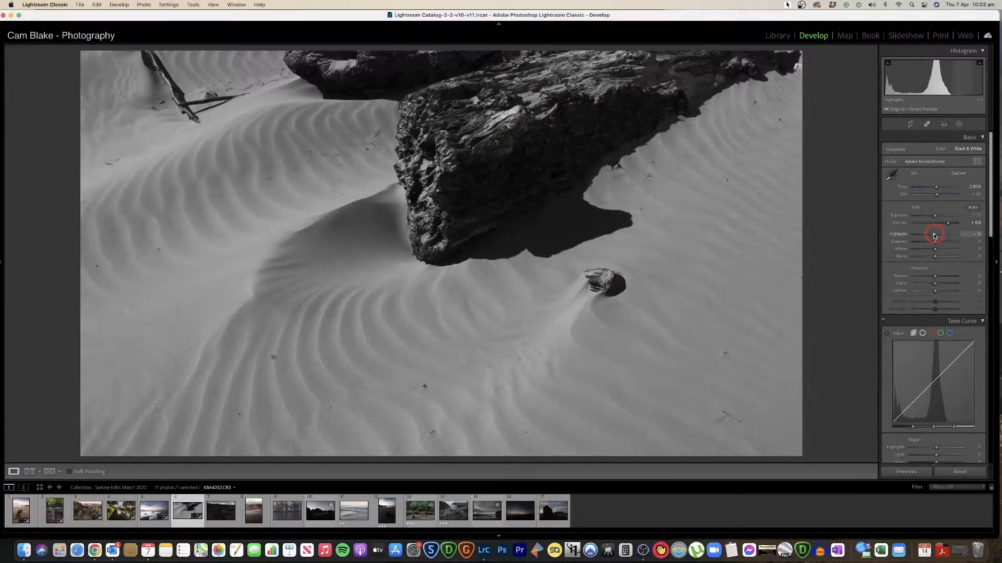
{"action": "mouse_move", "coordinate": [934, 241]}
{"action": "left_mouse_down"}
{"action": "mouse_move", "coordinate": [953, 242]}
{"action": "mouse_move", "coordinate": [945, 243]}
{"action": "left_mouse_up"}
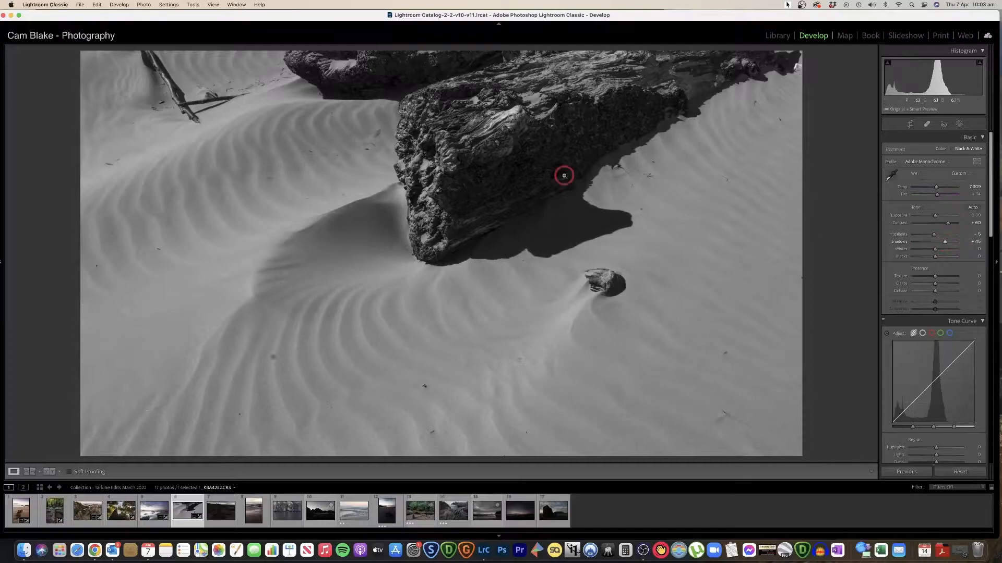
{"action": "left_click", "coordinate": [526, 170]}
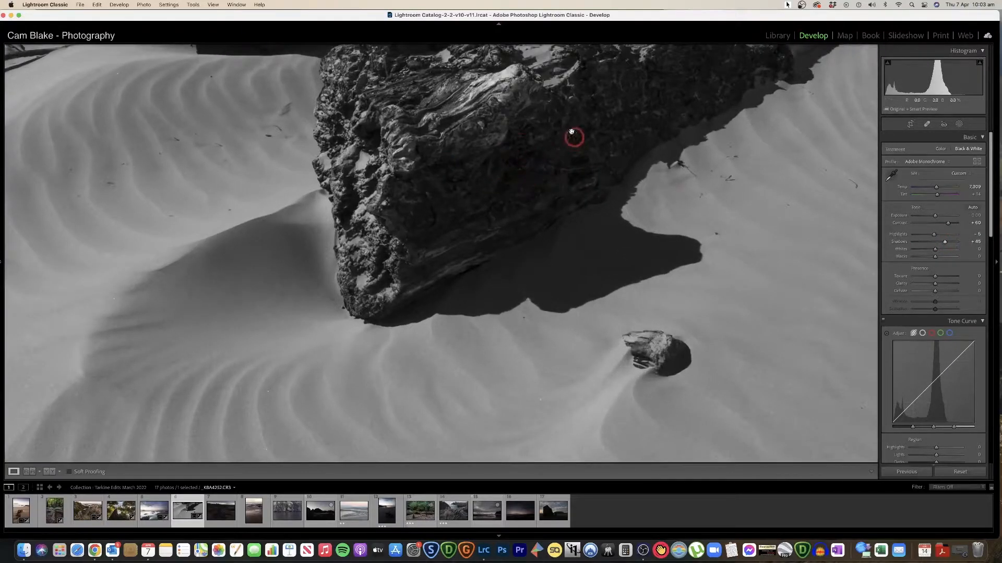
{"action": "left_click", "coordinate": [523, 177]}
Set Texture to −20, Clarity to +10 and Dehaze to +5 for the driftwood photo
{"action": "left_click", "coordinate": [928, 278]}
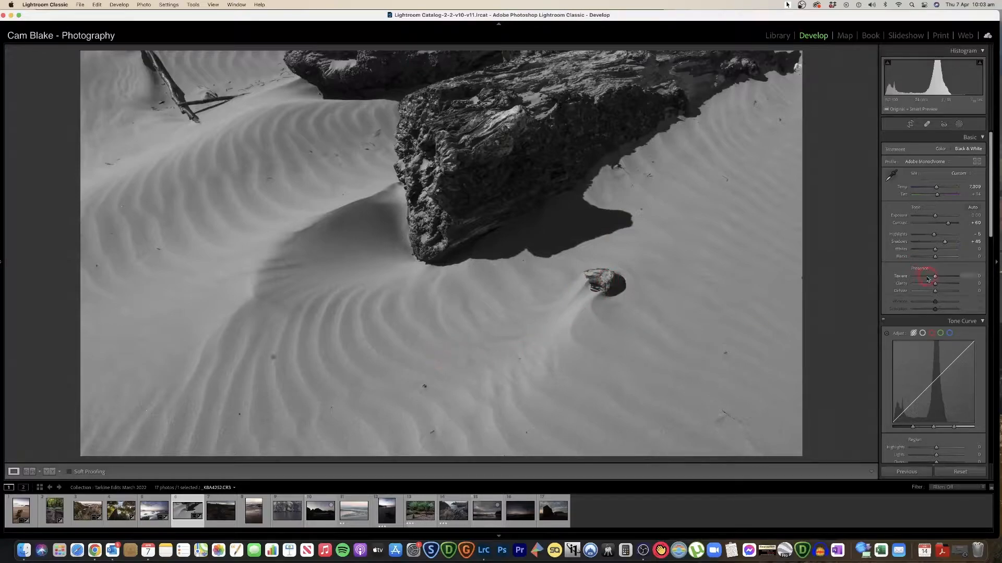
{"action": "mouse_move", "coordinate": [936, 278]}
{"action": "left_mouse_down"}
{"action": "mouse_move", "coordinate": [919, 278]}
{"action": "mouse_move", "coordinate": [955, 278]}
{"action": "mouse_move", "coordinate": [917, 278]}
{"action": "mouse_move", "coordinate": [933, 279]}
{"action": "left_mouse_up"}
{"action": "left_click_drag", "start_coordinate": [938, 285], "coordinate": [945, 284]}
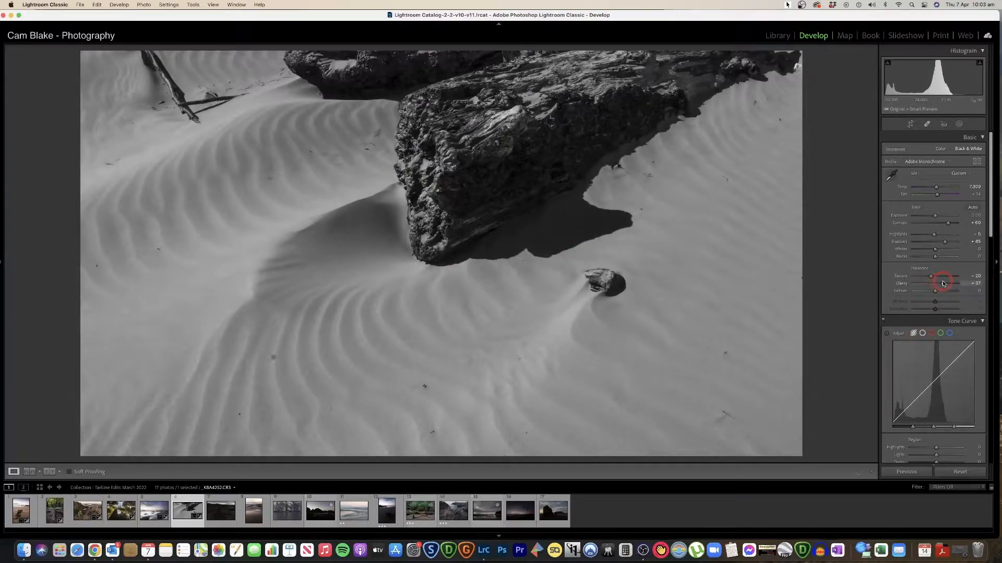
{"action": "mouse_move", "coordinate": [941, 283]}
{"action": "left_mouse_down"}
{"action": "mouse_move", "coordinate": [923, 283]}
{"action": "mouse_move", "coordinate": [933, 284]}
{"action": "left_mouse_up"}
{"action": "left_click_drag", "start_coordinate": [935, 291], "coordinate": [935, 292]}
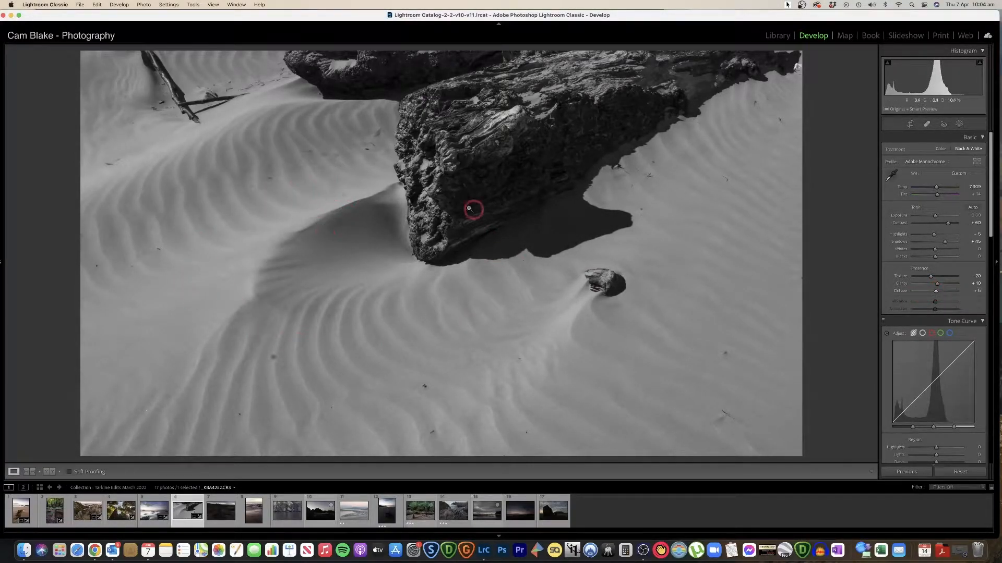
Enlarge the 16 x 9 crop of the driftwood photo so more of the logs and surrounding sand is included
{"action": "left_click", "coordinate": [910, 124]}
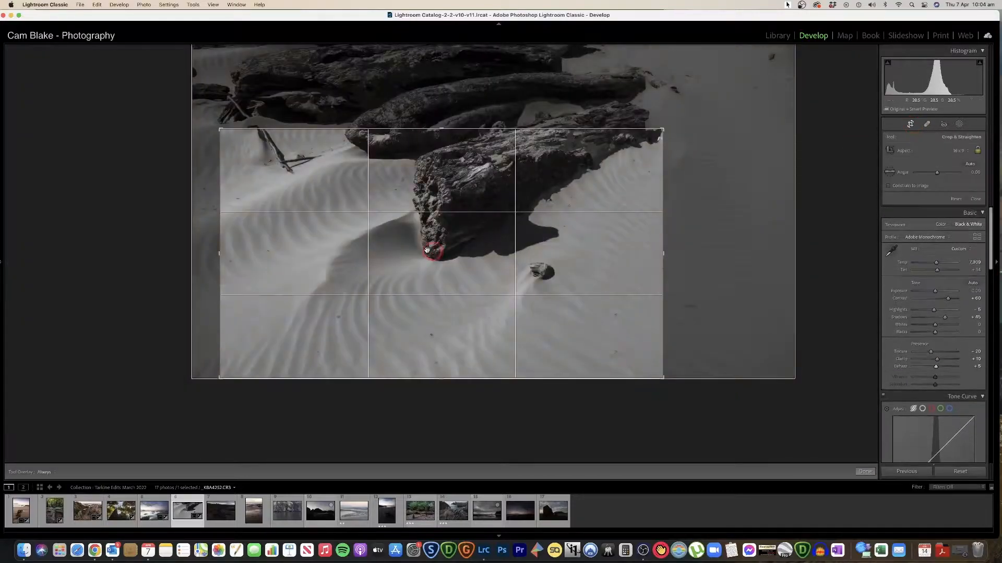
{"action": "left_click_drag", "start_coordinate": [664, 128], "coordinate": [746, 96]}
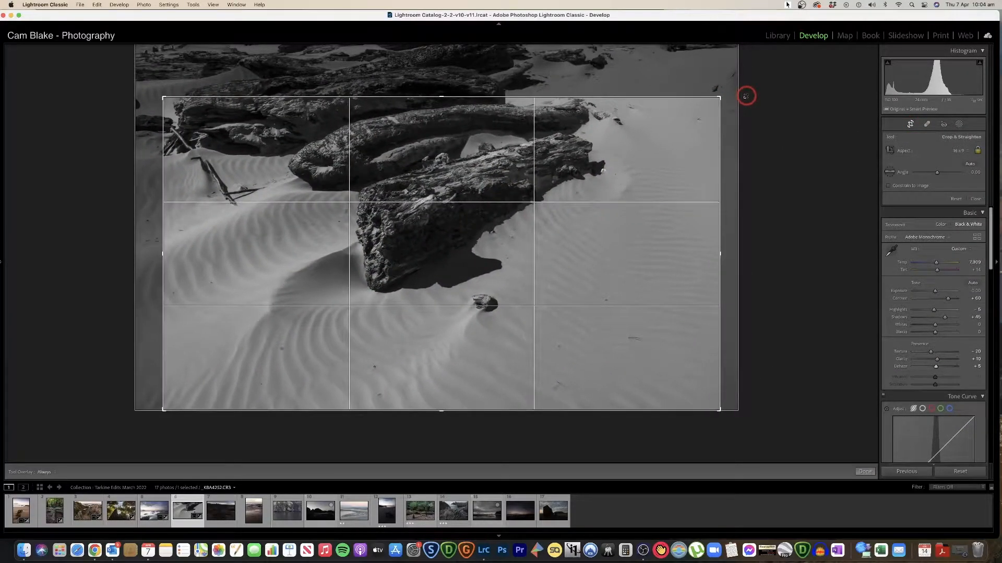
{"action": "key", "text": "Return"}
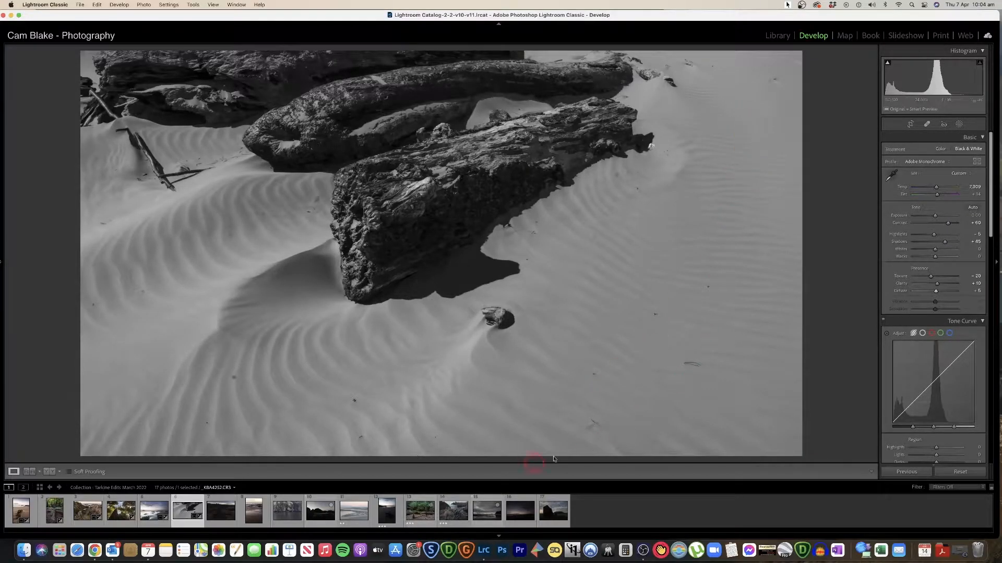
Set the tone curve's Highlights to +10 and Shadows to −5, and check the sand ripples up close
{"action": "scroll", "coordinate": [940, 303], "scroll_direction": "down", "scroll_amount": 4}
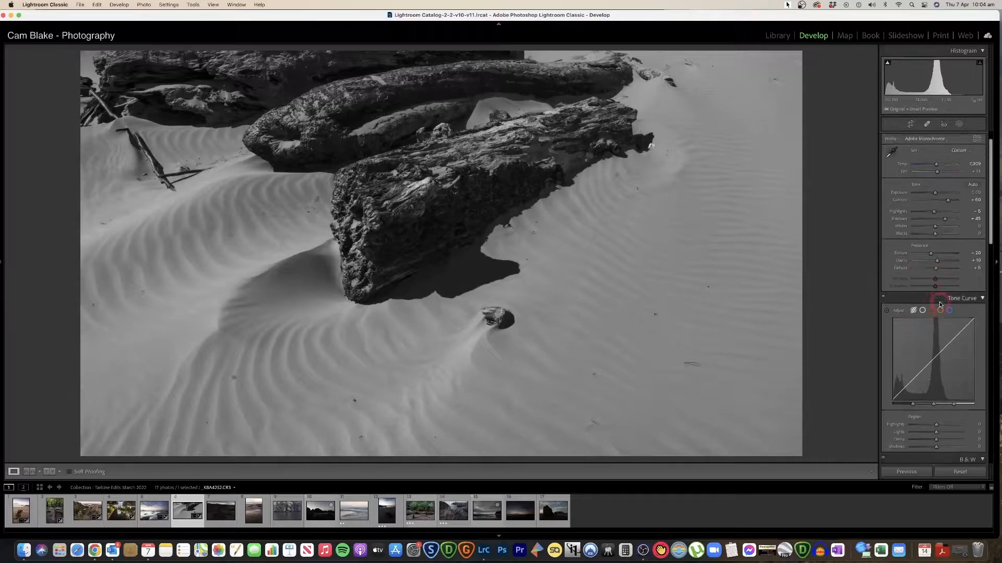
{"action": "left_click_drag", "start_coordinate": [936, 333], "coordinate": [938, 334]}
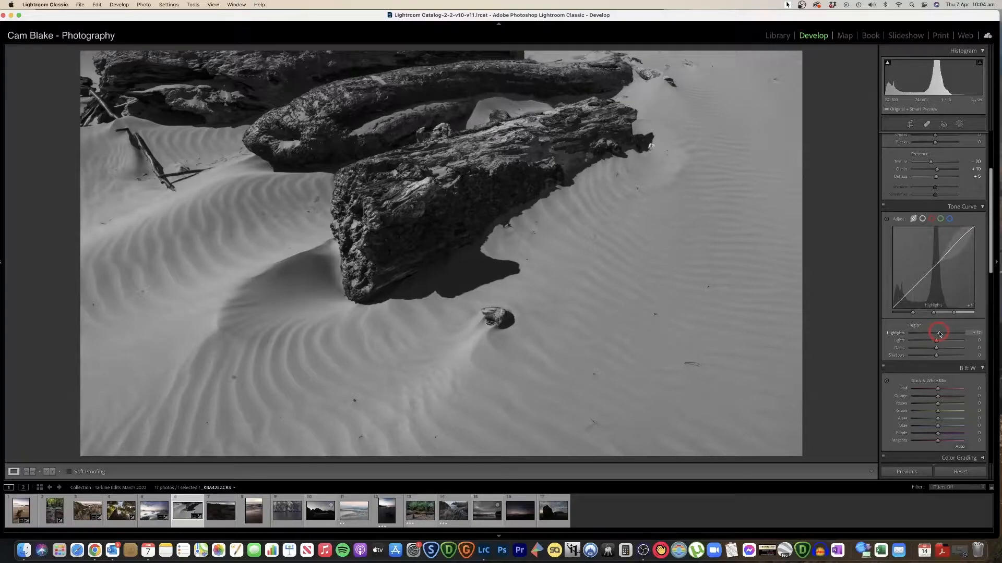
{"action": "left_click_drag", "start_coordinate": [936, 356], "coordinate": [934, 357]}
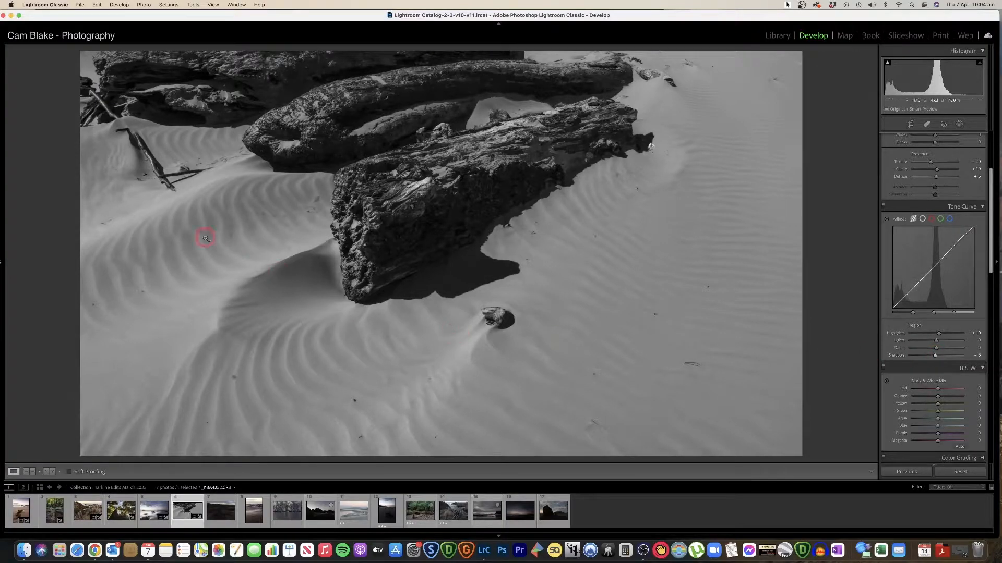
{"action": "left_click", "coordinate": [128, 217]}
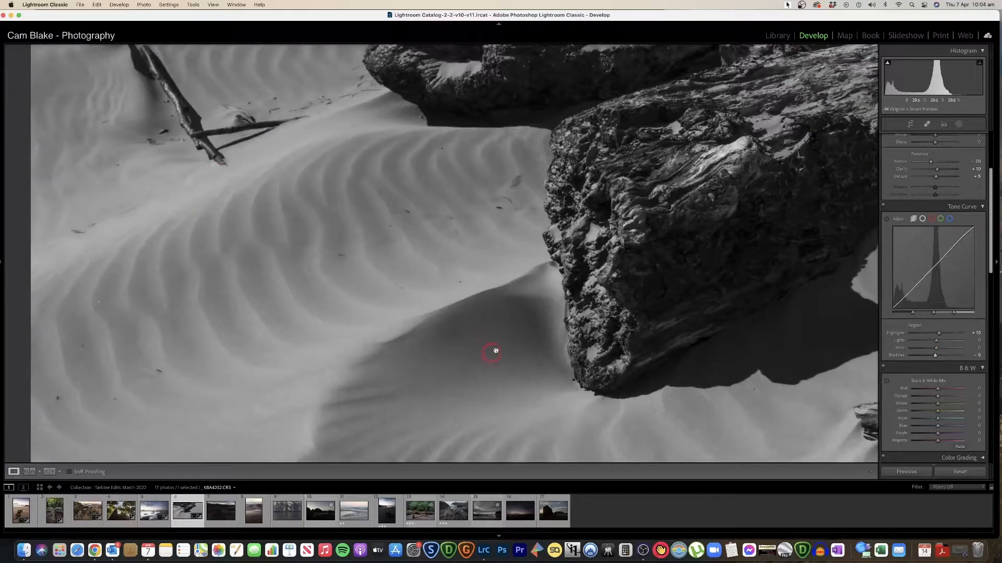
{"action": "left_click", "coordinate": [500, 334]}
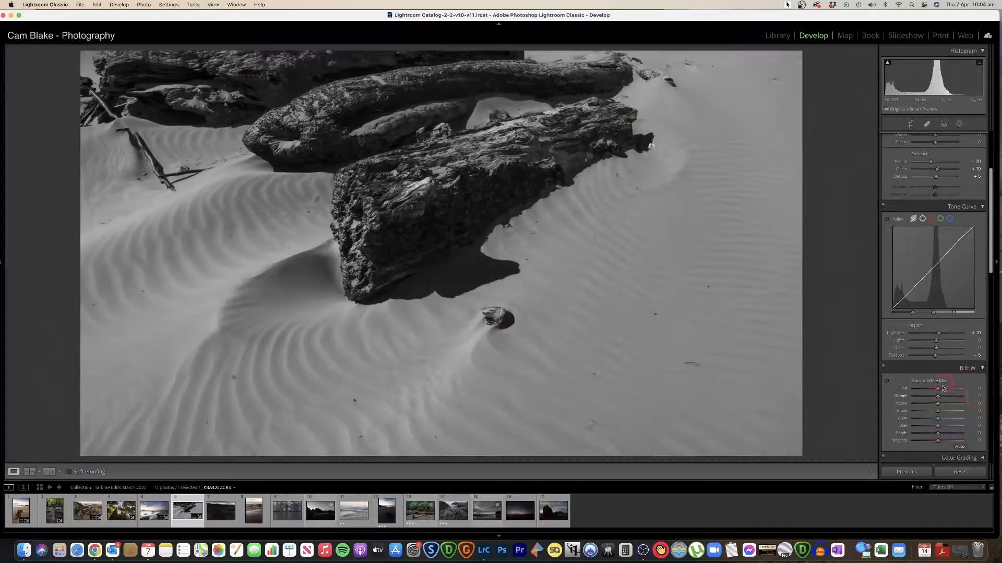
Set Orange and Yellow to +20 in the Black & White Mix, reset Green, and raise the sharpening Masking
{"action": "left_click_drag", "start_coordinate": [938, 397], "coordinate": [942, 398]}
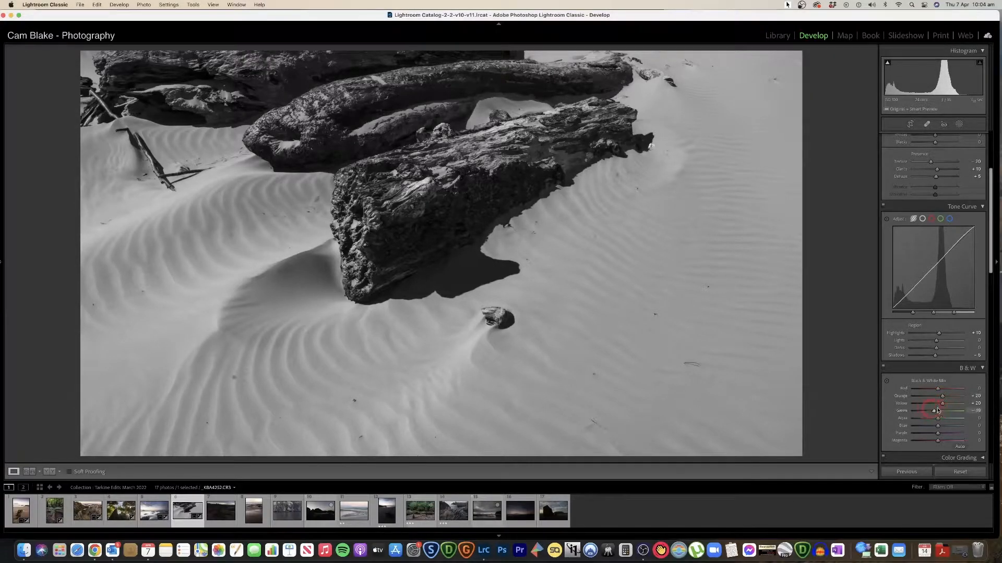
{"action": "double_click", "coordinate": [943, 411]}
{"action": "scroll", "coordinate": [937, 427], "scroll_direction": "down", "scroll_amount": 6}
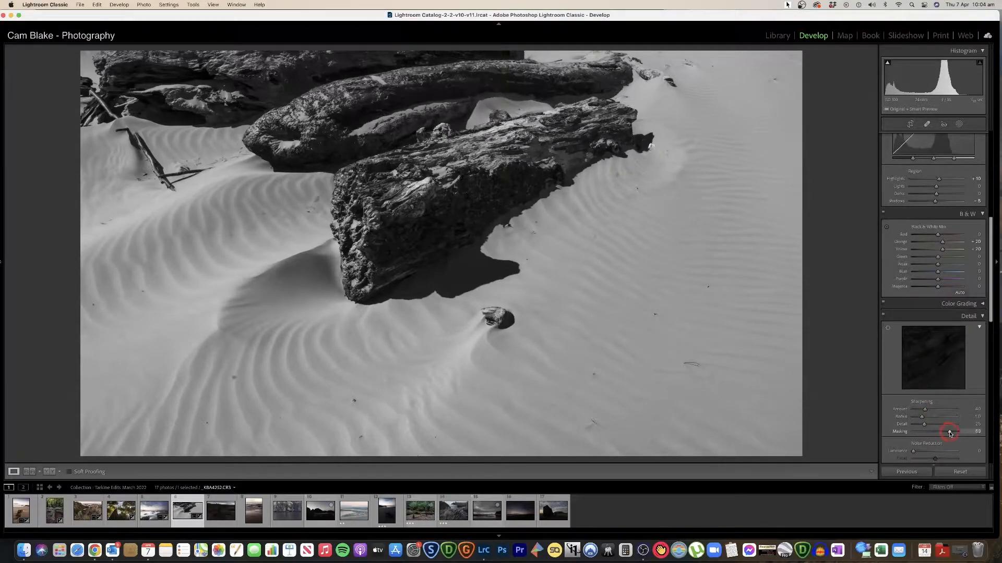
Set the post-crop vignetting Amount to −10 and check the shaded sand beside the log
{"action": "scroll", "coordinate": [949, 433], "scroll_direction": "down", "scroll_amount": 15}
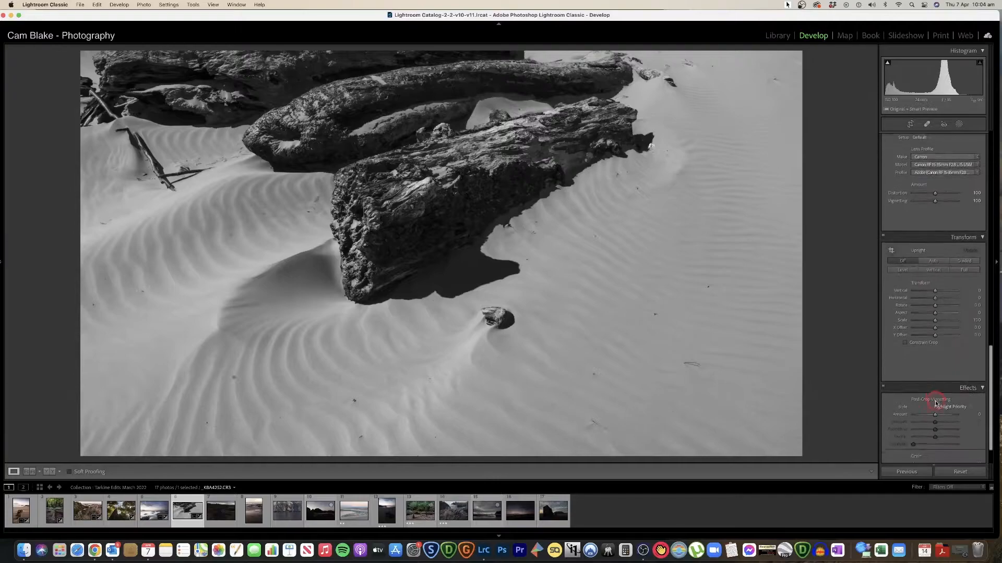
{"action": "left_click_drag", "start_coordinate": [938, 398], "coordinate": [935, 400]}
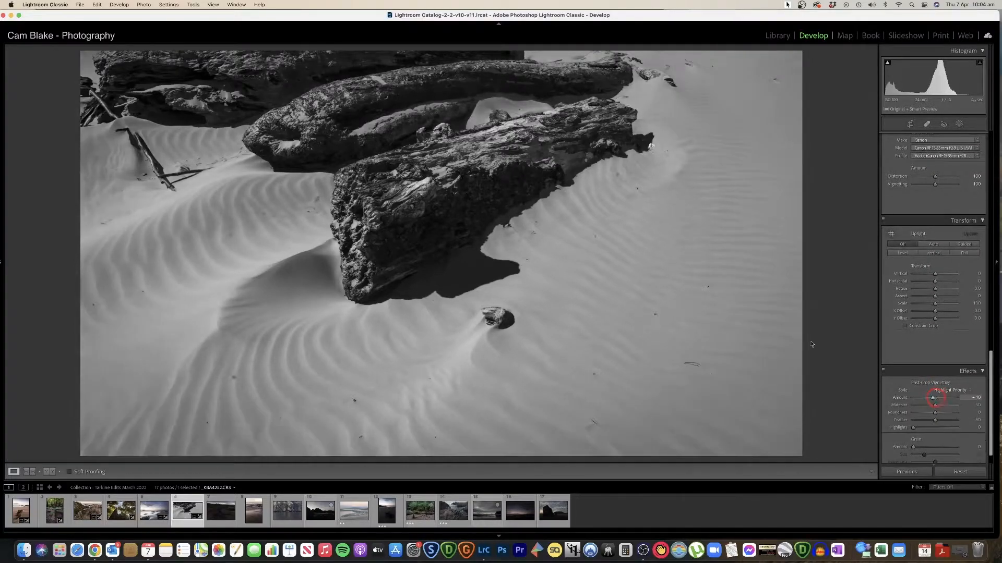
{"action": "left_click", "coordinate": [304, 259]}
{"action": "left_click", "coordinate": [301, 259]}
Raise Temp to about 8,600 and compare the black-and-white photo with its colour treatment and its before state
{"action": "scroll", "coordinate": [934, 208], "scroll_direction": "up", "scroll_amount": 15}
{"action": "left_click_drag", "start_coordinate": [934, 191], "coordinate": [940, 189]}
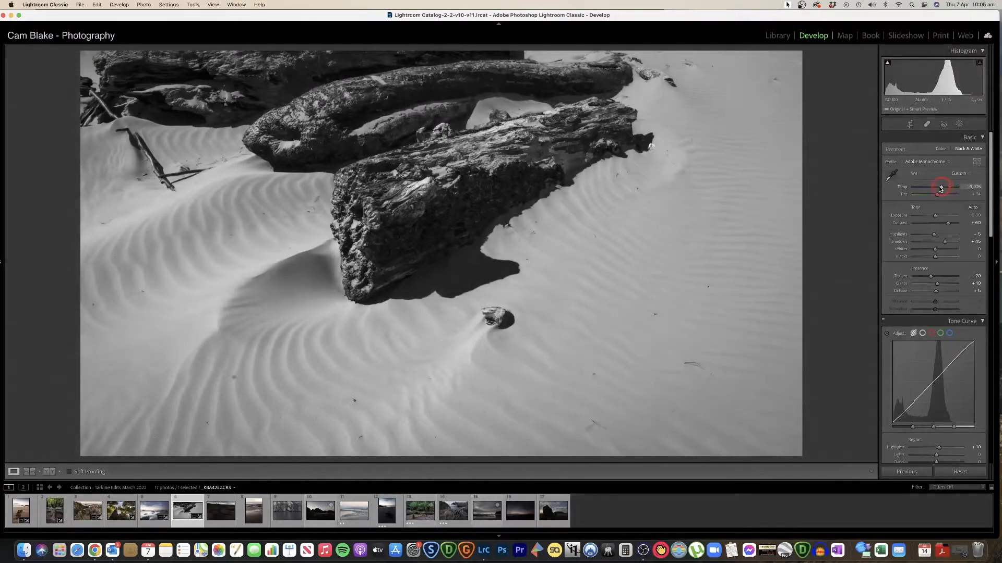
{"action": "left_click_drag", "start_coordinate": [940, 189], "coordinate": [941, 189]}
{"action": "left_click", "coordinate": [940, 150]}
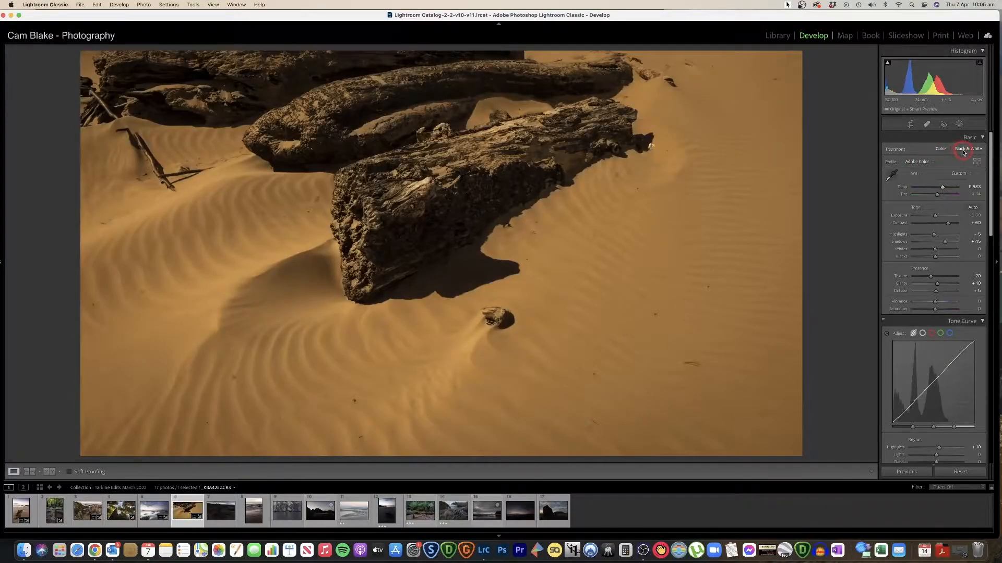
{"action": "left_click", "coordinate": [963, 151]}
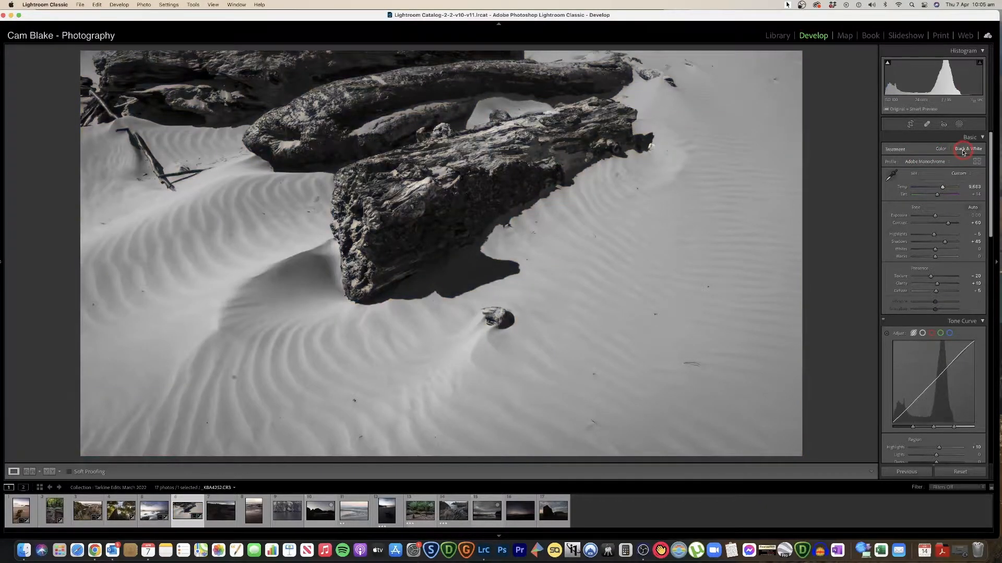
{"action": "left_click", "coordinate": [942, 150]}
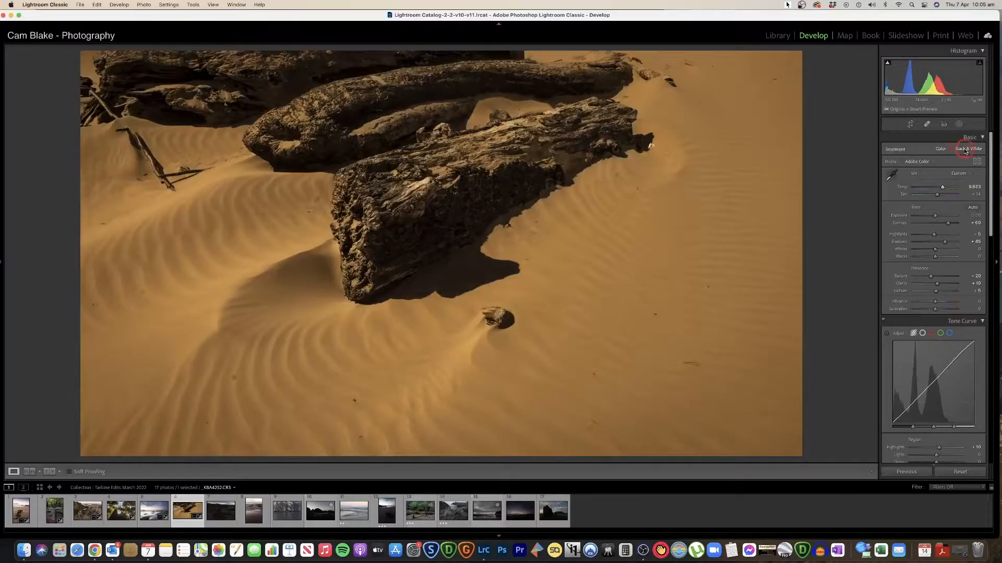
{"action": "left_click", "coordinate": [966, 150]}
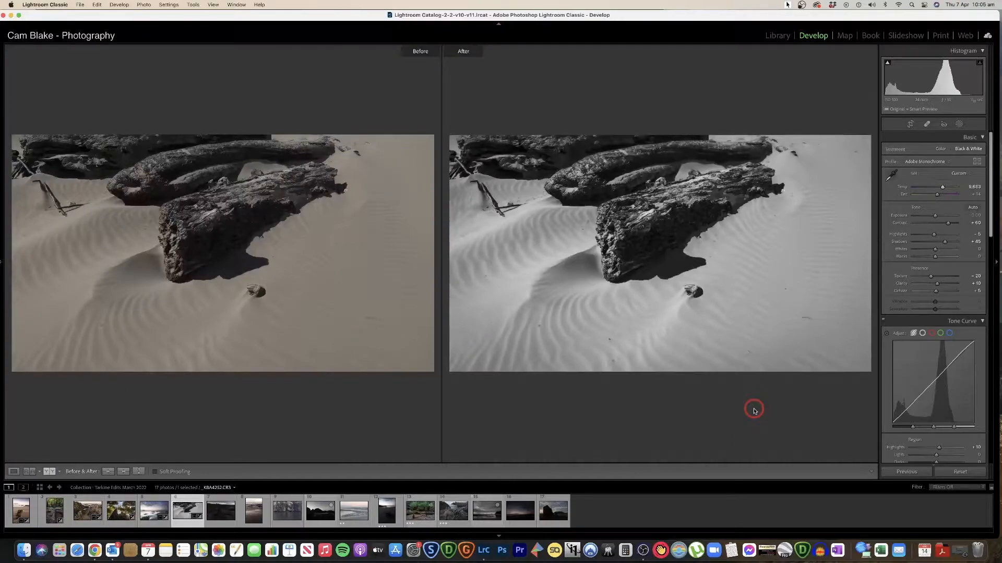
{"action": "key", "text": "y"}
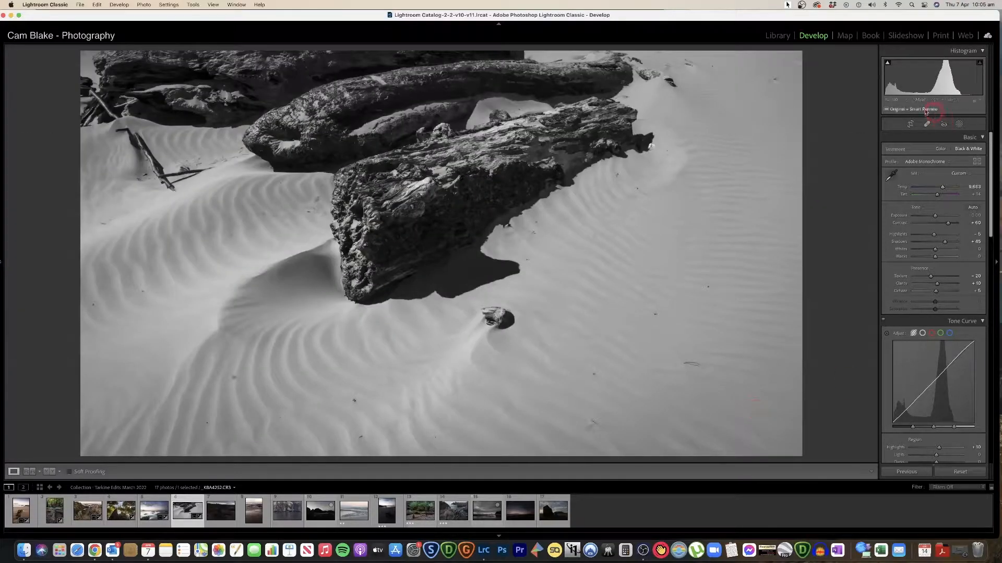
Change the crop to 1 x 1 and extend it to frame the foreground log together with the driftwood behind
{"action": "left_click", "coordinate": [910, 124]}
{"action": "left_click", "coordinate": [949, 150]}
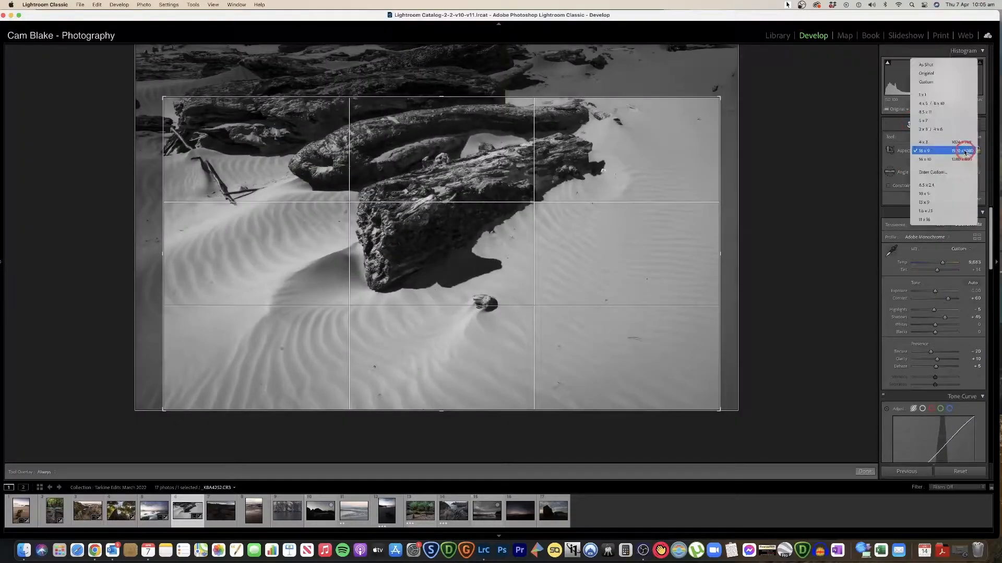
{"action": "left_click", "coordinate": [940, 95]}
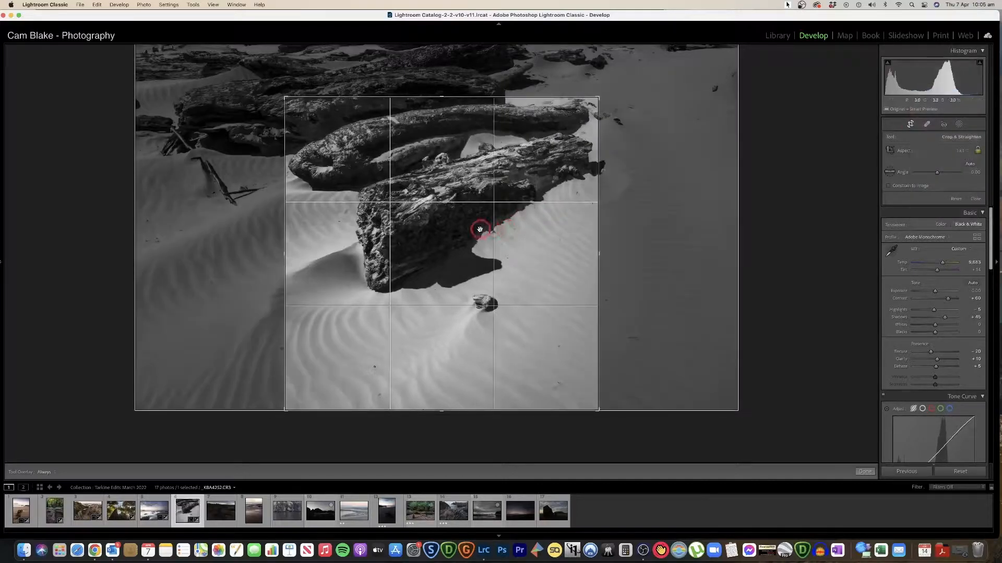
{"action": "left_click_drag", "start_coordinate": [283, 96], "coordinate": [221, 63]}
{"action": "left_click_drag", "start_coordinate": [355, 153], "coordinate": [389, 152]}
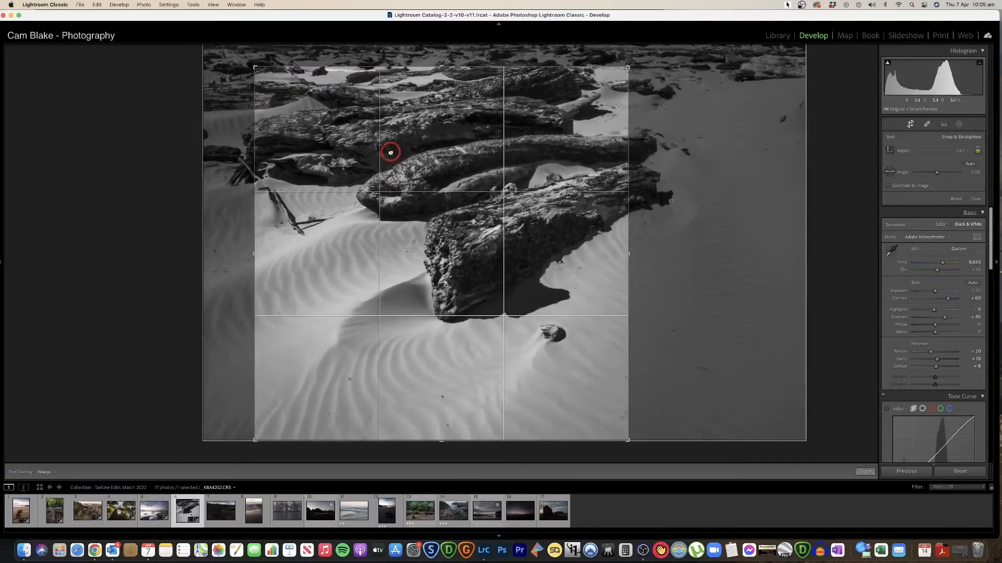
{"action": "left_click_drag", "start_coordinate": [588, 48], "coordinate": [583, 73]}
{"action": "key", "text": "Return"}
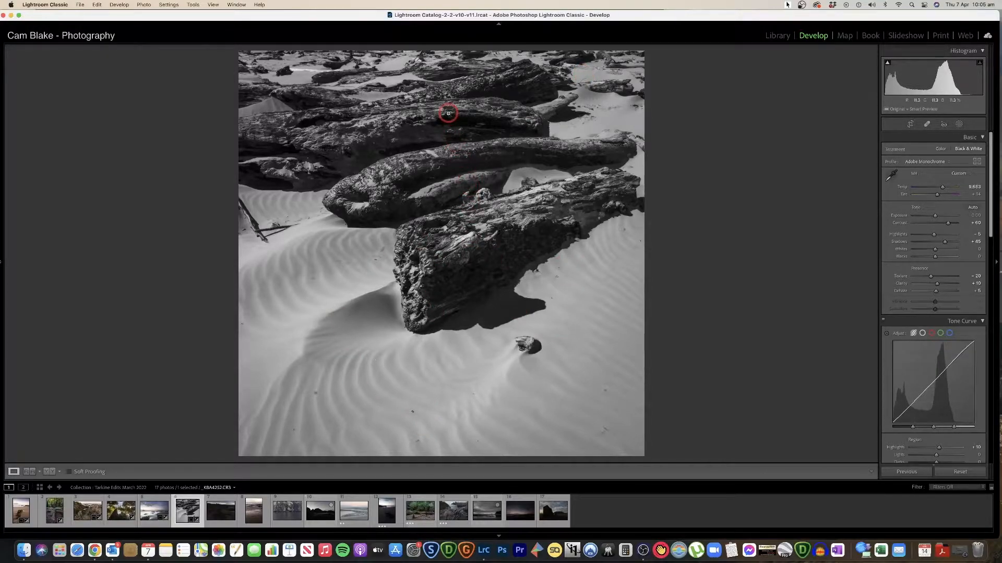
Examine the driftwood and bright sand up close and set the post-crop vignetting Amount to −15
{"action": "left_click", "coordinate": [607, 101]}
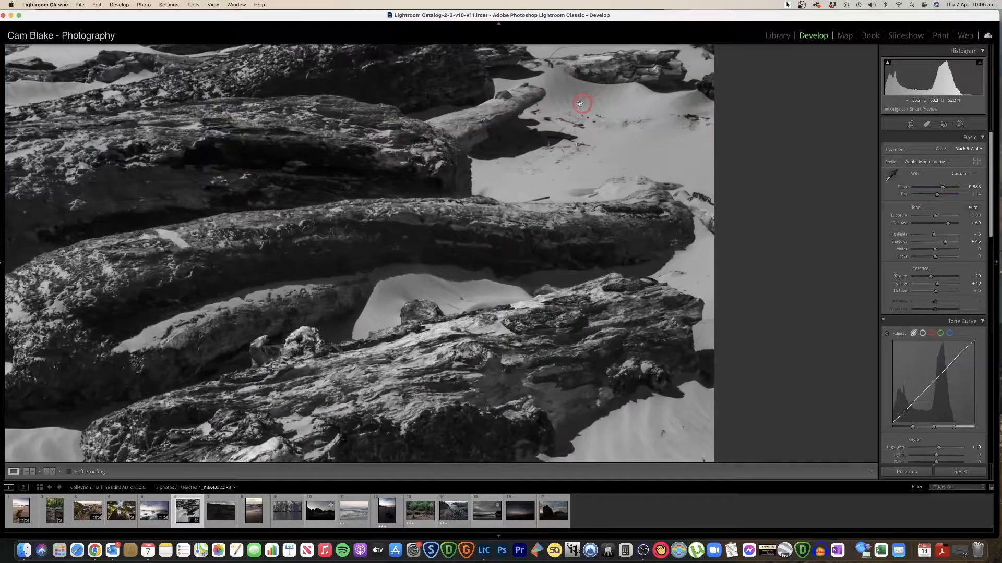
{"action": "left_click", "coordinate": [648, 96]}
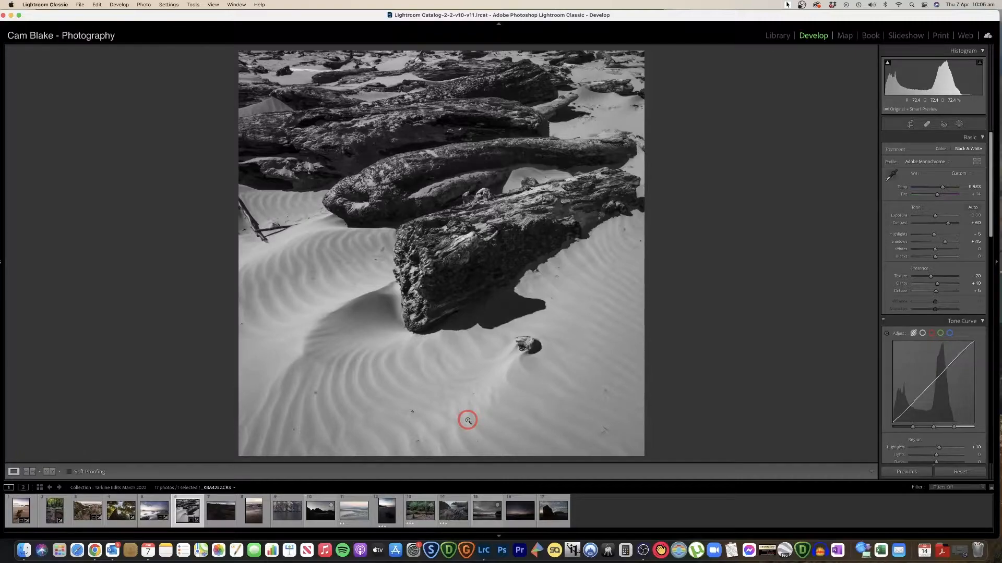
{"action": "scroll", "coordinate": [927, 384], "scroll_direction": "down", "scroll_amount": 15}
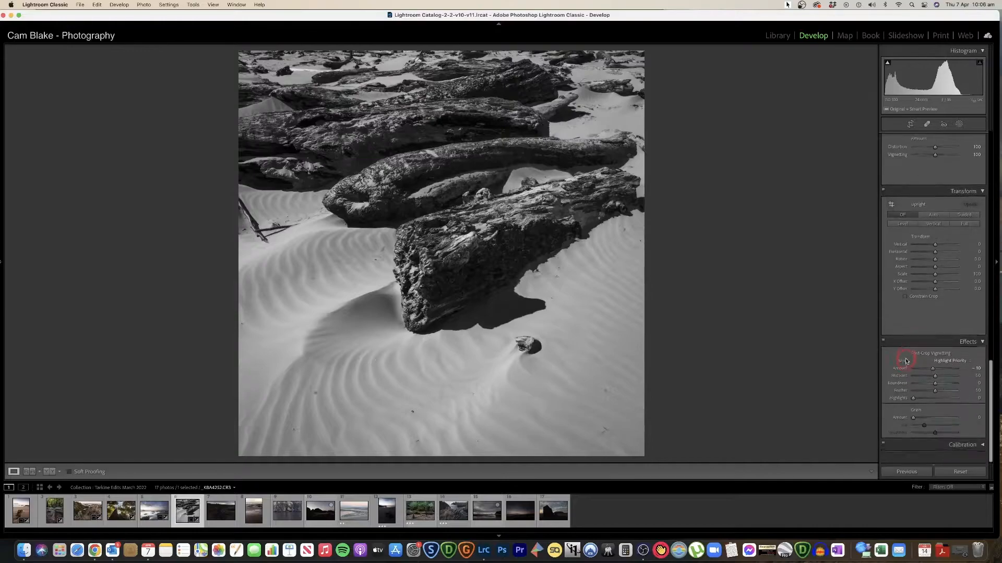
{"action": "left_click_drag", "start_coordinate": [933, 379], "coordinate": [931, 379]}
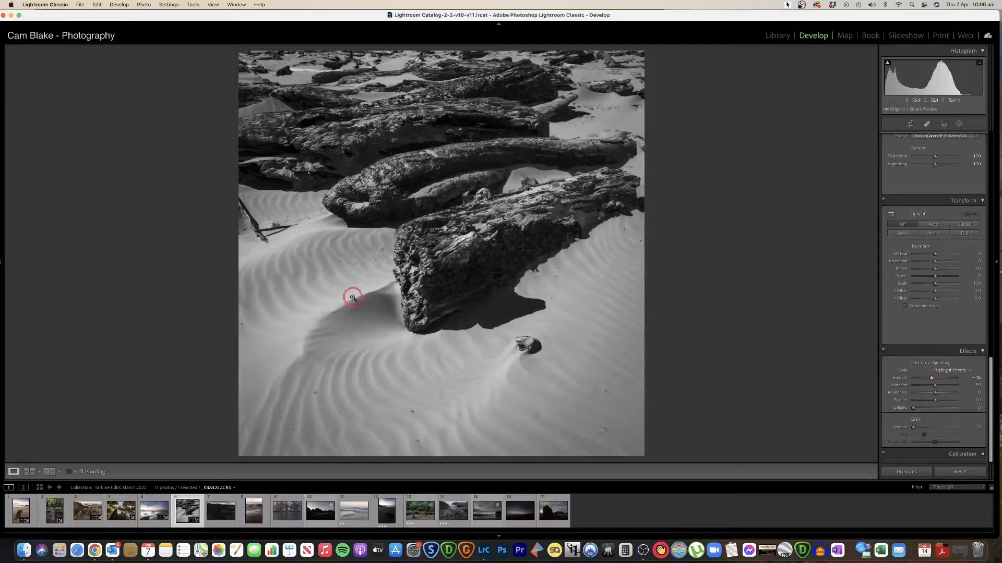
Set Exposure to −0.10, compare the photo before and after, and check the sand ripples up close
{"action": "scroll", "coordinate": [934, 251], "scroll_direction": "up", "scroll_amount": 15}
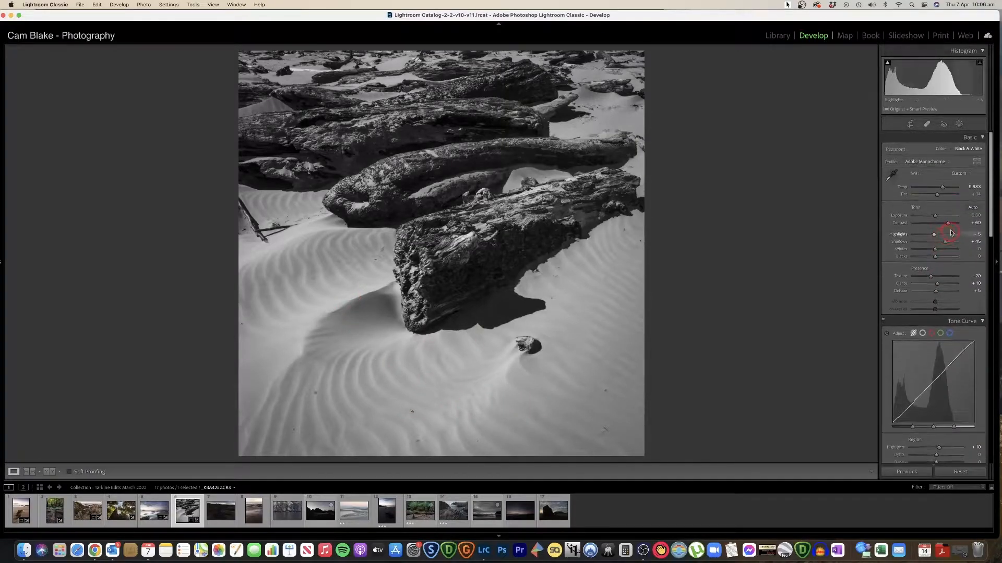
{"action": "left_click_drag", "start_coordinate": [948, 225], "coordinate": [934, 215]}
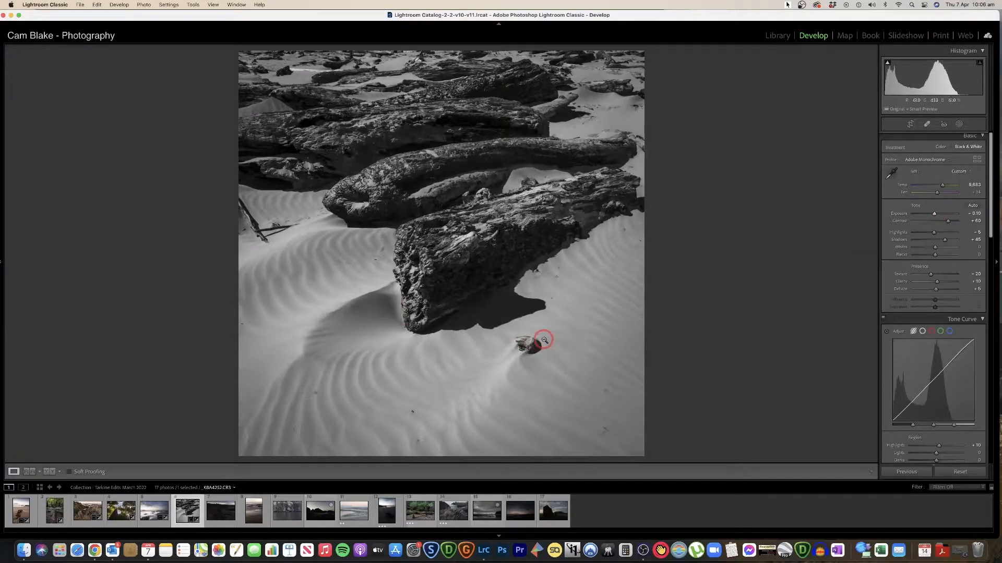
{"action": "key", "text": "u"}
{"action": "key", "text": "y"}
{"action": "key", "text": "y"}
{"action": "key", "text": "y"}
{"action": "key", "text": "y"}
{"action": "left_click", "coordinate": [337, 377]}
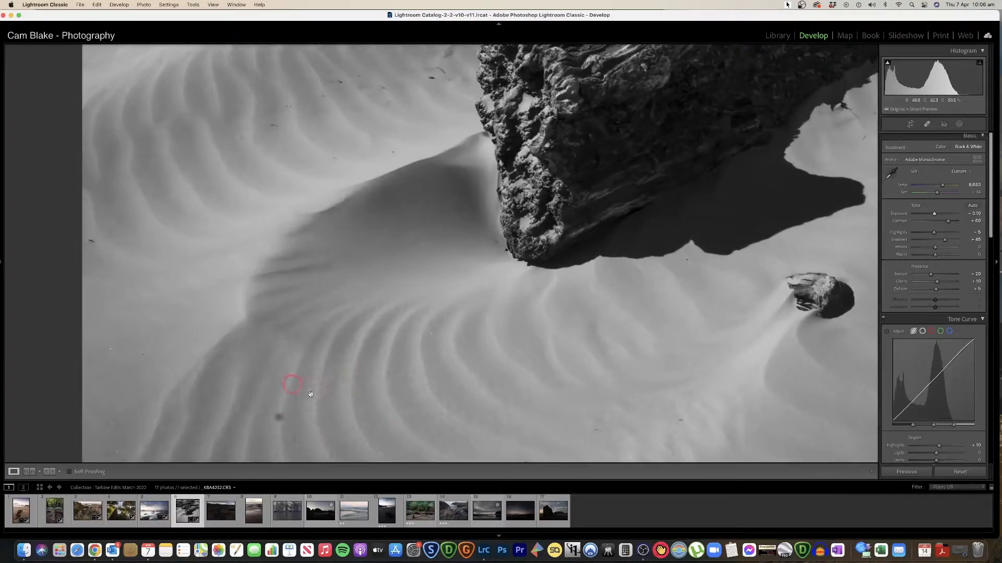
{"action": "left_click", "coordinate": [709, 349]}
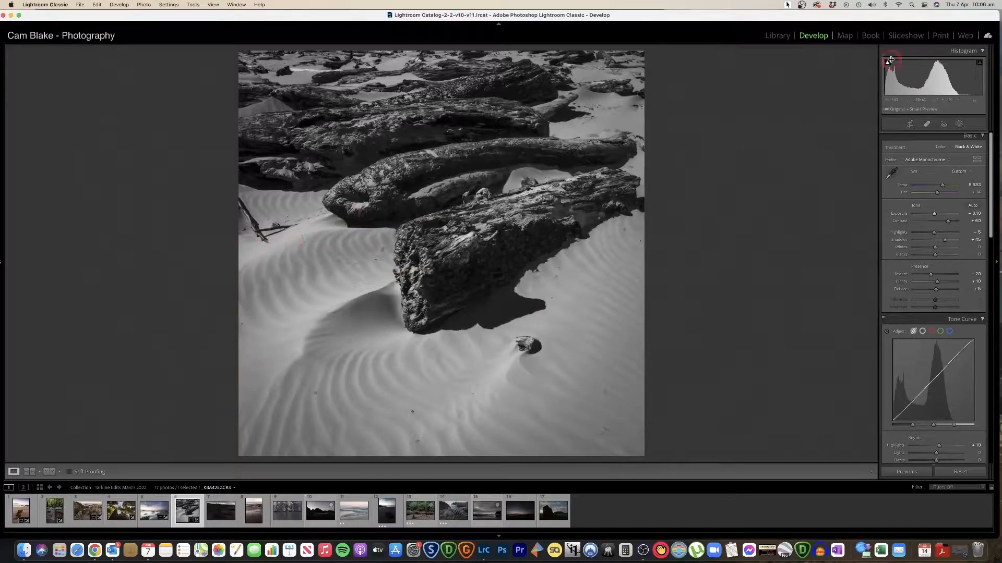
Tighten the 1 x 1 crop onto the sand ripples and dune shadow, leaving the log out of the frame
{"action": "left_click", "coordinate": [911, 126]}
{"action": "left_click_drag", "start_coordinate": [633, 60], "coordinate": [553, 146]}
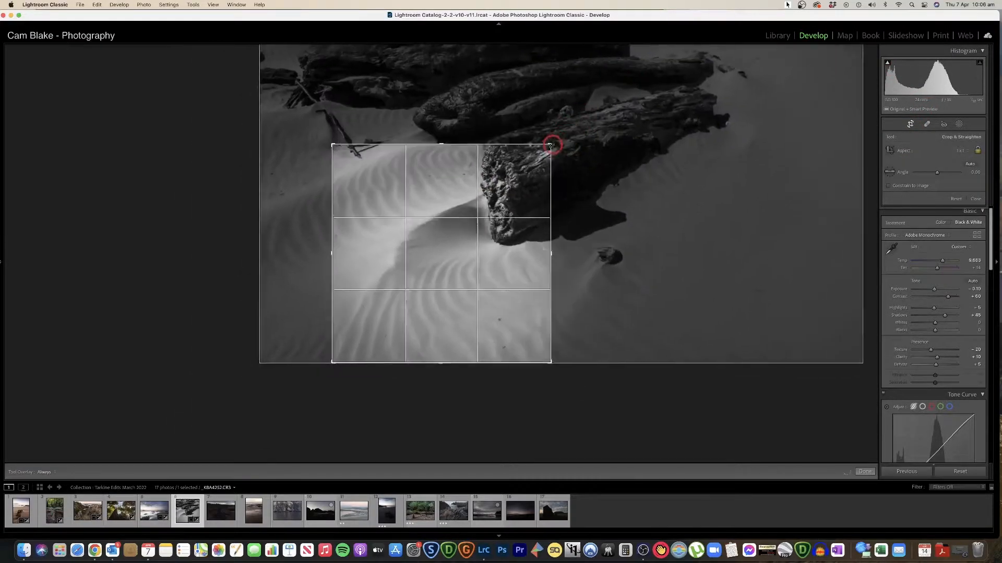
{"action": "left_click_drag", "start_coordinate": [499, 202], "coordinate": [520, 182]}
{"action": "left_click_drag", "start_coordinate": [442, 147], "coordinate": [517, 192]}
{"action": "key", "text": "Return"}
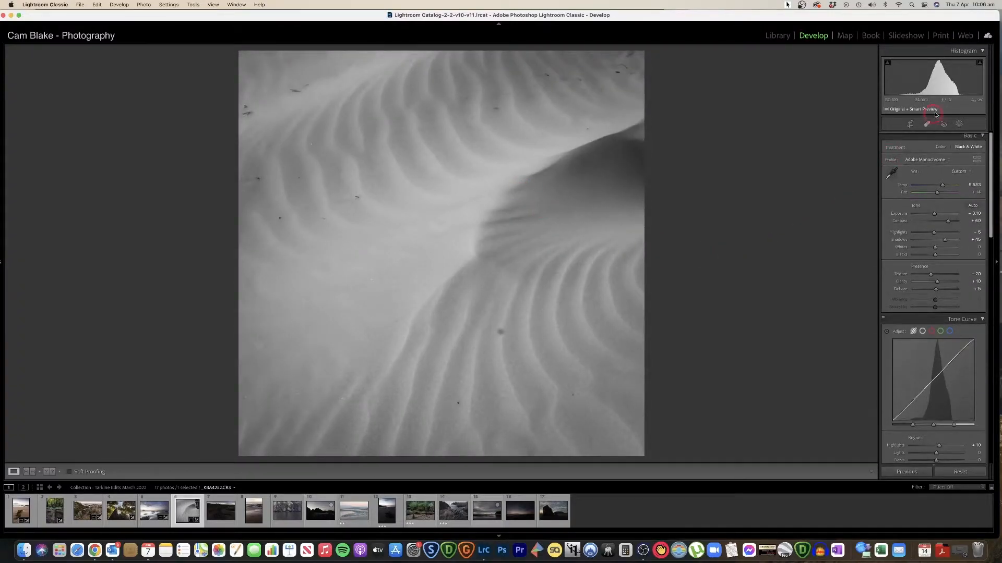
Expand the 1 x 1 crop from the sand ripples to take in the driftwood logs and the beach behind, and dismiss the mail notification
{"action": "left_click", "coordinate": [912, 124]}
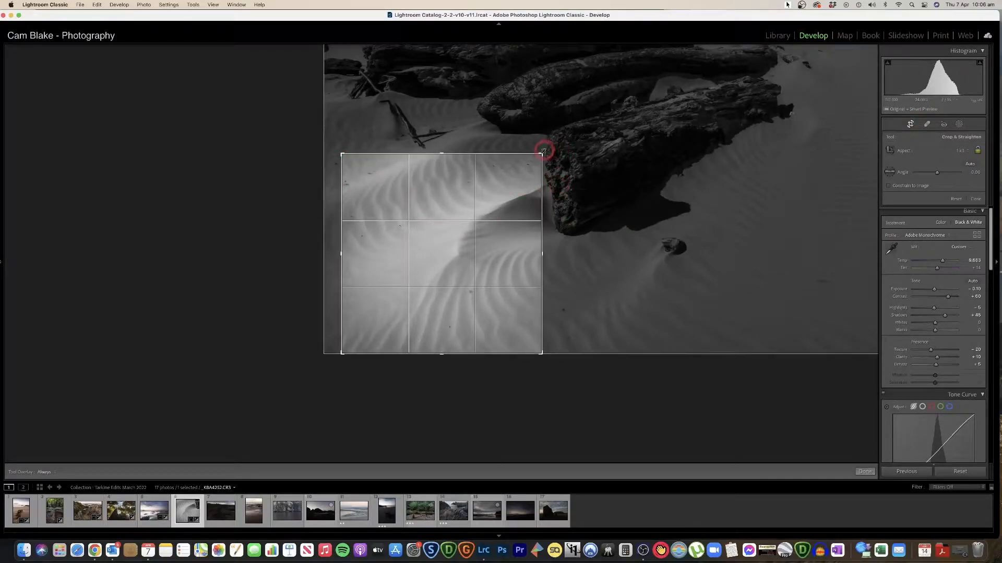
{"action": "key", "text": "Return"}
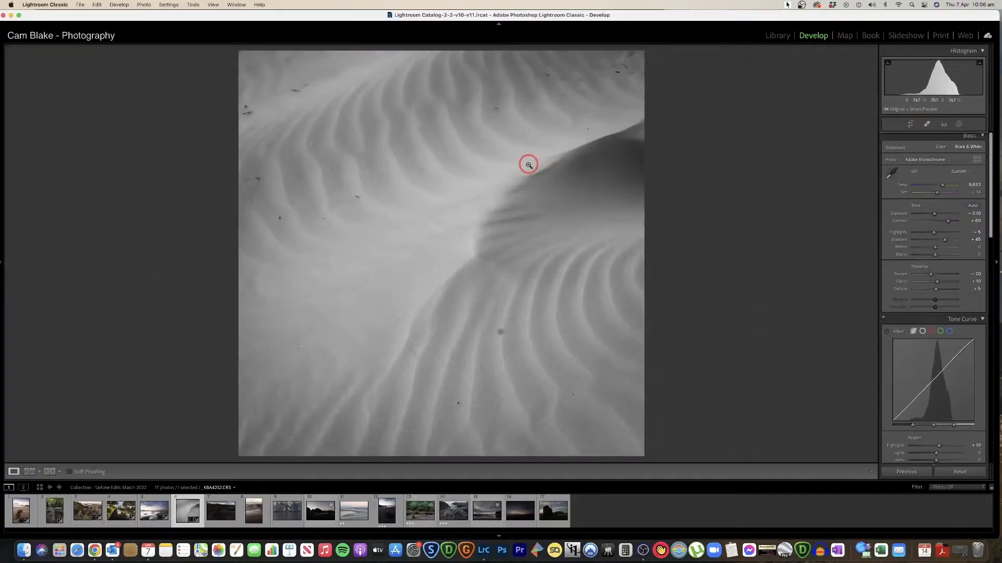
{"action": "left_click", "coordinate": [910, 124]}
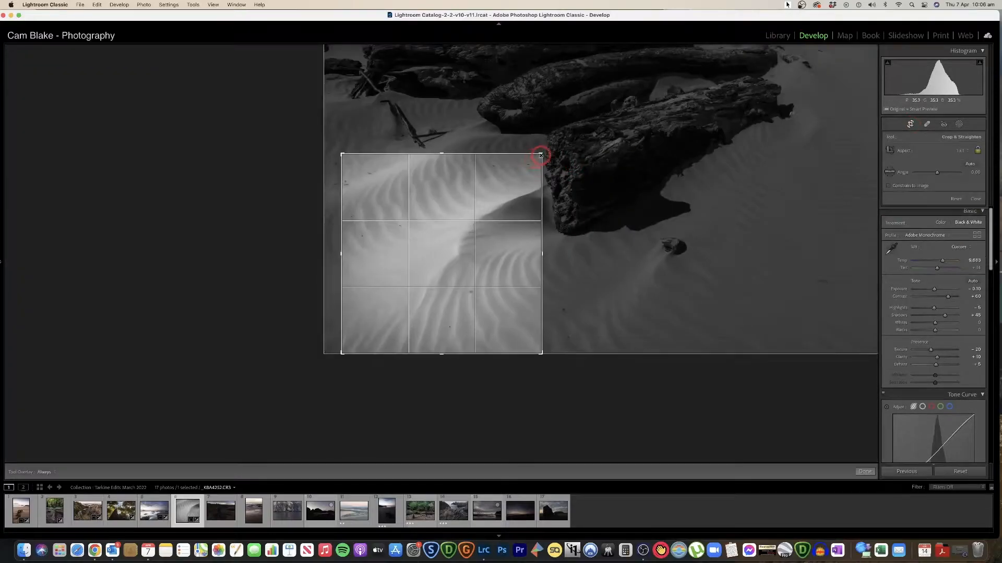
{"action": "left_click_drag", "start_coordinate": [541, 155], "coordinate": [696, 78]}
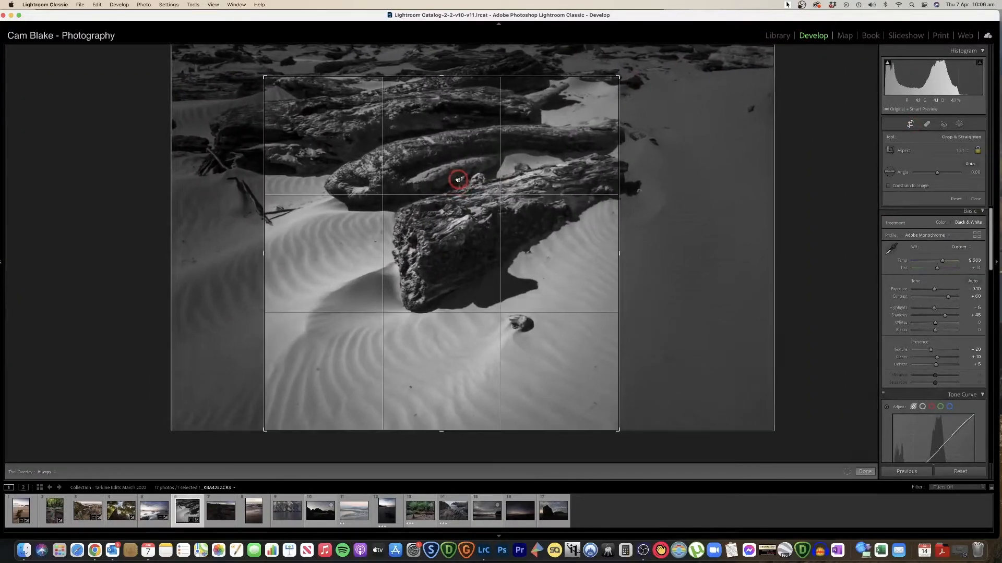
{"action": "left_click_drag", "start_coordinate": [458, 179], "coordinate": [486, 174]}
{"action": "left_click_drag", "start_coordinate": [620, 76], "coordinate": [666, 57]}
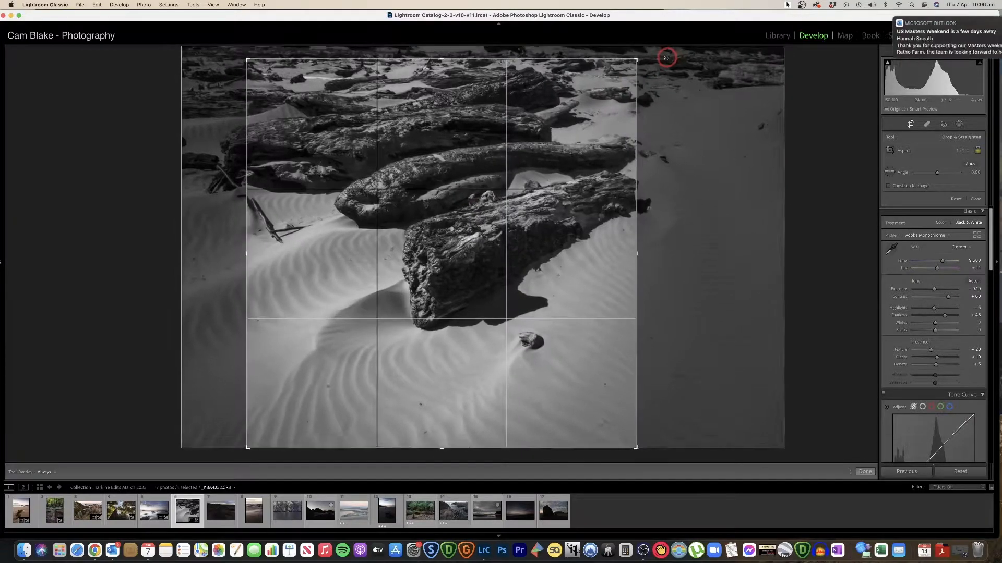
{"action": "key", "text": "Return"}
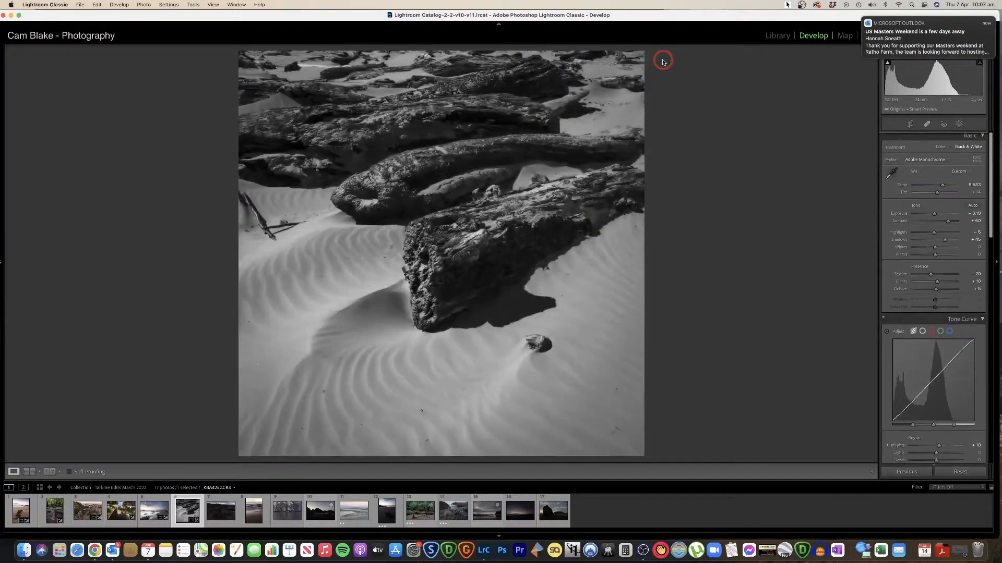
{"action": "left_click", "coordinate": [863, 20]}
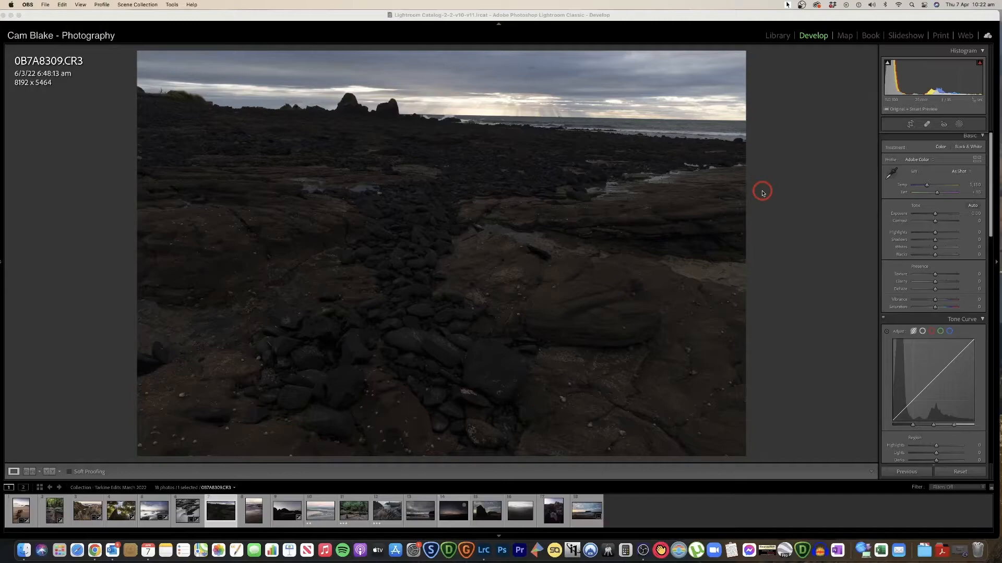
Show the camera settings overlay on photo 0B7A8309.CR3 and examine its horizon and cloudy sky up close
{"action": "left_click", "coordinate": [763, 193]}
{"action": "key", "text": "i"}
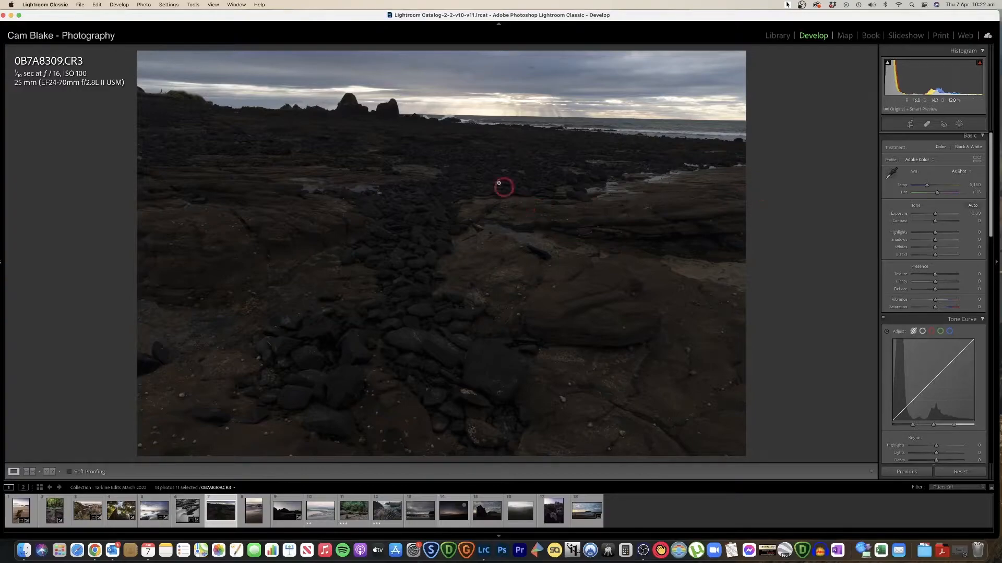
{"action": "left_click", "coordinate": [560, 113]}
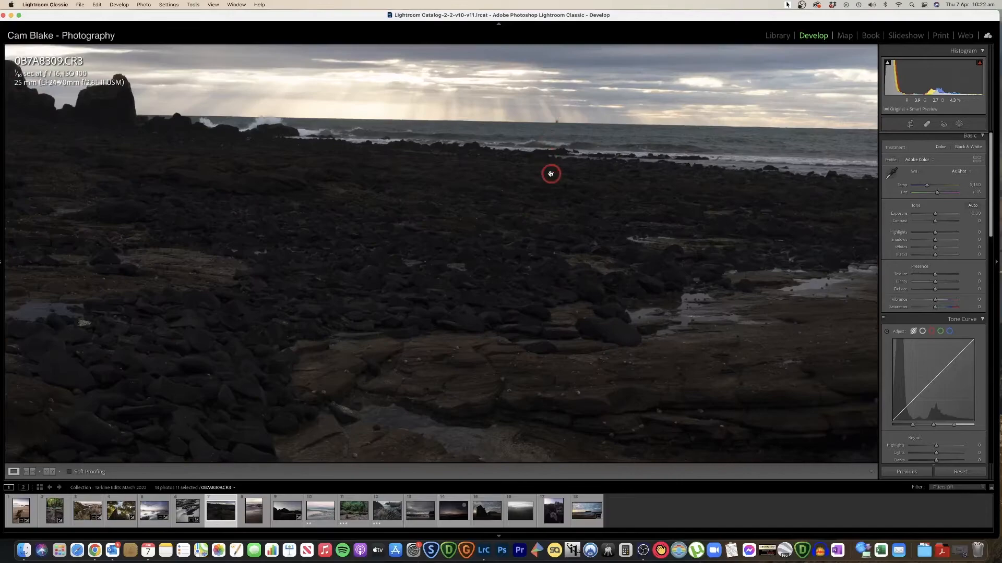
{"action": "left_click", "coordinate": [530, 173]}
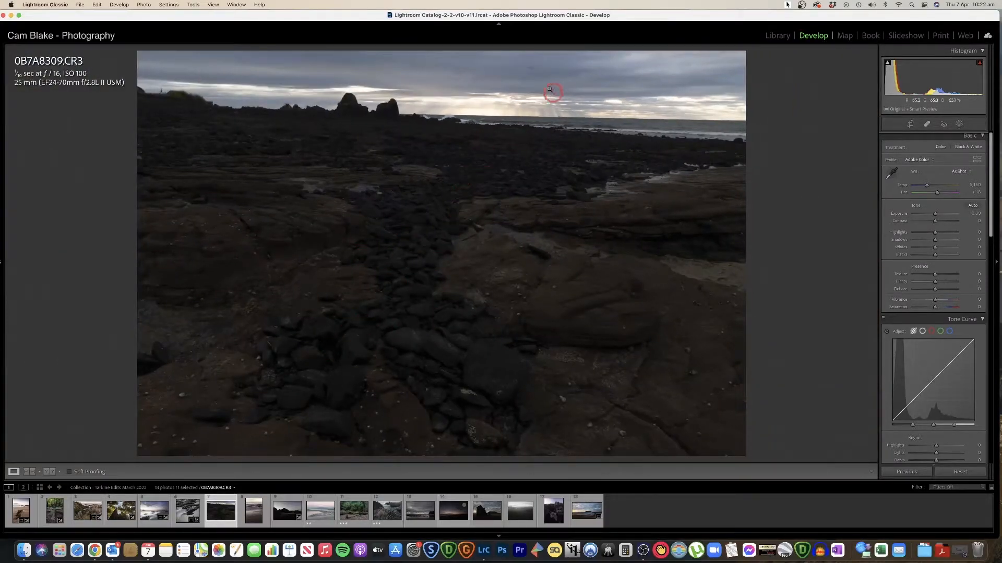
{"action": "left_click", "coordinate": [531, 63]}
{"action": "left_click_drag", "start_coordinate": [526, 79], "coordinate": [566, 180]}
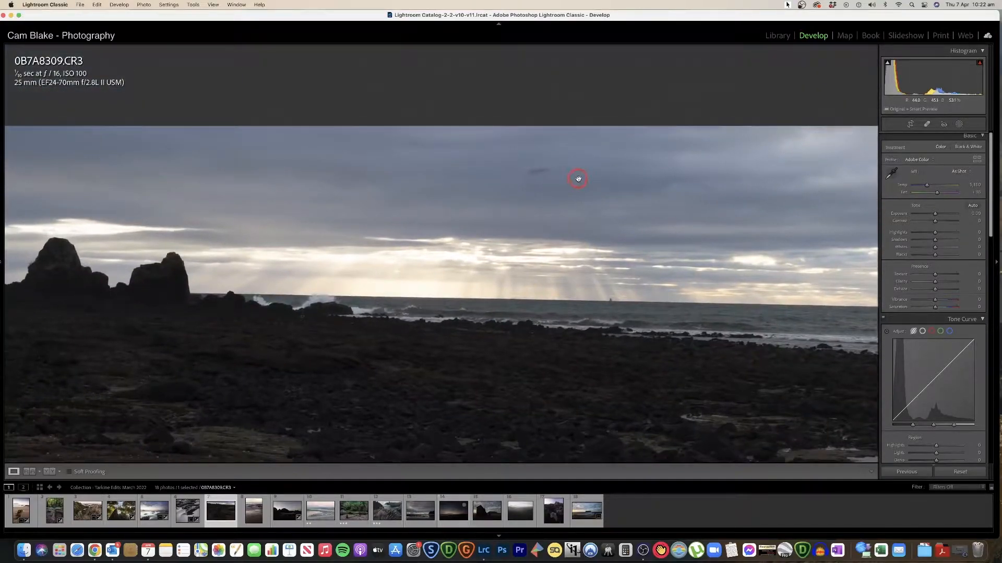
{"action": "left_click", "coordinate": [541, 174]}
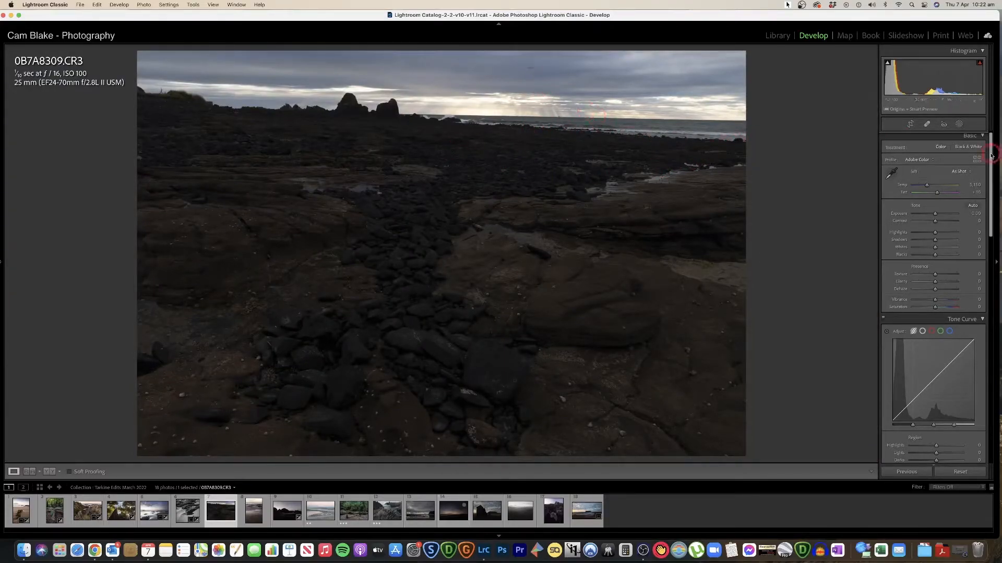
Heal the dark sensor spot in the clouds above the light rays, using the Visualize Spots view to locate it
{"action": "left_click", "coordinate": [527, 65]}
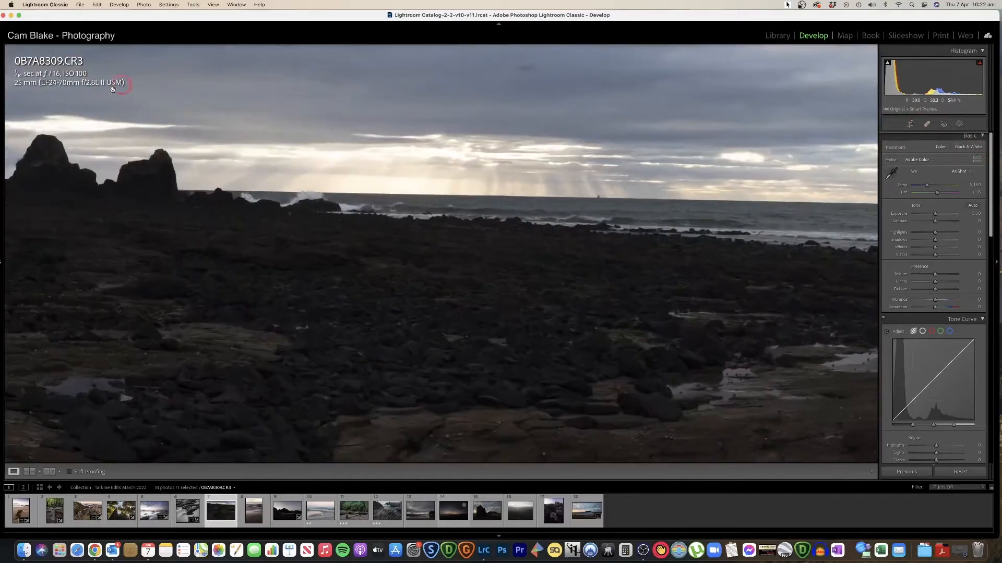
{"action": "mouse_move", "coordinate": [14, 248]}
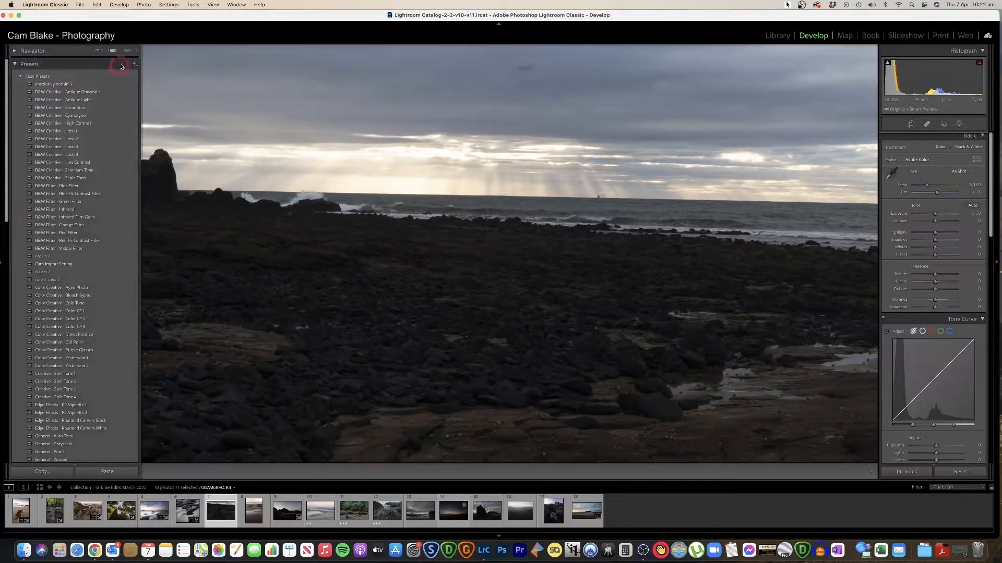
{"action": "left_click", "coordinate": [127, 51]}
{"action": "left_click_drag", "start_coordinate": [468, 83], "coordinate": [474, 316]}
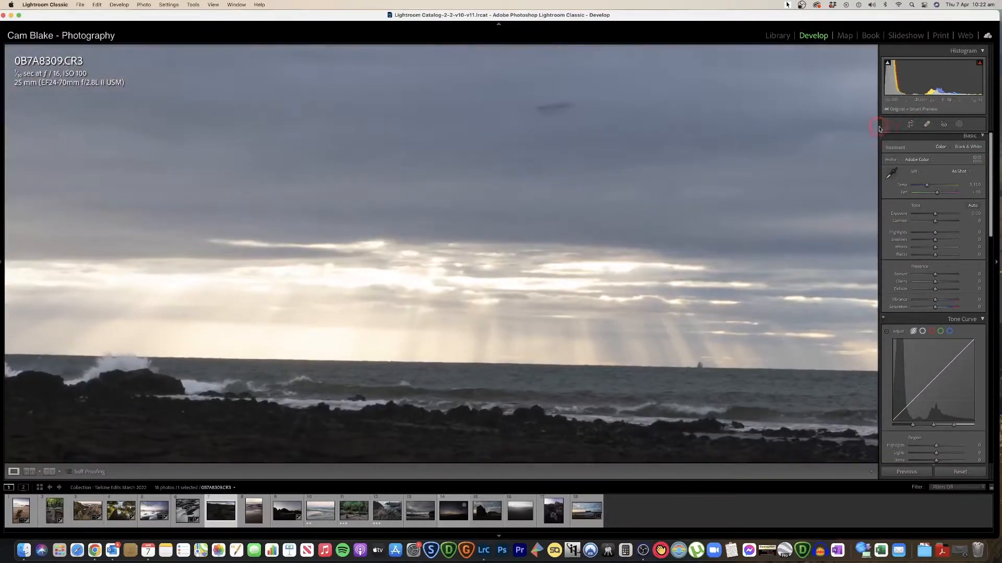
{"action": "left_click", "coordinate": [928, 124]}
{"action": "scroll", "coordinate": [554, 110], "scroll_direction": "up", "scroll_amount": 3}
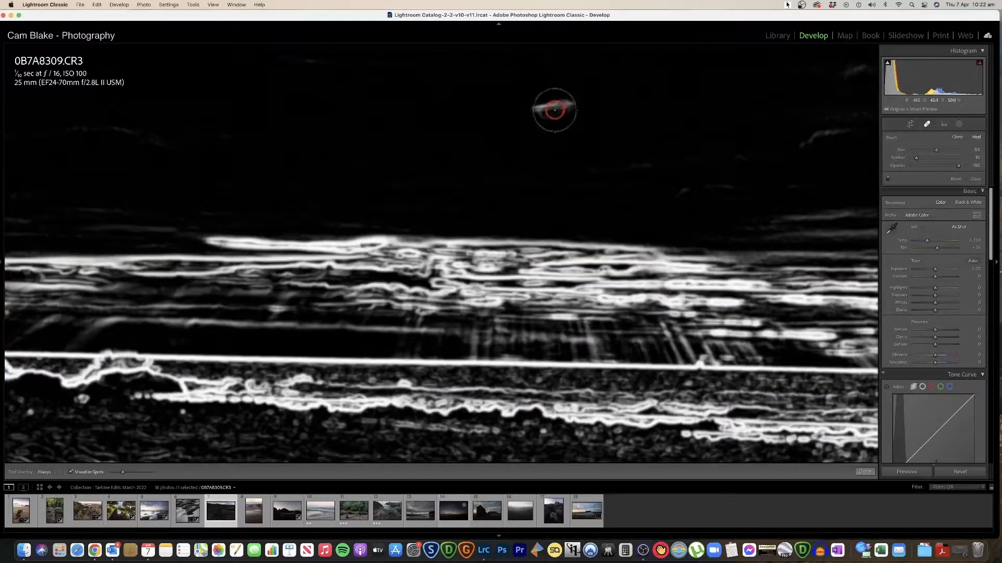
{"action": "left_click", "coordinate": [553, 107]}
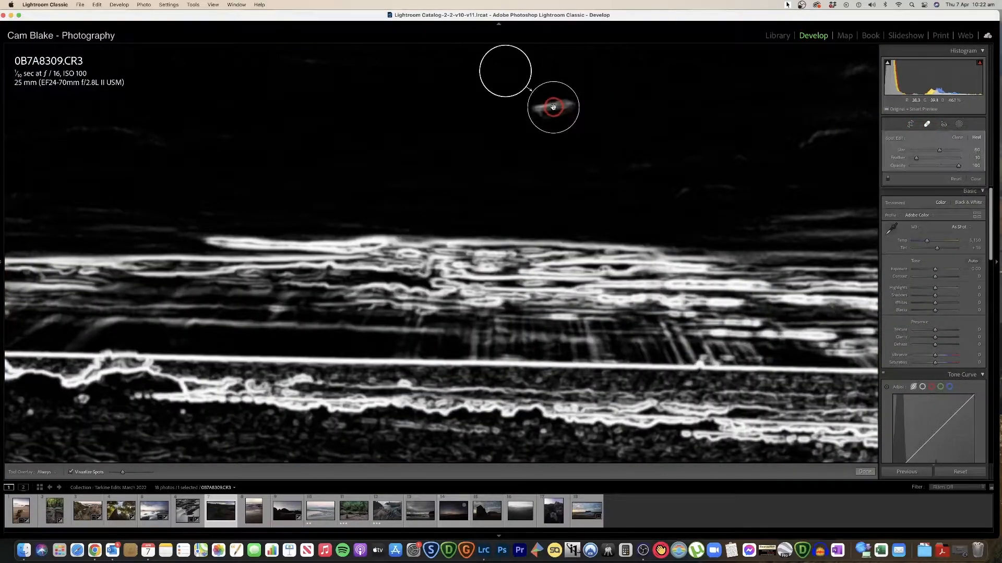
{"action": "left_click", "coordinate": [865, 472]}
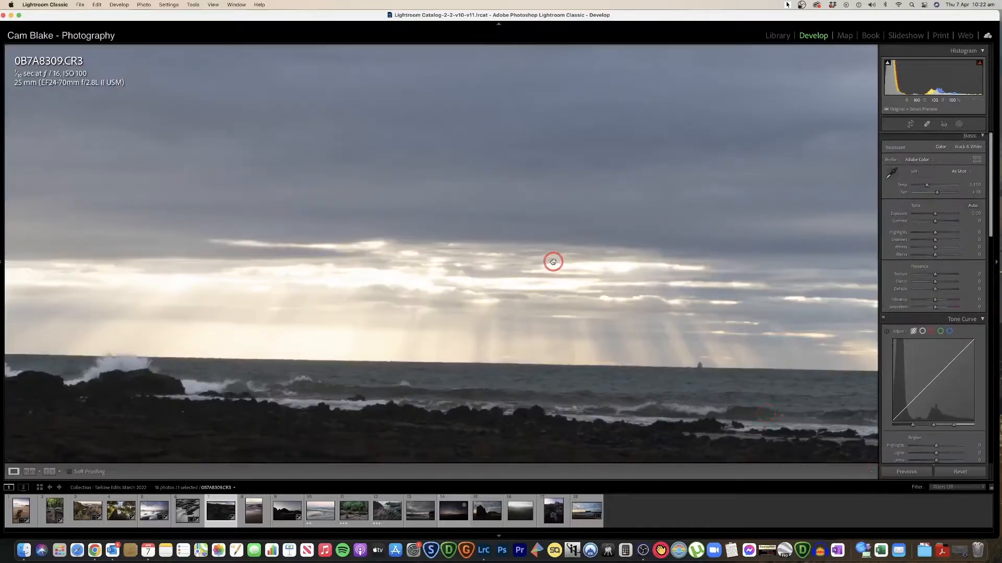
{"action": "left_click", "coordinate": [575, 228]}
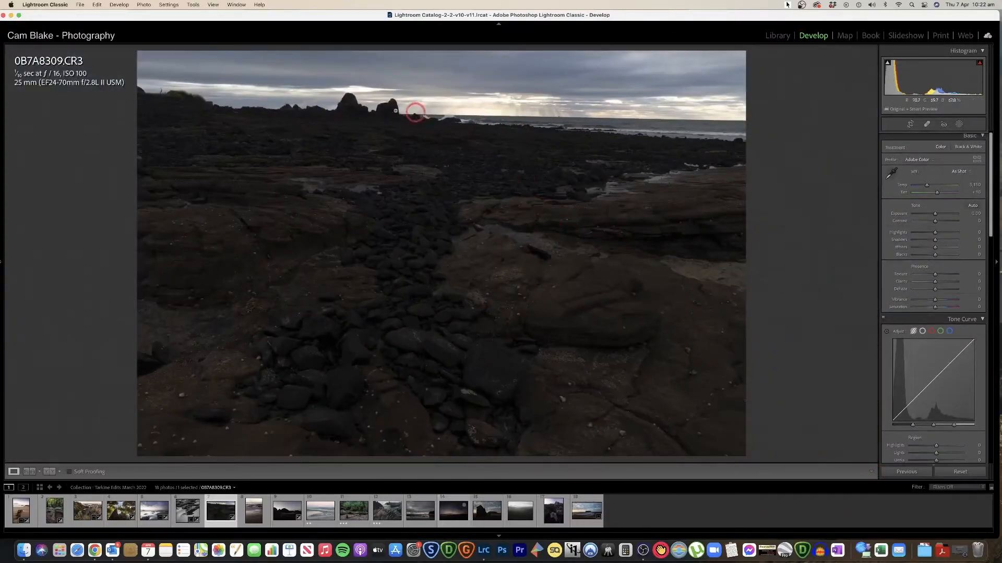
Straighten the sea horizon by rotating the crop to an angle of −1.09
{"action": "left_click", "coordinate": [320, 104]}
{"action": "left_click", "coordinate": [396, 105]}
{"action": "left_click", "coordinate": [911, 125]}
{"action": "left_click_drag", "start_coordinate": [778, 160], "coordinate": [780, 154]}
{"action": "left_click", "coordinate": [865, 471]}
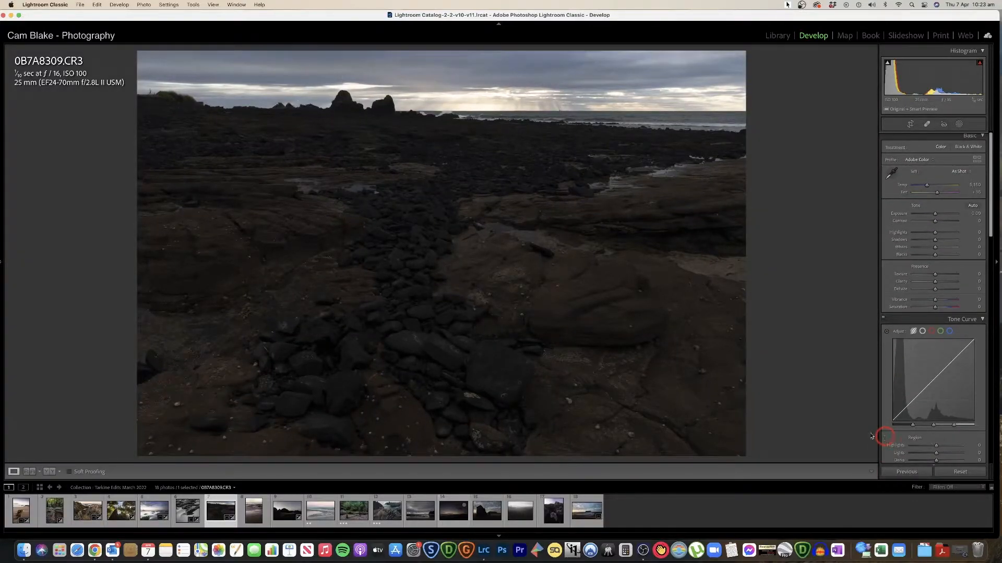
Compare the photo before and after side by side, and preview its shadow and highlight clipping
{"action": "key", "text": "y"}
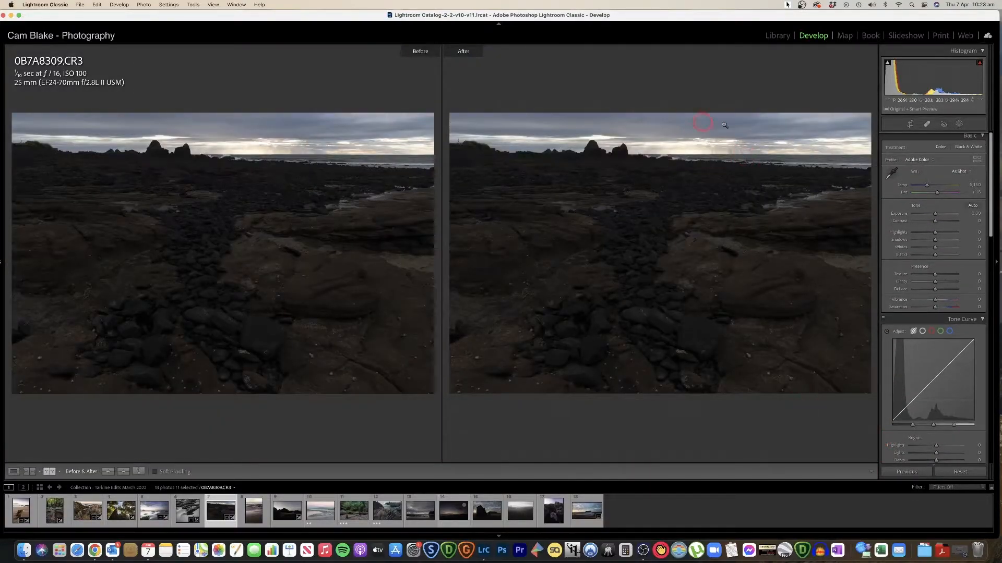
{"action": "key", "text": "y"}
{"action": "mouse_move", "coordinate": [888, 66]}
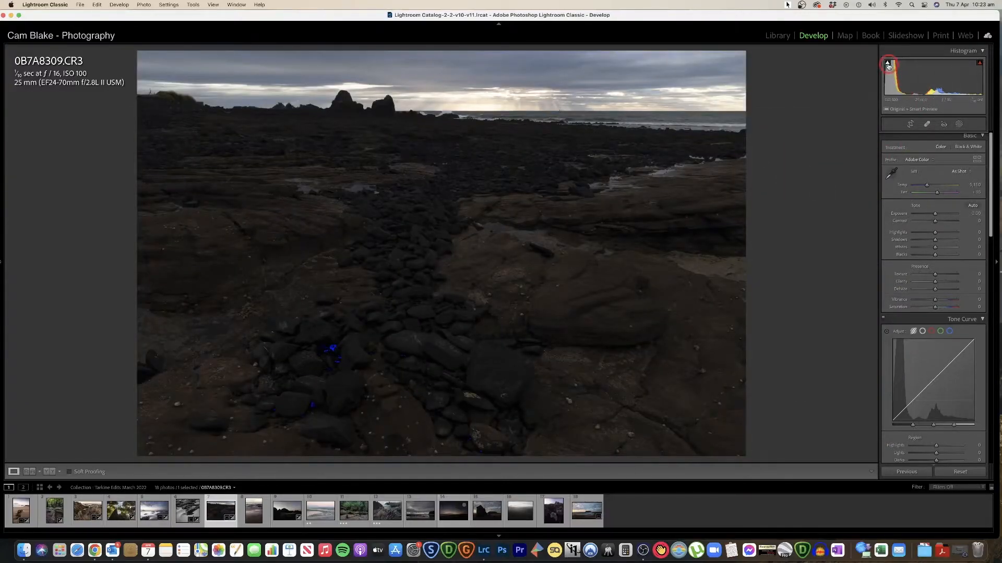
{"action": "mouse_move", "coordinate": [980, 63]}
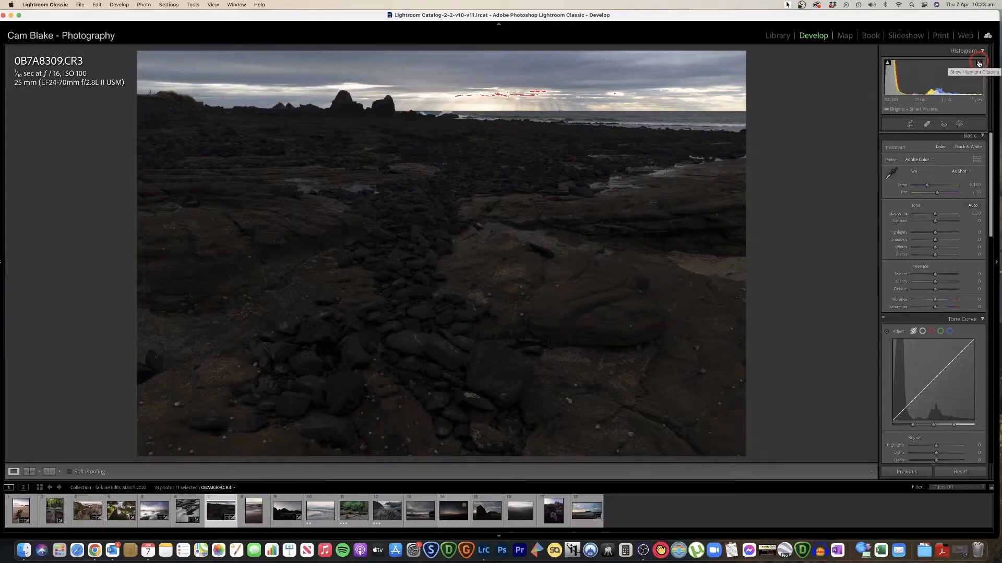
{"action": "left_click_drag", "start_coordinate": [402, 250], "coordinate": [419, 338]}
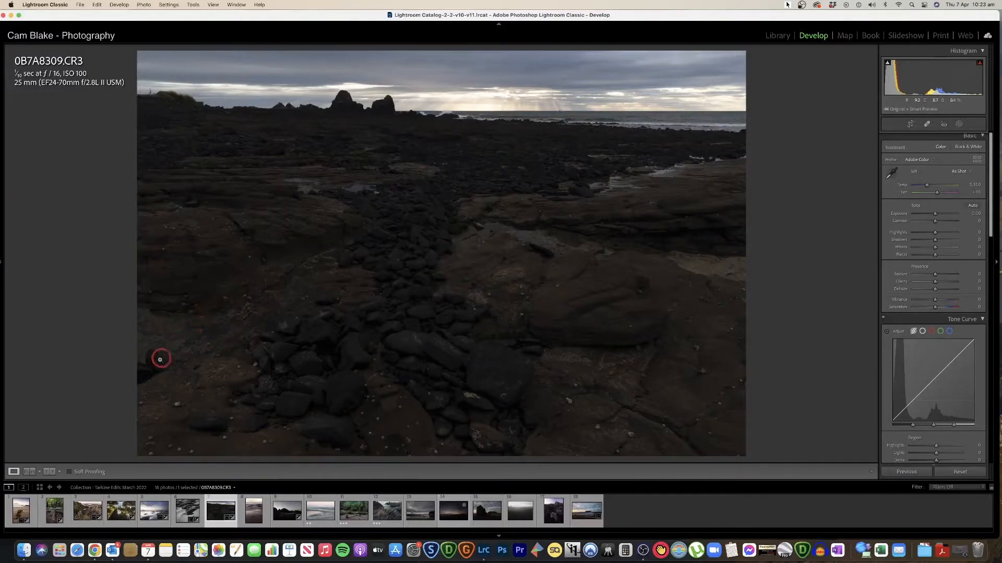
Examine the grassy headland, the distant rocks on the skyline and the dark boulder at the photo's left edge up close
{"action": "left_click", "coordinate": [157, 89]}
{"action": "left_click", "coordinate": [156, 89]}
{"action": "left_click", "coordinate": [157, 89]}
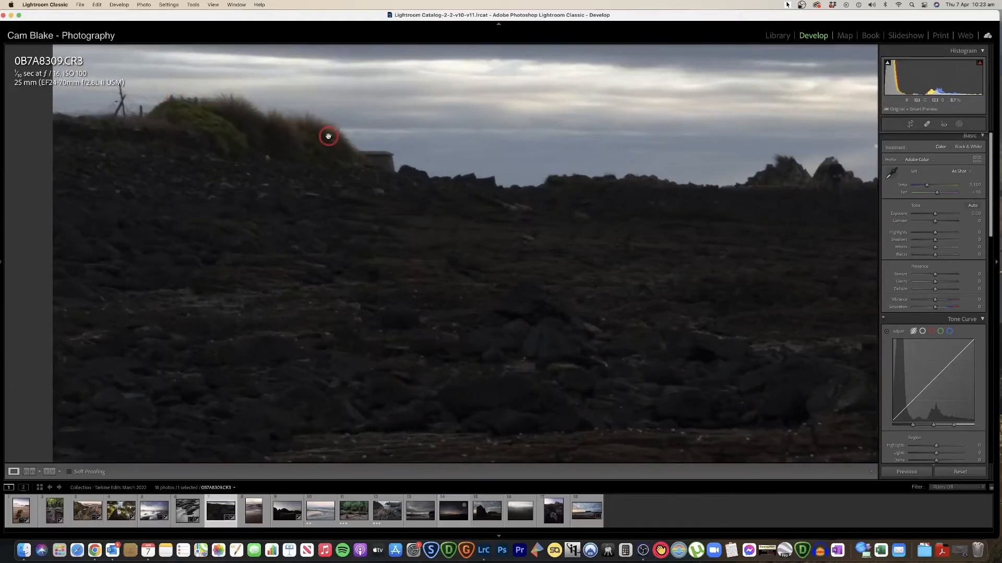
{"action": "left_click_drag", "start_coordinate": [801, 192], "coordinate": [618, 198]}
{"action": "left_click", "coordinate": [637, 194]}
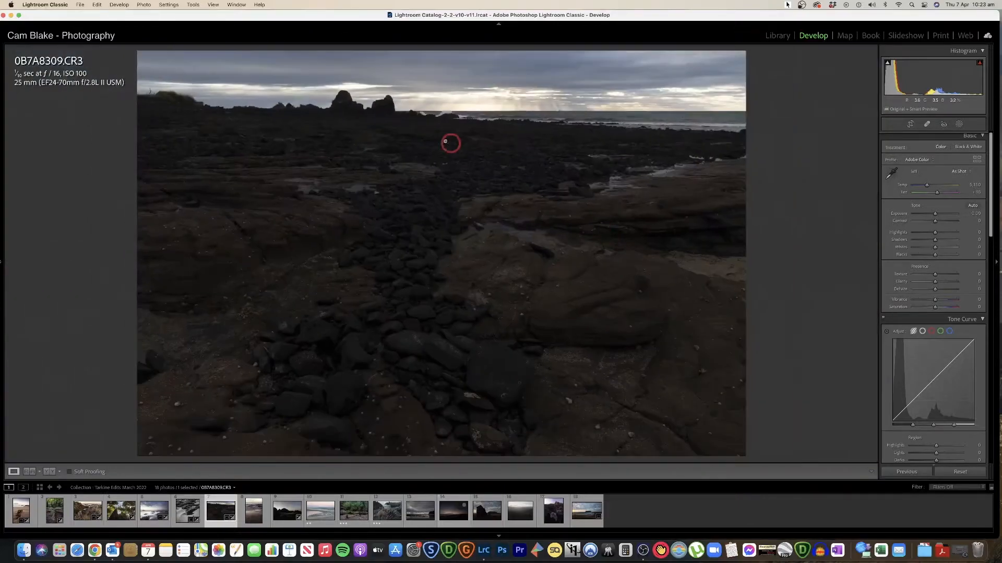
{"action": "left_click", "coordinate": [288, 108]}
{"action": "left_click", "coordinate": [296, 101]}
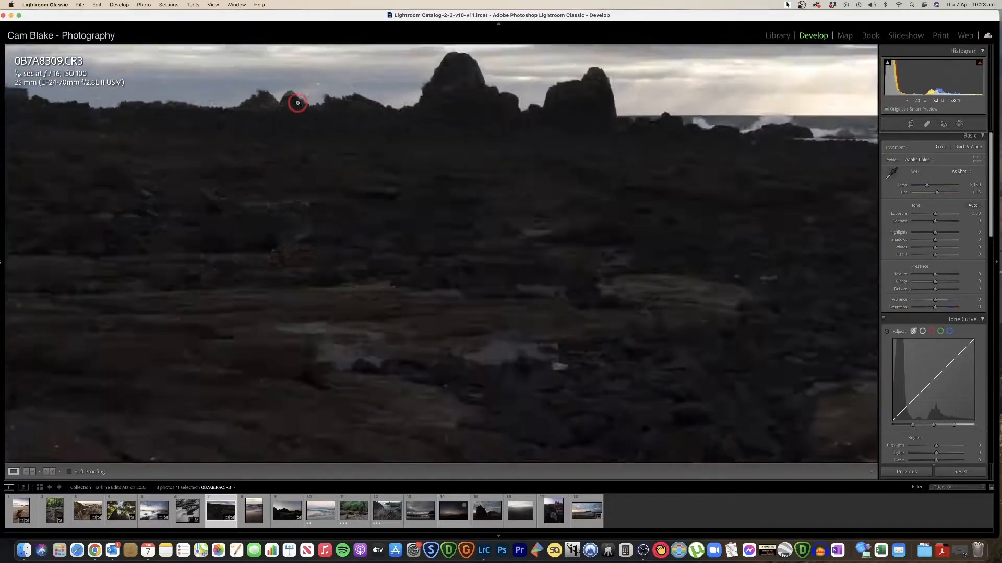
{"action": "left_click", "coordinate": [152, 367]}
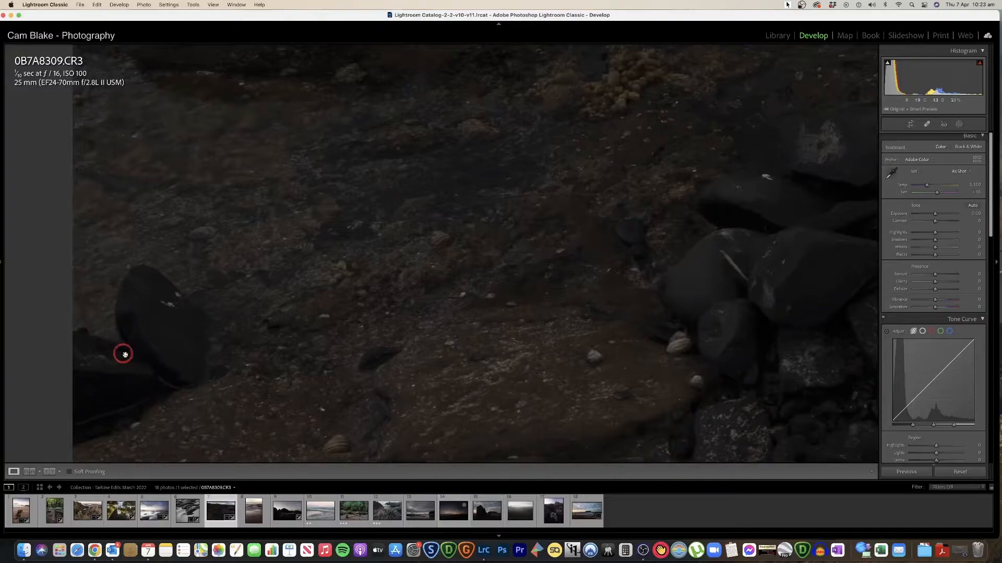
{"action": "left_click", "coordinate": [146, 331]}
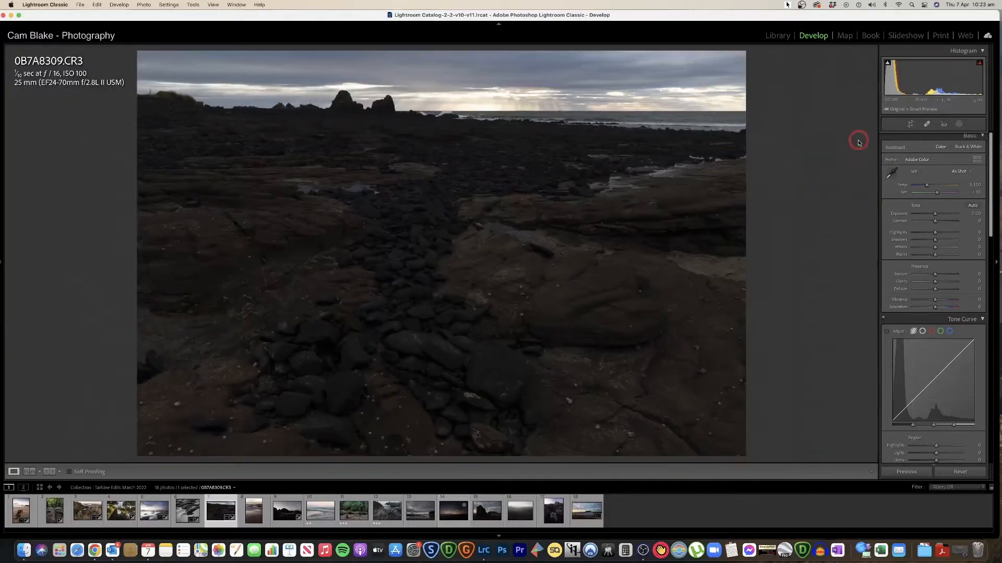
Tighten the crop at its original aspect ratio to cut off the grassy headland and the left-edge boulder
{"action": "left_click", "coordinate": [910, 124]}
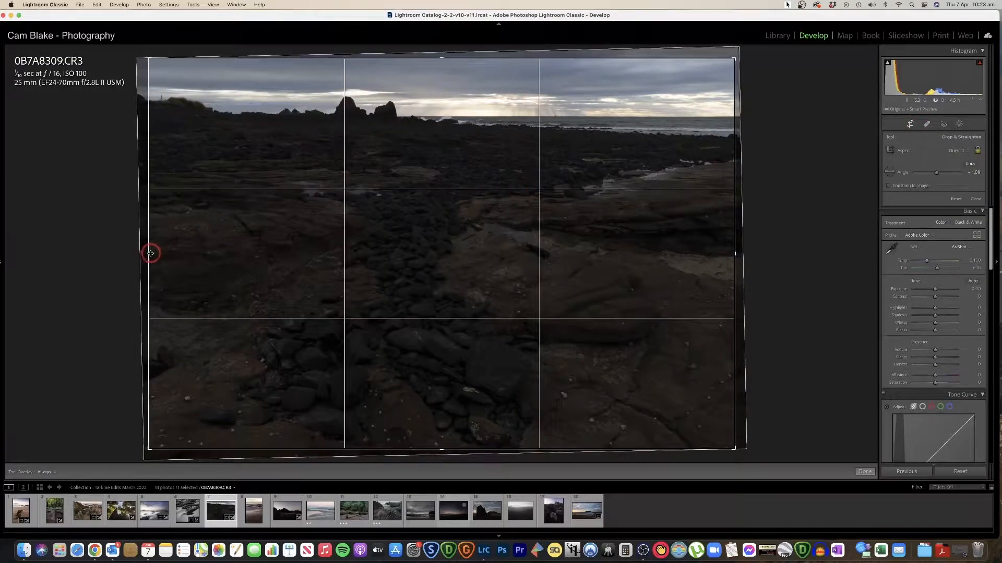
{"action": "left_click_drag", "start_coordinate": [150, 251], "coordinate": [182, 254]}
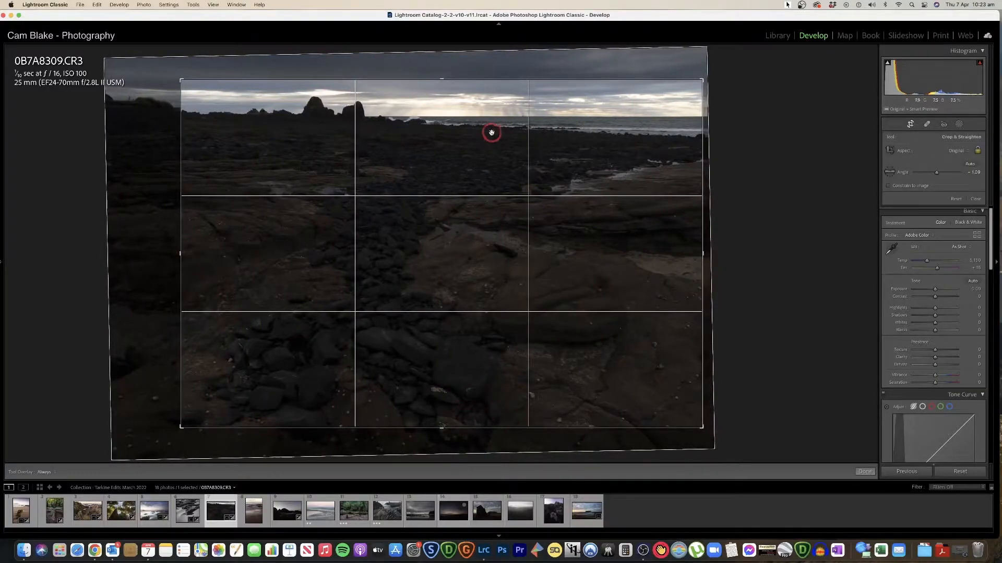
{"action": "key", "text": "Return"}
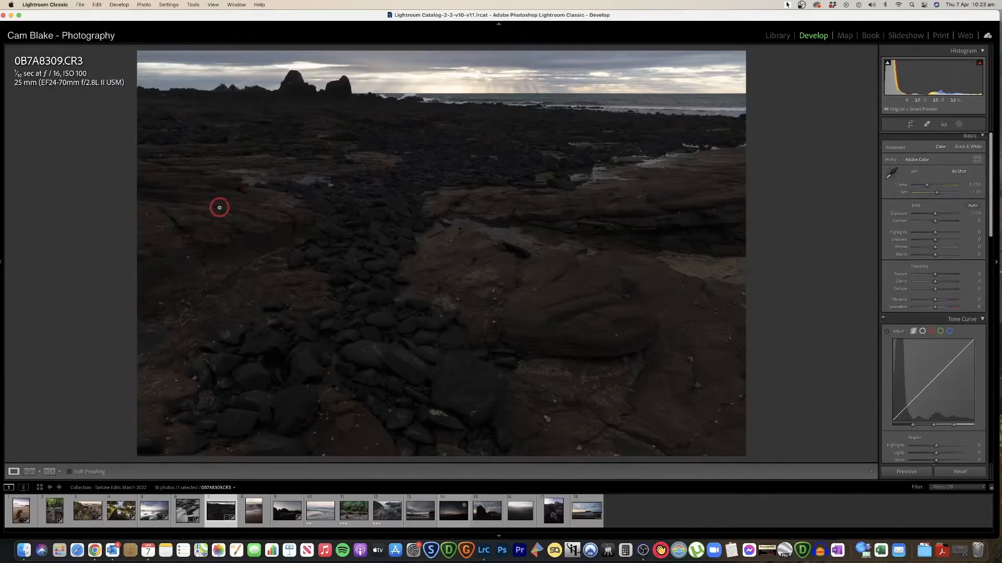
Check the dark foreground rocks up close and set Exposure to +1.40
{"action": "left_click", "coordinate": [409, 302]}
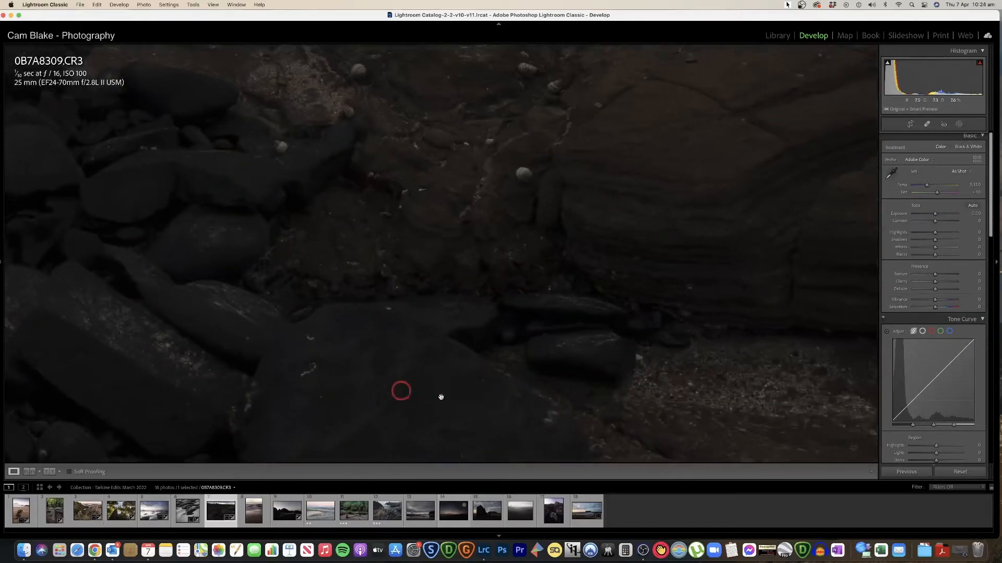
{"action": "left_click_drag", "start_coordinate": [441, 397], "coordinate": [557, 141]}
{"action": "left_click", "coordinate": [367, 266]}
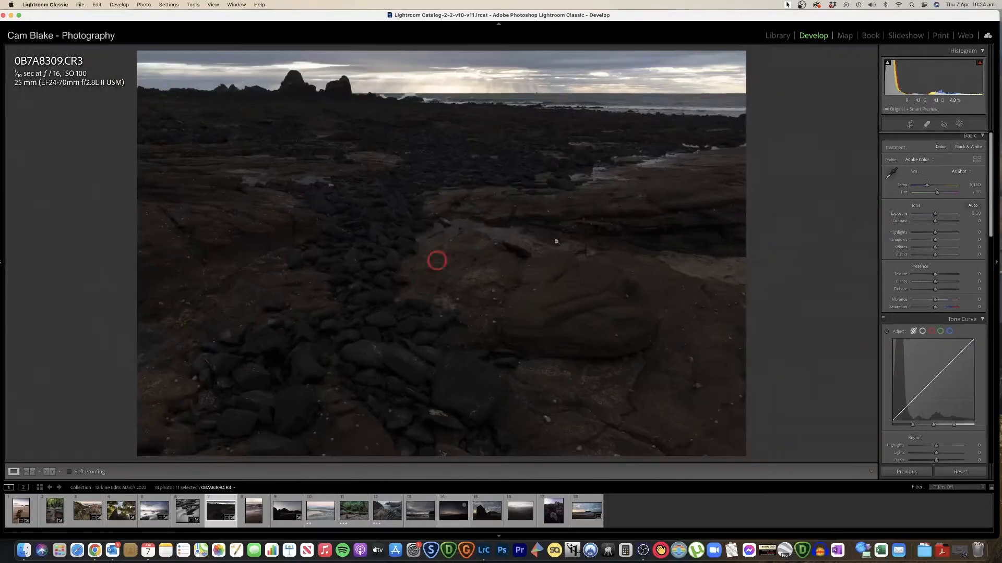
{"action": "left_click_drag", "start_coordinate": [936, 216], "coordinate": [940, 214]}
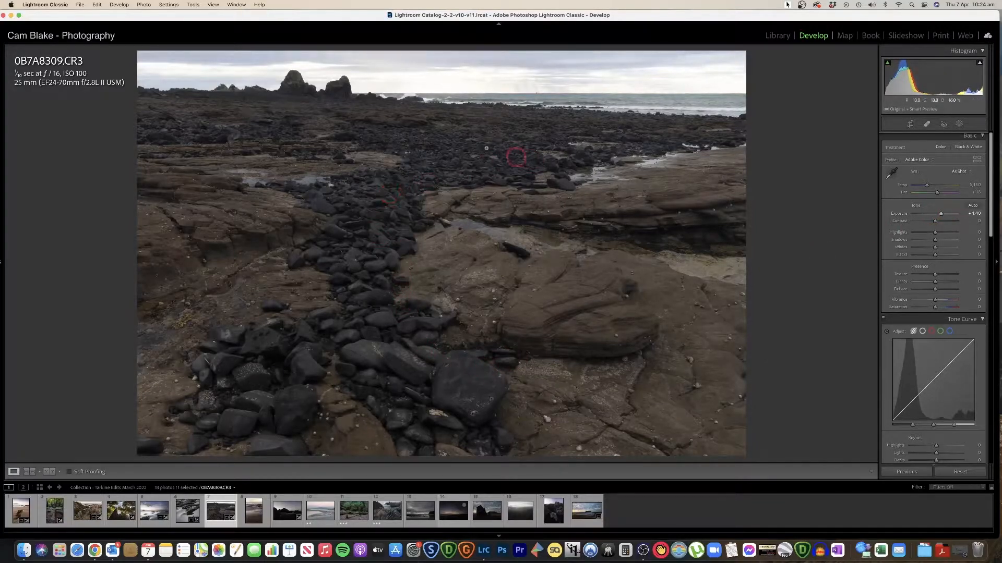
Check the distant skyline rocks up close, raise Contrast to +35 and cool the Temp to 4,724
{"action": "left_click", "coordinate": [228, 87]}
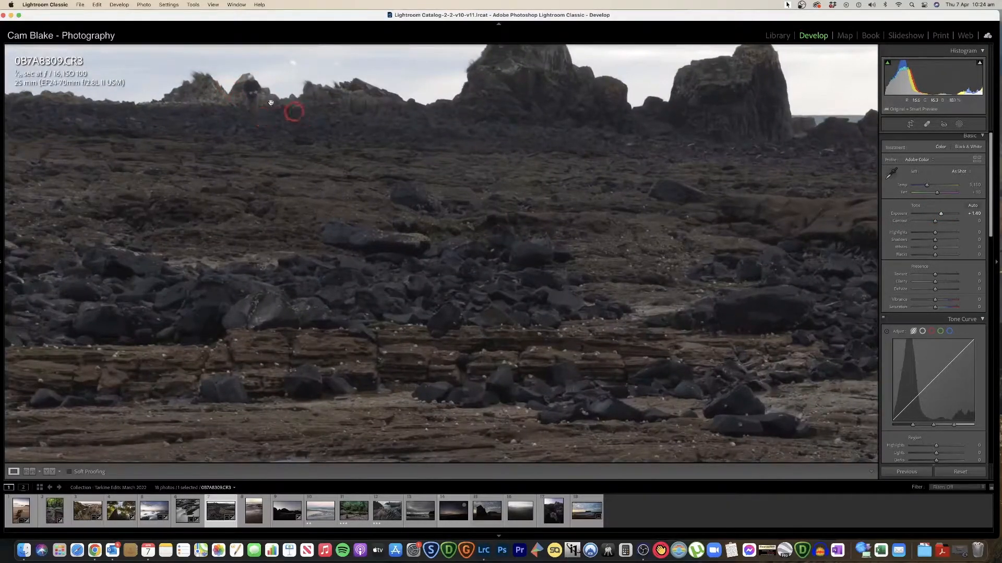
{"action": "left_click", "coordinate": [251, 88]}
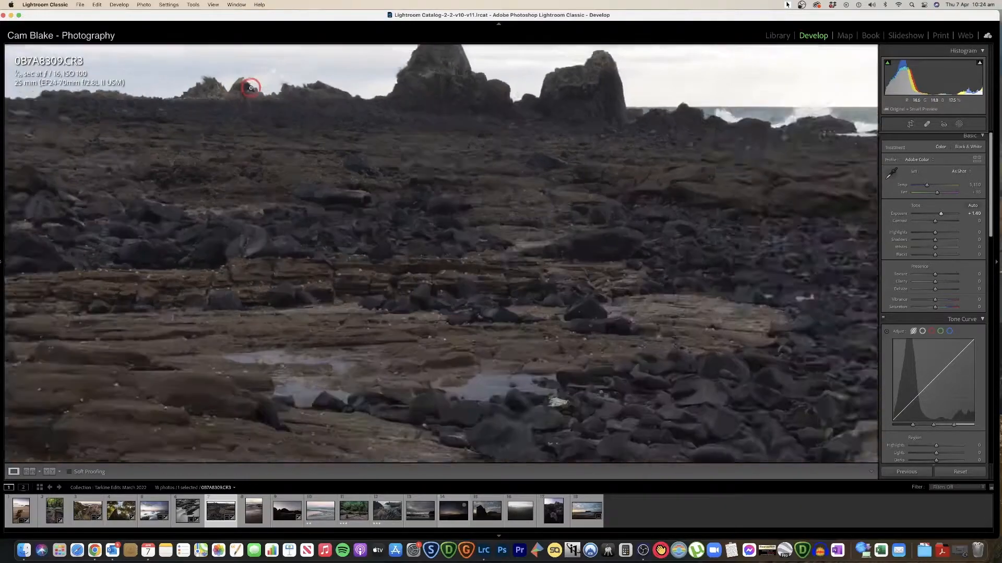
{"action": "left_click_drag", "start_coordinate": [936, 223], "coordinate": [943, 222]}
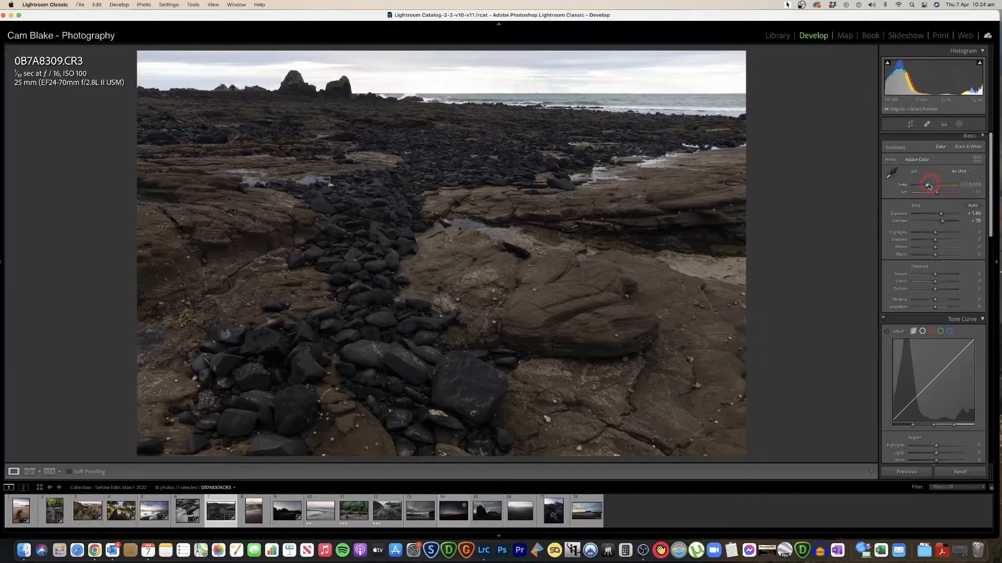
{"action": "left_click_drag", "start_coordinate": [929, 186], "coordinate": [925, 186]}
Heal the blemish on the sea horizon with Spot Removal, refining the repair so the horizon line stays continuous
{"action": "left_click", "coordinate": [507, 79]}
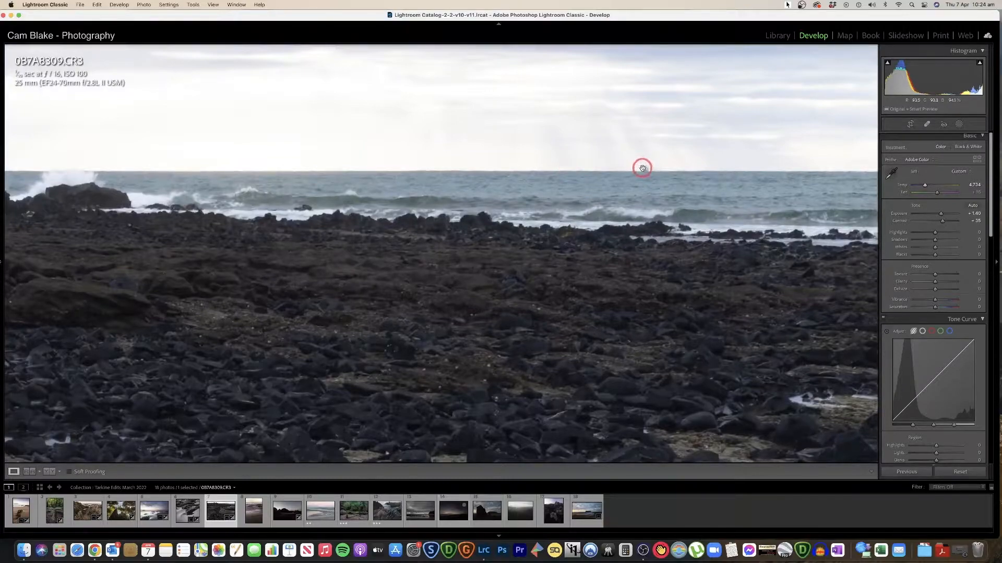
{"action": "left_click", "coordinate": [927, 124]}
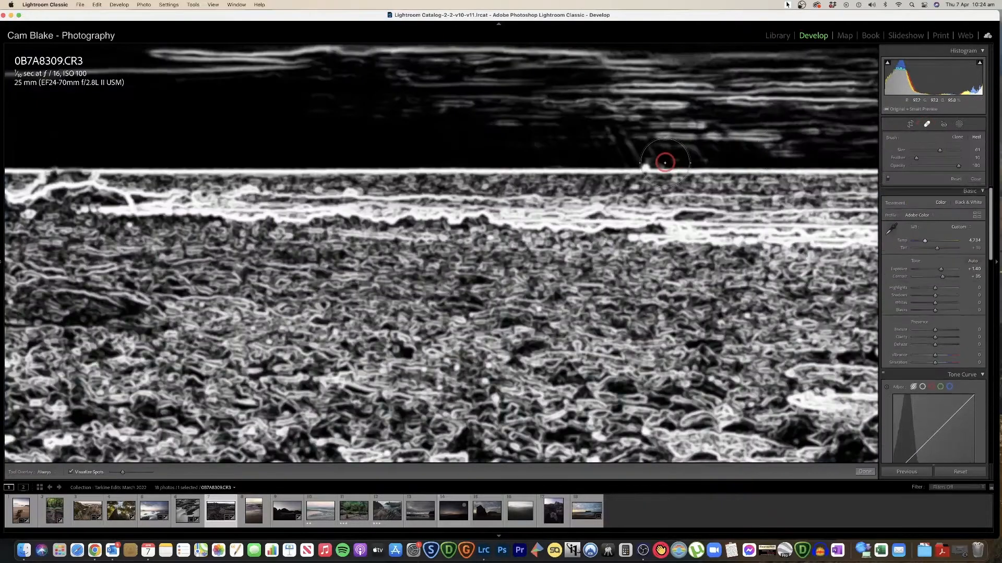
{"action": "scroll", "coordinate": [646, 166], "scroll_direction": "down", "scroll_amount": 5}
{"action": "left_click", "coordinate": [646, 167]}
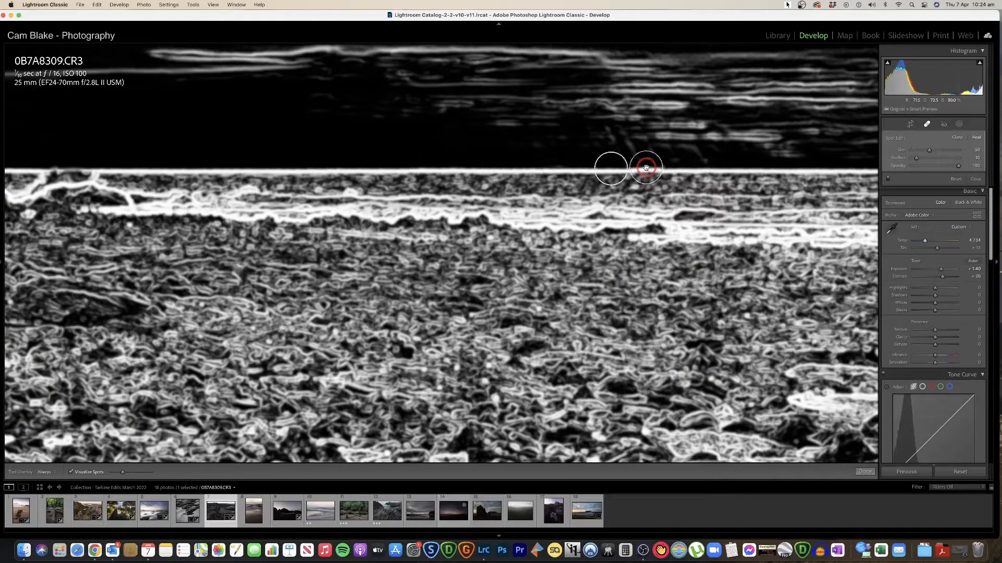
{"action": "left_click", "coordinate": [864, 471]}
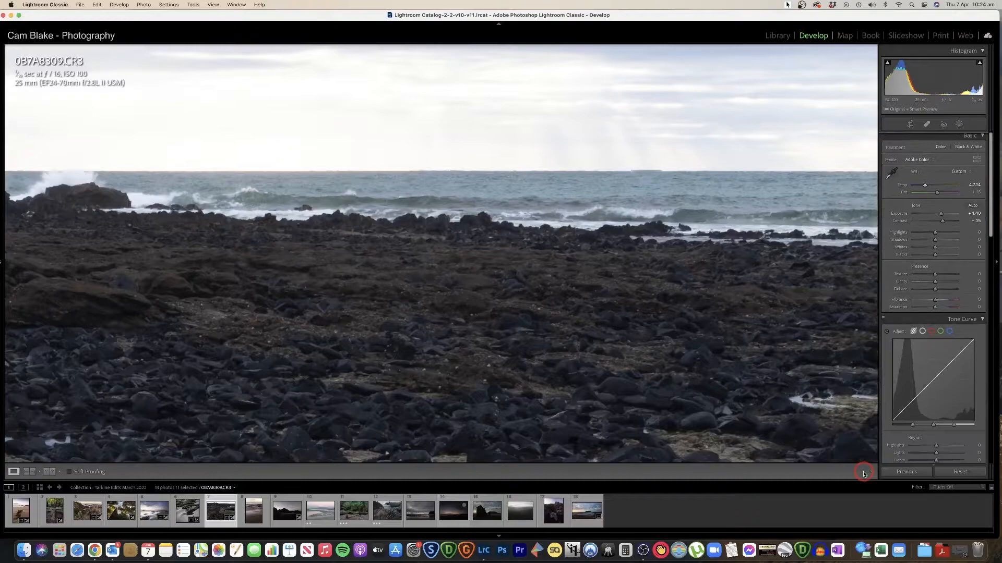
{"action": "left_click", "coordinate": [926, 123]}
{"action": "left_click_drag", "start_coordinate": [642, 170], "coordinate": [611, 169]}
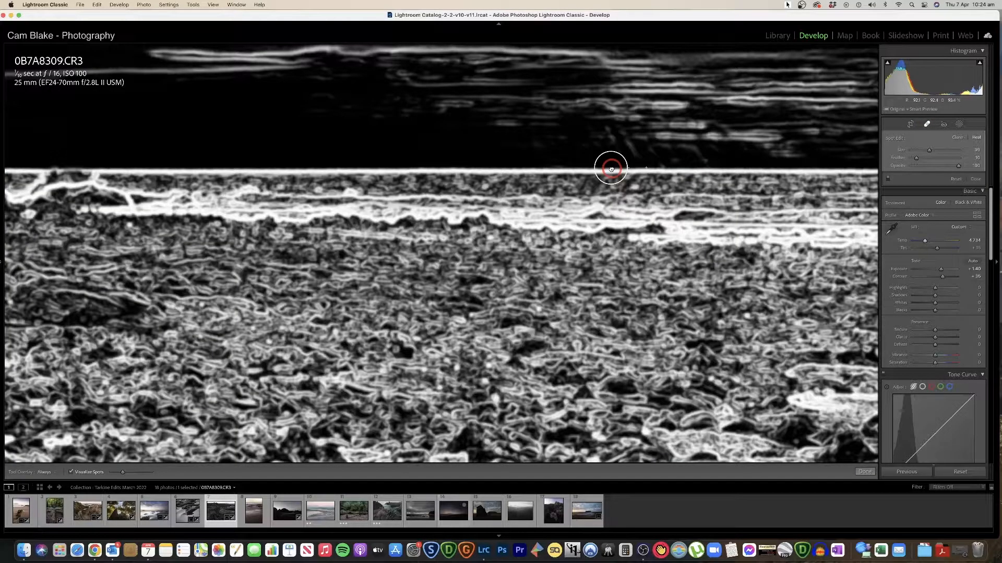
{"action": "left_click", "coordinate": [865, 472]}
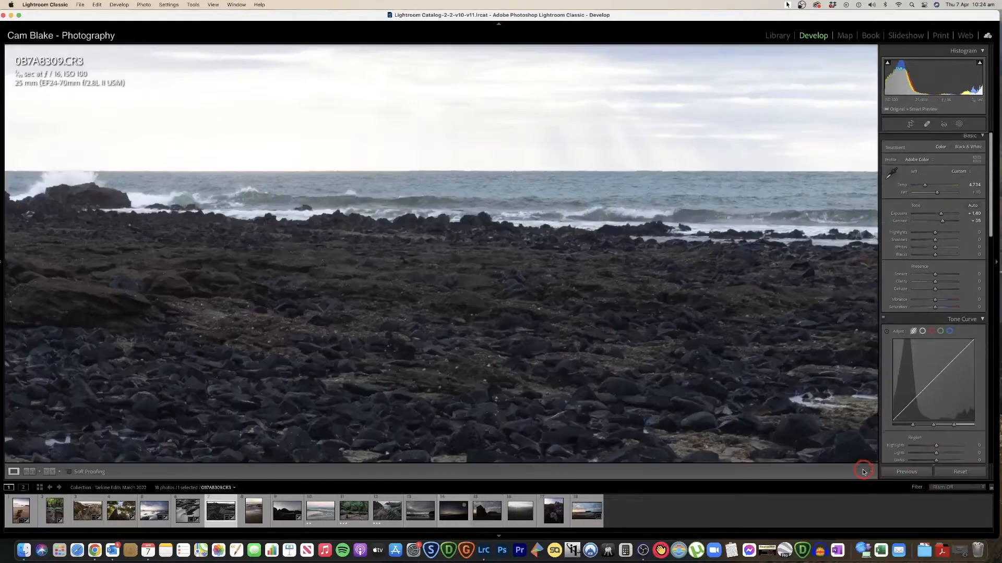
{"action": "left_click", "coordinate": [725, 294]}
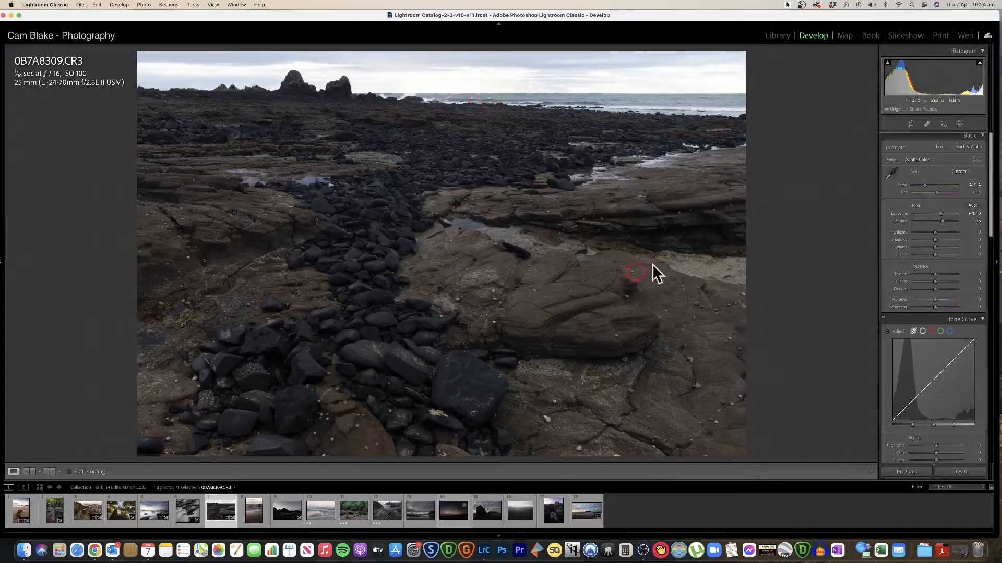
Set Highlights to -50 and Shadows to +50
{"action": "left_click", "coordinate": [934, 234]}
{"action": "mouse_move", "coordinate": [935, 235]}
{"action": "left_mouse_down"}
{"action": "mouse_move", "coordinate": [922, 237]}
{"action": "mouse_move", "coordinate": [946, 242]}
{"action": "left_mouse_up"}
{"action": "left_click", "coordinate": [941, 240]}
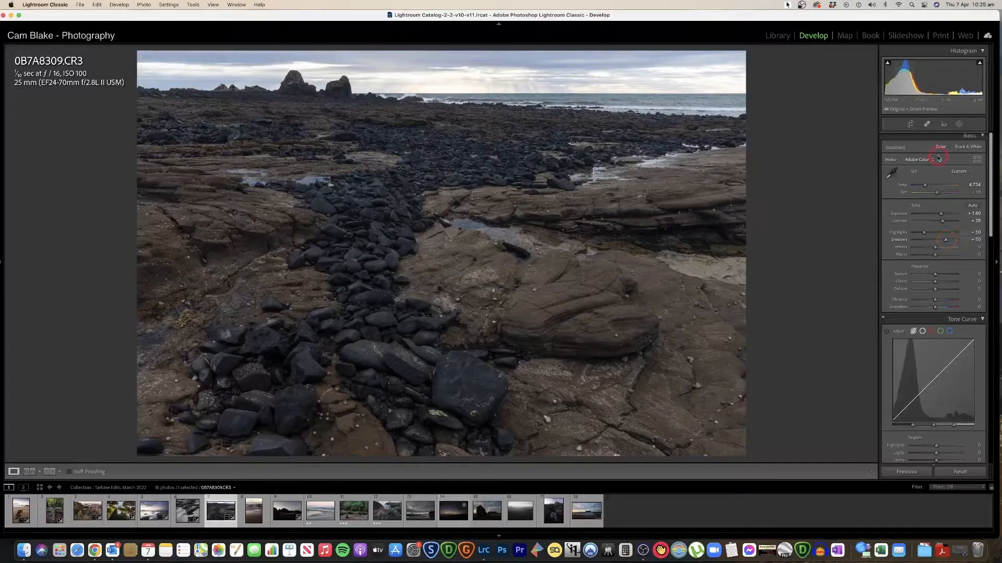
Warm the white balance, set Exposure to +1.75 and Contrast to +50, and compare the photo before and after
{"action": "left_click_drag", "start_coordinate": [925, 187], "coordinate": [946, 222]}
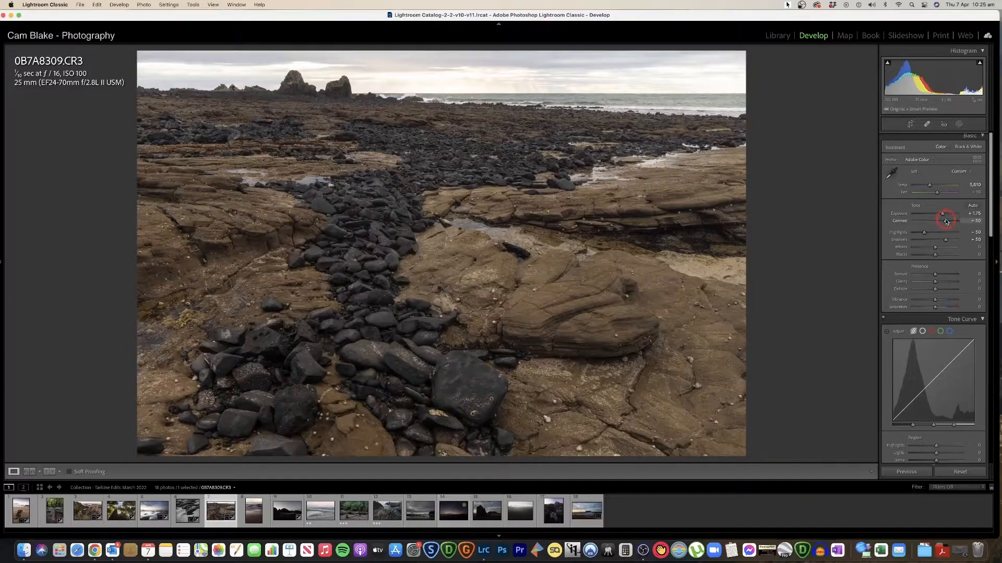
{"action": "left_click", "coordinate": [946, 215]}
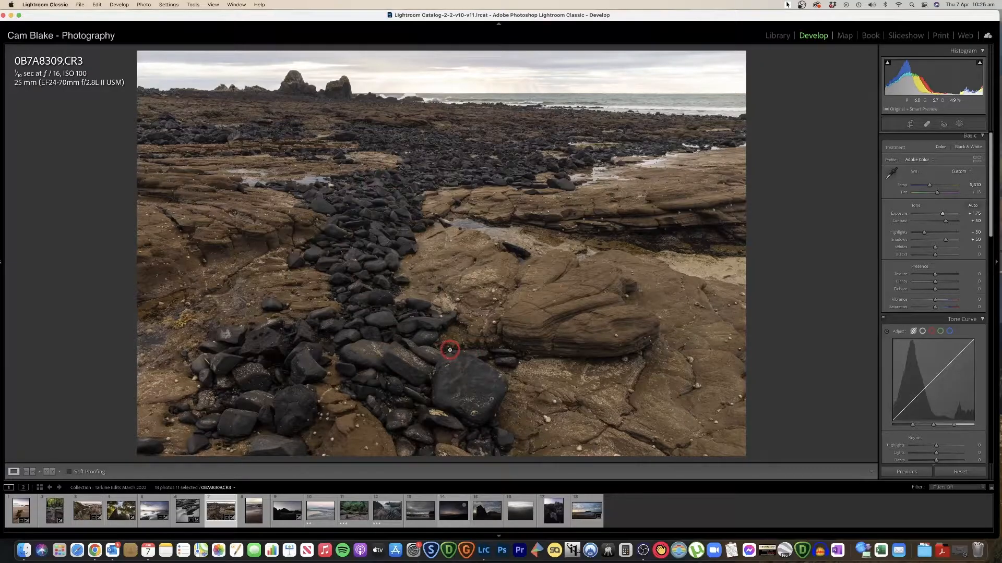
{"action": "key", "text": "y"}
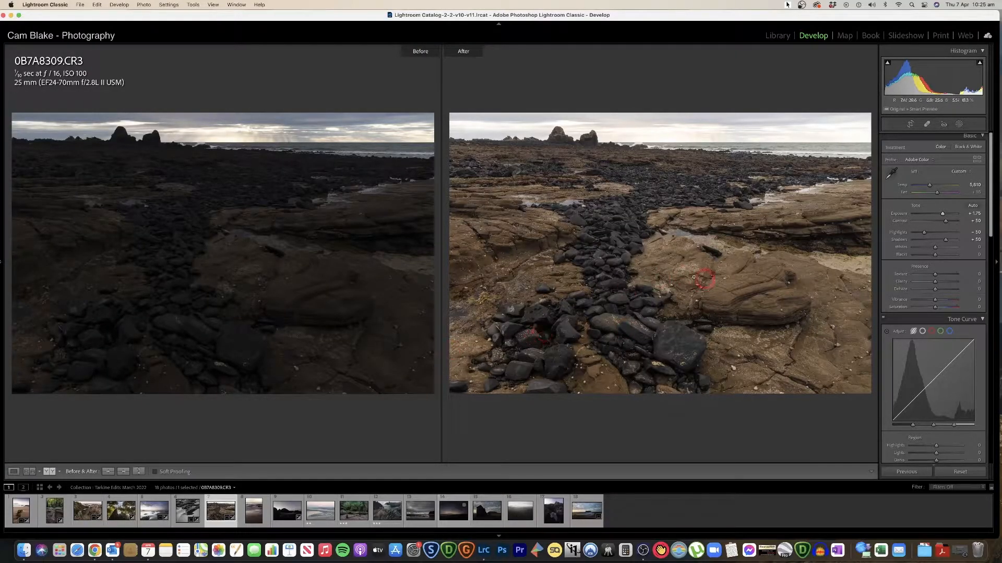
{"action": "key", "text": "y"}
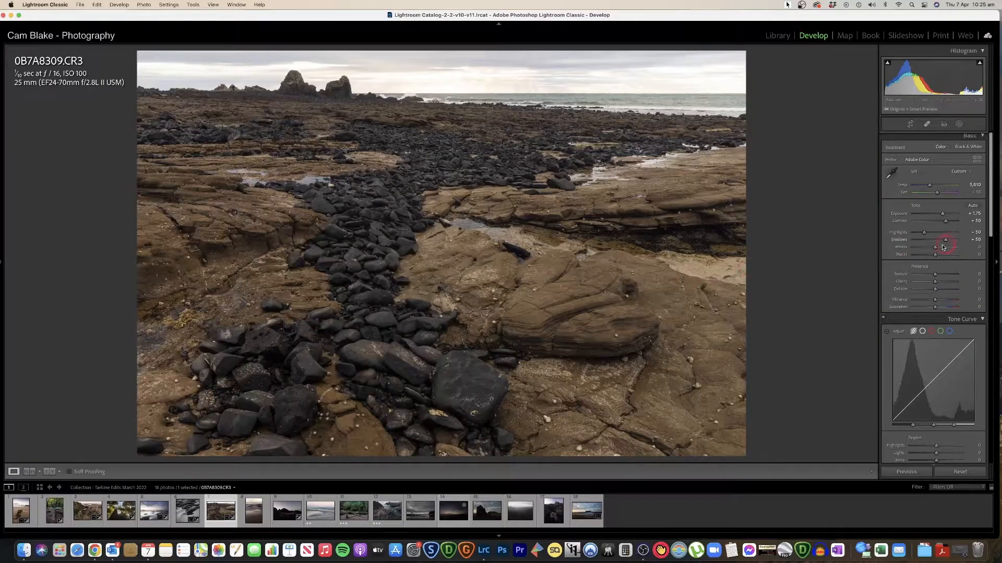
Set Texture to -10, Clarity to +10 and Dehaze to +20
{"action": "scroll", "coordinate": [943, 247], "scroll_direction": "down", "scroll_amount": 2}
{"action": "left_click_drag", "start_coordinate": [936, 258], "coordinate": [937, 277]}
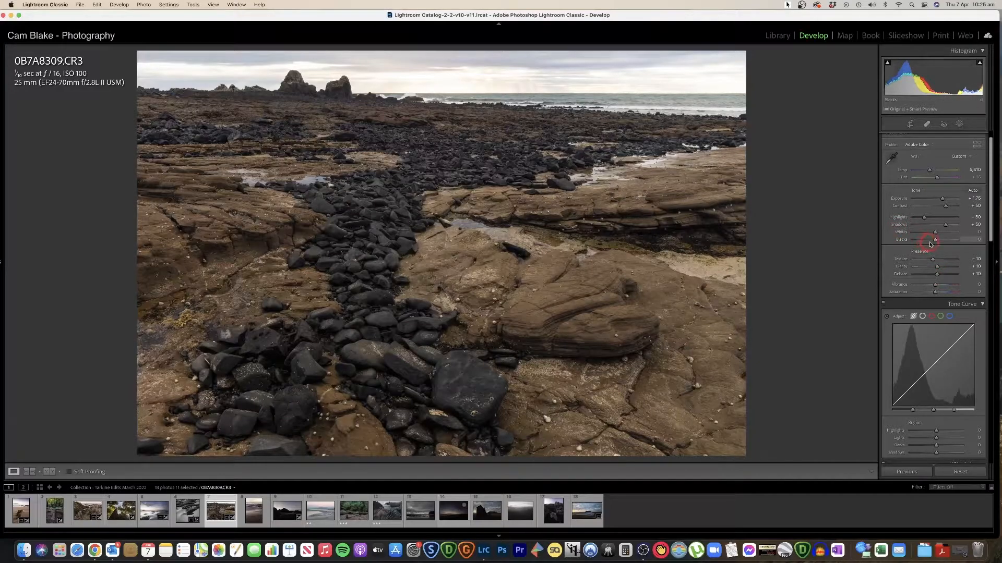
{"action": "left_click_drag", "start_coordinate": [937, 274], "coordinate": [938, 274]}
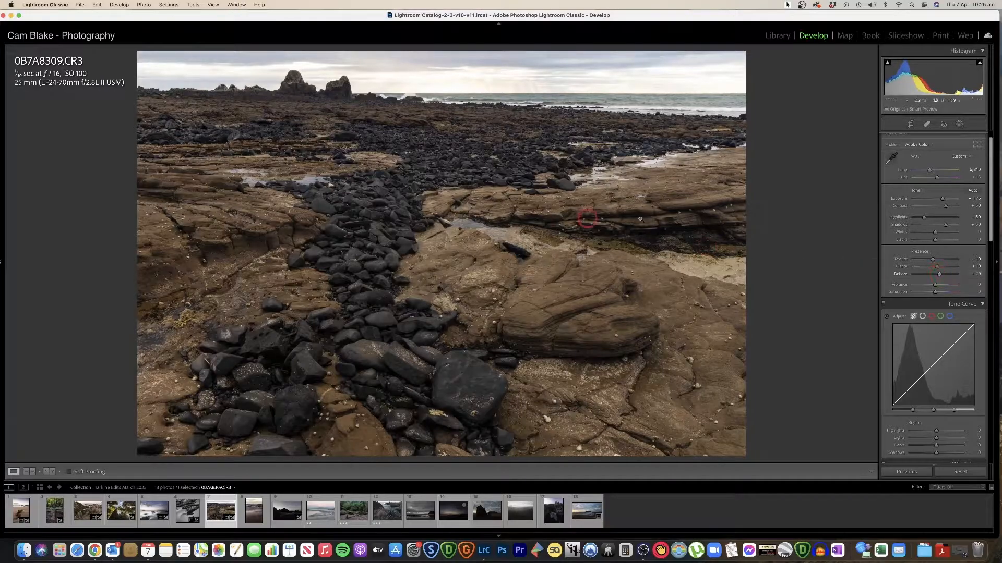
Set the tone curve's Highlights to +24 and Shadows to -10, and compare the result with the original side by side
{"action": "scroll", "coordinate": [918, 252], "scroll_direction": "down", "scroll_amount": 1}
{"action": "scroll", "coordinate": [918, 252], "scroll_direction": "down", "scroll_amount": 6}
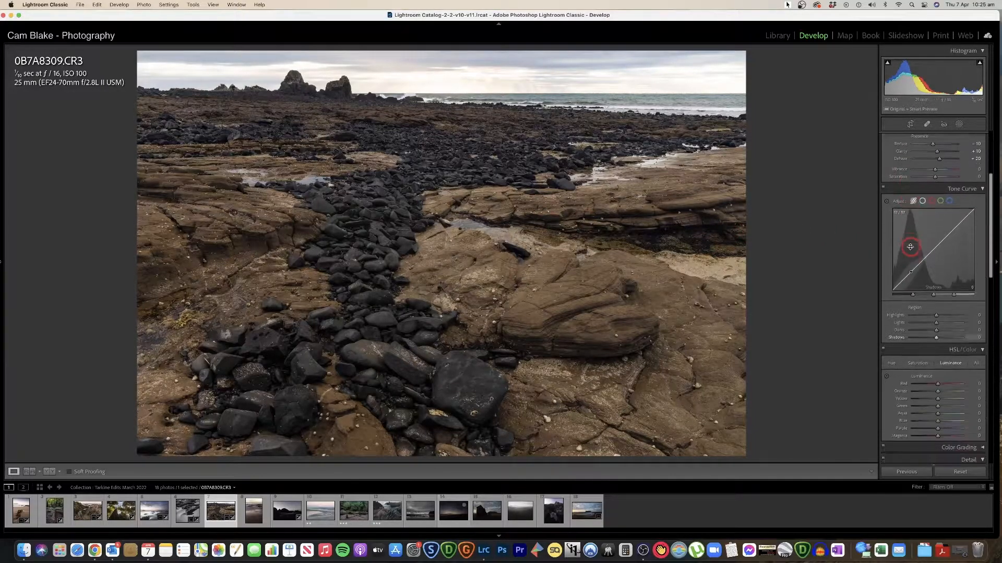
{"action": "mouse_move", "coordinate": [950, 256]}
{"action": "left_mouse_down"}
{"action": "mouse_move", "coordinate": [919, 256]}
{"action": "mouse_move", "coordinate": [956, 255]}
{"action": "mouse_move", "coordinate": [943, 255]}
{"action": "left_mouse_up"}
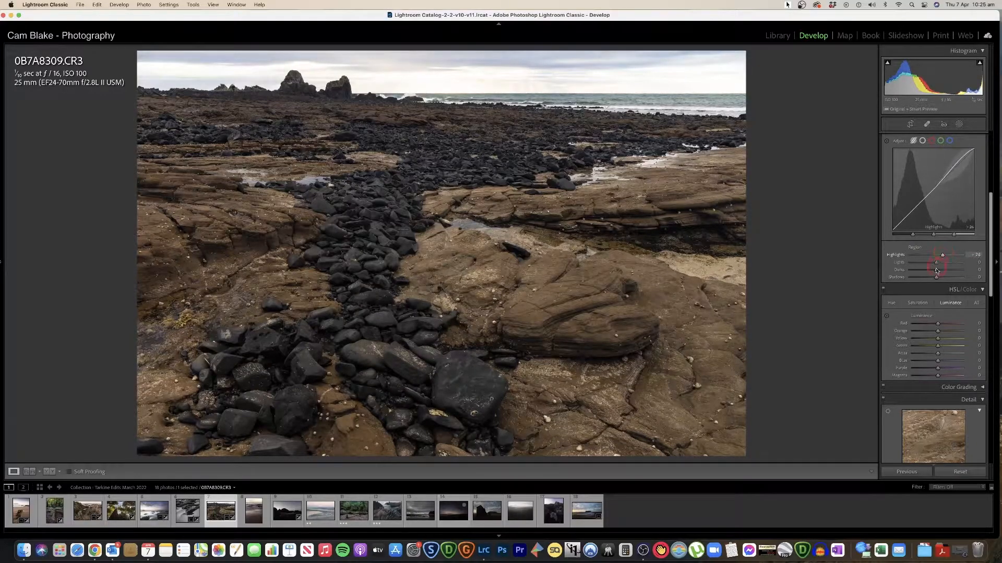
{"action": "left_click_drag", "start_coordinate": [936, 277], "coordinate": [932, 278]}
{"action": "scroll", "coordinate": [937, 271], "scroll_direction": "down", "scroll_amount": 3}
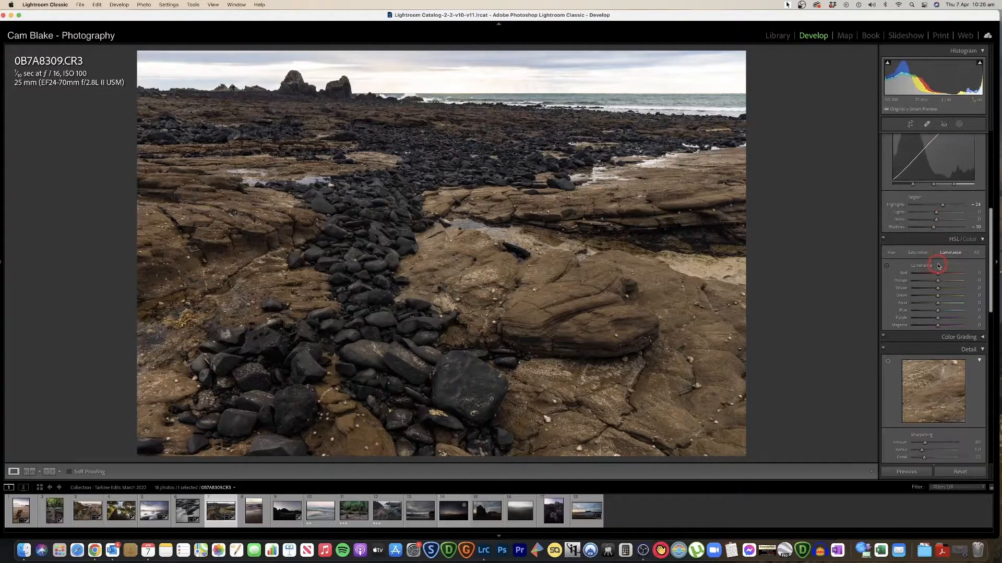
{"action": "key", "text": "y"}
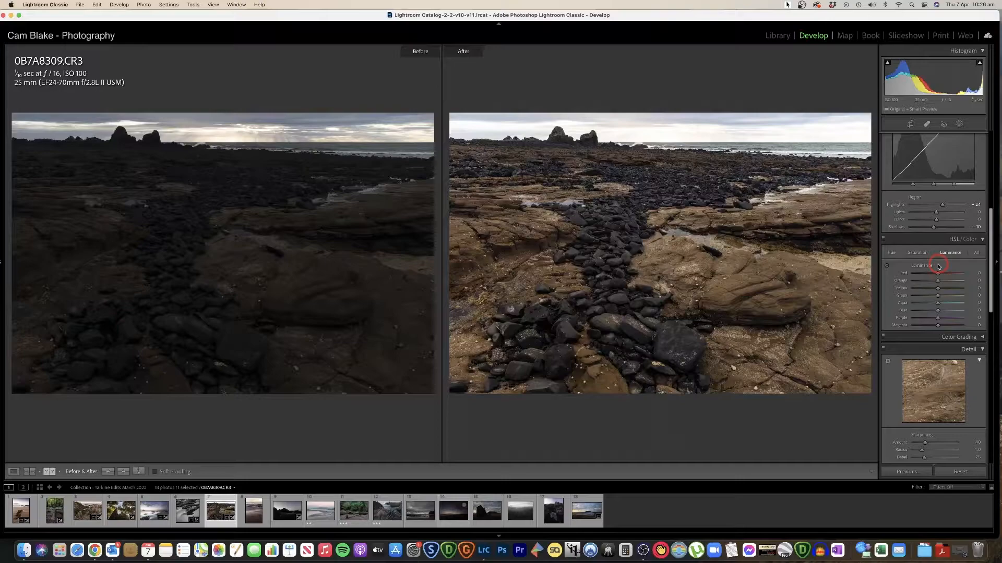
{"action": "key", "text": "y"}
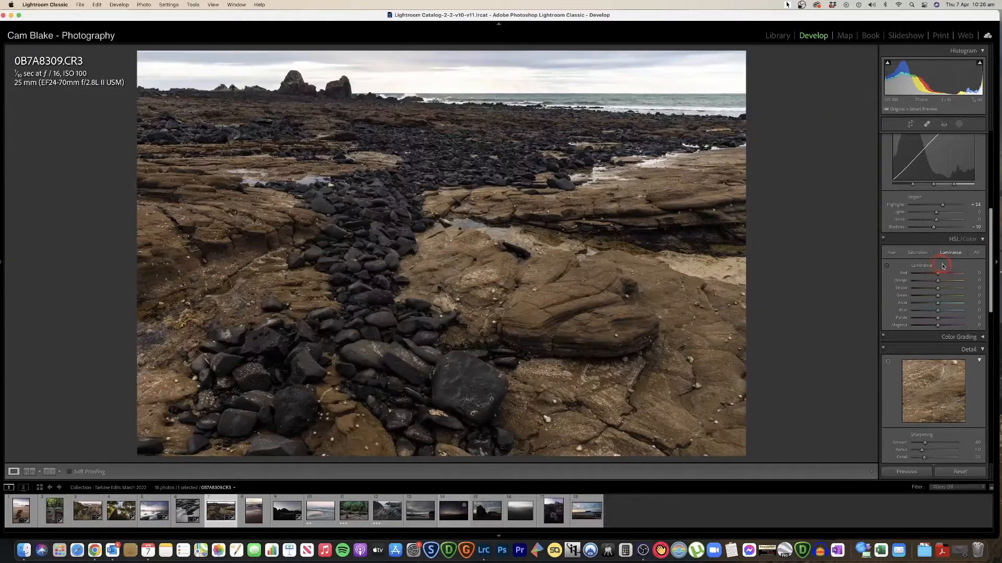
Set the HSL luminance of Orange and Yellow to +10 and of Blue to -5
{"action": "left_click", "coordinate": [938, 280]}
{"action": "mouse_move", "coordinate": [937, 281]}
{"action": "left_mouse_down"}
{"action": "mouse_move", "coordinate": [924, 277]}
{"action": "mouse_move", "coordinate": [946, 289]}
{"action": "left_mouse_up"}
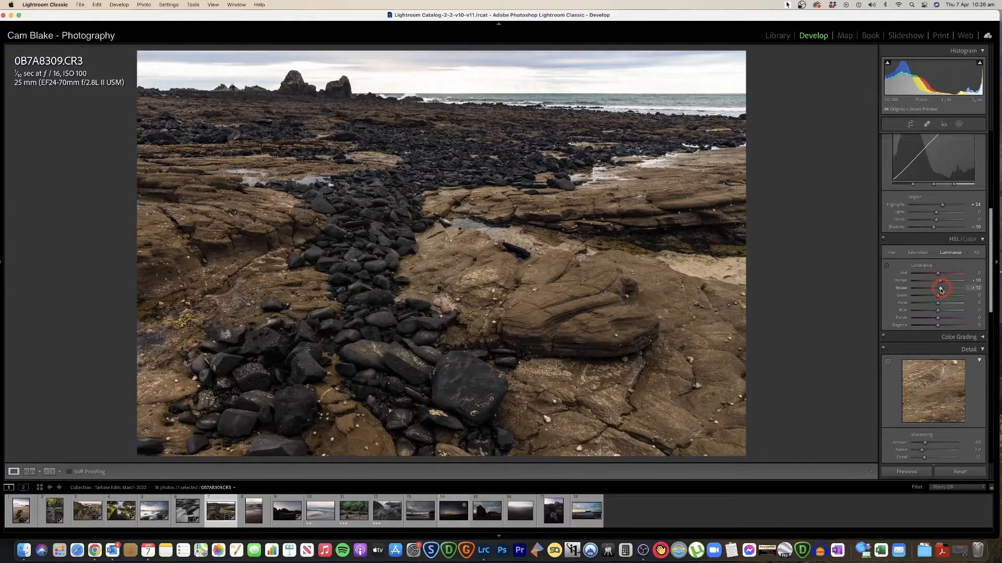
{"action": "left_click_drag", "start_coordinate": [938, 312], "coordinate": [937, 312]}
Raise the sharpening Masking so the smooth areas are sharpened less
{"action": "scroll", "coordinate": [939, 313], "scroll_direction": "down", "scroll_amount": 5}
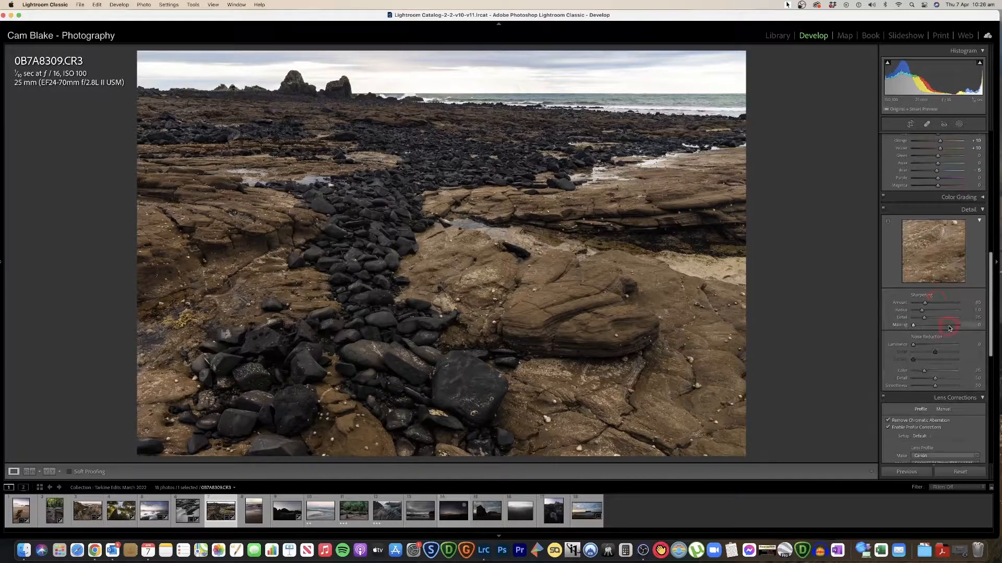
{"action": "left_click_drag", "start_coordinate": [950, 326], "coordinate": [935, 328]}
{"action": "scroll", "coordinate": [936, 329], "scroll_direction": "up", "scroll_amount": 10}
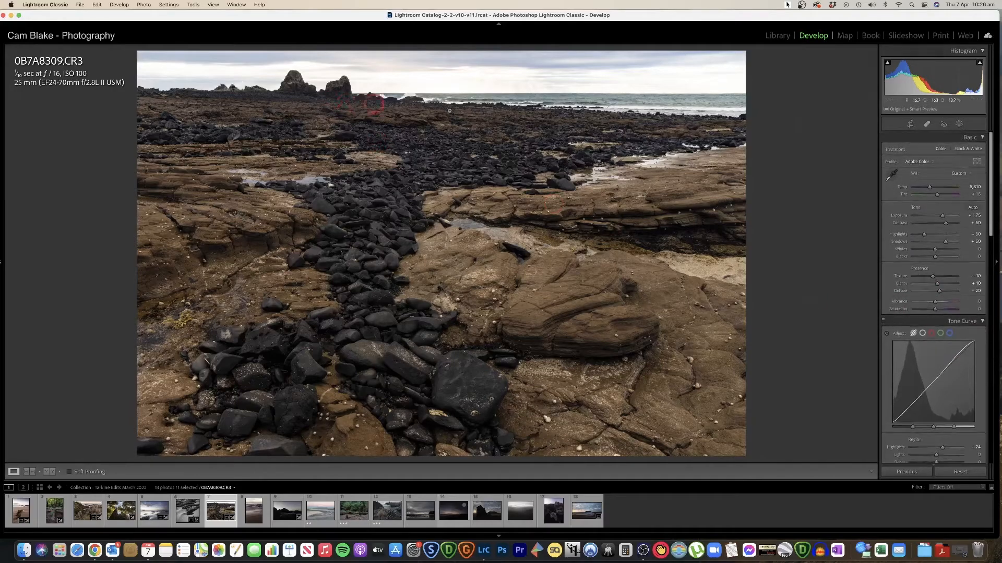
Mask the sky, set the mask's Highlights to -50, lower its Exposure slightly and raise its Contrast
{"action": "left_click", "coordinate": [959, 124]}
{"action": "left_click", "coordinate": [902, 161]}
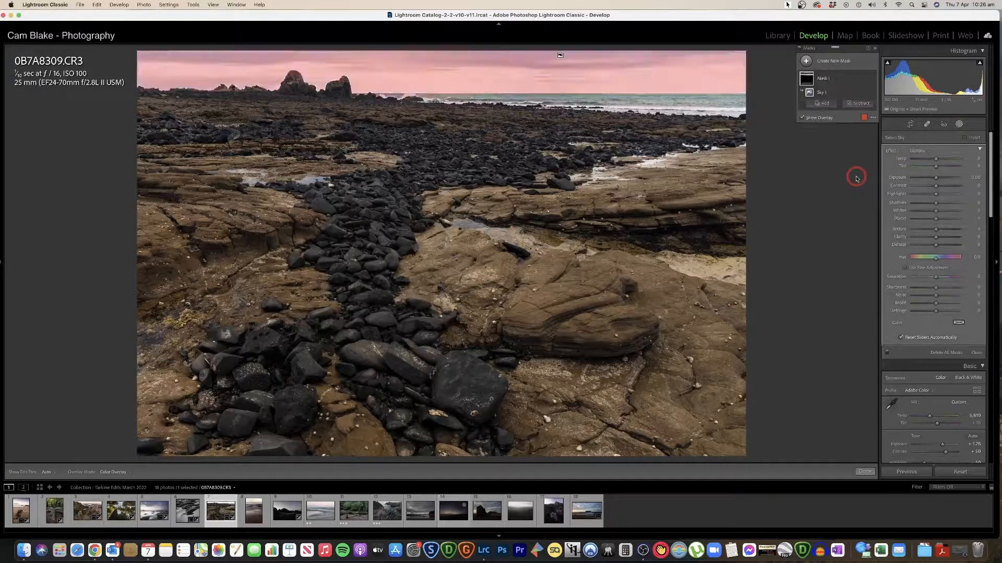
{"action": "left_click_drag", "start_coordinate": [936, 193], "coordinate": [924, 195]}
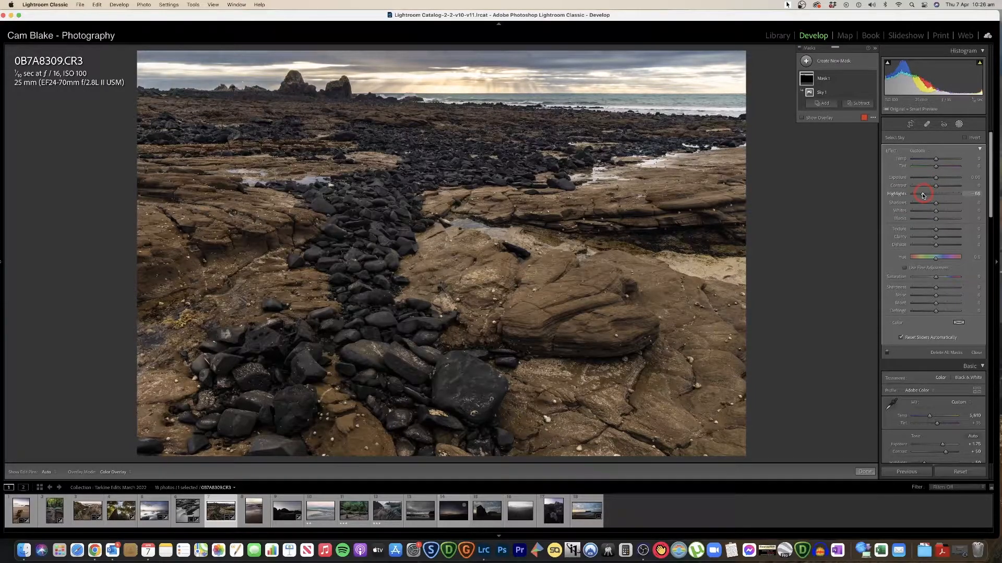
{"action": "left_click_drag", "start_coordinate": [935, 177], "coordinate": [942, 185]}
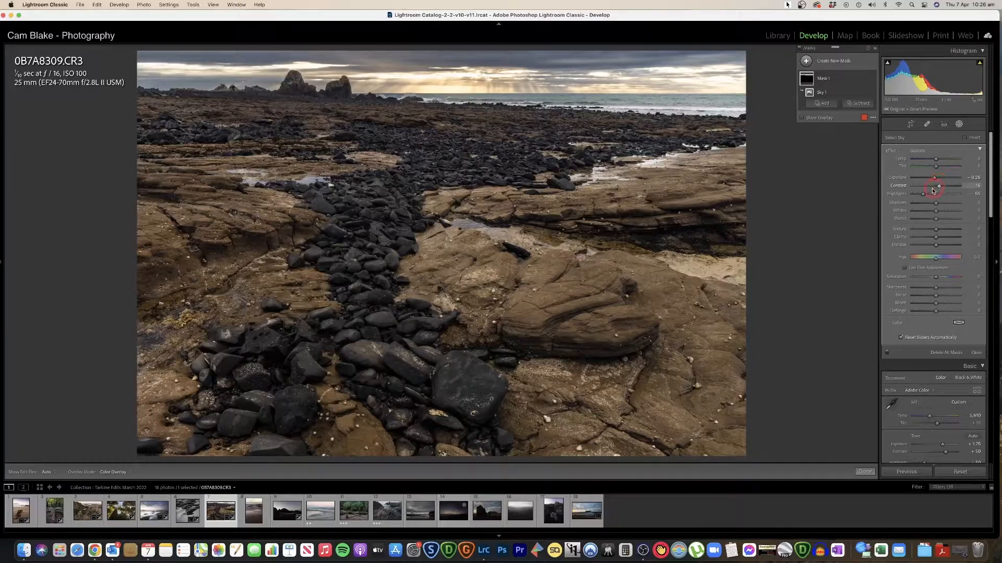
Widen the crop at its original aspect ratio to bring back more sky, the grassy headland and the left-edge boulder
{"action": "left_click", "coordinate": [910, 125]}
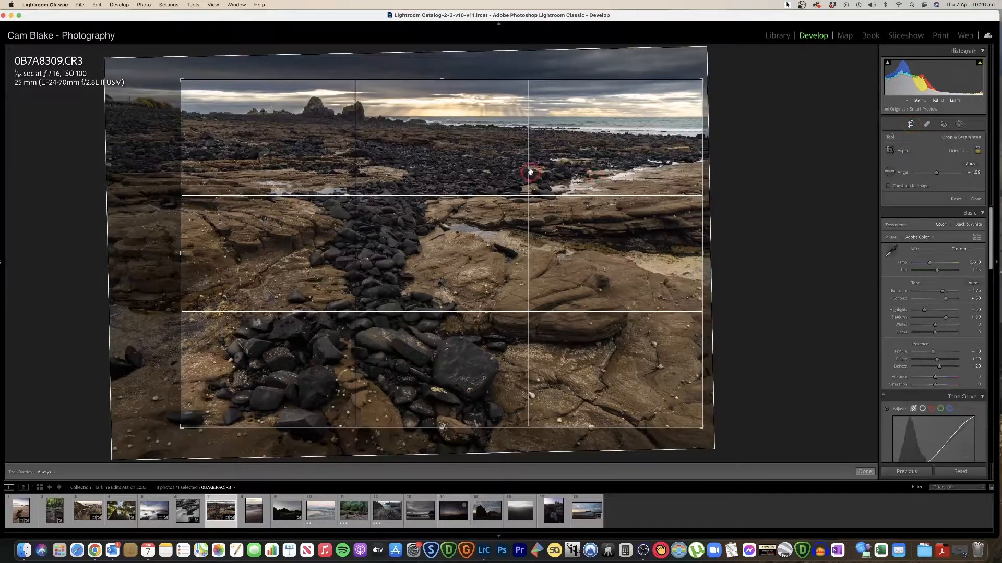
{"action": "left_click_drag", "start_coordinate": [180, 80], "coordinate": [163, 53]}
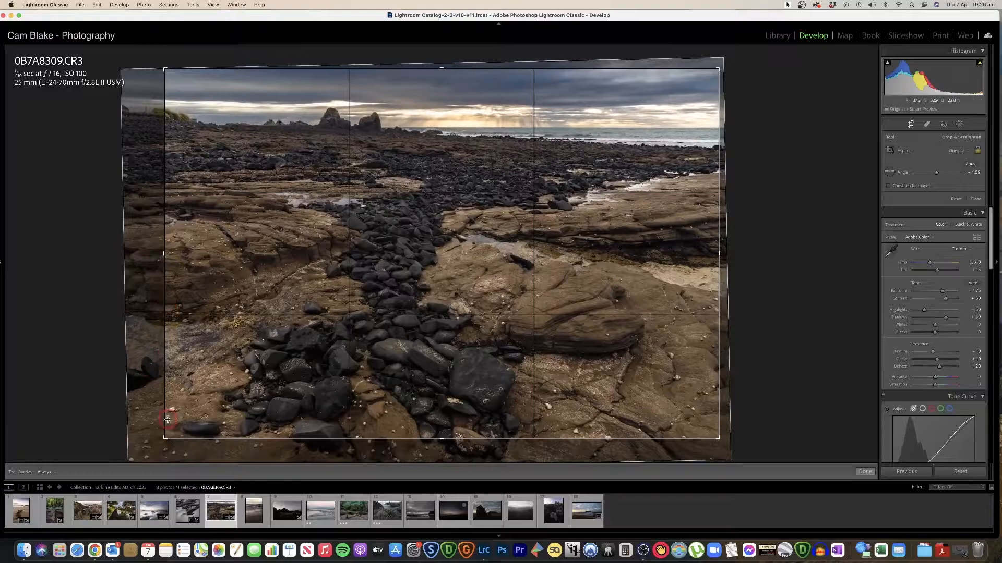
{"action": "left_click_drag", "start_coordinate": [280, 371], "coordinate": [280, 352]}
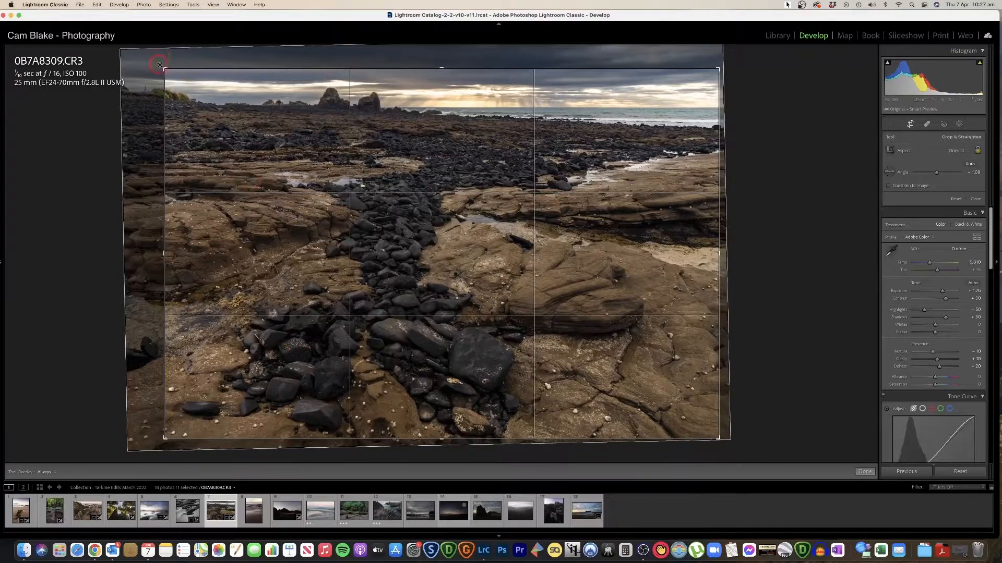
{"action": "left_click_drag", "start_coordinate": [165, 67], "coordinate": [148, 54]}
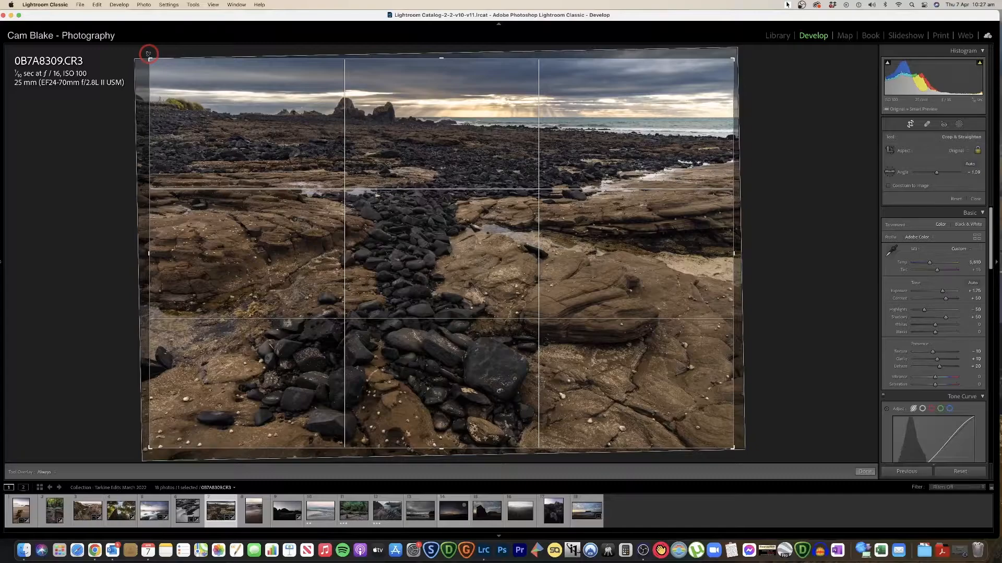
{"action": "left_click_drag", "start_coordinate": [398, 247], "coordinate": [398, 245]}
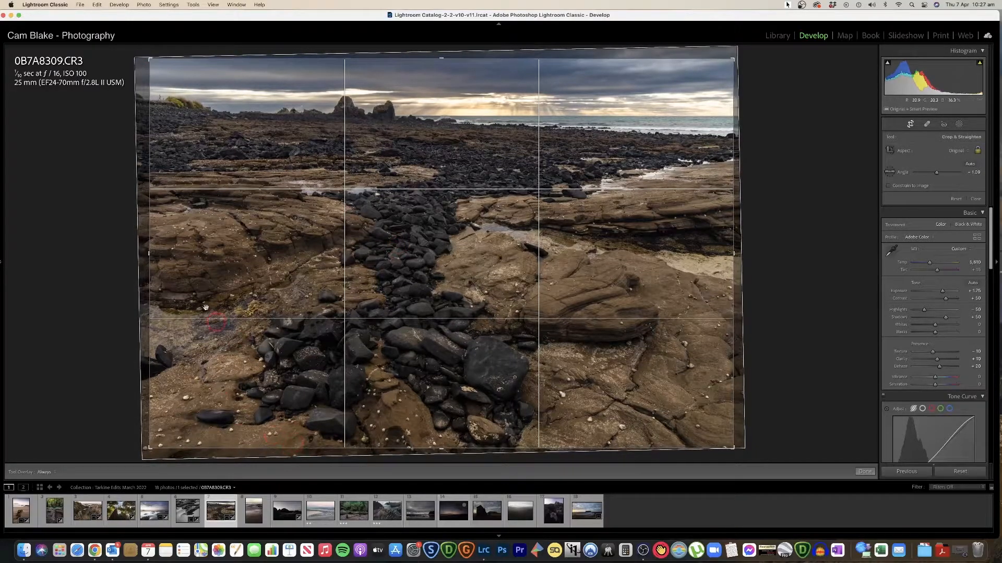
{"action": "left_click_drag", "start_coordinate": [148, 61], "coordinate": [152, 59]}
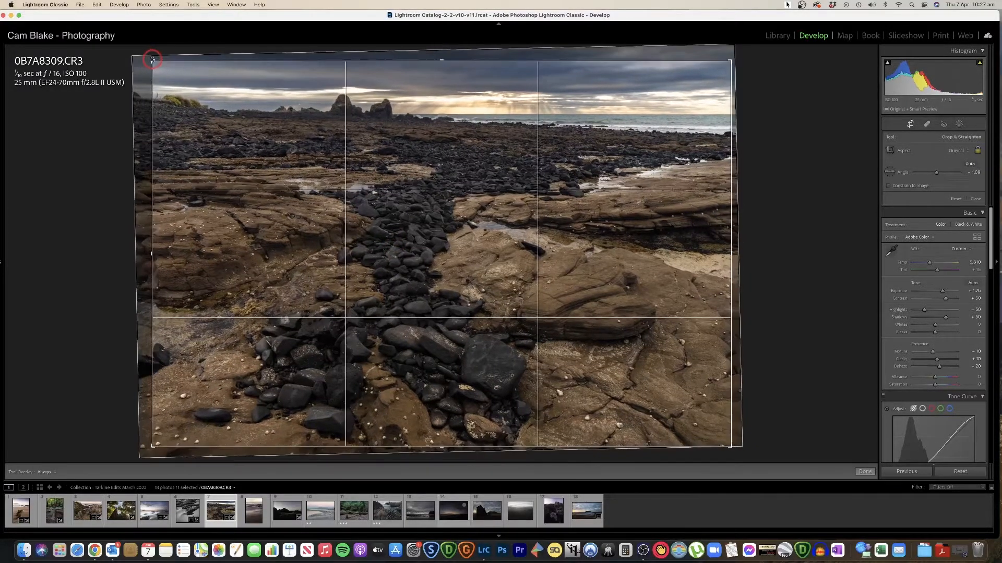
{"action": "left_click", "coordinate": [865, 472]}
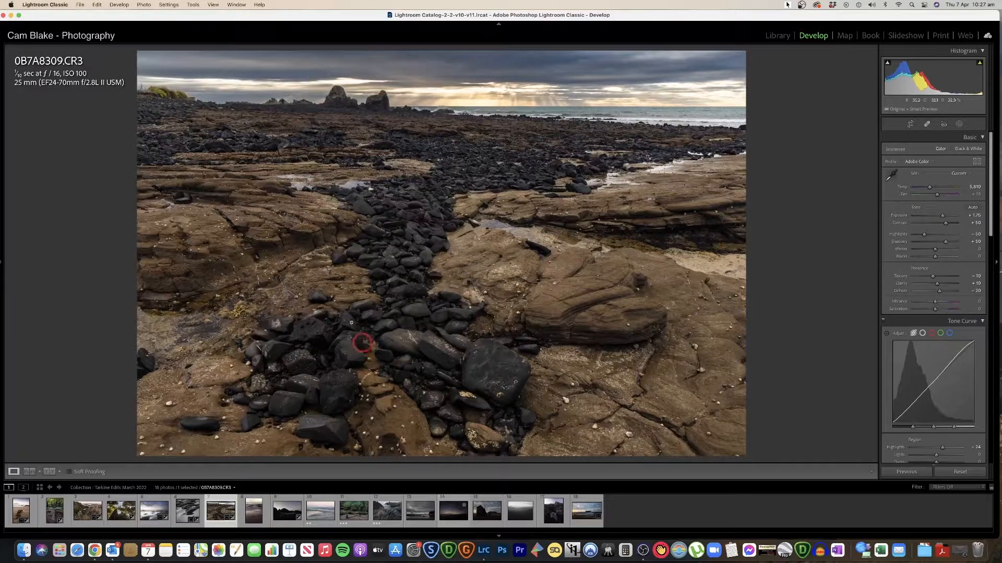
Reopen the existing sky mask and warm its colour temperature slightly
{"action": "left_click", "coordinate": [961, 125]}
{"action": "left_click", "coordinate": [921, 175]}
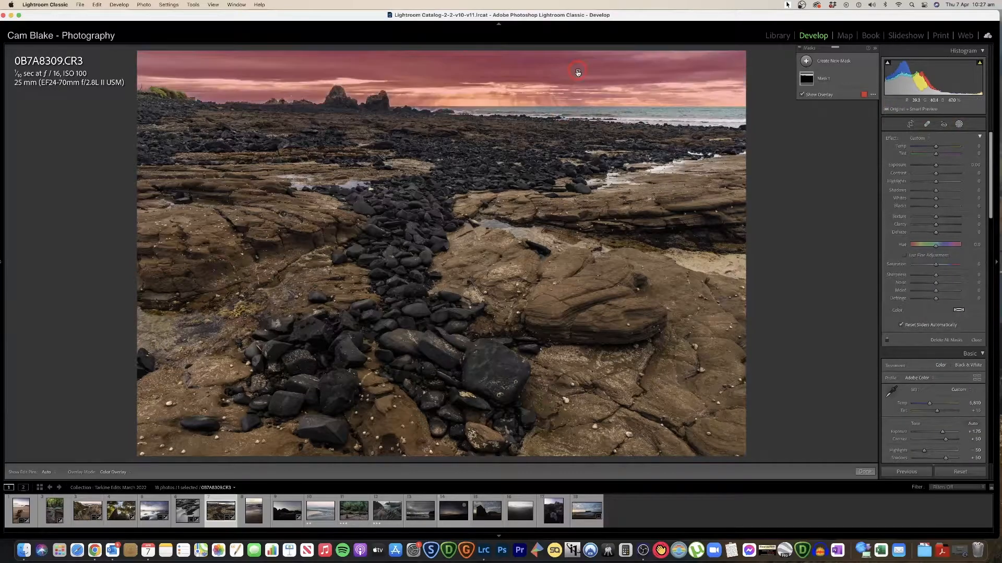
{"action": "left_click_drag", "start_coordinate": [939, 178], "coordinate": [940, 186]}
{"action": "left_click", "coordinate": [935, 161]}
{"action": "left_click_drag", "start_coordinate": [931, 161], "coordinate": [942, 159]}
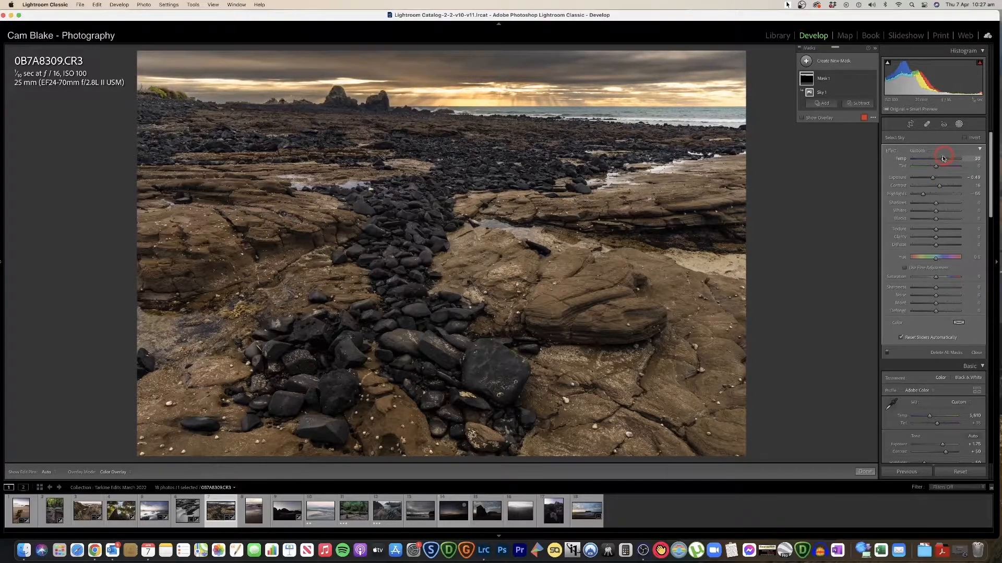
{"action": "left_click_drag", "start_coordinate": [939, 161], "coordinate": [937, 161]}
{"action": "scroll", "coordinate": [937, 161], "scroll_direction": "down", "scroll_amount": 1}
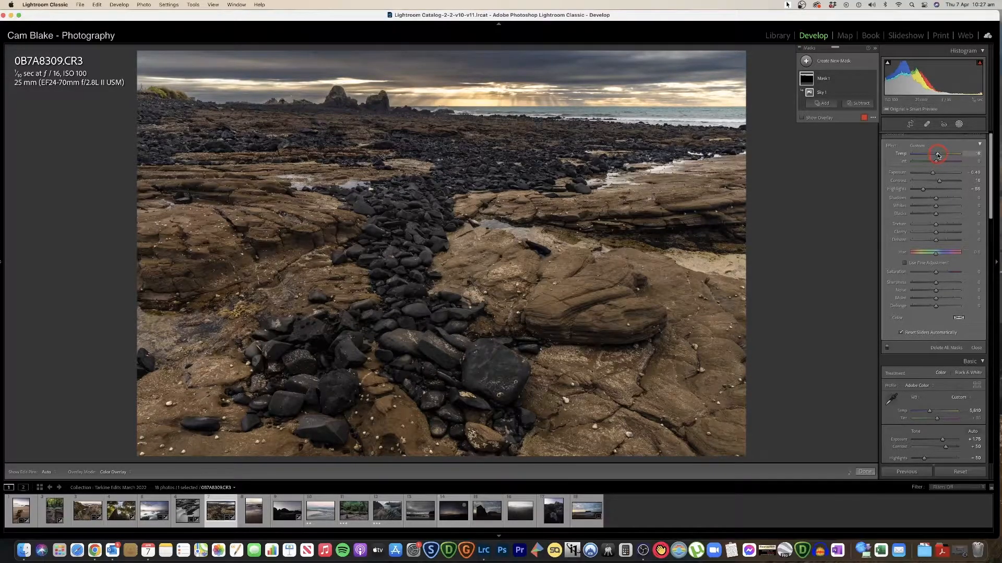
{"action": "left_click_drag", "start_coordinate": [937, 155], "coordinate": [937, 155]}
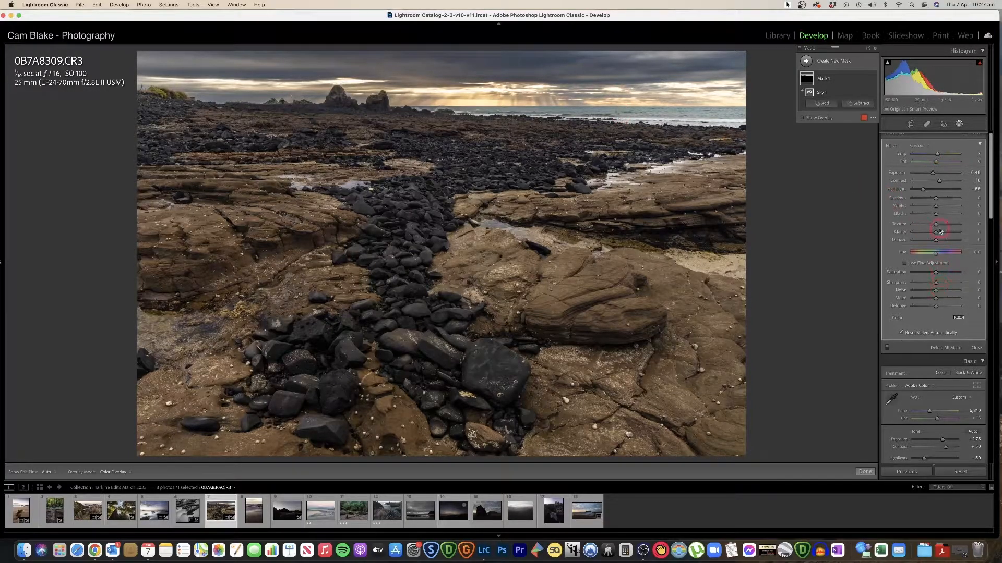
Lower the sky mask's Texture to about -20, raise its Clarity slightly, and compare the whole photo before and after
{"action": "left_click_drag", "start_coordinate": [950, 225], "coordinate": [931, 225]}
{"action": "left_click_drag", "start_coordinate": [938, 233], "coordinate": [943, 234]}
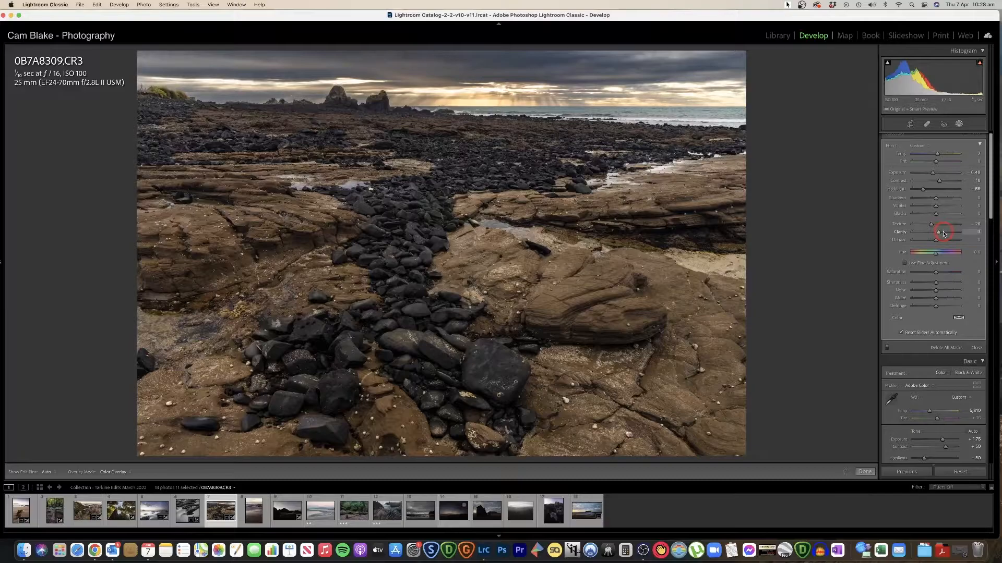
{"action": "left_click_drag", "start_coordinate": [937, 241], "coordinate": [933, 242]}
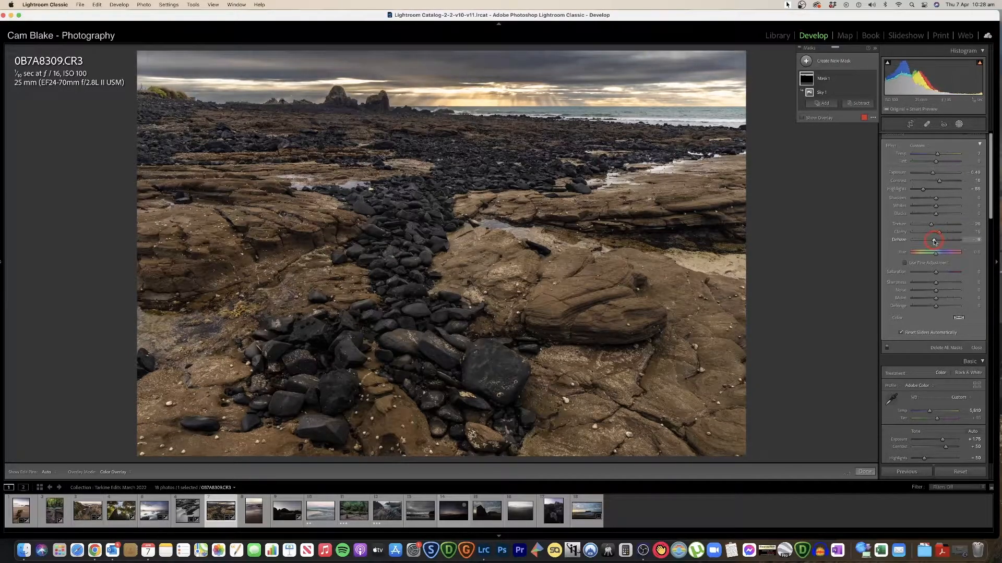
{"action": "left_click", "coordinate": [865, 471]}
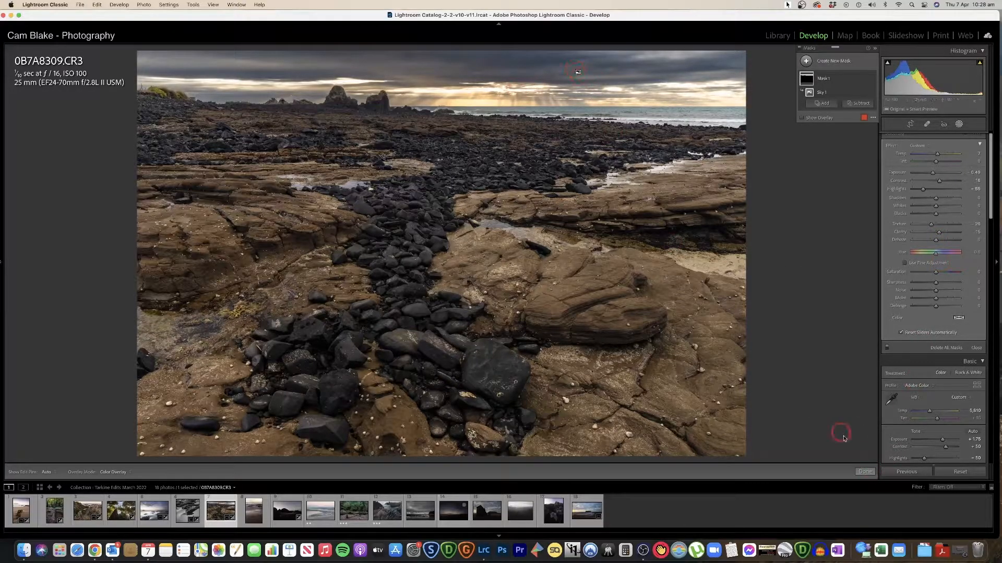
{"action": "left_click", "coordinate": [864, 472]}
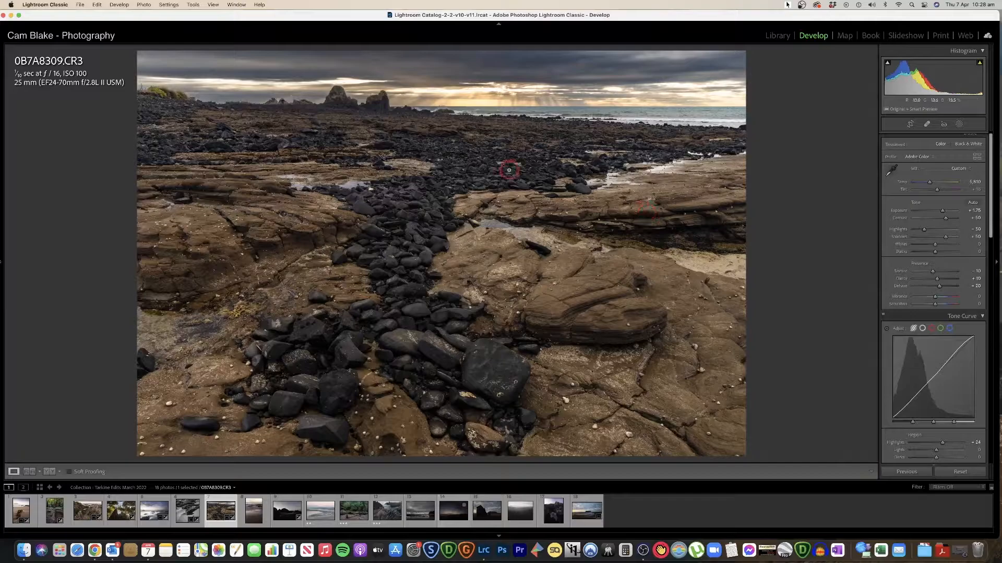
{"action": "key", "text": "y"}
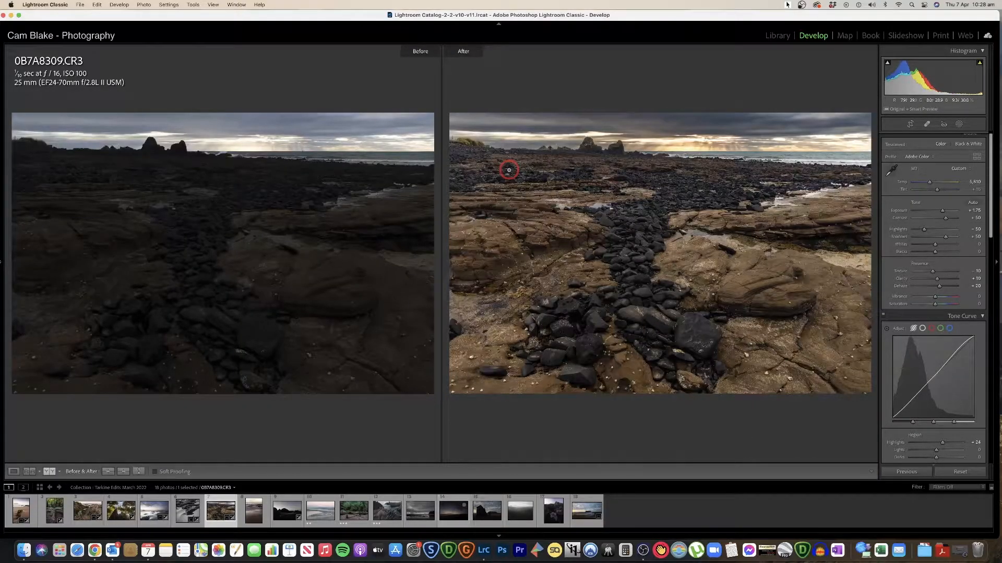
{"action": "key", "text": "y"}
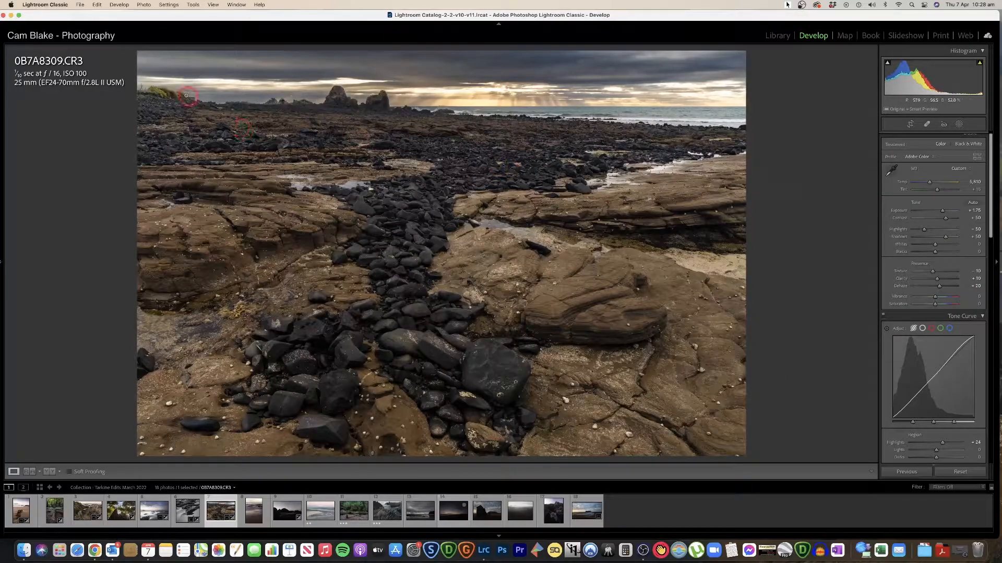
Try to heal out the small building beside the grassy headland with one large spot, with spot visualization off
{"action": "left_click_drag", "start_coordinate": [160, 87], "coordinate": [177, 106]}
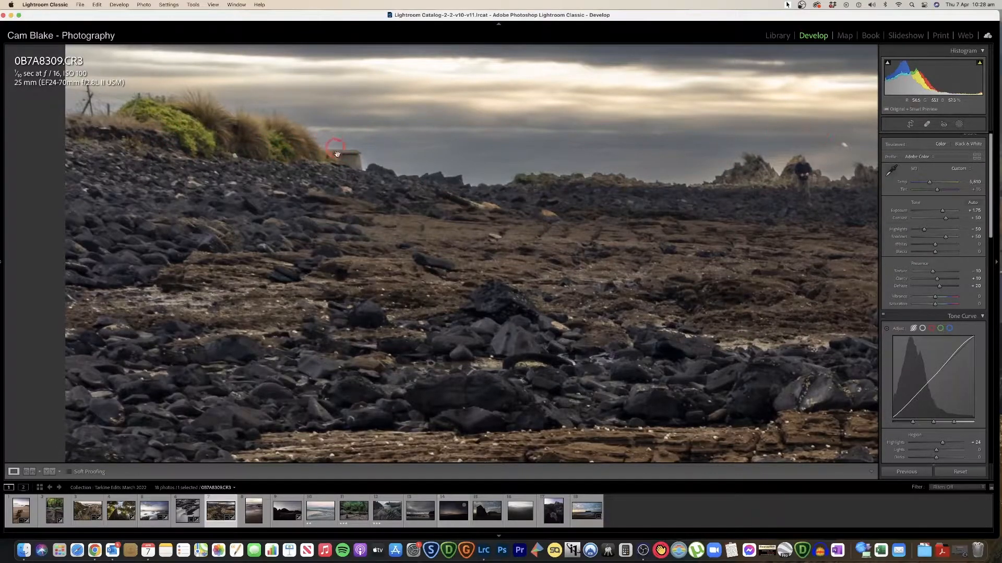
{"action": "key", "text": "q"}
{"action": "key", "text": "a"}
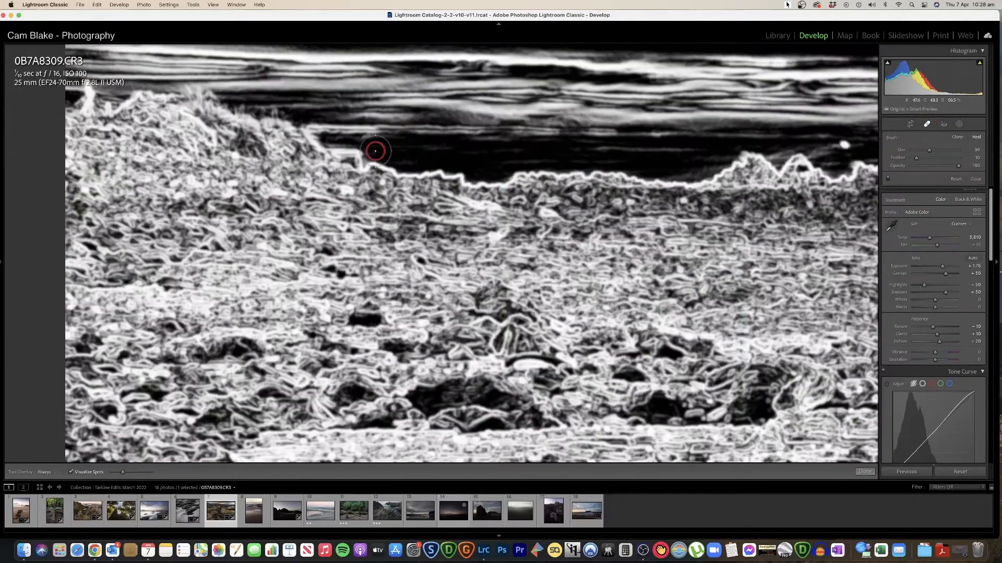
{"action": "left_click", "coordinate": [91, 473]}
{"action": "scroll", "coordinate": [344, 154], "scroll_direction": "up", "scroll_amount": 3}
{"action": "scroll", "coordinate": [341, 154], "scroll_direction": "up", "scroll_amount": 1}
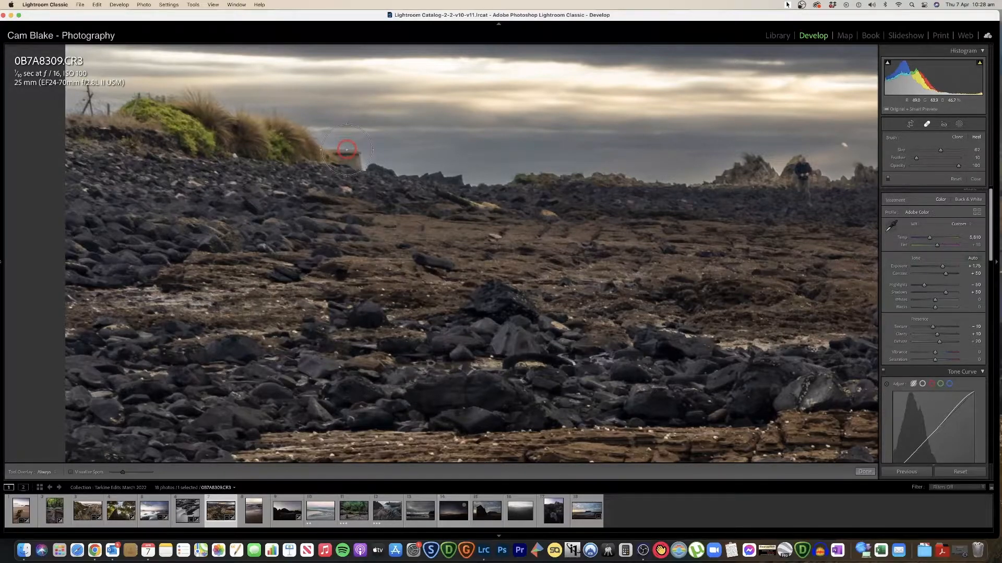
{"action": "left_click", "coordinate": [346, 149]}
{"action": "mouse_move", "coordinate": [452, 166]}
{"action": "left_mouse_down"}
{"action": "mouse_move", "coordinate": [402, 181]}
{"action": "mouse_move", "coordinate": [322, 165]}
{"action": "mouse_move", "coordinate": [256, 142]}
{"action": "mouse_move", "coordinate": [261, 134]}
{"action": "mouse_move", "coordinate": [197, 138]}
{"action": "mouse_move", "coordinate": [289, 144]}
{"action": "left_mouse_up"}
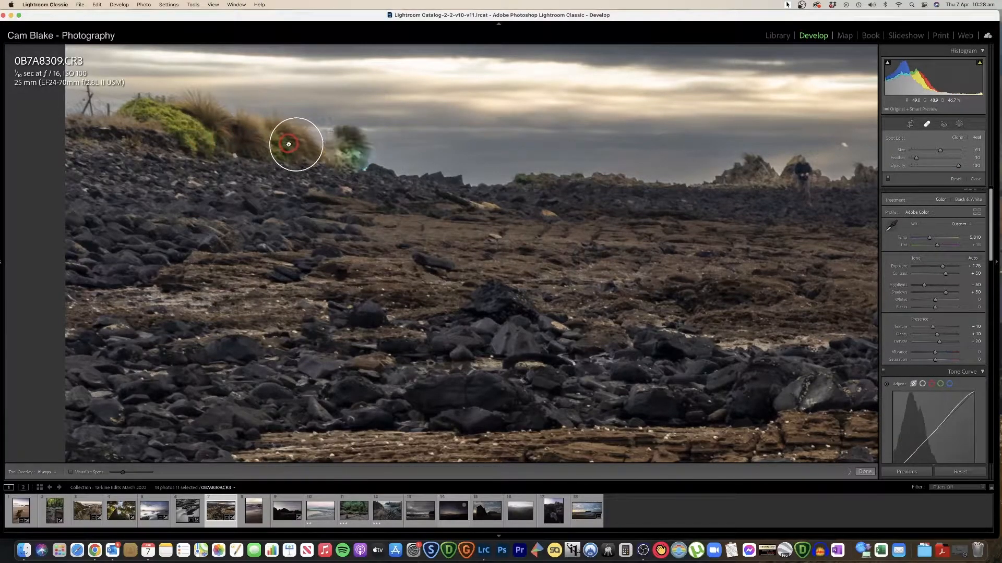
{"action": "key", "text": "Delete"}
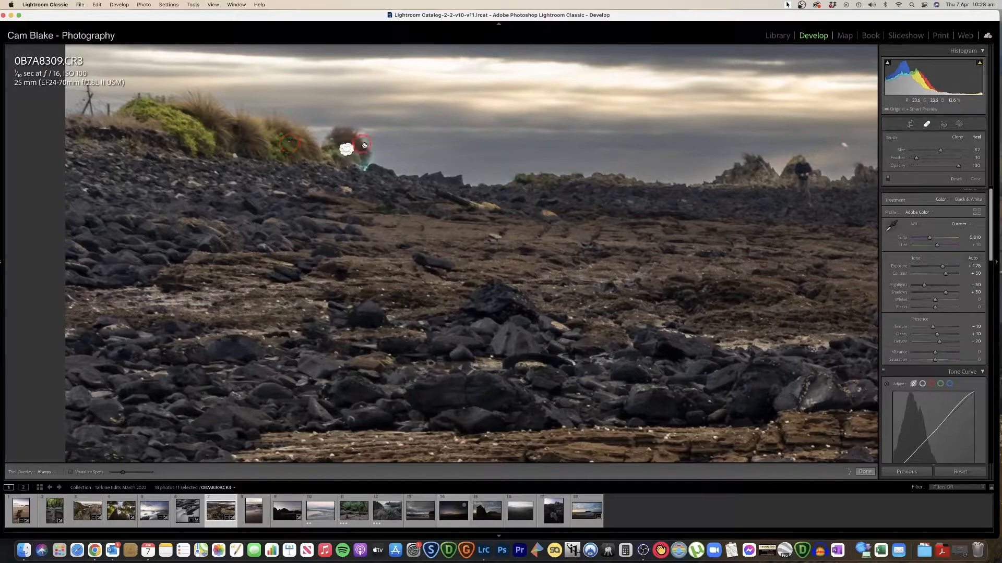
Try to cover the small building with smaller, less feathered healing strokes sampled from the neighbouring grass
{"action": "scroll", "coordinate": [353, 155], "scroll_direction": "down", "scroll_amount": 4}
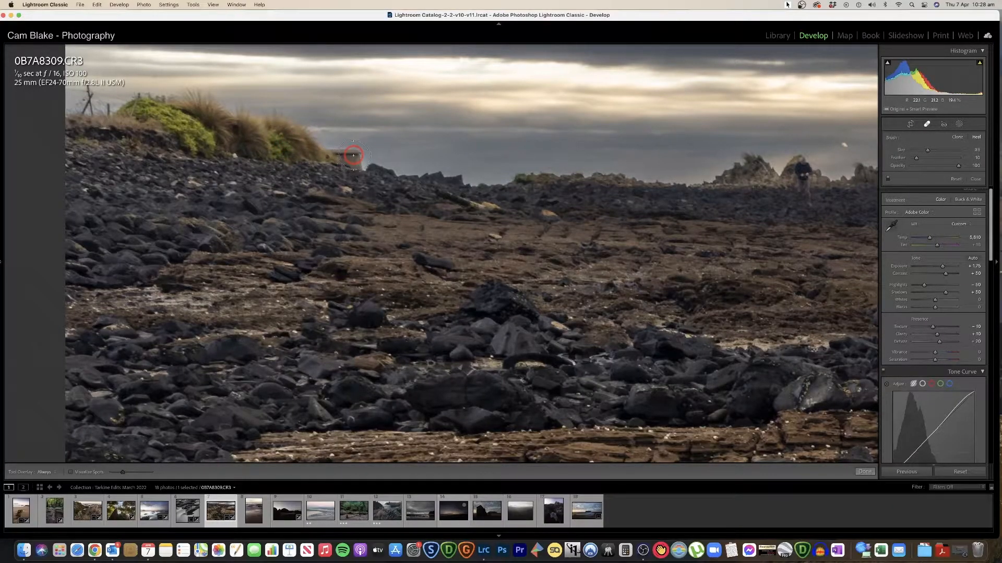
{"action": "left_click_drag", "start_coordinate": [329, 155], "coordinate": [354, 158]}
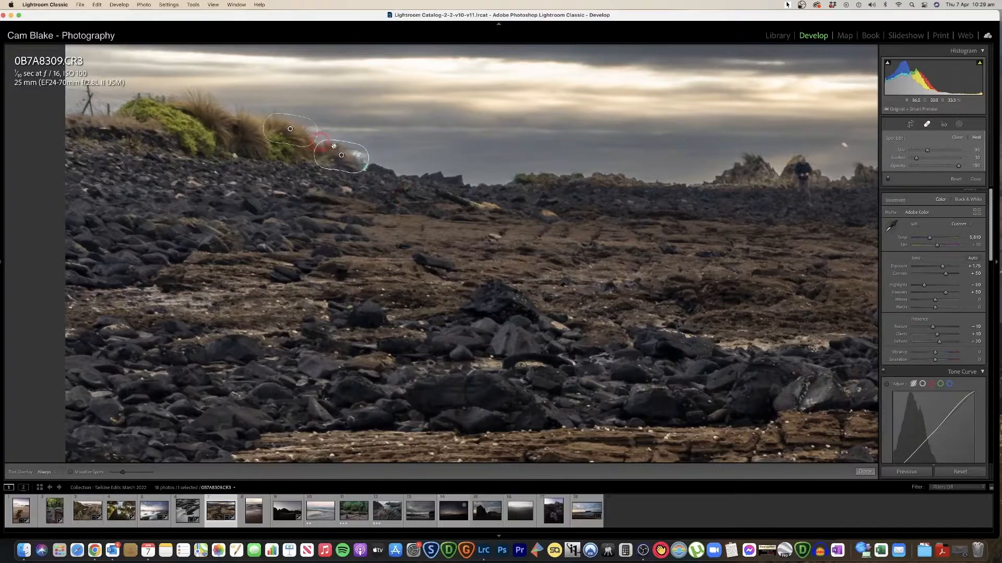
{"action": "key", "text": "Delete"}
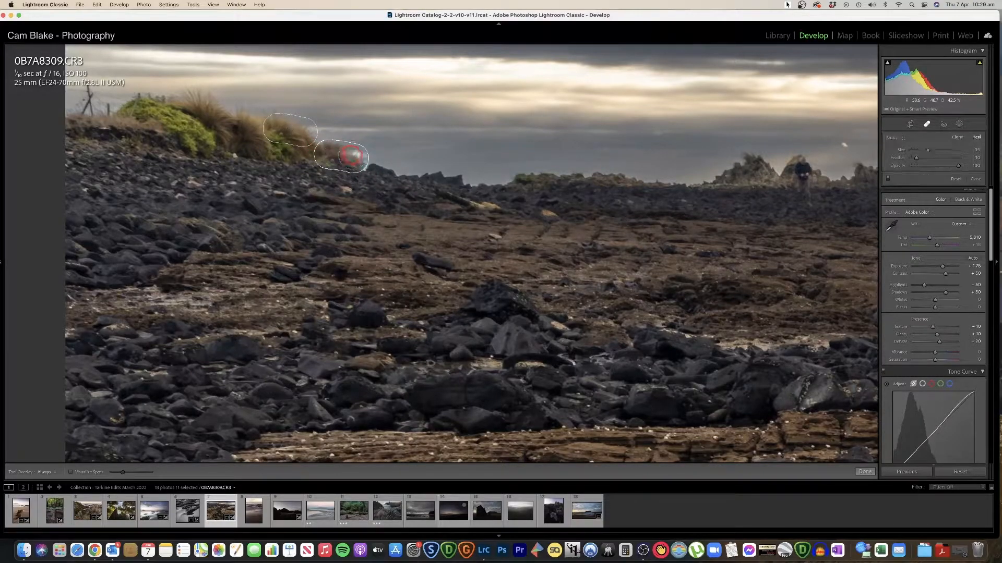
{"action": "left_click_drag", "start_coordinate": [315, 151], "coordinate": [371, 160]}
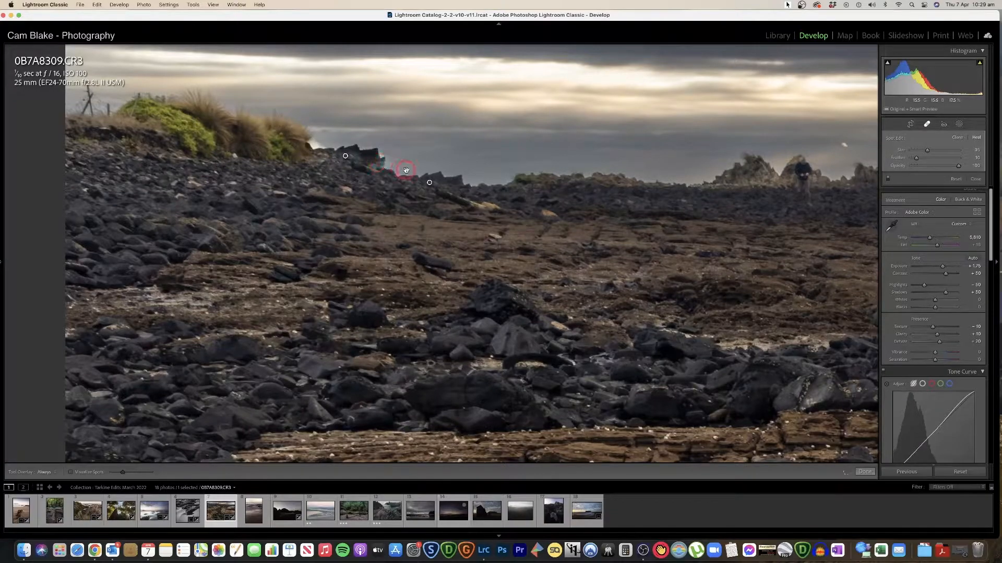
{"action": "mouse_move", "coordinate": [395, 168]}
{"action": "left_mouse_down"}
{"action": "mouse_move", "coordinate": [281, 163]}
{"action": "mouse_move", "coordinate": [256, 133]}
{"action": "left_mouse_up"}
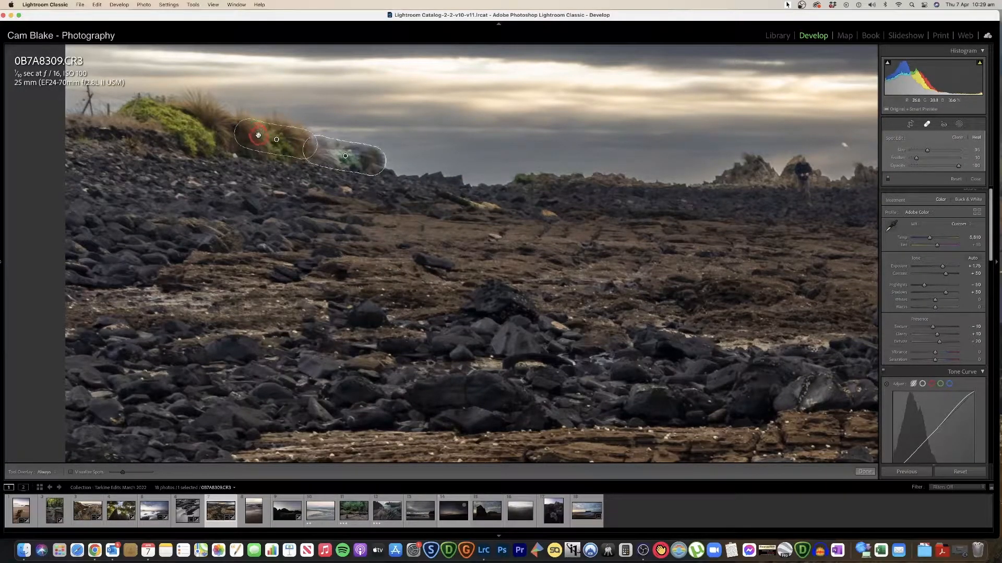
{"action": "left_click_drag", "start_coordinate": [256, 135], "coordinate": [247, 135]}
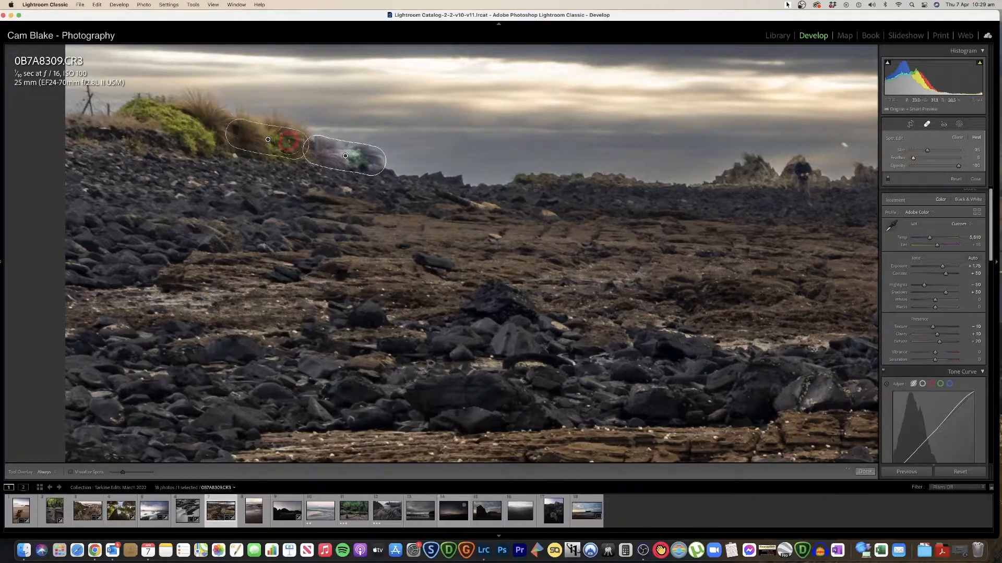
{"action": "key", "text": "Delete"}
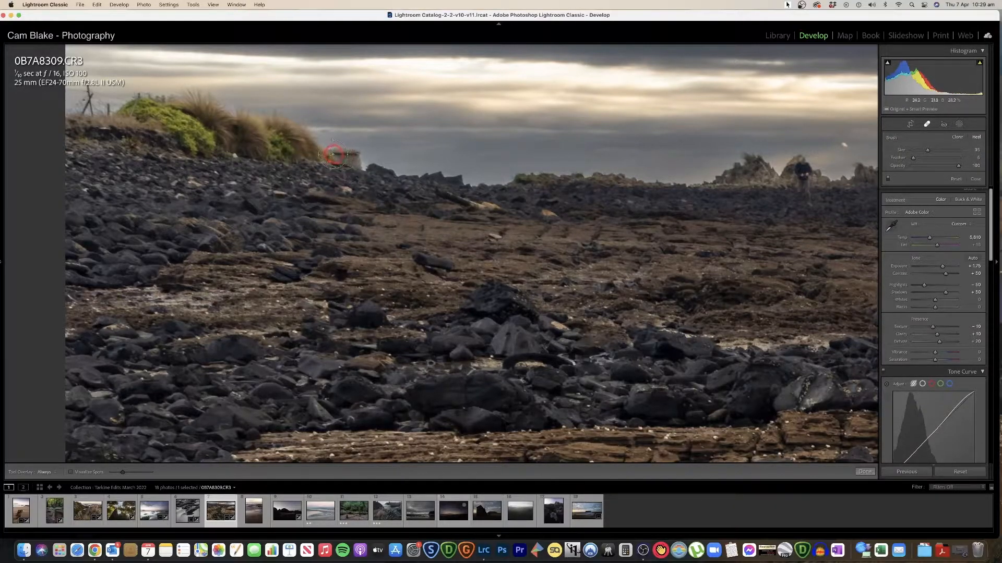
Try one more short healing stroke over the building, testing its opacity and sampling from lower in the grass
{"action": "left_click_drag", "start_coordinate": [332, 153], "coordinate": [357, 159]}
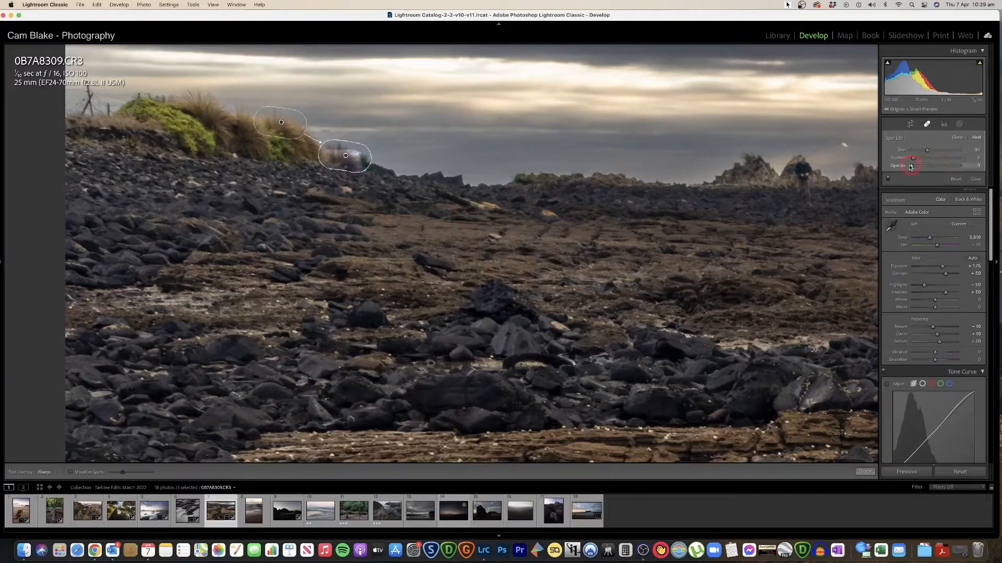
{"action": "left_click_drag", "start_coordinate": [911, 166], "coordinate": [987, 167]}
{"action": "mouse_move", "coordinate": [274, 128]}
{"action": "left_mouse_down"}
{"action": "mouse_move", "coordinate": [257, 151]}
{"action": "mouse_move", "coordinate": [242, 146]}
{"action": "left_mouse_up"}
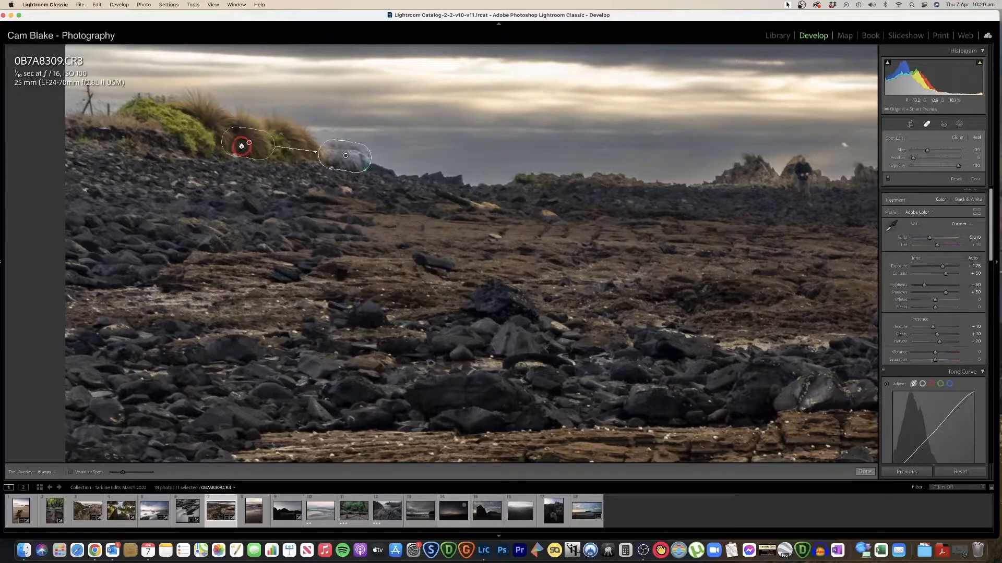
{"action": "key", "text": "Delete"}
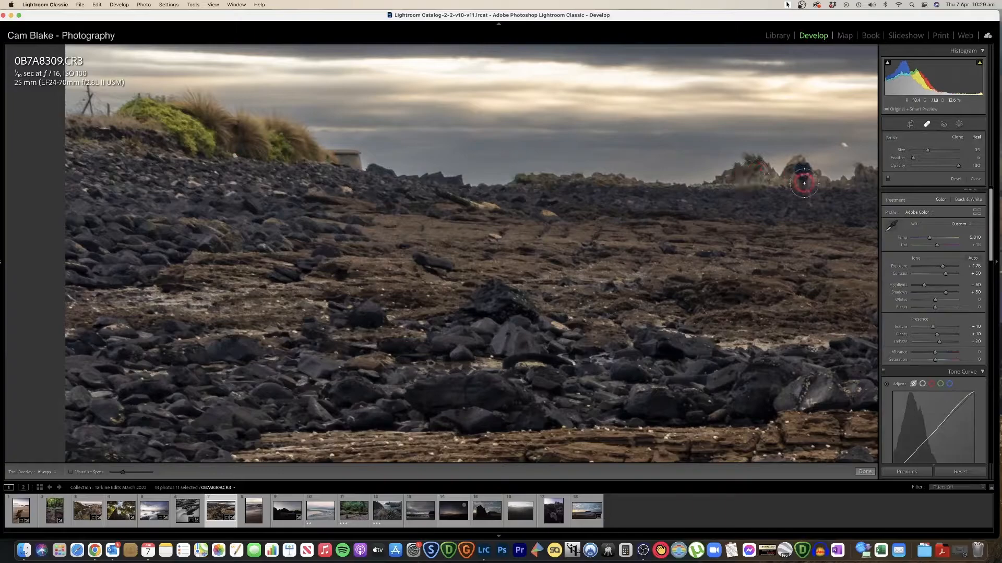
{"action": "left_click", "coordinate": [864, 471]}
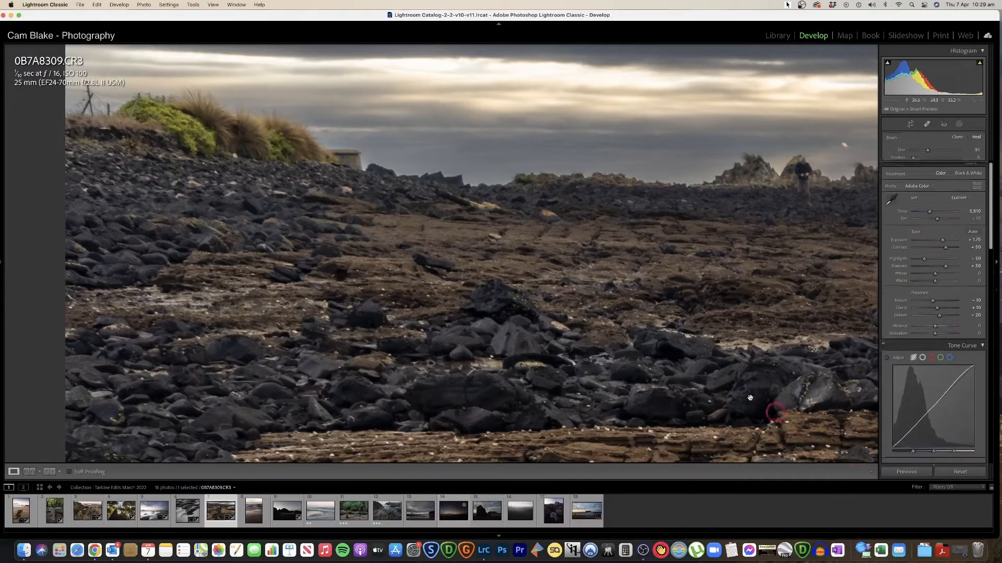
{"action": "left_click", "coordinate": [418, 216]}
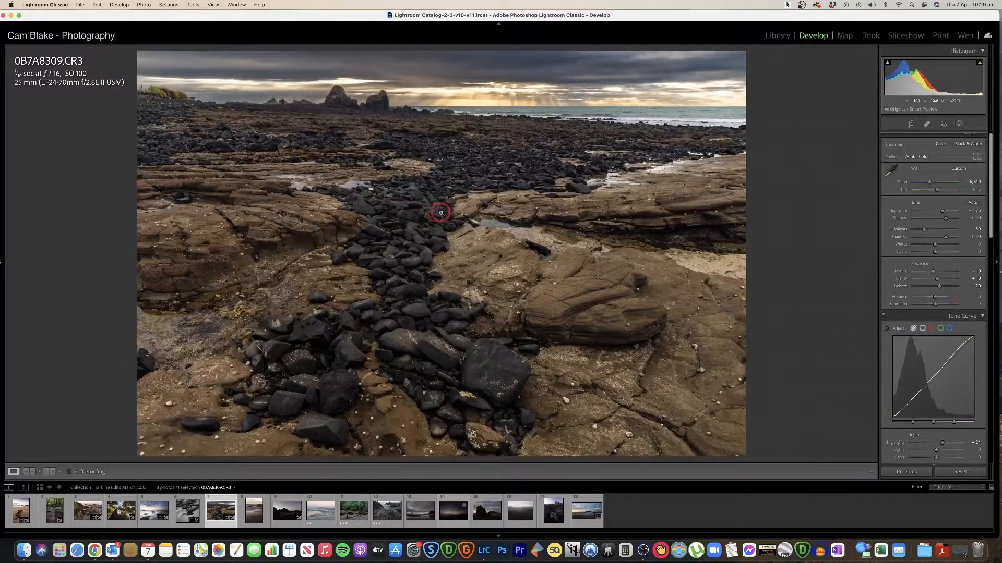
Compare the before and after versions, examining the small building beside the grassy headland up close
{"action": "key", "text": "y"}
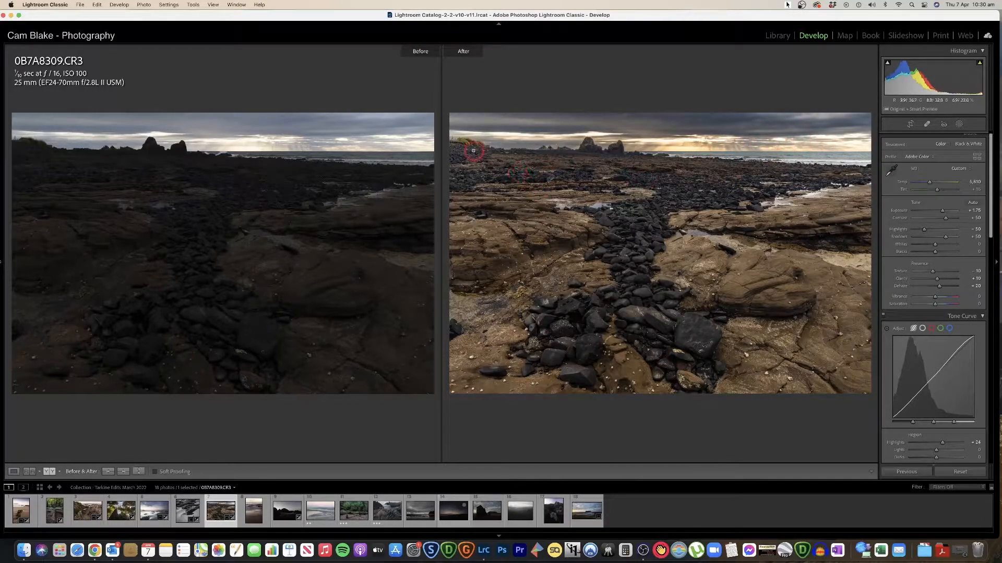
{"action": "left_click", "coordinate": [478, 142]}
{"action": "left_click_drag", "start_coordinate": [480, 142], "coordinate": [556, 151]}
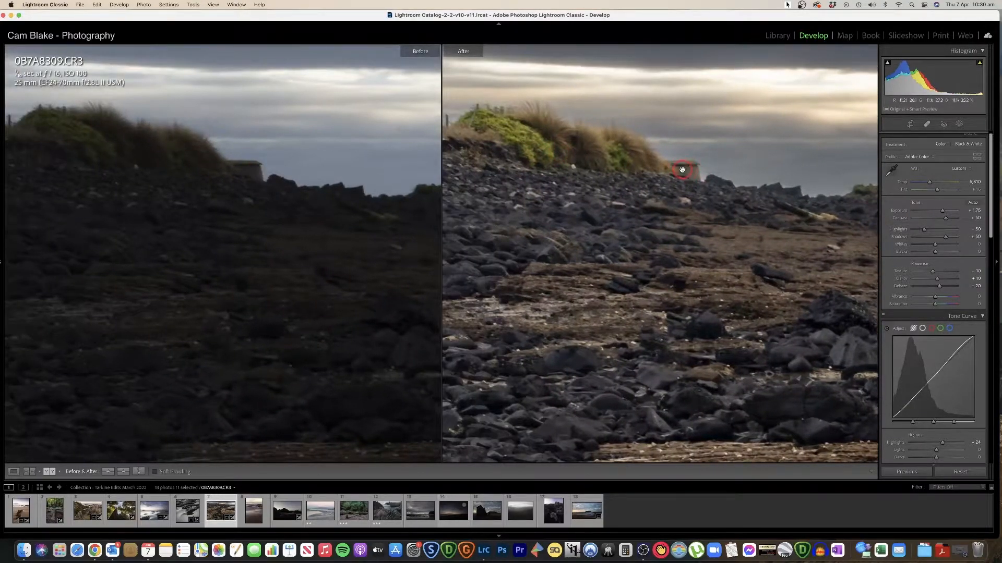
Try to clone headland grass over the small building in the after version, and return to the single full photo
{"action": "left_click", "coordinate": [927, 125]}
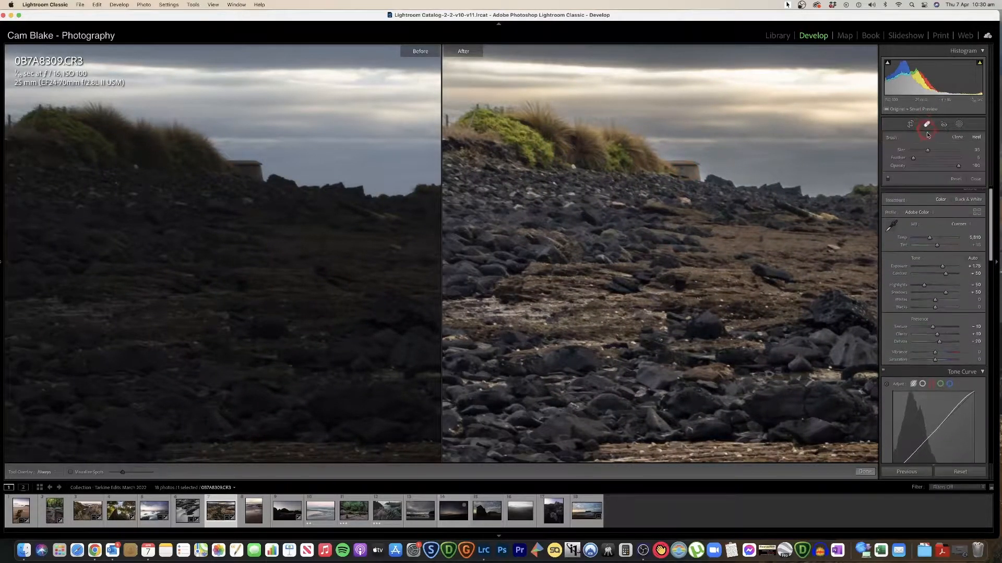
{"action": "left_click", "coordinate": [666, 161]}
{"action": "left_click_drag", "start_coordinate": [682, 166], "coordinate": [694, 169]}
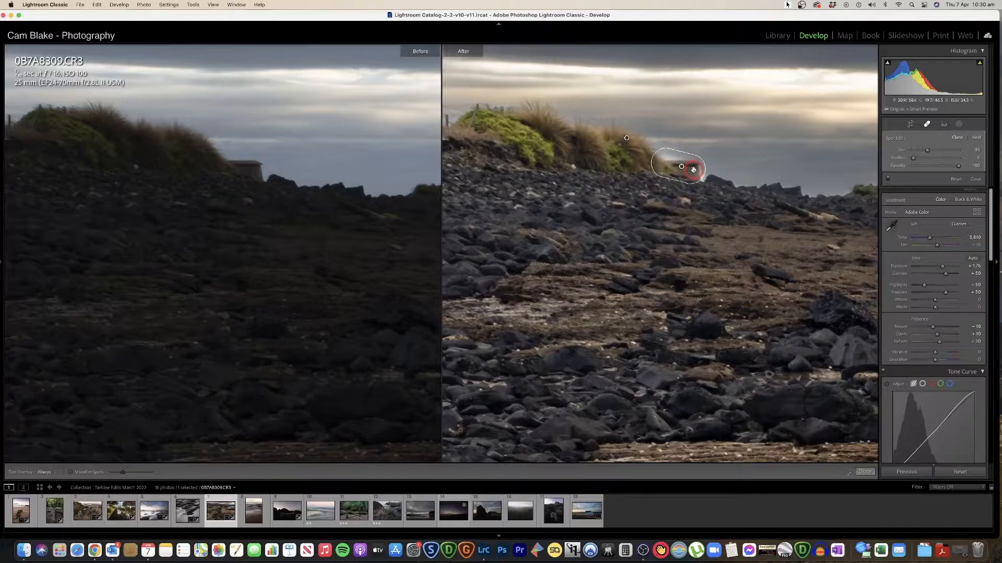
{"action": "mouse_move", "coordinate": [618, 136]}
{"action": "left_mouse_down"}
{"action": "mouse_move", "coordinate": [585, 150]}
{"action": "mouse_move", "coordinate": [634, 160]}
{"action": "left_mouse_up"}
{"action": "left_click", "coordinate": [865, 472]}
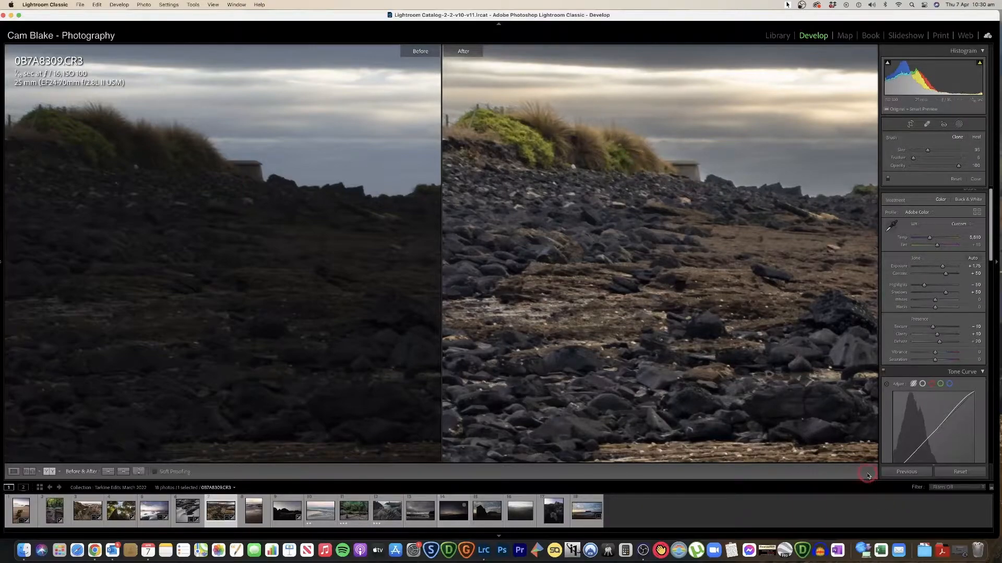
{"action": "left_click", "coordinate": [620, 191]}
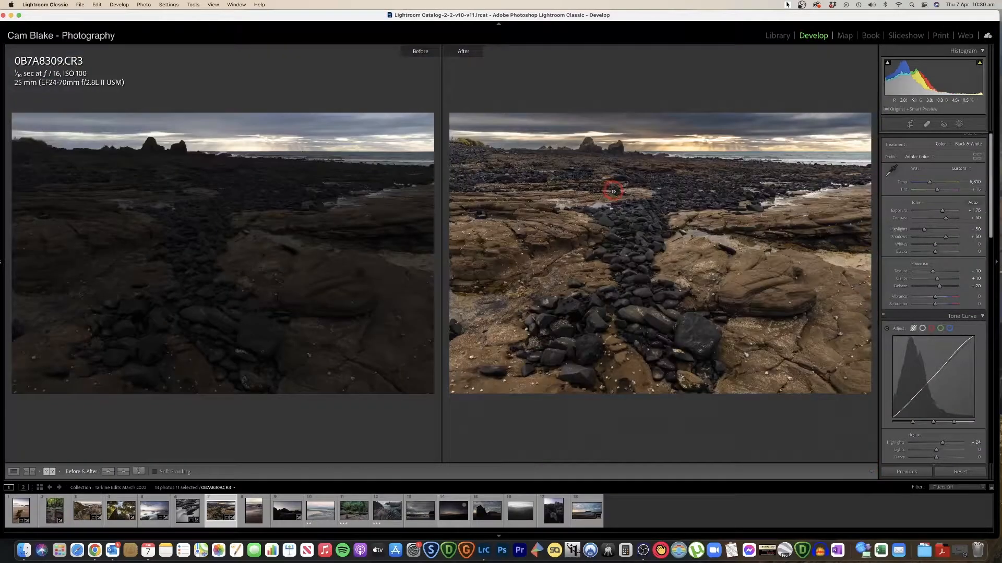
{"action": "key", "text": "y"}
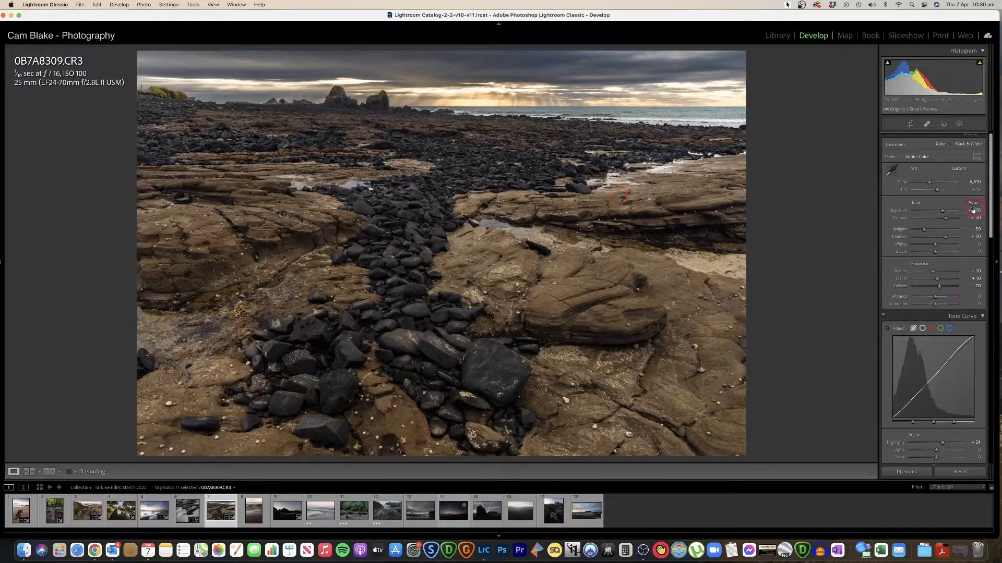
Set the contrast to +34, readjust the exposure, add a −10 post-crop vignette to 0B7A8309.CR3, and compare before and after
{"action": "left_click_drag", "start_coordinate": [945, 218], "coordinate": [943, 212]}
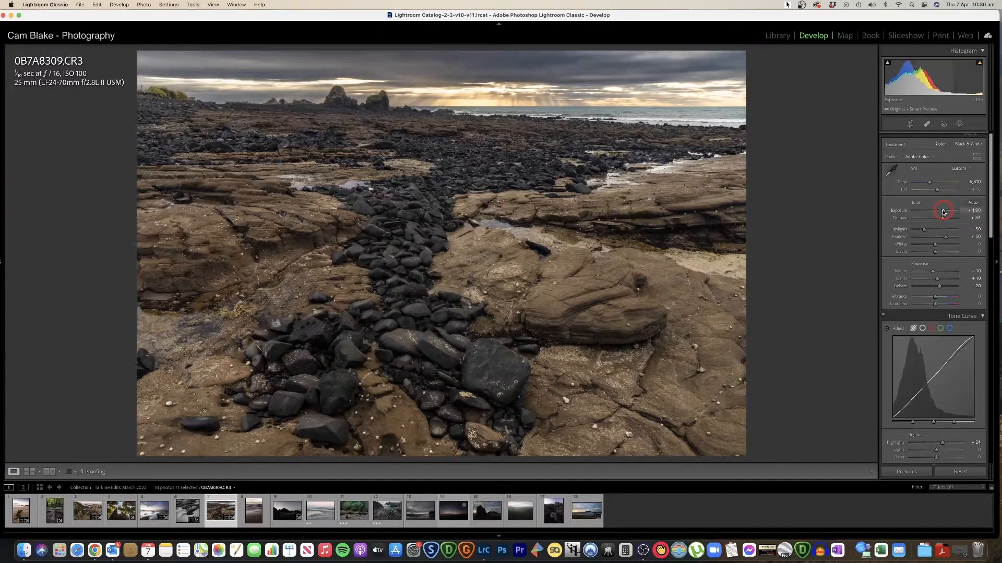
{"action": "scroll", "coordinate": [936, 261], "scroll_direction": "down", "scroll_amount": 15}
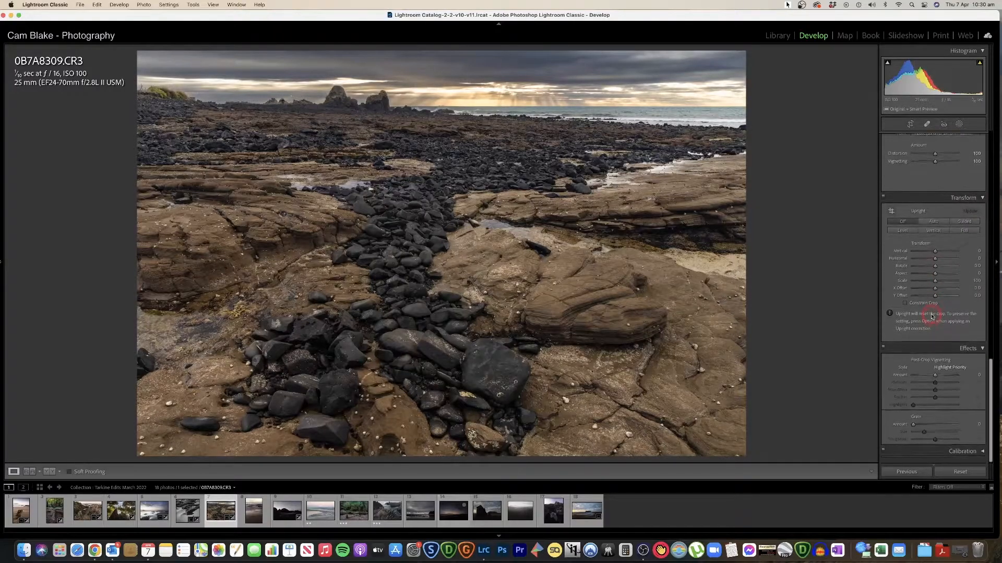
{"action": "left_click_drag", "start_coordinate": [936, 379], "coordinate": [937, 379]}
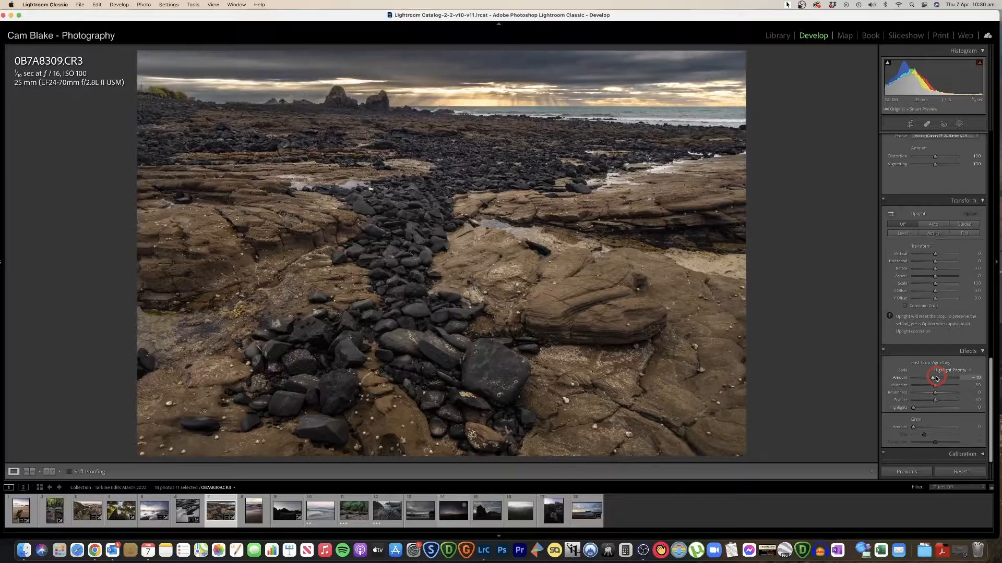
{"action": "key", "text": "y"}
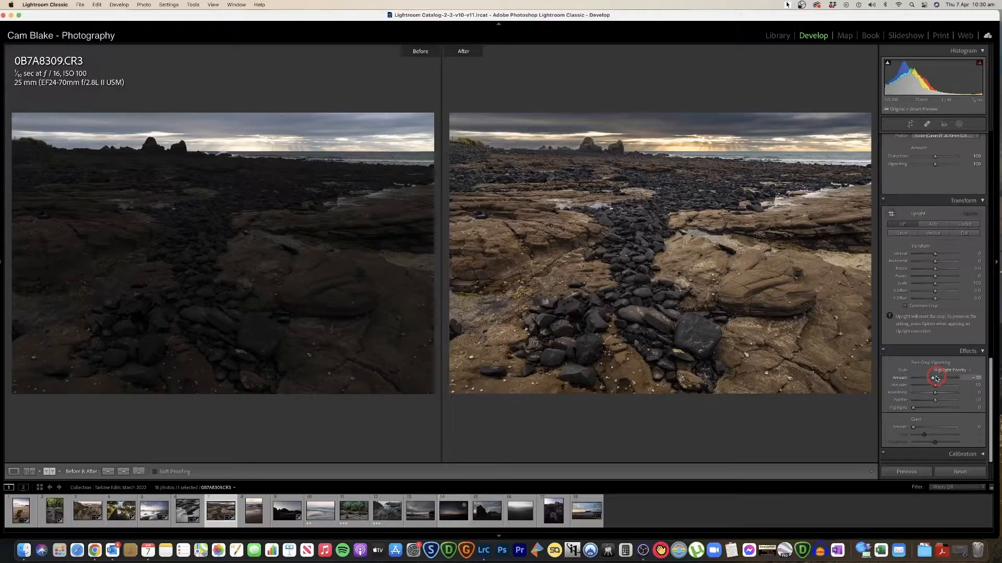
{"action": "key", "text": "y"}
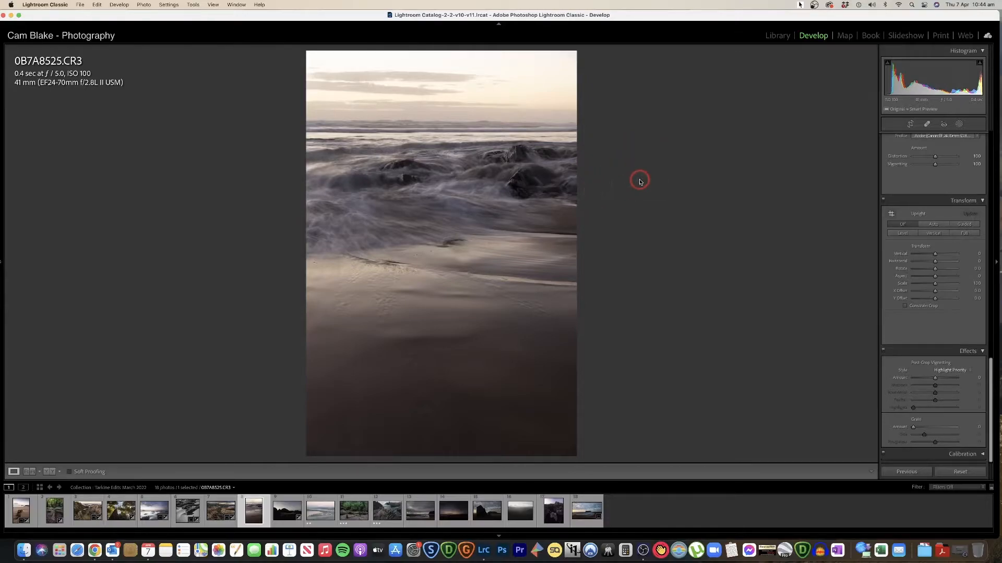
In beach photo 0B7A8525.CR3, set exposure to +1.10, contrast to +30, highlights to −64 and white balance temperature to 4,769
{"action": "scroll", "coordinate": [929, 230], "scroll_direction": "up", "scroll_amount": 15}
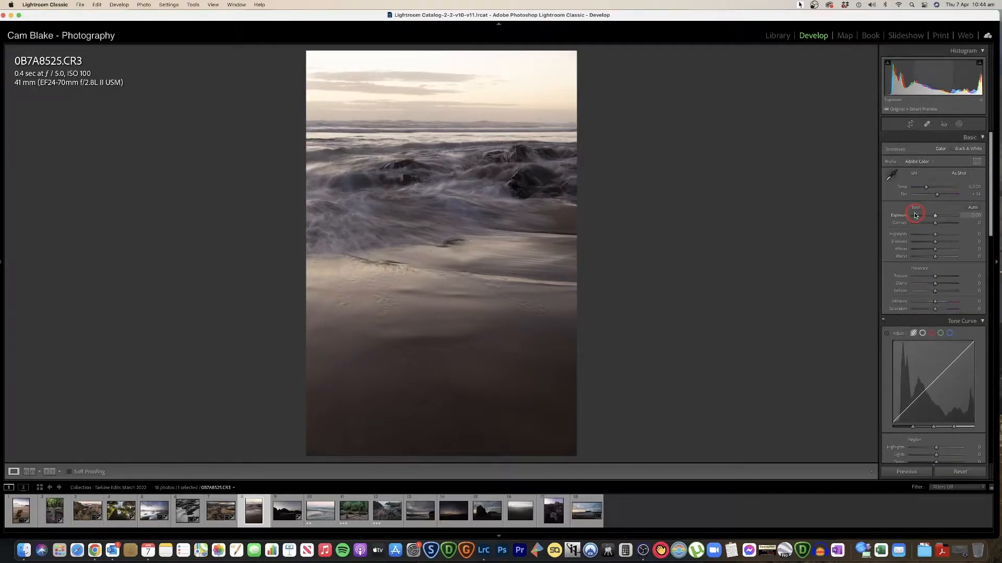
{"action": "left_click_drag", "start_coordinate": [935, 217], "coordinate": [941, 224]}
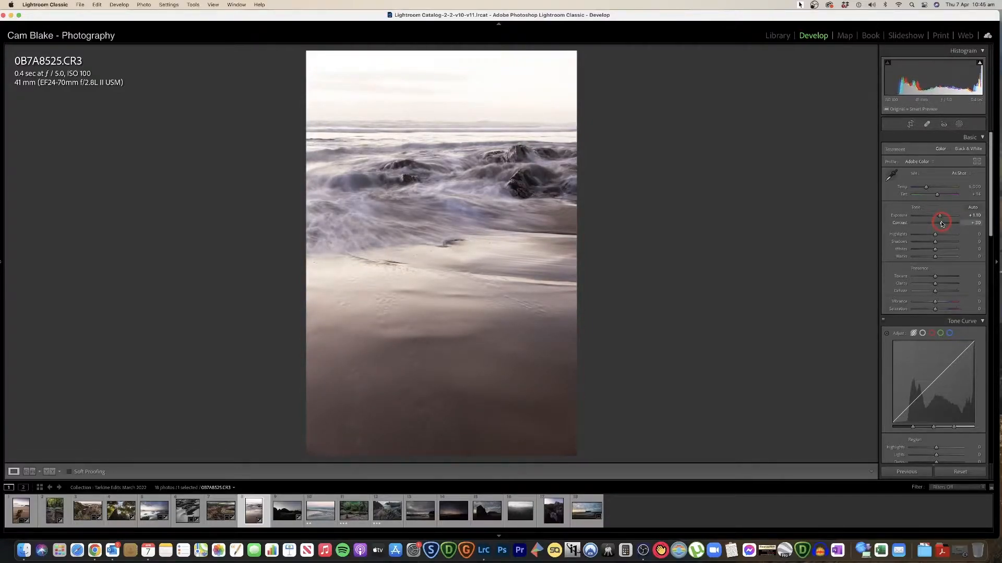
{"action": "left_click_drag", "start_coordinate": [925, 236], "coordinate": [921, 237]}
{"action": "left_click_drag", "start_coordinate": [926, 186], "coordinate": [925, 190]}
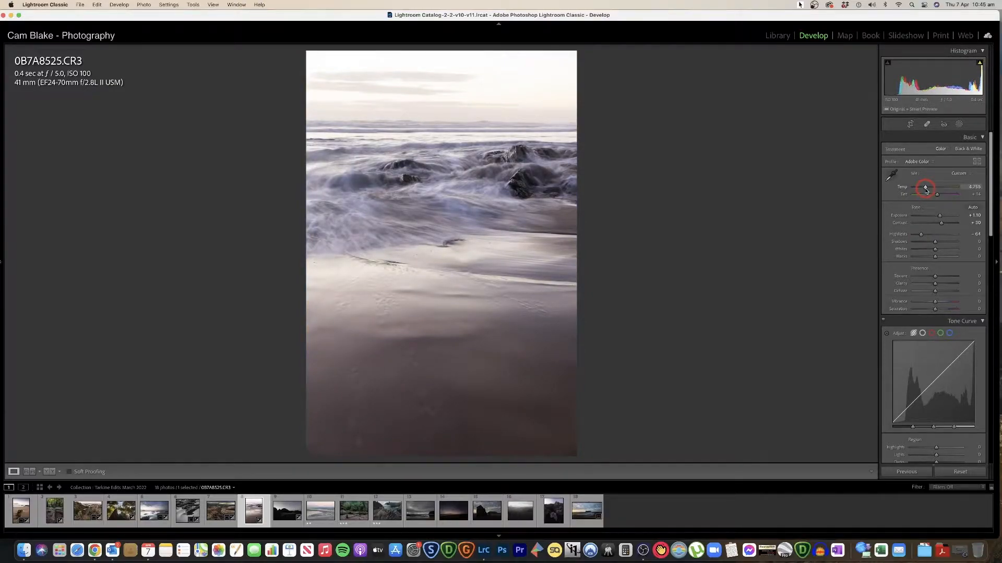
{"action": "left_click_drag", "start_coordinate": [925, 191], "coordinate": [927, 192]}
Crop slivers off the left and bottom edges of the beach photo at its original aspect, and lower the exposure to +0.90
{"action": "left_click", "coordinate": [574, 454]}
{"action": "left_click", "coordinate": [574, 454]}
{"action": "left_click", "coordinate": [910, 124]}
{"action": "left_click_drag", "start_coordinate": [434, 448], "coordinate": [450, 420]}
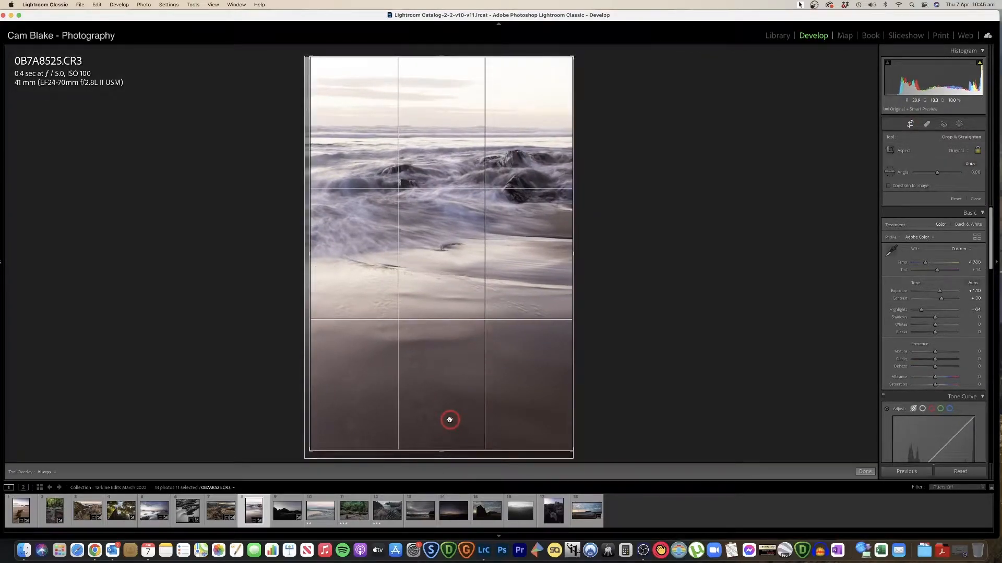
{"action": "key", "text": "Return"}
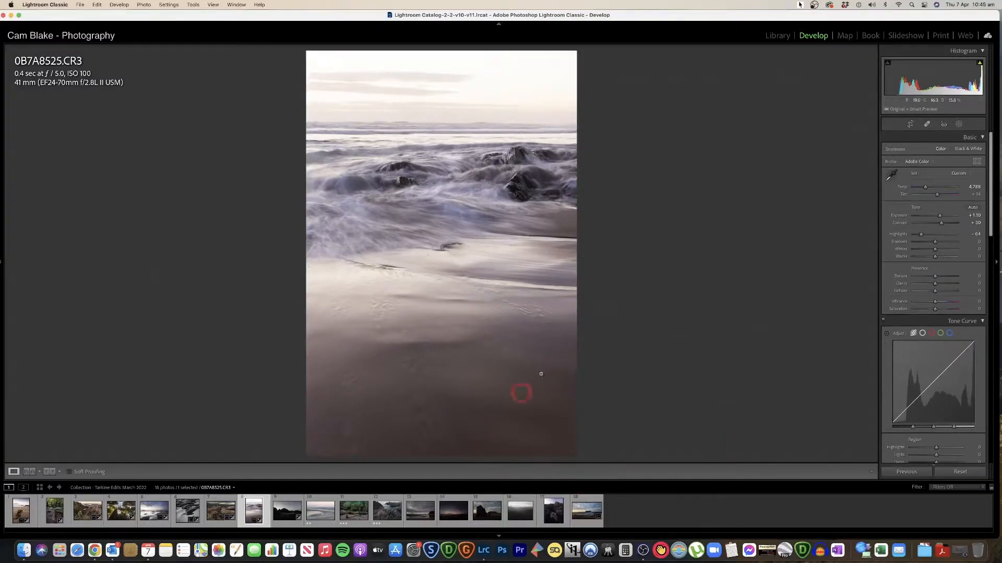
{"action": "left_click_drag", "start_coordinate": [927, 218], "coordinate": [939, 217]}
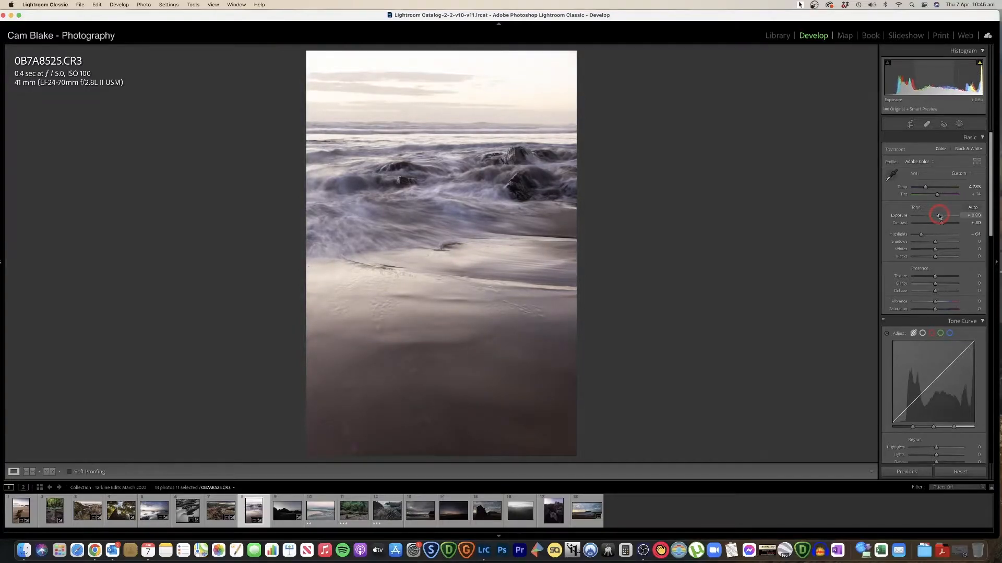
Examine the blurred surf around the rocks up close, and return to the full photo
{"action": "left_click", "coordinate": [453, 194]}
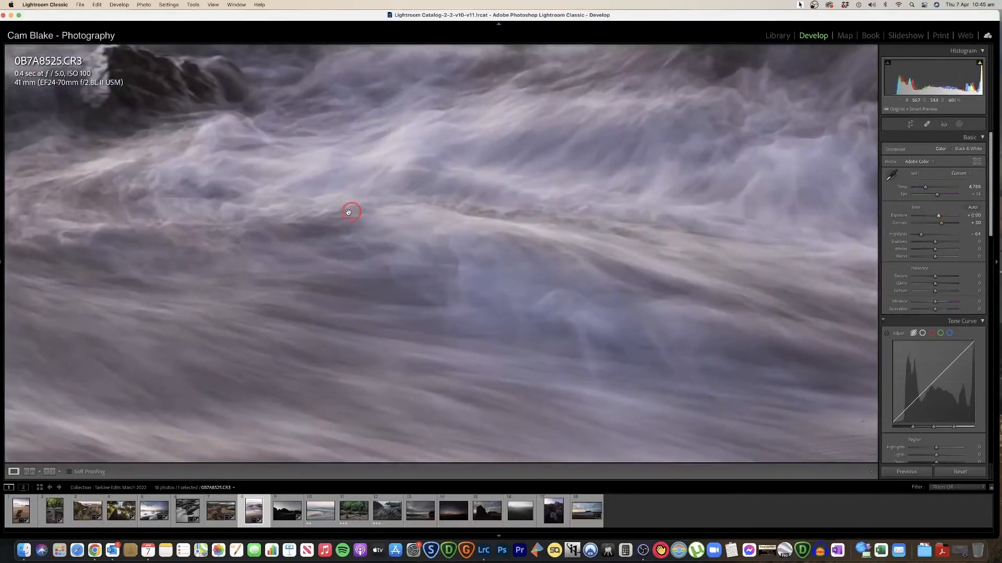
{"action": "left_click_drag", "start_coordinate": [351, 212], "coordinate": [482, 214]}
{"action": "left_click_drag", "start_coordinate": [666, 245], "coordinate": [737, 272]}
{"action": "left_click_drag", "start_coordinate": [553, 208], "coordinate": [681, 241]}
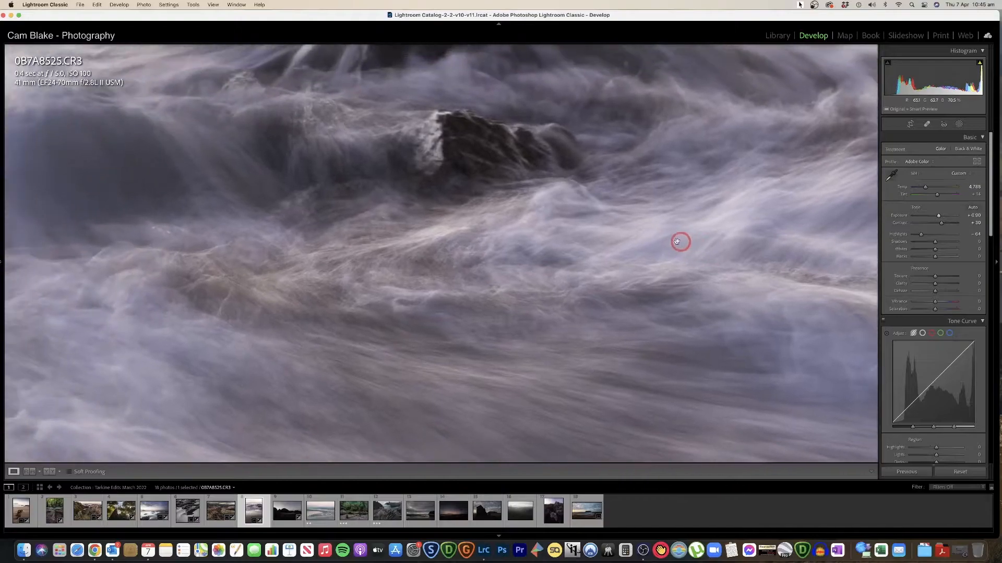
{"action": "left_click_drag", "start_coordinate": [418, 191], "coordinate": [567, 215]}
{"action": "left_click_drag", "start_coordinate": [767, 137], "coordinate": [215, 182]}
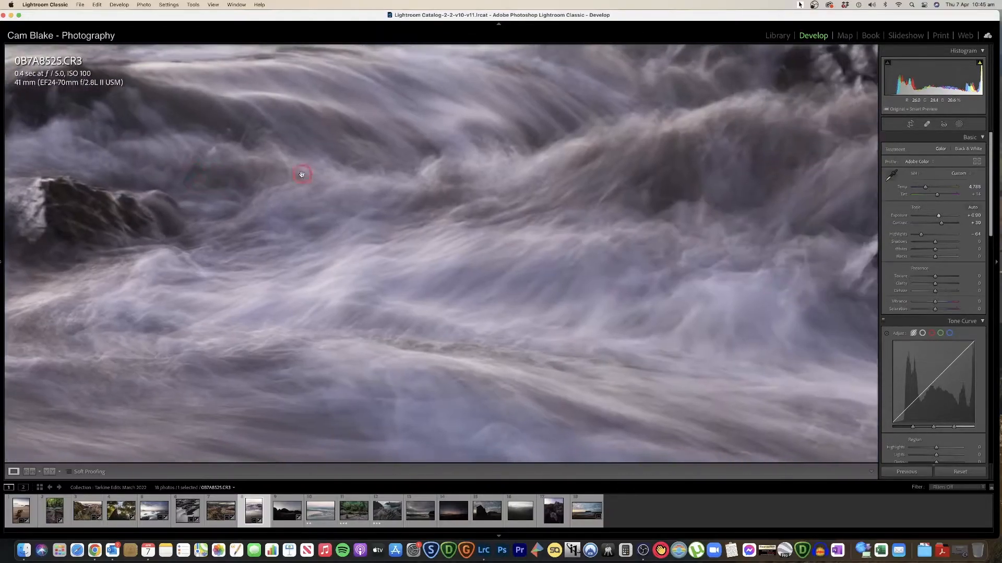
{"action": "left_click", "coordinate": [474, 176]}
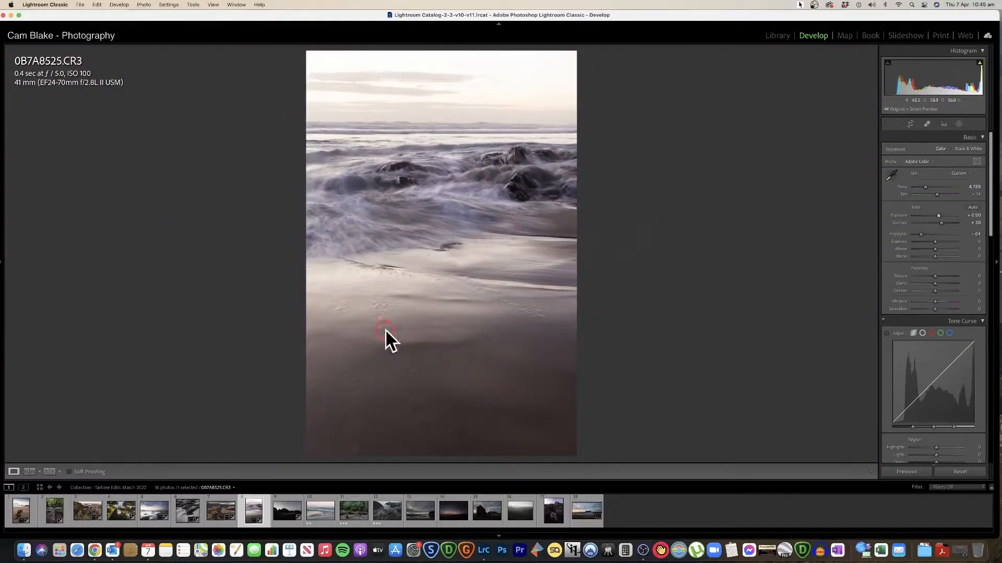
Set the texture to −25, shadows to +45 and exposure to +0.75
{"action": "left_click", "coordinate": [962, 299]}
{"action": "mouse_move", "coordinate": [927, 277]}
{"action": "left_mouse_down"}
{"action": "mouse_move", "coordinate": [939, 278]}
{"action": "mouse_move", "coordinate": [924, 278]}
{"action": "left_mouse_up"}
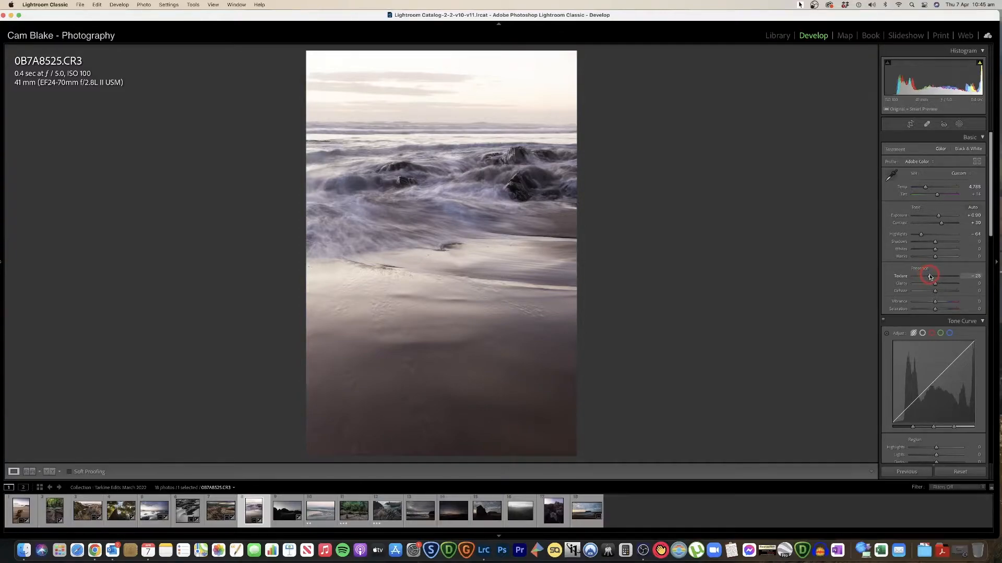
{"action": "mouse_move", "coordinate": [934, 242]}
{"action": "left_mouse_down"}
{"action": "mouse_move", "coordinate": [922, 242]}
{"action": "mouse_move", "coordinate": [942, 242]}
{"action": "left_mouse_up"}
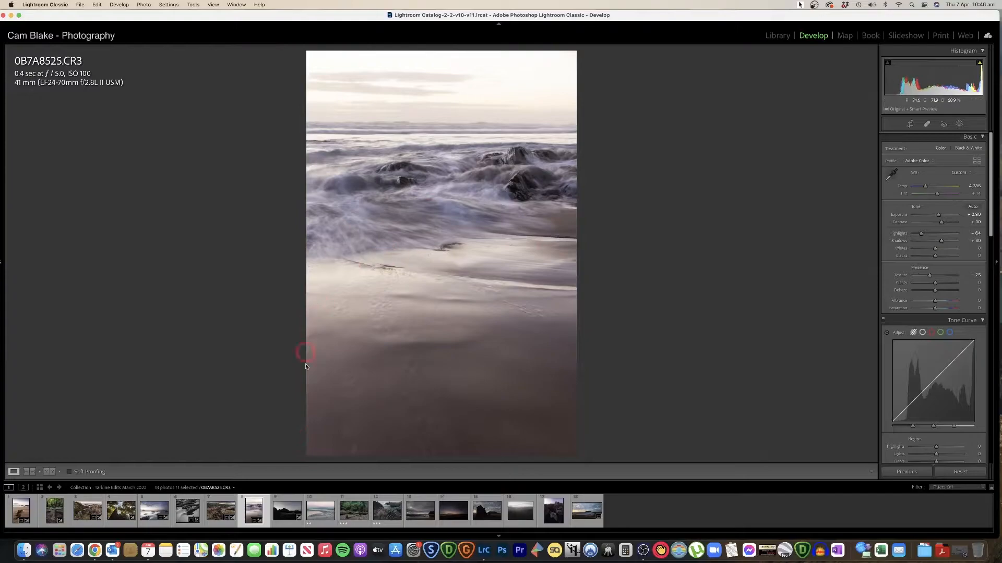
{"action": "left_click_drag", "start_coordinate": [940, 241], "coordinate": [940, 217]}
{"action": "left_click_drag", "start_coordinate": [530, 251], "coordinate": [500, 309]}
{"action": "left_click", "coordinate": [640, 351]}
Choose a lower Navigator zoom level, check the wet sand and shoreline at that magnification, and return to the full photo
{"action": "left_click", "coordinate": [2, 188]}
{"action": "left_click", "coordinate": [3, 263]}
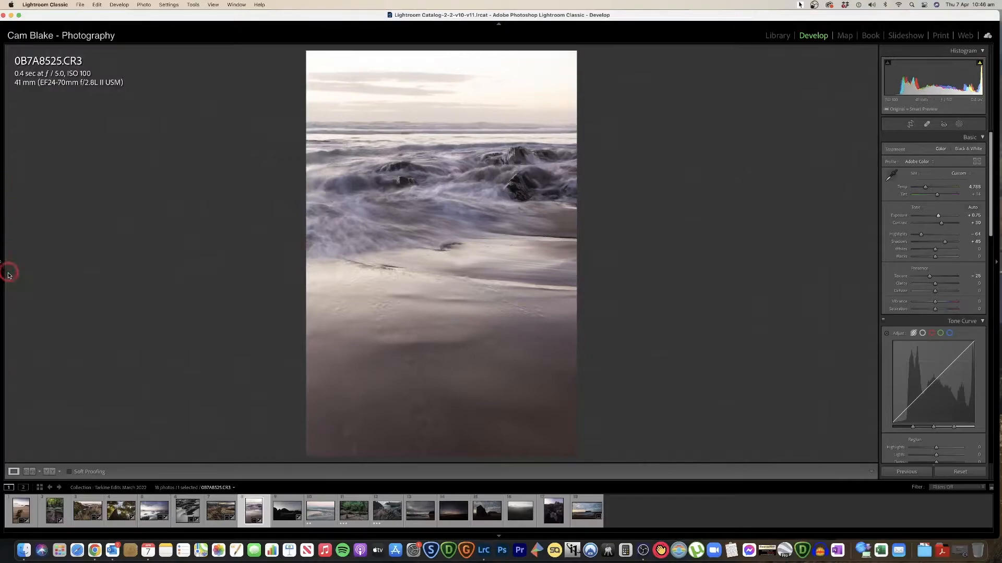
{"action": "left_click", "coordinate": [112, 52]}
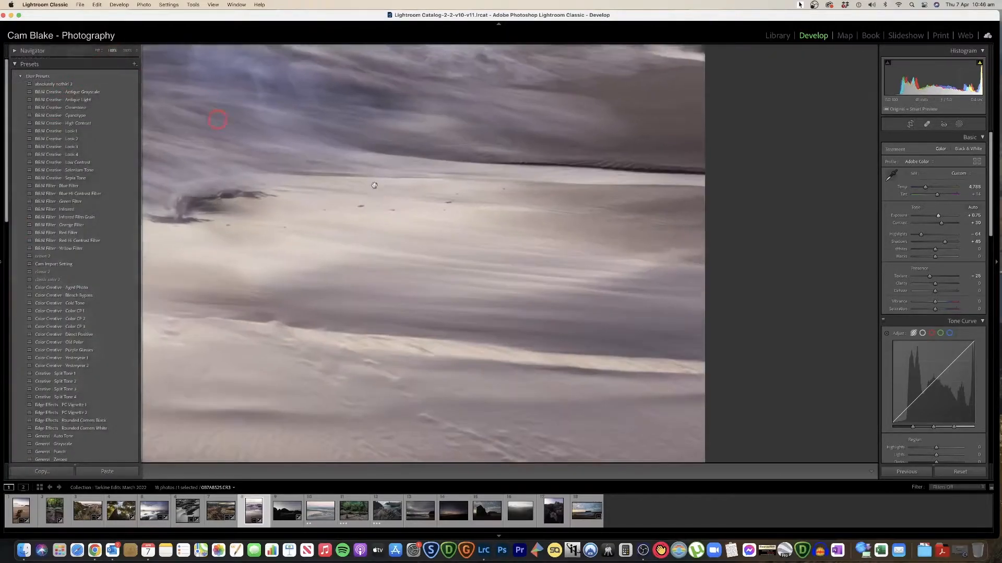
{"action": "left_click", "coordinate": [442, 222]}
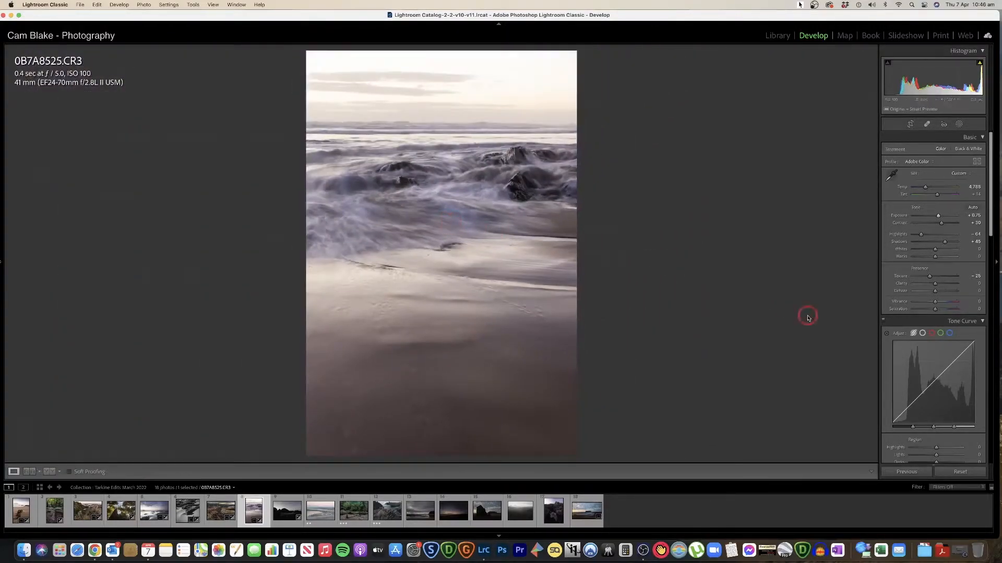
Lower clarity and dehaze to −10 and exposure to about +0.65, and compare the before and after versions
{"action": "mouse_move", "coordinate": [941, 284]}
{"action": "left_mouse_down"}
{"action": "mouse_move", "coordinate": [916, 284]}
{"action": "mouse_move", "coordinate": [935, 285]}
{"action": "left_mouse_up"}
{"action": "left_click_drag", "start_coordinate": [935, 290], "coordinate": [932, 292]}
{"action": "left_click_drag", "start_coordinate": [938, 217], "coordinate": [937, 217]}
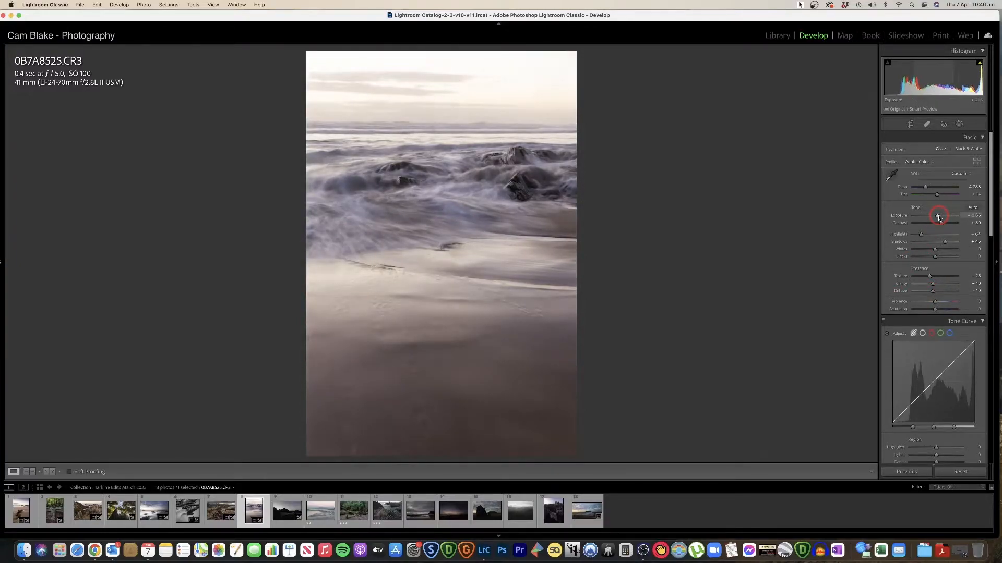
{"action": "left_click", "coordinate": [407, 183]}
{"action": "left_click", "coordinate": [411, 184]}
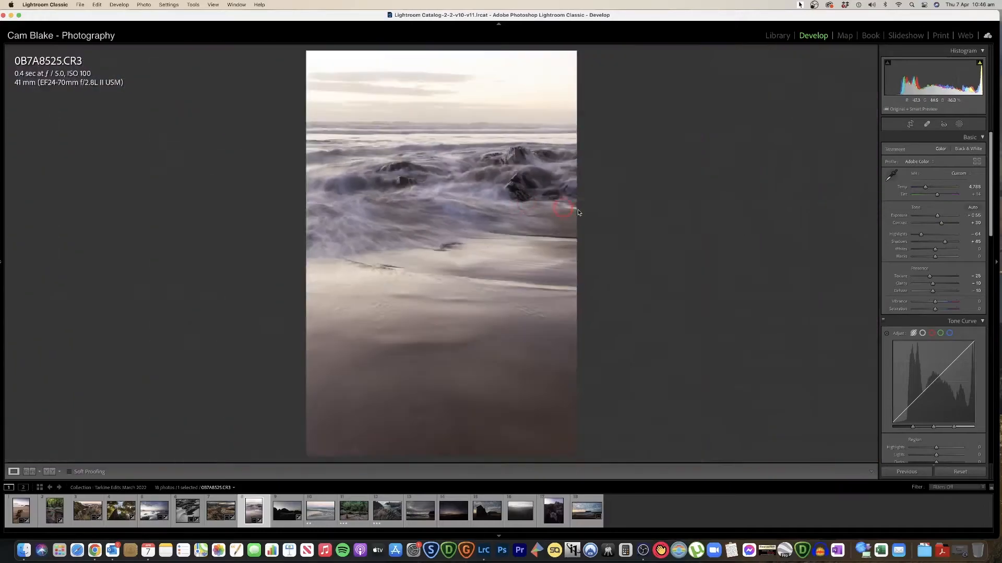
{"action": "key", "text": "y"}
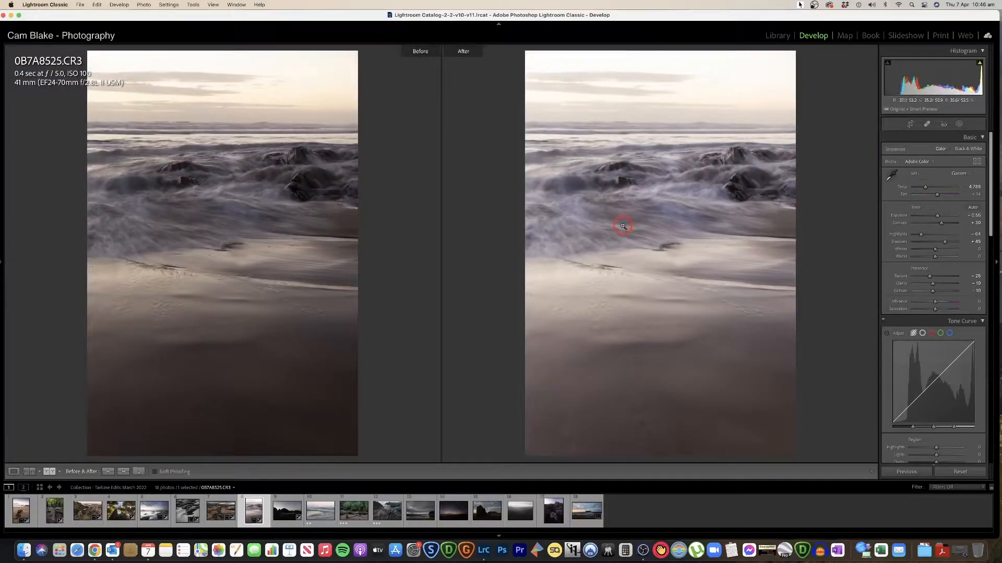
Reset clarity and dehaze to 0, rechecking the temperature at 4,769 and the exposure at +0.65 in the comparison view
{"action": "left_click", "coordinate": [925, 188]}
{"action": "left_click_drag", "start_coordinate": [926, 187], "coordinate": [925, 188]}
{"action": "left_click", "coordinate": [934, 289]}
{"action": "double_click", "coordinate": [933, 283]}
{"action": "double_click", "coordinate": [934, 290]}
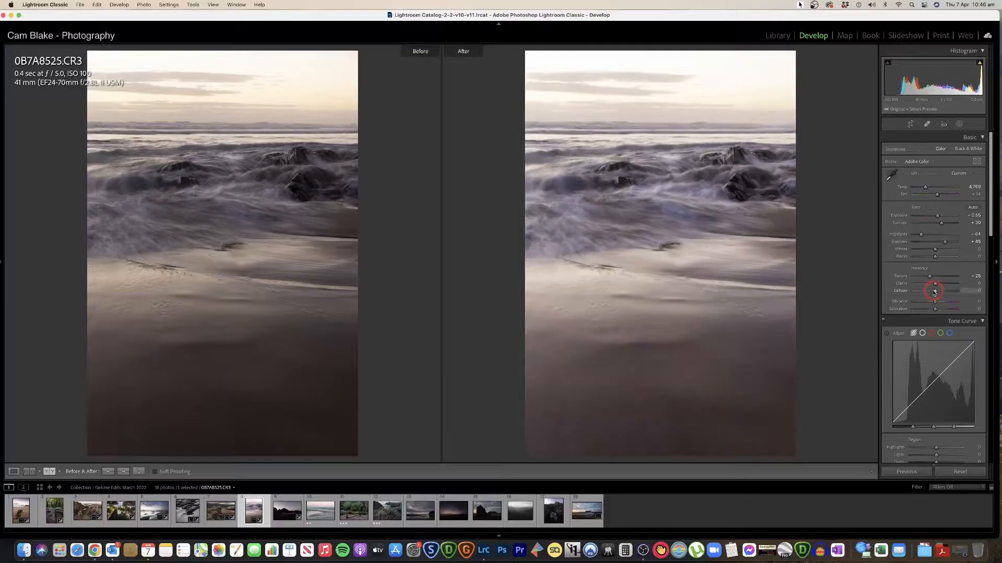
{"action": "left_click_drag", "start_coordinate": [937, 216], "coordinate": [937, 217]}
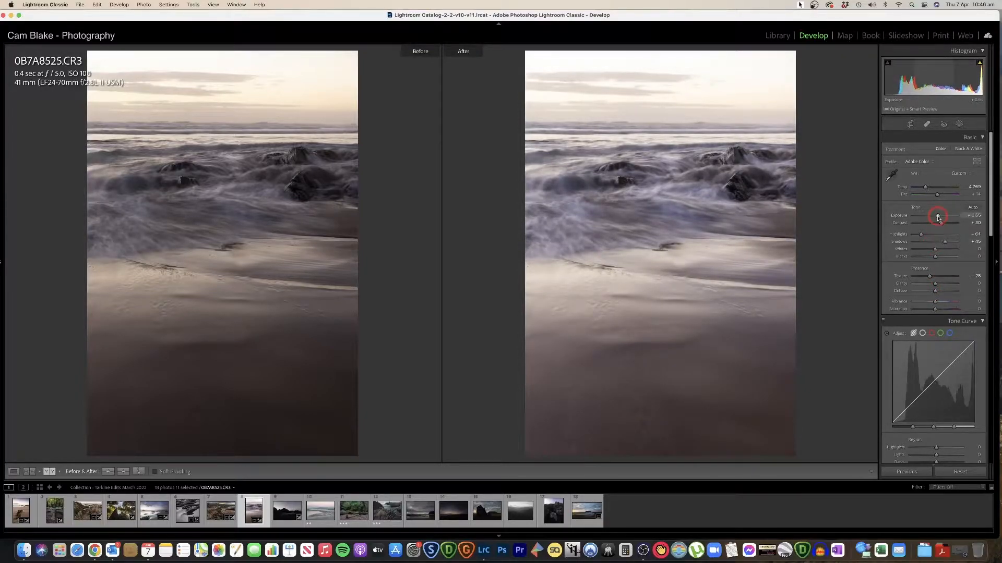
Return to the single photo and set vibrance to +10 and saturation to +14
{"action": "key", "text": "y"}
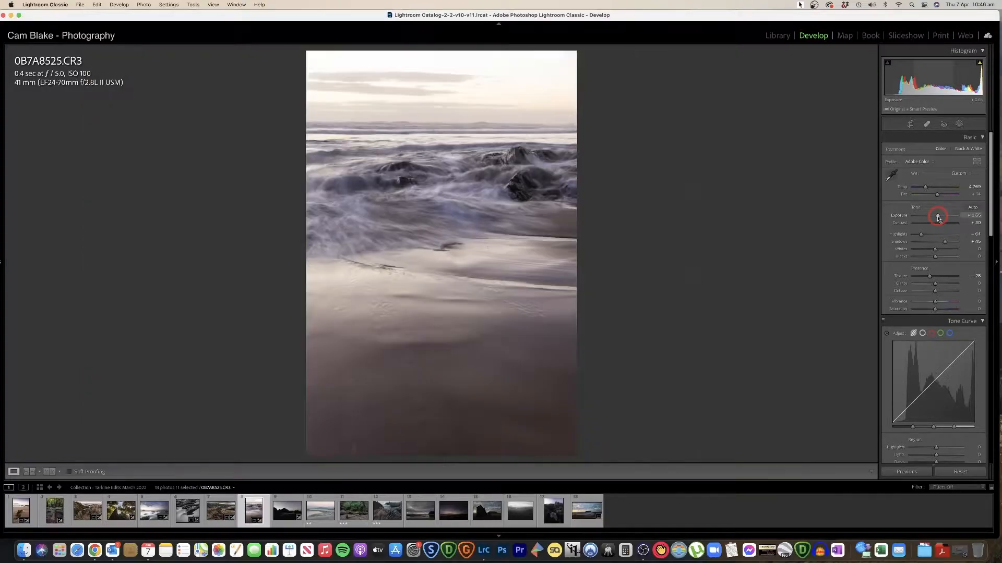
{"action": "scroll", "coordinate": [946, 280], "scroll_direction": "down", "scroll_amount": 1}
{"action": "mouse_move", "coordinate": [935, 285]}
{"action": "left_mouse_down"}
{"action": "mouse_move", "coordinate": [950, 287]}
{"action": "mouse_move", "coordinate": [936, 288]}
{"action": "left_mouse_up"}
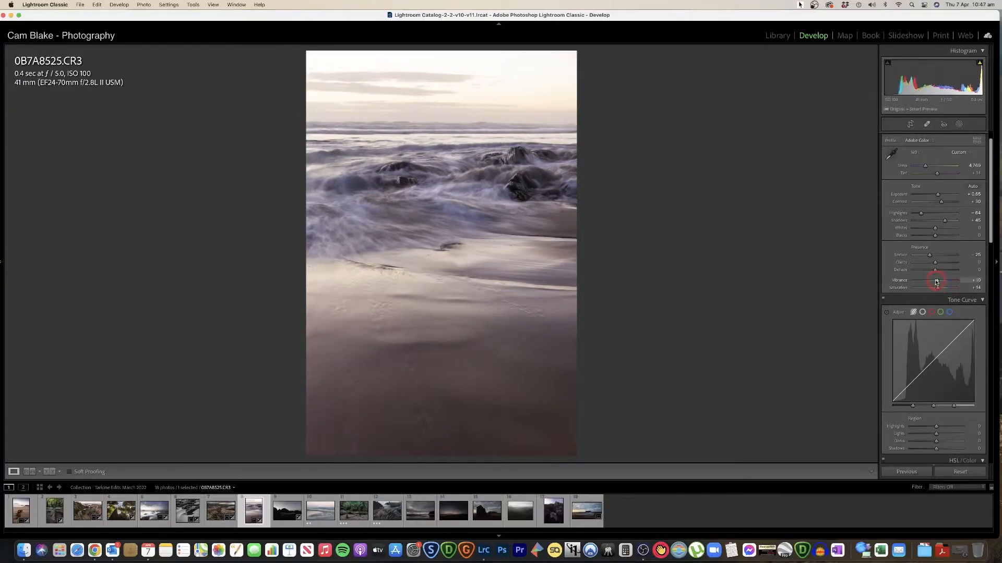
Set the tone curve's highlights to +20 and shadows to −10, checking the bright sand up close
{"action": "scroll", "coordinate": [937, 282], "scroll_direction": "down", "scroll_amount": 5}
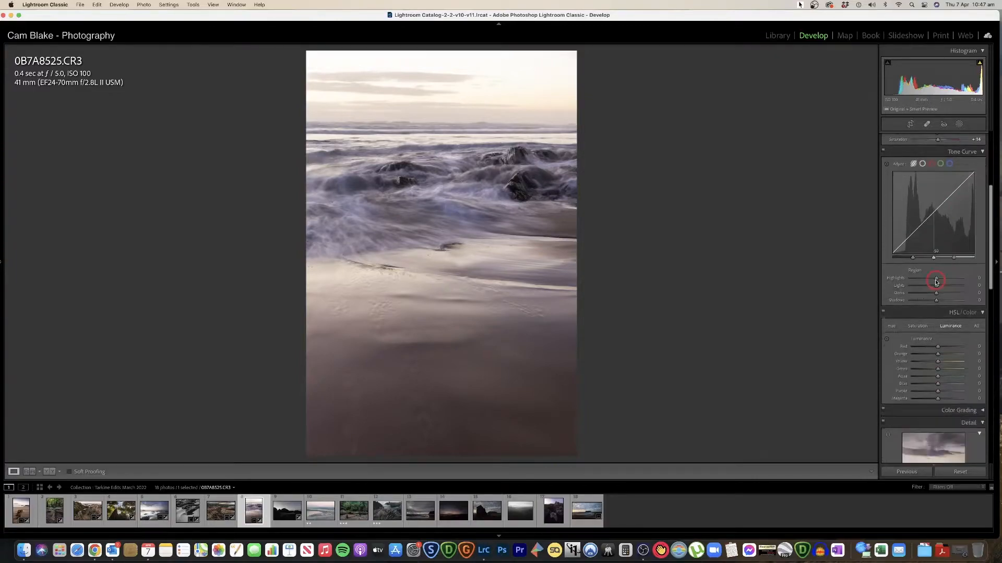
{"action": "left_click_drag", "start_coordinate": [948, 281], "coordinate": [937, 280]}
{"action": "left_click_drag", "start_coordinate": [938, 280], "coordinate": [939, 280]}
{"action": "left_click", "coordinate": [369, 277]}
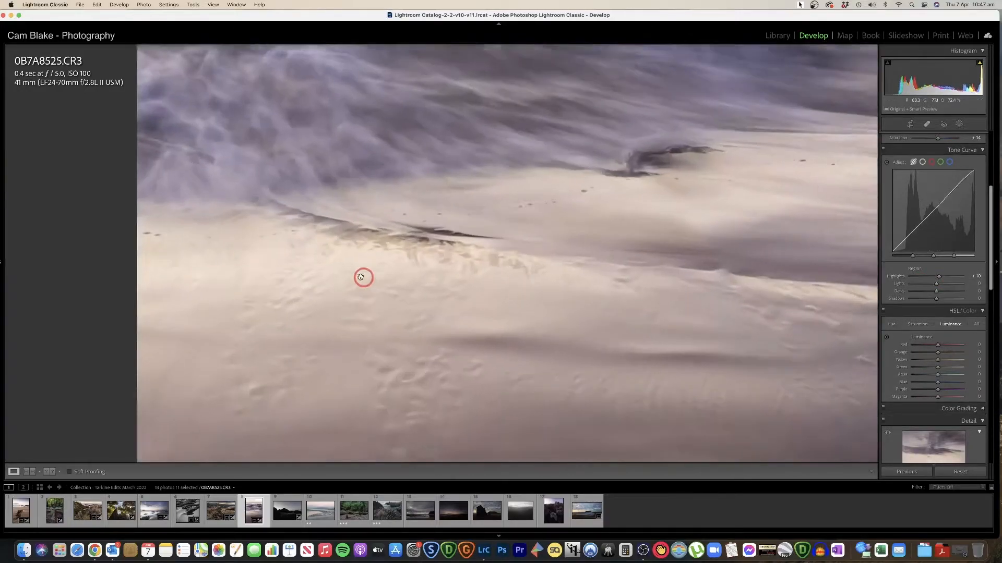
{"action": "left_click_drag", "start_coordinate": [939, 277], "coordinate": [934, 299]}
{"action": "left_click", "coordinate": [695, 260]}
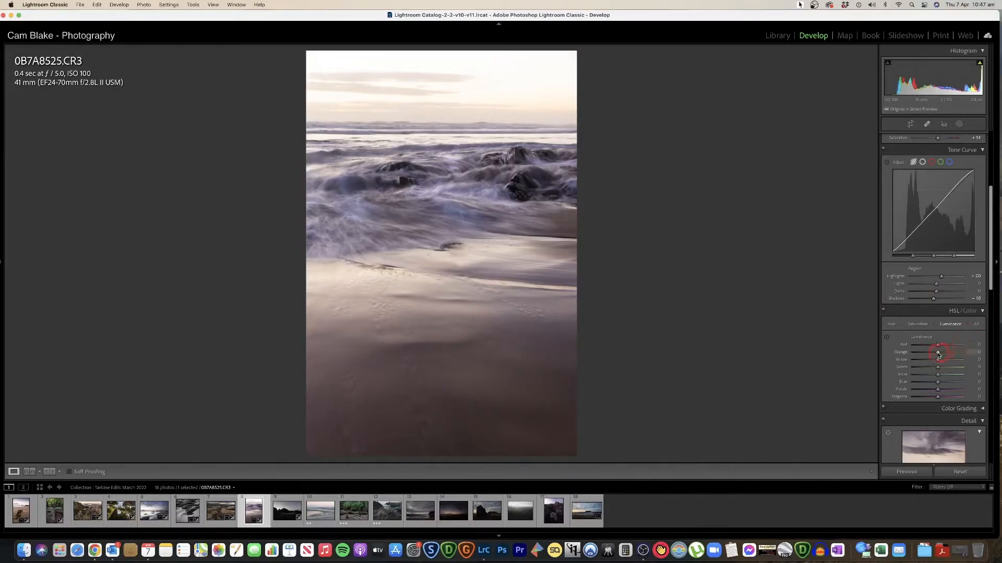
Set the HSL luminance of orange and yellow to −10 and of blue and purple to +20
{"action": "left_click_drag", "start_coordinate": [938, 355], "coordinate": [943, 390]}
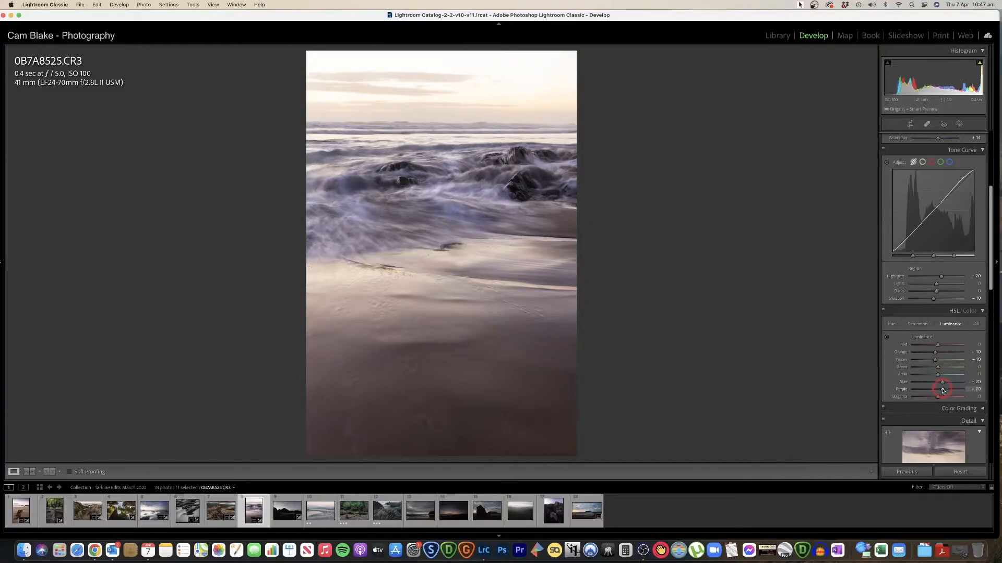
Set the white balance temperature to 4,775 and tint to +24, and compare the before and after versions
{"action": "scroll", "coordinate": [934, 314], "scroll_direction": "up", "scroll_amount": 6}
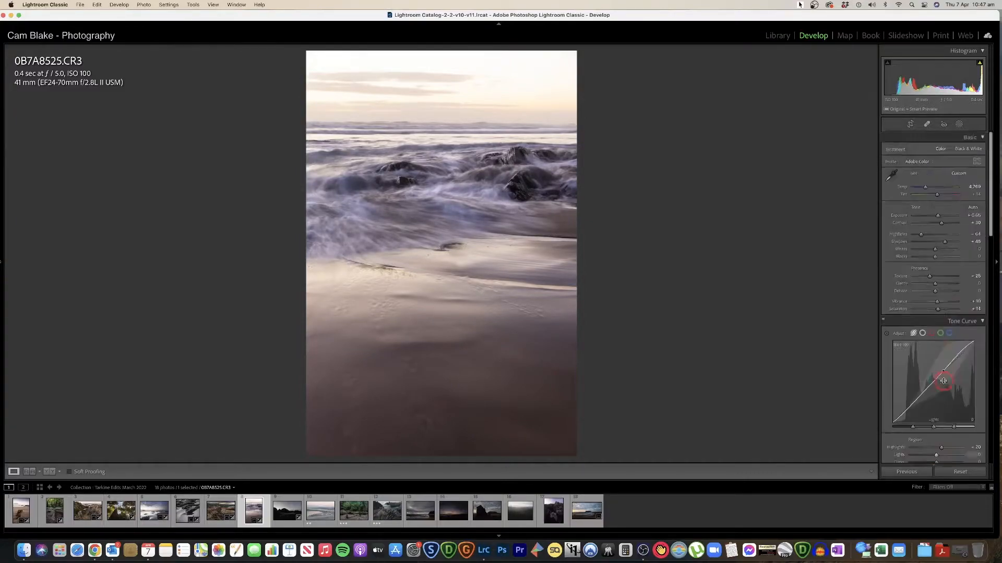
{"action": "left_click_drag", "start_coordinate": [927, 189], "coordinate": [927, 189]}
{"action": "left_click", "coordinate": [936, 196]}
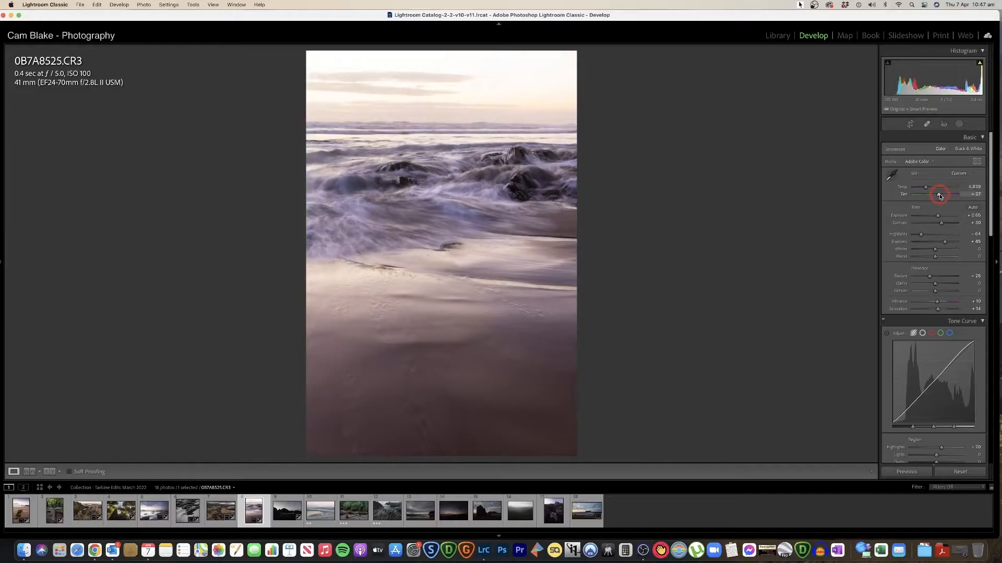
{"action": "left_click_drag", "start_coordinate": [937, 197], "coordinate": [926, 190]}
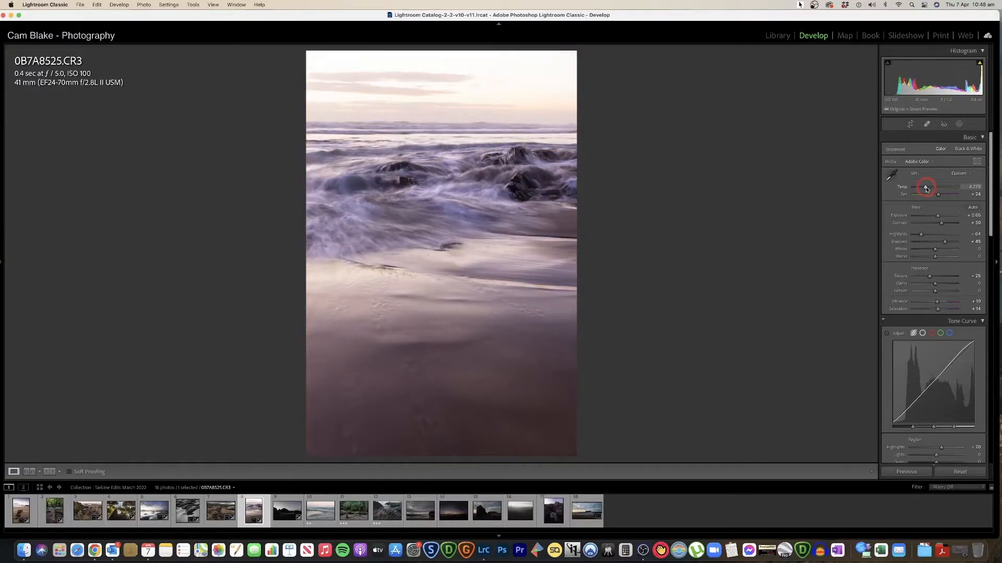
{"action": "key", "text": "y"}
{"action": "key", "text": "y"}
Try a slight post-crop vignette on the beach photo
{"action": "scroll", "coordinate": [941, 245], "scroll_direction": "down", "scroll_amount": 10}
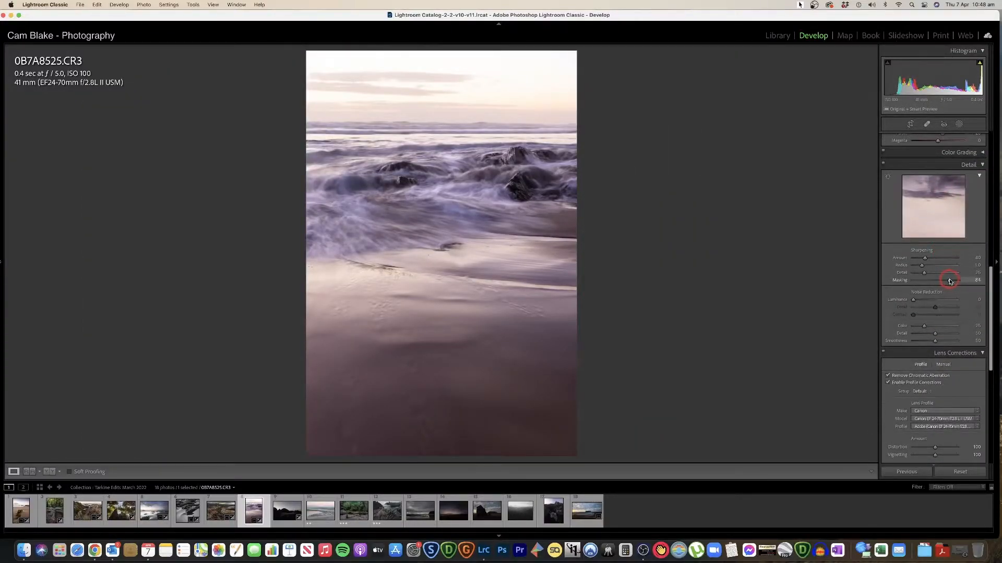
{"action": "scroll", "coordinate": [944, 266], "scroll_direction": "down", "scroll_amount": 8}
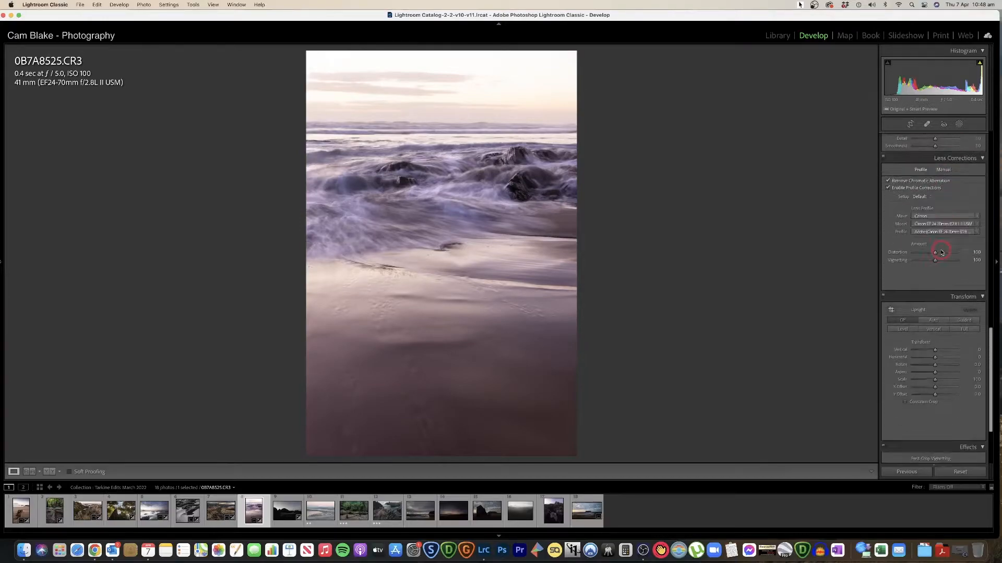
{"action": "scroll", "coordinate": [941, 252], "scroll_direction": "up", "scroll_amount": 1}
{"action": "left_click_drag", "start_coordinate": [935, 378], "coordinate": [936, 378]}
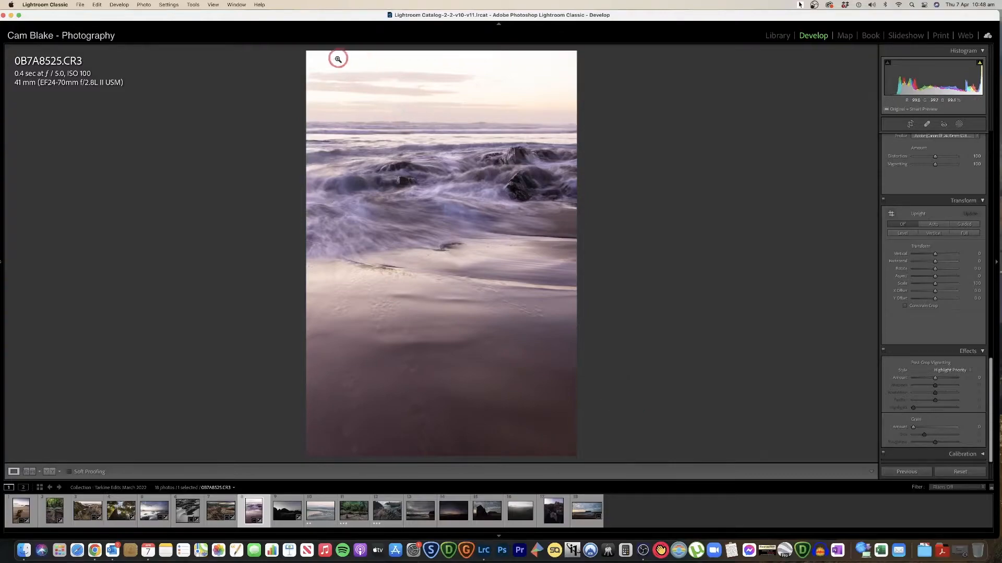
Tighten the beach photo's crop by trimming the sky at the original aspect ratio, and check the rocks up close
{"action": "left_click", "coordinate": [316, 57]}
{"action": "left_click", "coordinate": [910, 124]}
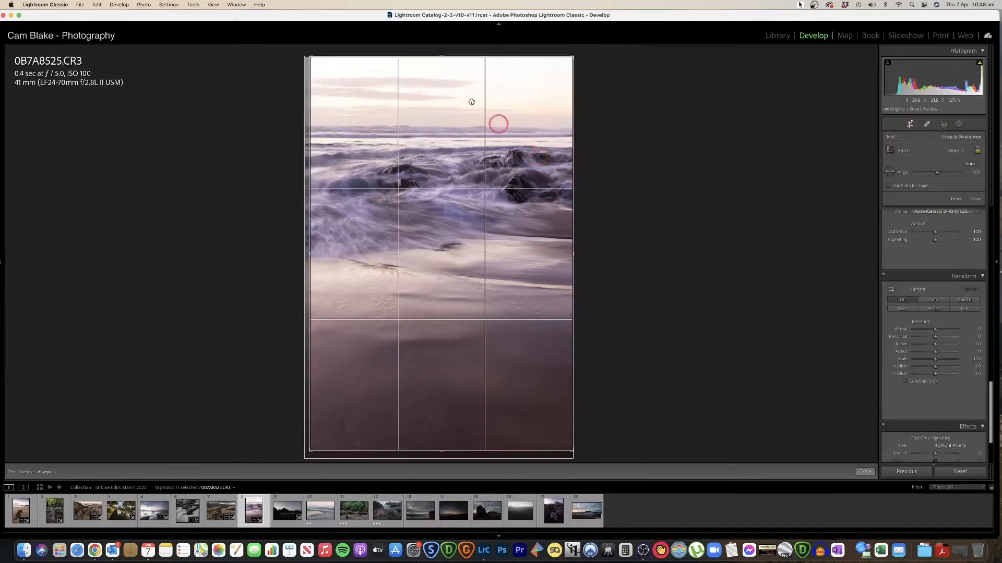
{"action": "left_click_drag", "start_coordinate": [441, 58], "coordinate": [443, 63]}
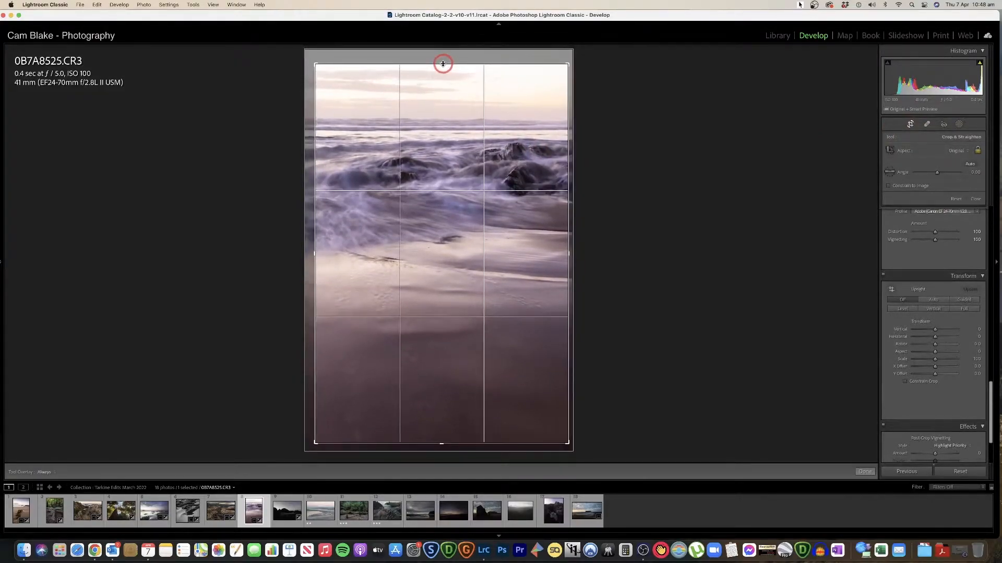
{"action": "left_click_drag", "start_coordinate": [443, 151], "coordinate": [440, 151]}
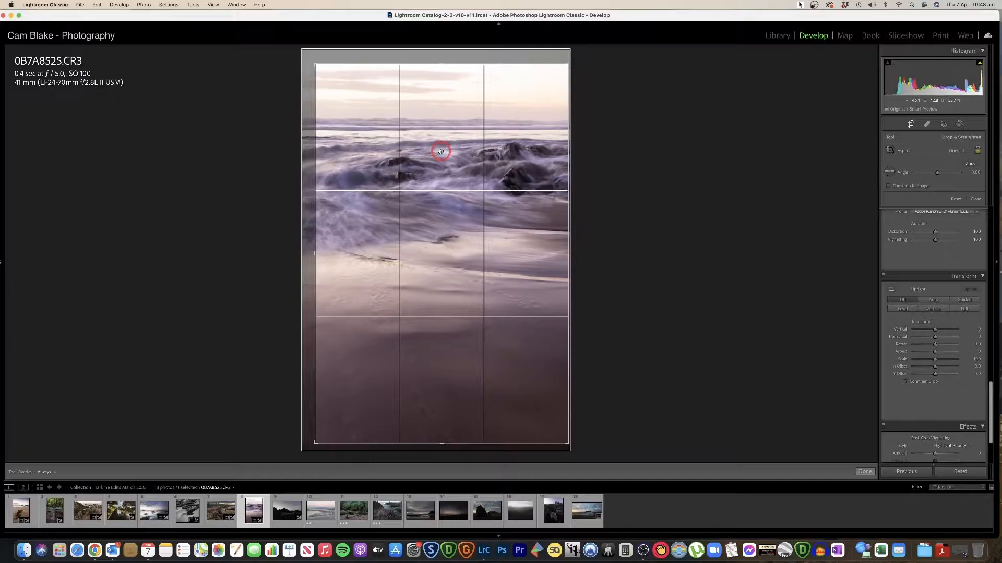
{"action": "key", "text": "Return"}
{"action": "left_click", "coordinate": [536, 172]}
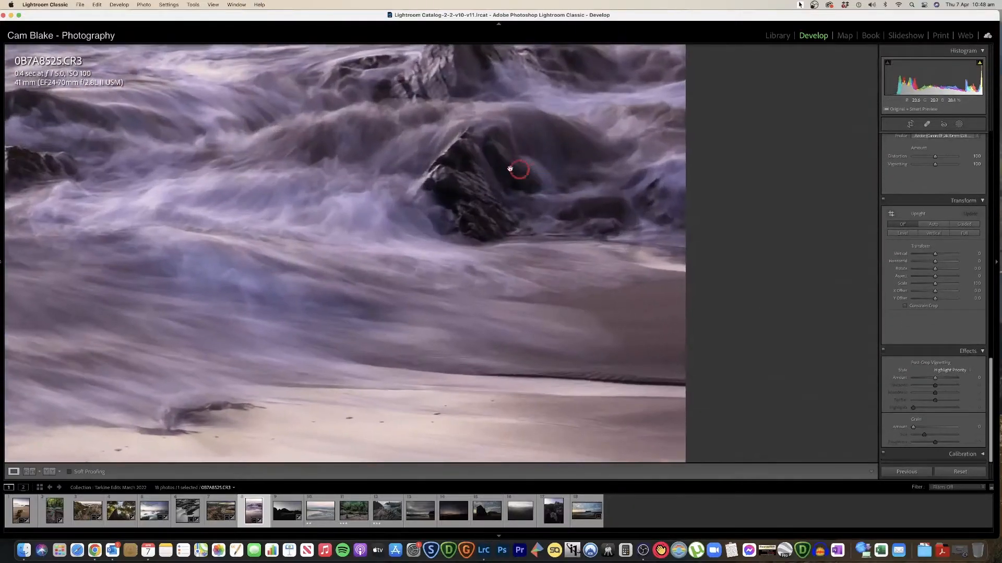
{"action": "left_click_drag", "start_coordinate": [477, 147], "coordinate": [496, 282]}
{"action": "left_click", "coordinate": [501, 233]}
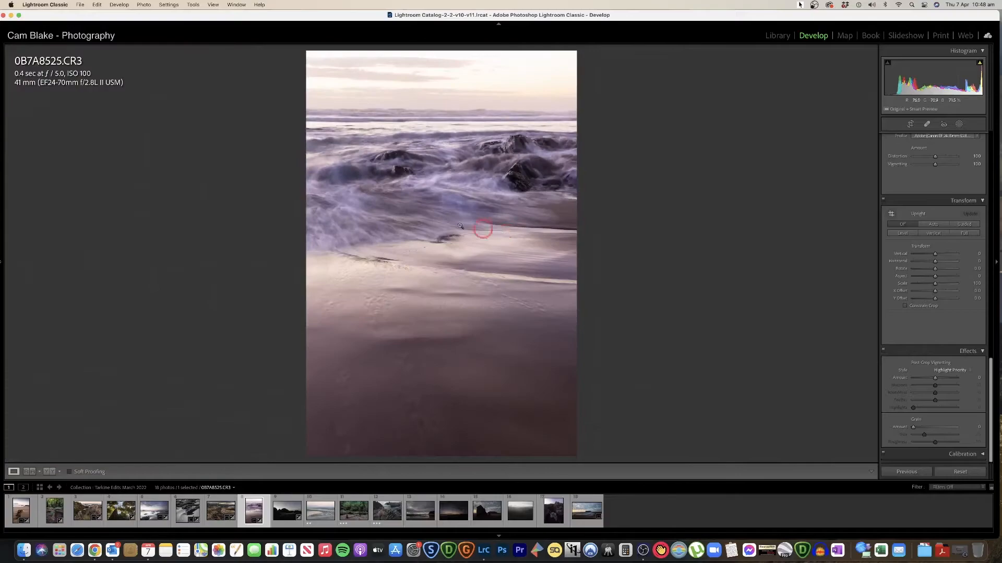
Compare the before and after versions of the beach photo, examining the rocks and water up close
{"action": "left_click", "coordinate": [362, 168]}
{"action": "left_click", "coordinate": [362, 169]}
{"action": "key", "text": "y"}
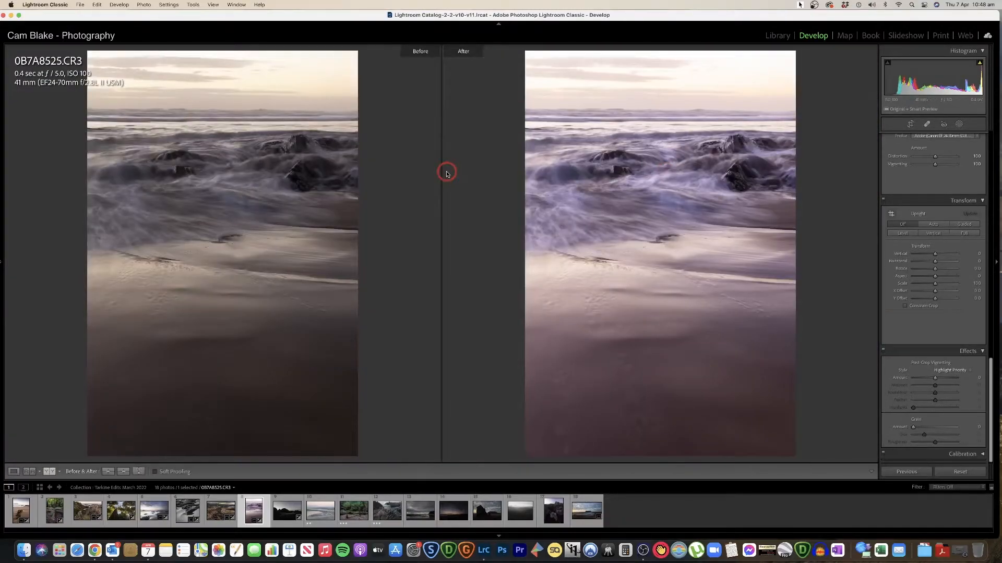
{"action": "key", "text": "F2"}
{"action": "left_click", "coordinate": [574, 189]}
{"action": "left_click", "coordinate": [617, 172]}
{"action": "left_click_drag", "start_coordinate": [866, 217], "coordinate": [573, 201]}
{"action": "key", "text": "y"}
{"action": "left_click_drag", "start_coordinate": [400, 224], "coordinate": [536, 313]}
{"action": "left_click_drag", "start_coordinate": [630, 296], "coordinate": [435, 284]}
{"action": "left_click_drag", "start_coordinate": [311, 320], "coordinate": [251, 225]}
{"action": "left_click", "coordinate": [565, 249]}
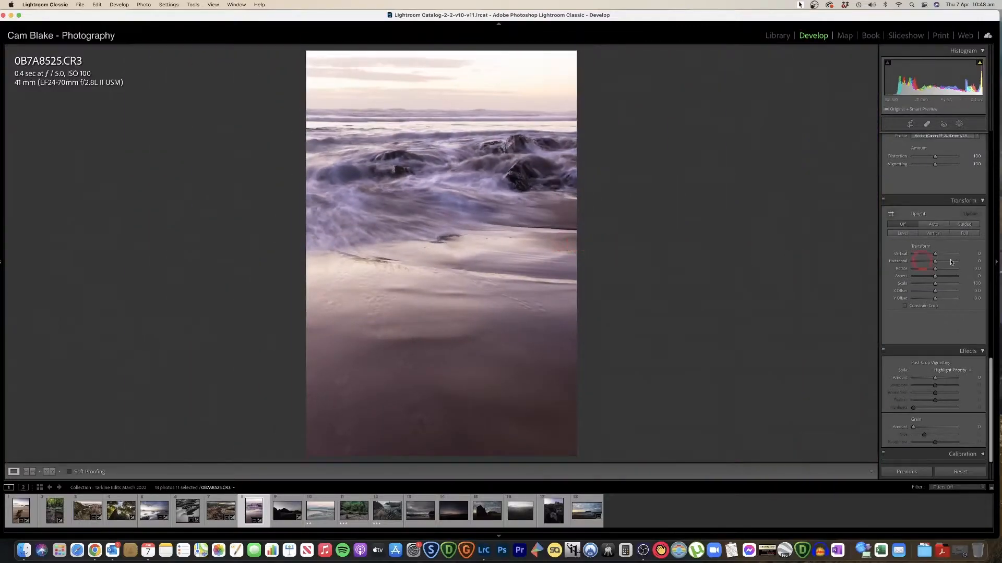
Set the beach photo's shadows to +53 and exposure to +0.80 while viewing the rocks up close
{"action": "scroll", "coordinate": [951, 244], "scroll_direction": "up", "scroll_amount": 15}
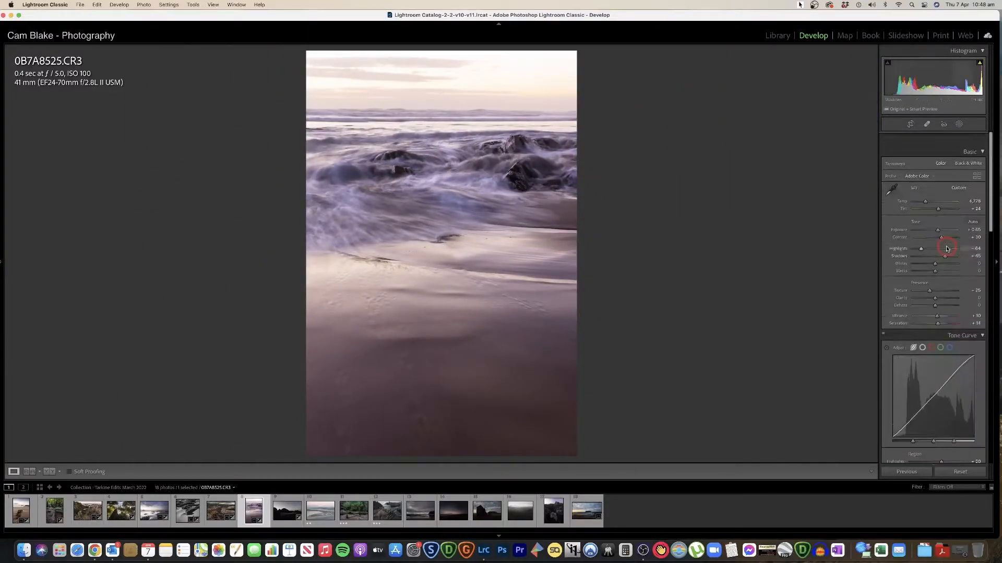
{"action": "left_click", "coordinate": [545, 172]}
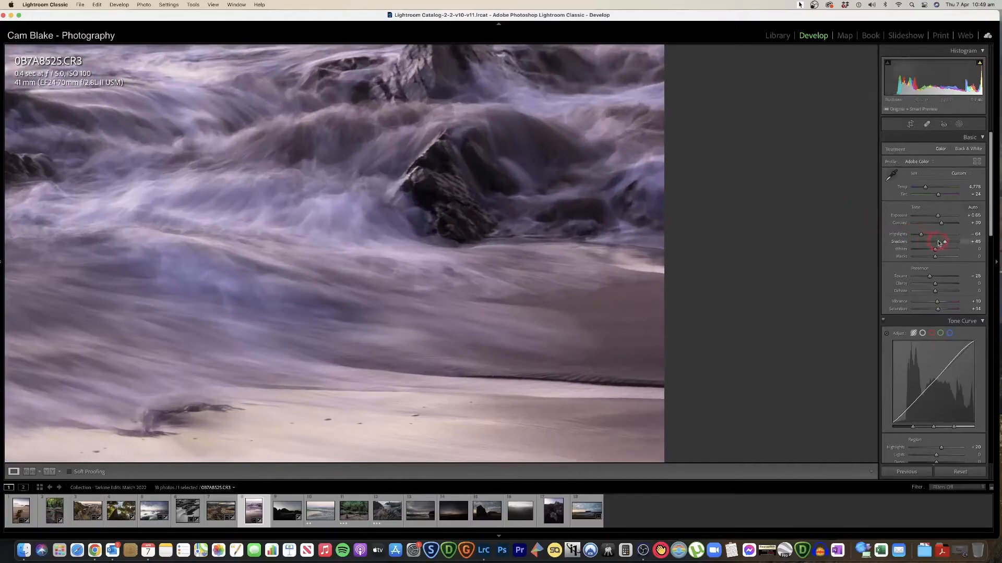
{"action": "left_click_drag", "start_coordinate": [945, 243], "coordinate": [947, 242]}
{"action": "left_click_drag", "start_coordinate": [937, 215], "coordinate": [940, 218]}
{"action": "left_click", "coordinate": [391, 163]}
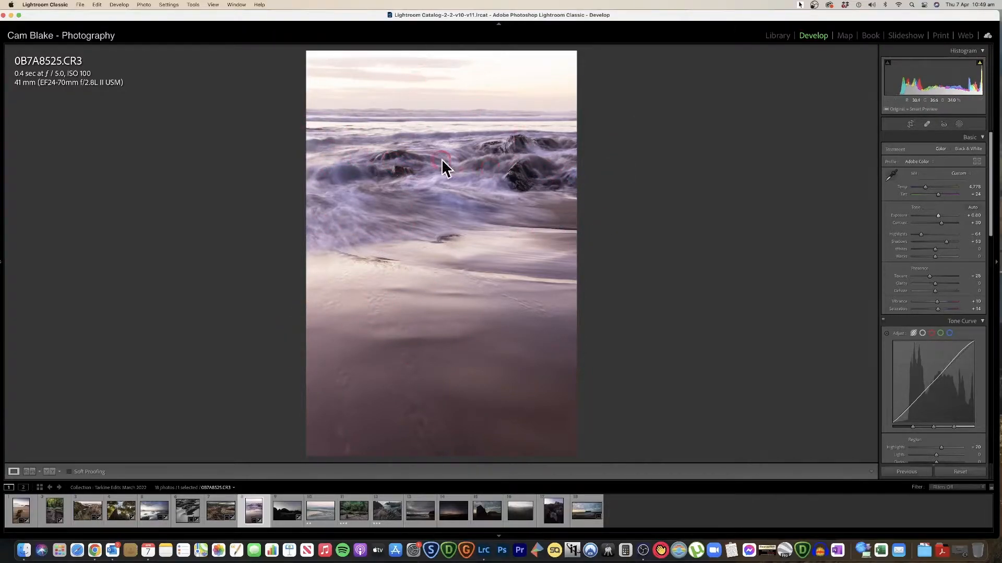
Examine the rocks, flowing water and foreground sand of the beach photo up close
{"action": "left_click", "coordinate": [527, 161]}
{"action": "left_click", "coordinate": [433, 372]}
{"action": "left_click", "coordinate": [434, 358]}
{"action": "left_click_drag", "start_coordinate": [509, 184], "coordinate": [449, 300]}
{"action": "left_click", "coordinate": [518, 254]}
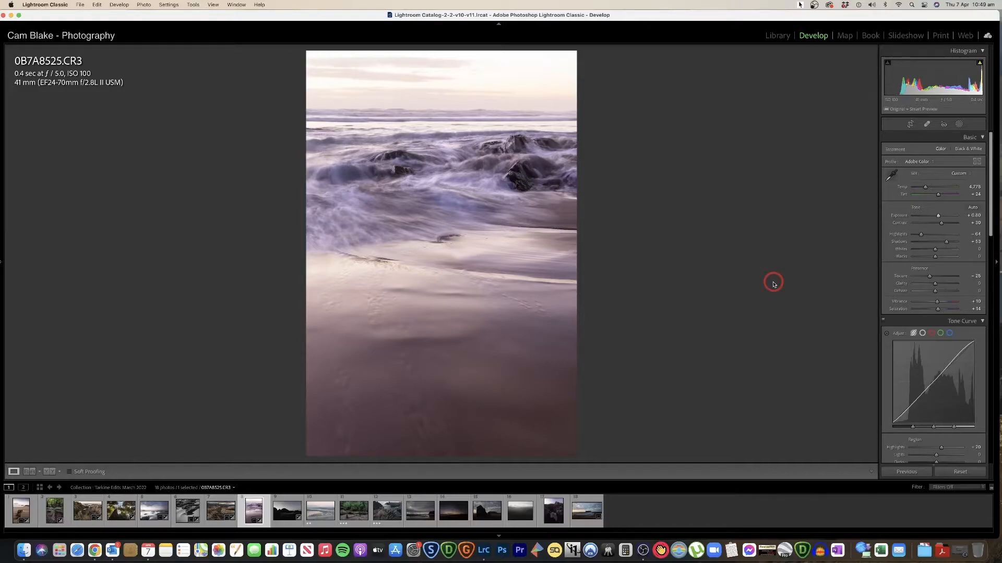
{"action": "left_click", "coordinate": [506, 156]}
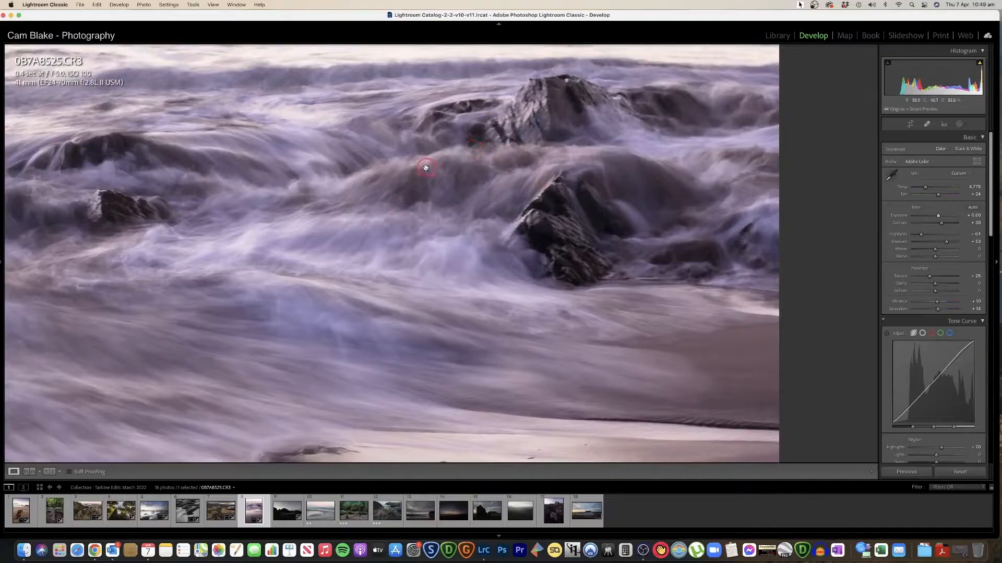
{"action": "mouse_move", "coordinate": [432, 168]}
{"action": "left_mouse_down"}
{"action": "mouse_move", "coordinate": [474, 217]}
{"action": "mouse_move", "coordinate": [530, 230]}
{"action": "mouse_move", "coordinate": [587, 227]}
{"action": "left_mouse_up"}
{"action": "mouse_move", "coordinate": [393, 240]}
{"action": "left_mouse_down"}
{"action": "mouse_move", "coordinate": [600, 220]}
{"action": "mouse_move", "coordinate": [483, 211]}
{"action": "left_mouse_up"}
{"action": "left_click_drag", "start_coordinate": [644, 240], "coordinate": [561, 273]}
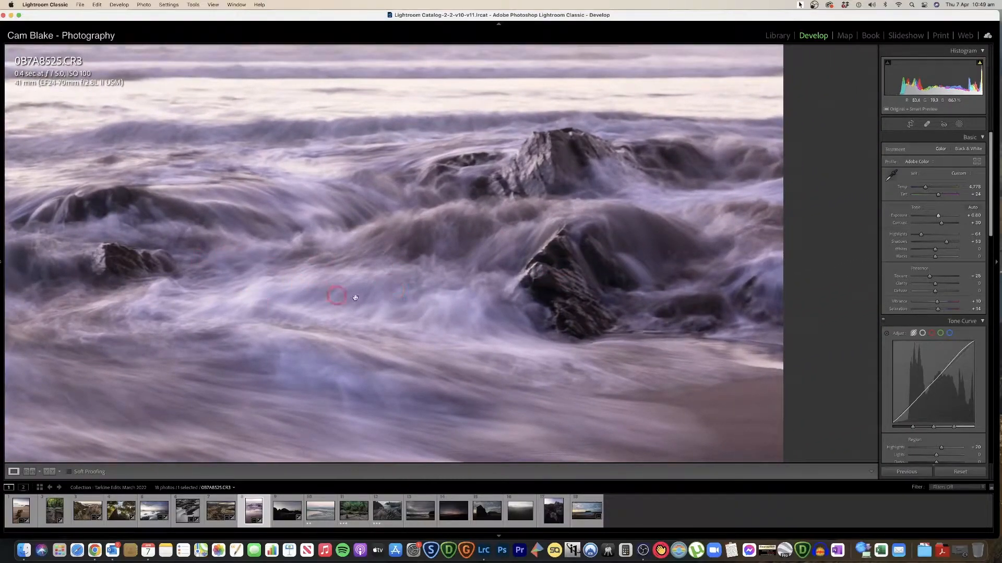
{"action": "left_click", "coordinate": [622, 256]}
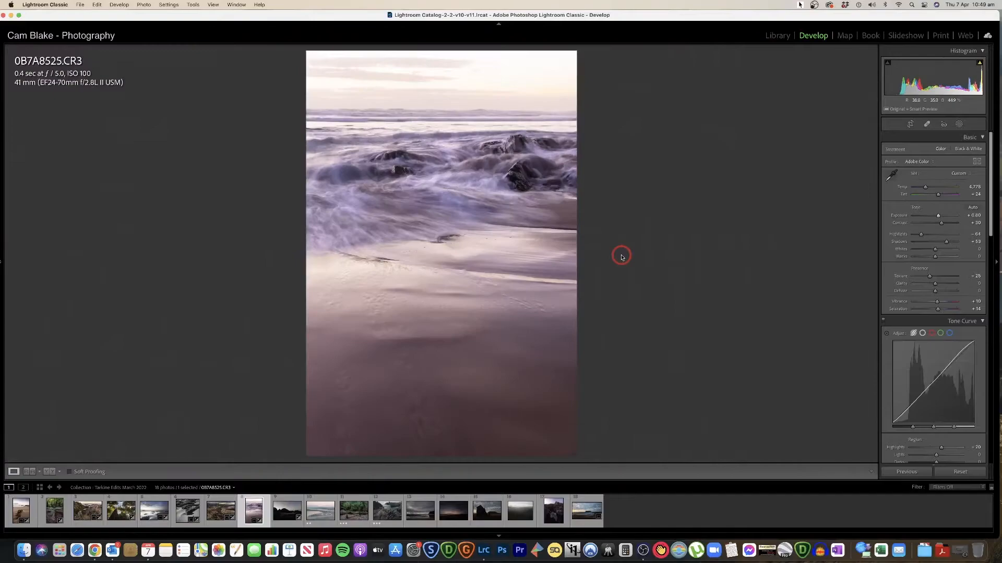
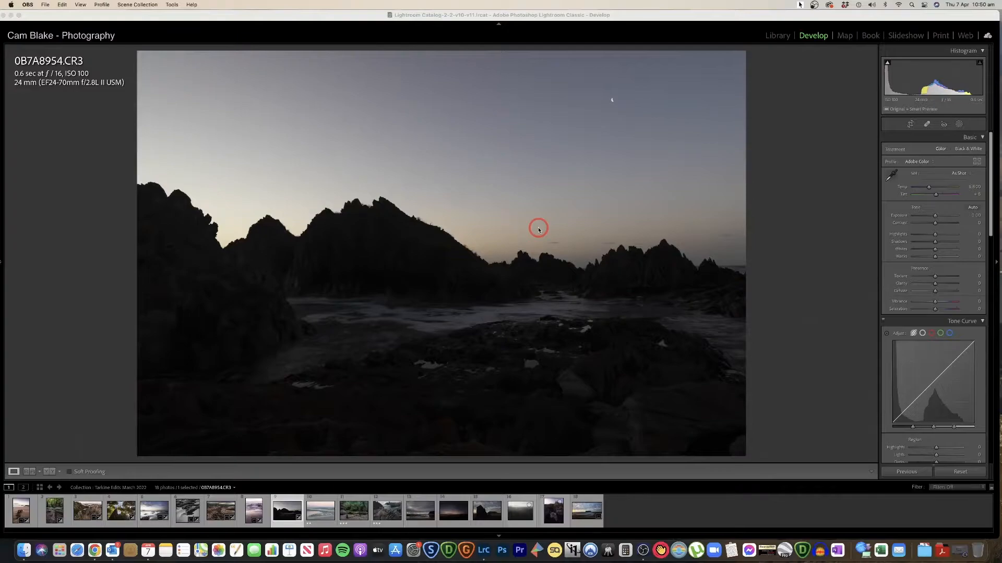
Check the shadow and highlight clipping on the dark rocky coast photo 0B7A8954.CR3
{"action": "left_click", "coordinate": [889, 62]}
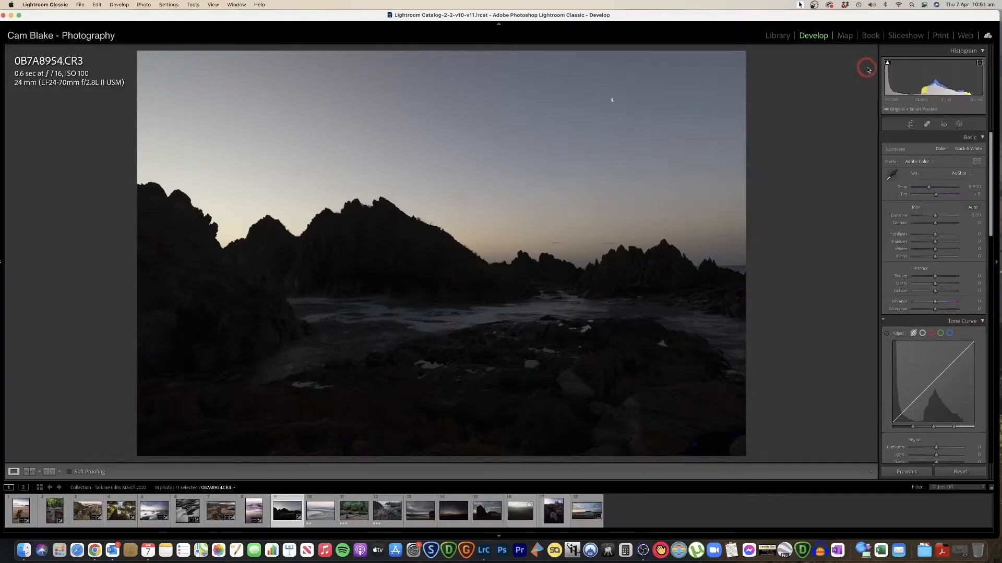
{"action": "left_click", "coordinate": [888, 63]}
{"action": "left_click", "coordinate": [980, 63]}
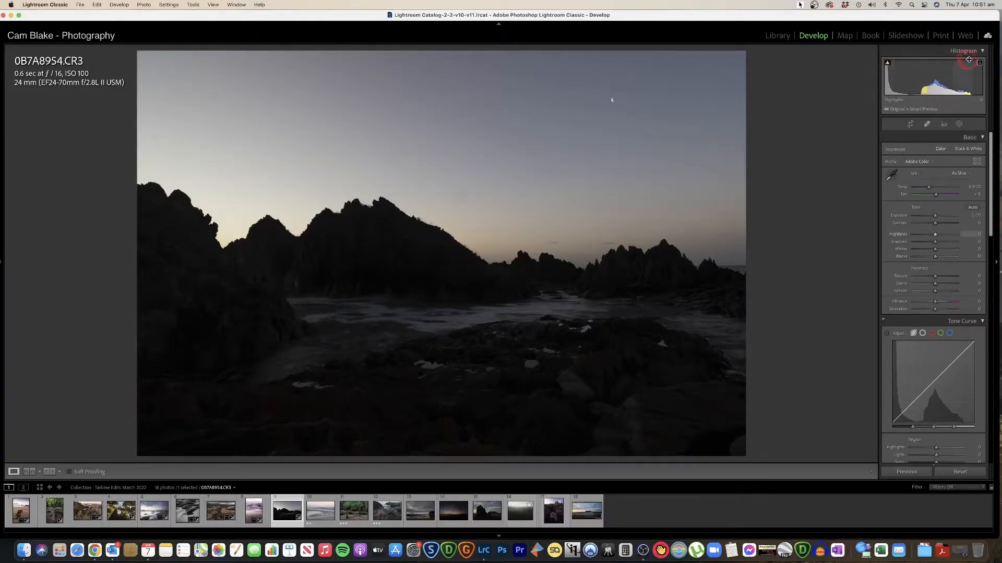
Set the rocky coast photo's exposure to +2.75, temperature to 6,404, contrast to +31 and shadows to +39, and reduce the highlights
{"action": "mouse_move", "coordinate": [939, 215]}
{"action": "left_mouse_down"}
{"action": "mouse_move", "coordinate": [951, 216]}
{"action": "mouse_move", "coordinate": [930, 216]}
{"action": "mouse_move", "coordinate": [944, 217]}
{"action": "left_mouse_up"}
{"action": "double_click", "coordinate": [945, 215]}
{"action": "left_click_drag", "start_coordinate": [945, 217], "coordinate": [932, 188]}
{"action": "left_click_drag", "start_coordinate": [935, 235], "coordinate": [920, 236]}
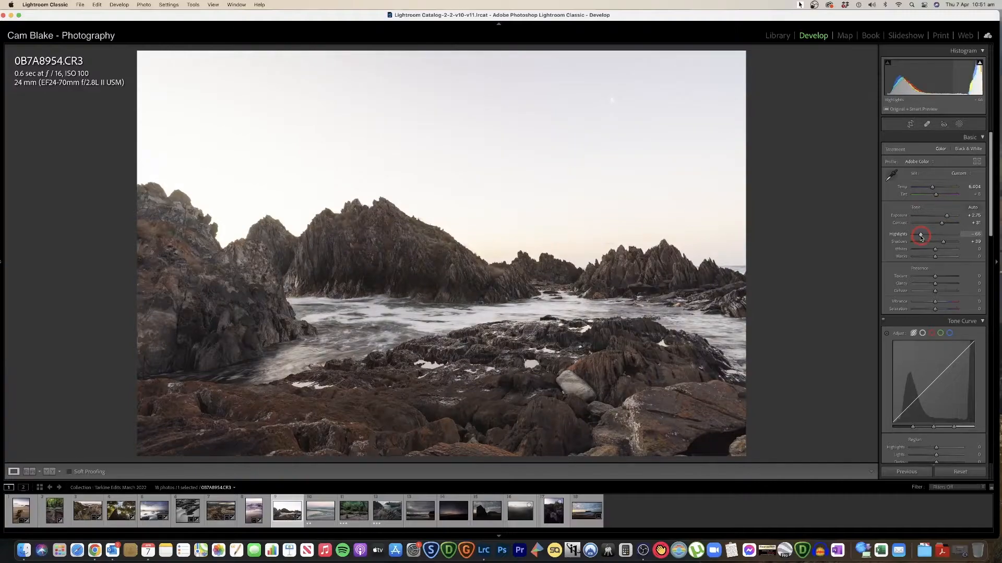
Refine the highlights to −65, shadows to +40, contrast to +35 and exposure to +2.15, checking the rocks up close
{"action": "left_click_drag", "start_coordinate": [921, 237], "coordinate": [922, 236]}
{"action": "left_click", "coordinate": [944, 244]}
{"action": "left_click", "coordinate": [922, 236]}
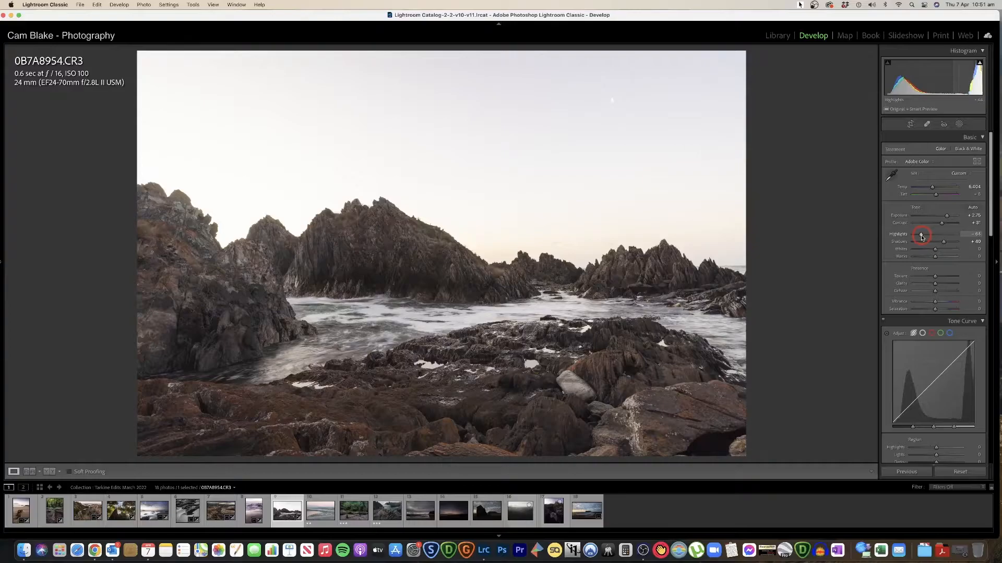
{"action": "left_click", "coordinate": [944, 223]}
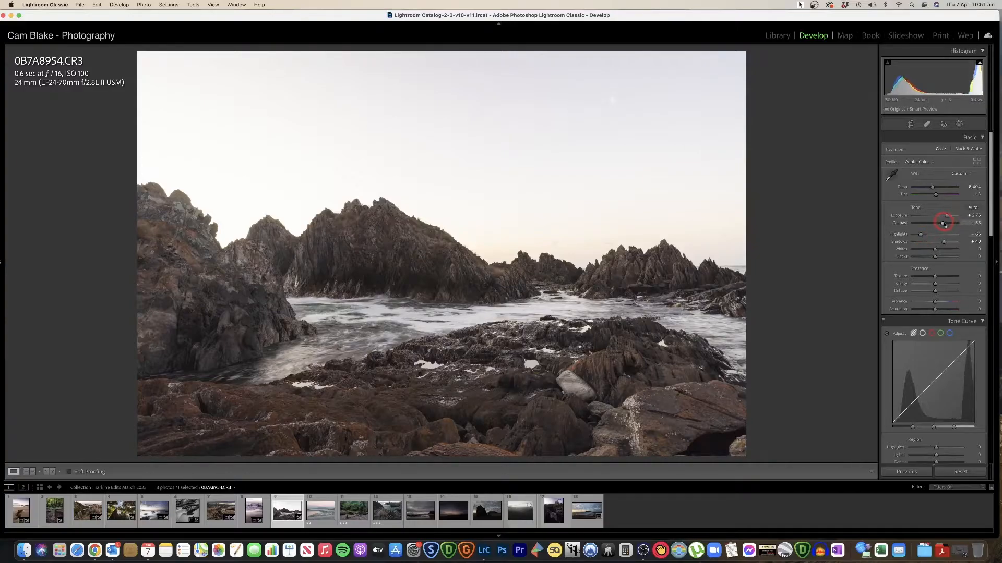
{"action": "left_click_drag", "start_coordinate": [947, 216], "coordinate": [944, 219]}
{"action": "left_click", "coordinate": [343, 309]}
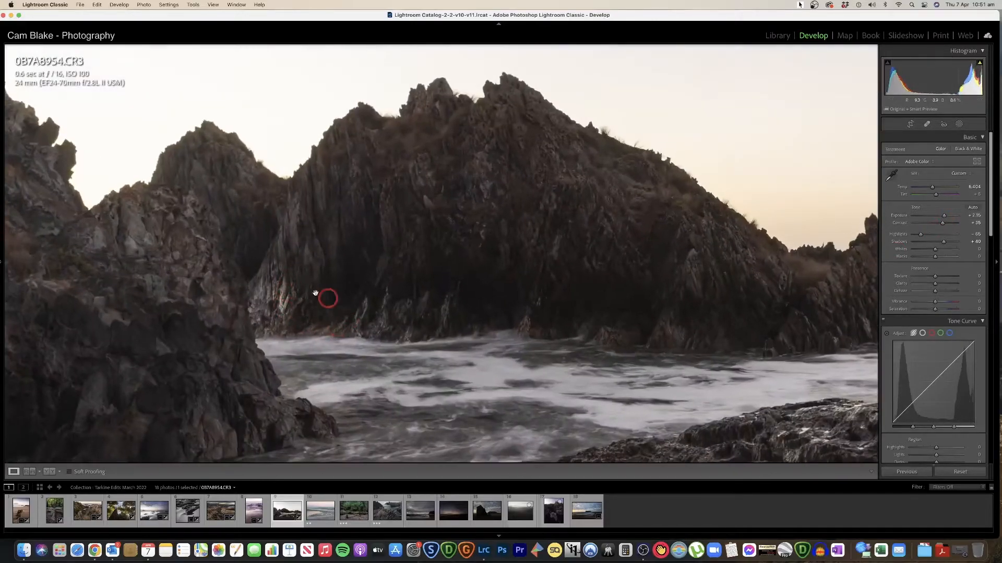
{"action": "left_click", "coordinate": [500, 281]}
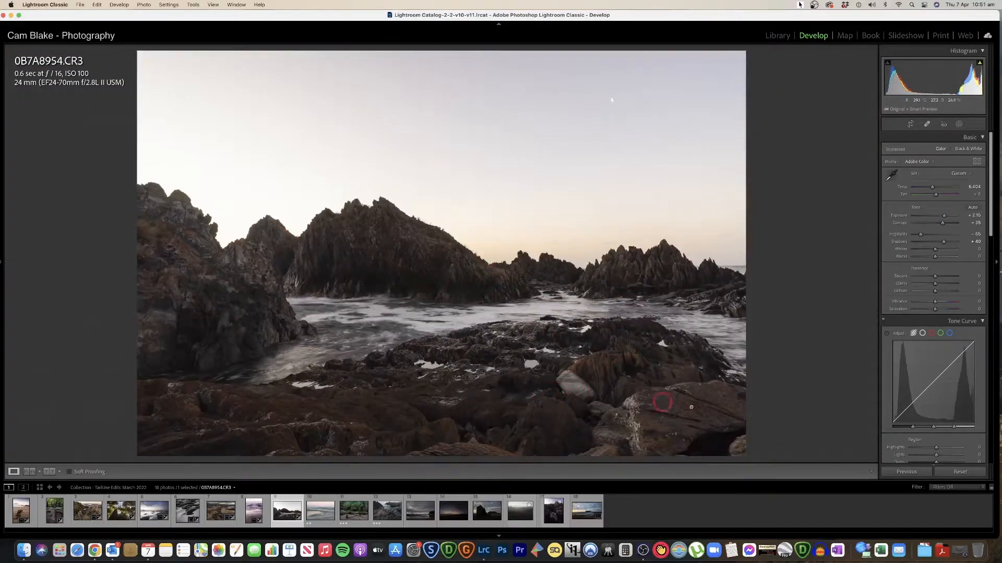
Straighten the horizon of the rocky coast photo by rotating the crop 0.22 degrees
{"action": "left_click", "coordinate": [910, 124]}
{"action": "left_click_drag", "start_coordinate": [789, 238], "coordinate": [784, 244]}
{"action": "key", "text": "Return"}
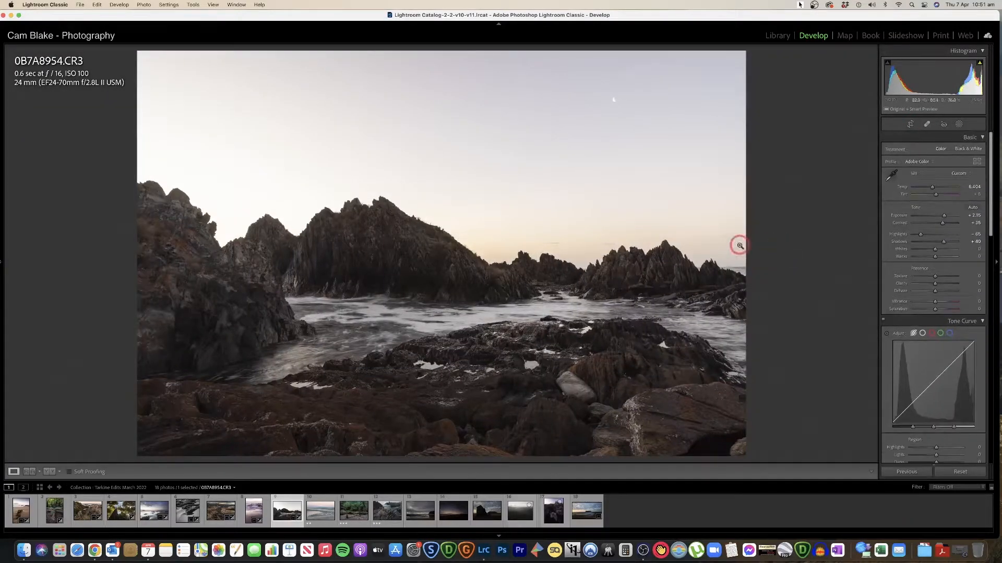
Set the exposure to +2.35, temperature to 6,705, texture to −10, and clarity and dehaze to +10
{"action": "left_click_drag", "start_coordinate": [945, 217], "coordinate": [933, 189]}
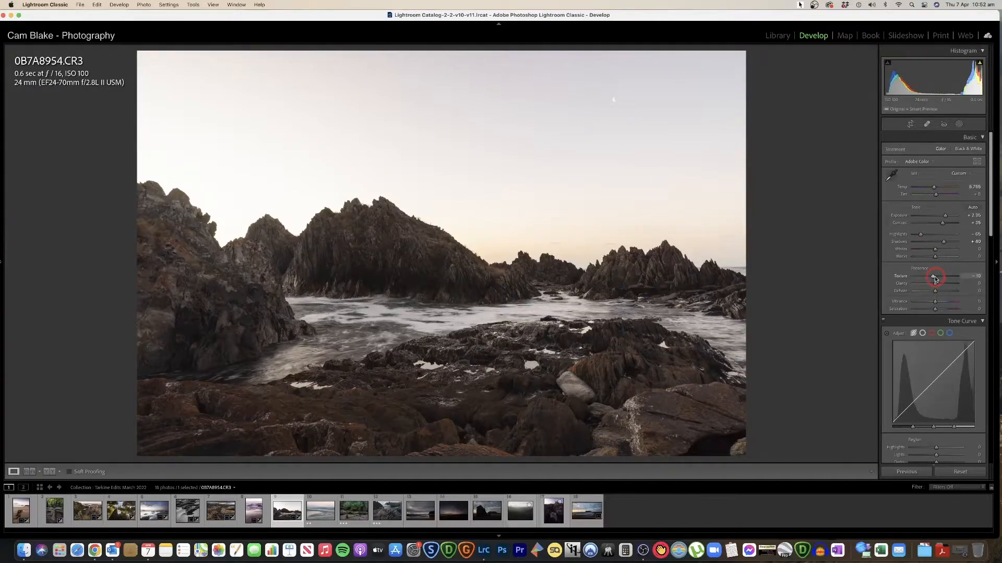
{"action": "left_click_drag", "start_coordinate": [935, 286], "coordinate": [936, 284]}
{"action": "left_click_drag", "start_coordinate": [935, 296], "coordinate": [938, 294]}
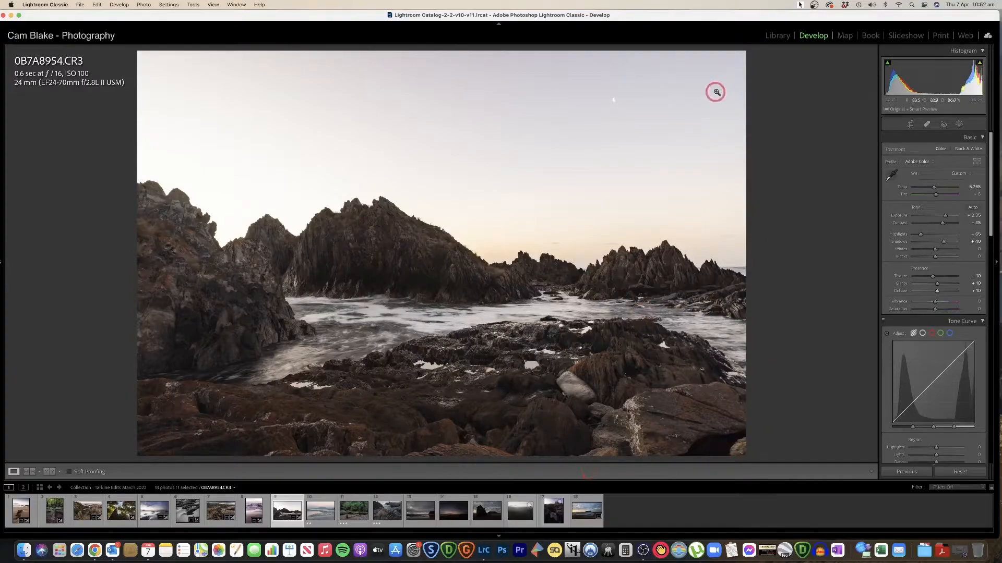
Inspect the foreground rocks and crop in at the original ratio to remove the orange rock along the photo's bottom edge
{"action": "left_click_drag", "start_coordinate": [463, 441], "coordinate": [460, 359]}
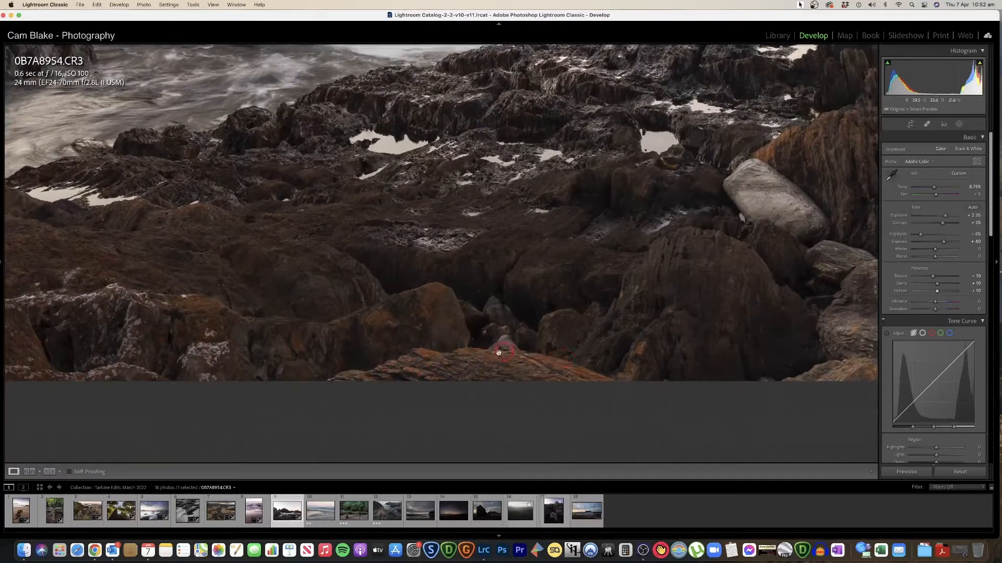
{"action": "left_click", "coordinate": [464, 363]}
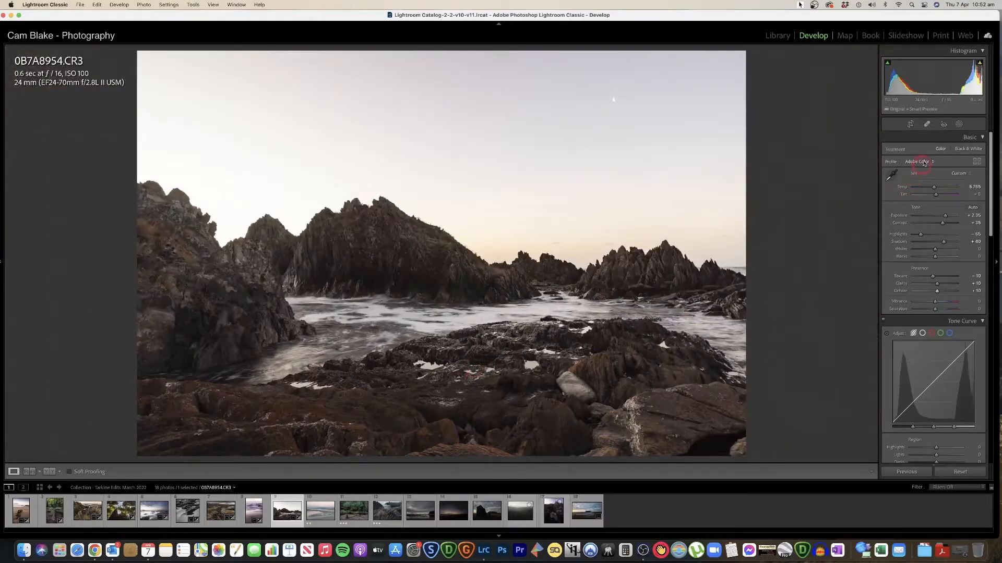
{"action": "left_click", "coordinate": [910, 123]}
{"action": "left_click_drag", "start_coordinate": [142, 453], "coordinate": [157, 445]}
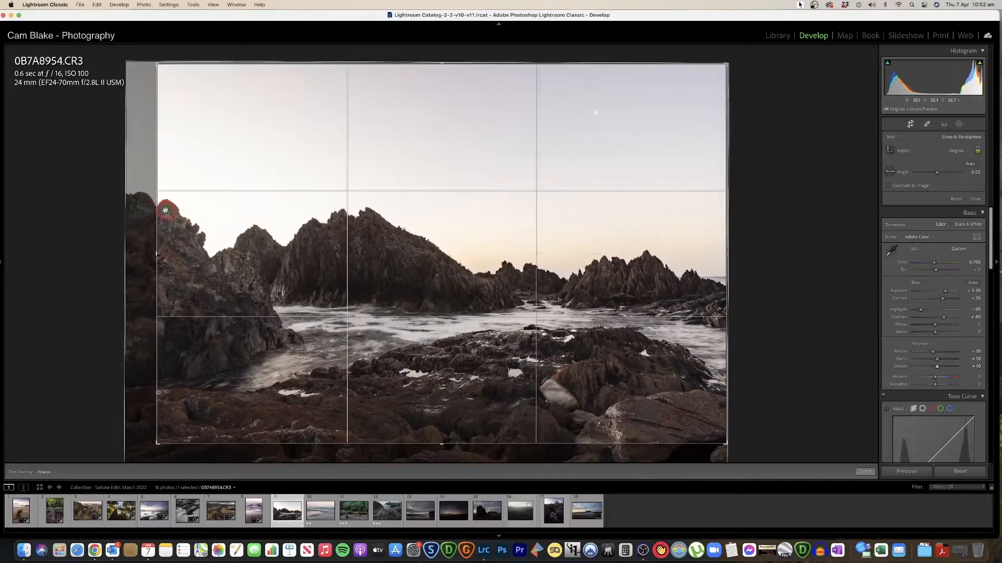
{"action": "key", "text": "Return"}
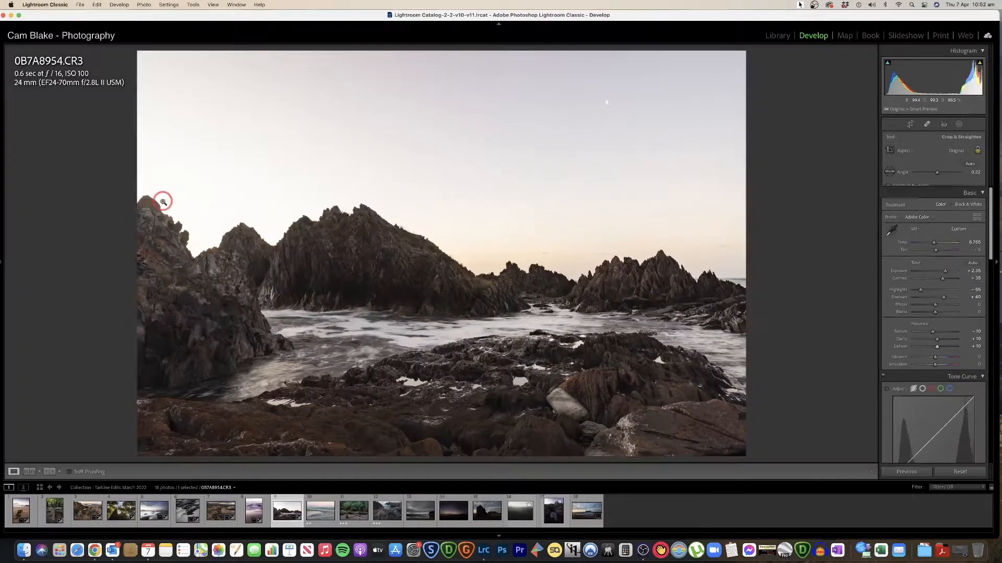
Examine the water and foreground rocks of the cropped photo up close
{"action": "left_click", "coordinate": [283, 379]}
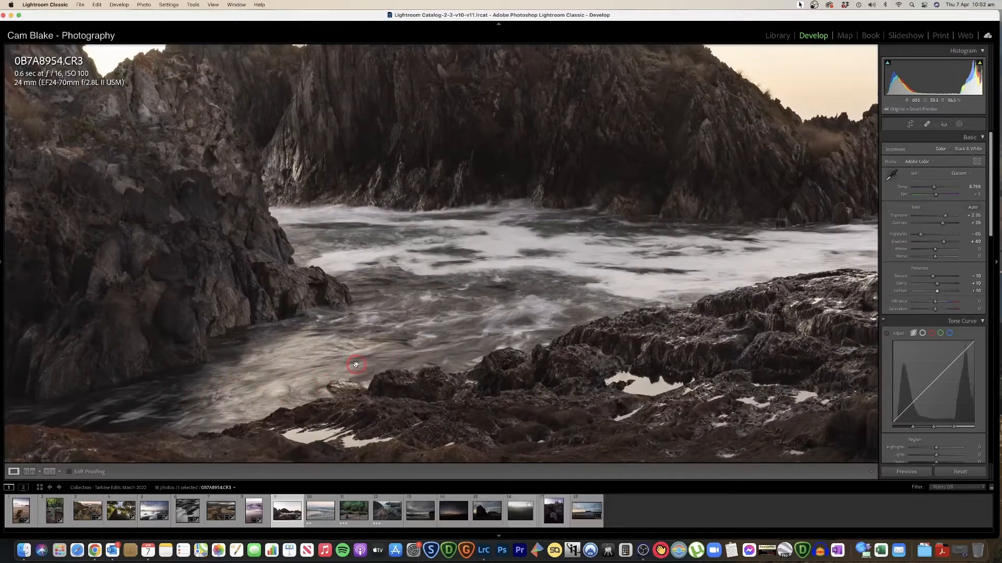
{"action": "left_click", "coordinate": [346, 383]}
{"action": "left_click", "coordinate": [423, 376]}
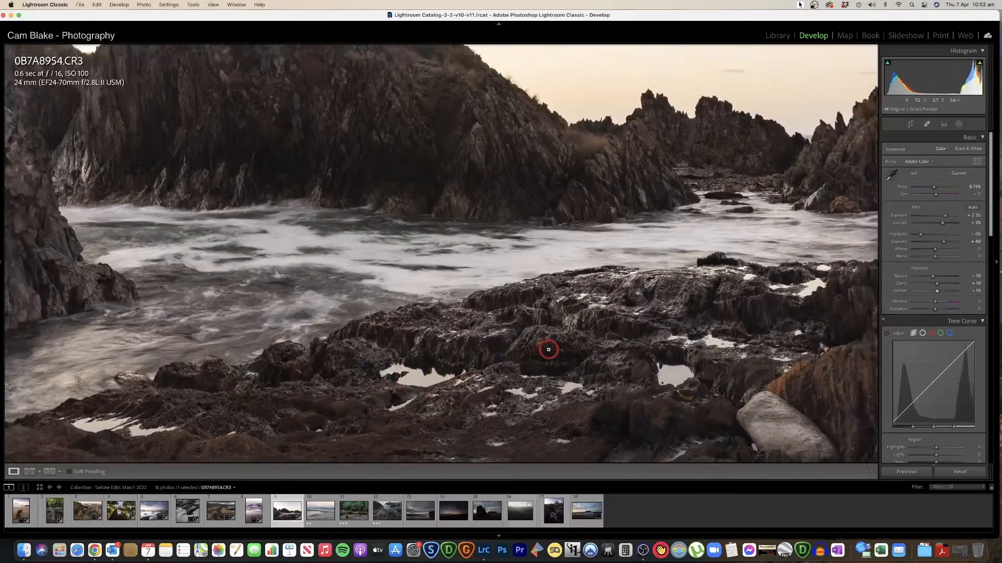
{"action": "left_click", "coordinate": [548, 347]}
{"action": "scroll", "coordinate": [947, 307], "scroll_direction": "down", "scroll_amount": 5}
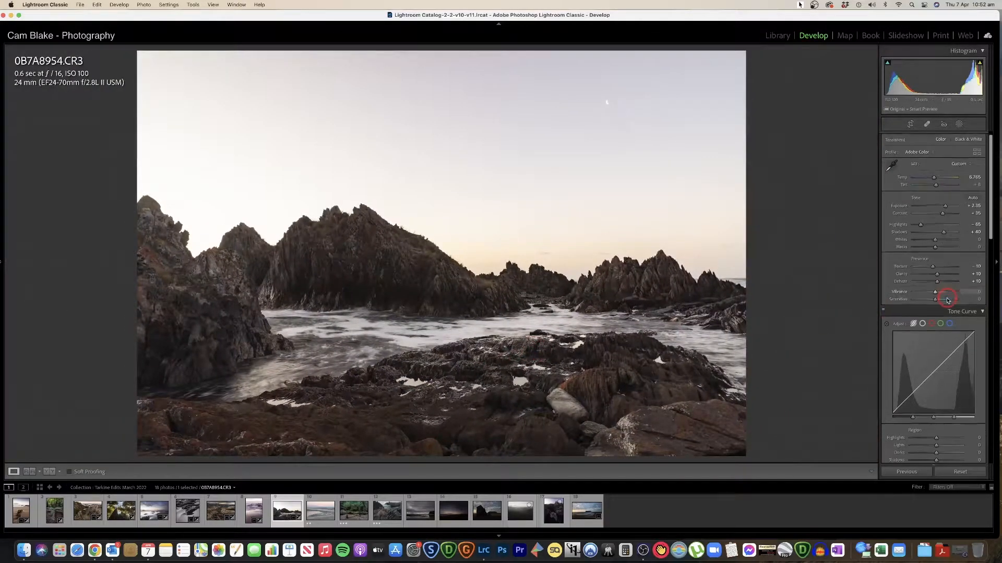
Adjust the photo's tone curve regions, setting Highlights to +15 and Shadows to −5
{"action": "mouse_move", "coordinate": [947, 343]}
{"action": "left_mouse_down"}
{"action": "mouse_move", "coordinate": [933, 364]}
{"action": "mouse_move", "coordinate": [946, 361]}
{"action": "left_mouse_up"}
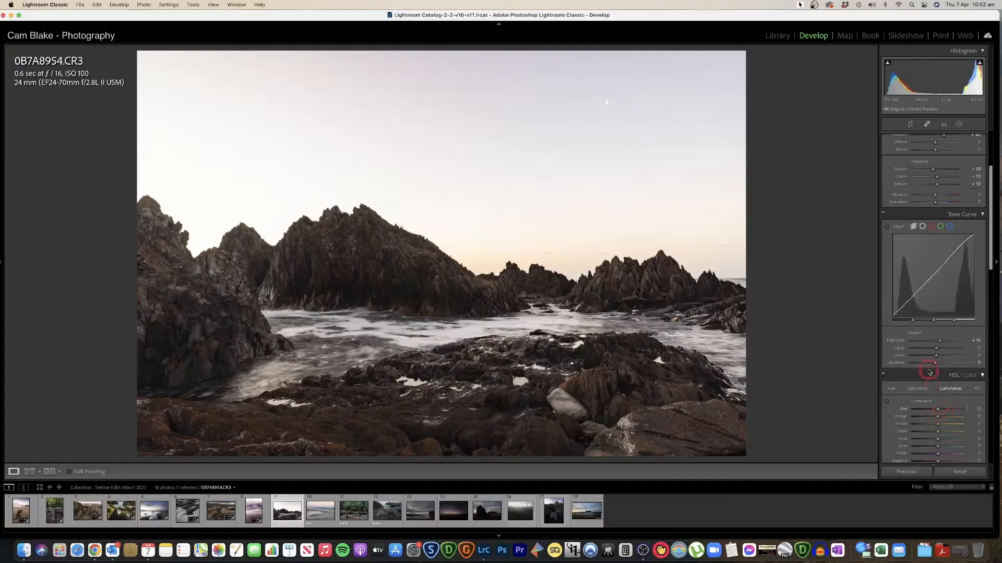
{"action": "scroll", "coordinate": [930, 369], "scroll_direction": "down", "scroll_amount": 5}
{"action": "scroll", "coordinate": [932, 369], "scroll_direction": "up", "scroll_amount": 8}
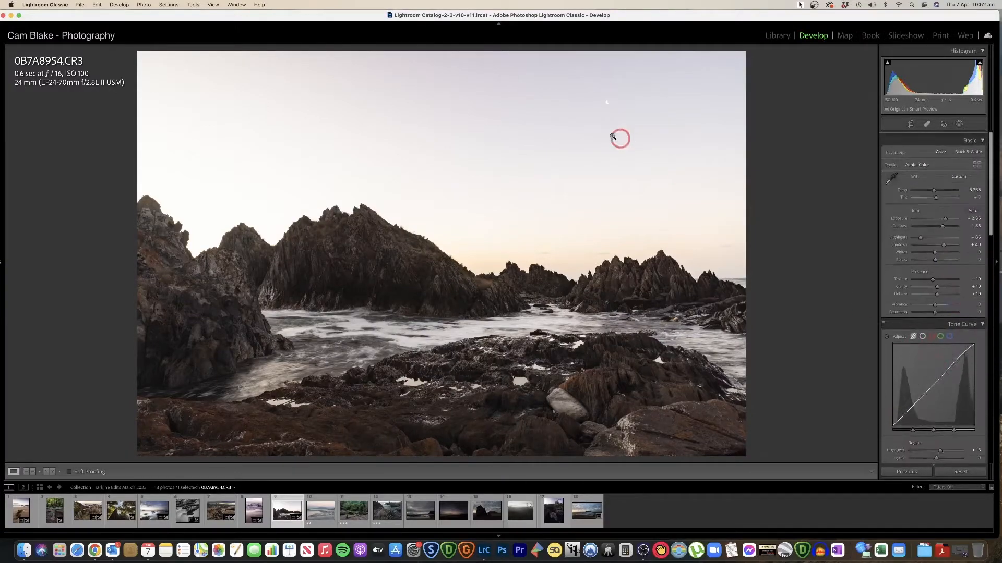
Mask the sky automatically and set its exposure to −1.25, contrast to 40 and highlights to −60
{"action": "left_click", "coordinate": [959, 124]}
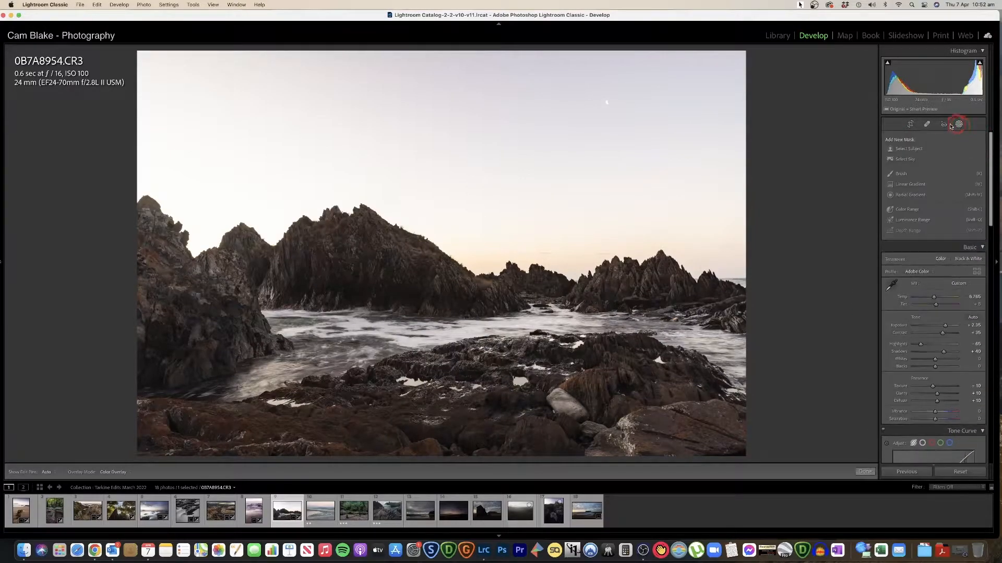
{"action": "left_click", "coordinate": [911, 160]}
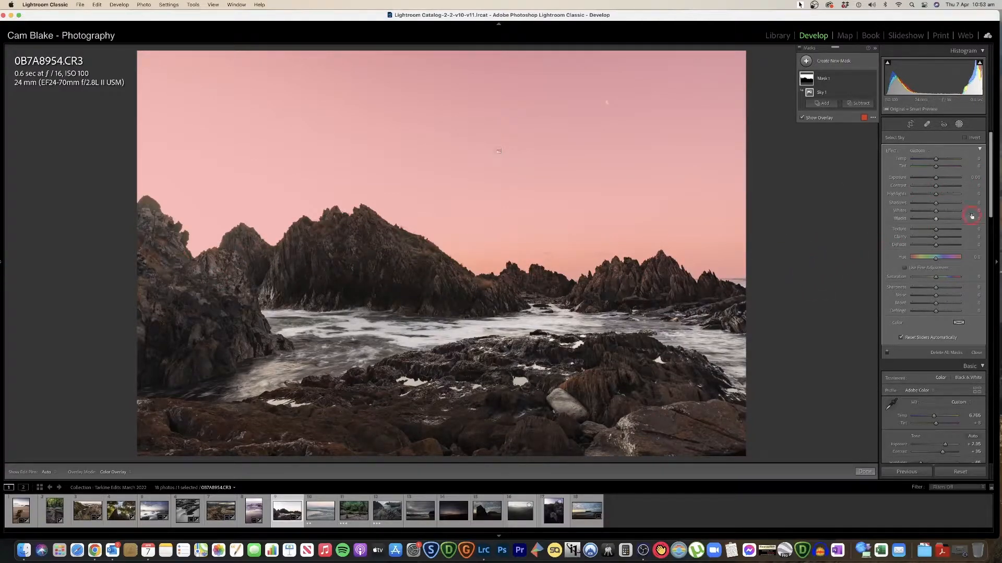
{"action": "left_click_drag", "start_coordinate": [937, 178], "coordinate": [928, 181]}
{"action": "mouse_move", "coordinate": [935, 186]}
{"action": "left_mouse_down"}
{"action": "mouse_move", "coordinate": [944, 187]}
{"action": "mouse_move", "coordinate": [922, 196]}
{"action": "left_mouse_up"}
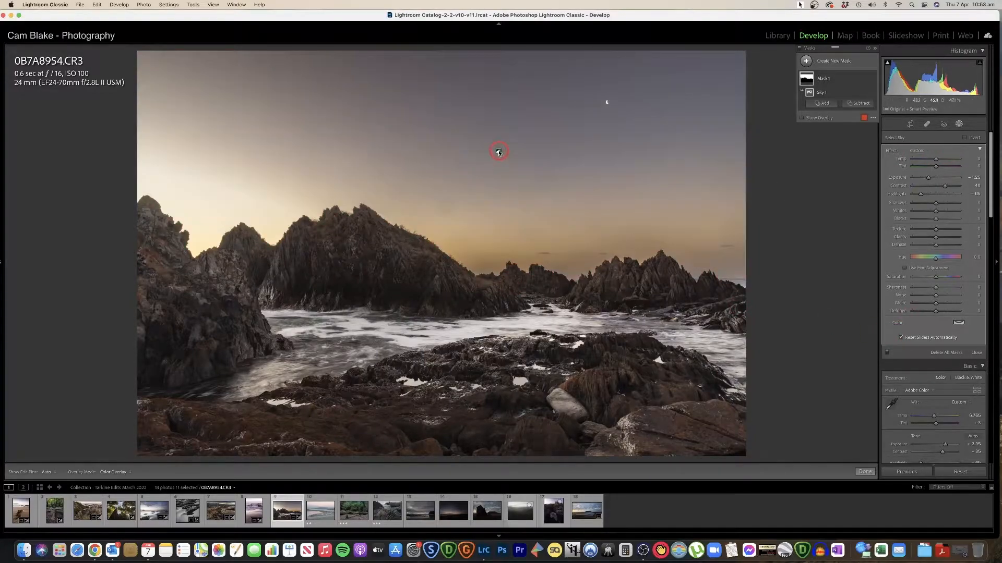
Heal the large dust spot in the sky just above the main rock's sloping ridge
{"action": "left_click", "coordinate": [865, 471]}
{"action": "left_click", "coordinate": [447, 204]}
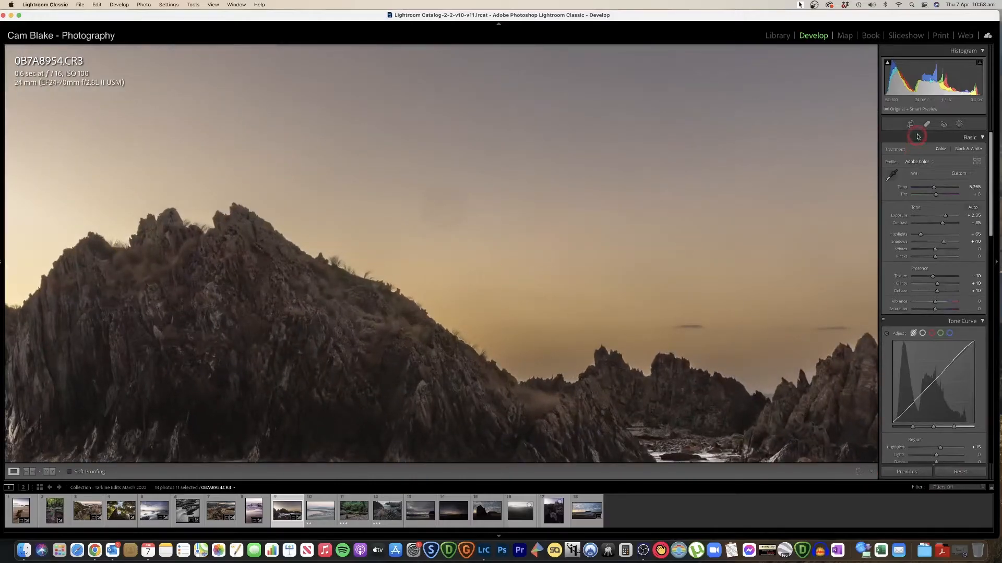
{"action": "left_click", "coordinate": [926, 125]}
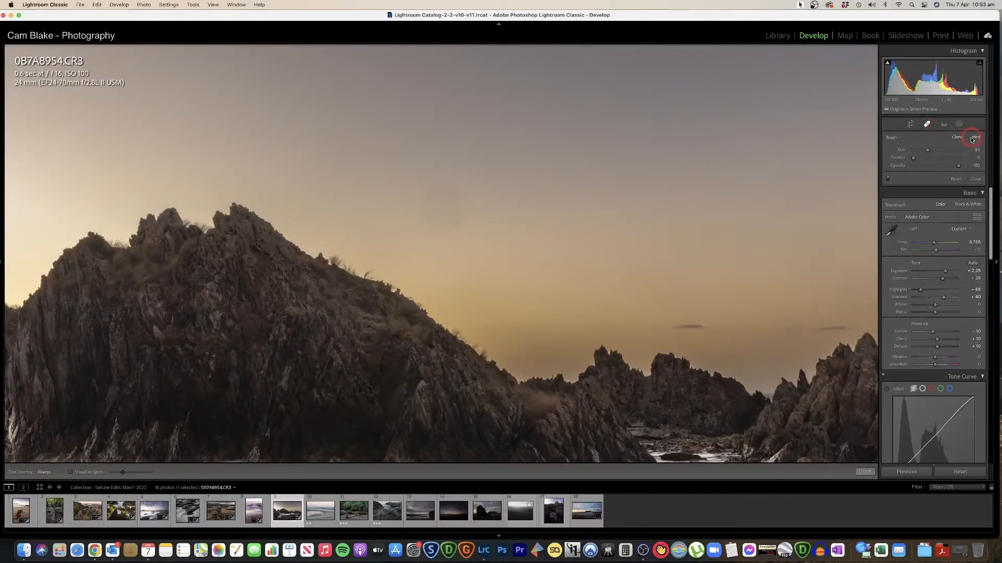
{"action": "scroll", "coordinate": [445, 213], "scroll_direction": "up", "scroll_amount": 8}
{"action": "left_click", "coordinate": [443, 207]}
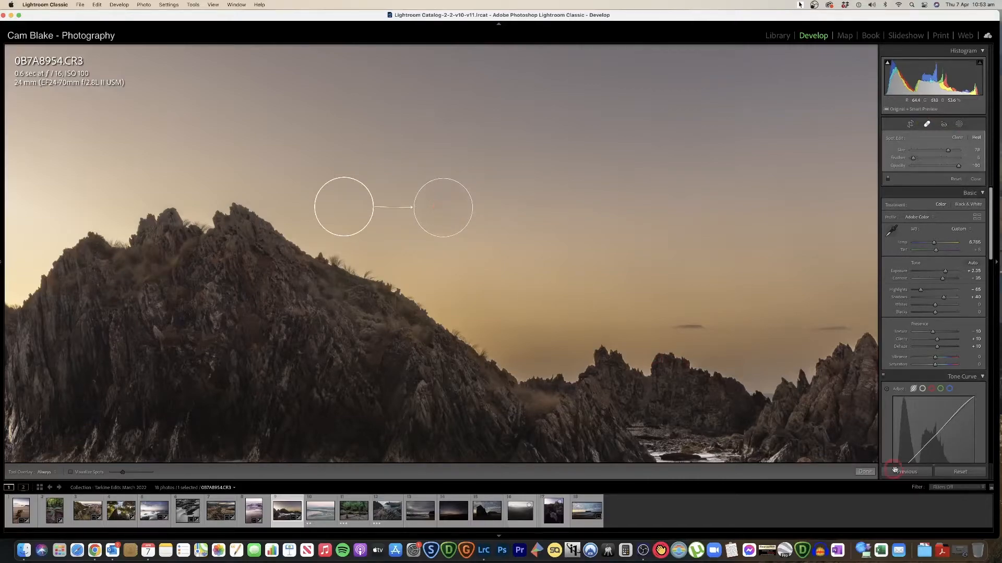
{"action": "left_click", "coordinate": [865, 473]}
{"action": "left_click", "coordinate": [635, 306]}
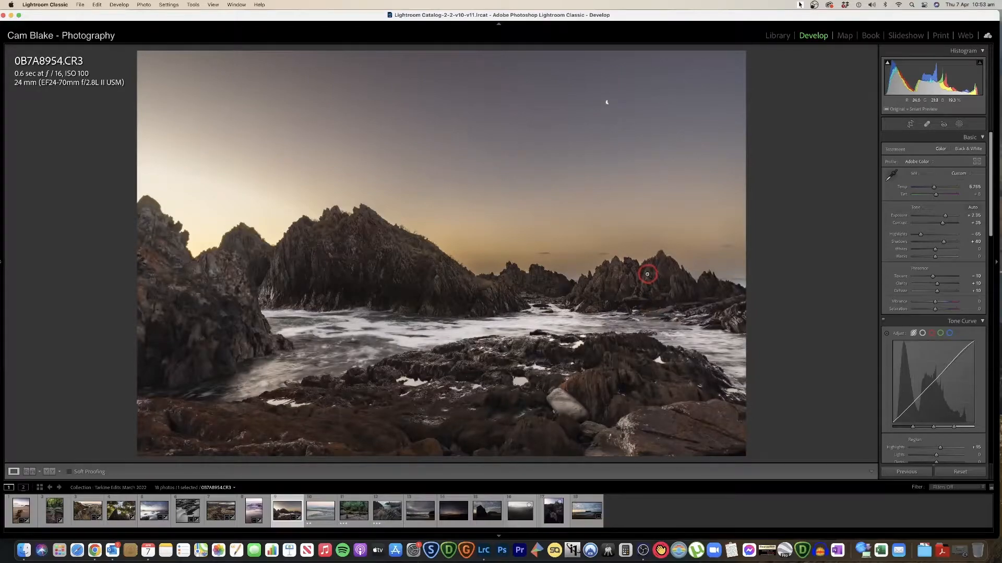
Rework the sky mask with exposure −0.70, contrast 25 and highlights −10
{"action": "left_click", "coordinate": [959, 124]}
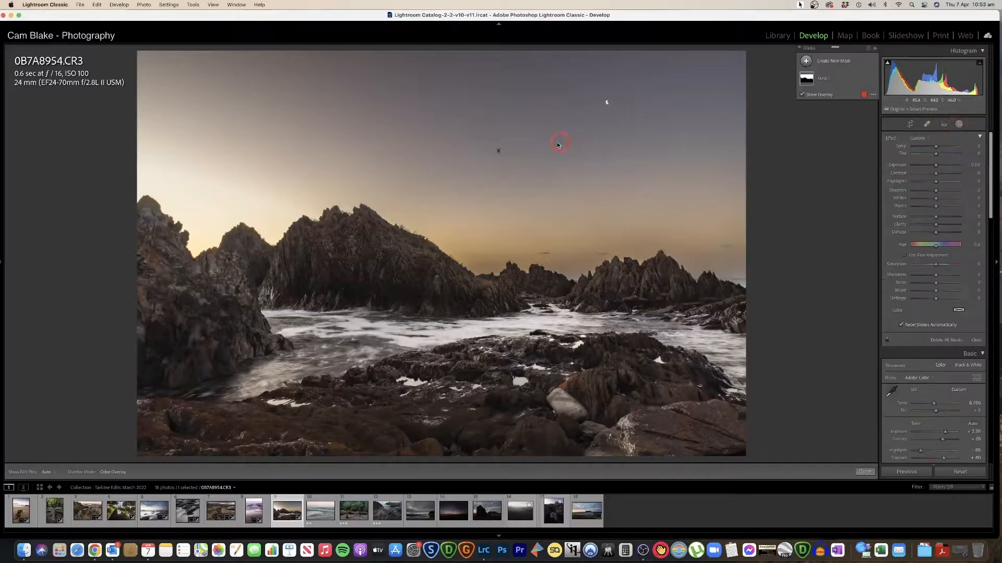
{"action": "left_click", "coordinate": [500, 151]}
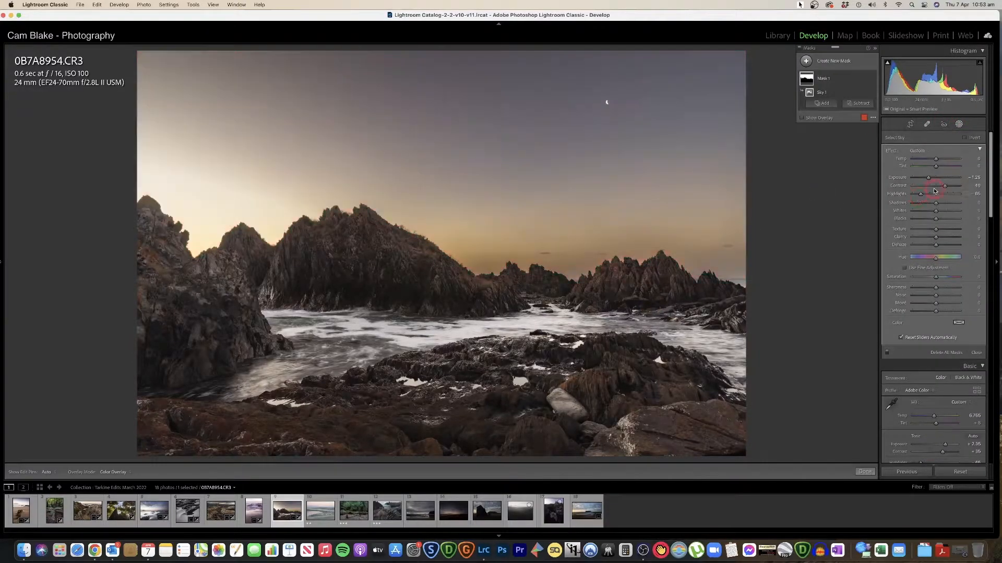
{"action": "left_click_drag", "start_coordinate": [929, 179], "coordinate": [933, 178]}
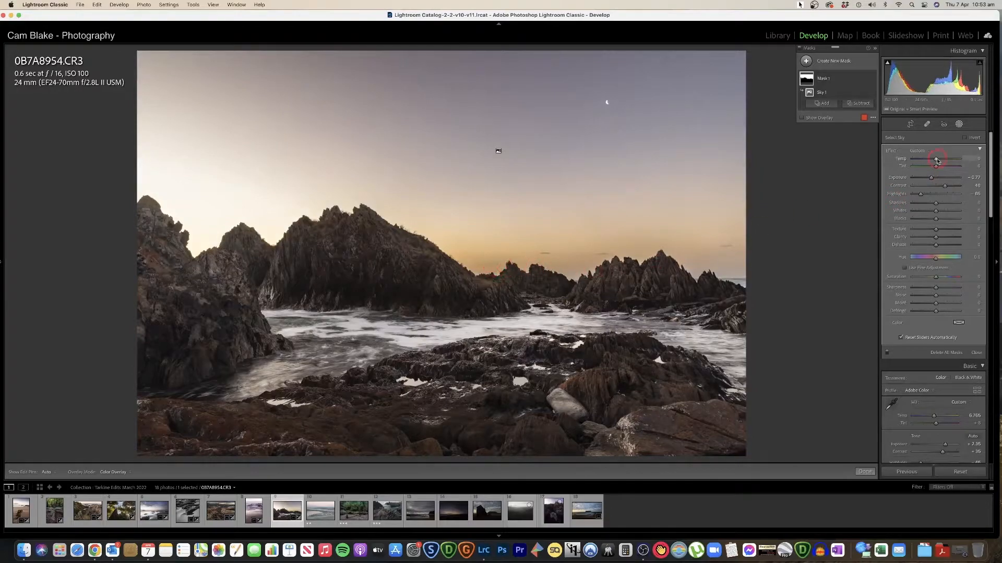
{"action": "left_click", "coordinate": [921, 195]}
{"action": "mouse_move", "coordinate": [929, 195]}
{"action": "left_mouse_down"}
{"action": "mouse_move", "coordinate": [932, 179]}
{"action": "mouse_move", "coordinate": [939, 187]}
{"action": "left_mouse_up"}
{"action": "left_click", "coordinate": [932, 178]}
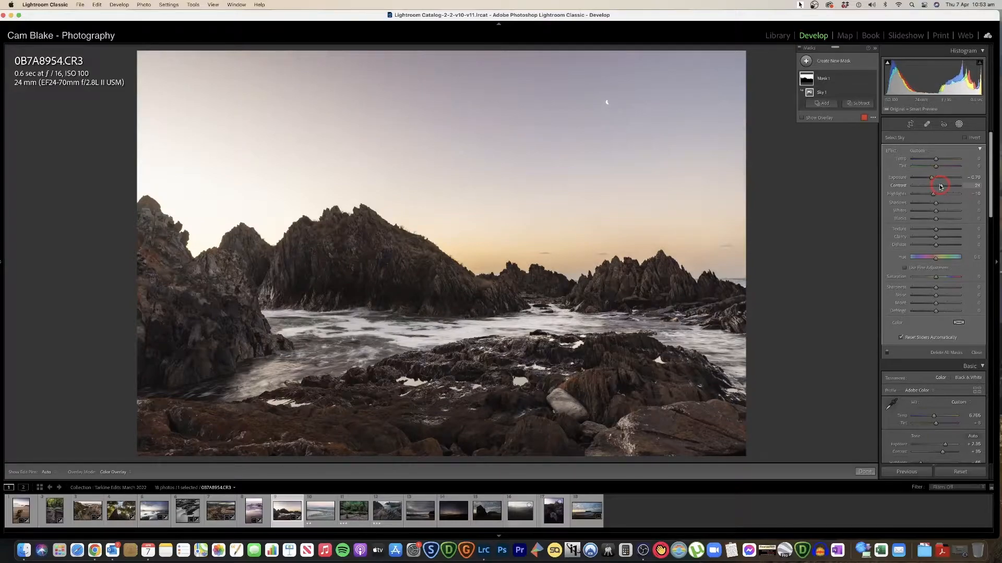
{"action": "left_click_drag", "start_coordinate": [941, 187], "coordinate": [940, 187]}
Set the sky mask's texture to −25, clarity to 5, dehaze to 10, temperature to −5 and tint to 5
{"action": "left_click", "coordinate": [933, 230]}
{"action": "left_click_drag", "start_coordinate": [927, 231], "coordinate": [935, 231]}
{"action": "left_click_drag", "start_coordinate": [937, 238], "coordinate": [938, 246]}
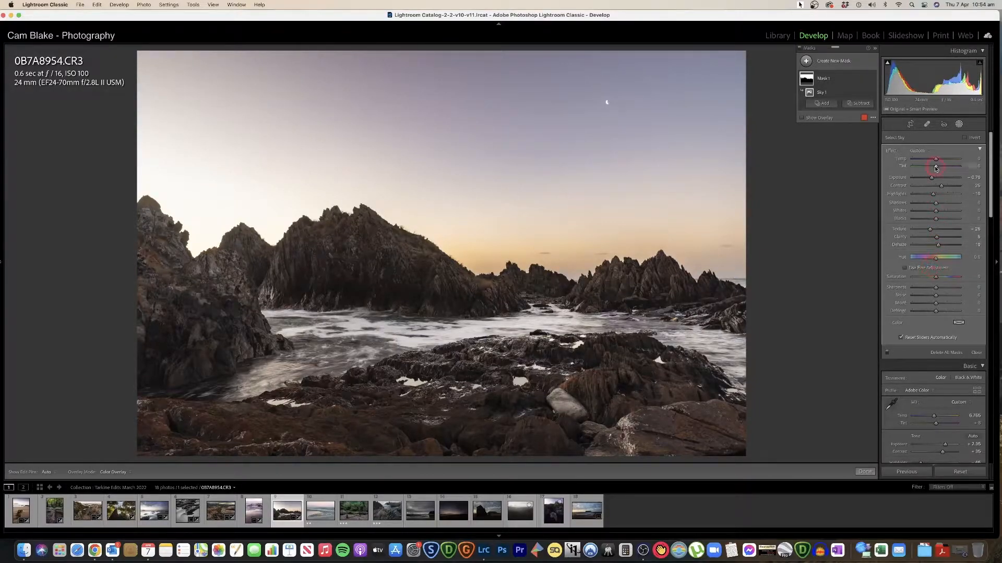
{"action": "left_click_drag", "start_coordinate": [936, 161], "coordinate": [936, 160]}
{"action": "left_click_drag", "start_coordinate": [935, 161], "coordinate": [935, 161]}
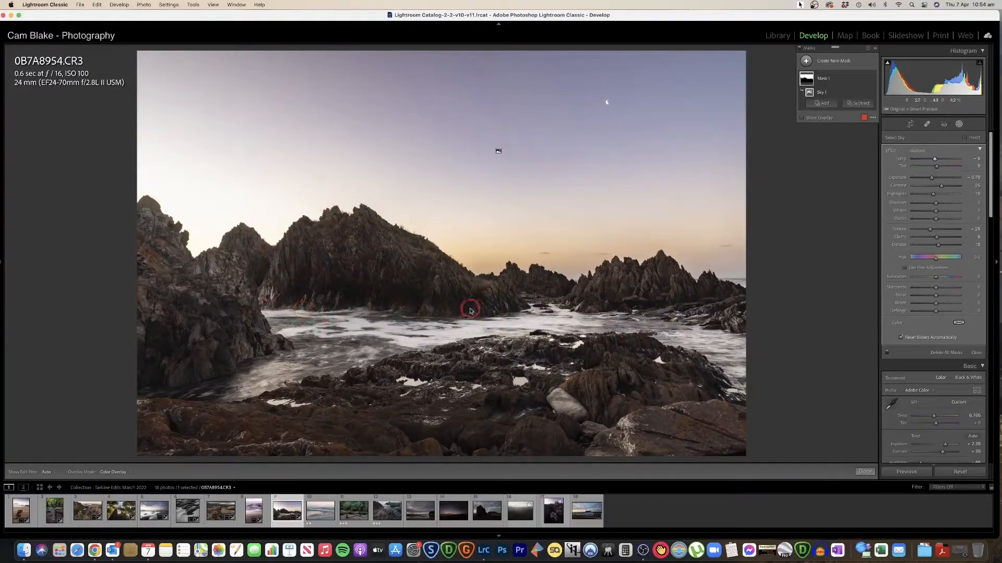
{"action": "left_click", "coordinate": [865, 472]}
Compare the photo with its original and set the overall exposure to +1.95, highlights to −75 and shadows to +70
{"action": "scroll", "coordinate": [942, 194], "scroll_direction": "down", "scroll_amount": 1}
{"action": "left_click", "coordinate": [946, 215]}
{"action": "mouse_move", "coordinate": [945, 217]}
{"action": "left_mouse_down"}
{"action": "mouse_move", "coordinate": [946, 242]}
{"action": "mouse_move", "coordinate": [944, 218]}
{"action": "left_mouse_up"}
{"action": "left_click_drag", "start_coordinate": [945, 218], "coordinate": [944, 218]}
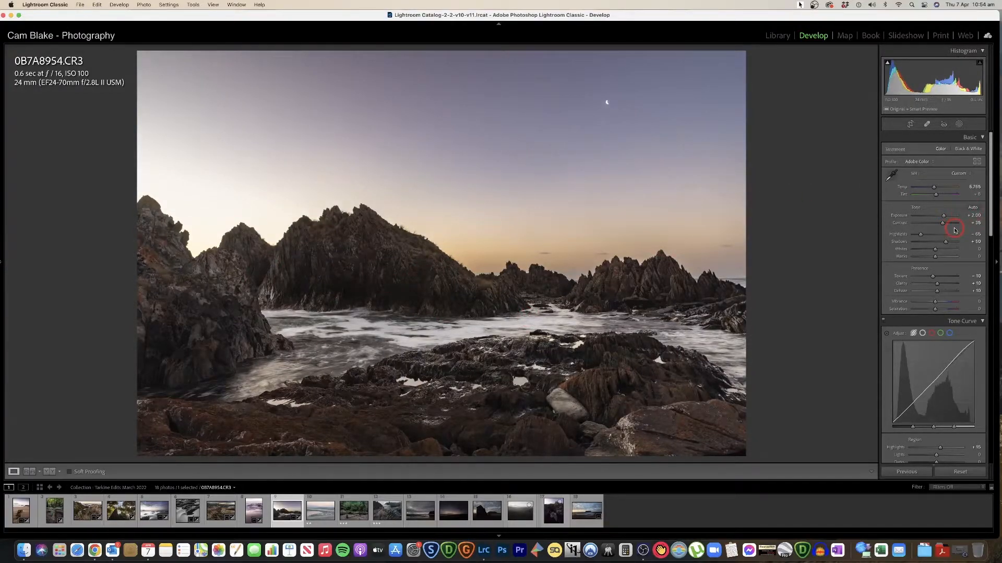
{"action": "key", "text": "y"}
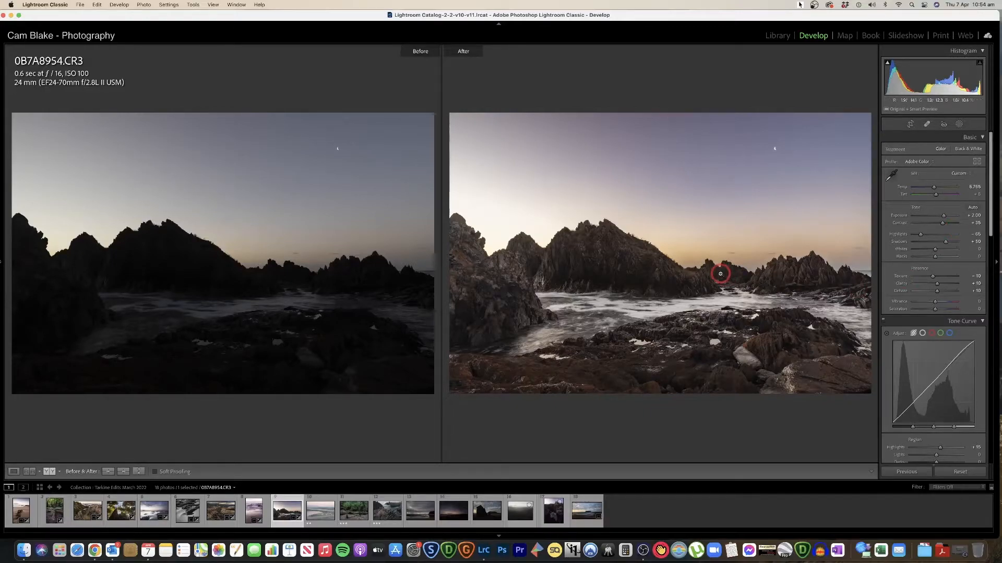
{"action": "mouse_move", "coordinate": [945, 216]}
{"action": "left_mouse_down"}
{"action": "mouse_move", "coordinate": [919, 237]}
{"action": "mouse_move", "coordinate": [946, 217]}
{"action": "left_mouse_up"}
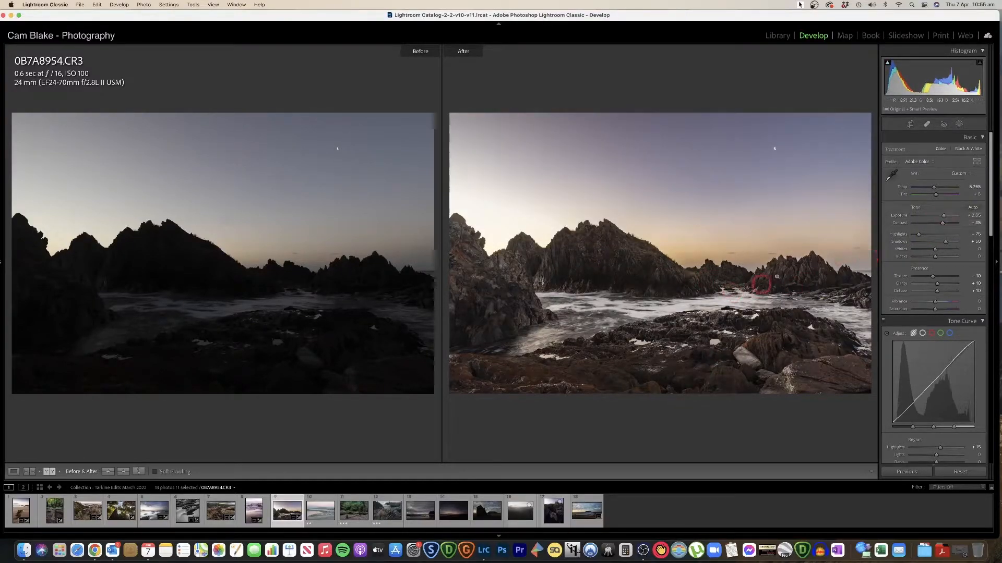
{"action": "scroll", "coordinate": [981, 182], "scroll_direction": "down", "scroll_amount": 1}
{"action": "mouse_move", "coordinate": [943, 213]}
{"action": "left_mouse_down"}
{"action": "mouse_move", "coordinate": [950, 240]}
{"action": "mouse_move", "coordinate": [943, 215]}
{"action": "left_mouse_up"}
{"action": "left_click", "coordinate": [944, 213]}
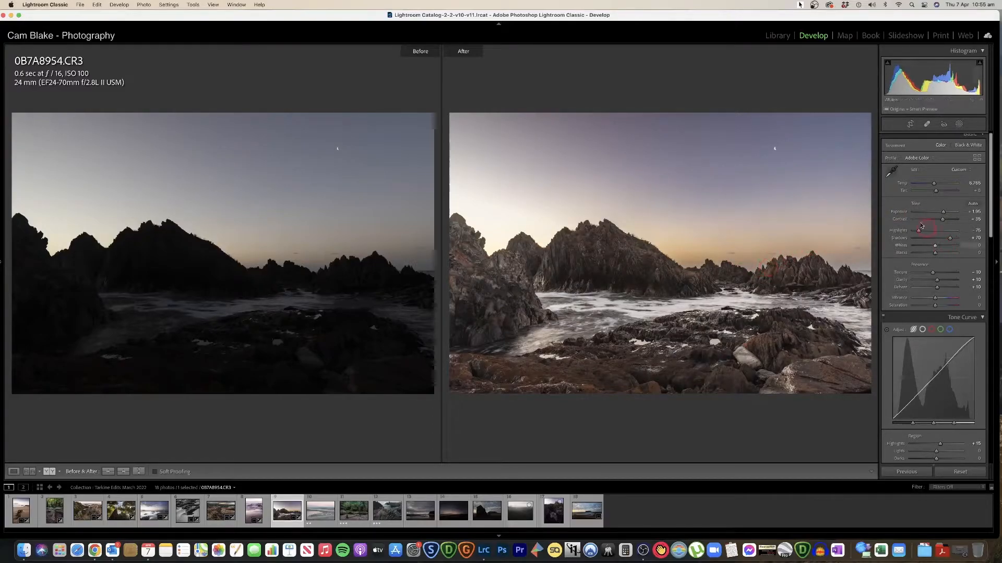
{"action": "key", "text": "y"}
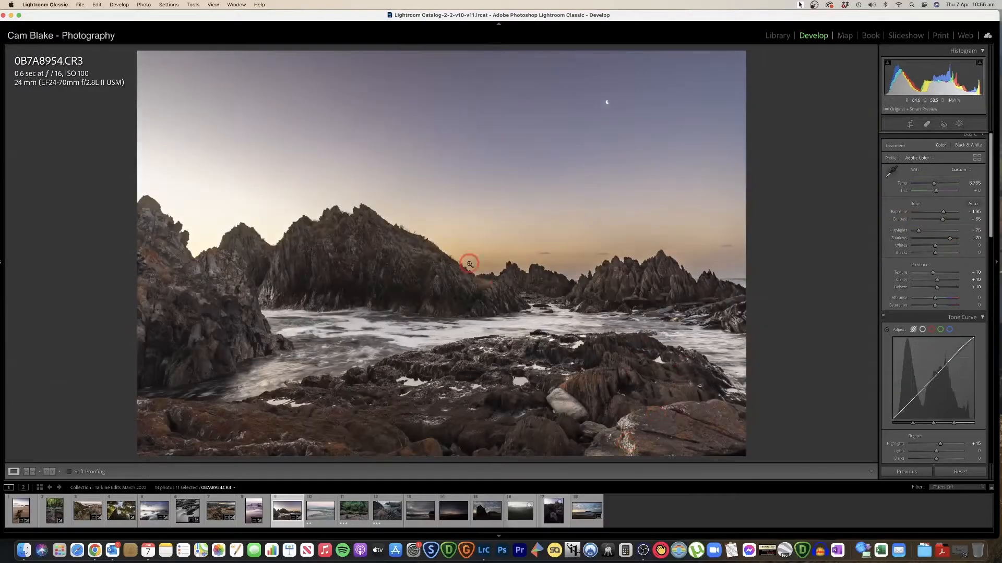
{"action": "left_click", "coordinate": [473, 263]}
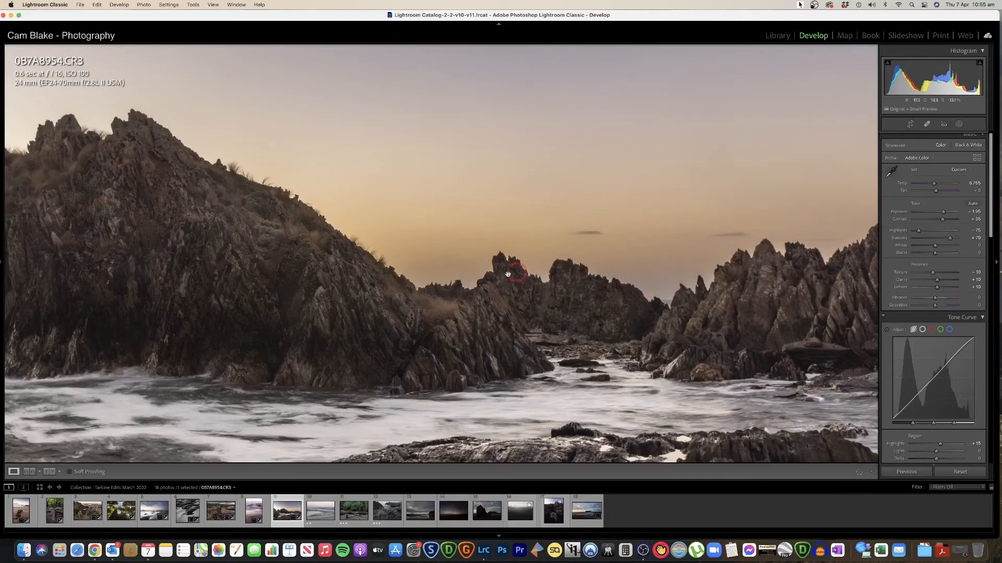
{"action": "left_click", "coordinate": [649, 273]}
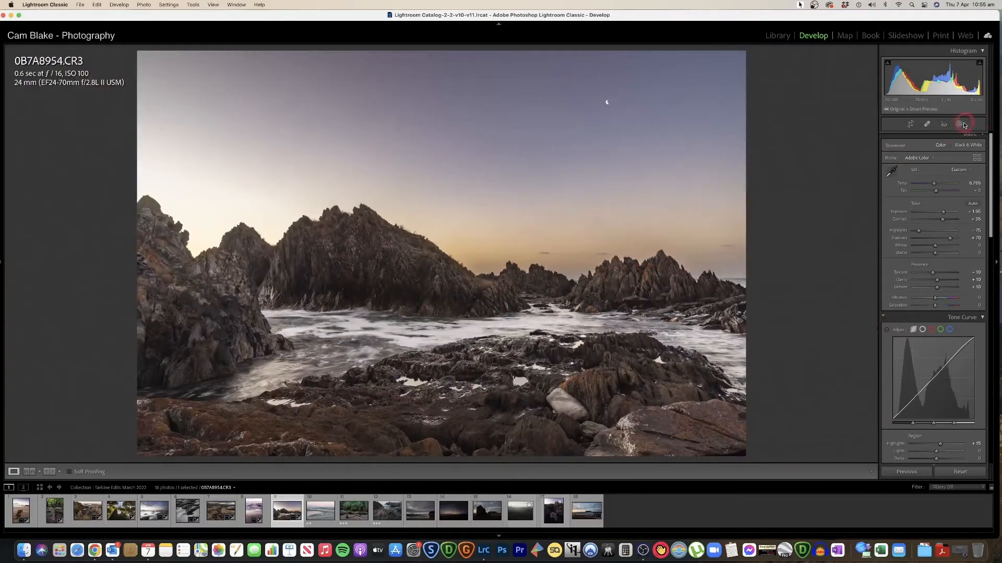
Raise the exposure of the existing sky mask slightly
{"action": "left_click", "coordinate": [961, 124]}
{"action": "left_click", "coordinate": [498, 151]}
{"action": "left_click", "coordinate": [938, 178]}
{"action": "left_click_drag", "start_coordinate": [932, 179], "coordinate": [933, 177]}
{"action": "left_click", "coordinate": [865, 471]}
Set the HSL luminance to −10 for orange, +10 for yellow, −10 for blue, +2 for purple and −12 for magenta
{"action": "scroll", "coordinate": [934, 292], "scroll_direction": "down", "scroll_amount": 5}
{"action": "left_click", "coordinate": [944, 299]}
{"action": "scroll", "coordinate": [945, 299], "scroll_direction": "down", "scroll_amount": 5}
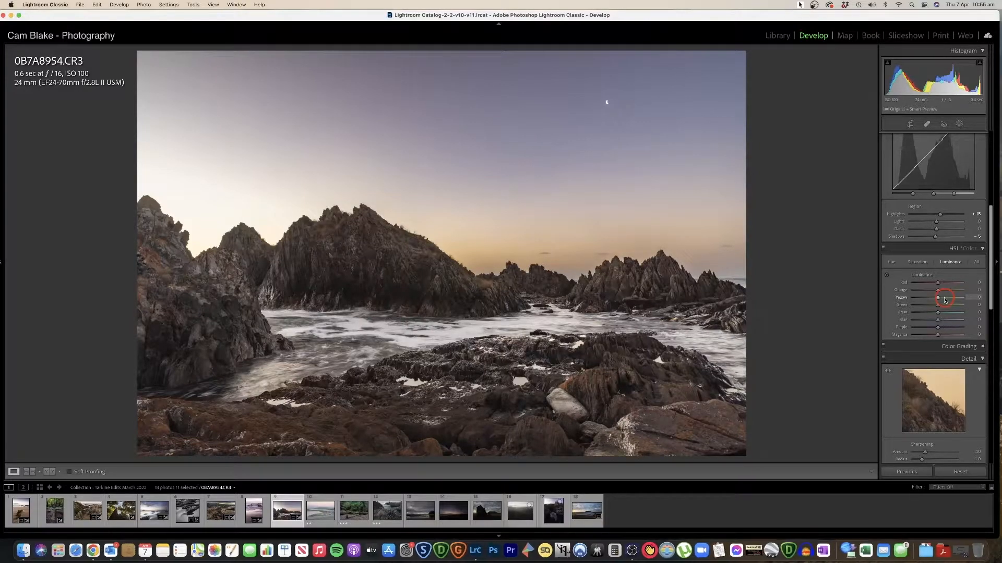
{"action": "mouse_move", "coordinate": [938, 291]}
{"action": "left_mouse_down"}
{"action": "mouse_move", "coordinate": [948, 291]}
{"action": "mouse_move", "coordinate": [919, 290]}
{"action": "mouse_move", "coordinate": [948, 290]}
{"action": "left_mouse_up"}
{"action": "double_click", "coordinate": [948, 305]}
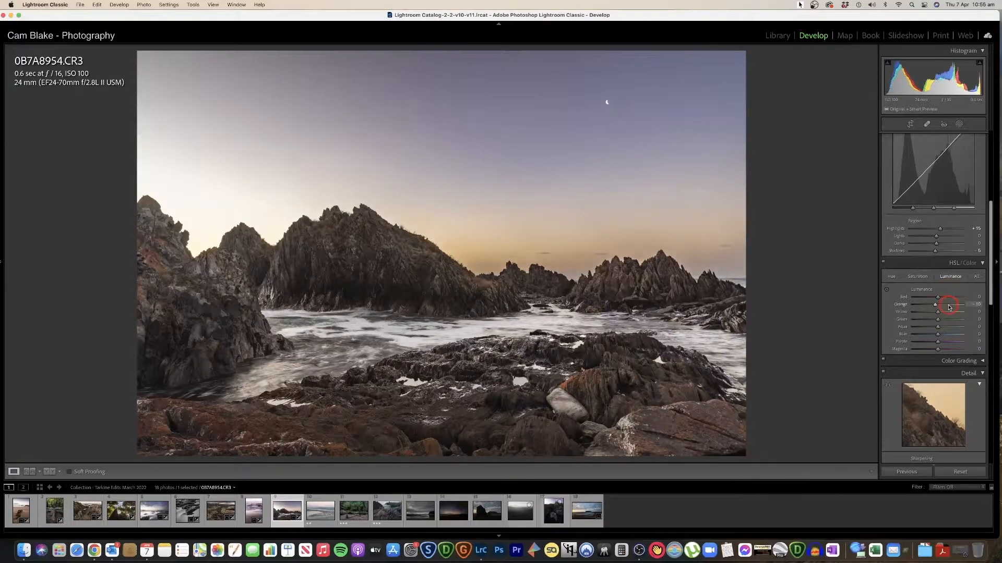
{"action": "mouse_move", "coordinate": [937, 305]}
{"action": "left_mouse_down"}
{"action": "mouse_move", "coordinate": [931, 313]}
{"action": "mouse_move", "coordinate": [941, 313]}
{"action": "left_mouse_up"}
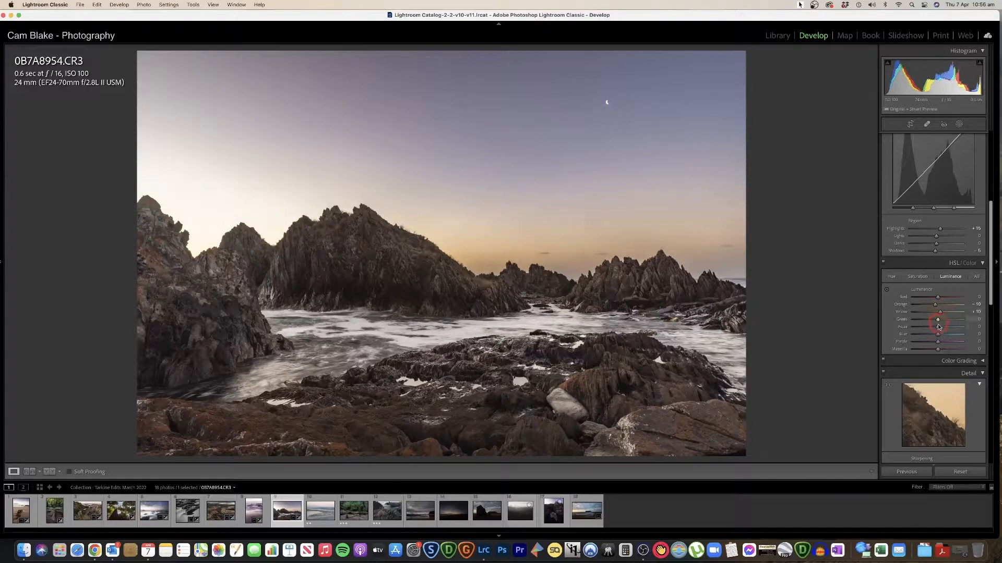
{"action": "left_click_drag", "start_coordinate": [937, 333], "coordinate": [934, 350]}
Set the sharpening masking to about 80 and the post-crop vignette amount to −10
{"action": "scroll", "coordinate": [936, 331], "scroll_direction": "down", "scroll_amount": 2}
{"action": "scroll", "coordinate": [936, 331], "scroll_direction": "down", "scroll_amount": 6}
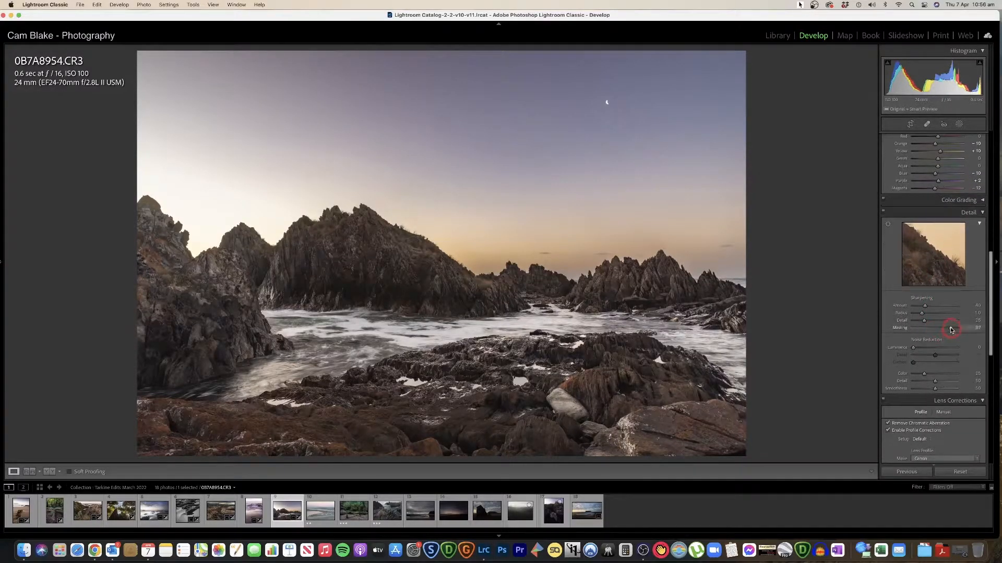
{"action": "scroll", "coordinate": [942, 327], "scroll_direction": "down", "scroll_amount": 12}
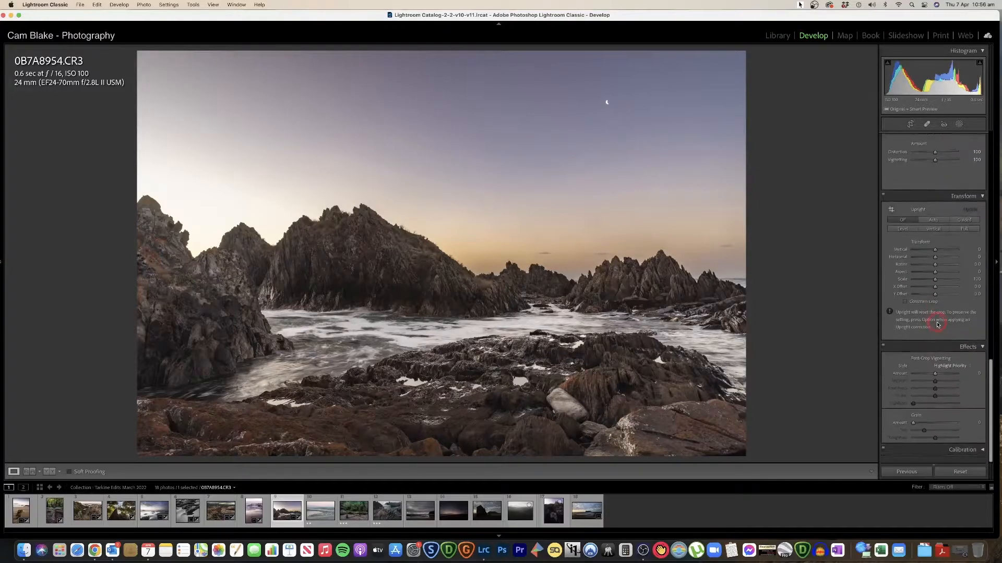
{"action": "left_click_drag", "start_coordinate": [936, 379], "coordinate": [935, 380]}
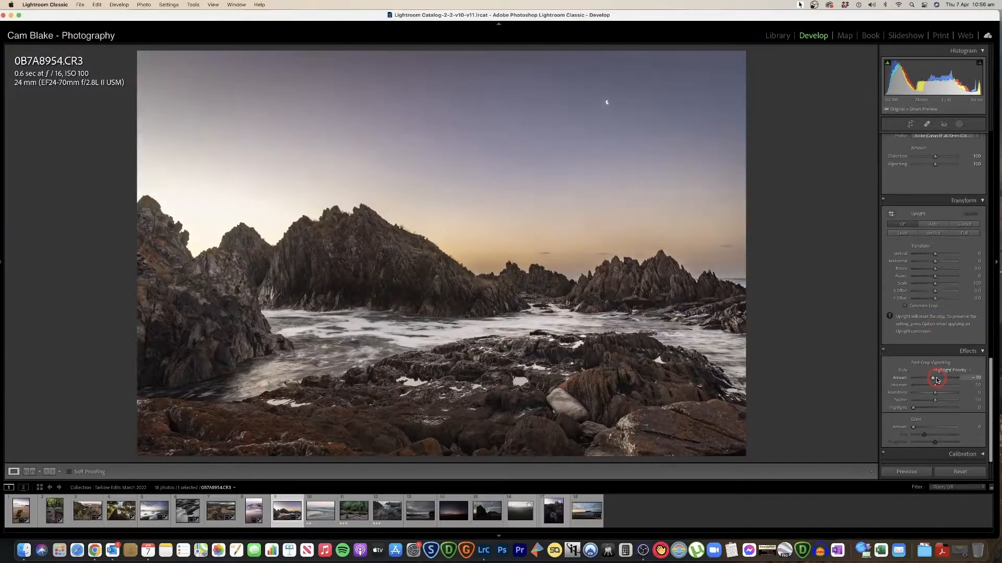
Check the rocks and sky up close and heal the small spot just above the moon
{"action": "left_click", "coordinate": [265, 286]}
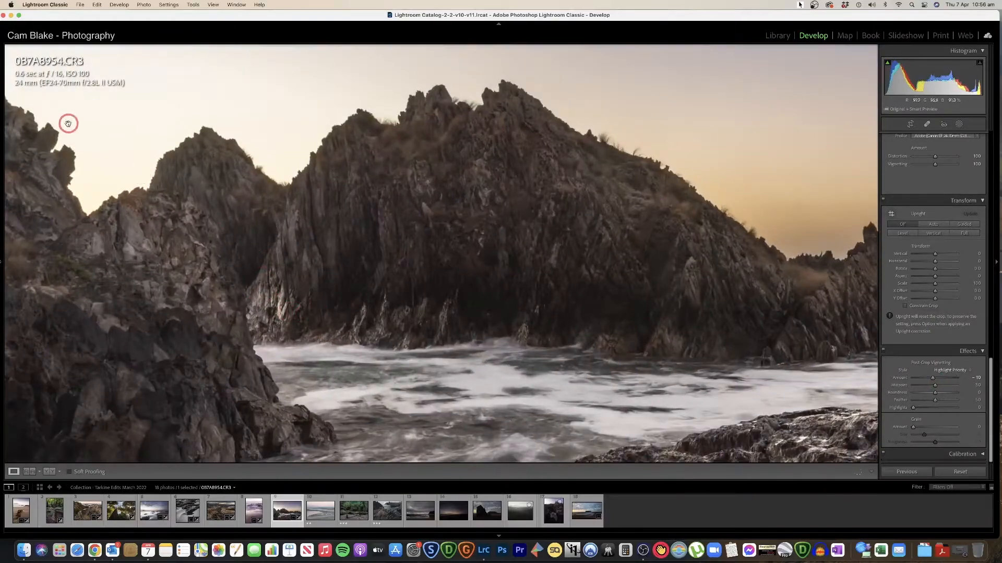
{"action": "left_click", "coordinate": [374, 264]}
{"action": "left_click", "coordinate": [604, 105]}
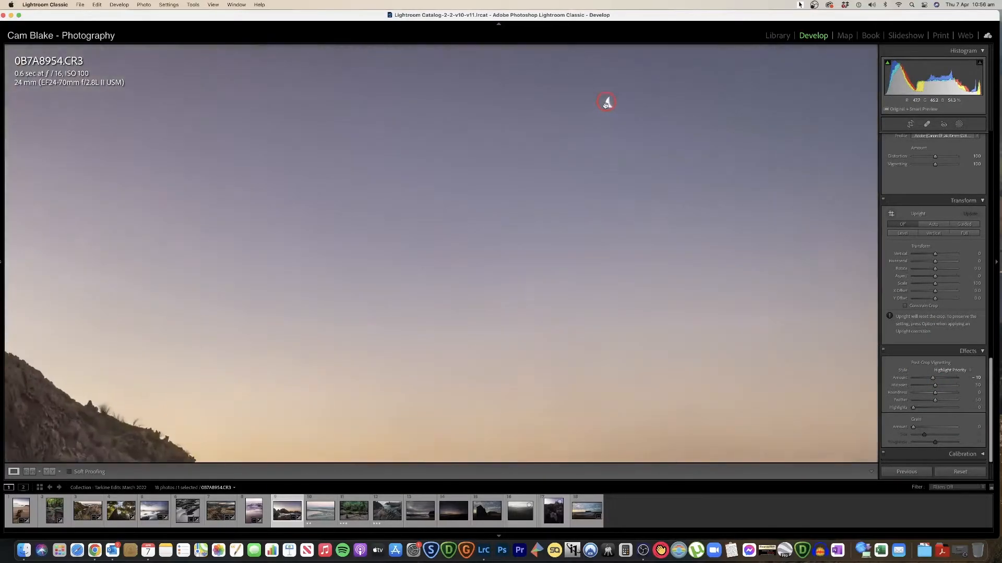
{"action": "left_click_drag", "start_coordinate": [627, 151], "coordinate": [614, 249]}
{"action": "left_click", "coordinate": [927, 123]}
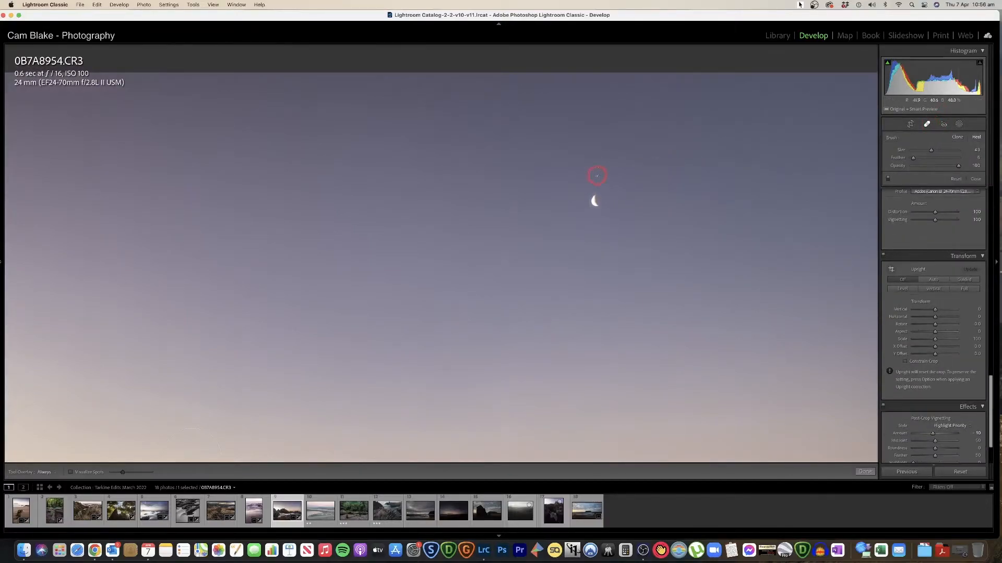
{"action": "left_click", "coordinate": [591, 180]}
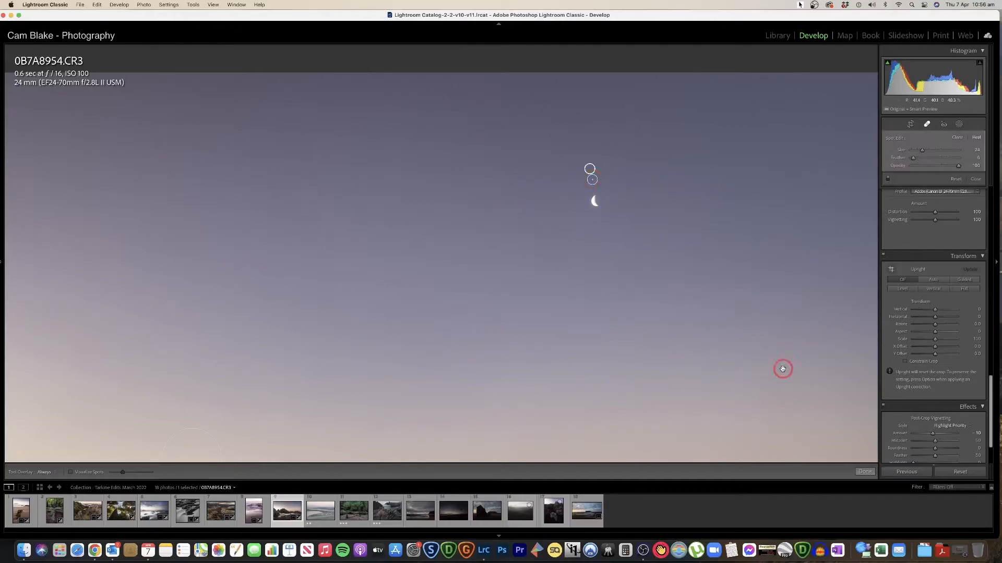
{"action": "left_click", "coordinate": [865, 472]}
{"action": "left_click", "coordinate": [722, 178]}
Visualize spots with a raised threshold and heal the spot in the sky near the photo's right edge
{"action": "left_click", "coordinate": [927, 124]}
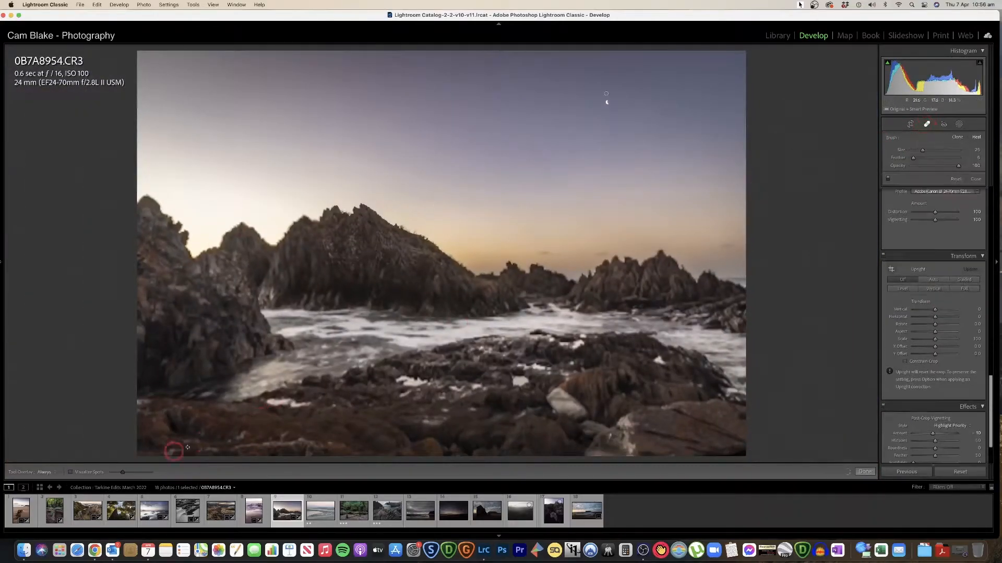
{"action": "left_click", "coordinate": [94, 472]}
{"action": "left_click_drag", "start_coordinate": [124, 474], "coordinate": [143, 473]}
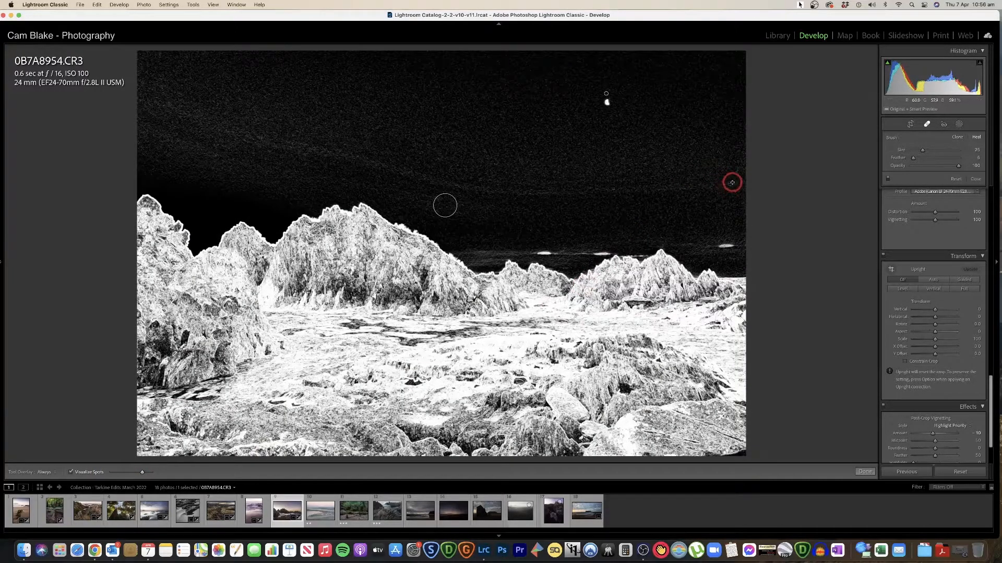
{"action": "scroll", "coordinate": [731, 182], "scroll_direction": "up", "scroll_amount": 5}
{"action": "left_click", "coordinate": [731, 183]}
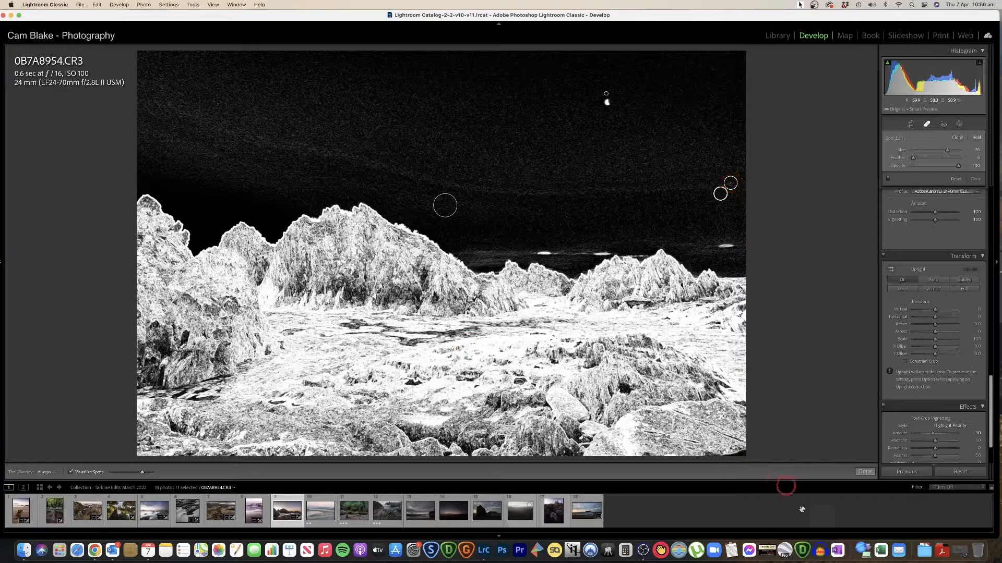
Finish spot removal and compare rocky coast photo 0B7A8954.CR3 before and after, both in full view and close up
{"action": "left_click", "coordinate": [865, 471]}
{"action": "left_click", "coordinate": [447, 210]}
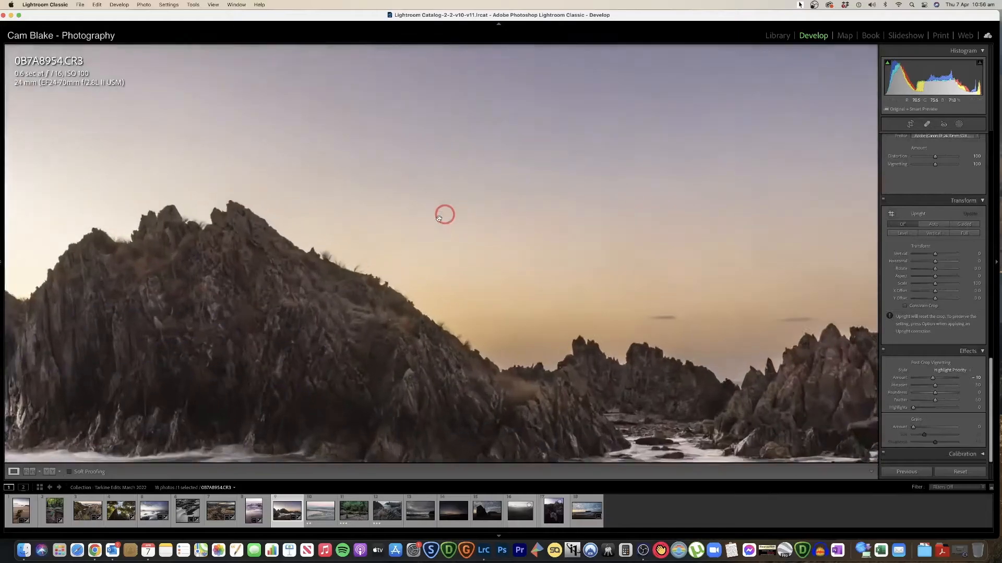
{"action": "left_click", "coordinate": [447, 225]}
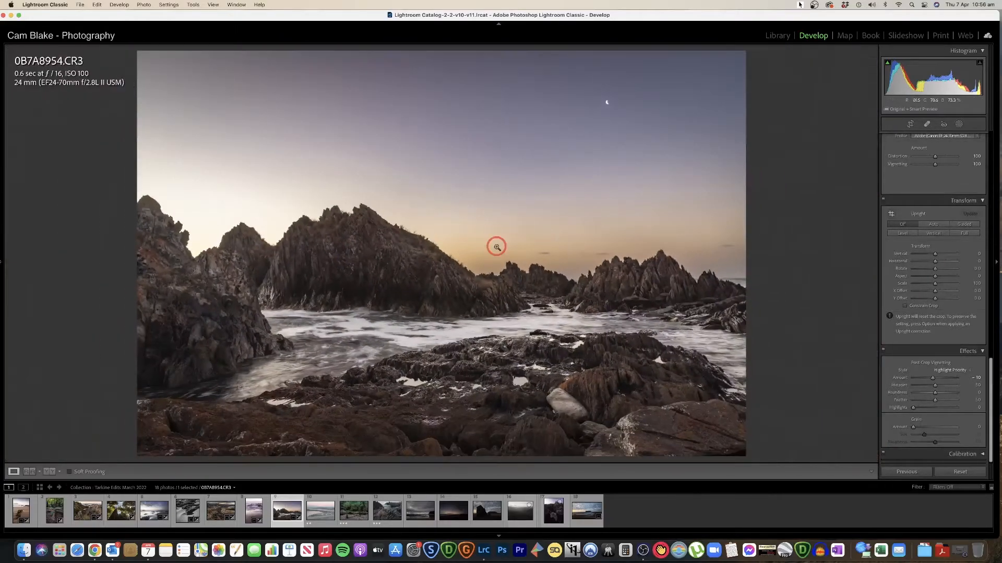
{"action": "key", "text": "y"}
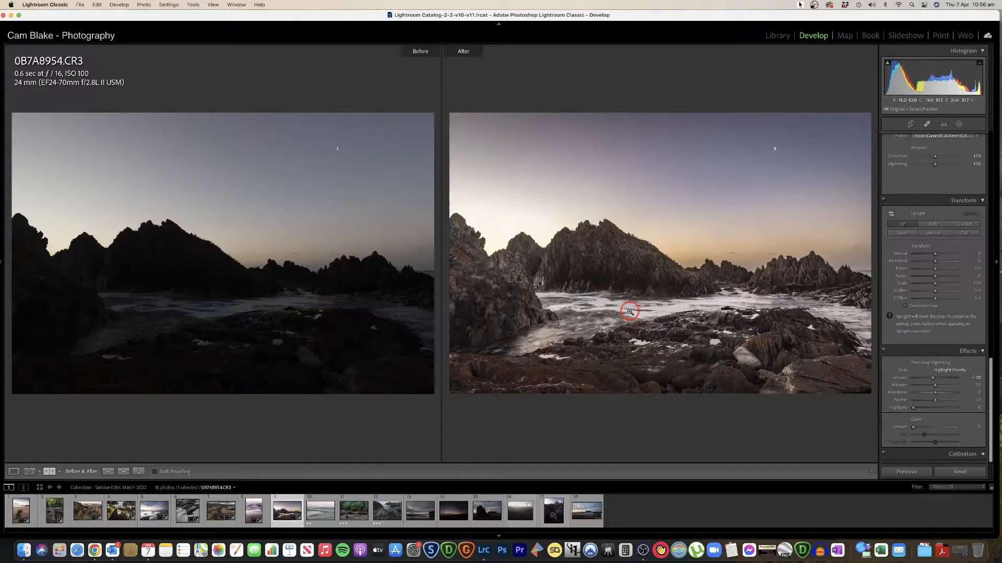
{"action": "key", "text": "y"}
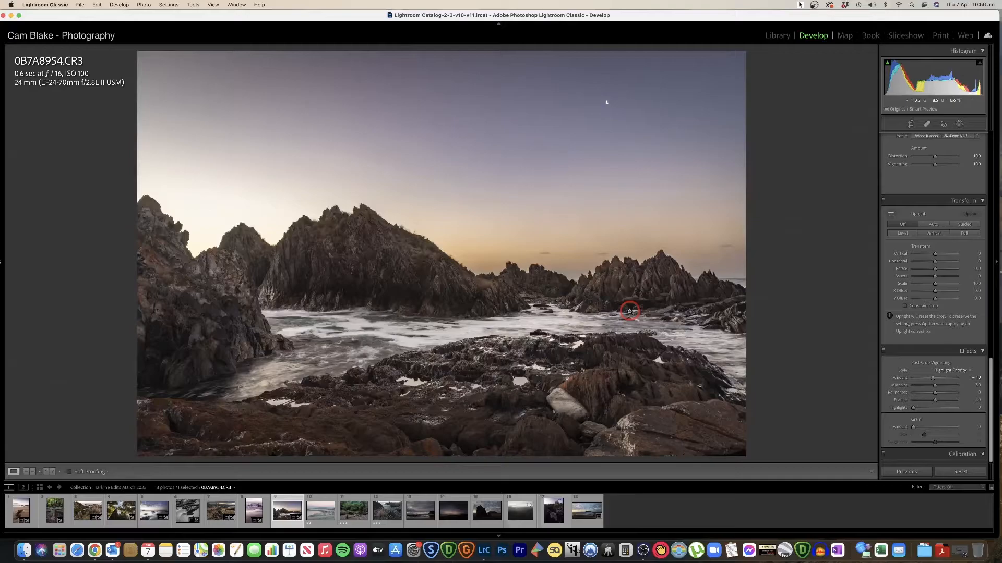
{"action": "key", "text": "y"}
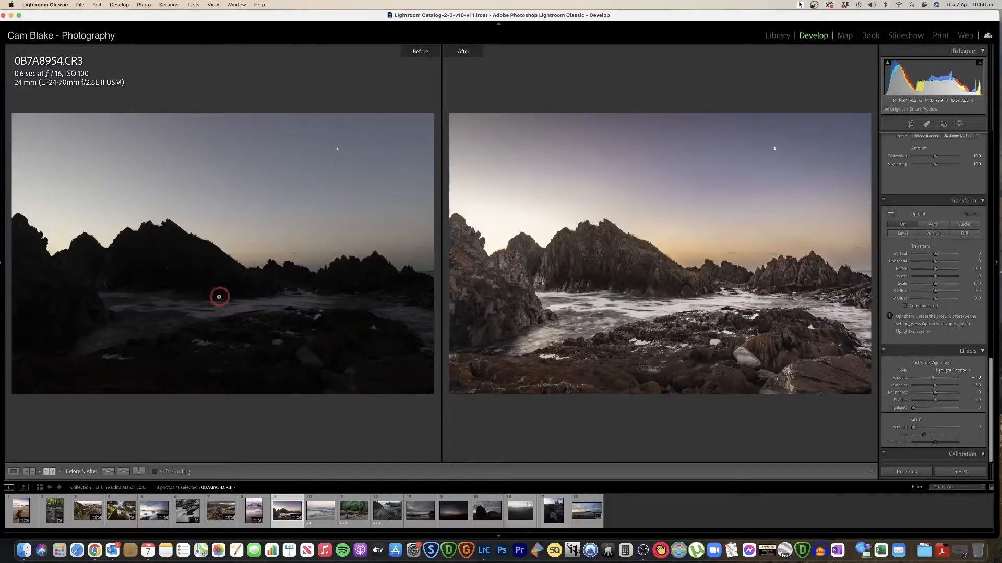
{"action": "left_click", "coordinate": [192, 267]}
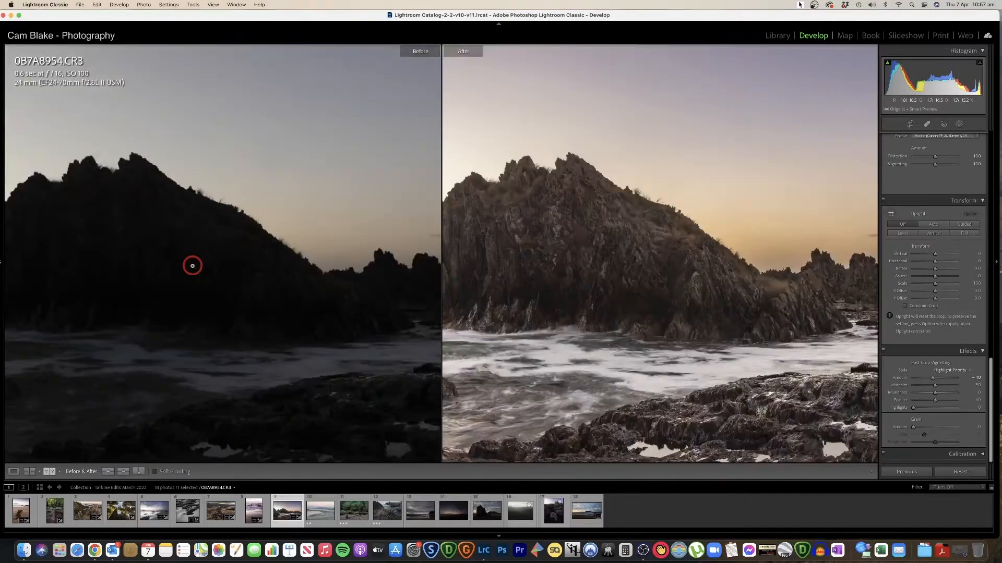
{"action": "left_click", "coordinate": [193, 266]}
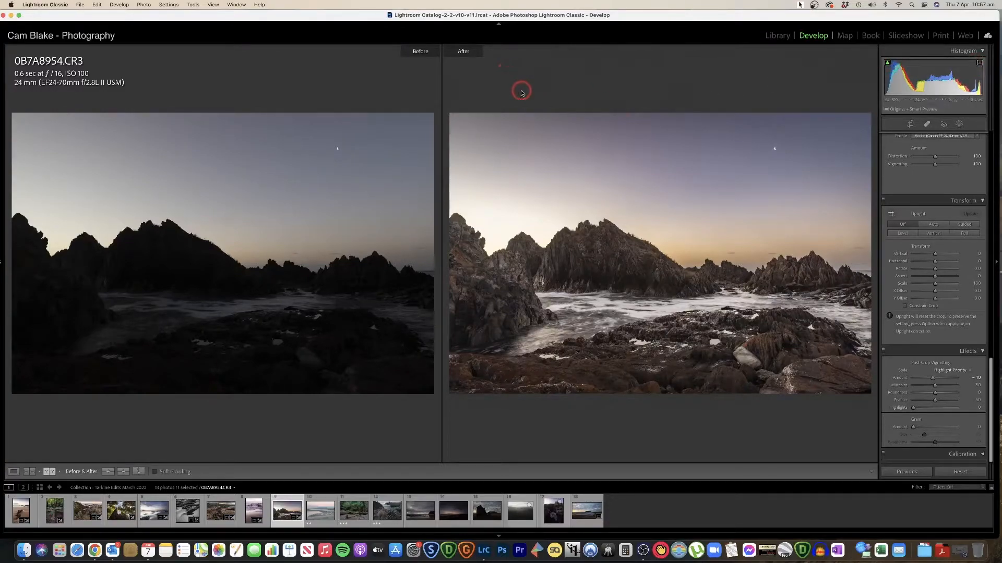
{"action": "key", "text": "y"}
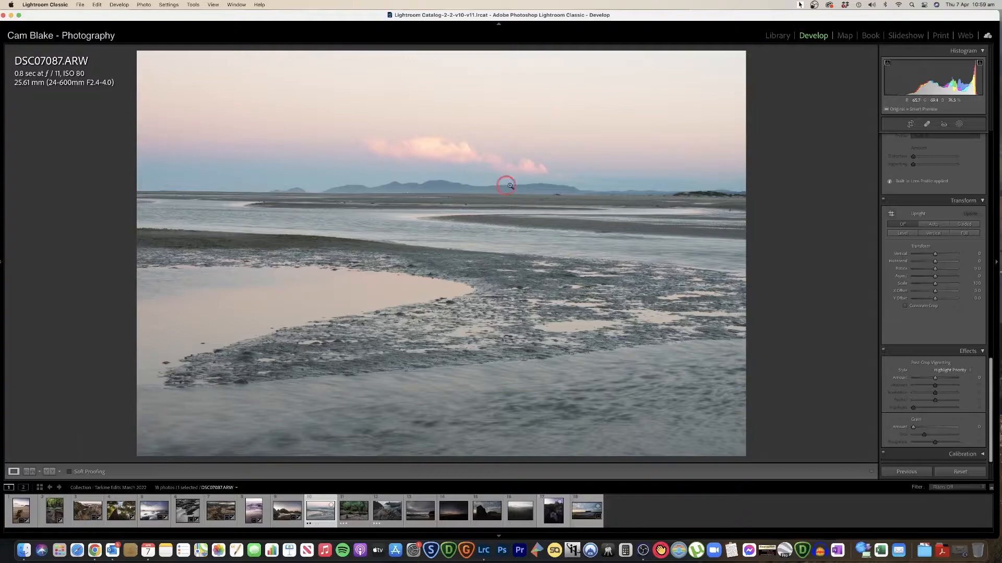
Straighten the horizon of tidal flat photo DSC07087.ARW with a crop angle of 0.56°
{"action": "left_click", "coordinate": [910, 124]}
{"action": "left_click_drag", "start_coordinate": [813, 226], "coordinate": [817, 228]}
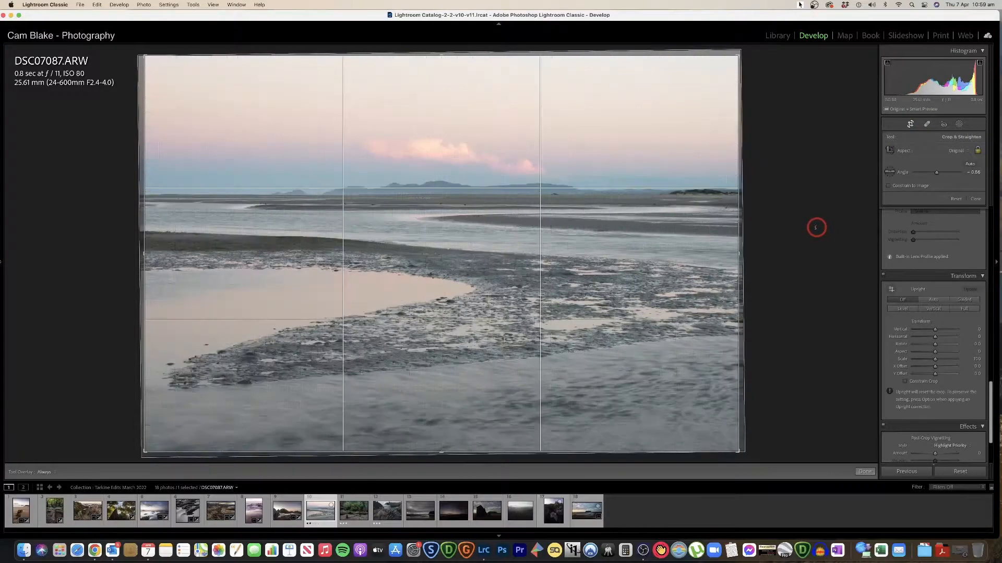
{"action": "key", "text": "Return"}
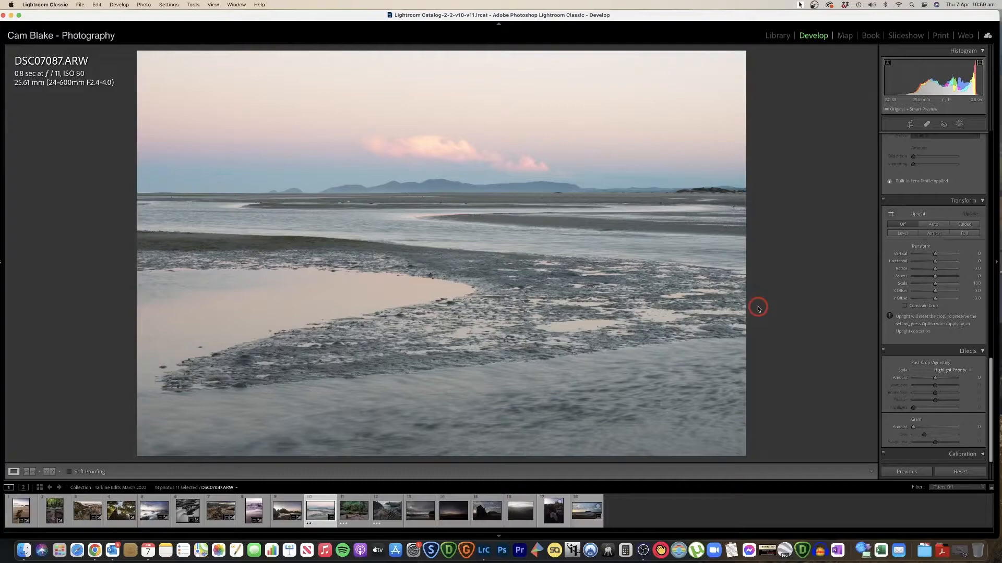
{"action": "left_click", "coordinate": [210, 237]}
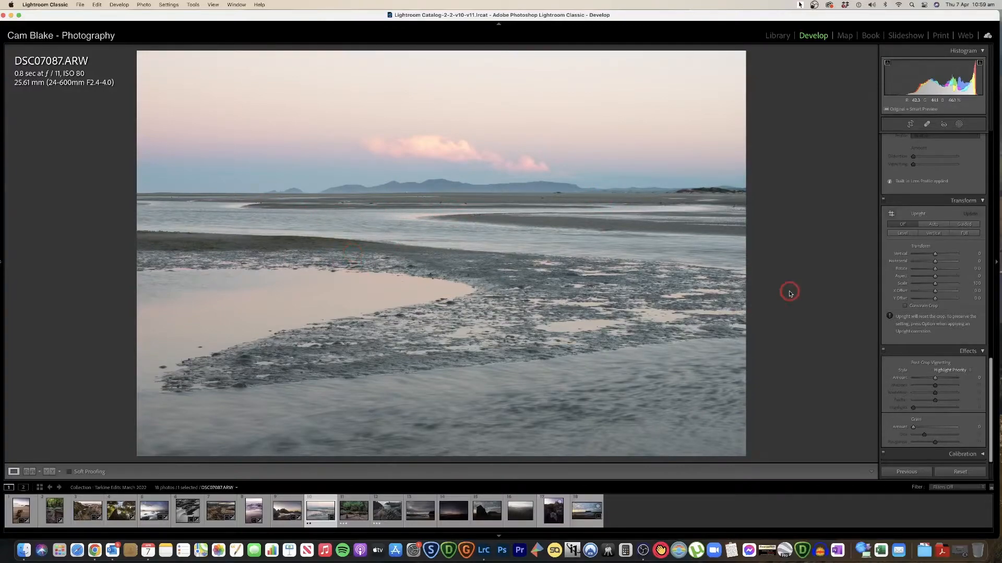
Set exposure to +0.20, contrast to +20, highlights to −60 and shadows to −10, and warm the temperature to about 5,630
{"action": "scroll", "coordinate": [939, 245], "scroll_direction": "up", "scroll_amount": 10}
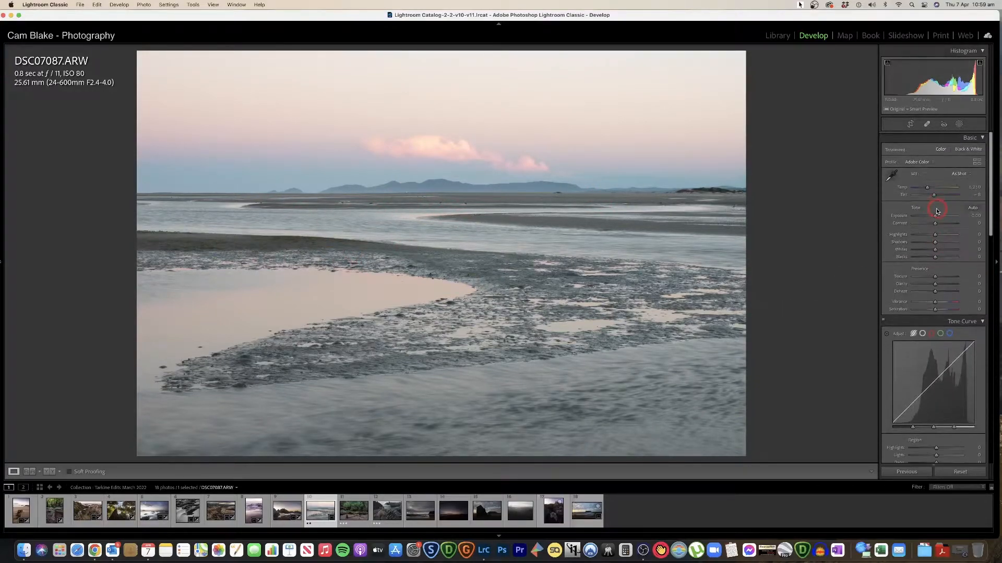
{"action": "left_click_drag", "start_coordinate": [935, 224], "coordinate": [929, 189]}
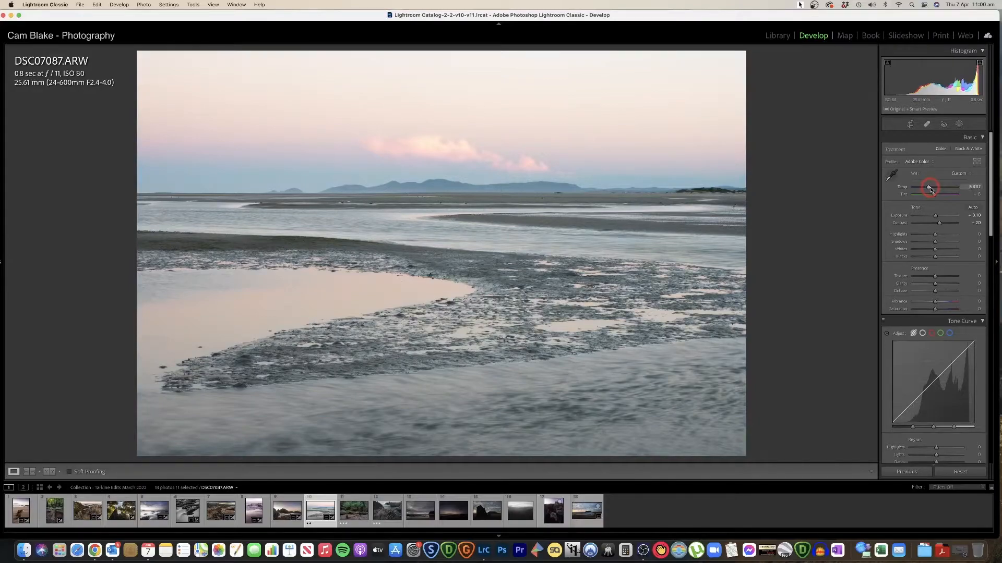
{"action": "left_click_drag", "start_coordinate": [925, 238], "coordinate": [922, 237]}
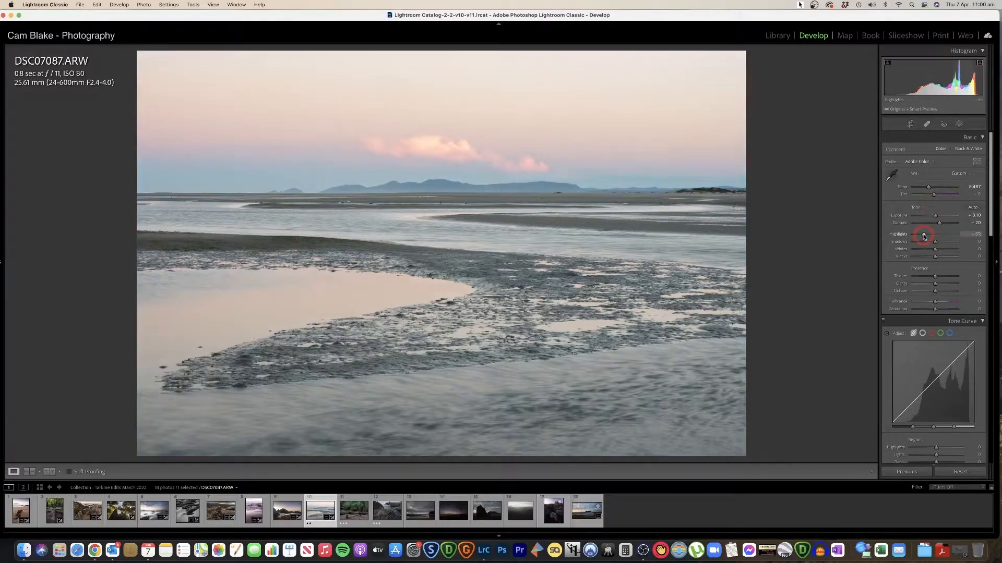
{"action": "left_click", "coordinate": [934, 243]}
{"action": "left_click_drag", "start_coordinate": [936, 243], "coordinate": [938, 243]}
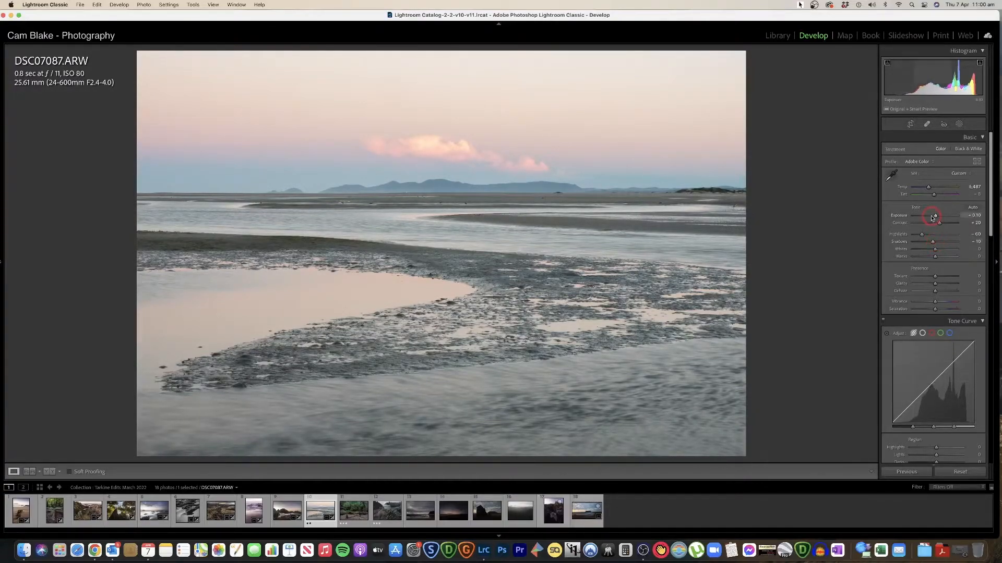
{"action": "left_click_drag", "start_coordinate": [934, 195], "coordinate": [934, 194]}
{"action": "mouse_move", "coordinate": [929, 187]}
{"action": "left_mouse_down"}
{"action": "mouse_move", "coordinate": [919, 187]}
{"action": "mouse_move", "coordinate": [930, 189]}
{"action": "left_mouse_up"}
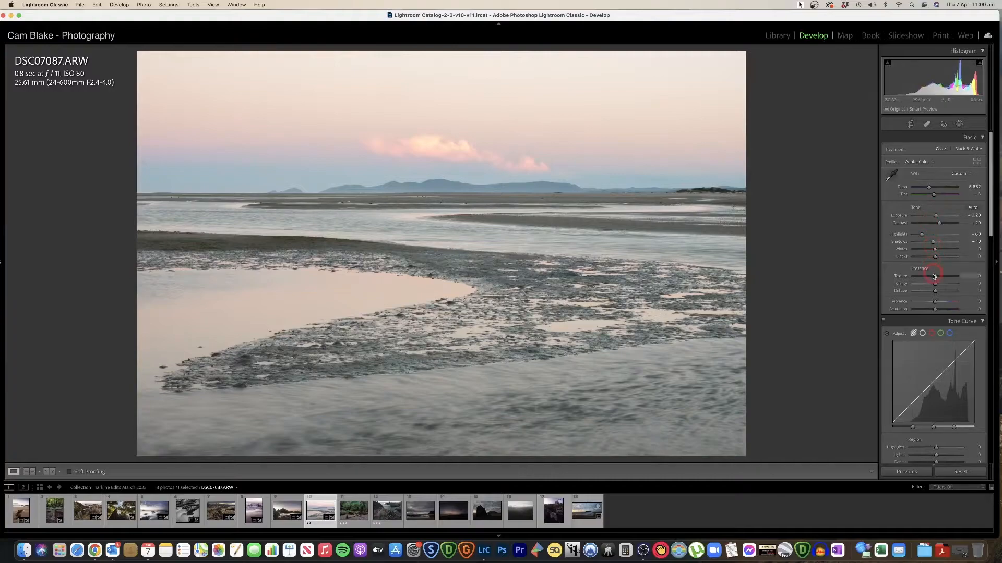
Soften the tidal flat photo with texture −20 and clarity −10, and set dehaze to +5
{"action": "mouse_move", "coordinate": [934, 278]}
{"action": "left_mouse_down"}
{"action": "mouse_move", "coordinate": [920, 279]}
{"action": "mouse_move", "coordinate": [930, 279]}
{"action": "left_mouse_up"}
{"action": "left_click", "coordinate": [463, 270]}
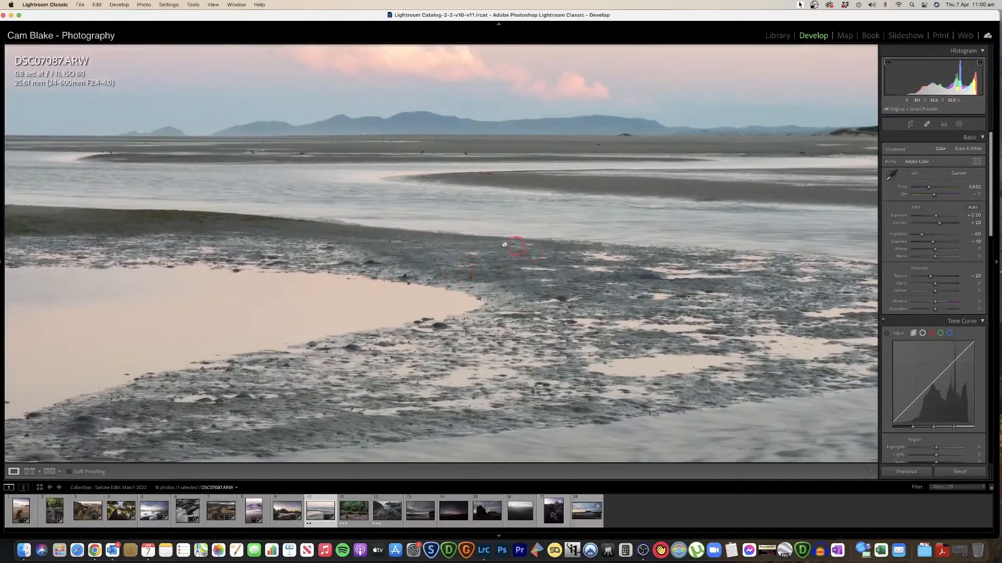
{"action": "left_click", "coordinate": [579, 291]}
{"action": "left_click_drag", "start_coordinate": [935, 285], "coordinate": [937, 293]}
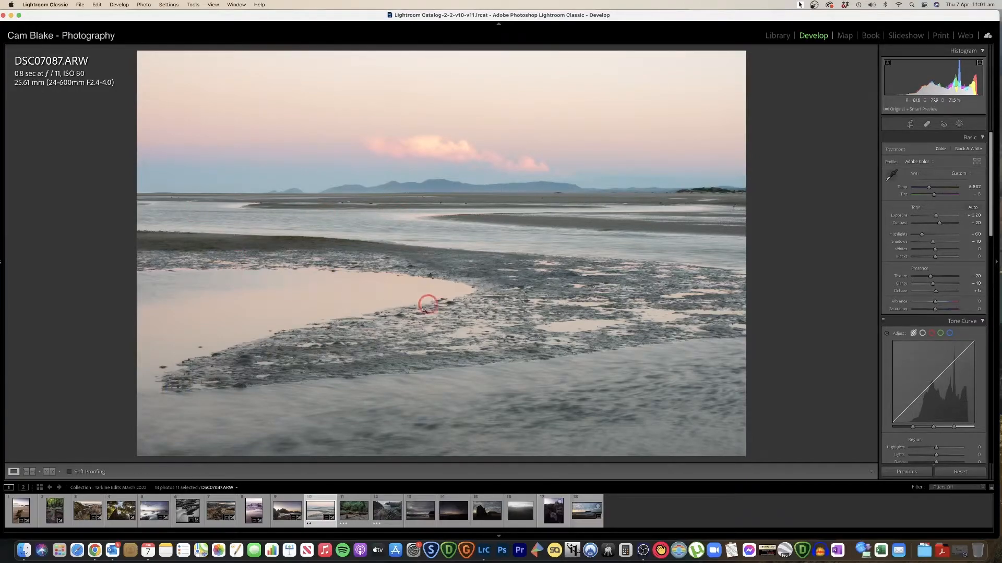
Crop the photo tighter at its original aspect ratio, trimming the upper sky and the right side
{"action": "left_click", "coordinate": [910, 124]}
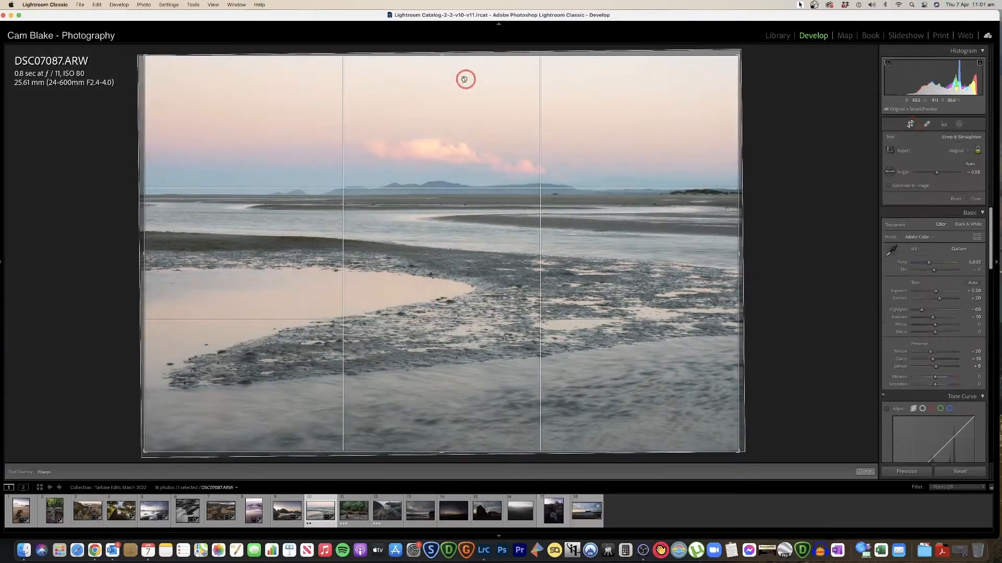
{"action": "left_click_drag", "start_coordinate": [440, 56], "coordinate": [438, 67]}
{"action": "left_click_drag", "start_coordinate": [483, 161], "coordinate": [517, 165]}
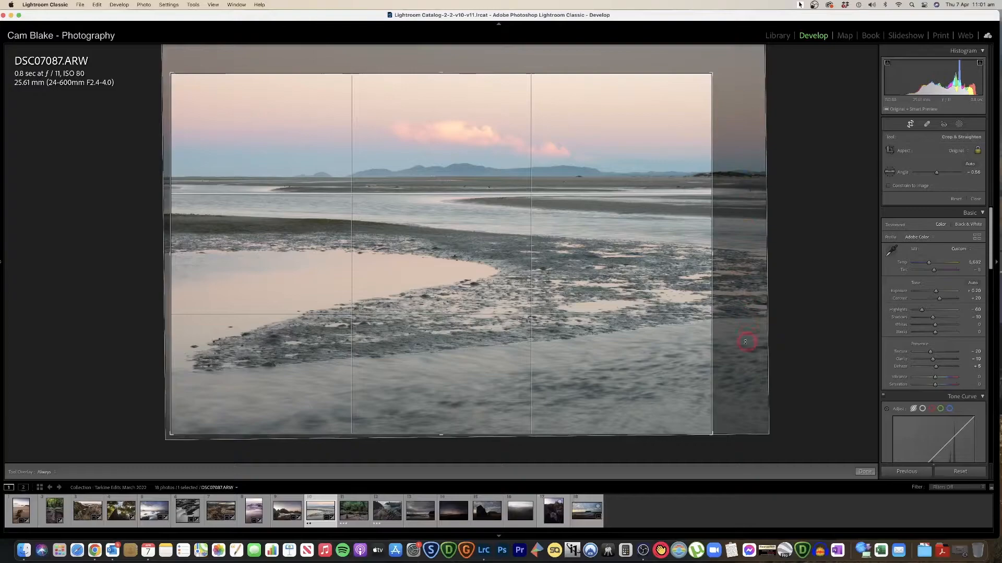
{"action": "key", "text": "Return"}
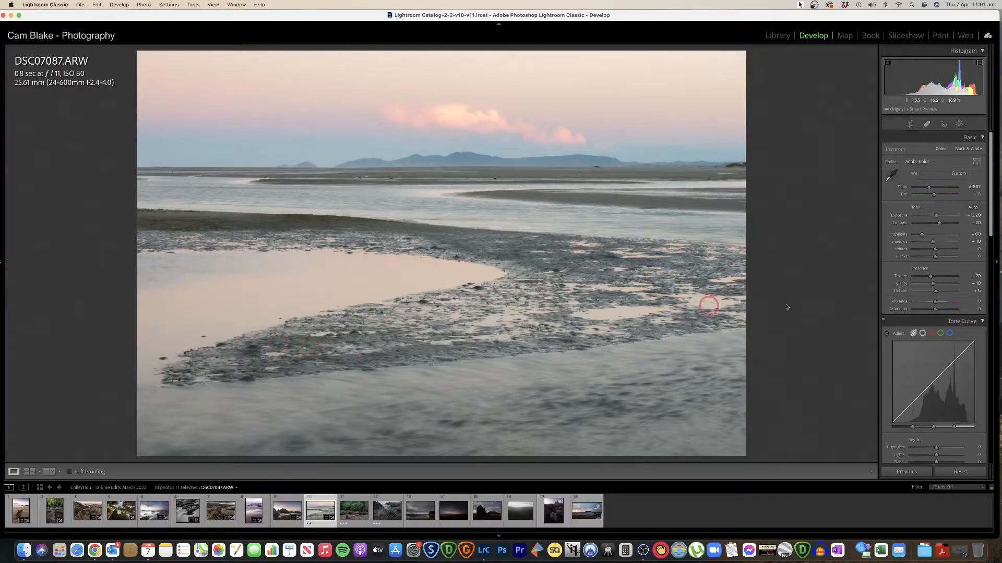
Set vibrance and saturation to +5, and the tone curve highlights to +10 and shadows to −5
{"action": "scroll", "coordinate": [945, 303], "scroll_direction": "down", "scroll_amount": 1}
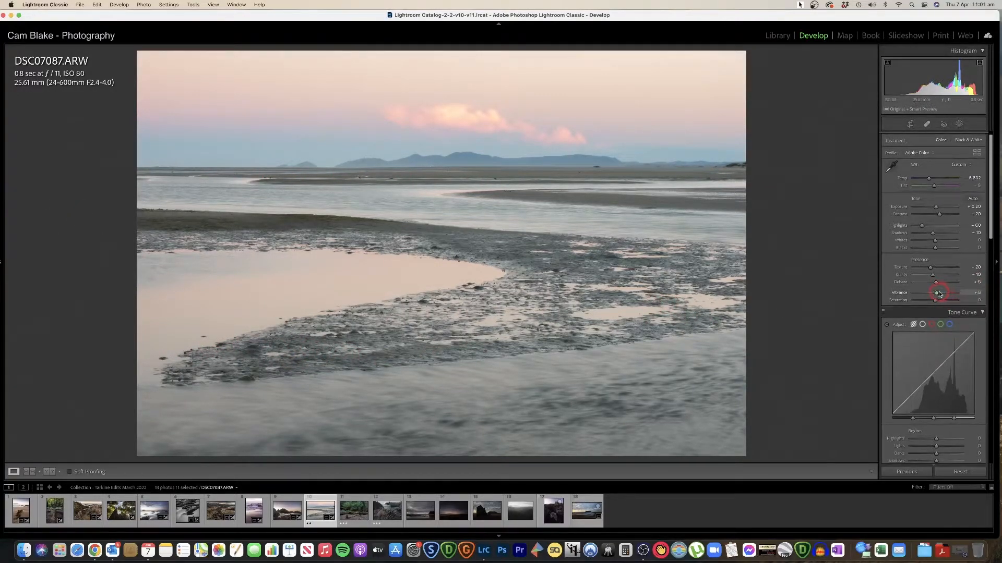
{"action": "mouse_move", "coordinate": [942, 295]}
{"action": "left_mouse_down"}
{"action": "mouse_move", "coordinate": [929, 295]}
{"action": "mouse_move", "coordinate": [940, 295]}
{"action": "left_mouse_up"}
{"action": "scroll", "coordinate": [936, 300], "scroll_direction": "down", "scroll_amount": 8}
{"action": "left_click_drag", "start_coordinate": [936, 323], "coordinate": [938, 325]}
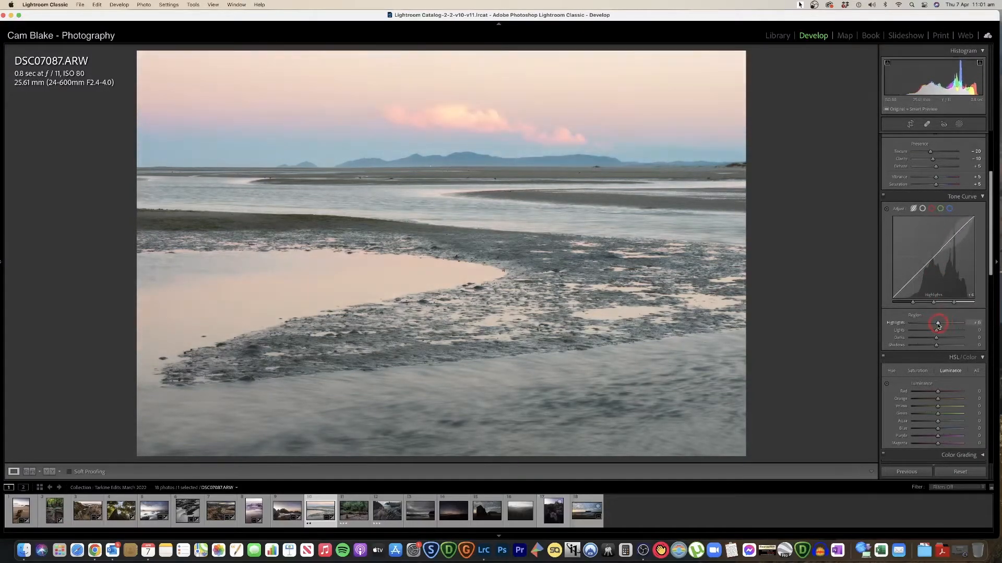
{"action": "double_click", "coordinate": [938, 325]}
{"action": "left_click", "coordinate": [450, 285]}
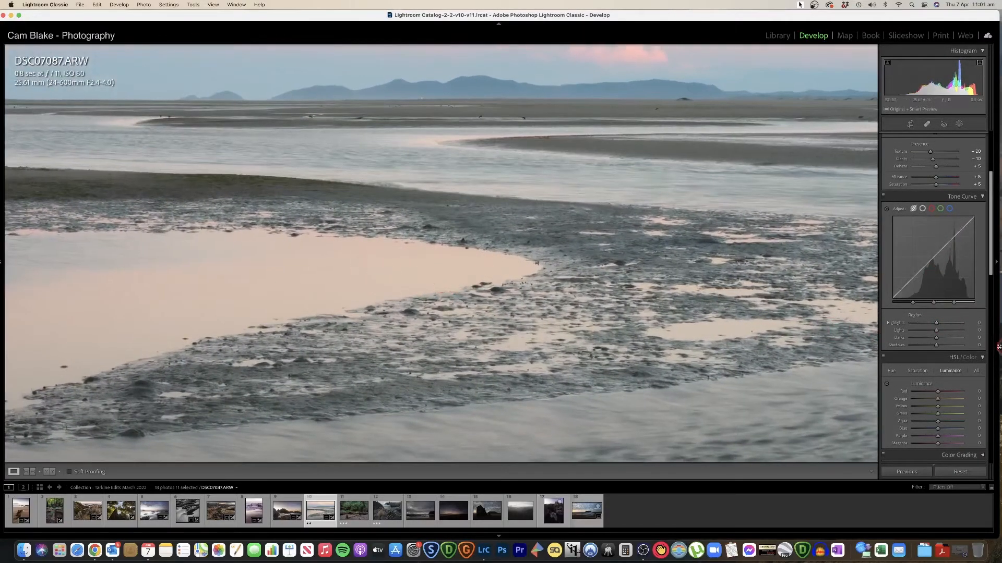
{"action": "left_click_drag", "start_coordinate": [952, 326], "coordinate": [933, 348]}
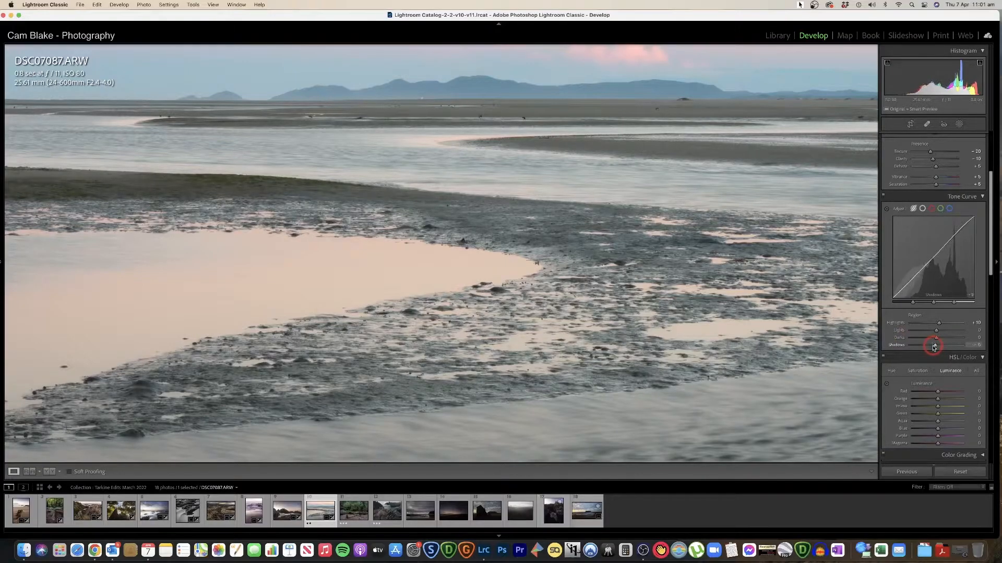
{"action": "left_click", "coordinate": [532, 231]}
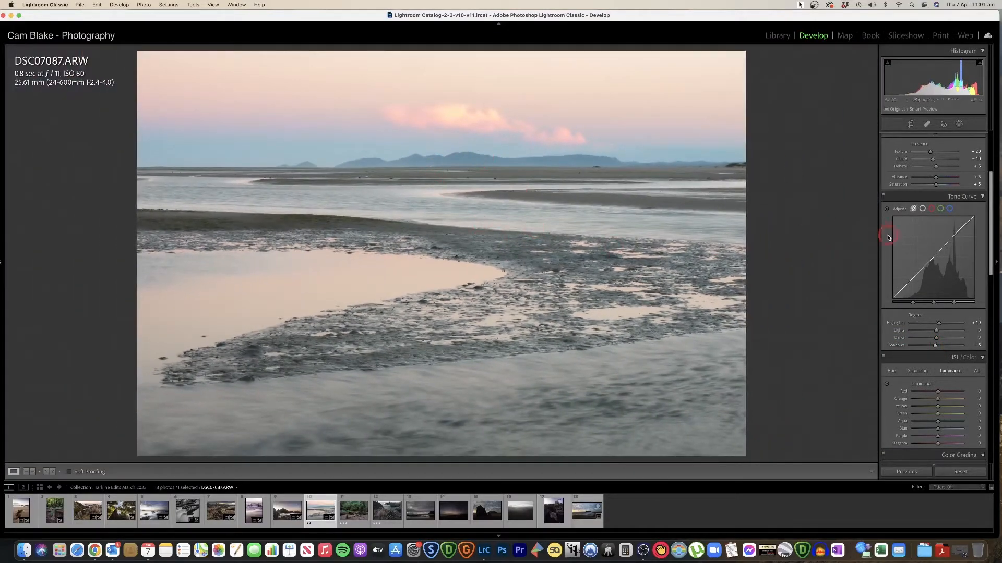
Compare before and after, and set the HSL luminance to −5 for orange, blue, purple and magenta and +5 for yellow
{"action": "key", "text": "y"}
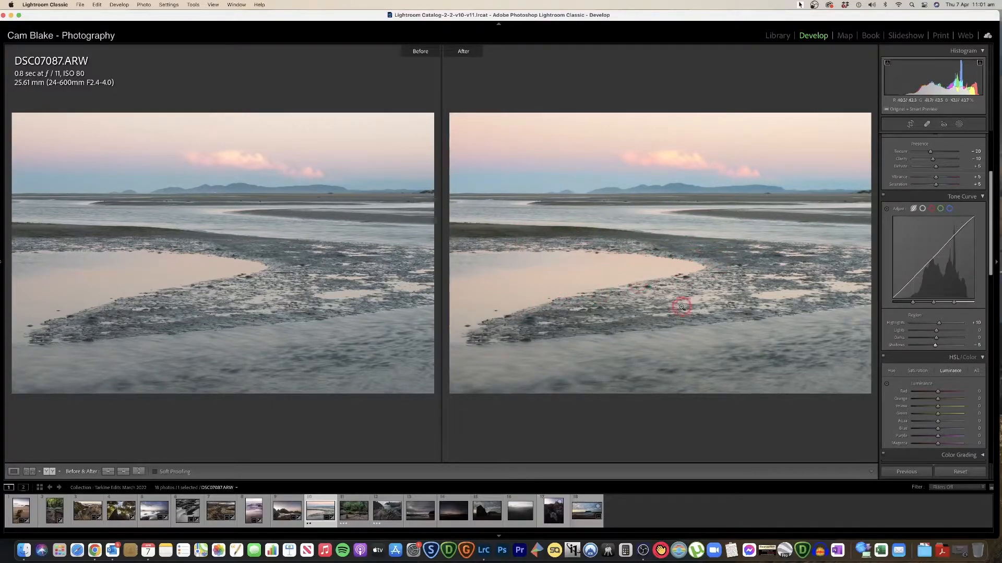
{"action": "key", "text": "y"}
{"action": "scroll", "coordinate": [930, 261], "scroll_direction": "down", "scroll_amount": 5}
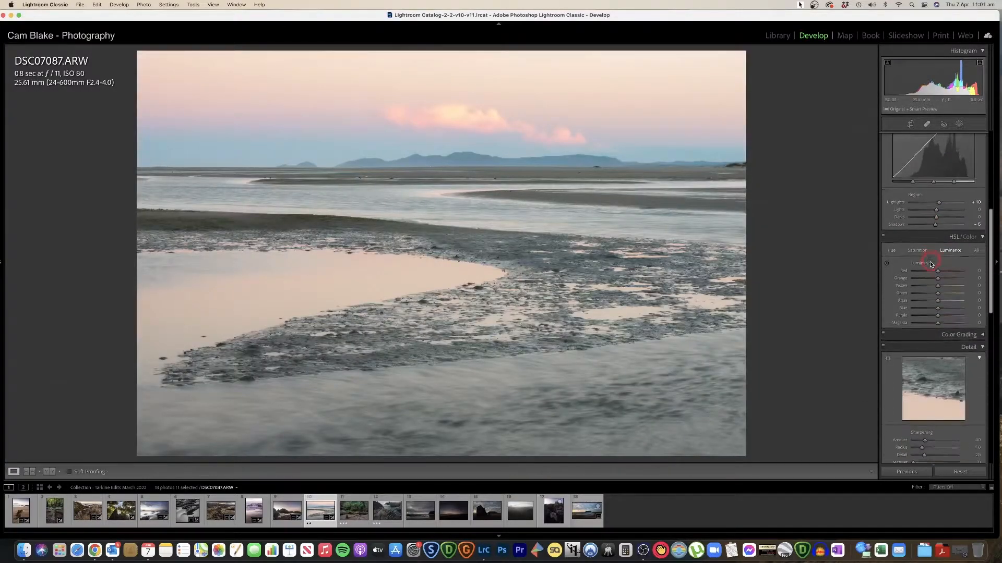
{"action": "mouse_move", "coordinate": [938, 256]}
{"action": "left_mouse_down"}
{"action": "mouse_move", "coordinate": [919, 256]}
{"action": "mouse_move", "coordinate": [936, 265]}
{"action": "left_mouse_up"}
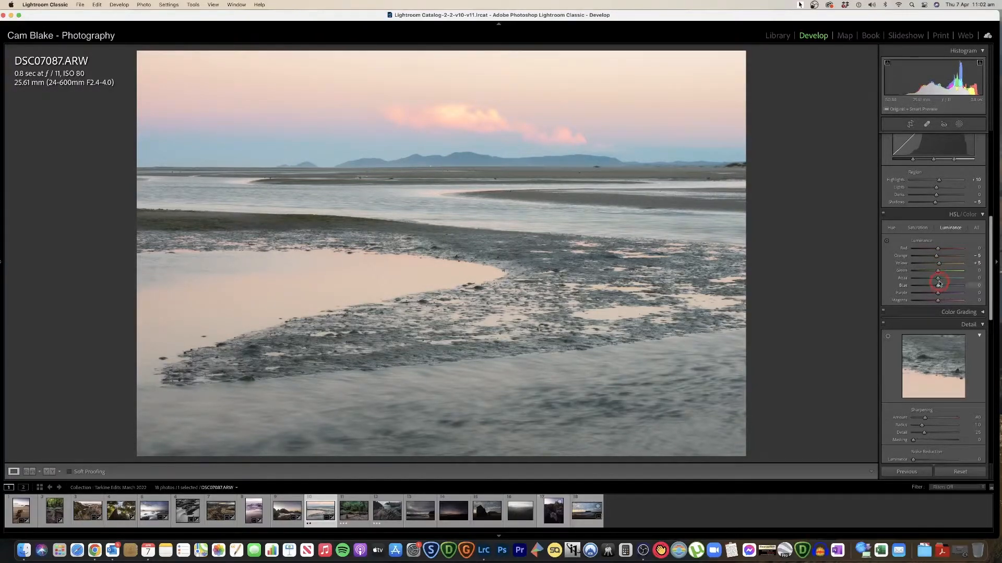
{"action": "left_click_drag", "start_coordinate": [938, 287], "coordinate": [938, 293]}
Set the sharpening masking to about 85 and the post-crop vignette amount to about −5
{"action": "scroll", "coordinate": [938, 295], "scroll_direction": "down", "scroll_amount": 5}
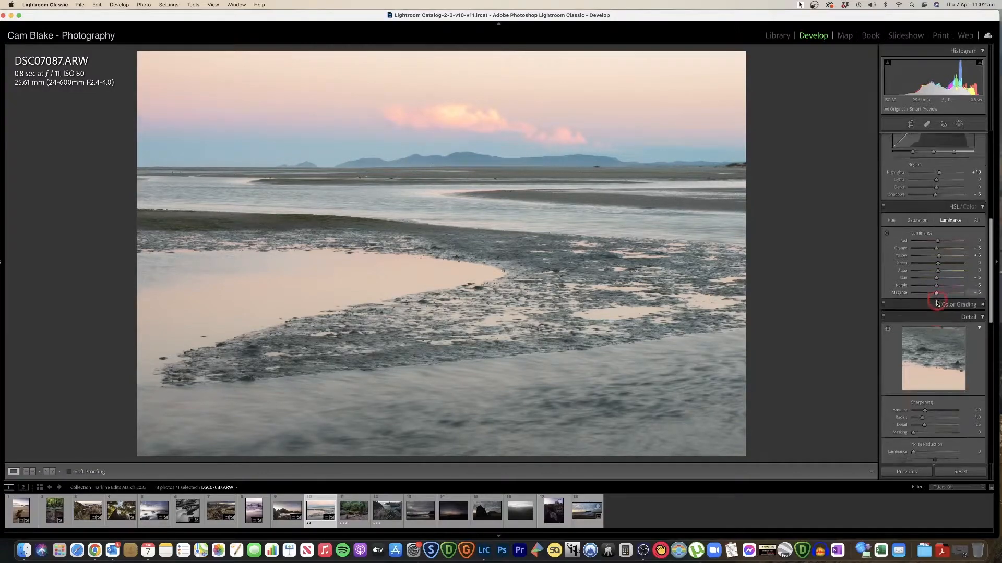
{"action": "left_click_drag", "start_coordinate": [942, 326], "coordinate": [949, 328]}
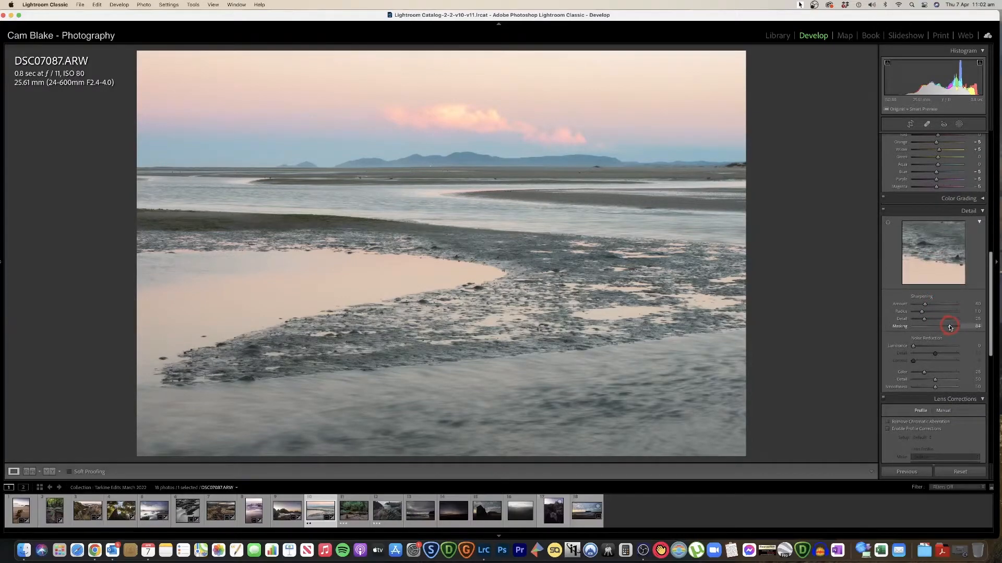
{"action": "scroll", "coordinate": [944, 308], "scroll_direction": "down", "scroll_amount": 10}
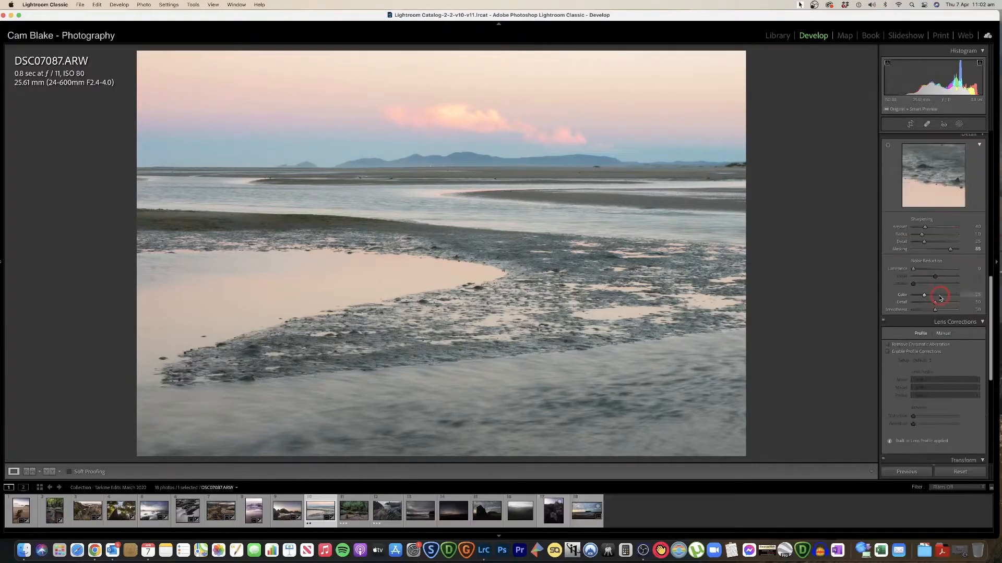
{"action": "left_click_drag", "start_coordinate": [936, 377], "coordinate": [930, 381]}
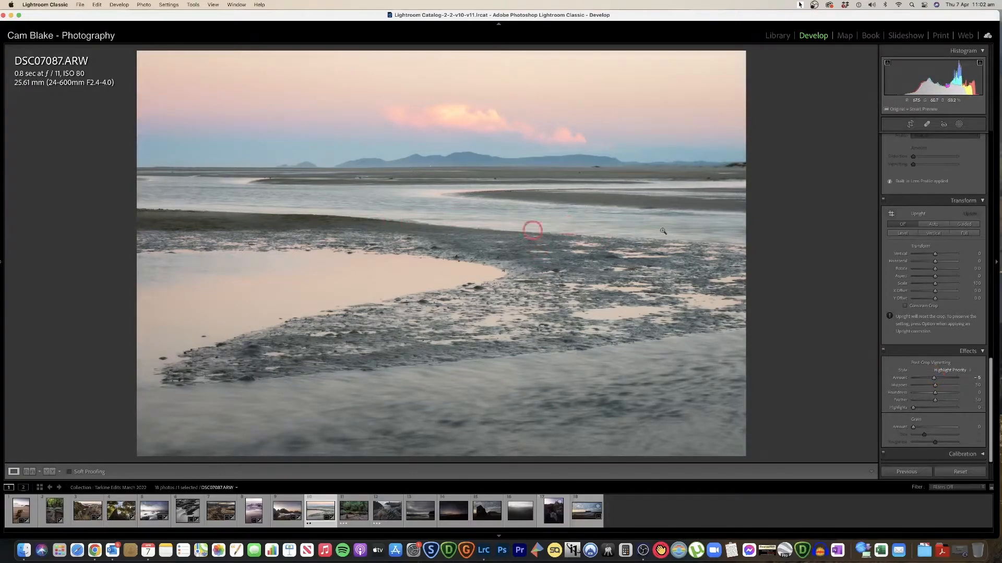
Add a linear gradient mask over the sky with exposure −0.61, lowered highlights, texture −30 and slightly raised clarity and dehaze
{"action": "scroll", "coordinate": [923, 256], "scroll_direction": "up", "scroll_amount": 20}
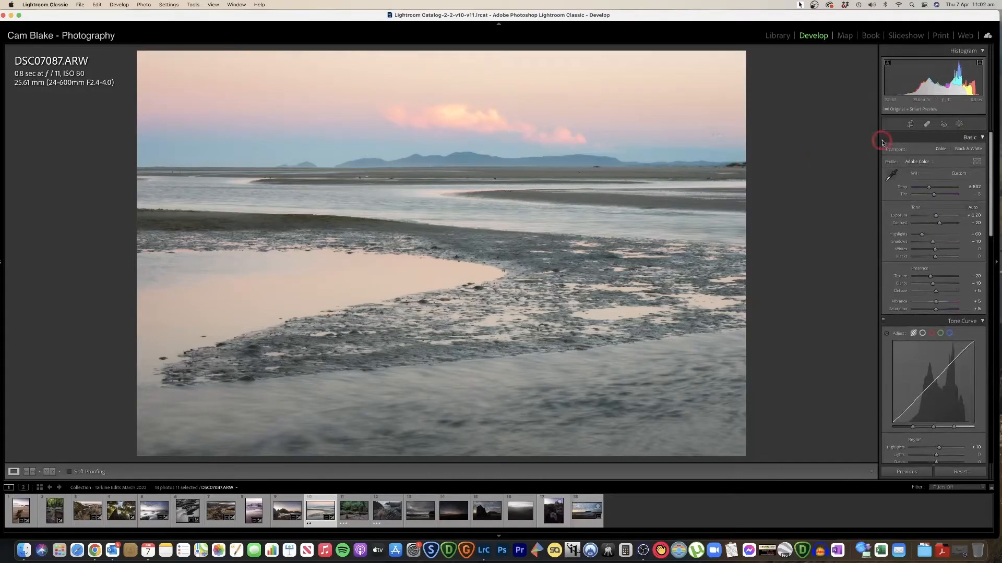
{"action": "left_click", "coordinate": [958, 124]}
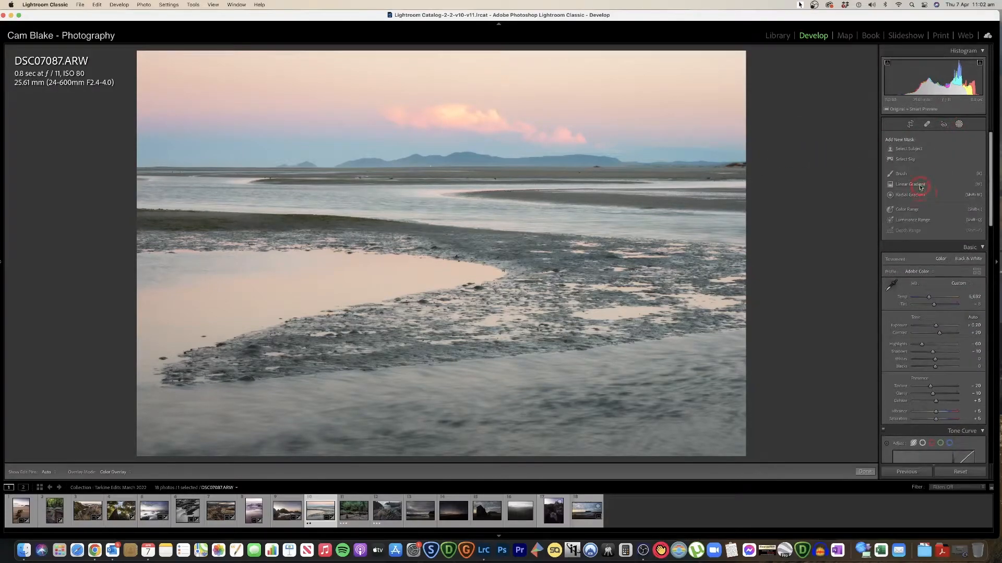
{"action": "left_click", "coordinate": [910, 184]}
{"action": "left_click_drag", "start_coordinate": [428, 50], "coordinate": [428, 209]}
{"action": "mouse_move", "coordinate": [942, 179]}
{"action": "left_mouse_down"}
{"action": "mouse_move", "coordinate": [927, 193]}
{"action": "mouse_move", "coordinate": [933, 183]}
{"action": "left_mouse_up"}
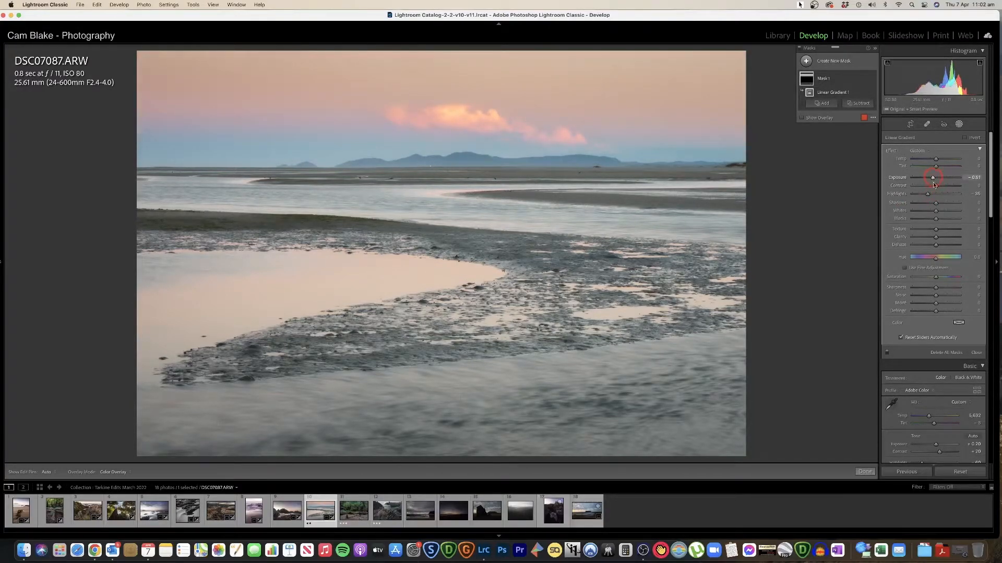
{"action": "left_click", "coordinate": [937, 237]}
{"action": "left_click_drag", "start_coordinate": [938, 237], "coordinate": [938, 244]}
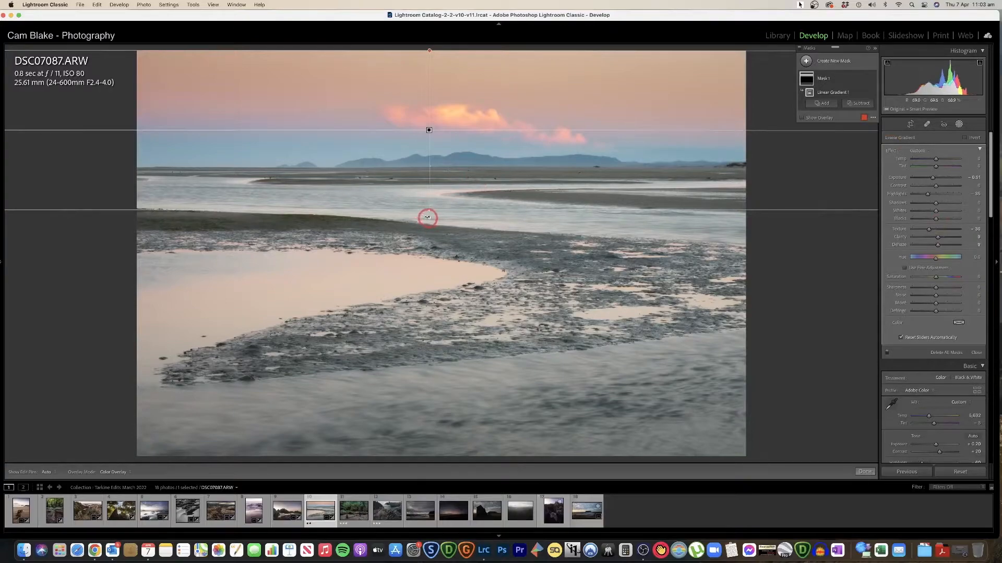
Pull the sky gradient's lower edge up to just below the horizon and finish masking
{"action": "left_click_drag", "start_coordinate": [428, 219], "coordinate": [435, 146]}
{"action": "mouse_move", "coordinate": [432, 188]}
{"action": "left_mouse_down"}
{"action": "mouse_move", "coordinate": [433, 209]}
{"action": "mouse_move", "coordinate": [431, 157]}
{"action": "mouse_move", "coordinate": [433, 214]}
{"action": "mouse_move", "coordinate": [429, 180]}
{"action": "left_mouse_up"}
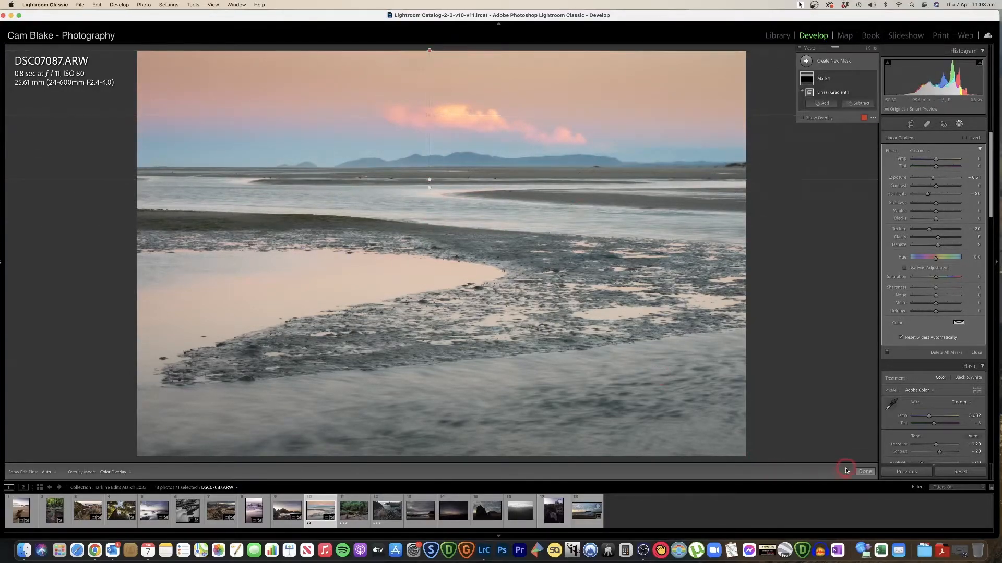
{"action": "left_click", "coordinate": [864, 471]}
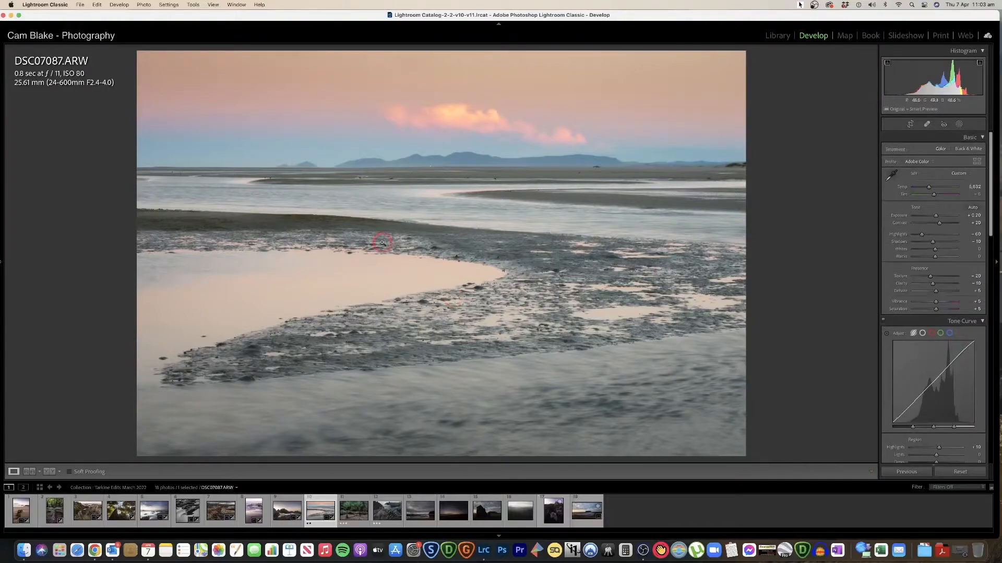
Compare the tidal flat photo before and after, and raise the exposure to +0.30
{"action": "key", "text": "y"}
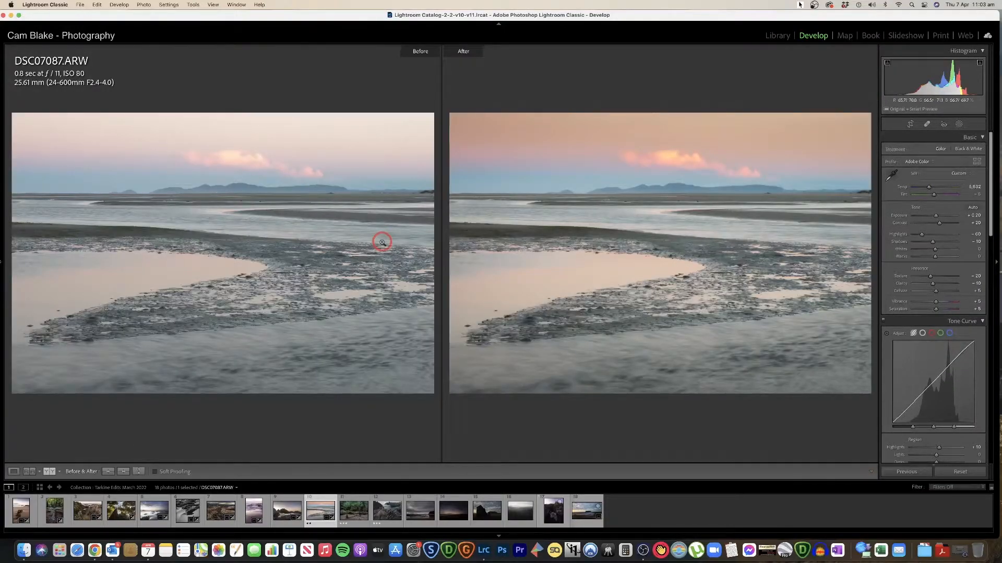
{"action": "key", "text": "y"}
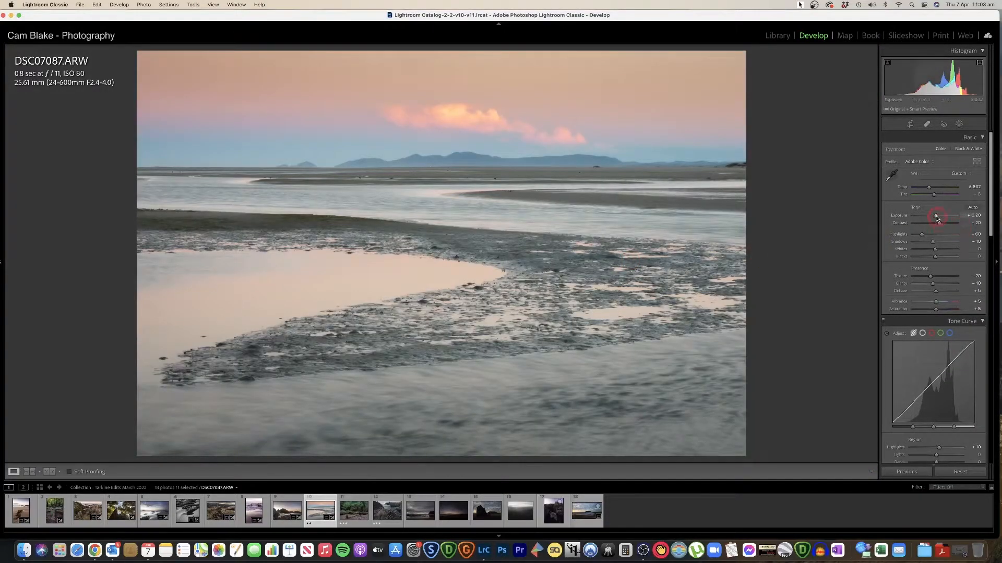
{"action": "left_click_drag", "start_coordinate": [937, 219], "coordinate": [936, 219]}
{"action": "key", "text": "y"}
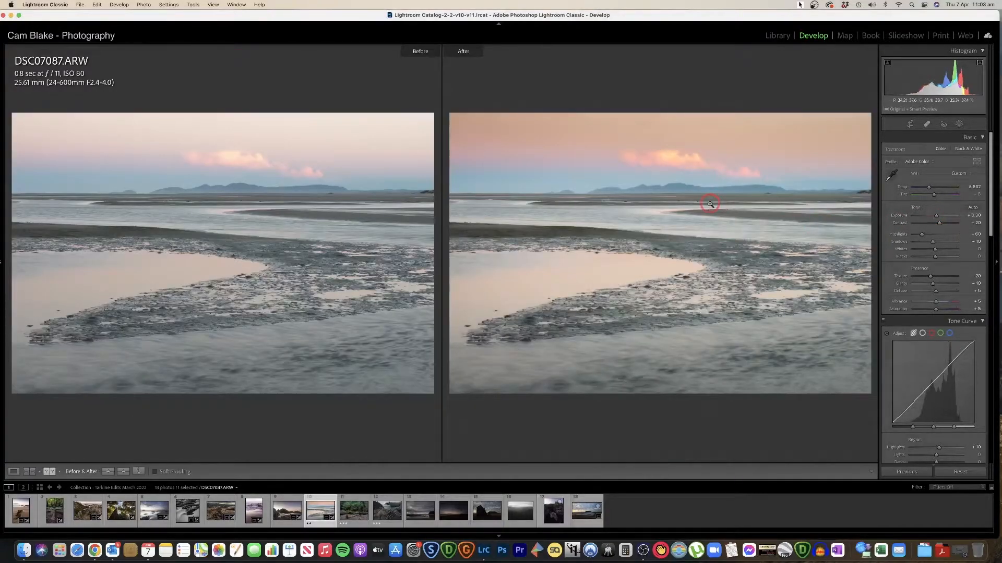
{"action": "key", "text": "y"}
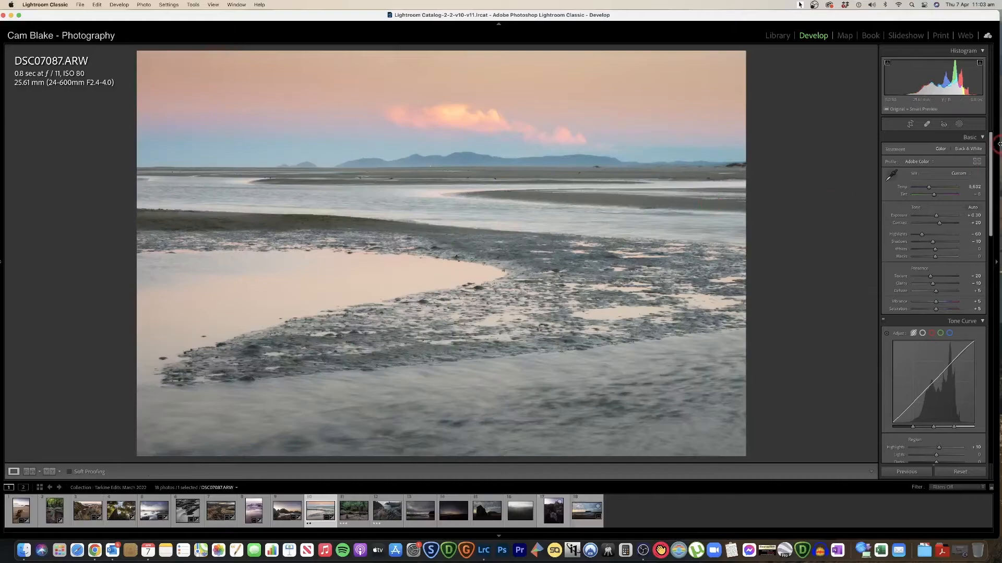
Preview the photo in black and white, return it to color, and reset saturation and vibrance to 0
{"action": "left_click", "coordinate": [959, 149]}
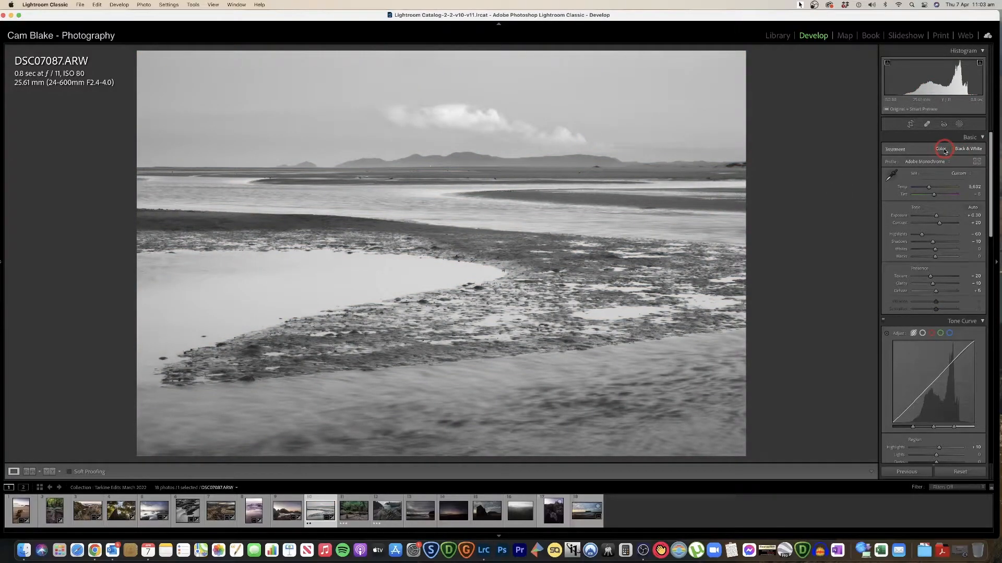
{"action": "left_click", "coordinate": [943, 149]}
{"action": "left_click", "coordinate": [937, 310]}
{"action": "double_click", "coordinate": [936, 310]}
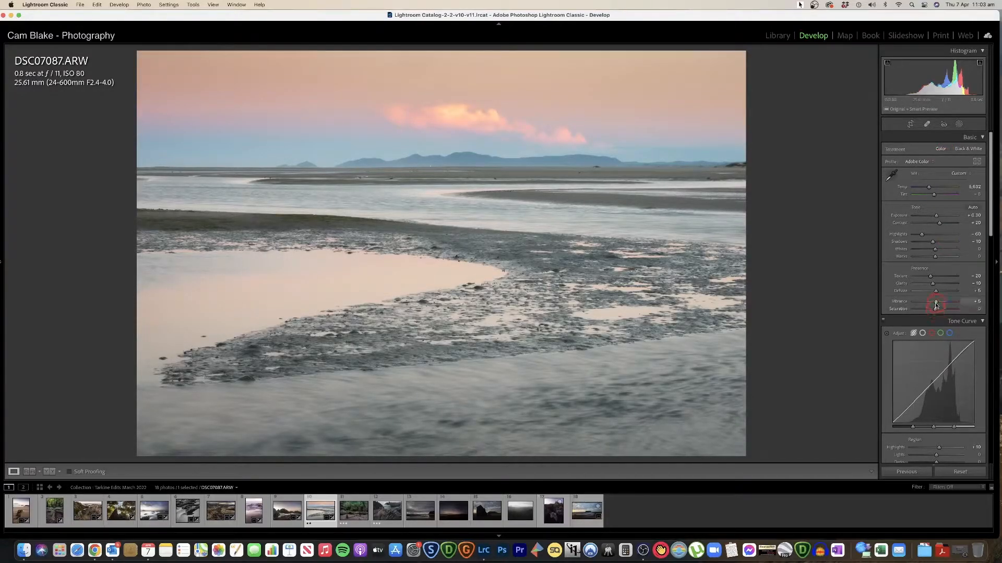
{"action": "double_click", "coordinate": [935, 303]}
Examine the horizon up close, and compare the sky and clouds before and after at higher magnification
{"action": "left_click", "coordinate": [264, 170]}
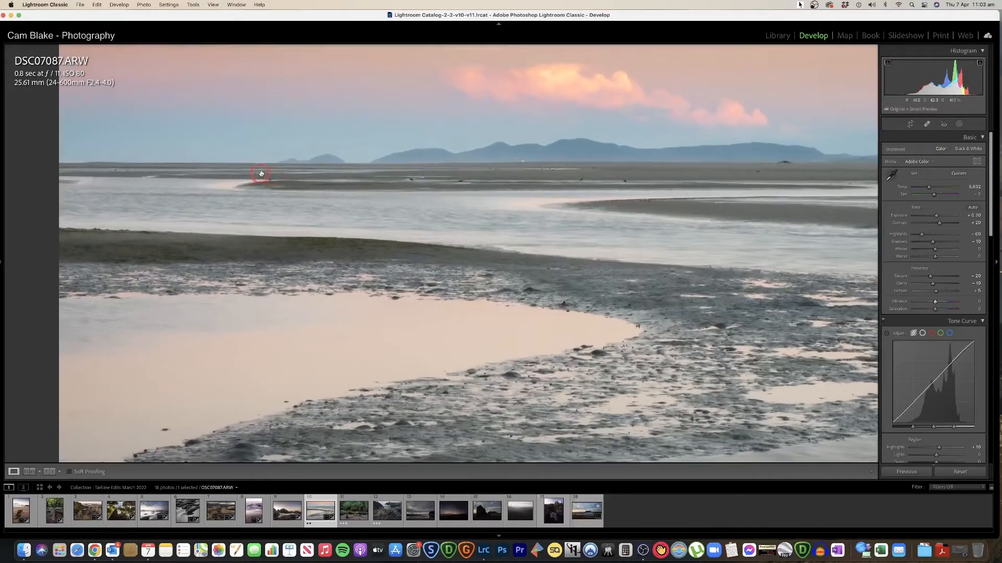
{"action": "left_click", "coordinate": [420, 196]}
{"action": "key", "text": "y"}
{"action": "left_click", "coordinate": [593, 438]}
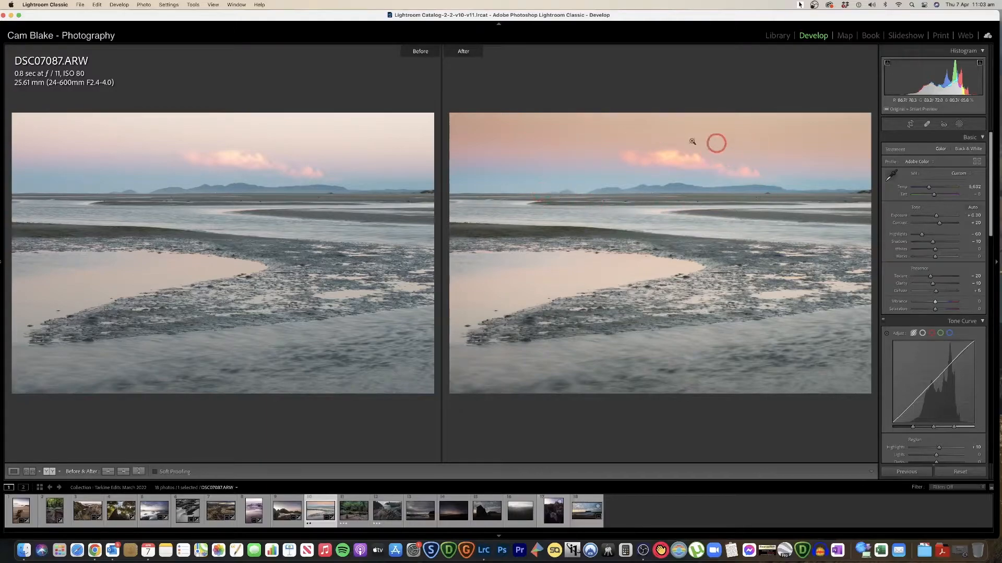
{"action": "left_click", "coordinate": [491, 150]}
{"action": "left_click_drag", "start_coordinate": [603, 180], "coordinate": [501, 242]}
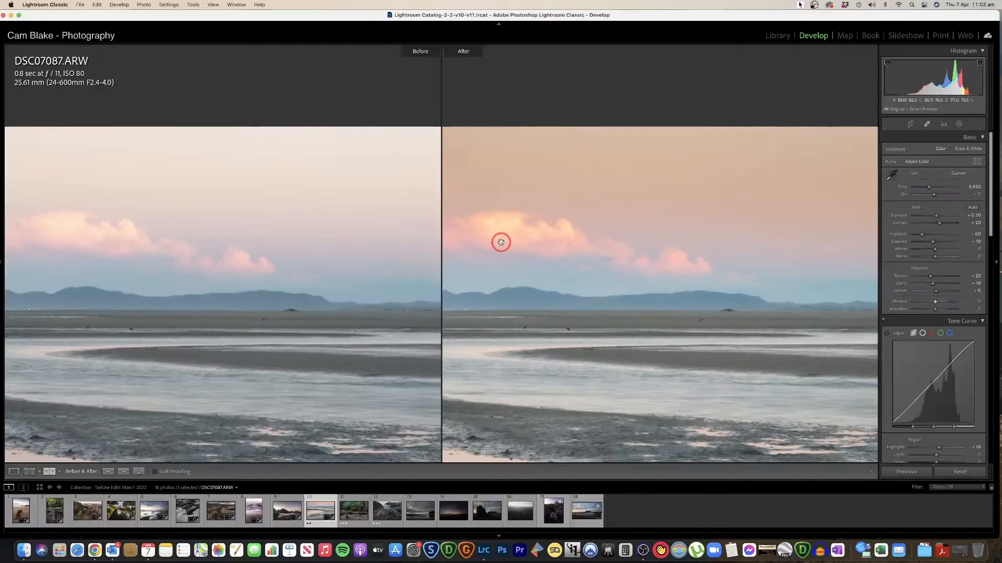
{"action": "key", "text": "y"}
{"action": "left_click_drag", "start_coordinate": [579, 250], "coordinate": [746, 217]}
{"action": "left_click", "coordinate": [746, 217]}
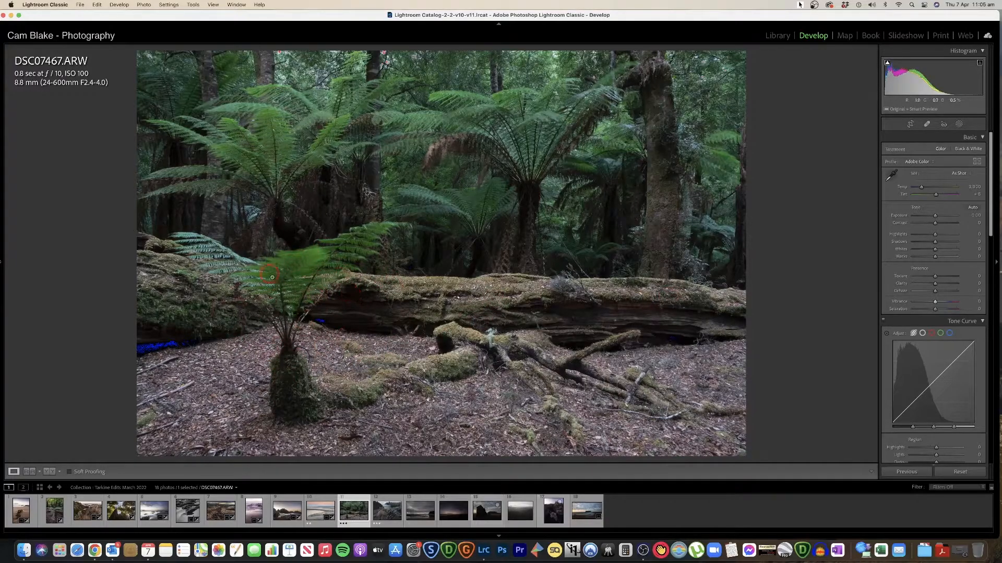
Inspect the fern fronds and mossy log in forest photo DSC07467.ARW up close
{"action": "left_click", "coordinate": [307, 259]}
{"action": "left_click", "coordinate": [289, 269]}
{"action": "left_click", "coordinate": [216, 255]}
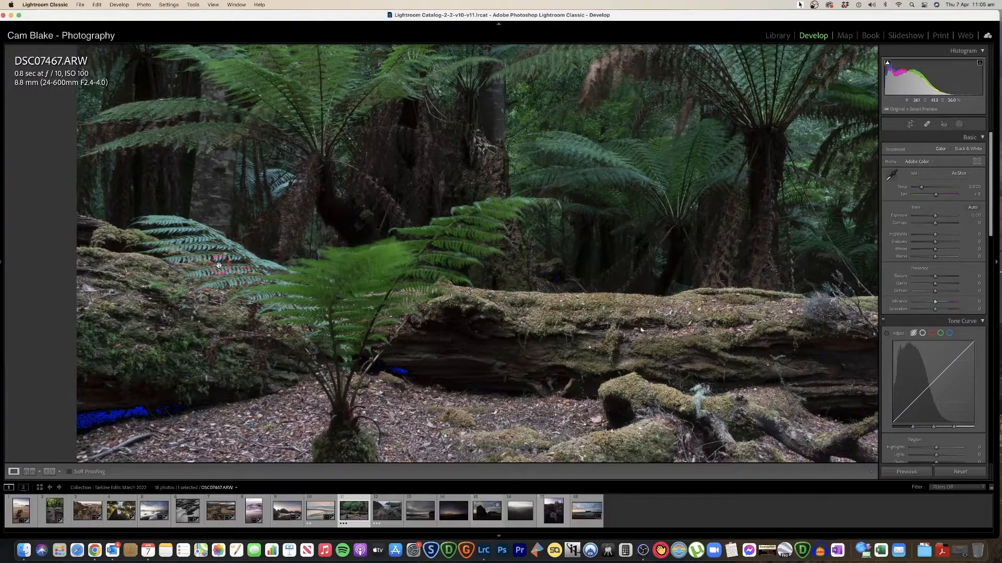
{"action": "left_click", "coordinate": [222, 262]}
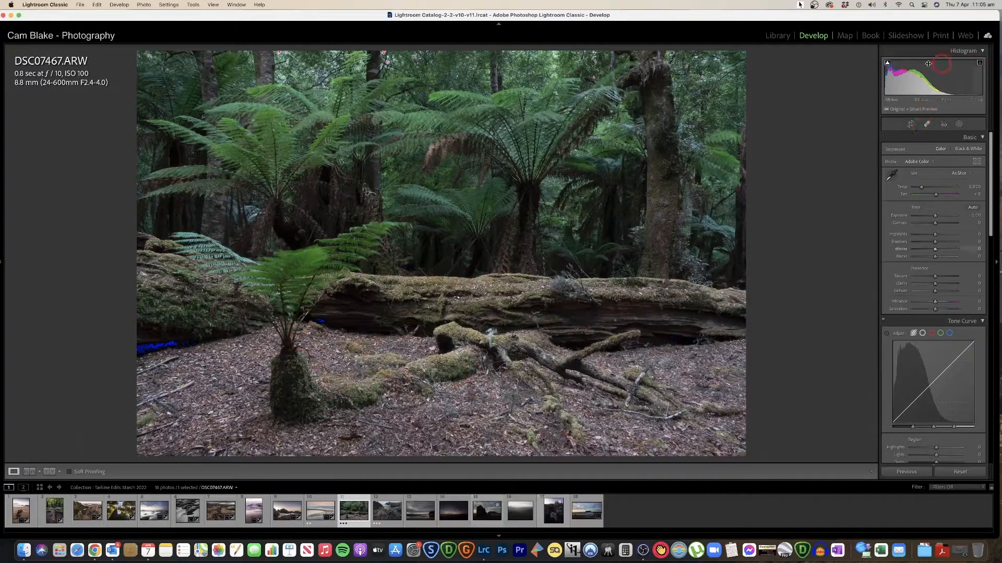
Turn off the clipping overlay and crop the forest photo to 16 x 9, adjusting the framing slightly vertically
{"action": "left_click", "coordinate": [979, 63]}
{"action": "left_click", "coordinate": [909, 124]}
{"action": "left_click", "coordinate": [954, 151]}
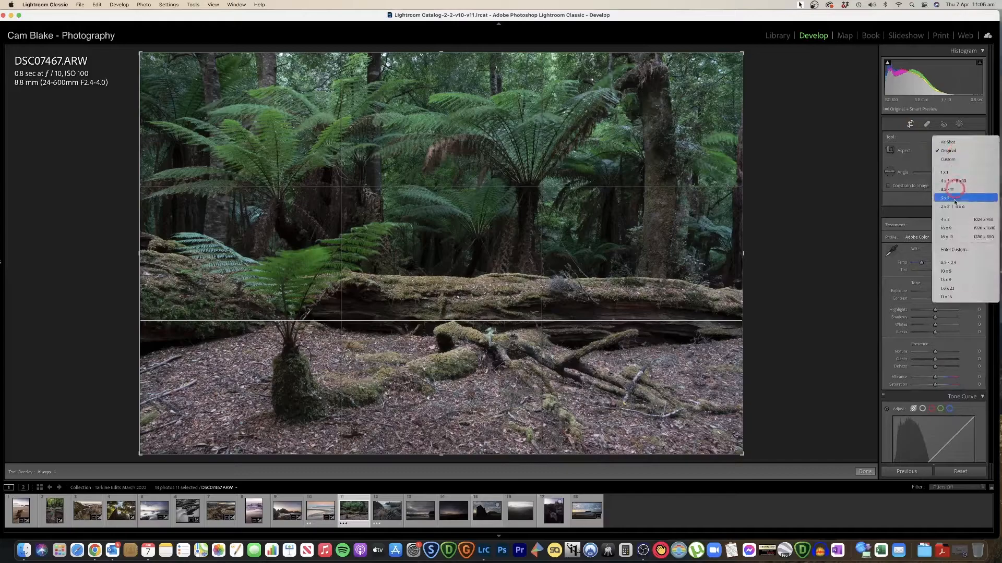
{"action": "left_click", "coordinate": [945, 228]}
{"action": "left_click_drag", "start_coordinate": [633, 246], "coordinate": [632, 238]}
{"action": "key", "text": "Return"}
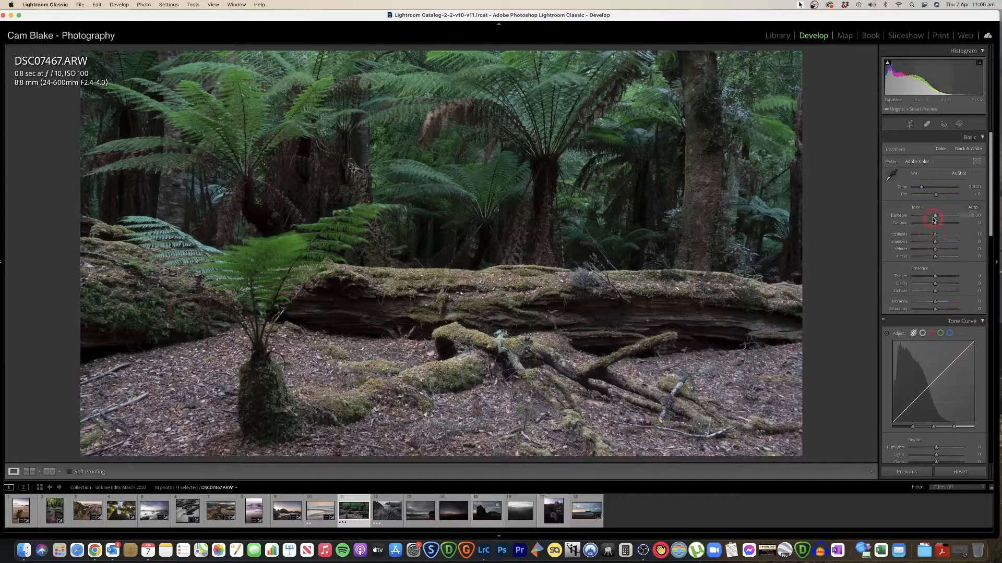
Warm the forest photo's temperature to about 4,499, and set contrast to +25 and exposure to −0.25
{"action": "left_click_drag", "start_coordinate": [923, 191], "coordinate": [924, 191]}
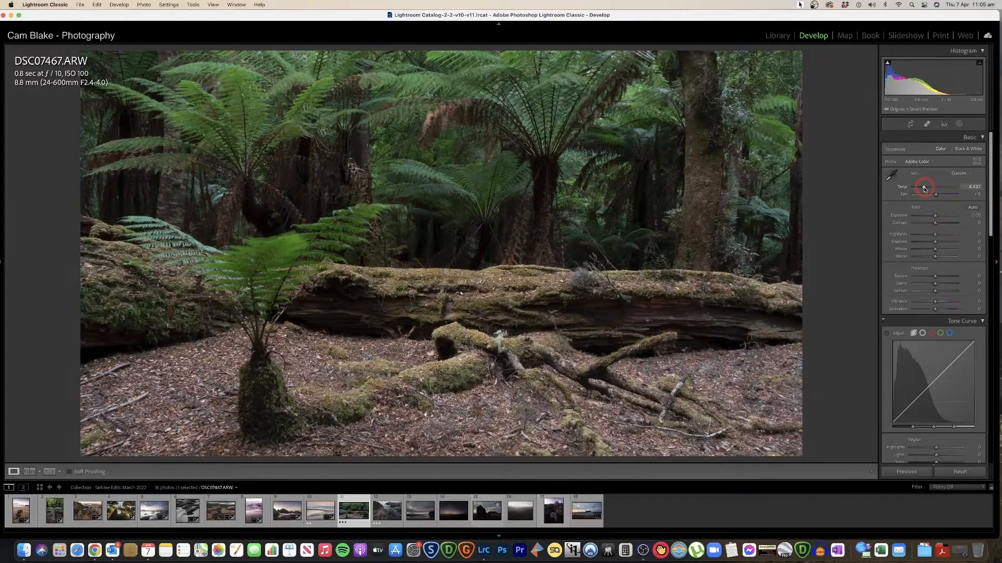
{"action": "left_click", "coordinate": [476, 290]}
{"action": "left_click", "coordinate": [475, 290]}
{"action": "left_click_drag", "start_coordinate": [943, 225], "coordinate": [941, 225]}
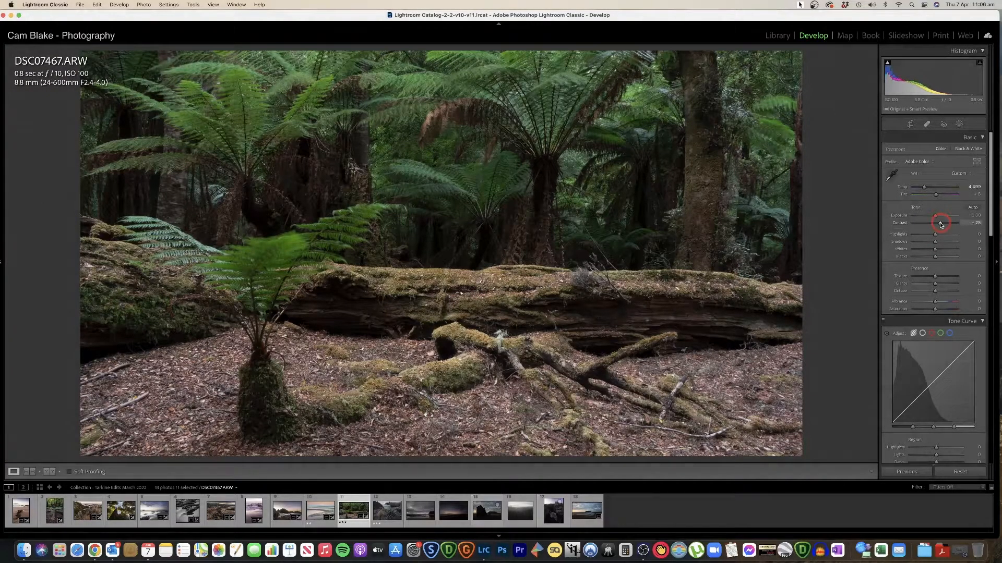
{"action": "left_click_drag", "start_coordinate": [936, 217], "coordinate": [935, 218]}
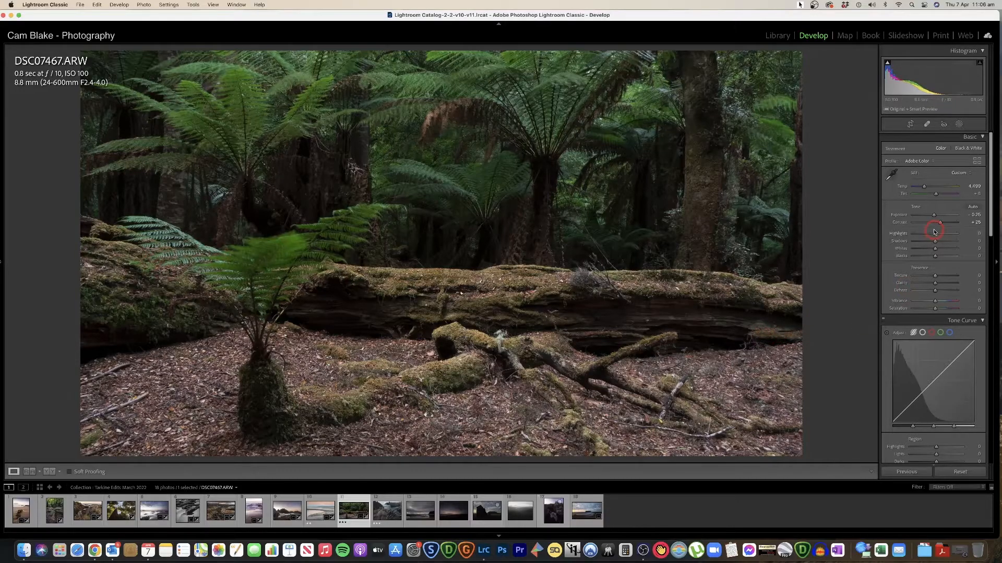
Compare before and after, and set exposure to −0.05, highlights to −40 and shadows to +5
{"action": "key", "text": "y"}
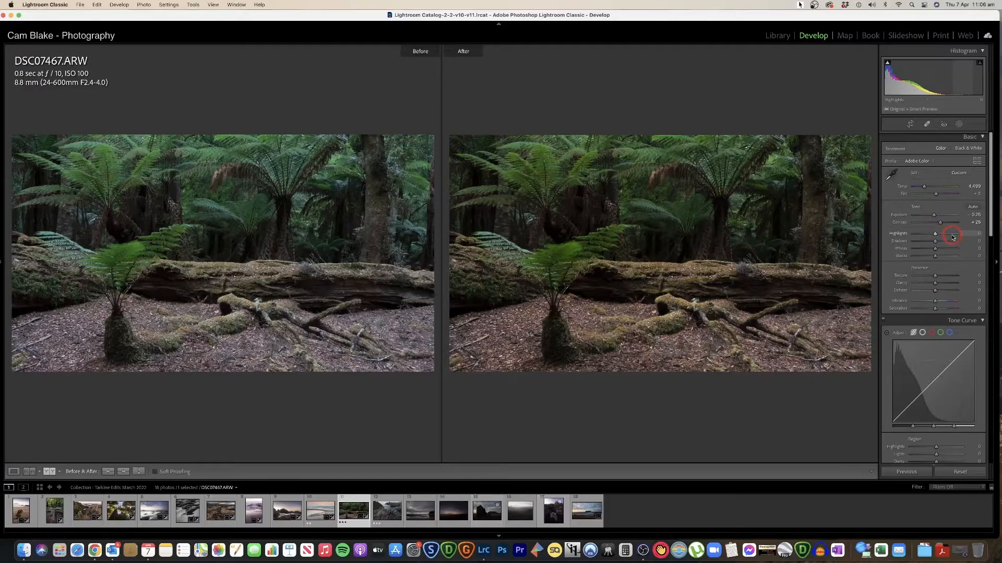
{"action": "key", "text": "y"}
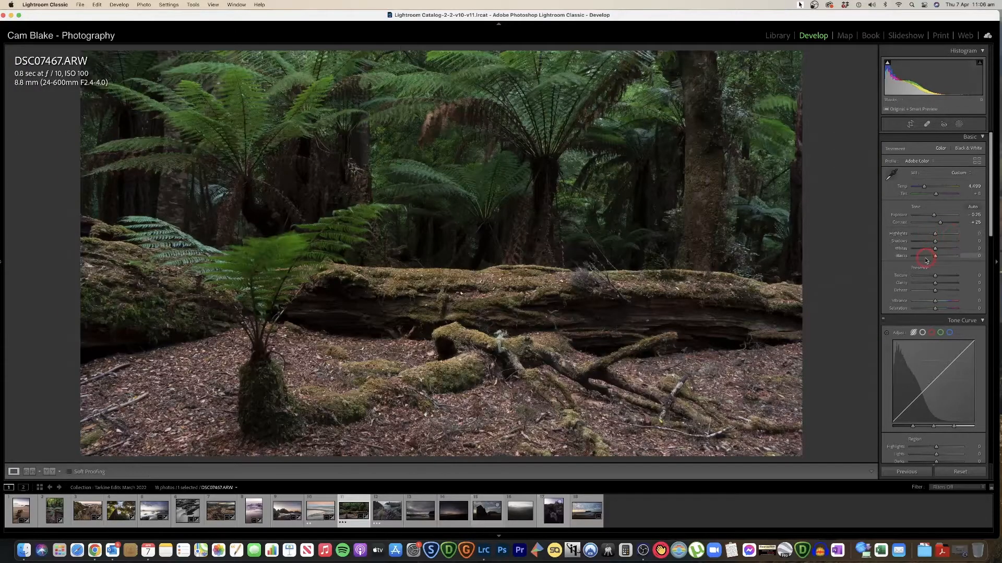
{"action": "left_click_drag", "start_coordinate": [935, 234], "coordinate": [961, 243]}
{"action": "left_click", "coordinate": [936, 242]}
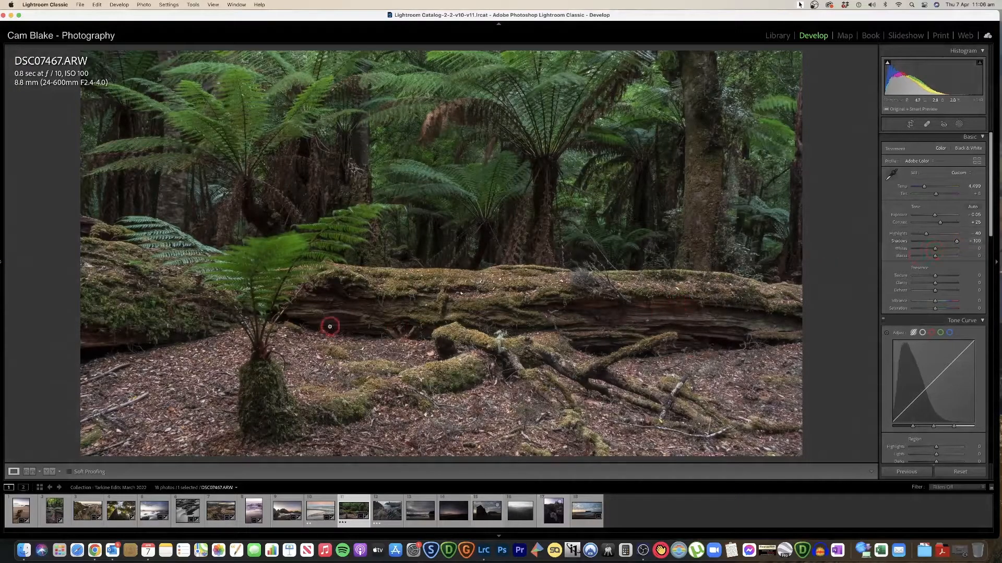
{"action": "left_click_drag", "start_coordinate": [957, 242], "coordinate": [934, 242]}
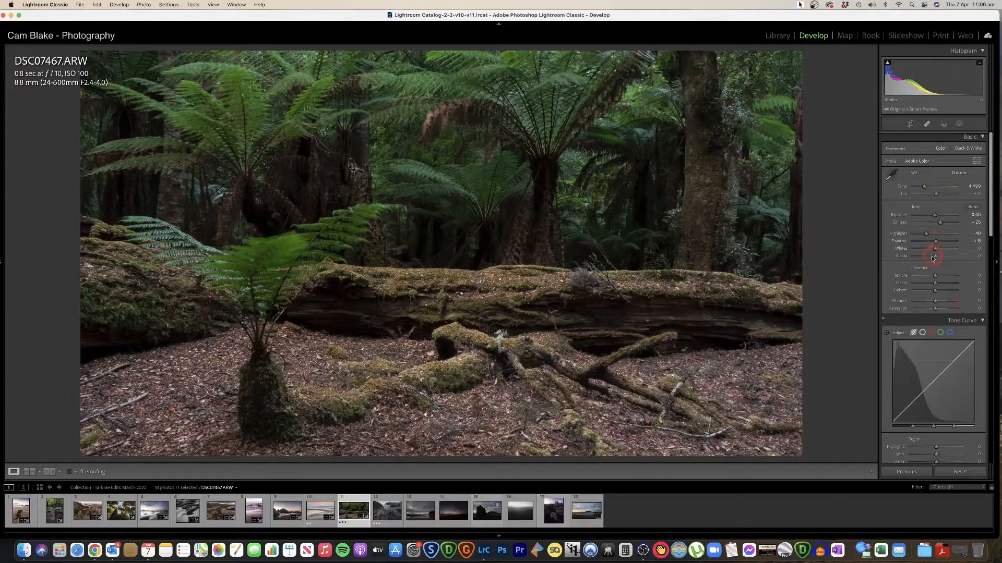
Set texture to −10 and clarity and dehaze to +10, try a higher saturation, and reset it to 0
{"action": "left_click_drag", "start_coordinate": [935, 276], "coordinate": [936, 292]}
{"action": "left_click", "coordinate": [536, 313]}
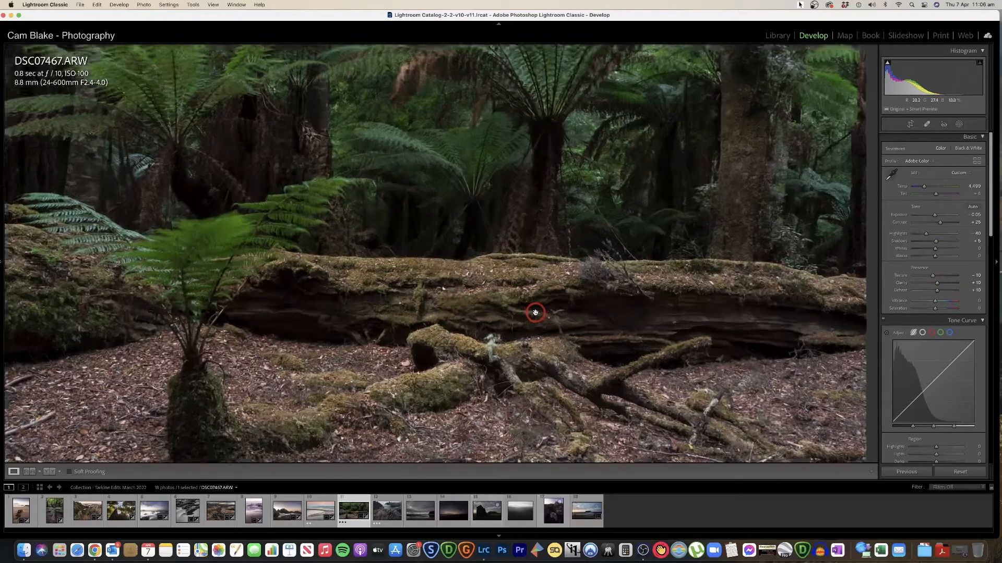
{"action": "left_click", "coordinate": [522, 311]}
{"action": "mouse_move", "coordinate": [933, 308]}
{"action": "left_mouse_down"}
{"action": "mouse_move", "coordinate": [948, 309]}
{"action": "mouse_move", "coordinate": [923, 309]}
{"action": "mouse_move", "coordinate": [938, 309]}
{"action": "left_mouse_up"}
{"action": "double_click", "coordinate": [938, 309]}
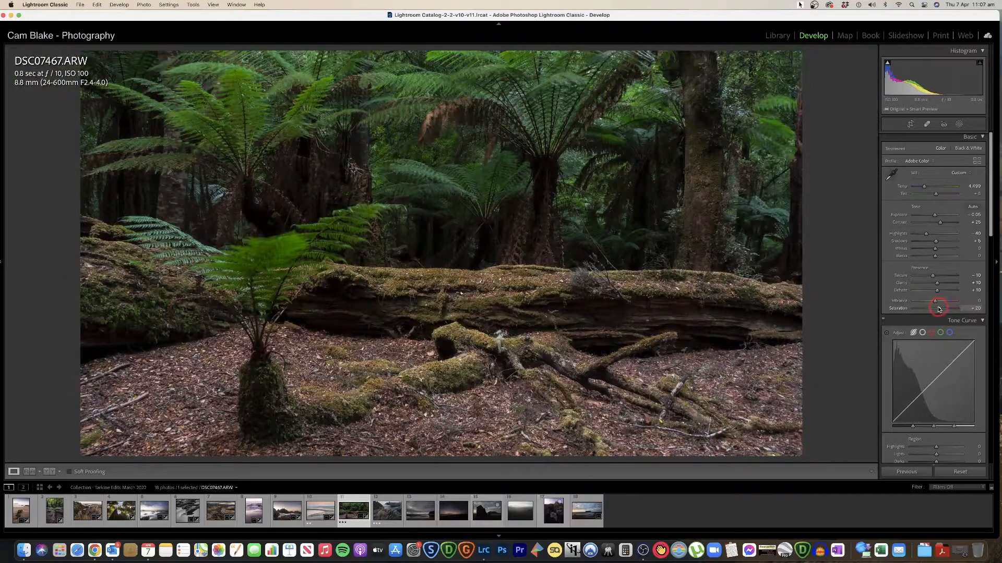
Set the tone curve highlights to +25 and shadows to −5, and compare the forest photo before and after
{"action": "scroll", "coordinate": [937, 303], "scroll_direction": "down", "scroll_amount": 4}
{"action": "left_click_drag", "start_coordinate": [937, 359], "coordinate": [937, 383]}
{"action": "scroll", "coordinate": [942, 358], "scroll_direction": "down", "scroll_amount": 3}
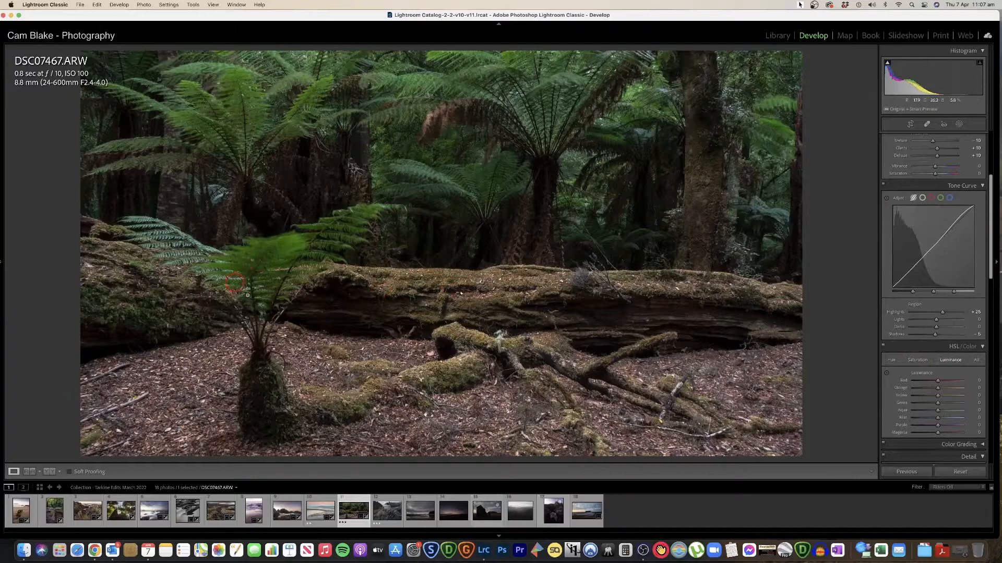
{"action": "key", "text": "y"}
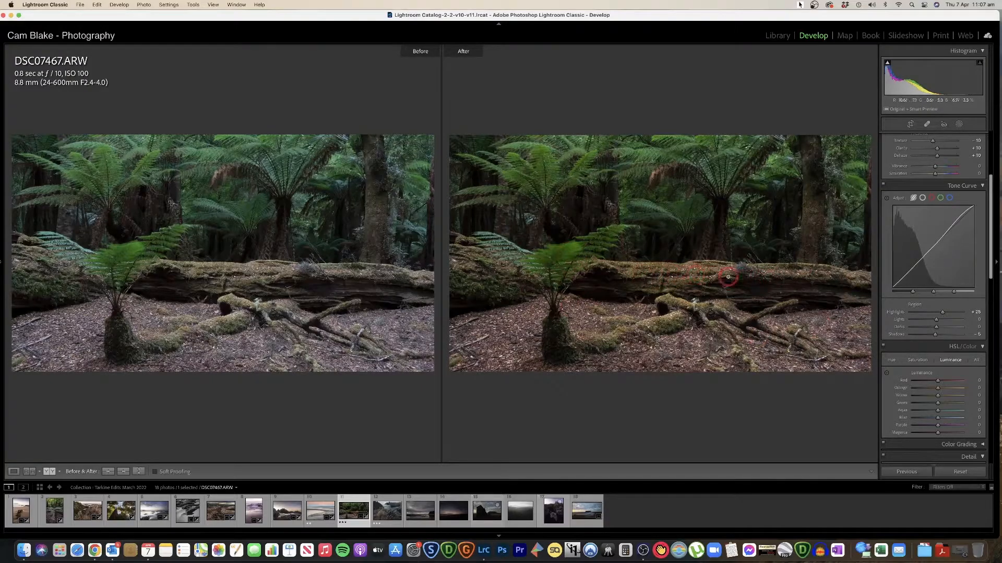
{"action": "key", "text": "y"}
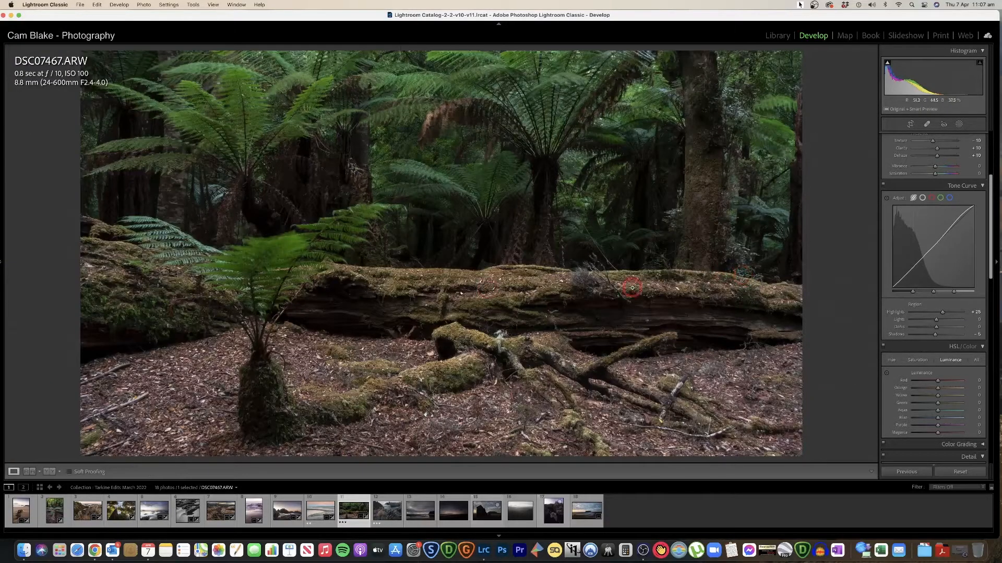
Set the HSL luminance to −5 for orange, +5 for yellow, +30 for green and −15 for blue
{"action": "scroll", "coordinate": [934, 319], "scroll_direction": "down", "scroll_amount": 3}
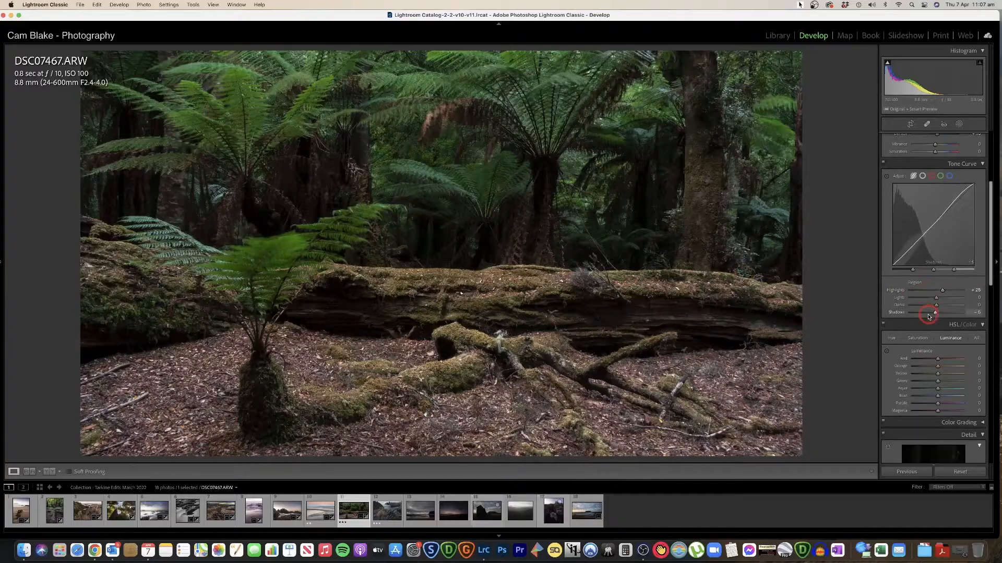
{"action": "mouse_move", "coordinate": [937, 321]}
{"action": "left_mouse_down"}
{"action": "mouse_move", "coordinate": [928, 321]}
{"action": "mouse_move", "coordinate": [950, 324]}
{"action": "mouse_move", "coordinate": [933, 323]}
{"action": "mouse_move", "coordinate": [946, 322]}
{"action": "mouse_move", "coordinate": [934, 330]}
{"action": "mouse_move", "coordinate": [945, 337]}
{"action": "left_mouse_up"}
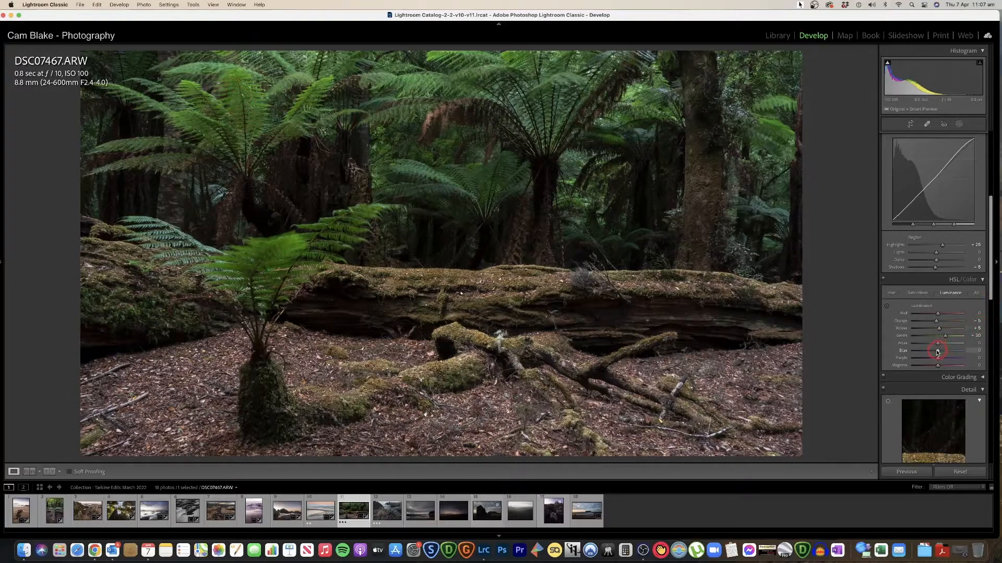
{"action": "left_click_drag", "start_coordinate": [937, 352], "coordinate": [912, 350]}
{"action": "scroll", "coordinate": [936, 345], "scroll_direction": "down", "scroll_amount": 5}
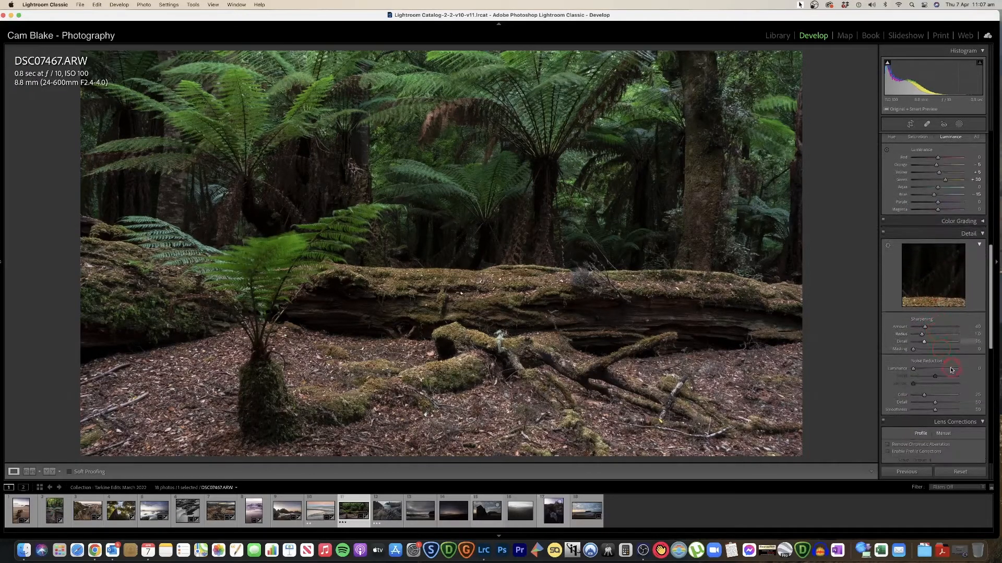
Turn on chromatic aberration removal and profile corrections for the forest photo, with Built-in as the lens profile make
{"action": "scroll", "coordinate": [939, 313], "scroll_direction": "down", "scroll_amount": 9}
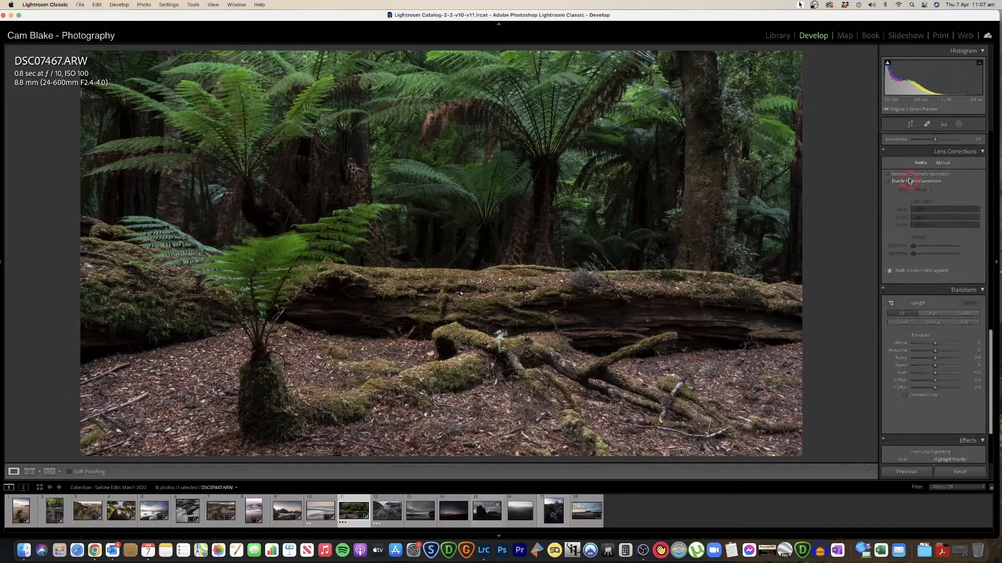
{"action": "left_click", "coordinate": [909, 182]}
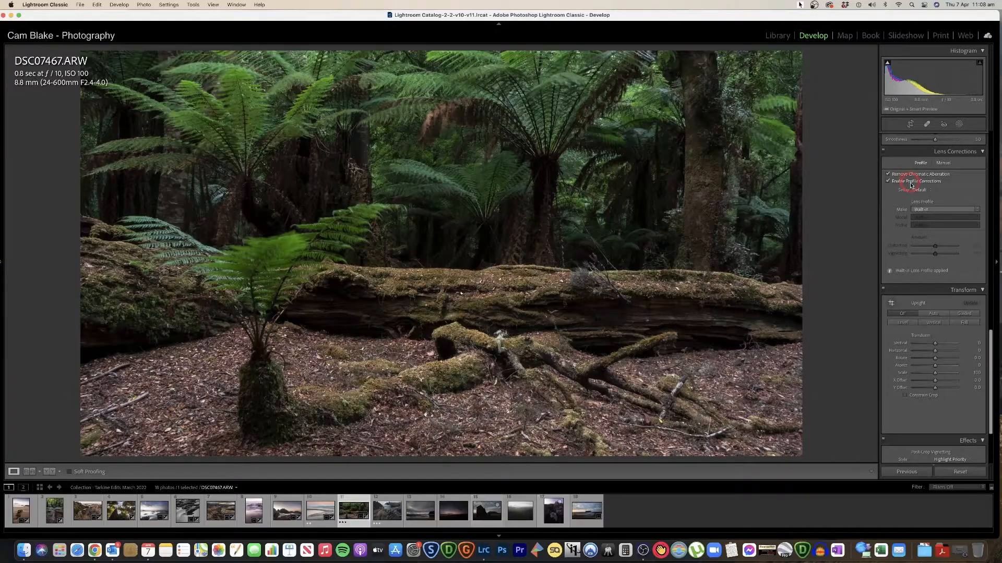
{"action": "left_click", "coordinate": [936, 211]}
{"action": "left_click", "coordinate": [937, 211]}
Cycle the photo's info overlay to check its capture date, dimensions, exposure and lens details
{"action": "key", "text": "i"}
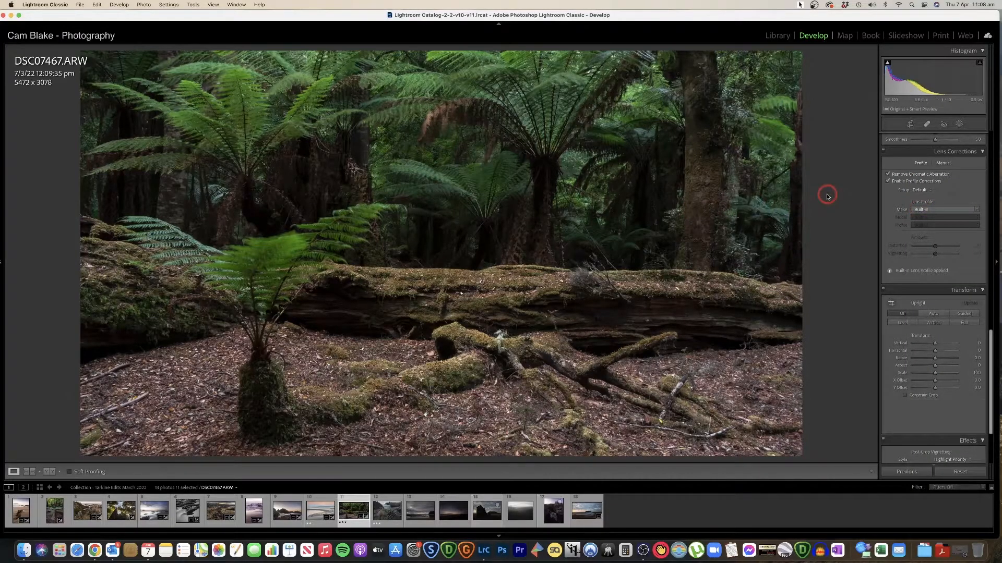
{"action": "key", "text": "i"}
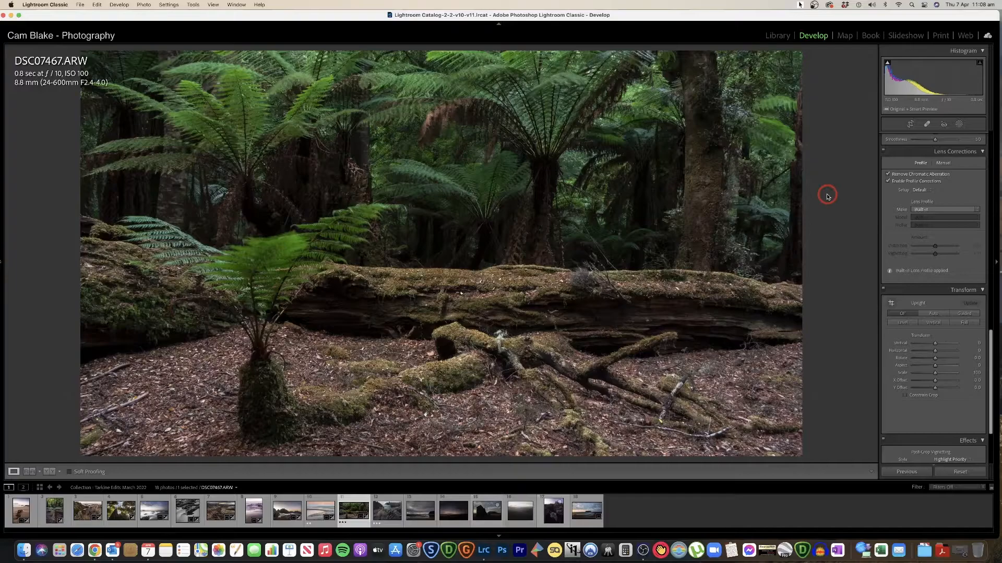
{"action": "key", "text": "i"}
{"action": "key", "text": "i"}
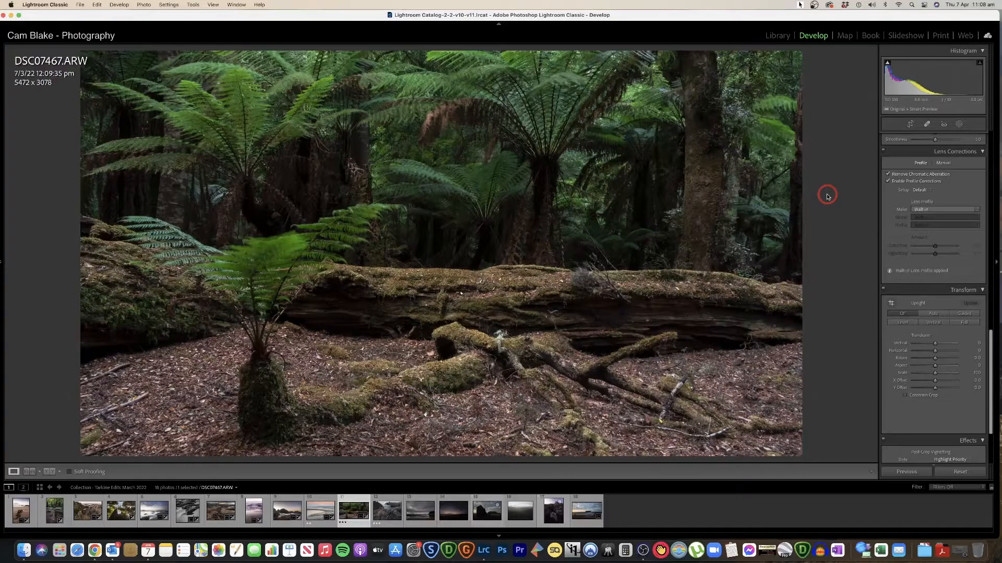
{"action": "key", "text": "i"}
Set the post-crop vignetting amount to −10 and show the forest photo before and after side by side
{"action": "scroll", "coordinate": [944, 262], "scroll_direction": "down", "scroll_amount": 5}
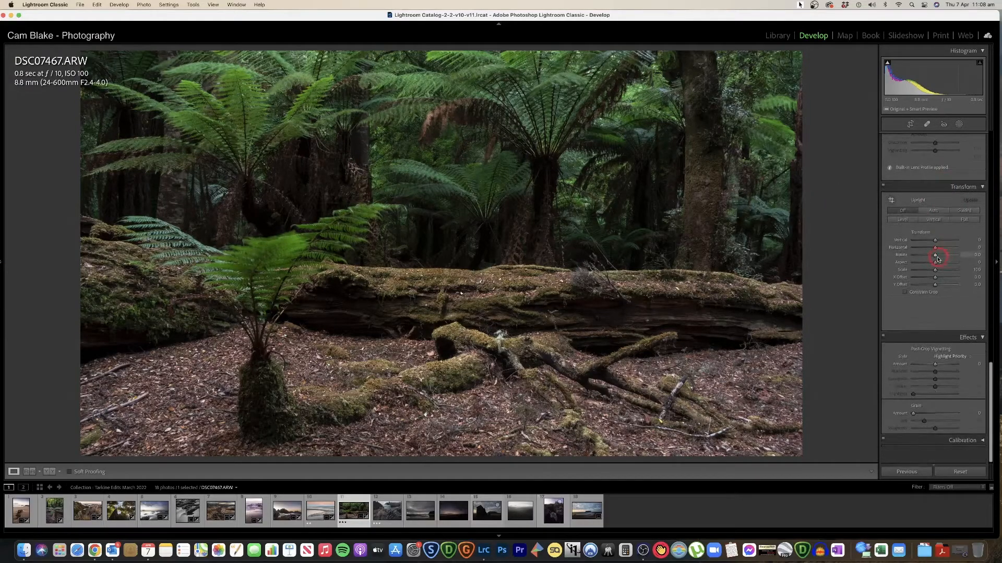
{"action": "left_click_drag", "start_coordinate": [934, 379], "coordinate": [934, 380]}
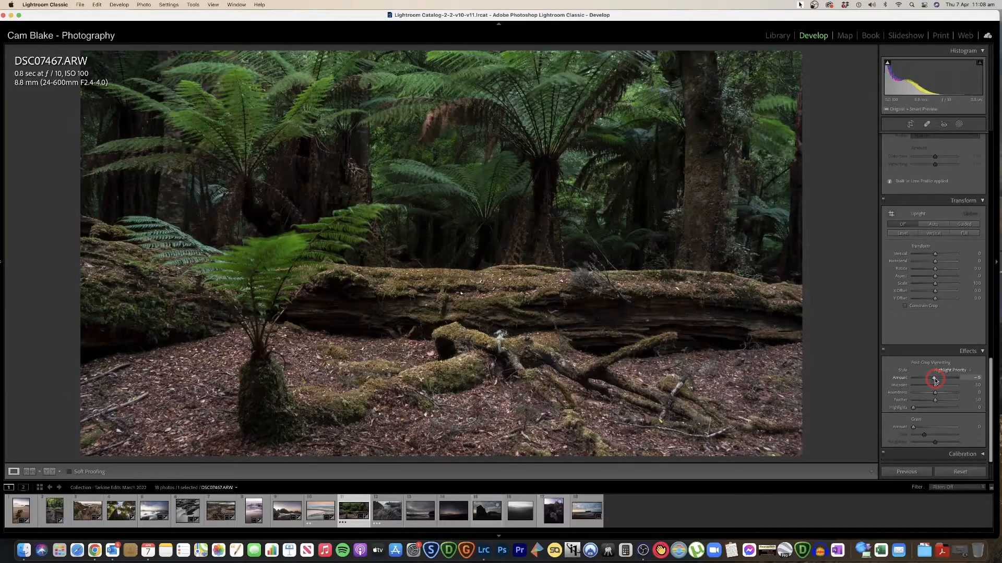
{"action": "key", "text": "y"}
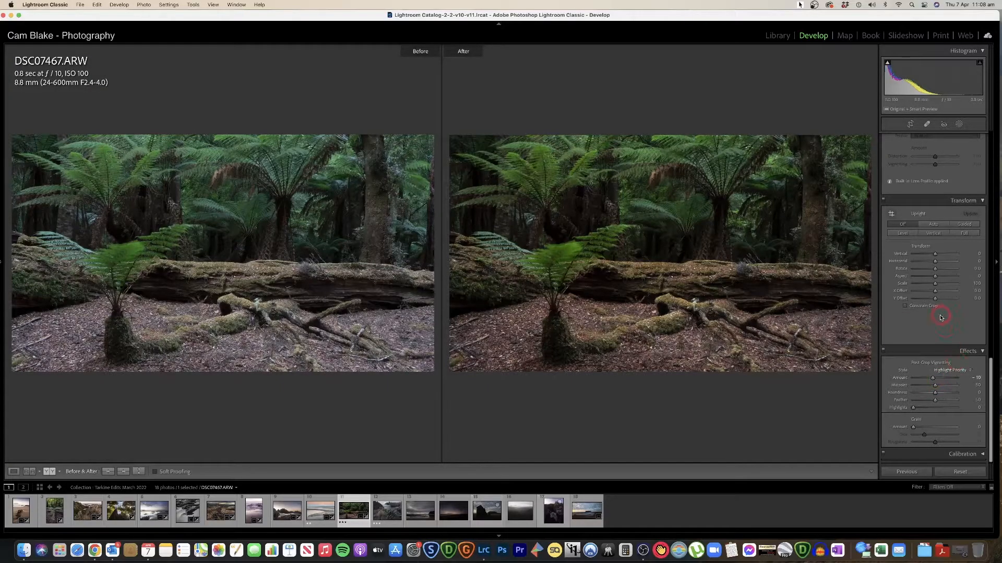
Examine the small fern and mossy log at several zoom levels in the before/after comparison, and return to the single full view
{"action": "scroll", "coordinate": [941, 316], "scroll_direction": "up", "scroll_amount": 15}
{"action": "left_click", "coordinate": [933, 219]}
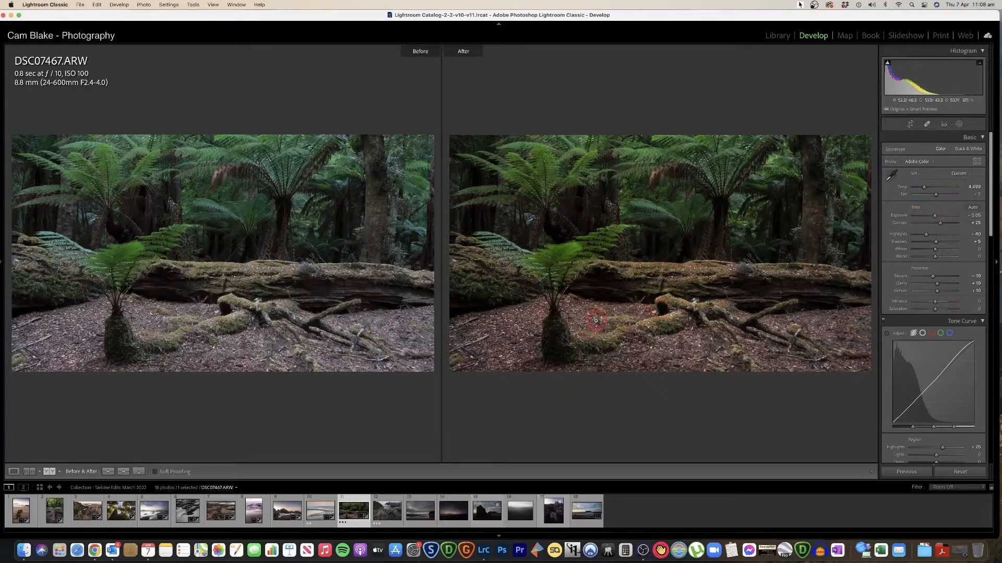
{"action": "left_click", "coordinate": [549, 291]}
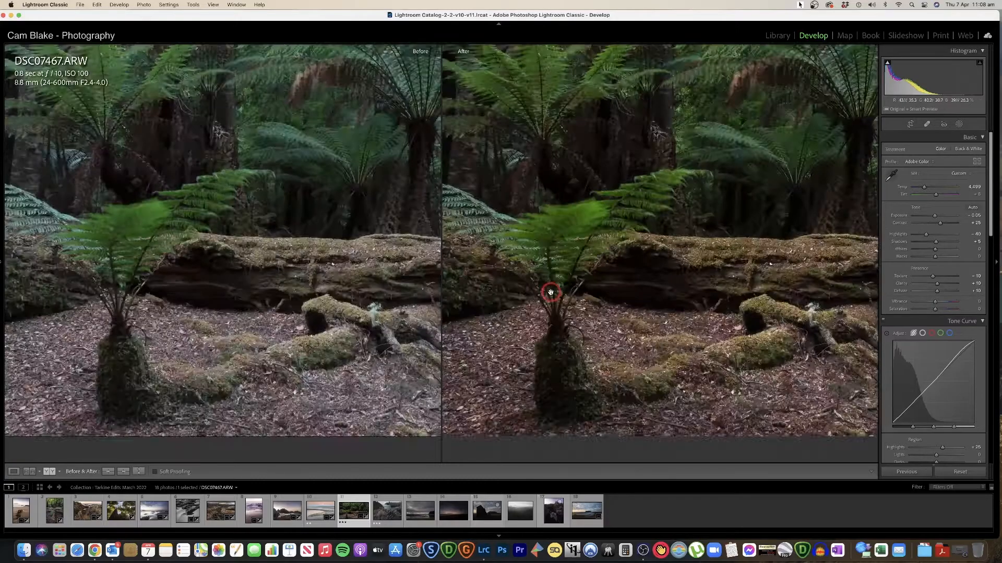
{"action": "left_click", "coordinate": [550, 292]}
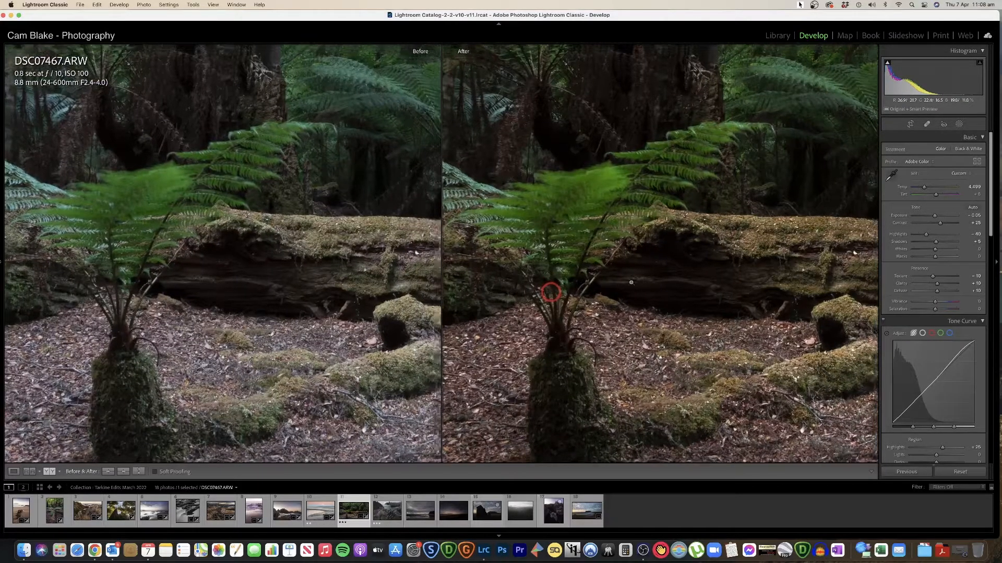
{"action": "left_click", "coordinate": [682, 275]}
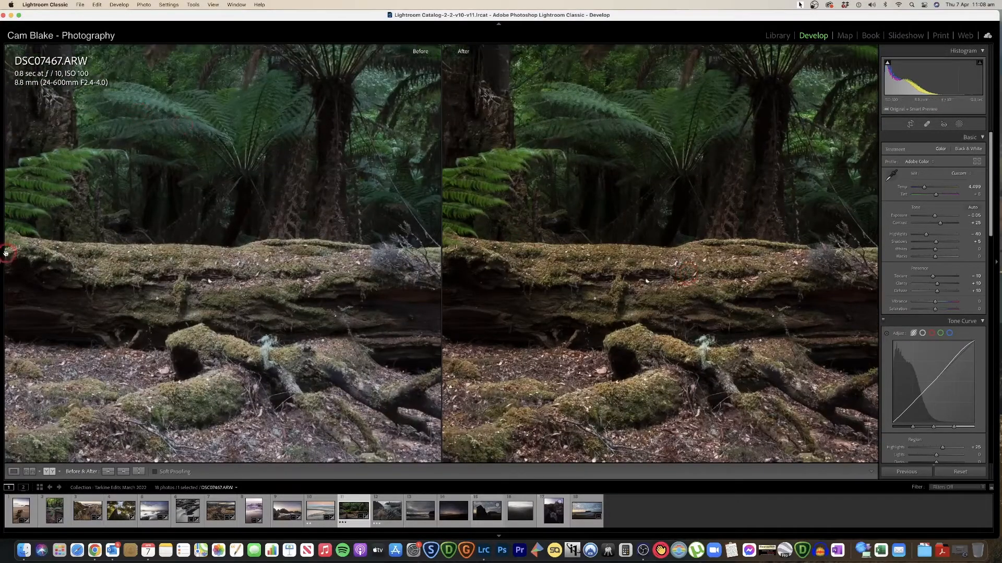
{"action": "mouse_move", "coordinate": [4, 256]}
{"action": "left_click", "coordinate": [127, 51]}
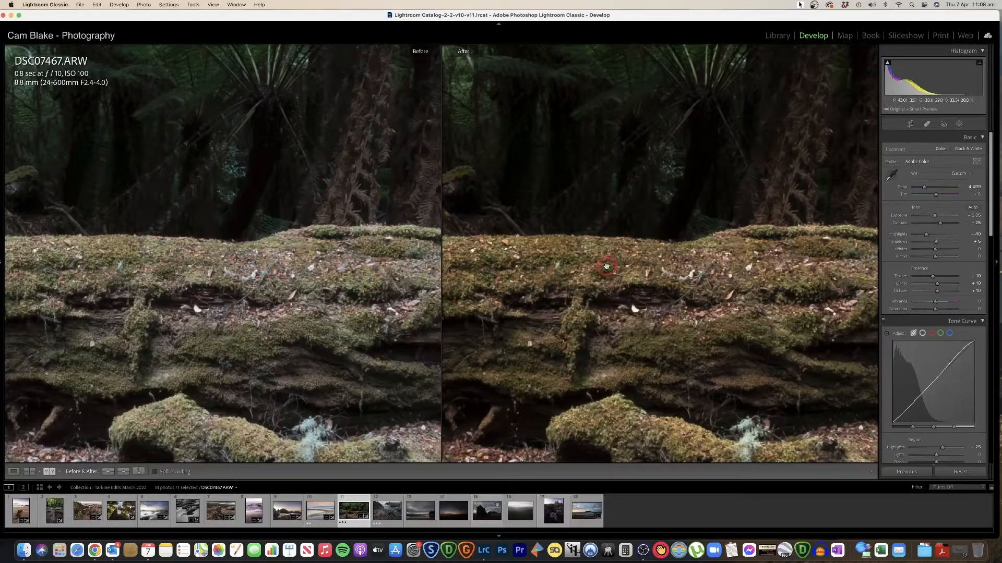
{"action": "mouse_move", "coordinate": [2, 308]}
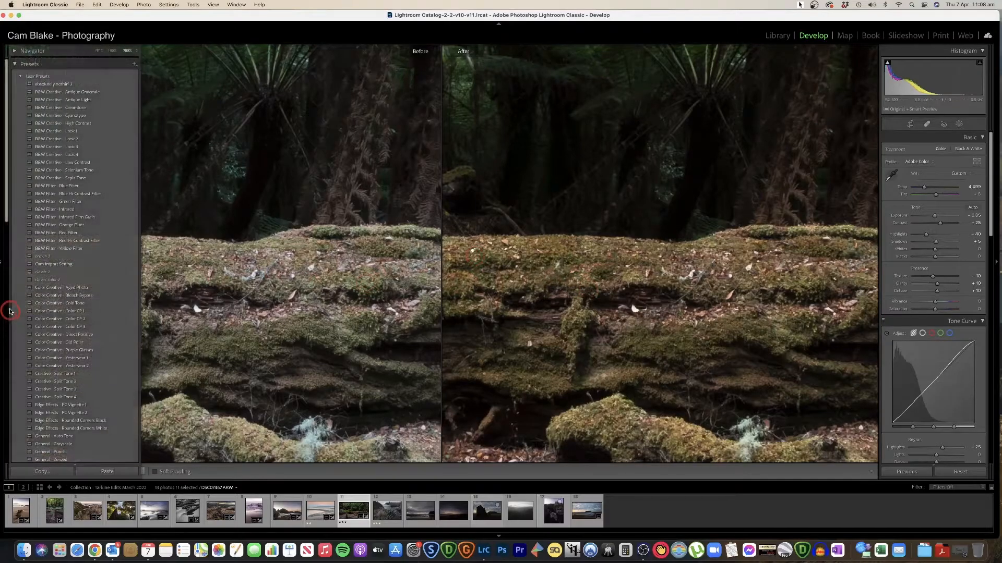
{"action": "left_click", "coordinate": [113, 51]}
{"action": "left_click", "coordinate": [524, 259]}
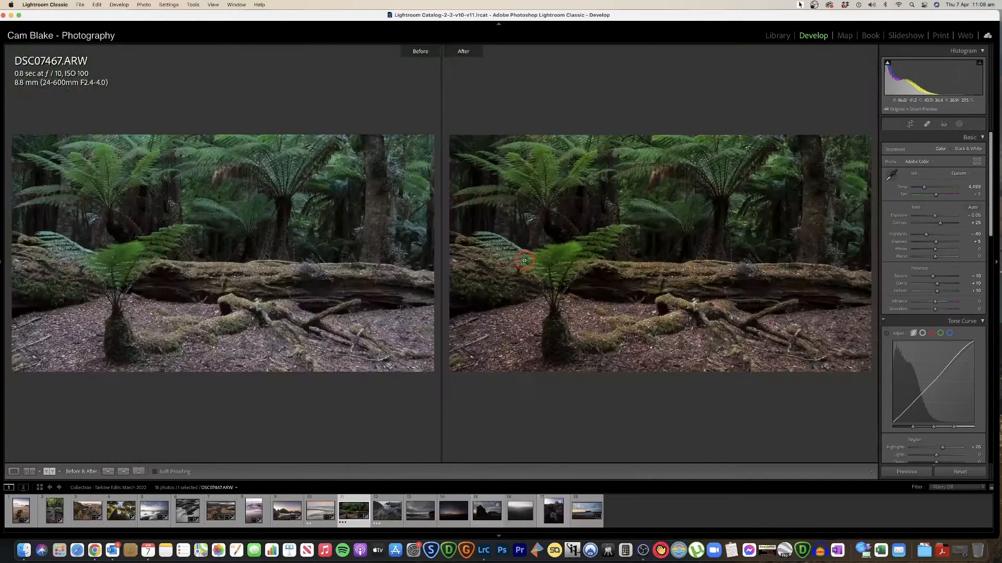
{"action": "key", "text": "y"}
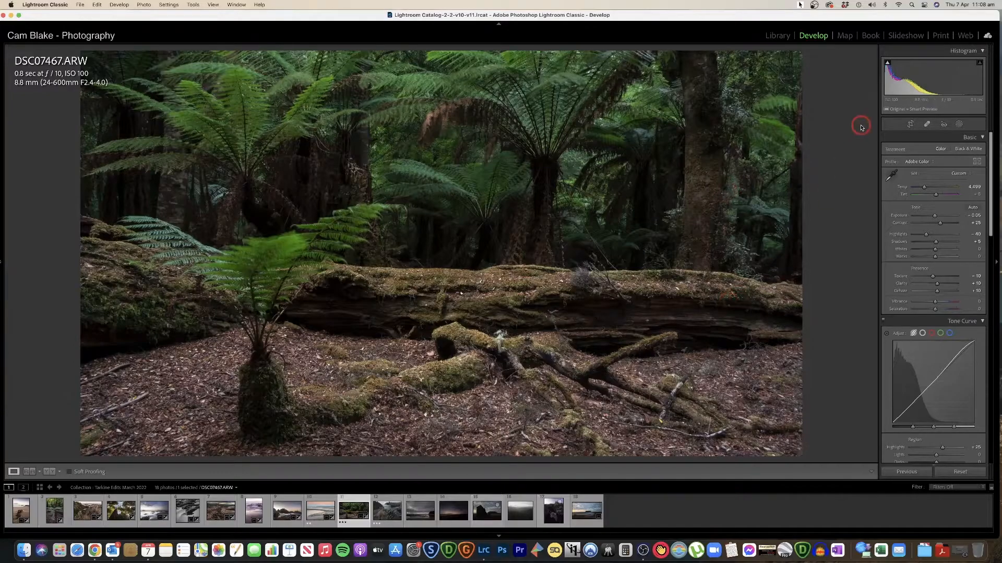
Open the crop of the forest photo for adjustment
{"action": "left_click", "coordinate": [909, 124]}
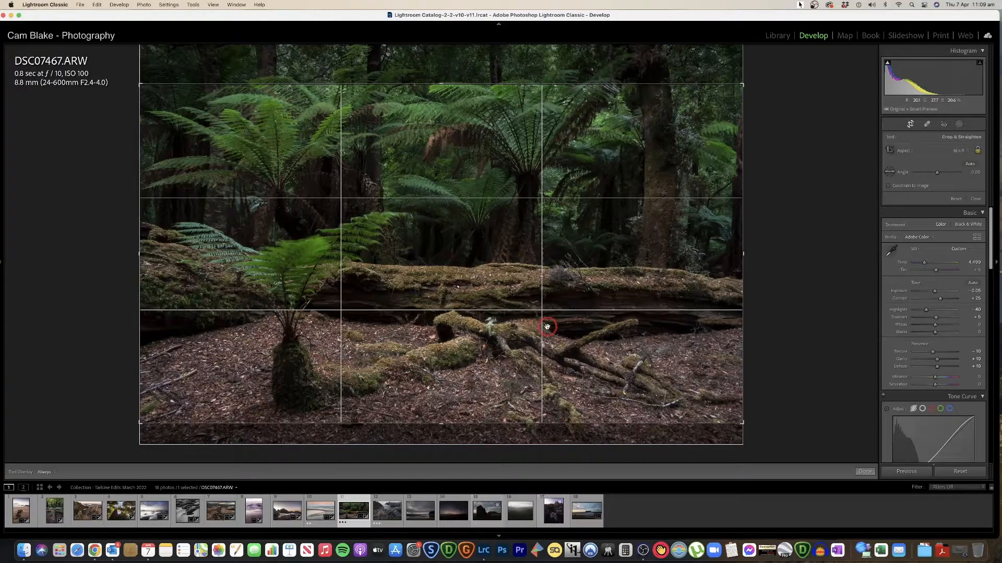
Apply the crop to the fern forest photo and compare it side by side with its unedited version
{"action": "left_click", "coordinate": [870, 473]}
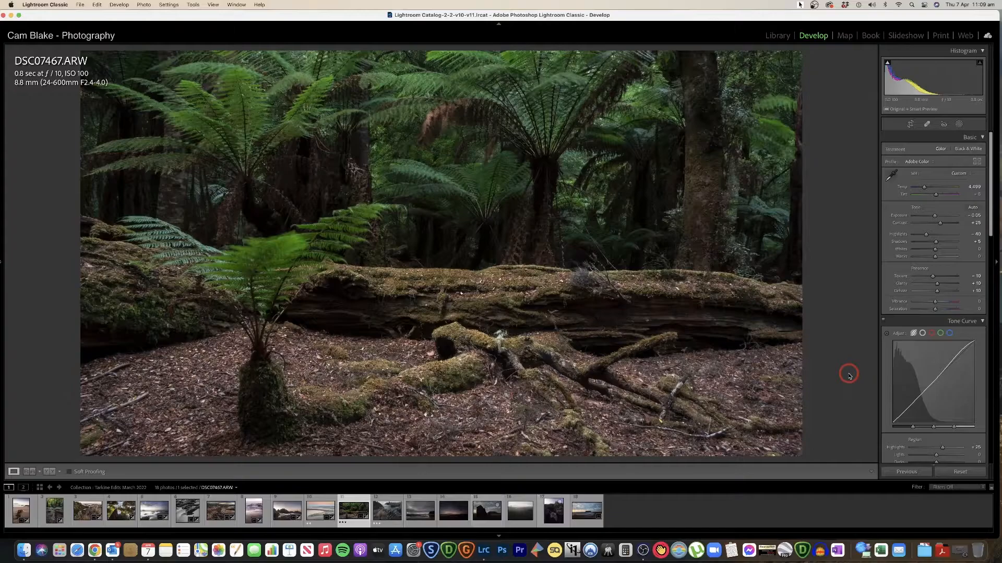
{"action": "key", "text": "y"}
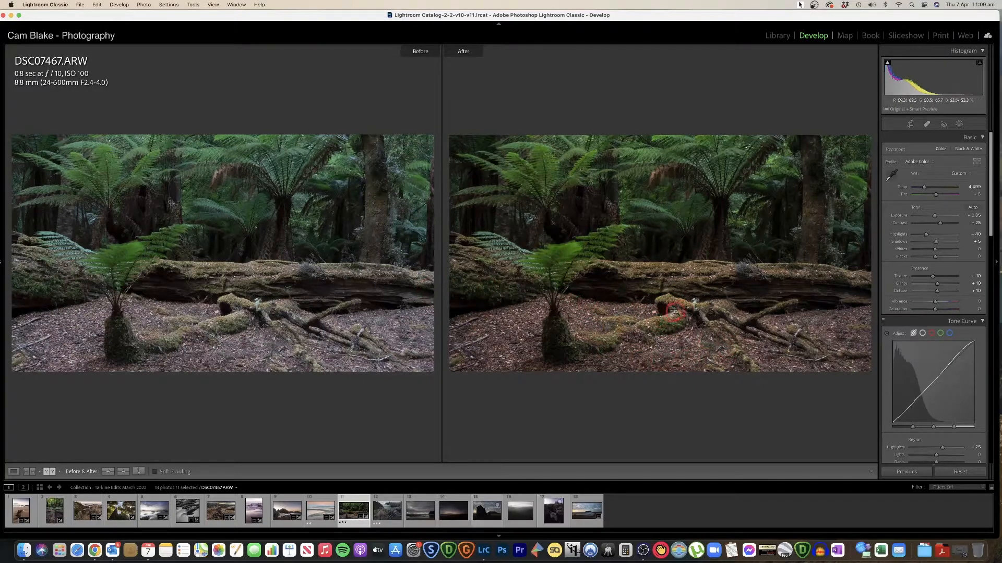
{"action": "key", "text": "y"}
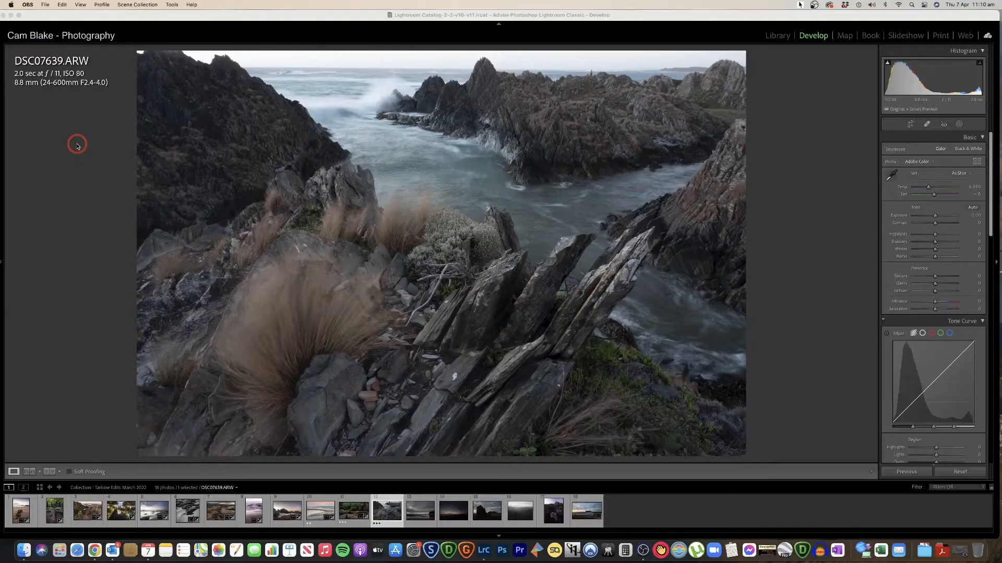
Examine the coastal photo's water, rocks and the small figure on the far headland at higher magnification
{"action": "left_click", "coordinate": [623, 271]}
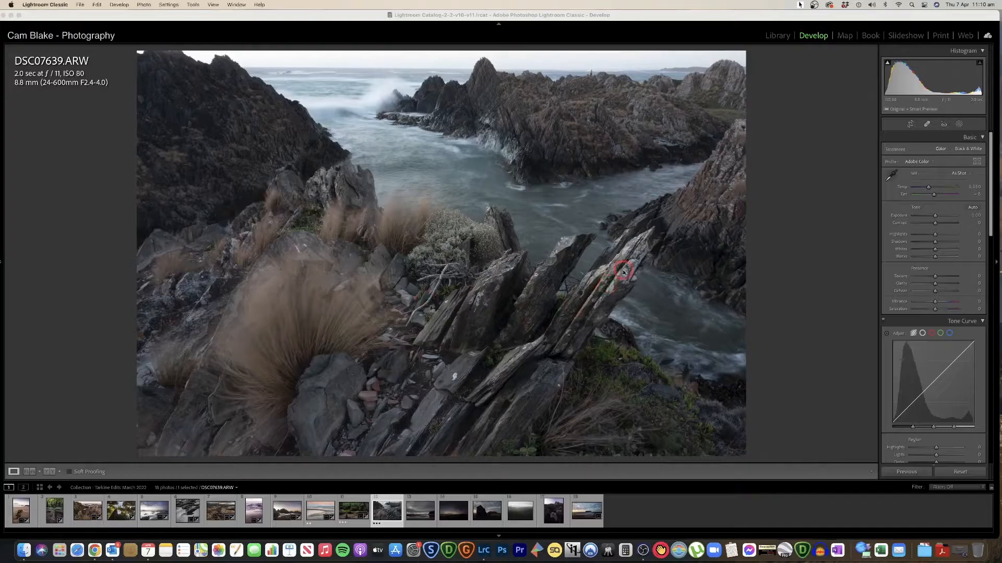
{"action": "left_click", "coordinate": [498, 315]}
{"action": "left_click", "coordinate": [480, 309]}
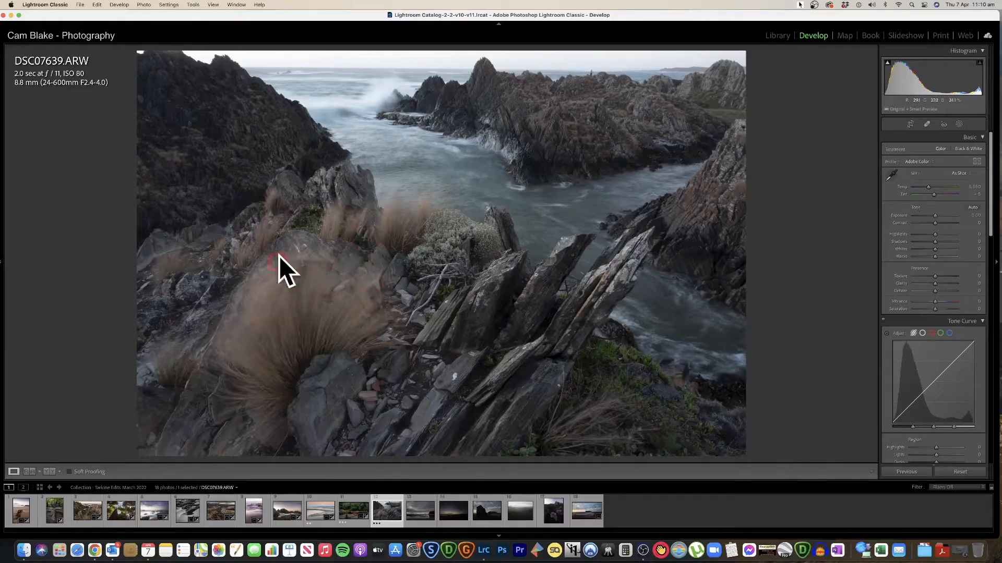
{"action": "left_click_drag", "start_coordinate": [436, 60], "coordinate": [463, 143]}
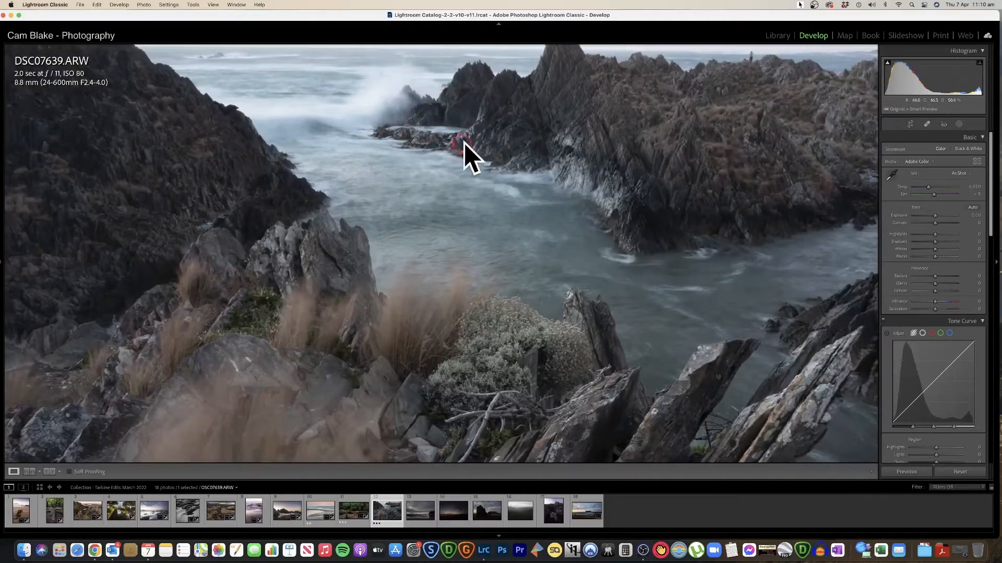
{"action": "left_click_drag", "start_coordinate": [592, 73], "coordinate": [585, 155]}
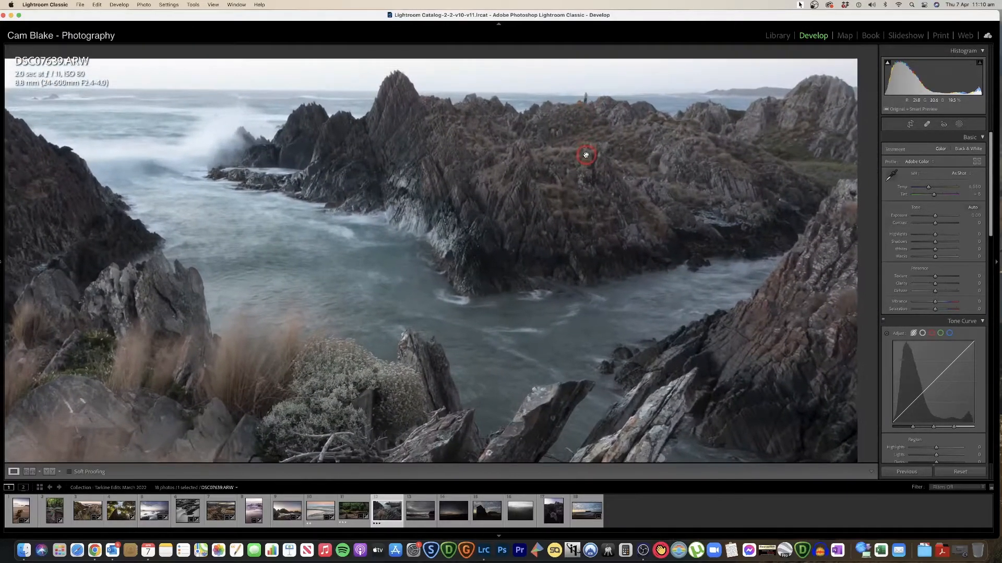
{"action": "mouse_move", "coordinate": [4, 250]}
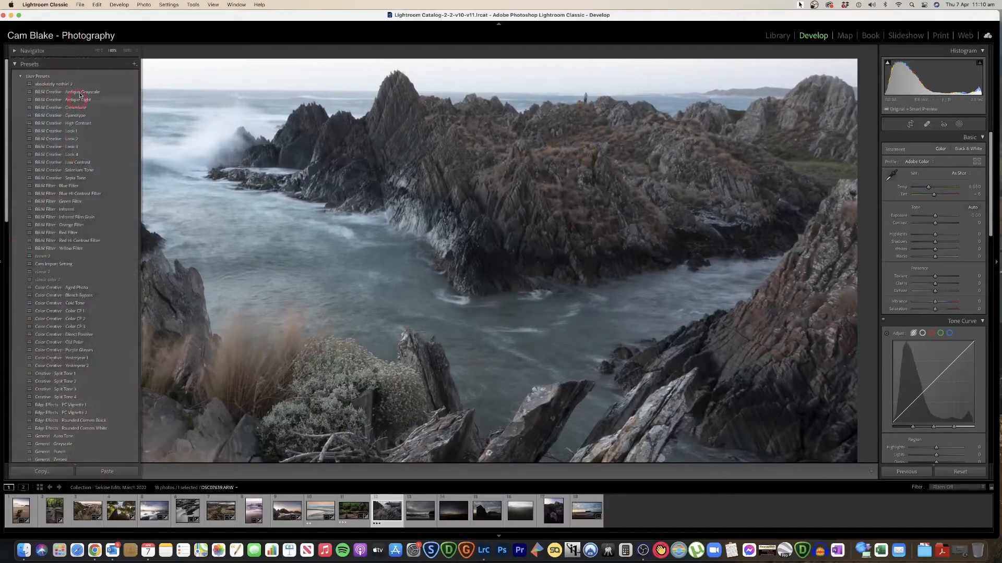
{"action": "left_click", "coordinate": [127, 51]}
{"action": "left_click_drag", "start_coordinate": [566, 104], "coordinate": [421, 365]}
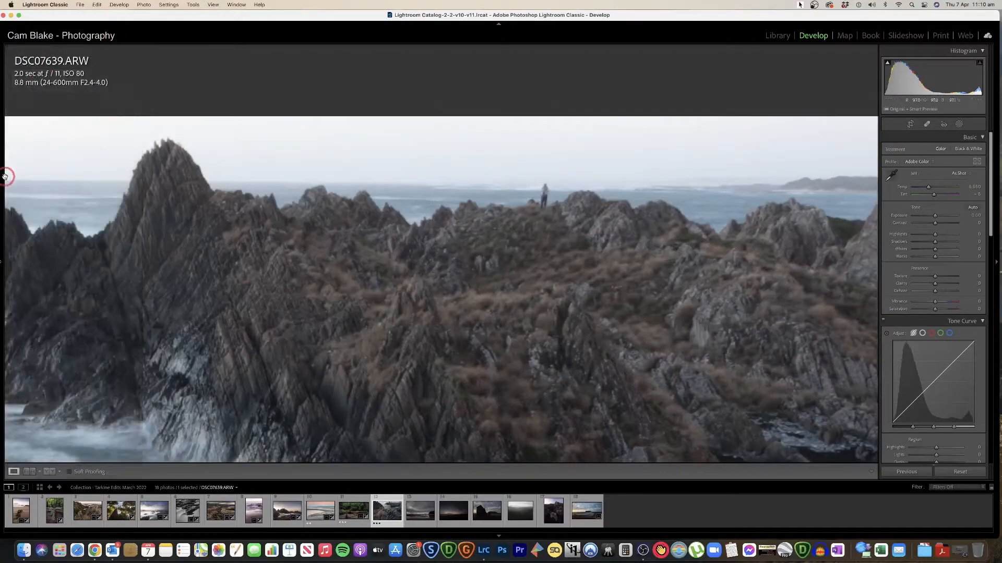
{"action": "mouse_move", "coordinate": [2, 245]}
{"action": "left_click", "coordinate": [117, 51]}
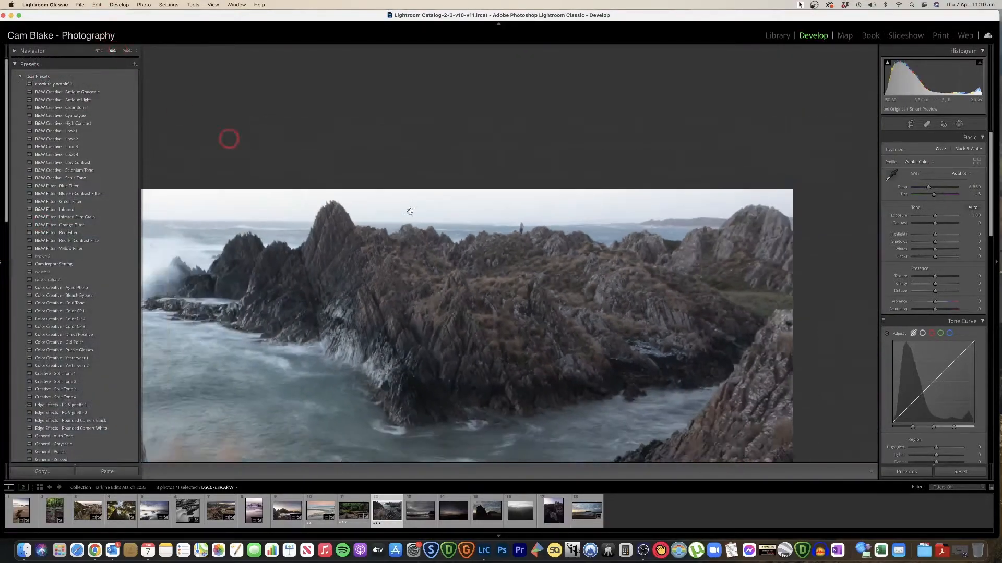
{"action": "left_click", "coordinate": [555, 245]}
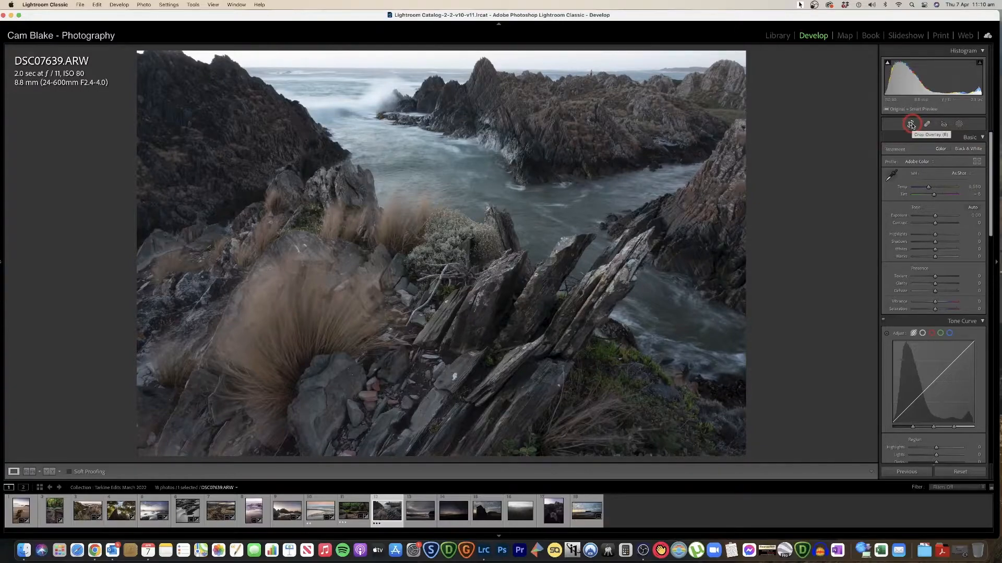
Check the coastal photo's framing against the thirds grid and inspect its upper-left edge close up
{"action": "left_click", "coordinate": [911, 125]}
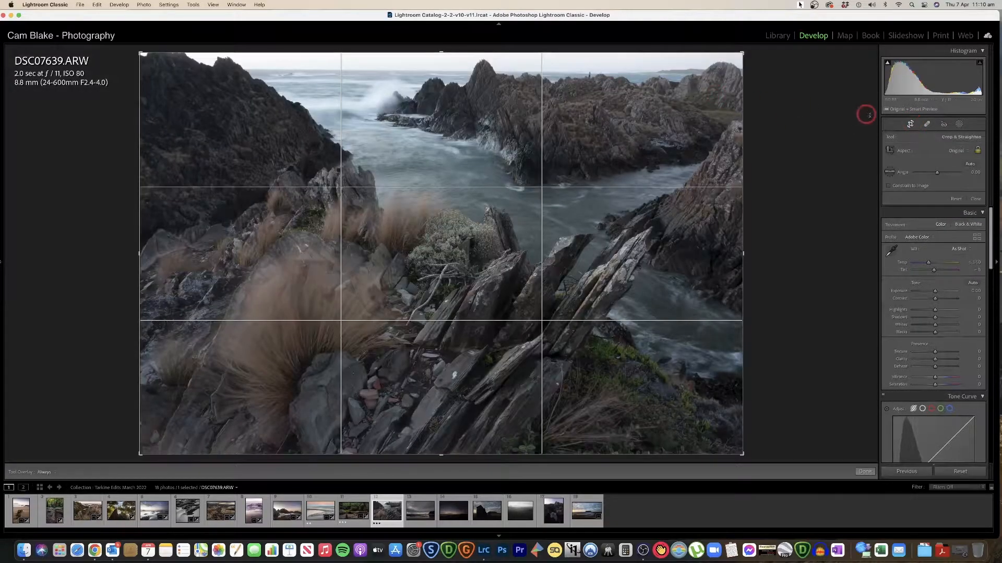
{"action": "left_click", "coordinate": [908, 125]}
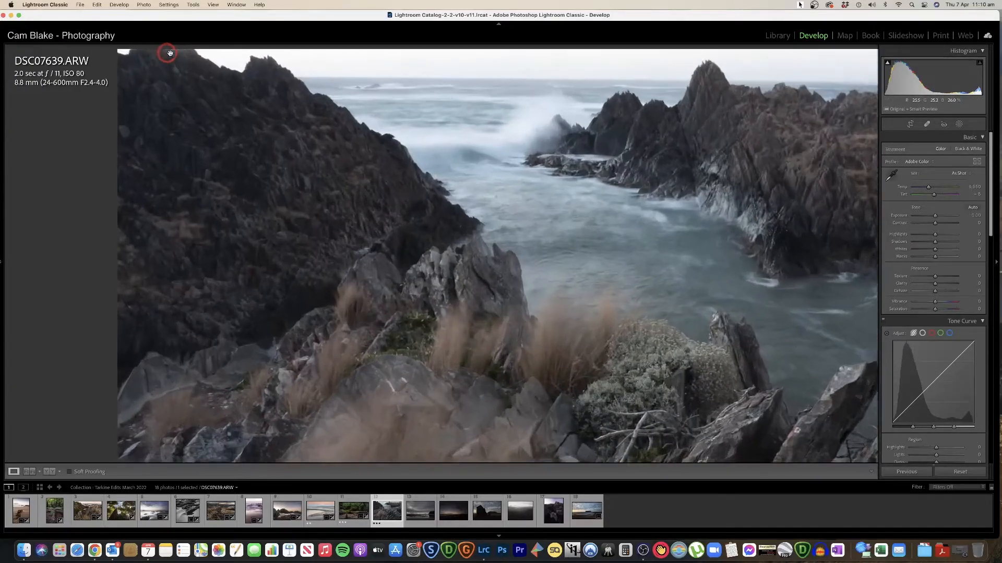
{"action": "left_click", "coordinate": [165, 52]}
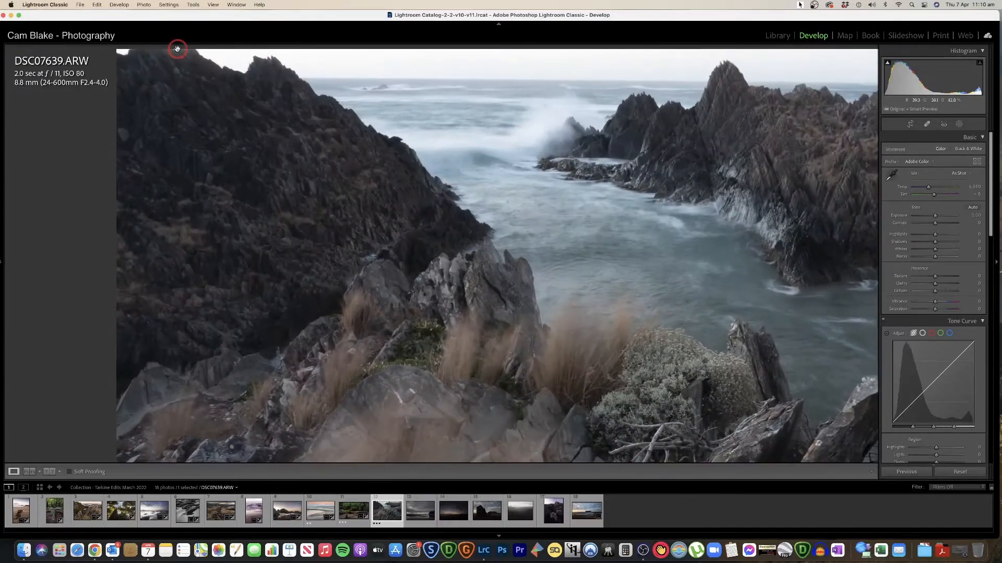
{"action": "left_click", "coordinate": [181, 55]}
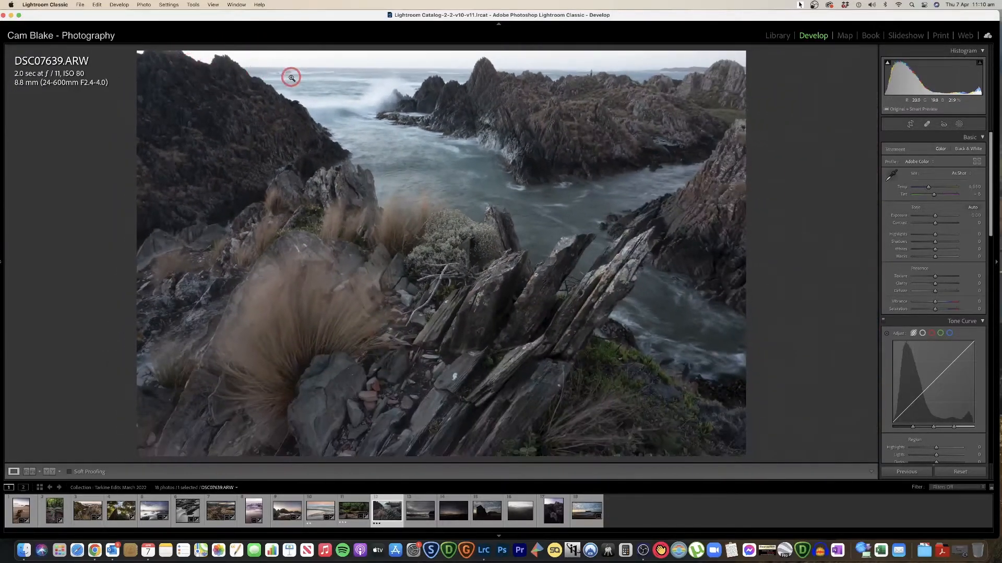
Crop the coastal photo slightly tighter at its original aspect ratio and shift the image a little within the frame
{"action": "left_click", "coordinate": [911, 124]}
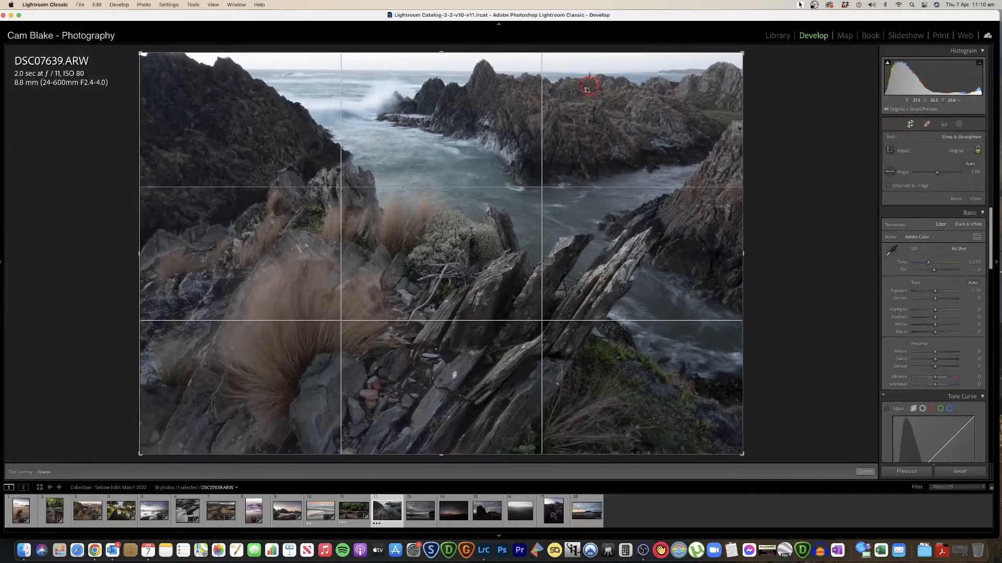
{"action": "left_click_drag", "start_coordinate": [442, 52], "coordinate": [441, 52]}
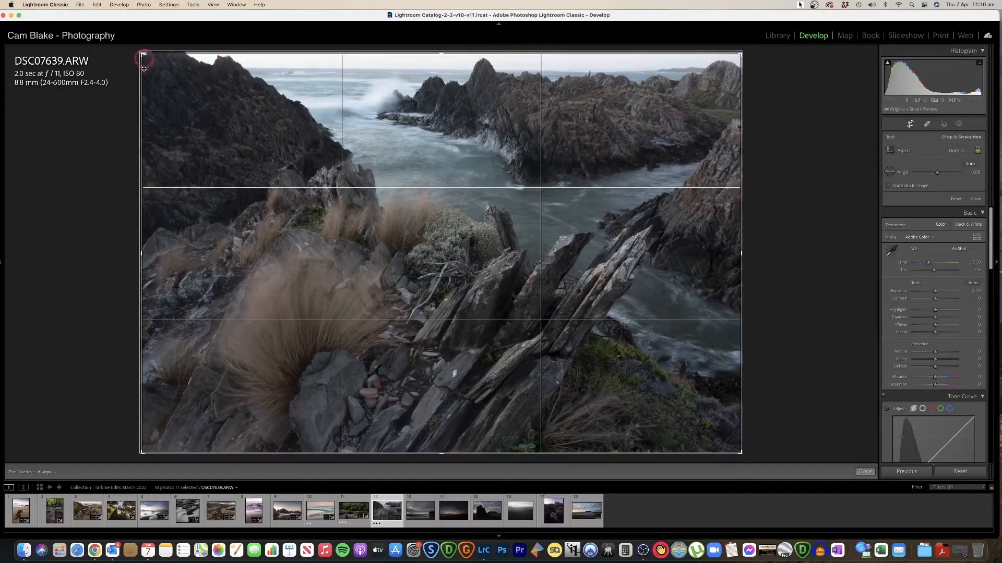
{"action": "left_click_drag", "start_coordinate": [142, 254], "coordinate": [144, 254]}
{"action": "left_click_drag", "start_coordinate": [255, 256], "coordinate": [244, 259]}
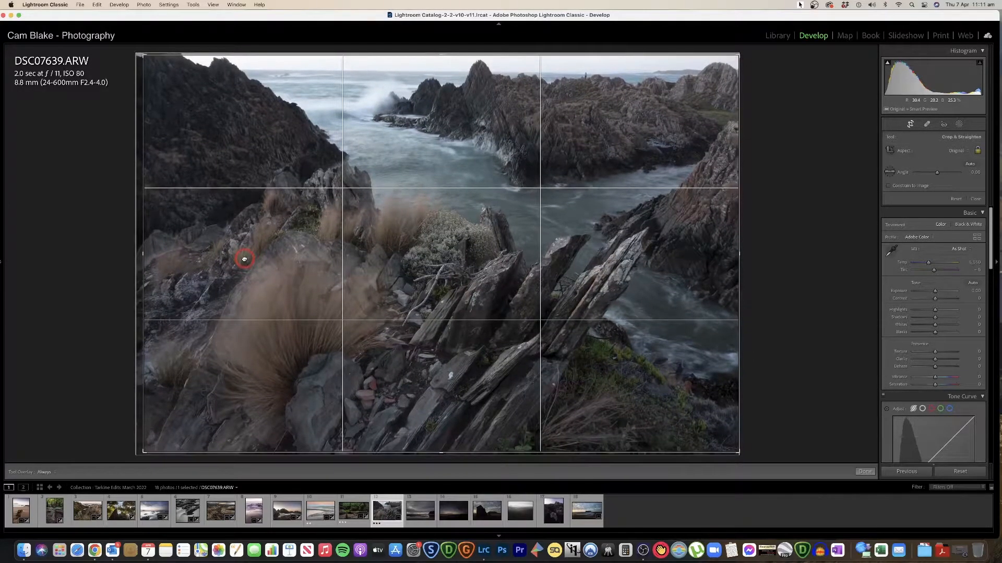
{"action": "key", "text": "Return"}
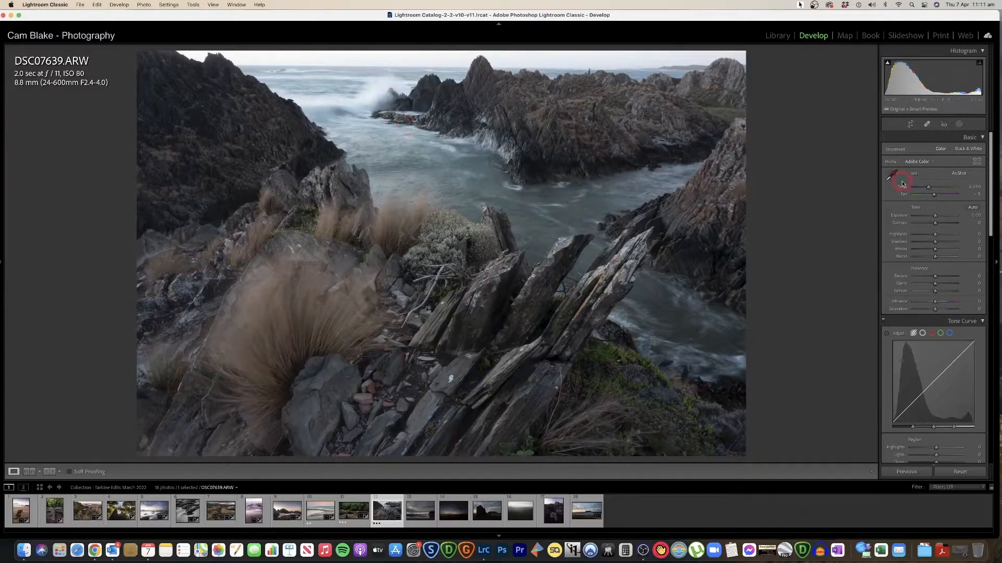
Rotate the coastal photo's crop very slightly to level it, and check the horizon close up
{"action": "left_click", "coordinate": [910, 123]}
{"action": "left_click_drag", "start_coordinate": [816, 126], "coordinate": [815, 125]}
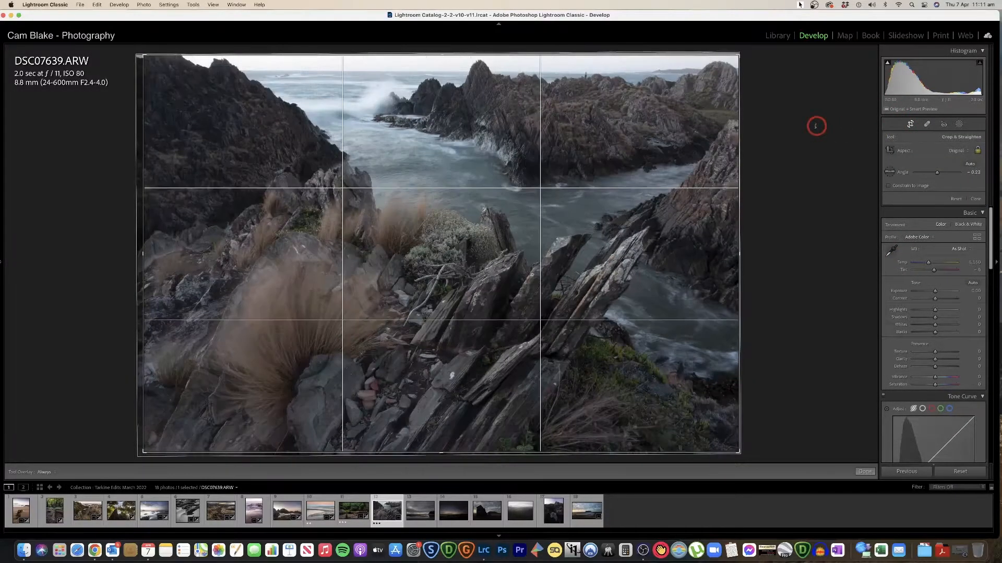
{"action": "key", "text": "Return"}
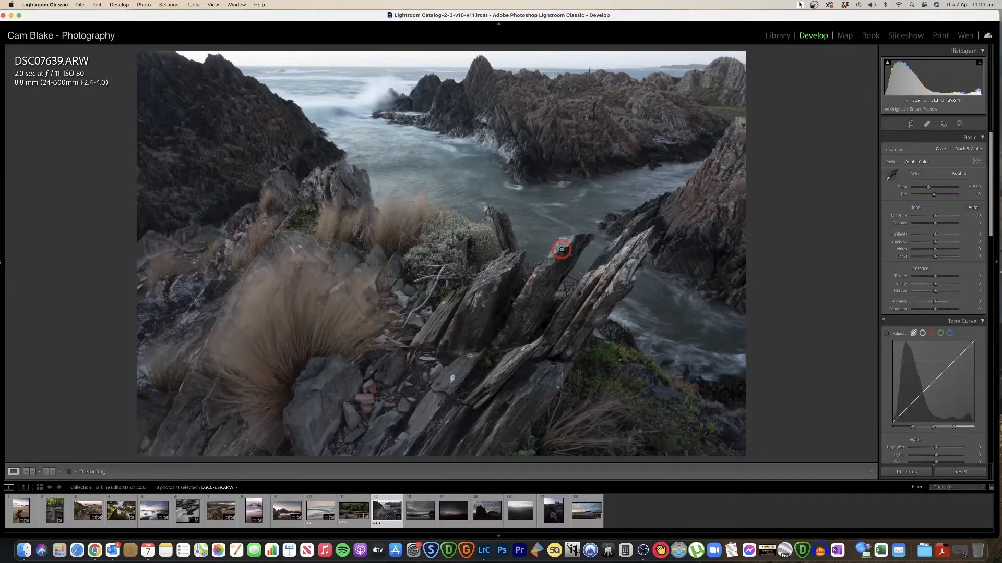
{"action": "left_click", "coordinate": [592, 67]}
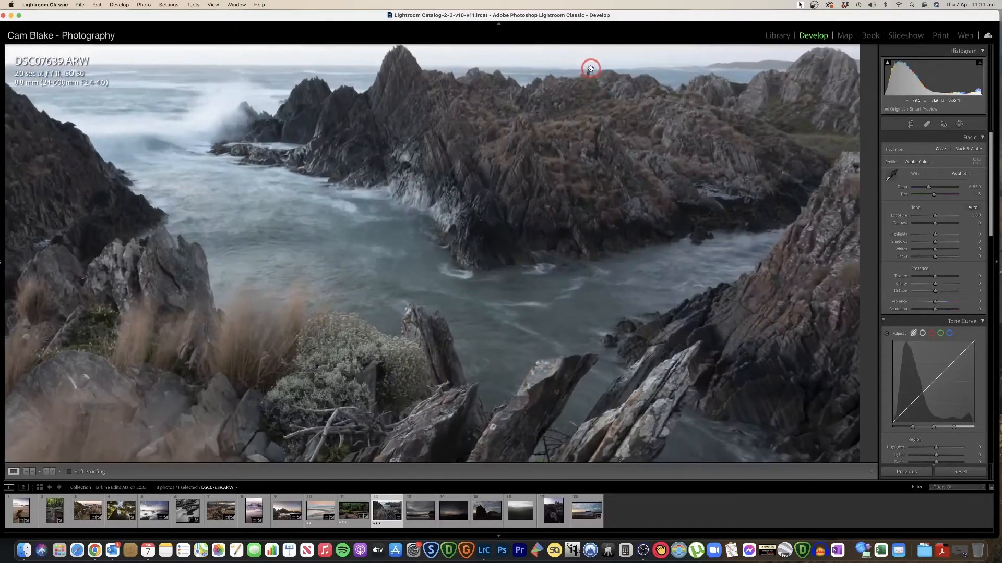
{"action": "left_click", "coordinate": [586, 70]}
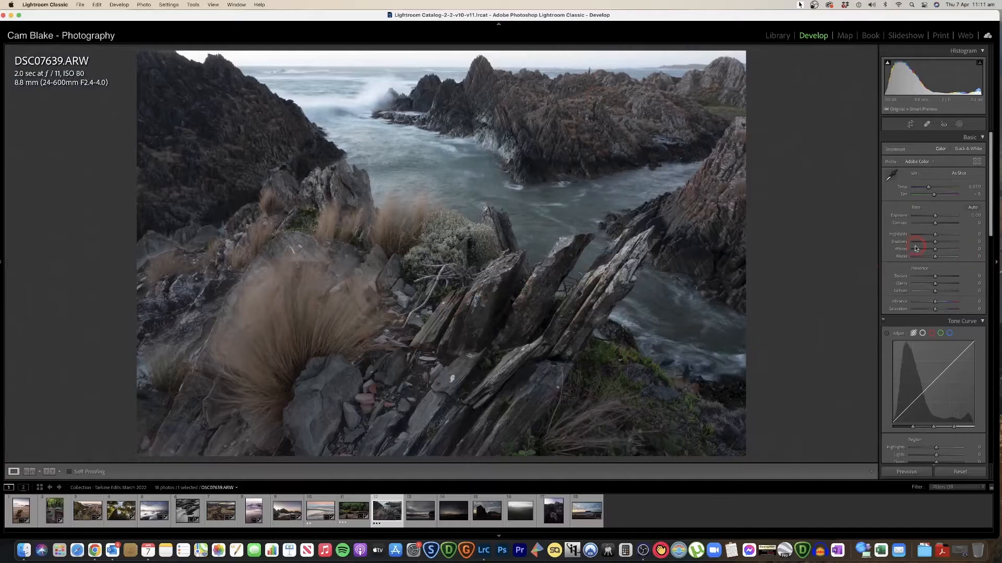
Warm the temperature to about 6,839 and set Exposure to +0.60, Contrast to +30, Highlights to -75 and Shadows to -5
{"action": "left_click_drag", "start_coordinate": [934, 215], "coordinate": [932, 186]}
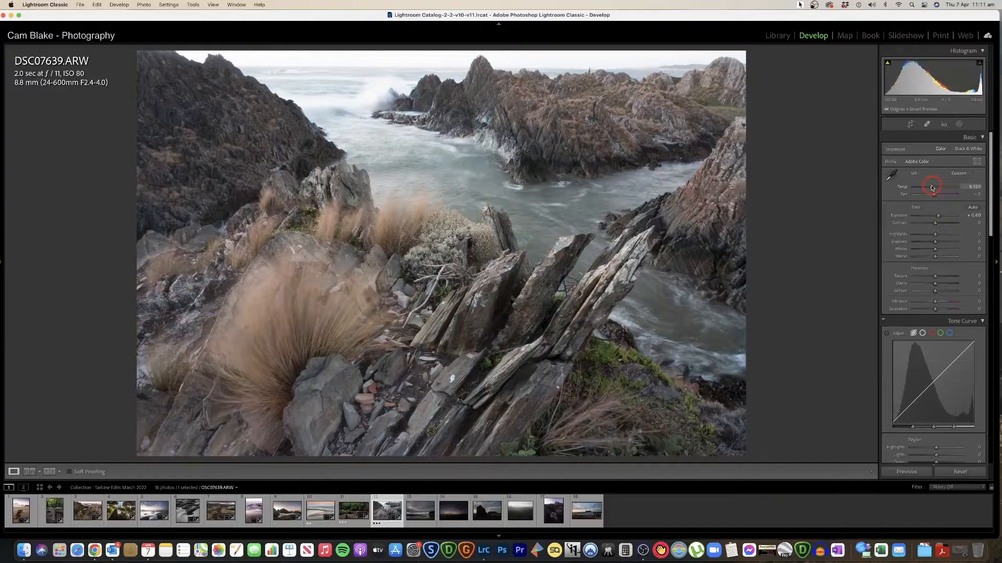
{"action": "left_click_drag", "start_coordinate": [938, 222], "coordinate": [941, 224]}
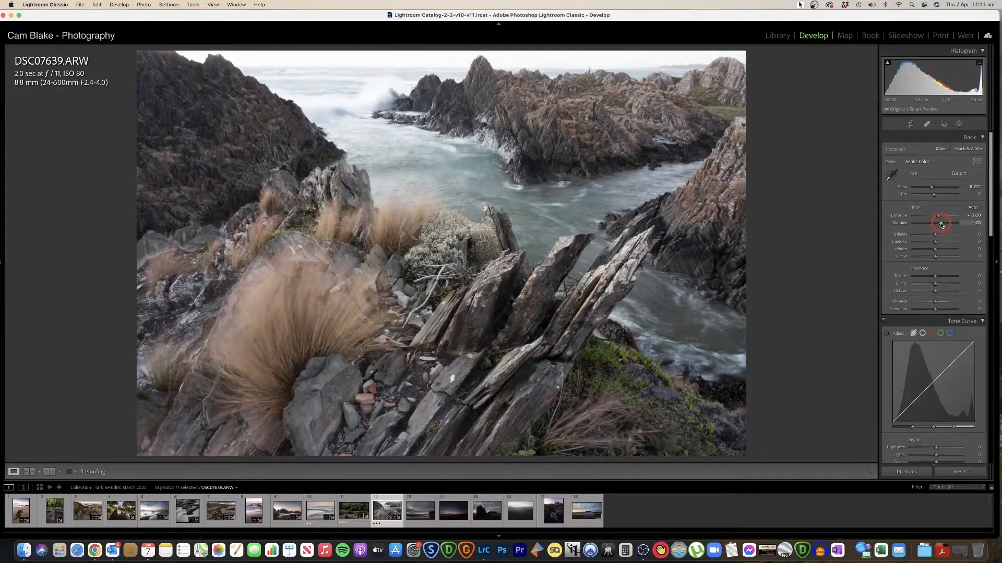
{"action": "left_click_drag", "start_coordinate": [935, 235], "coordinate": [918, 234]}
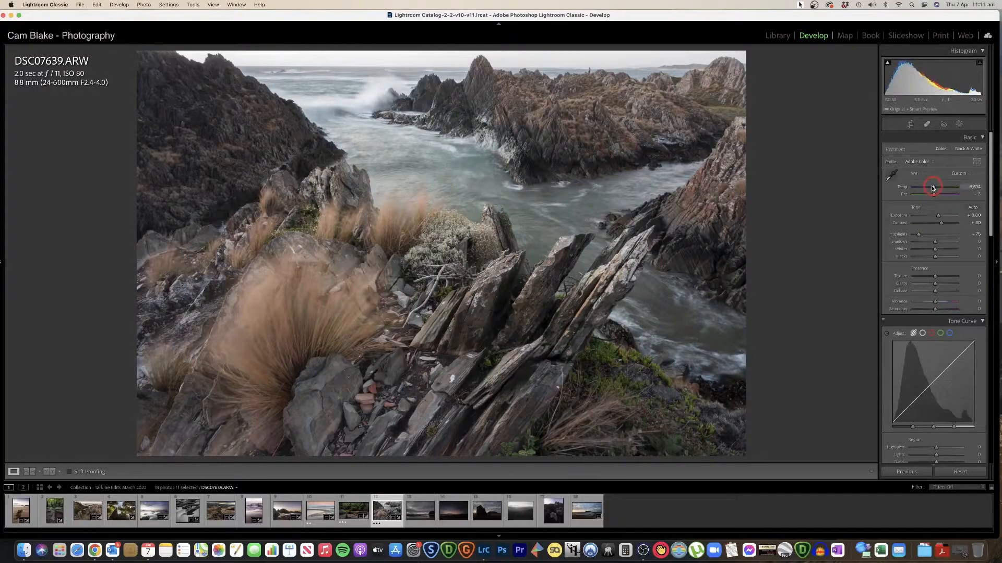
{"action": "left_click_drag", "start_coordinate": [934, 188], "coordinate": [934, 189]}
{"action": "left_click_drag", "start_coordinate": [935, 244], "coordinate": [935, 243]}
Set Texture to -10, Clarity and Dehaze to +10, and Vibrance and Saturation to +5
{"action": "left_click_drag", "start_coordinate": [934, 276], "coordinate": [936, 283]}
{"action": "left_click_drag", "start_coordinate": [937, 291], "coordinate": [936, 293]}
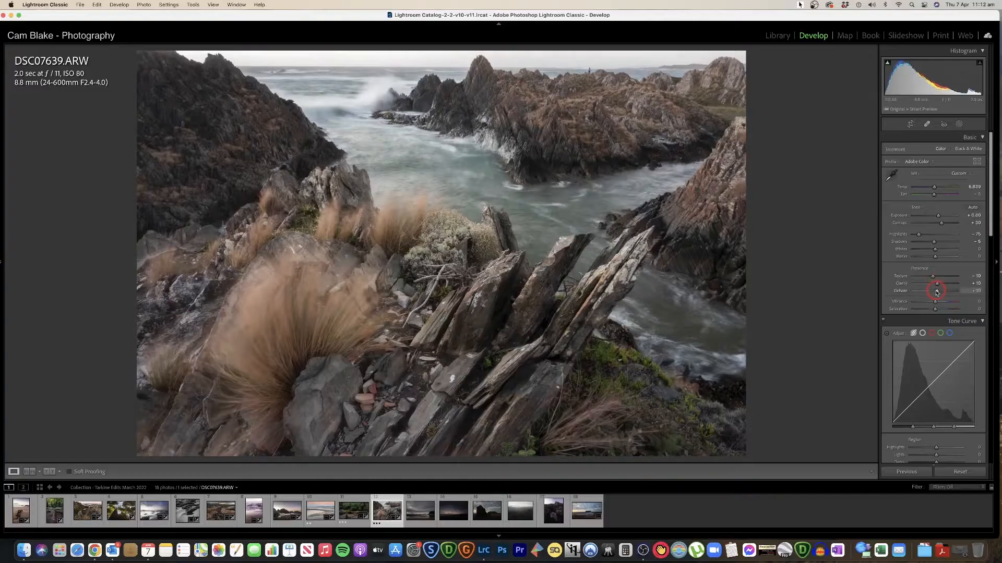
{"action": "scroll", "coordinate": [937, 287], "scroll_direction": "down", "scroll_amount": 2}
{"action": "left_click", "coordinate": [935, 282]}
{"action": "left_click_drag", "start_coordinate": [935, 283], "coordinate": [939, 282]}
{"action": "left_click", "coordinate": [936, 274]}
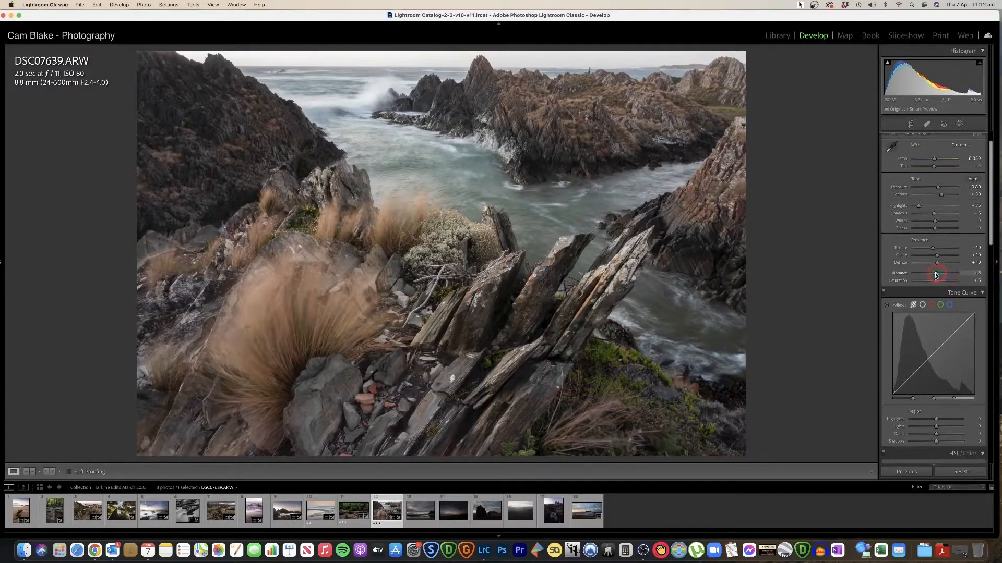
Set the tone curve's Highlights to +25 and Shadows to -10, and compare the coastal photo side by side with its original
{"action": "scroll", "coordinate": [936, 274], "scroll_direction": "down", "scroll_amount": 5}
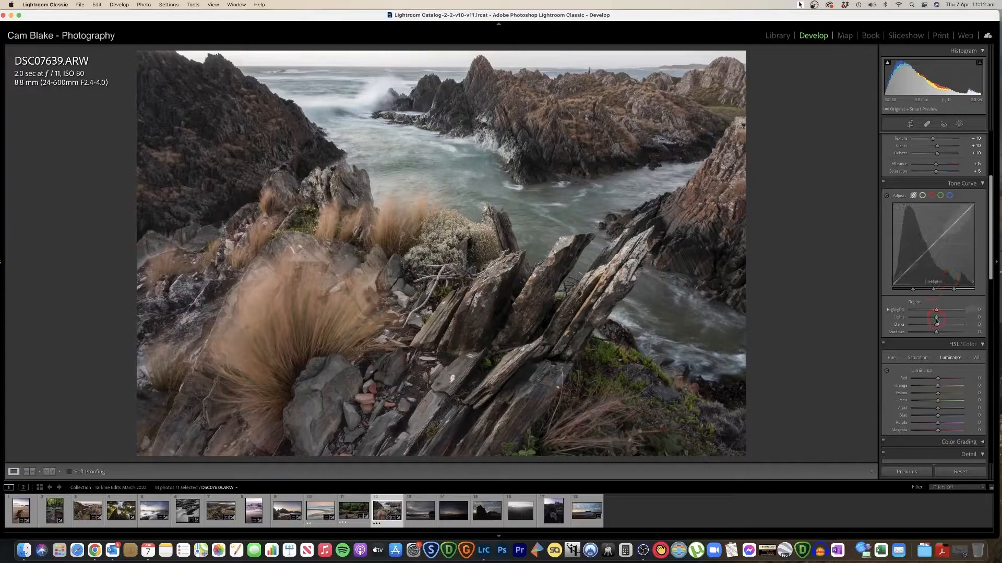
{"action": "mouse_move", "coordinate": [936, 312]}
{"action": "left_mouse_down"}
{"action": "mouse_move", "coordinate": [947, 311]}
{"action": "mouse_move", "coordinate": [937, 312]}
{"action": "left_mouse_up"}
{"action": "left_click", "coordinate": [382, 86]}
{"action": "left_click", "coordinate": [957, 312]}
{"action": "left_click_drag", "start_coordinate": [956, 312], "coordinate": [942, 312]}
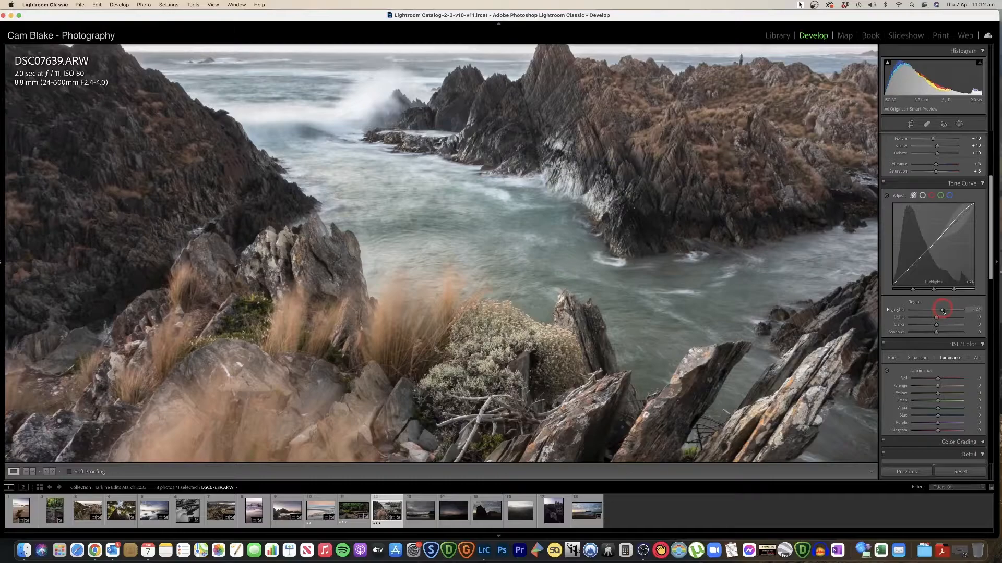
{"action": "left_click_drag", "start_coordinate": [936, 333], "coordinate": [933, 334]}
{"action": "left_click", "coordinate": [724, 241]}
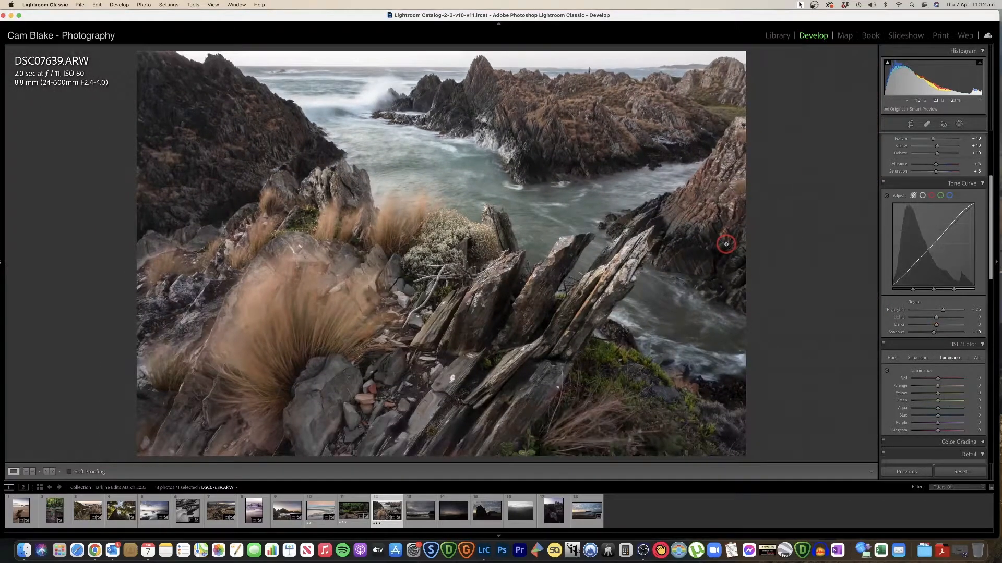
{"action": "key", "text": "y"}
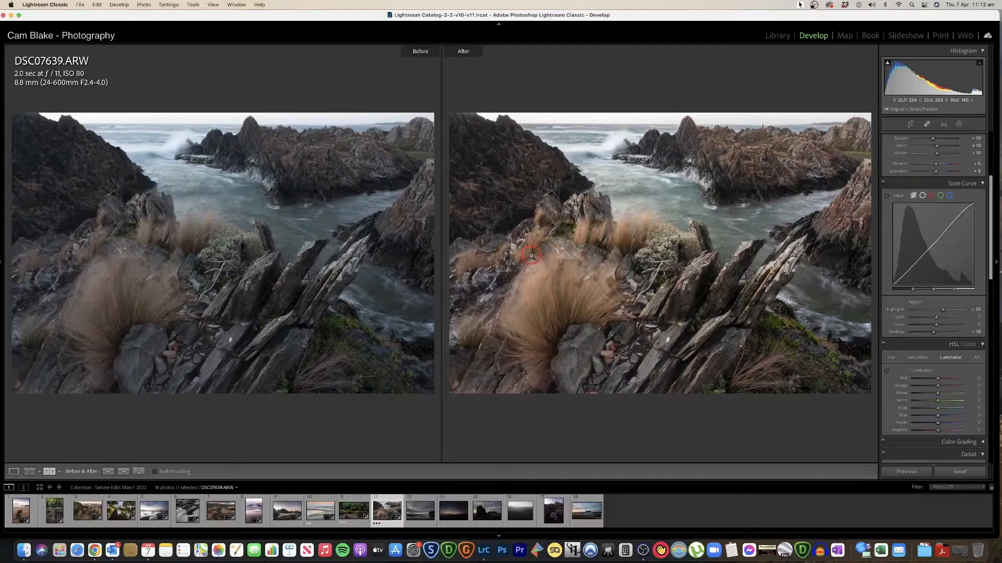
{"action": "key", "text": "y"}
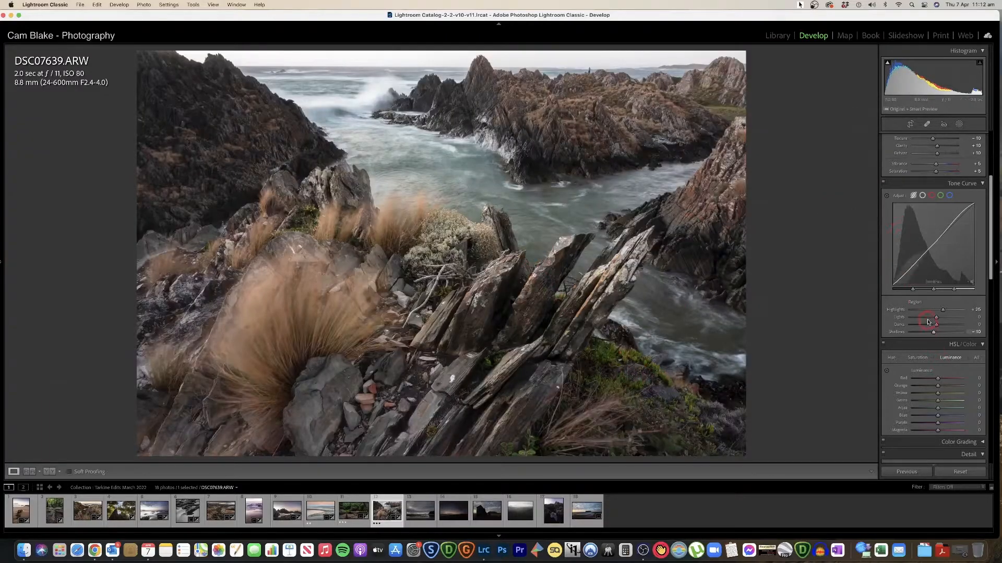
Raise the orange luminance to +15 and brighten the yellow luminance in the coastal photo's color mix
{"action": "scroll", "coordinate": [928, 323], "scroll_direction": "down", "scroll_amount": 5}
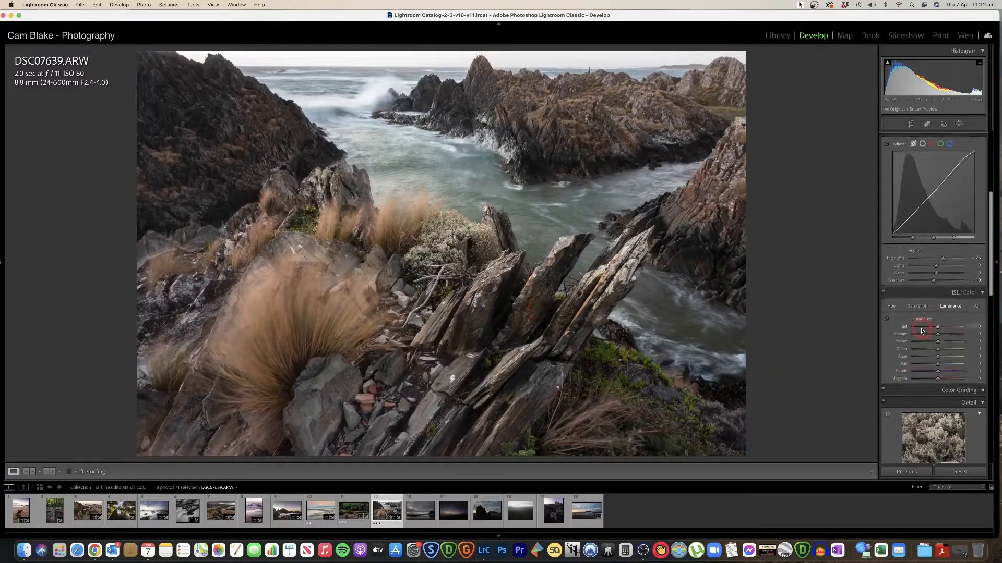
{"action": "mouse_move", "coordinate": [938, 334]}
{"action": "left_mouse_down"}
{"action": "mouse_move", "coordinate": [917, 332]}
{"action": "mouse_move", "coordinate": [941, 338]}
{"action": "left_mouse_up"}
{"action": "left_click", "coordinate": [941, 342]}
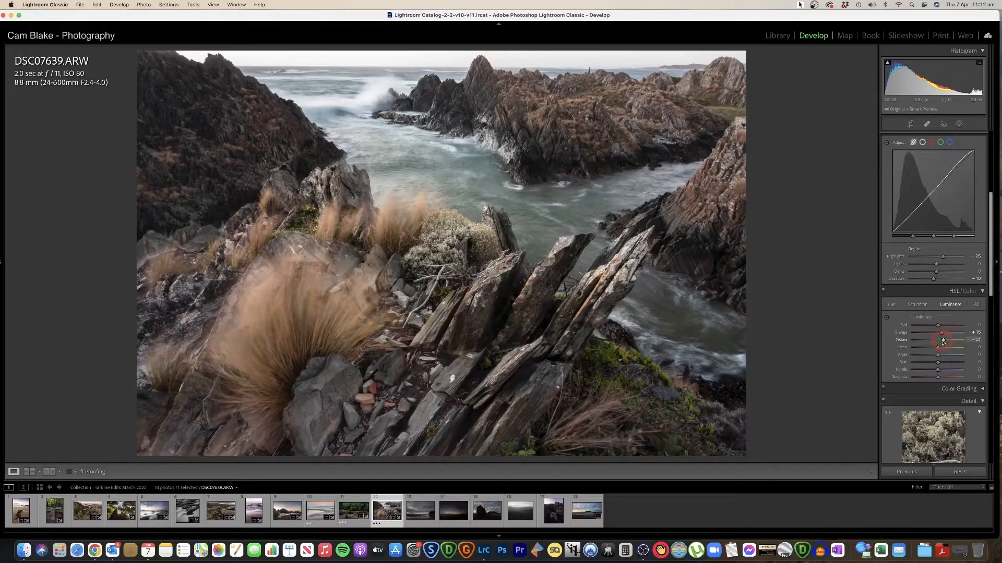
Set luminance to +20 for yellow, +50 for green, -30 for blue and about -20 for aqua, and compare with the original
{"action": "left_click_drag", "start_coordinate": [942, 341], "coordinate": [941, 341]}
{"action": "scroll", "coordinate": [941, 342], "scroll_direction": "down", "scroll_amount": 1}
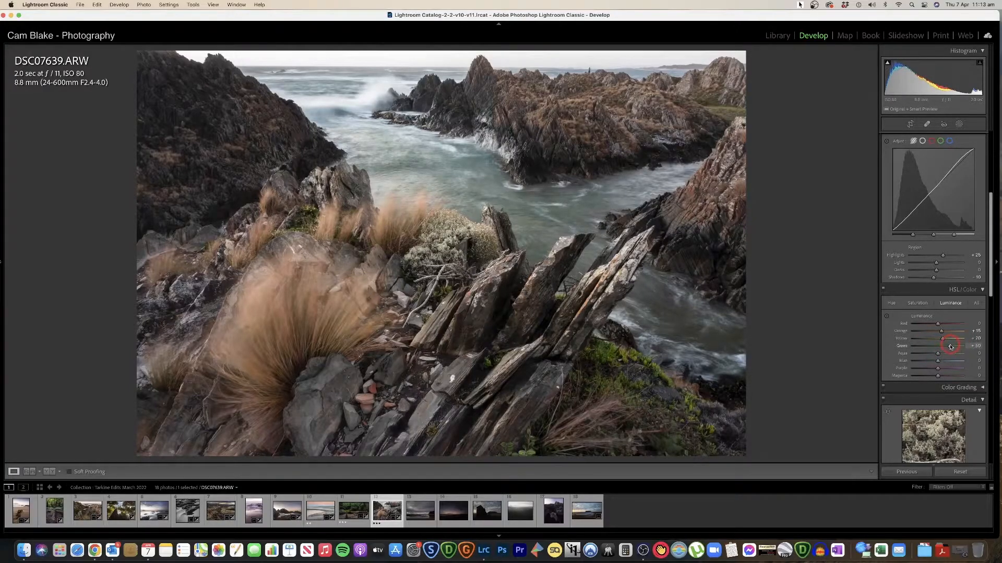
{"action": "left_click_drag", "start_coordinate": [938, 361], "coordinate": [928, 361]}
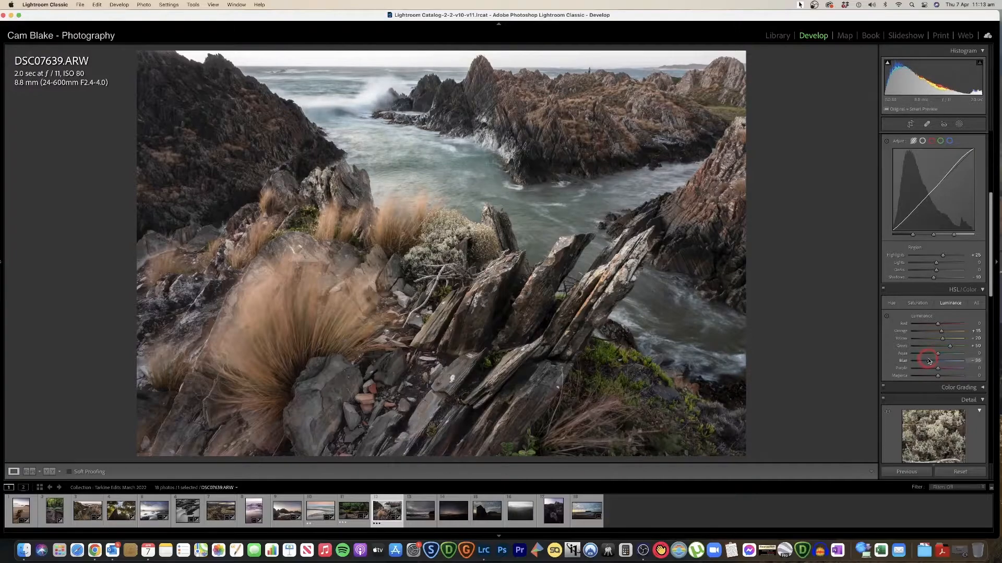
{"action": "left_click_drag", "start_coordinate": [937, 354], "coordinate": [929, 354]}
{"action": "key", "text": "y"}
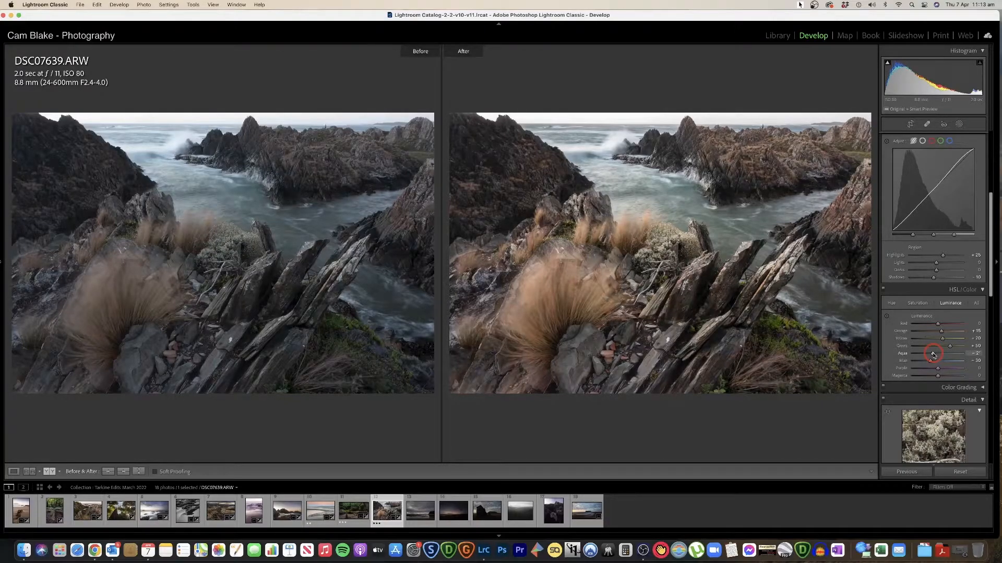
{"action": "key", "text": "y"}
Darken the coastal photo's edges slightly with a post-crop vignette Amount of -5
{"action": "scroll", "coordinate": [926, 352], "scroll_direction": "down", "scroll_amount": 5}
{"action": "scroll", "coordinate": [921, 348], "scroll_direction": "down", "scroll_amount": 3}
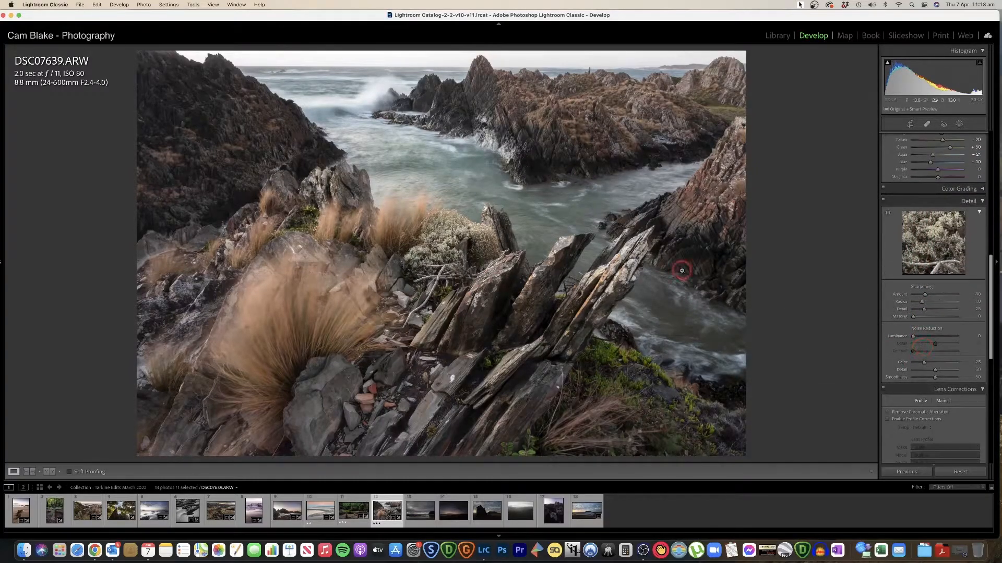
{"action": "left_click", "coordinate": [687, 261]}
{"action": "left_click", "coordinate": [687, 239]}
{"action": "scroll", "coordinate": [946, 339], "scroll_direction": "down", "scroll_amount": 10}
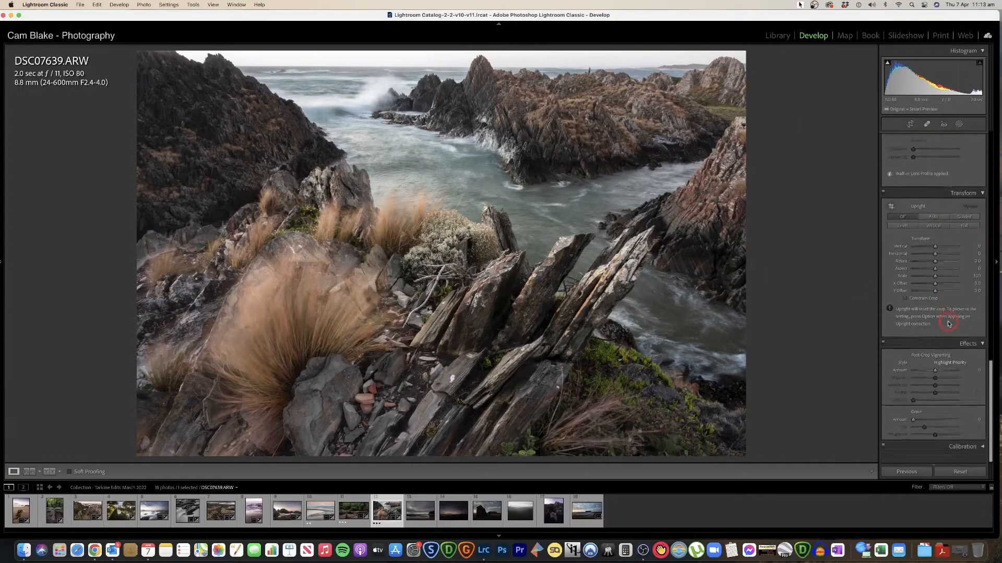
{"action": "left_click_drag", "start_coordinate": [935, 379], "coordinate": [934, 379]}
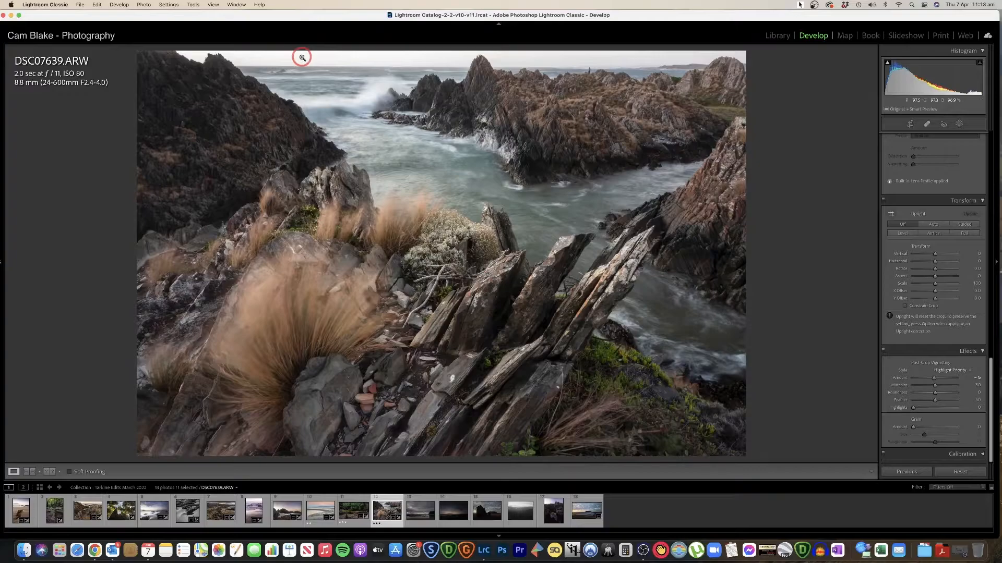
Try to heal away the small figure standing on the distant headland, with spot visualization turned off
{"action": "left_click", "coordinate": [589, 73]}
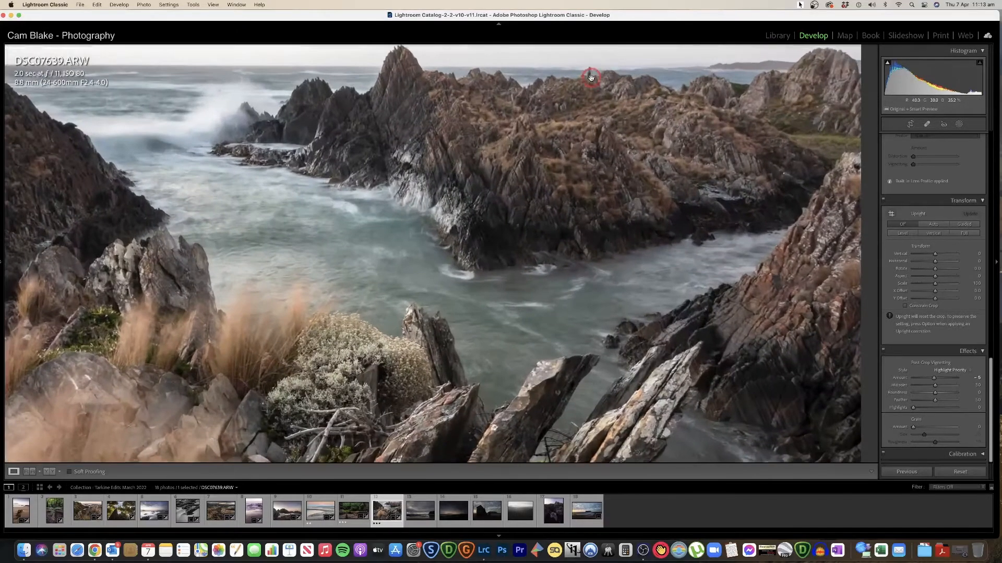
{"action": "mouse_move", "coordinate": [4, 243]}
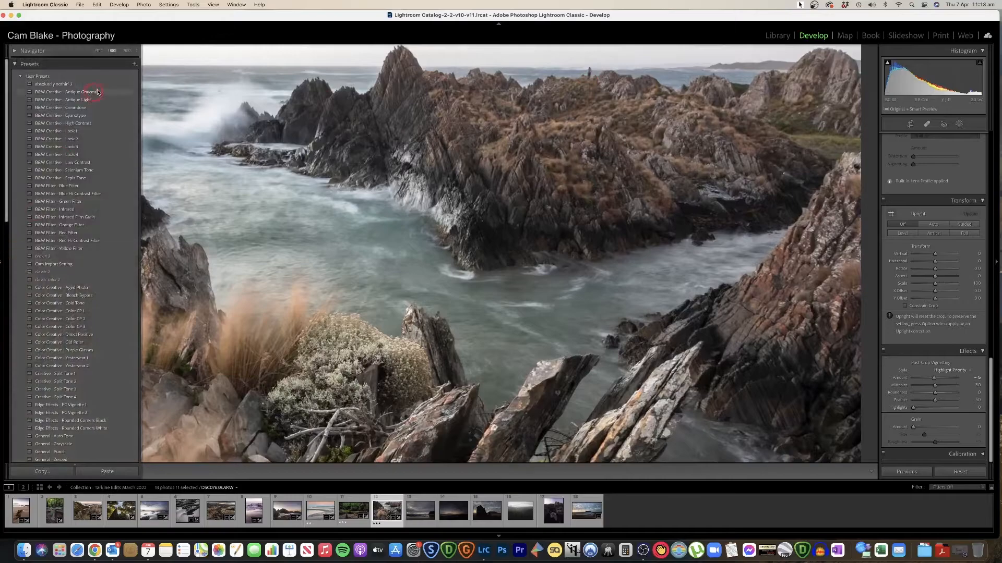
{"action": "left_click", "coordinate": [127, 51]}
{"action": "left_click_drag", "start_coordinate": [604, 74], "coordinate": [489, 215]}
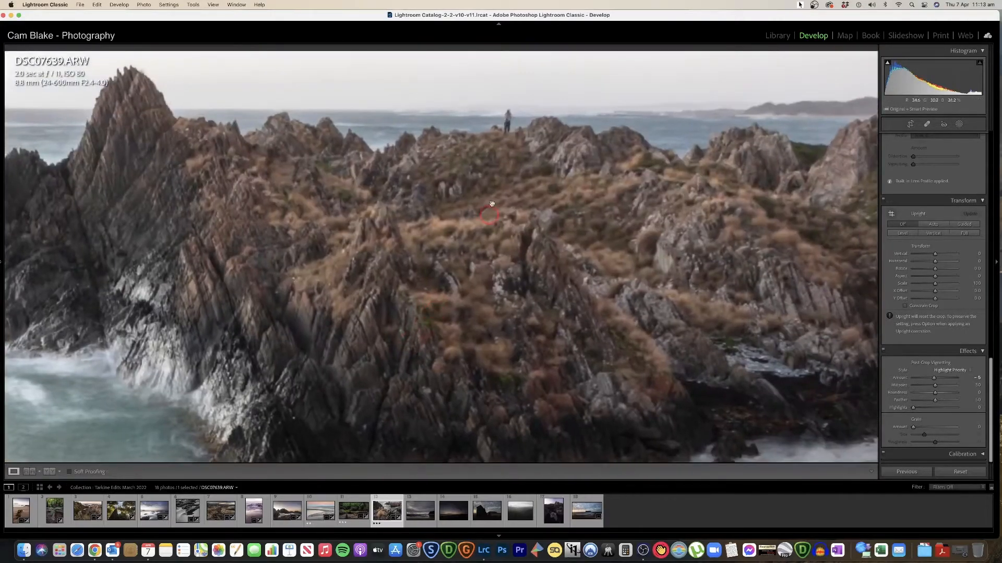
{"action": "left_click", "coordinate": [488, 214]}
{"action": "left_click", "coordinate": [926, 124]}
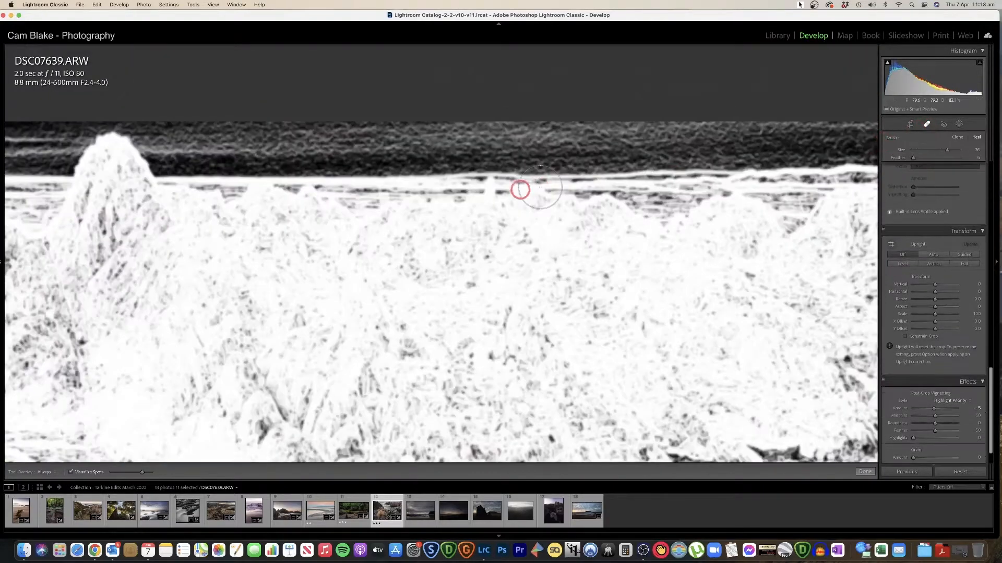
{"action": "left_click", "coordinate": [73, 472]}
{"action": "scroll", "coordinate": [490, 190], "scroll_direction": "down", "scroll_amount": 4}
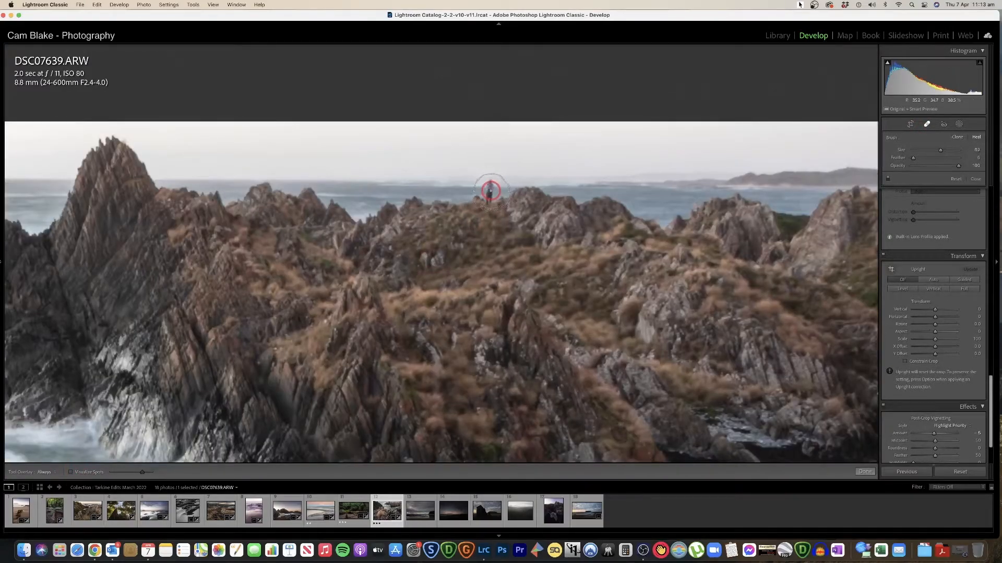
{"action": "left_click", "coordinate": [490, 190]}
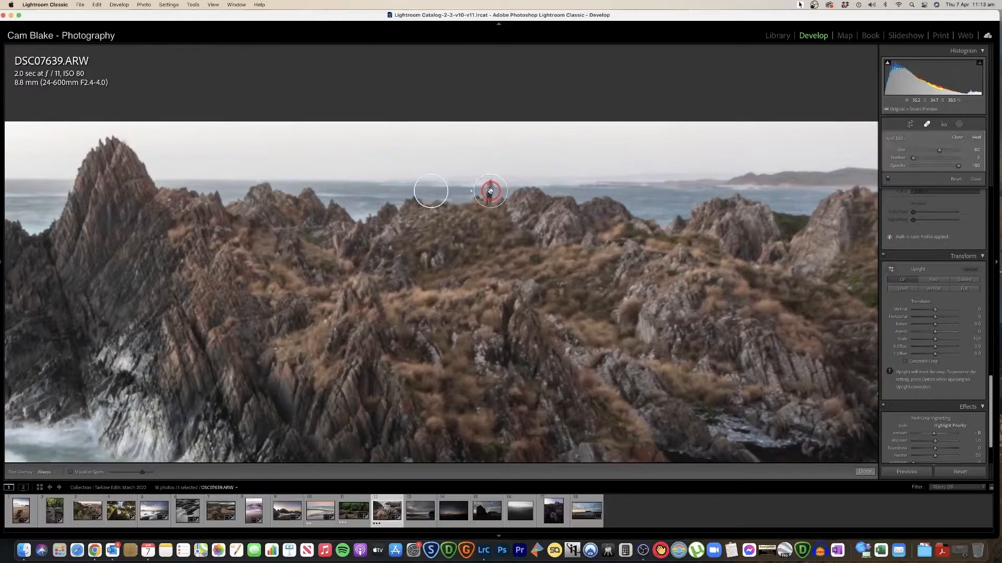
{"action": "left_click", "coordinate": [865, 472]}
{"action": "left_click", "coordinate": [621, 325]}
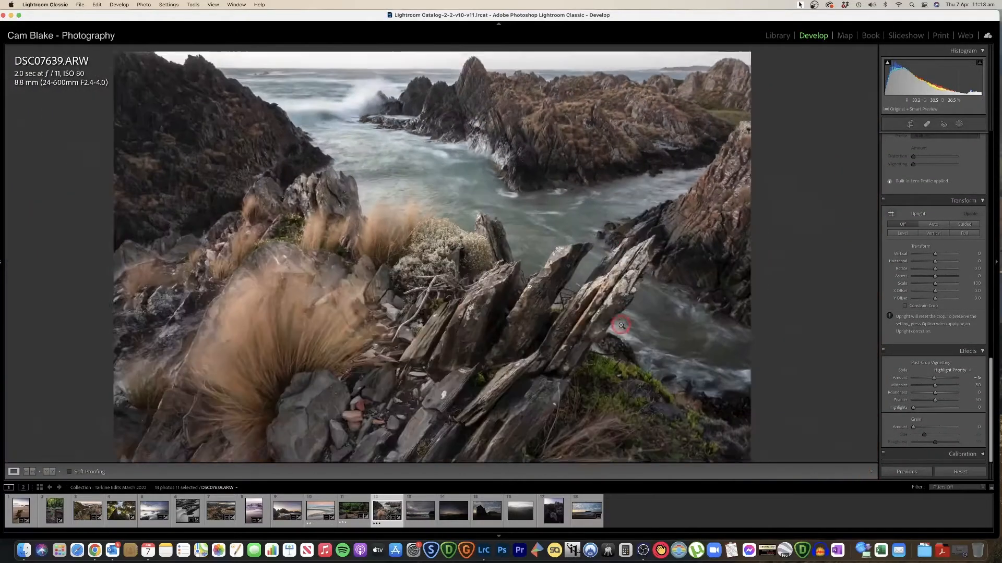
Delete the healing spot covering the small figure on the headland
{"action": "left_click", "coordinate": [595, 79]}
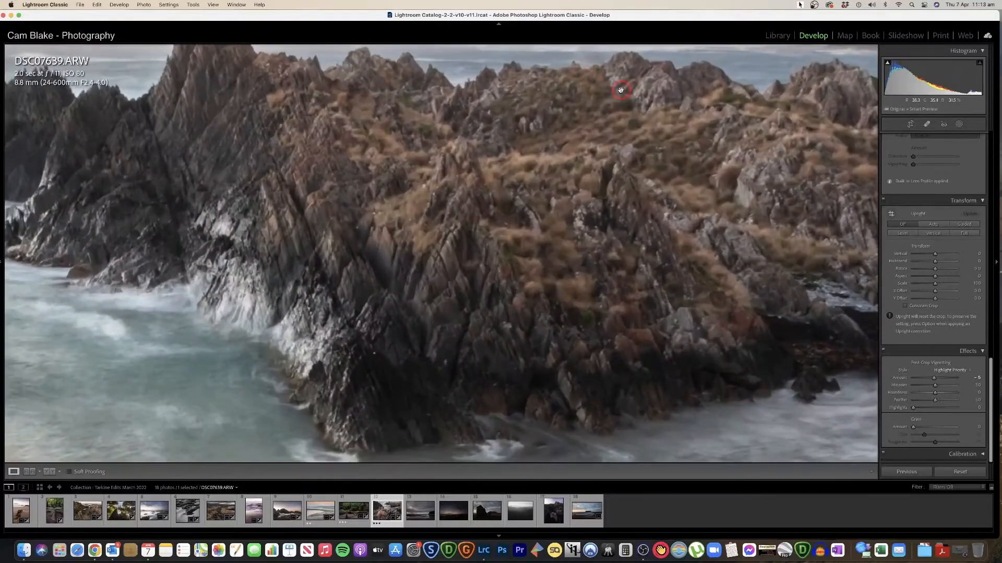
{"action": "left_click", "coordinate": [926, 124]}
{"action": "left_click", "coordinate": [560, 147]}
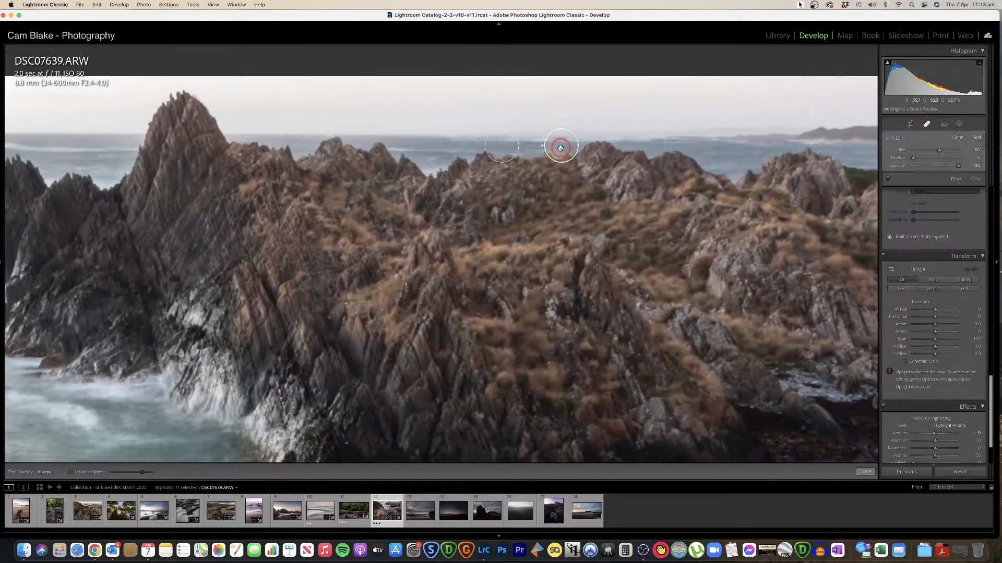
{"action": "key", "text": "Delete"}
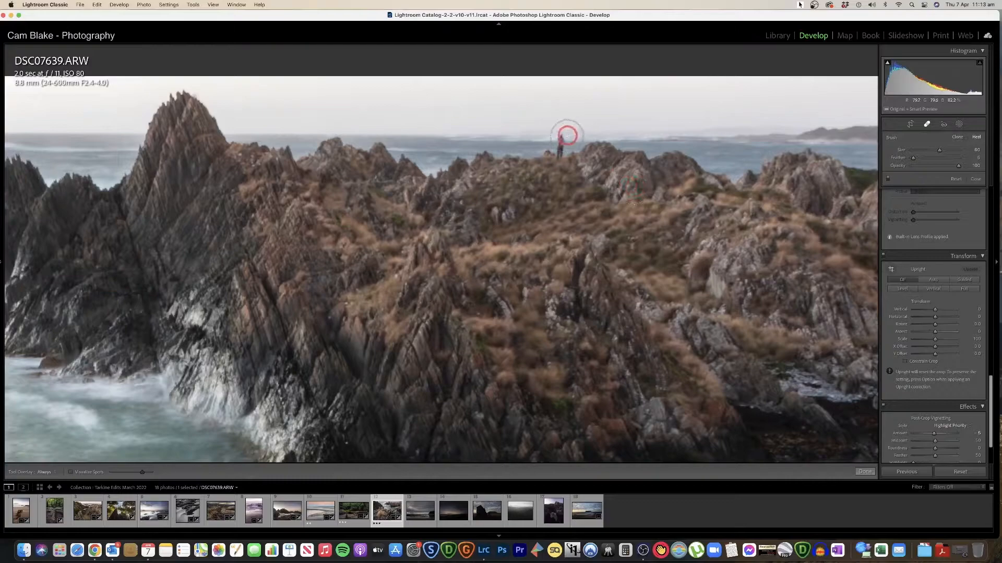
Try healing the headland figure with a smaller spot sampled from the ridge beside it, and delete that spot
{"action": "scroll", "coordinate": [561, 140], "scroll_direction": "down", "scroll_amount": 3}
{"action": "left_click", "coordinate": [561, 143]}
{"action": "mouse_move", "coordinate": [659, 138]}
{"action": "left_mouse_down"}
{"action": "mouse_move", "coordinate": [699, 142]}
{"action": "mouse_move", "coordinate": [513, 140]}
{"action": "mouse_move", "coordinate": [479, 150]}
{"action": "left_mouse_up"}
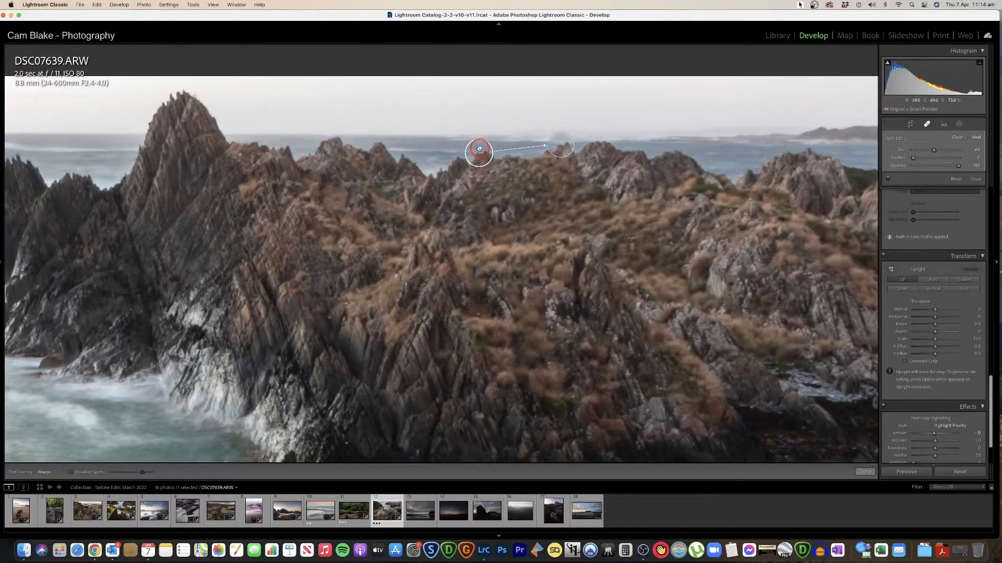
{"action": "key", "text": "Delete"}
{"action": "left_click", "coordinate": [864, 471]}
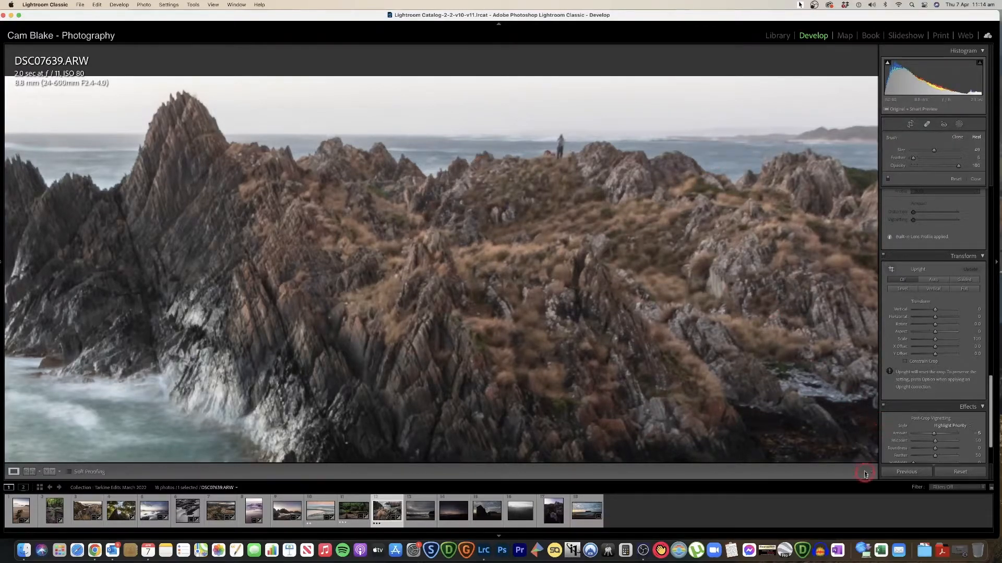
{"action": "left_click", "coordinate": [728, 320]}
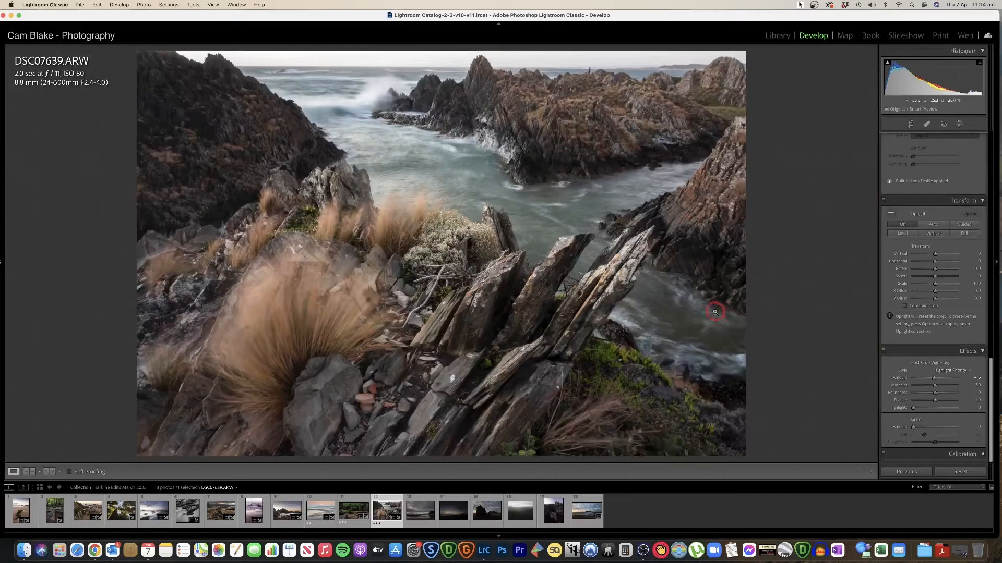
Compare the coastal photo with its original and examine the foreground rocks and the water up close
{"action": "key", "text": "y"}
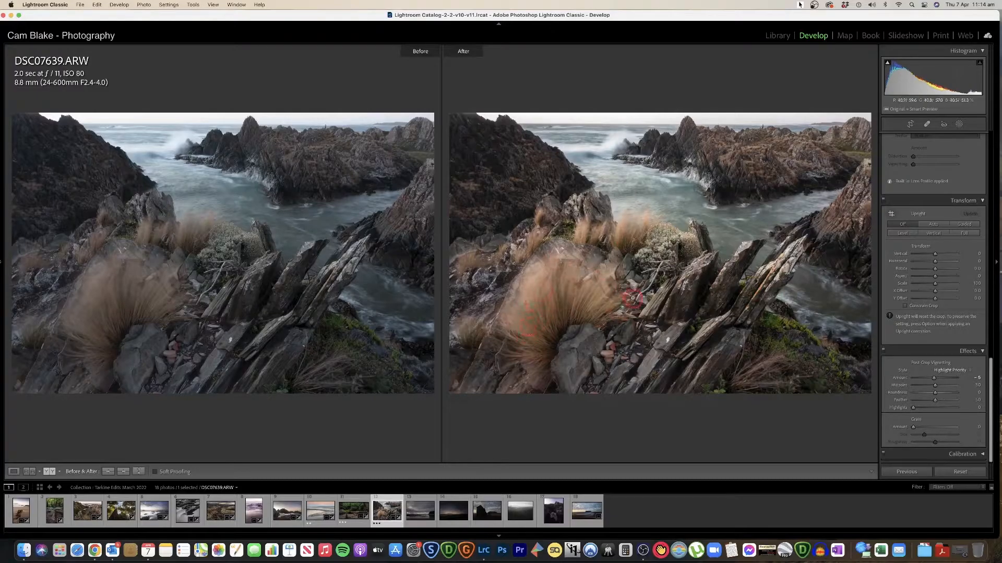
{"action": "key", "text": "y"}
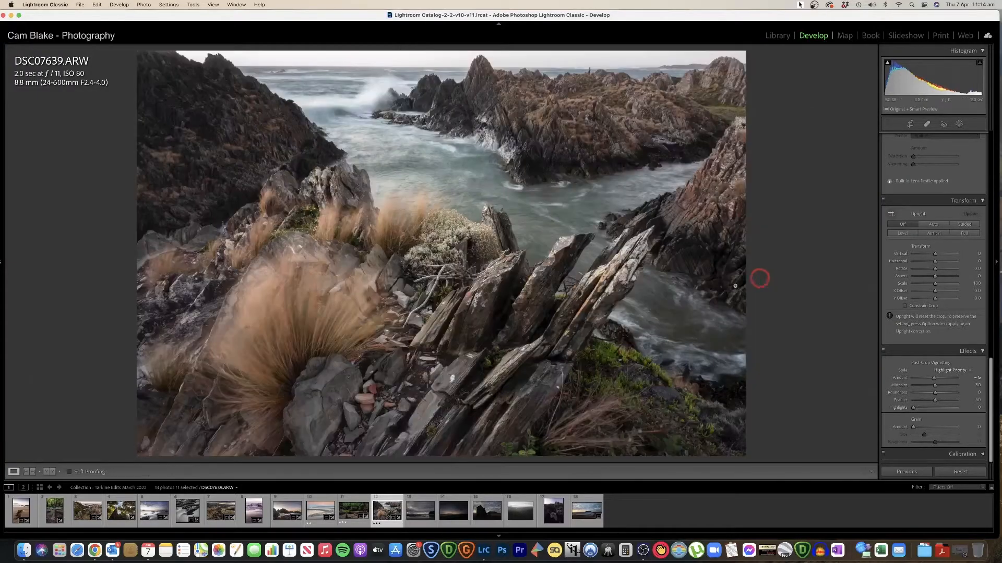
{"action": "left_click", "coordinate": [380, 392]}
{"action": "left_click_drag", "start_coordinate": [379, 392], "coordinate": [562, 247]}
{"action": "left_click", "coordinate": [563, 248]}
{"action": "left_click", "coordinate": [568, 249]}
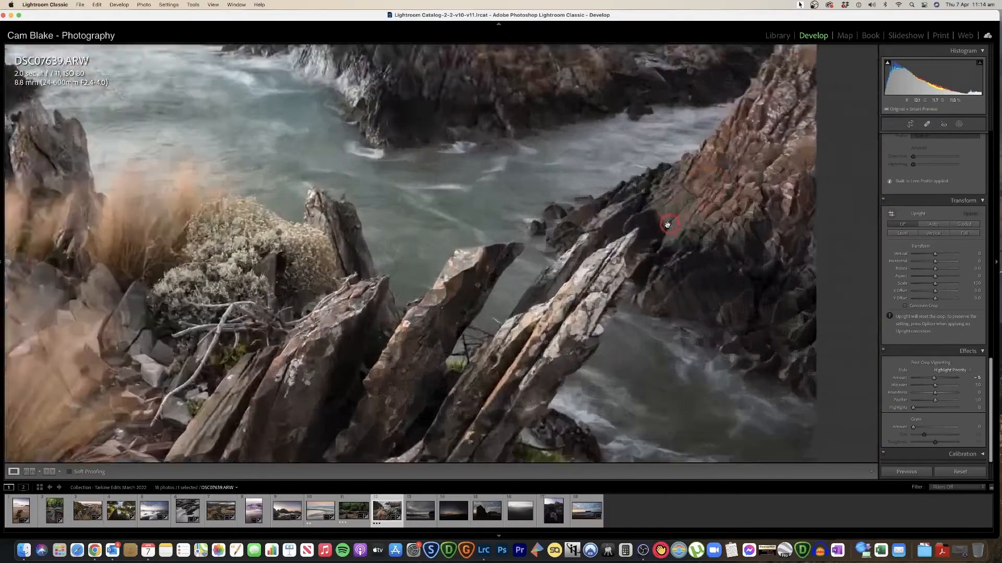
{"action": "left_click", "coordinate": [528, 274]}
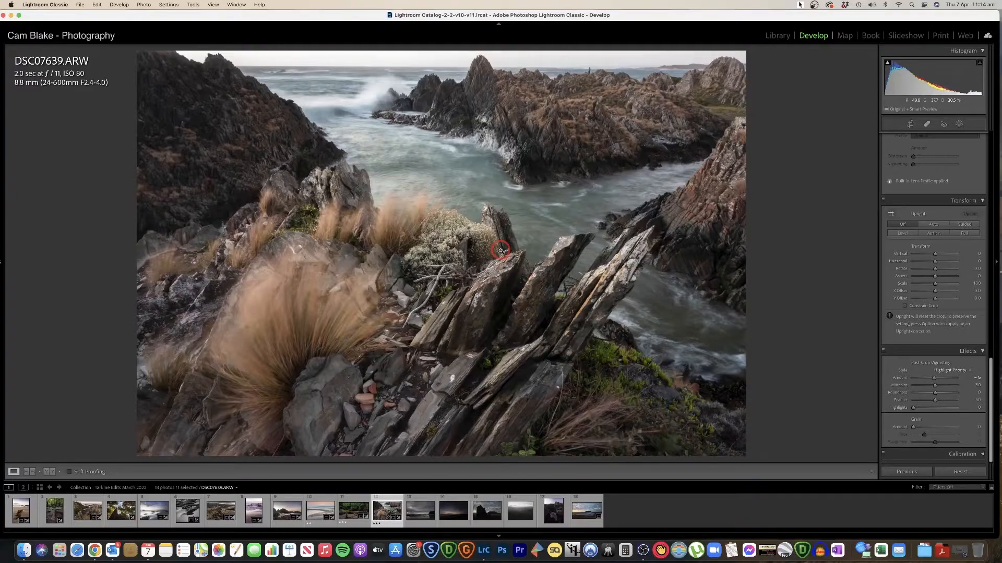
{"action": "left_click", "coordinate": [555, 179]}
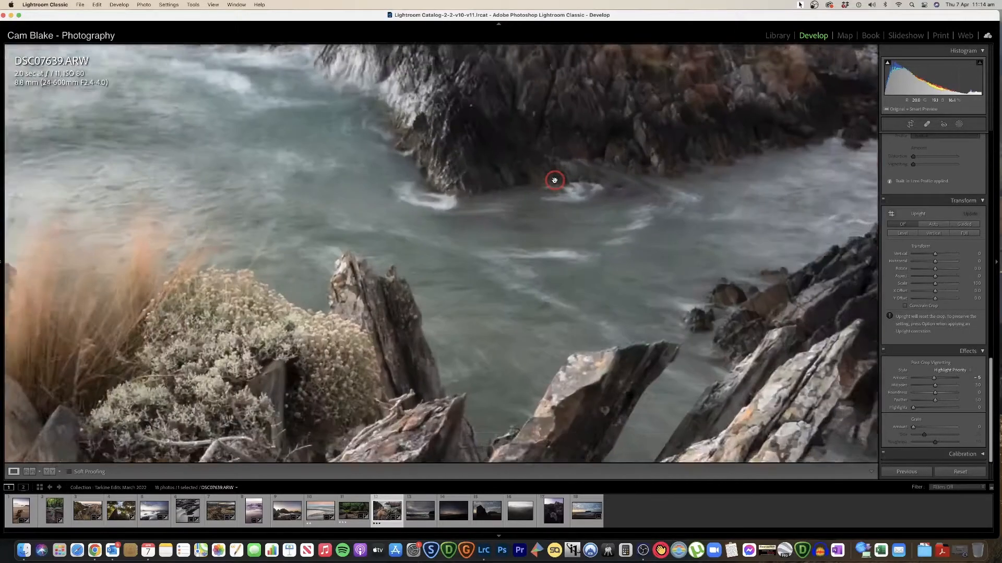
{"action": "left_click", "coordinate": [558, 177]}
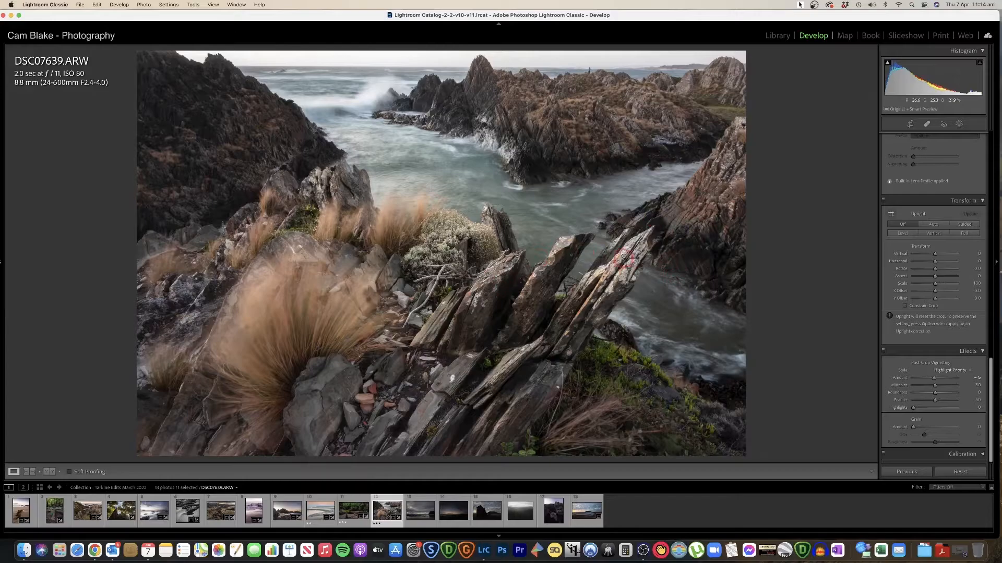
{"action": "left_click", "coordinate": [635, 236]}
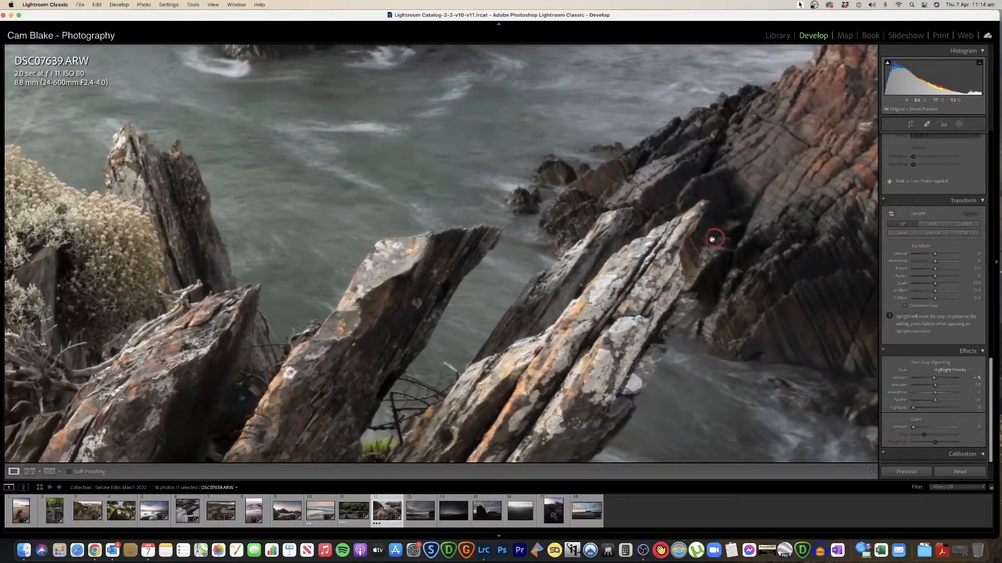
{"action": "left_click", "coordinate": [635, 264]}
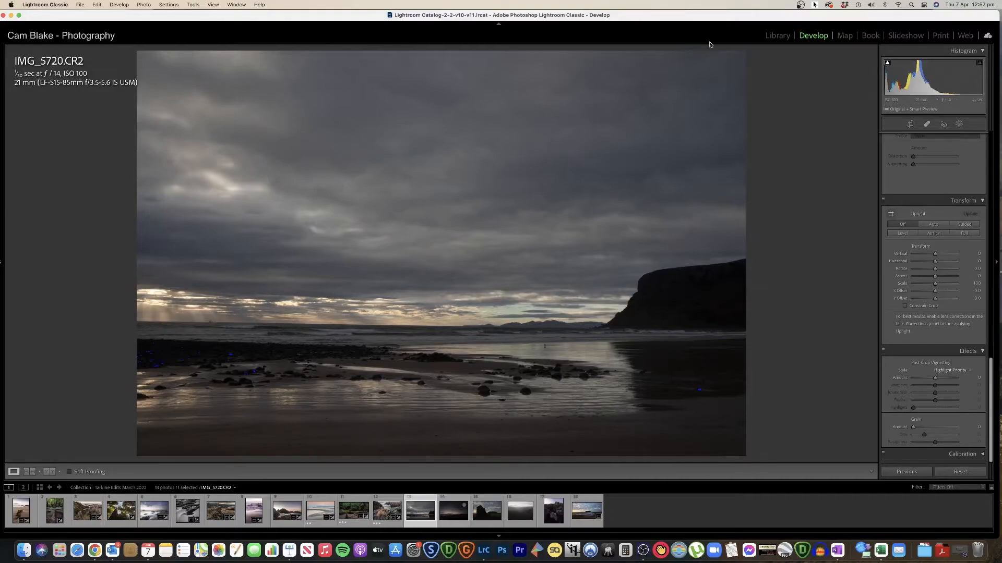
Straighten the horizon of the cloudy beach photo IMG_5720.CR2 with a crop angle of -0.70
{"action": "left_click", "coordinate": [816, 5]}
{"action": "left_click", "coordinate": [818, 16]}
{"action": "left_click", "coordinate": [910, 124]}
{"action": "left_click_drag", "start_coordinate": [789, 244], "coordinate": [790, 240]}
{"action": "key", "text": "Return"}
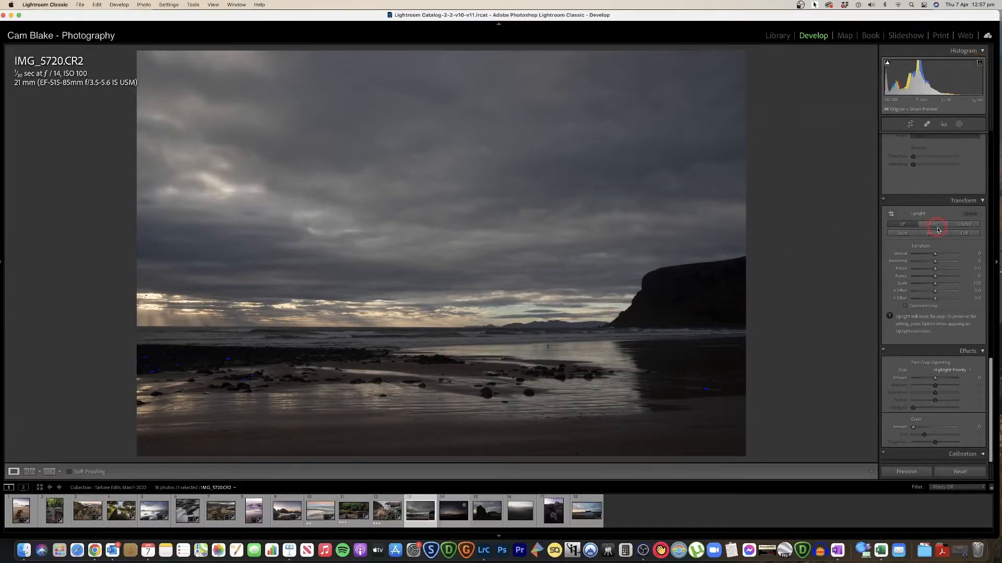
Set the beach photo's Exposure to +1.30 and recheck its crop framing against the horizon
{"action": "scroll", "coordinate": [935, 224], "scroll_direction": "up", "scroll_amount": 10}
{"action": "left_click_drag", "start_coordinate": [935, 216], "coordinate": [941, 216]}
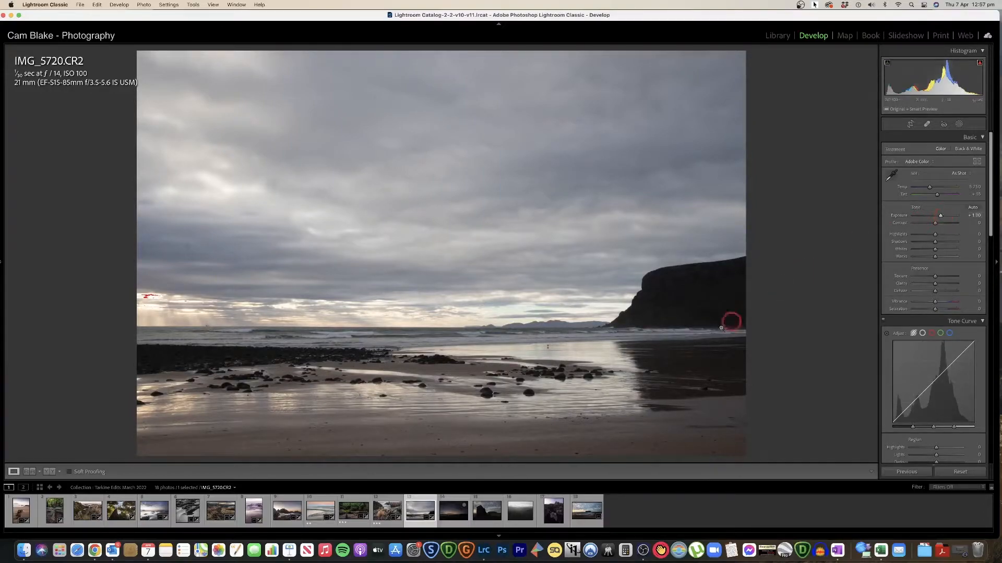
{"action": "left_click", "coordinate": [910, 124]}
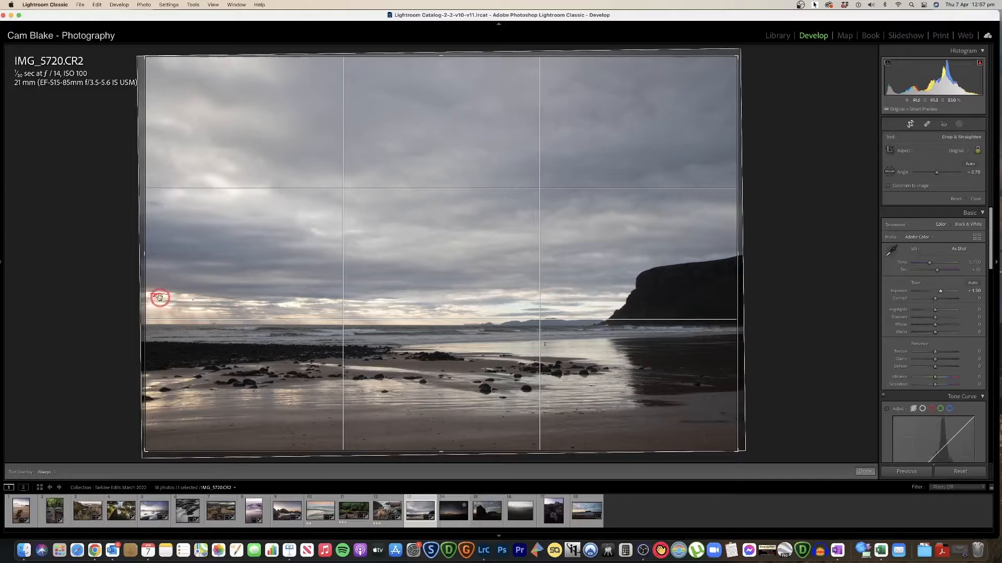
{"action": "left_click", "coordinate": [865, 473]}
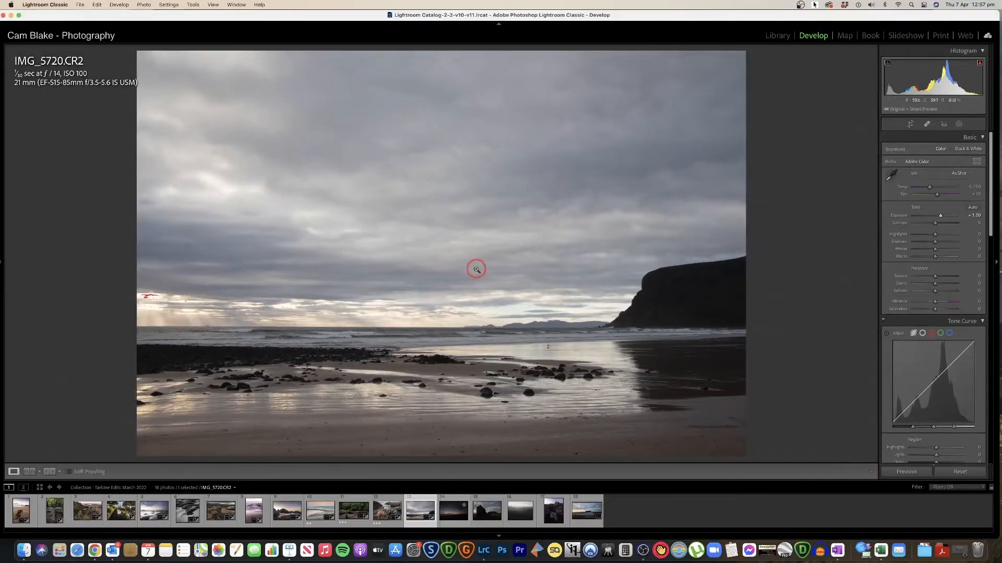
Set Highlights to -75, Contrast to +25, Shadows to +70 and Exposure to +1.35, and warm the temperature to 6,225
{"action": "left_click_drag", "start_coordinate": [934, 235], "coordinate": [919, 236]}
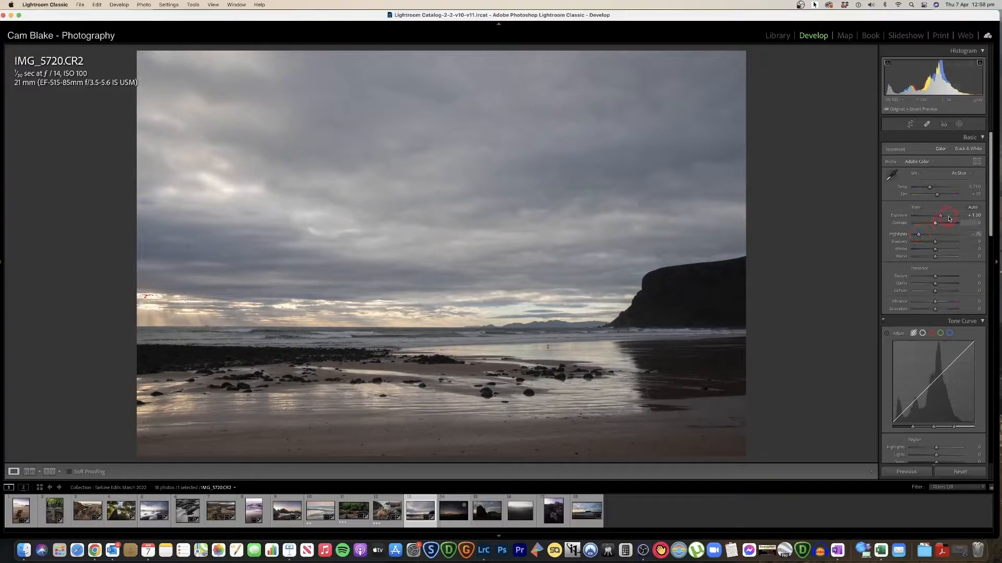
{"action": "left_click_drag", "start_coordinate": [935, 222], "coordinate": [950, 243]}
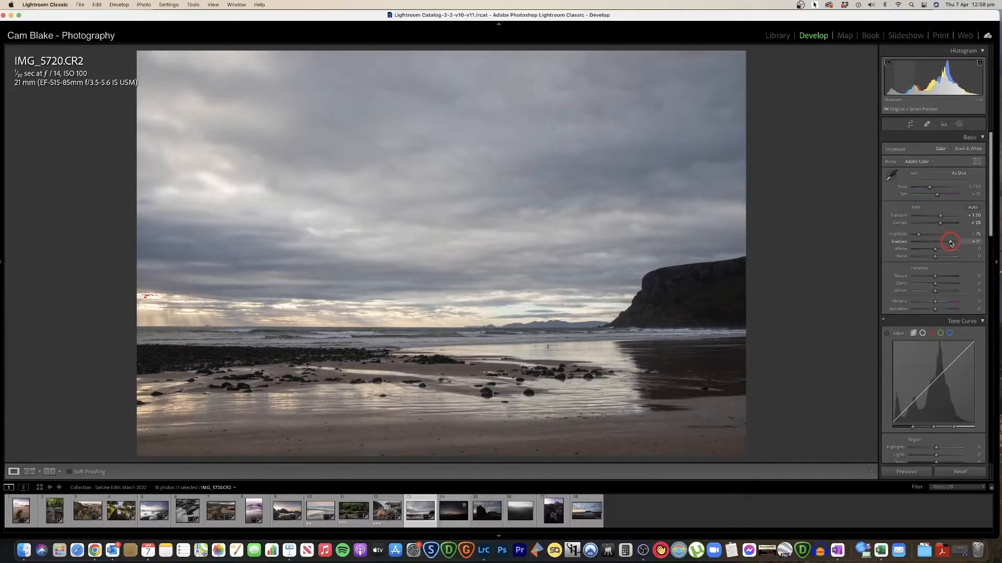
{"action": "left_click_drag", "start_coordinate": [942, 215], "coordinate": [932, 188]}
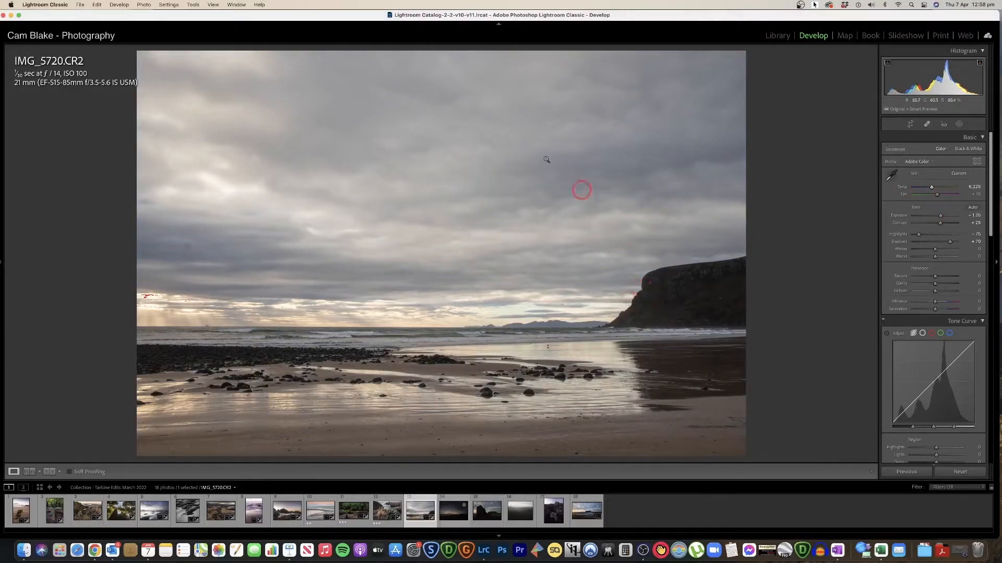
Heal the dark spot in the clouds, then set the beach photo's Texture to -10, Clarity to +10 and Dehaze to +10
{"action": "left_click", "coordinate": [616, 105]}
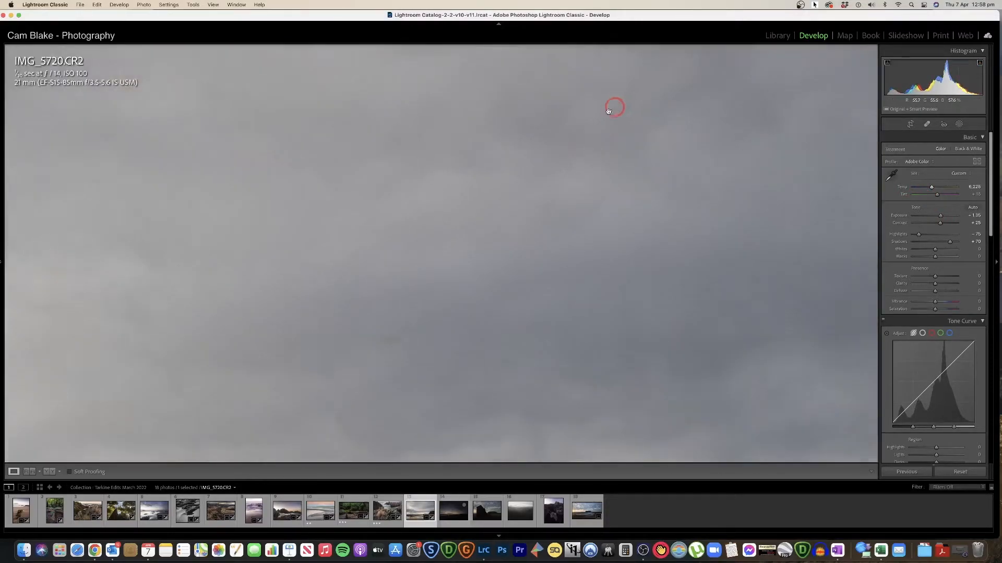
{"action": "left_click", "coordinate": [577, 181]}
{"action": "left_click", "coordinate": [250, 277]}
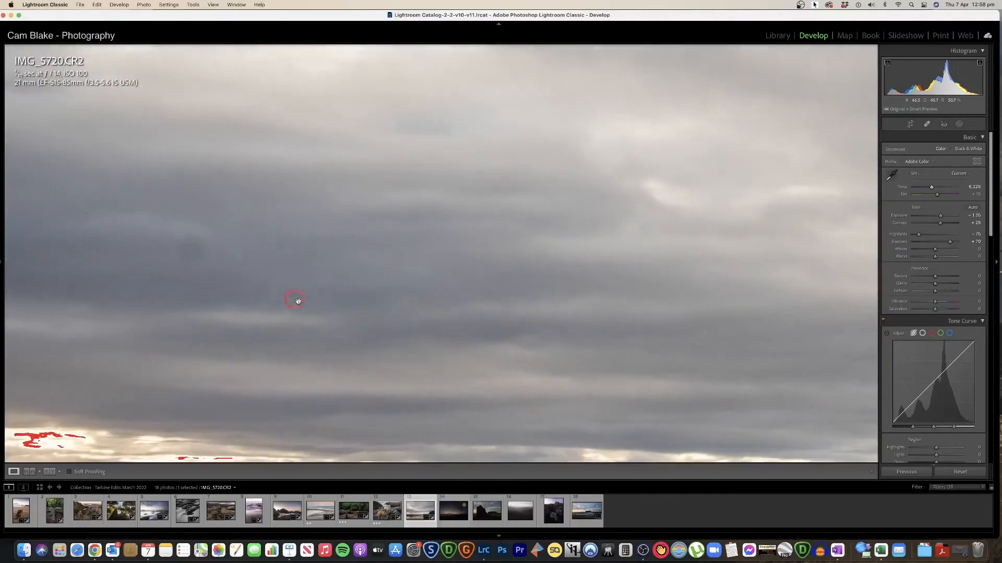
{"action": "left_click", "coordinate": [927, 124]}
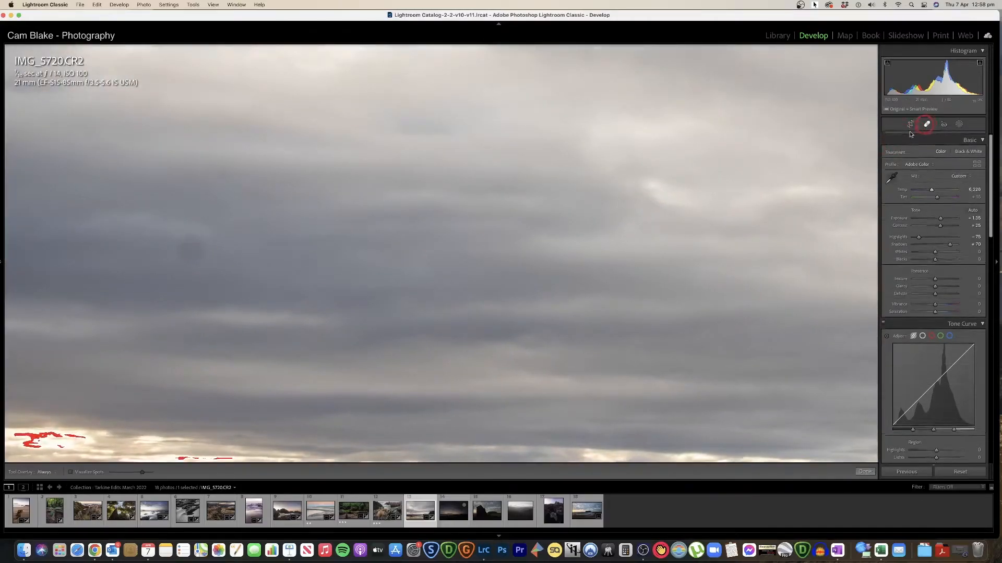
{"action": "left_click", "coordinate": [189, 250]}
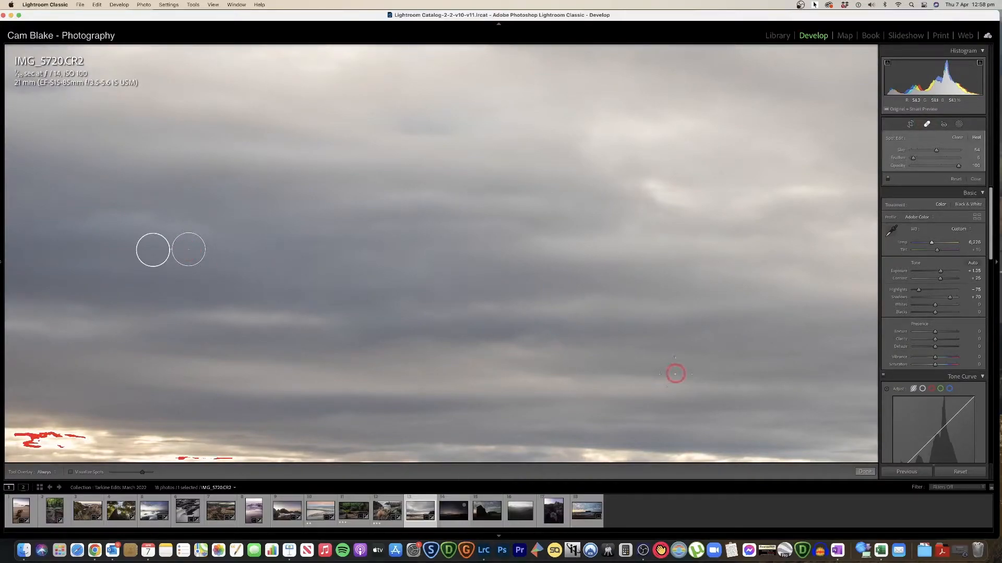
{"action": "left_click", "coordinate": [865, 471]}
{"action": "left_click", "coordinate": [496, 303]}
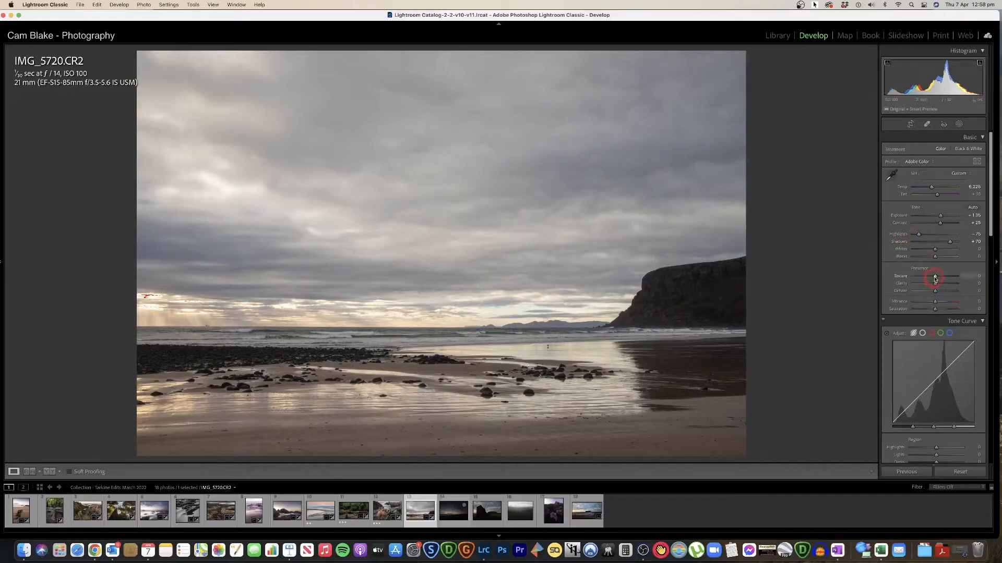
{"action": "left_click_drag", "start_coordinate": [935, 279], "coordinate": [937, 292]}
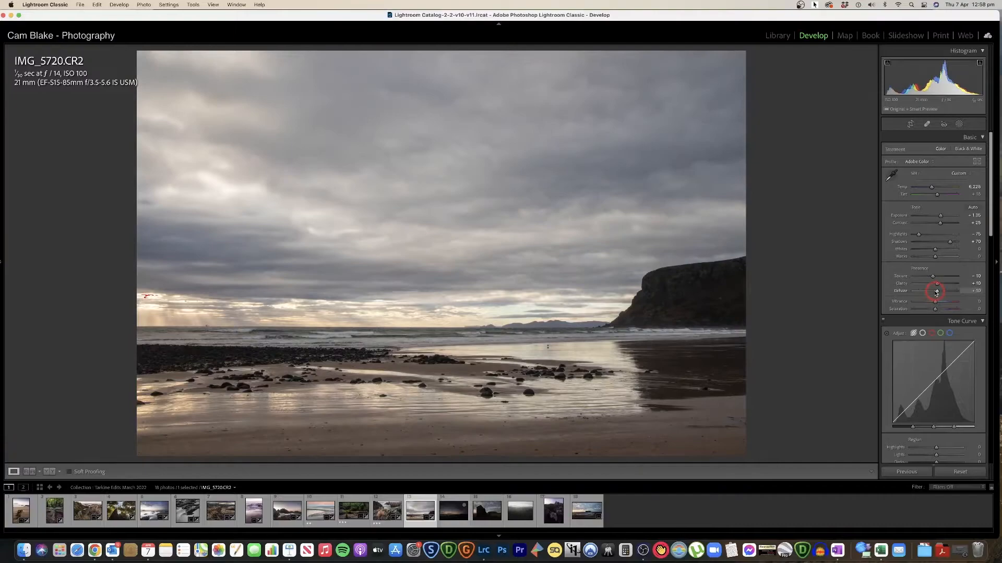
Mask the sky, cool and darken it, raise its Contrast, set Texture to -20, and adjust Clarity slightly up and Dehaze slightly down
{"action": "left_click", "coordinate": [959, 124]}
{"action": "left_click", "coordinate": [906, 159]}
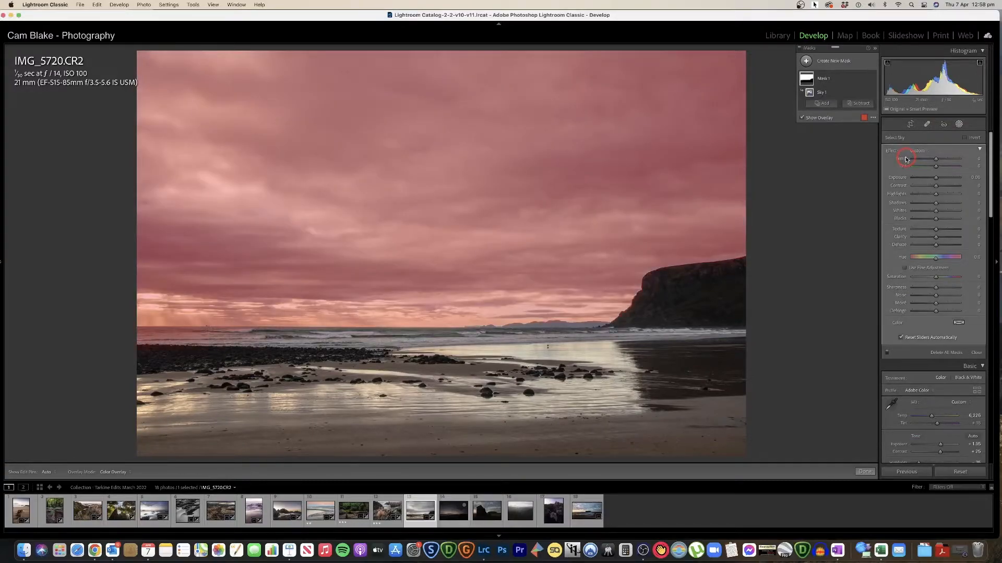
{"action": "mouse_move", "coordinate": [933, 180]}
{"action": "left_mouse_down"}
{"action": "mouse_move", "coordinate": [944, 185]}
{"action": "mouse_move", "coordinate": [932, 162]}
{"action": "mouse_move", "coordinate": [943, 159]}
{"action": "mouse_move", "coordinate": [924, 194]}
{"action": "mouse_move", "coordinate": [936, 195]}
{"action": "left_mouse_up"}
{"action": "left_click", "coordinate": [936, 204]}
{"action": "mouse_move", "coordinate": [935, 229]}
{"action": "left_mouse_down"}
{"action": "mouse_move", "coordinate": [945, 230]}
{"action": "mouse_move", "coordinate": [918, 230]}
{"action": "left_mouse_up"}
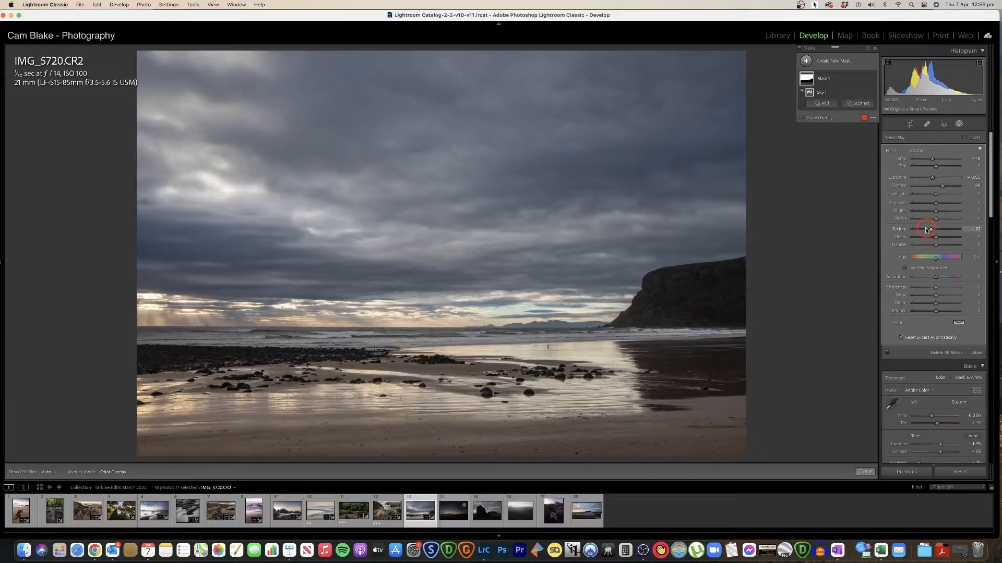
{"action": "left_click", "coordinate": [935, 238]}
{"action": "left_click_drag", "start_coordinate": [939, 238], "coordinate": [935, 246]}
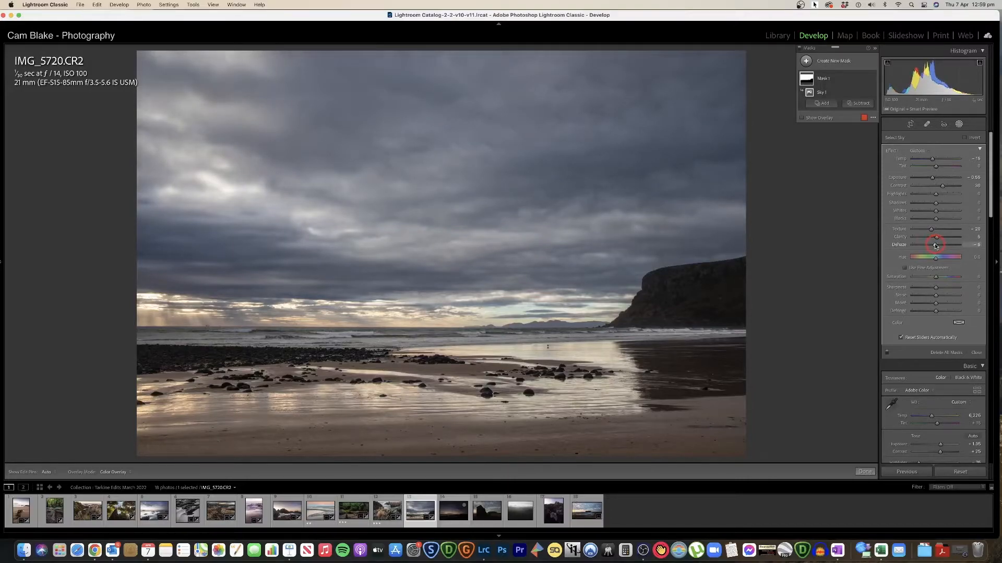
{"action": "left_click", "coordinate": [865, 471]}
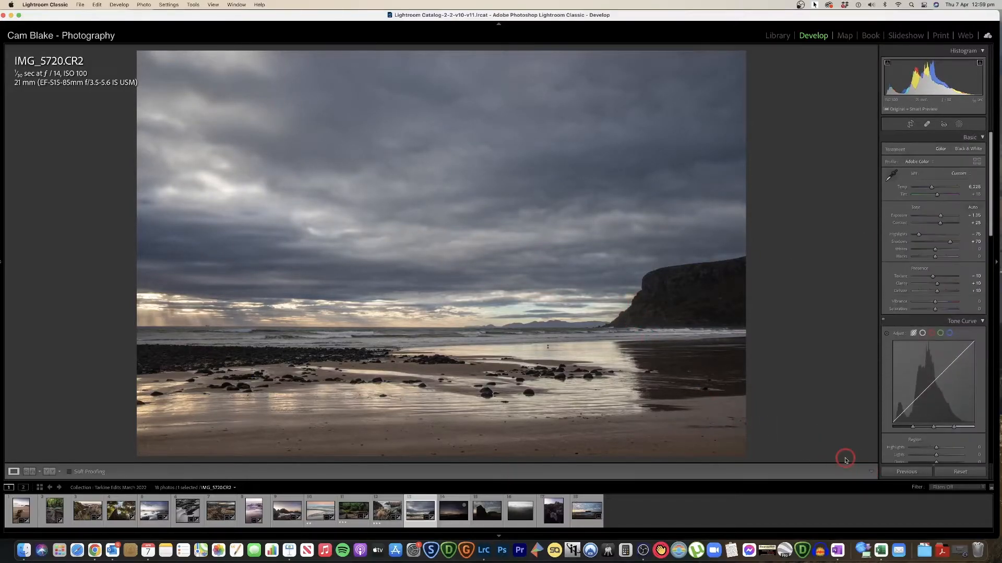
Compare the beach photo with its original, raise its Exposure to +1.55 and warm the temperature slightly
{"action": "key", "text": "y"}
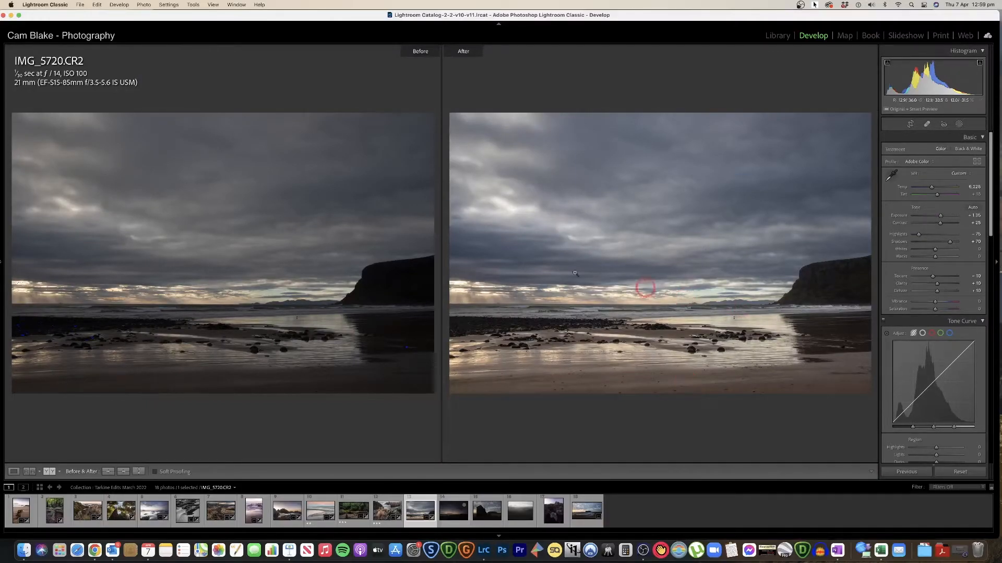
{"action": "key", "text": "y"}
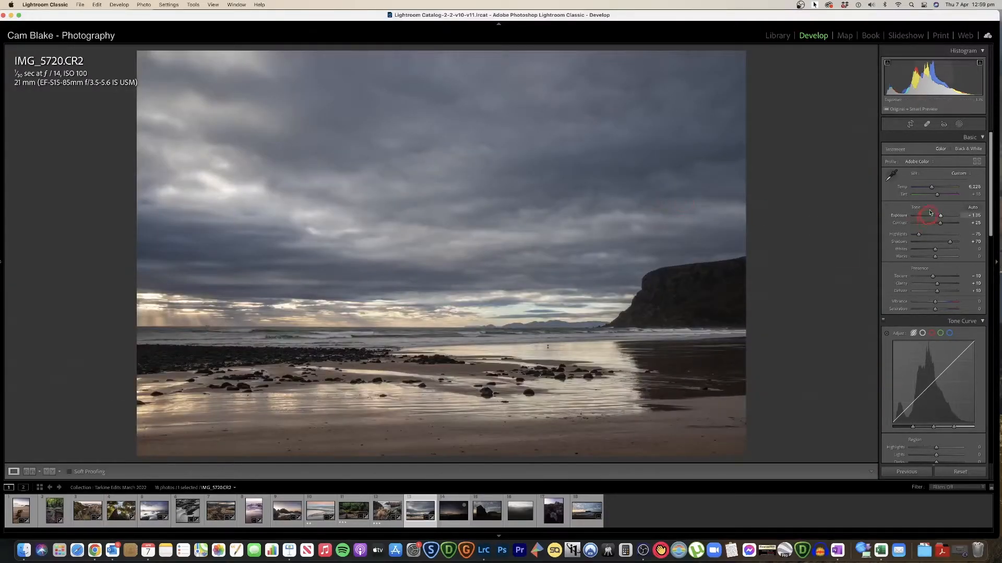
{"action": "left_click_drag", "start_coordinate": [940, 217], "coordinate": [941, 217]}
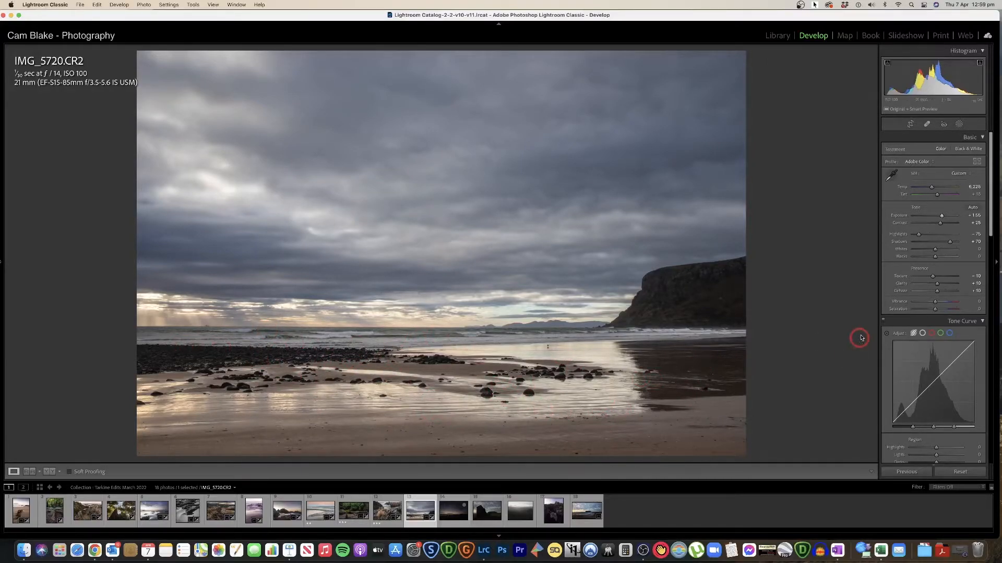
{"action": "left_click_drag", "start_coordinate": [932, 189], "coordinate": [932, 189]}
Raise the tone curve's Highlights to +24 and lower its Shadows slightly
{"action": "scroll", "coordinate": [939, 285], "scroll_direction": "down", "scroll_amount": 3}
{"action": "left_click_drag", "start_coordinate": [936, 342], "coordinate": [943, 344]}
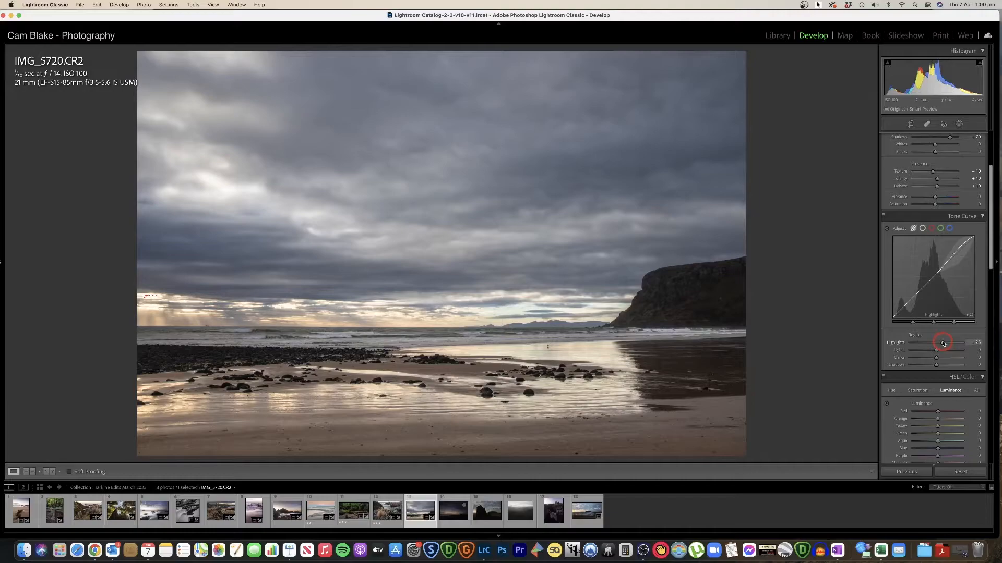
{"action": "left_click_drag", "start_coordinate": [935, 365], "coordinate": [935, 367]}
Set the orange luminance to +20 and brighten the yellow and blue luminance slightly
{"action": "scroll", "coordinate": [934, 339], "scroll_direction": "down", "scroll_amount": 5}
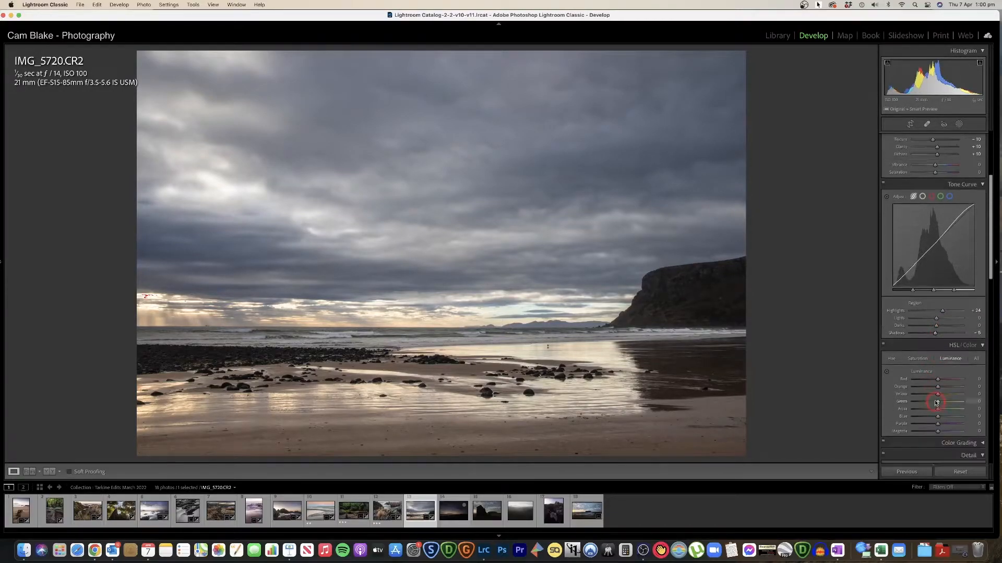
{"action": "scroll", "coordinate": [934, 298], "scroll_direction": "up", "scroll_amount": 1}
{"action": "left_click_drag", "start_coordinate": [937, 295], "coordinate": [943, 296]}
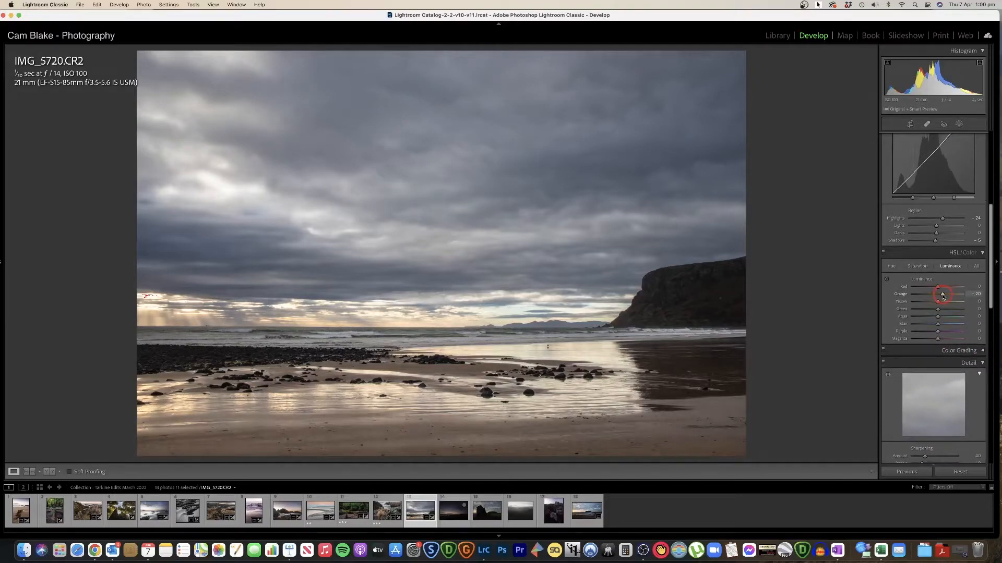
{"action": "scroll", "coordinate": [943, 296], "scroll_direction": "down", "scroll_amount": 1}
{"action": "left_click_drag", "start_coordinate": [938, 296], "coordinate": [938, 319]}
Darken the edges of the beach photo with a subtle post-crop vignette
{"action": "scroll", "coordinate": [940, 327], "scroll_direction": "down", "scroll_amount": 5}
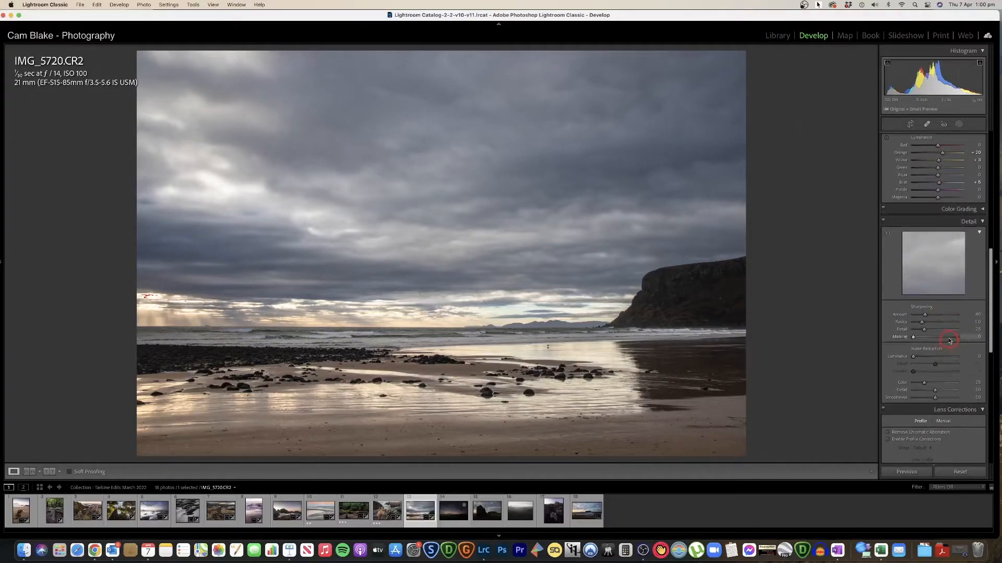
{"action": "scroll", "coordinate": [946, 344], "scroll_direction": "down", "scroll_amount": 10}
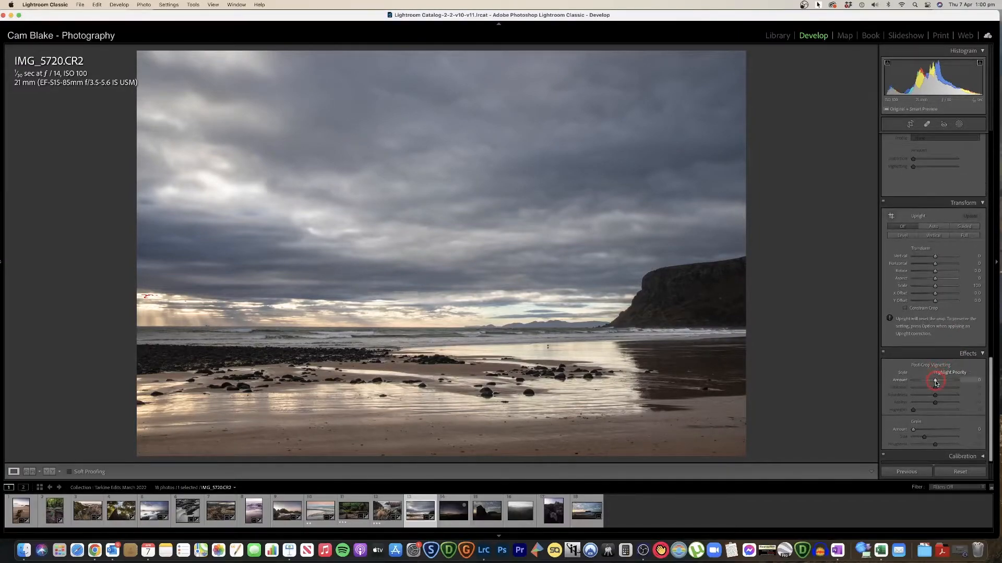
{"action": "left_click_drag", "start_coordinate": [935, 384], "coordinate": [926, 383]}
{"action": "scroll", "coordinate": [930, 366], "scroll_direction": "up", "scroll_amount": 10}
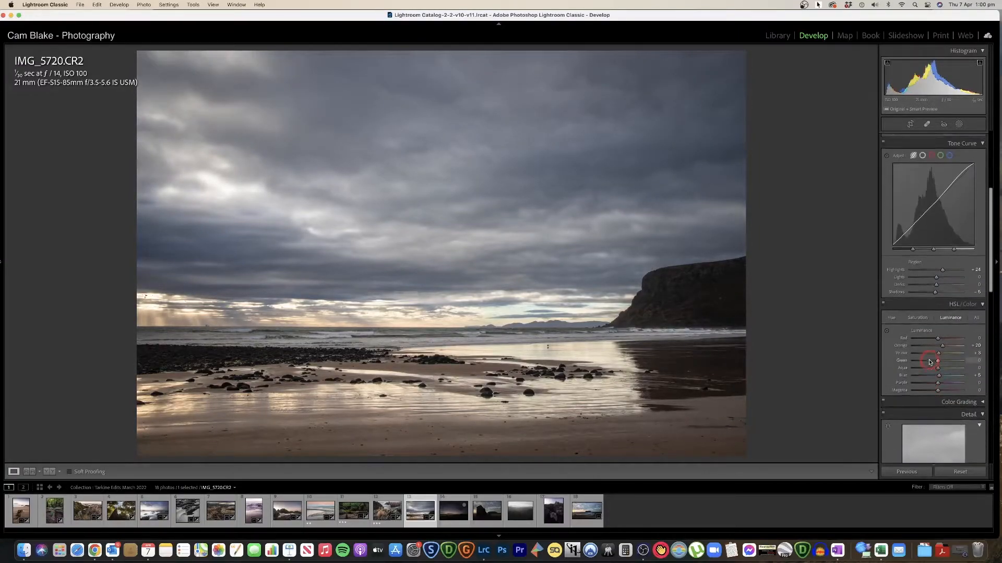
With the original alongside, warm the temperature to 6,509, raise Exposure a little further and set Contrast to +30
{"action": "key", "text": "y"}
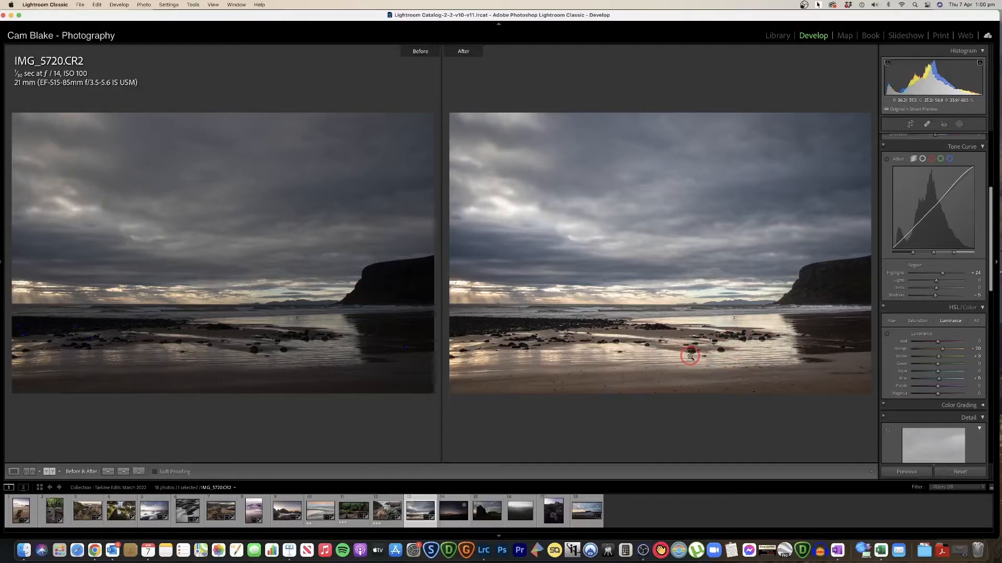
{"action": "scroll", "coordinate": [918, 250], "scroll_direction": "up", "scroll_amount": 6}
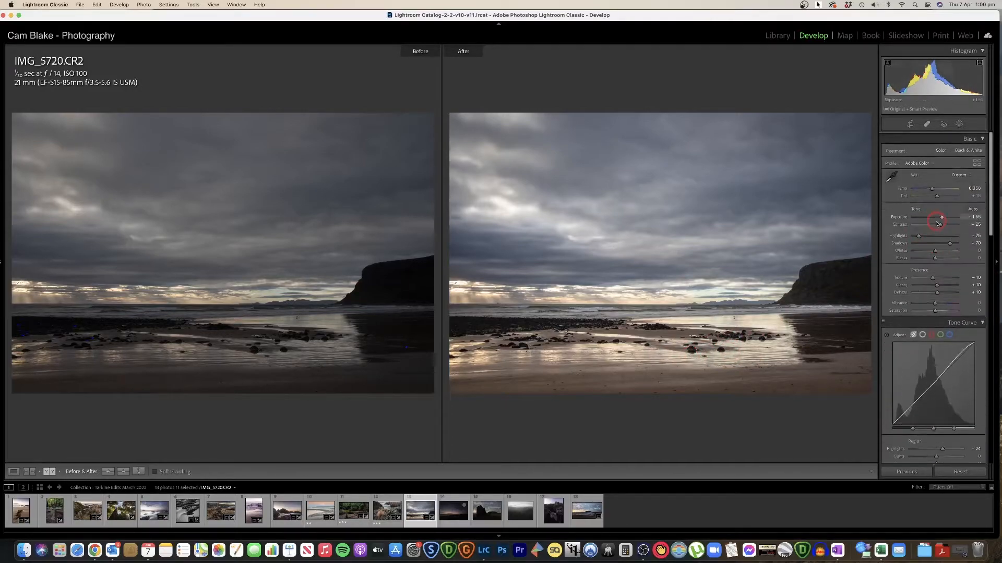
{"action": "left_click_drag", "start_coordinate": [932, 188], "coordinate": [941, 224]}
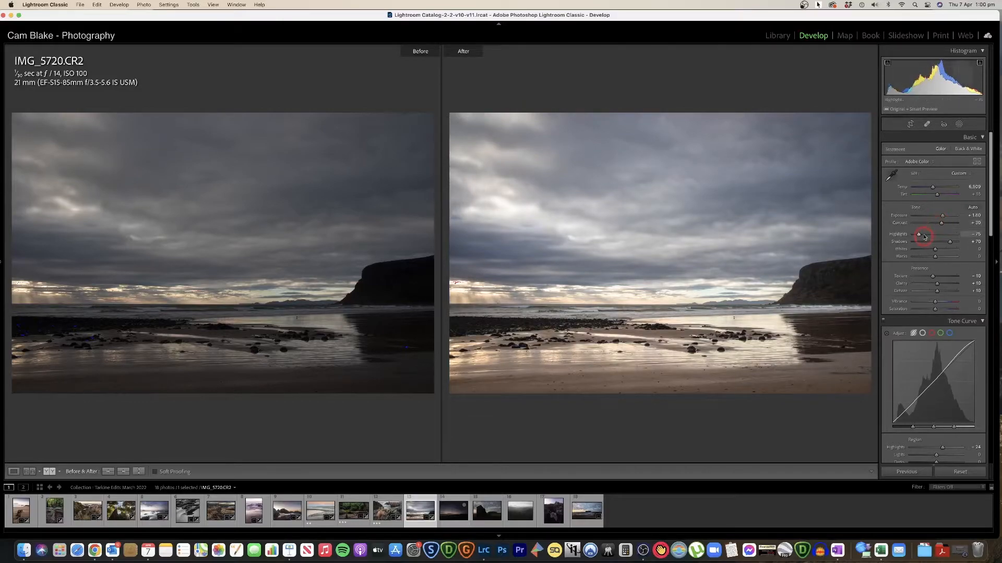
Reopen the existing sky mask and lower its Exposure to -0.89
{"action": "left_click", "coordinate": [959, 123]}
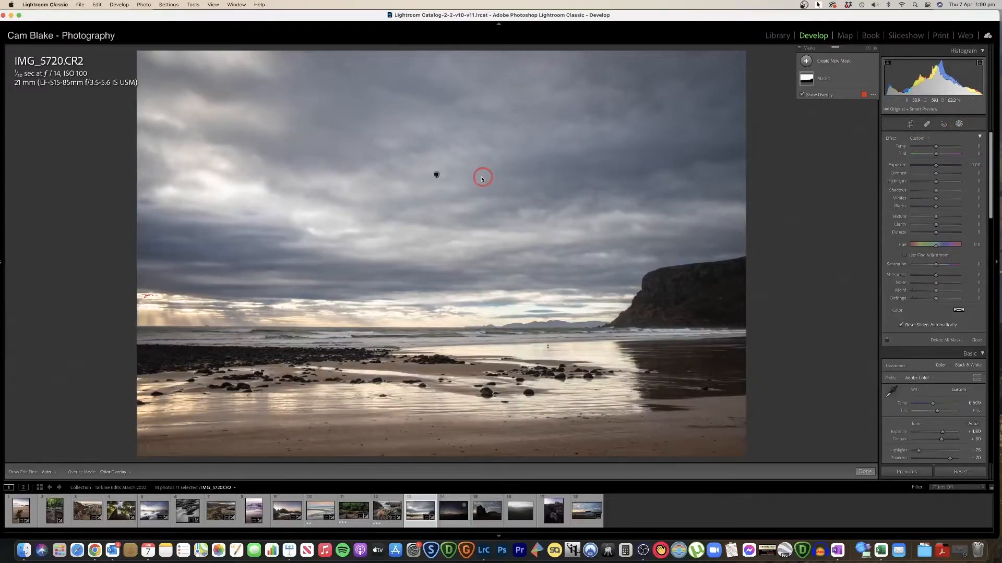
{"action": "mouse_move", "coordinate": [436, 174]}
{"action": "left_click_drag", "start_coordinate": [935, 178], "coordinate": [931, 180]}
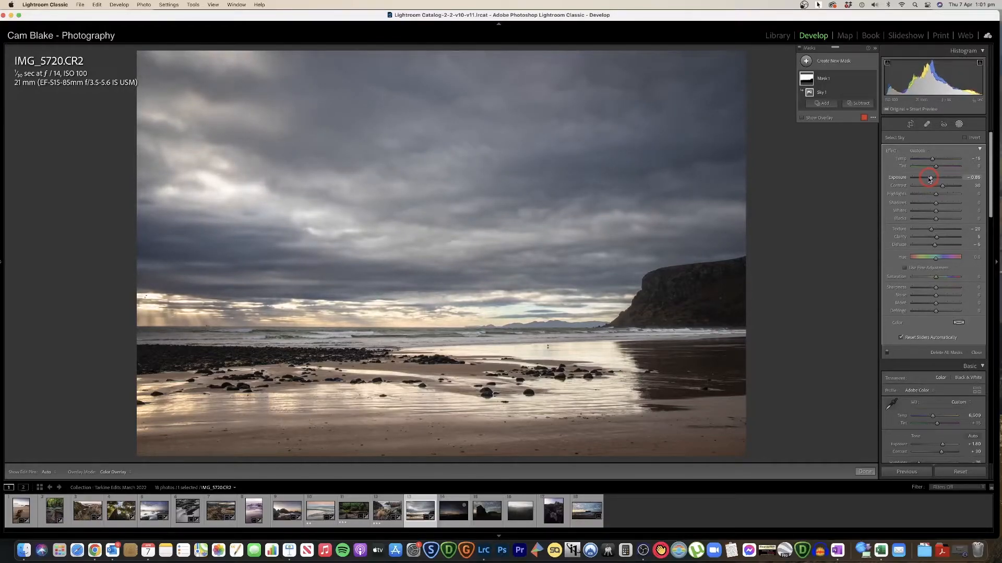
{"action": "left_click", "coordinate": [864, 471]}
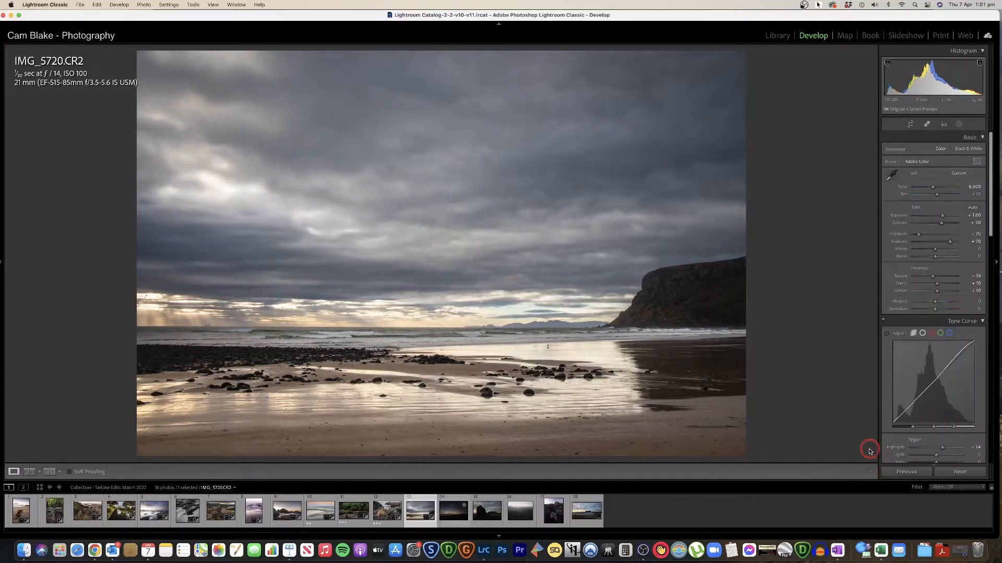
Compare the beach photo with its original and examine the rocks and wet sand up close
{"action": "key", "text": "y"}
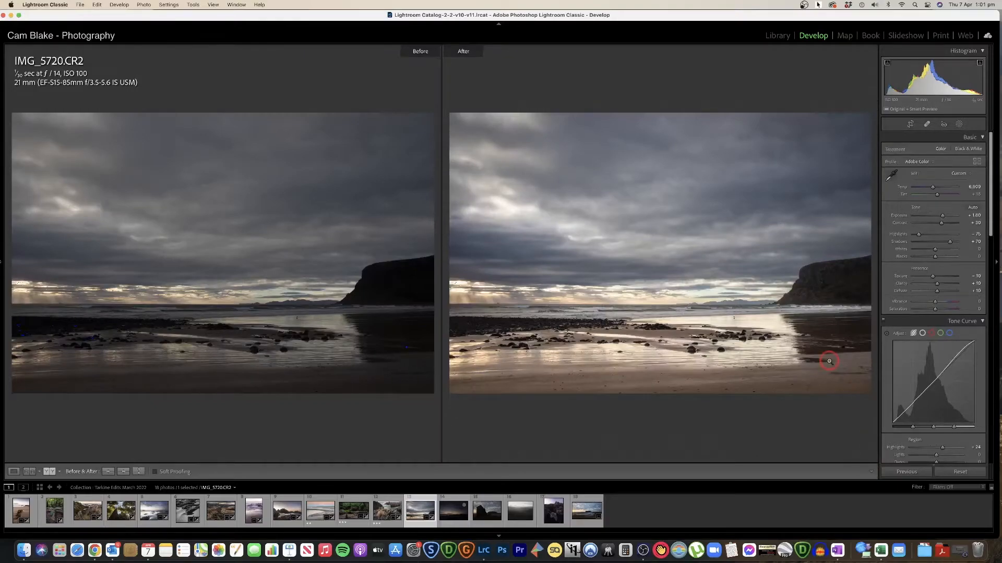
{"action": "left_click", "coordinate": [691, 347]}
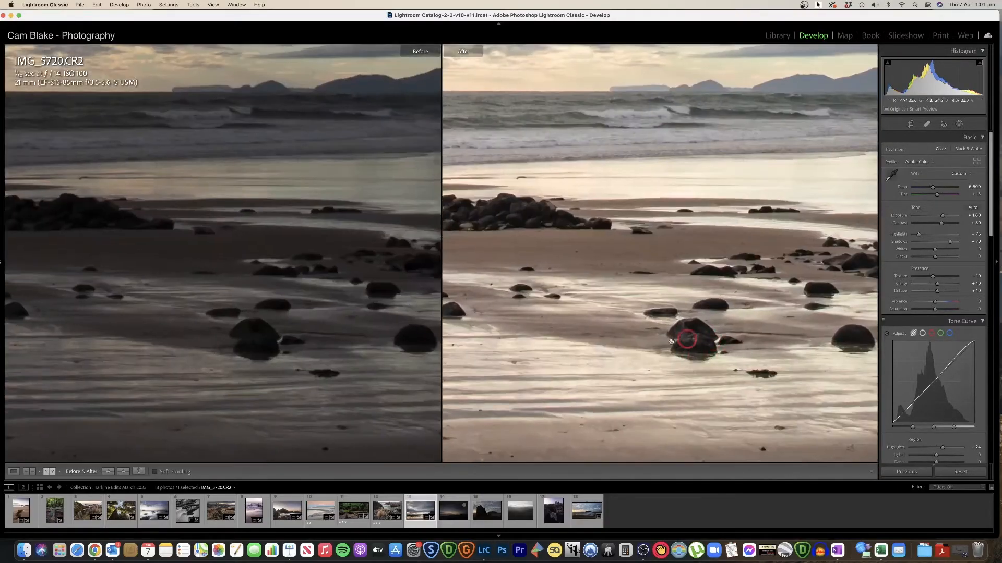
{"action": "left_click", "coordinate": [685, 350]}
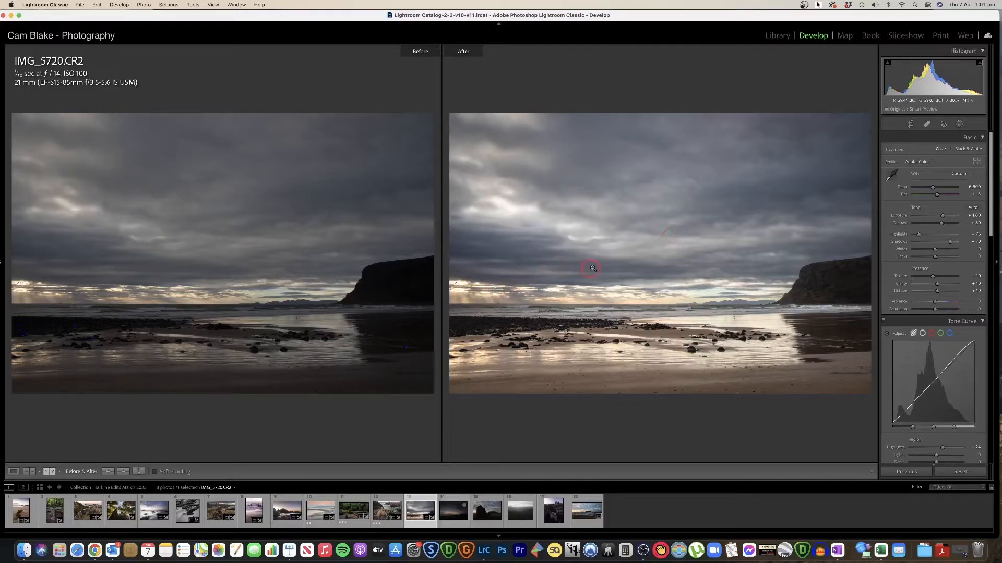
{"action": "key", "text": "y"}
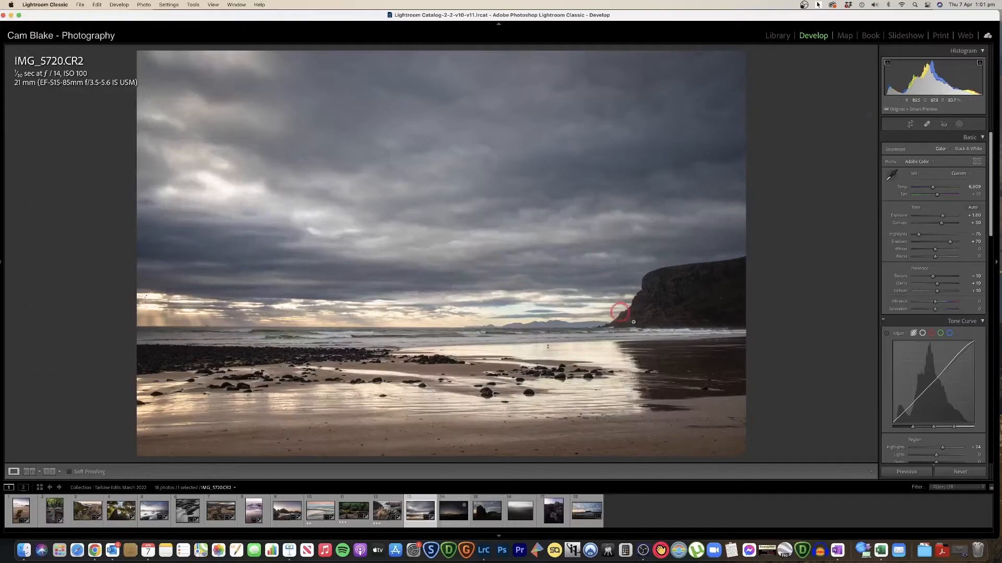
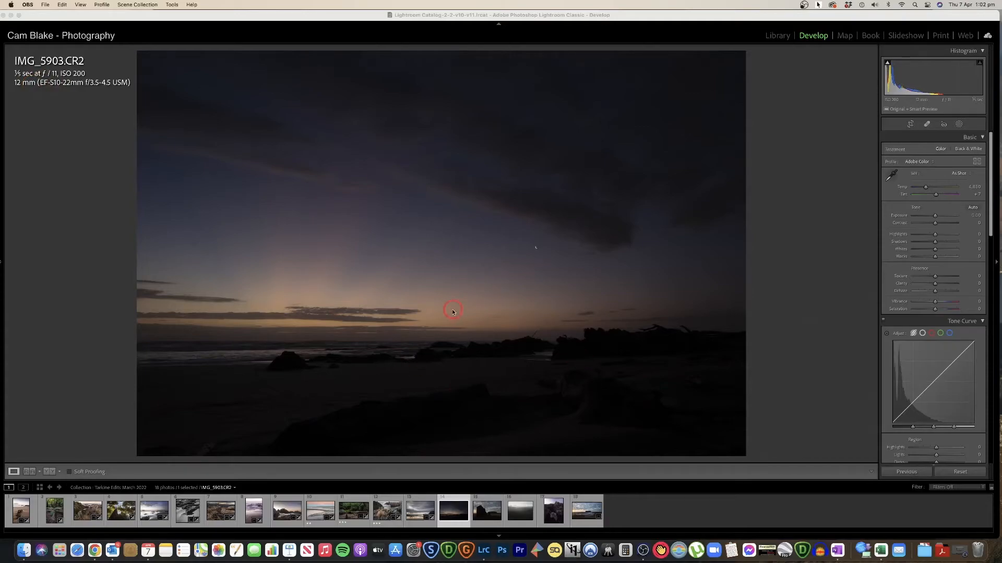
Check the clipping in the dark seaside photo IMG_5903.CR2 and try a strong Exposure boost, resetting the slider
{"action": "left_click", "coordinate": [887, 63]}
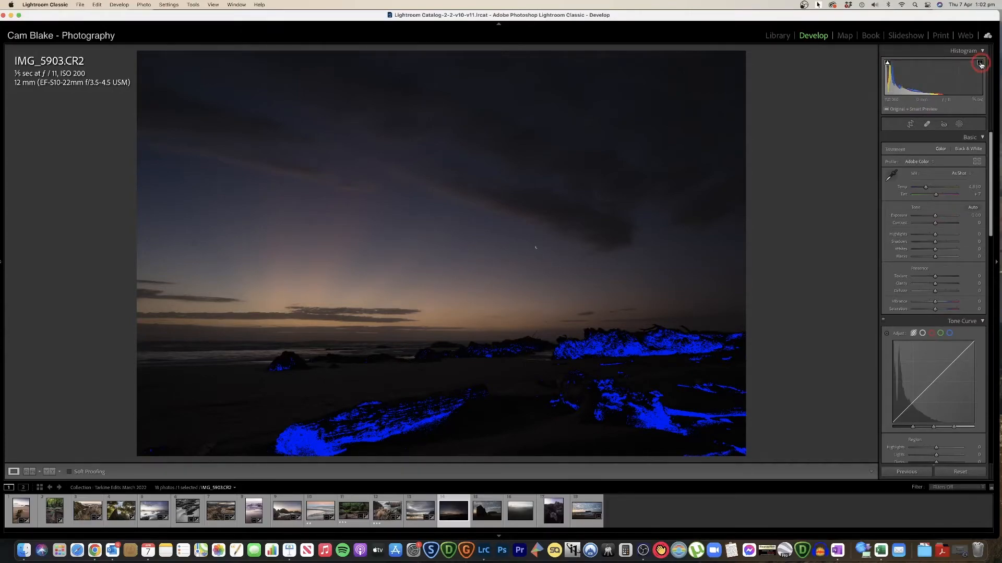
{"action": "left_click", "coordinate": [887, 62]}
{"action": "left_click_drag", "start_coordinate": [938, 217], "coordinate": [949, 217]}
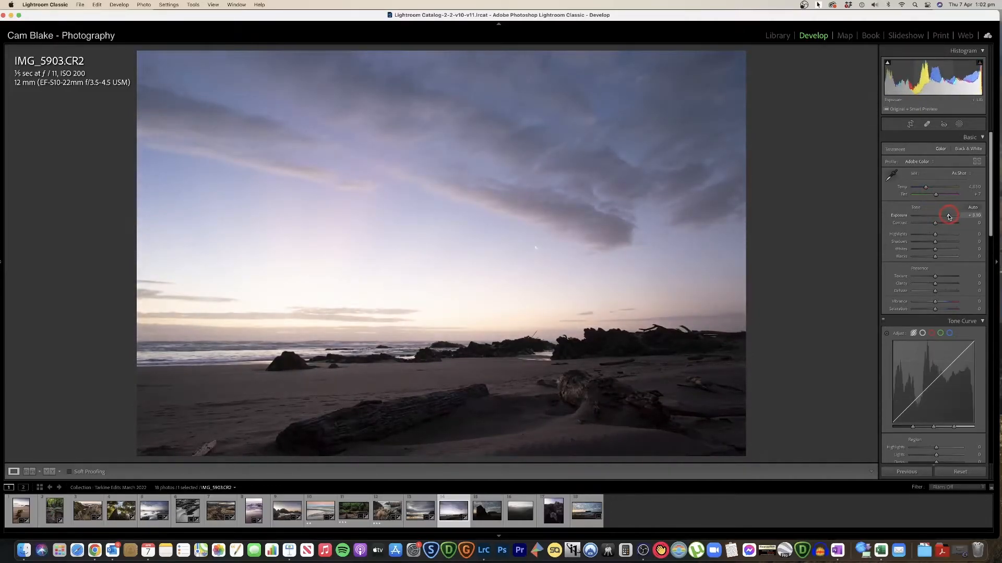
{"action": "double_click", "coordinate": [949, 216]}
Heal the faint dark spot in the dusk sky above the horizon clouds and return to the full photo
{"action": "left_click", "coordinate": [194, 241]}
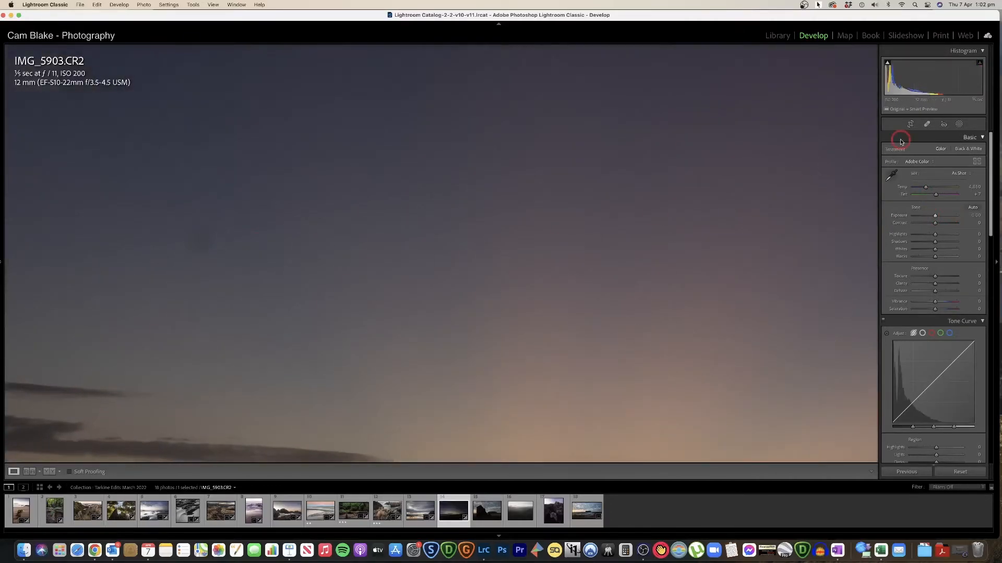
{"action": "left_click", "coordinate": [927, 123]}
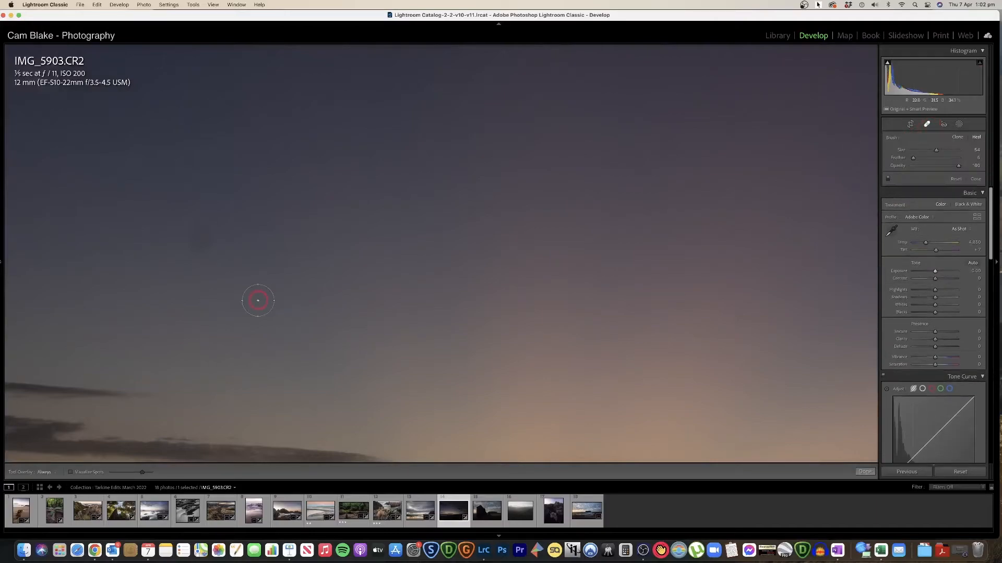
{"action": "left_click", "coordinate": [198, 237]}
{"action": "left_click", "coordinate": [865, 472]}
{"action": "left_click", "coordinate": [373, 257]}
{"action": "left_click", "coordinate": [768, 232]}
{"action": "left_click", "coordinate": [901, 225]}
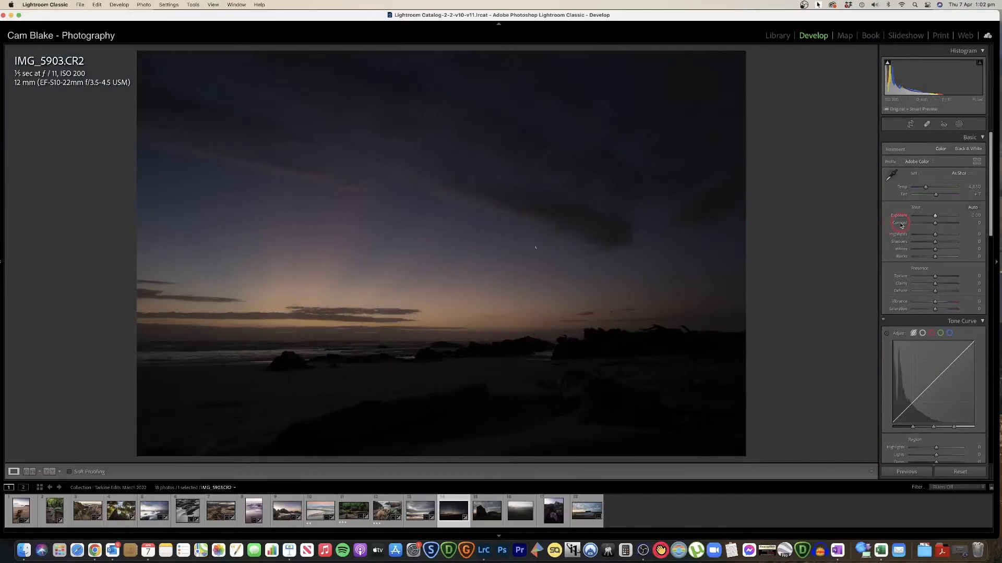
Raise the seaside photo's Exposure to +2.00 and Contrast to +25, lower Highlights to -65 and lift Shadows to +75
{"action": "left_click_drag", "start_coordinate": [937, 216], "coordinate": [929, 235]}
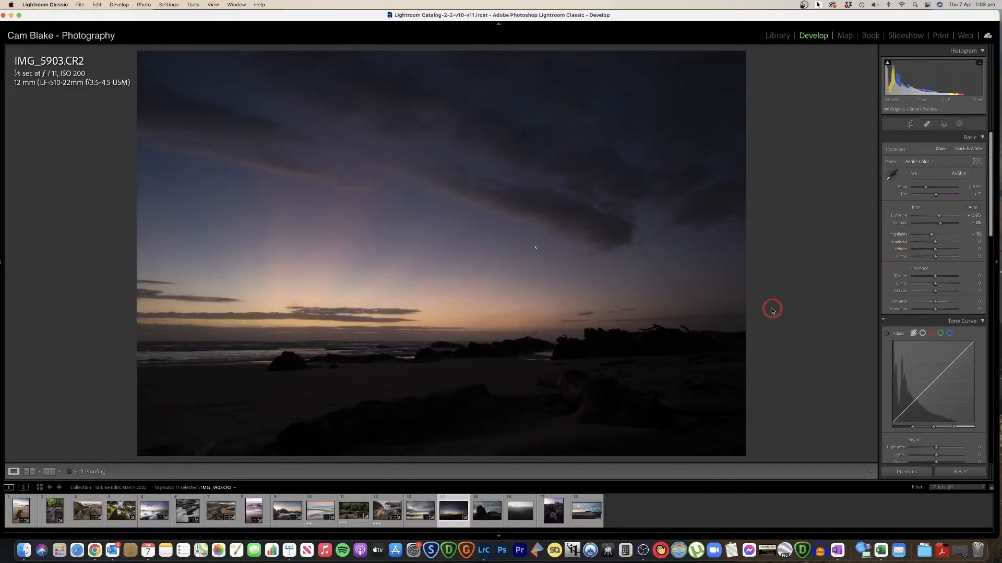
{"action": "left_click", "coordinate": [445, 406]}
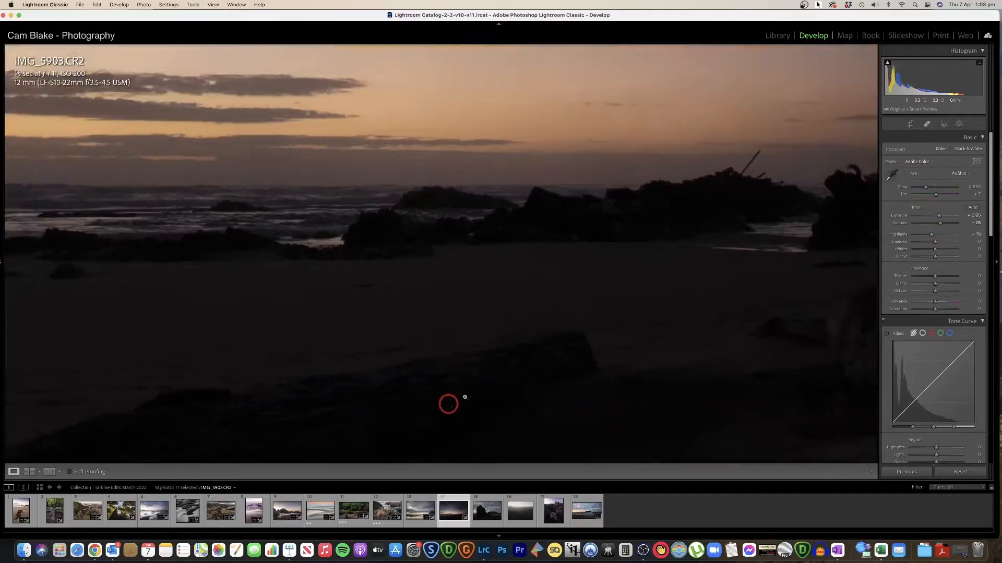
{"action": "left_click", "coordinate": [444, 405]}
{"action": "mouse_move", "coordinate": [935, 241]}
{"action": "left_mouse_down"}
{"action": "mouse_move", "coordinate": [951, 243]}
{"action": "mouse_move", "coordinate": [944, 216]}
{"action": "mouse_move", "coordinate": [922, 235]}
{"action": "left_mouse_up"}
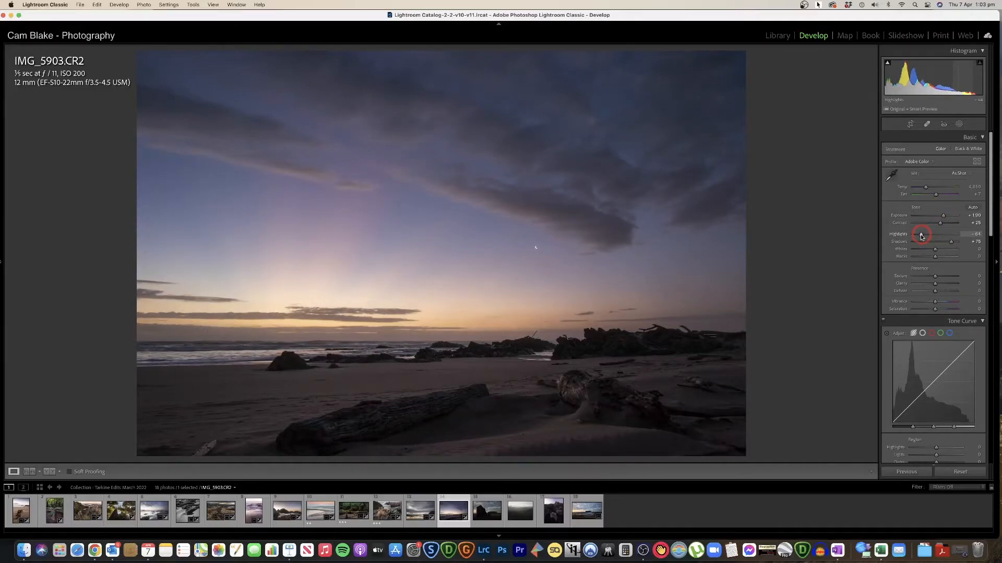
{"action": "left_click_drag", "start_coordinate": [945, 218], "coordinate": [945, 218]}
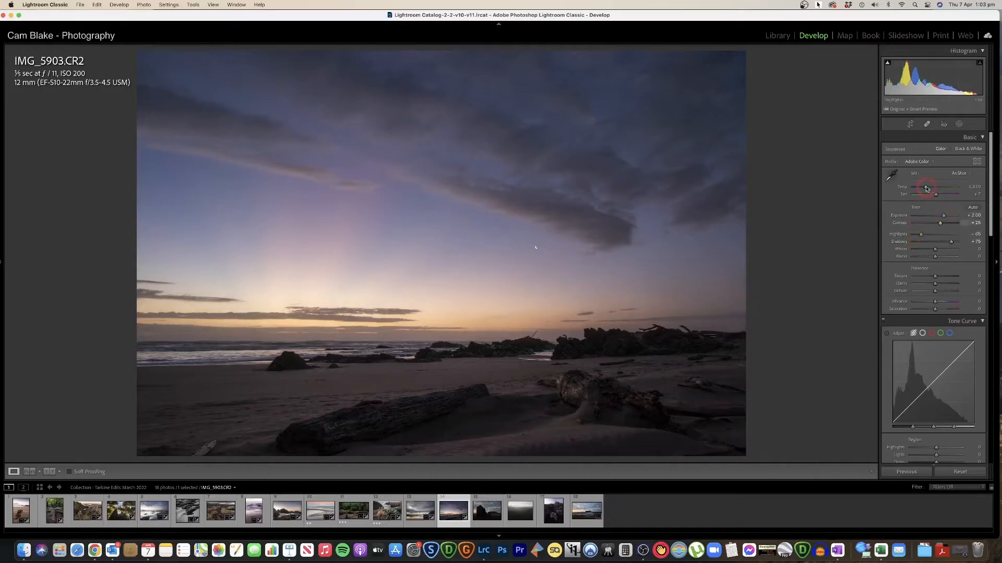
Straighten the seaside photo's horizon with a slight rotation of the crop and apply it
{"action": "left_click", "coordinate": [910, 124]}
{"action": "left_click_drag", "start_coordinate": [829, 157], "coordinate": [825, 165]}
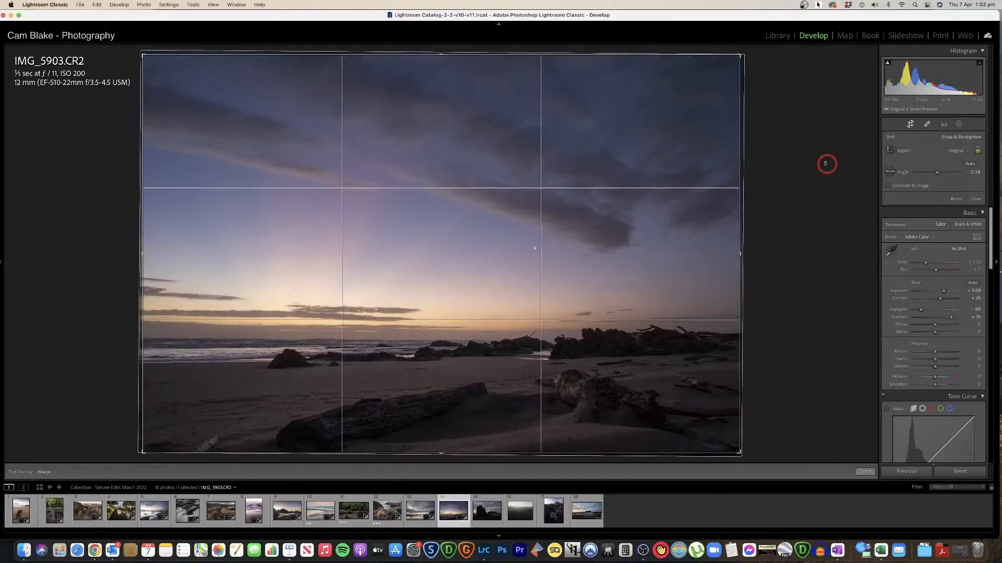
{"action": "key", "text": "Return"}
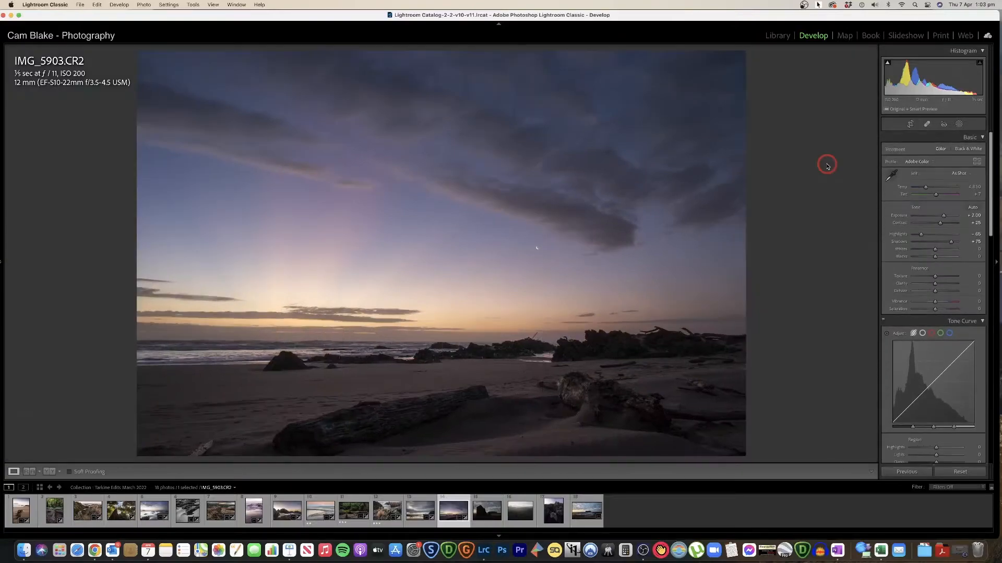
Raise Exposure to +2.45, lower Highlights to -70 and check the sand and driftwood up close
{"action": "left_click", "coordinate": [543, 449]}
{"action": "left_click", "coordinate": [568, 447]}
{"action": "scroll", "coordinate": [940, 274], "scroll_direction": "down", "scroll_amount": 1}
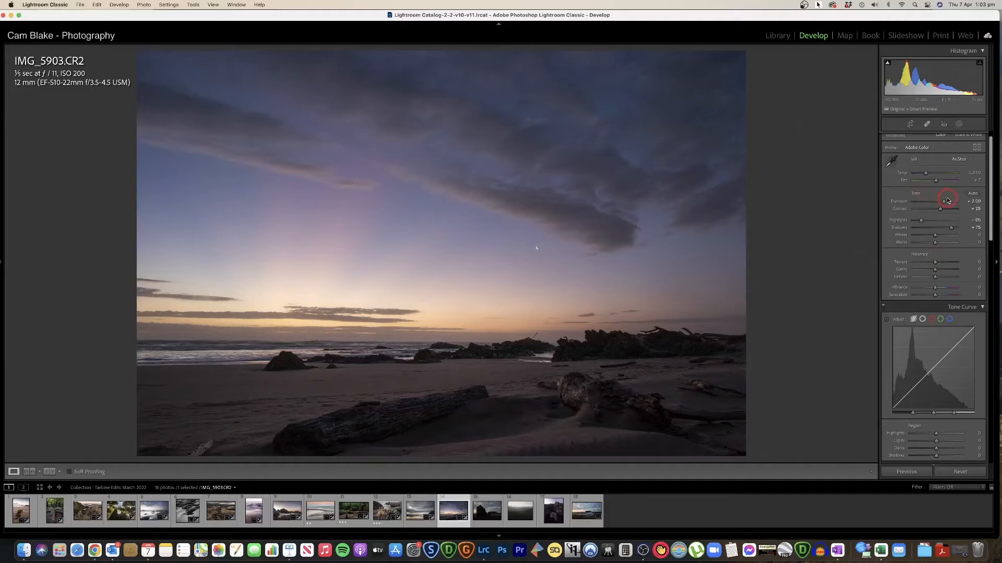
{"action": "left_click_drag", "start_coordinate": [944, 202], "coordinate": [946, 203]}
{"action": "left_click", "coordinate": [926, 224]}
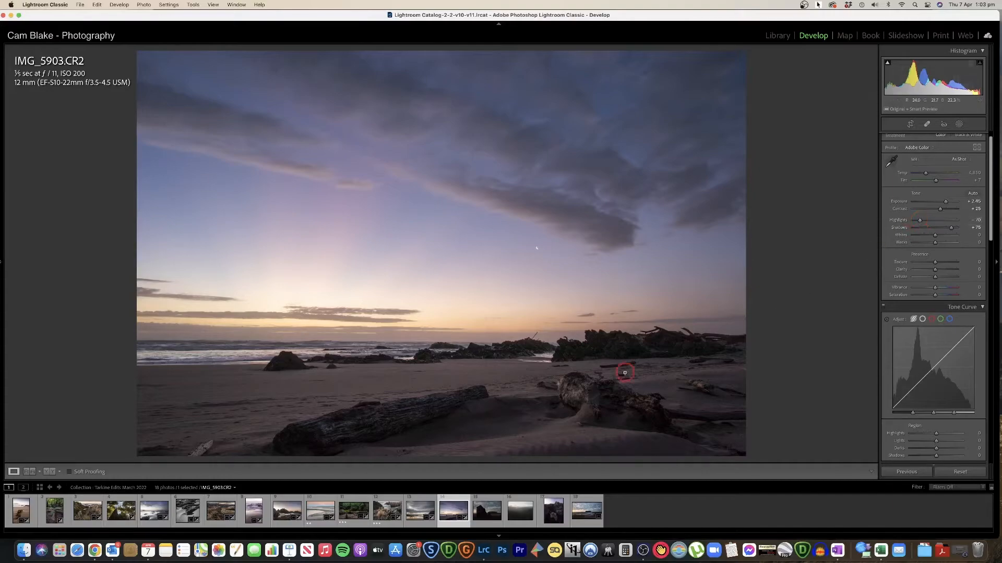
{"action": "left_click", "coordinate": [413, 397]}
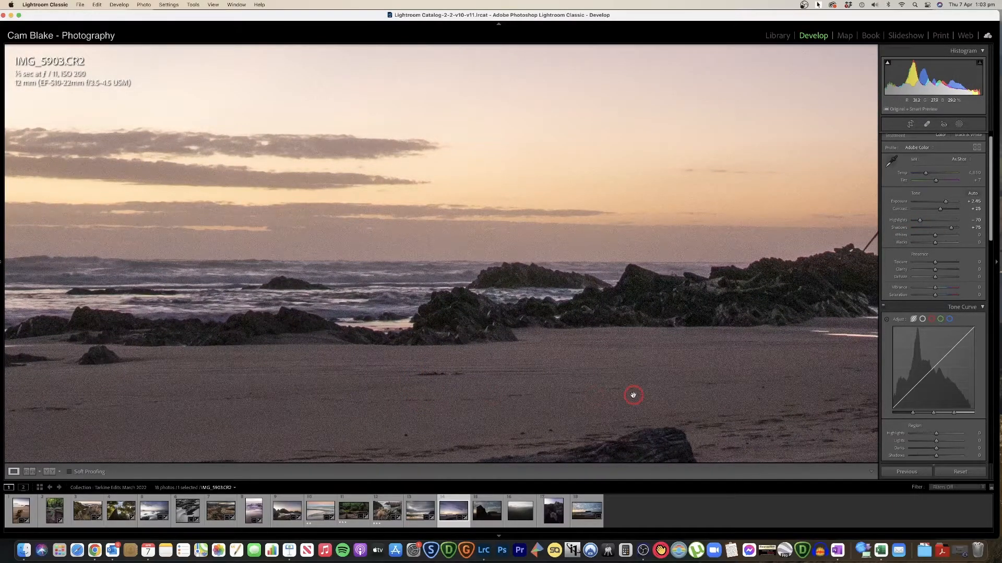
{"action": "left_click", "coordinate": [495, 362]}
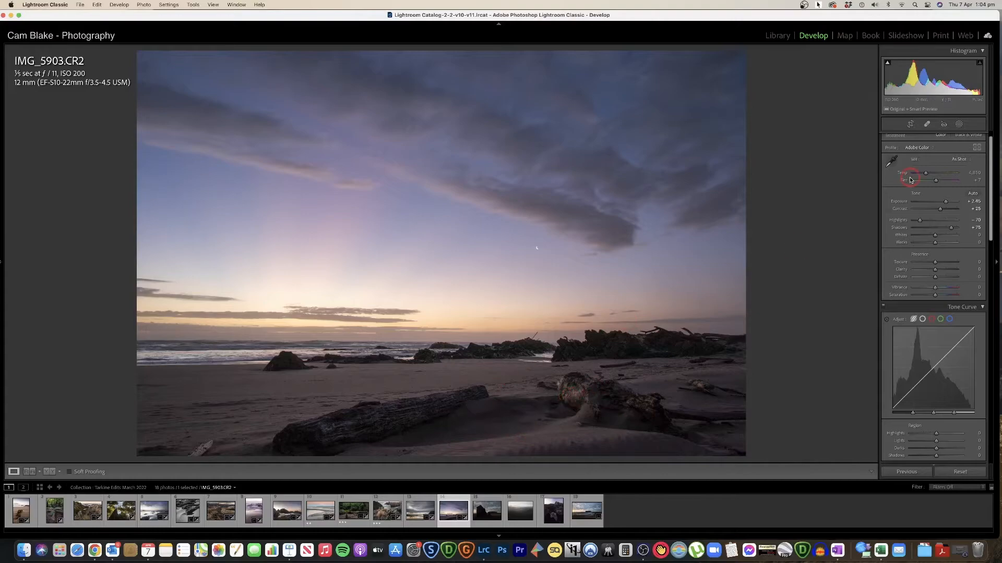
Try a 16 x 9 crop that removes most of the sandy foreground, then enlarge it to include more sand
{"action": "left_click", "coordinate": [911, 124]}
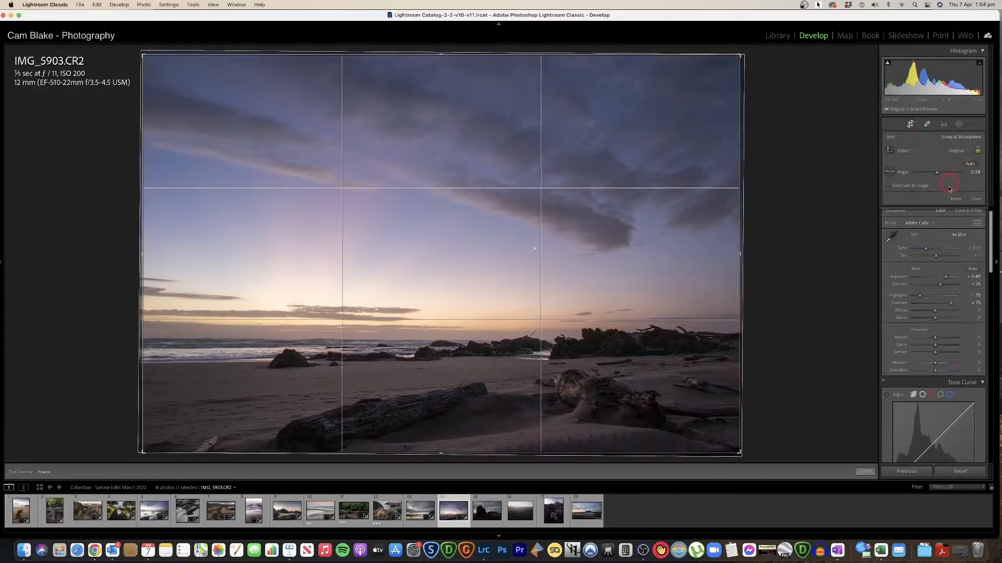
{"action": "left_click", "coordinate": [960, 153]}
{"action": "left_click", "coordinate": [942, 226]}
{"action": "left_click_drag", "start_coordinate": [440, 420], "coordinate": [459, 369]}
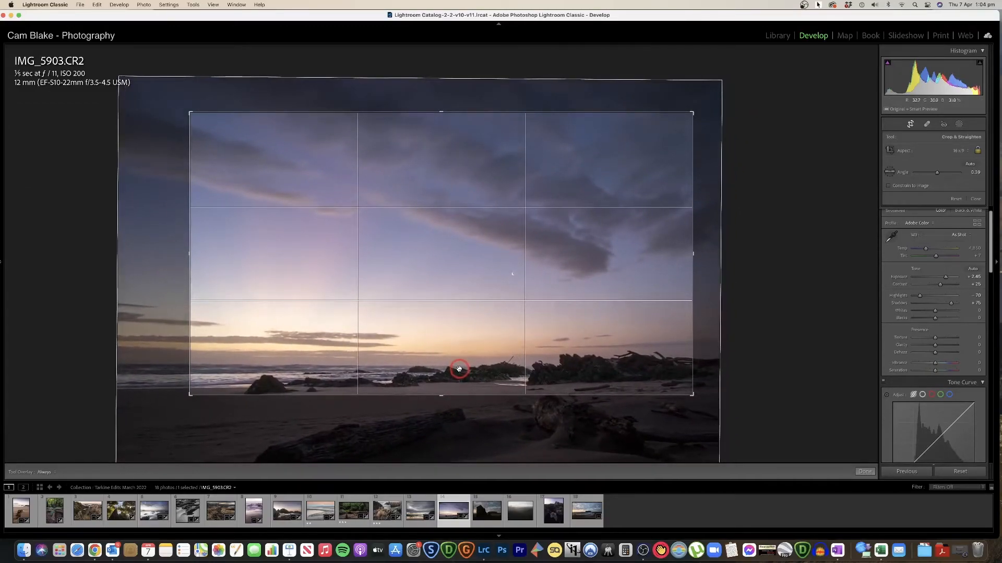
{"action": "key", "text": "Return"}
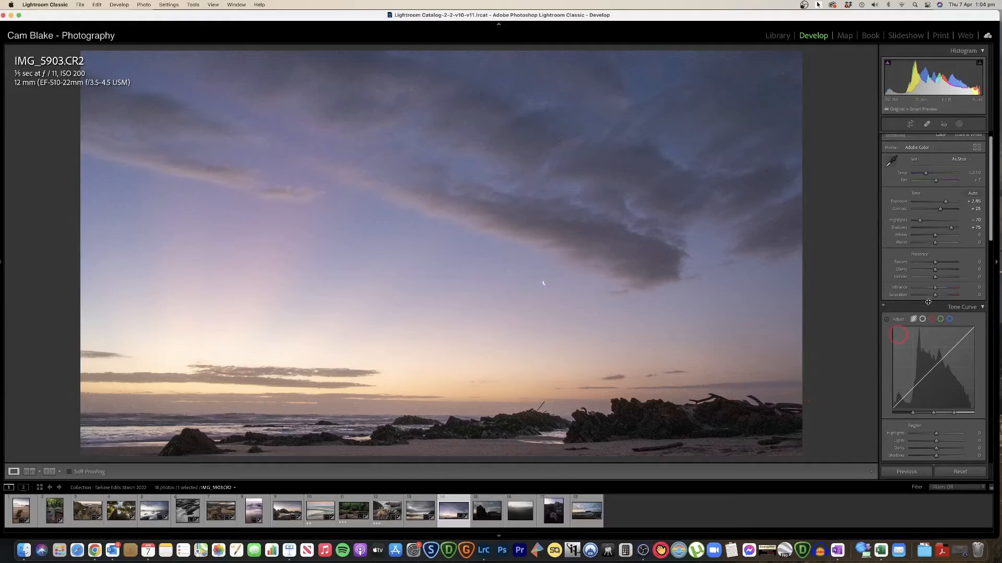
{"action": "left_click", "coordinate": [908, 124]}
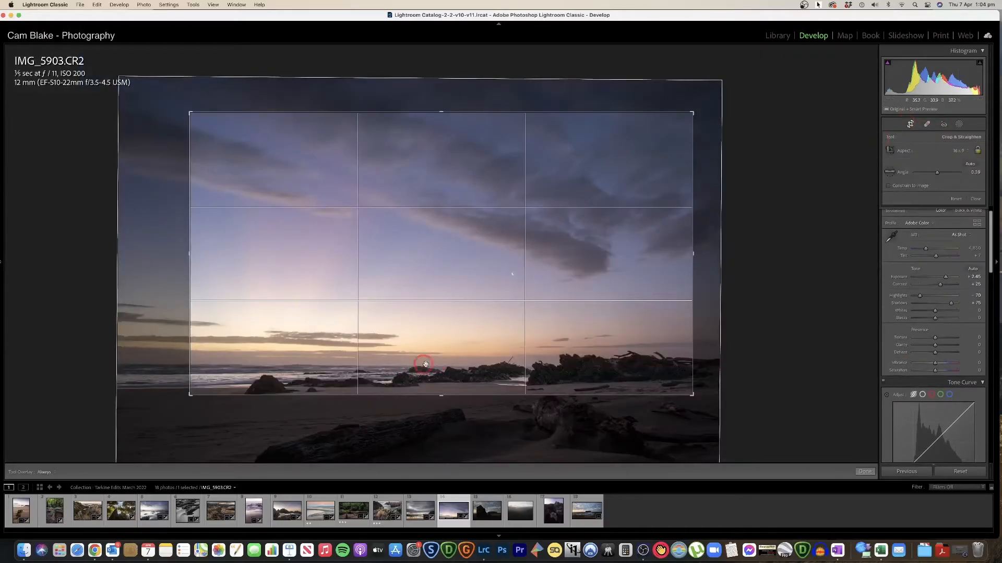
{"action": "left_click_drag", "start_coordinate": [441, 398], "coordinate": [446, 431]}
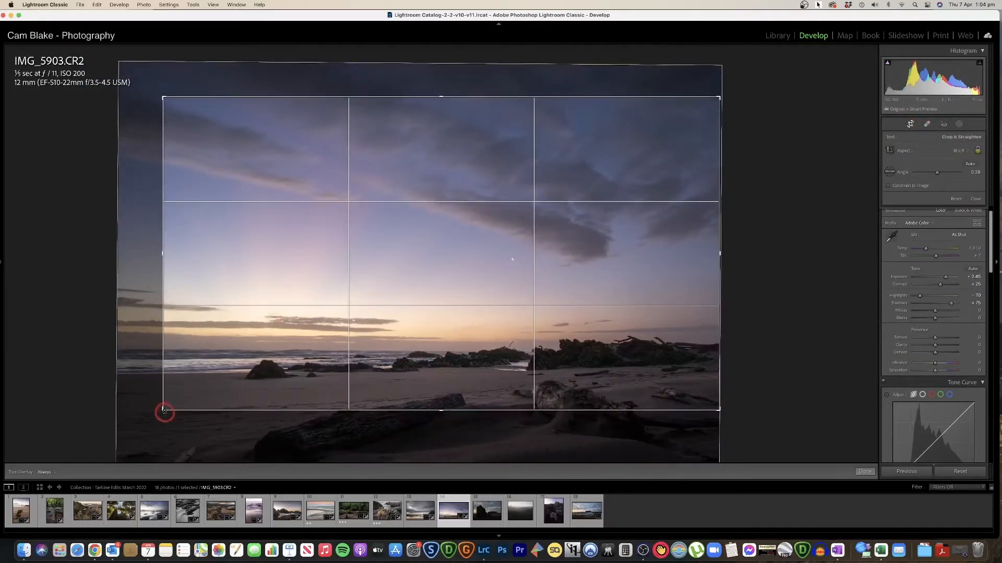
Return the crop to the As Shot aspect ratio and apply the full frame
{"action": "left_click", "coordinate": [958, 150]}
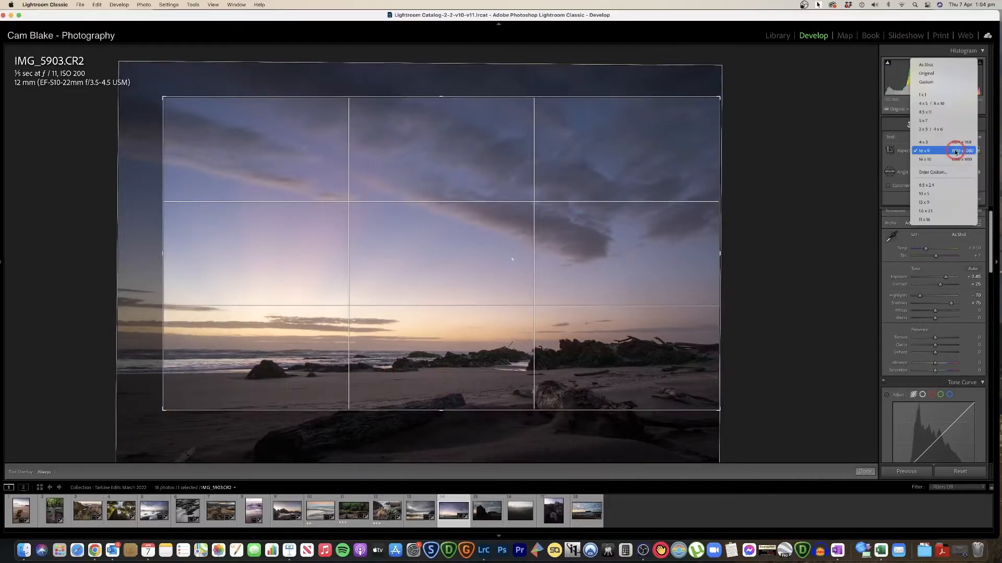
{"action": "left_click", "coordinate": [935, 67]}
{"action": "left_click_drag", "start_coordinate": [780, 307], "coordinate": [790, 302]}
{"action": "key", "text": "Return"}
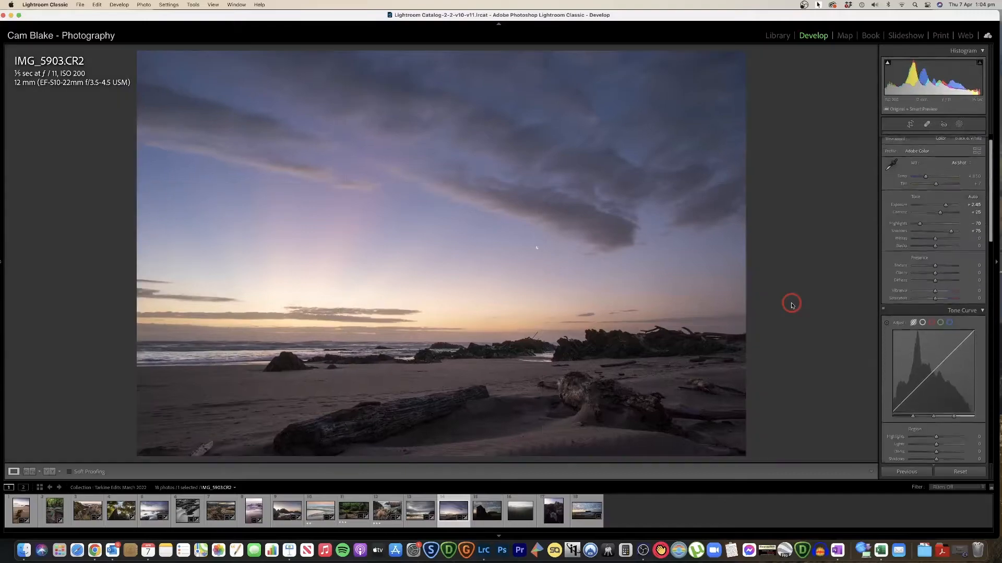
Check the moon up close, then set Texture to -20, Clarity and Dehaze to +10, and Vibrance and Saturation to +5
{"action": "left_click", "coordinate": [533, 248]}
{"action": "left_click", "coordinate": [532, 248]}
{"action": "left_click", "coordinate": [933, 261]}
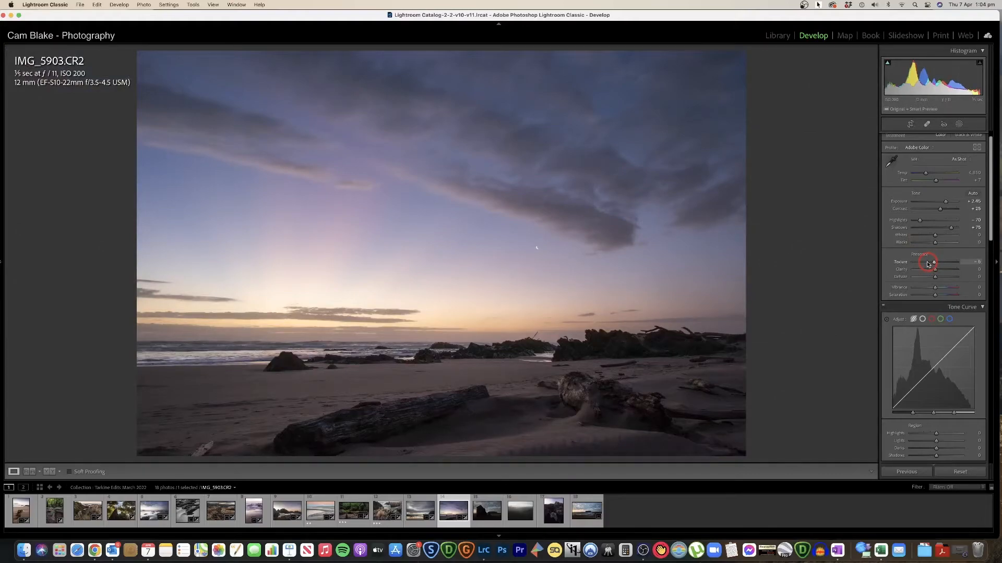
{"action": "left_click", "coordinate": [936, 270]}
{"action": "left_click", "coordinate": [935, 278]}
{"action": "left_click_drag", "start_coordinate": [936, 270], "coordinate": [938, 278]}
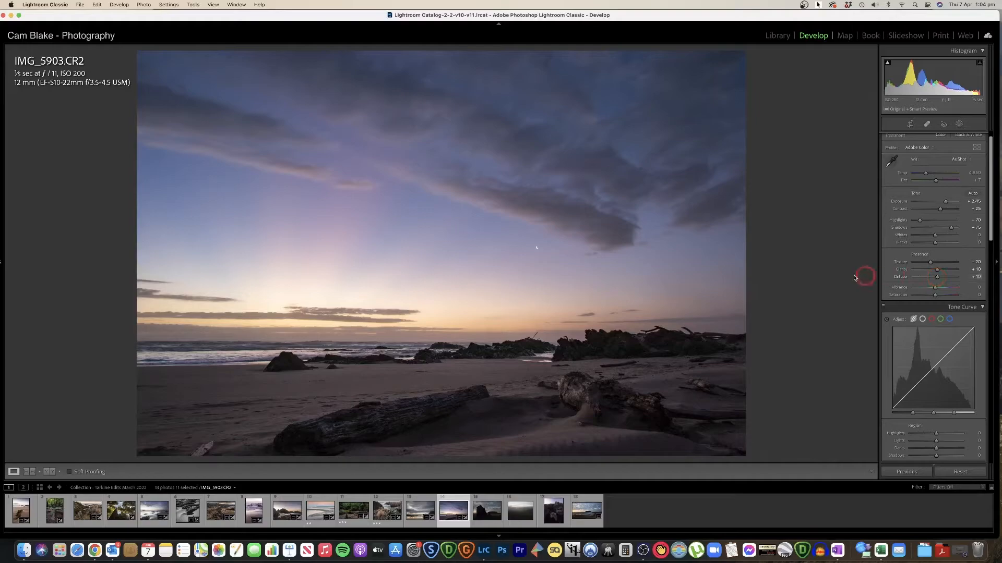
{"action": "scroll", "coordinate": [934, 261], "scroll_direction": "down", "scroll_amount": 5}
{"action": "left_click", "coordinate": [936, 224]}
{"action": "left_click_drag", "start_coordinate": [937, 224], "coordinate": [937, 215]}
Set the tone curve's Highlights to +10 and Shadows to -5
{"action": "scroll", "coordinate": [931, 285], "scroll_direction": "down", "scroll_amount": 3}
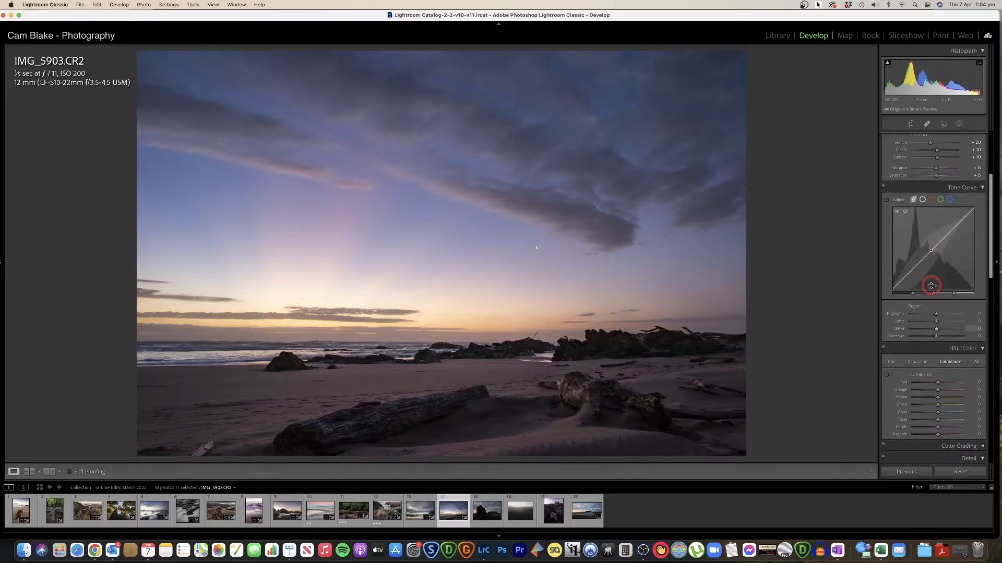
{"action": "left_click_drag", "start_coordinate": [946, 315], "coordinate": [937, 317]}
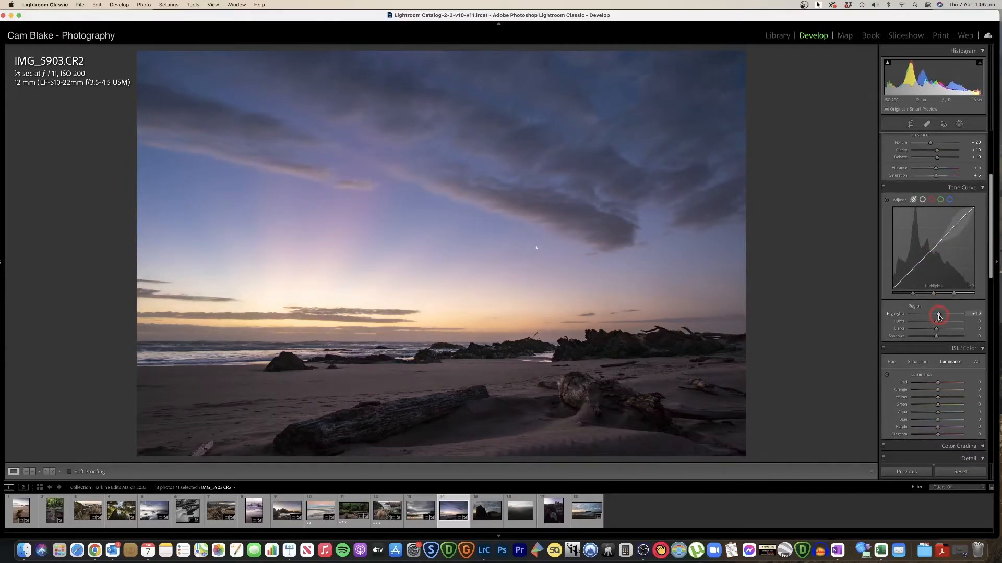
{"action": "left_click_drag", "start_coordinate": [936, 336], "coordinate": [934, 336]}
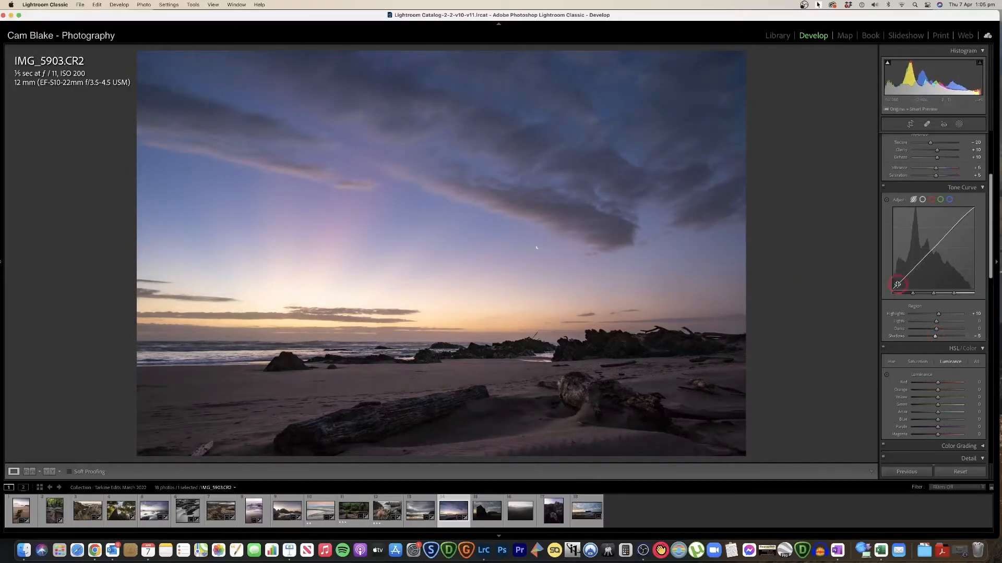
Darken the colour luminance: Orange, Yellow, Purple and Magenta to -5 and Blue to -20
{"action": "scroll", "coordinate": [905, 280], "scroll_direction": "down", "scroll_amount": 5}
{"action": "left_click_drag", "start_coordinate": [928, 288], "coordinate": [932, 317]}
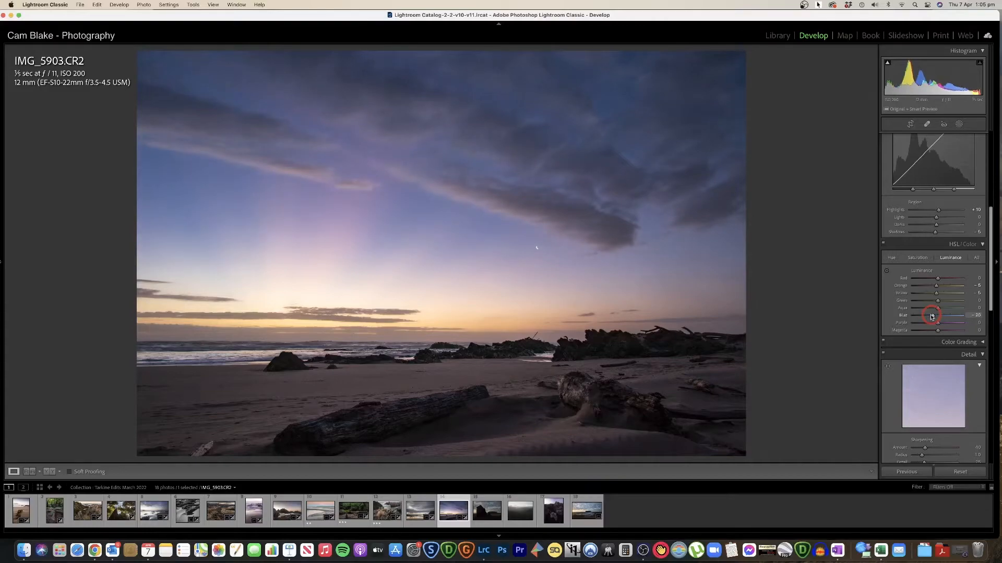
{"action": "left_click_drag", "start_coordinate": [934, 325], "coordinate": [937, 327]}
Set sharpening Masking to 85 and luminance noise reduction to 20, checking the driftwood and rocks up close
{"action": "scroll", "coordinate": [935, 330], "scroll_direction": "down", "scroll_amount": 4}
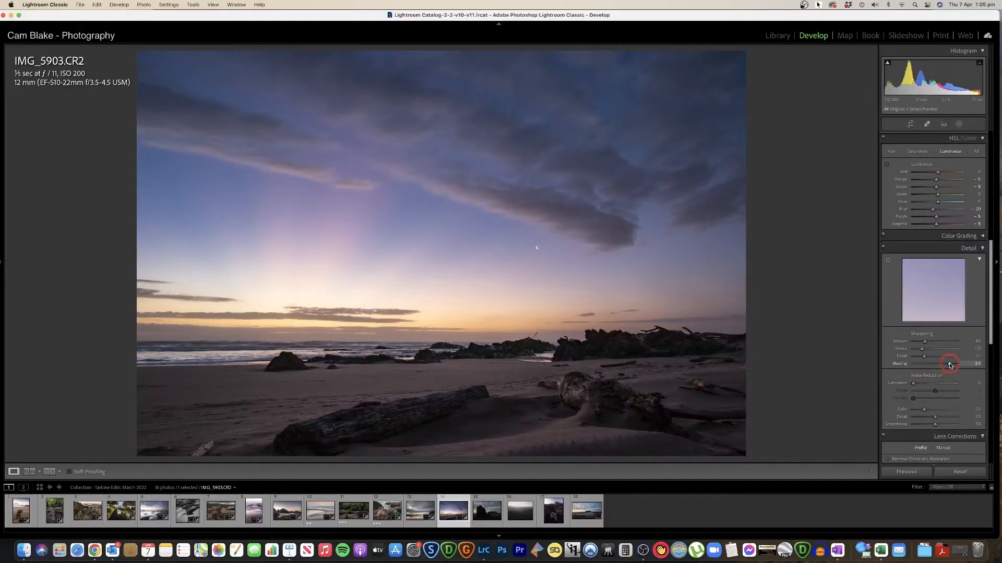
{"action": "left_click_drag", "start_coordinate": [950, 365], "coordinate": [949, 363]}
{"action": "left_click", "coordinate": [574, 380]}
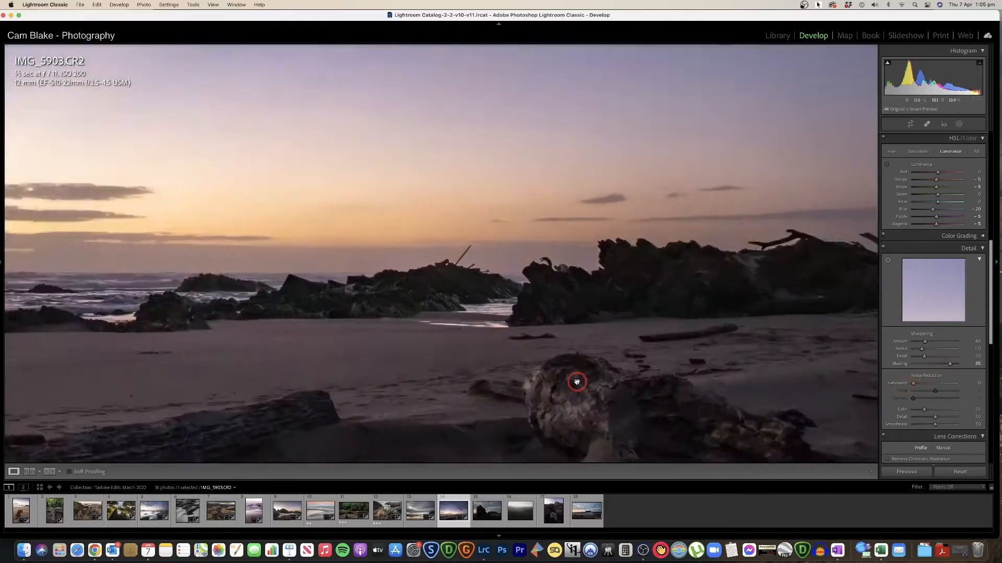
{"action": "left_click", "coordinate": [919, 385]}
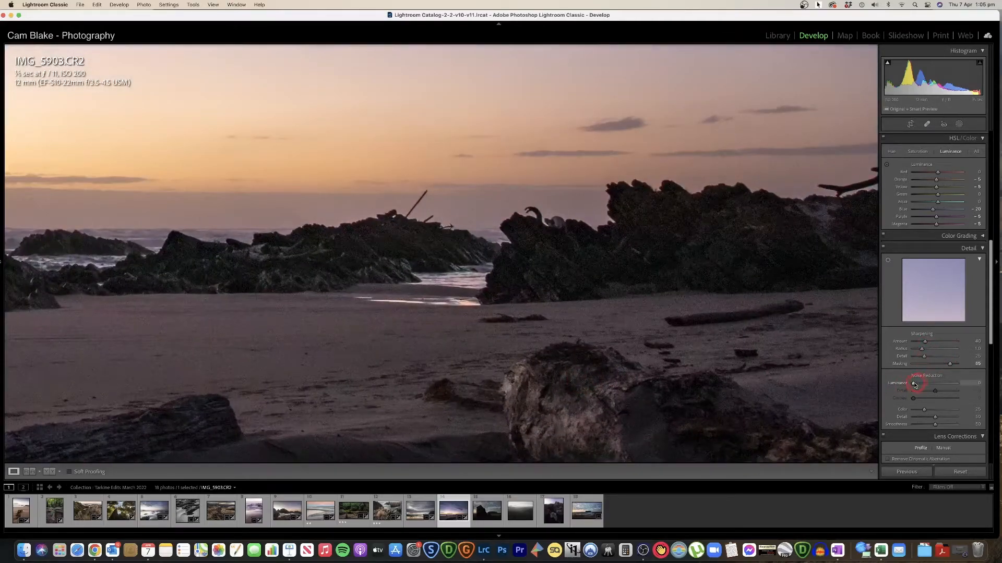
{"action": "left_click_drag", "start_coordinate": [914, 385], "coordinate": [924, 386]}
{"action": "left_click", "coordinate": [678, 318]}
{"action": "left_click", "coordinate": [385, 413]}
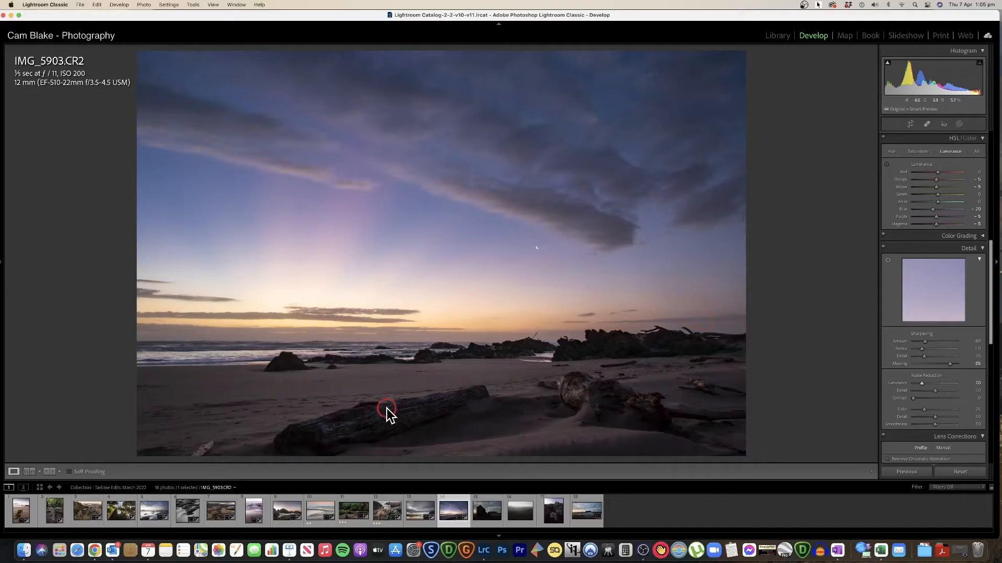
{"action": "left_click", "coordinate": [391, 401]}
Remove chromatic aberration and enable the lens profile corrections for the photo
{"action": "scroll", "coordinate": [919, 367], "scroll_direction": "down", "scroll_amount": 2}
{"action": "scroll", "coordinate": [920, 367], "scroll_direction": "down", "scroll_amount": 3}
{"action": "left_click", "coordinate": [899, 351]}
{"action": "left_click", "coordinate": [900, 358]}
{"action": "scroll", "coordinate": [908, 351], "scroll_direction": "down", "scroll_amount": 2}
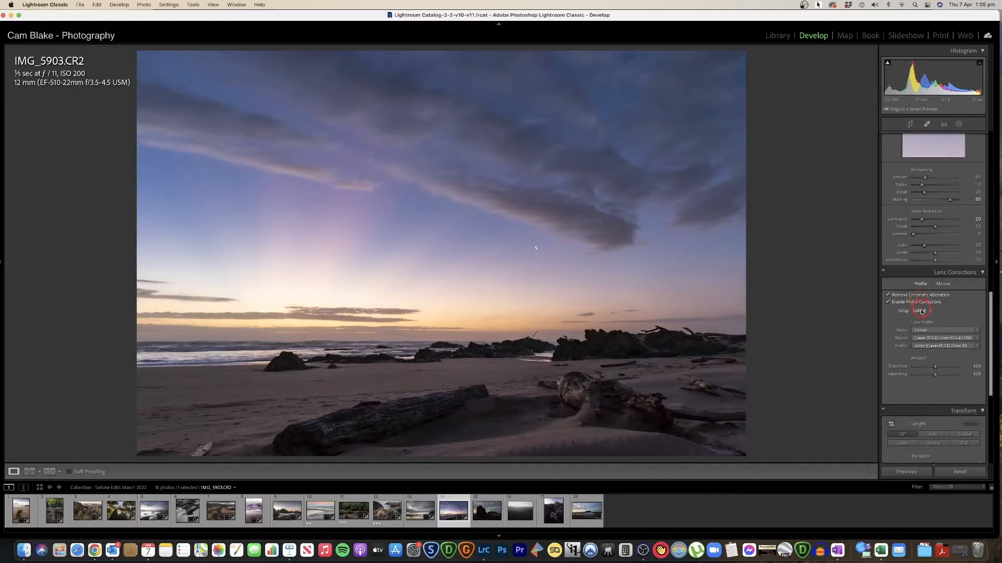
{"action": "scroll", "coordinate": [921, 311], "scroll_direction": "down", "scroll_amount": 1}
Create a Select Sky mask, lower its Highlights to -70 and reduce its Exposure slightly
{"action": "scroll", "coordinate": [911, 273], "scroll_direction": "up", "scroll_amount": 3}
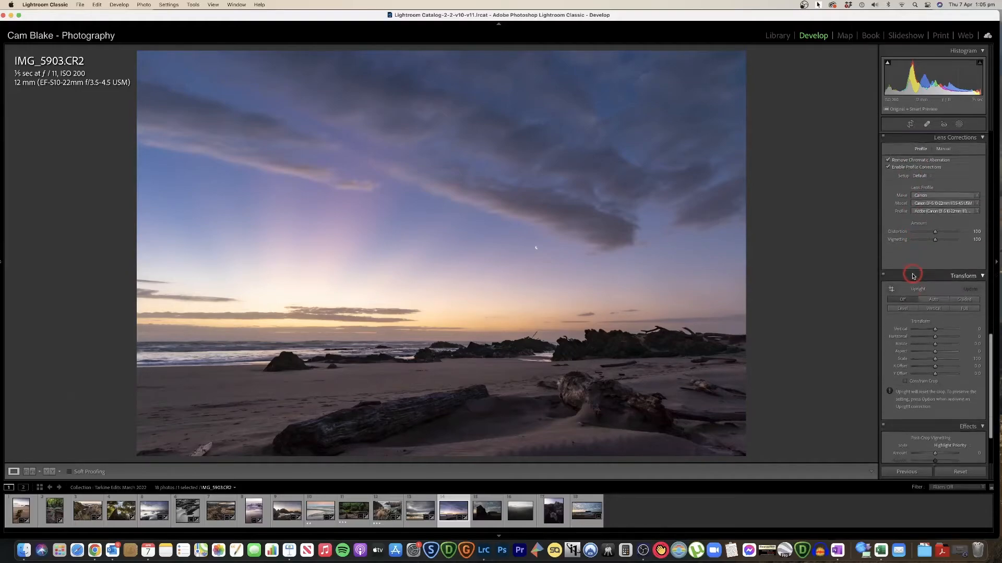
{"action": "scroll", "coordinate": [928, 234], "scroll_direction": "up", "scroll_amount": 5}
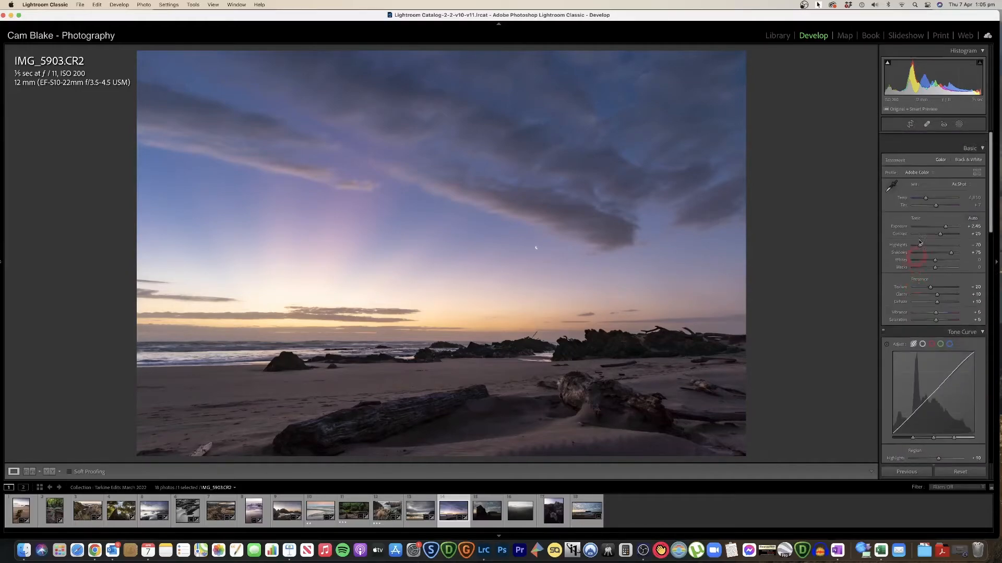
{"action": "left_click", "coordinate": [958, 126]}
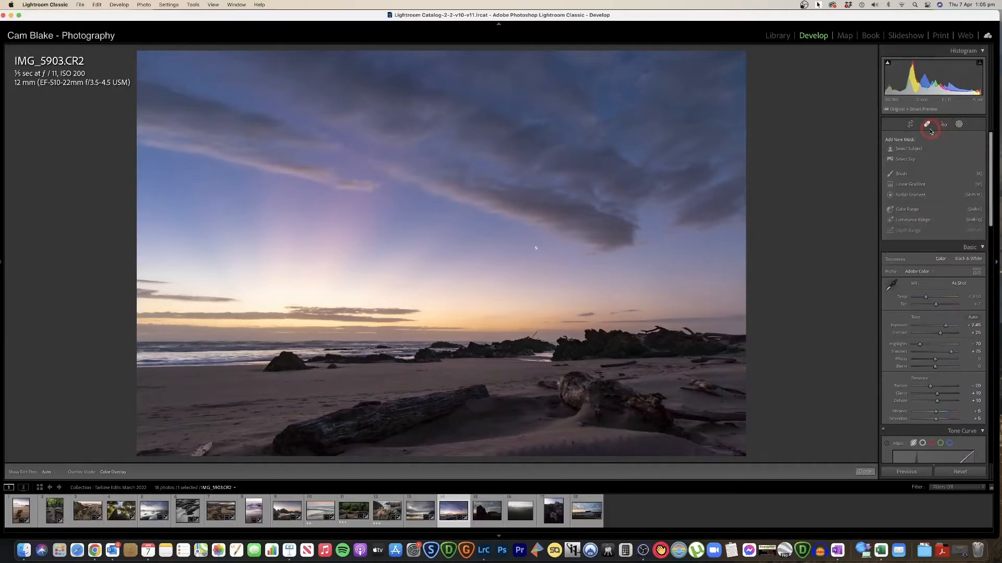
{"action": "left_click", "coordinate": [905, 160]}
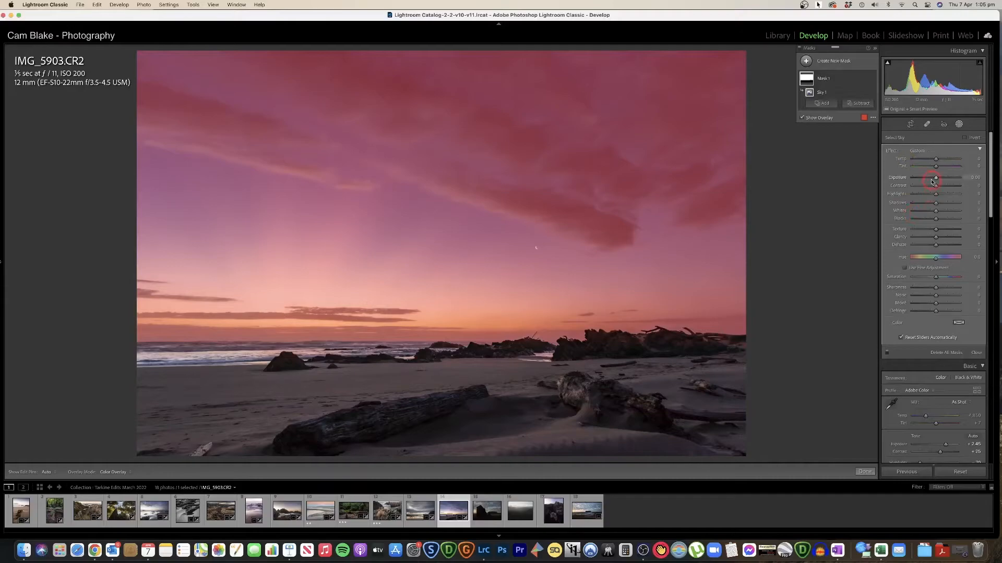
{"action": "left_click_drag", "start_coordinate": [924, 194], "coordinate": [932, 180]}
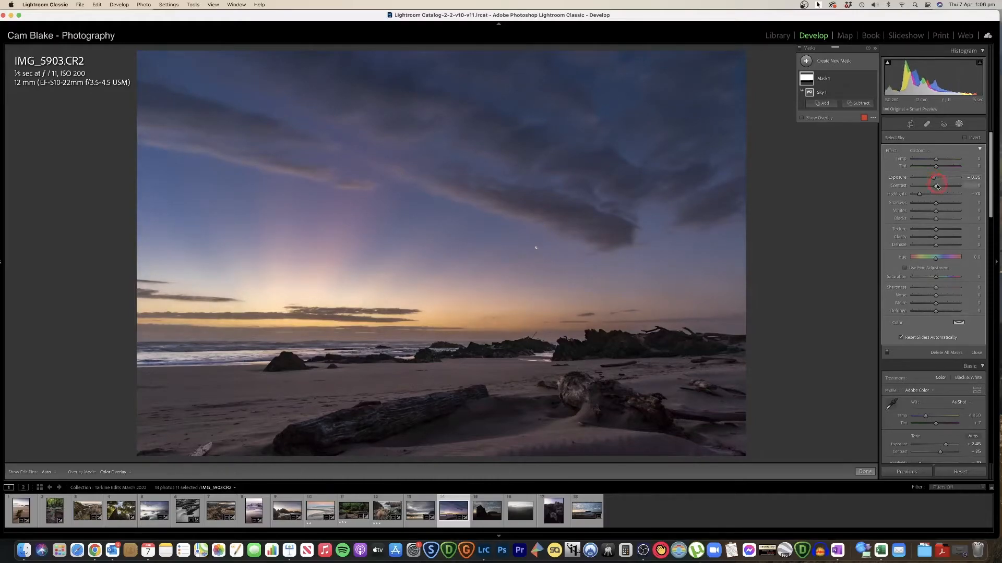
Boost the sky mask's Contrast, Texture, Clarity and Dehaze slightly and finish masking
{"action": "left_click_drag", "start_coordinate": [943, 185], "coordinate": [937, 230]}
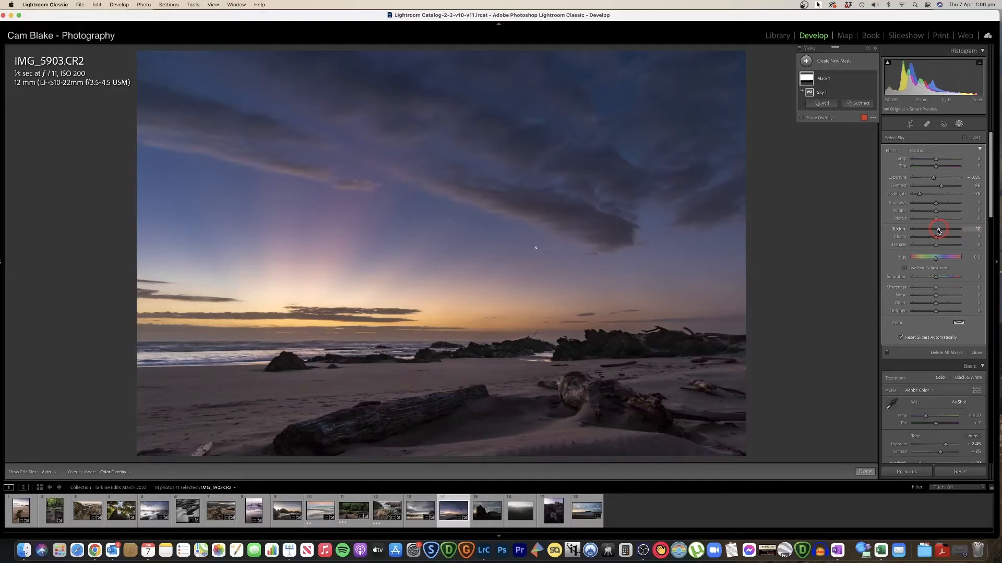
{"action": "left_click_drag", "start_coordinate": [936, 238], "coordinate": [939, 238]}
{"action": "left_click_drag", "start_coordinate": [937, 245], "coordinate": [937, 246]}
{"action": "left_click_drag", "start_coordinate": [937, 245], "coordinate": [936, 246]}
{"action": "left_click", "coordinate": [864, 471]}
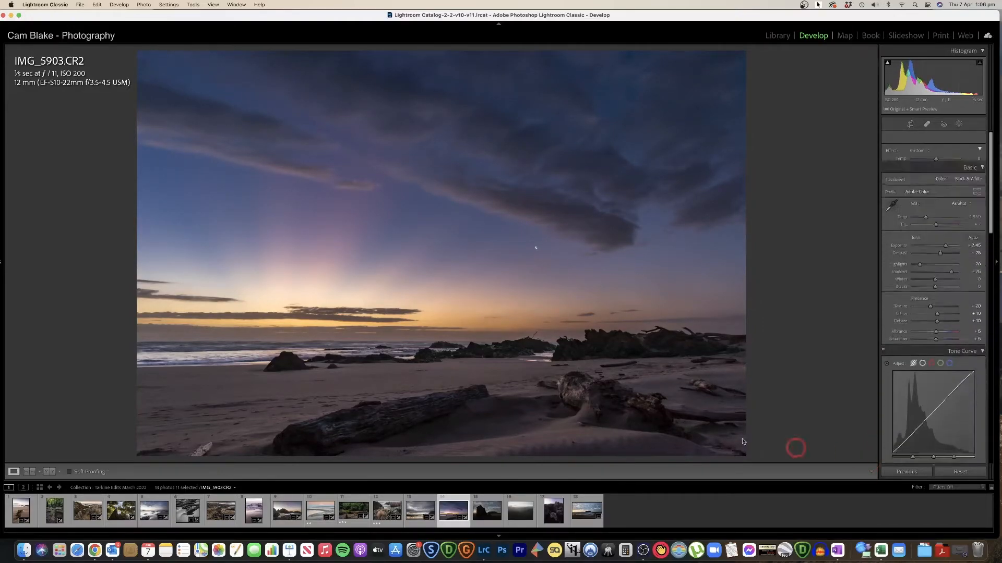
Heal the dust spots in the blue sky beside the pink glow, redoing one with a larger Heal brush
{"action": "left_click", "coordinate": [195, 251]}
{"action": "left_click", "coordinate": [926, 125]}
{"action": "left_click", "coordinate": [214, 264]}
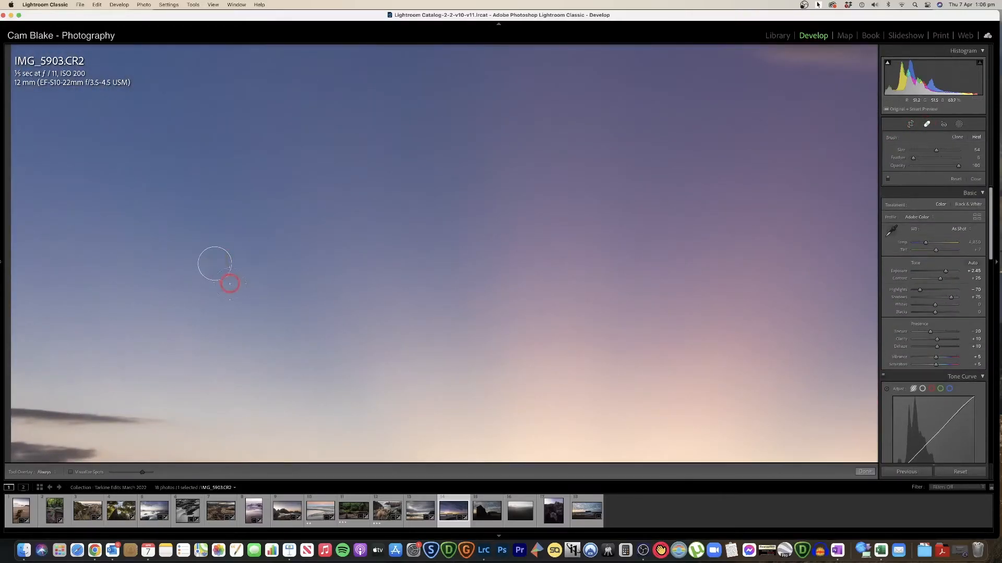
{"action": "key", "text": "Delete"}
{"action": "scroll", "coordinate": [212, 275], "scroll_direction": "up", "scroll_amount": 3}
{"action": "left_click", "coordinate": [217, 266]}
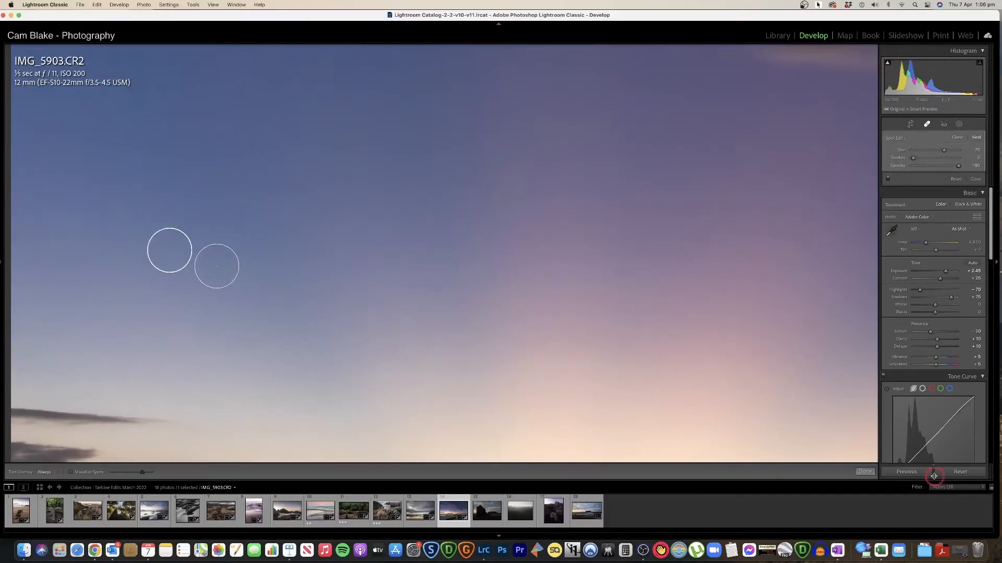
{"action": "left_click", "coordinate": [864, 472]}
{"action": "left_click", "coordinate": [512, 365]}
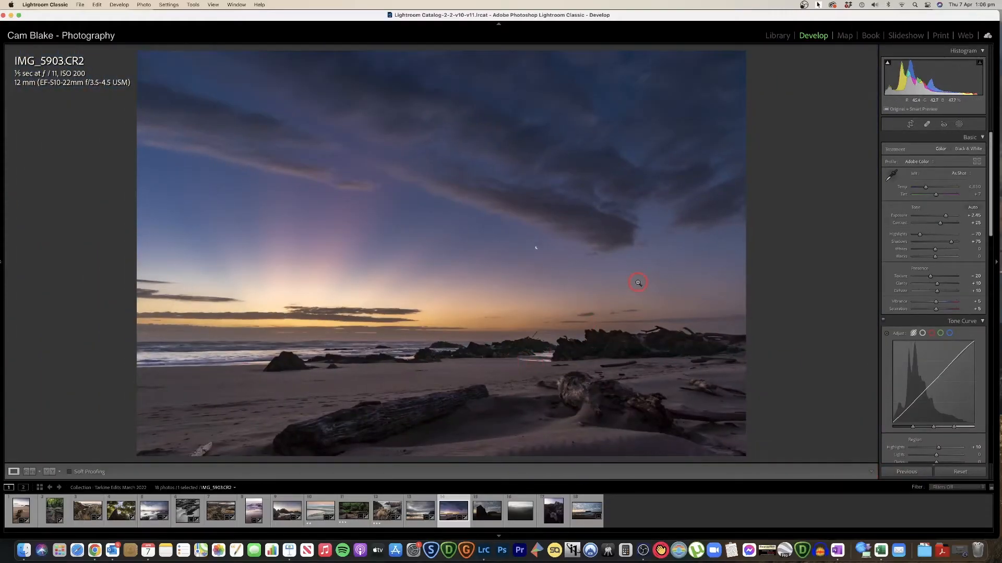
Raise the beach photo's Exposure to +2.65 and compare it with the original side by side, including the driftwood up close
{"action": "key", "text": "y"}
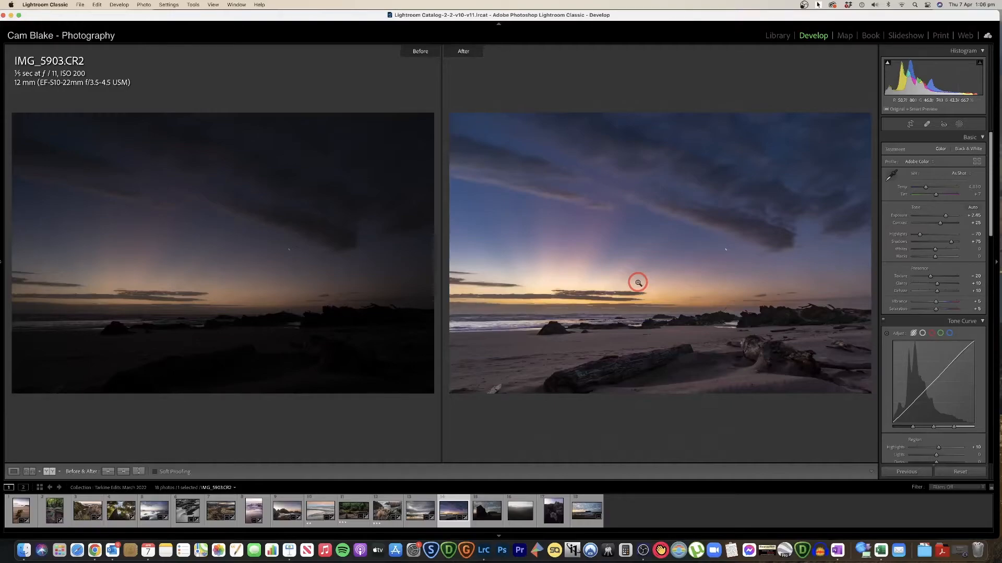
{"action": "key", "text": "y"}
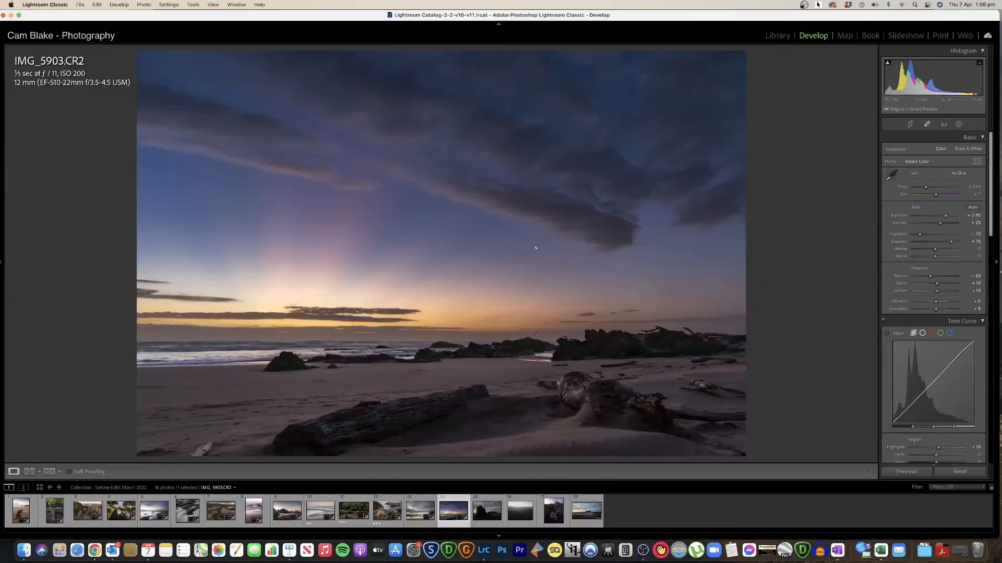
{"action": "left_click_drag", "start_coordinate": [945, 214], "coordinate": [946, 217]}
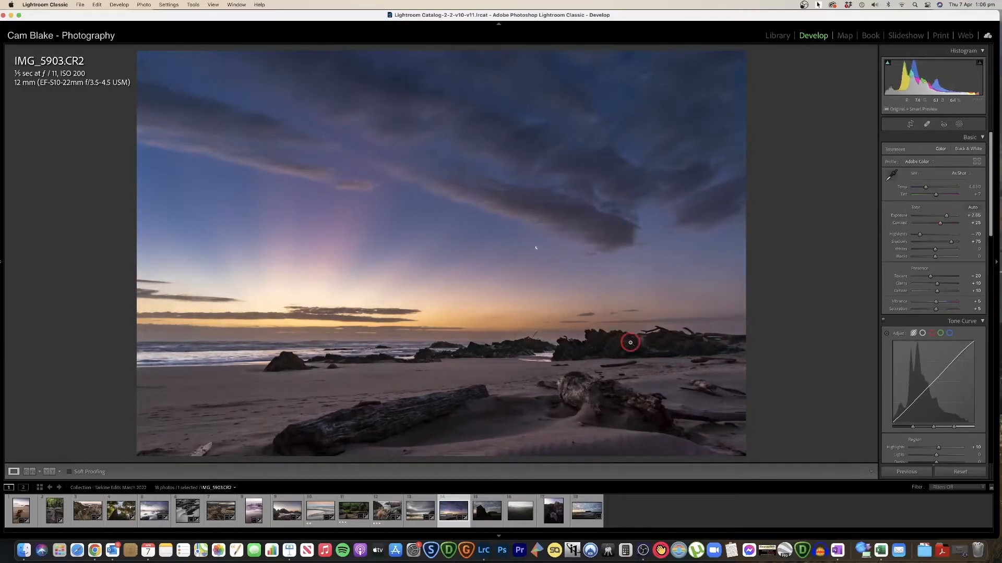
{"action": "key", "text": "y"}
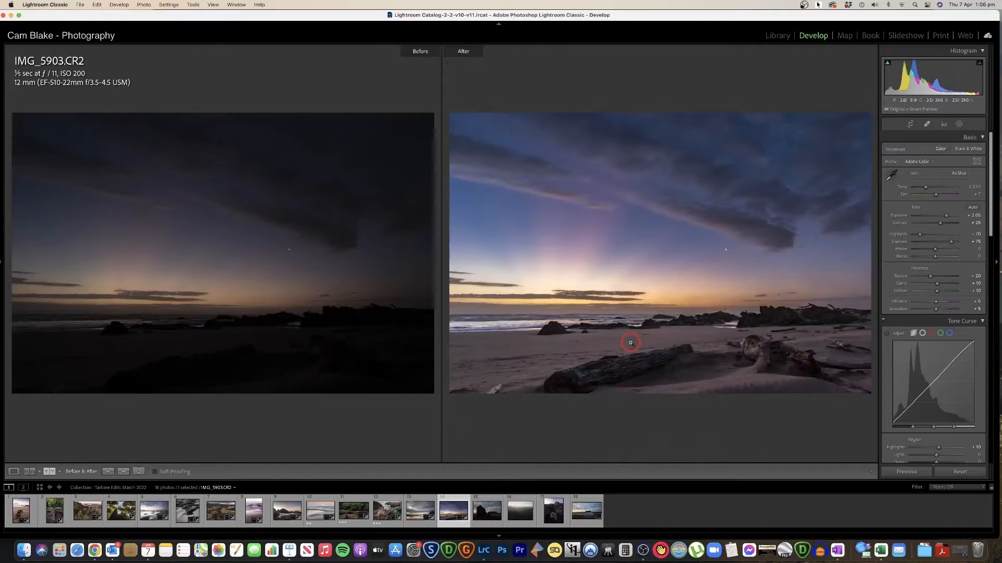
{"action": "left_click", "coordinate": [329, 349]}
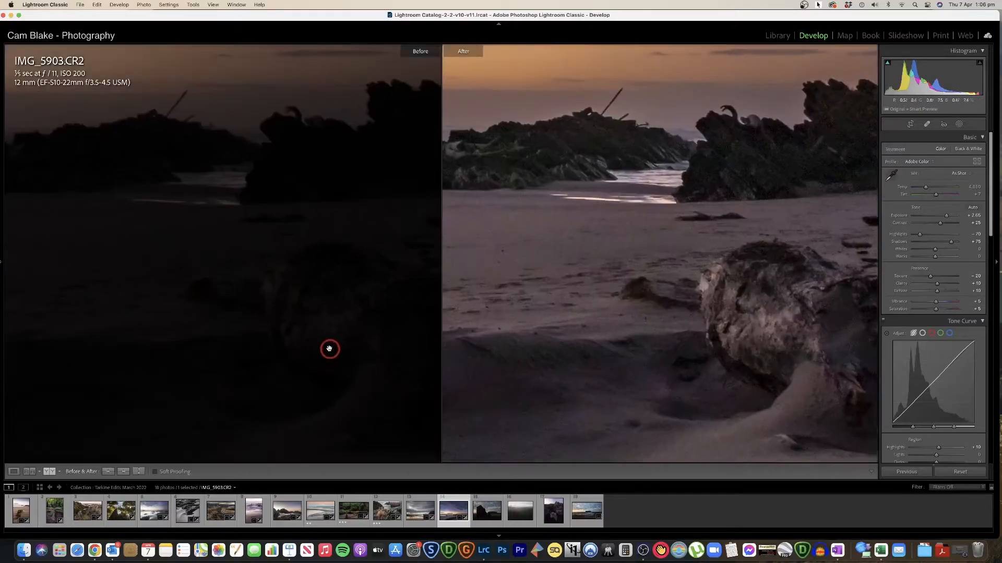
{"action": "left_click", "coordinate": [323, 345]}
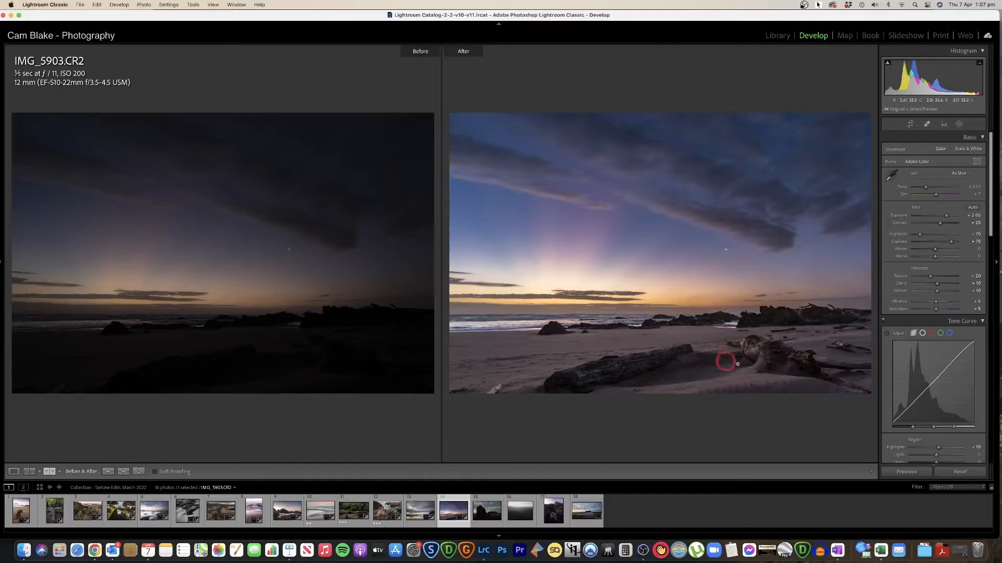
{"action": "key", "text": "y"}
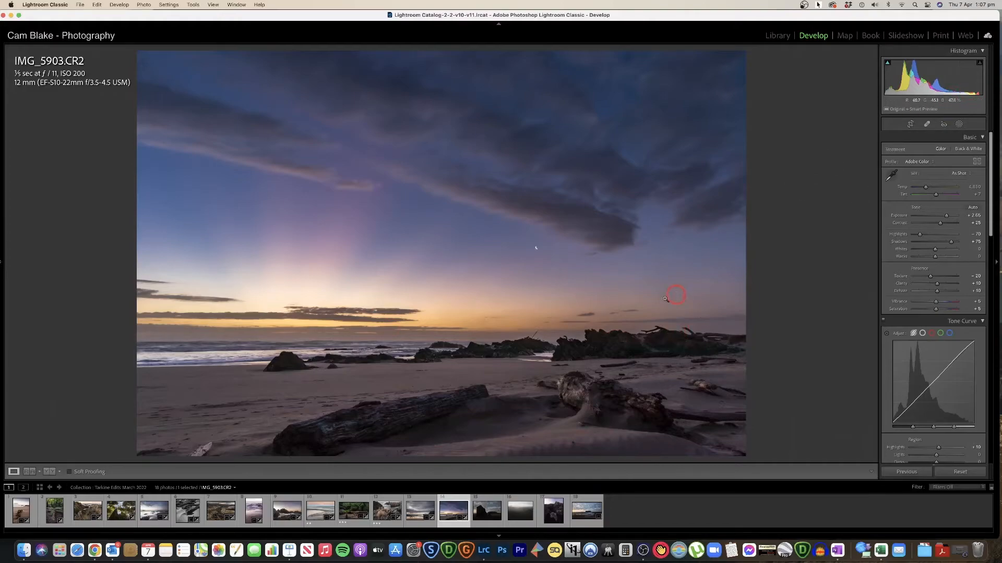
Set the beach photo's Shadows to +80 and compare the result with the original once more
{"action": "left_click_drag", "start_coordinate": [951, 239], "coordinate": [952, 242]}
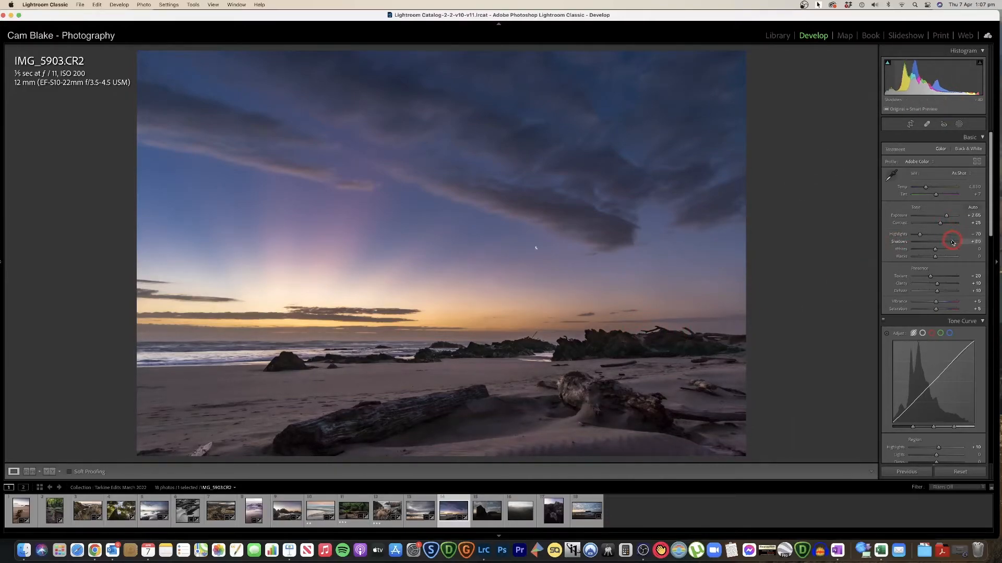
{"action": "key", "text": "y"}
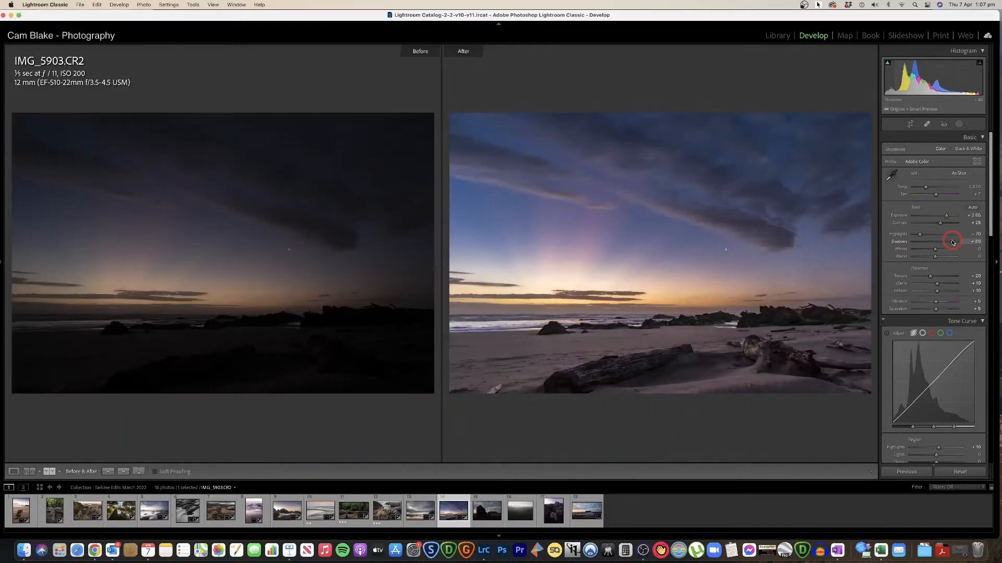
{"action": "key", "text": "y"}
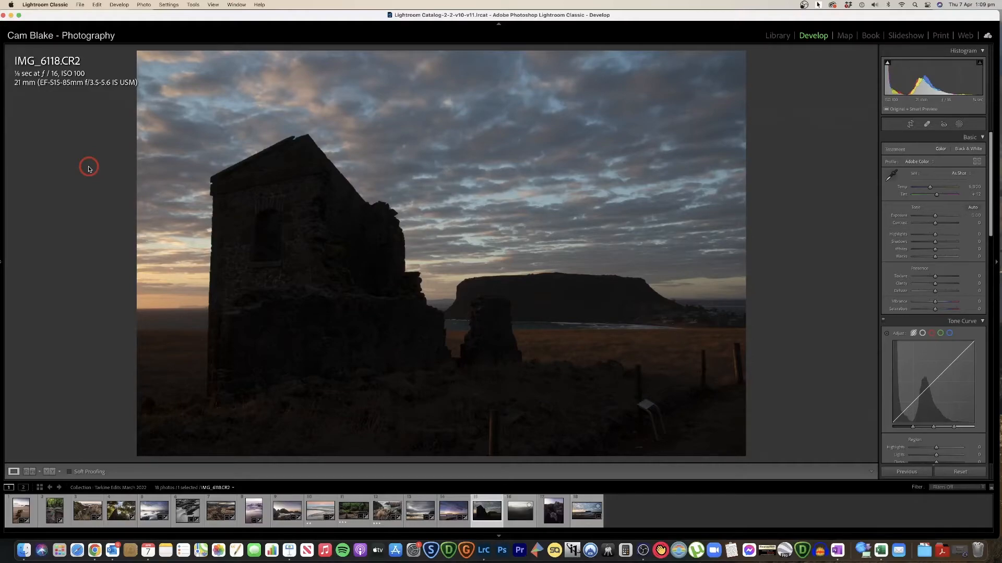
Check the shadow clipping on the ruin photo IMG_6118.CR2 and straighten it to an angle of 0.07
{"action": "left_click", "coordinate": [887, 63]}
{"action": "left_click", "coordinate": [910, 124]}
{"action": "left_click_drag", "start_coordinate": [833, 146], "coordinate": [833, 146]}
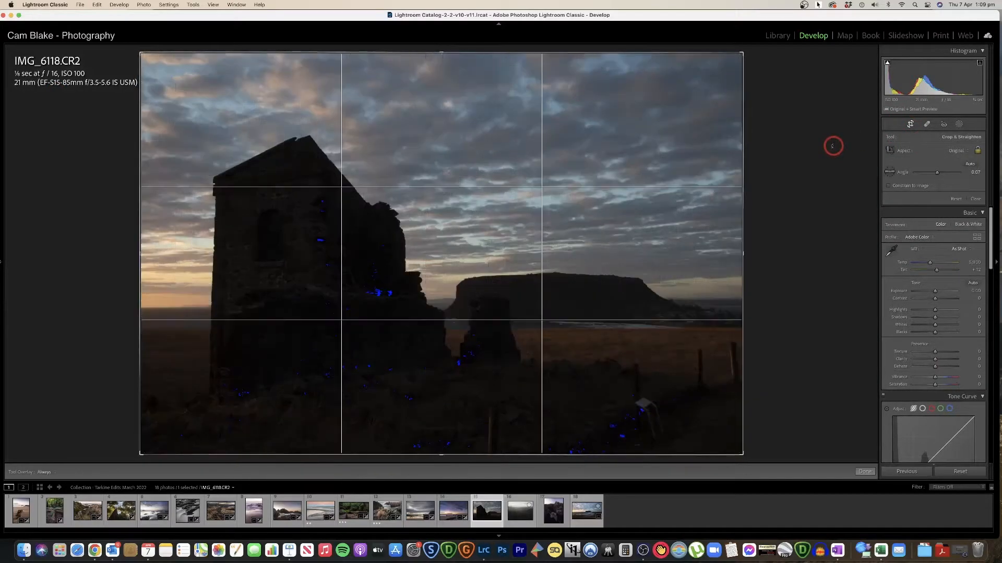
{"action": "key", "text": "r"}
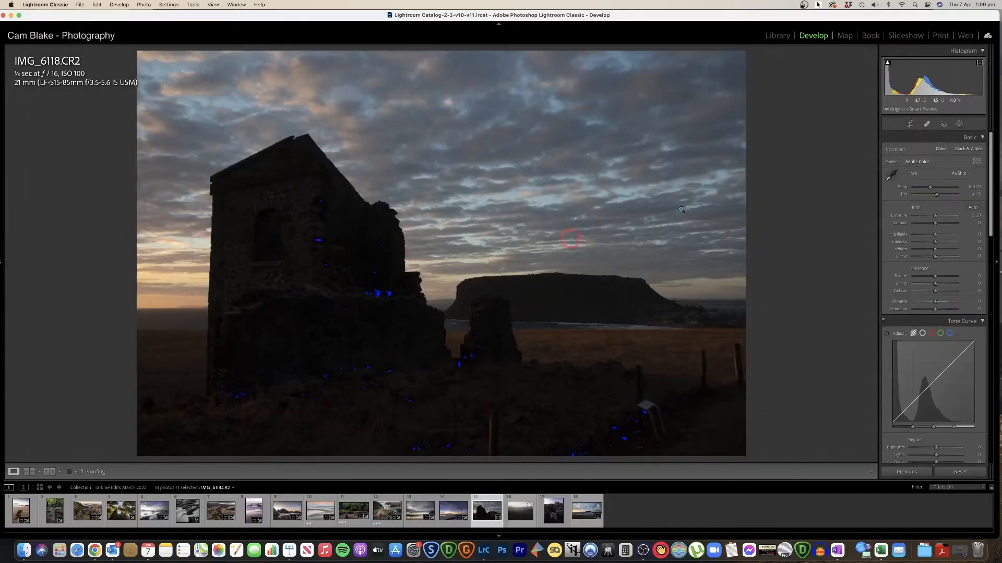
{"action": "left_click", "coordinate": [887, 63]}
Brighten the ruin photo temporarily to crop away the lower foreground at the original aspect ratio, and reset its Exposure
{"action": "left_click_drag", "start_coordinate": [935, 216], "coordinate": [943, 219]}
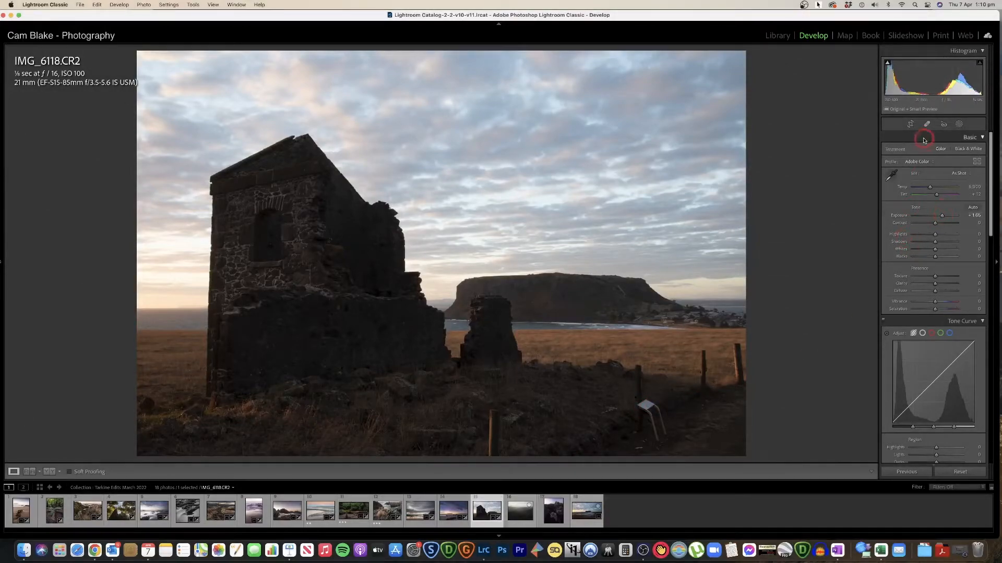
{"action": "left_click", "coordinate": [910, 125]}
{"action": "mouse_move", "coordinate": [434, 452]}
{"action": "left_mouse_down"}
{"action": "mouse_move", "coordinate": [447, 424]}
{"action": "mouse_move", "coordinate": [450, 441]}
{"action": "left_mouse_up"}
{"action": "key", "text": "Return"}
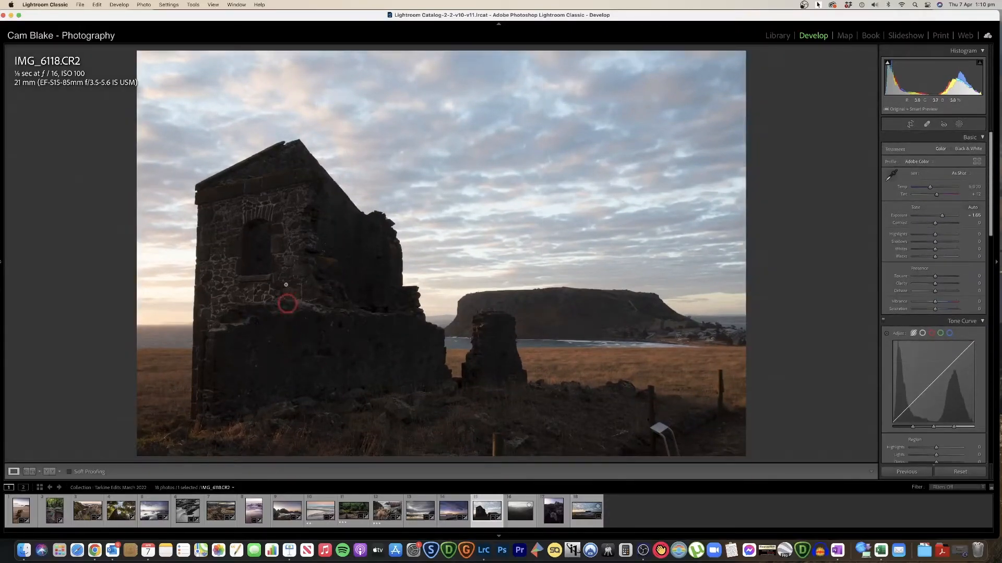
{"action": "double_click", "coordinate": [942, 219]}
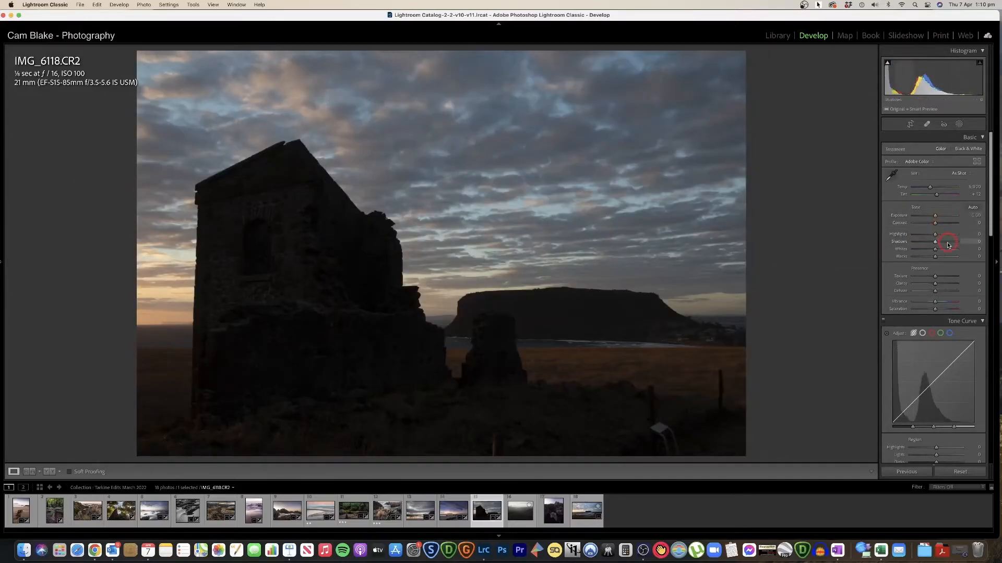
Set Exposure to +2.20, Contrast to +30, Highlights to -75, Texture to -10, and Clarity and Dehaze to +10
{"action": "left_click_drag", "start_coordinate": [937, 217], "coordinate": [942, 223]}
{"action": "left_click_drag", "start_coordinate": [931, 235], "coordinate": [946, 218]}
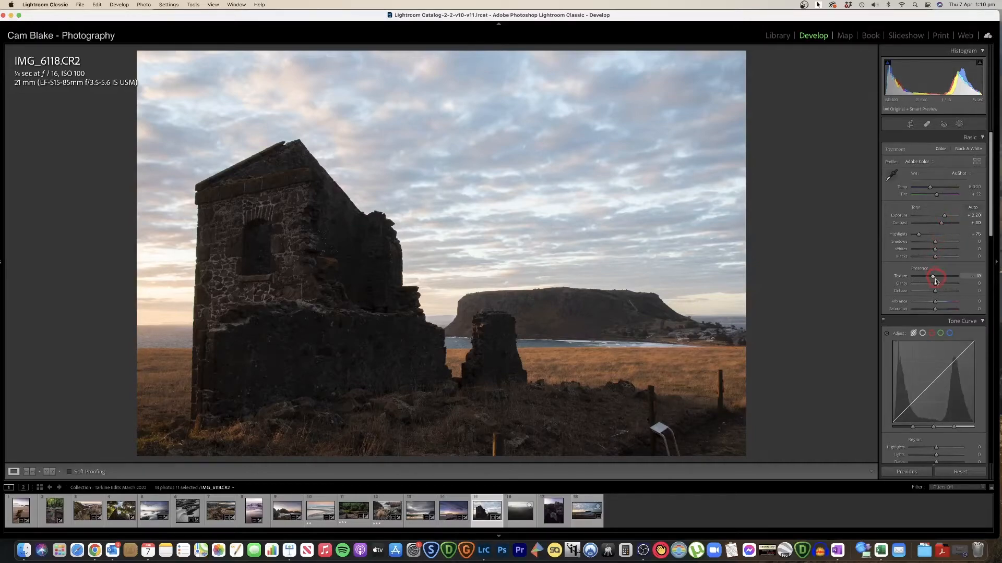
{"action": "left_click_drag", "start_coordinate": [935, 284], "coordinate": [937, 291]}
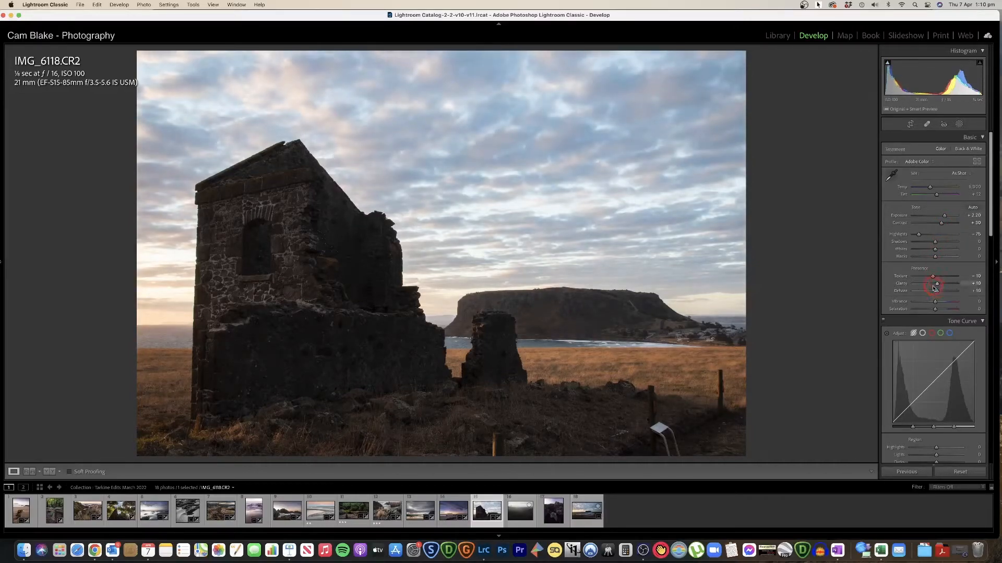
Lift the Shadows to +65 and bring the Exposure down to +1.50 for the ruin photo
{"action": "mouse_move", "coordinate": [936, 243]}
{"action": "left_mouse_down"}
{"action": "mouse_move", "coordinate": [947, 242]}
{"action": "mouse_move", "coordinate": [941, 216]}
{"action": "mouse_move", "coordinate": [947, 242]}
{"action": "left_mouse_up"}
{"action": "left_click", "coordinate": [946, 243]}
{"action": "left_click_drag", "start_coordinate": [331, 273], "coordinate": [331, 273]}
{"action": "left_click_drag", "start_coordinate": [941, 217], "coordinate": [941, 218]}
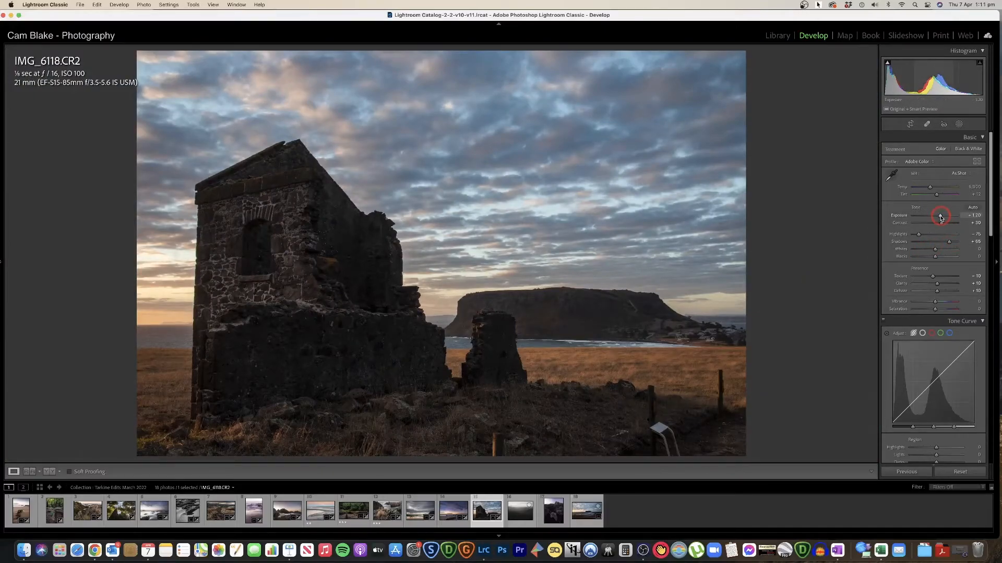
{"action": "left_click_drag", "start_coordinate": [942, 218], "coordinate": [941, 218]}
{"action": "left_click_drag", "start_coordinate": [942, 218], "coordinate": [943, 218]}
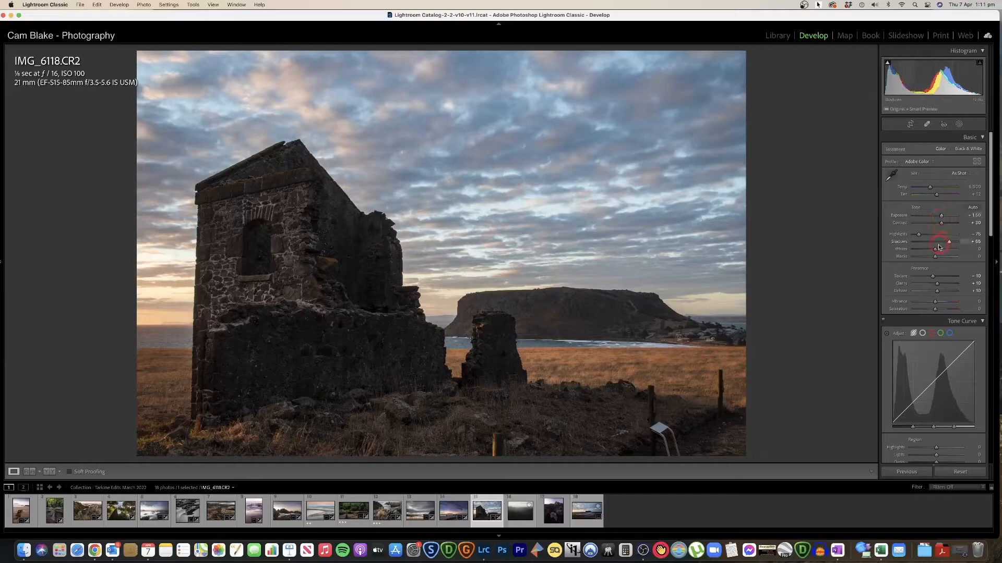
Set the tone curve's Highlights to +20 and its Shadows to -15
{"action": "double_click", "coordinate": [936, 309]}
{"action": "scroll", "coordinate": [936, 311], "scroll_direction": "down", "scroll_amount": 5}
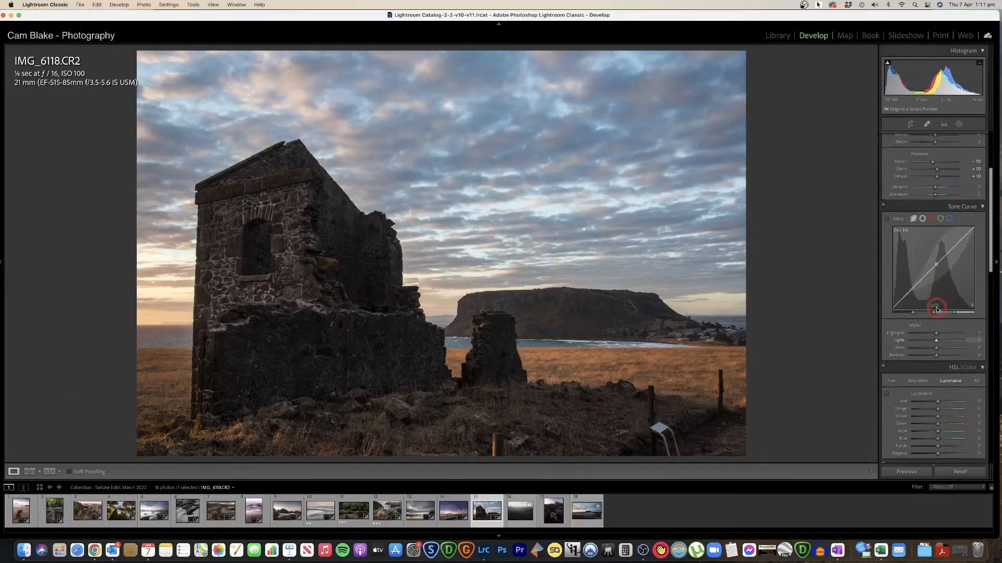
{"action": "scroll", "coordinate": [939, 306], "scroll_direction": "down", "scroll_amount": 2}
{"action": "left_click_drag", "start_coordinate": [948, 304], "coordinate": [932, 323]}
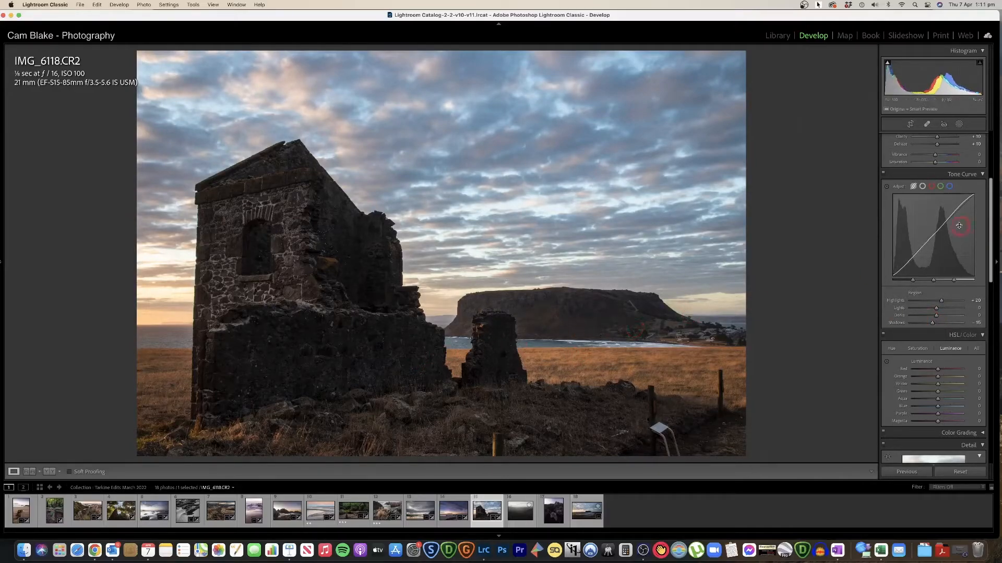
Warm the colour temperature slightly and inspect the horizon, the grass field and the stonework up close
{"action": "scroll", "coordinate": [939, 224], "scroll_direction": "up", "scroll_amount": 5}
{"action": "mouse_move", "coordinate": [931, 190]}
{"action": "left_mouse_down"}
{"action": "mouse_move", "coordinate": [923, 190]}
{"action": "mouse_move", "coordinate": [932, 189]}
{"action": "left_mouse_up"}
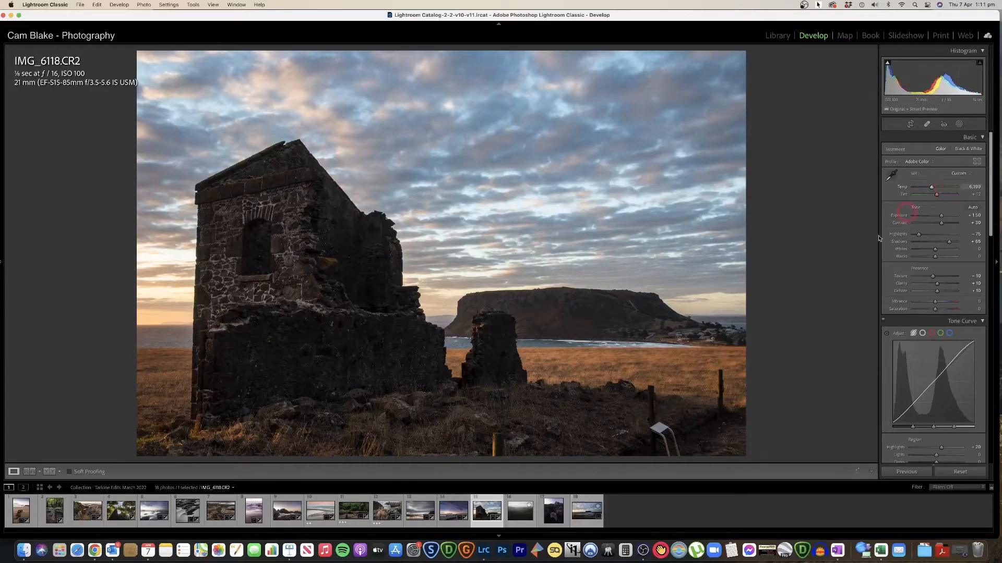
{"action": "left_click", "coordinate": [167, 322]}
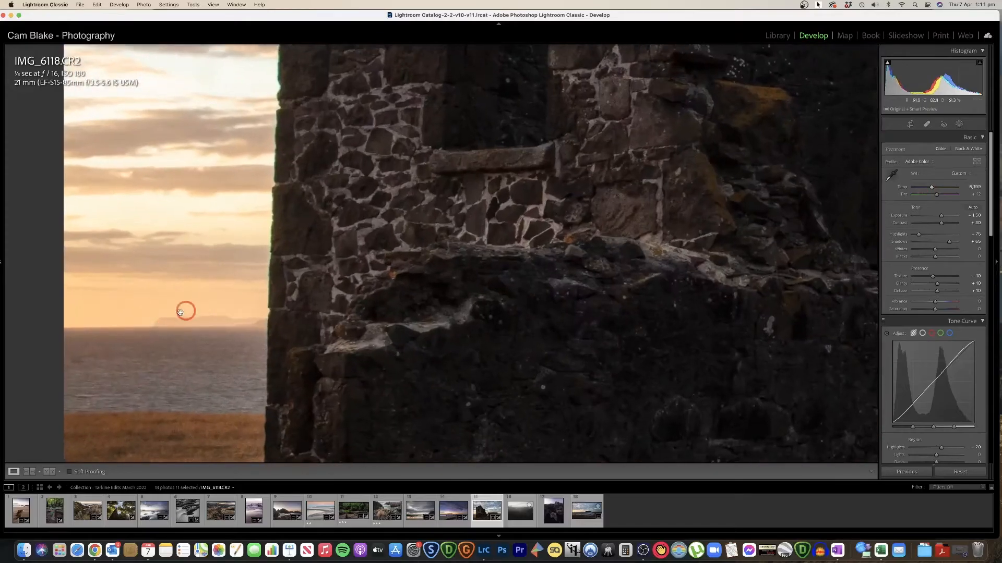
{"action": "left_click", "coordinate": [187, 319]}
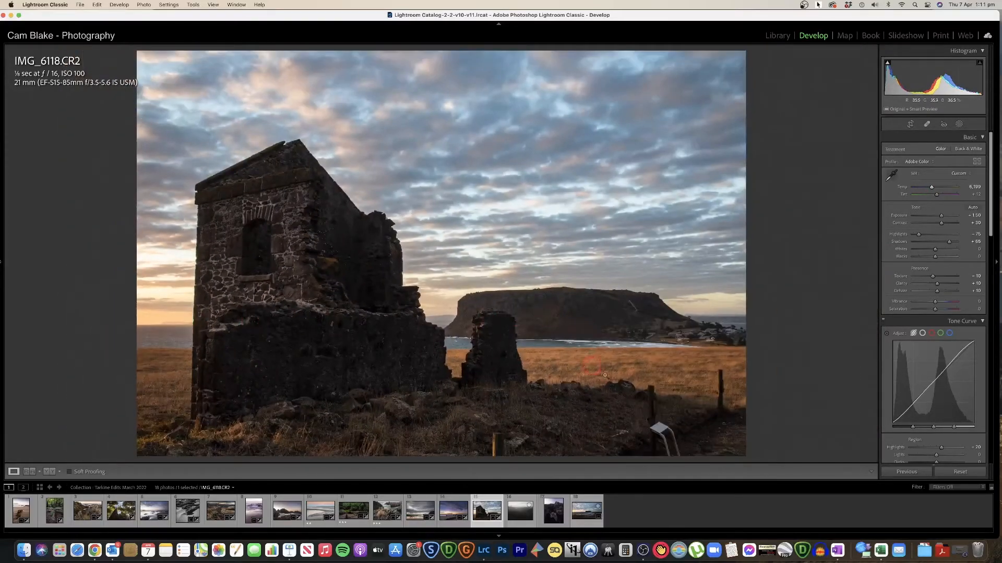
{"action": "left_click", "coordinate": [545, 365]}
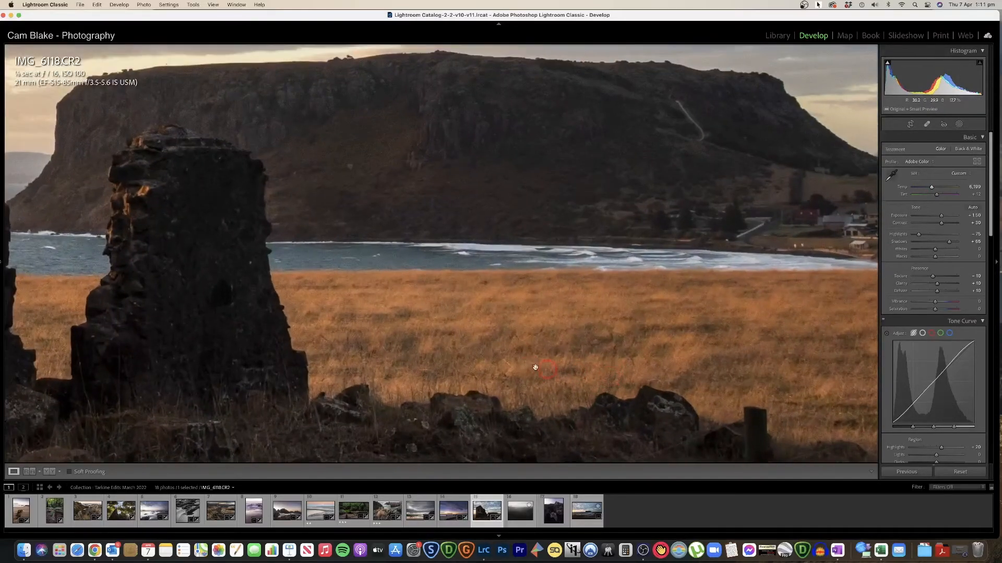
{"action": "left_click", "coordinate": [276, 258]}
{"action": "left_click", "coordinate": [221, 246]}
{"action": "left_click", "coordinate": [230, 240]}
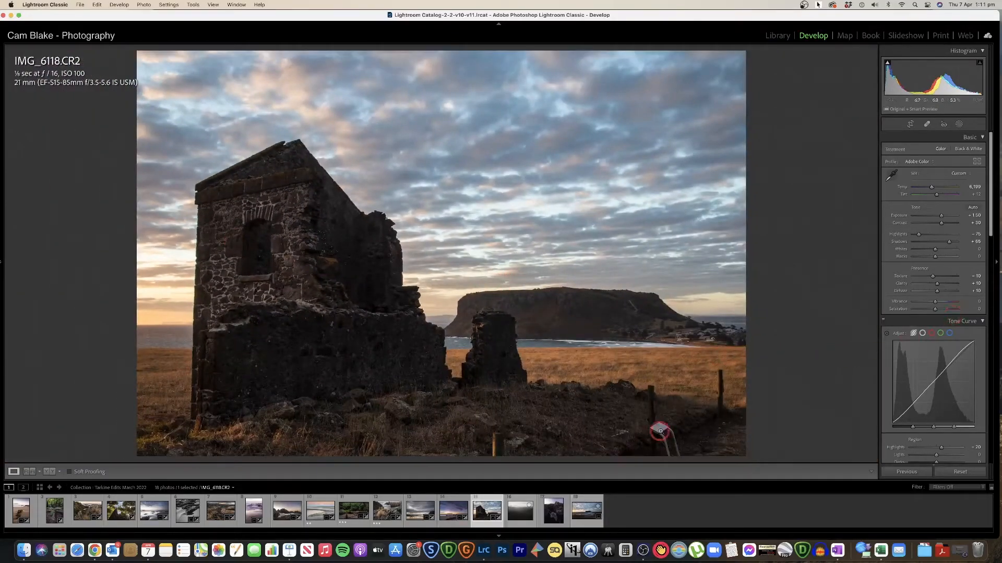
Set the luminance of Orange to -5, Yellow to +10 and Blue to -15
{"action": "scroll", "coordinate": [938, 282], "scroll_direction": "down", "scroll_amount": 2}
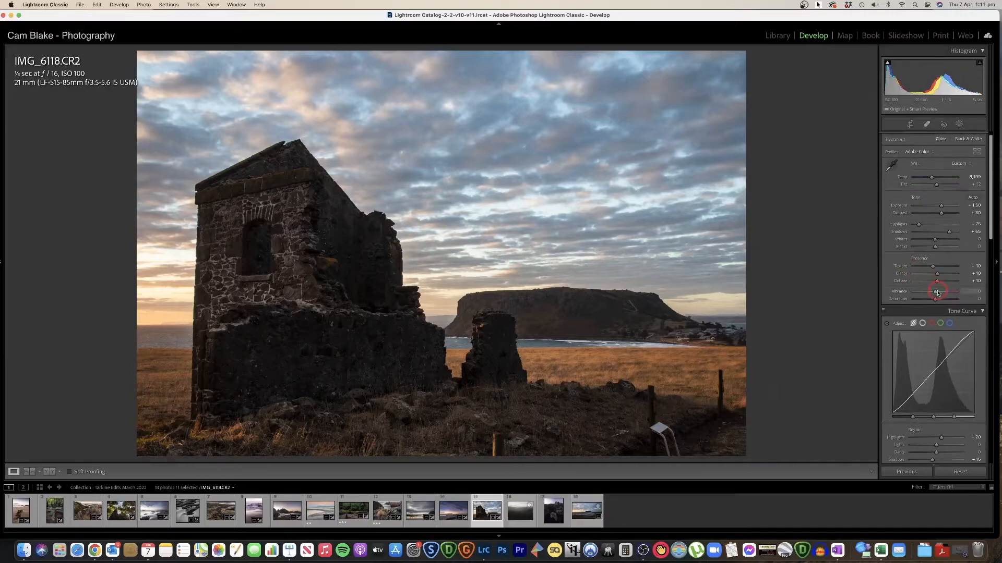
{"action": "scroll", "coordinate": [938, 292], "scroll_direction": "down", "scroll_amount": 10}
{"action": "left_click_drag", "start_coordinate": [935, 315], "coordinate": [940, 324]}
{"action": "mouse_move", "coordinate": [937, 330]}
{"action": "left_mouse_down"}
{"action": "mouse_move", "coordinate": [928, 332]}
{"action": "mouse_move", "coordinate": [936, 346]}
{"action": "left_mouse_up"}
{"action": "double_click", "coordinate": [942, 331]}
Set the sharpening Masking to about 80 for the ruin photo
{"action": "scroll", "coordinate": [938, 345], "scroll_direction": "down", "scroll_amount": 5}
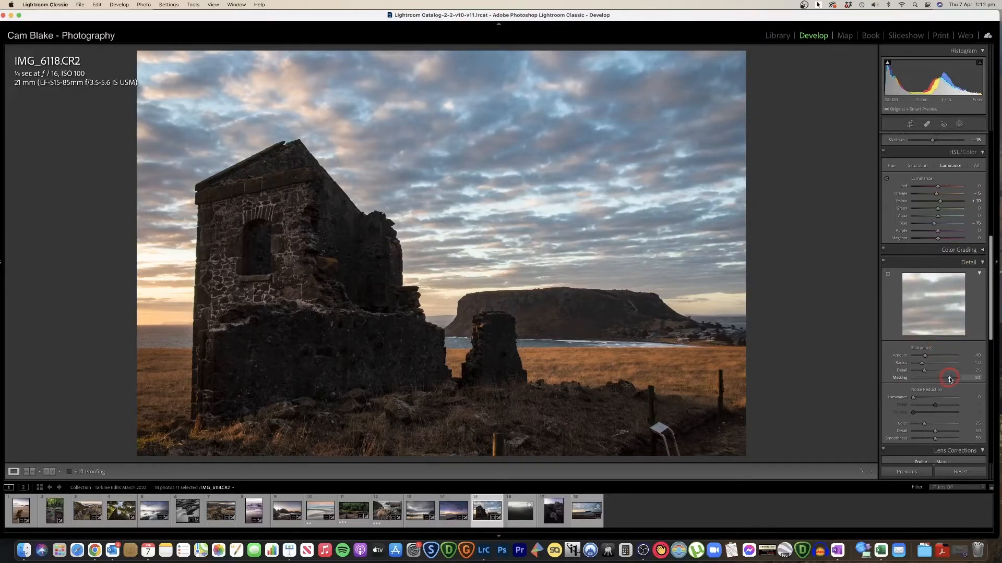
{"action": "left_click_drag", "start_coordinate": [949, 379], "coordinate": [949, 379]}
{"action": "scroll", "coordinate": [941, 360], "scroll_direction": "down", "scroll_amount": 6}
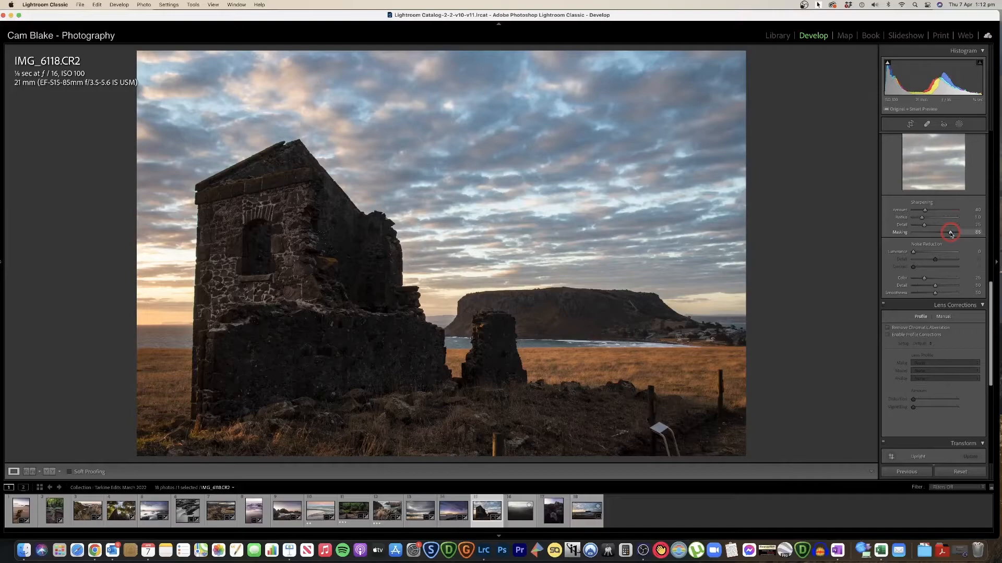
Remove chromatic aberration and enable the lens profile corrections for the ruin photo
{"action": "scroll", "coordinate": [943, 256], "scroll_direction": "down", "scroll_amount": 10}
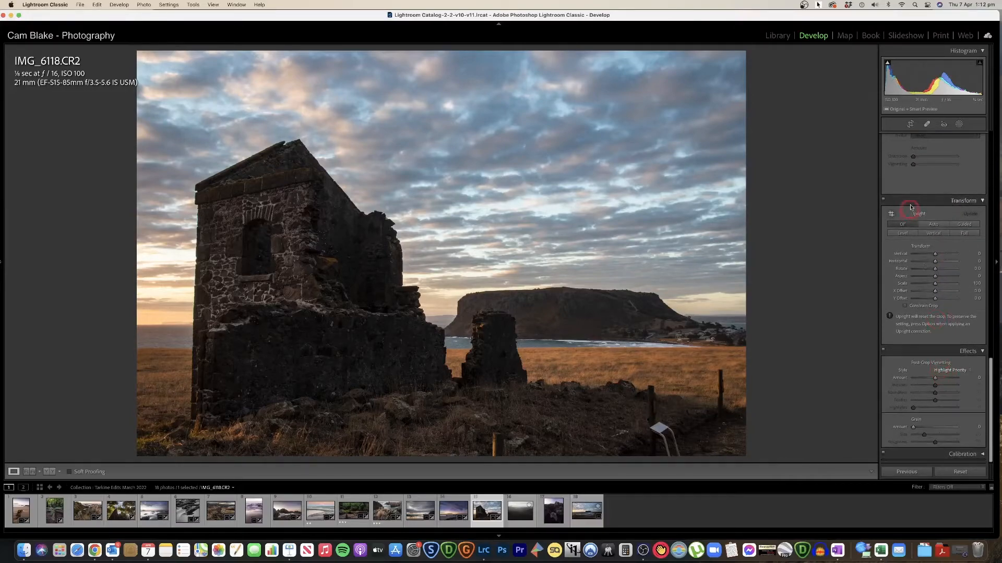
{"action": "scroll", "coordinate": [910, 209], "scroll_direction": "up", "scroll_amount": 3}
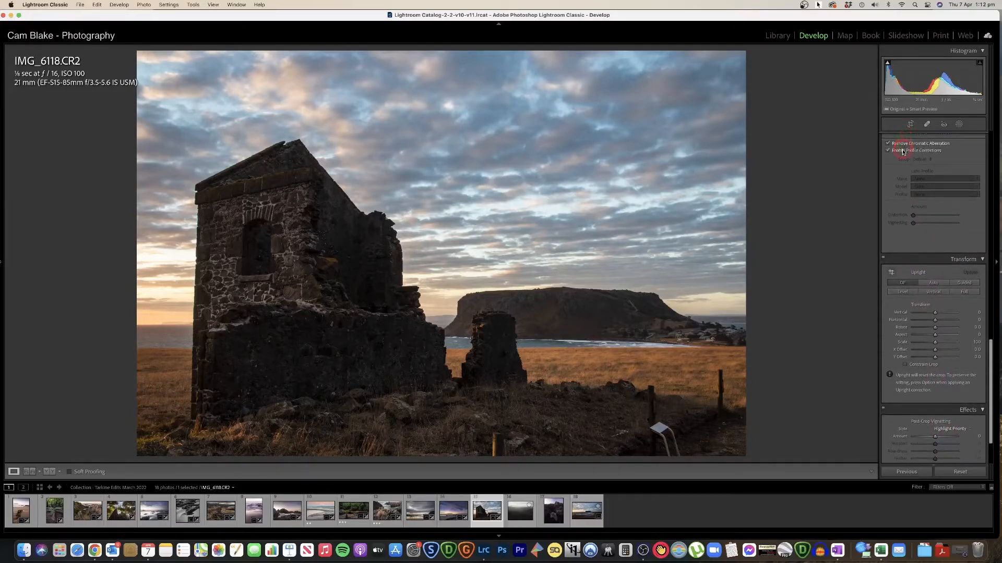
{"action": "left_click", "coordinate": [904, 150]}
{"action": "scroll", "coordinate": [935, 412], "scroll_direction": "down", "scroll_amount": 3}
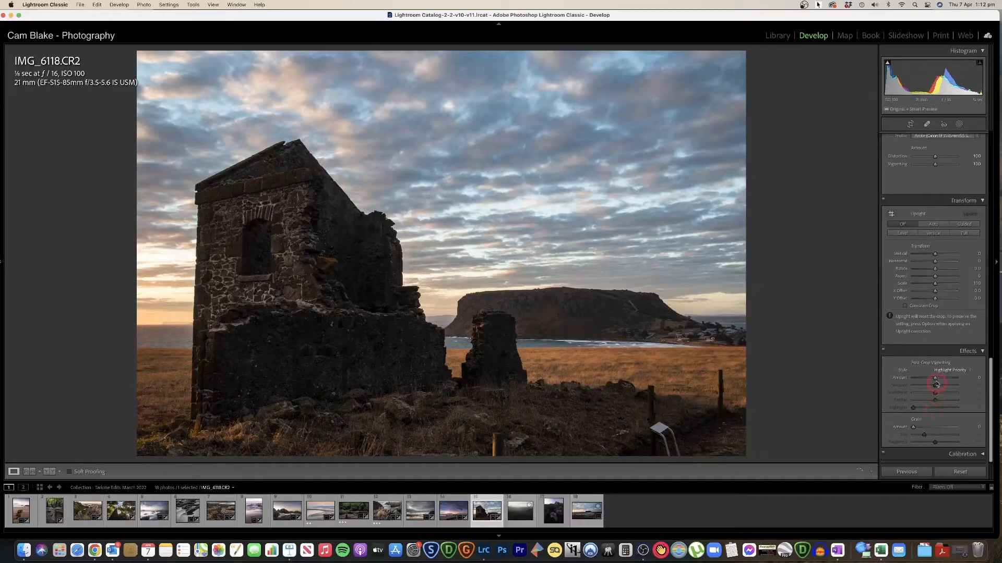
Set the post-crop vignetting Amount to about -10 for the ruin photo
{"action": "left_click_drag", "start_coordinate": [936, 380], "coordinate": [934, 381]}
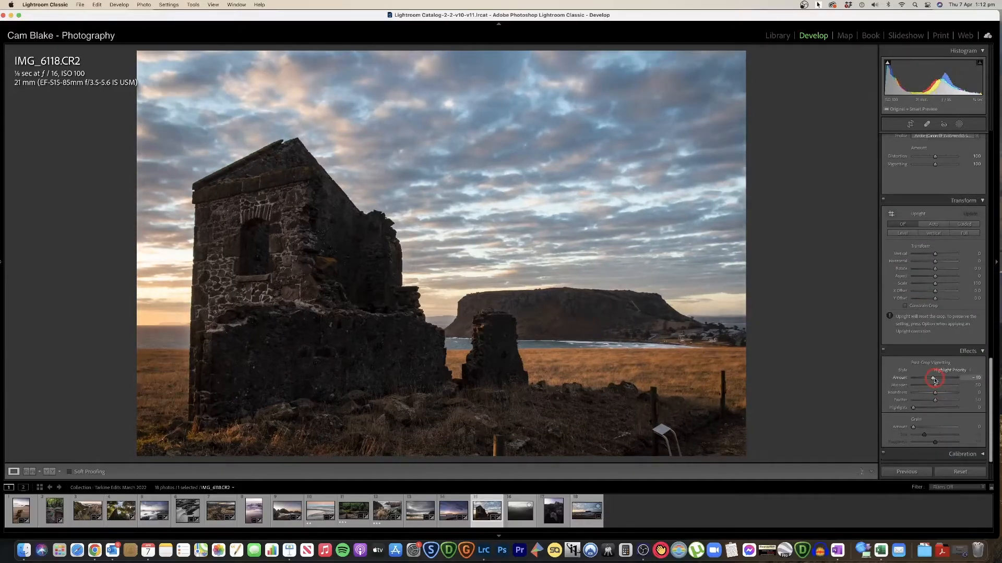
Mask the sky with Select Sky, then lower its Exposure to about -0.70 and its Highlights slightly
{"action": "scroll", "coordinate": [934, 380], "scroll_direction": "up", "scroll_amount": 10}
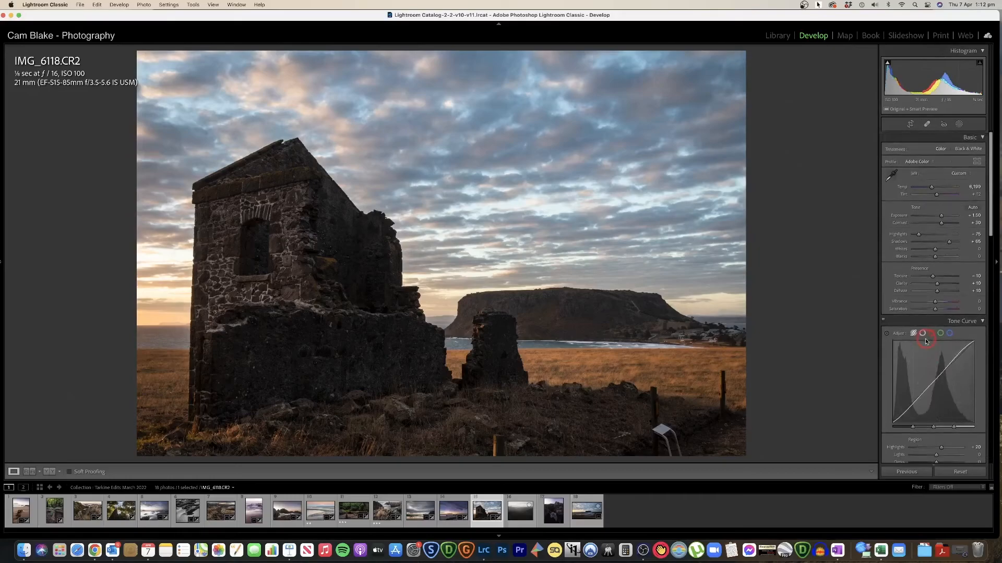
{"action": "left_click", "coordinate": [959, 124]}
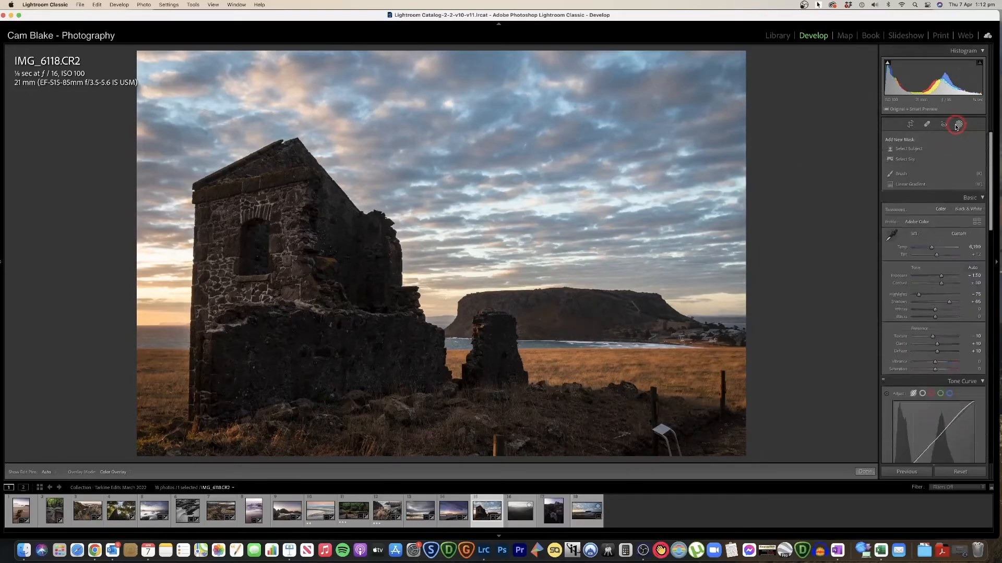
{"action": "left_click", "coordinate": [904, 160]}
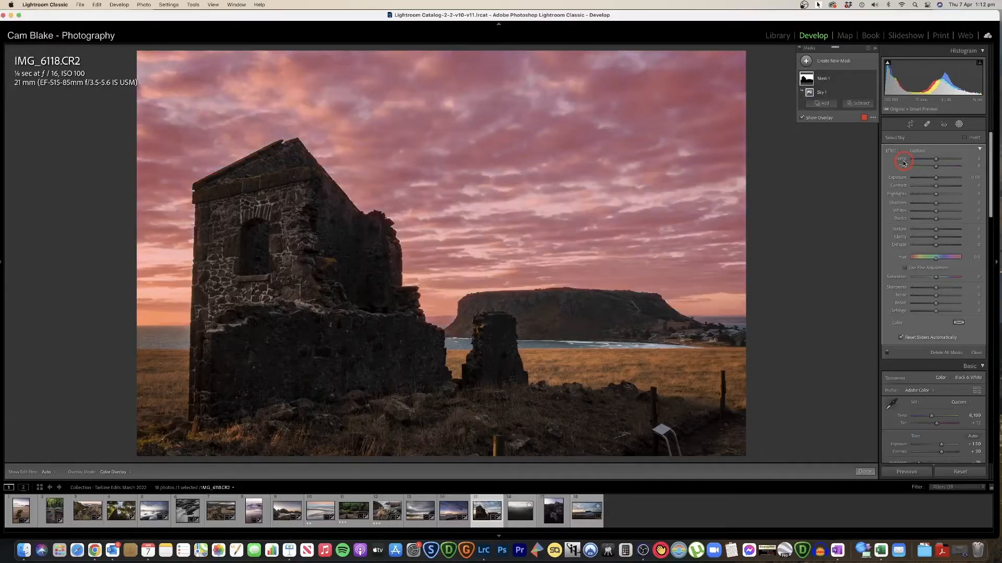
{"action": "key", "text": "o"}
{"action": "mouse_move", "coordinate": [936, 178]}
{"action": "left_mouse_down"}
{"action": "mouse_move", "coordinate": [927, 194]}
{"action": "mouse_move", "coordinate": [932, 179]}
{"action": "left_mouse_up"}
{"action": "left_click", "coordinate": [866, 471]}
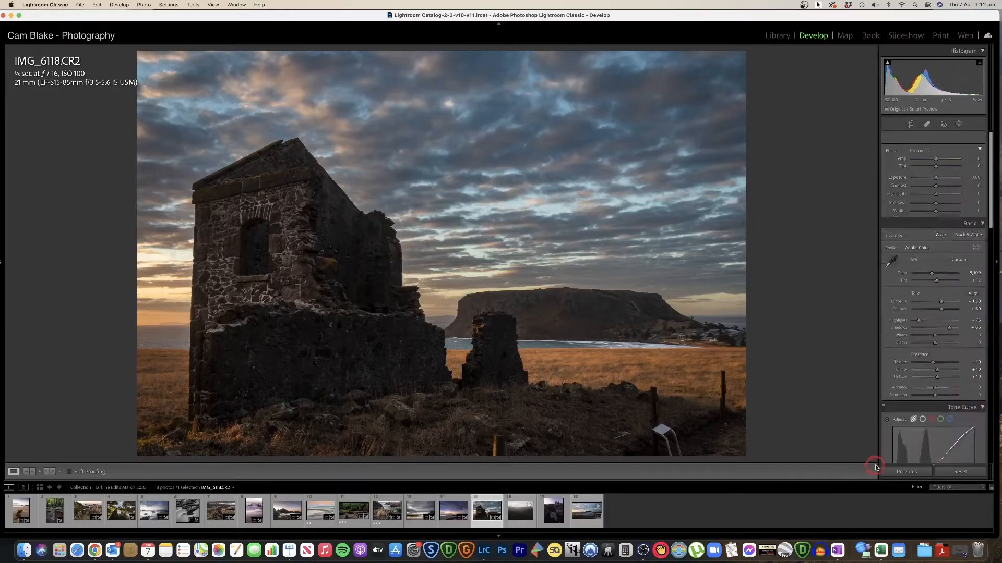
Soften the sky mask with Texture about -15 plus slight Clarity and Dehaze changes, and compare the photo with its original
{"action": "left_click", "coordinate": [958, 124]}
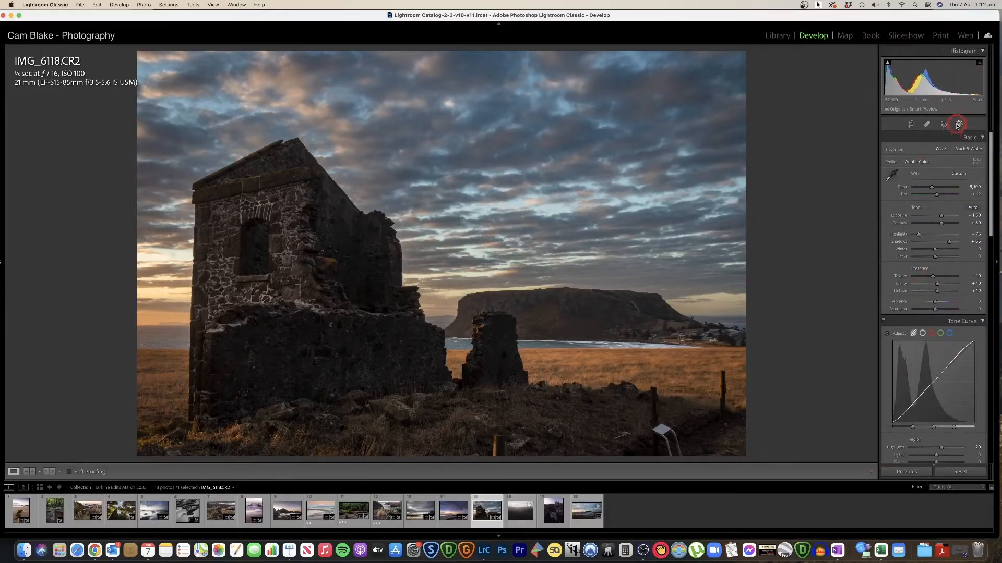
{"action": "left_click", "coordinate": [556, 156]}
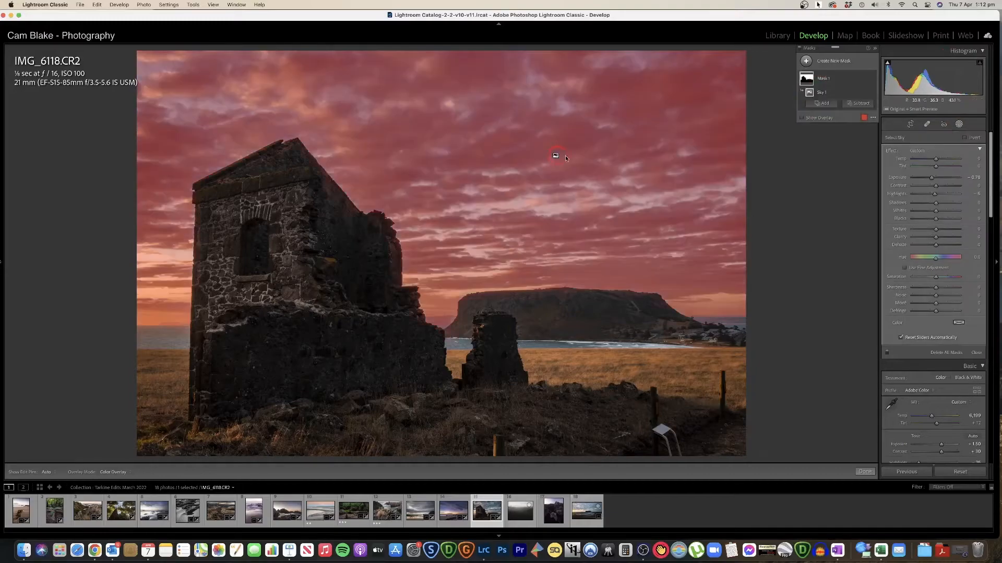
{"action": "mouse_move", "coordinate": [936, 229]}
{"action": "left_mouse_down"}
{"action": "mouse_move", "coordinate": [948, 230]}
{"action": "mouse_move", "coordinate": [934, 230]}
{"action": "left_mouse_up"}
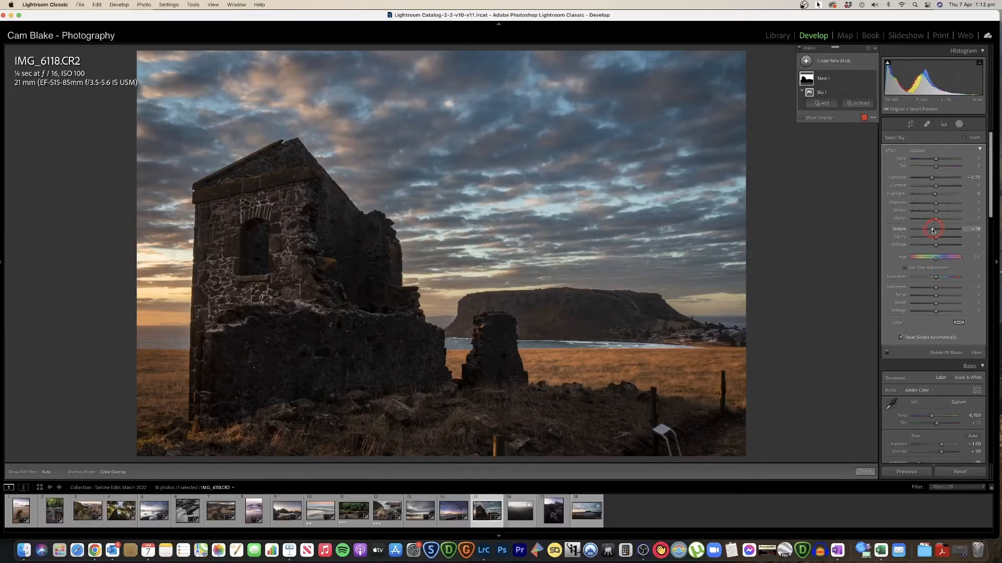
{"action": "mouse_move", "coordinate": [936, 238]}
{"action": "left_mouse_down"}
{"action": "mouse_move", "coordinate": [946, 246]}
{"action": "mouse_move", "coordinate": [934, 246]}
{"action": "left_mouse_up"}
{"action": "key", "text": "y"}
{"action": "key", "text": "y"}
{"action": "left_click", "coordinate": [864, 472]}
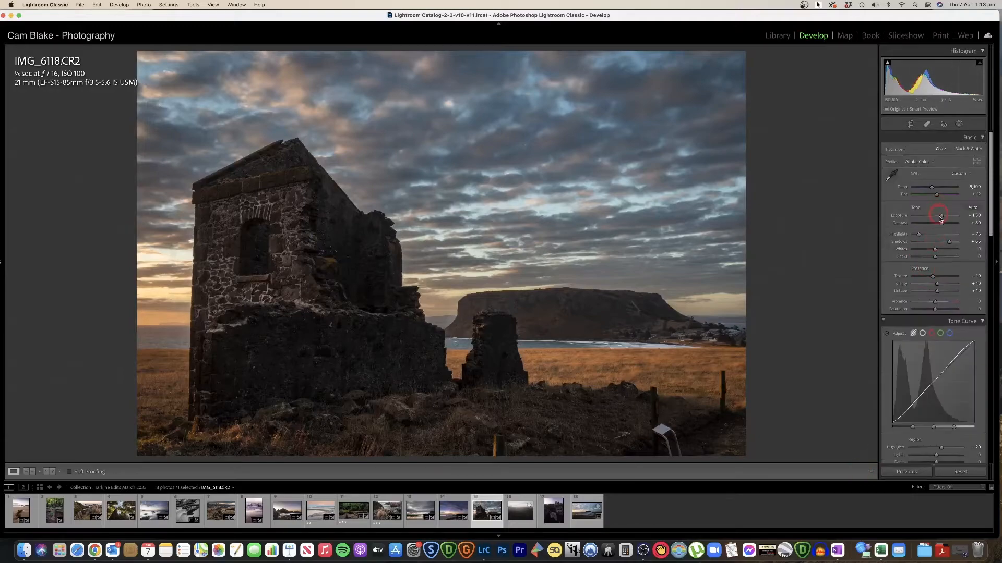
Raise the whole photo's Exposure to +2.00 and lower the sky mask's Exposure to about -1.3
{"action": "left_click_drag", "start_coordinate": [940, 216], "coordinate": [944, 216]}
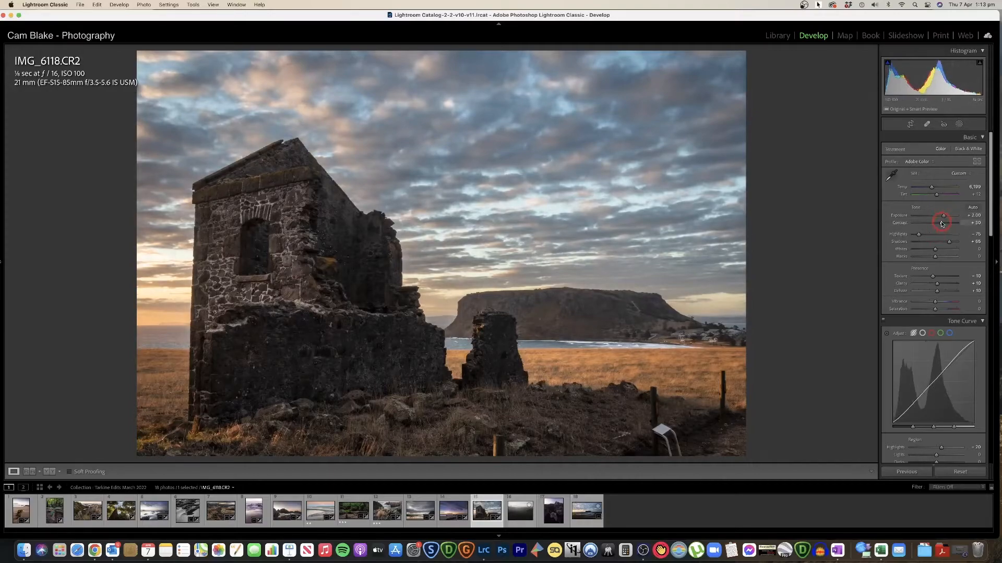
{"action": "left_click", "coordinate": [958, 124]}
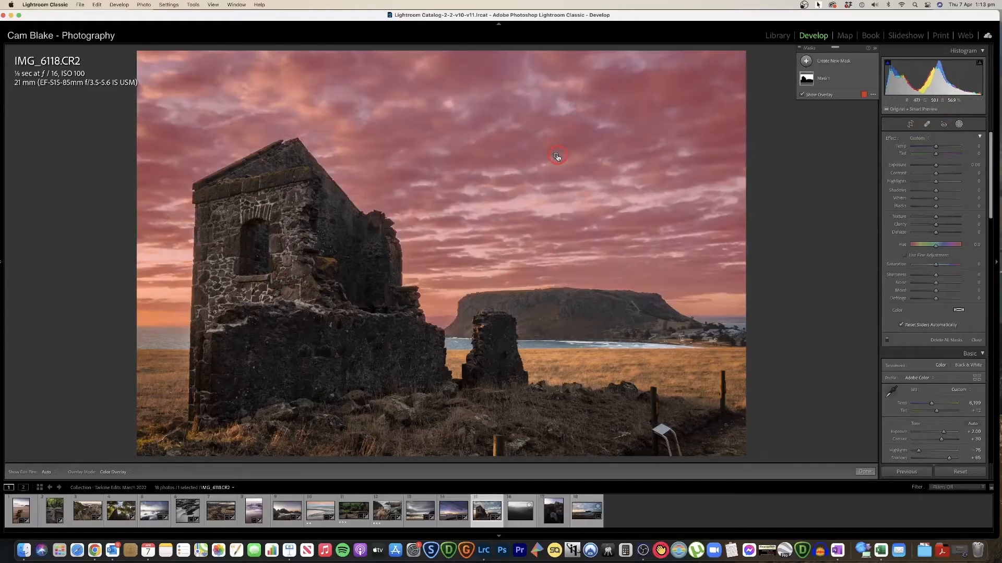
{"action": "left_click", "coordinate": [557, 156]}
{"action": "left_click_drag", "start_coordinate": [936, 178], "coordinate": [928, 181]}
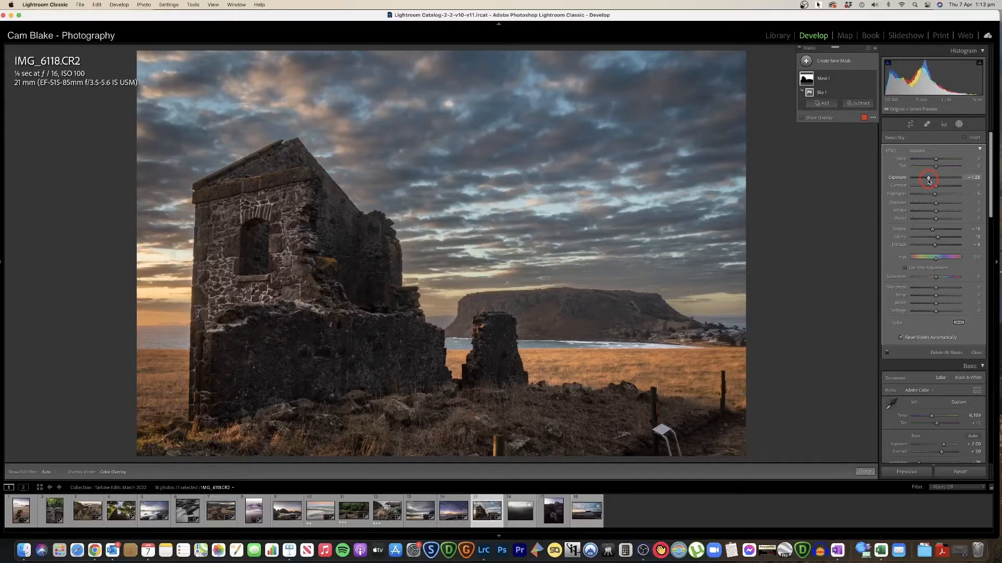
{"action": "left_click_drag", "start_coordinate": [928, 179], "coordinate": [928, 179]}
{"action": "left_click", "coordinate": [884, 473]}
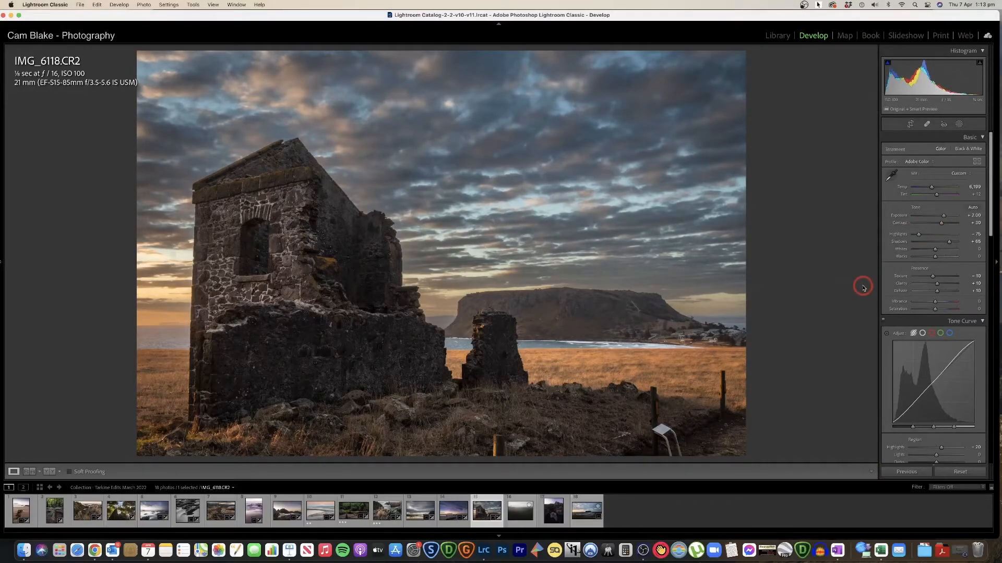
Compare the ruin photo with its original and examine the distant headland up close
{"action": "key", "text": "y"}
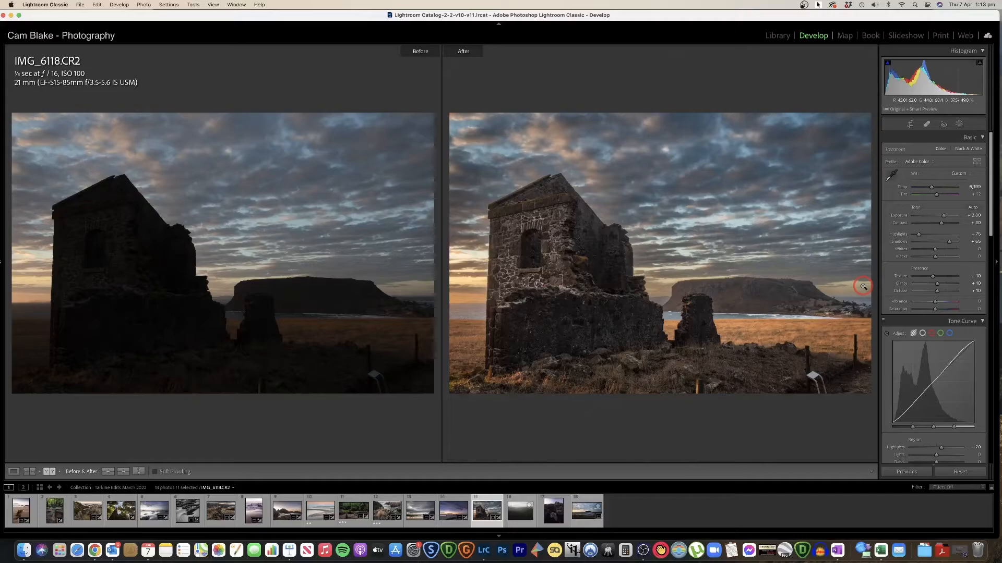
{"action": "key", "text": "y"}
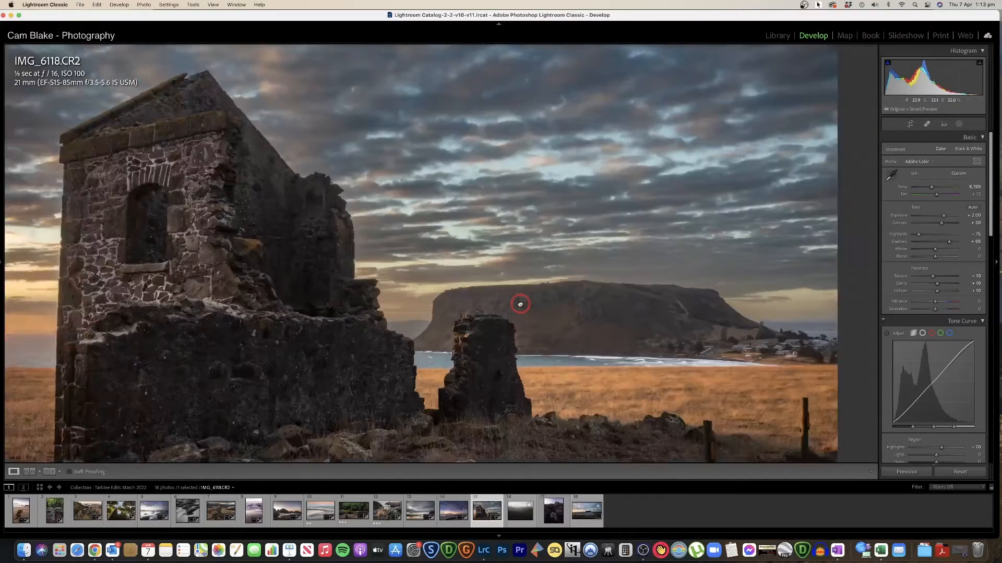
{"action": "left_click", "coordinate": [519, 303]}
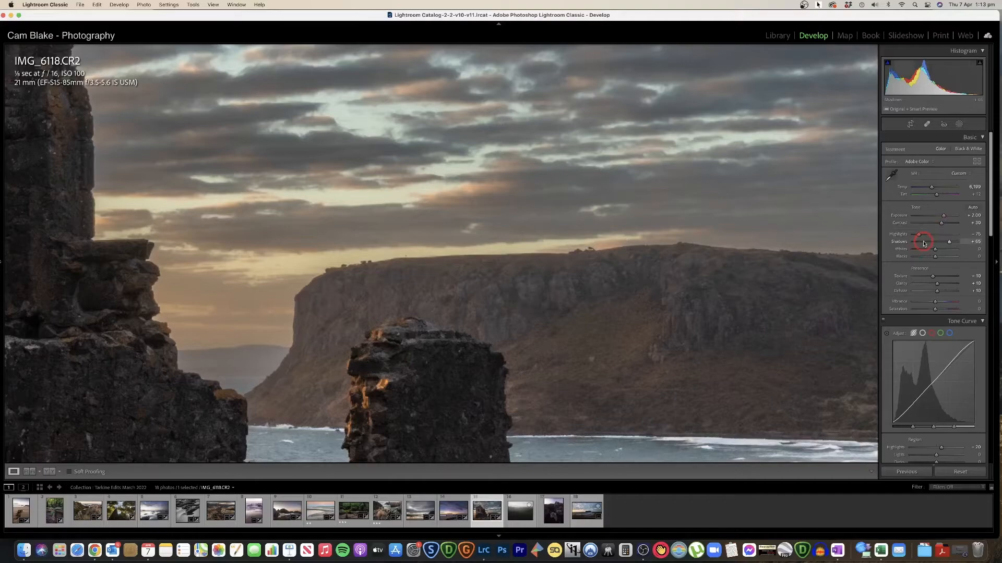
{"action": "left_click", "coordinate": [807, 368]}
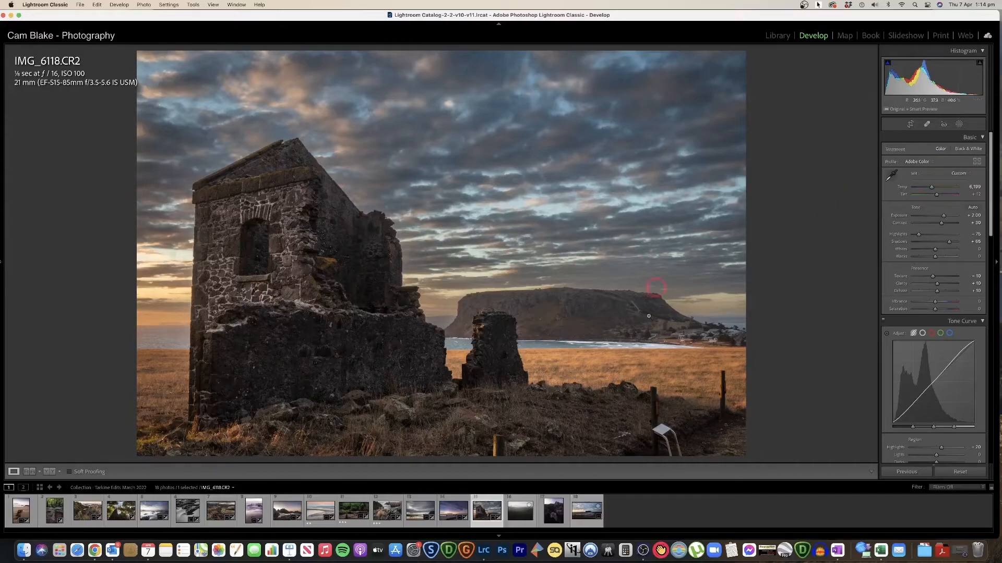
{"action": "left_click", "coordinate": [576, 315]}
{"action": "left_click", "coordinate": [512, 284]}
Create a new brush mask and paint it over the whole flat-topped headland behind the ruin
{"action": "left_click", "coordinate": [959, 124]}
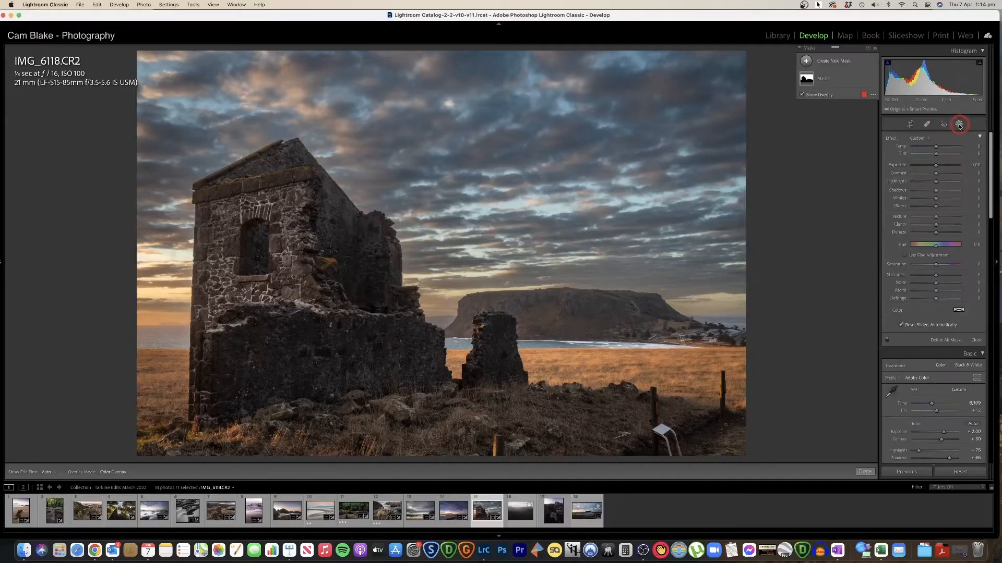
{"action": "left_click", "coordinate": [819, 61]}
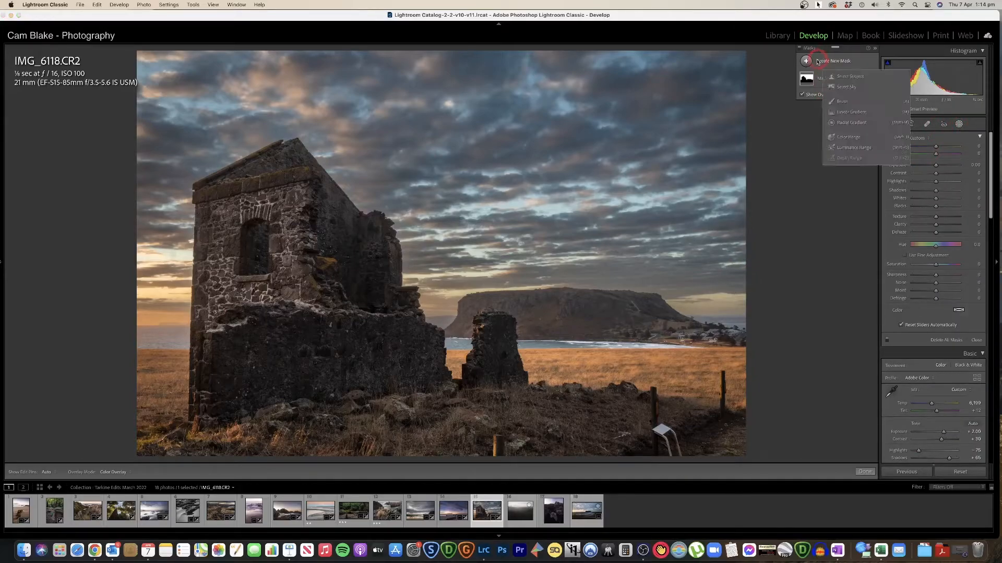
{"action": "left_click", "coordinate": [841, 102]}
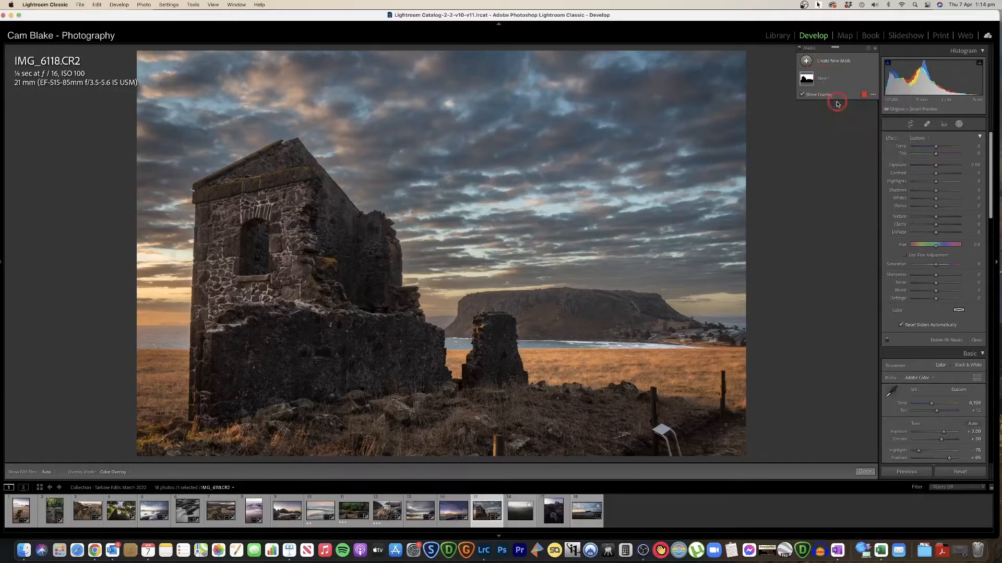
{"action": "scroll", "coordinate": [488, 291], "scroll_direction": "down", "scroll_amount": 5}
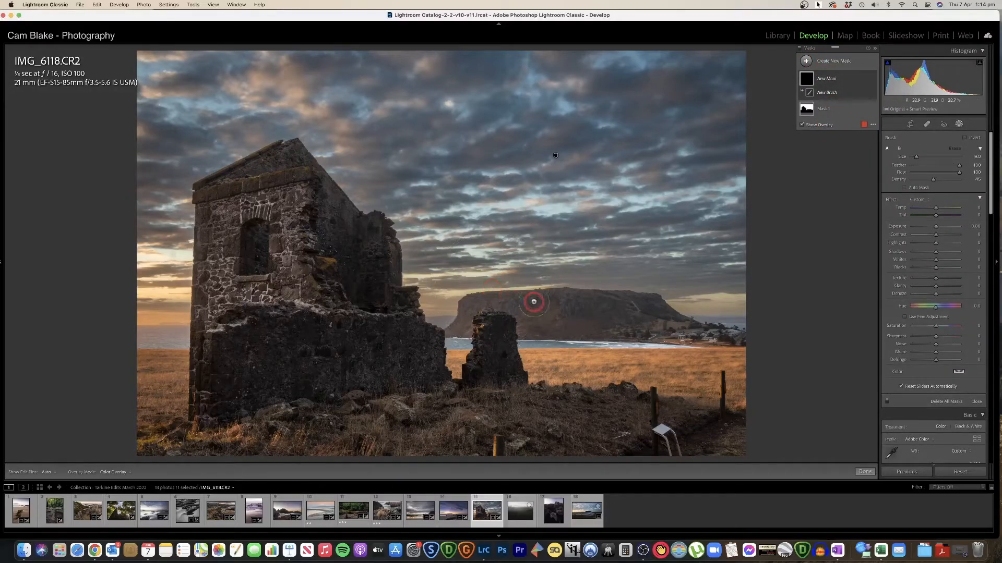
{"action": "scroll", "coordinate": [534, 302], "scroll_direction": "up", "scroll_amount": 1}
{"action": "mouse_move", "coordinate": [468, 300]}
{"action": "left_mouse_down"}
{"action": "mouse_move", "coordinate": [459, 328]}
{"action": "mouse_move", "coordinate": [470, 303]}
{"action": "mouse_move", "coordinate": [510, 300]}
{"action": "mouse_move", "coordinate": [649, 300]}
{"action": "mouse_move", "coordinate": [682, 319]}
{"action": "mouse_move", "coordinate": [555, 312]}
{"action": "left_mouse_up"}
{"action": "mouse_move", "coordinate": [521, 310]}
{"action": "left_mouse_down"}
{"action": "mouse_move", "coordinate": [626, 336]}
{"action": "mouse_move", "coordinate": [660, 324]}
{"action": "mouse_move", "coordinate": [575, 324]}
{"action": "mouse_move", "coordinate": [492, 301]}
{"action": "mouse_move", "coordinate": [448, 333]}
{"action": "mouse_move", "coordinate": [465, 333]}
{"action": "mouse_move", "coordinate": [477, 307]}
{"action": "mouse_move", "coordinate": [639, 303]}
{"action": "mouse_move", "coordinate": [662, 318]}
{"action": "mouse_move", "coordinate": [692, 317]}
{"action": "mouse_move", "coordinate": [660, 333]}
{"action": "mouse_move", "coordinate": [686, 332]}
{"action": "mouse_move", "coordinate": [643, 331]}
{"action": "mouse_move", "coordinate": [605, 327]}
{"action": "mouse_move", "coordinate": [574, 300]}
{"action": "mouse_move", "coordinate": [470, 299]}
{"action": "left_mouse_up"}
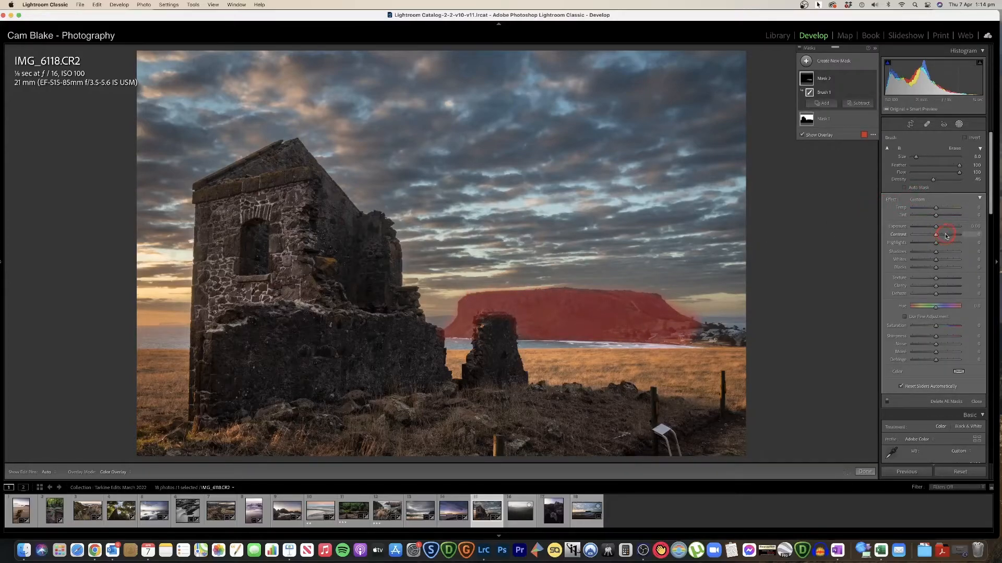
Raise the headland mask's Contrast to more than 40 and touch up its brushwork around the stone pillar
{"action": "key", "text": "o"}
{"action": "left_click_drag", "start_coordinate": [946, 235], "coordinate": [945, 236]}
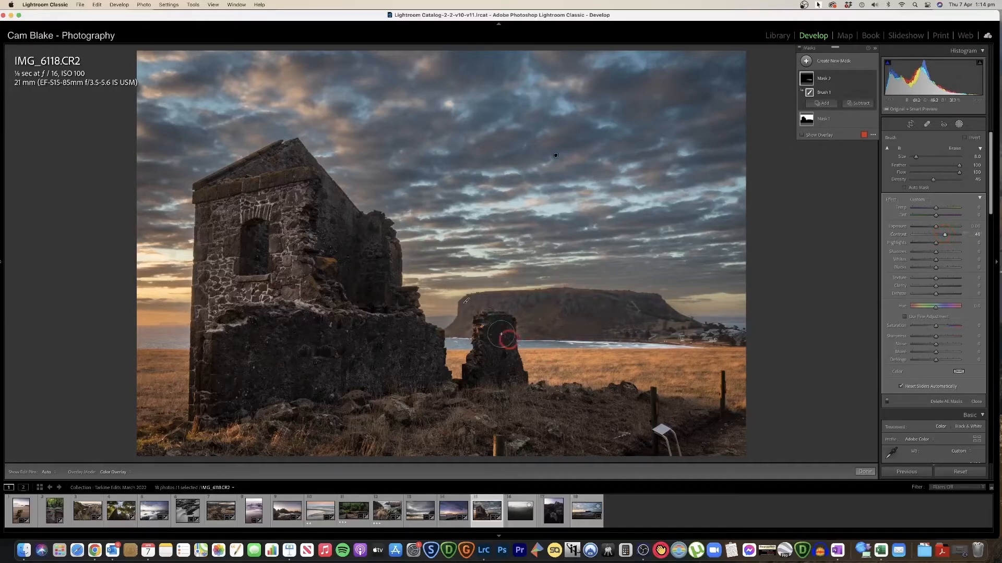
{"action": "mouse_move", "coordinate": [468, 328]}
{"action": "left_mouse_down"}
{"action": "mouse_move", "coordinate": [509, 322]}
{"action": "mouse_move", "coordinate": [502, 314]}
{"action": "mouse_move", "coordinate": [514, 337]}
{"action": "left_mouse_up"}
{"action": "mouse_move", "coordinate": [945, 234]}
{"action": "left_mouse_down"}
{"action": "mouse_move", "coordinate": [937, 235]}
{"action": "mouse_move", "coordinate": [948, 238]}
{"action": "left_mouse_up"}
{"action": "left_click", "coordinate": [866, 472]}
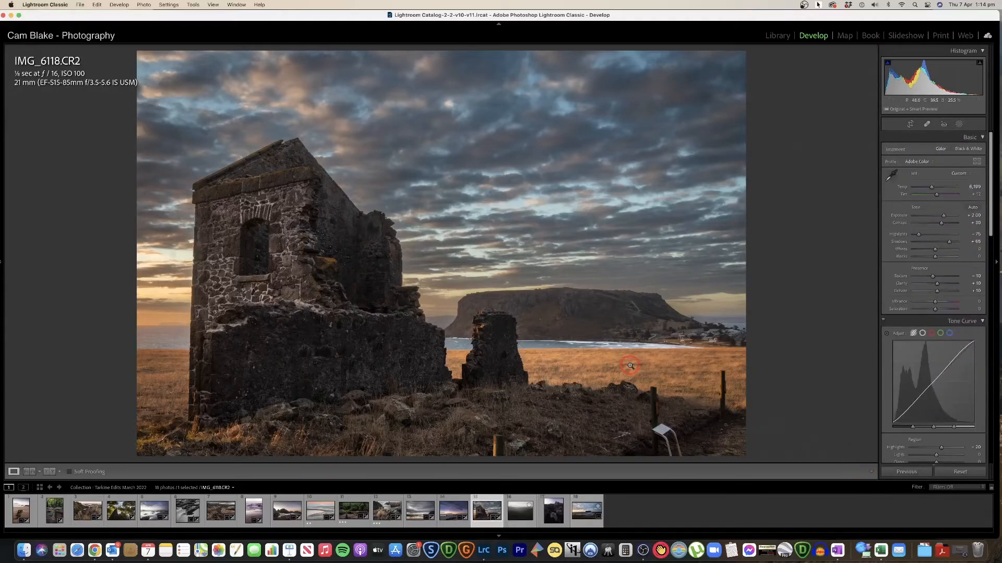
Compare the ruin photo side by side with its original to judge the headland's contrast
{"action": "key", "text": "y"}
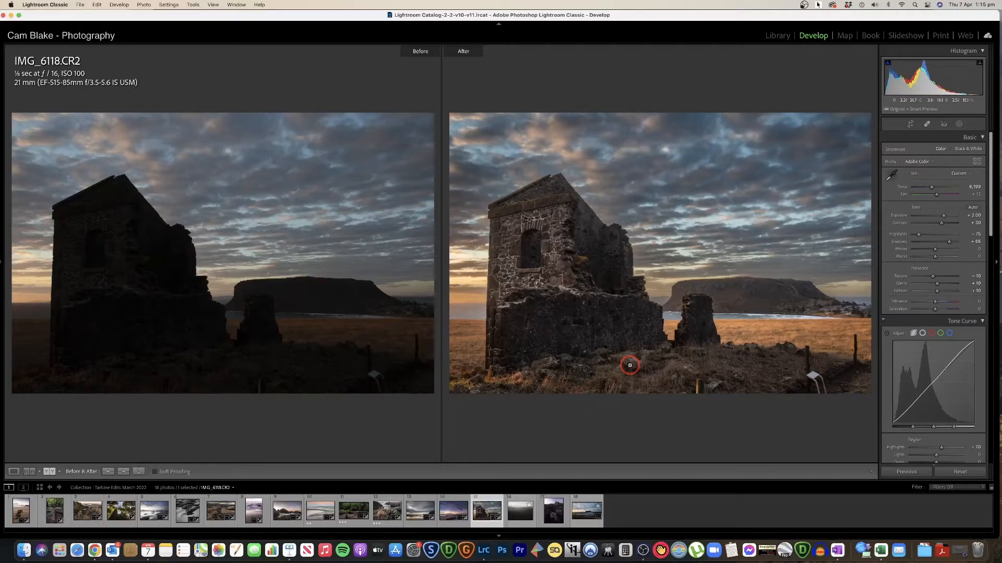
{"action": "key", "text": "y"}
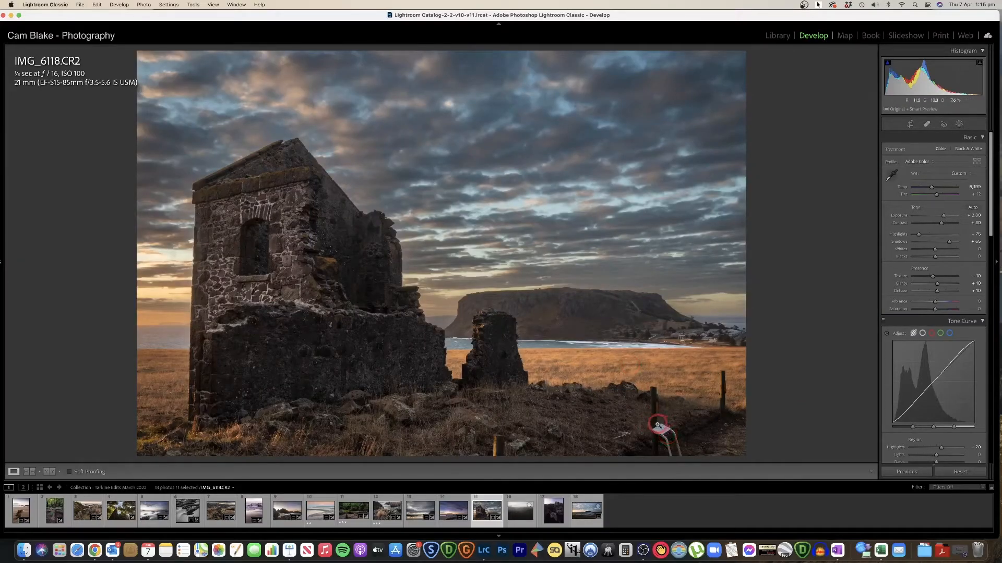
Try a tighter crop around the ruin that cuts out the sign and the nearest fence post, and undo it
{"action": "left_click", "coordinate": [910, 125]}
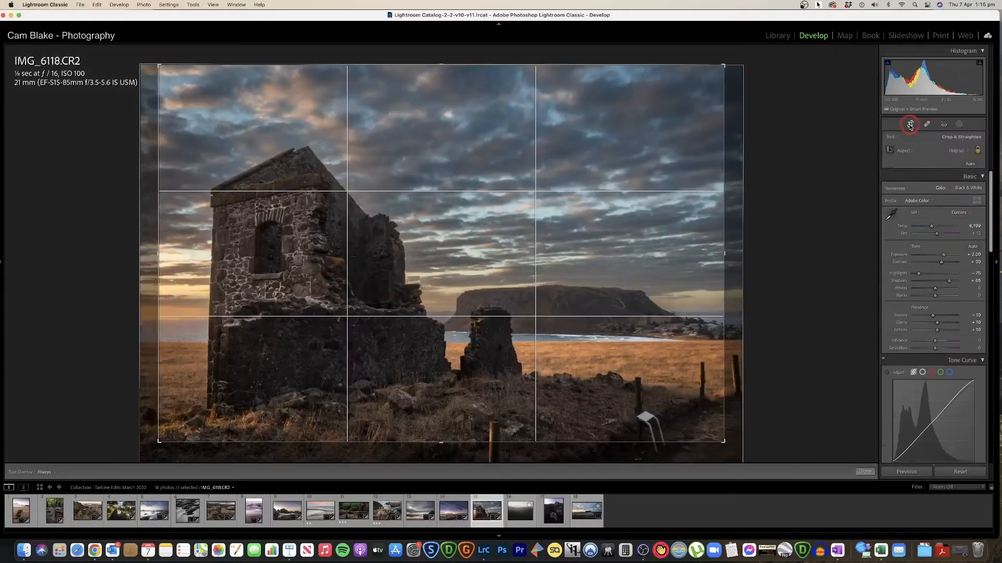
{"action": "left_click_drag", "start_coordinate": [718, 440], "coordinate": [710, 424]}
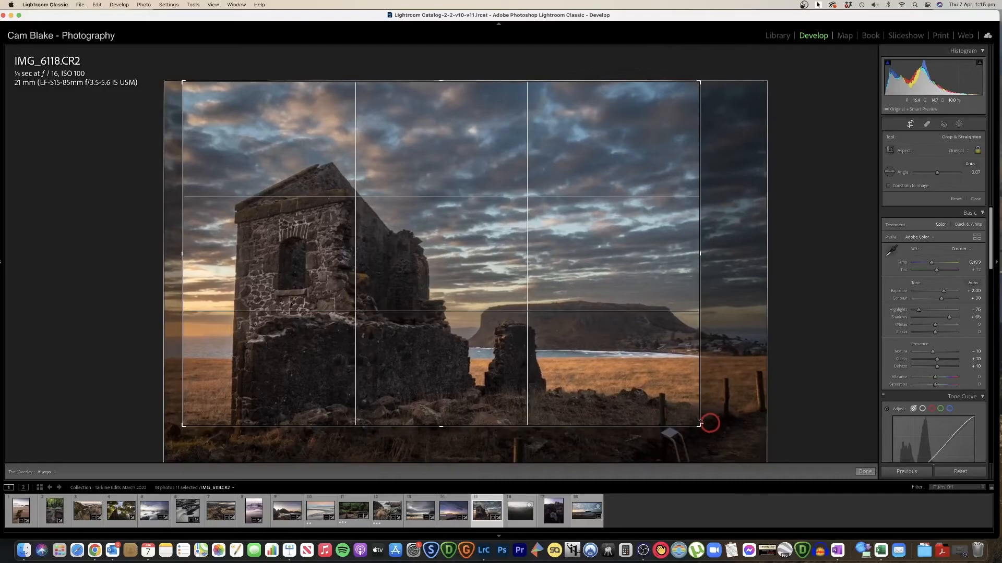
{"action": "left_click_drag", "start_coordinate": [503, 374], "coordinate": [491, 373]}
{"action": "key", "text": "Return"}
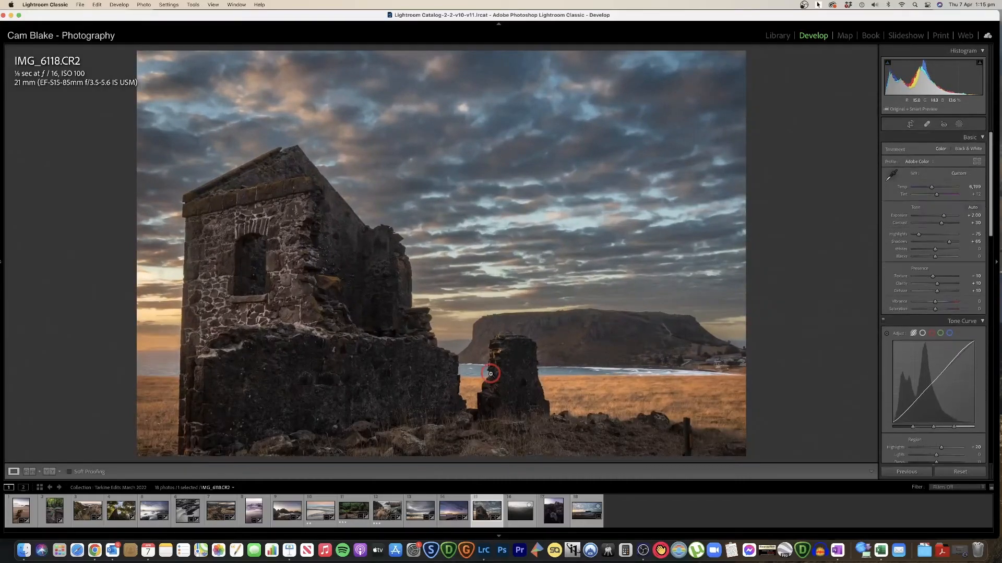
{"action": "key", "text": "super+z"}
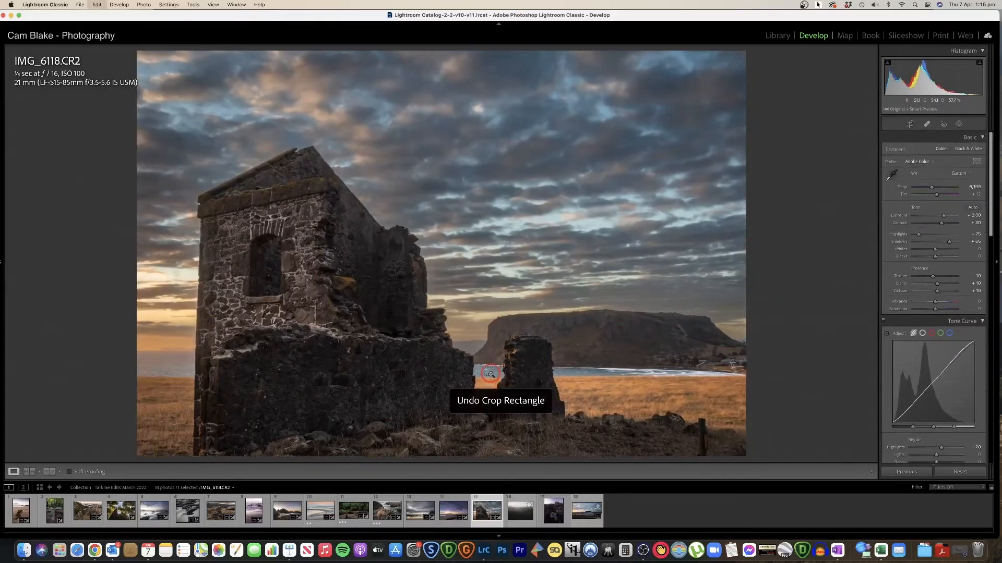
{"action": "key", "text": "super+z"}
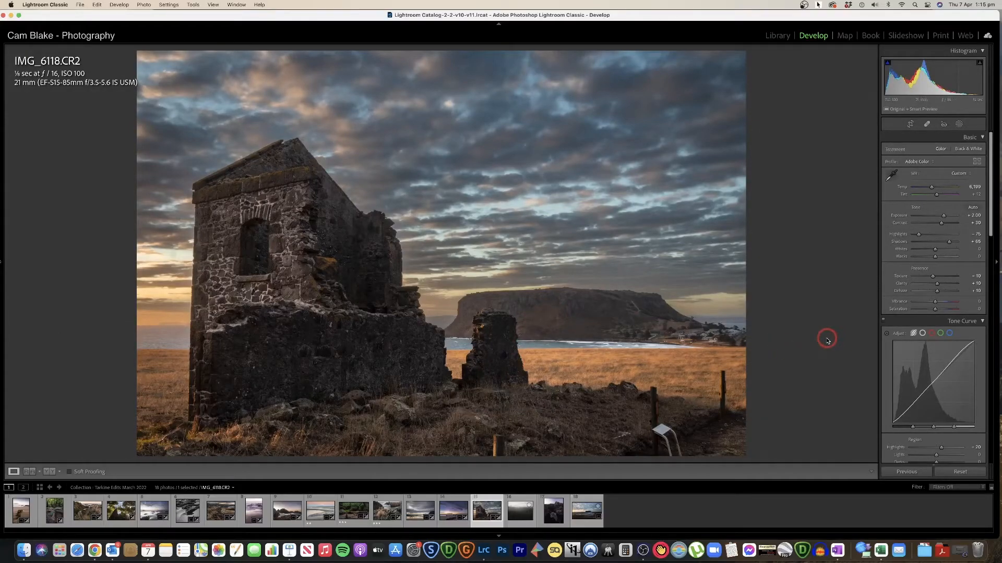
Make a last before-and-after comparison of the uncropped ruin photo
{"action": "key", "text": "y"}
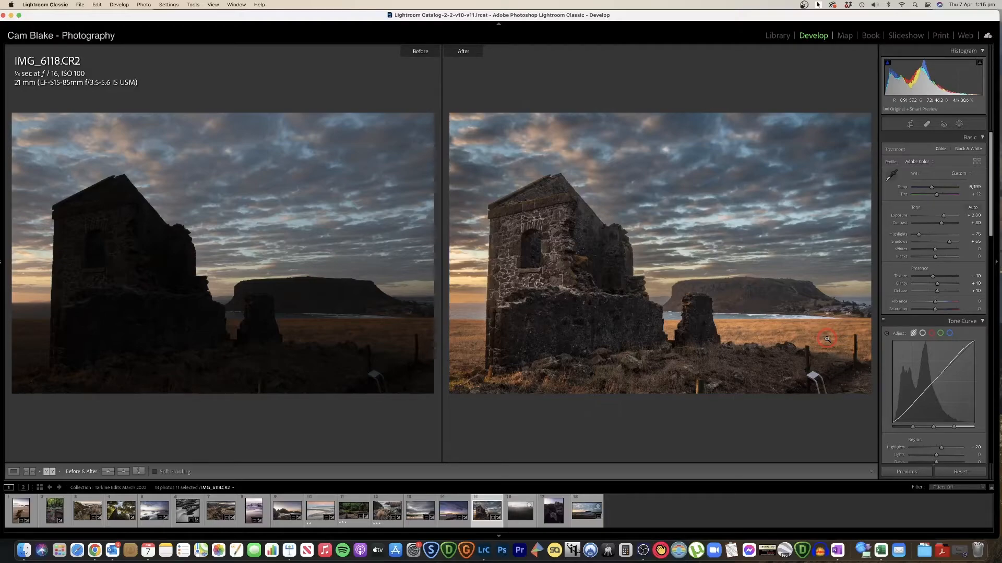
{"action": "key", "text": "y"}
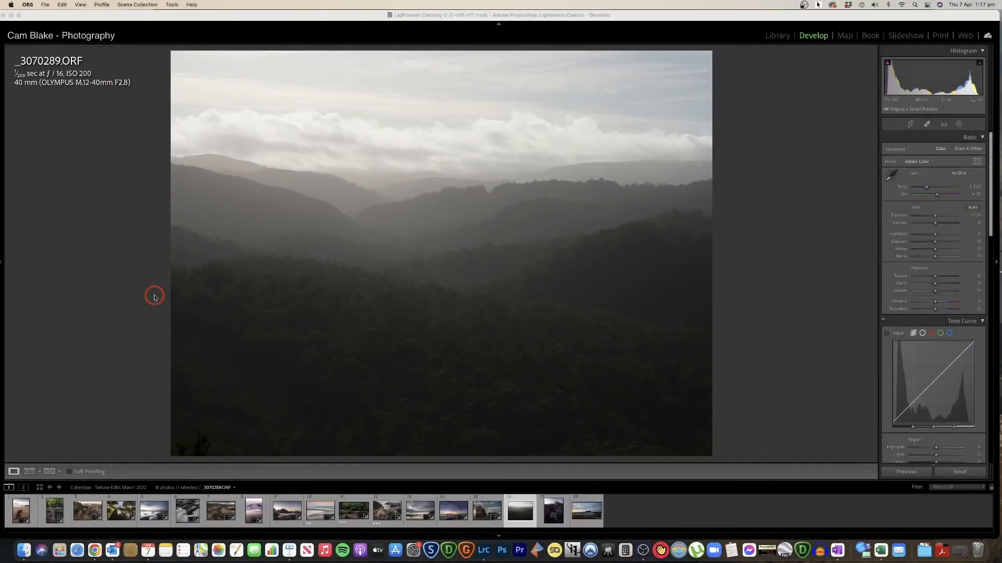
Switch the misty valley photo's info overlay through its display modes to show the capture date and pixel dimensions
{"action": "left_click", "coordinate": [155, 297]}
{"action": "key", "text": "i"}
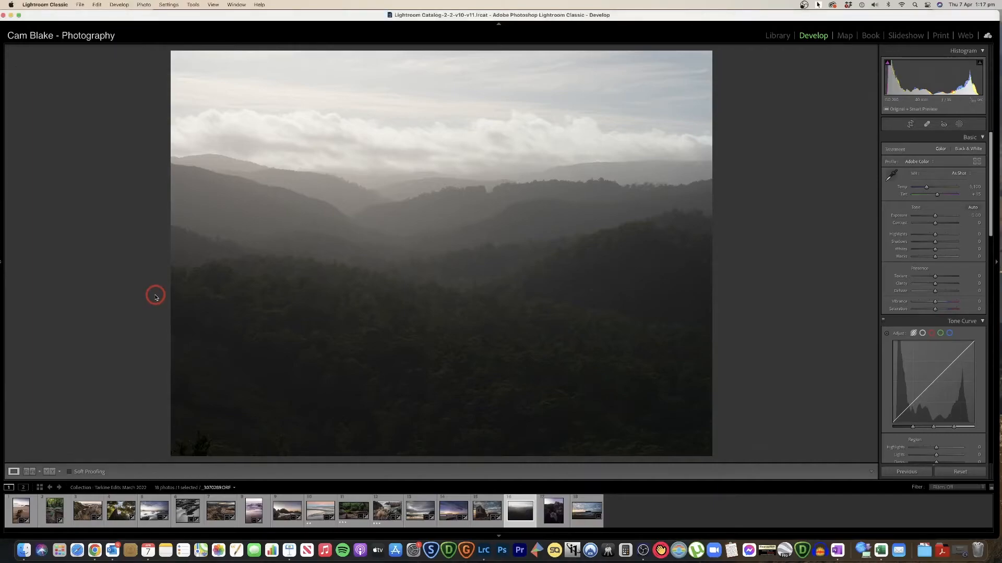
{"action": "key", "text": "i"}
{"action": "key", "text": "i"}
{"action": "key", "text": "i"}
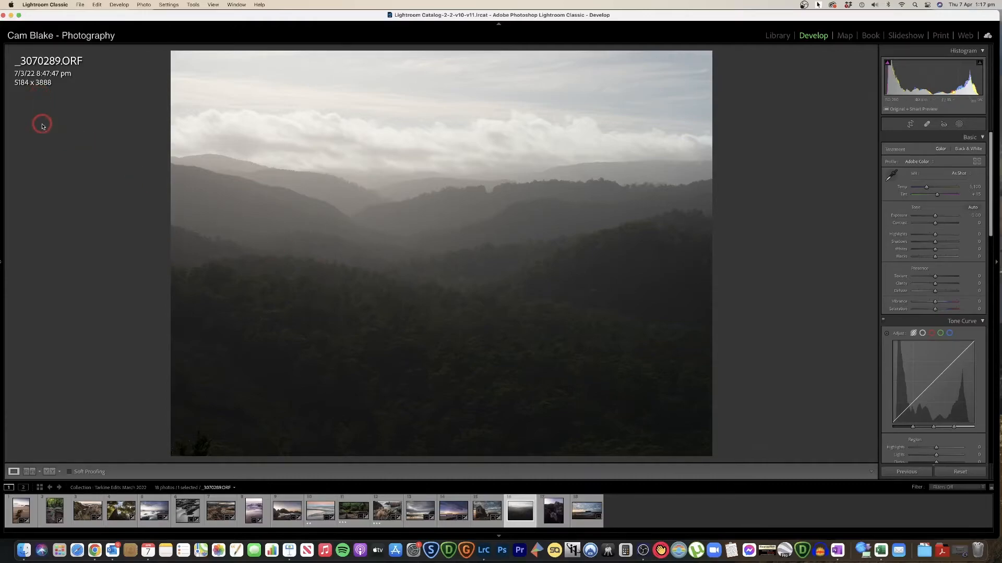
Show the camera and lens settings in the photo's info overlay and check the histogram's shadow and highlight clipping
{"action": "key", "text": "i"}
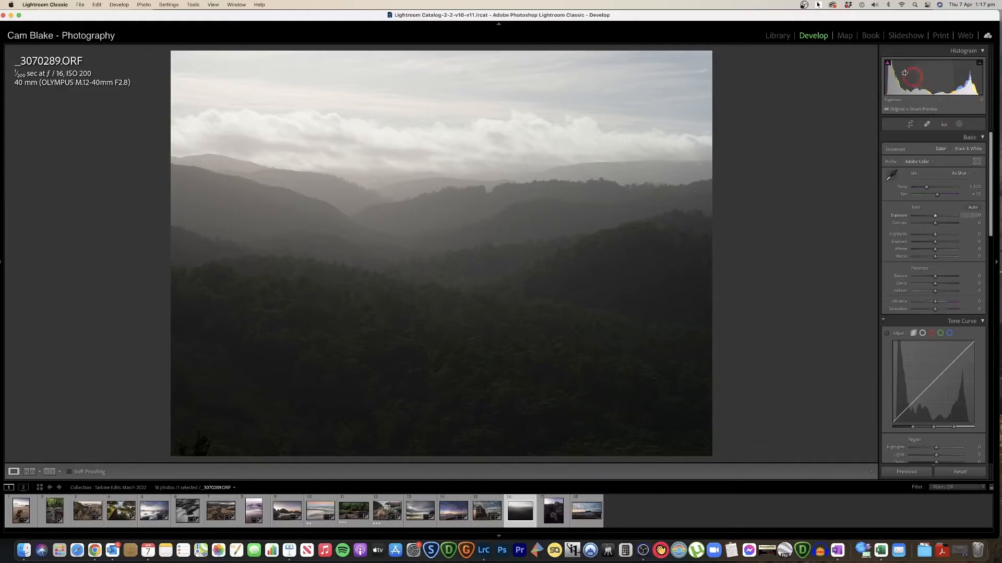
{"action": "left_click", "coordinate": [887, 66]}
{"action": "left_click", "coordinate": [979, 64]}
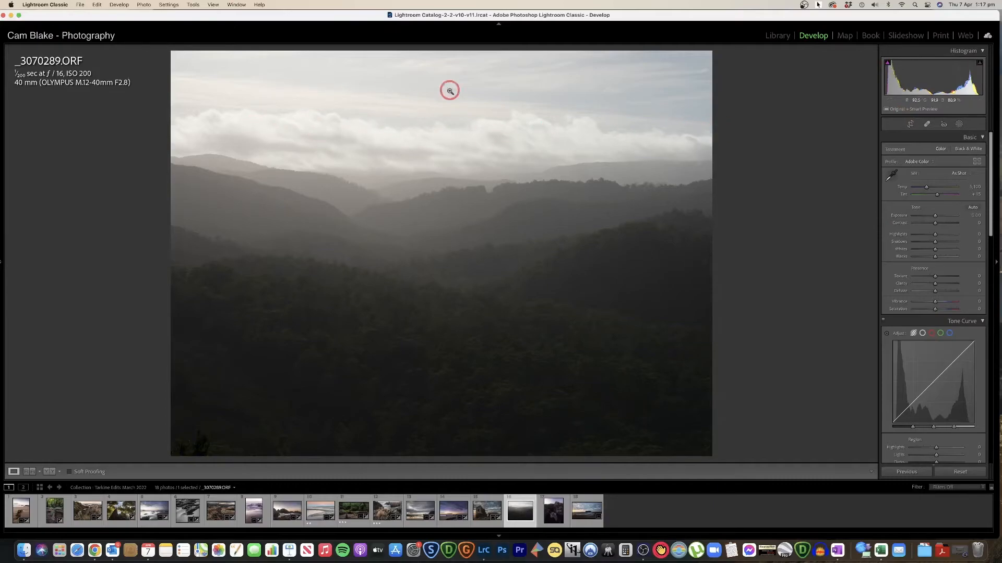
Crop a strip of sky off the upper edge of the misty valley photo, keeping the original aspect ratio
{"action": "left_click", "coordinate": [911, 126]}
{"action": "left_click_drag", "start_coordinate": [441, 55], "coordinate": [444, 68]}
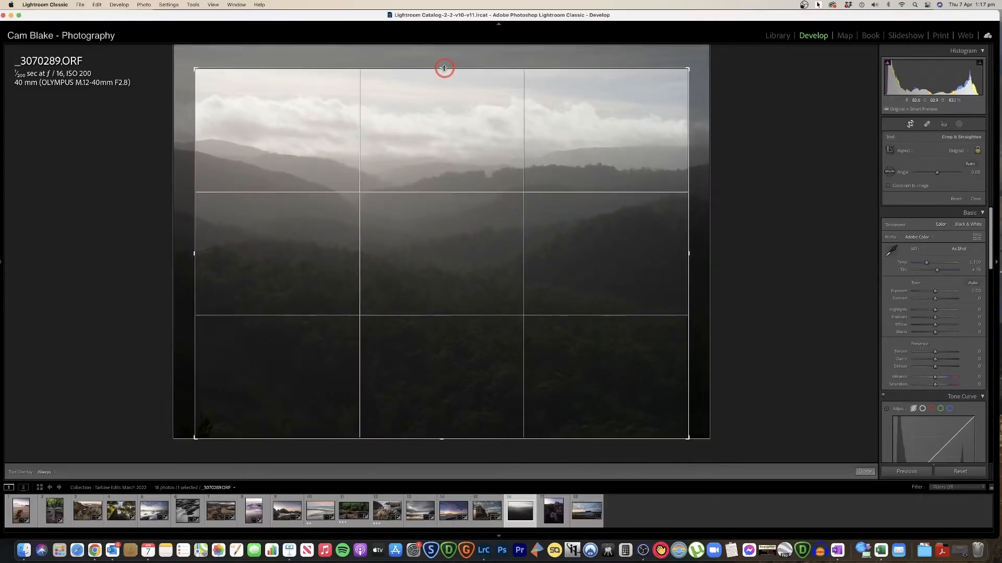
{"action": "key", "text": "Return"}
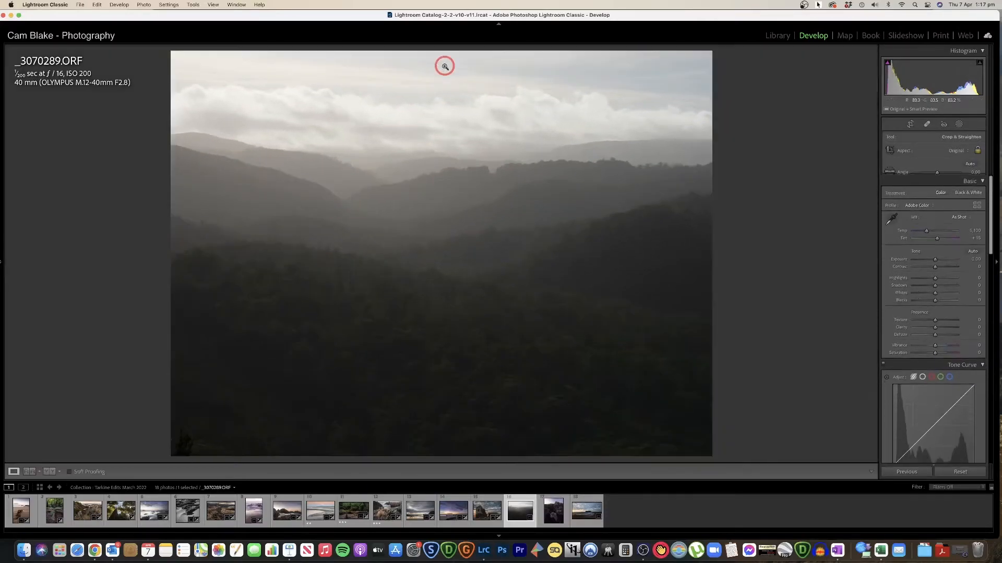
Set the valley photo's Contrast to +29, Exposure to +1.50 and Highlights to -70
{"action": "left_click_drag", "start_coordinate": [938, 225], "coordinate": [941, 224]}
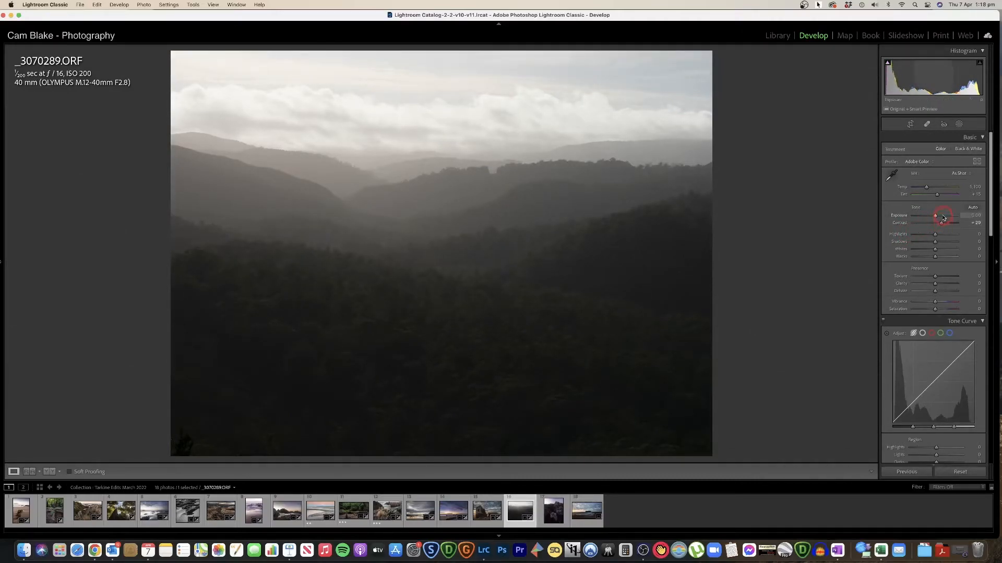
{"action": "left_click", "coordinate": [942, 216]}
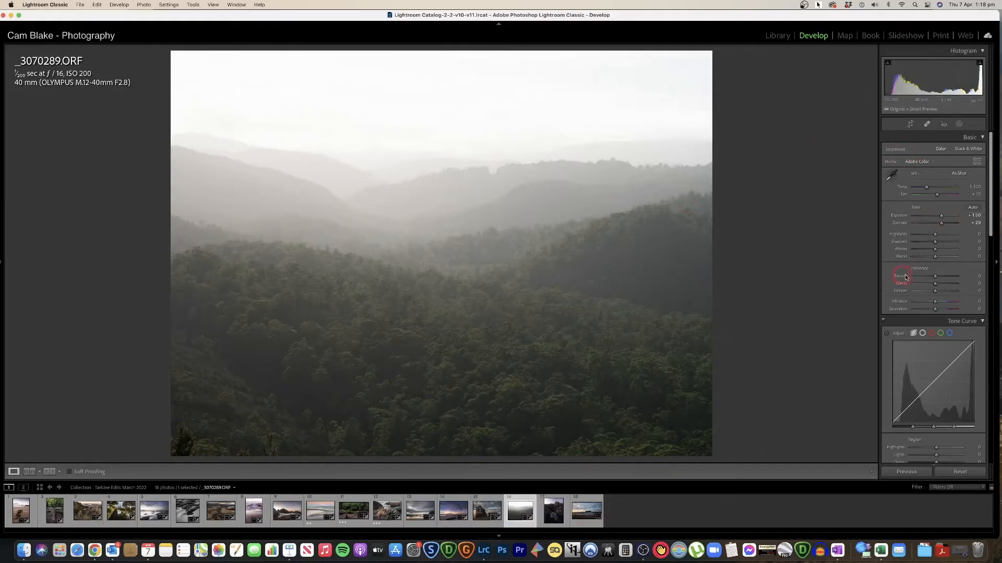
{"action": "left_click_drag", "start_coordinate": [933, 235], "coordinate": [920, 236]}
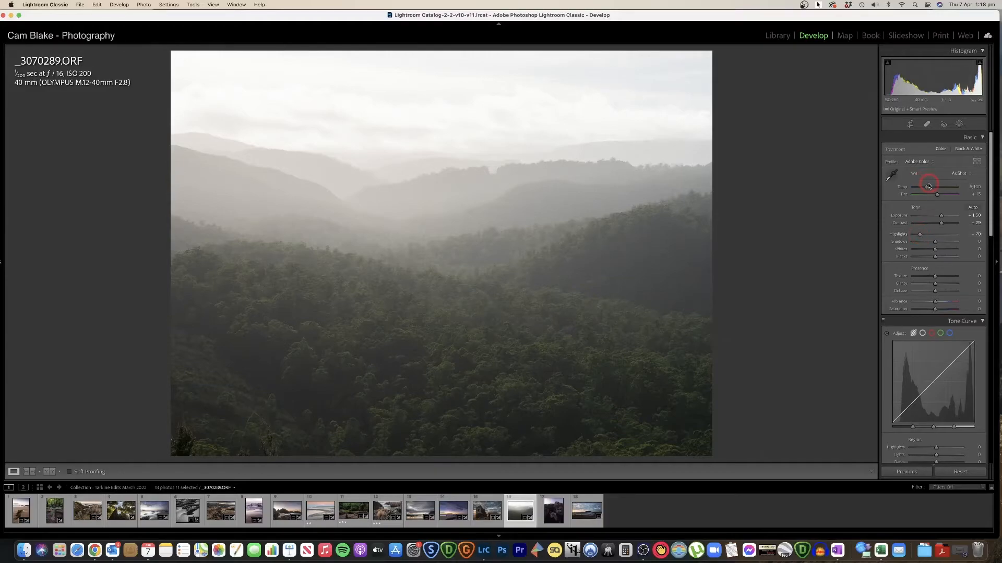
Warm the valley photo's white balance to a temperature of 5,770 and set Exposure to +1.35
{"action": "left_click", "coordinate": [407, 314]}
{"action": "left_click", "coordinate": [567, 273]}
{"action": "left_click", "coordinate": [581, 226]}
{"action": "left_click", "coordinate": [530, 226]}
{"action": "left_click_drag", "start_coordinate": [927, 189], "coordinate": [940, 218]}
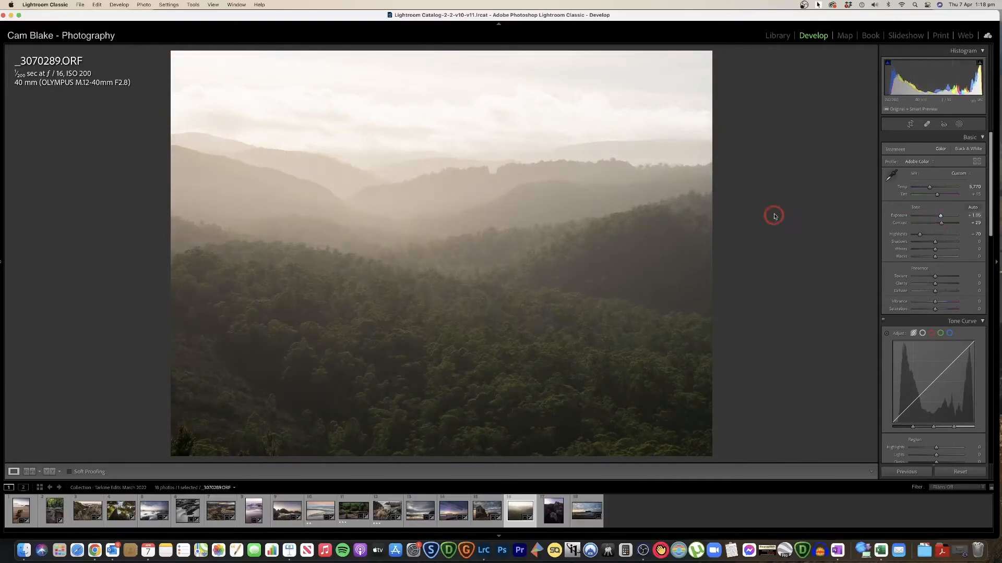
Reposition the valley photo within its crop frame by shifting it slightly sideways, and apply the crop
{"action": "left_click", "coordinate": [908, 124]}
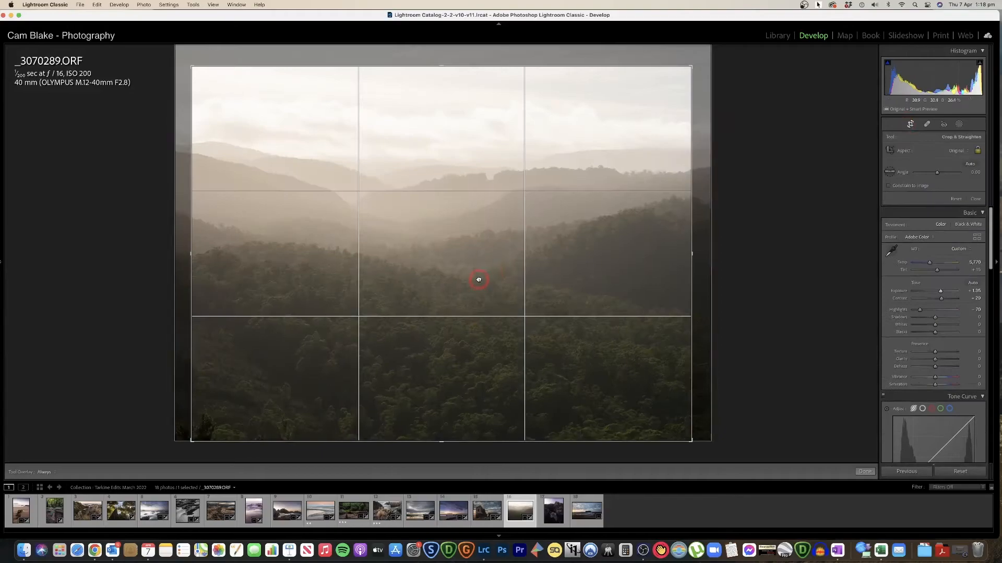
{"action": "left_click_drag", "start_coordinate": [471, 277], "coordinate": [468, 277]}
{"action": "key", "text": "Return"}
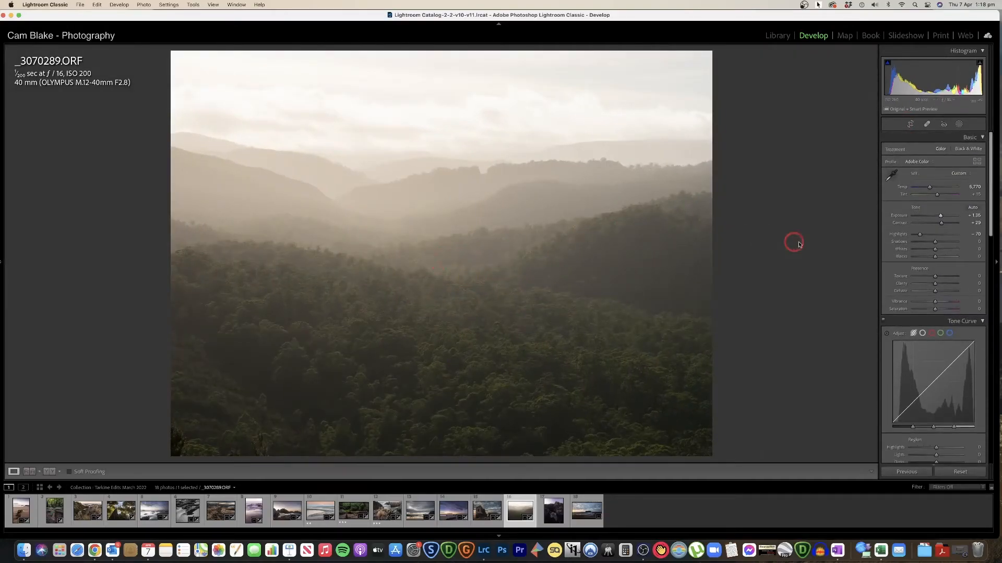
Set Shadows to +40 and Exposure to +1.10, and inspect the misty ridges up close
{"action": "left_click_drag", "start_coordinate": [935, 246], "coordinate": [940, 219]}
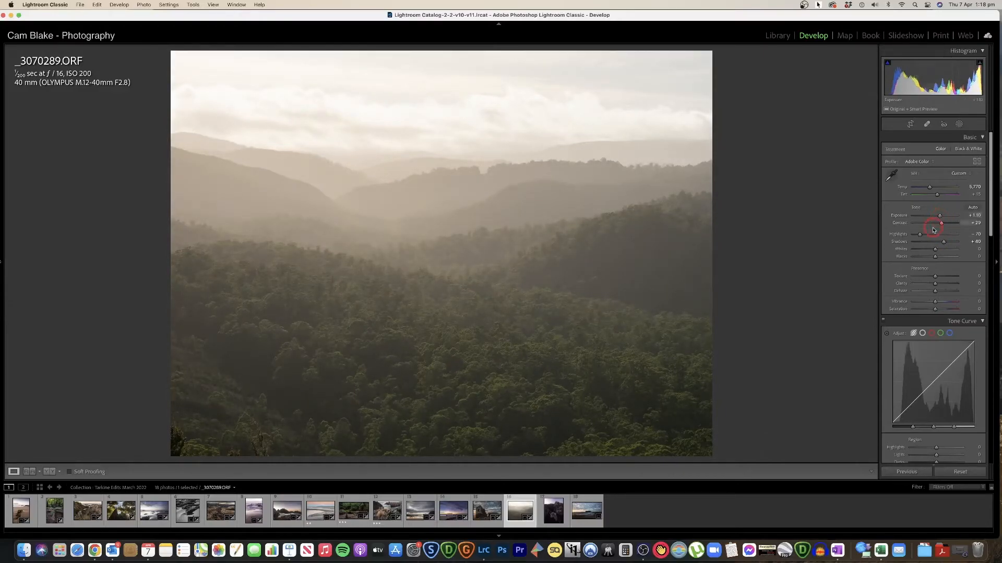
{"action": "left_click", "coordinate": [389, 273]}
{"action": "left_click_drag", "start_coordinate": [398, 245], "coordinate": [404, 316]}
{"action": "left_click_drag", "start_coordinate": [382, 181], "coordinate": [394, 266]}
{"action": "left_click_drag", "start_coordinate": [356, 153], "coordinate": [385, 305]}
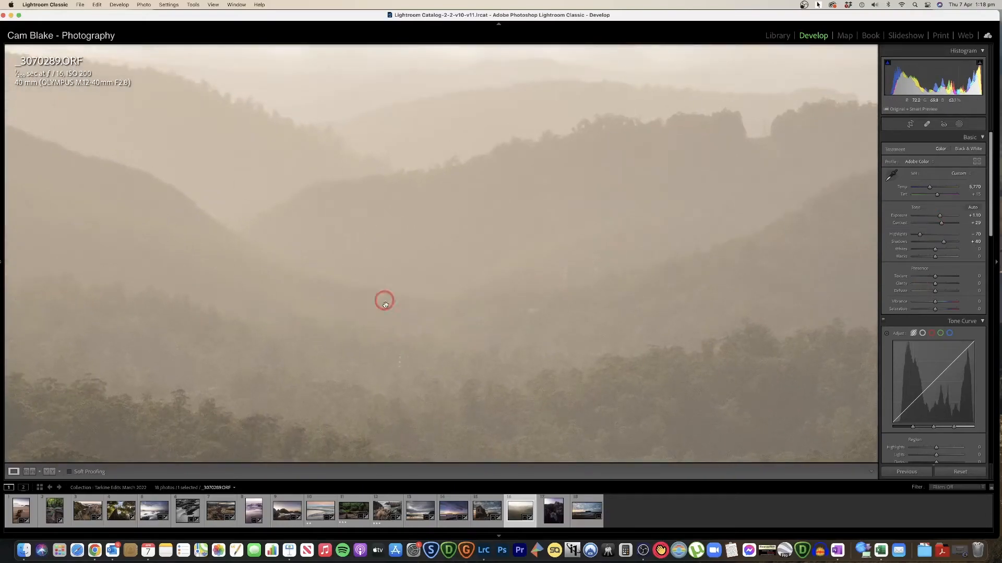
{"action": "left_click", "coordinate": [417, 243]}
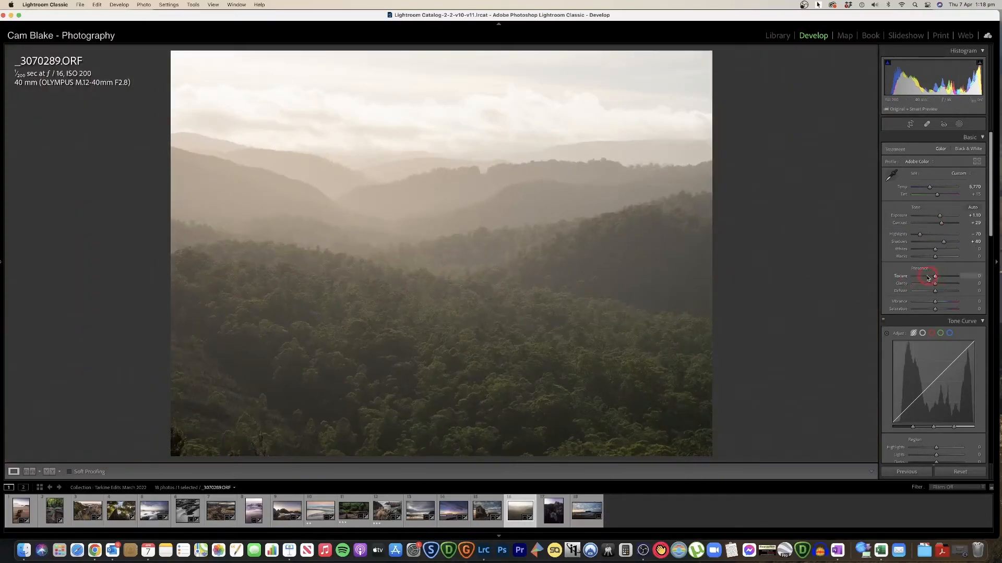
Set the photo's Texture to -15, Clarity to +15 and Dehaze to +10
{"action": "mouse_move", "coordinate": [927, 277]}
{"action": "left_mouse_down"}
{"action": "mouse_move", "coordinate": [945, 276]}
{"action": "mouse_move", "coordinate": [922, 276]}
{"action": "mouse_move", "coordinate": [944, 276]}
{"action": "mouse_move", "coordinate": [932, 277]}
{"action": "left_mouse_up"}
{"action": "left_click_drag", "start_coordinate": [935, 283], "coordinate": [934, 290]}
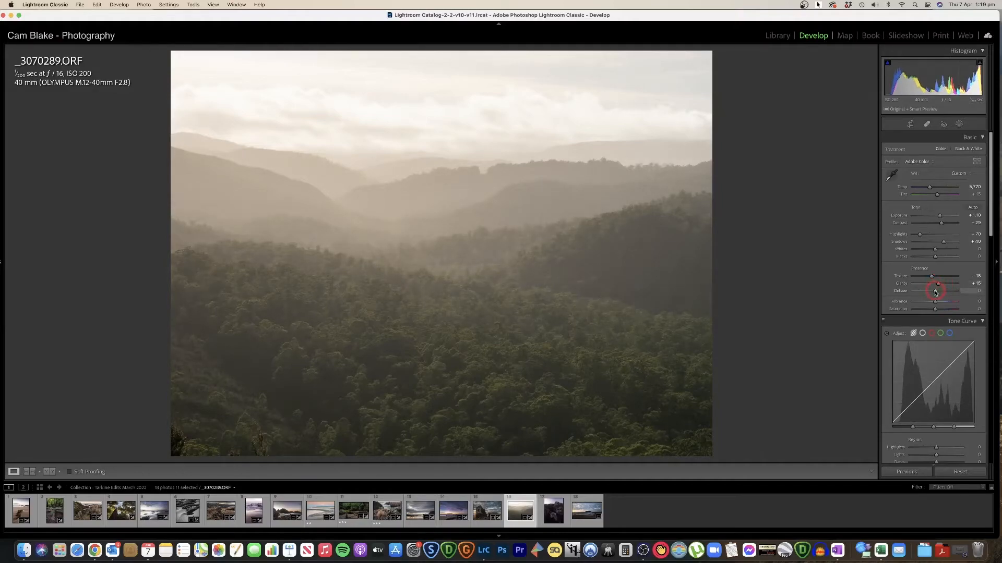
{"action": "left_click_drag", "start_coordinate": [935, 292], "coordinate": [944, 292]}
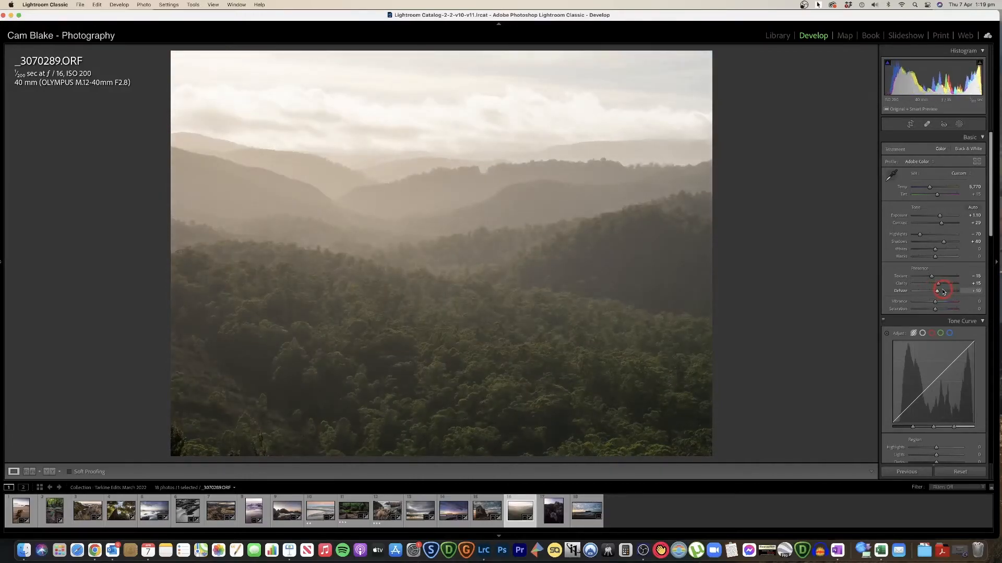
{"action": "left_click", "coordinate": [395, 234]}
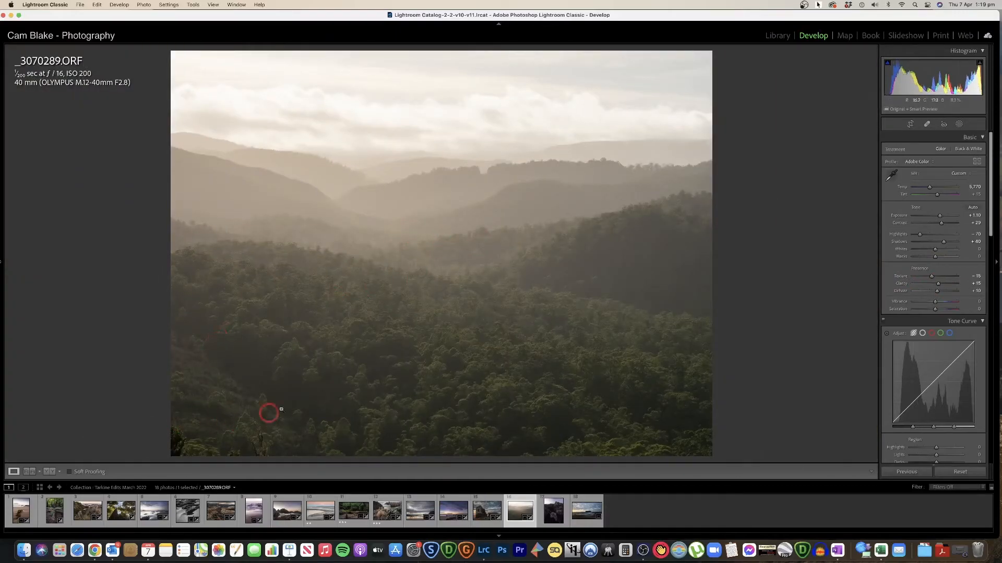
Inspect the foreground shrubs along the photo's lower edge and crop tighter to cut them out of the frame
{"action": "left_click", "coordinate": [259, 438]}
{"action": "left_click_drag", "start_coordinate": [260, 438], "coordinate": [391, 317]}
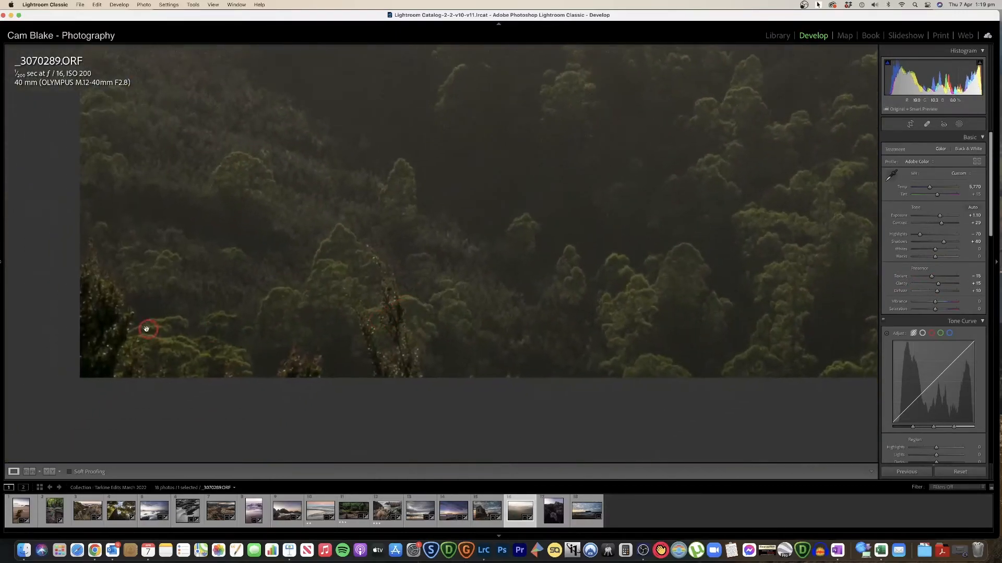
{"action": "left_click", "coordinate": [384, 332]}
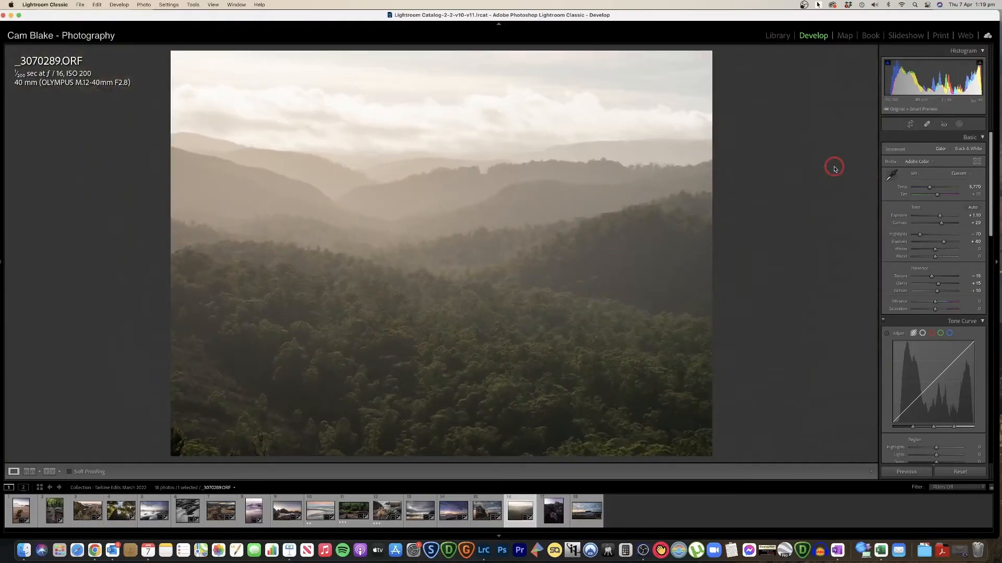
{"action": "left_click", "coordinate": [910, 124]}
{"action": "left_click_drag", "start_coordinate": [443, 440], "coordinate": [447, 408]}
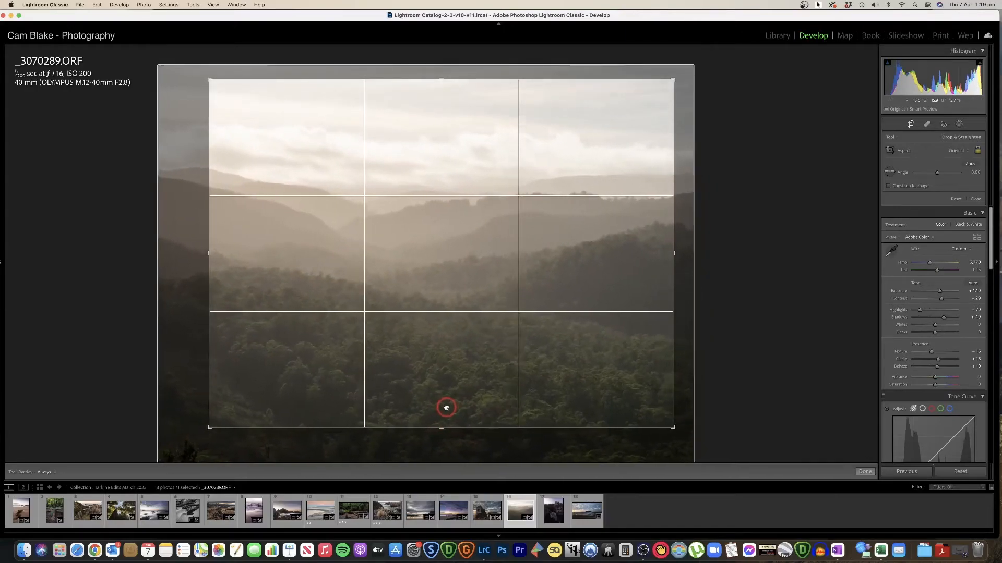
{"action": "left_click_drag", "start_coordinate": [528, 281], "coordinate": [526, 282]}
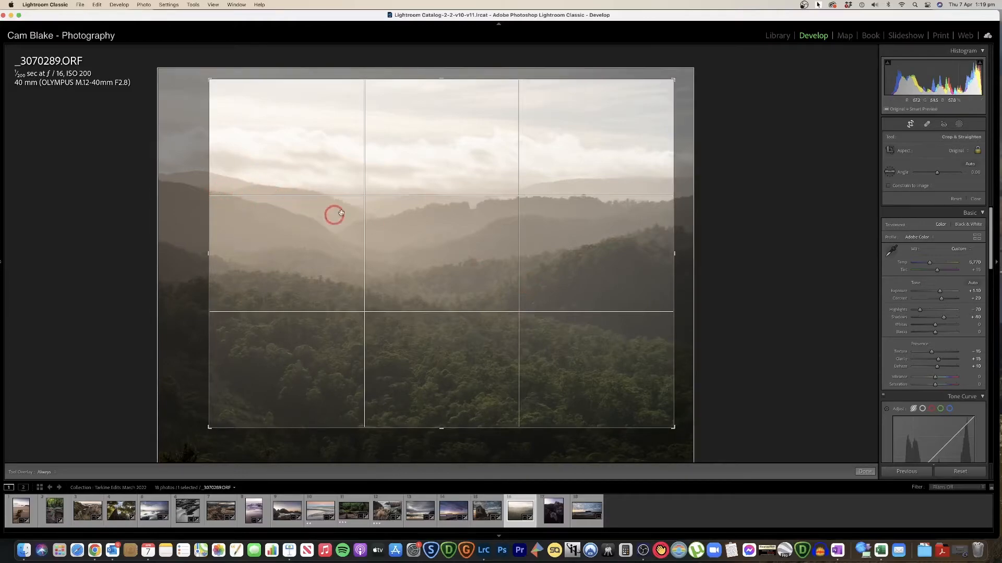
{"action": "key", "text": "Return"}
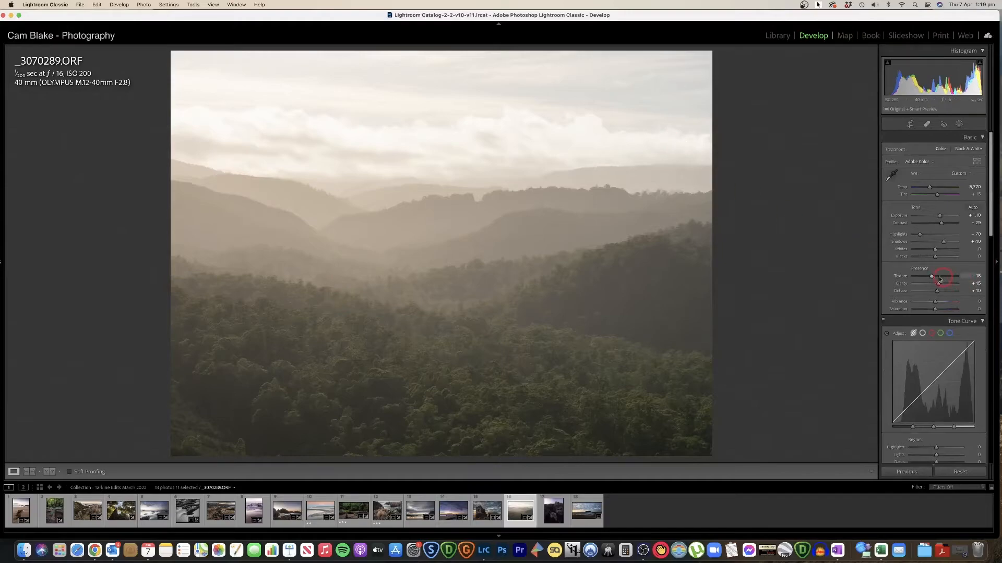
Raise the photo's Contrast to +55 and compare the edit side by side with the original
{"action": "scroll", "coordinate": [941, 282], "scroll_direction": "down", "scroll_amount": 3}
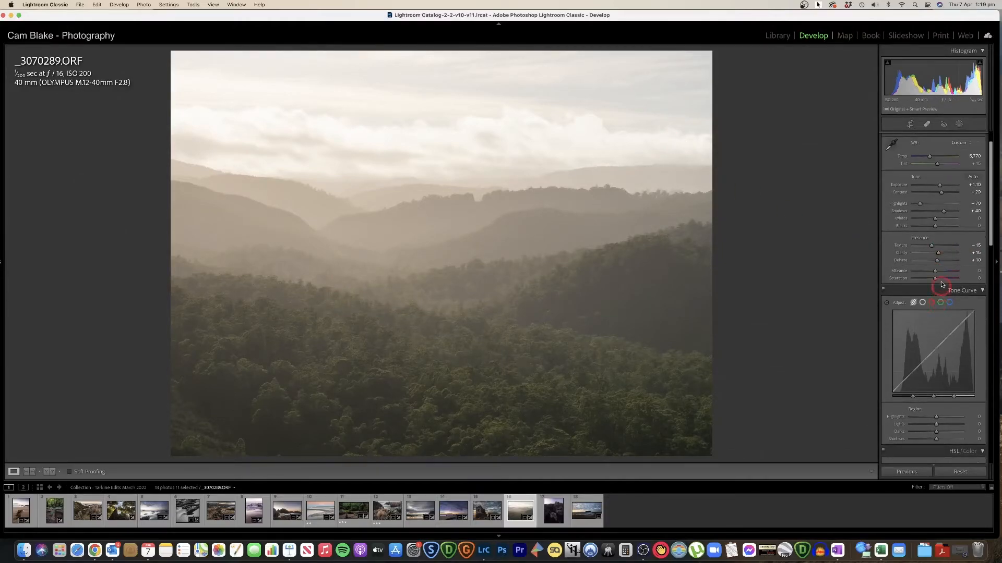
{"action": "left_click", "coordinate": [949, 194]}
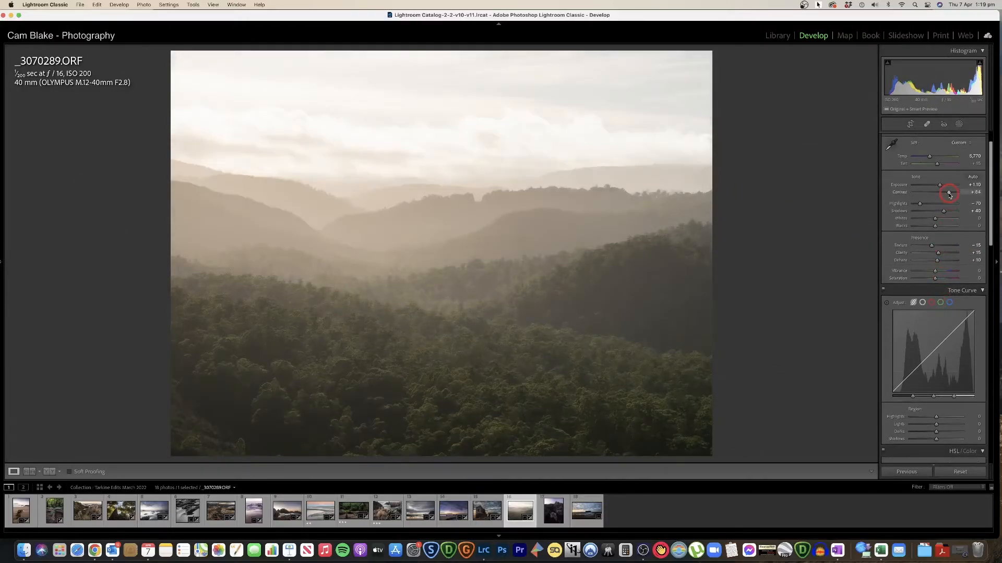
{"action": "left_click_drag", "start_coordinate": [949, 194], "coordinate": [947, 194]}
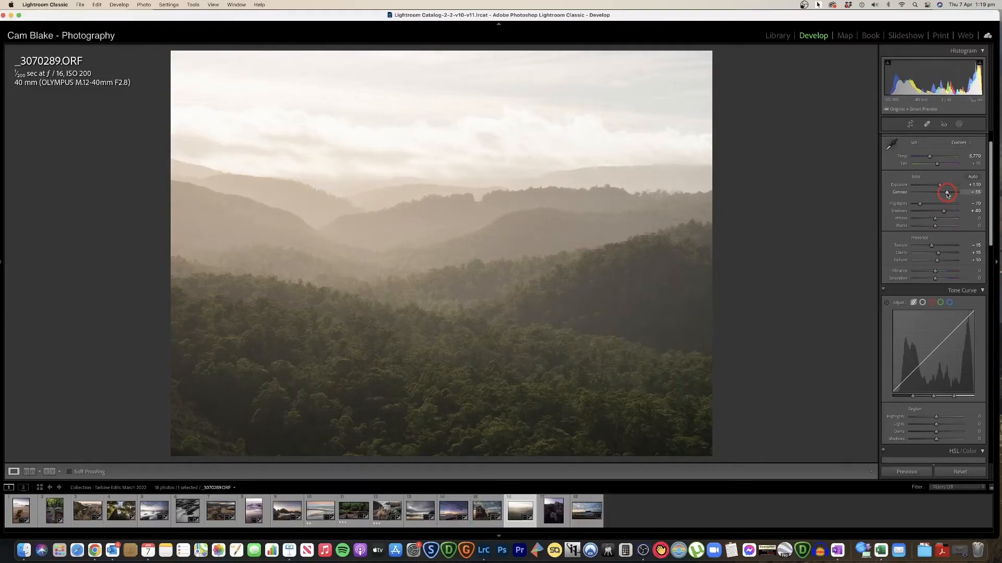
{"action": "key", "text": "y"}
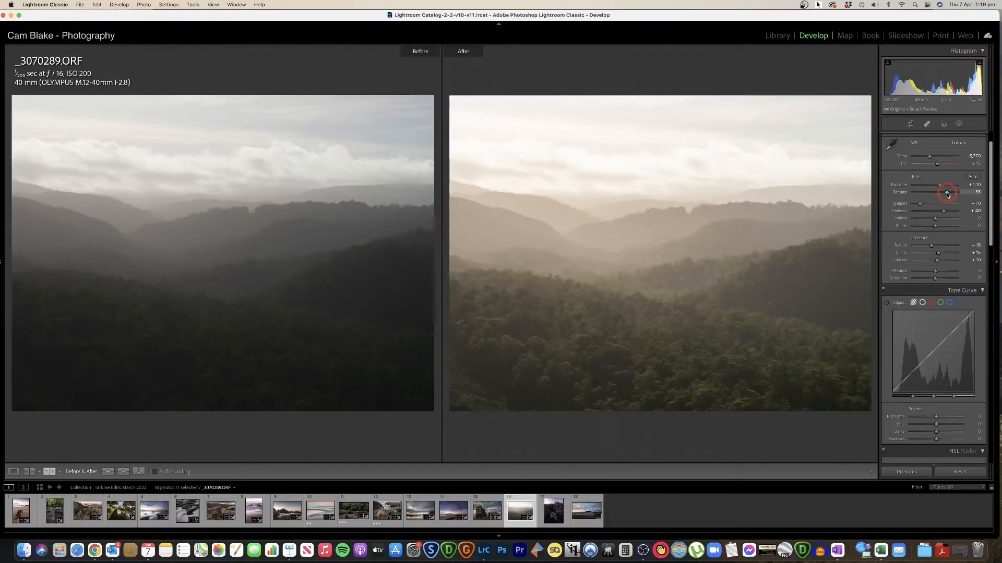
{"action": "key", "text": "y"}
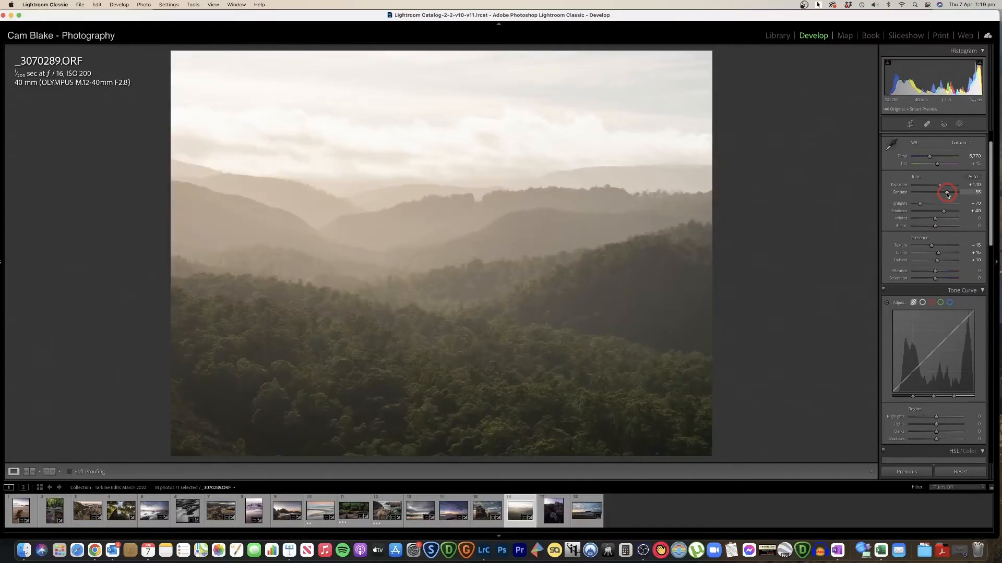
Try the black and white treatment, return the photo to color, and cool its white balance temperature slightly
{"action": "scroll", "coordinate": [955, 167], "scroll_direction": "up", "scroll_amount": 3}
{"action": "left_click", "coordinate": [960, 150]}
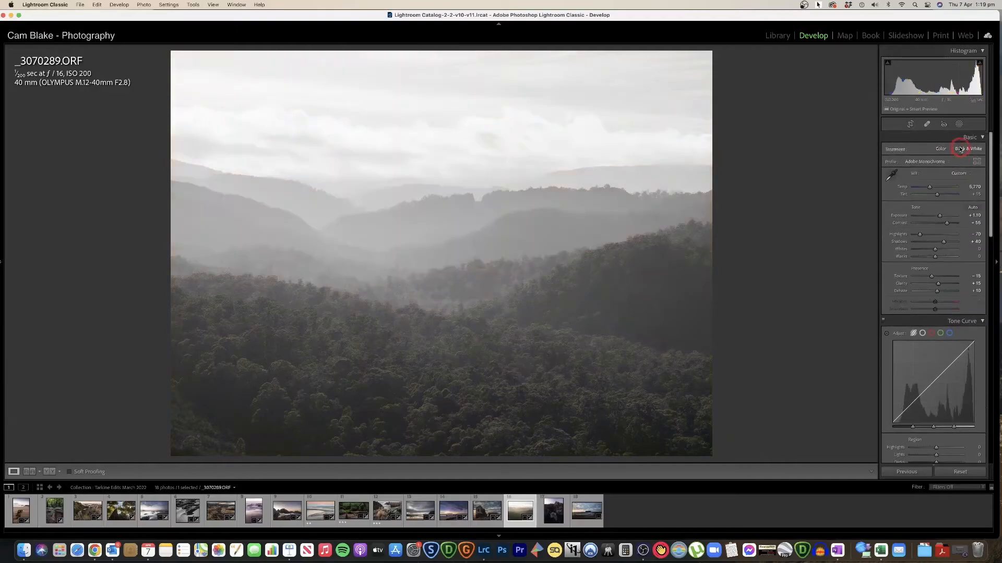
{"action": "left_click", "coordinate": [941, 149]}
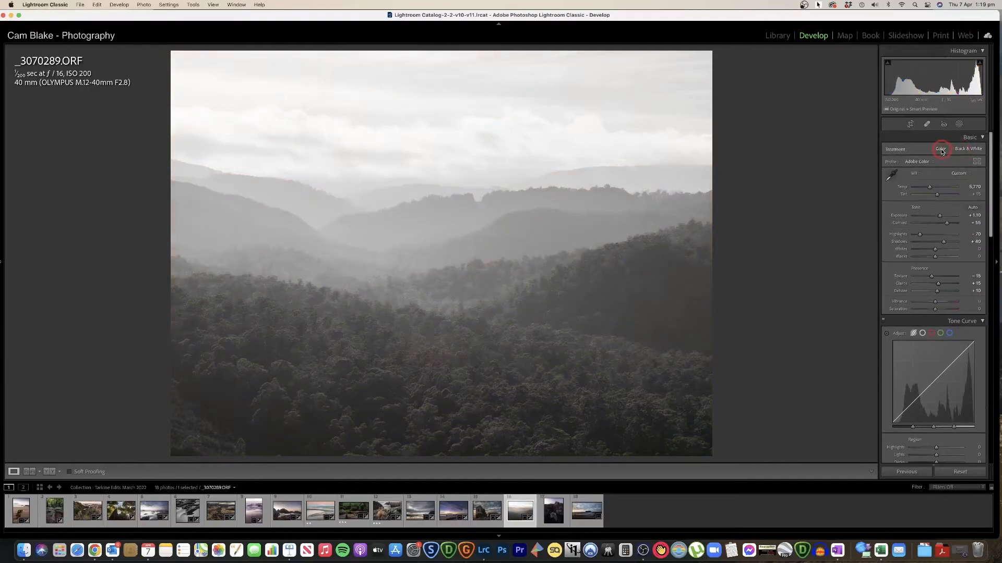
{"action": "left_click", "coordinate": [937, 194]}
{"action": "left_click_drag", "start_coordinate": [932, 189], "coordinate": [930, 188]}
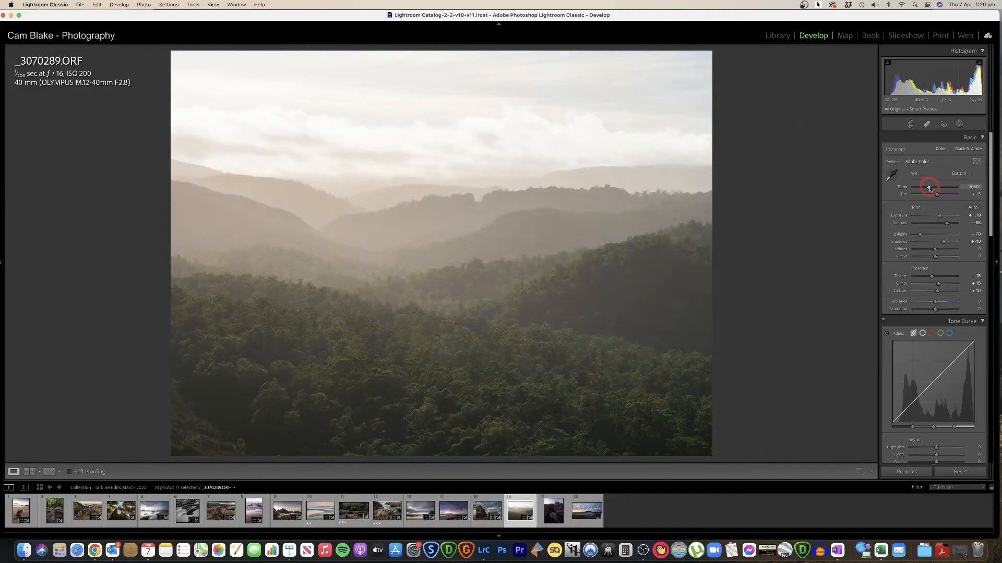
Set the tone curve's Highlights region to +5 and Shadows region to -15, and compare the photo with its original
{"action": "scroll", "coordinate": [932, 219], "scroll_direction": "down", "scroll_amount": 6}
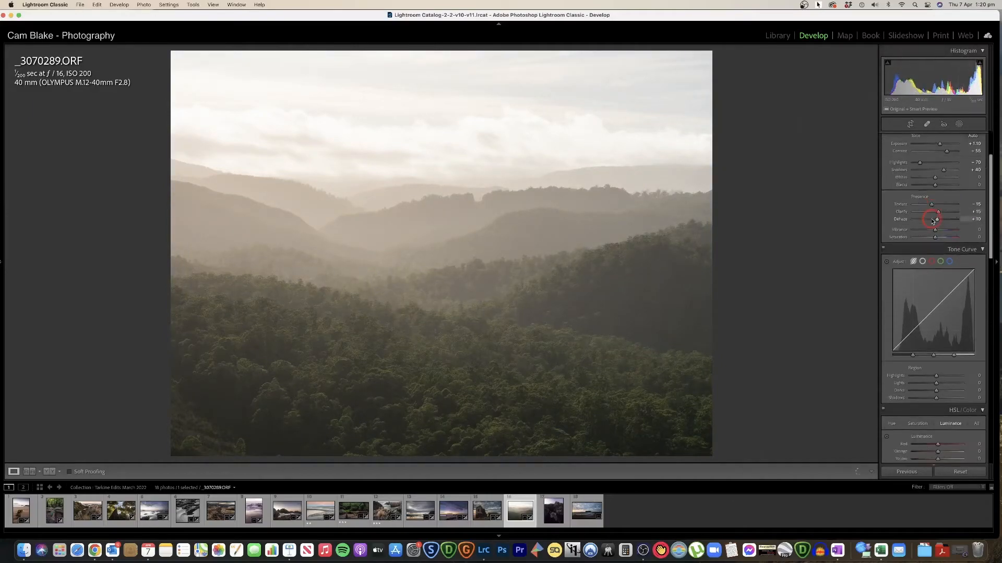
{"action": "scroll", "coordinate": [940, 232], "scroll_direction": "down", "scroll_amount": 3}
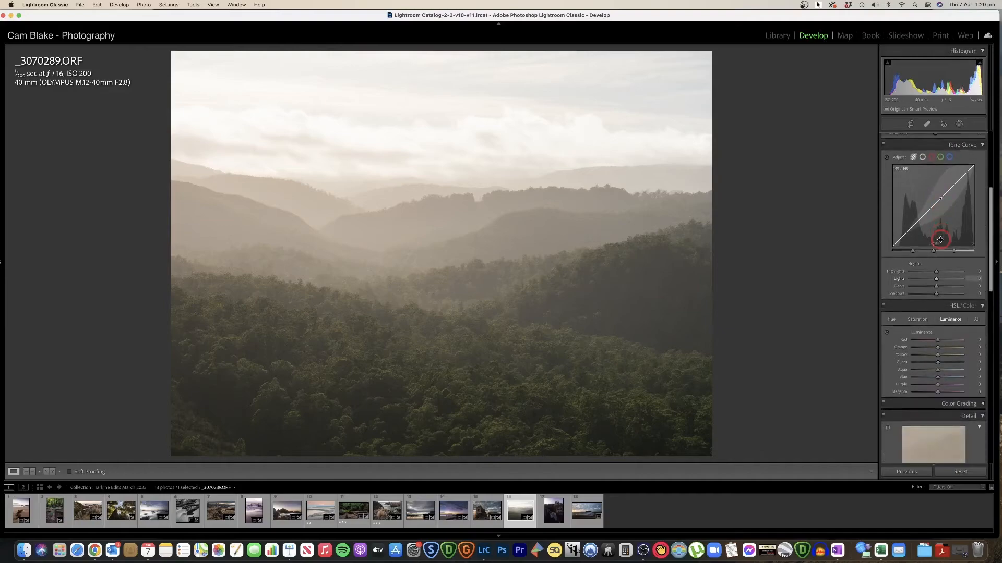
{"action": "left_click_drag", "start_coordinate": [948, 251], "coordinate": [937, 250]}
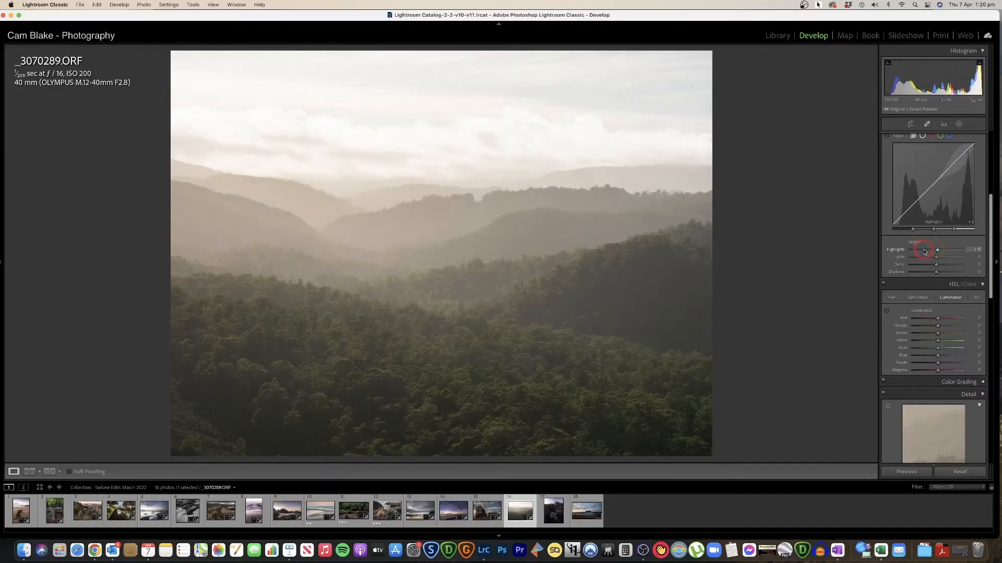
{"action": "left_click", "coordinate": [936, 273]}
{"action": "left_click_drag", "start_coordinate": [937, 272], "coordinate": [933, 272]}
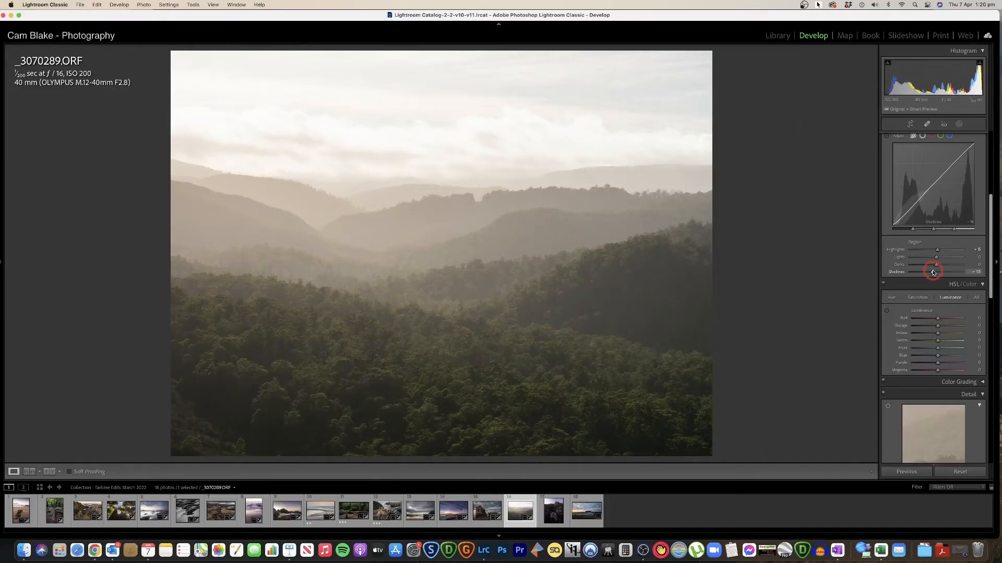
{"action": "key", "text": "y"}
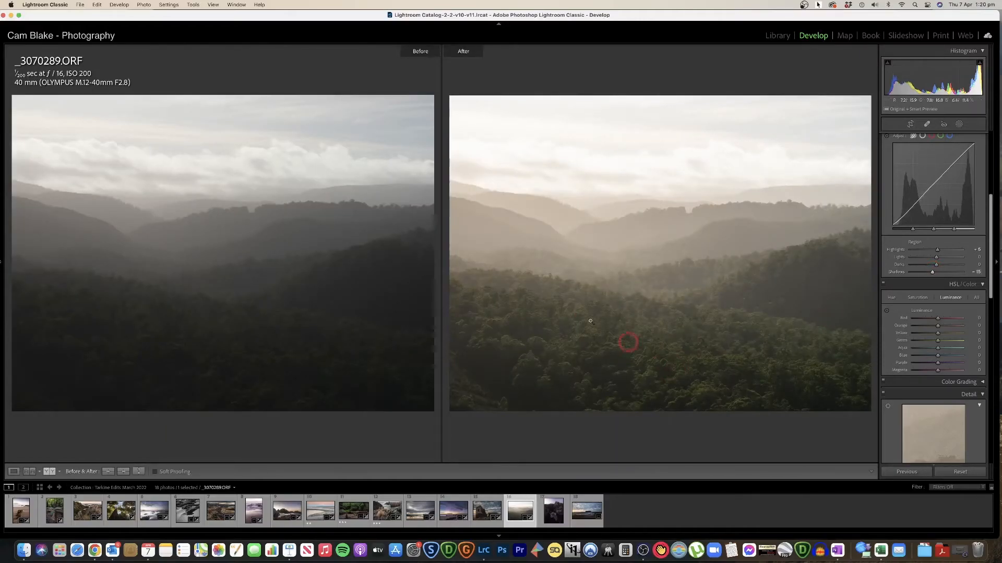
{"action": "key", "text": "y"}
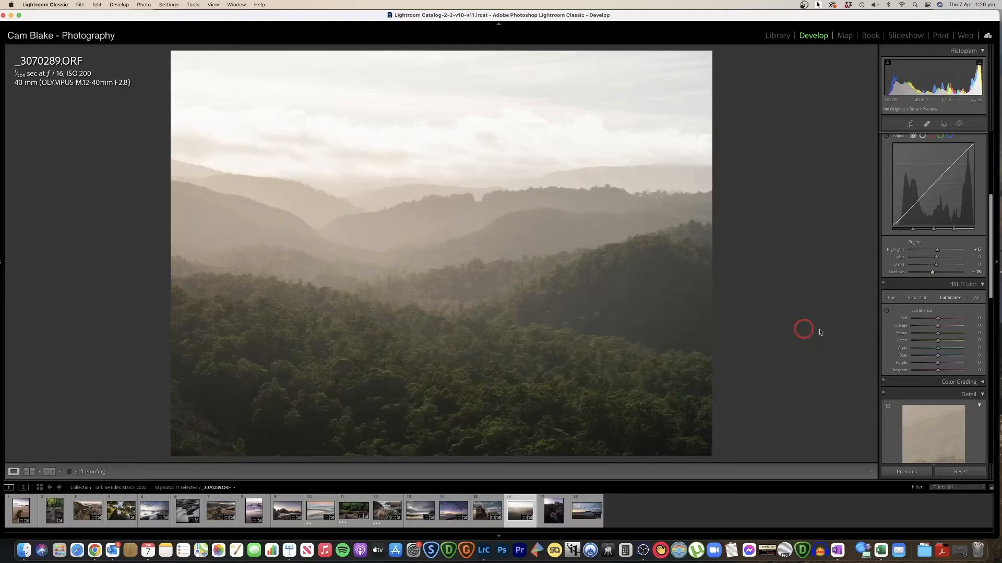
In the HSL Luminance settings, set Orange to -15, Yellow to +10 and Green to +25, and lower Blue
{"action": "scroll", "coordinate": [931, 313], "scroll_direction": "down", "scroll_amount": 3}
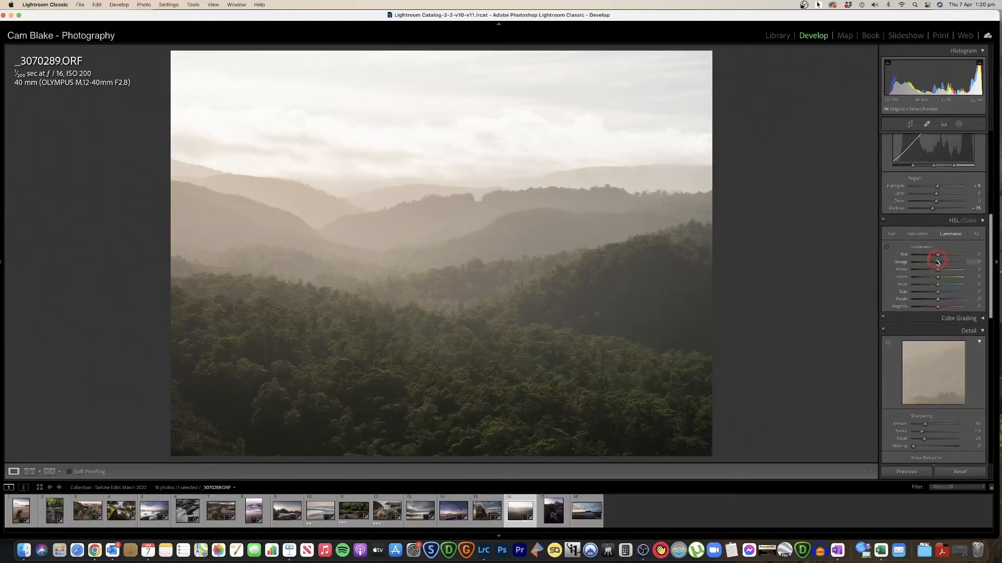
{"action": "left_click_drag", "start_coordinate": [937, 263], "coordinate": [960, 277]}
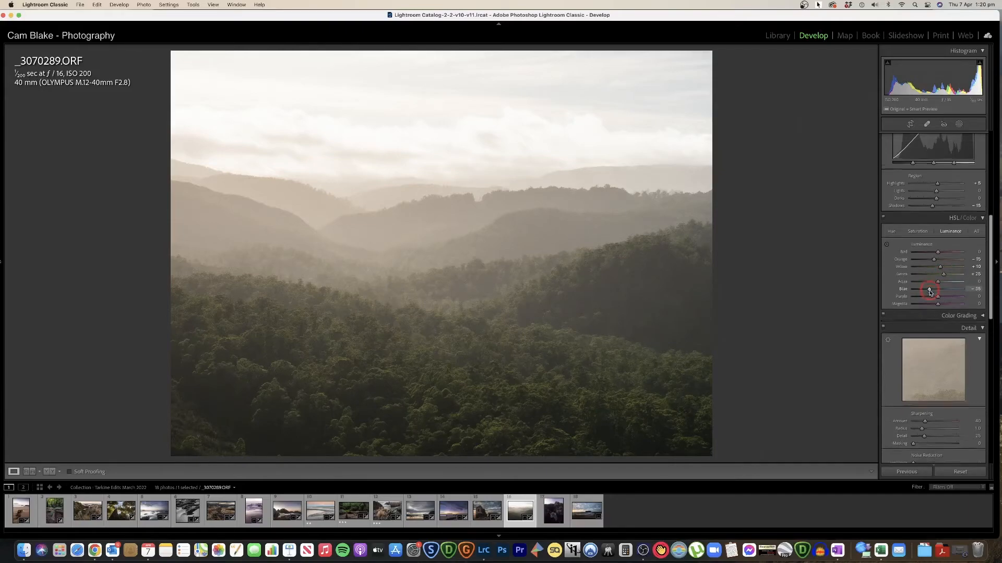
Set the sharpening Masking to 85, then remove chromatic aberration and enable the lens profile corrections
{"action": "scroll", "coordinate": [930, 293], "scroll_direction": "down", "scroll_amount": 5}
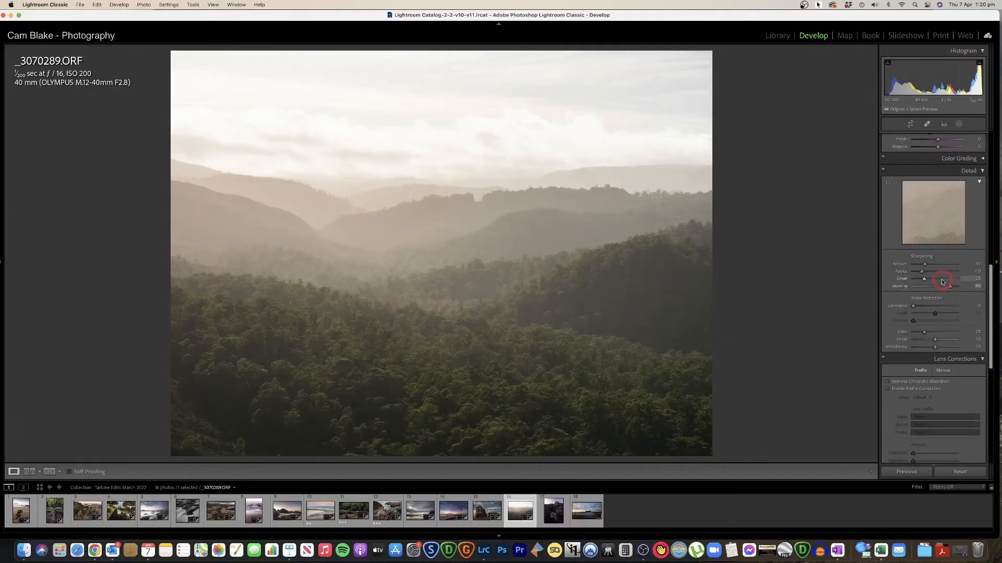
{"action": "scroll", "coordinate": [940, 284], "scroll_direction": "down", "scroll_amount": 4}
{"action": "left_click", "coordinate": [930, 272]}
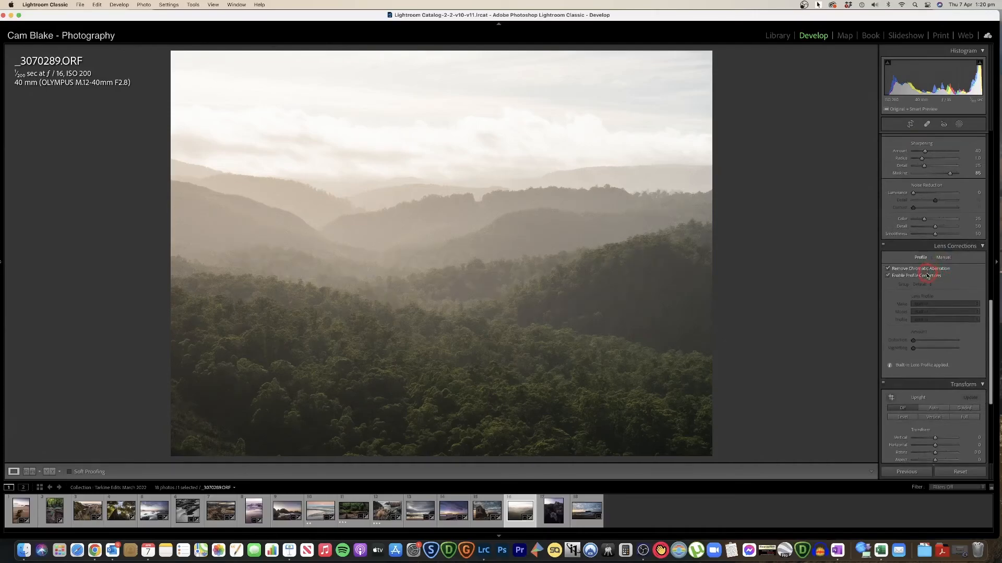
Apply a Highlight Priority post-crop vignette with an Amount of -10 and compare the photo with its original
{"action": "scroll", "coordinate": [931, 280], "scroll_direction": "down", "scroll_amount": 5}
{"action": "left_click", "coordinate": [935, 396]}
{"action": "left_click_drag", "start_coordinate": [935, 399], "coordinate": [932, 398]}
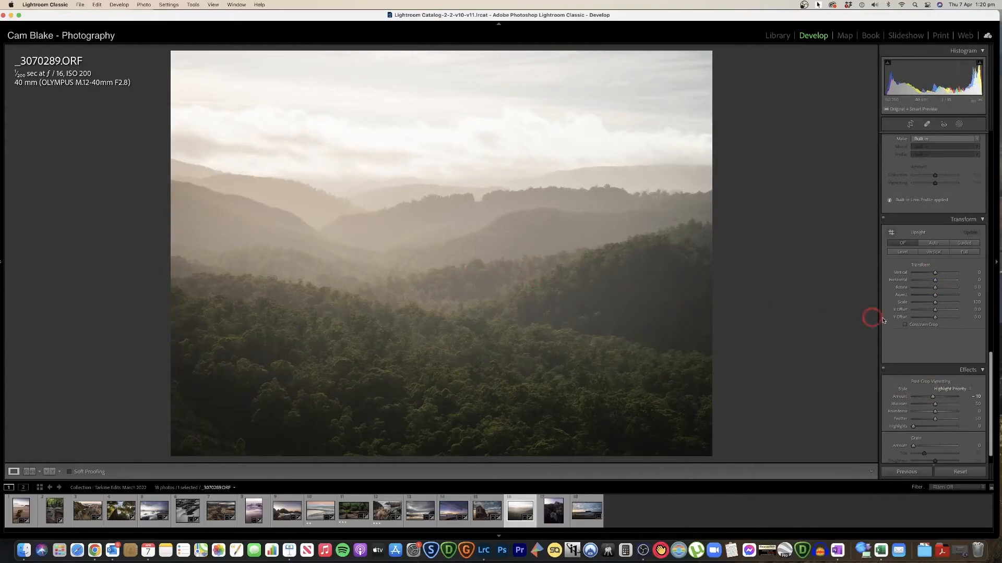
{"action": "scroll", "coordinate": [905, 358], "scroll_direction": "up", "scroll_amount": 10}
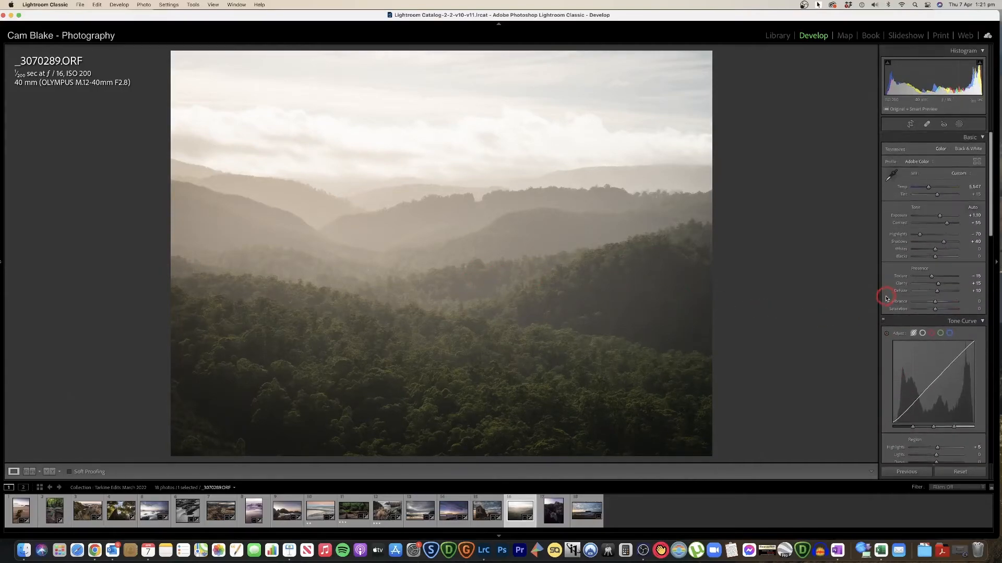
{"action": "key", "text": "y"}
{"action": "key", "text": "y"}
Try darker and brighter exposures on the photo and settle the Exposure at +1.15
{"action": "left_click_drag", "start_coordinate": [942, 213], "coordinate": [935, 216]}
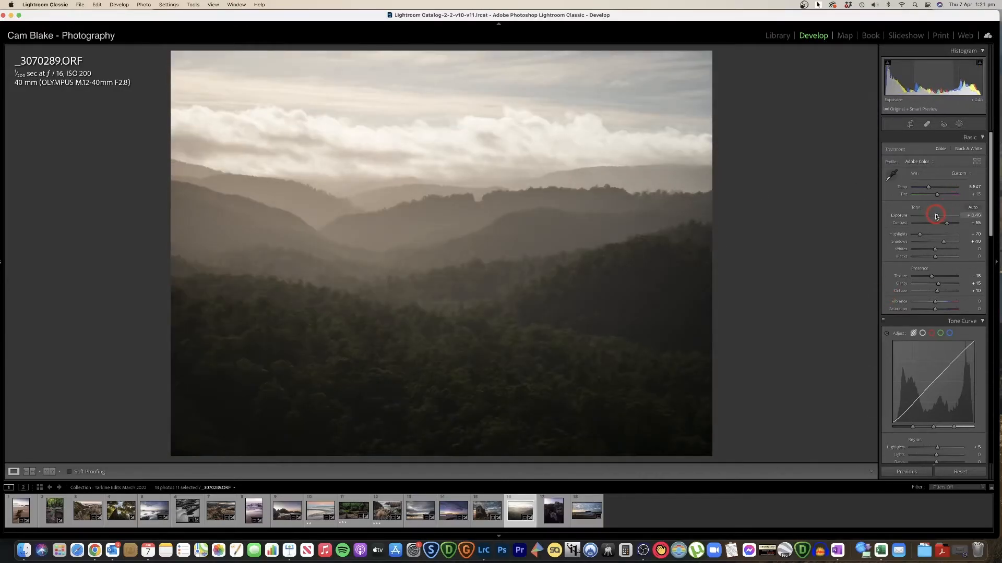
{"action": "left_click_drag", "start_coordinate": [937, 216], "coordinate": [940, 217]}
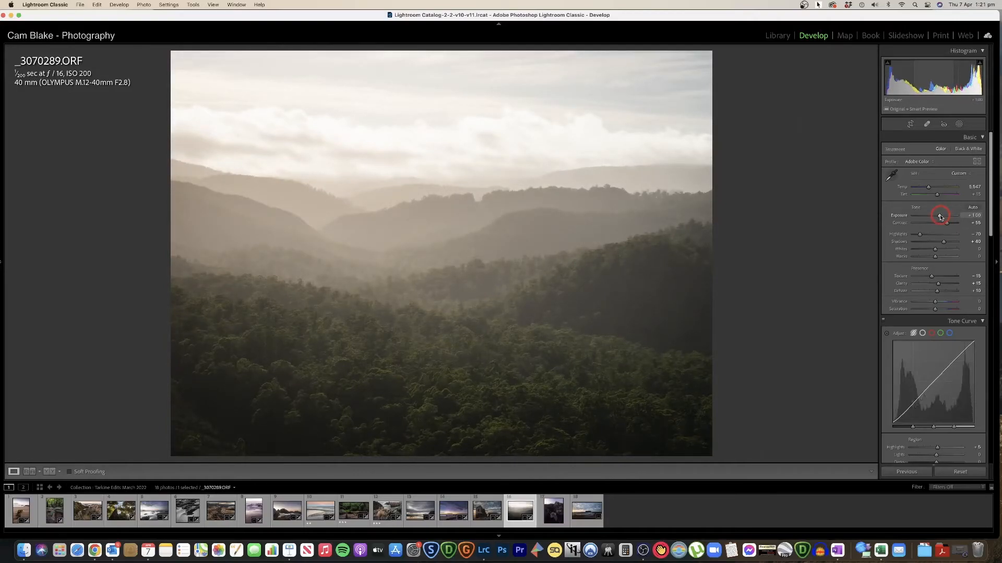
{"action": "mouse_move", "coordinate": [944, 214]}
{"action": "left_mouse_down"}
{"action": "mouse_move", "coordinate": [932, 218]}
{"action": "mouse_move", "coordinate": [941, 216]}
{"action": "left_mouse_up"}
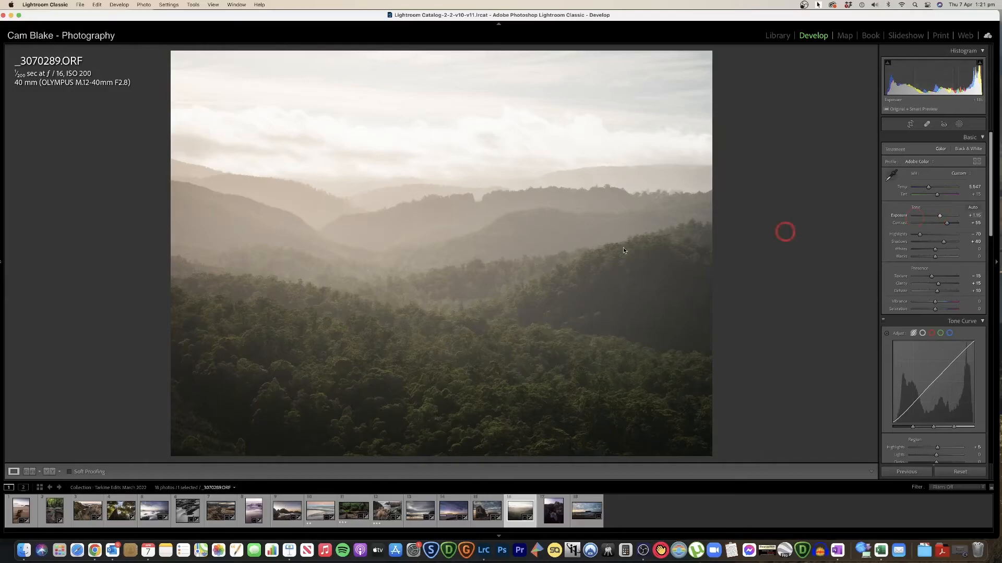
Examine the bright clouds, misty valley and forest ridges at close range for tone and detail
{"action": "left_click", "coordinate": [339, 319]}
{"action": "left_click", "coordinate": [346, 288]}
{"action": "left_click", "coordinate": [275, 133]}
{"action": "left_click", "coordinate": [307, 136]}
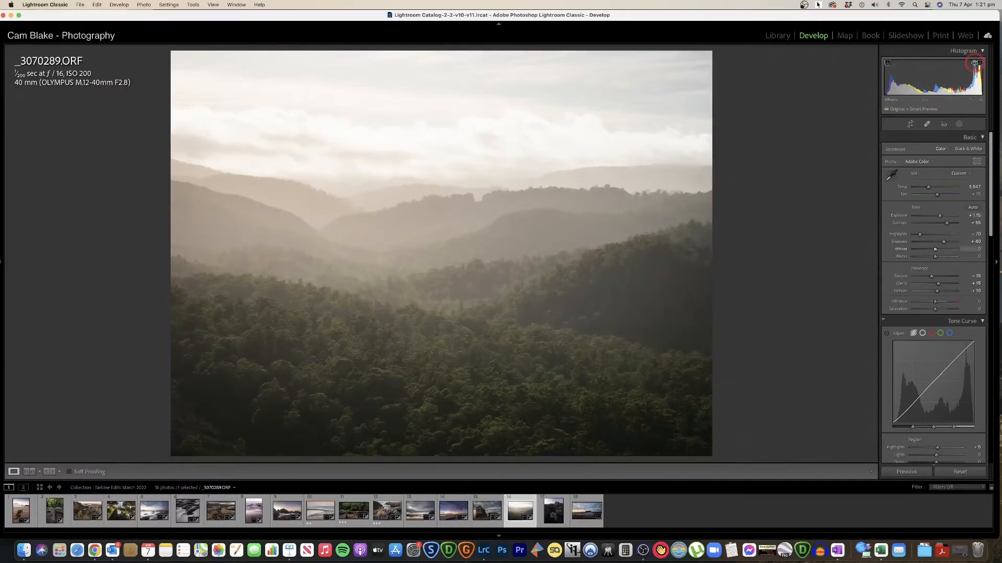
{"action": "left_click", "coordinate": [407, 156]}
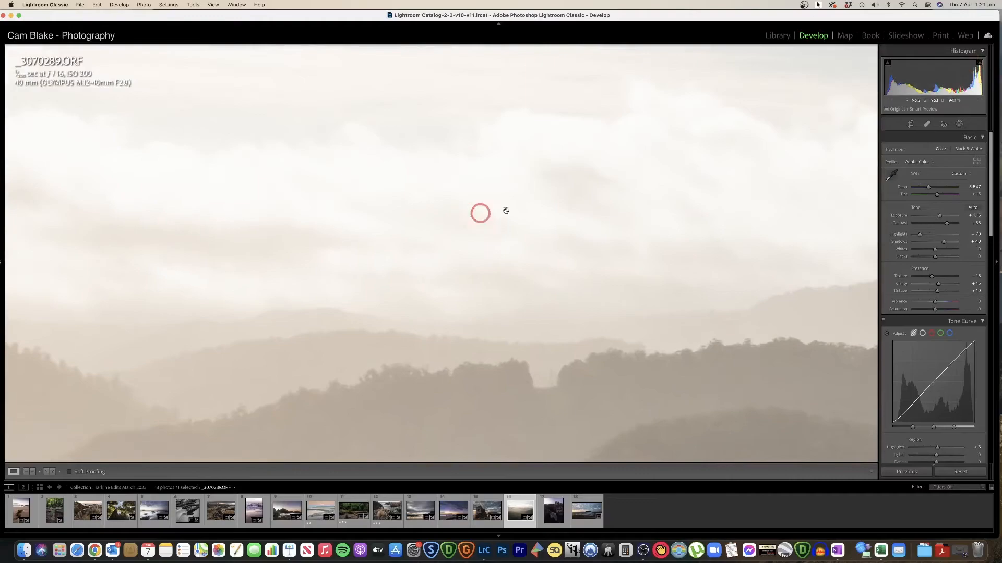
{"action": "left_click", "coordinate": [570, 199]}
{"action": "left_click", "coordinate": [570, 200]}
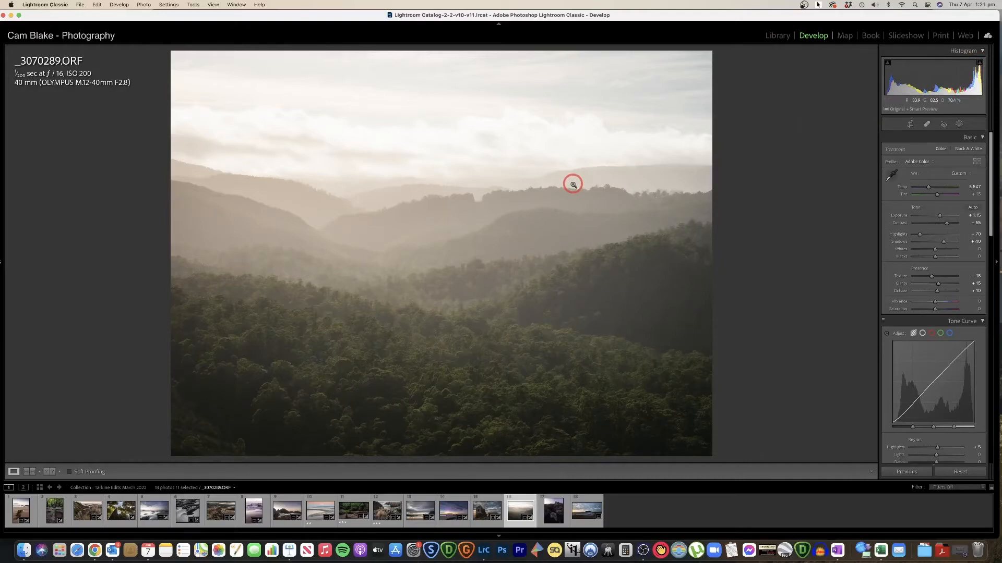
{"action": "left_click", "coordinate": [389, 230]}
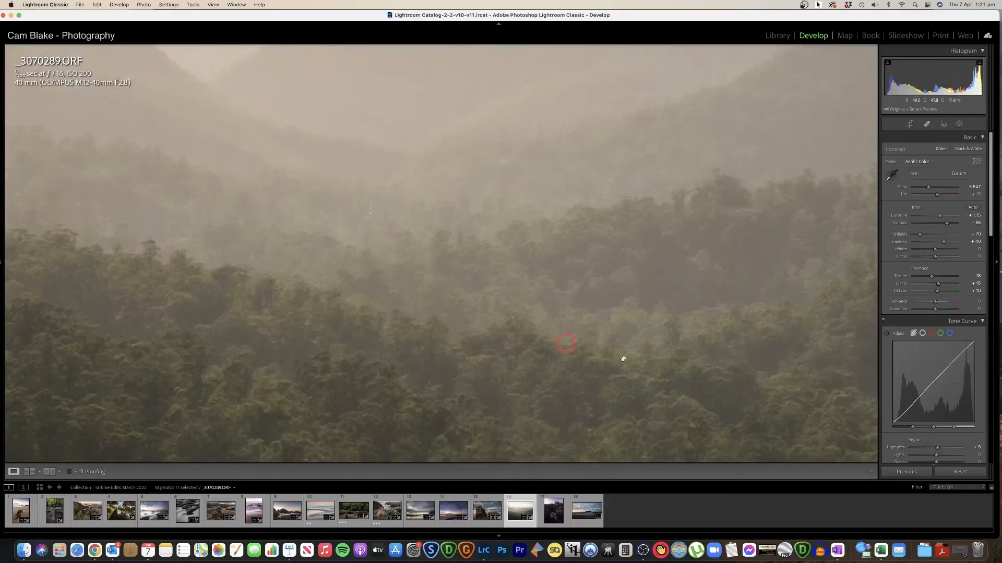
{"action": "left_click_drag", "start_coordinate": [329, 233], "coordinate": [358, 409]}
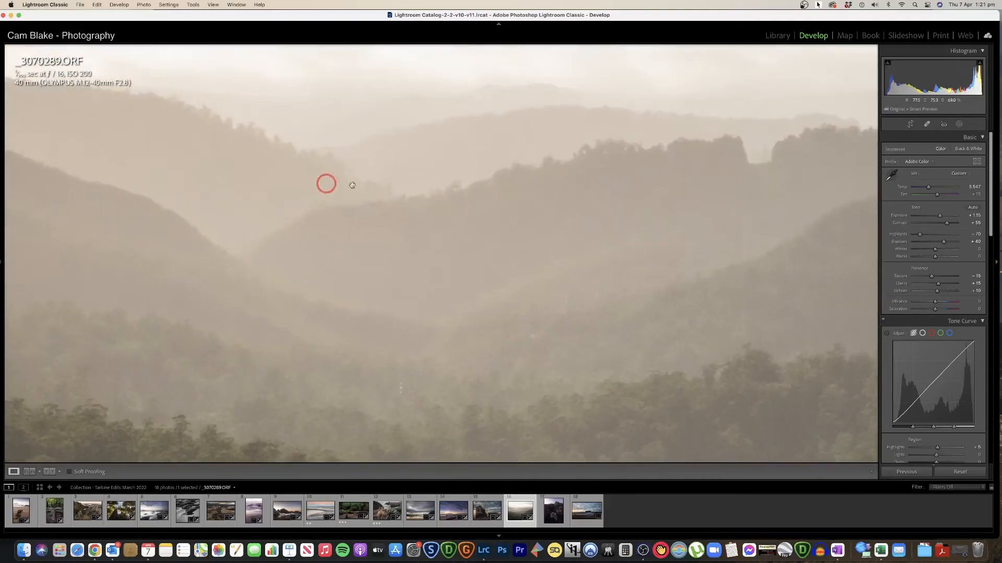
{"action": "left_click", "coordinate": [403, 111]}
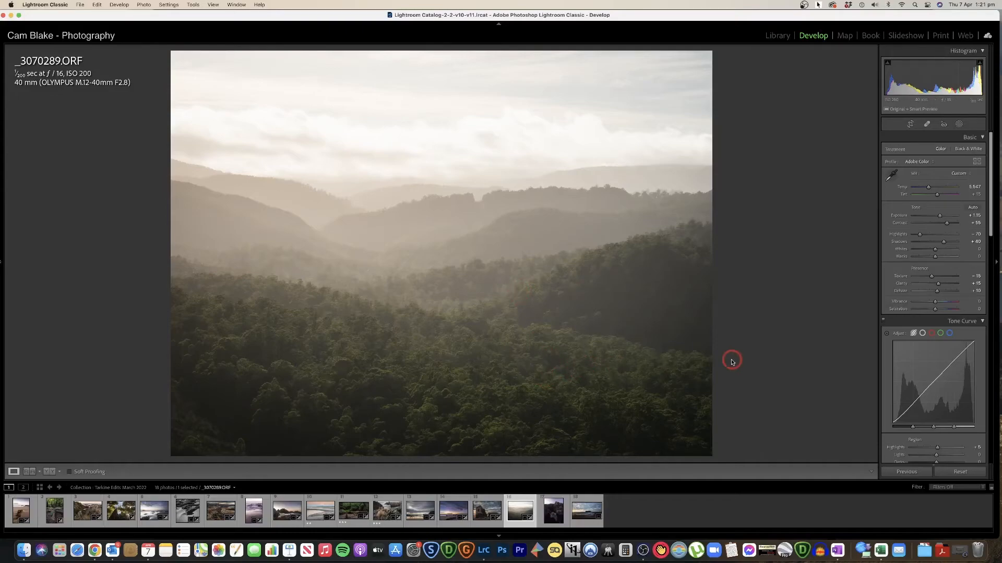
Compare the edit with the original, raise Contrast to +60, and check the misty tree line up close
{"action": "key", "text": "y"}
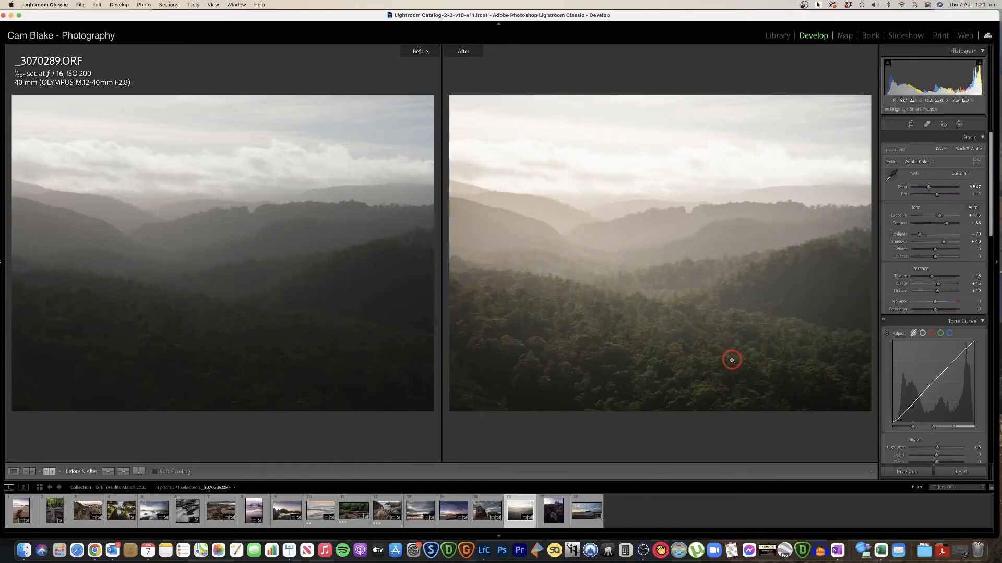
{"action": "key", "text": "y"}
{"action": "mouse_move", "coordinate": [946, 224]}
{"action": "left_mouse_down"}
{"action": "mouse_move", "coordinate": [915, 224]}
{"action": "mouse_move", "coordinate": [948, 224]}
{"action": "left_mouse_up"}
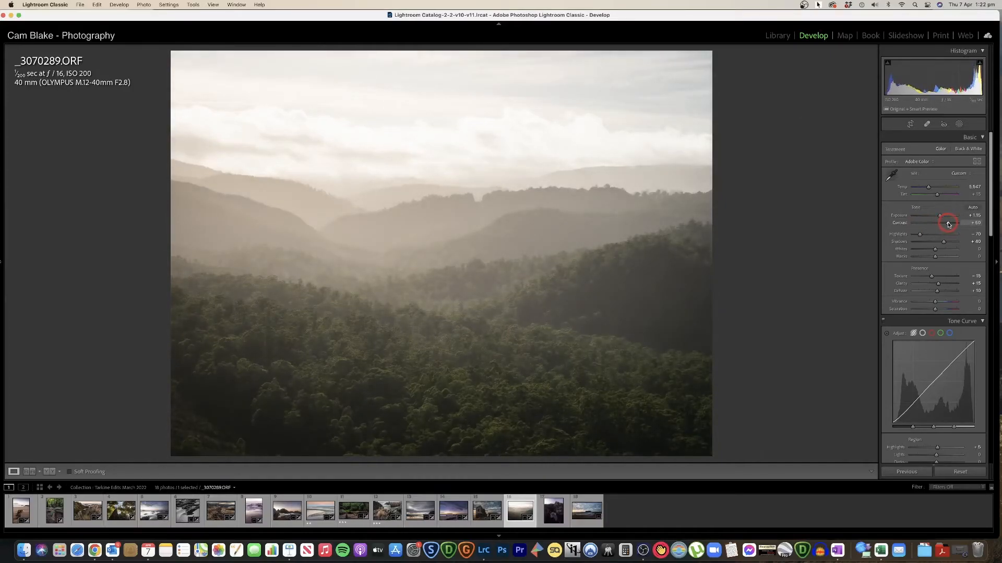
{"action": "left_click", "coordinate": [523, 291]}
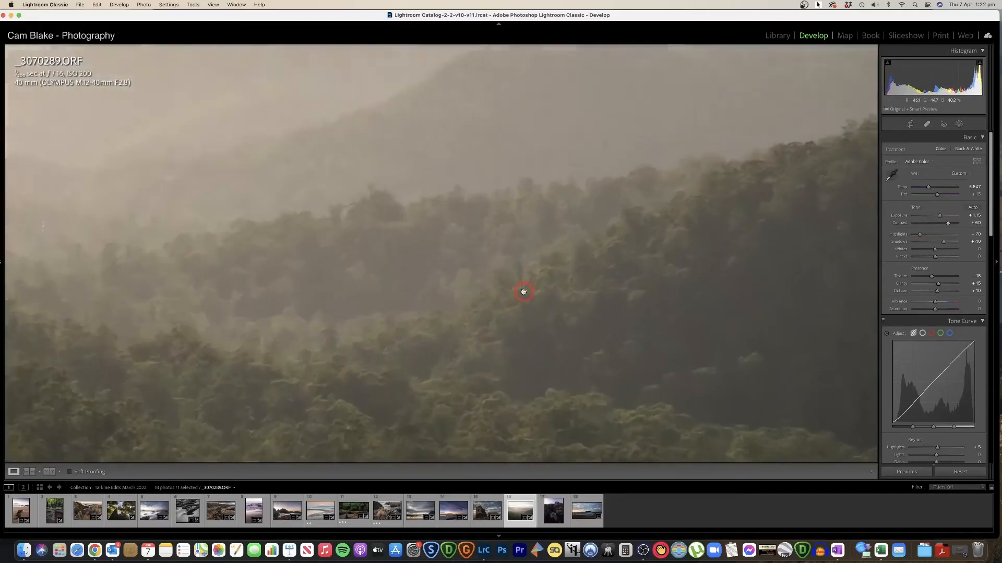
{"action": "left_click_drag", "start_coordinate": [498, 269], "coordinate": [680, 324]}
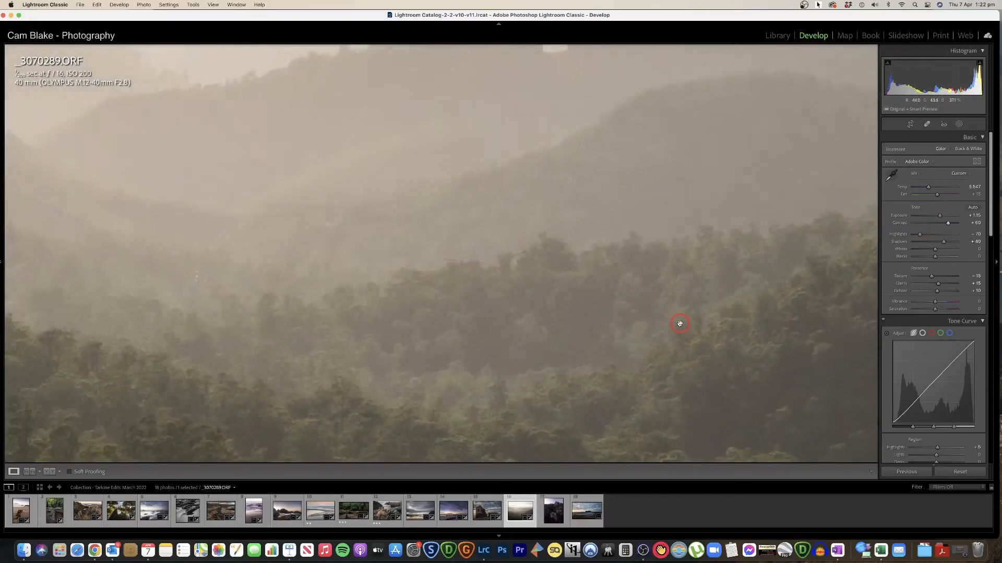
{"action": "left_click", "coordinate": [680, 324]}
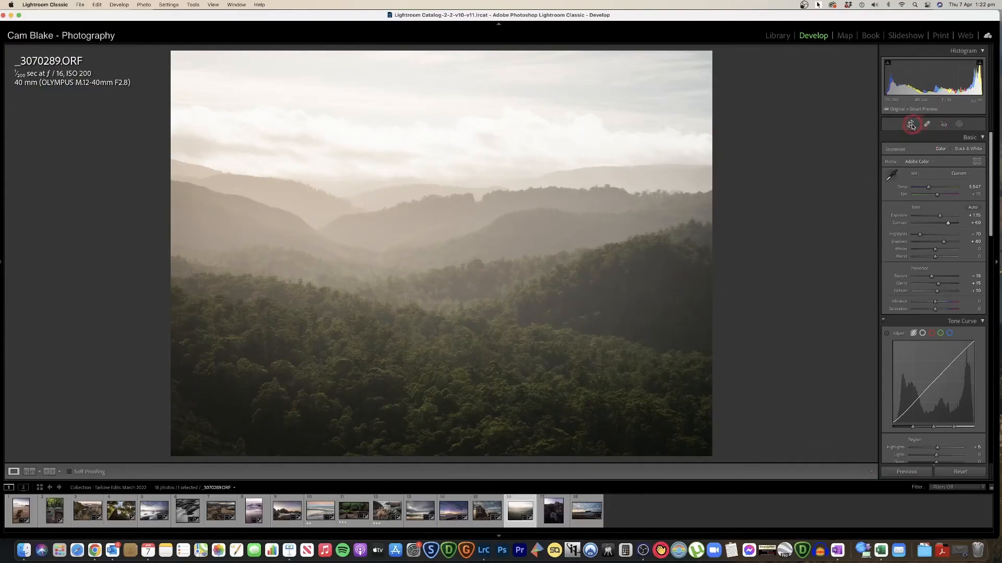
Try a 16 x 9 crop that trims most of the sky and compare it with the original
{"action": "left_click", "coordinate": [910, 124]}
{"action": "left_click", "coordinate": [957, 151]}
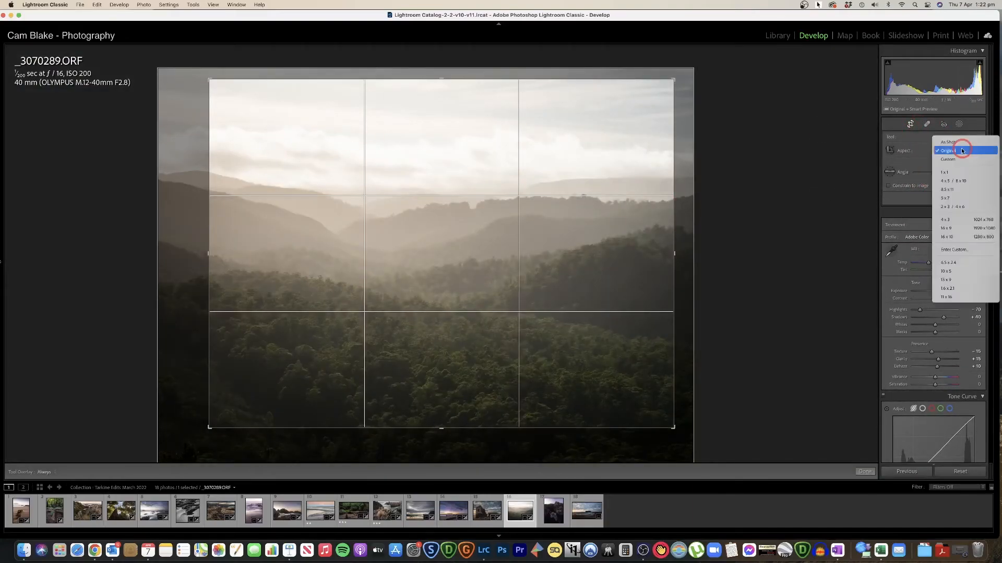
{"action": "left_click", "coordinate": [953, 228]}
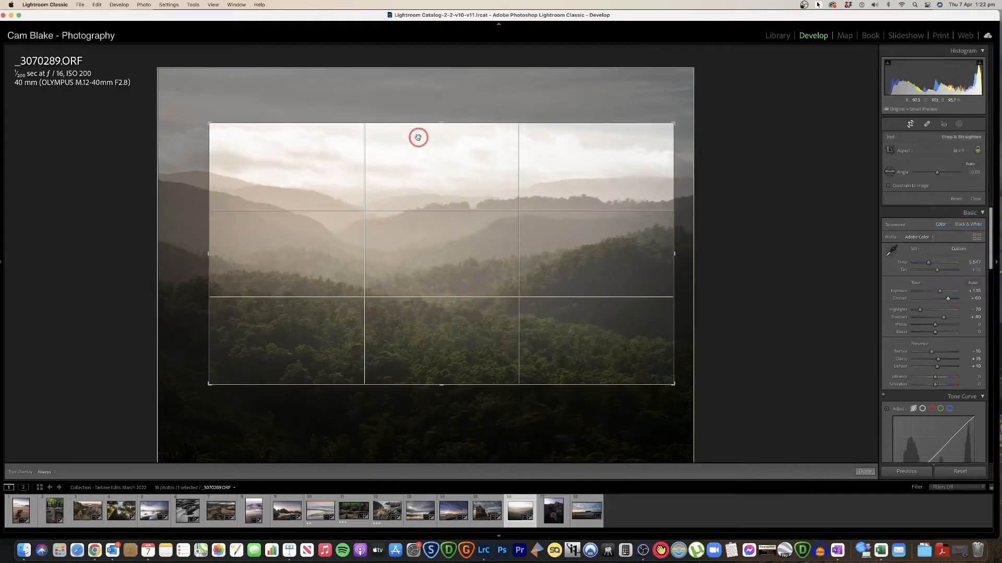
{"action": "left_click_drag", "start_coordinate": [461, 174], "coordinate": [473, 195]}
{"action": "key", "text": "Return"}
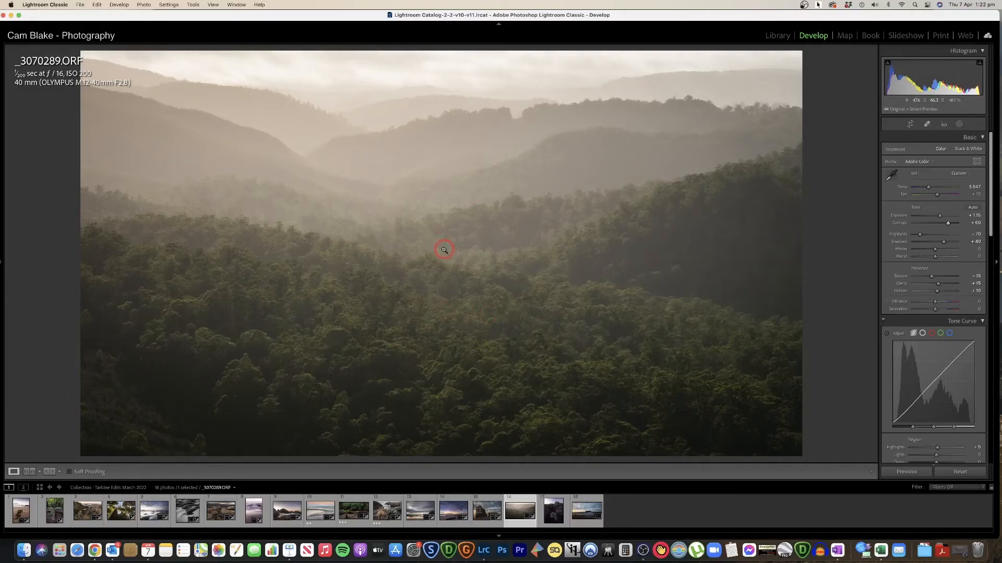
{"action": "key", "text": "y"}
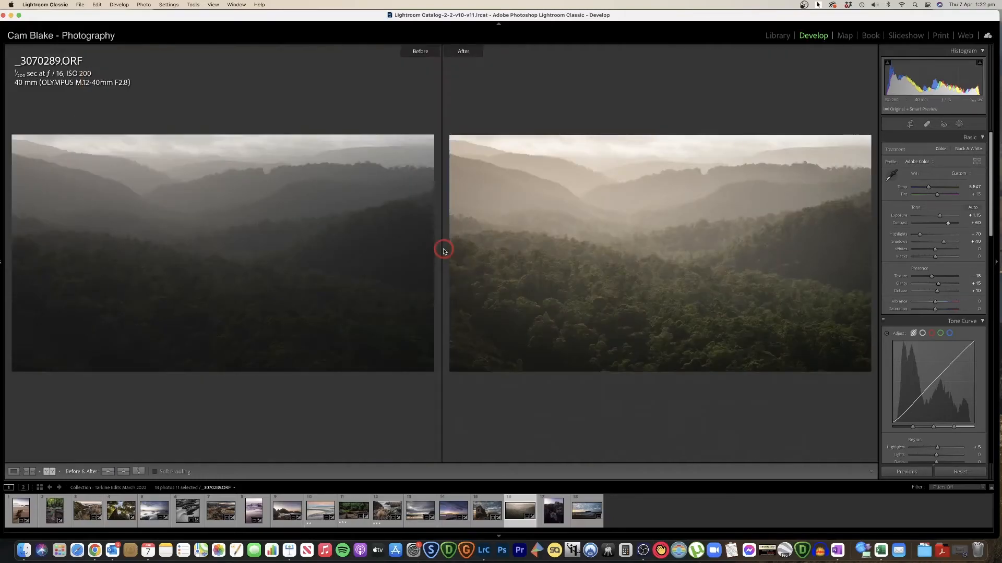
{"action": "key", "text": "y"}
Recrop the photo to the Original aspect ratio, framing the cloudy sky, misty ridges and forest foreground
{"action": "left_click", "coordinate": [910, 124]}
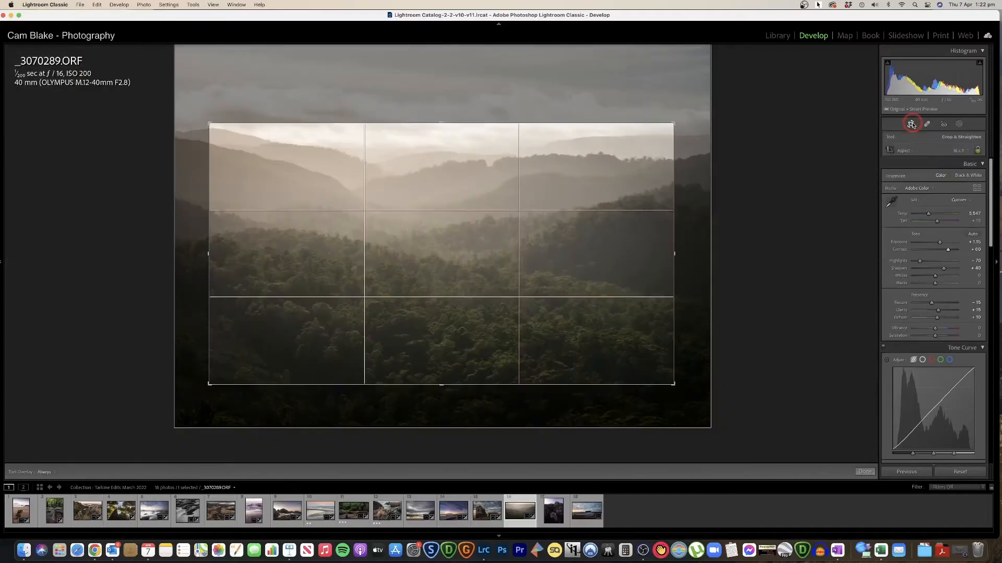
{"action": "left_click", "coordinate": [964, 153]}
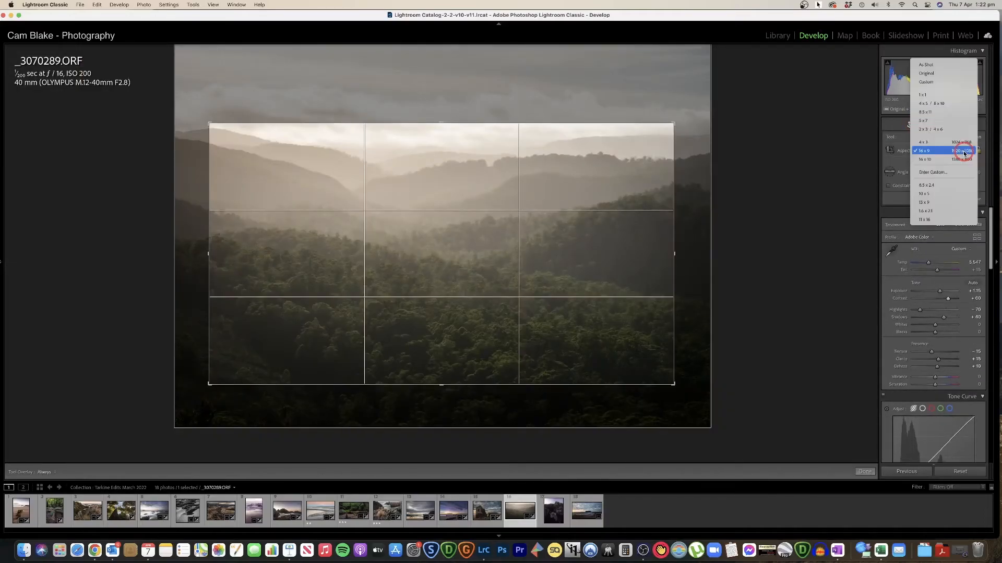
{"action": "left_click", "coordinate": [937, 66]}
{"action": "left_click_drag", "start_coordinate": [440, 49], "coordinate": [440, 85]}
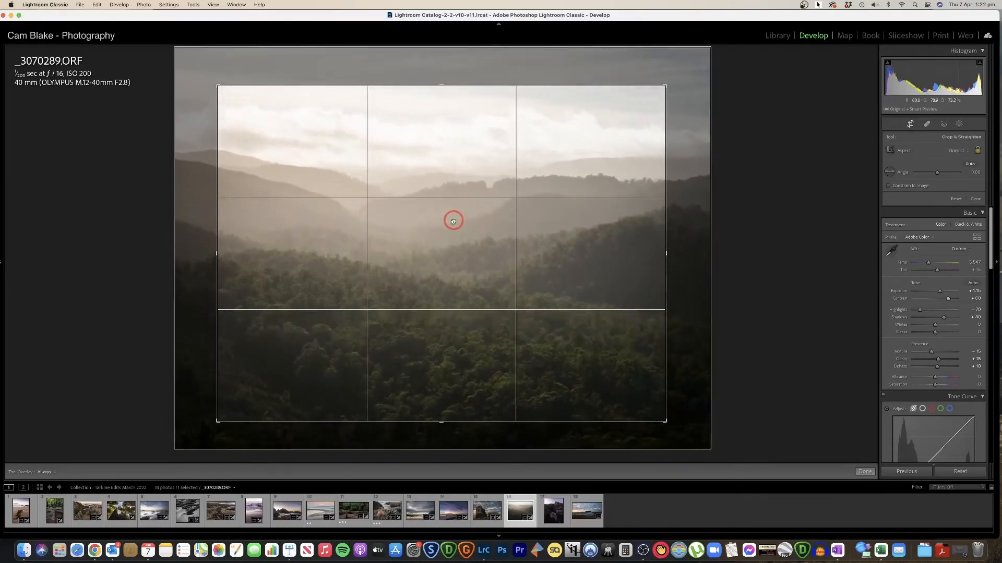
{"action": "left_click_drag", "start_coordinate": [440, 90], "coordinate": [440, 95]}
{"action": "left_click_drag", "start_coordinate": [442, 141], "coordinate": [424, 143]}
{"action": "left_click_drag", "start_coordinate": [651, 94], "coordinate": [677, 85]}
{"action": "key", "text": "Return"}
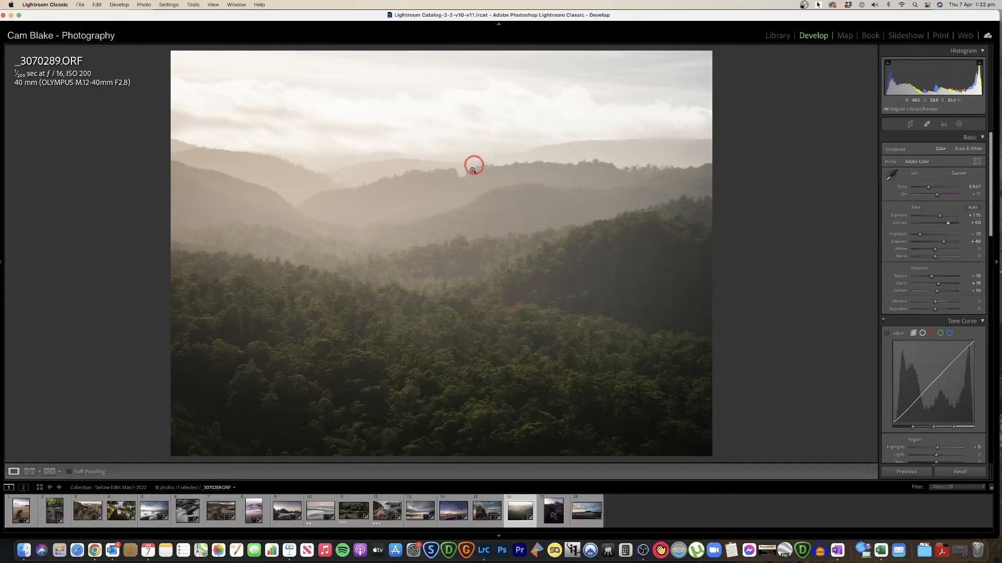
Heal the notch in the distant tree-lined ridge with the spot removal brush and inspect the valley below it
{"action": "left_click", "coordinate": [454, 176]}
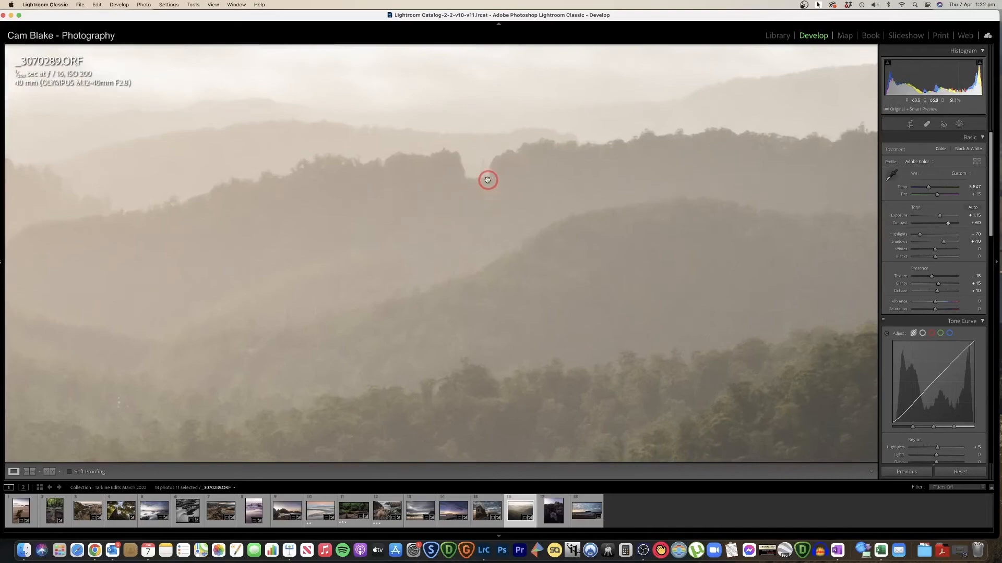
{"action": "left_click_drag", "start_coordinate": [488, 179], "coordinate": [478, 230]}
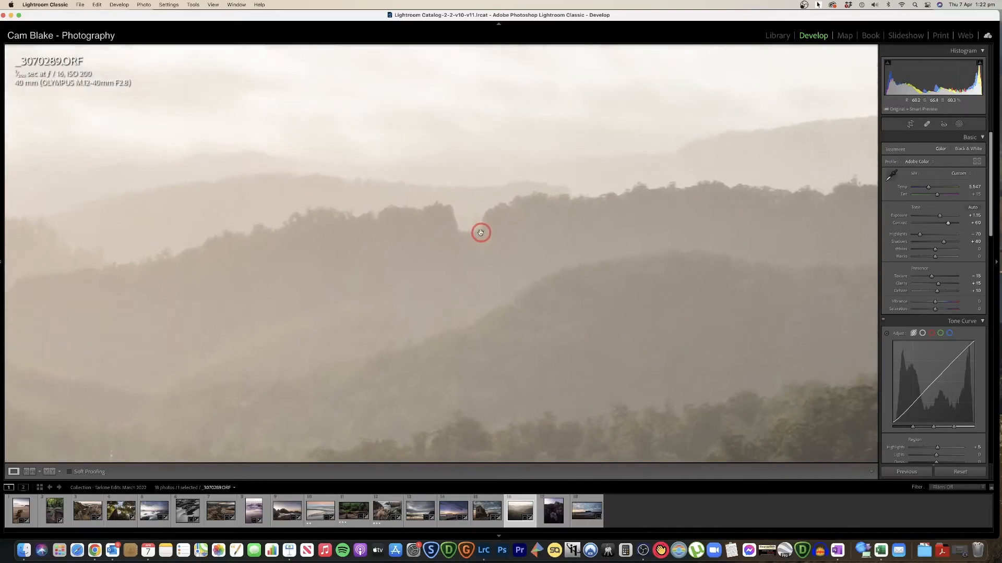
{"action": "left_click", "coordinate": [927, 124]}
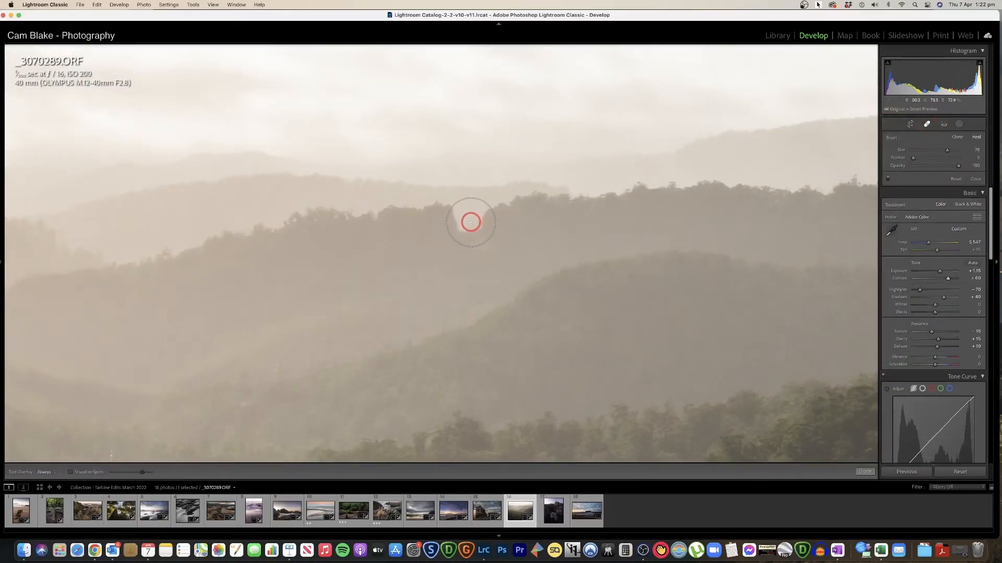
{"action": "left_click", "coordinate": [470, 216]}
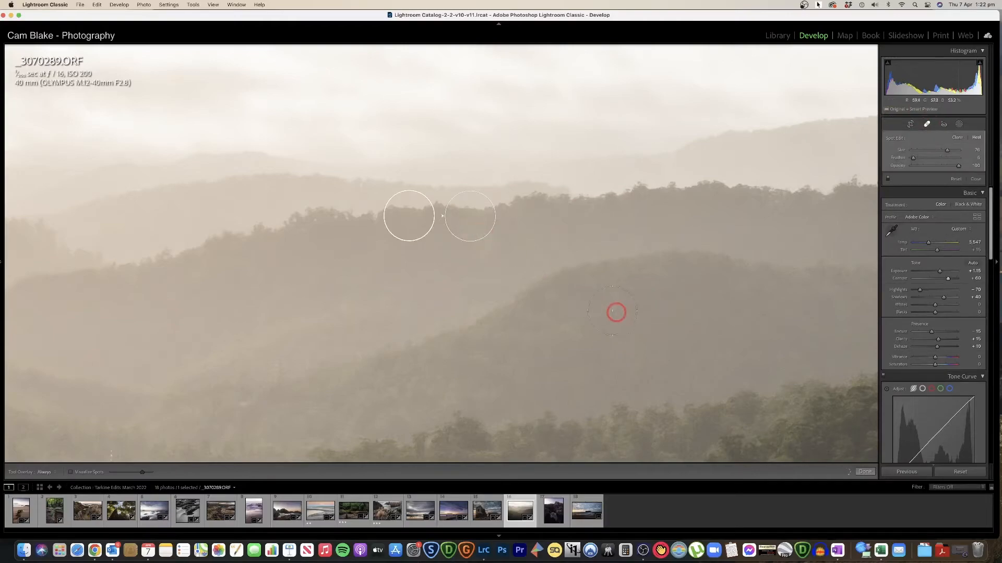
{"action": "left_click", "coordinate": [865, 472]}
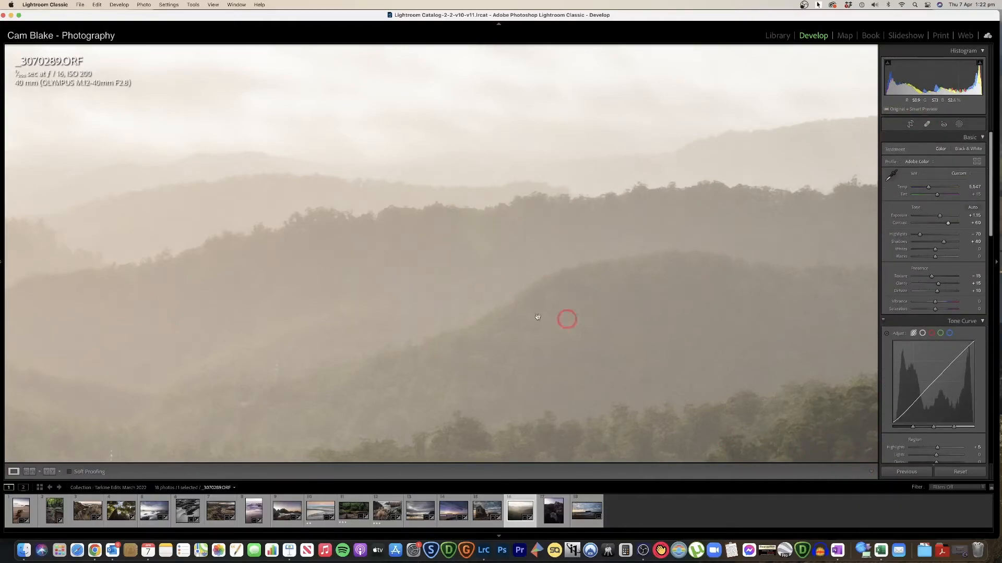
{"action": "left_click", "coordinate": [472, 280]}
{"action": "left_click", "coordinate": [388, 259]}
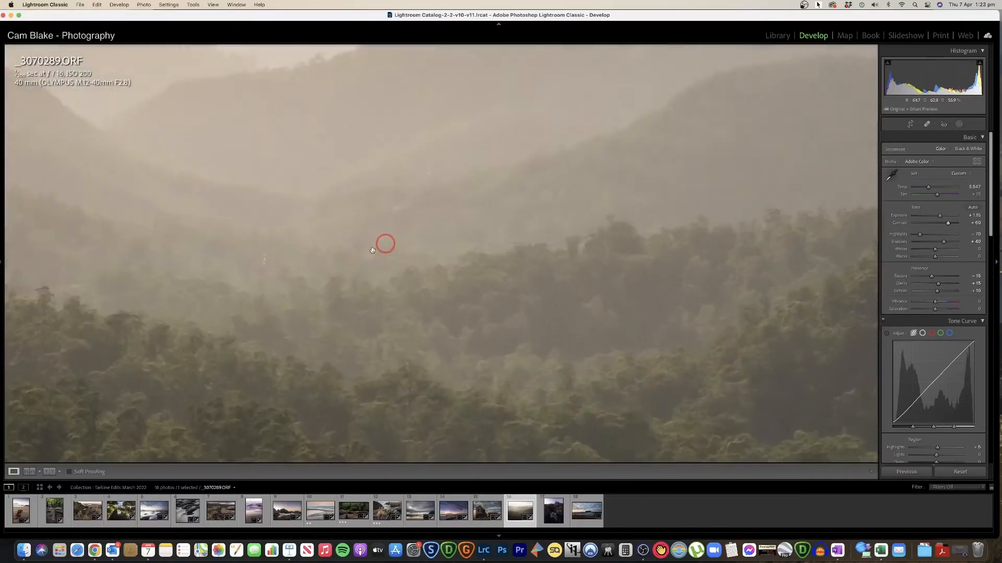
{"action": "left_click", "coordinate": [465, 189]}
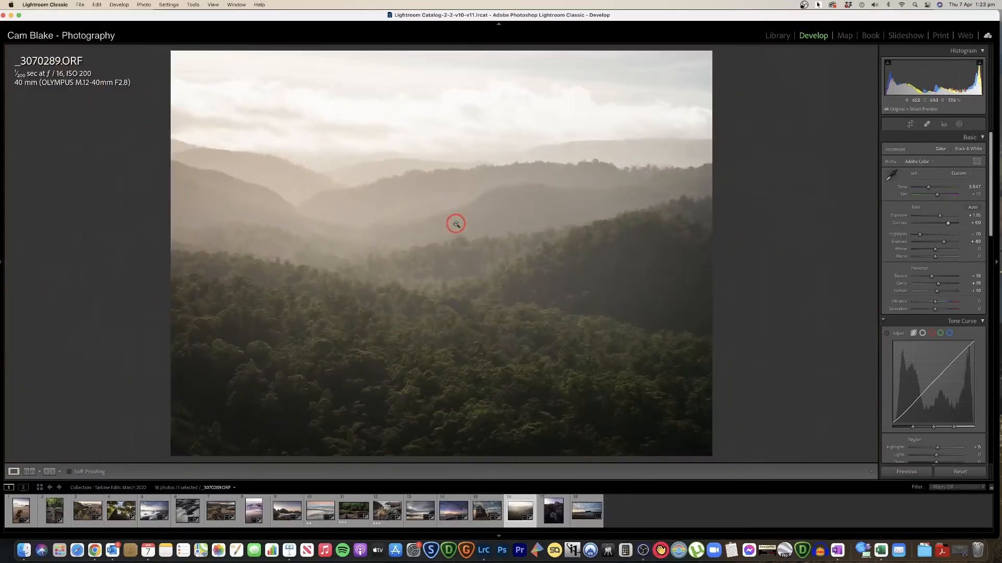
Open the portrait photo of the rocky coast, _3080427.ORF, and examine its lichen-covered boulders and jagged peak up close
{"action": "left_click", "coordinate": [464, 211]}
{"action": "left_click", "coordinate": [365, 208]}
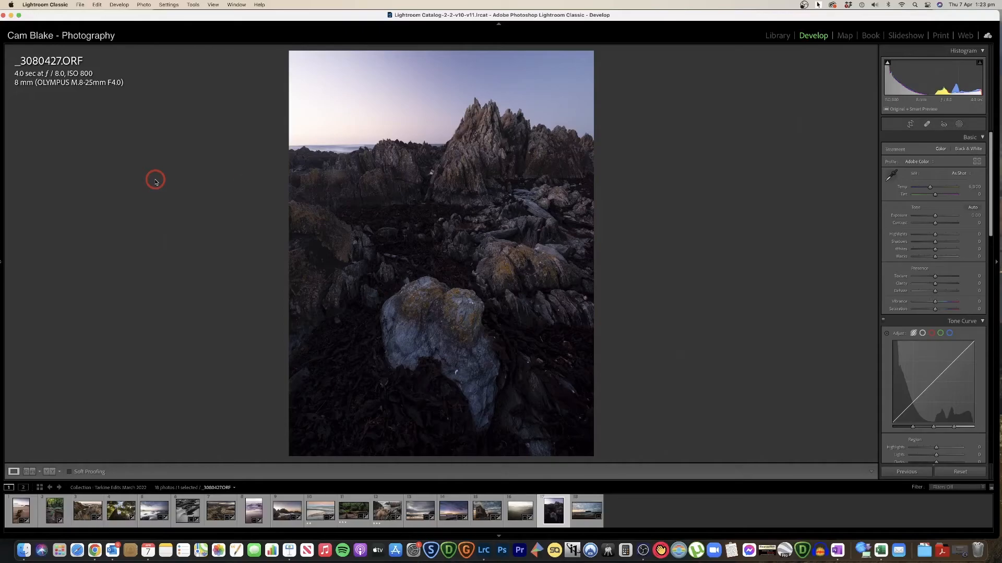
{"action": "left_click", "coordinate": [462, 290]}
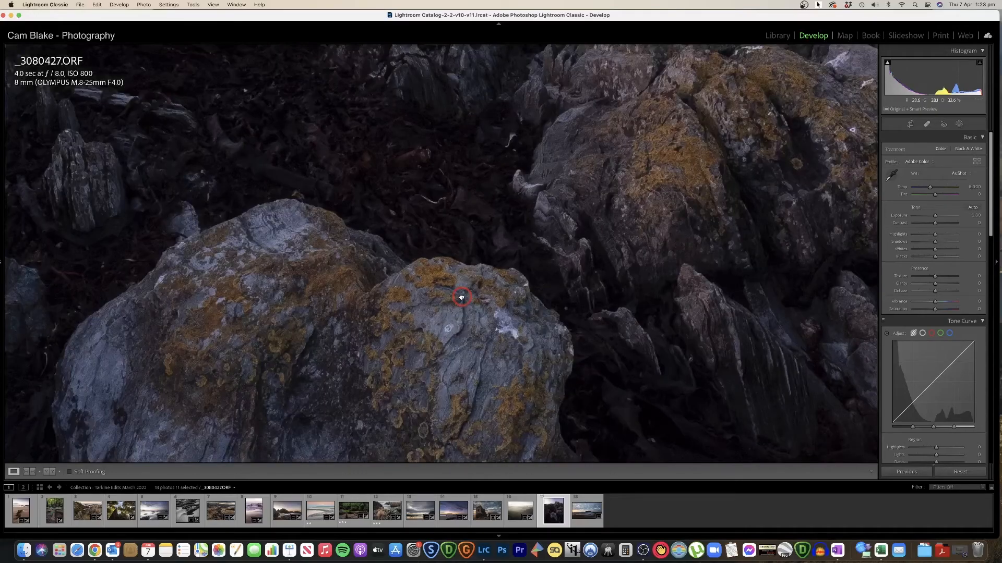
{"action": "left_click", "coordinate": [461, 297]}
{"action": "left_click", "coordinate": [424, 341]}
{"action": "left_click", "coordinate": [472, 250]}
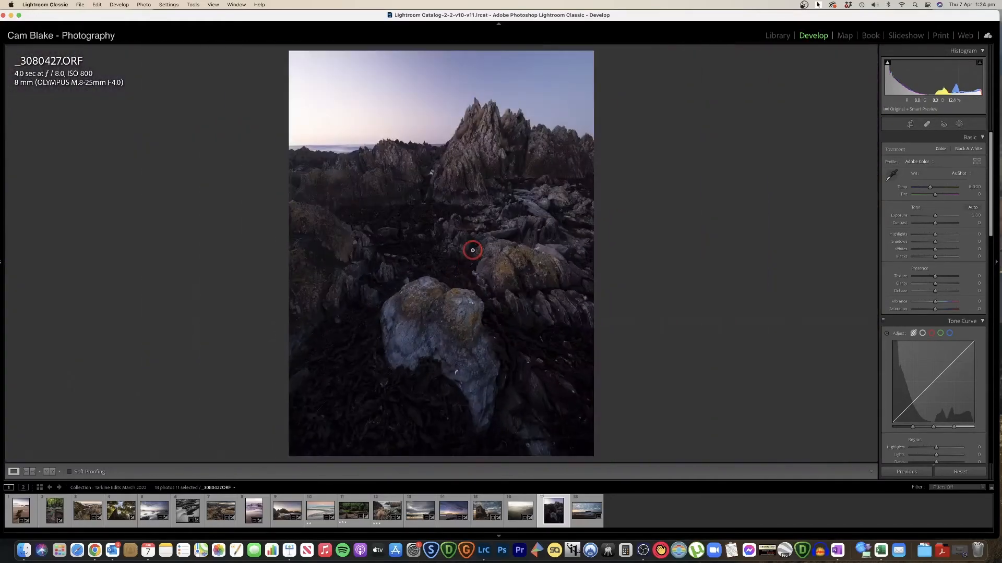
{"action": "left_click", "coordinate": [474, 167]}
{"action": "left_click_drag", "start_coordinate": [474, 167], "coordinate": [460, 340]}
{"action": "left_click", "coordinate": [462, 226]}
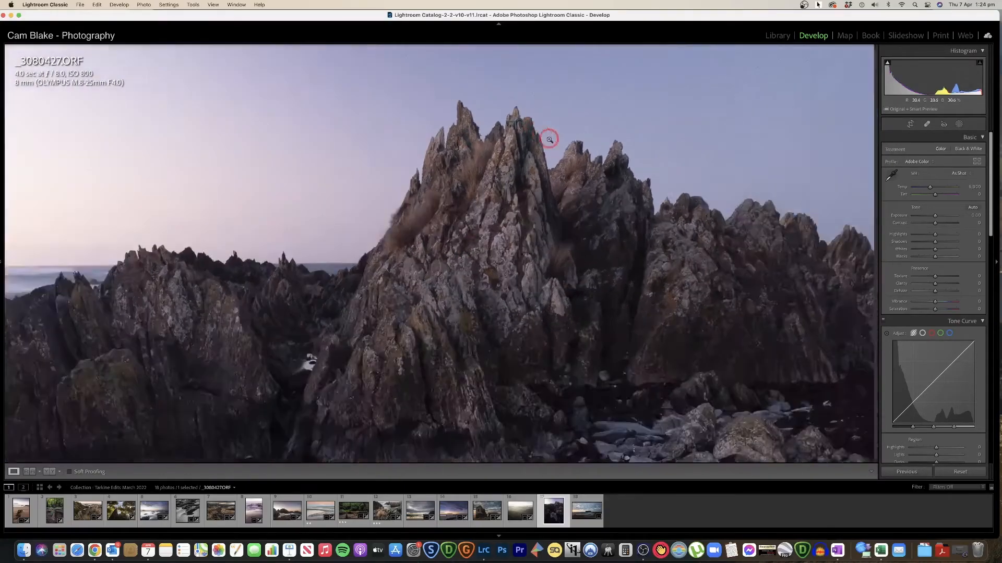
{"action": "left_click", "coordinate": [550, 139]}
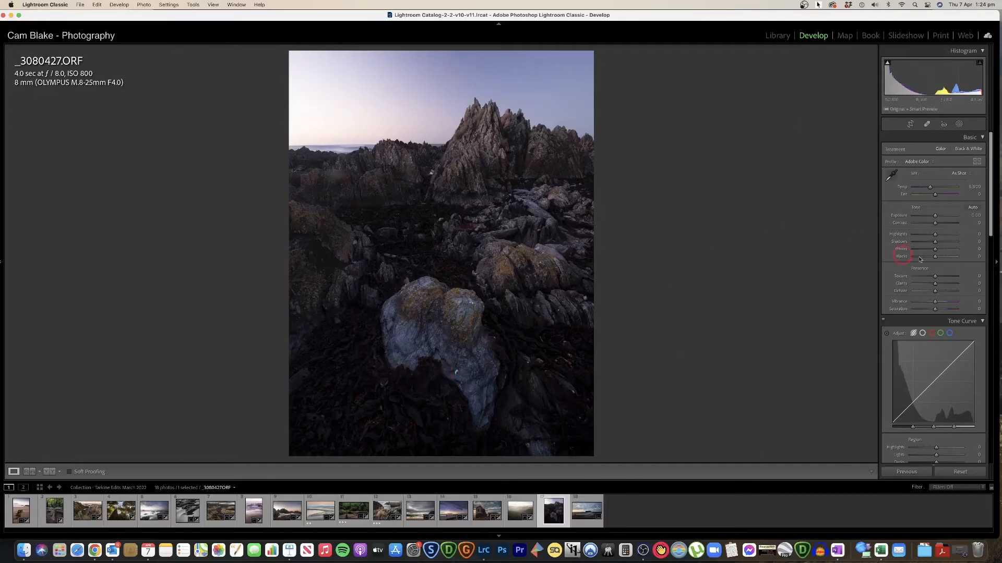
Raise Exposure to +1.45 and Contrast to +35, and check the foreground boulder up close
{"action": "left_click", "coordinate": [909, 124]}
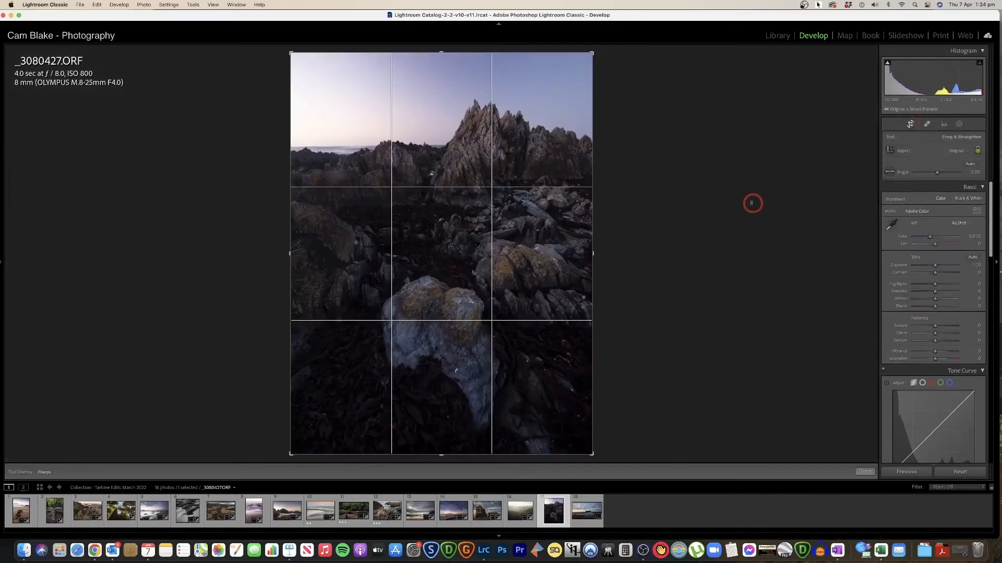
{"action": "key", "text": "r"}
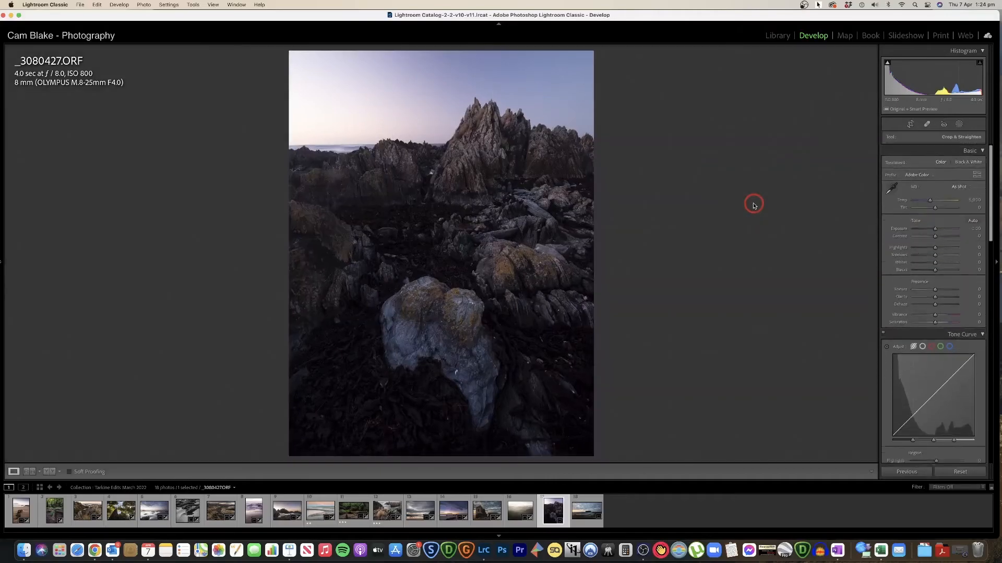
{"action": "left_click_drag", "start_coordinate": [934, 215], "coordinate": [941, 216]}
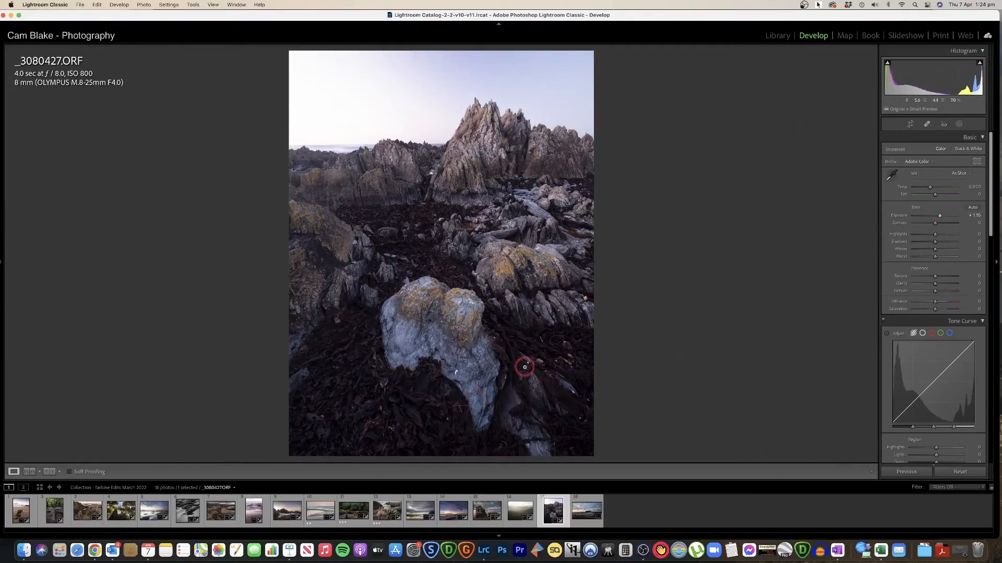
{"action": "left_click_drag", "start_coordinate": [939, 216], "coordinate": [943, 224]}
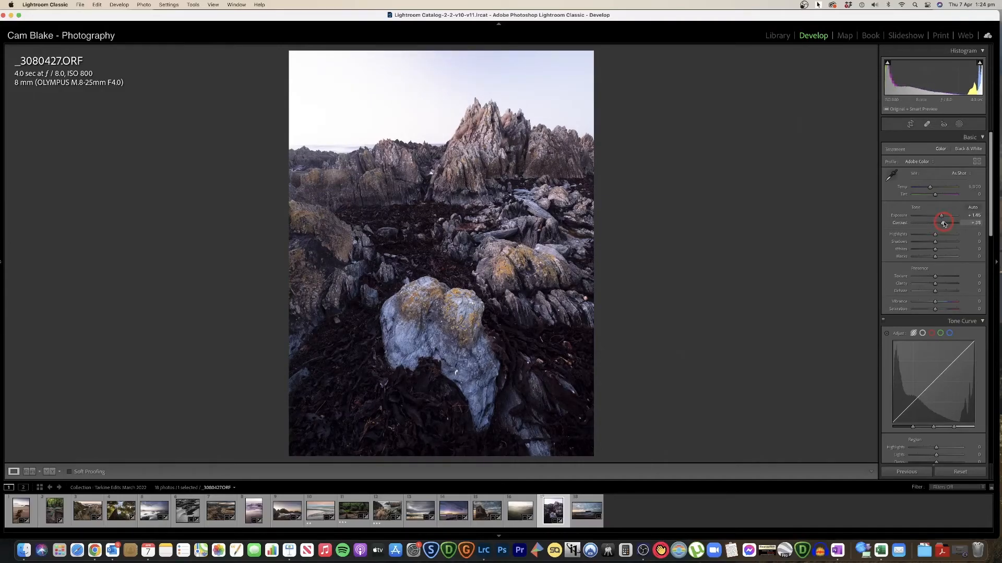
{"action": "left_click", "coordinate": [420, 377]}
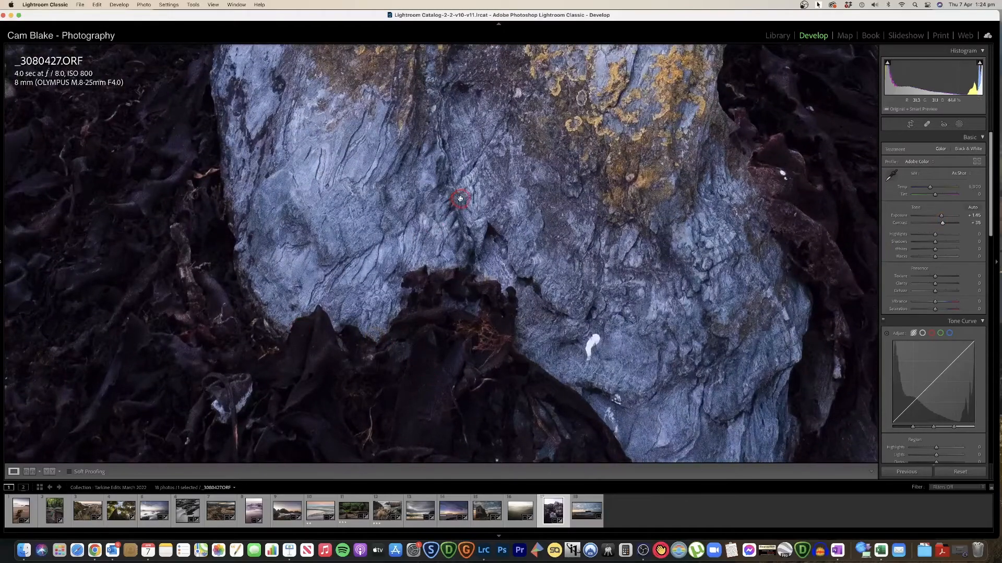
{"action": "left_click_drag", "start_coordinate": [460, 199], "coordinate": [556, 311]}
{"action": "left_click_drag", "start_coordinate": [472, 228], "coordinate": [471, 311]}
{"action": "left_click", "coordinate": [578, 157]}
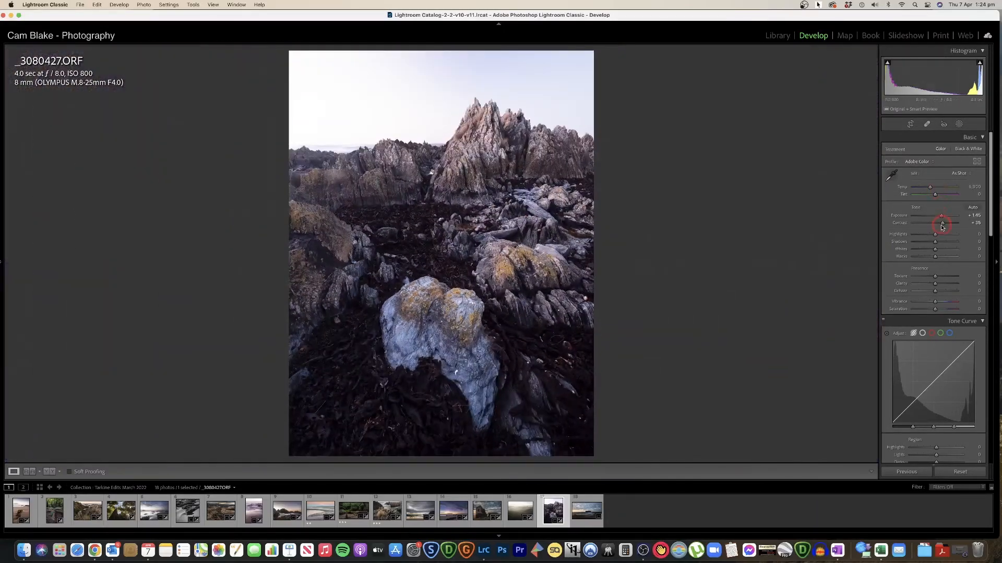
Set Highlights to -65 and Shadows to +30, warm the white balance temperature, and lower Exposure to +1.05
{"action": "left_click_drag", "start_coordinate": [935, 234], "coordinate": [923, 233]}
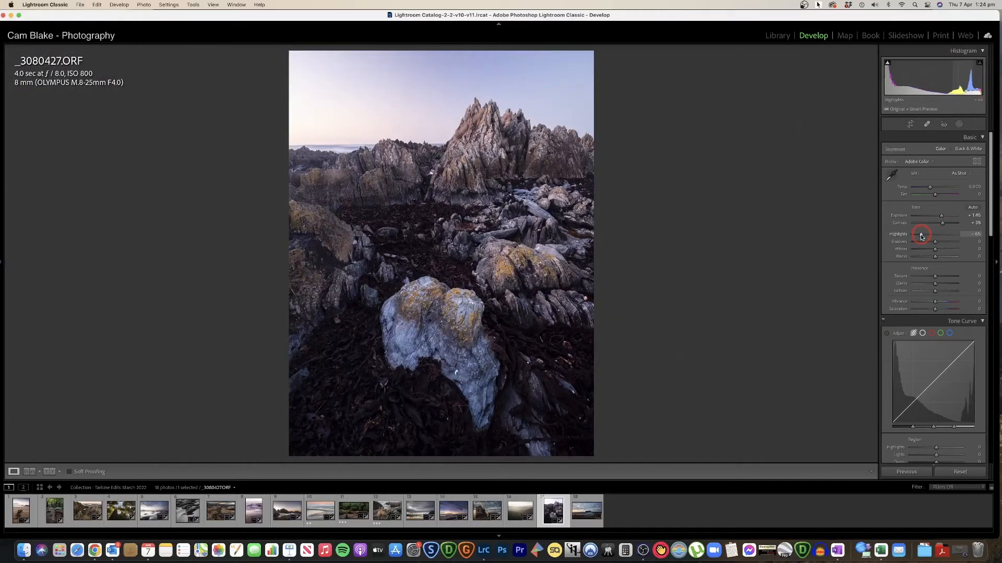
{"action": "left_click_drag", "start_coordinate": [936, 241], "coordinate": [943, 243]}
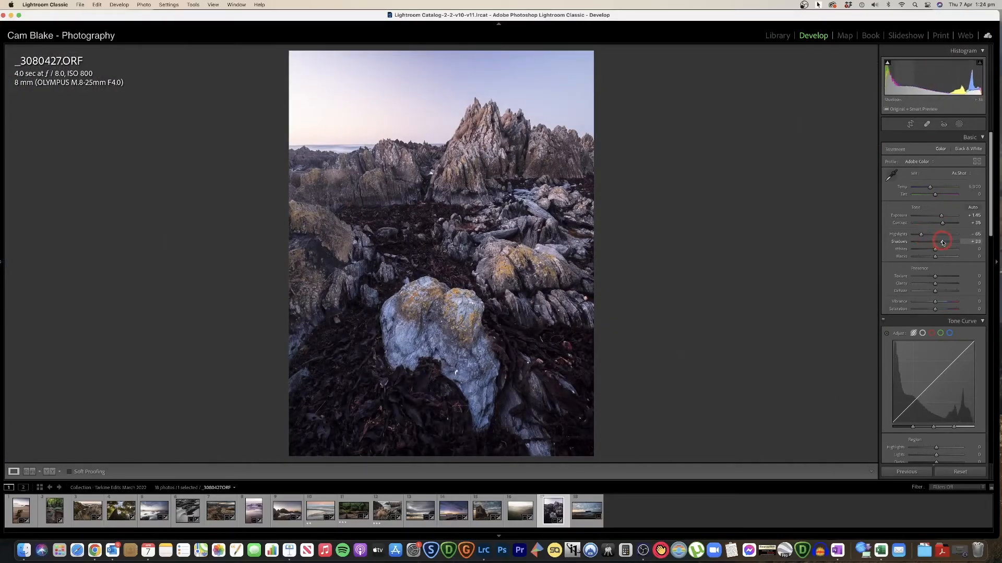
{"action": "left_click", "coordinate": [929, 187]}
{"action": "left_click_drag", "start_coordinate": [930, 187], "coordinate": [934, 186]}
{"action": "left_click_drag", "start_coordinate": [941, 216], "coordinate": [939, 217]}
Examine the detail and colour of the lichen-covered boulders and the surrounding kelp at close range
{"action": "left_click", "coordinate": [421, 351]}
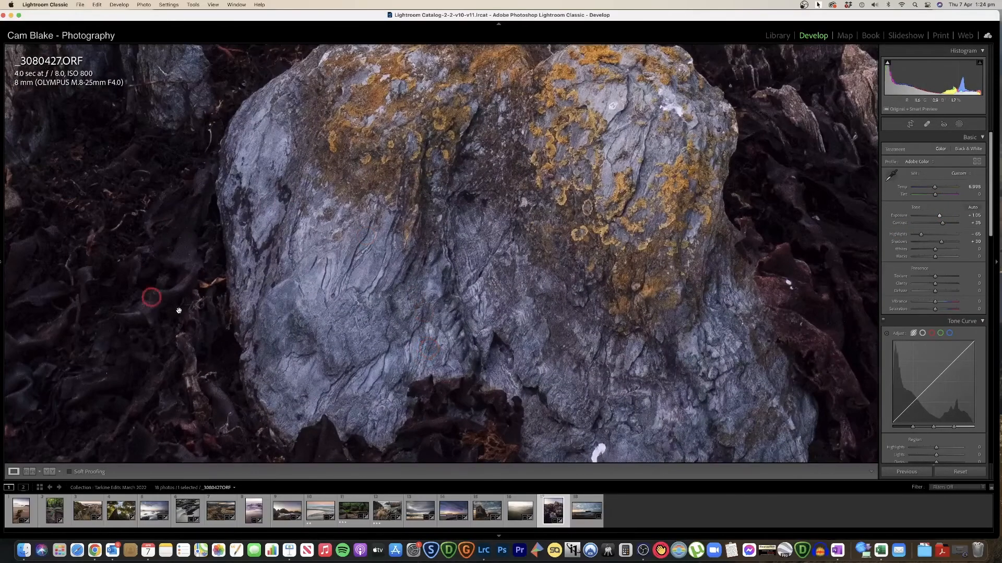
{"action": "left_click_drag", "start_coordinate": [281, 249], "coordinate": [397, 364]}
{"action": "left_click_drag", "start_coordinate": [425, 237], "coordinate": [334, 389]}
{"action": "left_click_drag", "start_coordinate": [439, 197], "coordinate": [373, 107]}
{"action": "left_click_drag", "start_coordinate": [477, 326], "coordinate": [491, 191]}
{"action": "left_click_drag", "start_coordinate": [403, 334], "coordinate": [336, 170]}
{"action": "left_click_drag", "start_coordinate": [470, 340], "coordinate": [263, 432]}
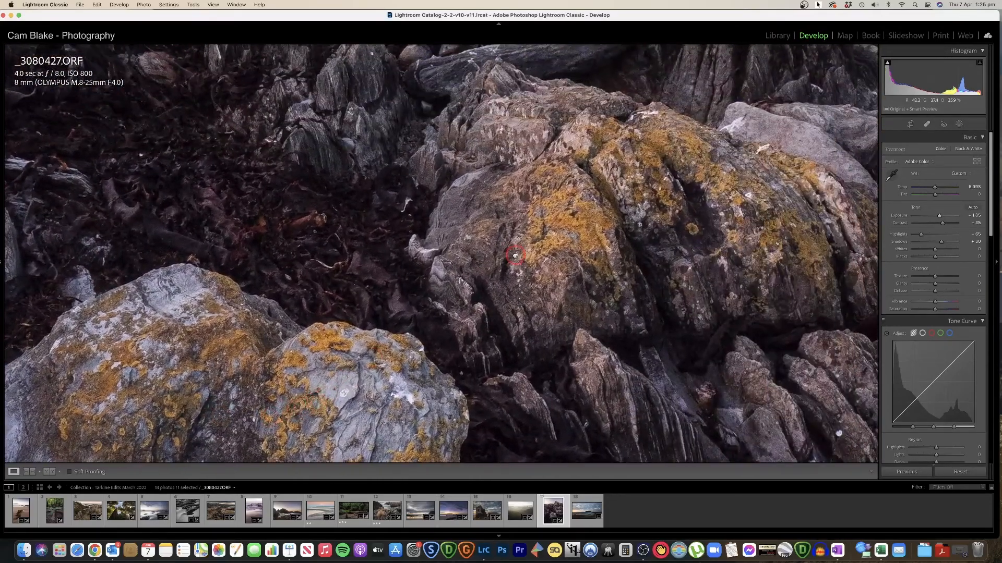
{"action": "left_click", "coordinate": [486, 274]}
{"action": "left_click_drag", "start_coordinate": [328, 120], "coordinate": [203, 87]}
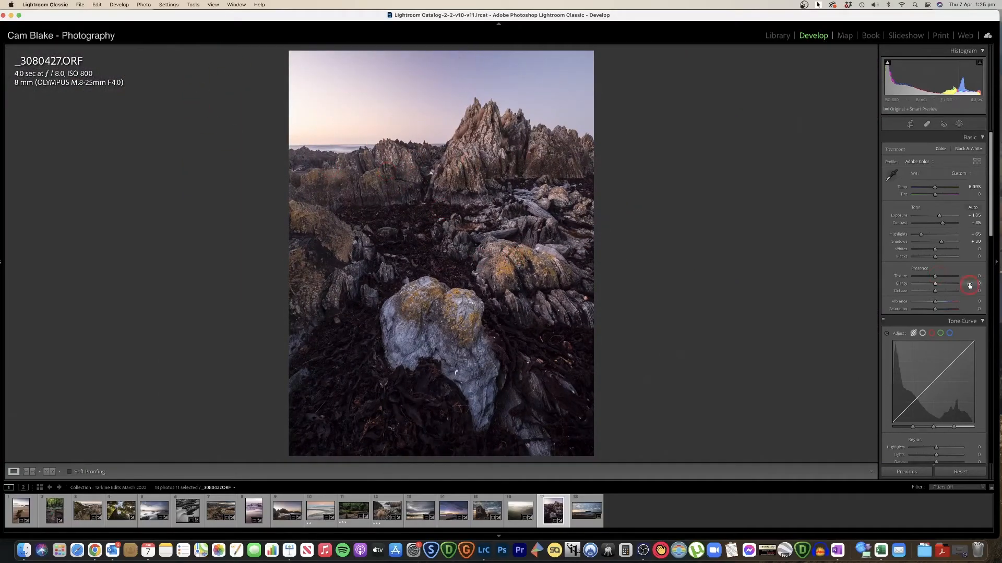
Set Texture to -10, Clarity and Dehaze to +10, and Vibrance and Saturation to +5, comparing with the original
{"action": "left_click_drag", "start_coordinate": [935, 277], "coordinate": [932, 277]}
{"action": "left_click", "coordinate": [937, 290]}
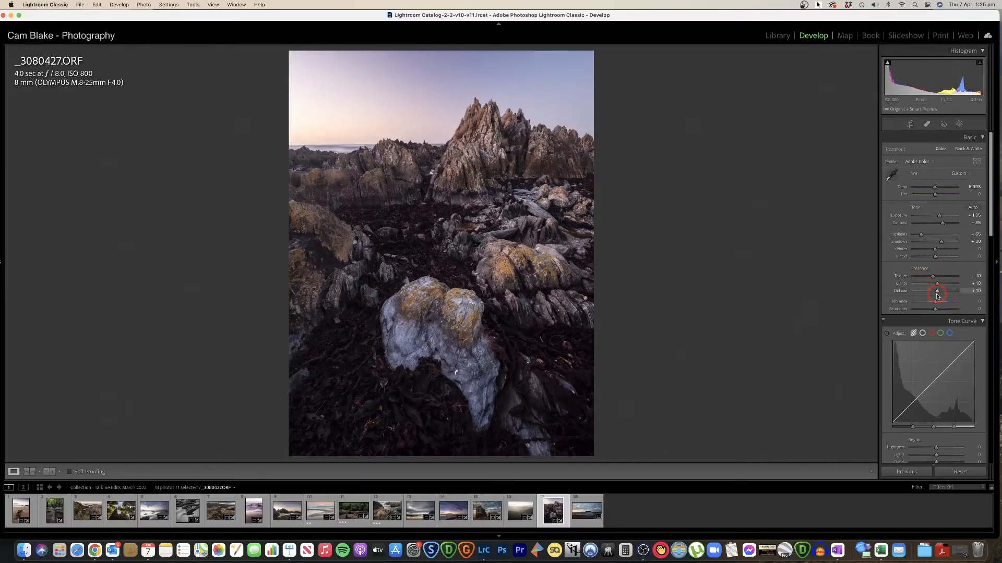
{"action": "key", "text": "y"}
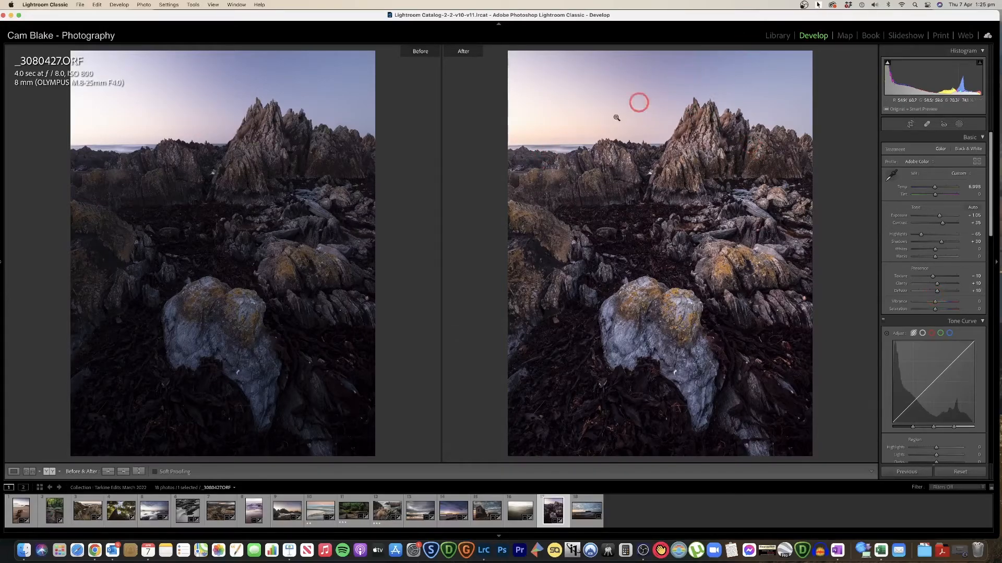
{"action": "key", "text": "y"}
{"action": "scroll", "coordinate": [921, 297], "scroll_direction": "down", "scroll_amount": 1}
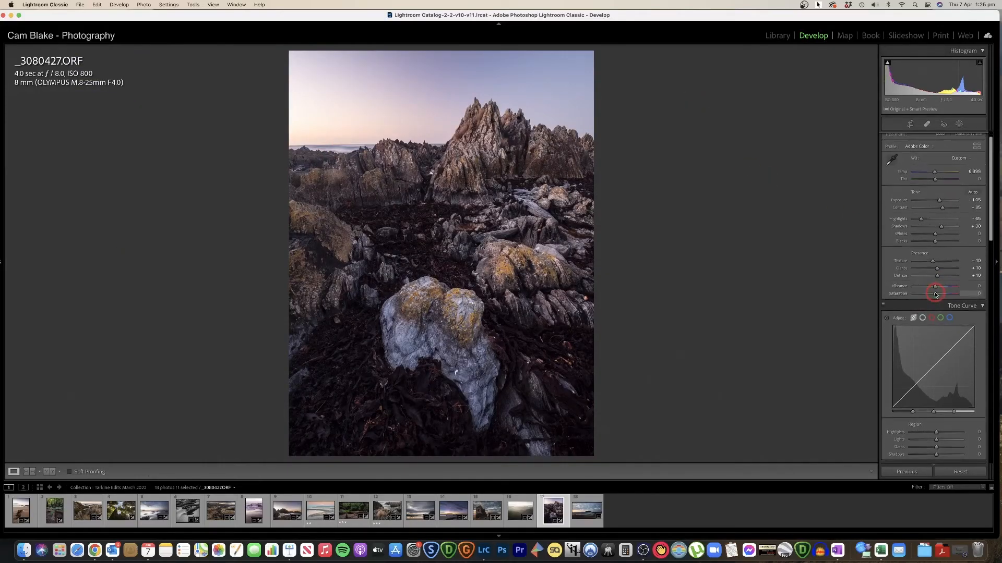
{"action": "left_click_drag", "start_coordinate": [935, 295], "coordinate": [936, 294]}
Set the tone curve's Highlights to +20 and Shadows to -5, and check the dark kelp up close
{"action": "scroll", "coordinate": [936, 290], "scroll_direction": "down", "scroll_amount": 8}
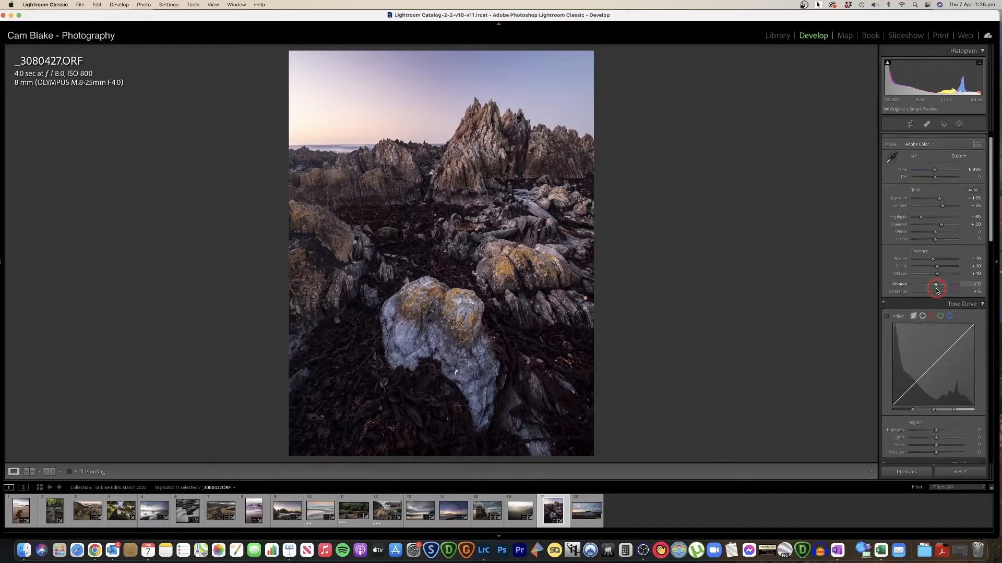
{"action": "left_click", "coordinate": [946, 298]}
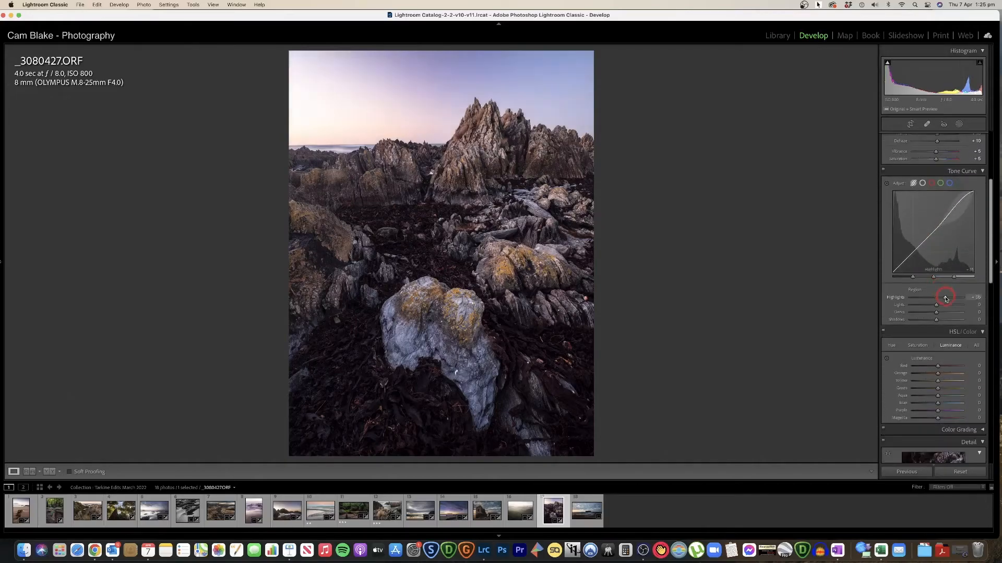
{"action": "left_click_drag", "start_coordinate": [945, 299], "coordinate": [943, 299]}
{"action": "left_click", "coordinate": [937, 320]}
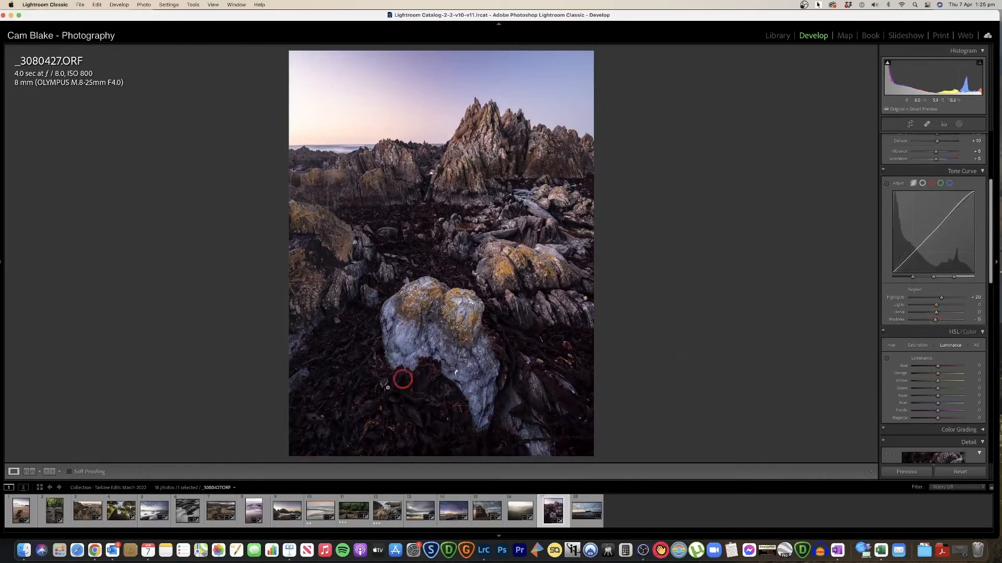
{"action": "left_click", "coordinate": [351, 393]}
{"action": "left_click_drag", "start_coordinate": [474, 349], "coordinate": [456, 268]}
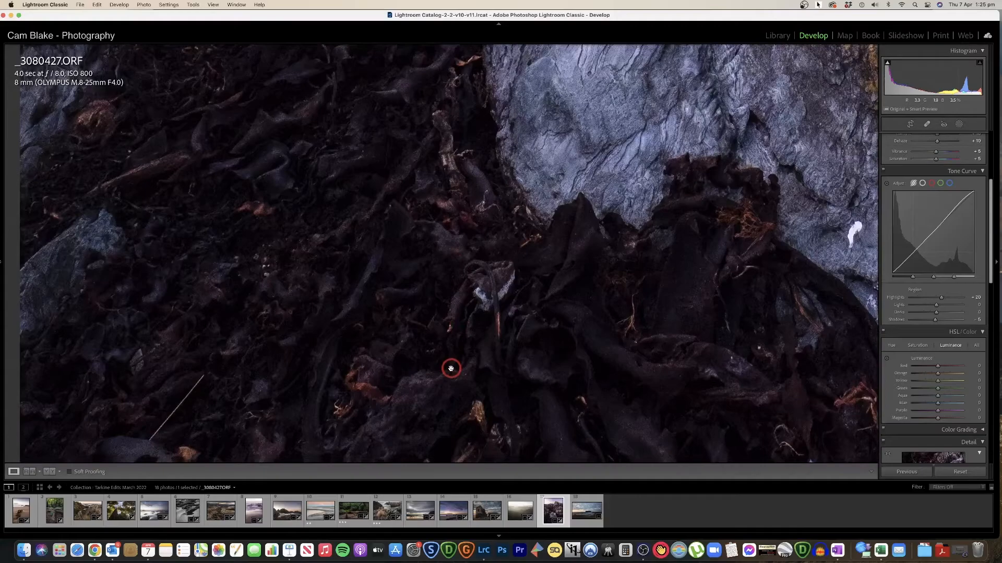
{"action": "left_click", "coordinate": [450, 368]}
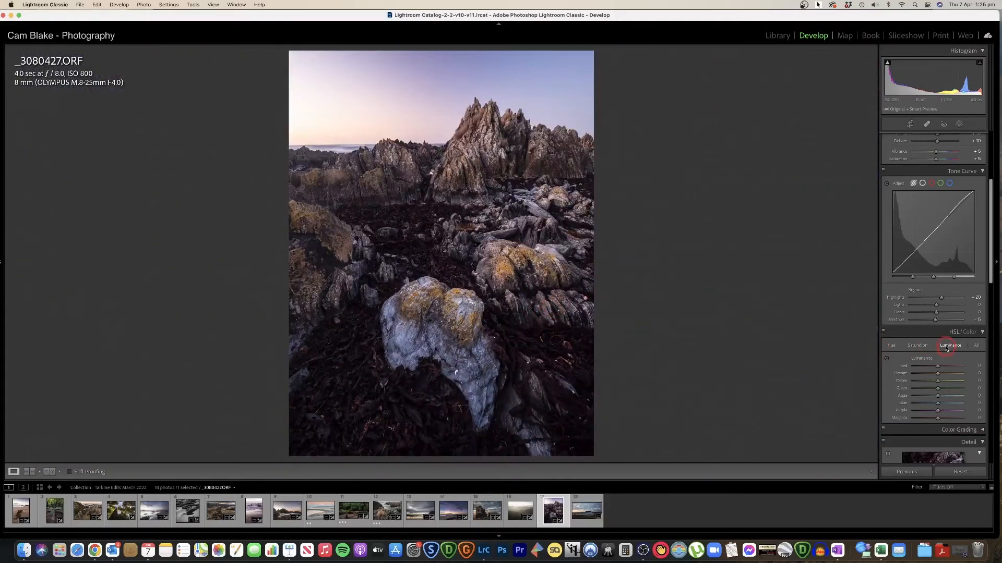
Adjust colour luminance to Orange +15, Yellow +25, Blue -10, Purple -10 and Magenta -21
{"action": "left_click", "coordinate": [929, 374]}
{"action": "left_click_drag", "start_coordinate": [930, 374], "coordinate": [945, 382]}
{"action": "mouse_move", "coordinate": [938, 403]}
{"action": "left_mouse_down"}
{"action": "mouse_move", "coordinate": [927, 404]}
{"action": "mouse_move", "coordinate": [934, 419]}
{"action": "left_mouse_up"}
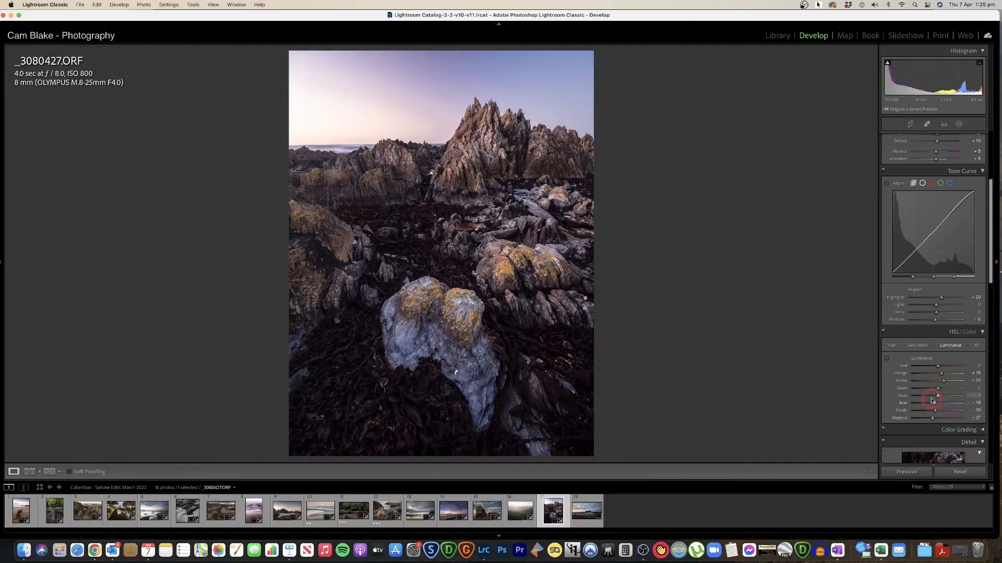
{"action": "scroll", "coordinate": [936, 402], "scroll_direction": "up", "scroll_amount": 5}
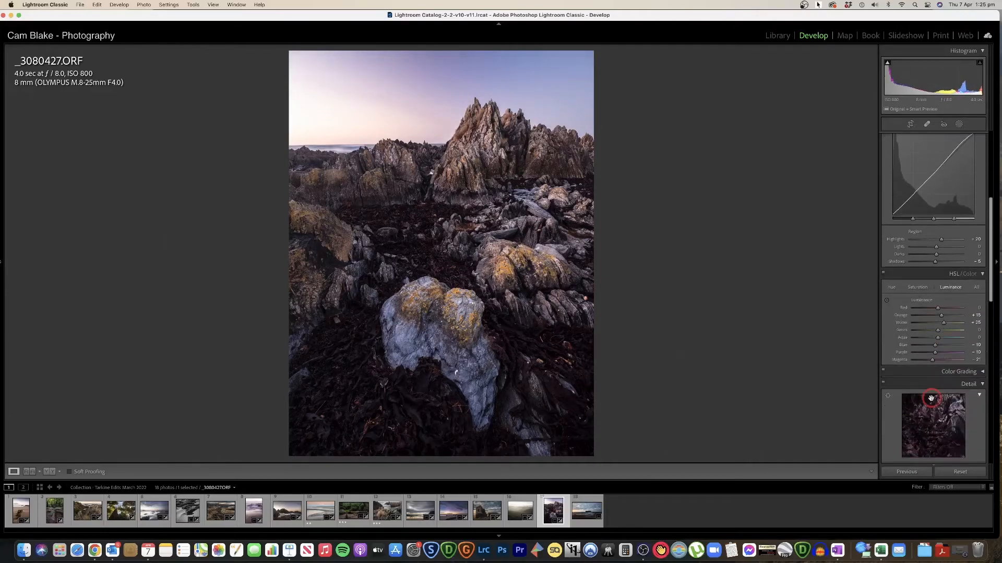
Mask the sky, set its Exposure to -0.20, slightly lower Highlights and raise Contrast, and compare with the original
{"action": "left_click", "coordinate": [959, 124]}
{"action": "left_click", "coordinate": [895, 158]}
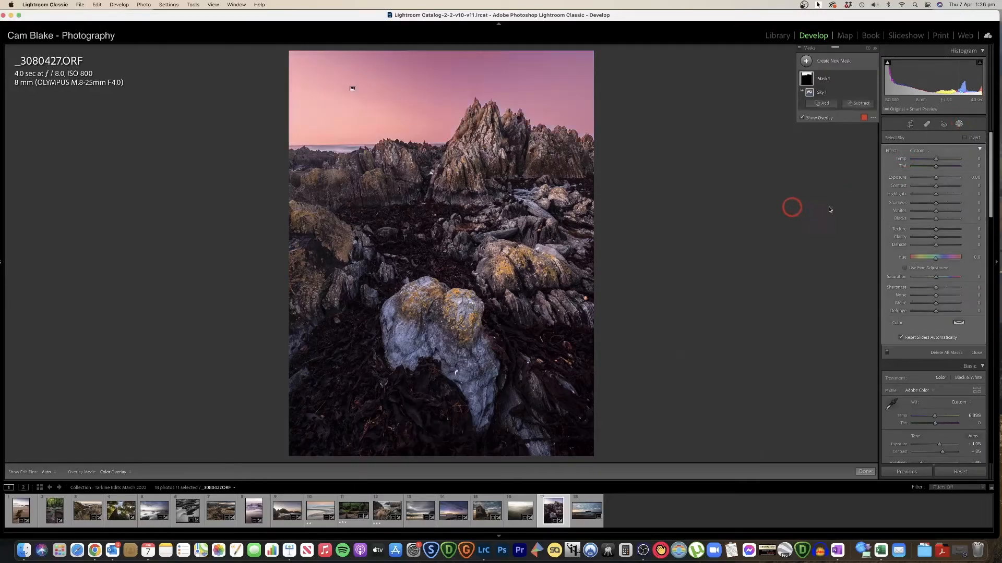
{"action": "left_click_drag", "start_coordinate": [935, 195], "coordinate": [936, 180]}
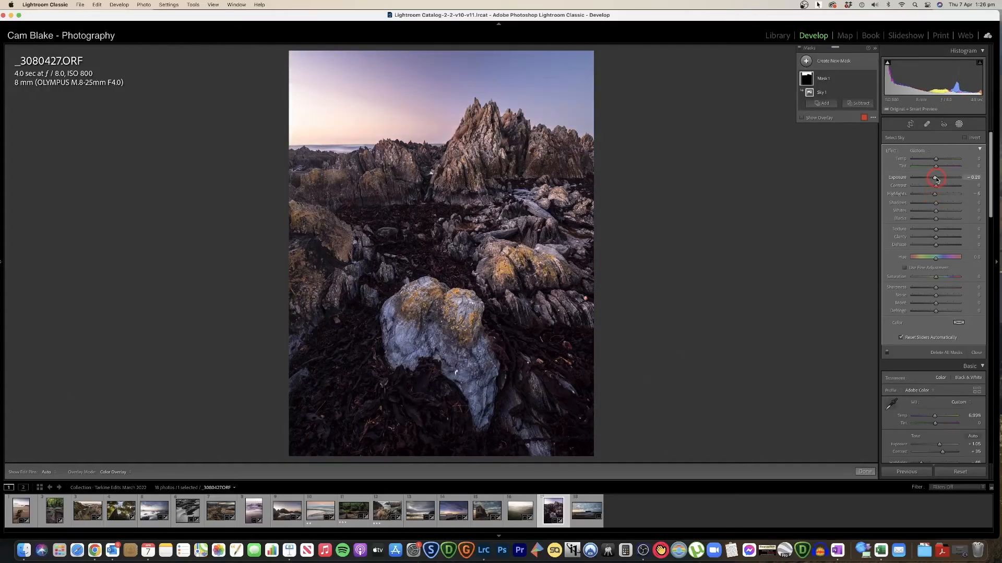
{"action": "left_click_drag", "start_coordinate": [941, 188], "coordinate": [942, 188]}
{"action": "left_click", "coordinate": [866, 472]}
{"action": "key", "text": "y"}
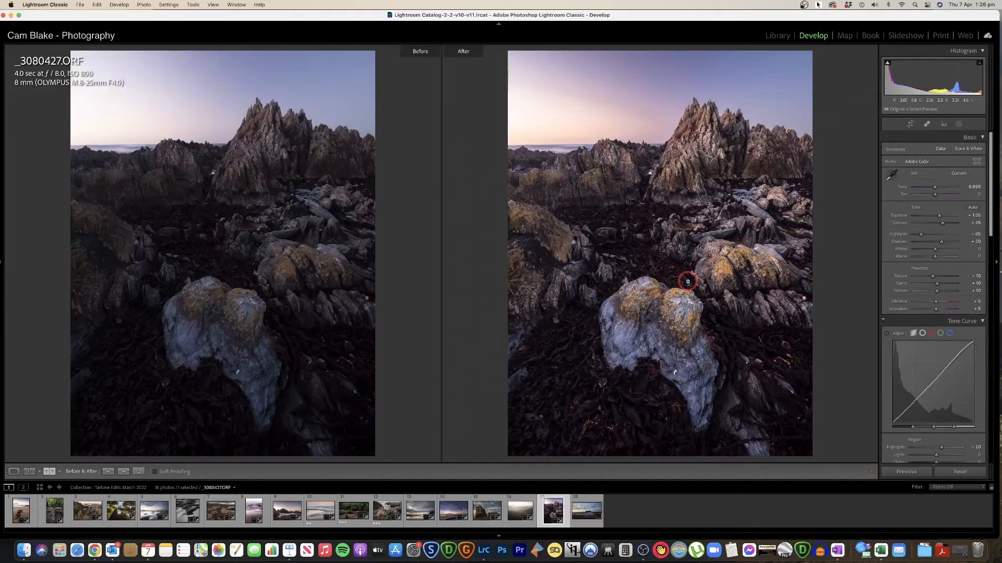
{"action": "key", "text": "y"}
Edit the existing sky mask, setting its Tint to 15 and Texture to -30
{"action": "left_click", "coordinate": [958, 123]}
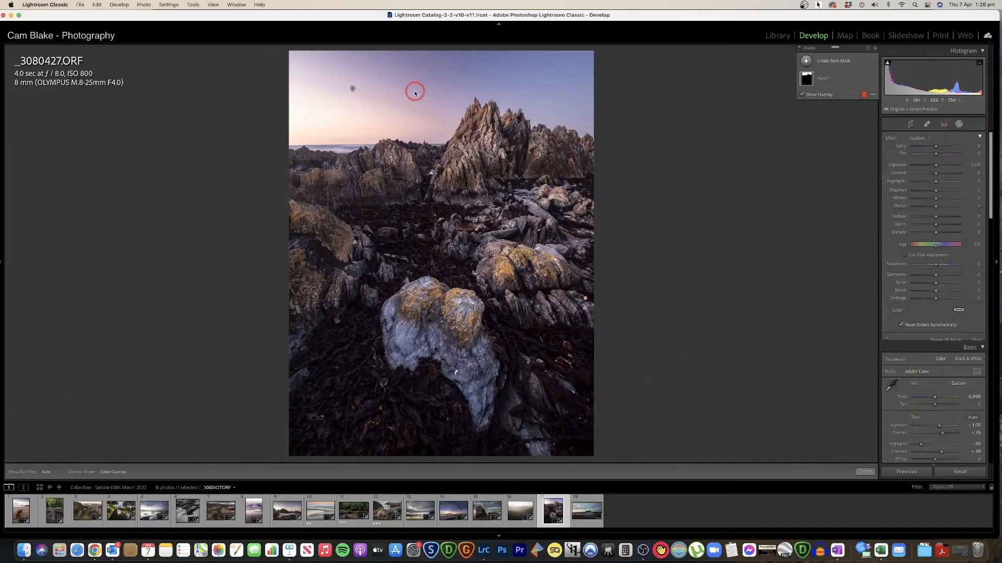
{"action": "left_click", "coordinate": [353, 89]}
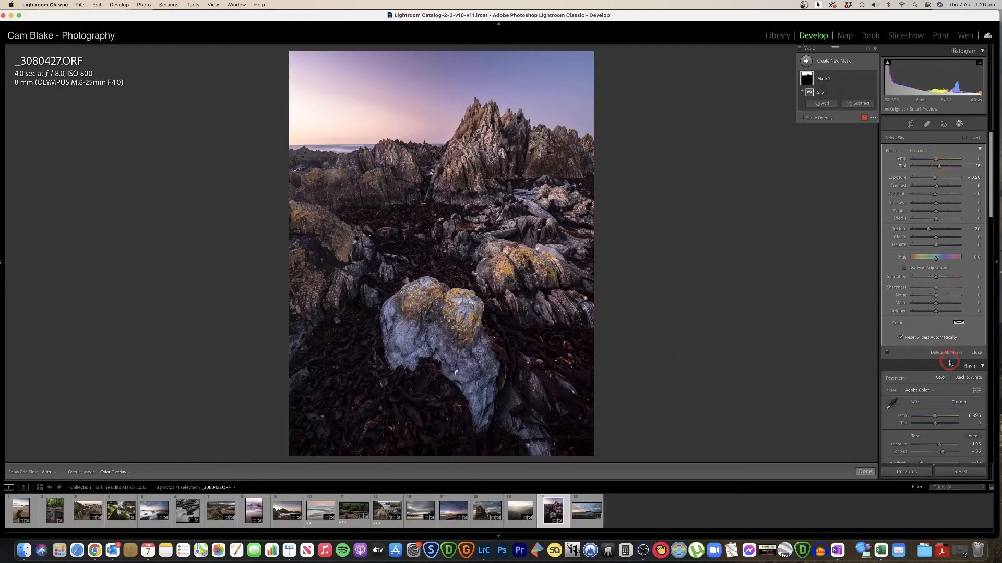
{"action": "left_click", "coordinate": [866, 472]}
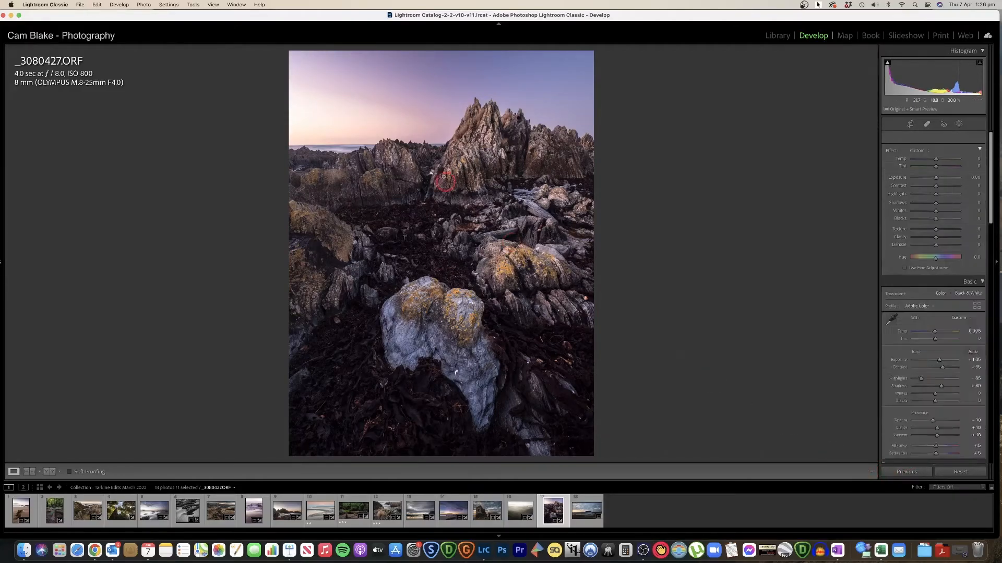
Reset the Purple and Magenta luminance to 0 and check the sky above the horizon up close
{"action": "scroll", "coordinate": [944, 336], "scroll_direction": "down", "scroll_amount": 8}
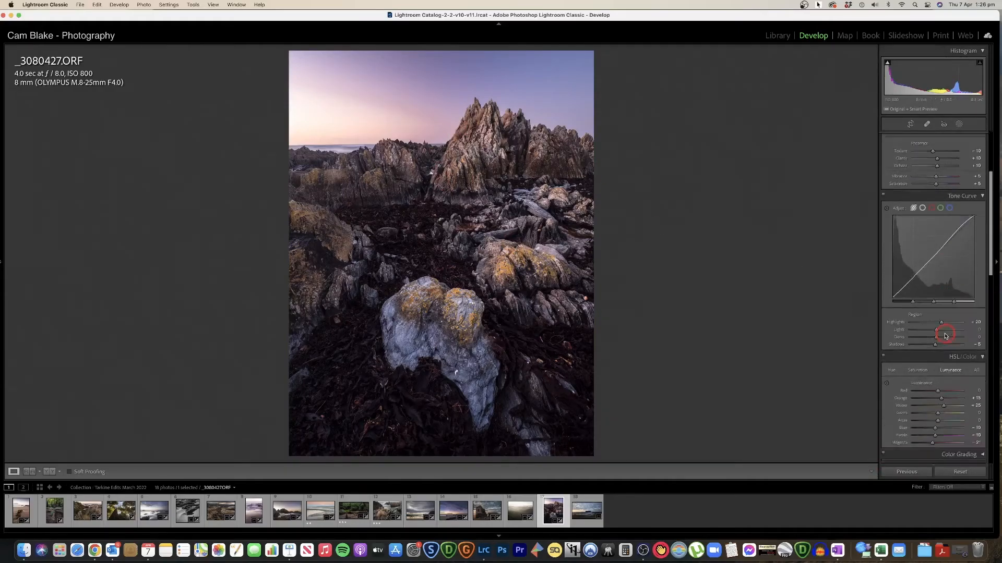
{"action": "double_click", "coordinate": [936, 377]}
{"action": "double_click", "coordinate": [932, 385]}
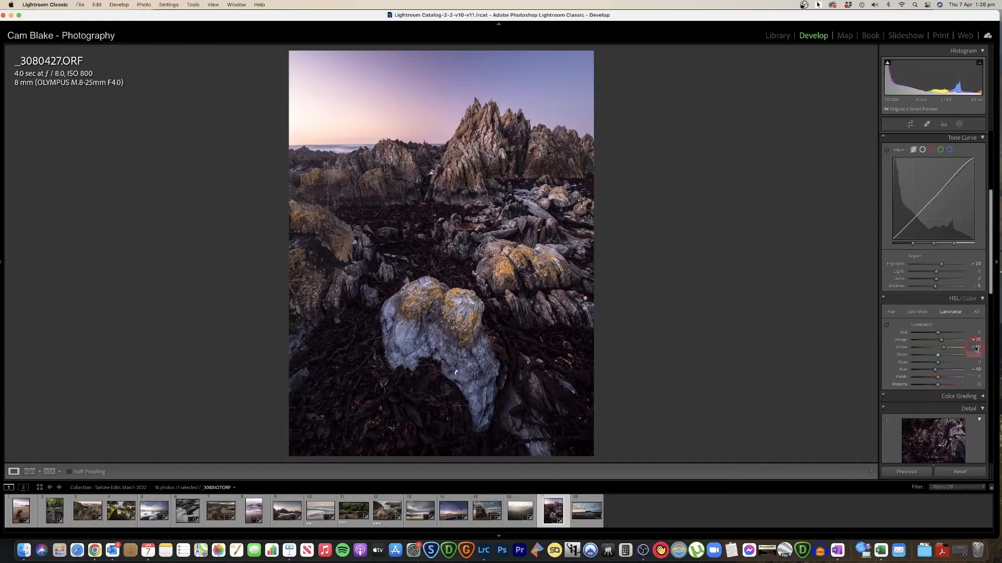
{"action": "left_click", "coordinate": [411, 113]}
{"action": "left_click_drag", "start_coordinate": [266, 94], "coordinate": [582, 227]}
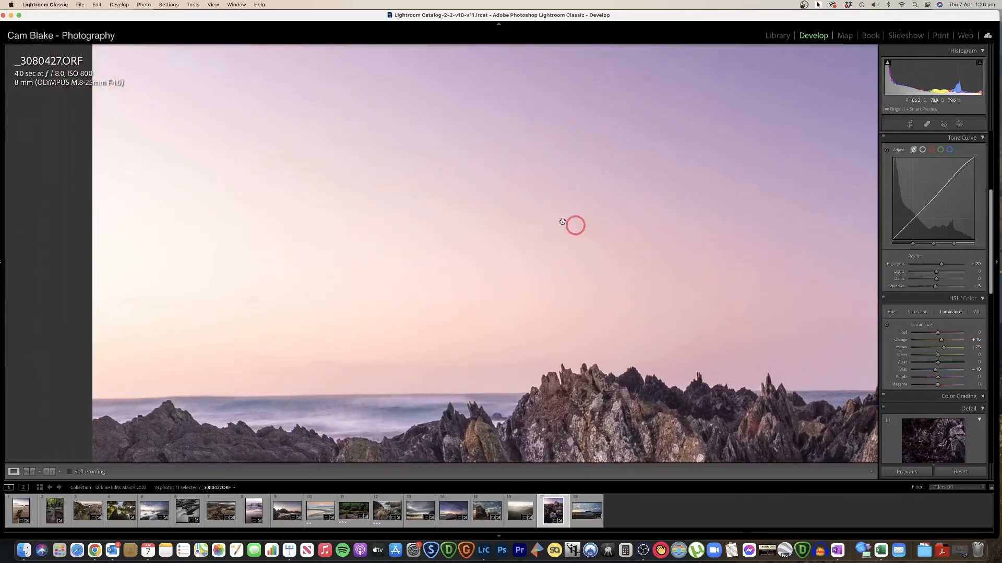
Set the rocky shore photo's Shadows to +50 and check the horizon, peaks and foreground rock up close
{"action": "left_click_drag", "start_coordinate": [681, 256], "coordinate": [644, 344]}
{"action": "left_click_drag", "start_coordinate": [653, 217], "coordinate": [426, 218]}
{"action": "left_click_drag", "start_coordinate": [664, 199], "coordinate": [639, 95]}
{"action": "left_click", "coordinate": [585, 134]}
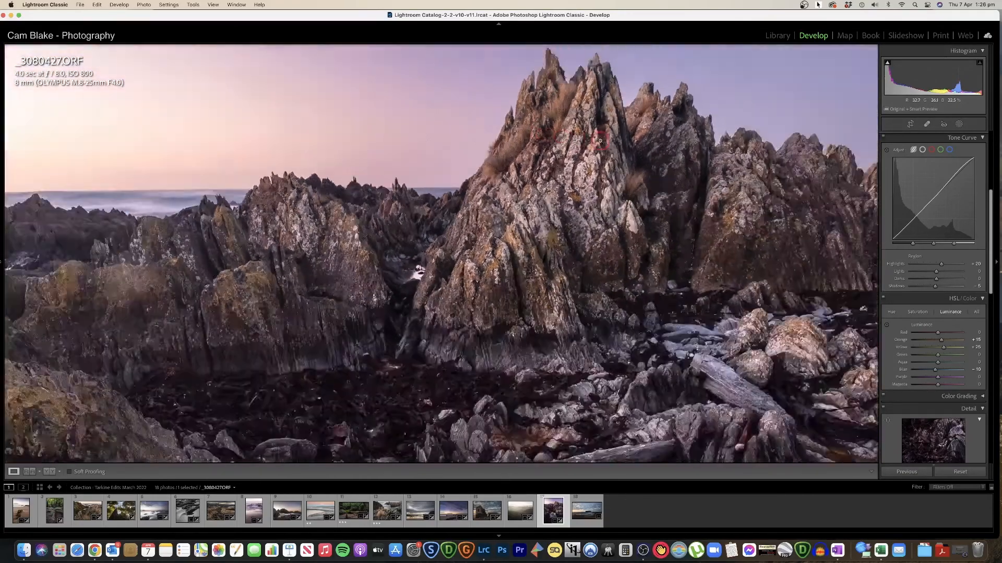
{"action": "scroll", "coordinate": [948, 280], "scroll_direction": "up", "scroll_amount": 5}
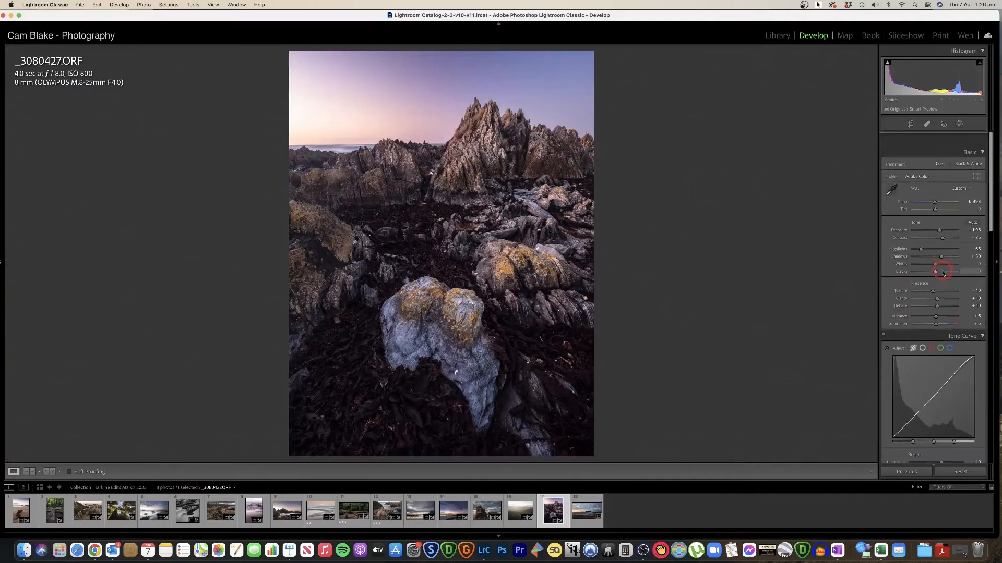
{"action": "left_click_drag", "start_coordinate": [942, 242], "coordinate": [949, 243]}
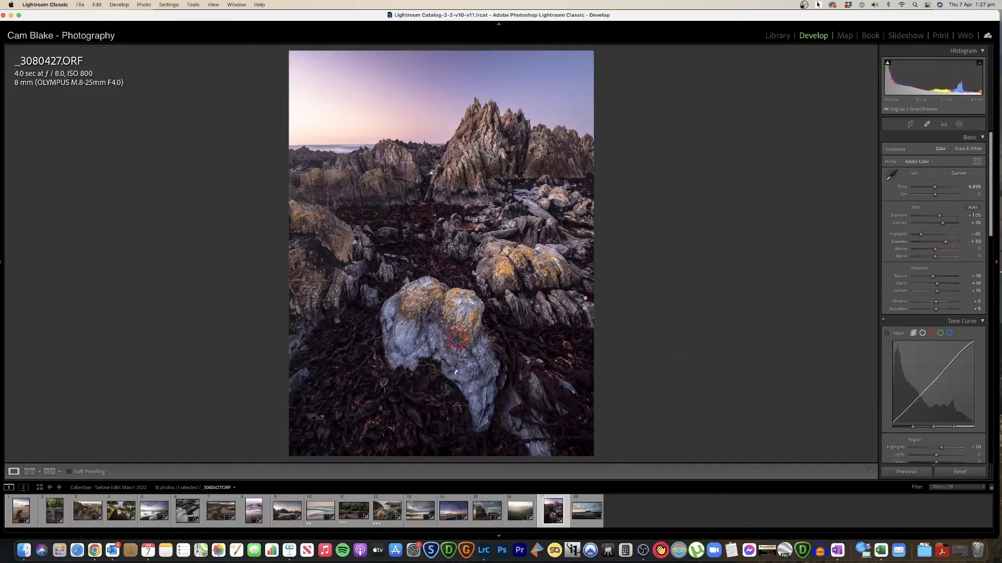
{"action": "left_click", "coordinate": [405, 346]}
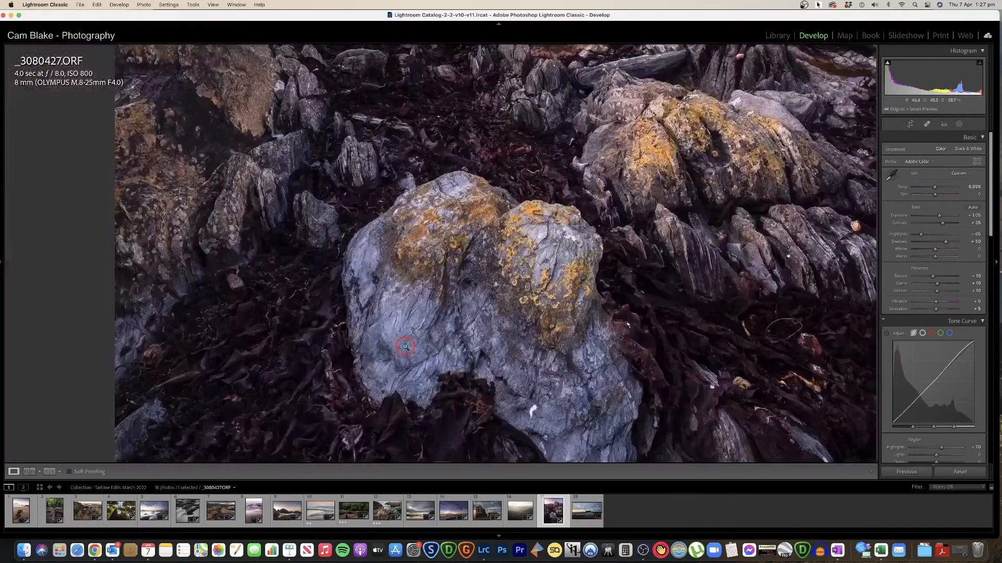
{"action": "left_click", "coordinate": [404, 346]}
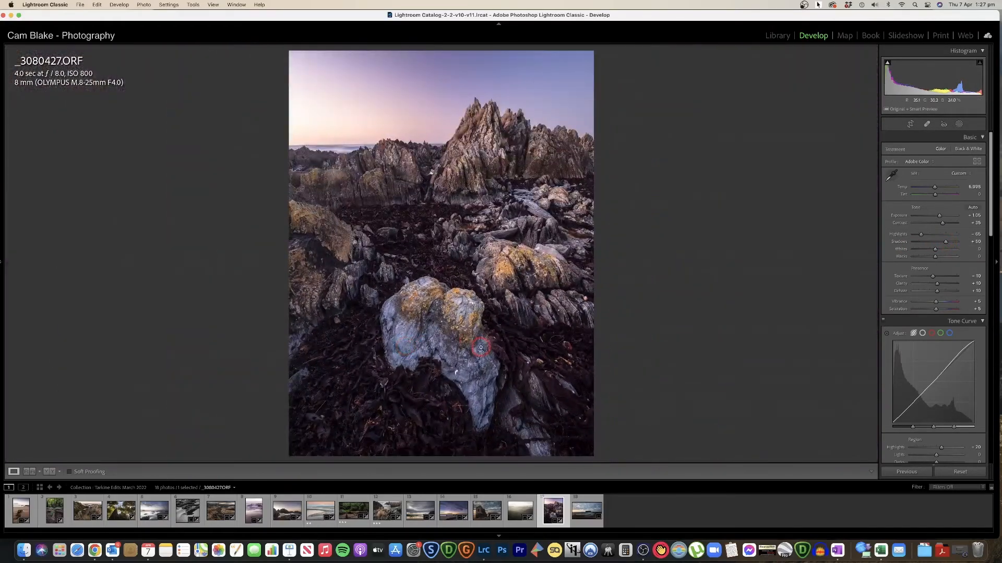
Compare the edited rocky shore photo side by side with its original
{"action": "key", "text": "y"}
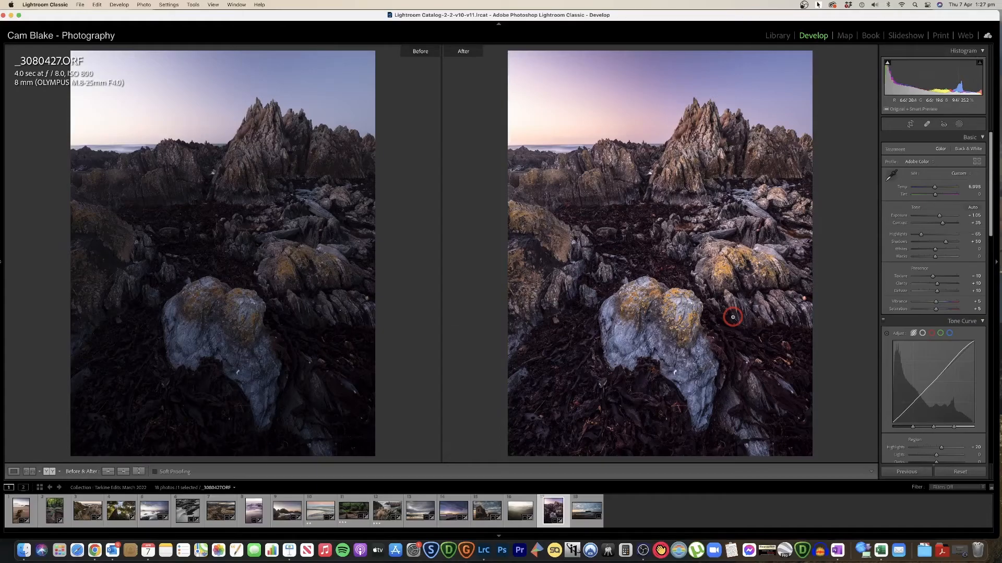
{"action": "scroll", "coordinate": [929, 287], "scroll_direction": "down", "scroll_amount": 15}
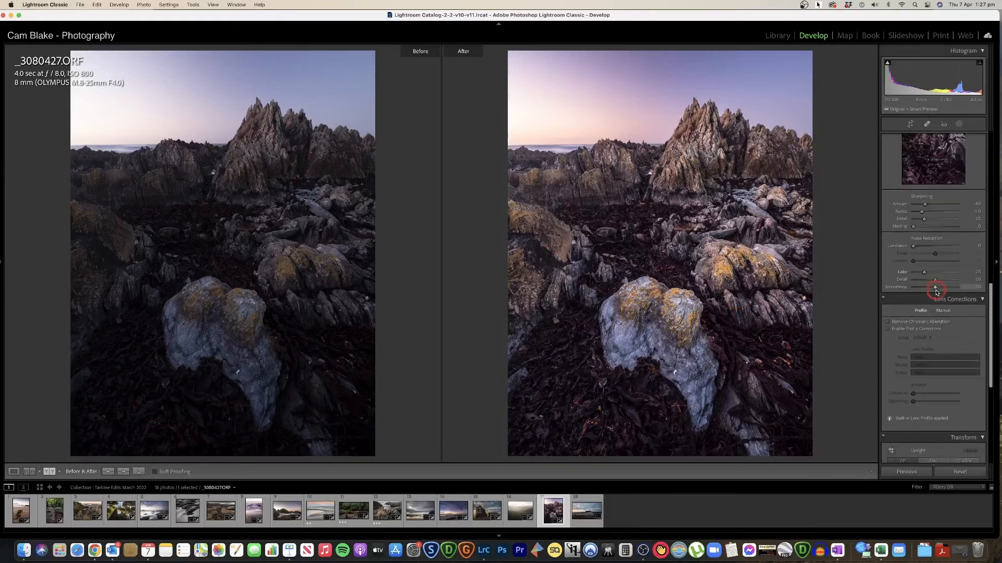
{"action": "key", "text": "y"}
Apply a slight negative post-crop vignette, and enable Remove Chromatic Aberration and Profile Corrections
{"action": "scroll", "coordinate": [933, 292], "scroll_direction": "up", "scroll_amount": 1}
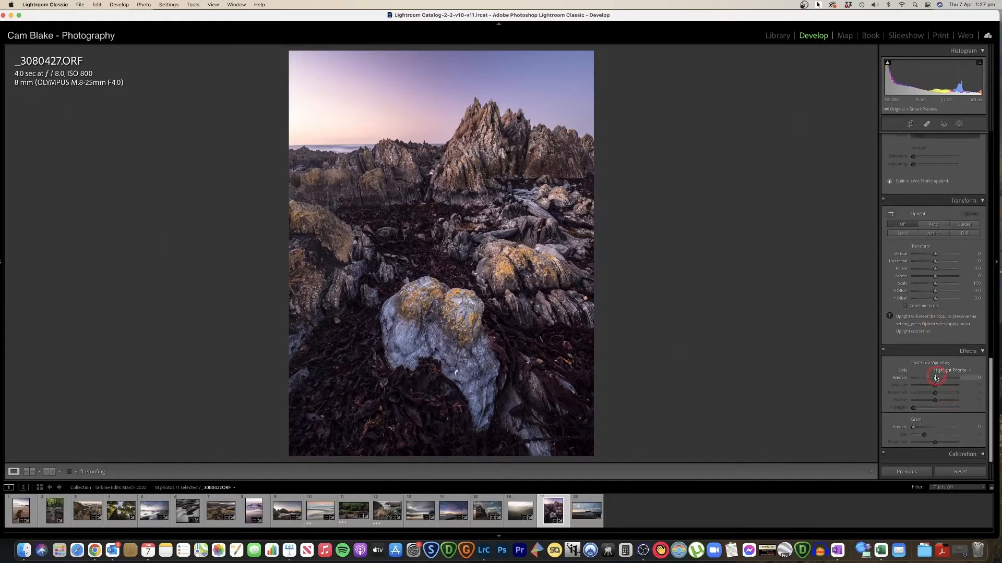
{"action": "left_click_drag", "start_coordinate": [935, 379], "coordinate": [931, 370]}
{"action": "scroll", "coordinate": [930, 367], "scroll_direction": "up", "scroll_amount": 8}
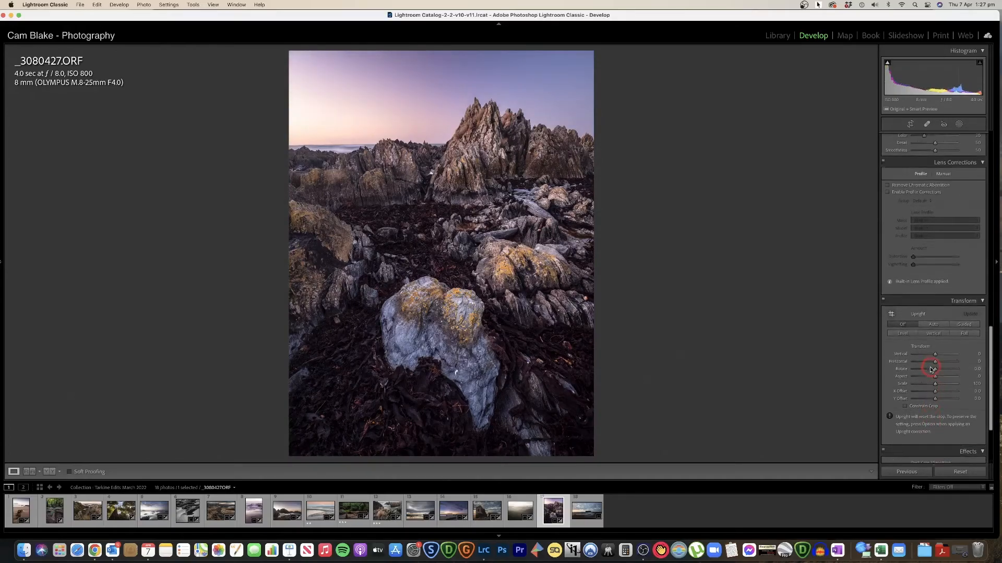
{"action": "left_click", "coordinate": [909, 220]}
{"action": "left_click", "coordinate": [910, 228]}
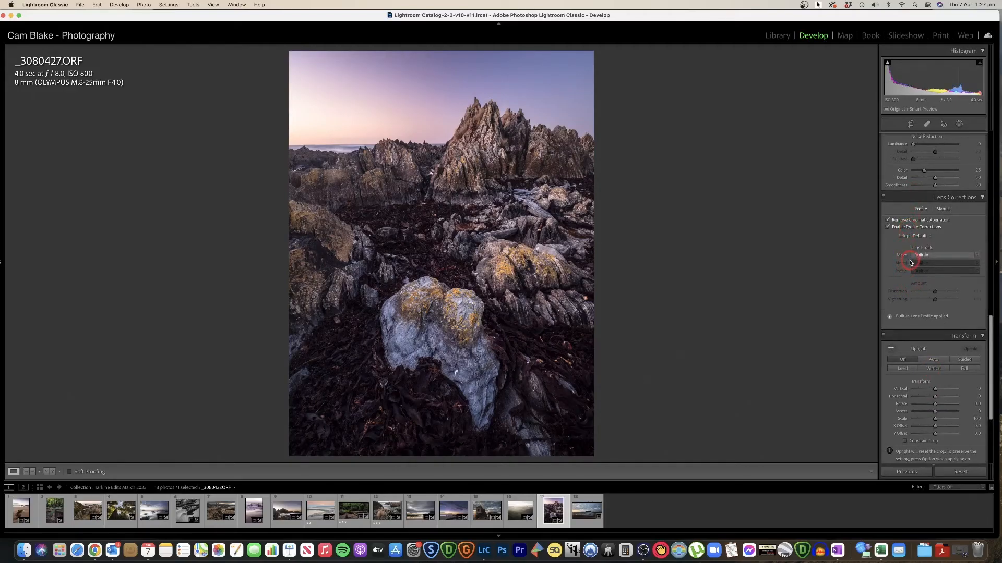
{"action": "scroll", "coordinate": [911, 353], "scroll_direction": "down", "scroll_amount": 5}
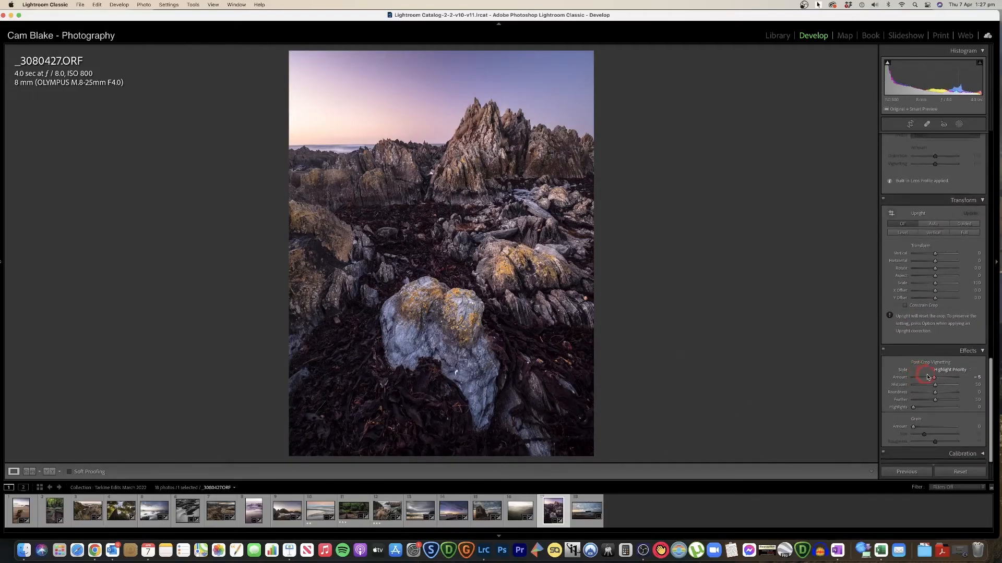
{"action": "left_click_drag", "start_coordinate": [935, 379], "coordinate": [934, 380]}
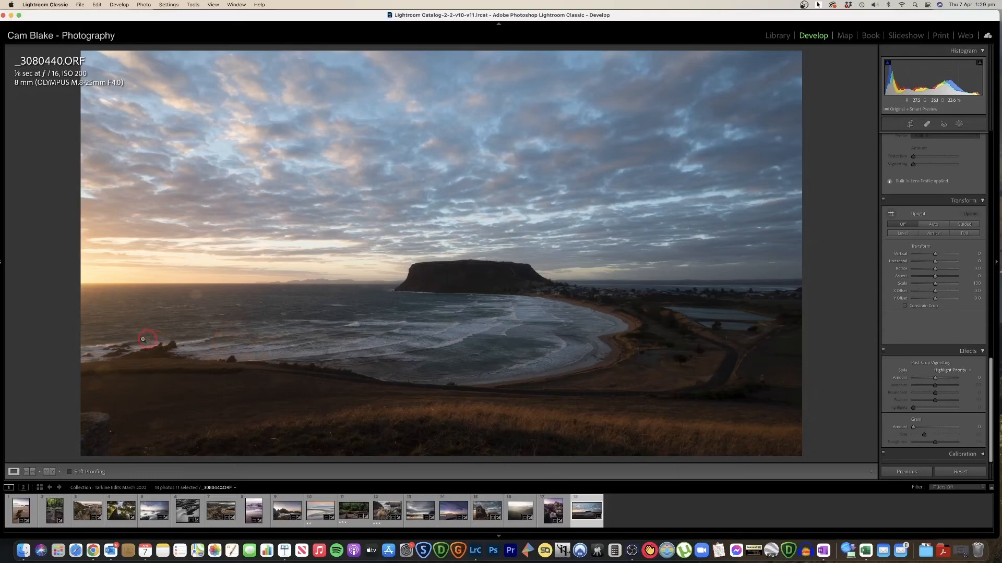
Straighten the horizon of the coastal bay photo slightly, keeping the As Shot crop aspect
{"action": "left_click", "coordinate": [910, 124]}
{"action": "left_click_drag", "start_coordinate": [859, 165], "coordinate": [857, 169]}
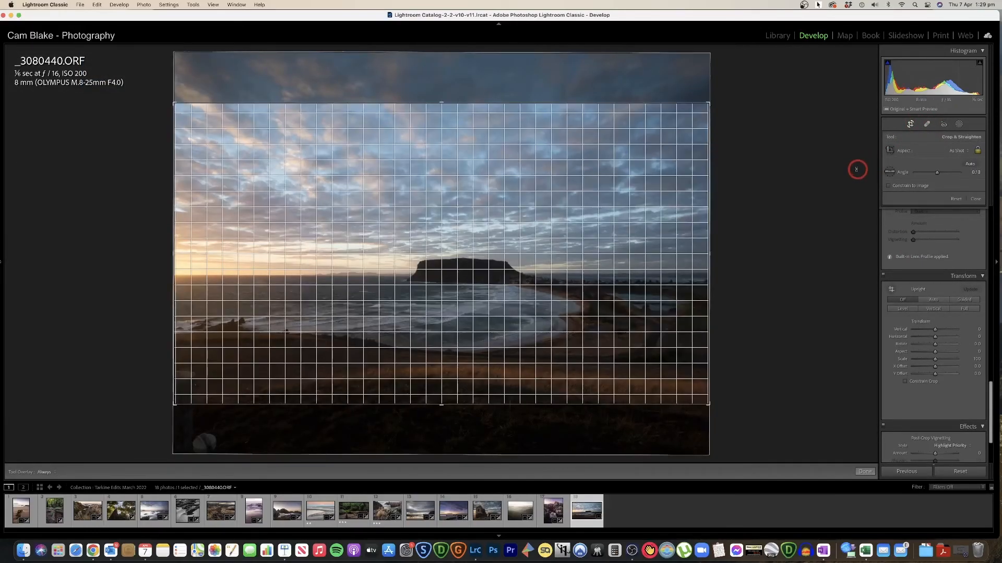
{"action": "left_click", "coordinate": [951, 152]}
{"action": "left_click", "coordinate": [950, 154]}
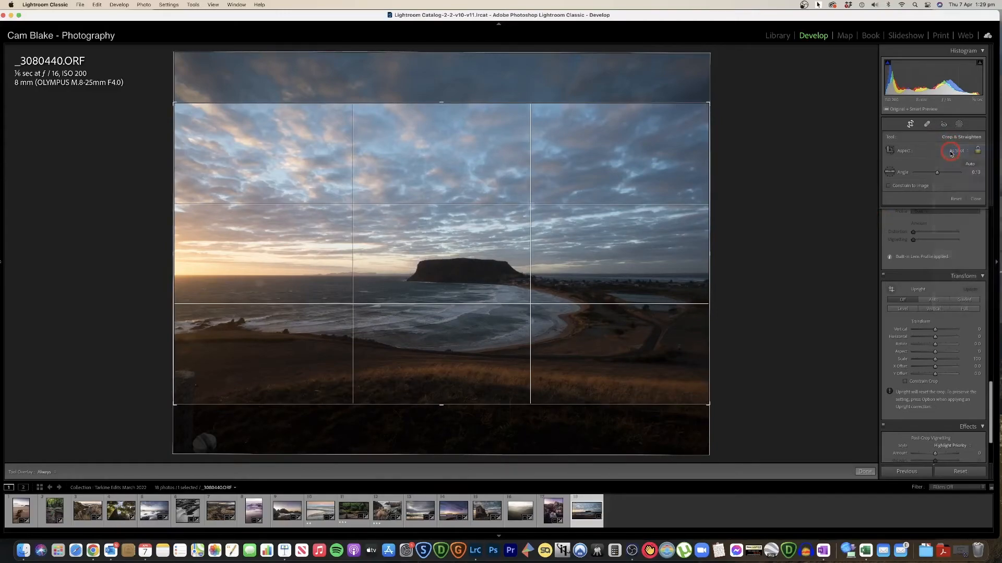
{"action": "left_click", "coordinate": [865, 472]}
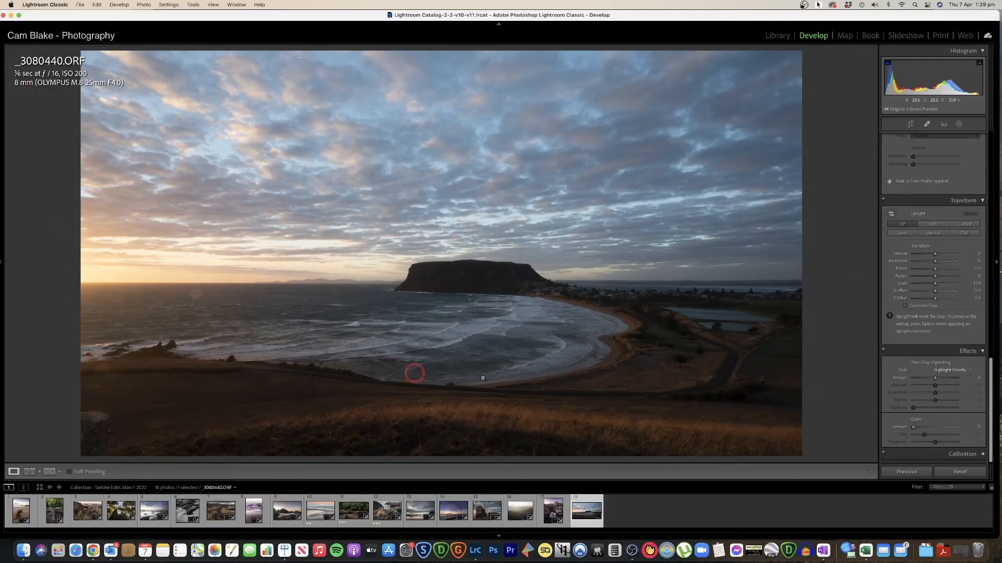
Inspect the blurred post in the bay photo's lower-left corner and crop in from the left edge to exclude it
{"action": "left_click", "coordinate": [103, 422]}
{"action": "left_click_drag", "start_coordinate": [102, 421], "coordinate": [351, 251]}
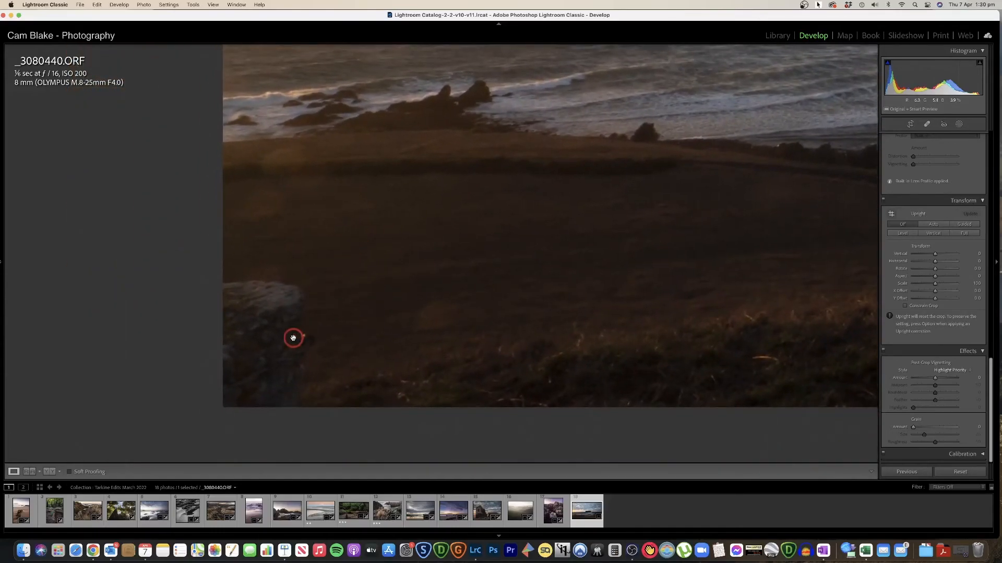
{"action": "left_click", "coordinate": [277, 335]}
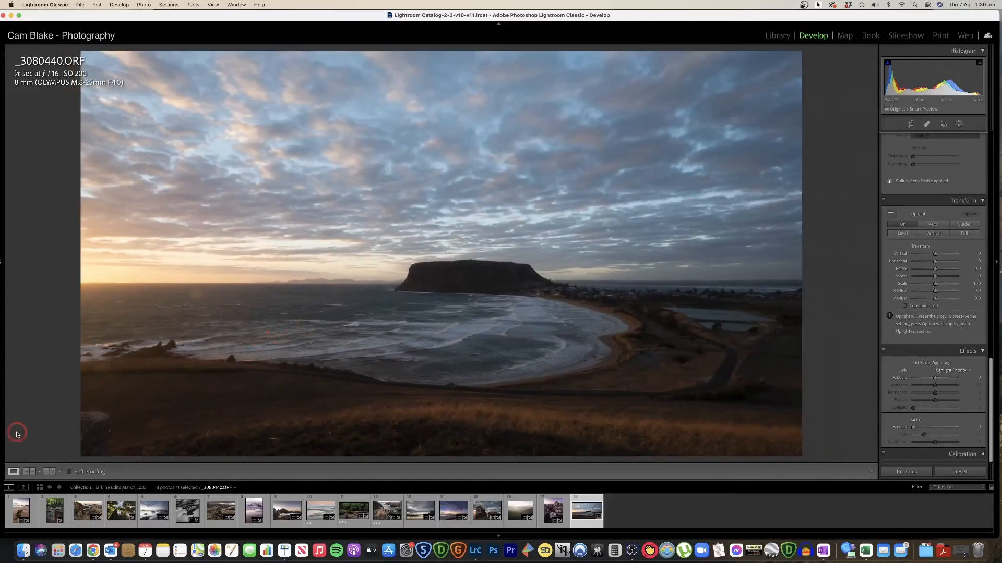
{"action": "left_click", "coordinate": [900, 126]}
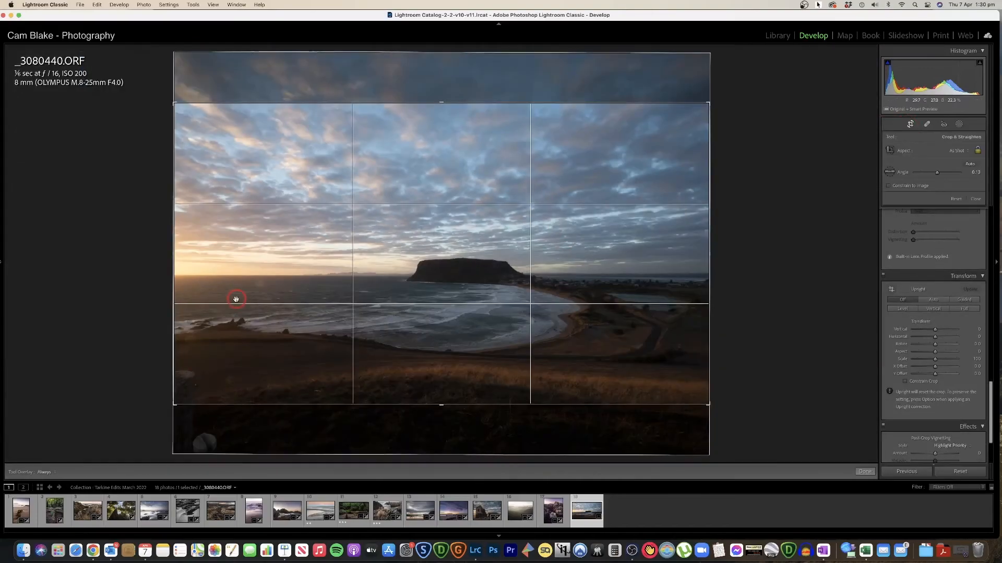
{"action": "left_click_drag", "start_coordinate": [175, 252], "coordinate": [233, 249]}
{"action": "key", "text": "Return"}
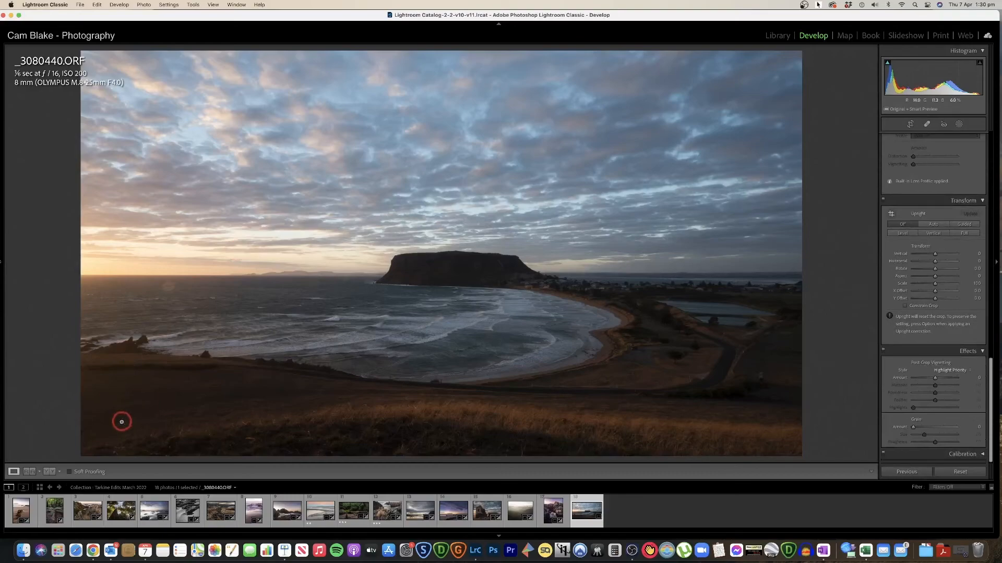
Heal the round flare spot on the sea just below the horizon, near the photo's left side
{"action": "left_click_drag", "start_coordinate": [184, 277], "coordinate": [398, 255]}
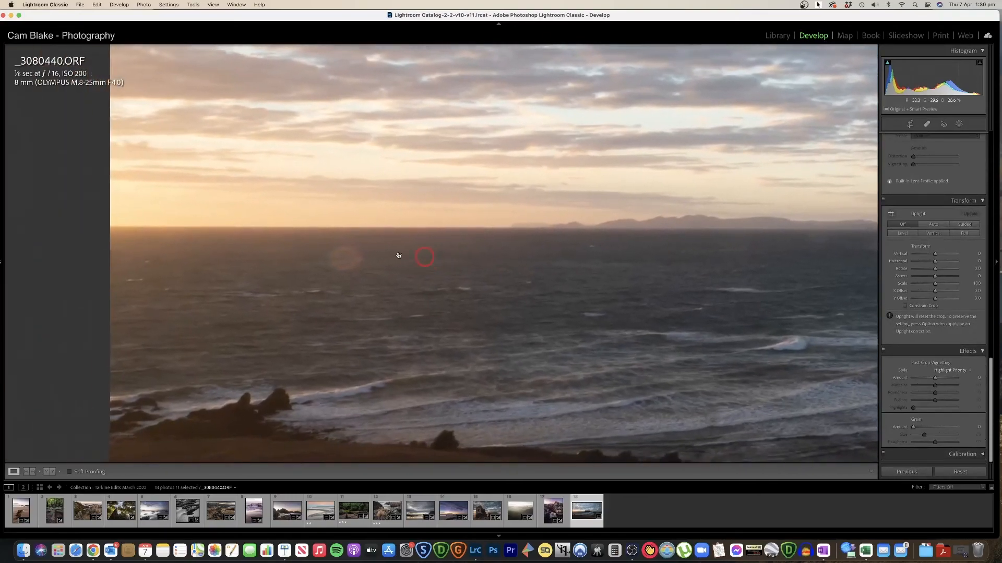
{"action": "left_click", "coordinate": [927, 124]}
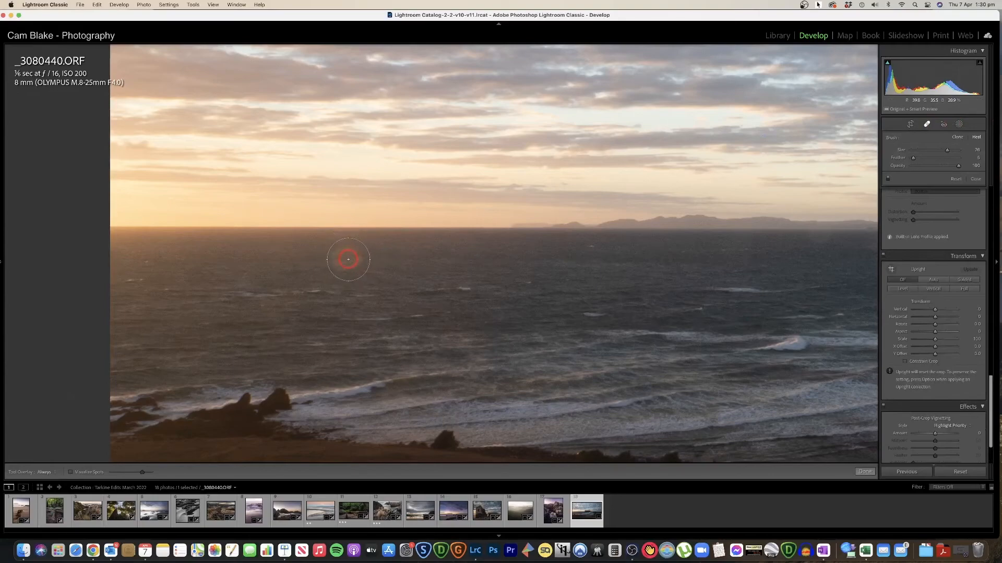
{"action": "left_click", "coordinate": [348, 259]}
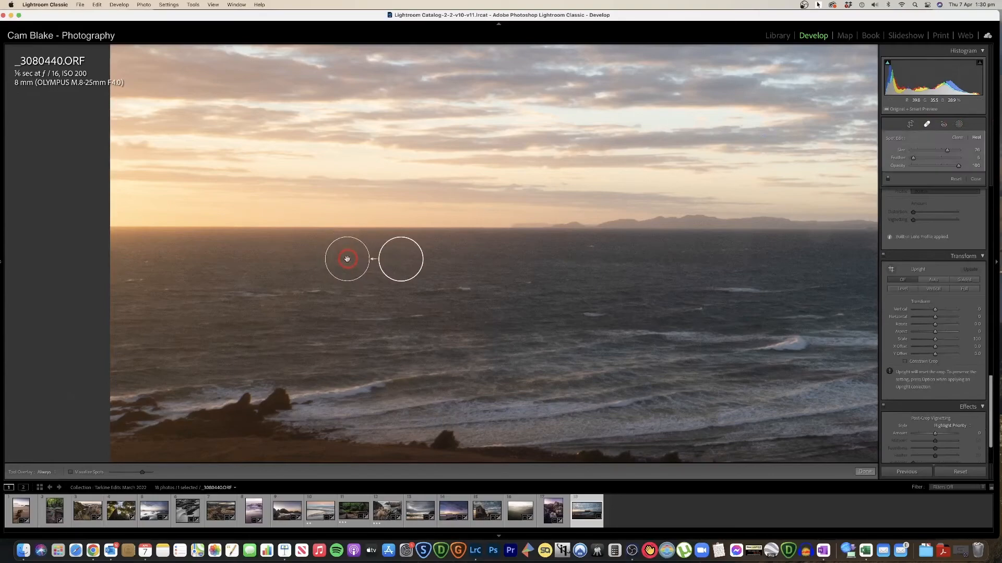
{"action": "left_click", "coordinate": [868, 471]}
Heal the faint flare spot in the dark field near the photo's lower-left corner
{"action": "left_click_drag", "start_coordinate": [454, 254], "coordinate": [583, 38]}
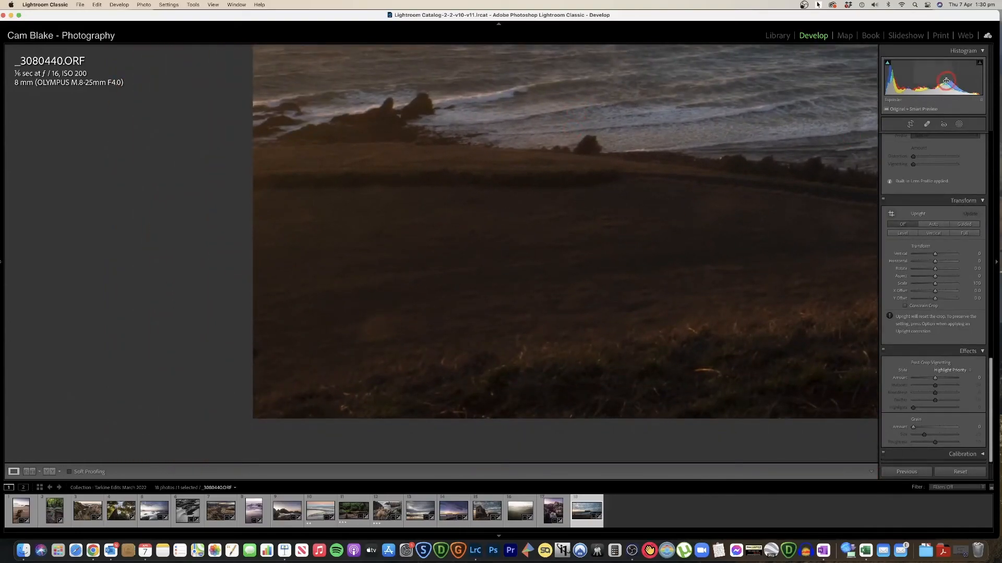
{"action": "left_click", "coordinate": [927, 124]}
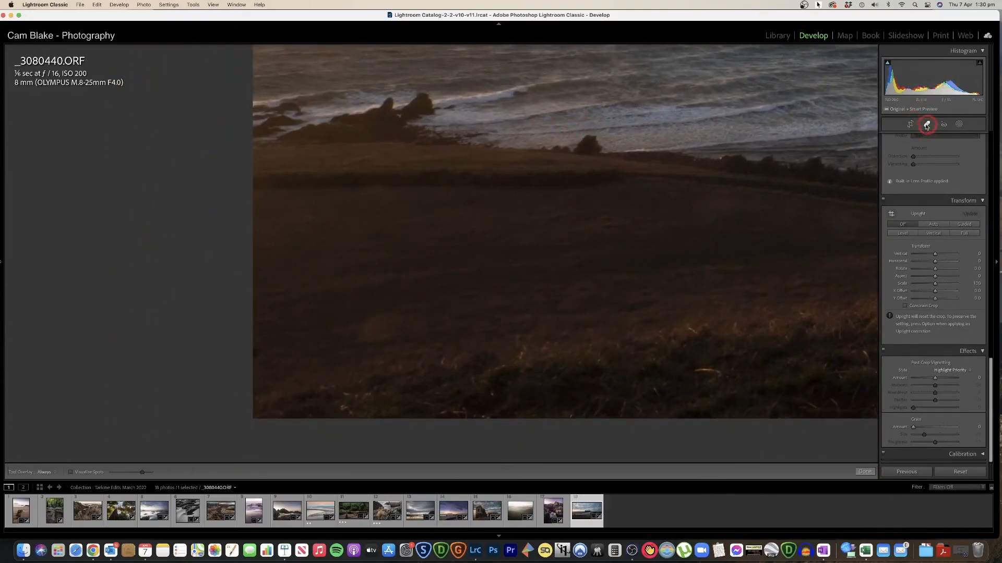
{"action": "left_click", "coordinate": [380, 325]}
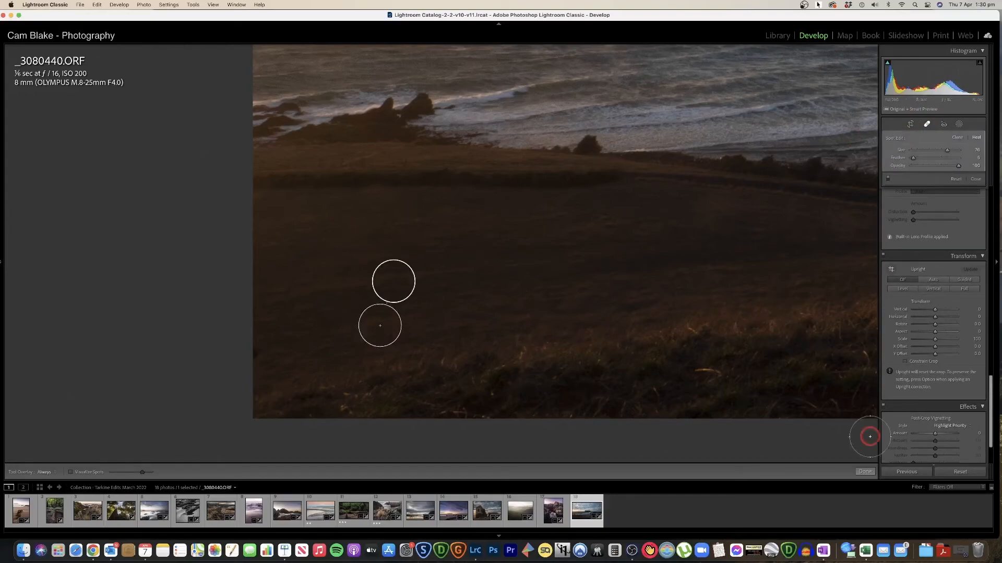
{"action": "left_click", "coordinate": [865, 471]}
{"action": "left_click", "coordinate": [681, 265]}
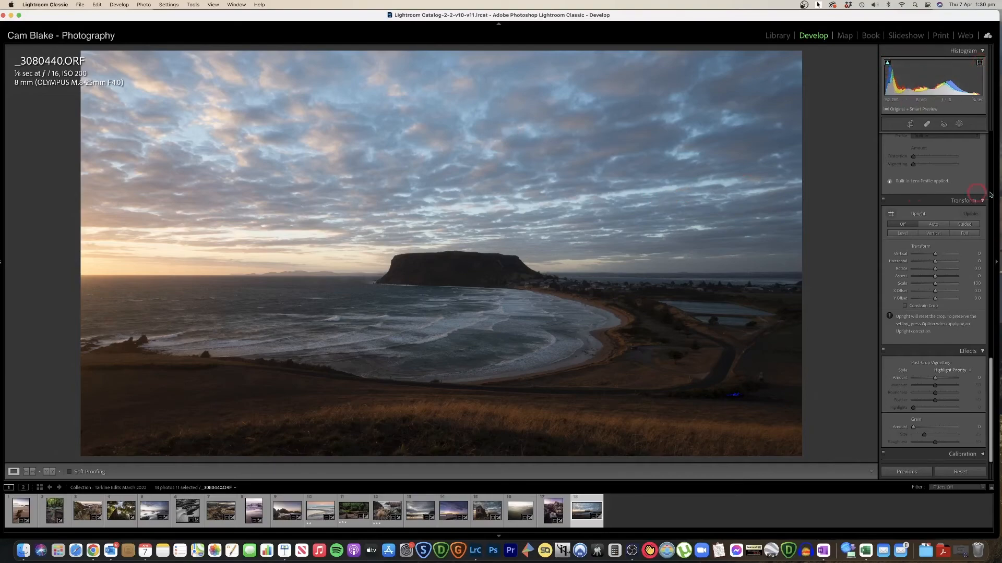
Set the bay photo's Exposure to +0.90, Contrast to +20, Temp to 6,424 and Highlights to -71
{"action": "scroll", "coordinate": [932, 254], "scroll_direction": "up", "scroll_amount": 10}
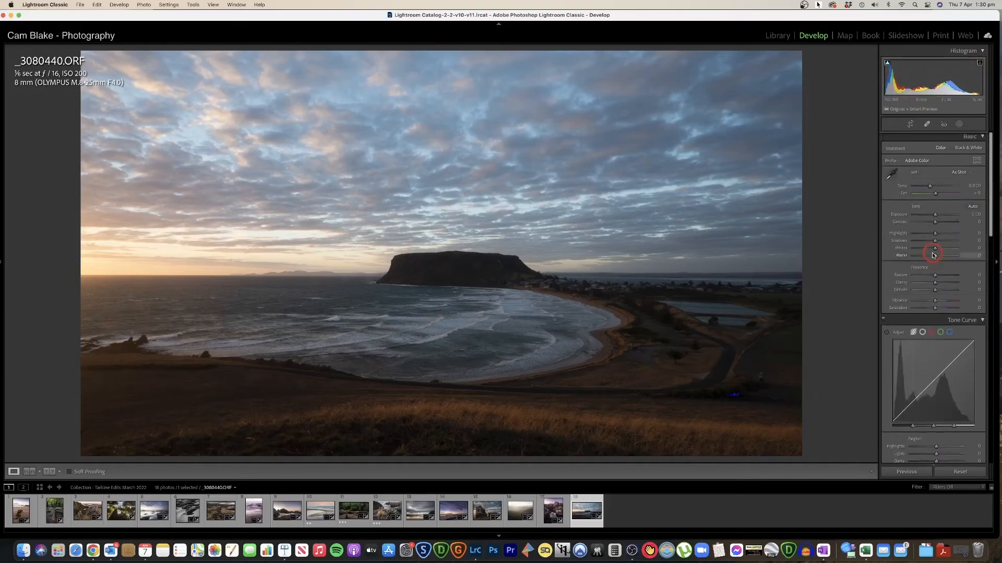
{"action": "left_click_drag", "start_coordinate": [934, 215], "coordinate": [940, 223]}
{"action": "left_click_drag", "start_coordinate": [930, 187], "coordinate": [932, 188]}
{"action": "left_click_drag", "start_coordinate": [921, 233], "coordinate": [918, 235]}
Heal the flare spot on the dark face of the flat-topped headland, using a smaller brush
{"action": "left_click", "coordinate": [494, 269]}
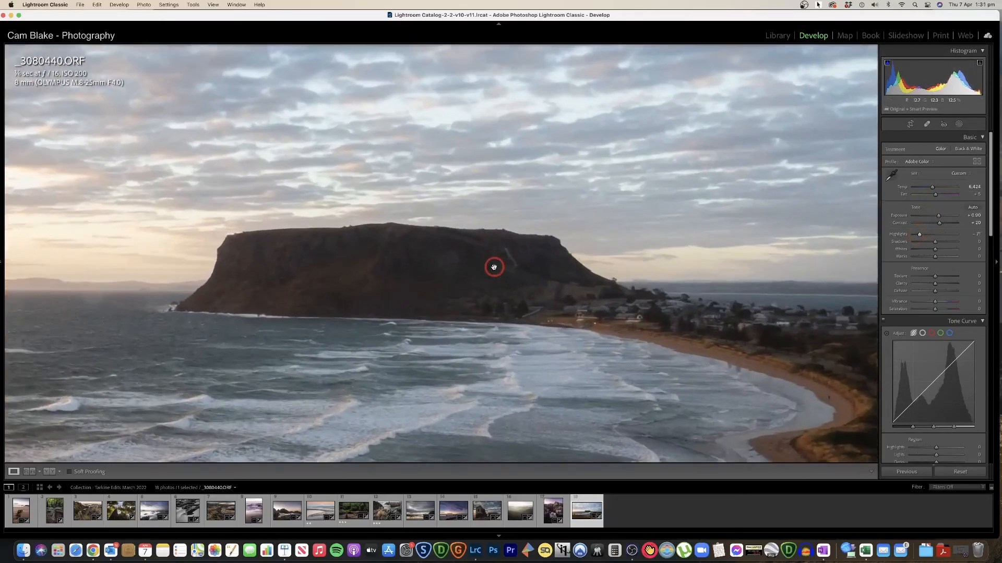
{"action": "left_click", "coordinate": [927, 123]}
{"action": "scroll", "coordinate": [480, 246], "scroll_direction": "down", "scroll_amount": 2}
{"action": "scroll", "coordinate": [450, 260], "scroll_direction": "down", "scroll_amount": 4}
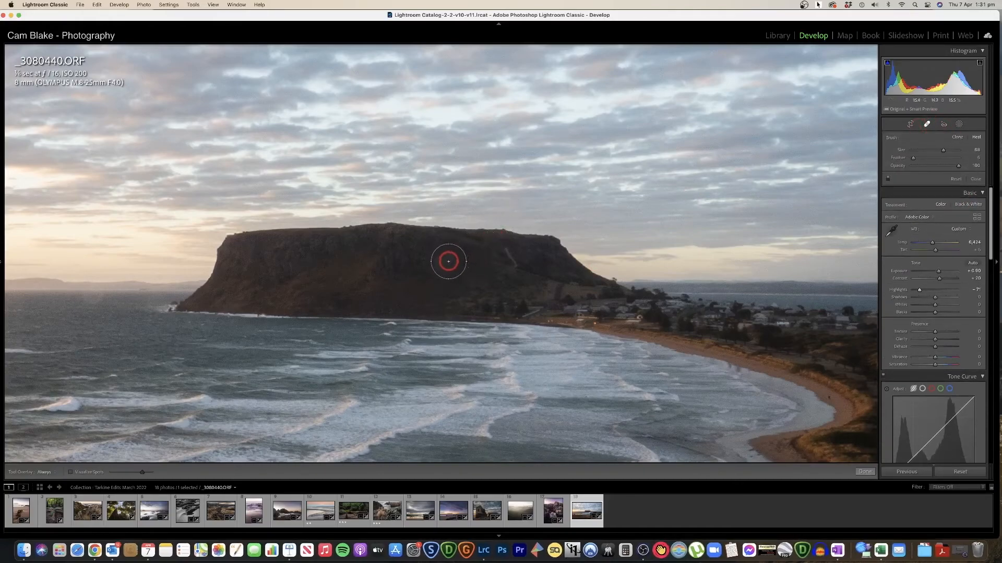
{"action": "left_click", "coordinate": [450, 261]}
{"action": "left_click", "coordinate": [868, 473]}
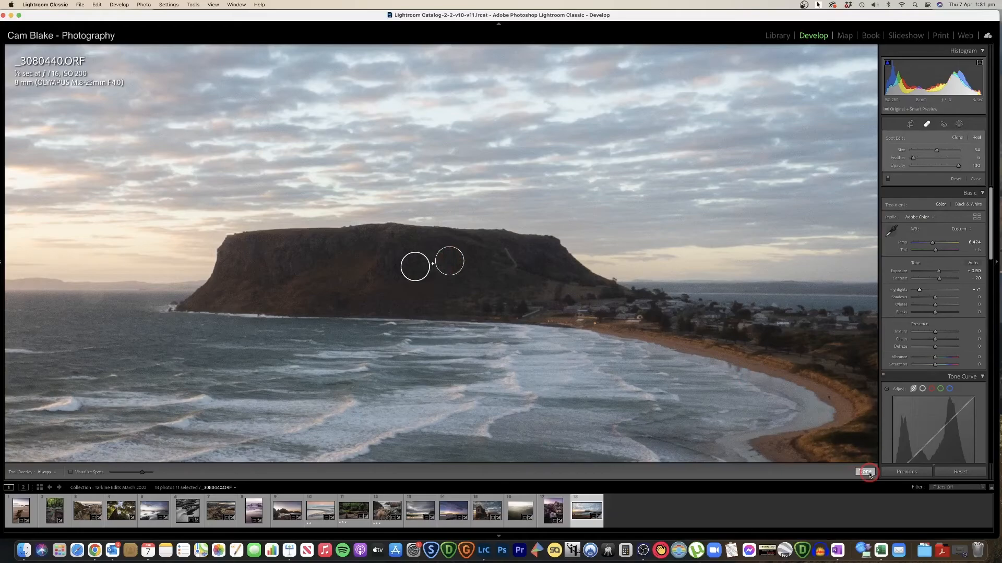
{"action": "left_click", "coordinate": [673, 284]}
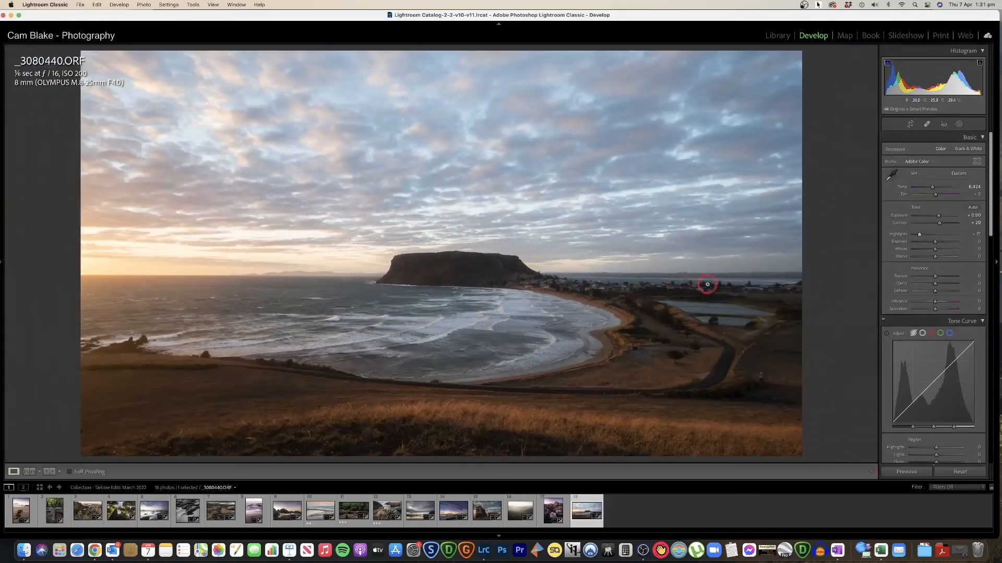
Set Shadows to +10, check the shoreline up close, and set Texture to -10, Clarity to +10 and Dehaze to +10
{"action": "left_click_drag", "start_coordinate": [934, 242], "coordinate": [936, 242]}
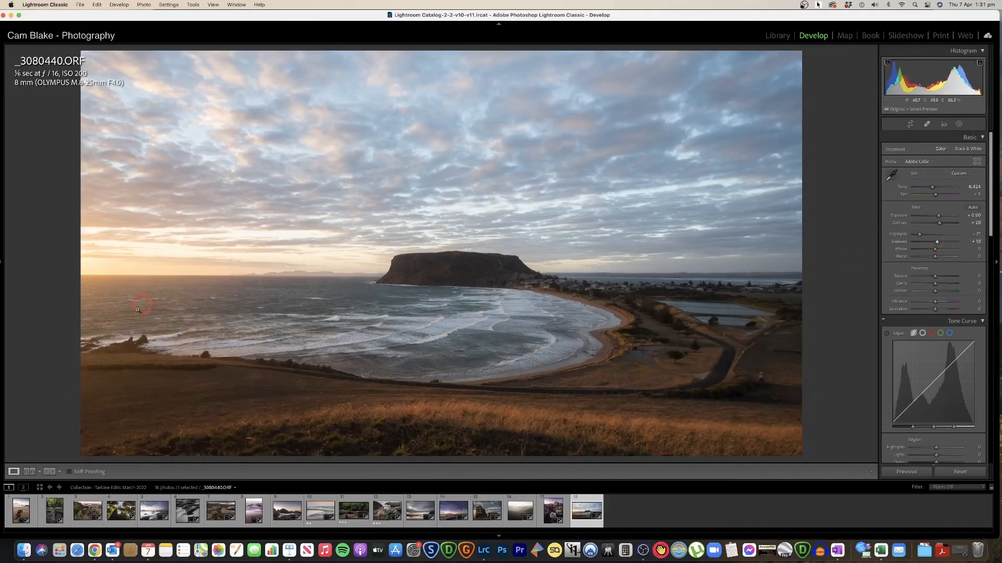
{"action": "left_click_drag", "start_coordinate": [147, 340], "coordinate": [127, 342]}
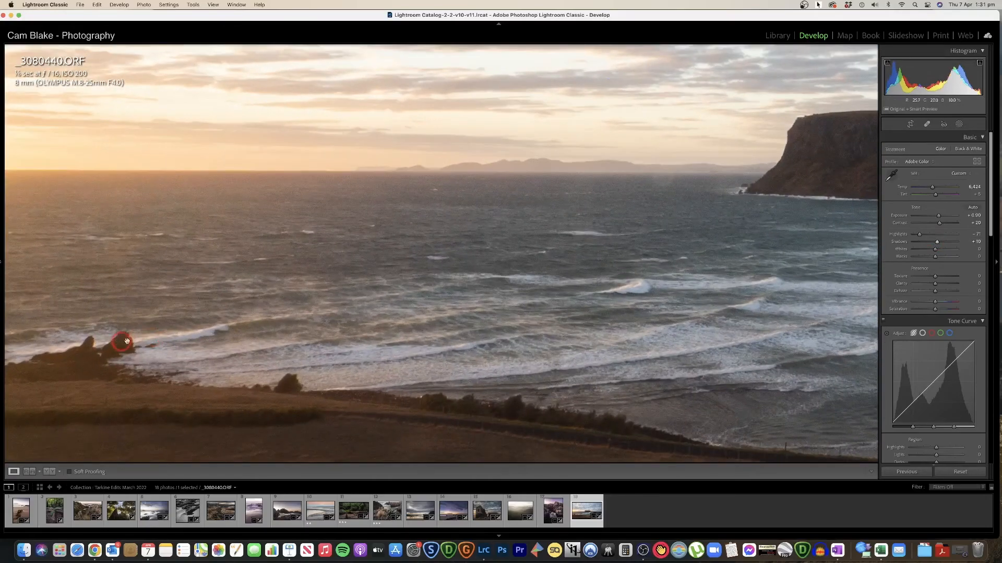
{"action": "left_click", "coordinate": [288, 321]}
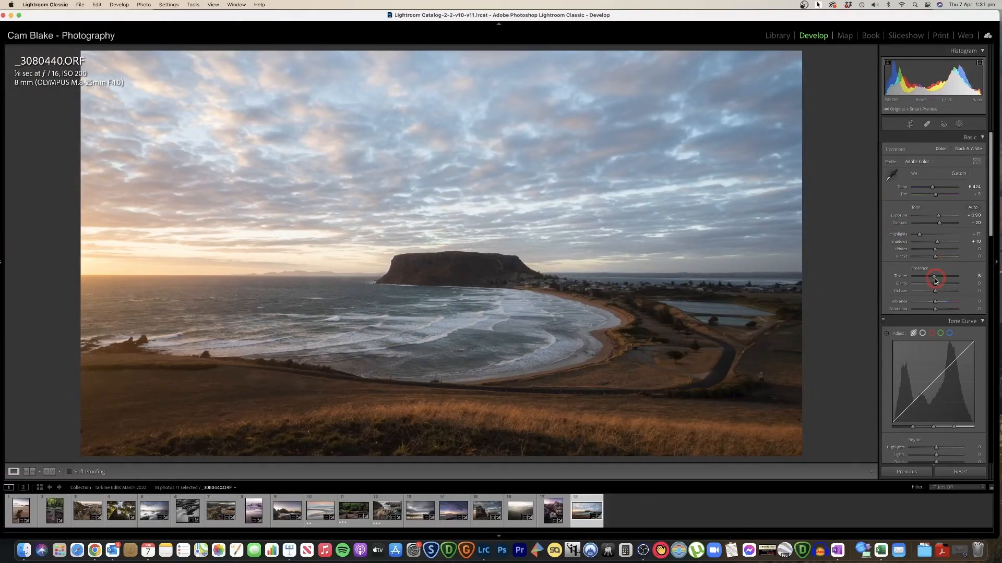
{"action": "left_click_drag", "start_coordinate": [935, 277], "coordinate": [936, 293]}
{"action": "scroll", "coordinate": [939, 287], "scroll_direction": "down", "scroll_amount": 4}
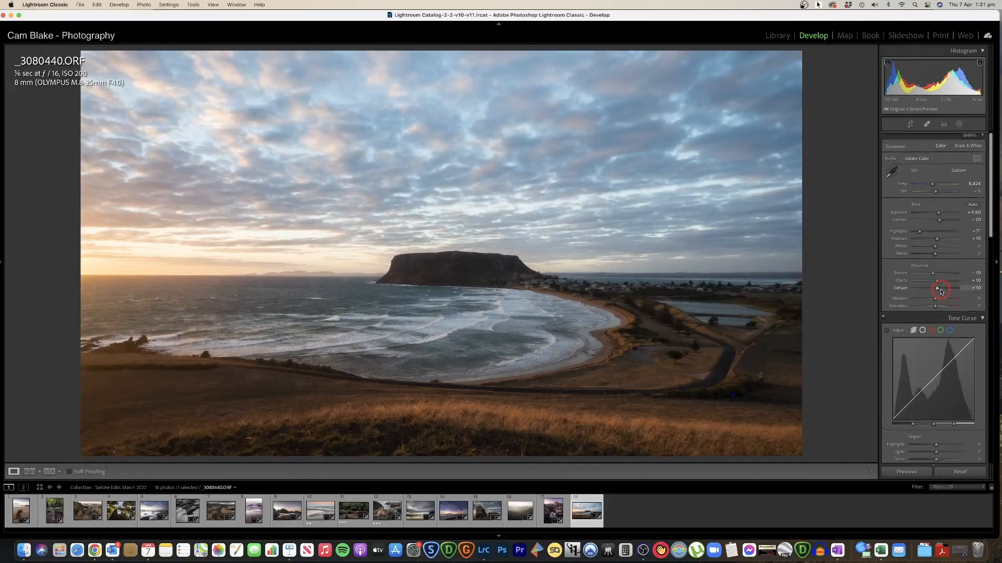
Raise the Highlights slightly and lower the Shadows slightly in the bay photo's tone curve
{"action": "scroll", "coordinate": [941, 286], "scroll_direction": "down", "scroll_amount": 7}
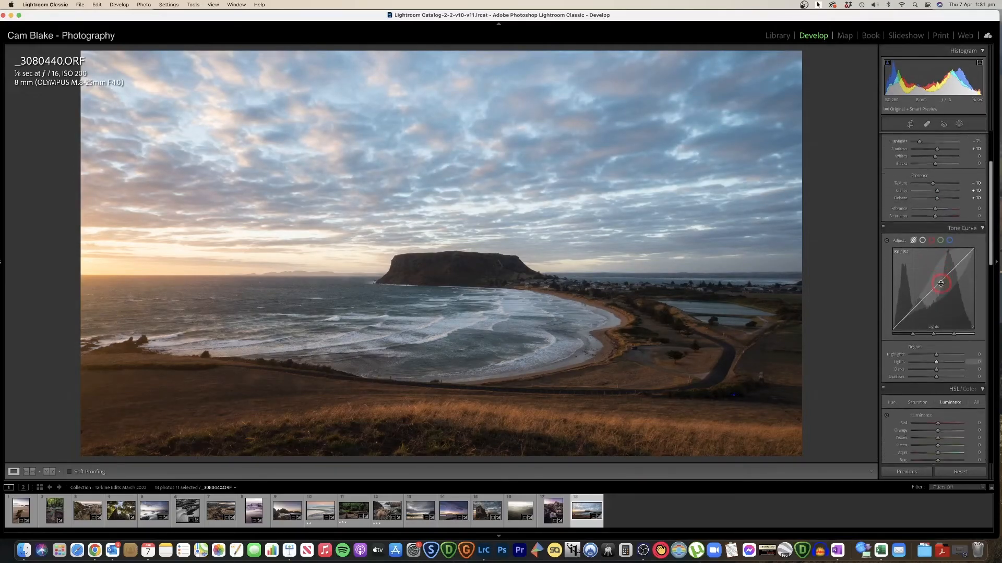
{"action": "left_click_drag", "start_coordinate": [945, 333], "coordinate": [935, 351]}
{"action": "scroll", "coordinate": [933, 333], "scroll_direction": "down", "scroll_amount": 5}
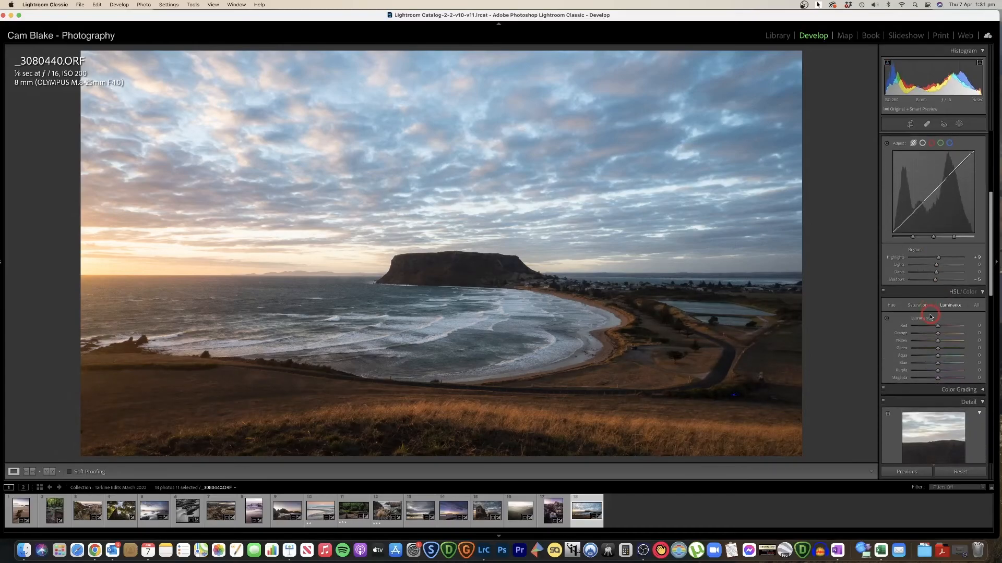
Set the bay photo's Luminance to +20 for Orange, -5 for Yellow and -10 for Blue
{"action": "scroll", "coordinate": [931, 313], "scroll_direction": "down", "scroll_amount": 1}
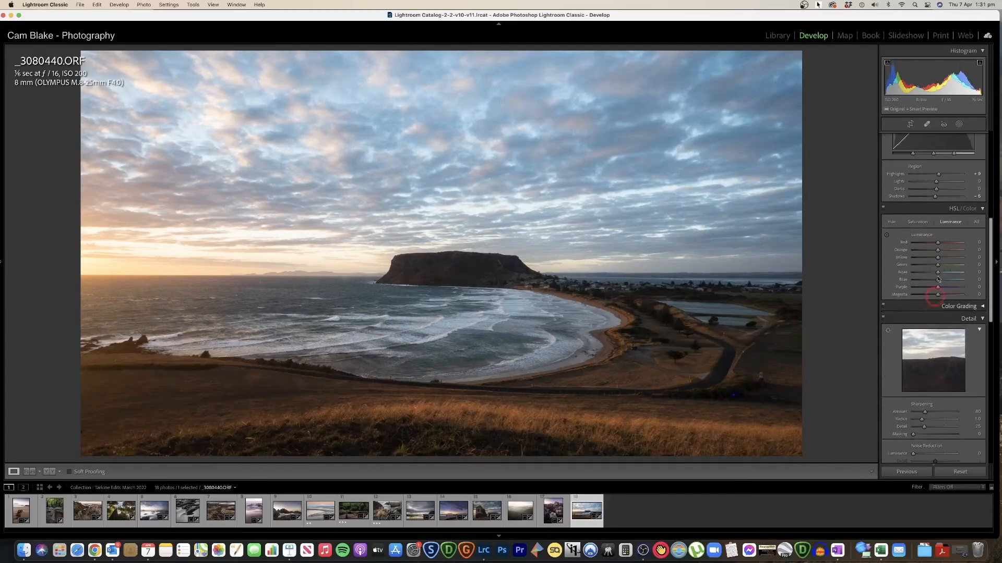
{"action": "left_click_drag", "start_coordinate": [937, 250], "coordinate": [943, 251]}
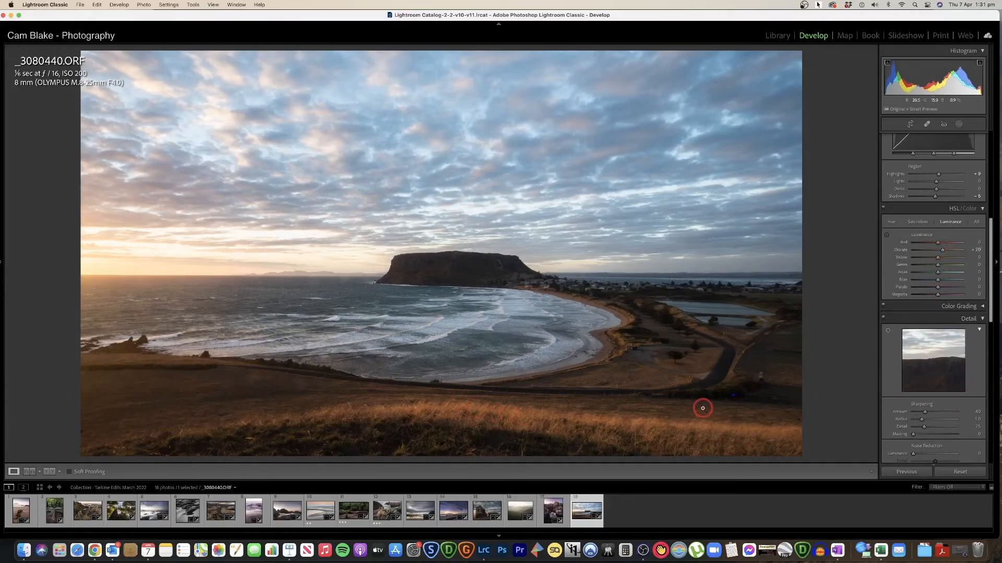
{"action": "left_click_drag", "start_coordinate": [938, 257], "coordinate": [934, 280]}
{"action": "scroll", "coordinate": [928, 276], "scroll_direction": "down", "scroll_amount": 5}
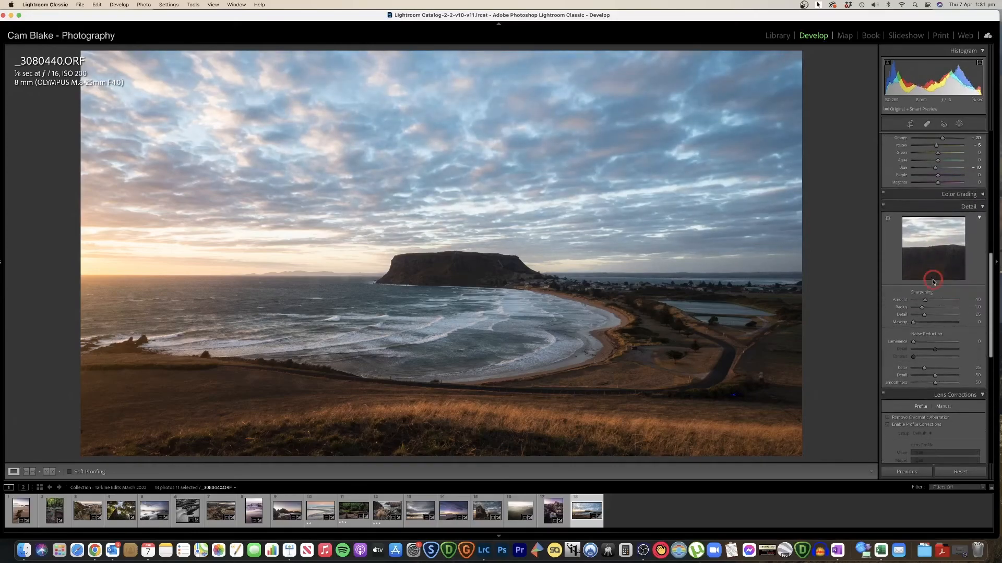
{"action": "left_click_drag", "start_coordinate": [947, 320], "coordinate": [941, 309]}
{"action": "scroll", "coordinate": [941, 311], "scroll_direction": "up", "scroll_amount": 10}
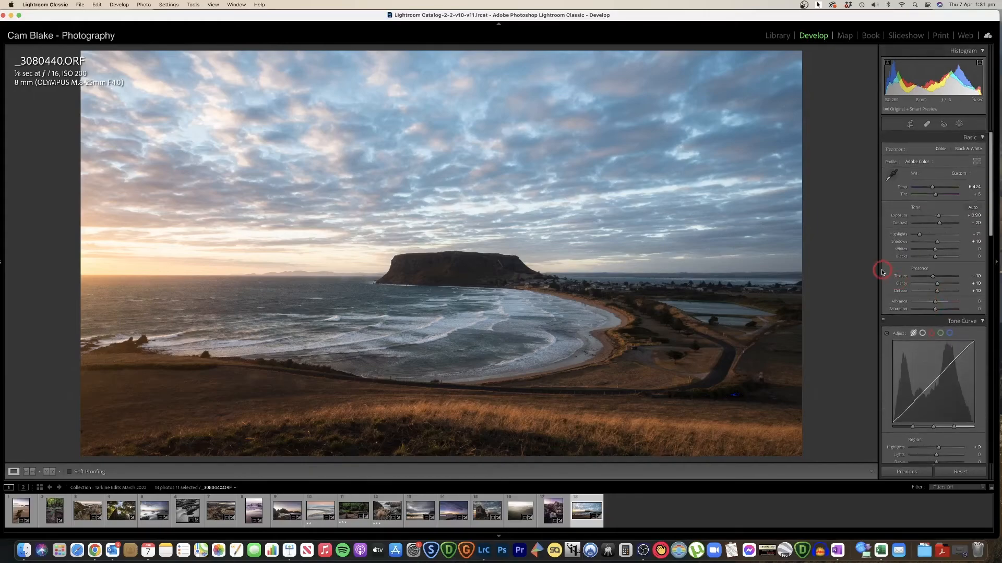
Mask the sky with Select Sky and set the mask's Exposure to -0.50 and Temp to about 10
{"action": "left_click", "coordinate": [958, 119]}
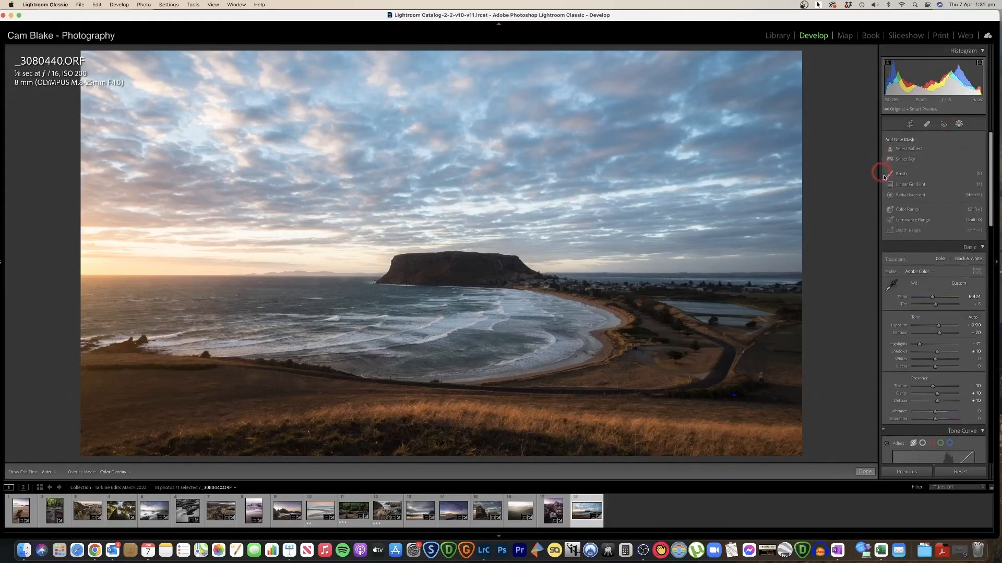
{"action": "left_click", "coordinate": [908, 159]}
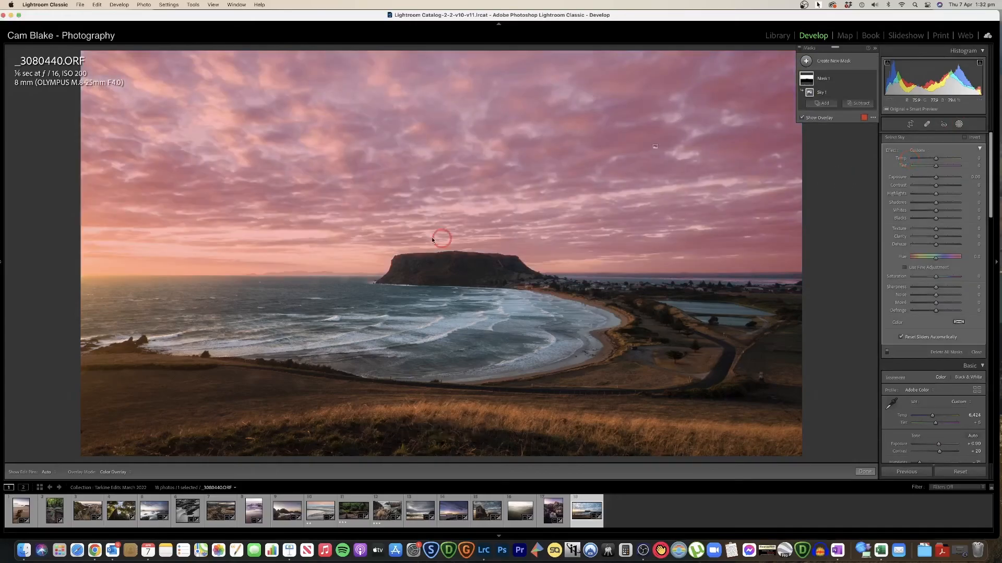
{"action": "left_click_drag", "start_coordinate": [932, 158], "coordinate": [933, 179]}
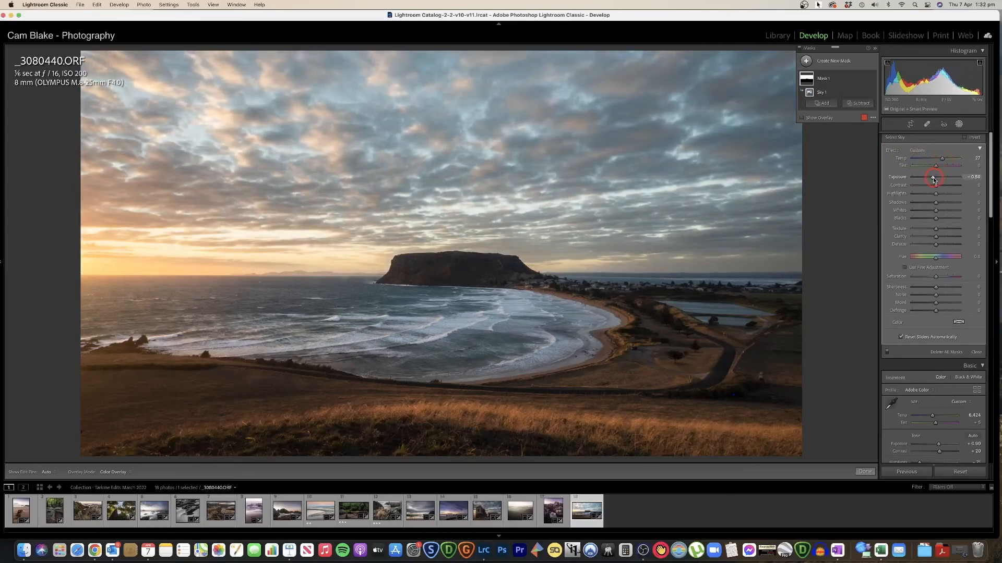
{"action": "left_click", "coordinate": [943, 159]}
{"action": "left_click_drag", "start_coordinate": [943, 160], "coordinate": [938, 163]}
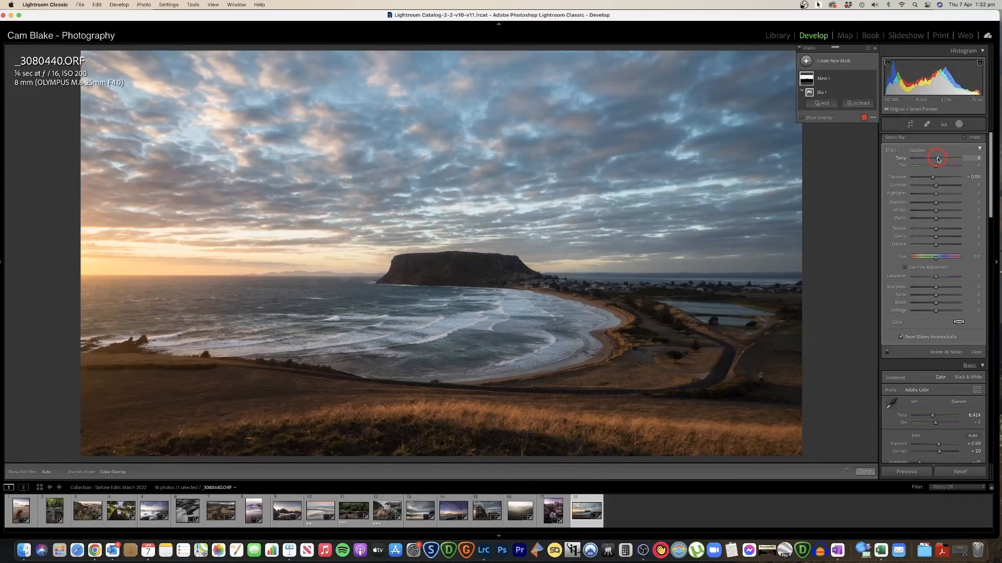
Set the sky mask's Highlights to -60, Texture to -25 and Dehaze to -15, and raise its Contrast and Clarity slightly
{"action": "left_click_drag", "start_coordinate": [936, 186], "coordinate": [921, 195]}
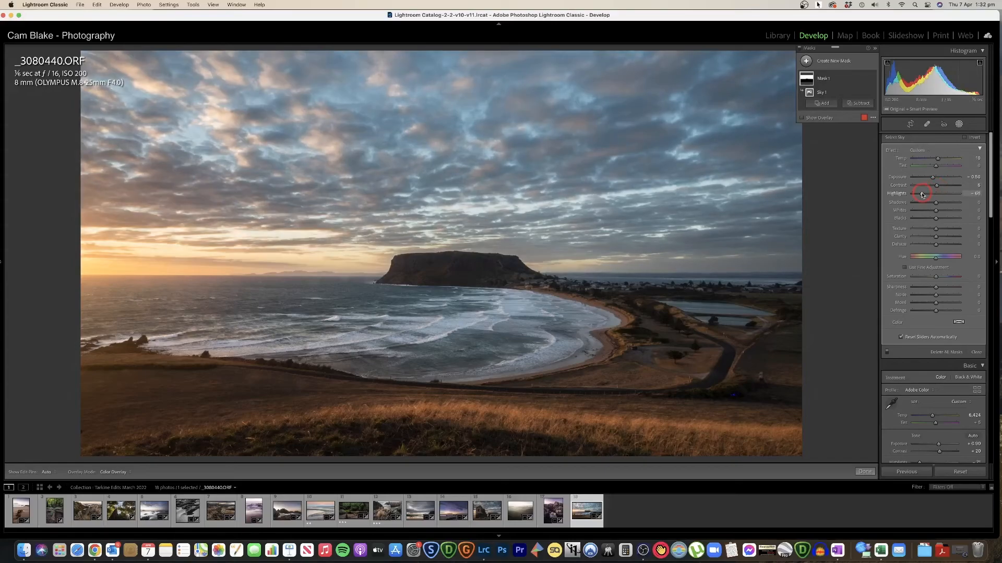
{"action": "left_click", "coordinate": [936, 231]}
{"action": "left_click_drag", "start_coordinate": [936, 233], "coordinate": [928, 231]}
{"action": "left_click", "coordinate": [937, 238]}
{"action": "mouse_move", "coordinate": [937, 236]}
{"action": "left_mouse_down"}
{"action": "mouse_move", "coordinate": [926, 239]}
{"action": "mouse_move", "coordinate": [941, 238]}
{"action": "mouse_move", "coordinate": [933, 247]}
{"action": "left_mouse_up"}
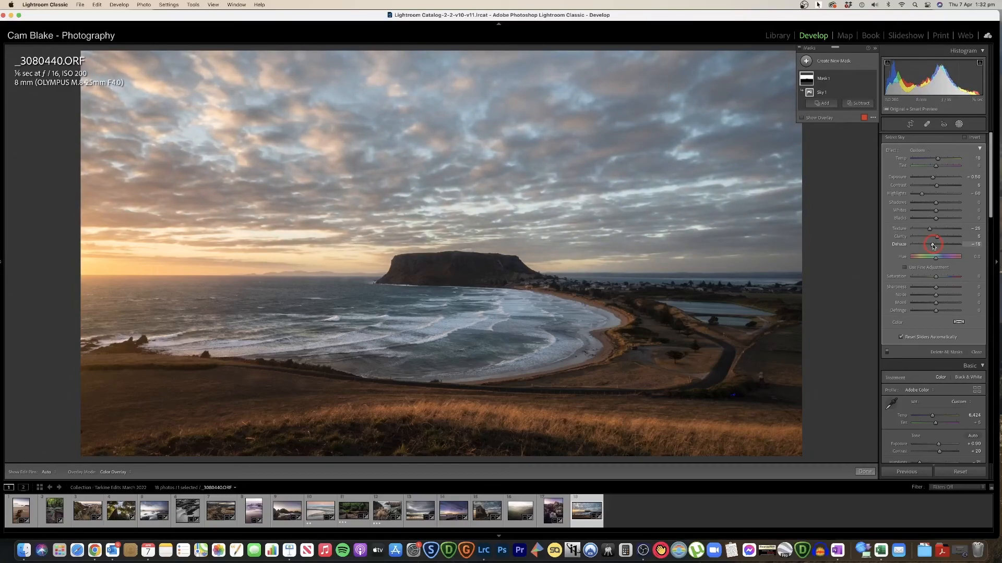
{"action": "left_click", "coordinate": [864, 471]}
Set the whole photo's Exposure to +1.45 and the sky mask's Exposure to -1.00
{"action": "left_click_drag", "start_coordinate": [938, 214], "coordinate": [942, 216]}
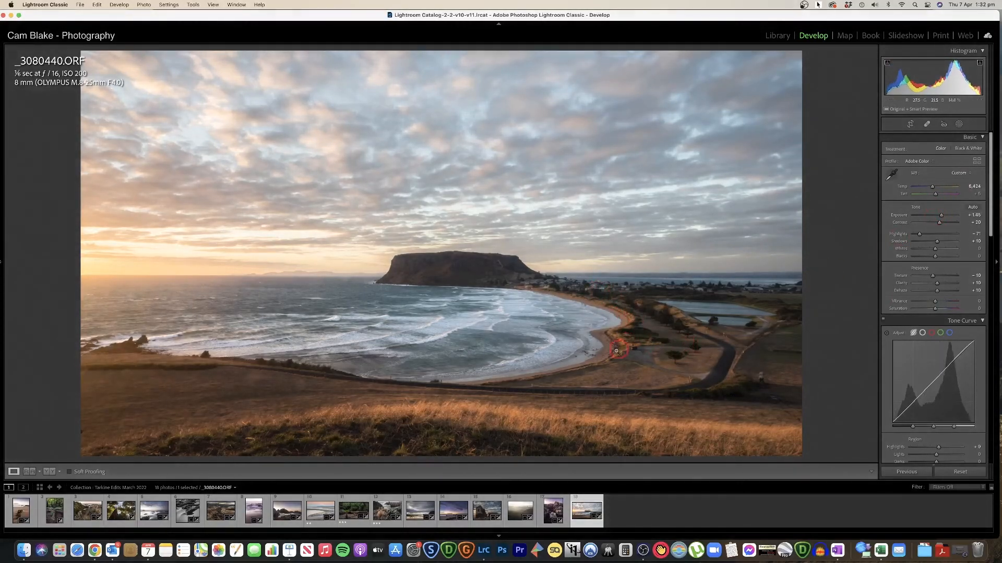
{"action": "left_click", "coordinate": [959, 124]}
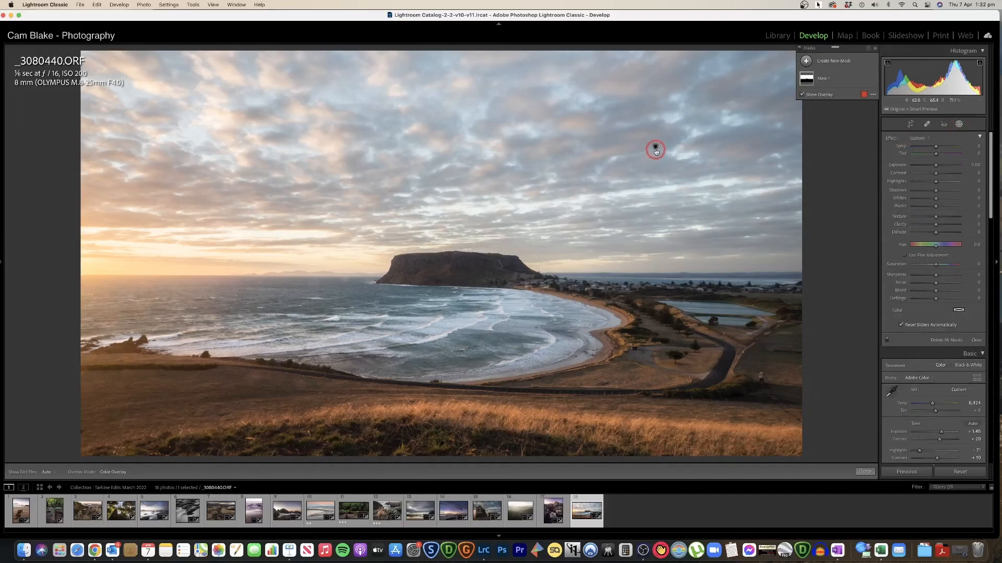
{"action": "left_click", "coordinate": [655, 148]}
{"action": "left_click_drag", "start_coordinate": [933, 178], "coordinate": [929, 180]}
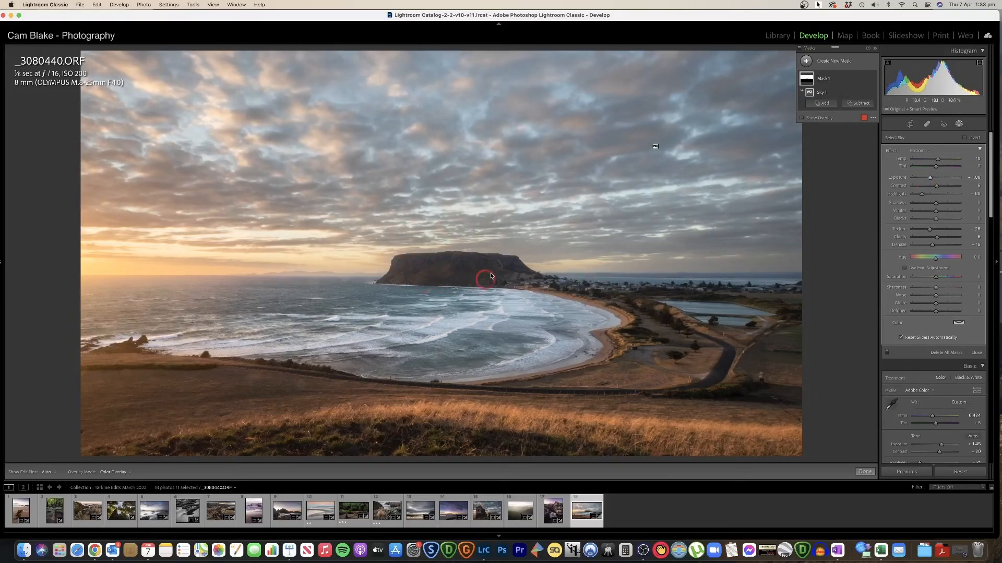
{"action": "left_click", "coordinate": [864, 471]}
Heal the flare spot on the sea horizon beside the headland, with a reduced spot size and the source close beside it
{"action": "left_click", "coordinate": [369, 268]}
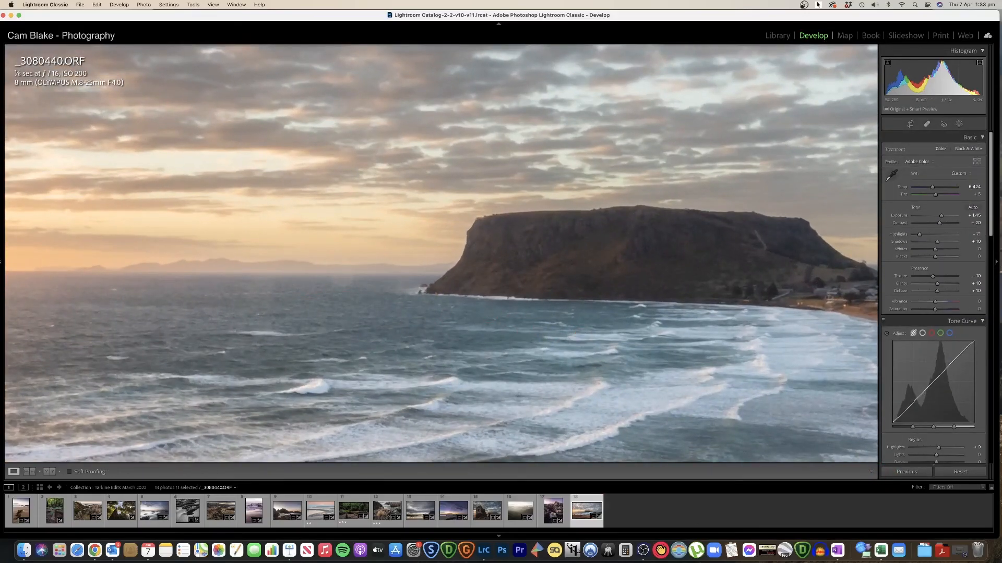
{"action": "left_click", "coordinate": [931, 124]}
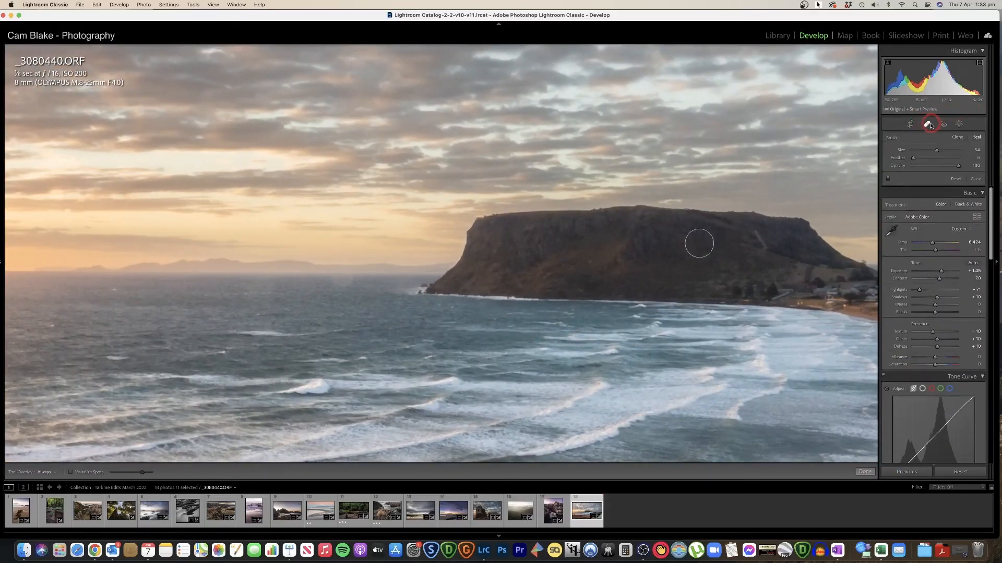
{"action": "left_click", "coordinate": [341, 276]}
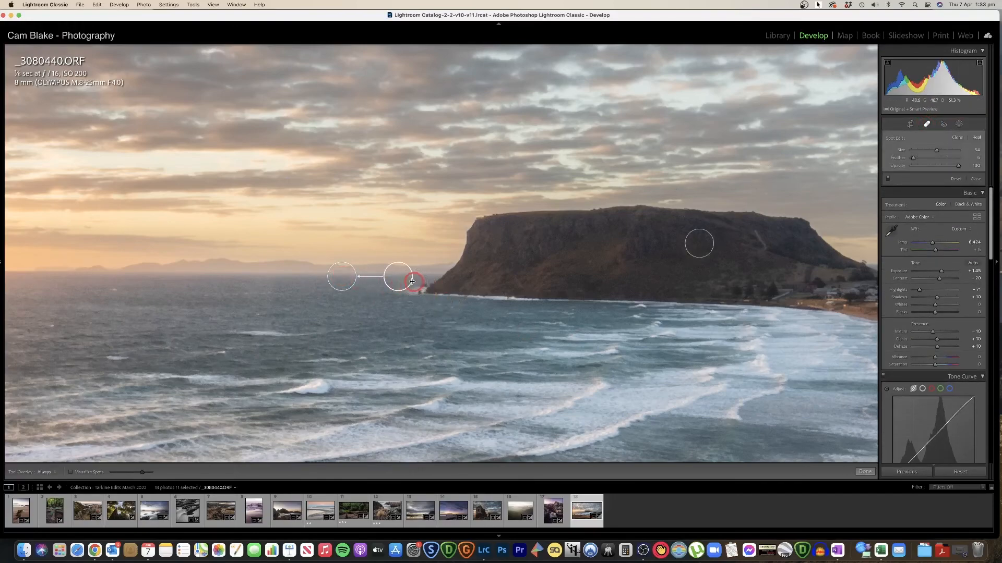
{"action": "mouse_move", "coordinate": [398, 276]}
{"action": "left_mouse_down"}
{"action": "mouse_move", "coordinate": [312, 279]}
{"action": "mouse_move", "coordinate": [371, 279]}
{"action": "mouse_move", "coordinate": [342, 275]}
{"action": "left_mouse_up"}
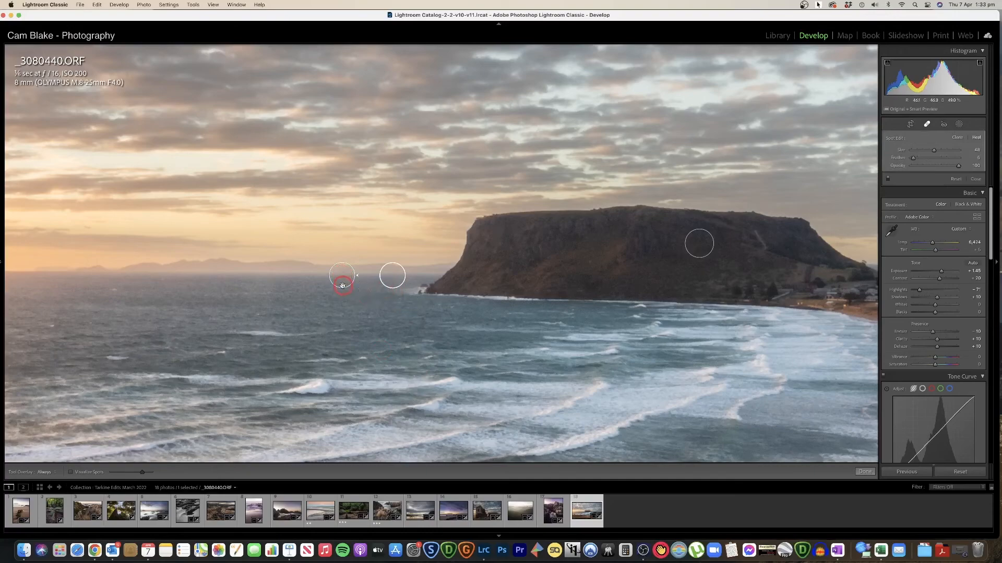
{"action": "left_click_drag", "start_coordinate": [392, 275], "coordinate": [377, 277]}
{"action": "left_click_drag", "start_coordinate": [377, 277], "coordinate": [373, 277]}
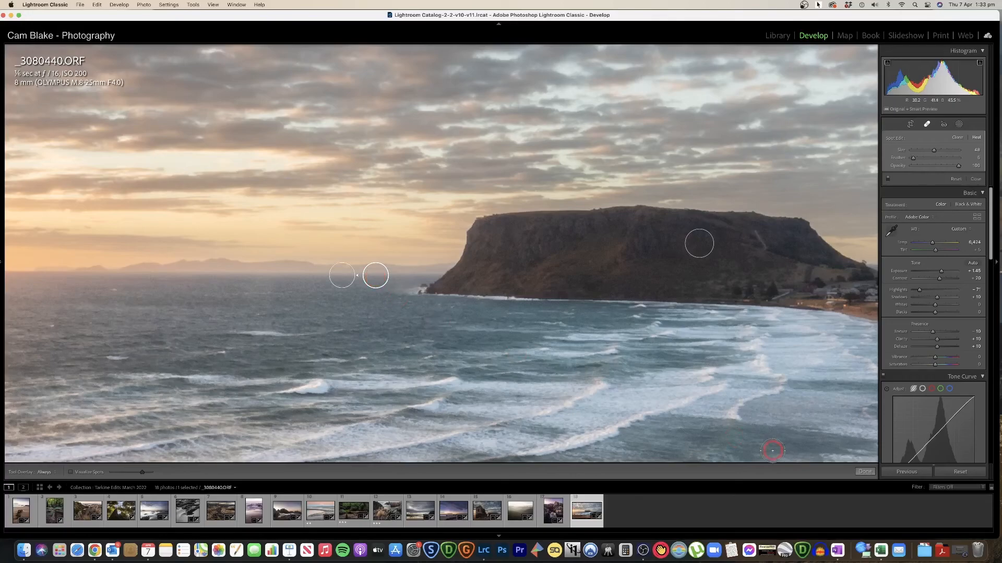
{"action": "left_click", "coordinate": [865, 471]}
{"action": "left_click", "coordinate": [436, 290]}
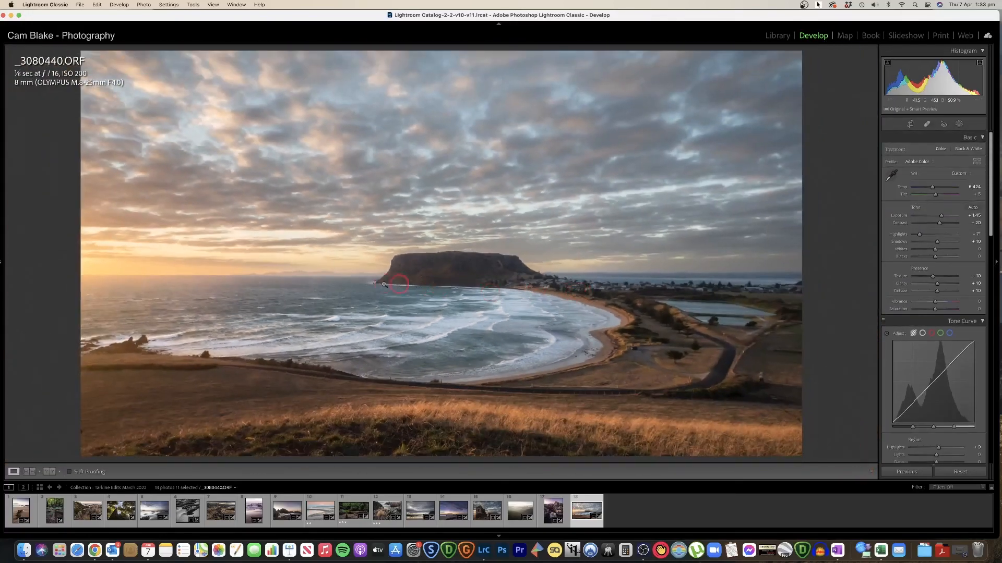
Add a Brush mask and paint it over the dark face of the flat-topped headland with a size 8 brush at density 45
{"action": "left_click", "coordinate": [368, 283]}
{"action": "left_click", "coordinate": [401, 285]}
{"action": "left_click", "coordinate": [405, 264]}
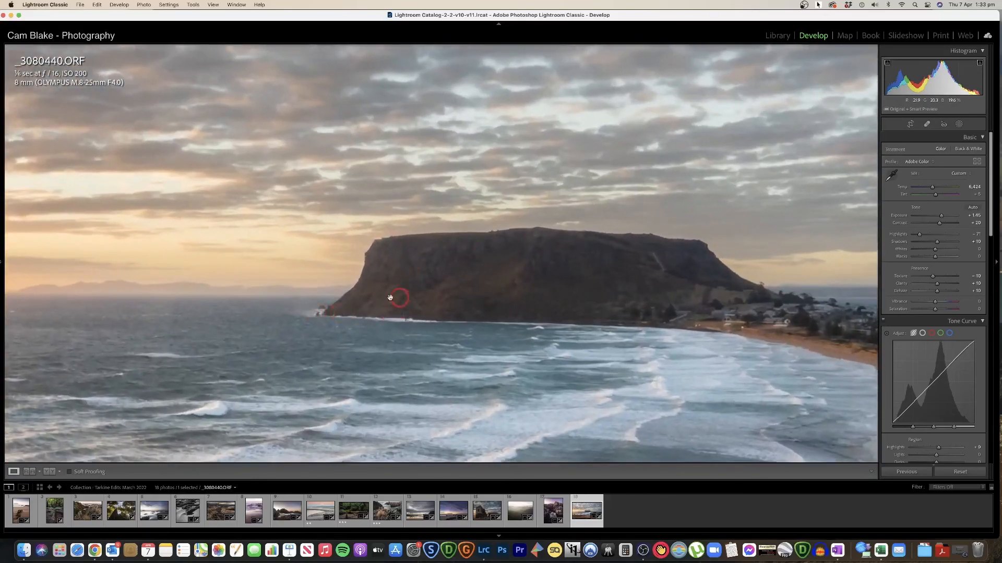
{"action": "left_click", "coordinate": [959, 124]}
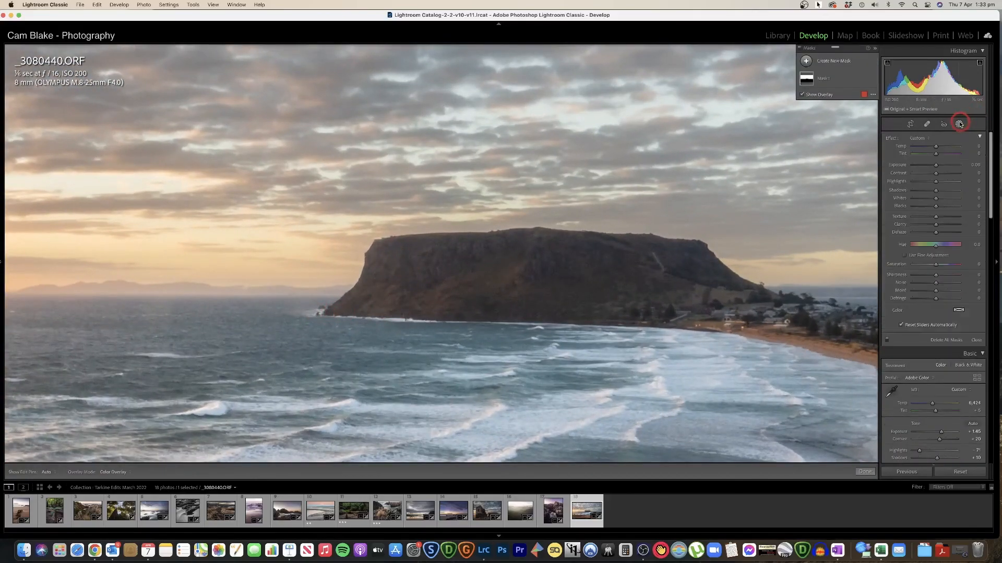
{"action": "left_click", "coordinate": [827, 65]}
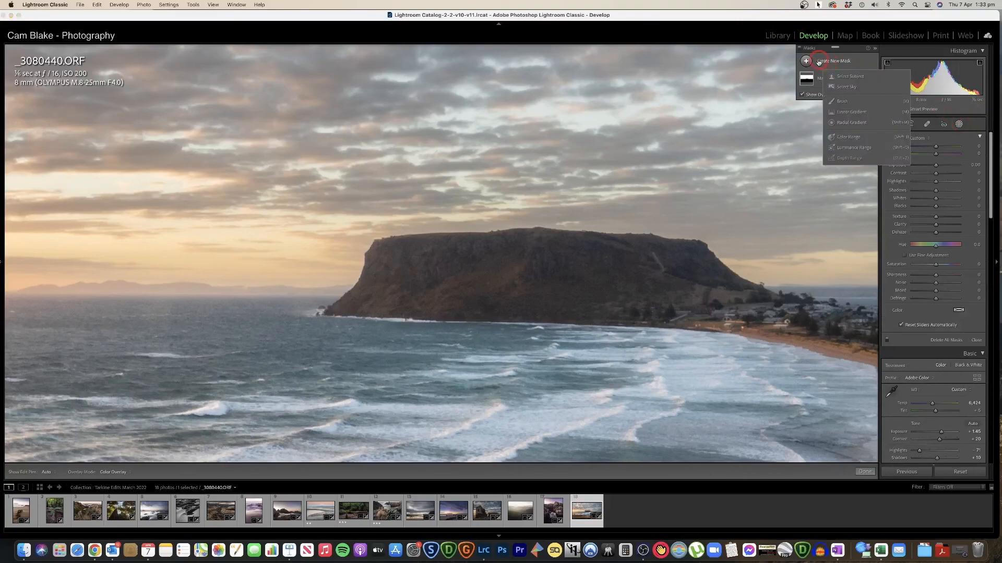
{"action": "left_click", "coordinate": [837, 100]}
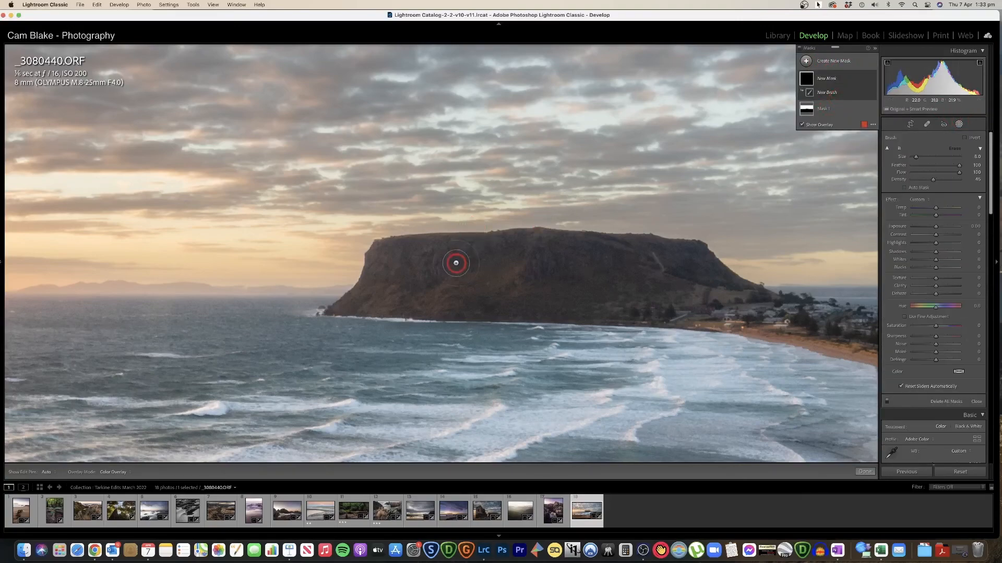
{"action": "key", "text": "h"}
{"action": "mouse_move", "coordinate": [430, 274]}
{"action": "left_mouse_down"}
{"action": "mouse_move", "coordinate": [525, 250]}
{"action": "mouse_move", "coordinate": [444, 241]}
{"action": "mouse_move", "coordinate": [372, 248]}
{"action": "mouse_move", "coordinate": [341, 297]}
{"action": "mouse_move", "coordinate": [391, 265]}
{"action": "mouse_move", "coordinate": [370, 292]}
{"action": "mouse_move", "coordinate": [397, 284]}
{"action": "mouse_move", "coordinate": [390, 292]}
{"action": "mouse_move", "coordinate": [474, 306]}
{"action": "mouse_move", "coordinate": [368, 306]}
{"action": "mouse_move", "coordinate": [602, 309]}
{"action": "mouse_move", "coordinate": [468, 284]}
{"action": "mouse_move", "coordinate": [501, 273]}
{"action": "mouse_move", "coordinate": [531, 243]}
{"action": "mouse_move", "coordinate": [538, 285]}
{"action": "mouse_move", "coordinate": [553, 251]}
{"action": "mouse_move", "coordinate": [622, 259]}
{"action": "mouse_move", "coordinate": [606, 258]}
{"action": "mouse_move", "coordinate": [592, 280]}
{"action": "mouse_move", "coordinate": [600, 289]}
{"action": "mouse_move", "coordinate": [425, 284]}
{"action": "mouse_move", "coordinate": [469, 272]}
{"action": "mouse_move", "coordinate": [403, 245]}
{"action": "mouse_move", "coordinate": [590, 234]}
{"action": "left_mouse_up"}
{"action": "mouse_move", "coordinate": [427, 312]}
{"action": "left_mouse_down"}
{"action": "mouse_move", "coordinate": [599, 312]}
{"action": "mouse_move", "coordinate": [616, 291]}
{"action": "mouse_move", "coordinate": [605, 240]}
{"action": "mouse_move", "coordinate": [634, 247]}
{"action": "mouse_move", "coordinate": [642, 304]}
{"action": "mouse_move", "coordinate": [614, 313]}
{"action": "mouse_move", "coordinate": [669, 313]}
{"action": "mouse_move", "coordinate": [655, 288]}
{"action": "mouse_move", "coordinate": [710, 299]}
{"action": "mouse_move", "coordinate": [653, 306]}
{"action": "left_mouse_up"}
{"action": "key", "text": "h"}
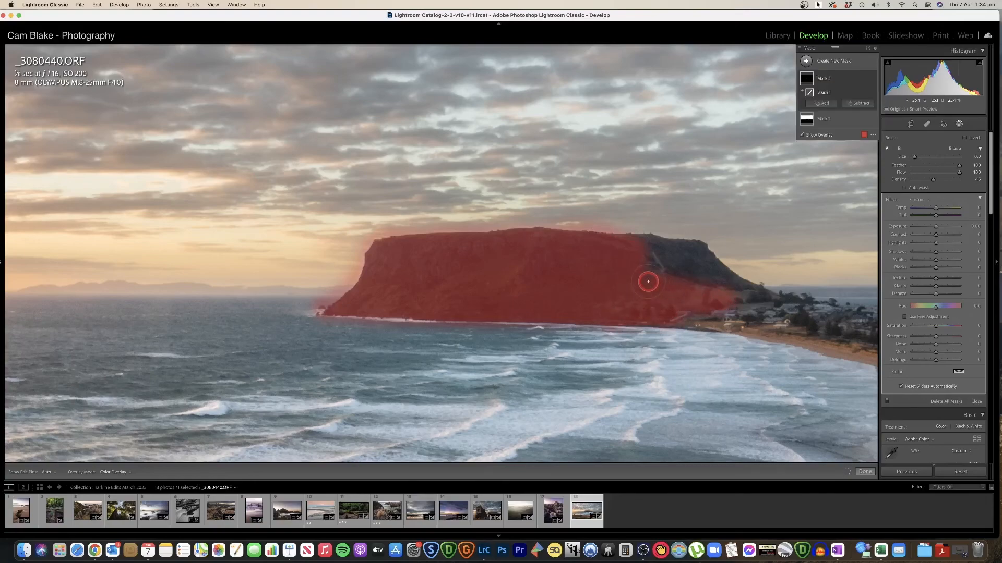
Set the headland mask's Contrast to 50 and fine-tune its Exposure
{"action": "key", "text": "o"}
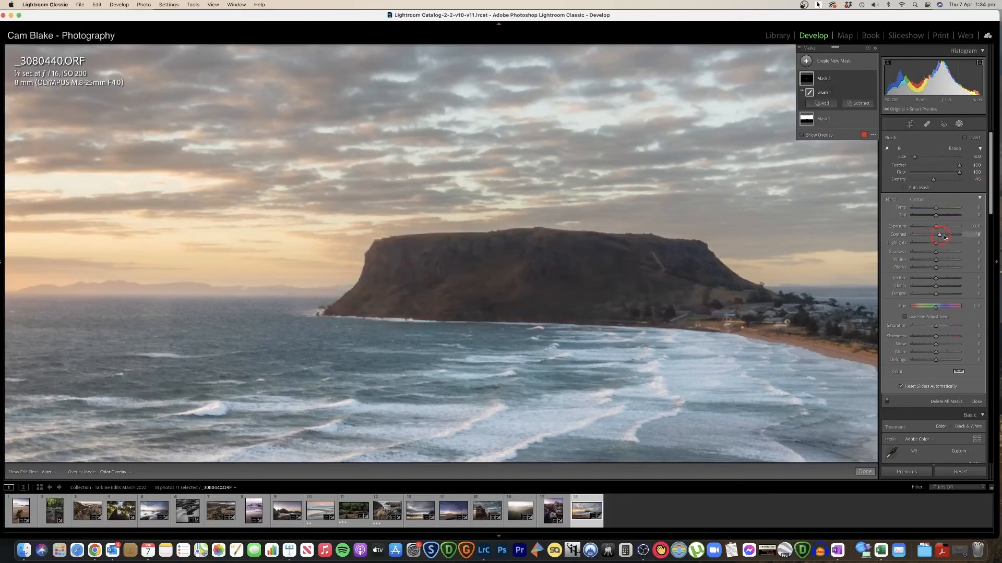
{"action": "left_click_drag", "start_coordinate": [945, 234], "coordinate": [949, 235]}
{"action": "left_click_drag", "start_coordinate": [935, 227], "coordinate": [937, 228]}
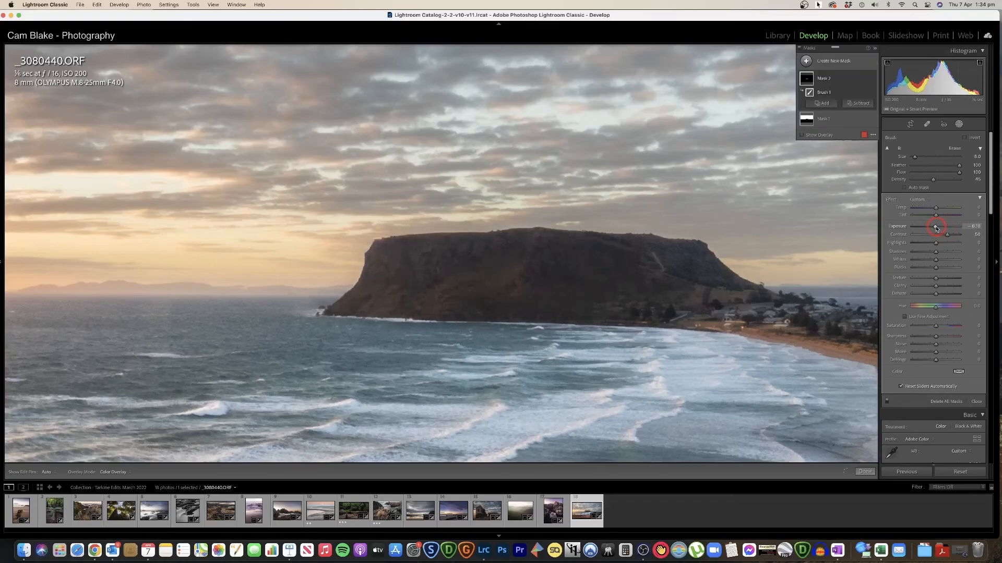
{"action": "left_click", "coordinate": [863, 472]}
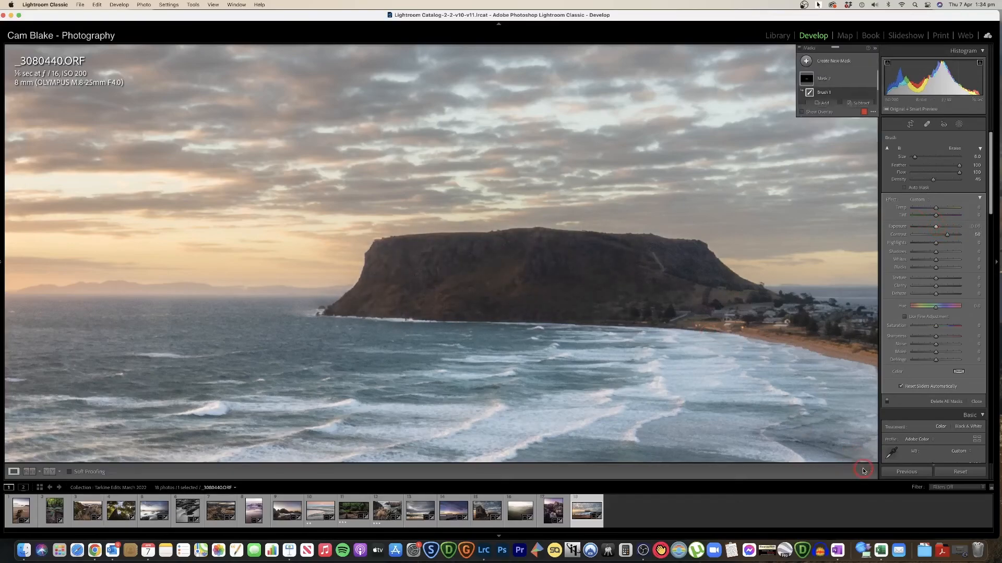
{"action": "left_click", "coordinate": [486, 283]}
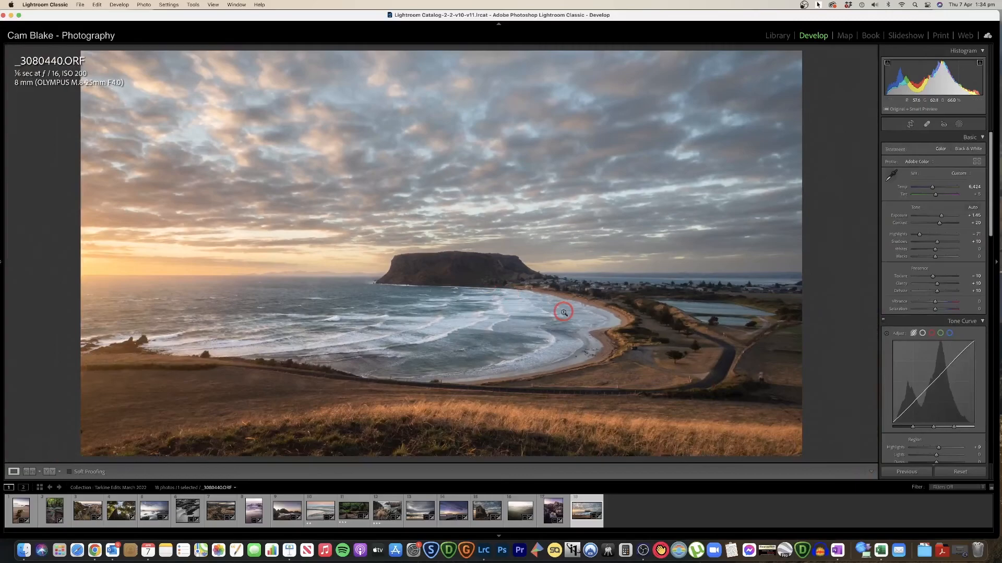
Compare the edited bay photo with its original side by side and check the rocky shoreline up close
{"action": "key", "text": "y"}
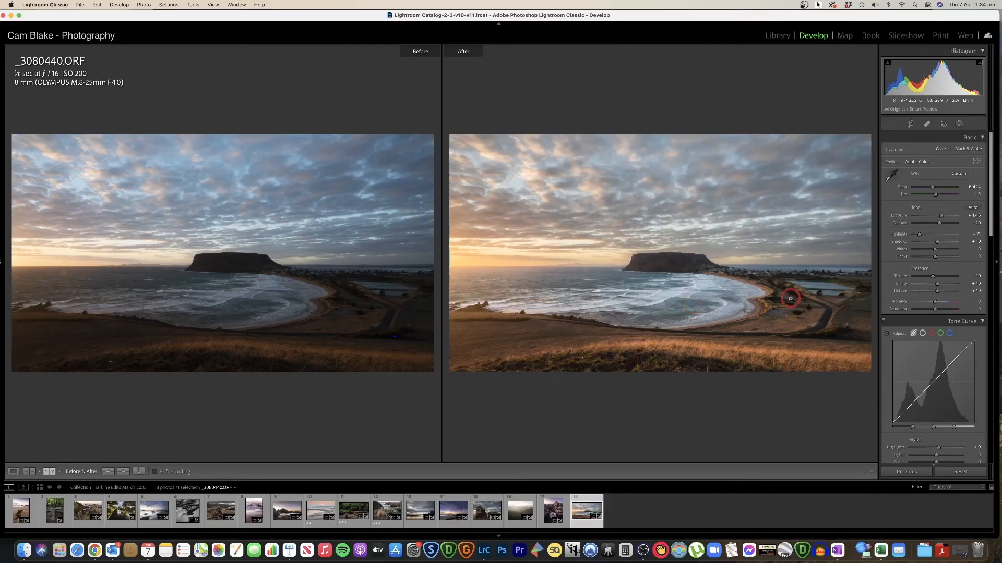
{"action": "key", "text": "y"}
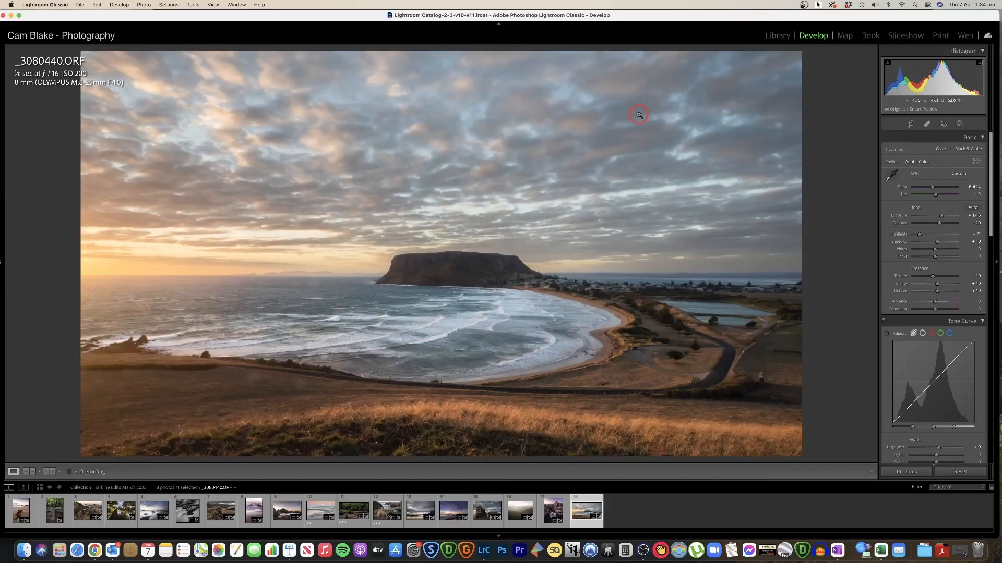
{"action": "key", "text": "y"}
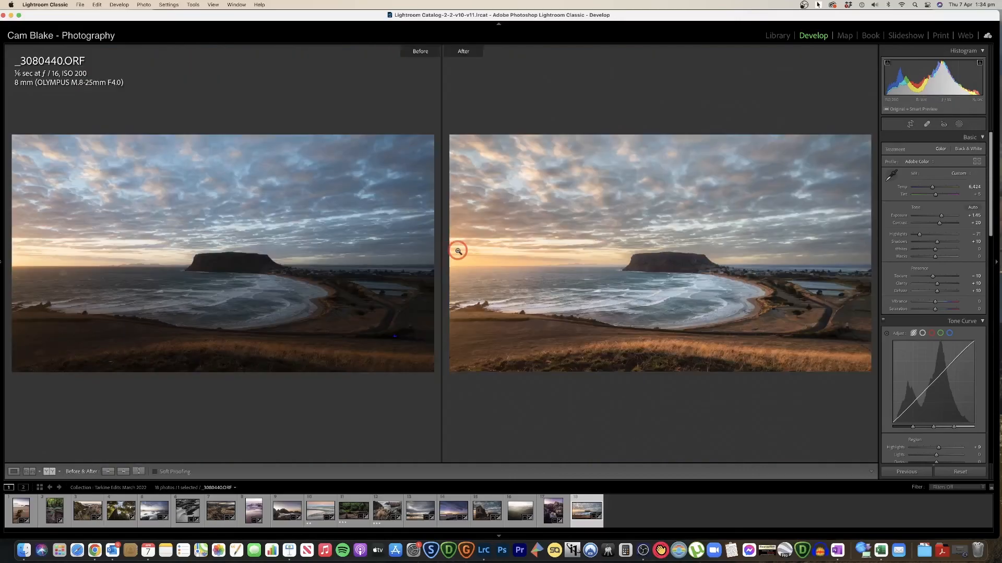
{"action": "key", "text": "y"}
{"action": "left_click", "coordinate": [202, 339]}
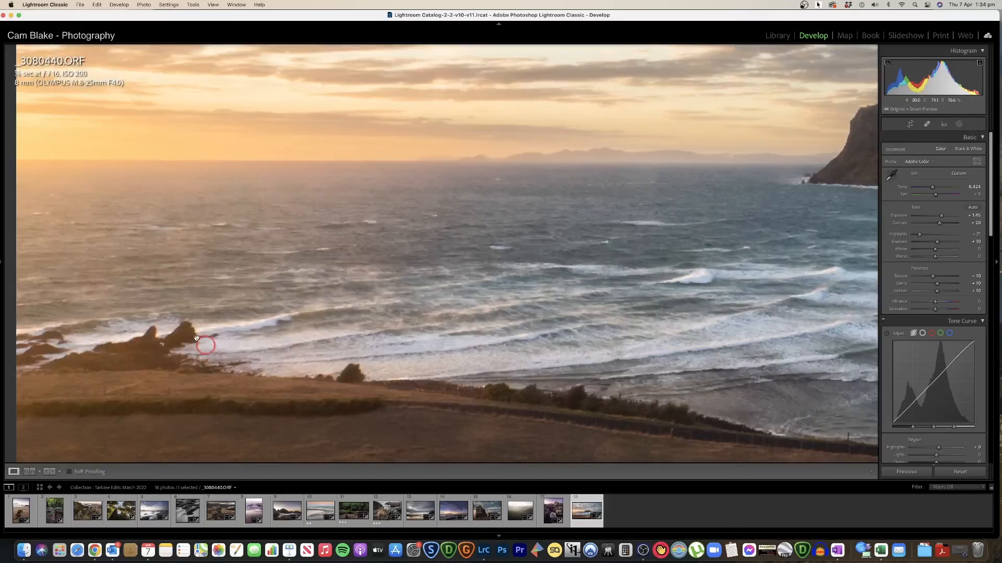
{"action": "left_click", "coordinate": [225, 347]}
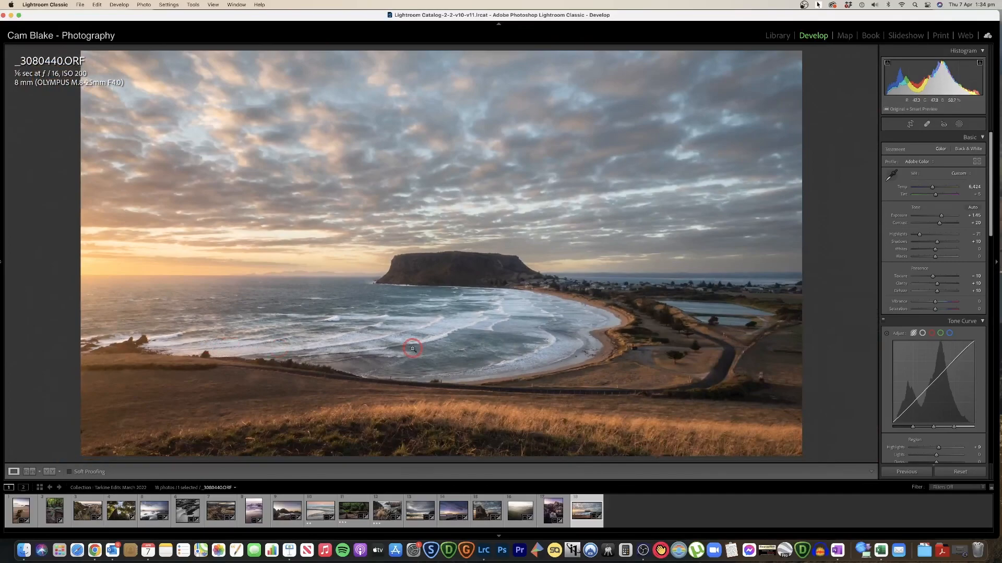
Check the curved beach and the coastal township up close in the bay photo
{"action": "left_click", "coordinate": [576, 294]}
{"action": "left_click_drag", "start_coordinate": [690, 387], "coordinate": [591, 293]}
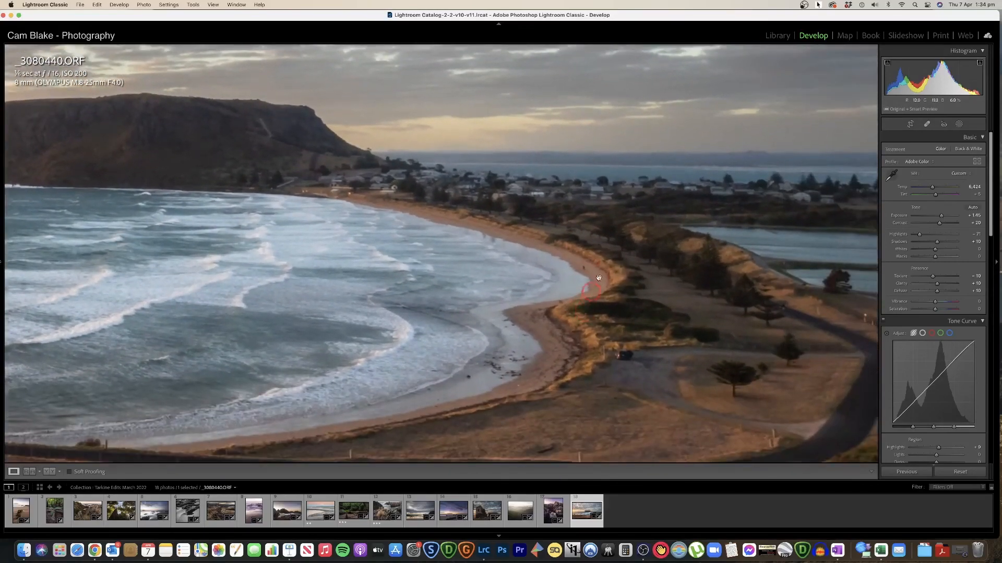
{"action": "left_click", "coordinate": [432, 304]}
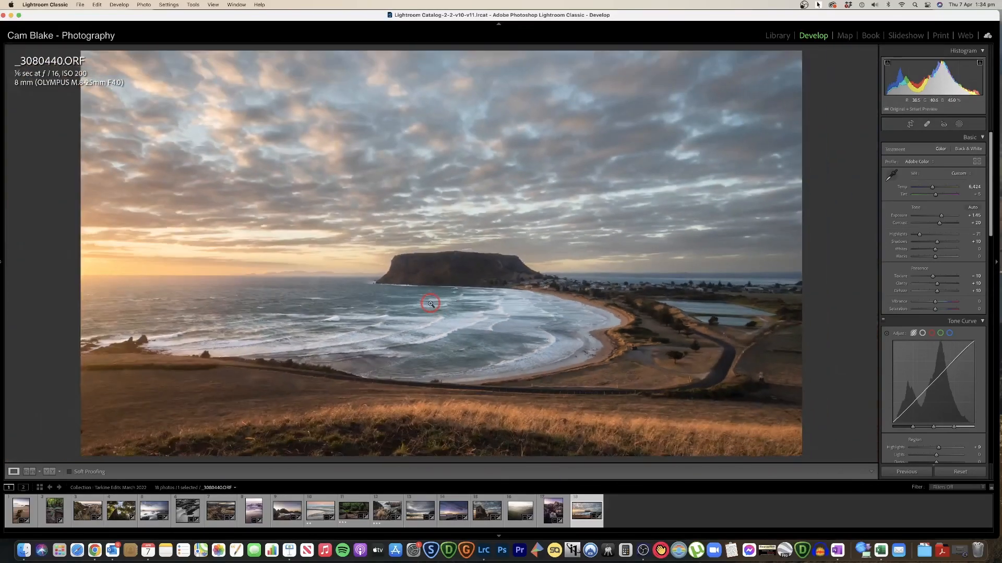
Add a slight dark post-crop vignette with a small negative Amount and compare the photo with its original side by side
{"action": "scroll", "coordinate": [928, 340], "scroll_direction": "down", "scroll_amount": 15}
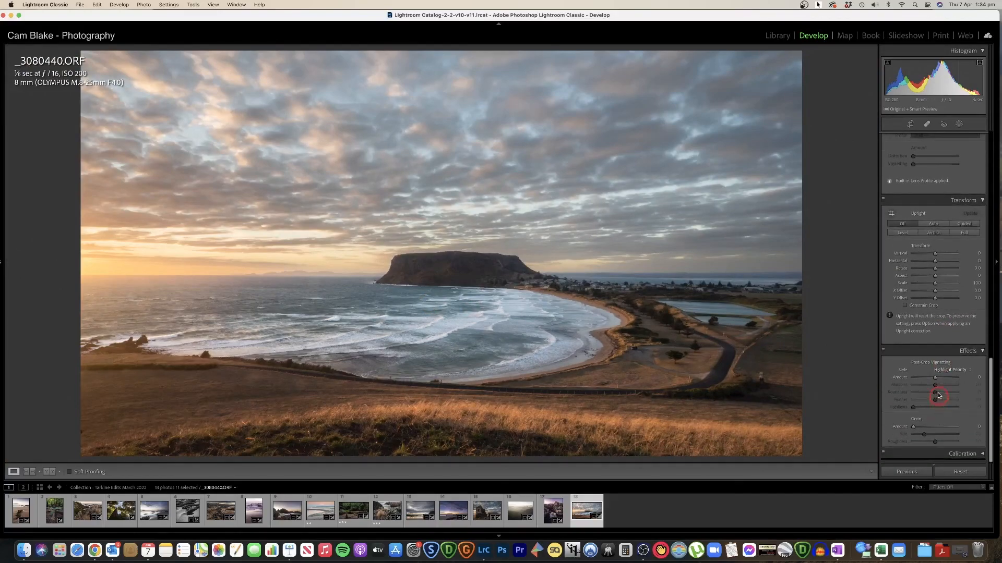
{"action": "left_click_drag", "start_coordinate": [938, 379], "coordinate": [937, 380]}
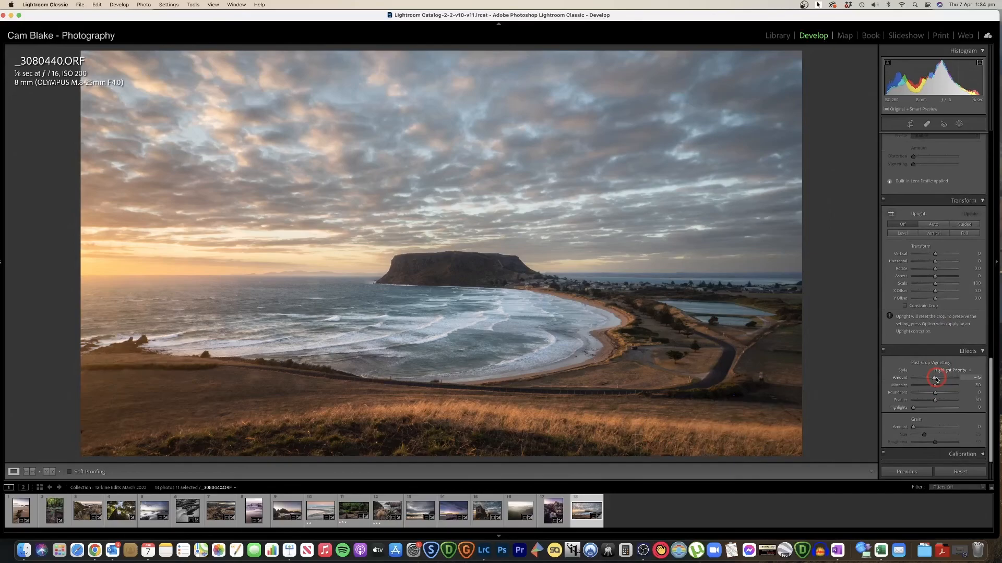
{"action": "left_click", "coordinate": [888, 63]}
{"action": "key", "text": "y"}
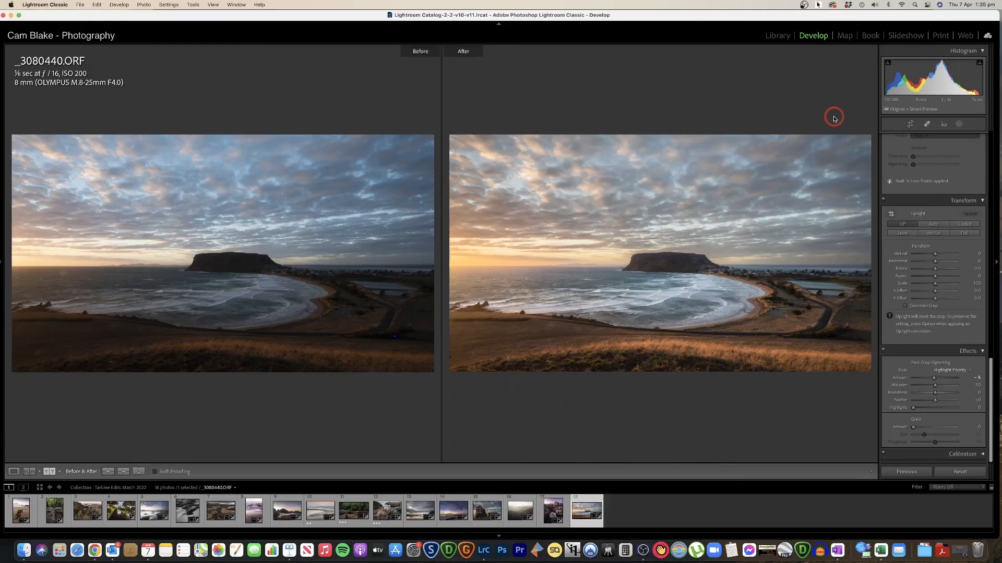
{"action": "key", "text": "y"}
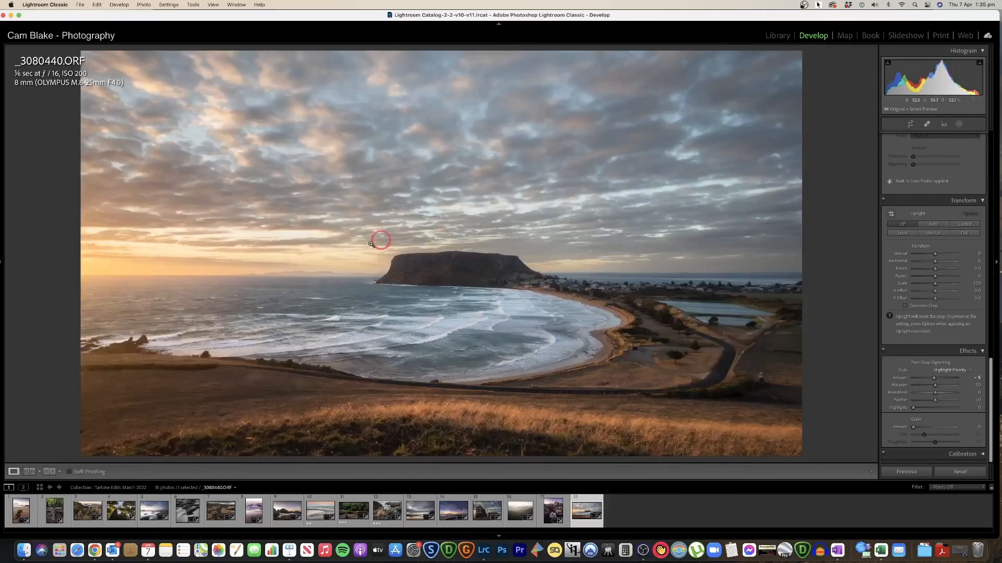
Try reframing the crop to raise the horizon just above mid-frame and include more foreground grass
{"action": "left_click", "coordinate": [910, 125]}
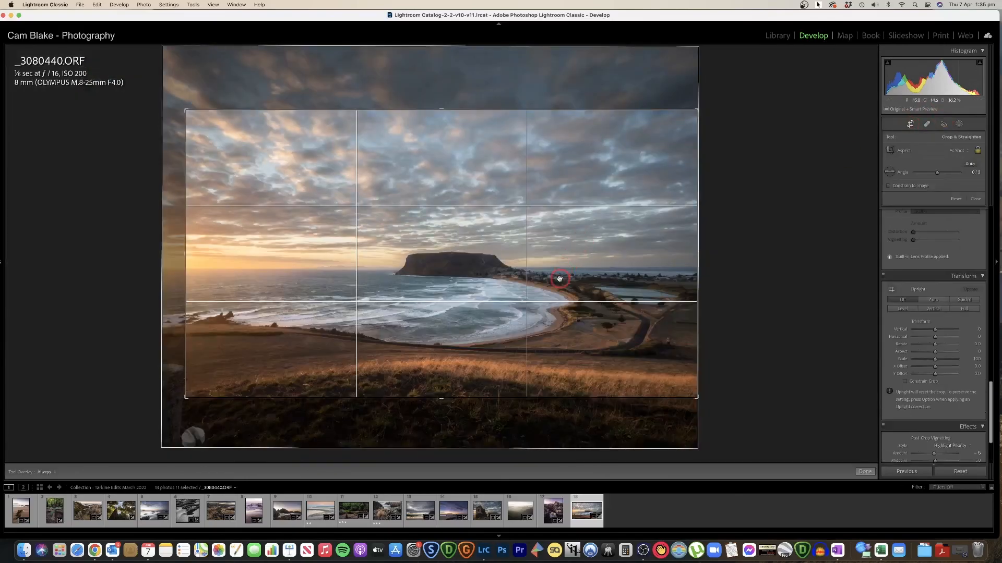
{"action": "mouse_move", "coordinate": [544, 269]}
{"action": "left_mouse_down"}
{"action": "mouse_move", "coordinate": [544, 253]}
{"action": "mouse_move", "coordinate": [546, 303]}
{"action": "mouse_move", "coordinate": [546, 245]}
{"action": "mouse_move", "coordinate": [547, 268]}
{"action": "mouse_move", "coordinate": [545, 254]}
{"action": "left_mouse_up"}
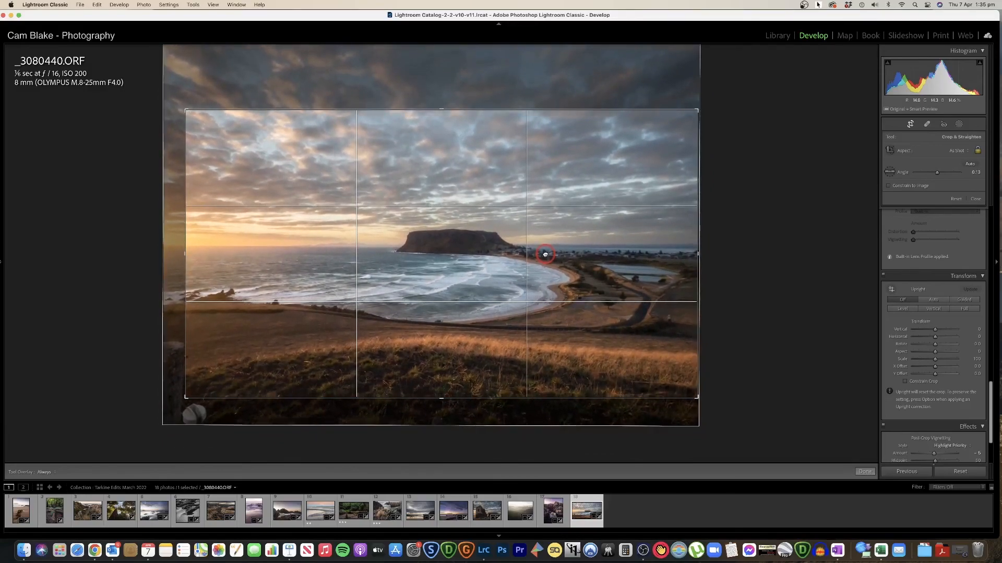
{"action": "key", "text": "Return"}
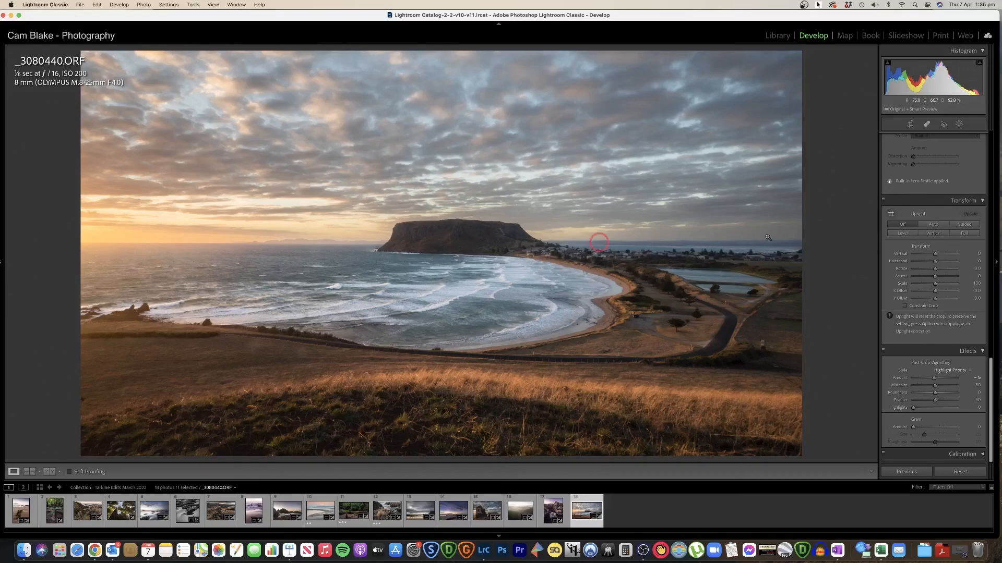
Try reframing the crop with the horizon low in the frame and much more sky above the headland
{"action": "left_click", "coordinate": [909, 124]}
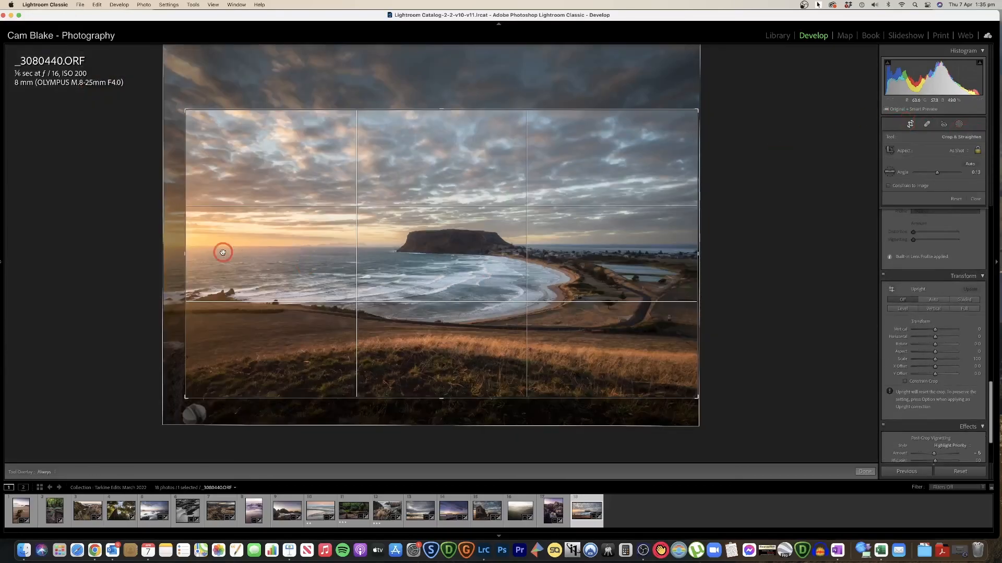
{"action": "left_click_drag", "start_coordinate": [387, 357], "coordinate": [386, 410]}
{"action": "key", "text": "Return"}
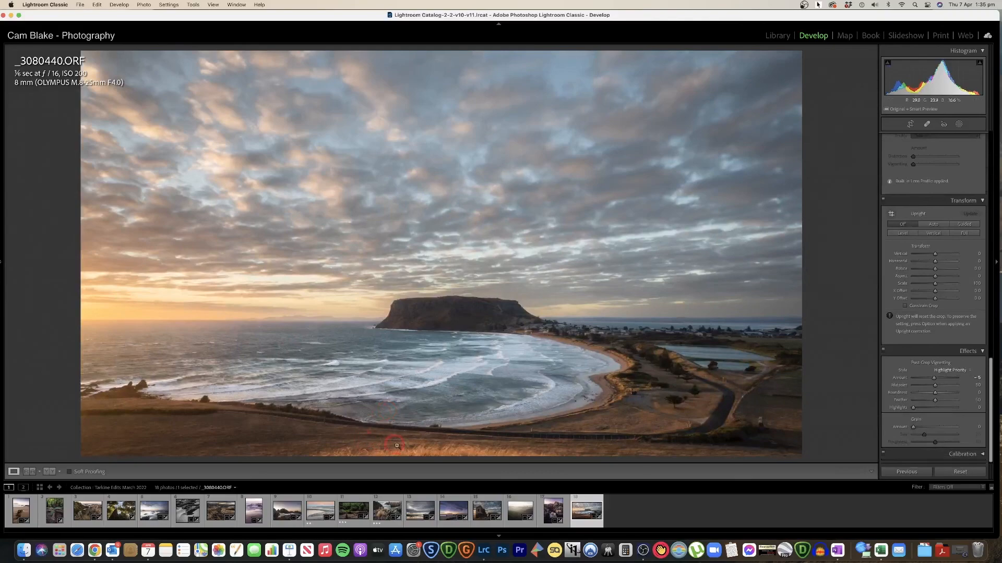
Reposition the crop so the horizon sits slightly above mid-frame, with less sky and a deep strip of foreground grass
{"action": "left_click", "coordinate": [910, 124]}
{"action": "left_click_drag", "start_coordinate": [484, 300], "coordinate": [456, 249]}
{"action": "left_click", "coordinate": [864, 471]}
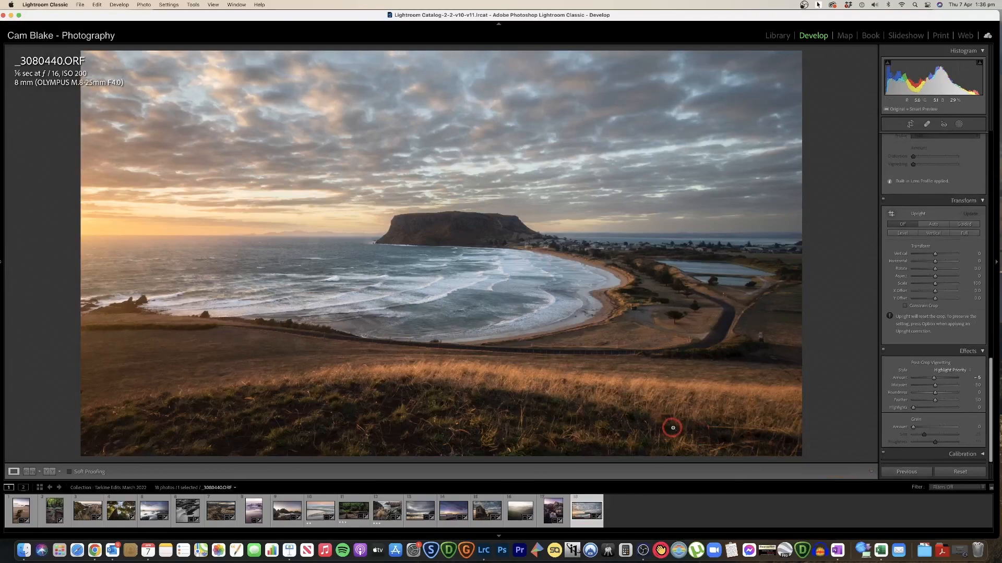